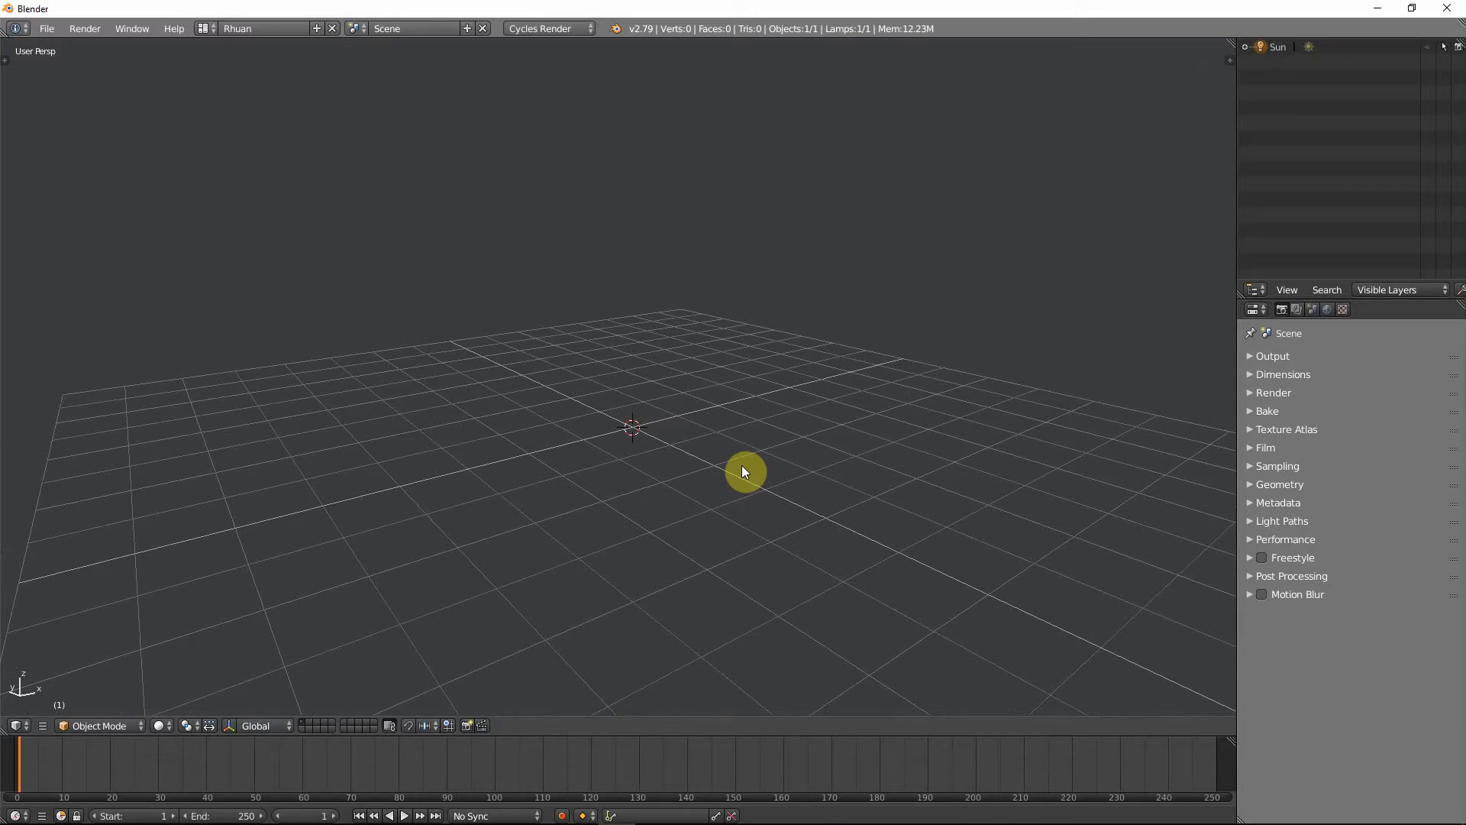
middle_drag(697, 468, 676, 442)
middle_drag(566, 542, 635, 429)
middle_drag(602, 571, 669, 462)
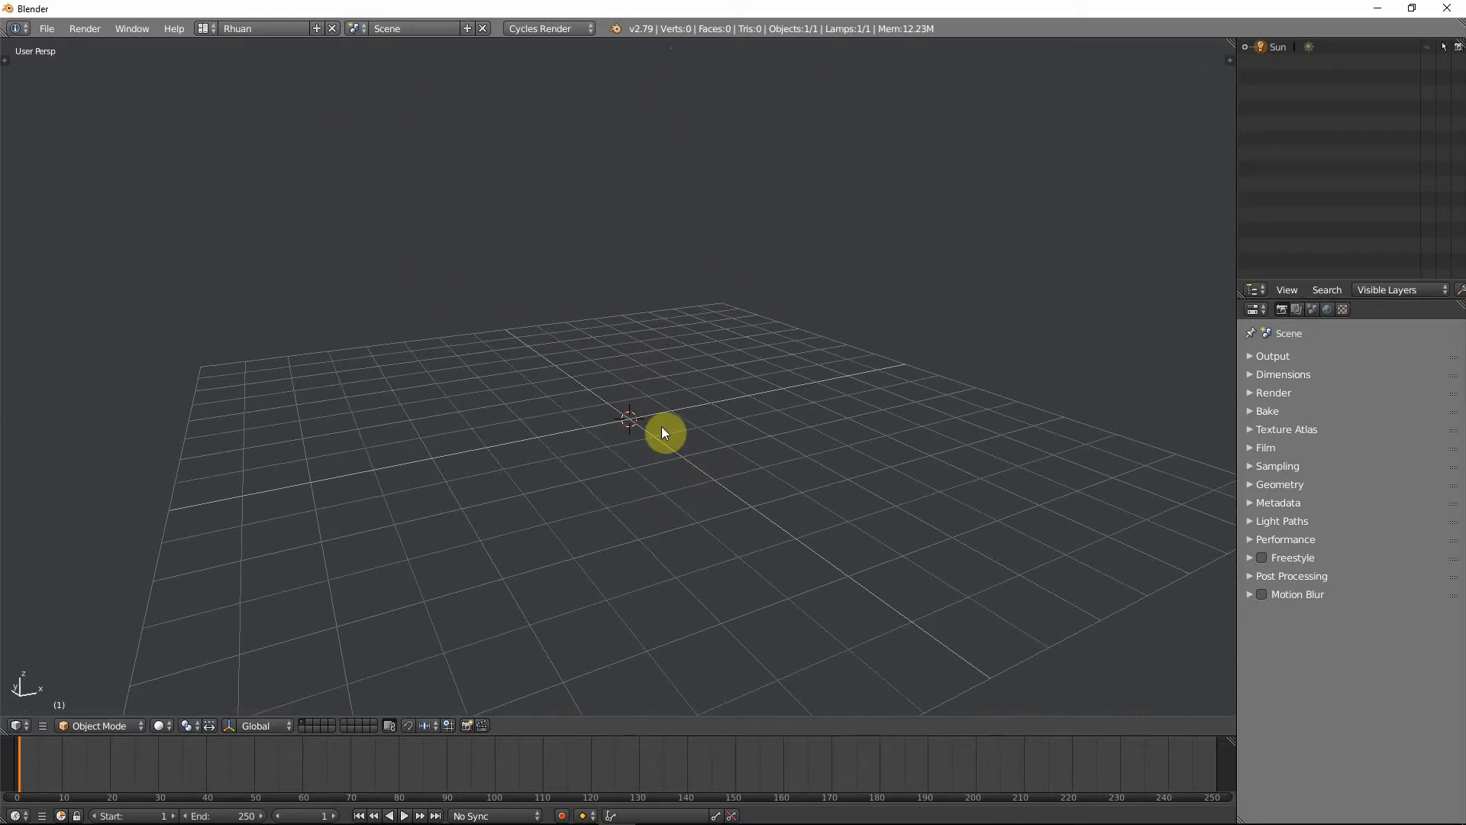
middle_drag(662, 430, 621, 416)
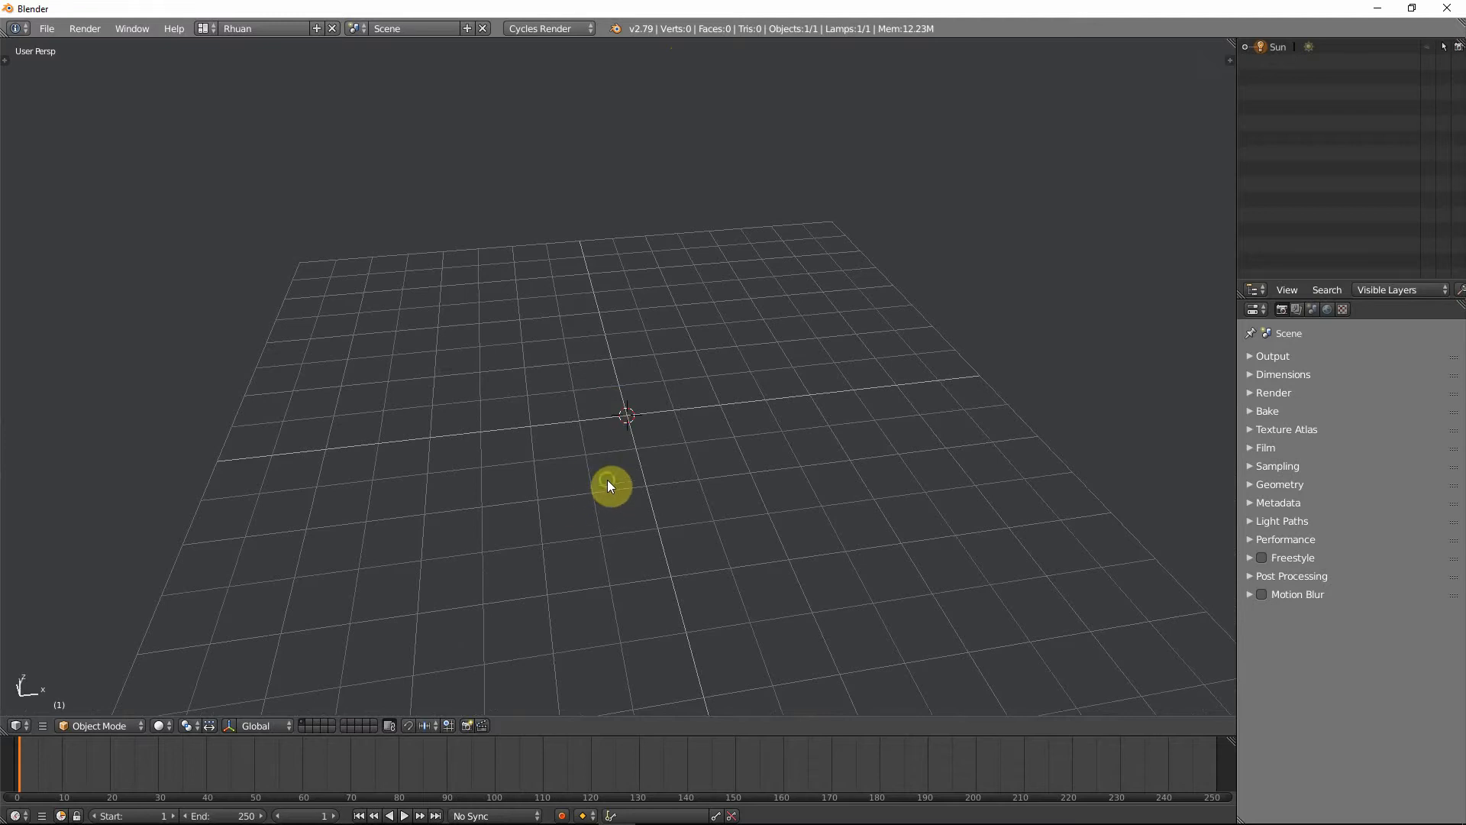
mouse_move(608, 486)
middle_down()
mouse_move(661, 402)
mouse_move(648, 507)
mouse_move(624, 517)
mouse_move(620, 483)
middle_up()
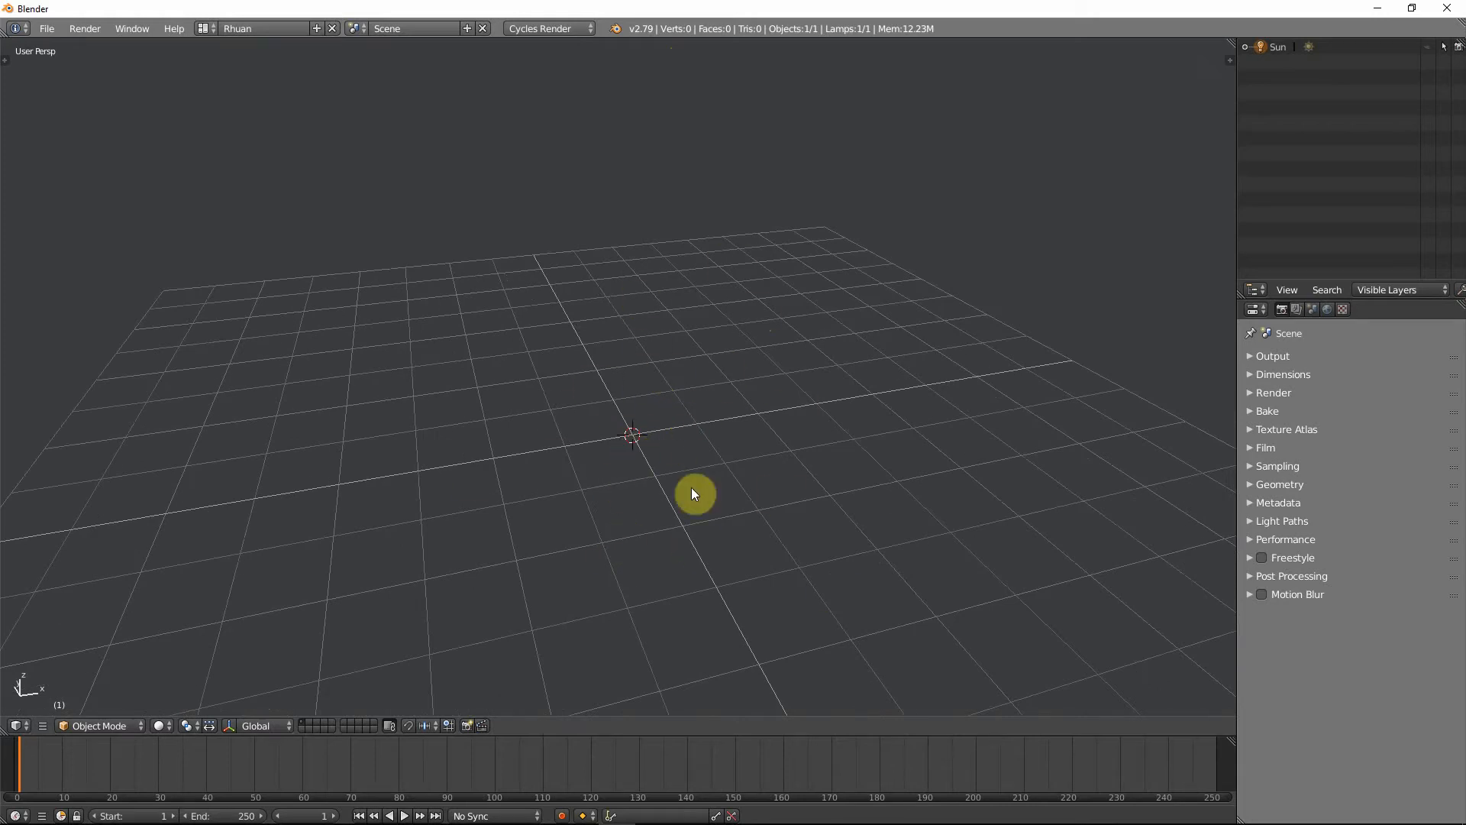
middle_drag(694, 493, 660, 479)
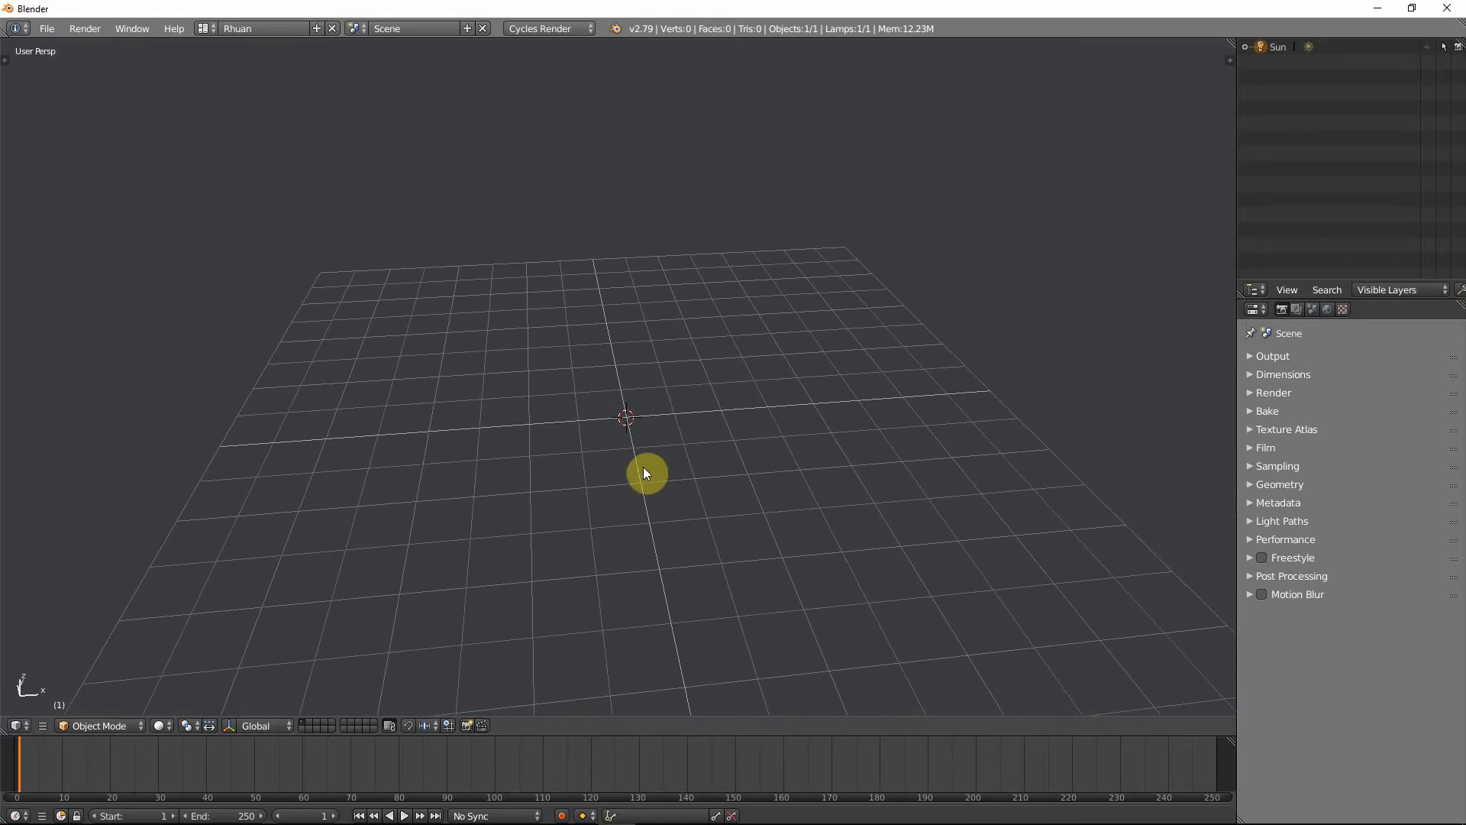
mouse_move(583, 811)
middle_drag(698, 517, 640, 456)
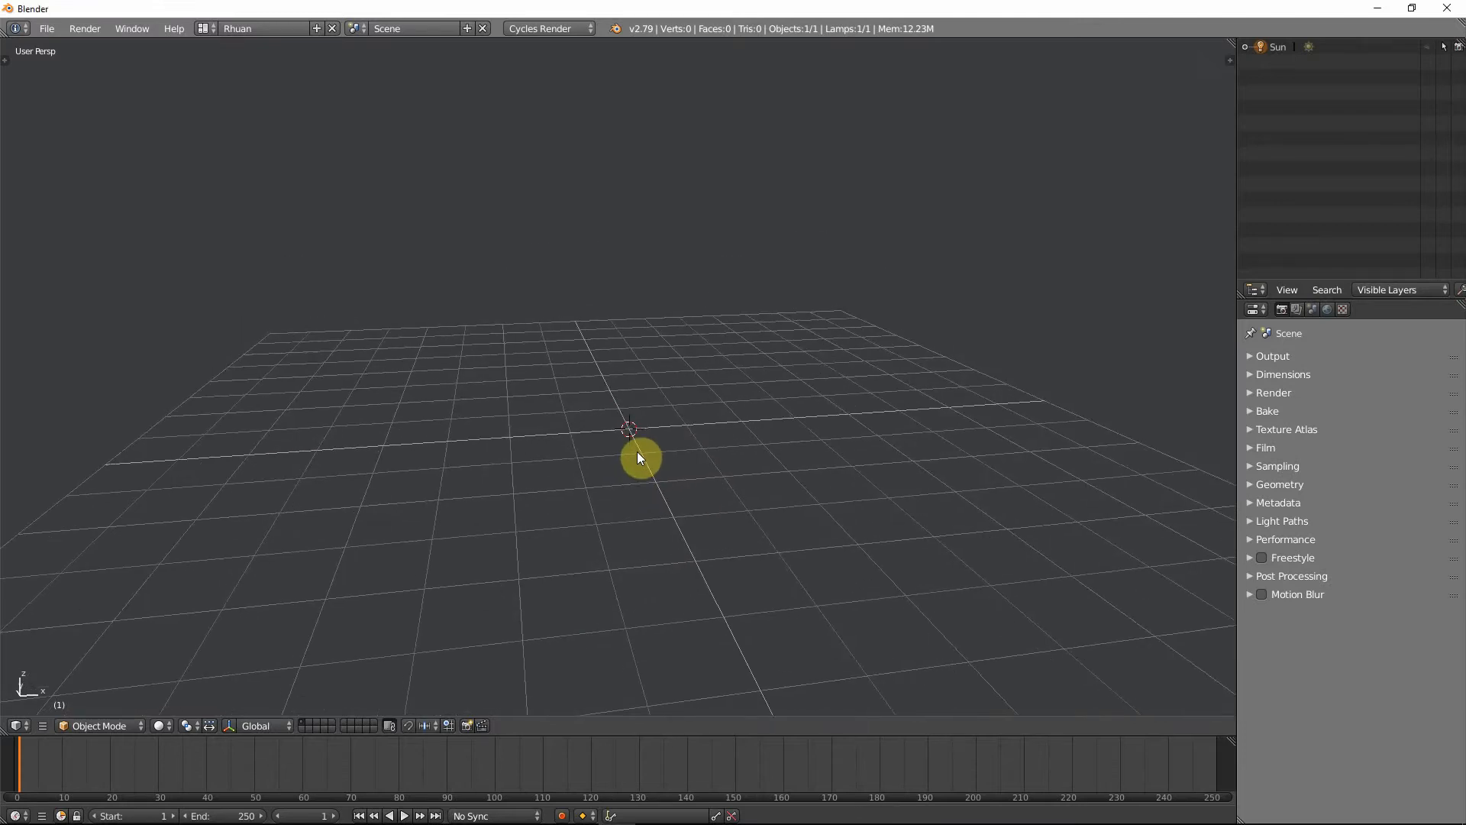
- Add an ico sphere mesh at the centre of the scene
key(shift+a)
mouse_move(640, 457)
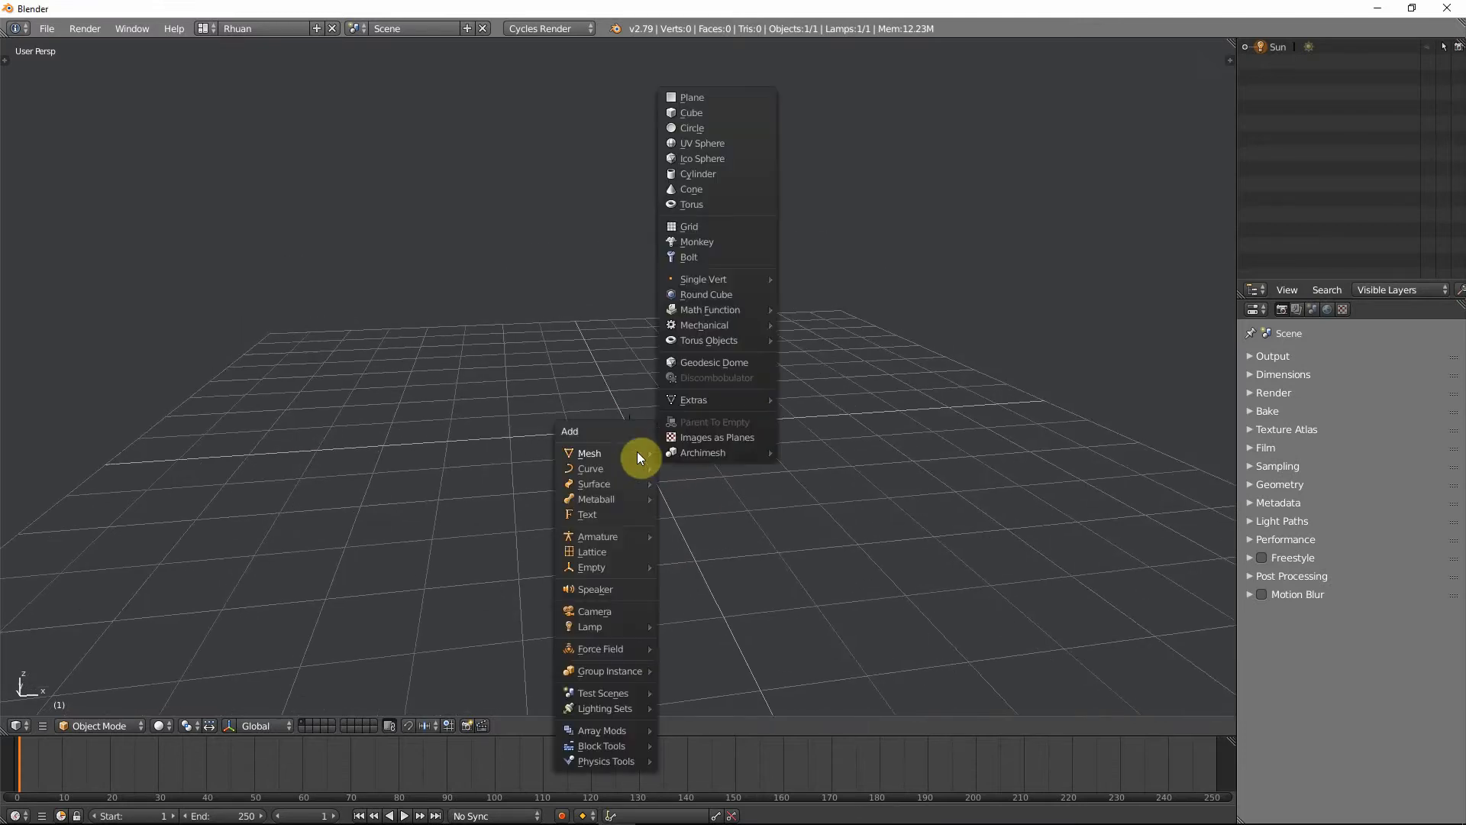
click(702, 158)
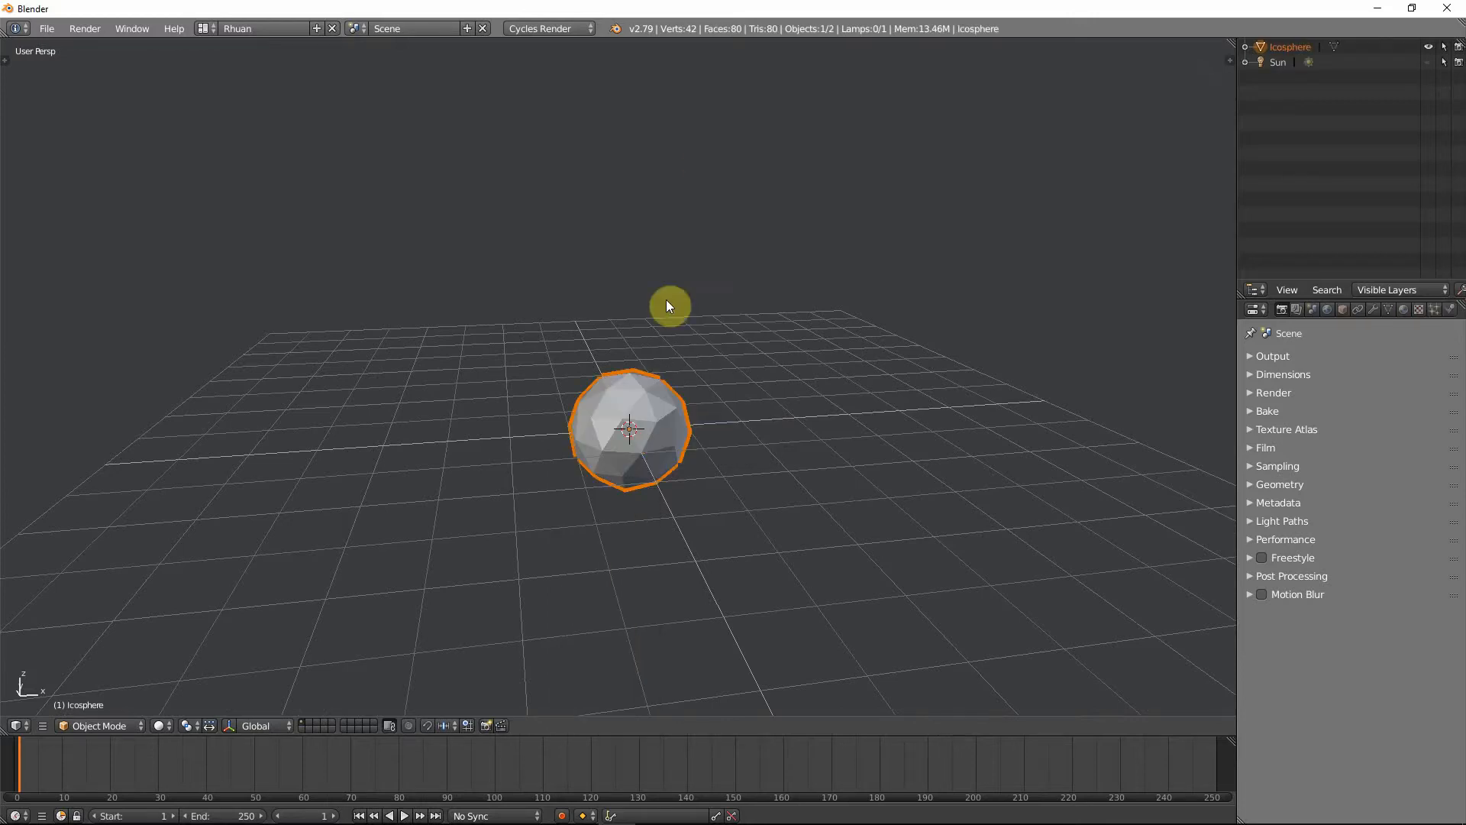
middle_drag(666, 299, 643, 401)
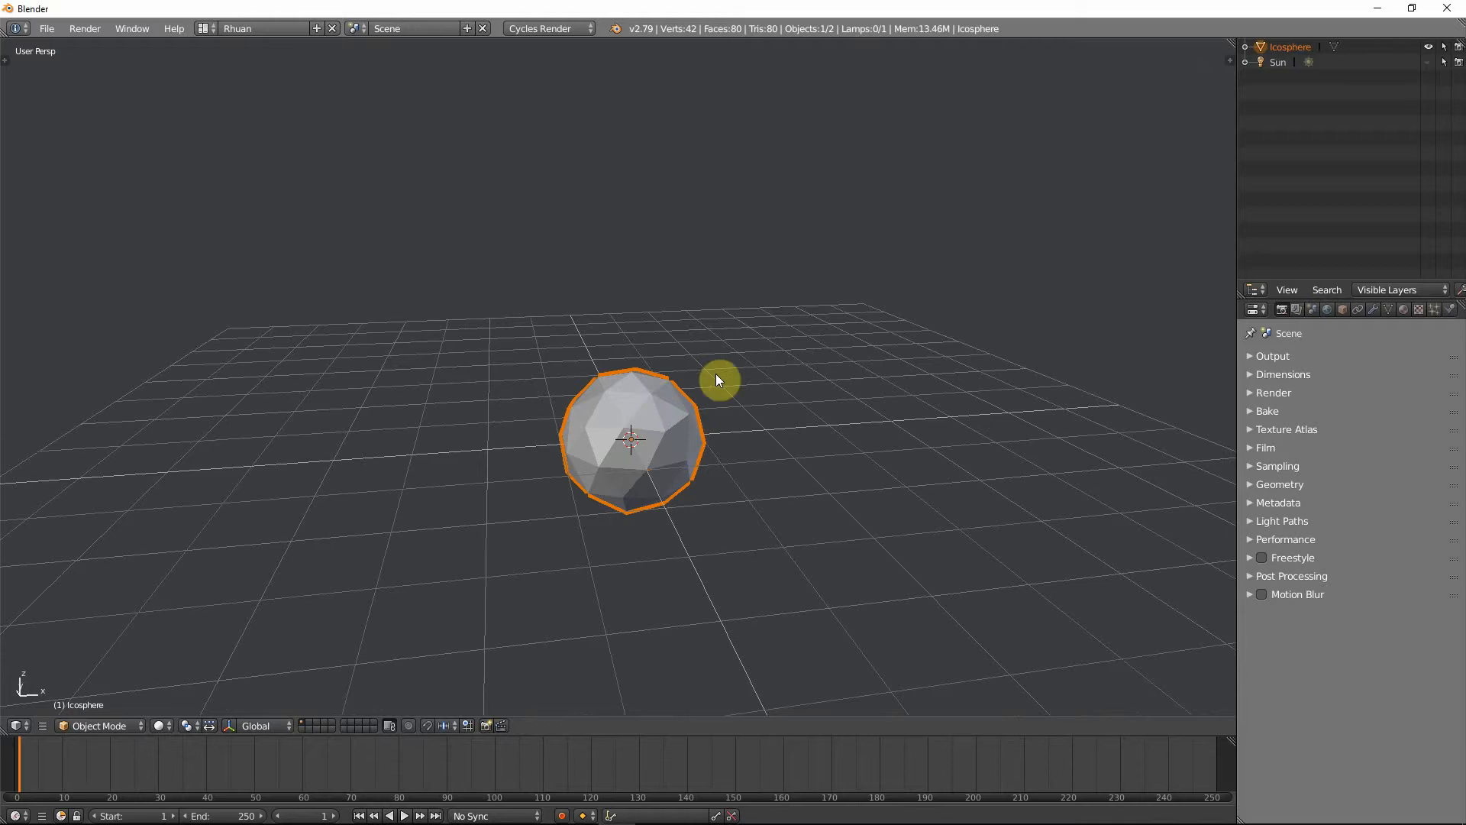
- Try the ico sphere with 1 subdivision, and set its subdivisions back to 2
key(t)
scroll(492, 490, up, 4)
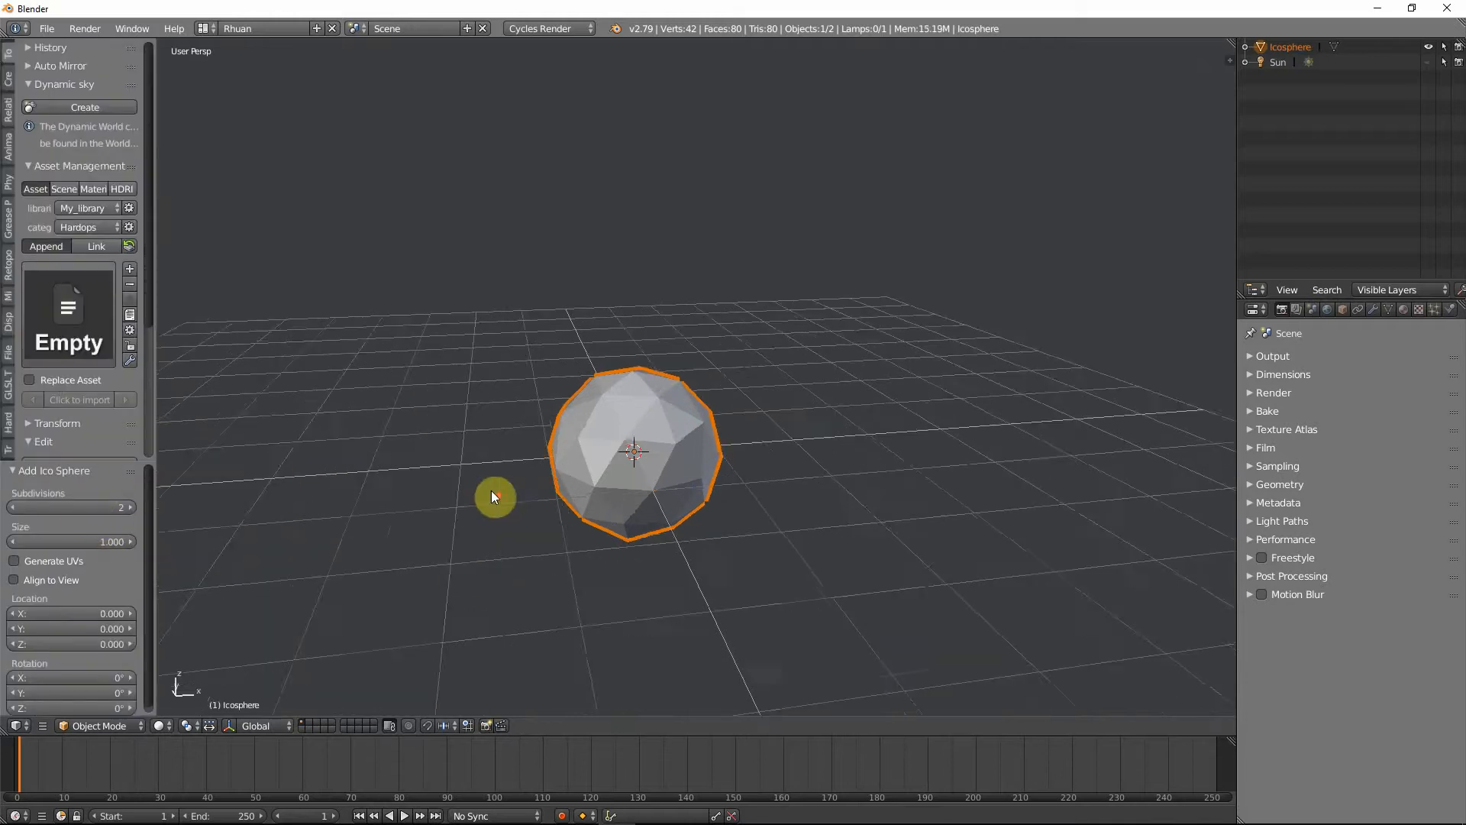
middle_drag(561, 512, 33, 515)
click(16, 507)
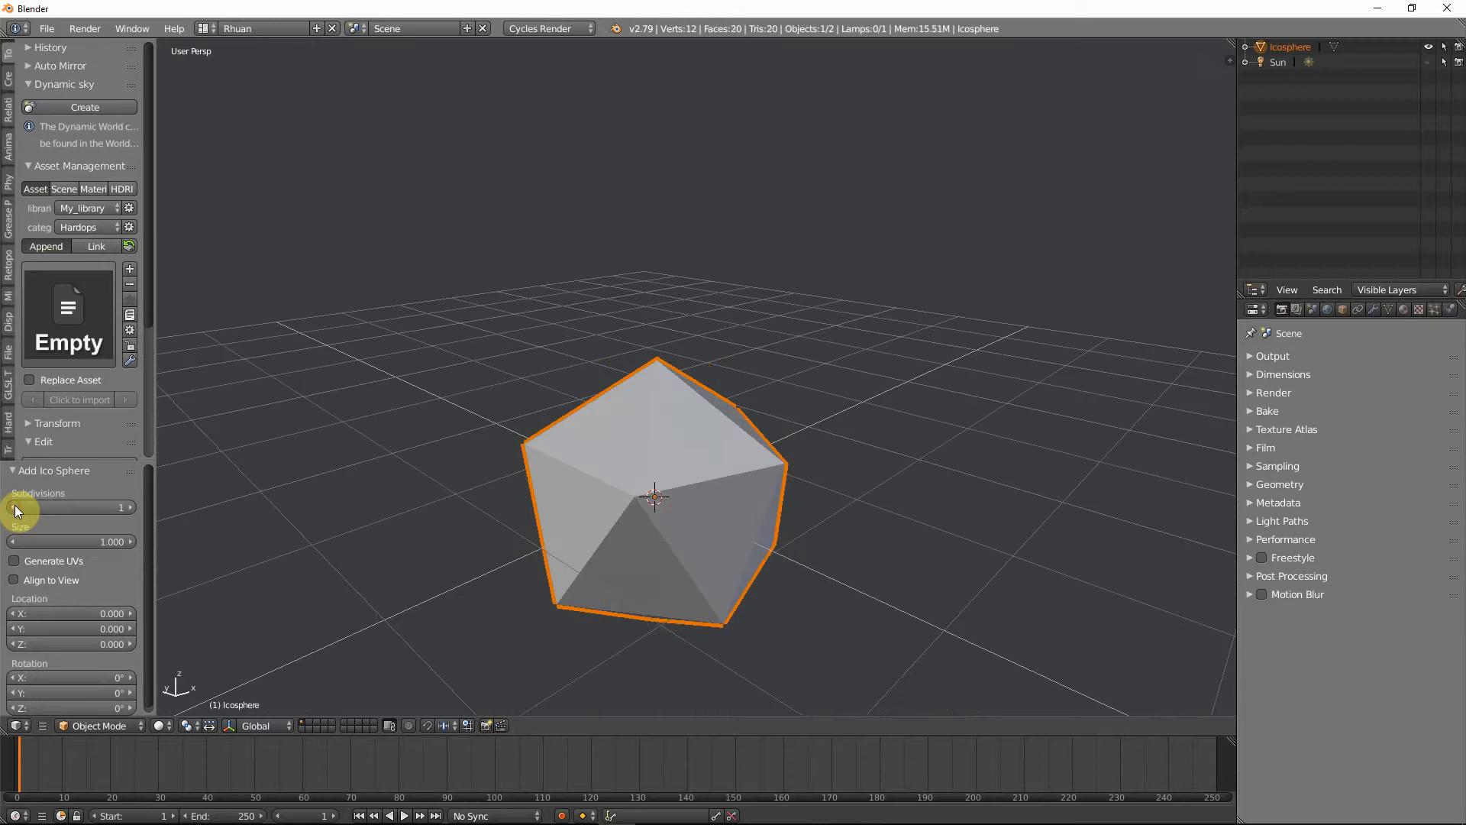
click(130, 507)
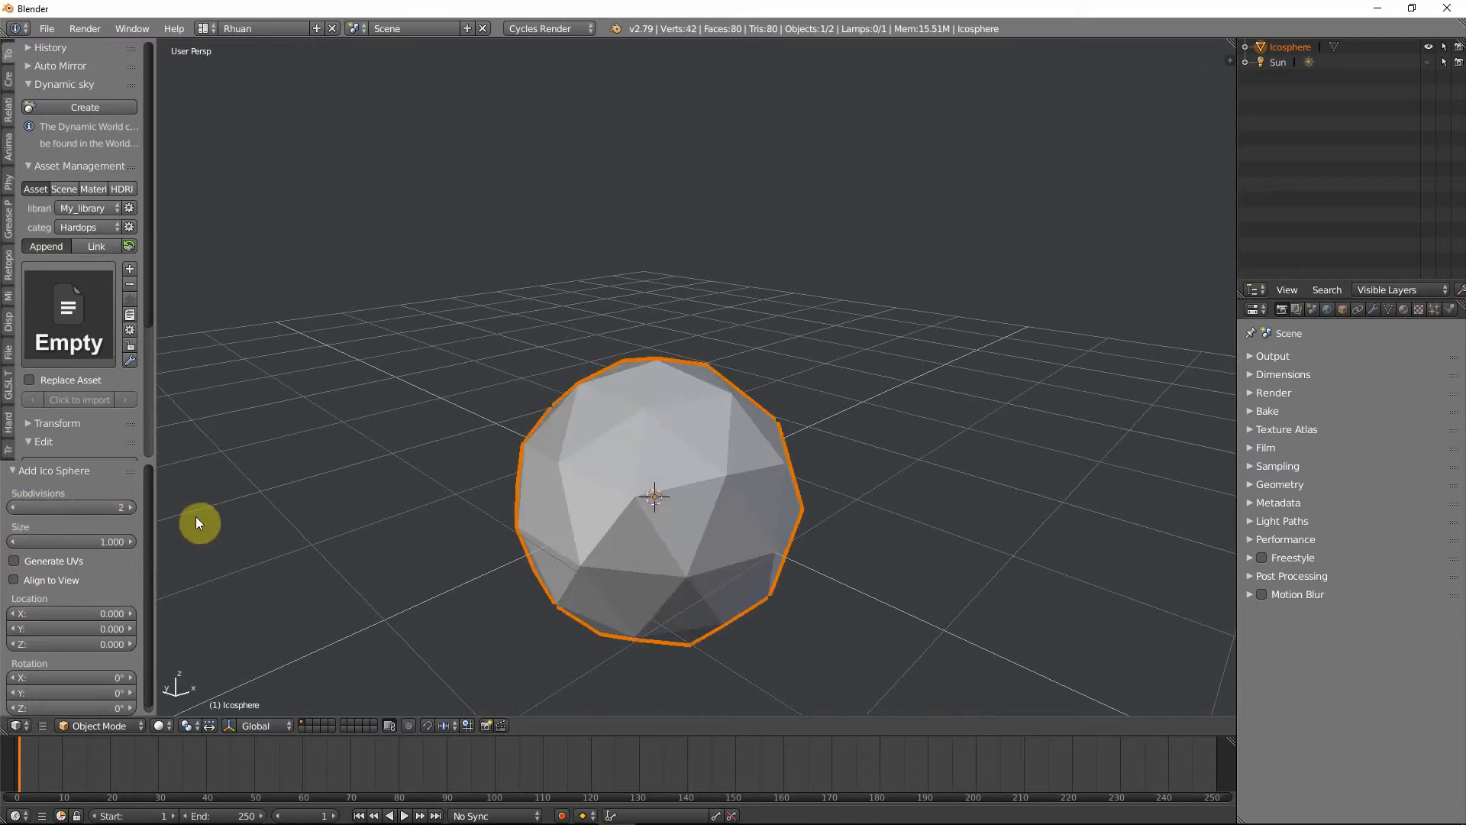
key(t)
scroll(557, 530, down, 3)
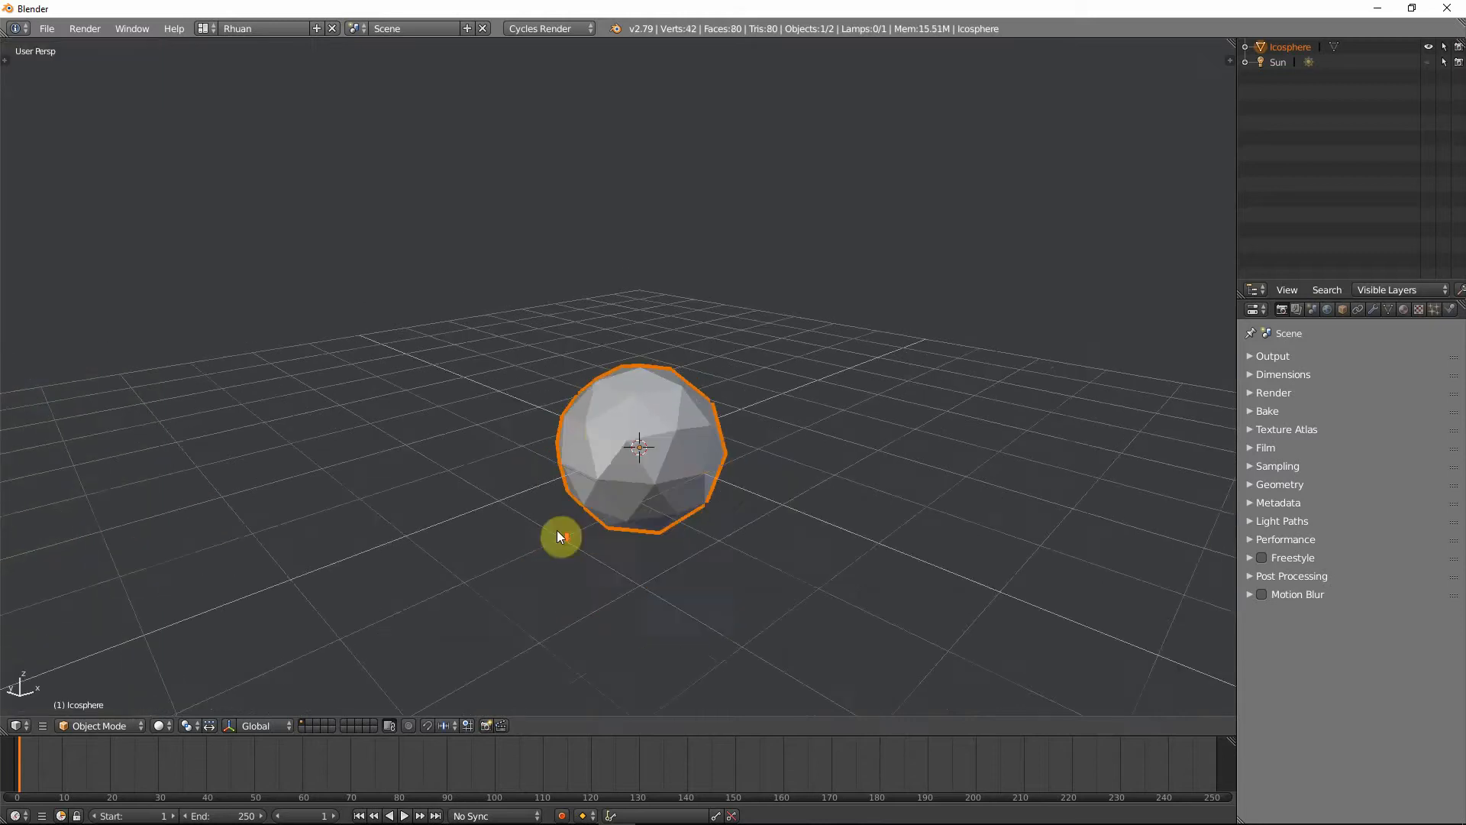
- Switch the ico sphere to Sculpt Mode and adjust the sculpt brush radius
middle_drag(557, 530, 571, 469)
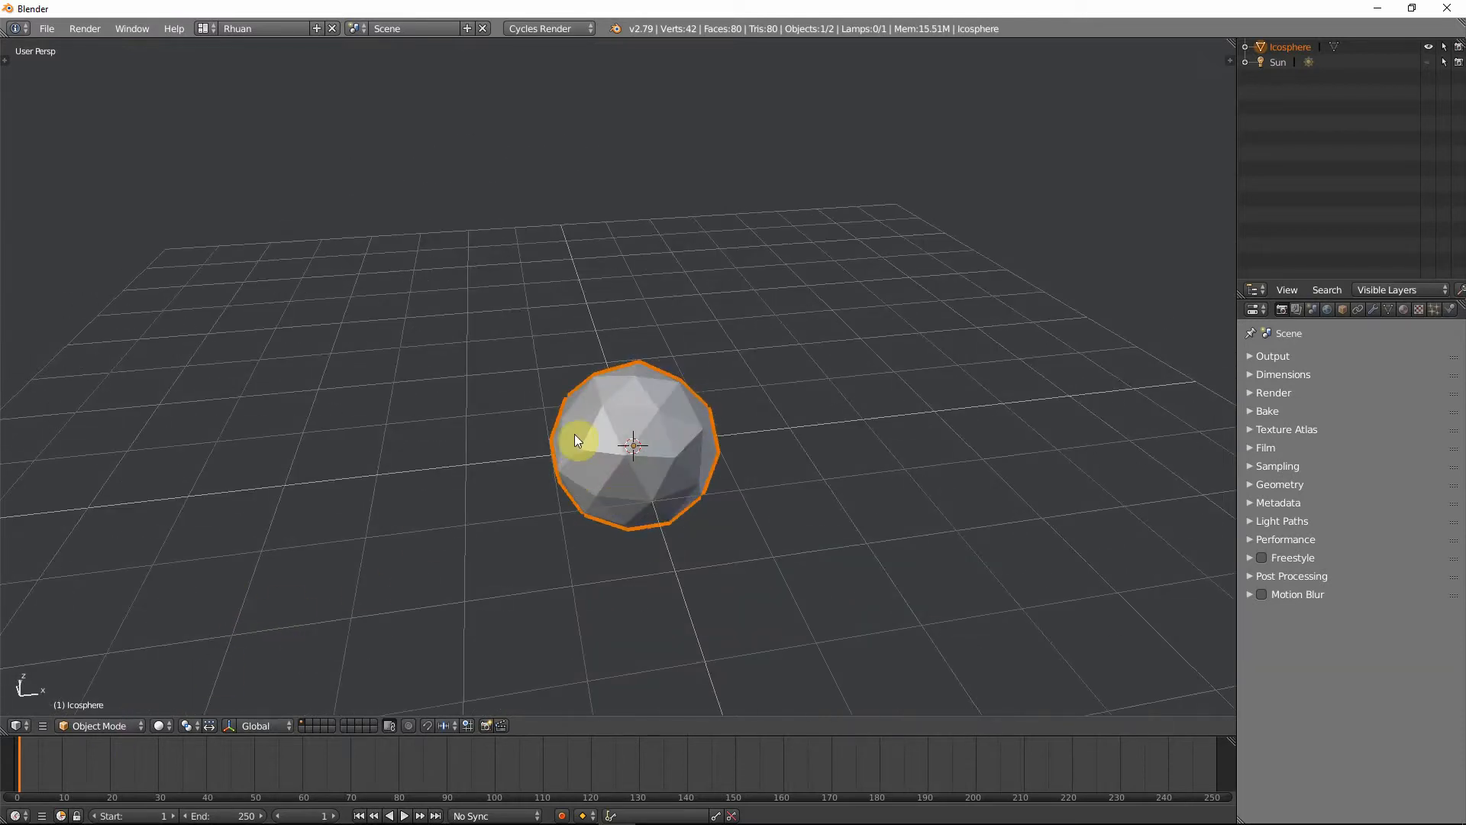
middle_drag(575, 433, 692, 383)
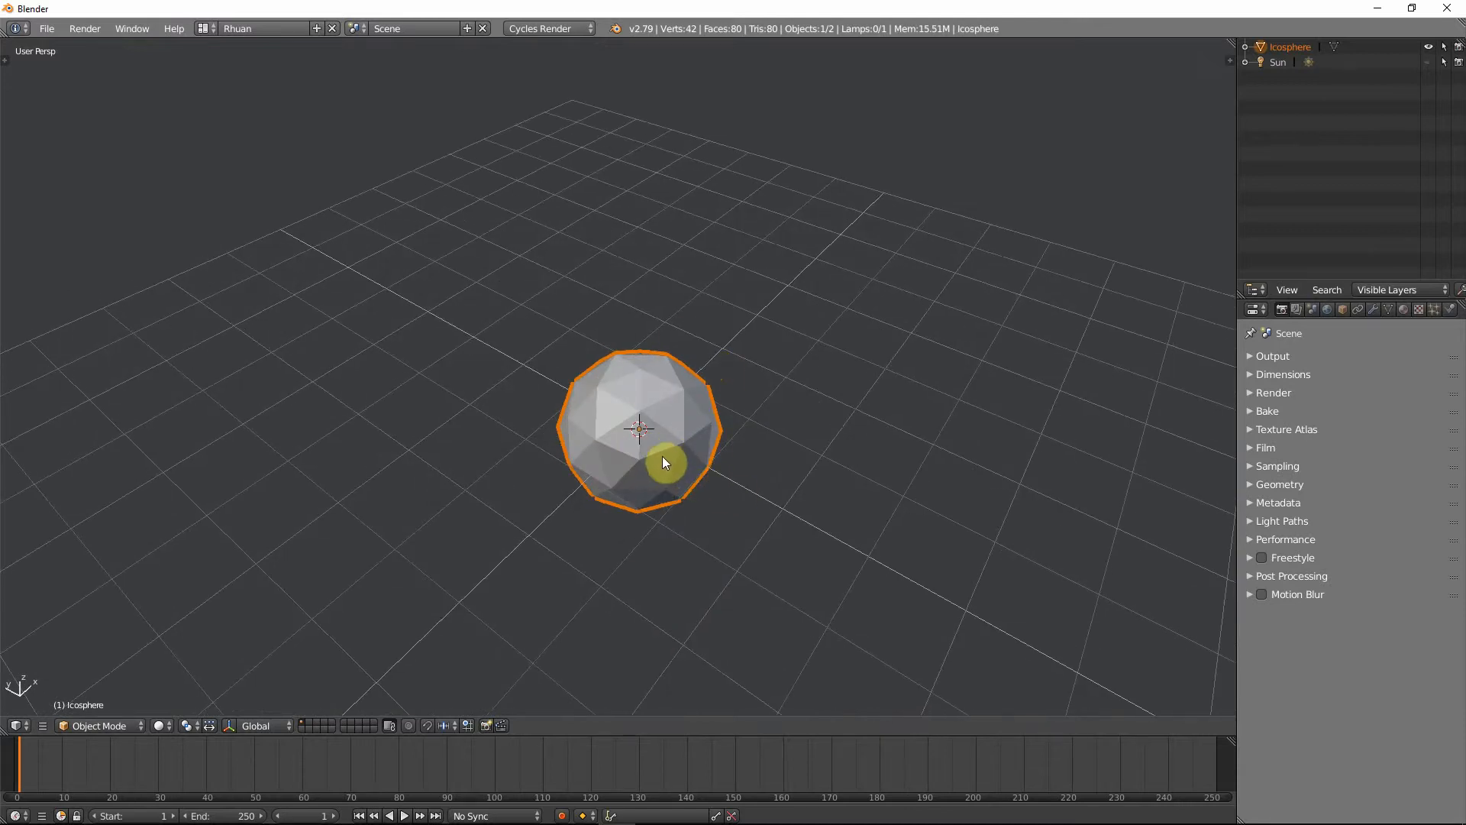
middle_drag(662, 456, 602, 421)
click(87, 728)
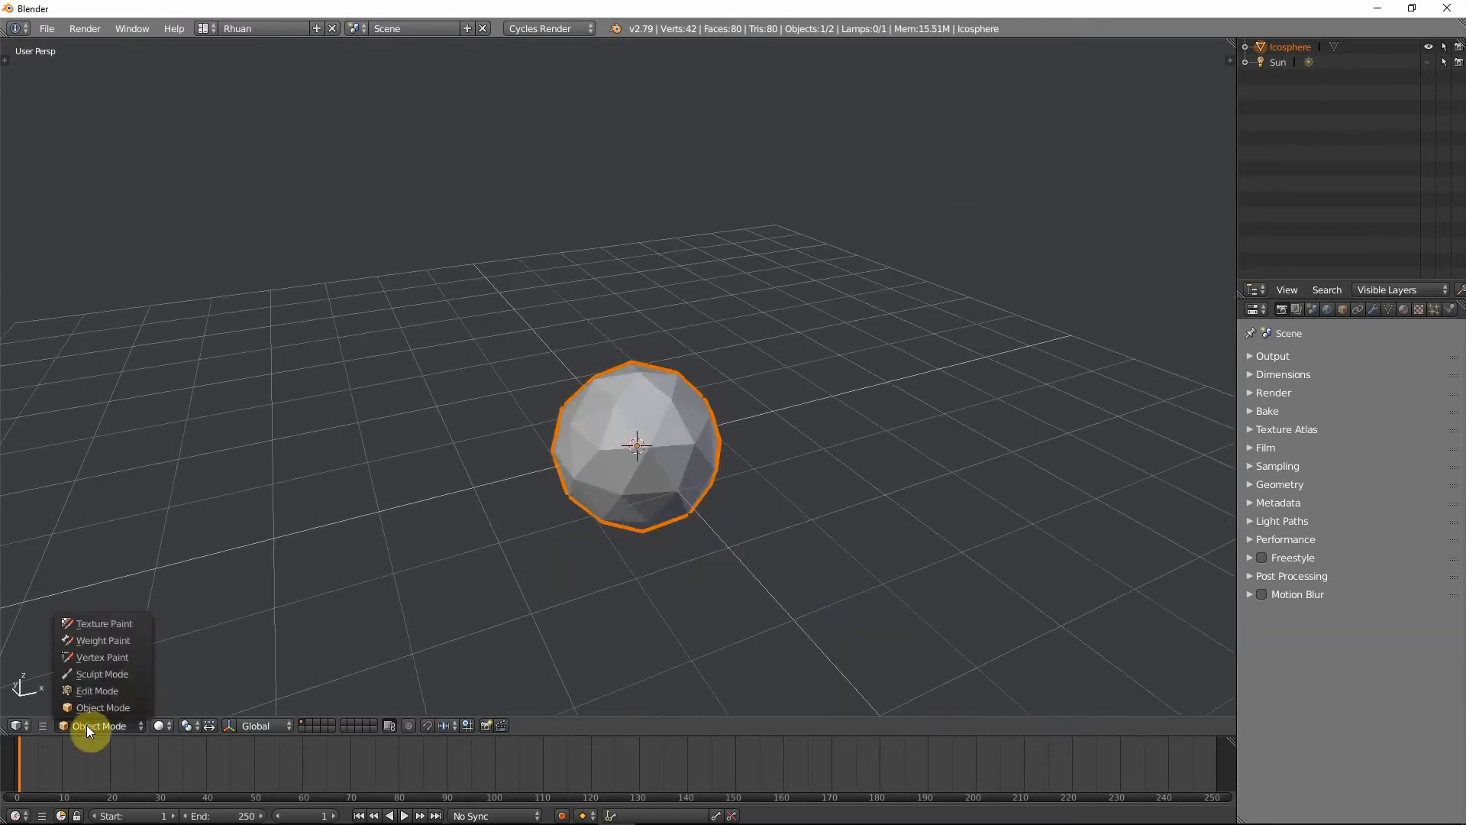
click(104, 672)
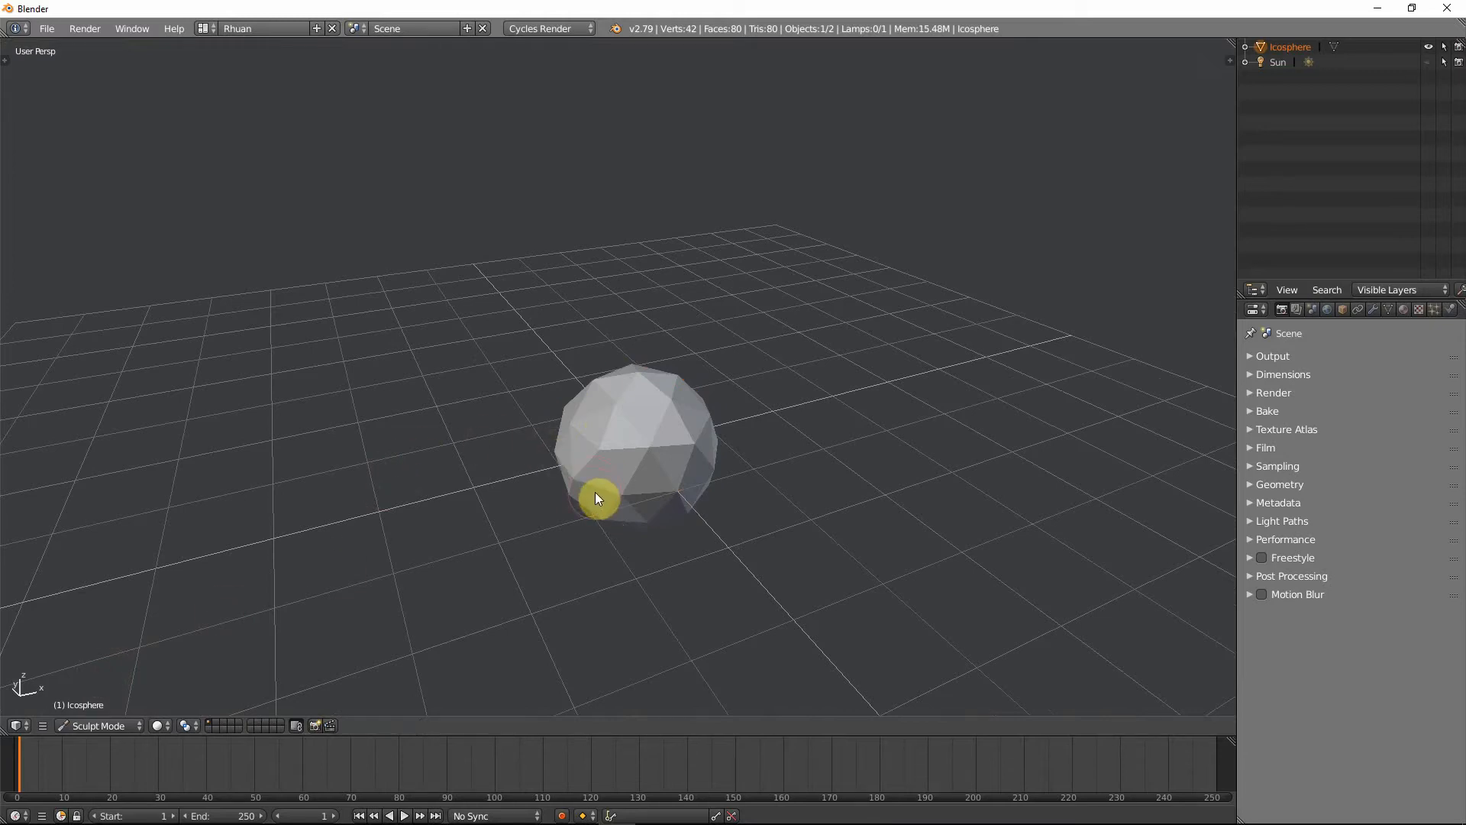
key(f)
click(641, 497)
mouse_move(629, 496)
middle_down()
mouse_move(727, 498)
mouse_move(712, 479)
mouse_move(625, 507)
mouse_move(787, 518)
middle_up()
- Scale up the whole ico sphere mesh uniformly in Edit Mode and return to Sculpt Mode
key(Tab)
key(s)
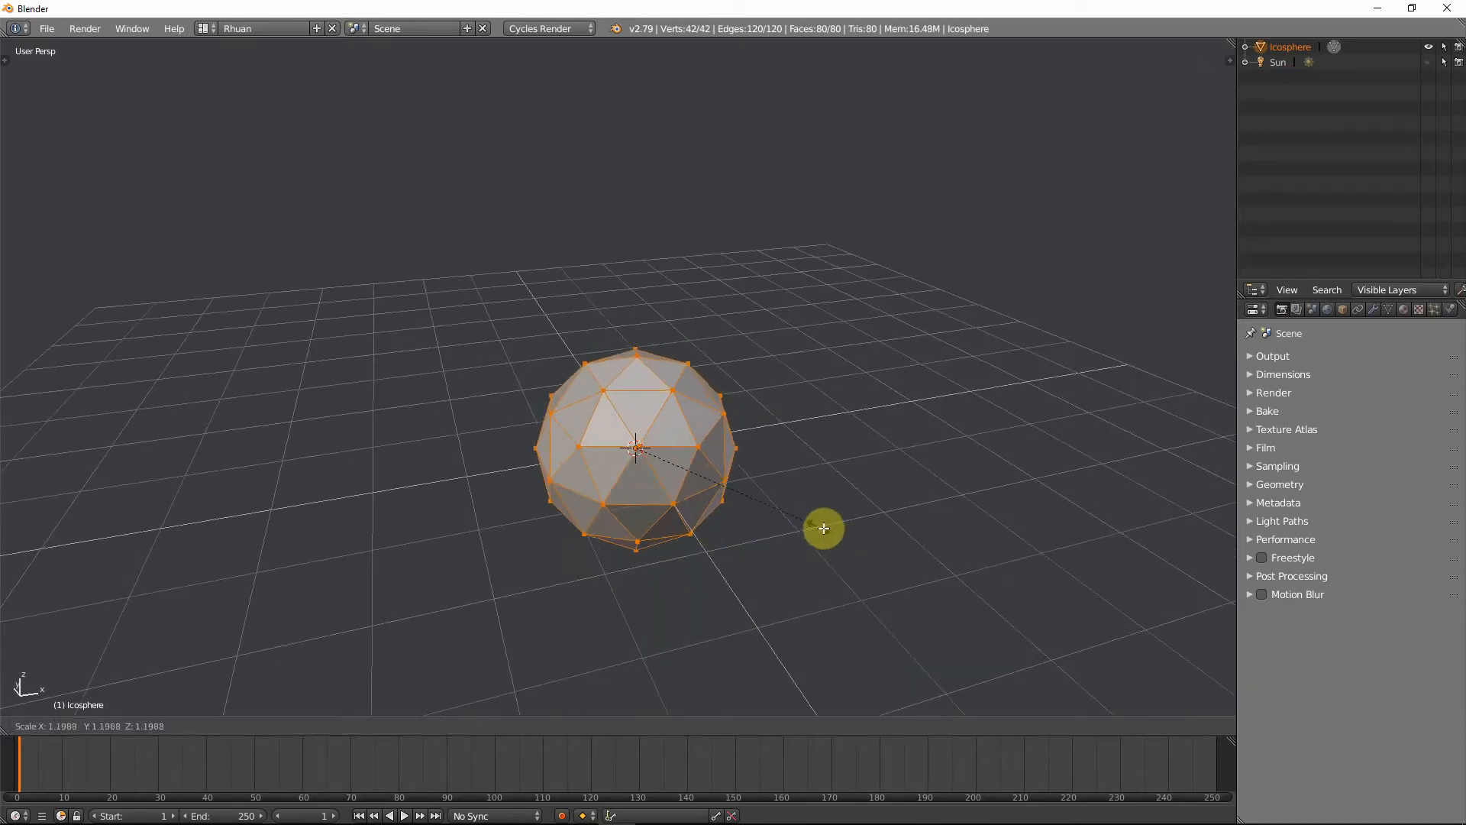
click(862, 553)
mouse_move(862, 552)
middle_down()
mouse_move(874, 524)
mouse_move(1047, 504)
mouse_move(945, 525)
mouse_move(832, 524)
middle_up()
key(Tab)
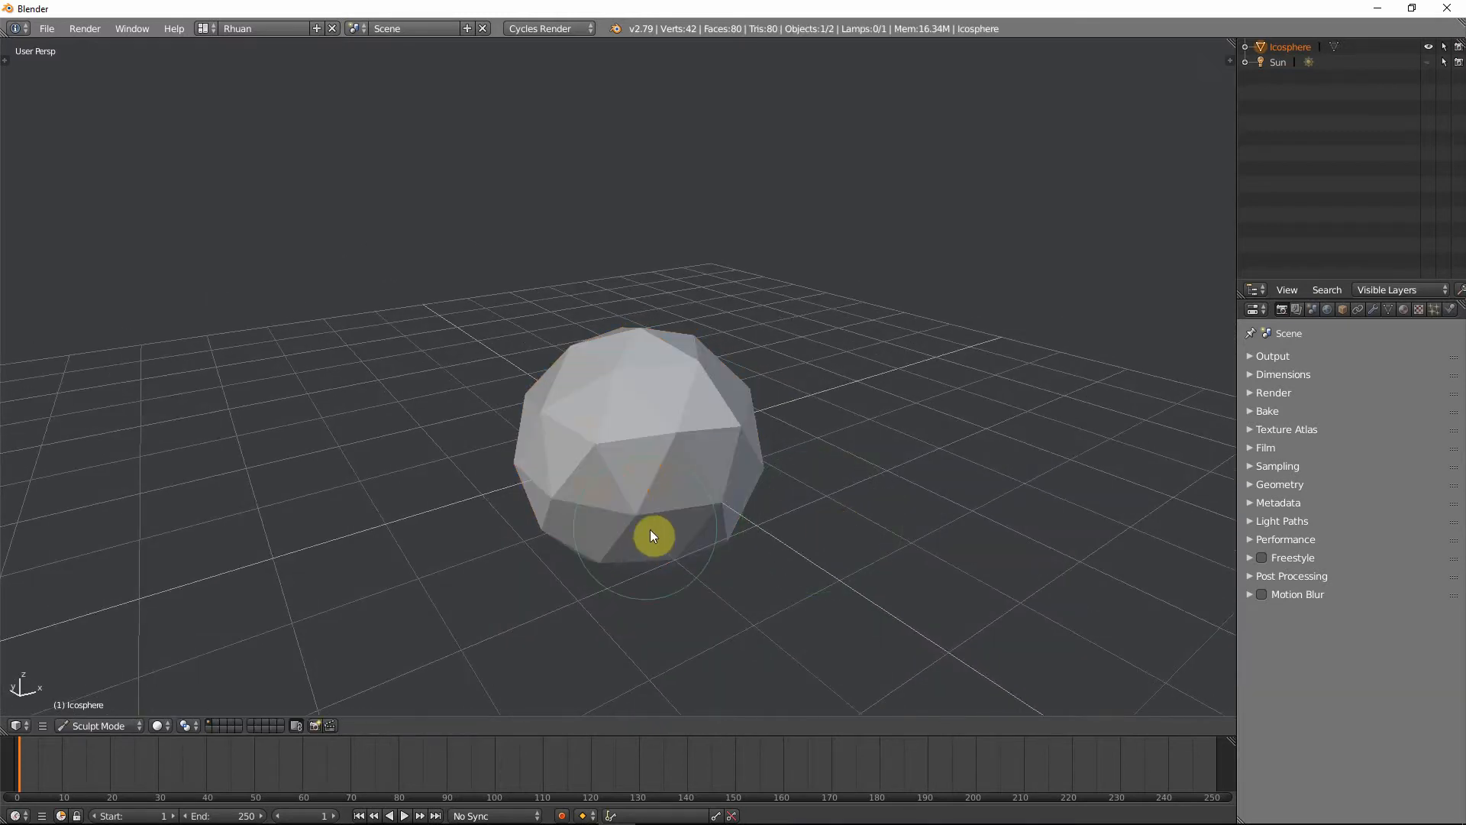
- Enlarge the sculpt brush to about the size of the sphere and switch to the right orthographic view
key(f)
click(745, 552)
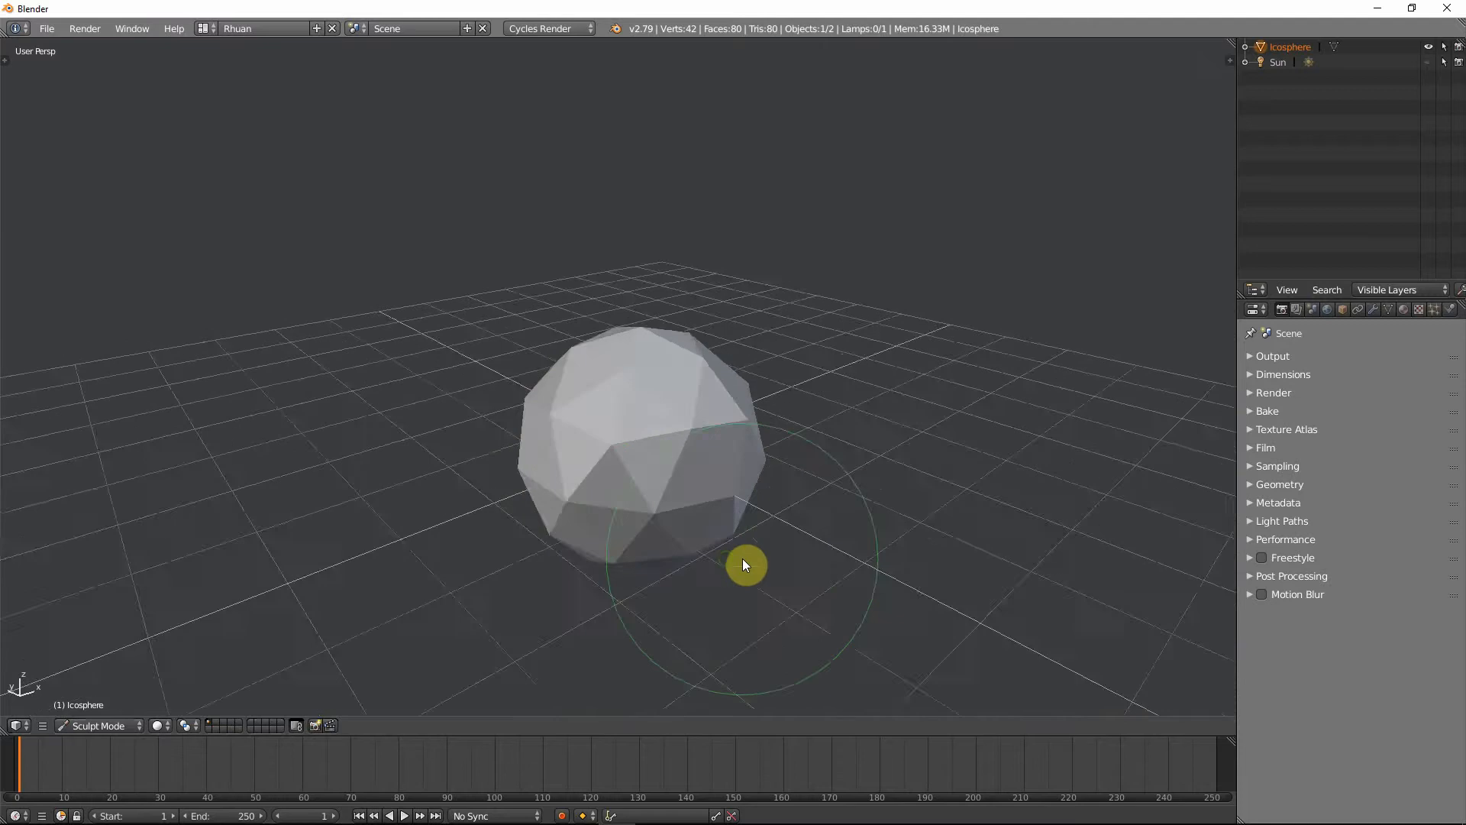
mouse_move(746, 565)
middle_down()
mouse_move(855, 530)
mouse_move(783, 540)
mouse_move(811, 543)
middle_up()
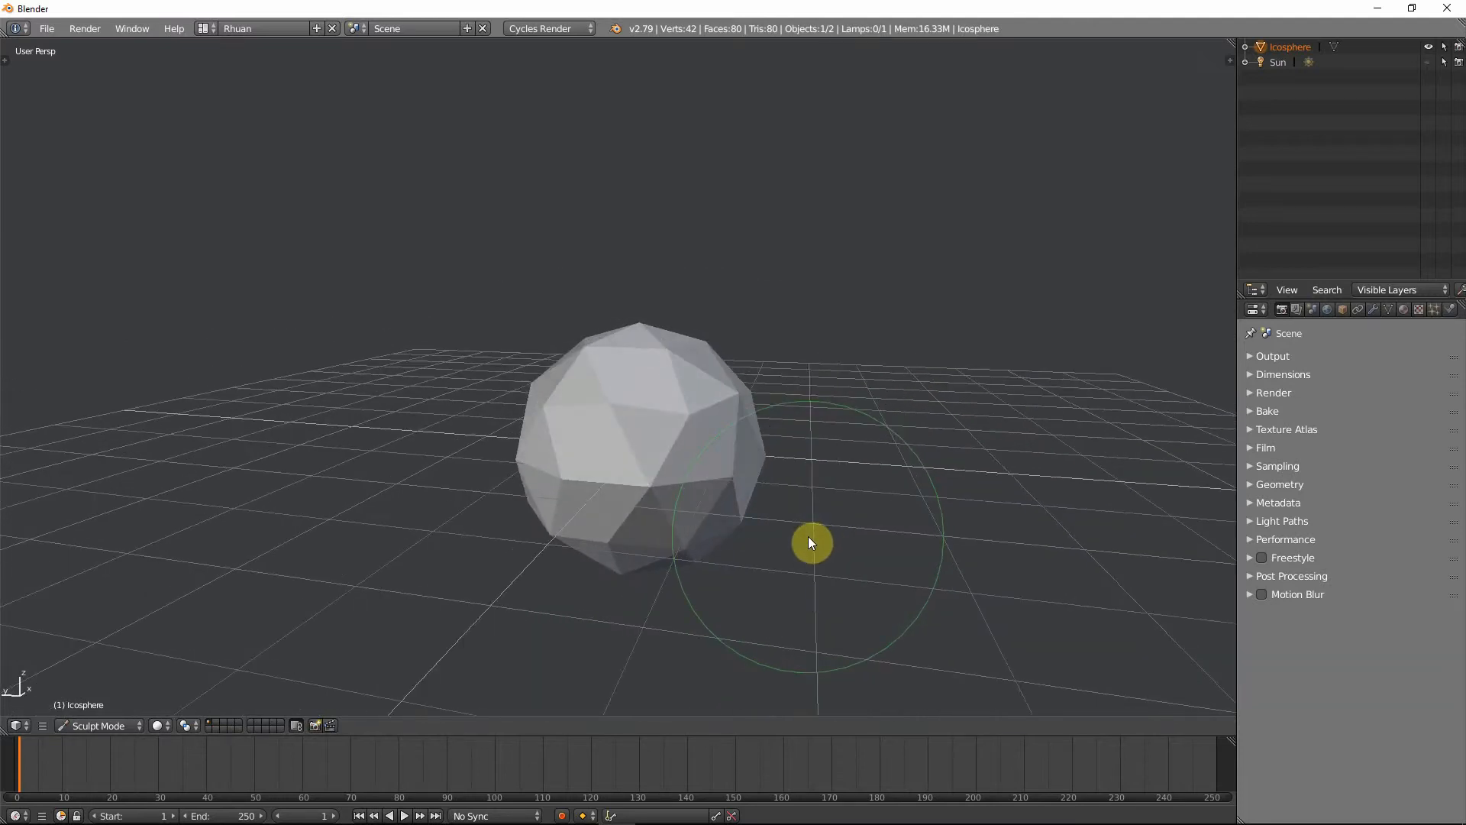
key(KP_3)
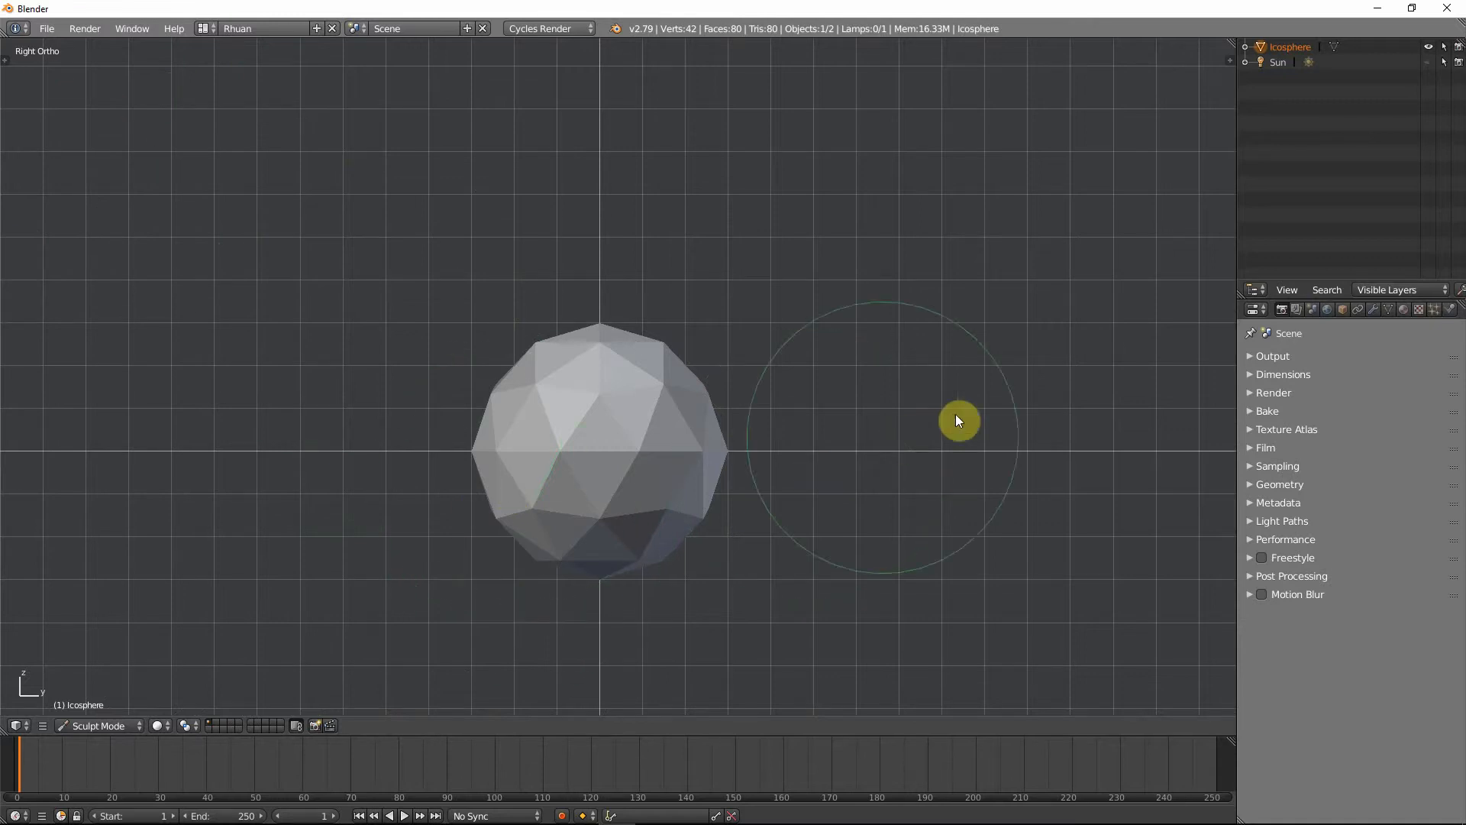
- Check the Screencast Keys settings in the 3D view's properties
key(n)
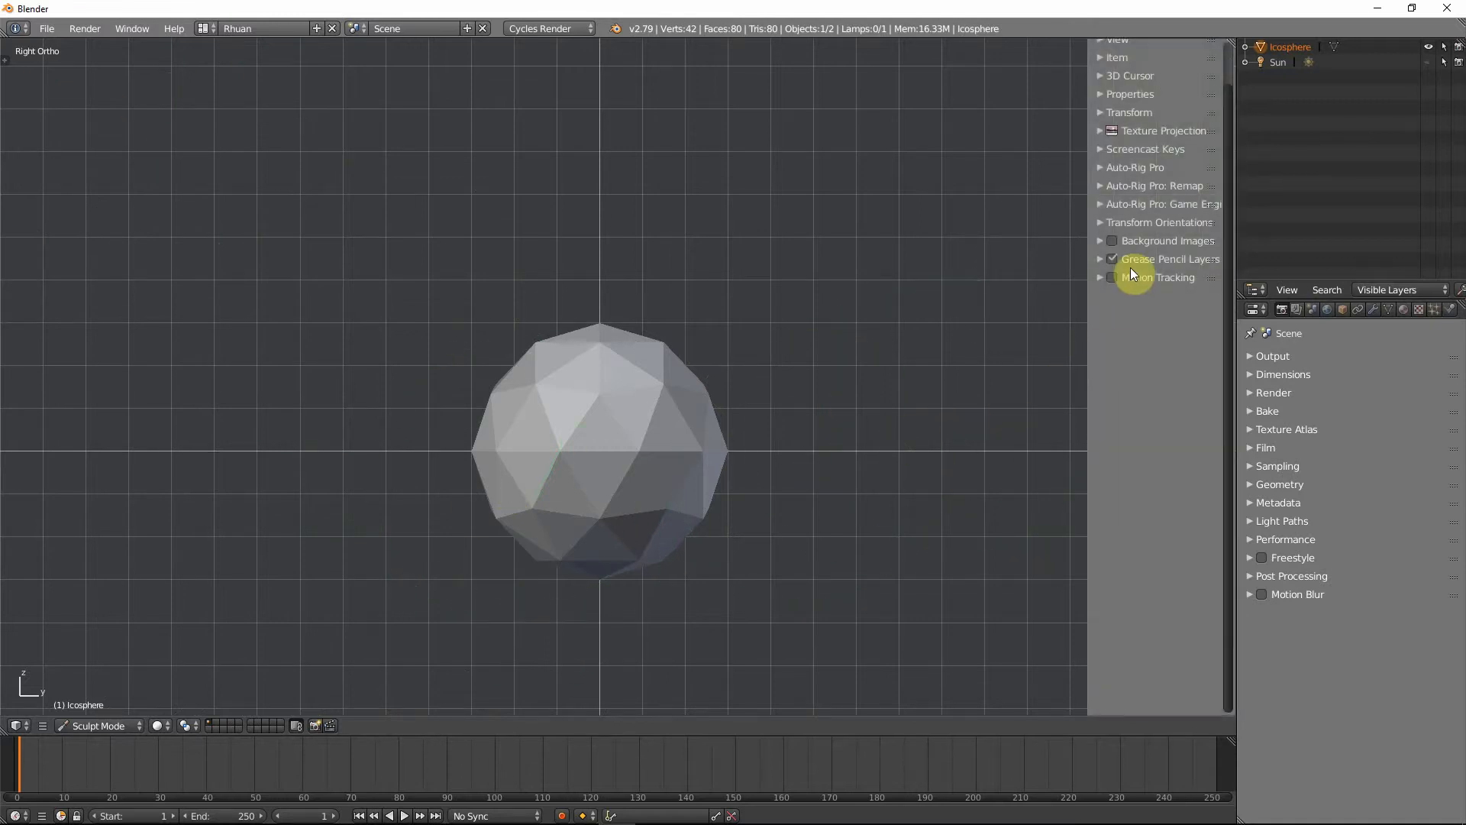
click(1102, 148)
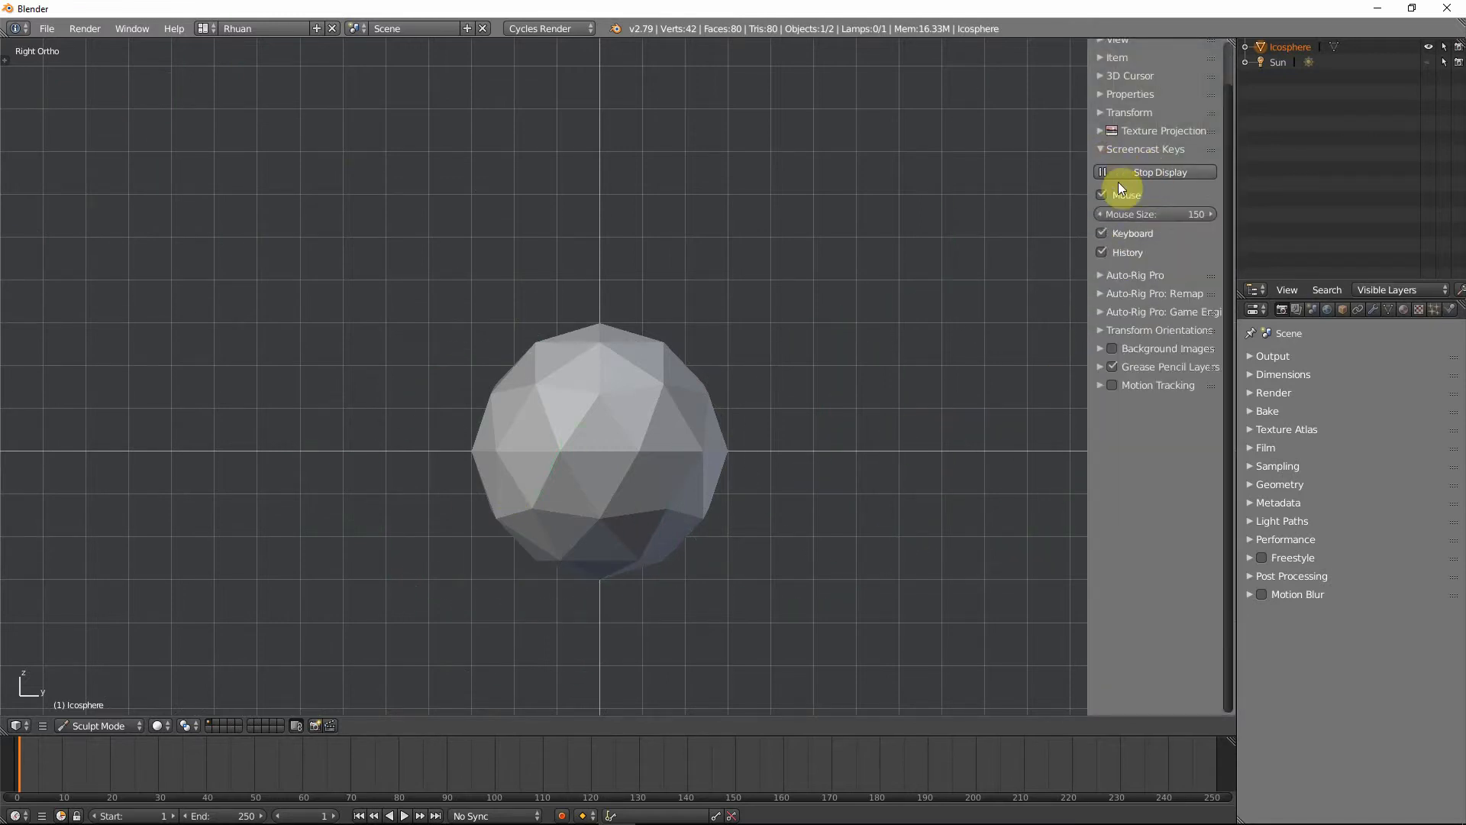
click(1103, 148)
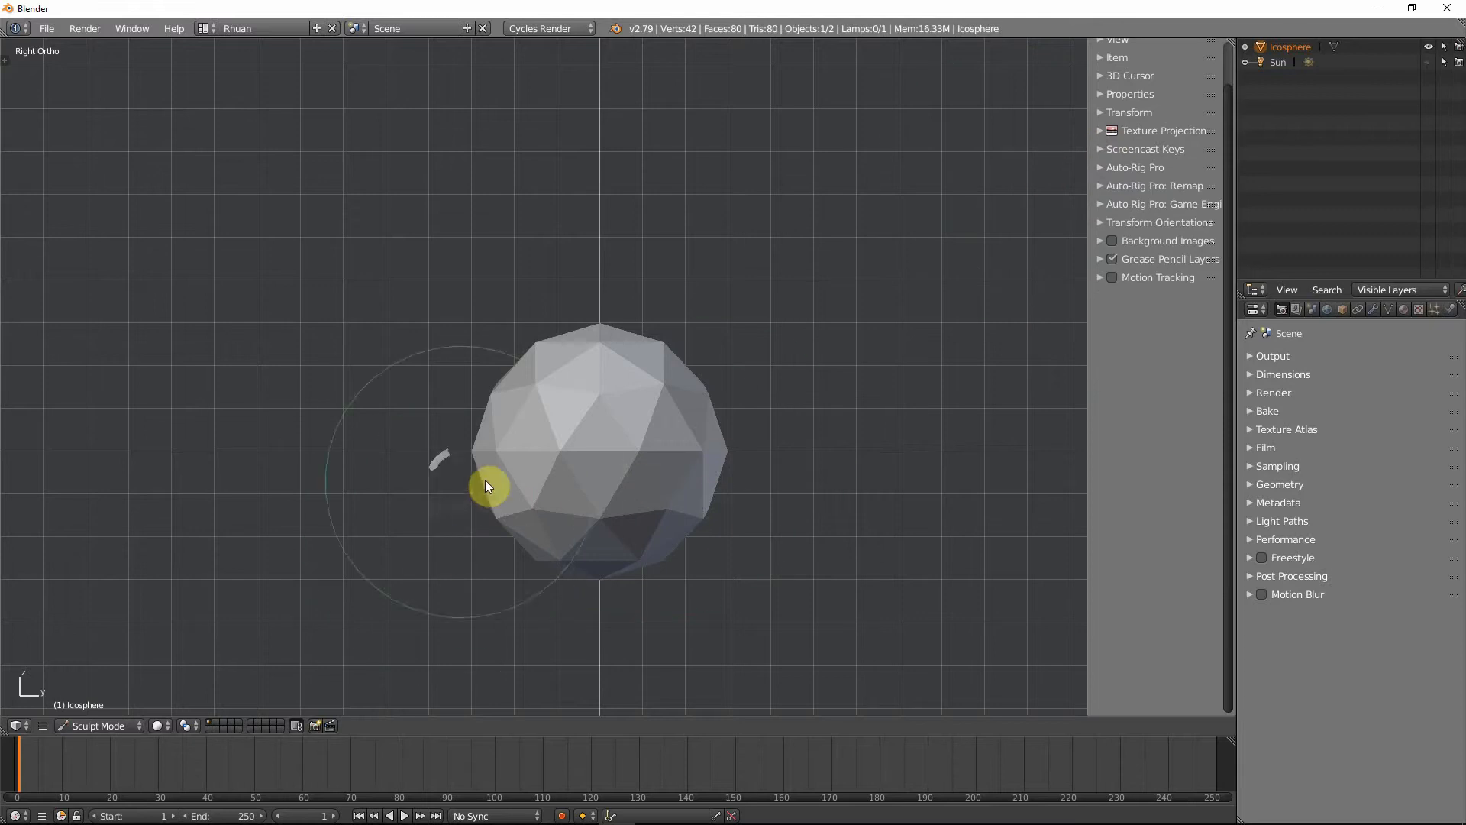
- Sculpt the sphere by pulling one side out into a long snout, flattening the underside and pushing the top down
mouse_move(499, 506)
mouse_down()
mouse_move(368, 507)
mouse_move(416, 382)
mouse_move(468, 400)
mouse_move(482, 455)
mouse_move(440, 531)
mouse_move(370, 524)
mouse_move(514, 576)
mouse_move(537, 551)
mouse_move(616, 570)
mouse_move(582, 574)
mouse_move(555, 552)
mouse_move(523, 565)
mouse_move(507, 546)
mouse_move(653, 591)
mouse_up()
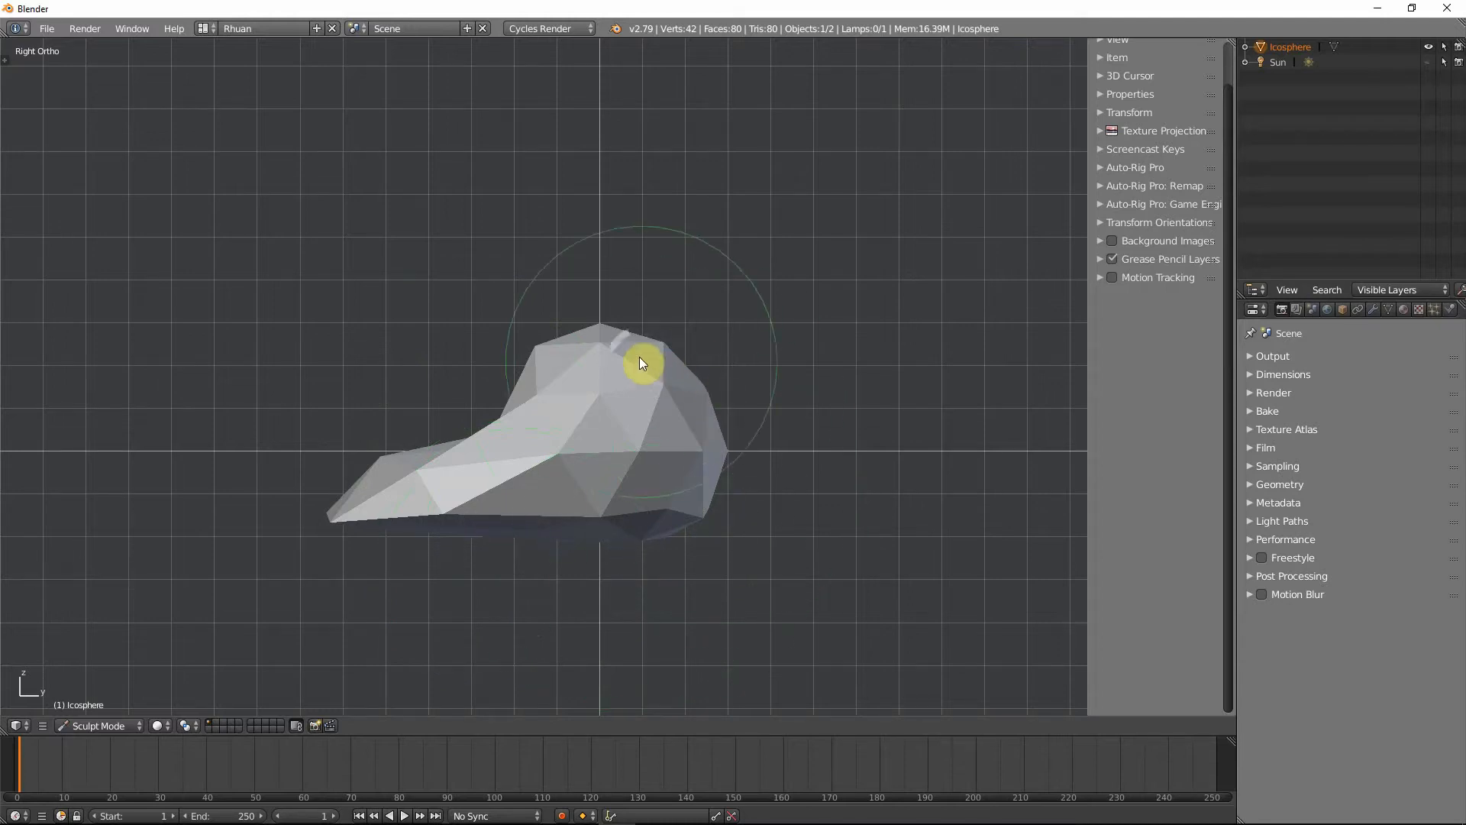
drag(515, 401, 459, 405)
middle_drag(430, 426, 464, 434)
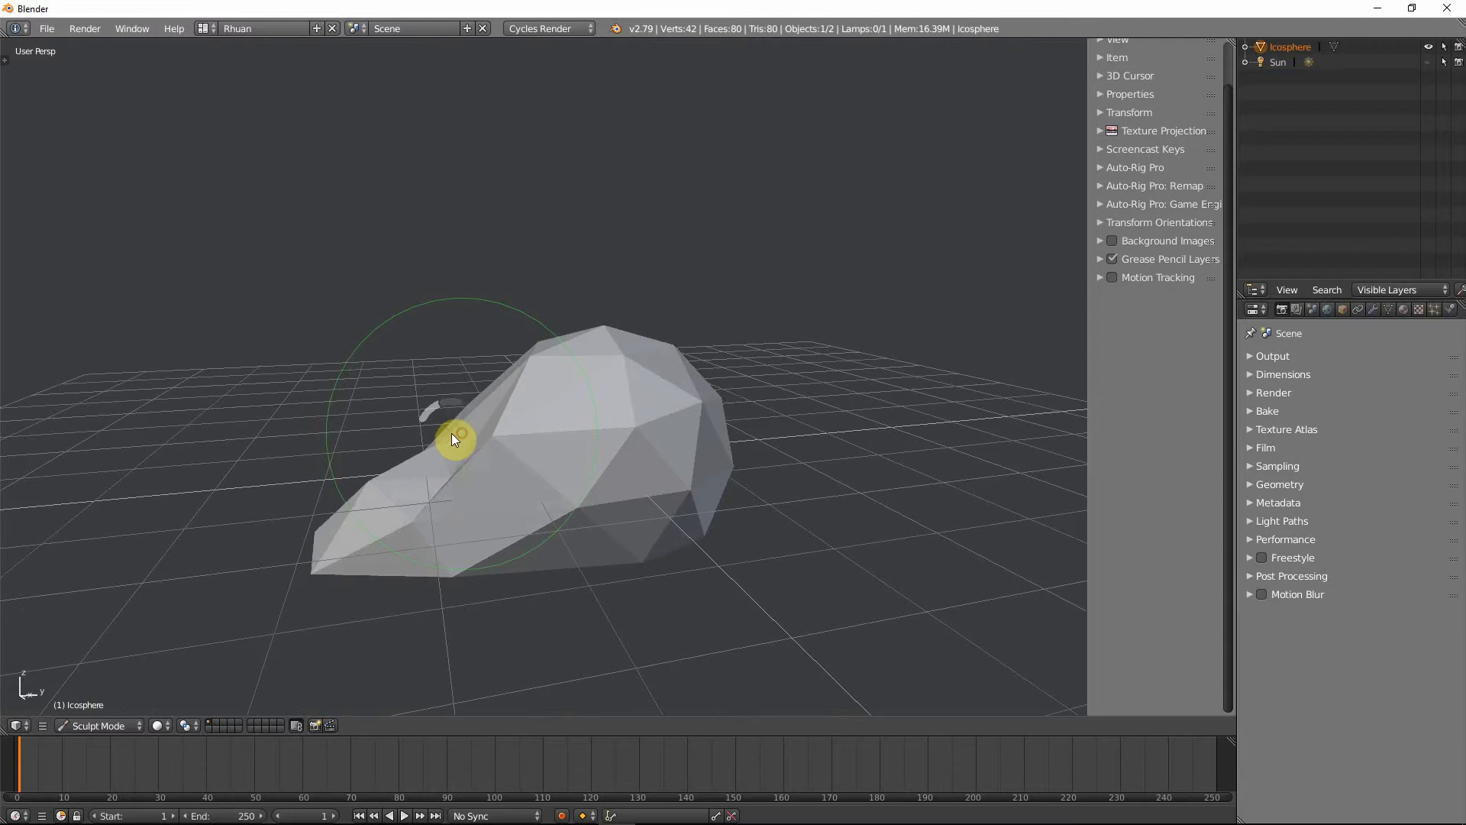
mouse_move(452, 433)
mouse_down()
mouse_move(335, 512)
mouse_move(249, 524)
mouse_up()
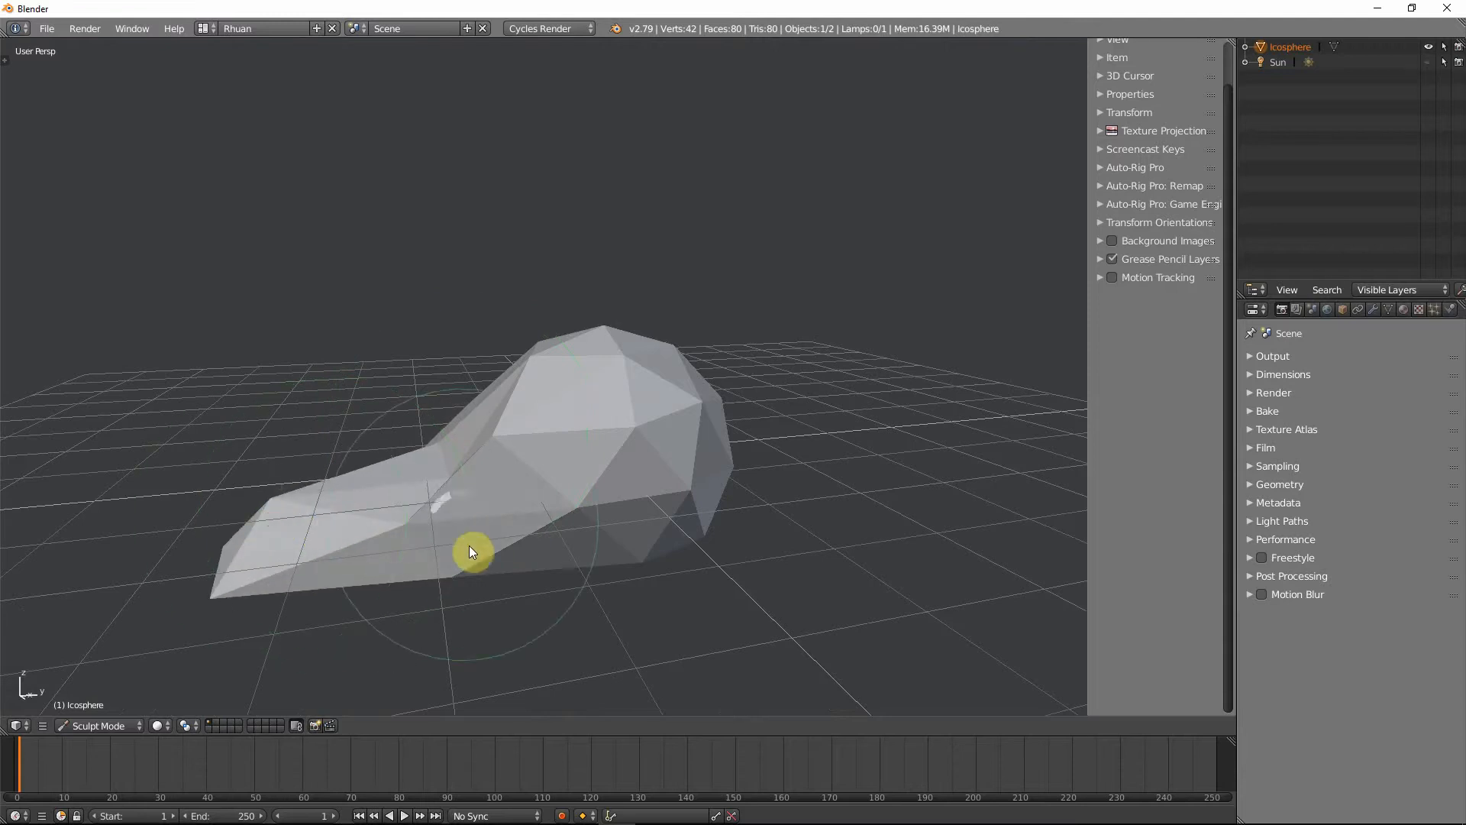
mouse_move(603, 328)
mouse_down()
mouse_move(603, 351)
mouse_move(533, 368)
mouse_move(646, 366)
mouse_move(533, 380)
mouse_move(606, 394)
mouse_move(621, 422)
mouse_up()
mouse_move(620, 419)
middle_down()
mouse_move(694, 458)
mouse_move(713, 416)
mouse_move(703, 404)
mouse_move(737, 419)
mouse_move(532, 398)
mouse_move(625, 420)
mouse_move(601, 402)
mouse_move(617, 428)
mouse_move(571, 418)
mouse_move(570, 394)
mouse_move(623, 466)
mouse_move(699, 477)
mouse_move(694, 504)
mouse_move(722, 533)
mouse_move(690, 525)
middle_up()
- Adjust the sculpt brush radius and pull the side of the narrow snout outward to widen it
key(f)
click(530, 414)
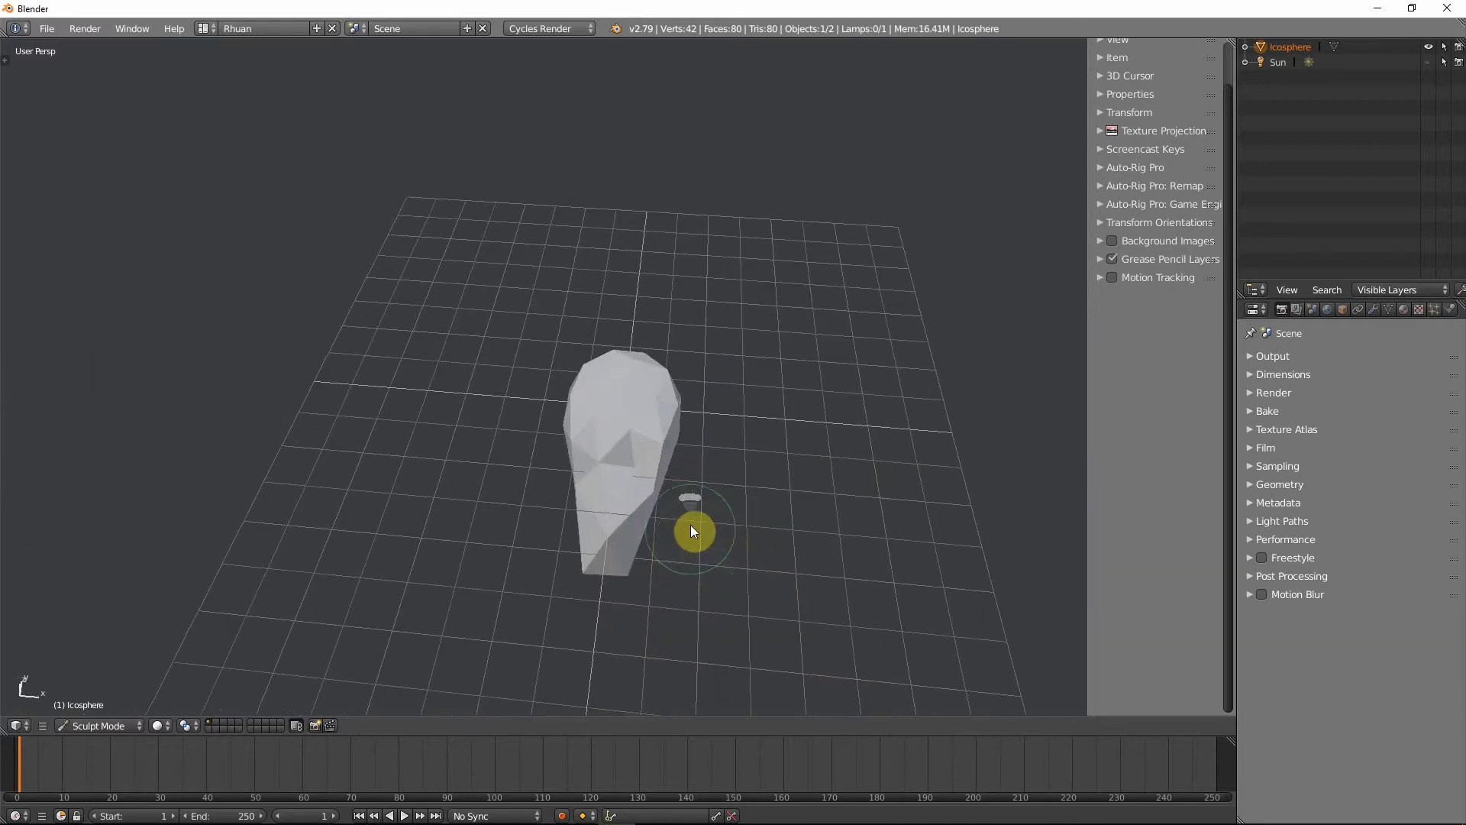
key(f)
click(742, 532)
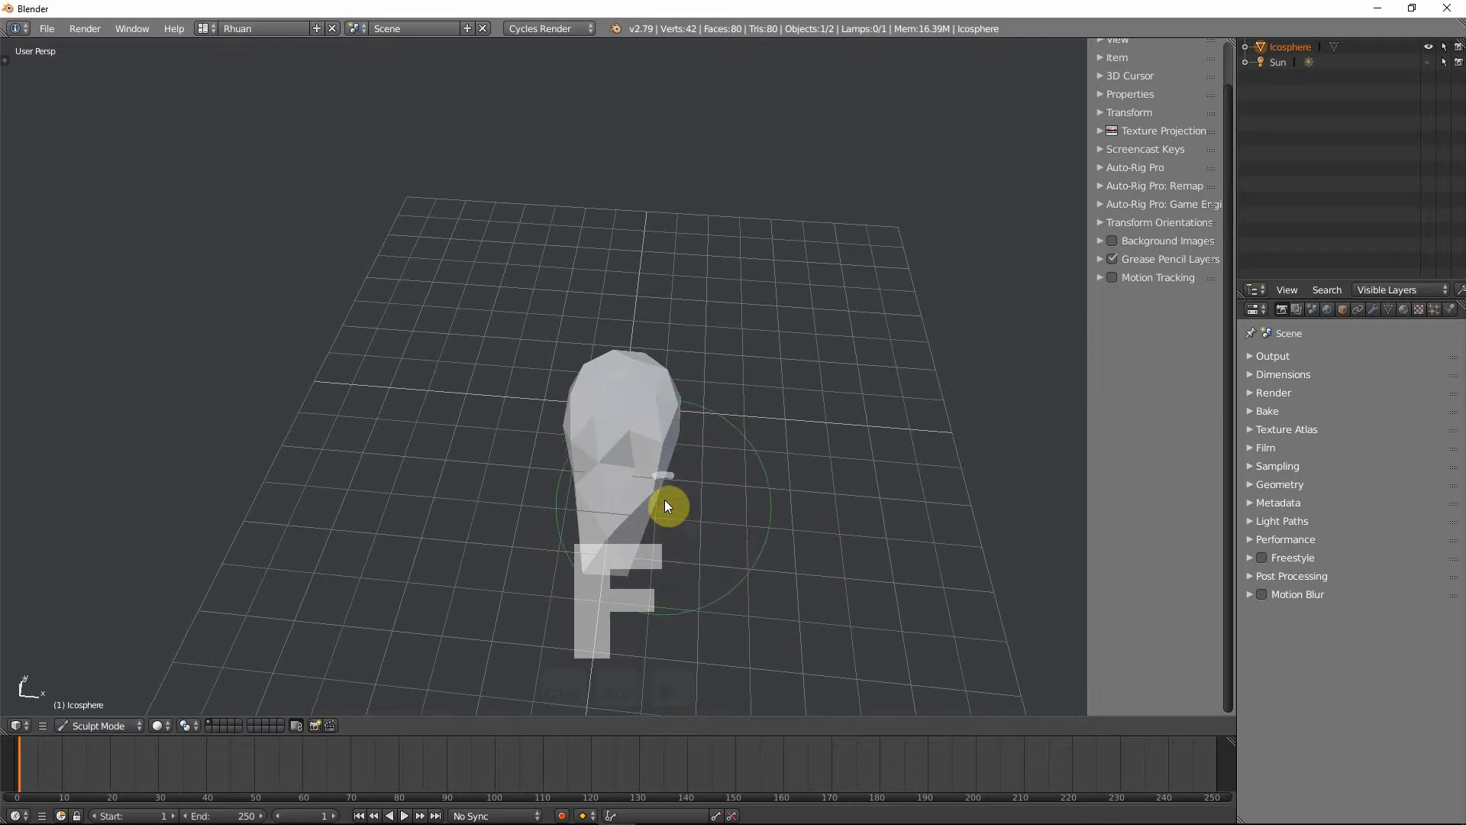
drag(658, 496, 684, 498)
mouse_move(644, 551)
mouse_down()
mouse_move(671, 576)
mouse_move(695, 556)
mouse_up()
- Try pulling the side of the mesh outward with a smaller brush, and undo the stroke
mouse_move(696, 557)
middle_down()
mouse_move(704, 543)
mouse_move(691, 583)
mouse_move(647, 588)
mouse_move(694, 520)
mouse_move(612, 413)
mouse_move(625, 461)
mouse_move(691, 530)
mouse_move(494, 493)
mouse_move(533, 488)
middle_up()
key(f)
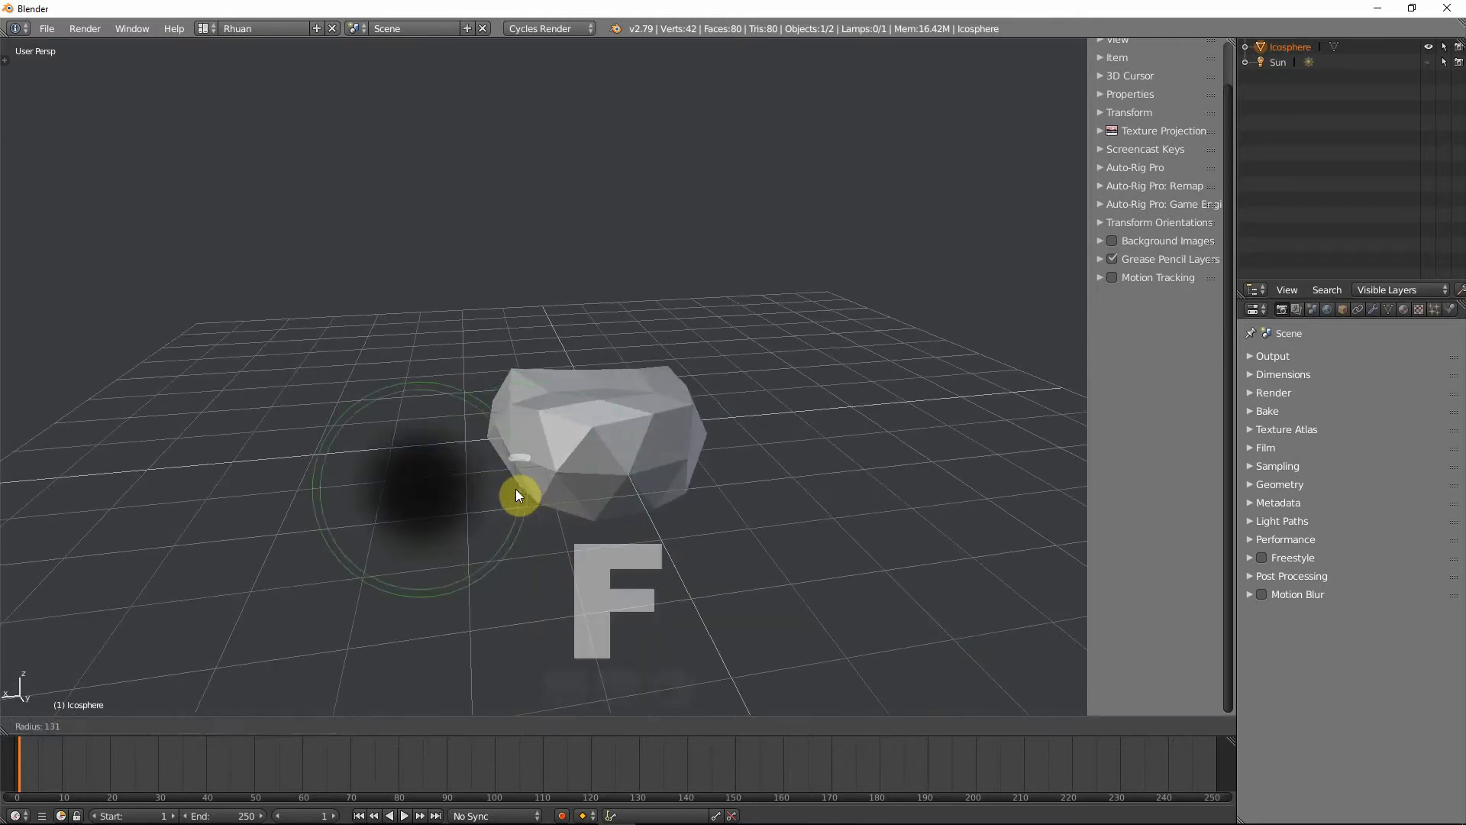
click(486, 489)
drag(519, 487, 480, 489)
key(ctrl+z)
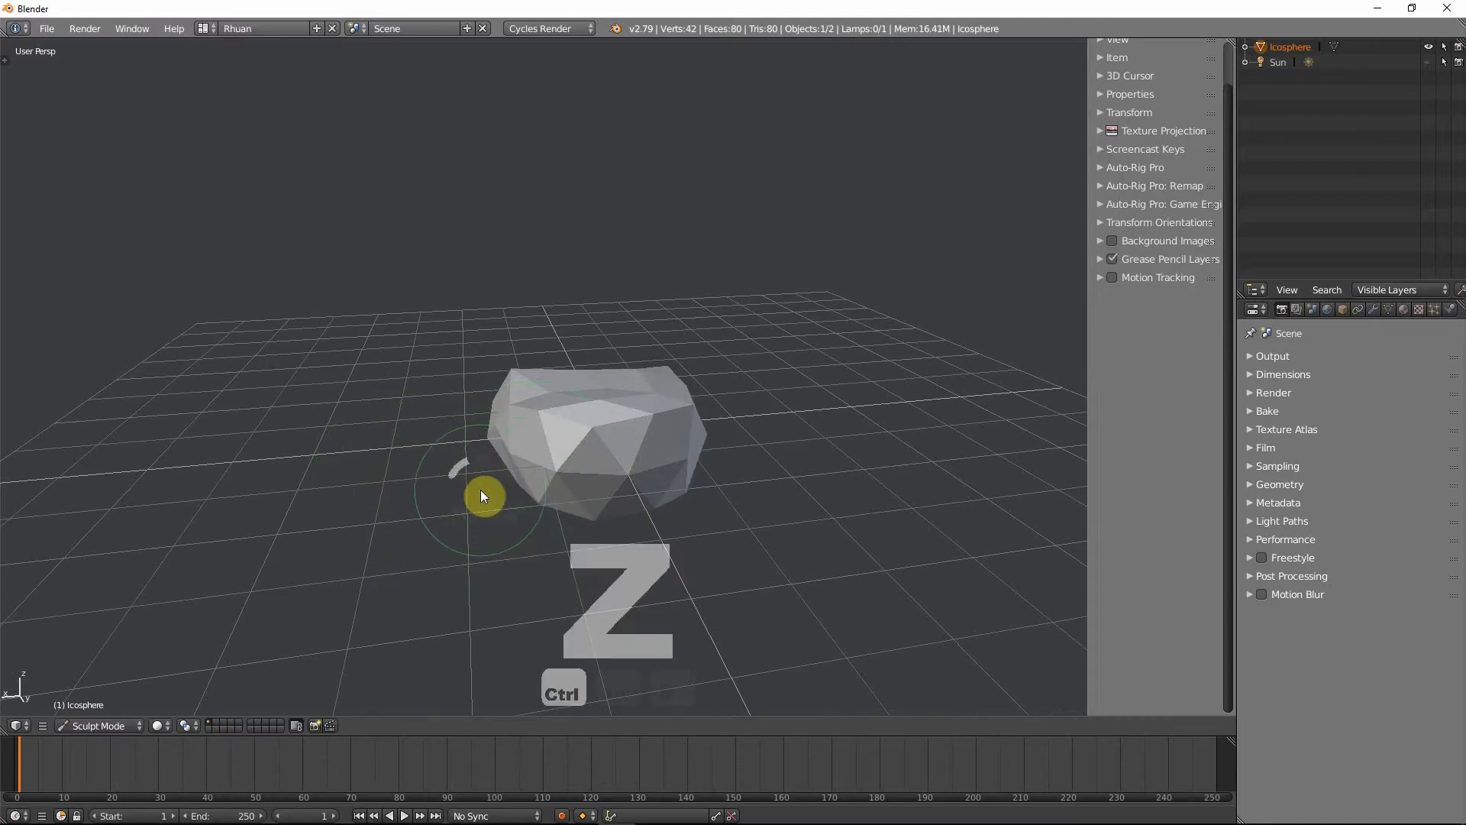
- Examine the mirror axis and other Symmetry/Lock sculpting settings, collapsing the Asset Management section
key(t)
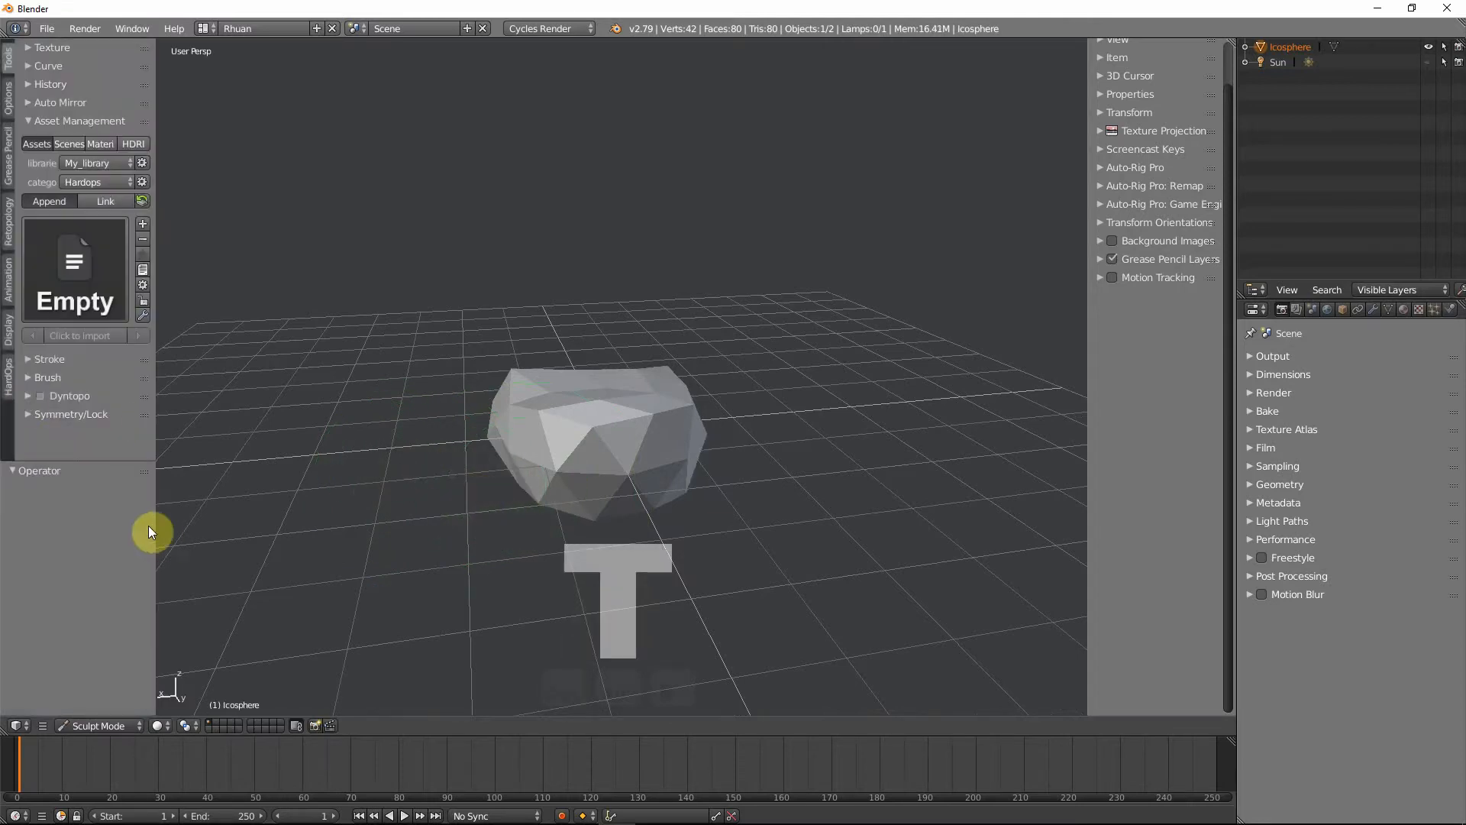
click(43, 414)
scroll(40, 416, down, 2)
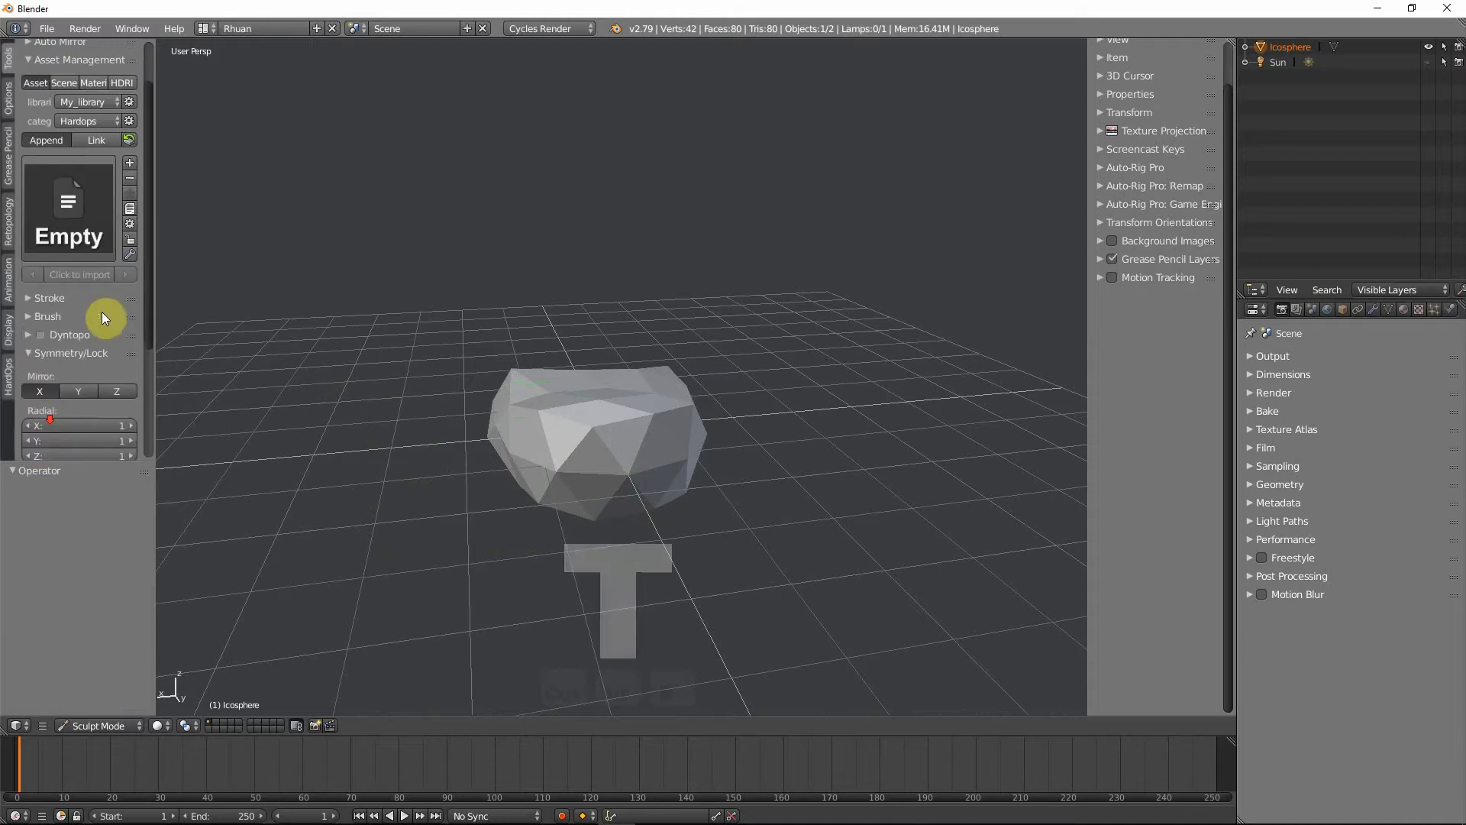
click(35, 61)
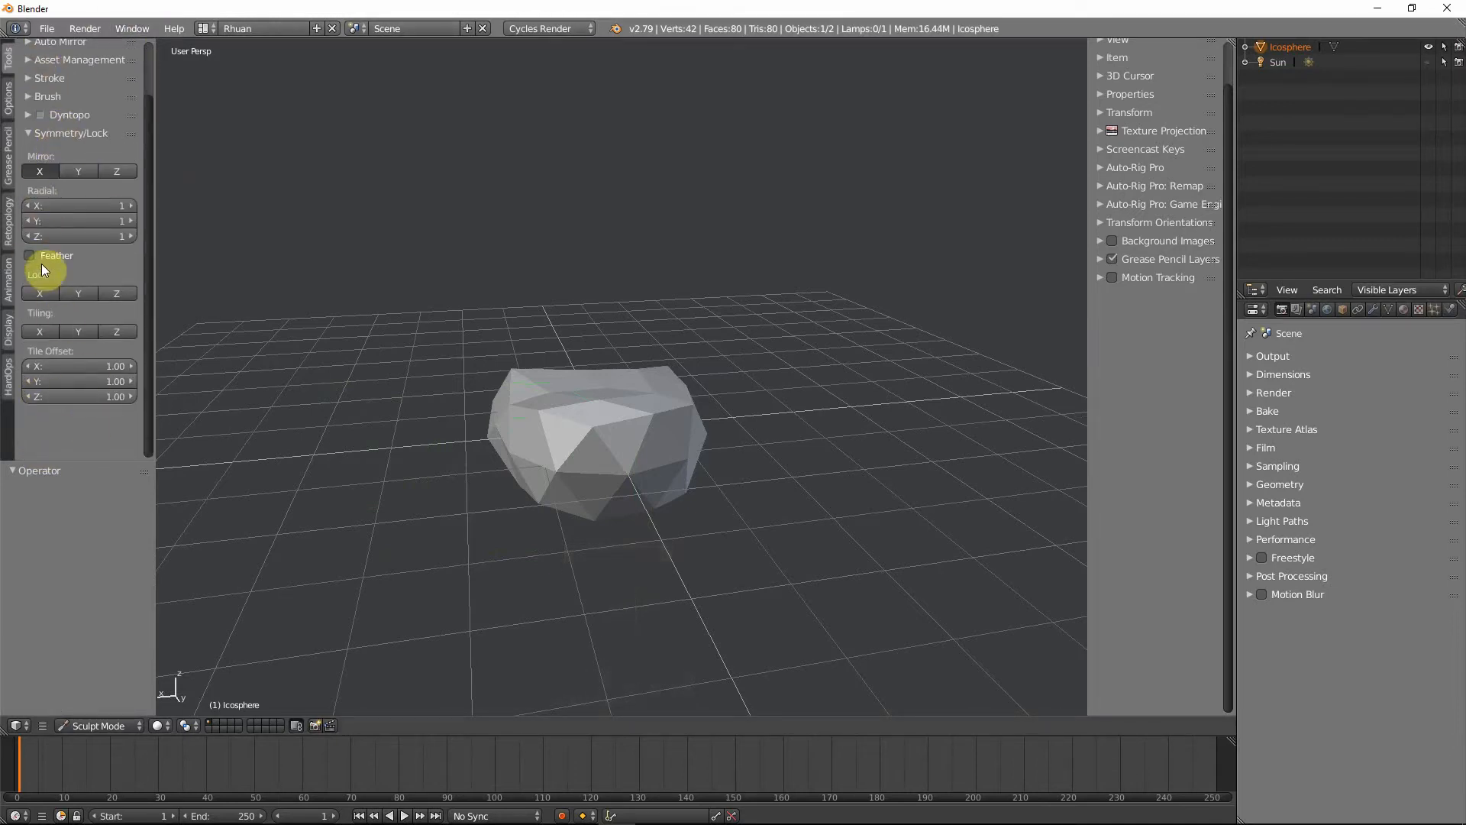
click(23, 134)
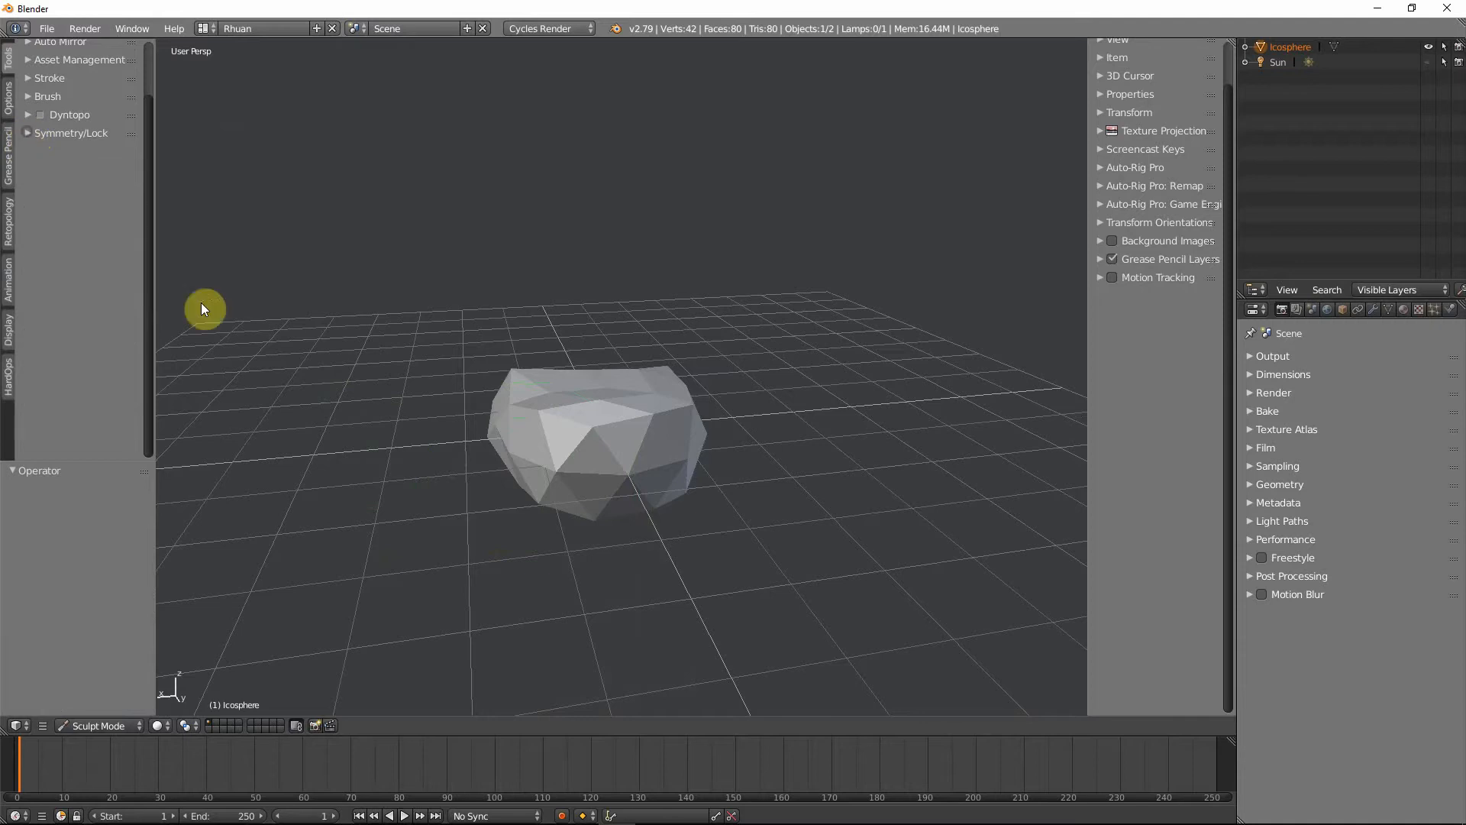
- Pull a second protrusion out of the side of the mesh and adjust the height of its tip
mouse_move(527, 493)
mouse_down()
mouse_move(383, 498)
mouse_move(502, 470)
mouse_move(493, 455)
mouse_move(499, 472)
mouse_up()
middle_drag(499, 477, 577, 587)
mouse_move(576, 586)
mouse_down()
mouse_move(570, 612)
mouse_move(514, 583)
mouse_move(535, 573)
mouse_move(478, 557)
mouse_move(516, 551)
mouse_up()
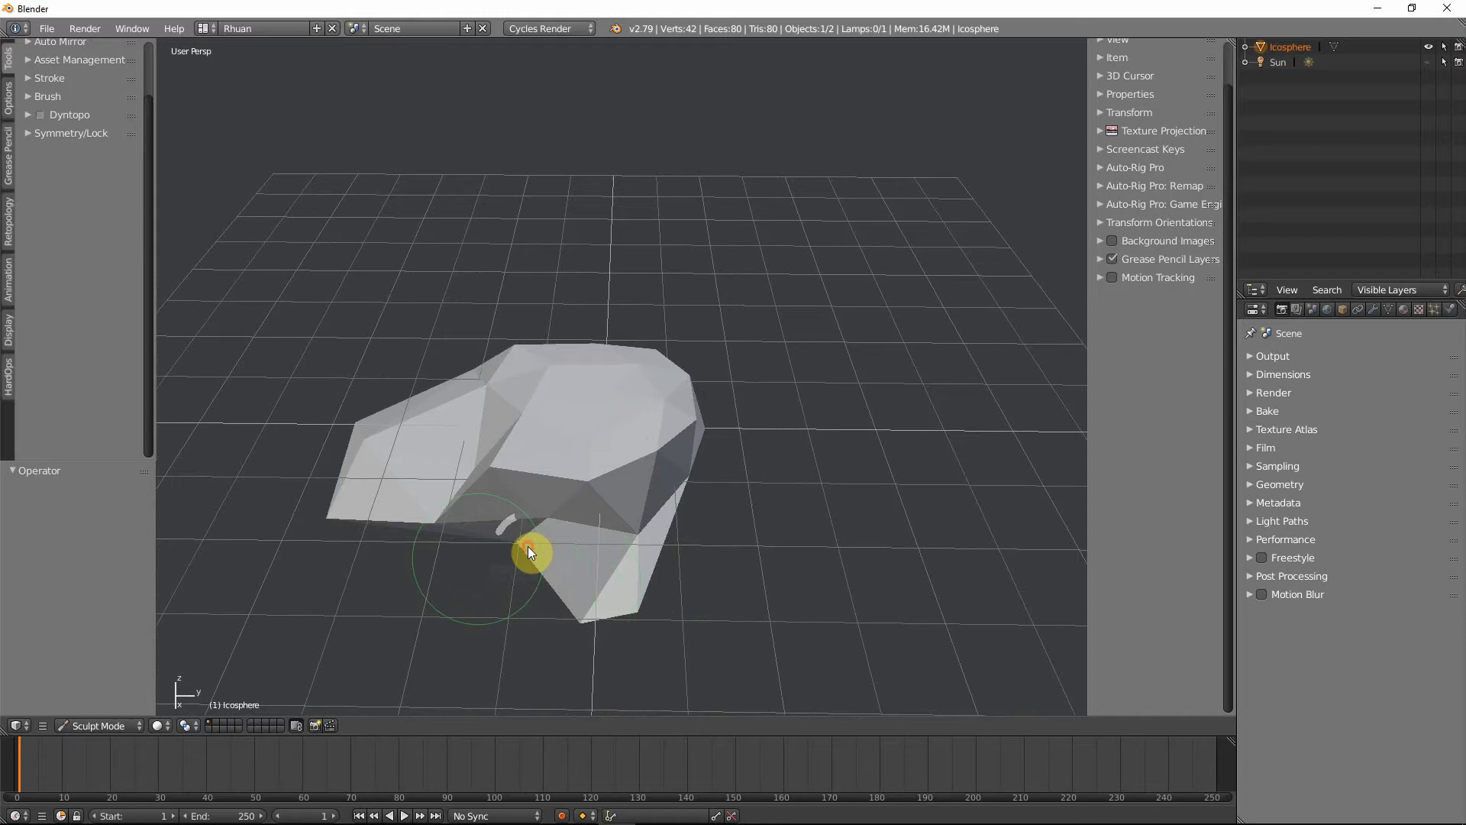
mouse_move(527, 549)
middle_down()
mouse_move(581, 575)
mouse_move(533, 557)
middle_up()
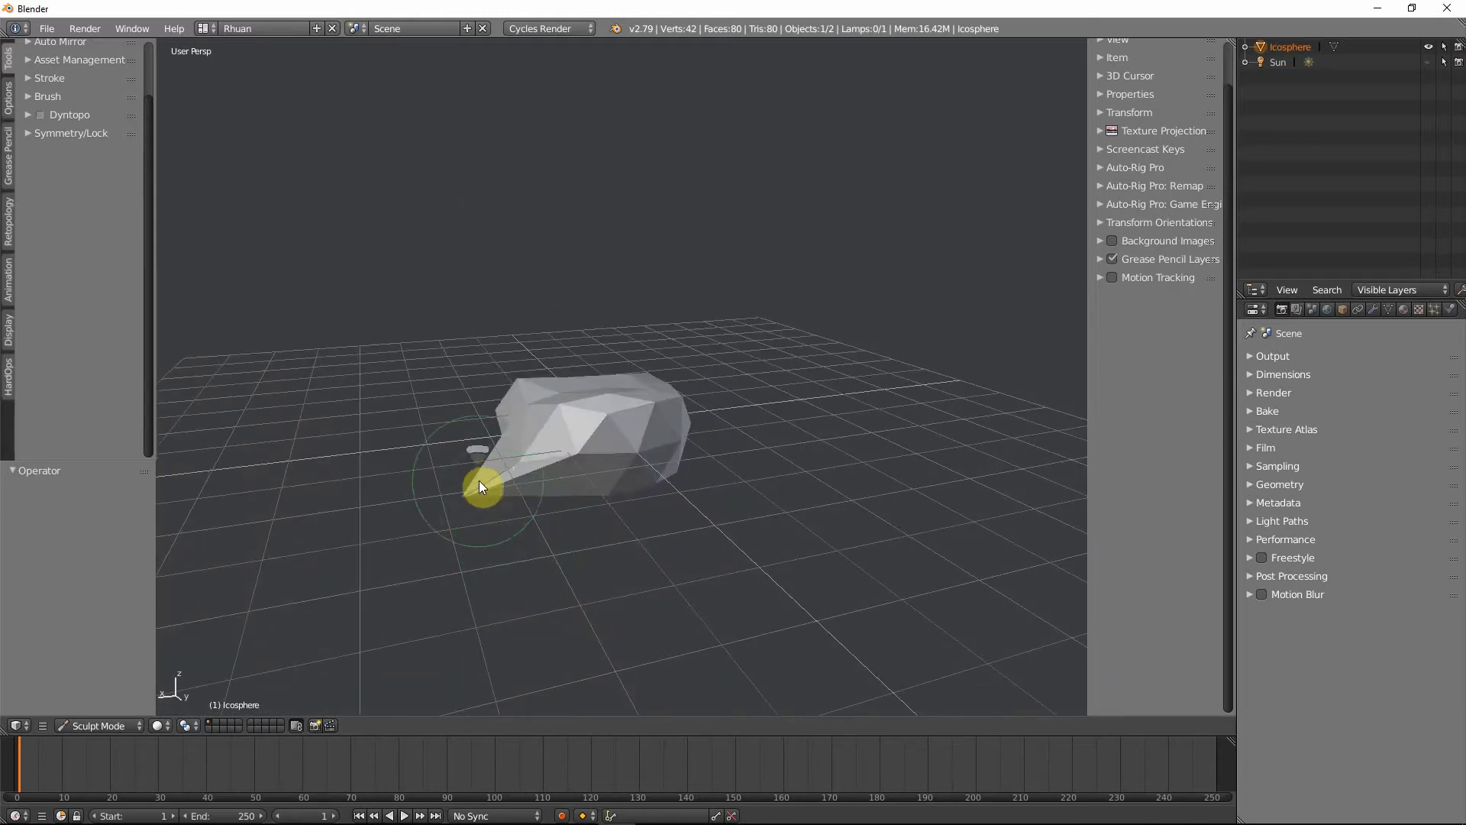
drag(479, 480, 470, 456)
mouse_move(472, 497)
middle_down()
mouse_move(455, 493)
mouse_move(465, 466)
middle_up()
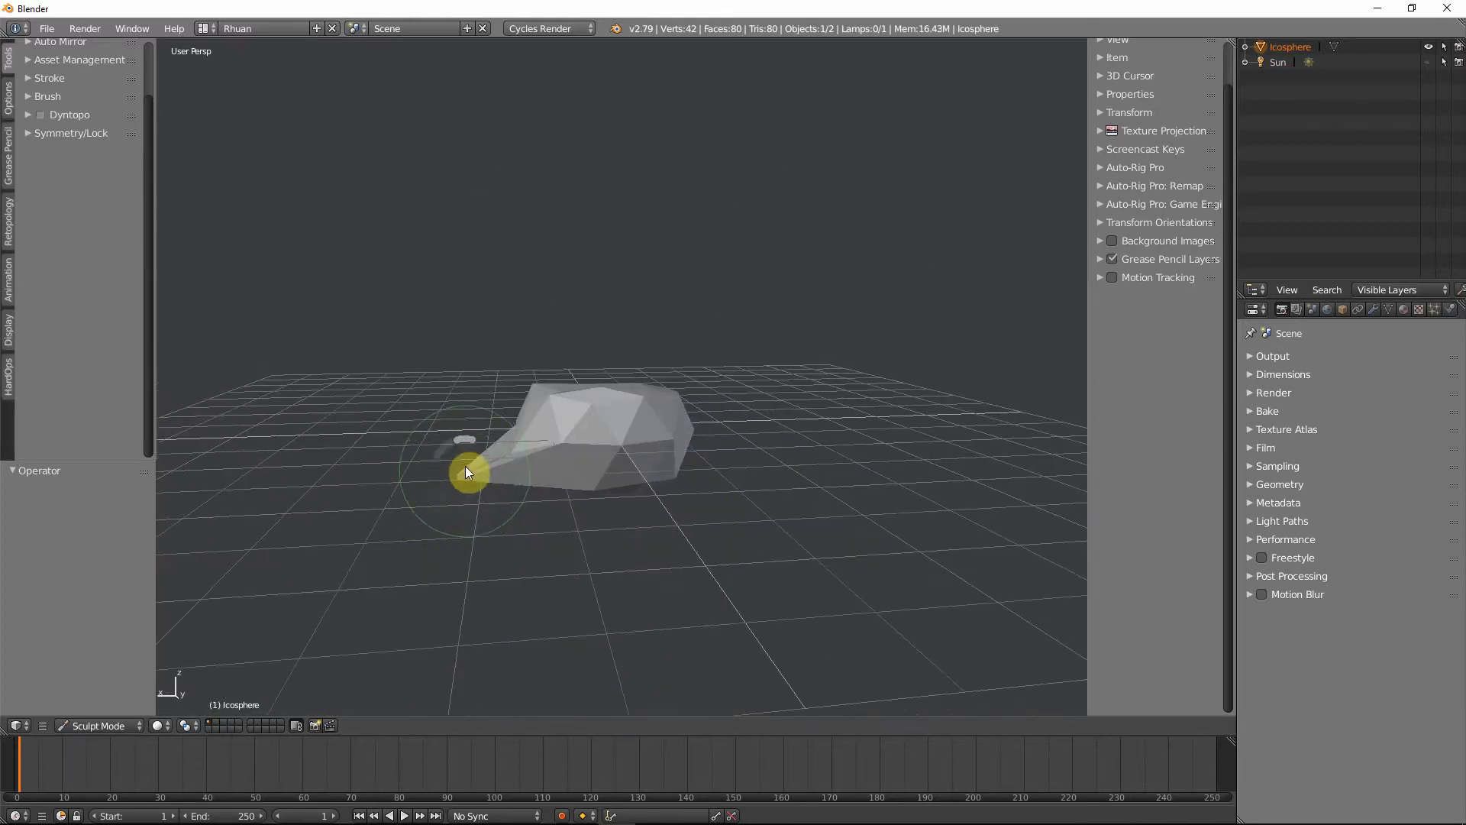
drag(465, 466, 463, 469)
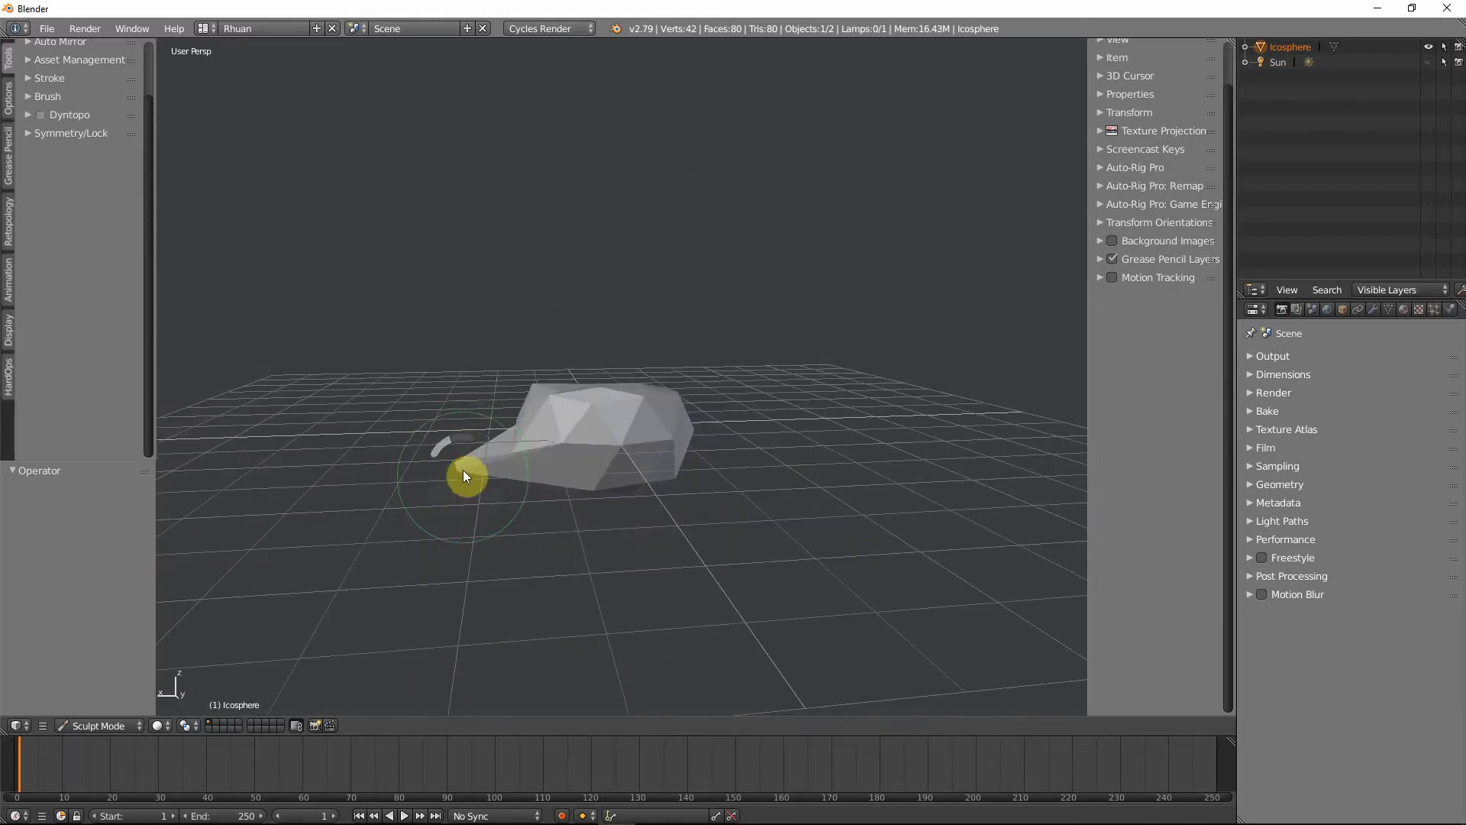
- Enlarge the sculpt brush radius to about 124 px
mouse_move(496, 499)
middle_down()
mouse_move(510, 438)
mouse_move(571, 465)
mouse_move(671, 554)
mouse_move(771, 550)
mouse_move(816, 508)
mouse_move(770, 574)
mouse_move(616, 561)
mouse_move(576, 614)
mouse_move(756, 588)
mouse_move(828, 537)
mouse_move(909, 547)
mouse_move(746, 455)
middle_up()
key(f)
click(776, 438)
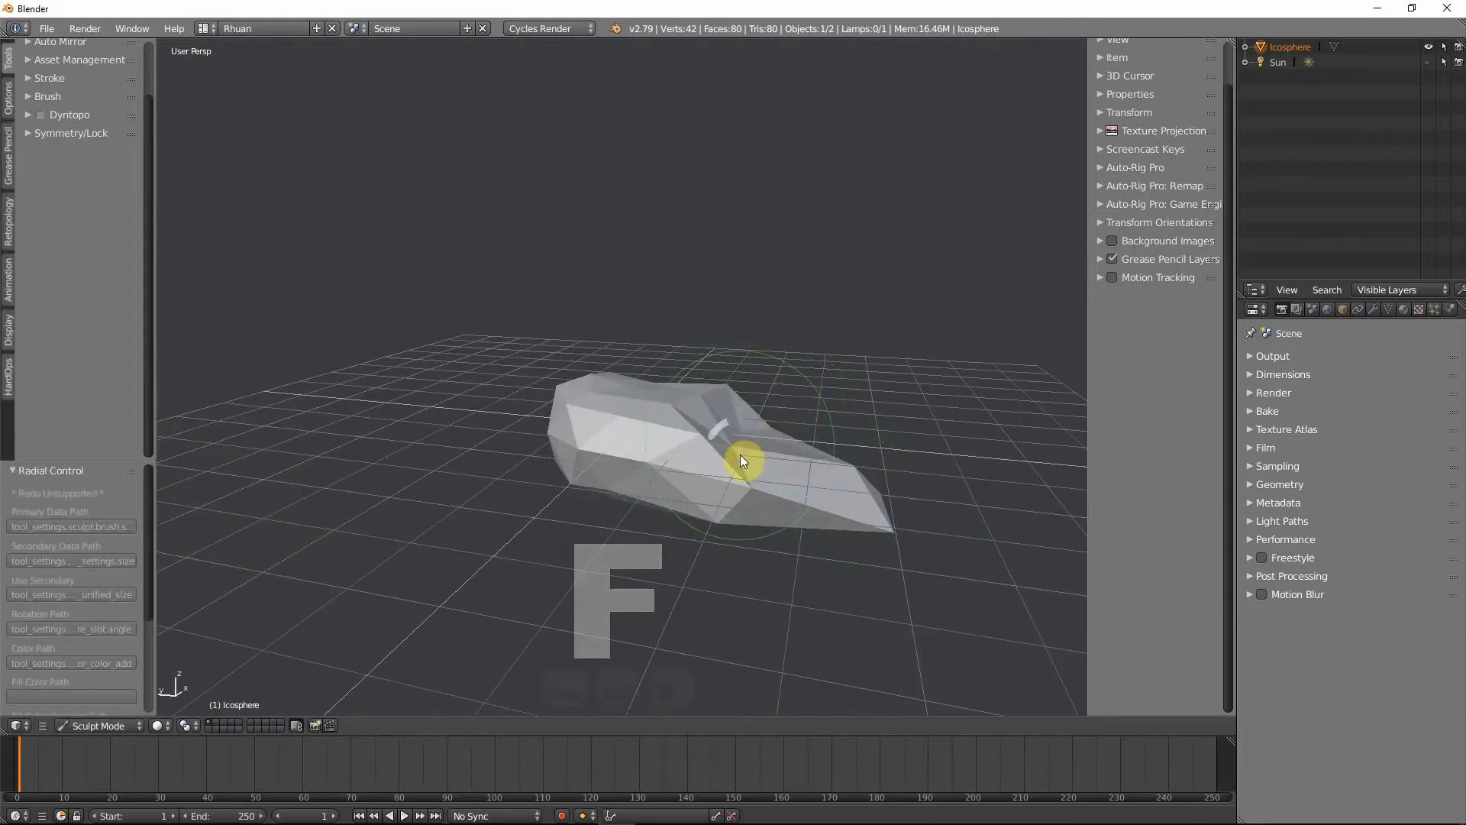
middle_drag(739, 460, 359, 544)
- Enable Dyntopo and expand its settings, enlarging the tool area by minimizing the operator section
click(31, 131)
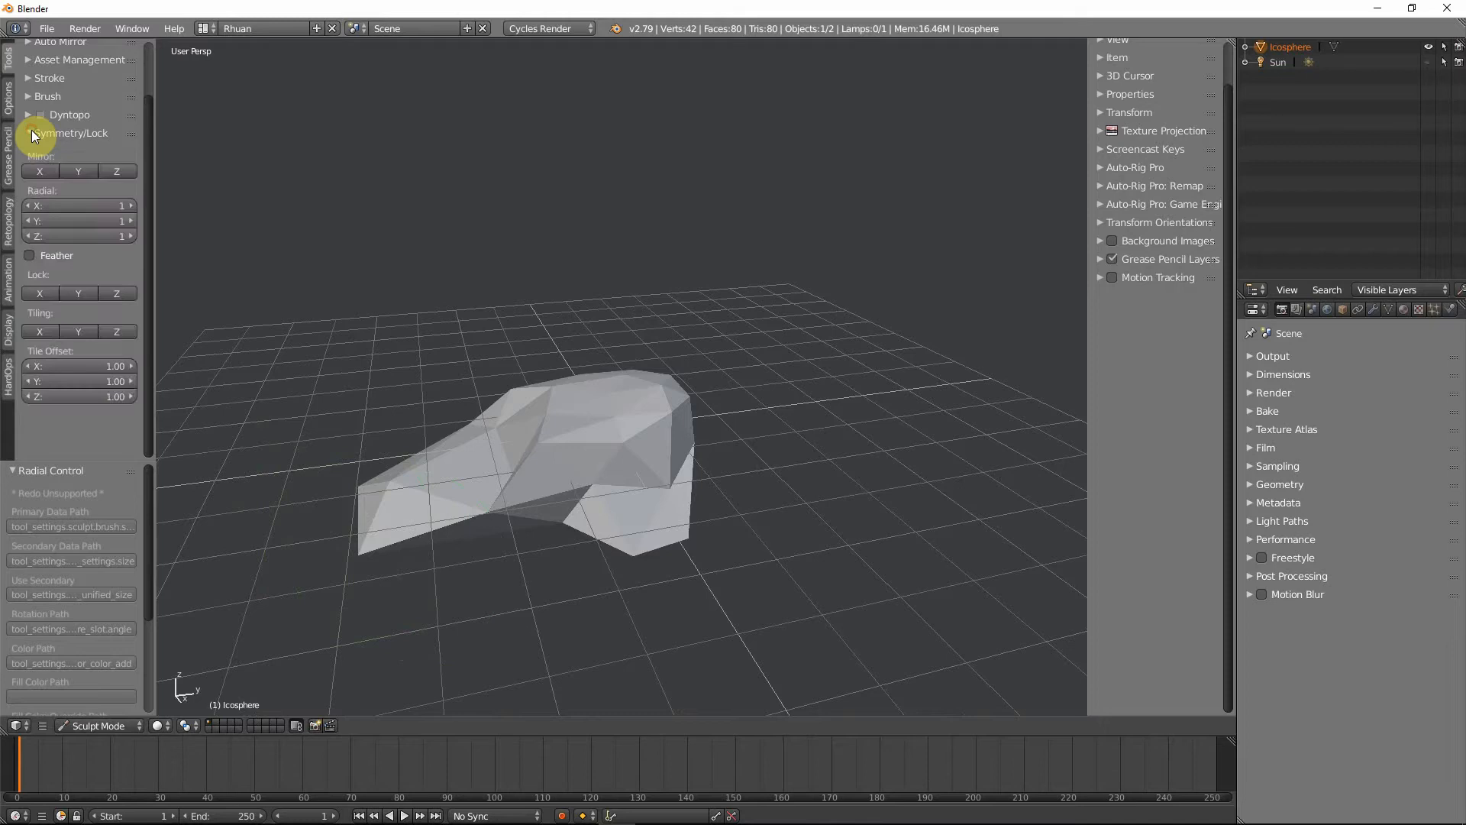
click(30, 131)
drag(88, 461, 126, 644)
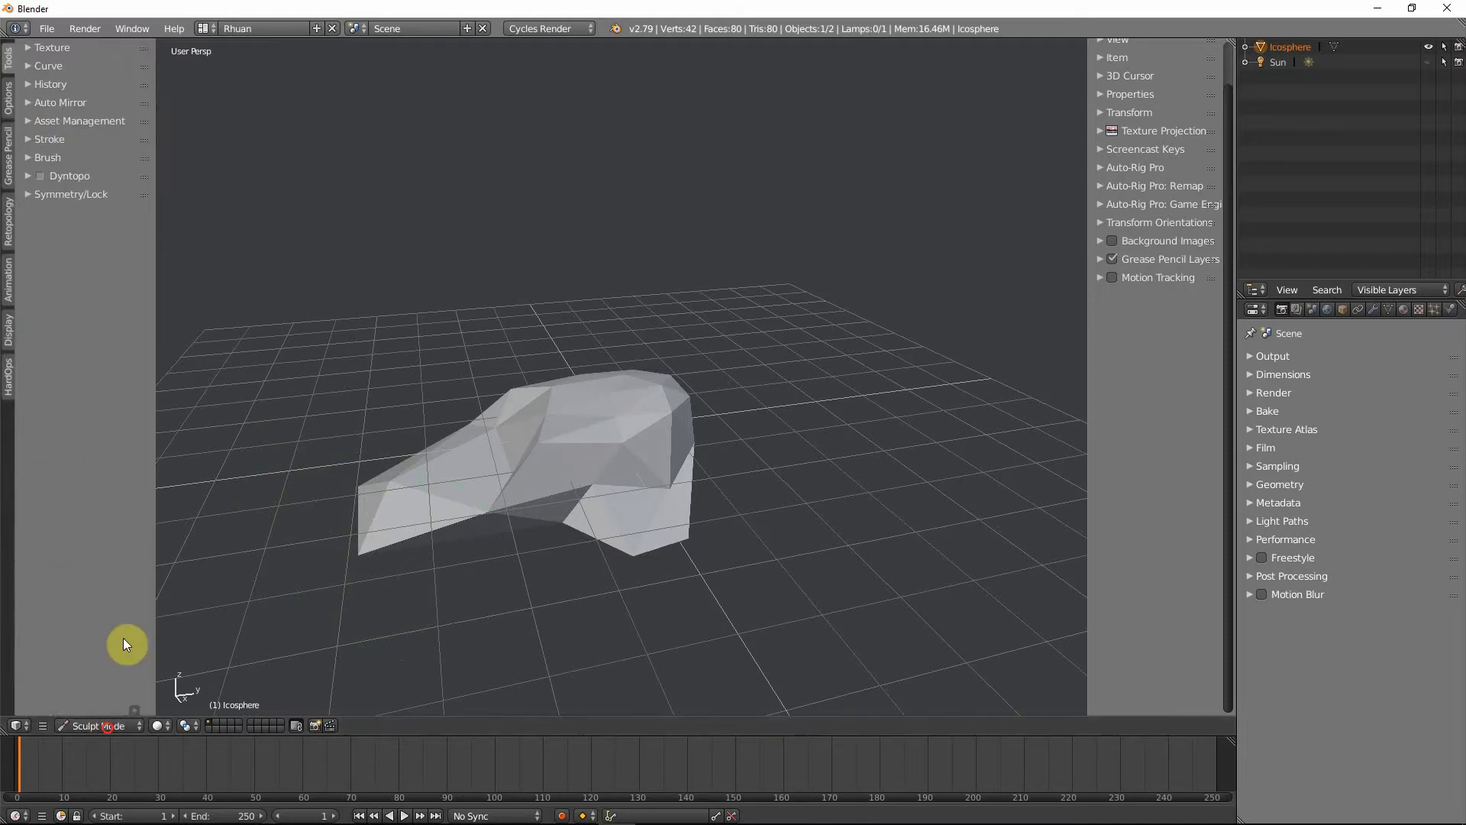
click(40, 176)
middle_drag(441, 441, 180, 360)
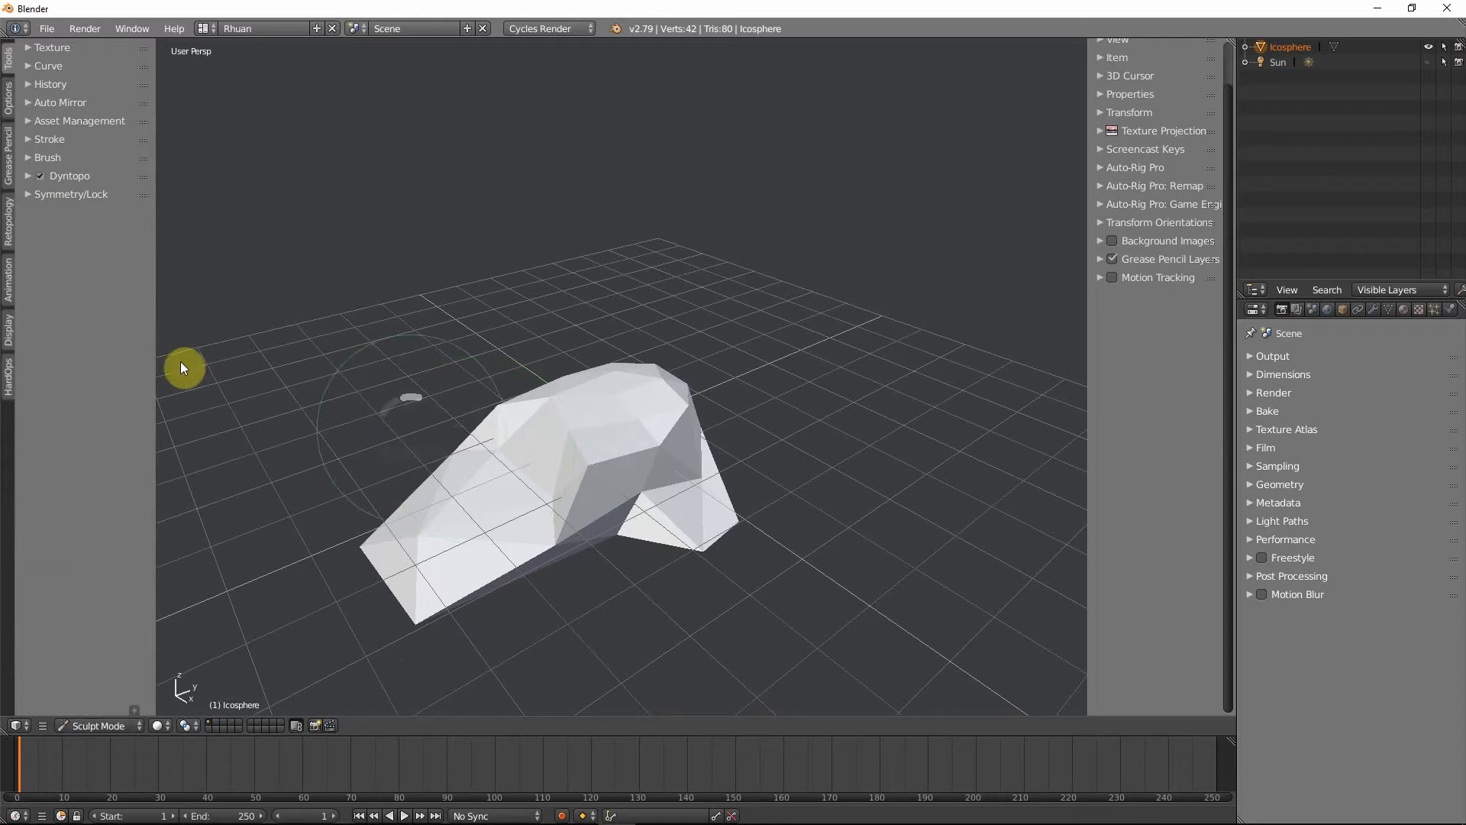
click(28, 176)
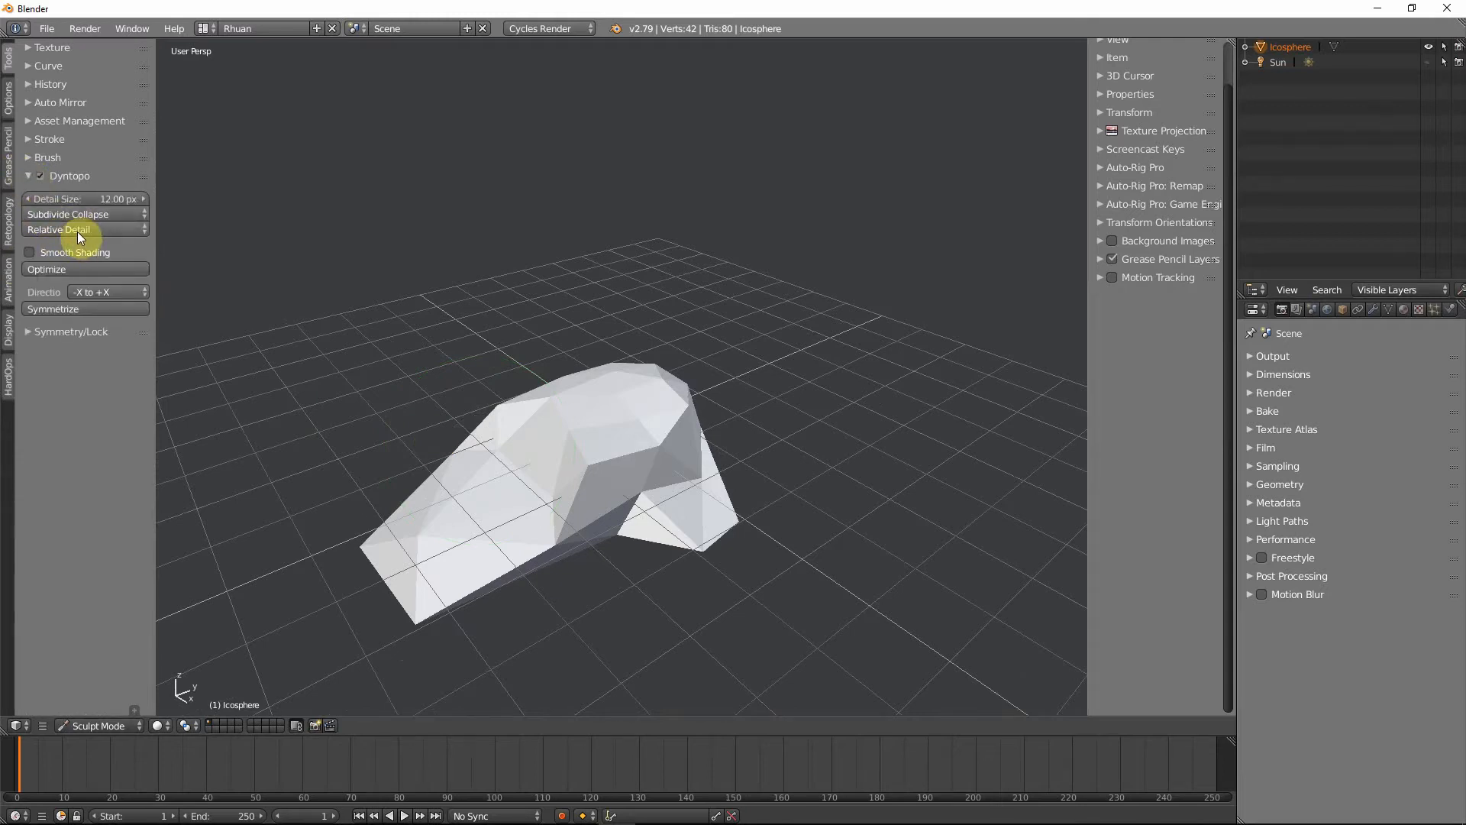
- Set the Dyntopo detail size to 6 px
middle_drag(482, 530, 222, 213)
scroll(721, 530, up, 3)
scroll(723, 532, down, 3)
scroll(725, 534, up, 3)
scroll(725, 534, down, 1)
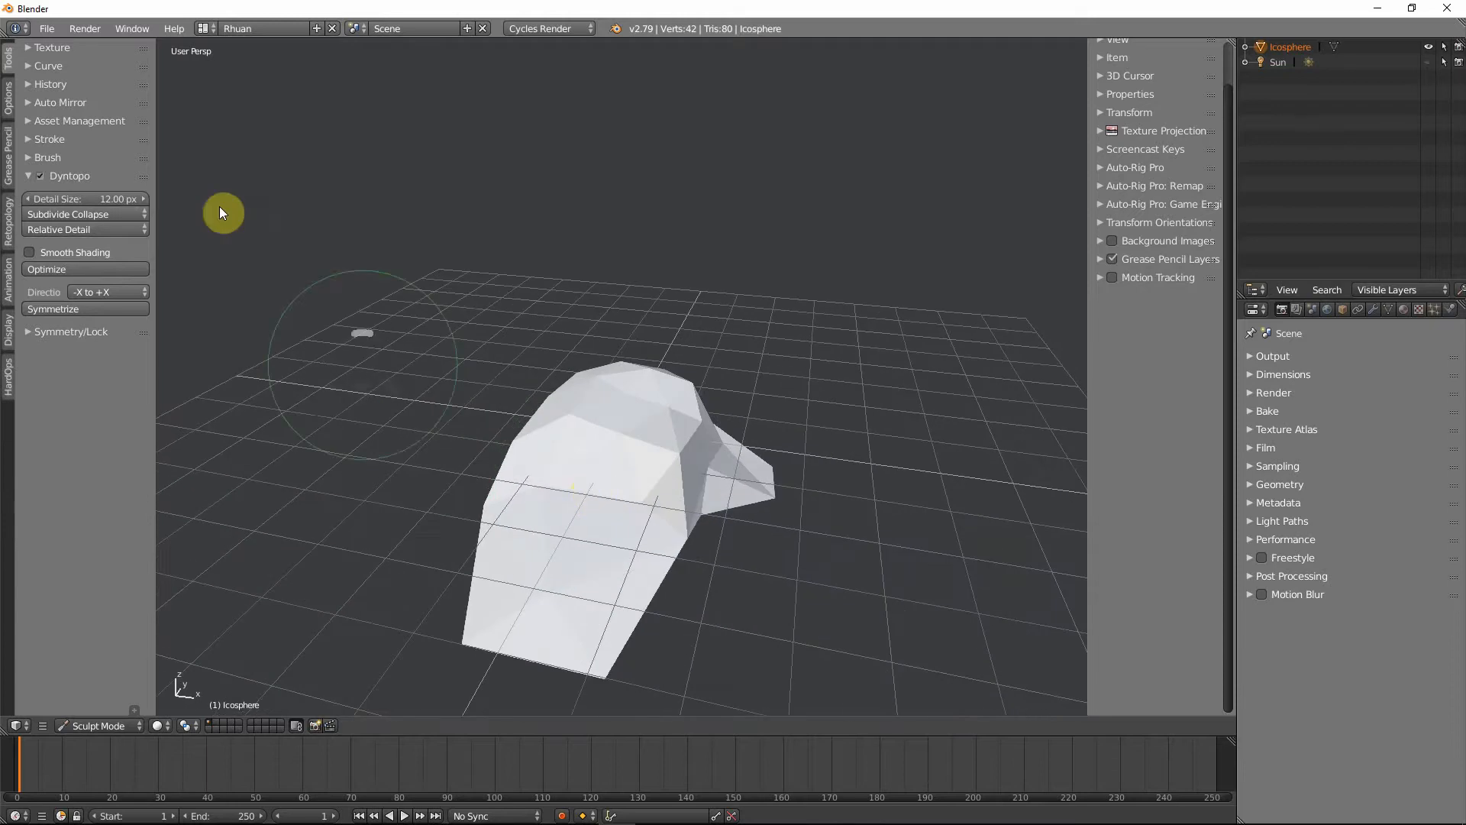
click(99, 198)
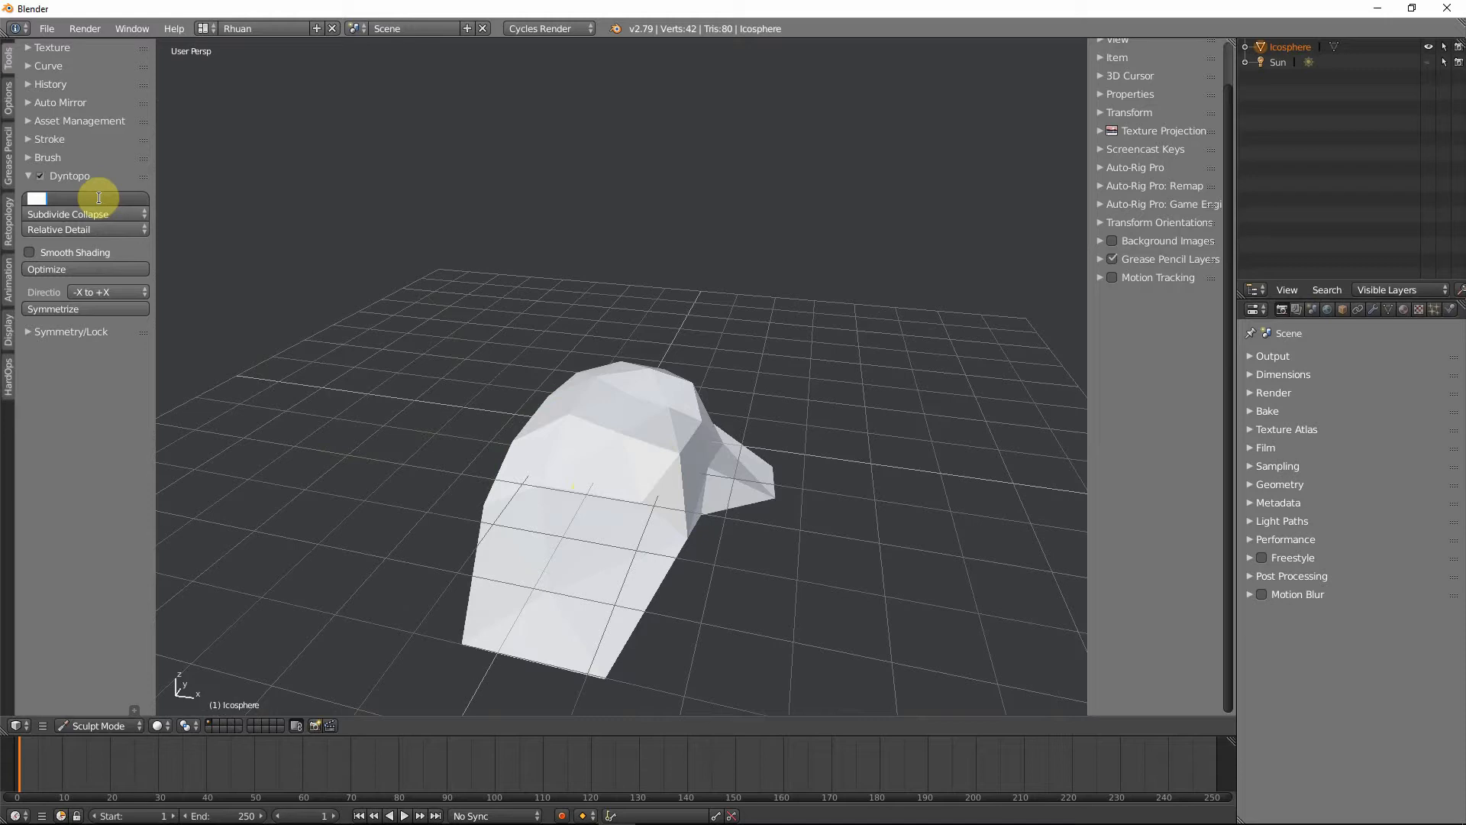
text(6)
key(Return)
middle_drag(589, 467, 547, 476)
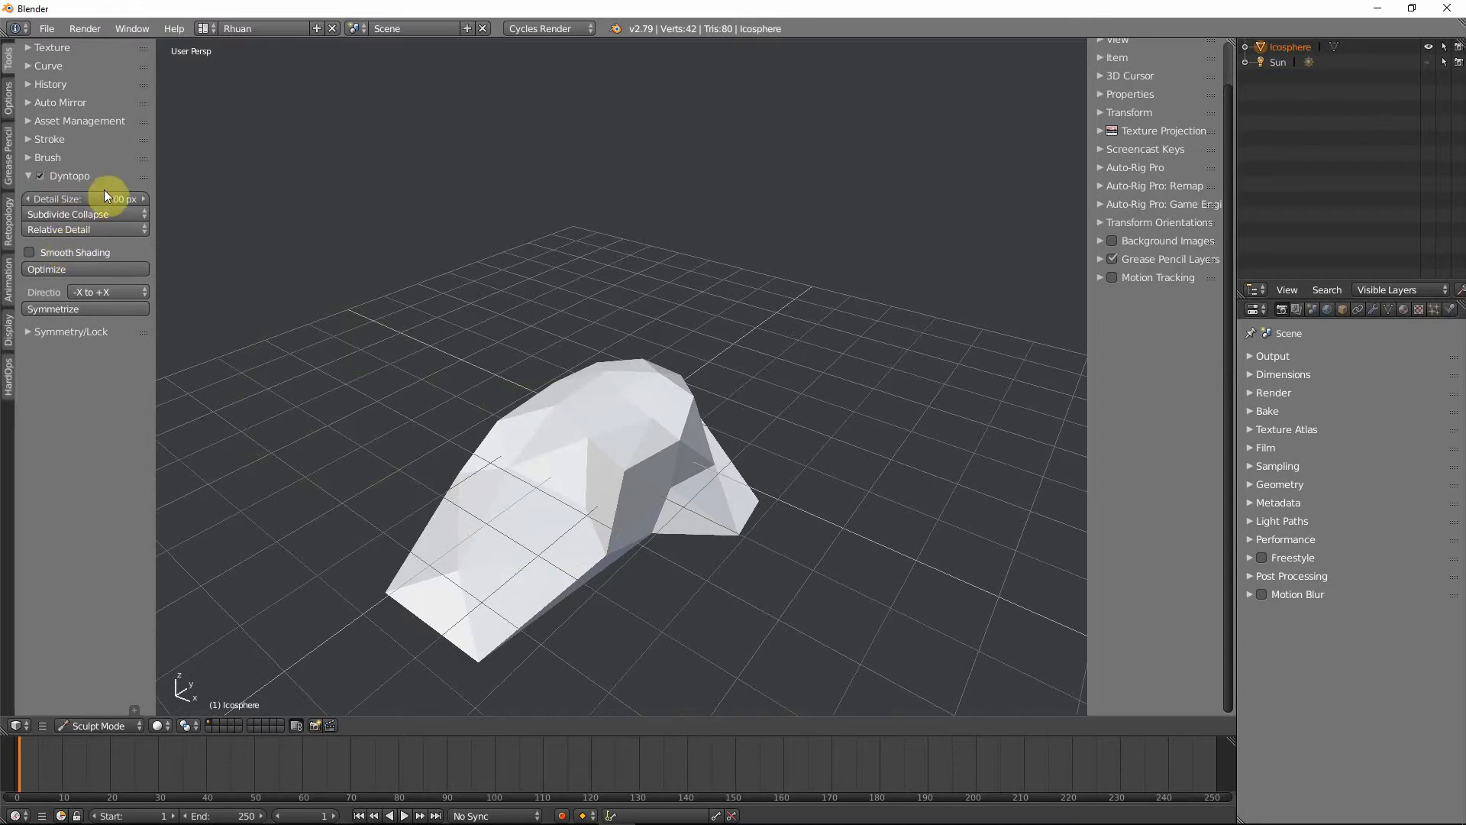
middle_drag(545, 463, 376, 387)
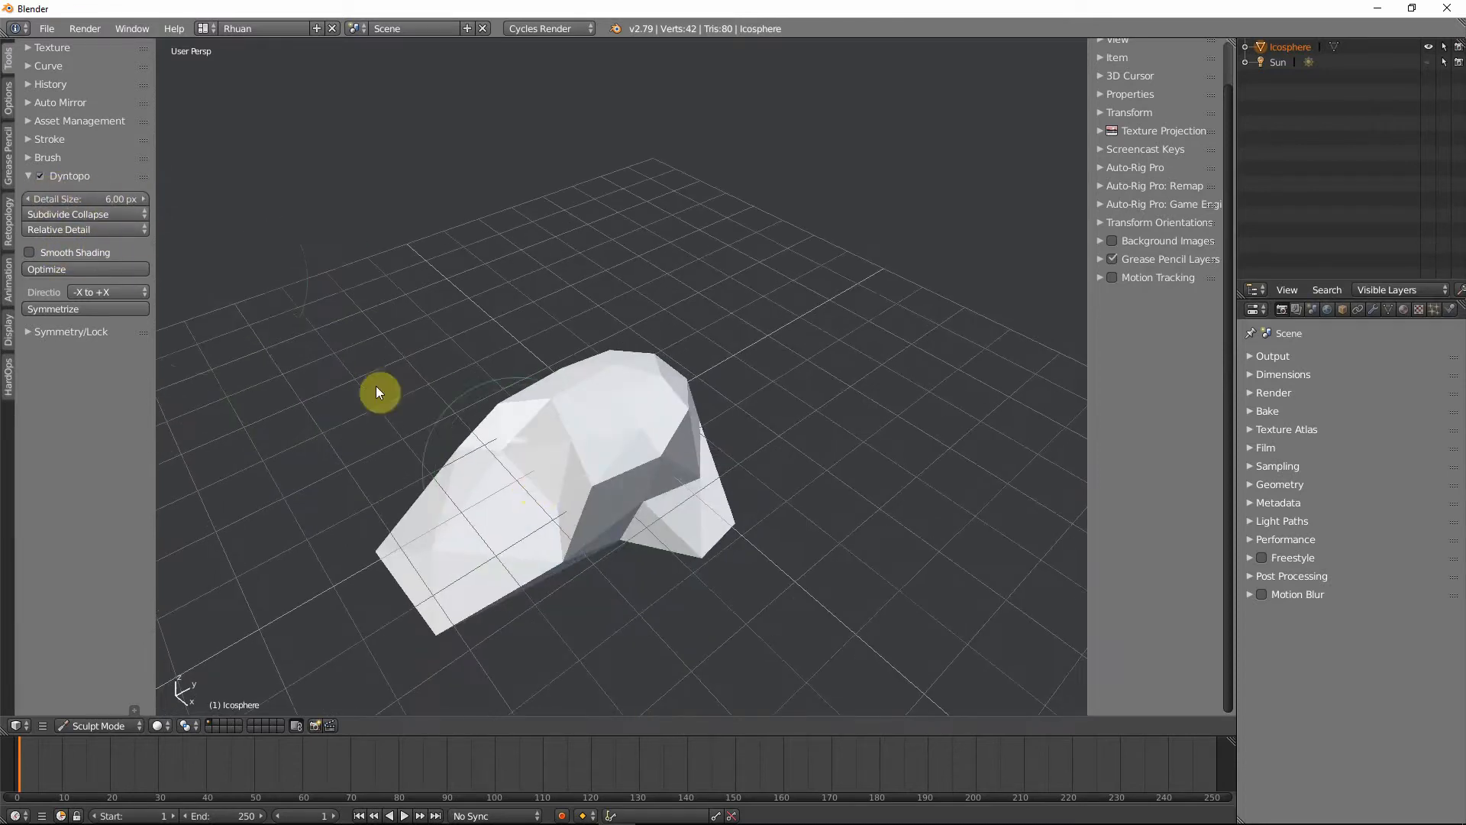
- Try the Constant Detail method for Dyntopo and return it to Relative Detail
click(69, 231)
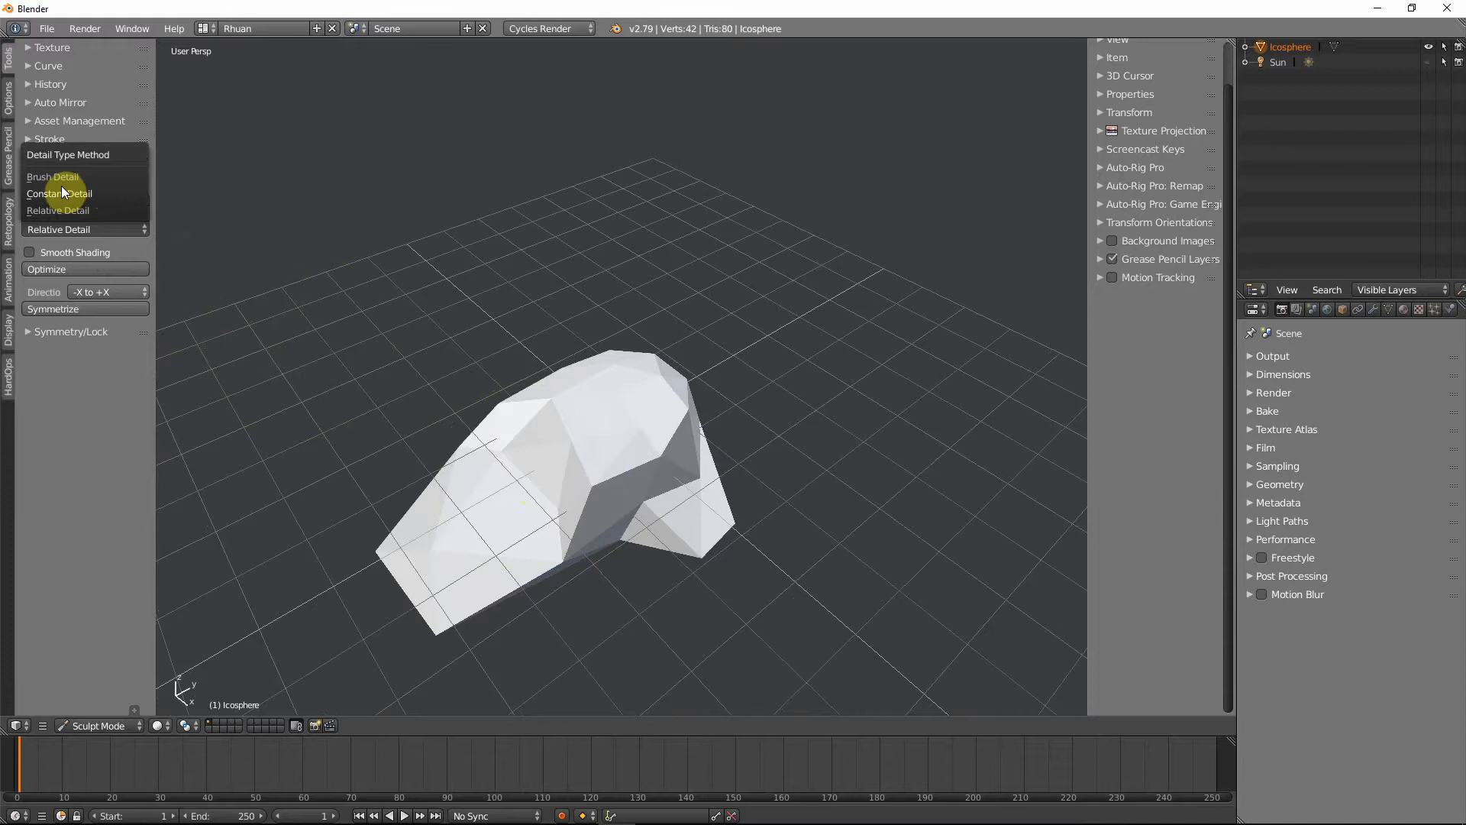
click(86, 197)
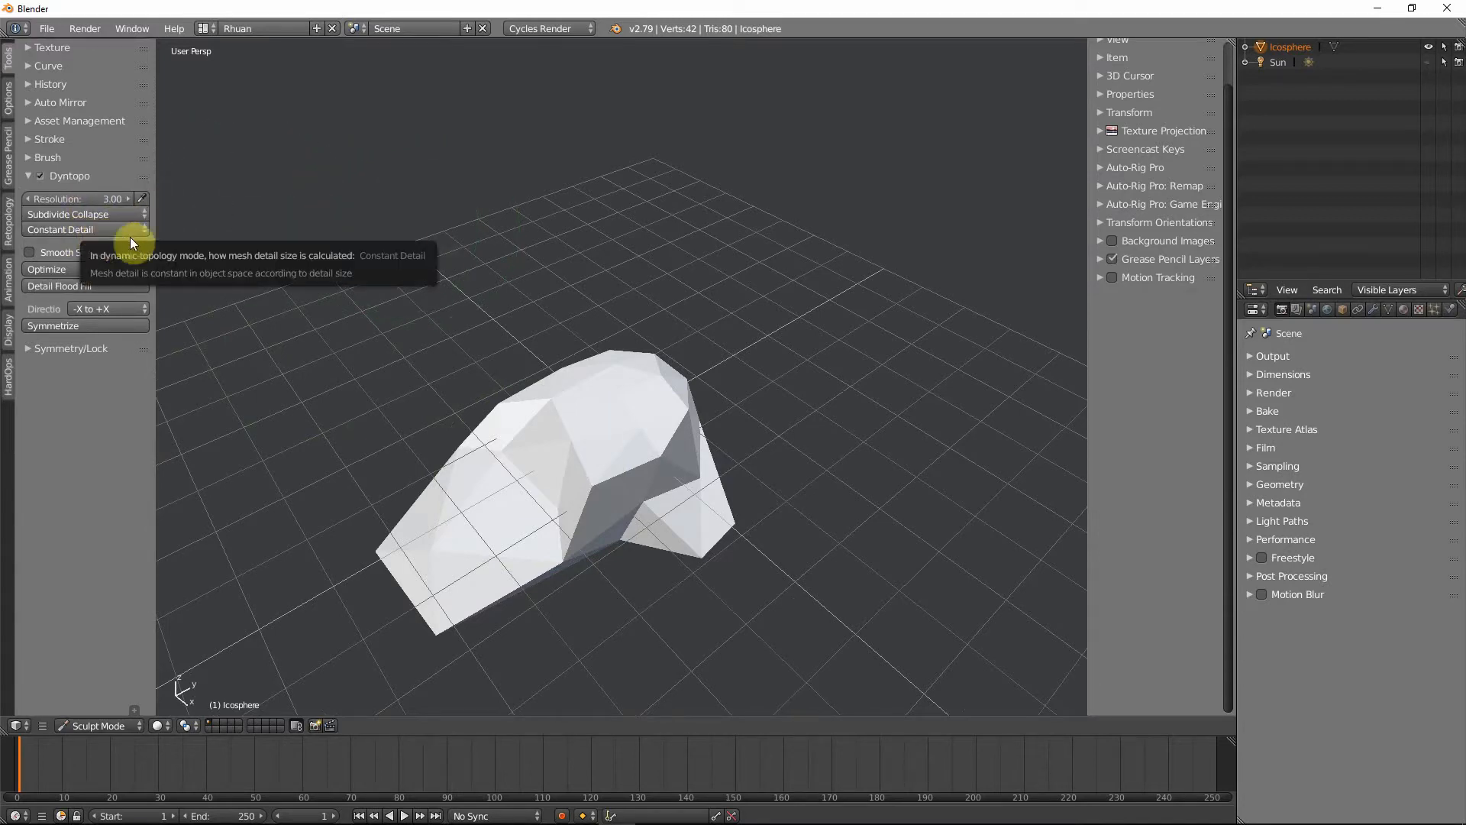
click(63, 229)
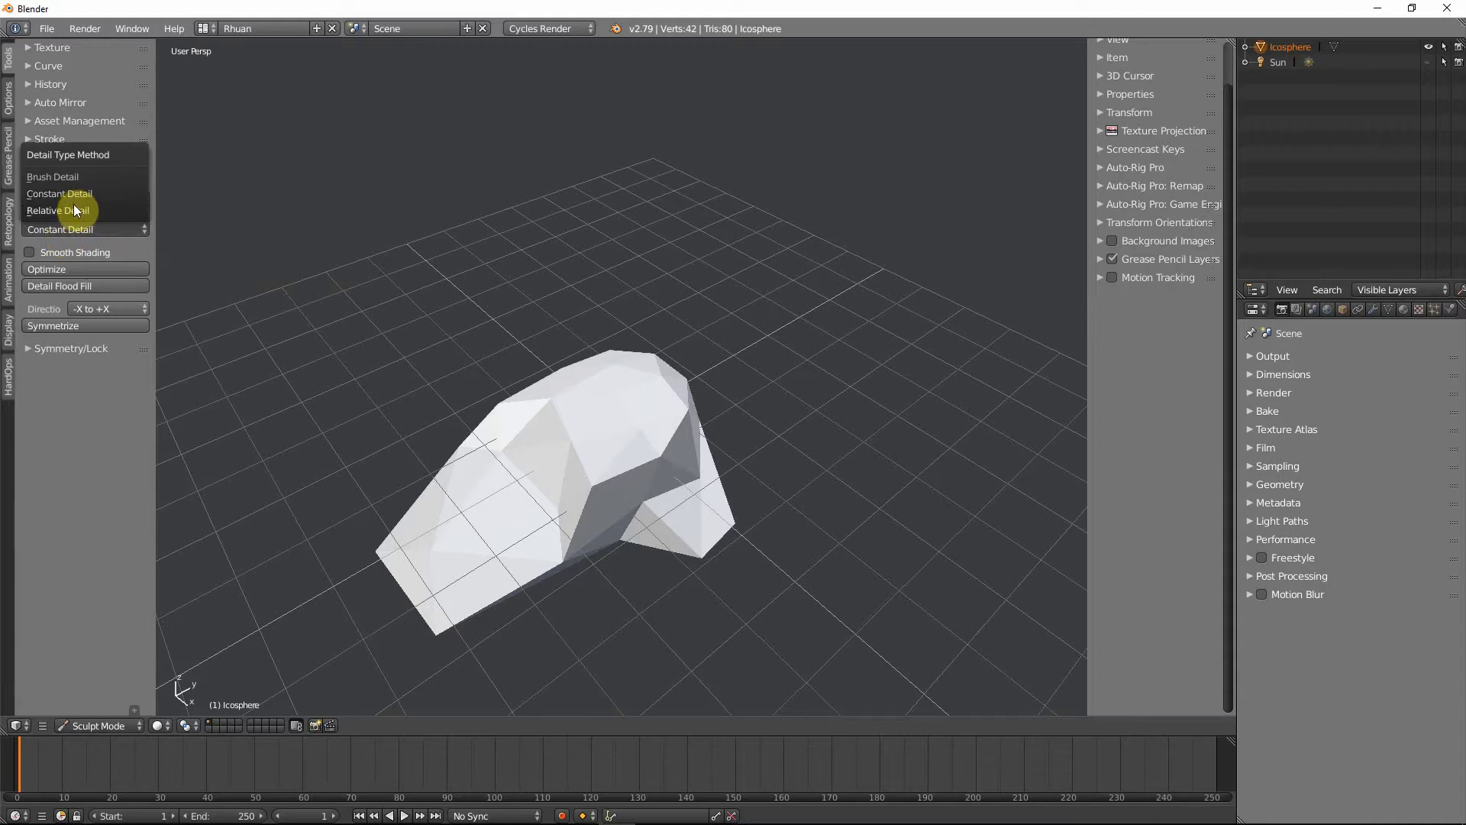
click(73, 210)
- Switch the sculpt brush to Flatten/Contrast
mouse_move(592, 442)
middle_down()
mouse_move(733, 413)
mouse_move(835, 370)
mouse_move(819, 363)
mouse_move(808, 416)
mouse_move(621, 497)
mouse_move(677, 542)
mouse_move(746, 514)
middle_up()
scroll(651, 481, up, 1)
scroll(650, 481, down, 1)
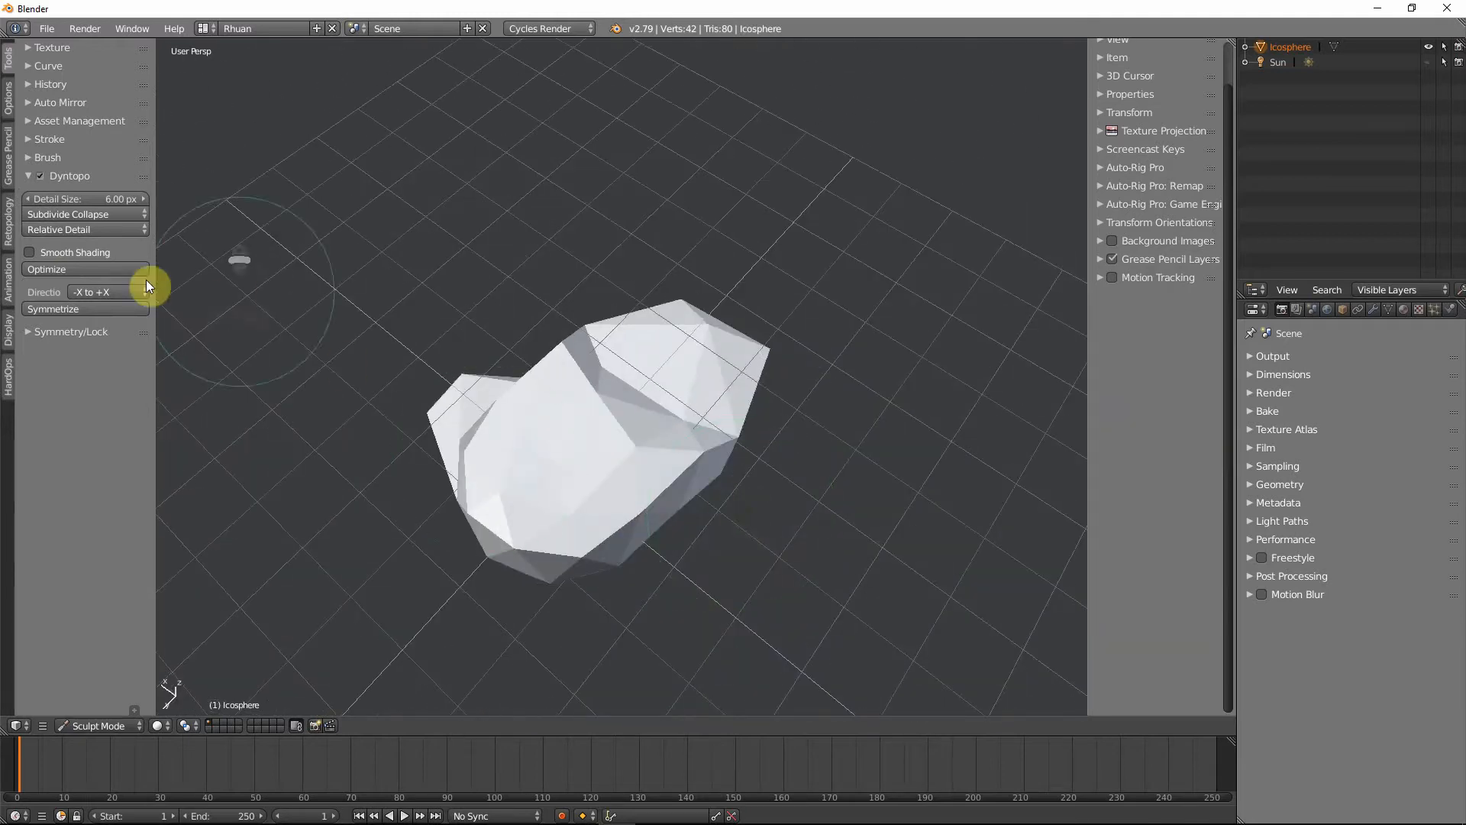
click(34, 157)
click(88, 195)
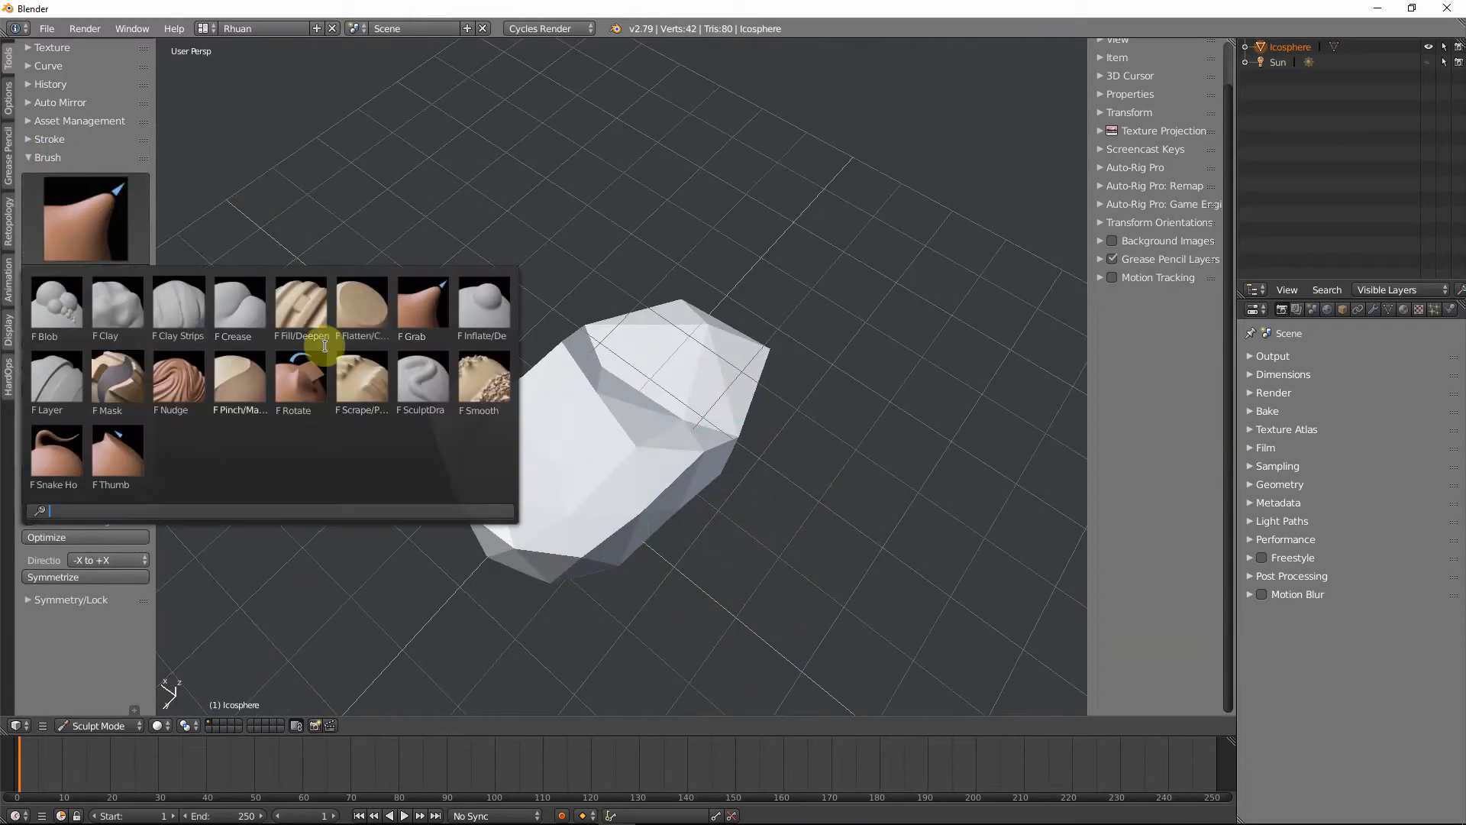
click(362, 313)
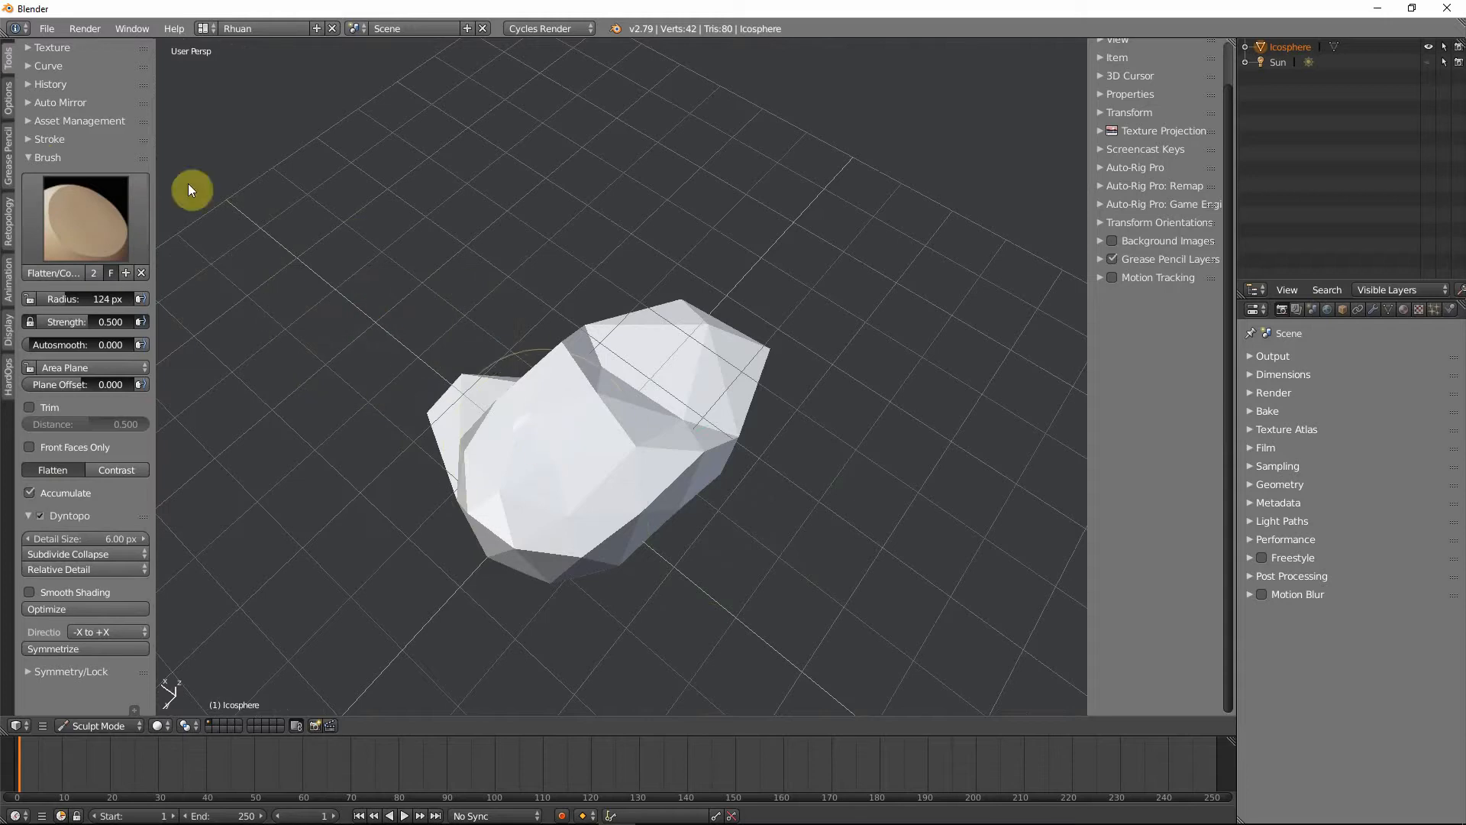
click(95, 213)
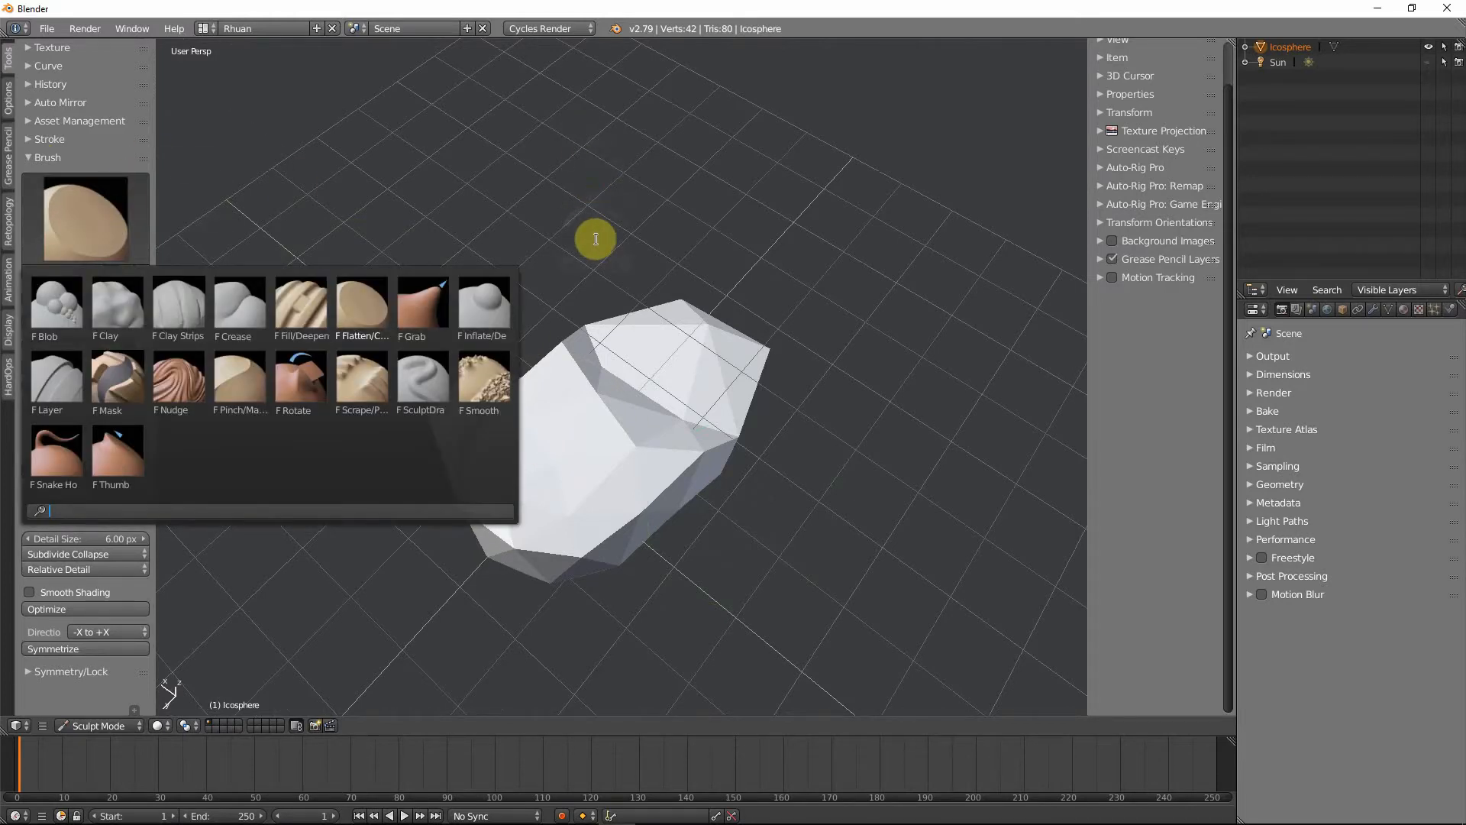
click(435, 164)
- Try flattening the top and rounded end of the body with the Flatten/Contrast brush at 6 px detail
mouse_move(438, 167)
middle_down()
mouse_move(542, 294)
mouse_move(603, 420)
middle_up()
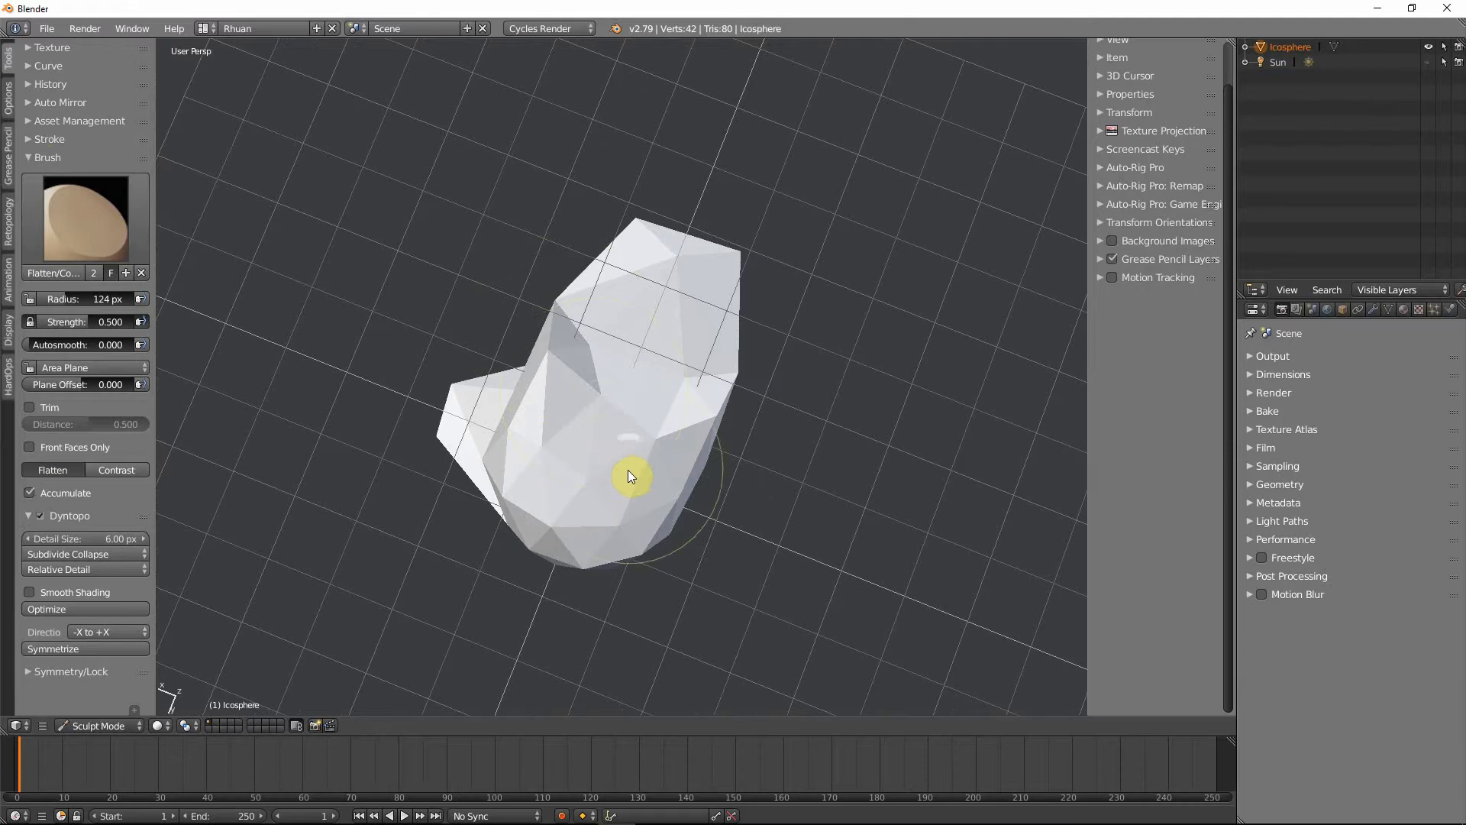
scroll(628, 469, up, 2)
mouse_move(616, 507)
mouse_down()
mouse_move(540, 491)
mouse_move(547, 419)
mouse_move(527, 516)
mouse_move(586, 548)
mouse_move(654, 483)
mouse_move(631, 469)
mouse_up()
mouse_move(632, 468)
middle_down()
mouse_move(496, 422)
mouse_move(438, 333)
mouse_move(489, 424)
mouse_move(471, 427)
middle_up()
mouse_move(474, 378)
mouse_down()
mouse_move(528, 358)
mouse_move(581, 372)
mouse_up()
mouse_move(582, 373)
middle_down()
mouse_move(616, 343)
mouse_move(685, 339)
middle_up()
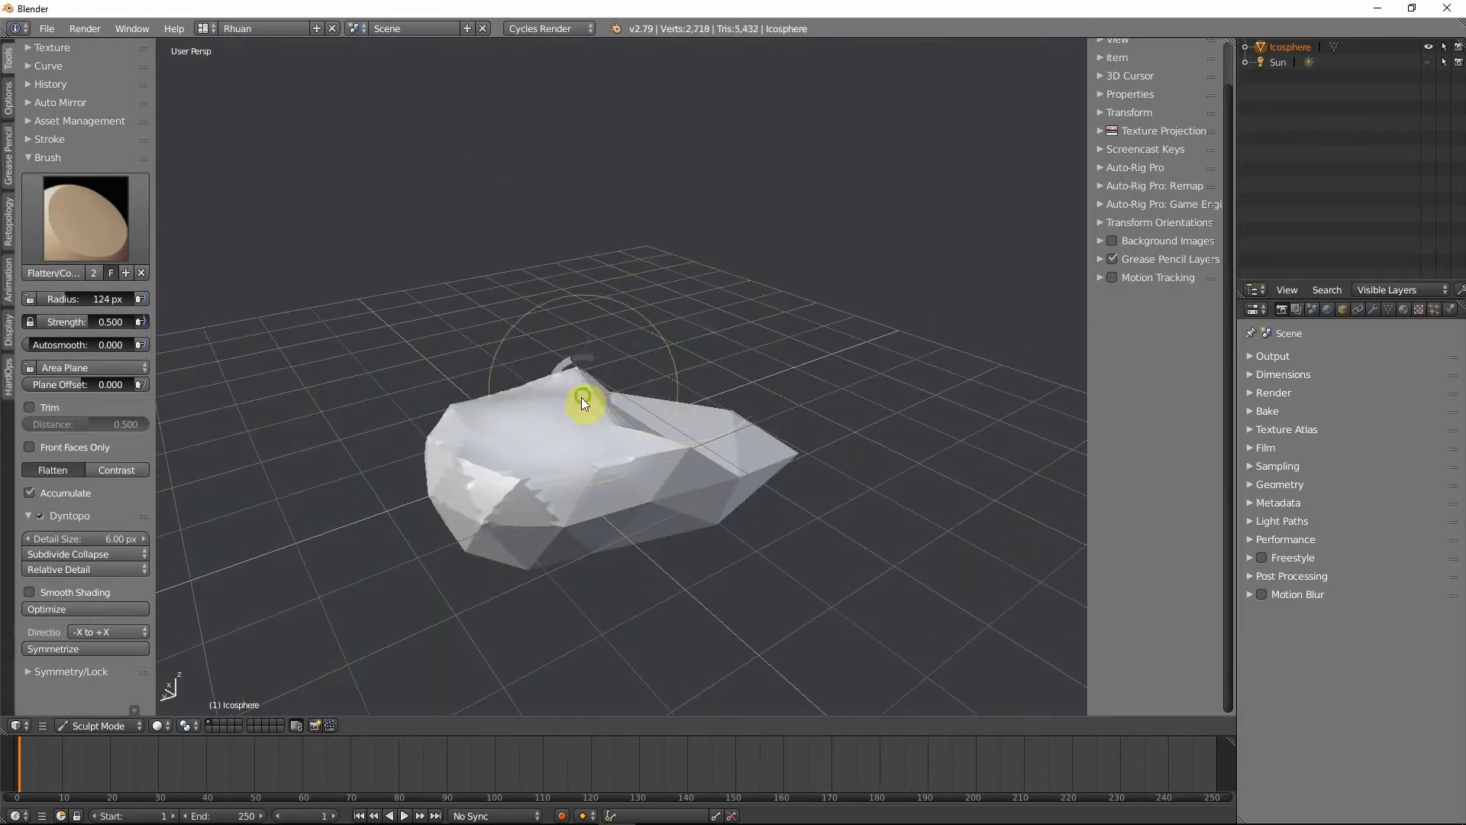
mouse_move(583, 403)
middle_down()
mouse_move(542, 416)
mouse_move(558, 410)
mouse_move(561, 337)
mouse_move(545, 266)
mouse_move(483, 345)
mouse_move(446, 489)
mouse_move(543, 475)
mouse_move(560, 452)
middle_up()
- Check the mesh density in wireframe and undo all the flattening strokes on the body
key(z)
key(z)
key(z)
key(ctrl+z)
key(ctrl+z)
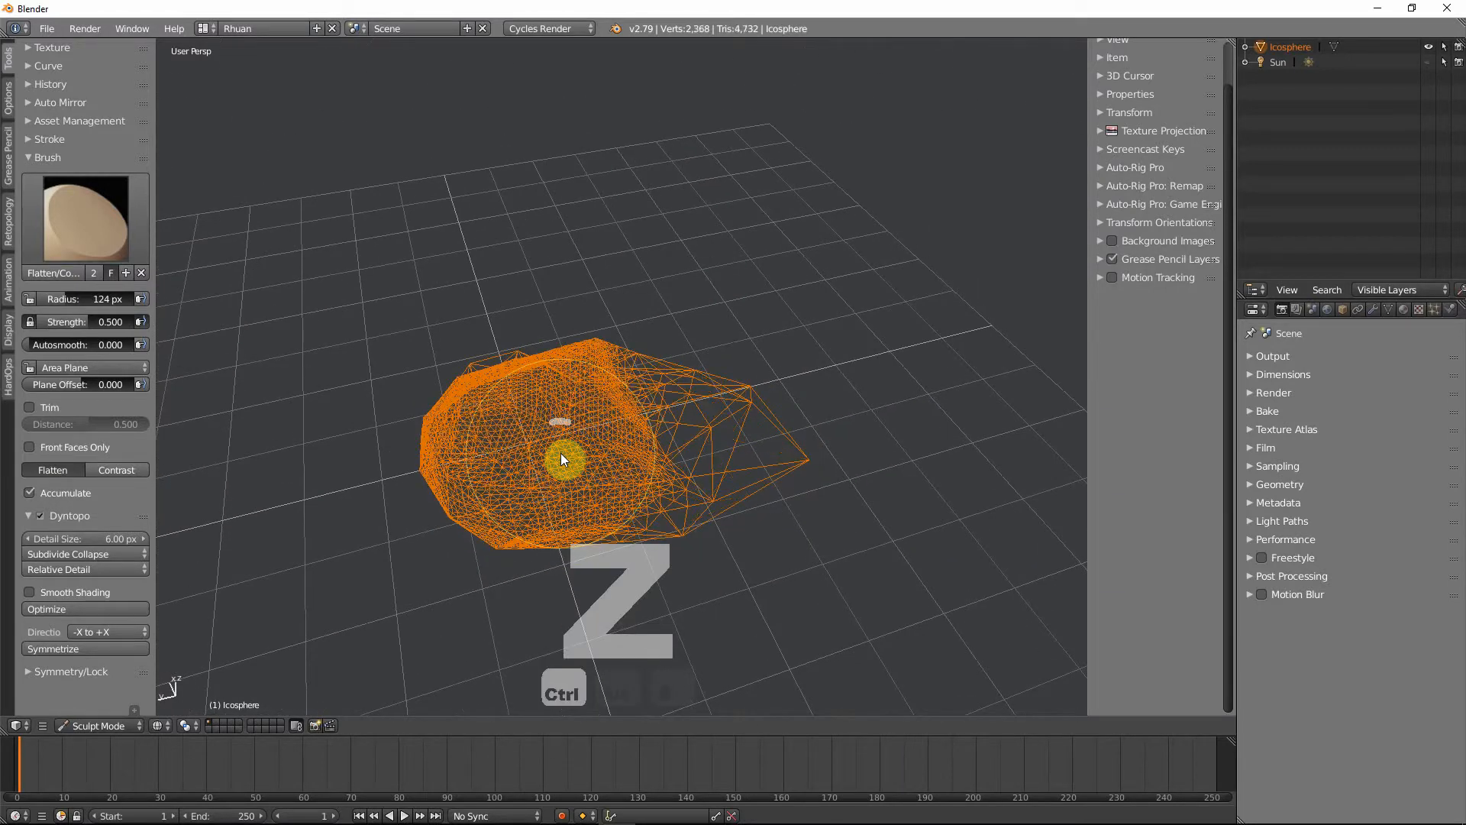
key(ctrl+z)
key(ctrl+z)
key(ctrl+z)
key(ctrl+z)
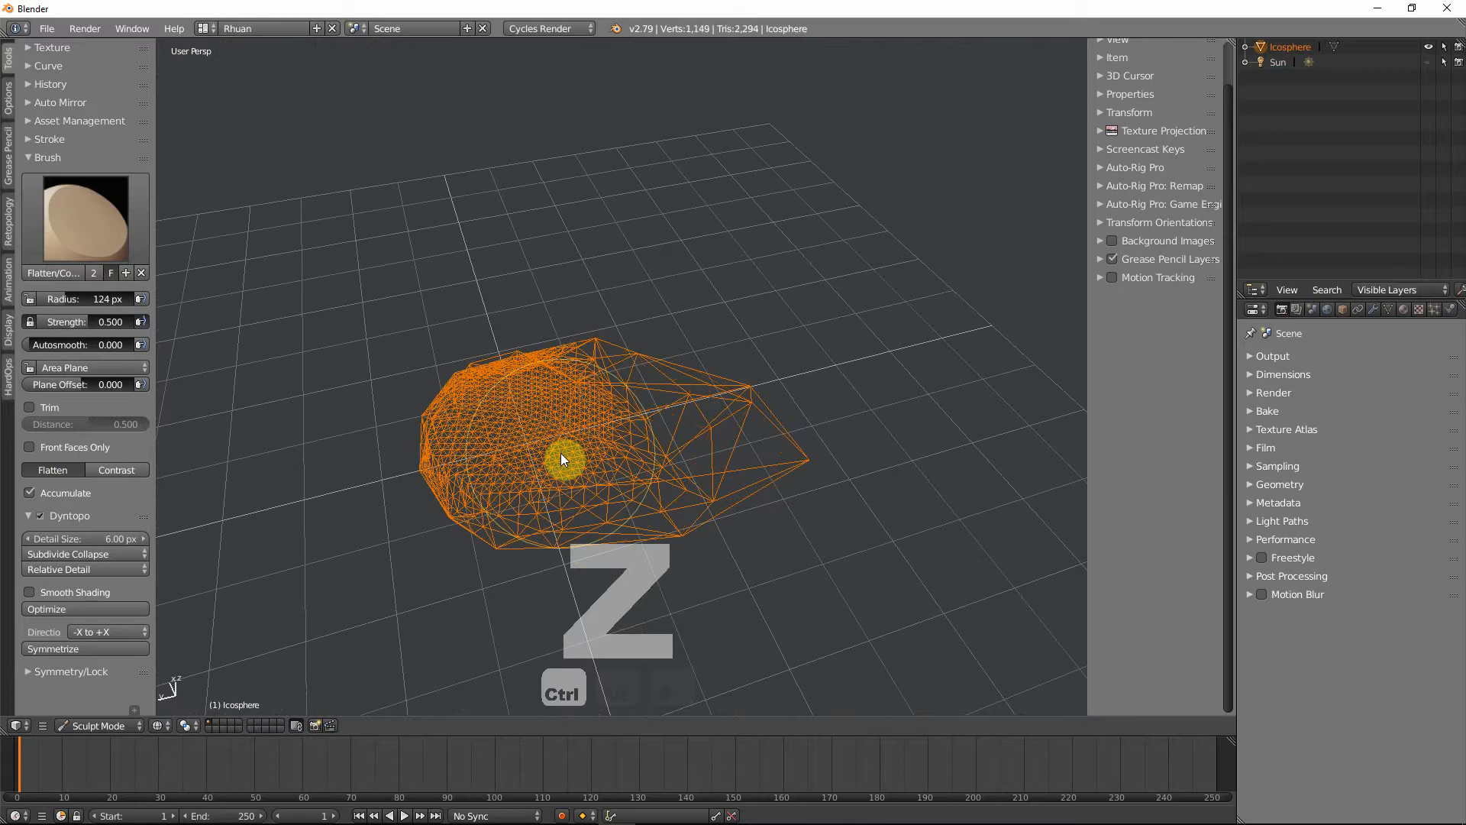
key(ctrl+z)
key(ctrl+z)
key(ctrl+z)
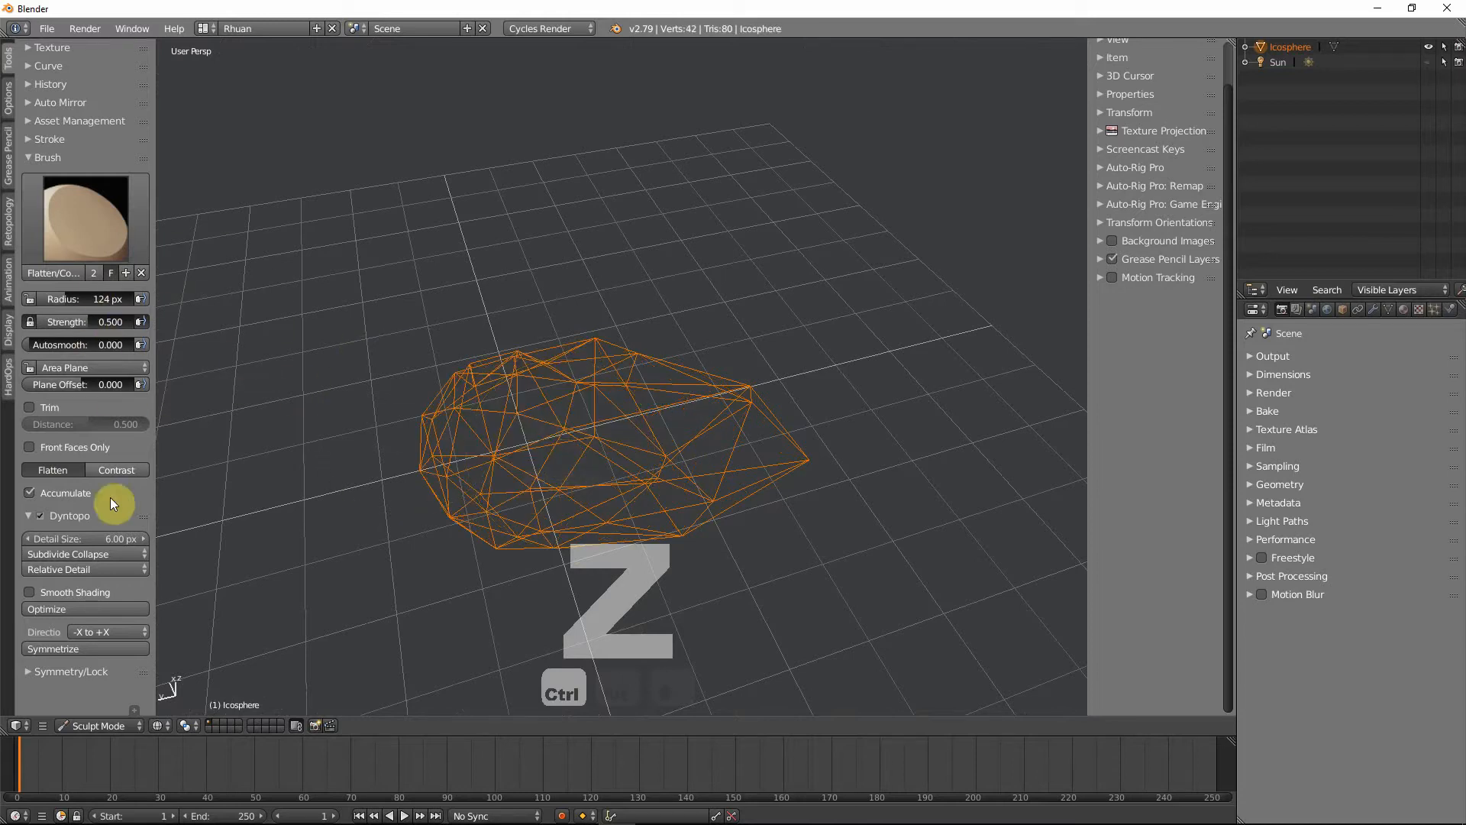
- Set the Dyntopo detail size to 12 px and flatten the top of the body in solid shading
click(92, 539)
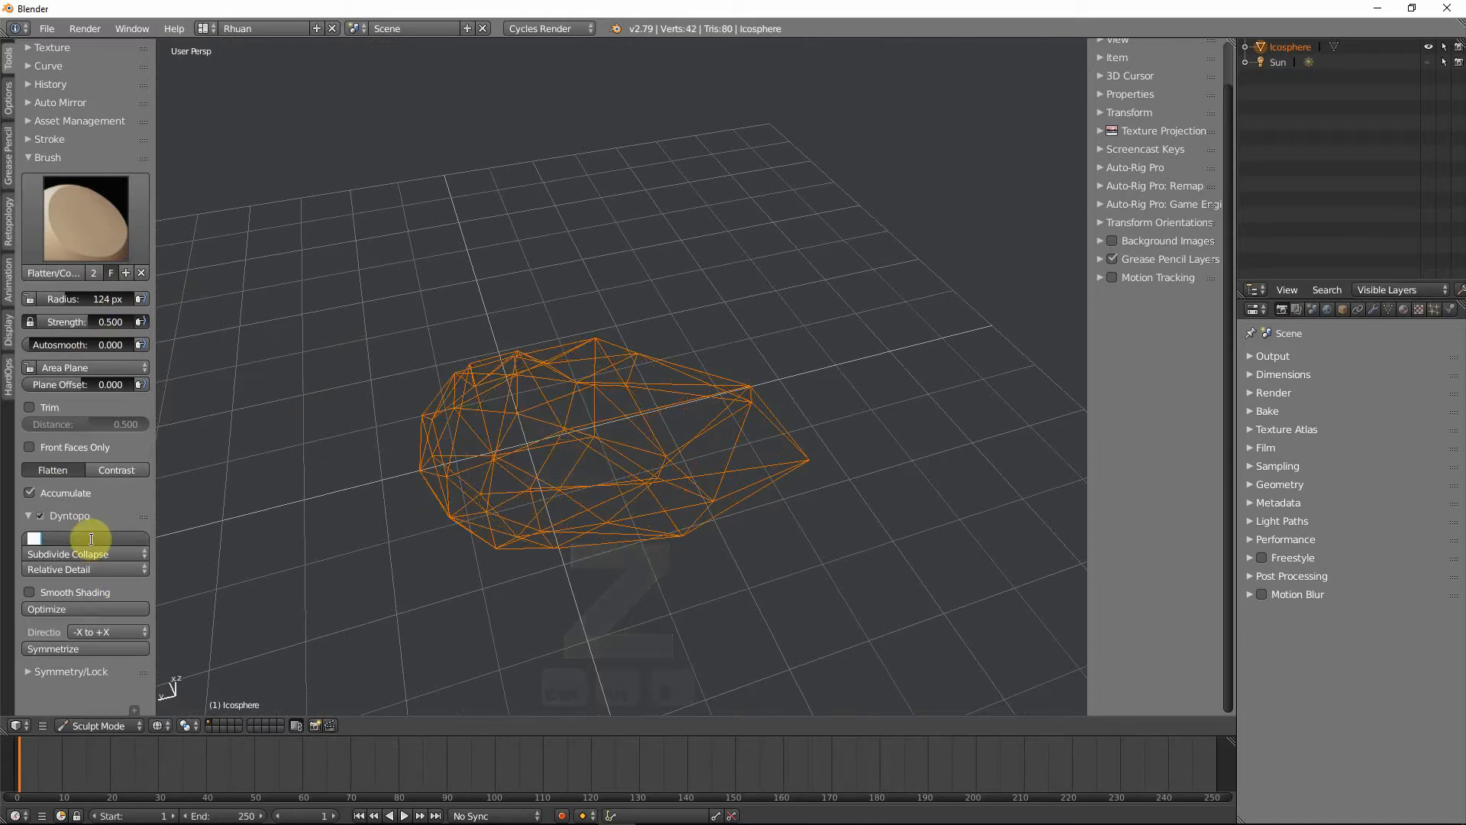
key(Return)
key(z)
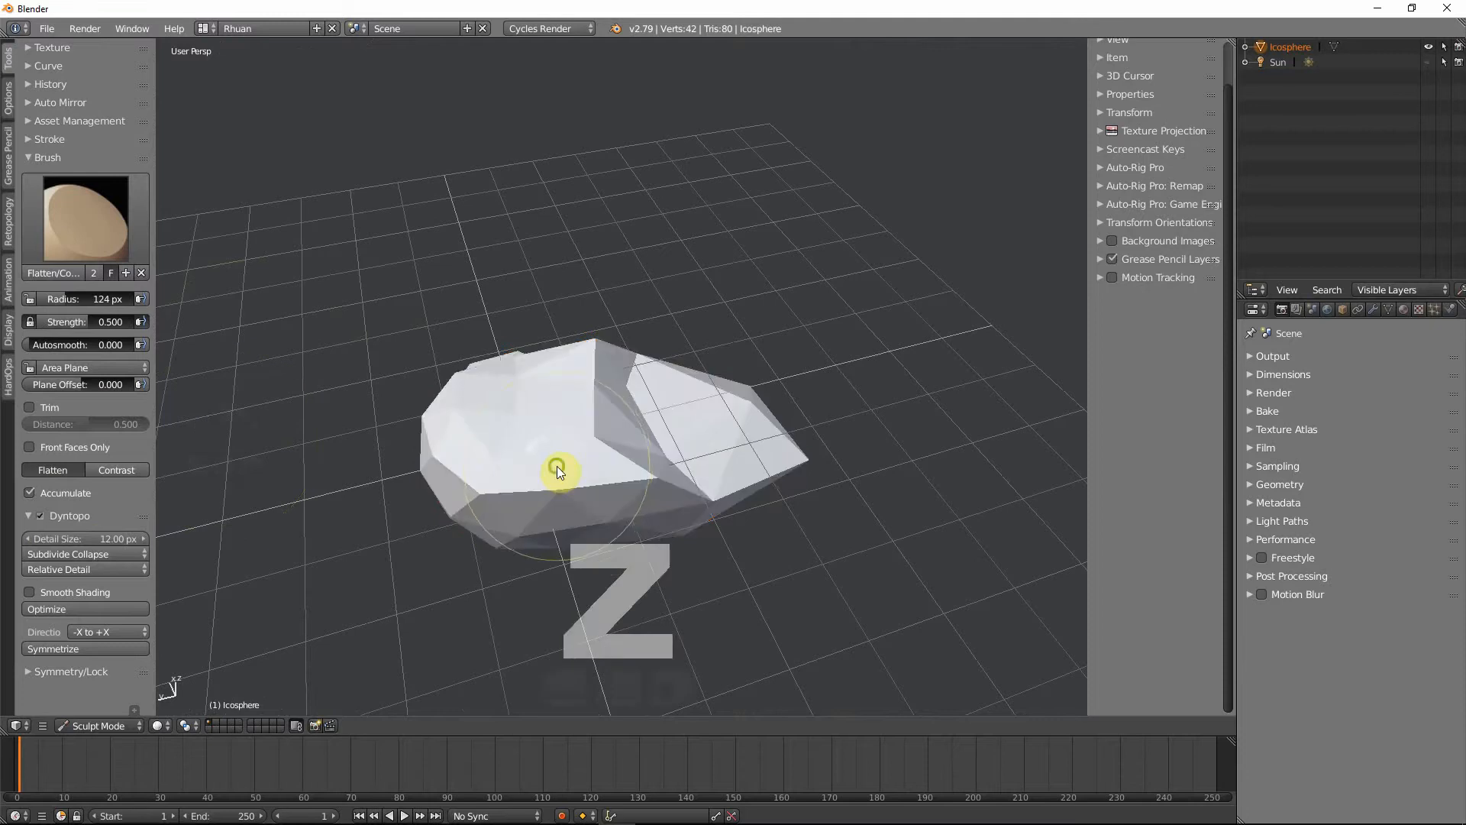
mouse_move(563, 468)
middle_down()
mouse_move(605, 517)
mouse_move(608, 463)
middle_up()
mouse_move(614, 459)
mouse_down()
mouse_move(570, 481)
mouse_move(489, 461)
mouse_move(567, 373)
mouse_move(550, 467)
mouse_up()
middle_drag(550, 468, 514, 377)
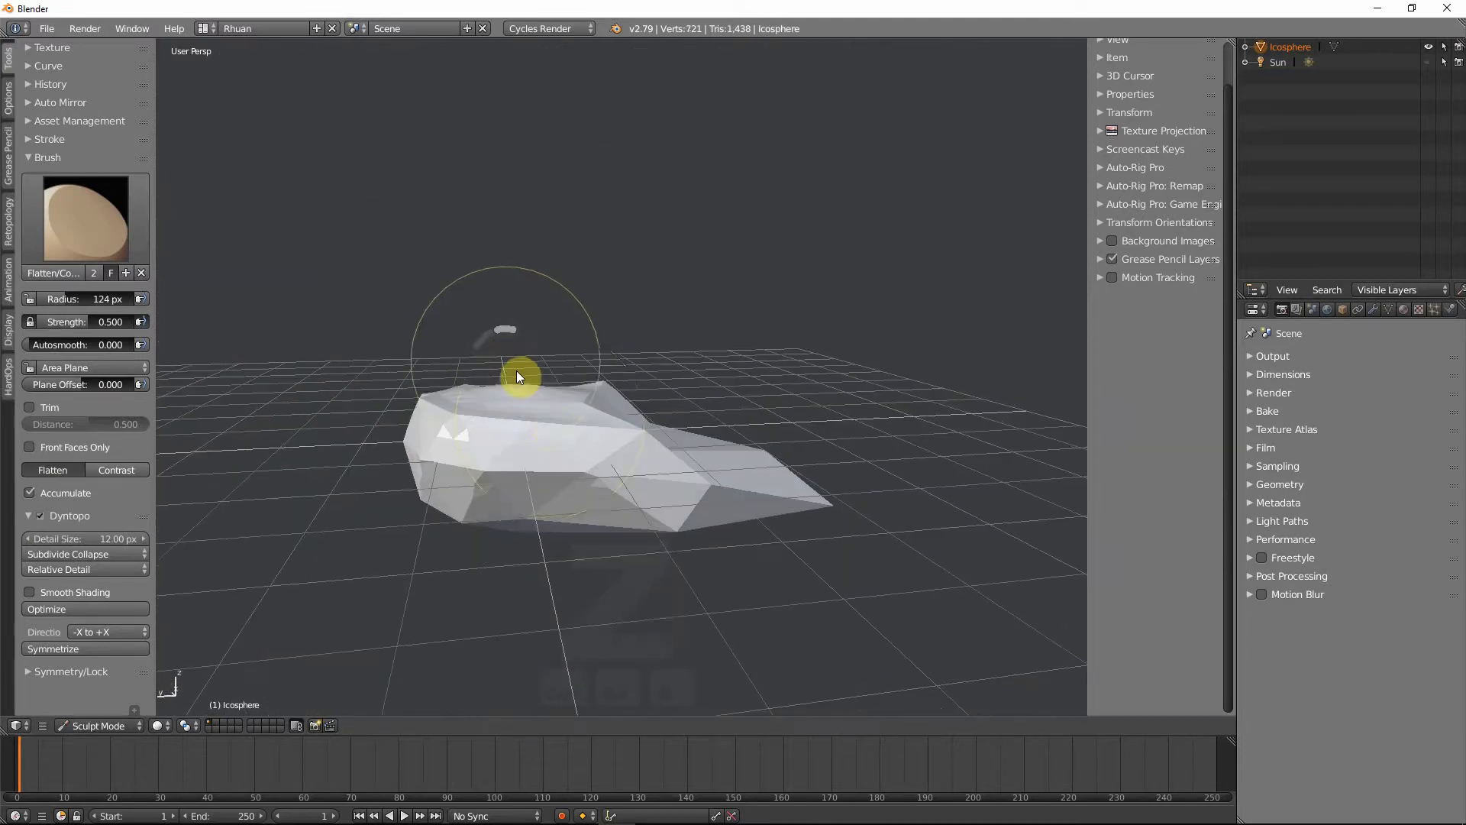
key(z)
key(z)
- Reduce the brush radius to 78 px and flatten the body's side and the area above the snout
mouse_move(552, 430)
middle_down()
mouse_move(511, 517)
mouse_move(461, 459)
mouse_move(501, 425)
mouse_move(414, 406)
mouse_move(573, 443)
mouse_move(497, 445)
mouse_move(604, 451)
mouse_move(617, 424)
middle_up()
key(f)
click(547, 432)
mouse_move(532, 431)
mouse_down()
mouse_move(478, 459)
mouse_move(631, 426)
mouse_move(713, 435)
mouse_move(703, 467)
mouse_up()
mouse_move(703, 467)
middle_down()
mouse_move(609, 458)
mouse_move(645, 442)
middle_up()
drag(610, 411, 526, 447)
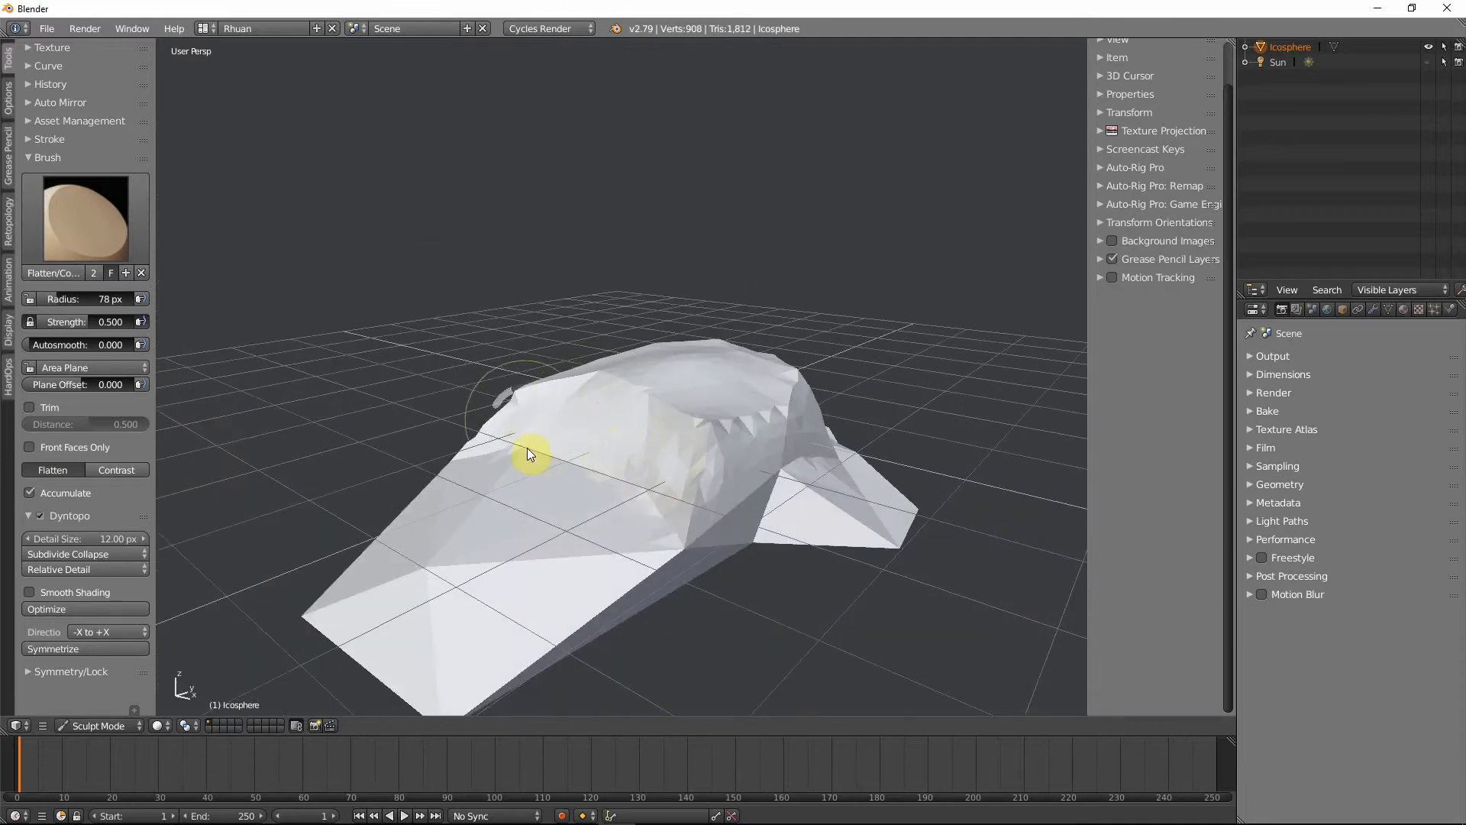
- Set the brush radius to 90 px and flatten the surface and tip of the snout
mouse_move(525, 448)
middle_down()
mouse_move(427, 554)
mouse_move(453, 520)
mouse_move(481, 536)
mouse_move(451, 511)
mouse_move(469, 496)
mouse_move(514, 583)
mouse_move(507, 543)
mouse_move(530, 534)
middle_up()
key(f)
click(537, 524)
mouse_move(537, 523)
mouse_down()
mouse_move(501, 488)
mouse_move(547, 434)
mouse_move(588, 519)
mouse_move(553, 453)
mouse_move(512, 506)
mouse_up()
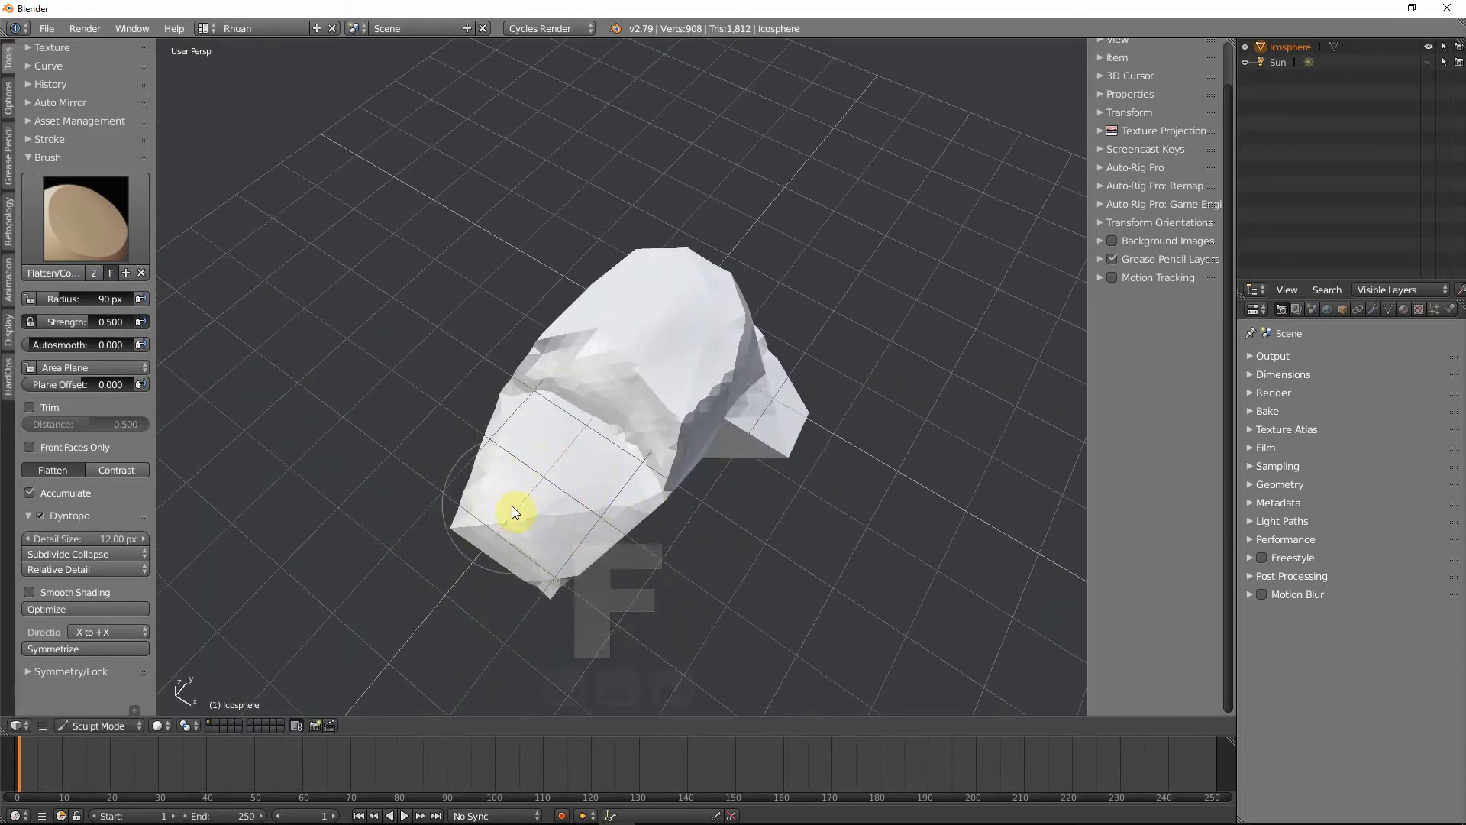
- Check the mesh in wireframe and flatten the faces of the smaller side protrusion
mouse_move(512, 505)
middle_down()
mouse_move(478, 480)
mouse_move(491, 521)
mouse_move(569, 526)
mouse_move(419, 505)
mouse_move(498, 484)
mouse_move(520, 599)
mouse_move(592, 617)
mouse_move(517, 524)
mouse_move(530, 563)
middle_up()
key(z)
key(z)
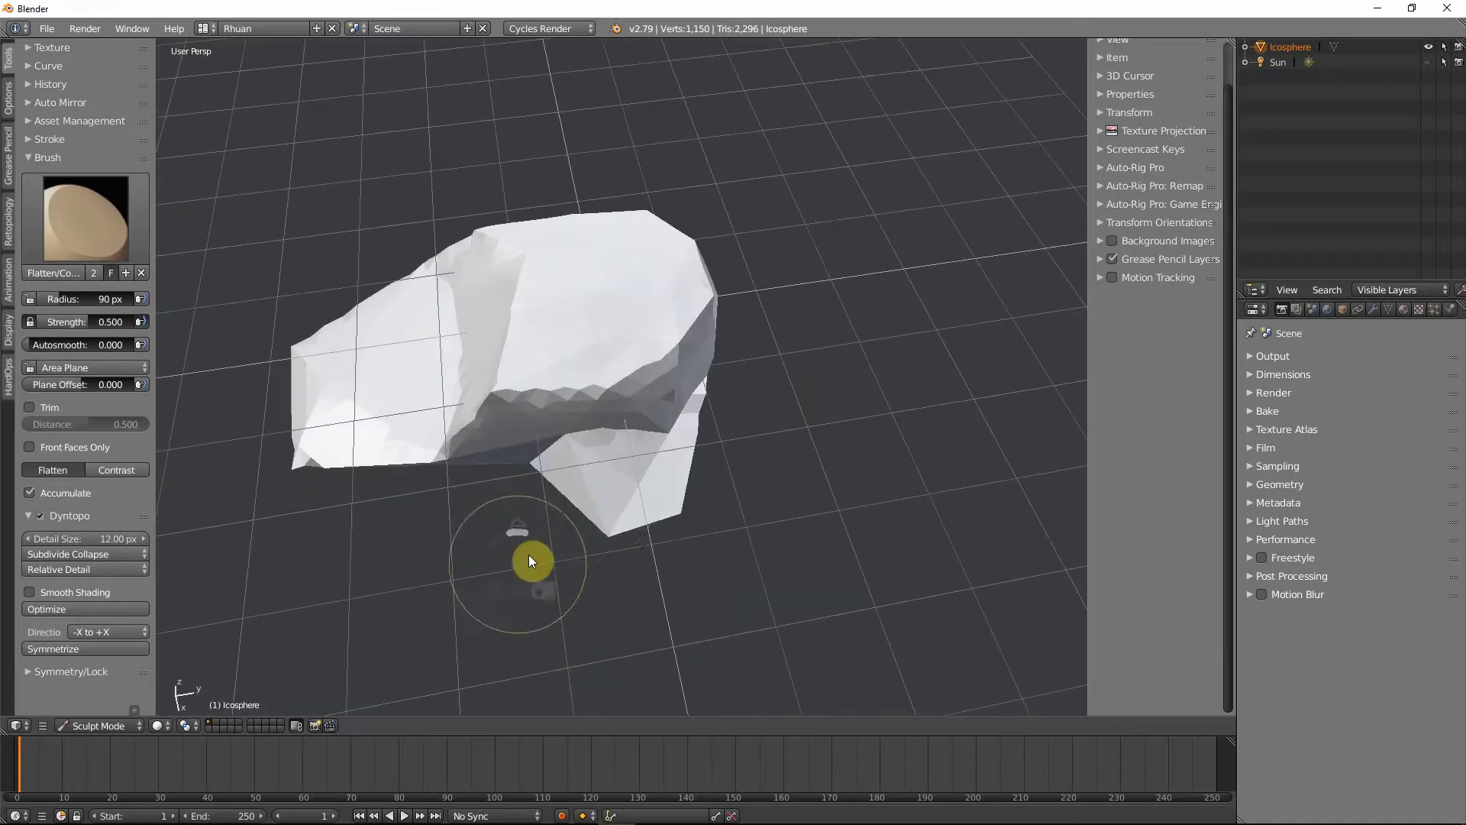
mouse_move(530, 563)
mouse_down()
mouse_move(628, 479)
mouse_move(656, 501)
mouse_move(635, 452)
mouse_move(641, 497)
mouse_up()
mouse_move(641, 497)
middle_down()
mouse_move(671, 318)
mouse_move(621, 611)
mouse_move(534, 596)
middle_up()
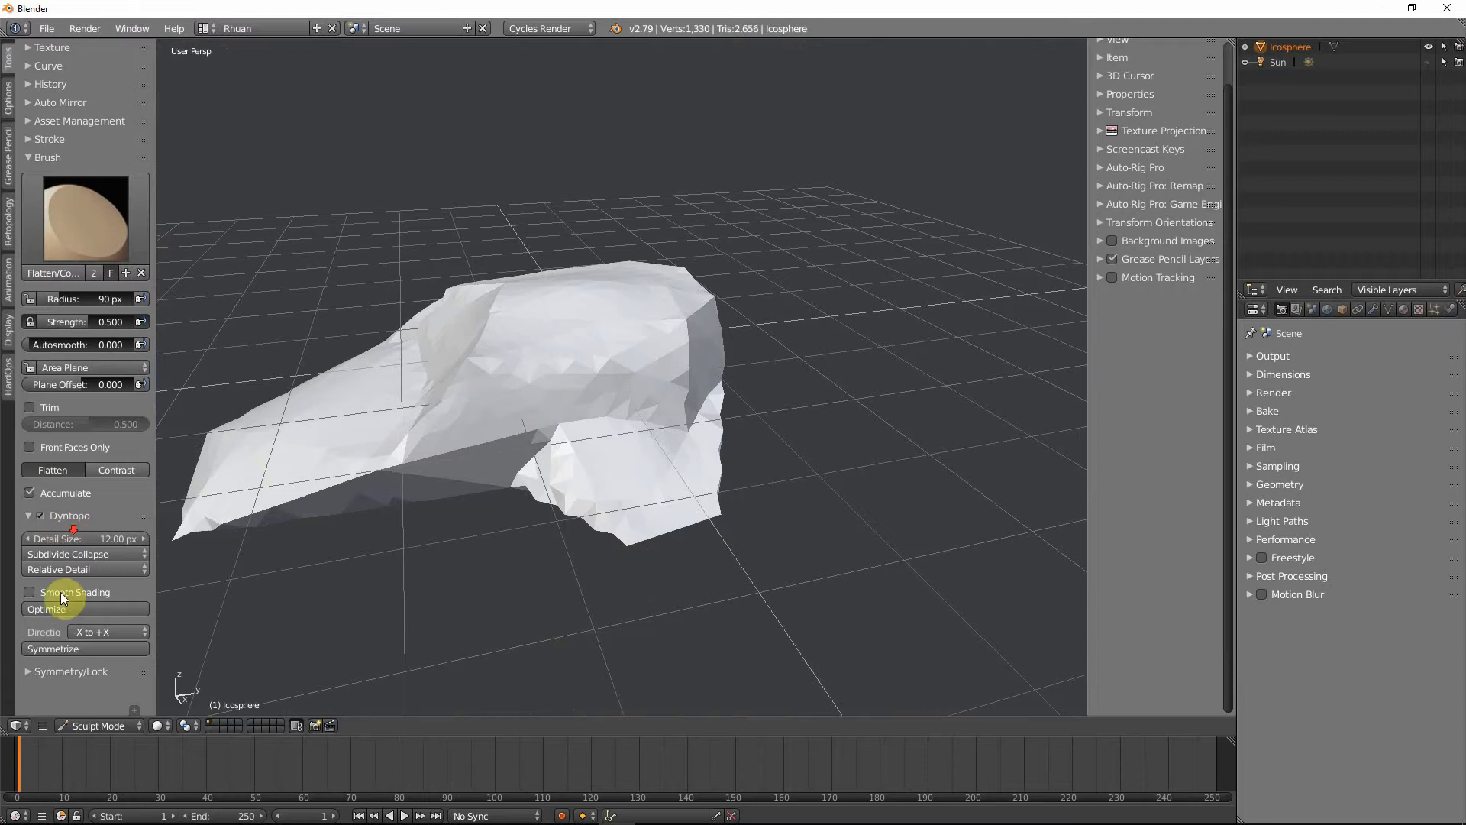
- Enable Front Faces Only for the brush and flatten the side between the snout and the smaller protrusion
click(30, 446)
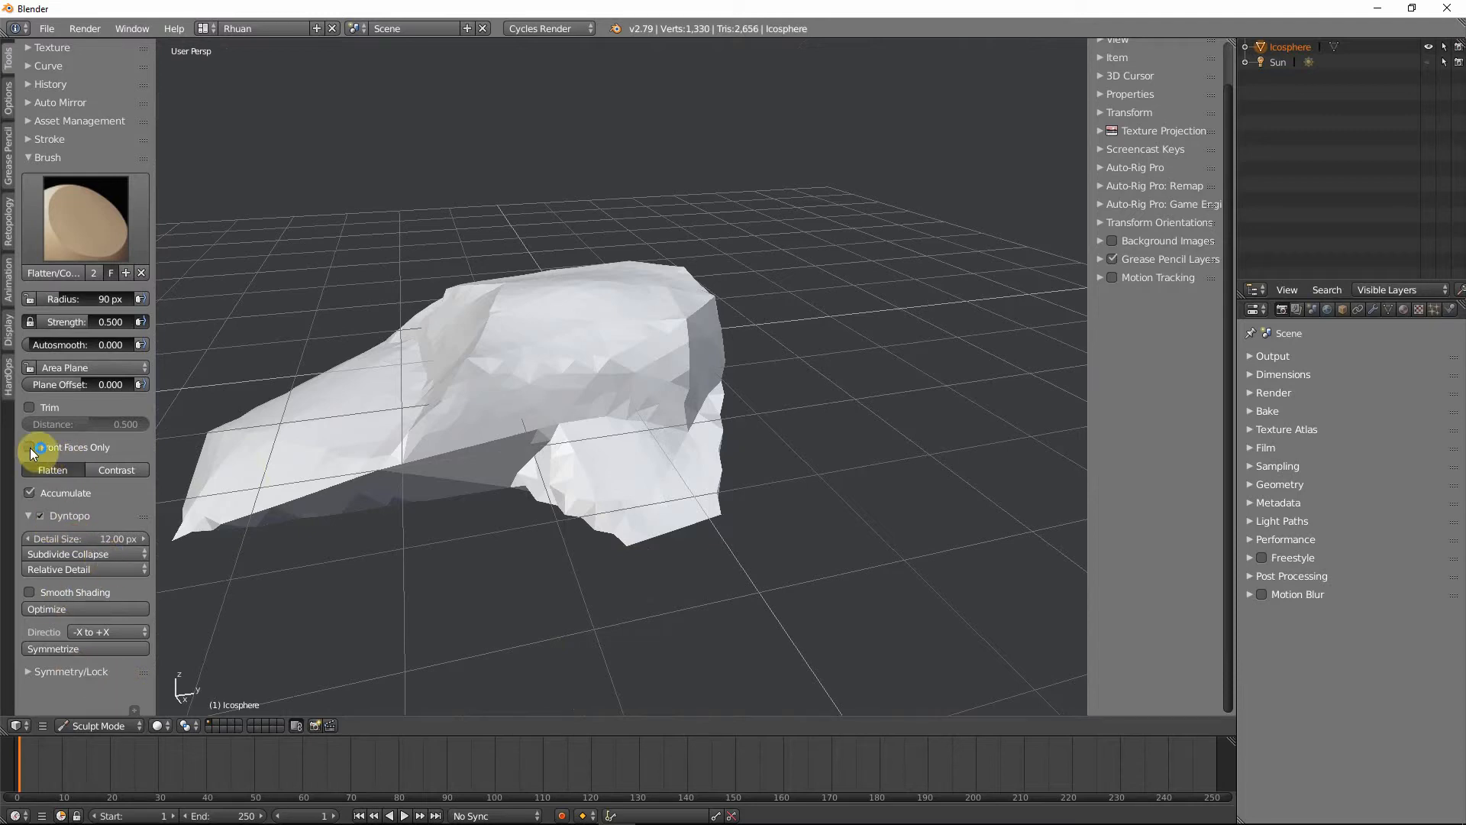
drag(615, 556, 644, 561)
middle_drag(644, 562, 648, 658)
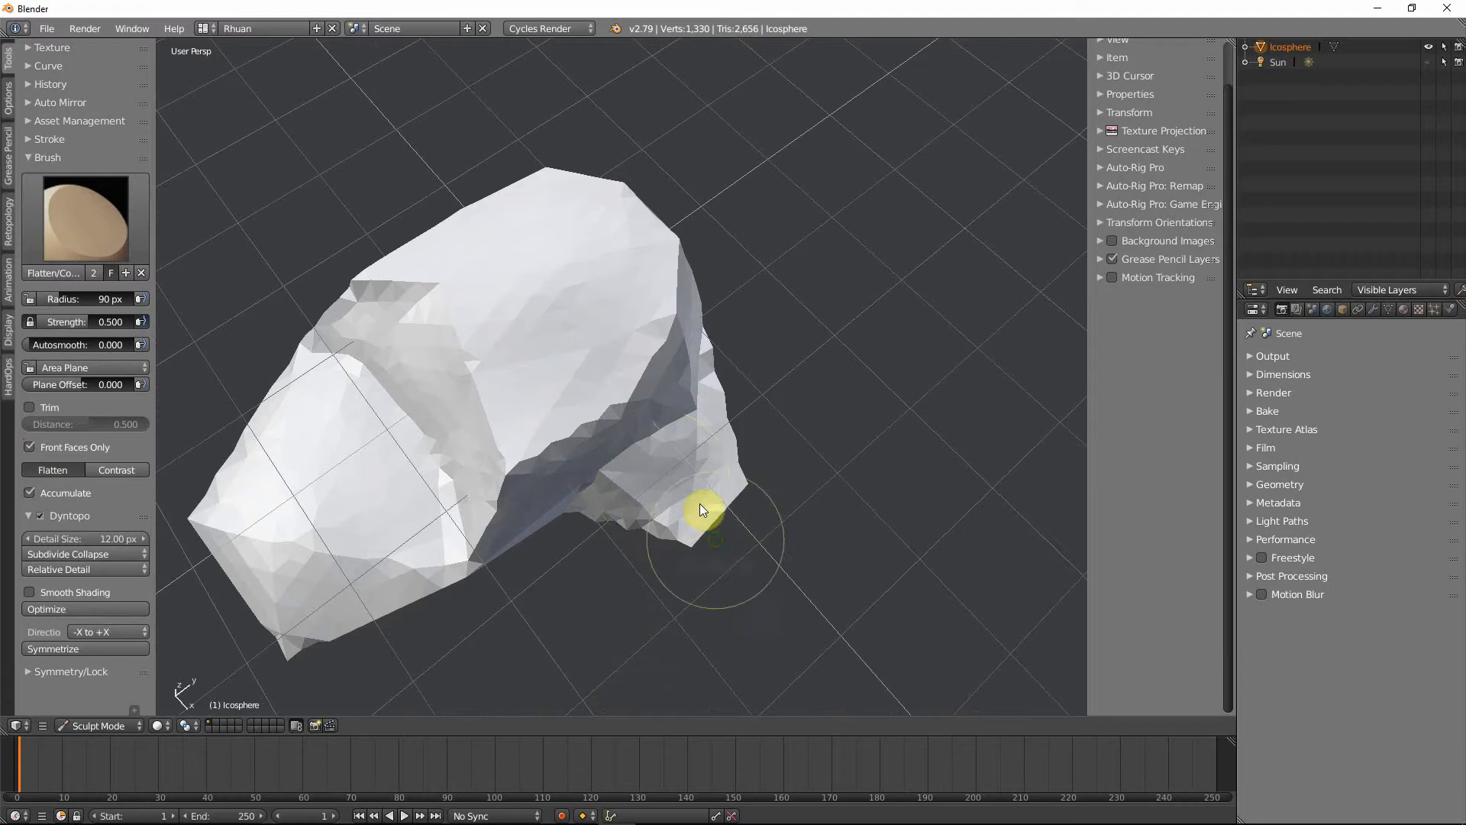
middle_drag(703, 415, 535, 512)
mouse_move(400, 478)
mouse_down()
mouse_move(348, 488)
mouse_move(373, 448)
mouse_move(448, 419)
mouse_move(473, 438)
mouse_move(506, 435)
mouse_move(487, 433)
mouse_up()
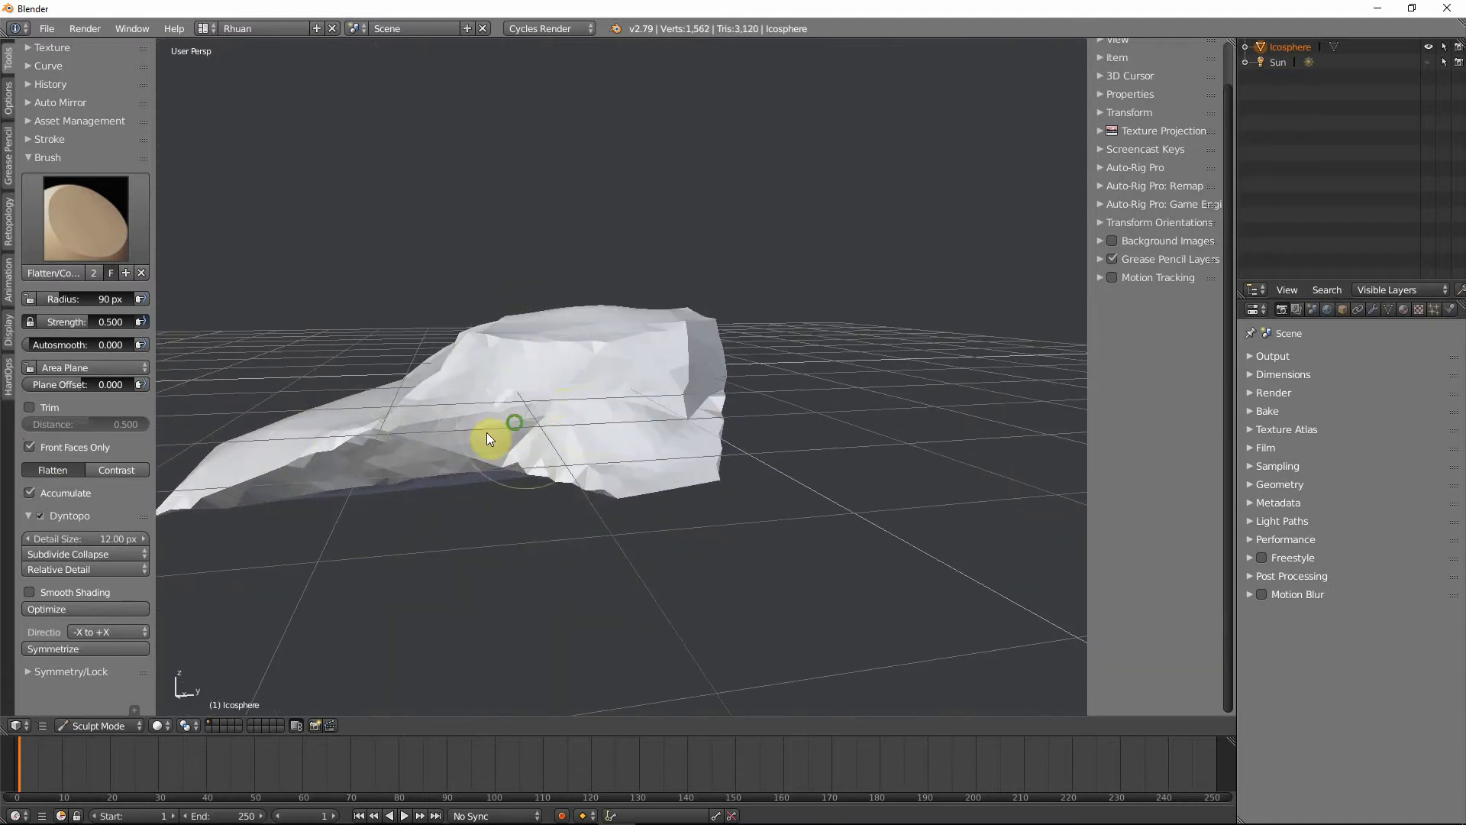
- Flatten the smaller protrusion's side and the adjoining lower side of the body
middle_drag(487, 432, 614, 393)
drag(619, 384, 723, 422)
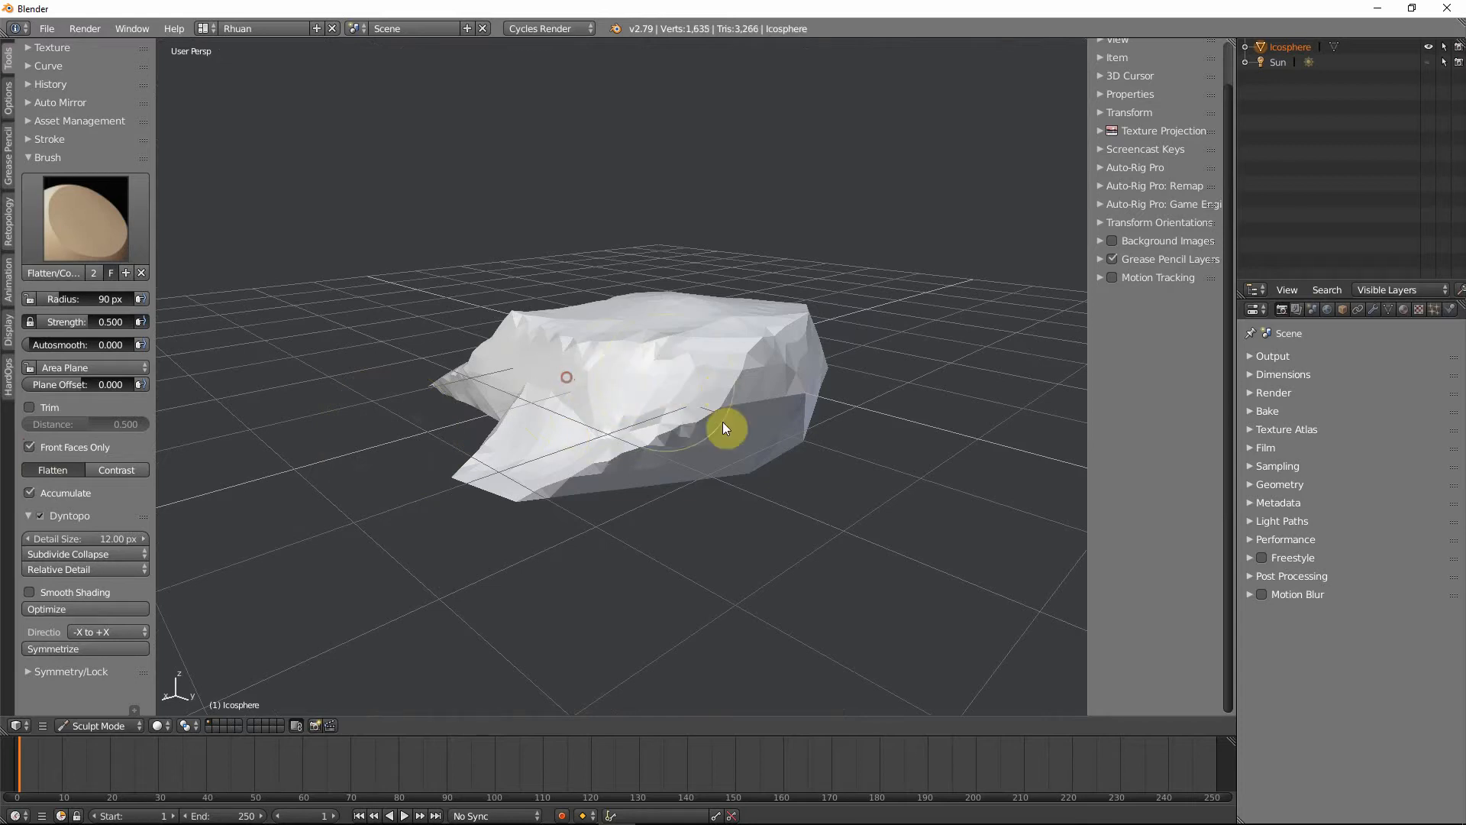
middle_drag(723, 422, 655, 400)
mouse_move(797, 385)
mouse_down()
mouse_move(707, 425)
mouse_move(746, 452)
mouse_move(864, 468)
mouse_move(690, 439)
mouse_up()
- Flatten the long side of the body opposite the smaller protrusion, from the rear to the base of the snout
middle_drag(692, 443, 616, 456)
mouse_move(615, 455)
mouse_down()
mouse_move(576, 455)
mouse_move(608, 461)
mouse_move(598, 497)
mouse_move(671, 524)
mouse_move(972, 524)
mouse_move(982, 501)
mouse_up()
mouse_move(983, 501)
middle_down()
mouse_move(892, 533)
mouse_move(863, 527)
middle_up()
mouse_move(586, 494)
mouse_down()
mouse_move(721, 482)
mouse_move(681, 524)
mouse_up()
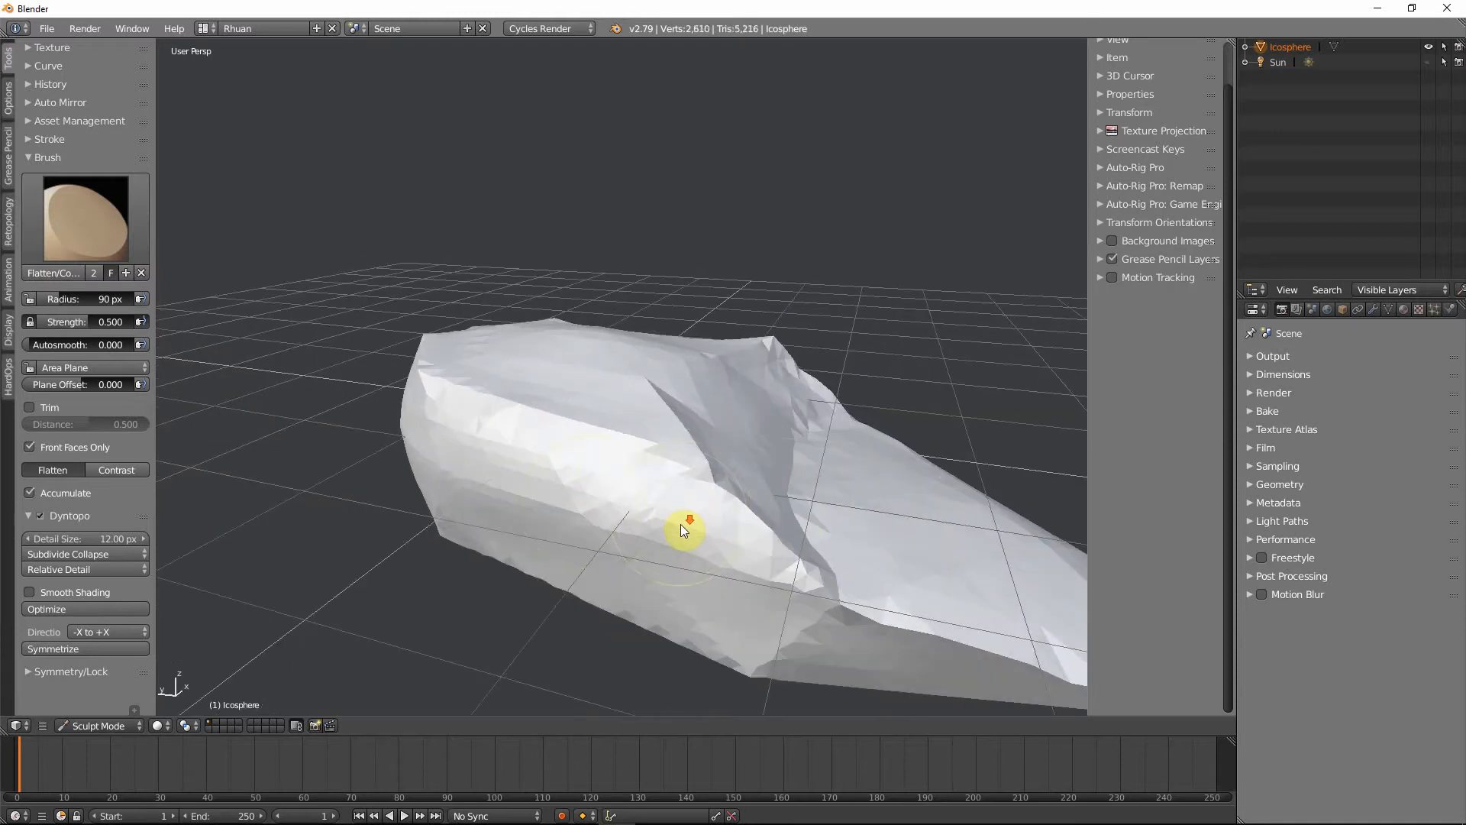
middle_drag(681, 524, 482, 529)
mouse_move(515, 388)
mouse_down()
mouse_move(566, 368)
mouse_move(570, 400)
mouse_up()
mouse_move(553, 414)
middle_down()
mouse_move(572, 440)
mouse_move(676, 455)
middle_up()
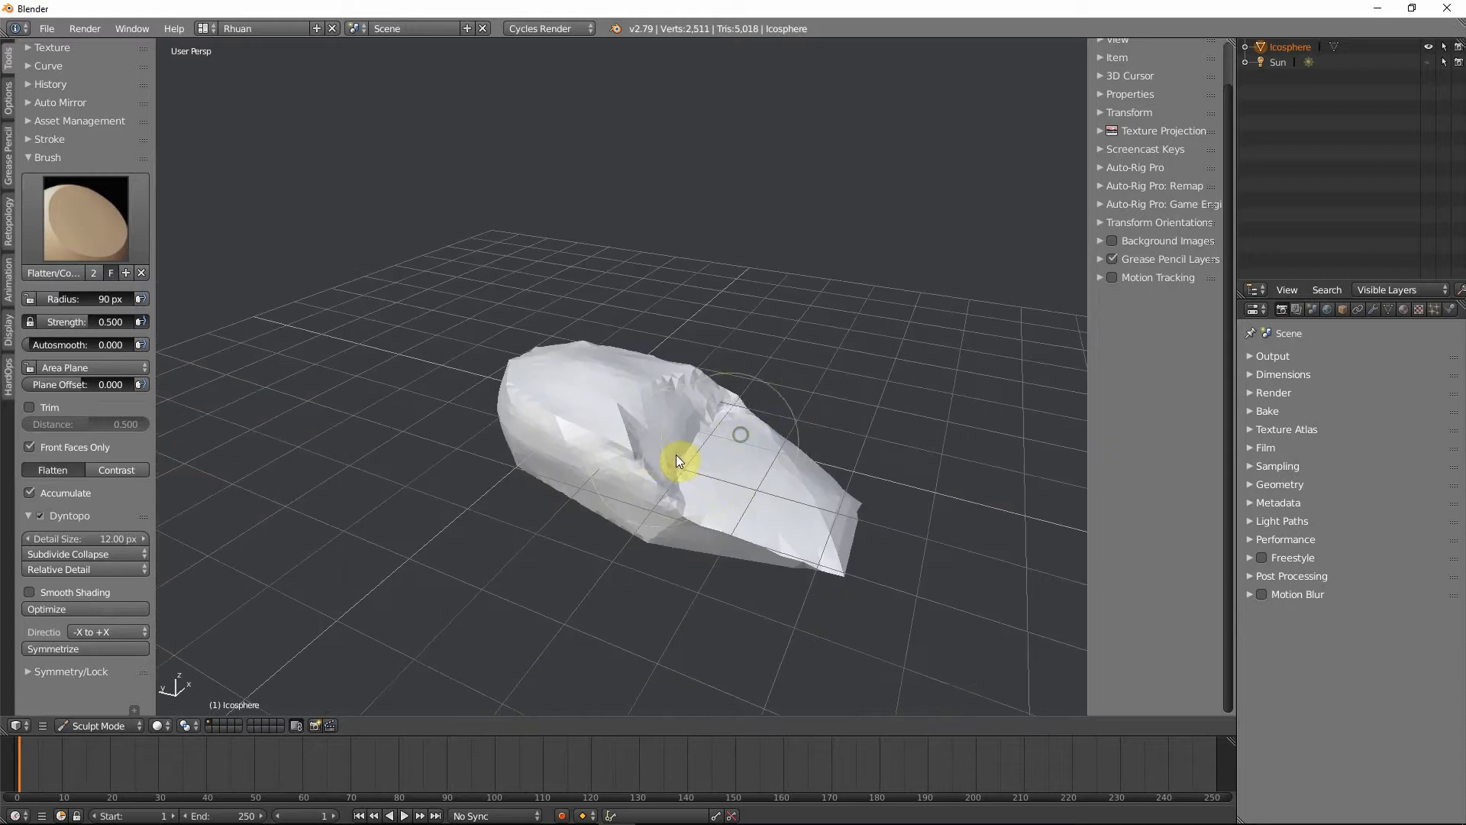
mouse_move(676, 455)
mouse_down()
mouse_move(636, 442)
mouse_move(623, 470)
mouse_up()
middle_drag(622, 465, 863, 527)
- Switch to the Clay Strips brush, set its radius to 62 px, and build up the tip of the smaller protrusion
click(86, 223)
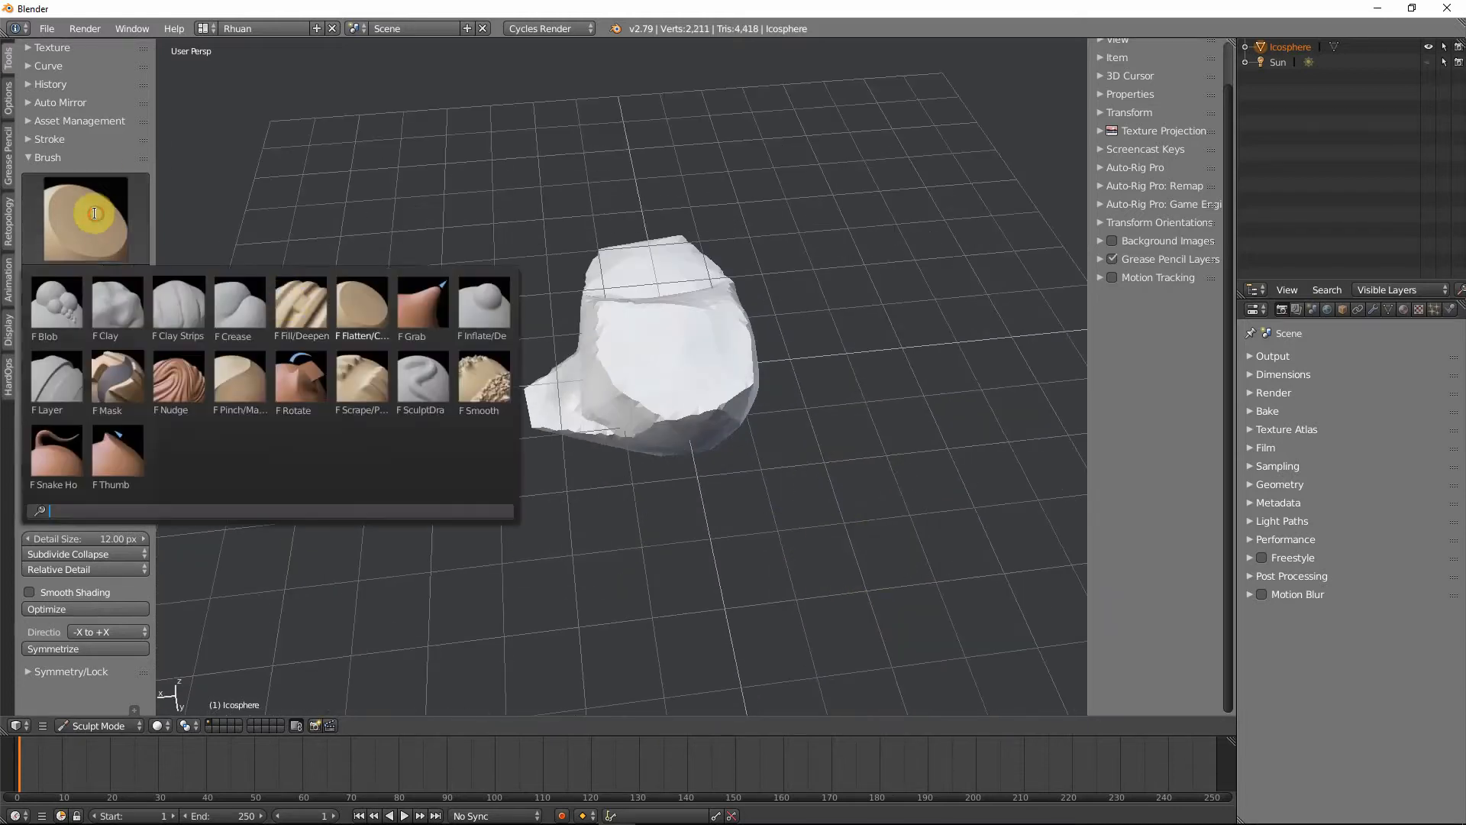
click(180, 306)
mouse_move(648, 332)
middle_down()
mouse_move(583, 382)
mouse_move(707, 420)
middle_up()
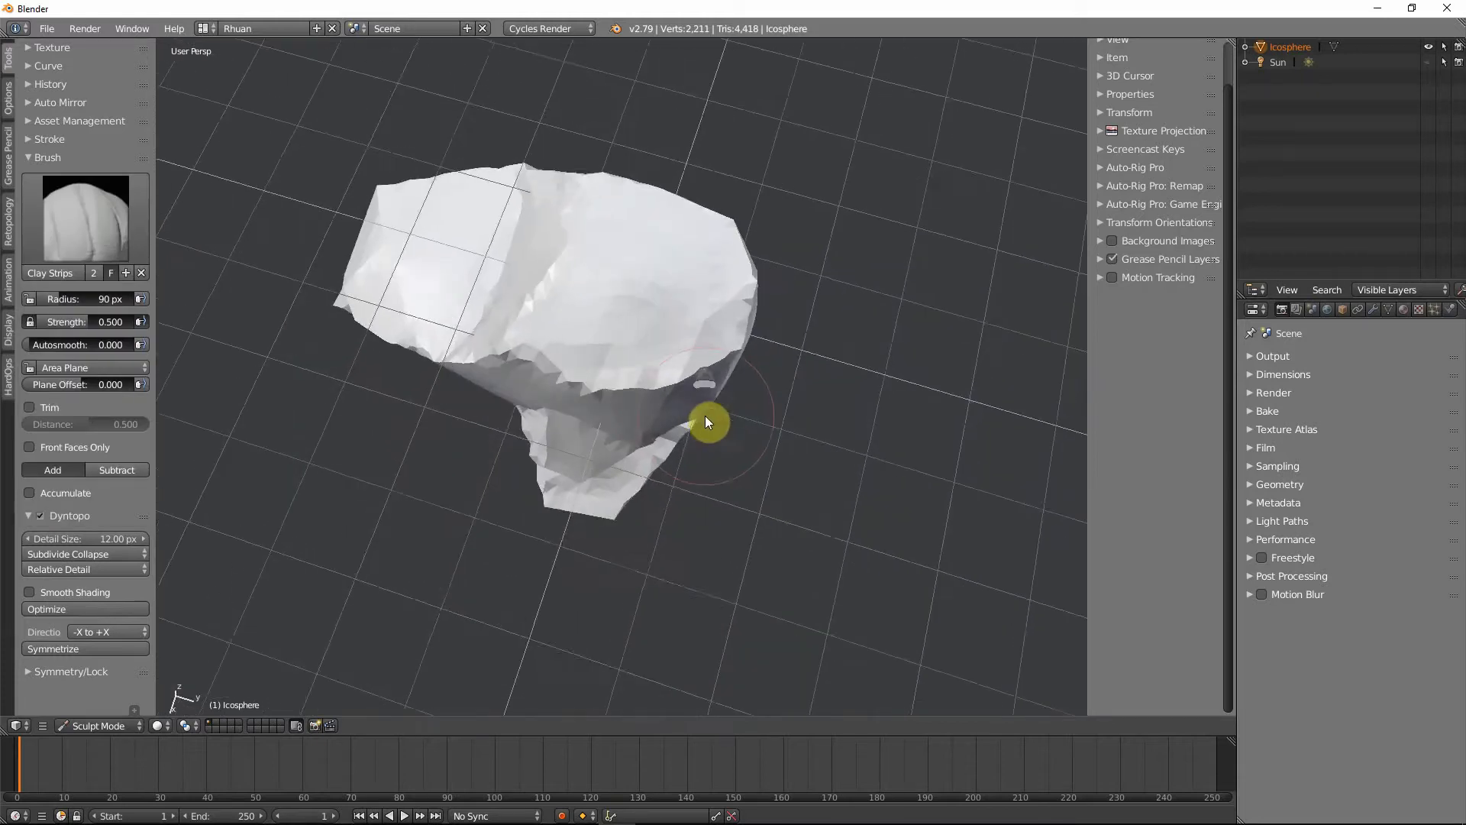
scroll(592, 520, up, 1)
shift+middle_drag(612, 517, 691, 398)
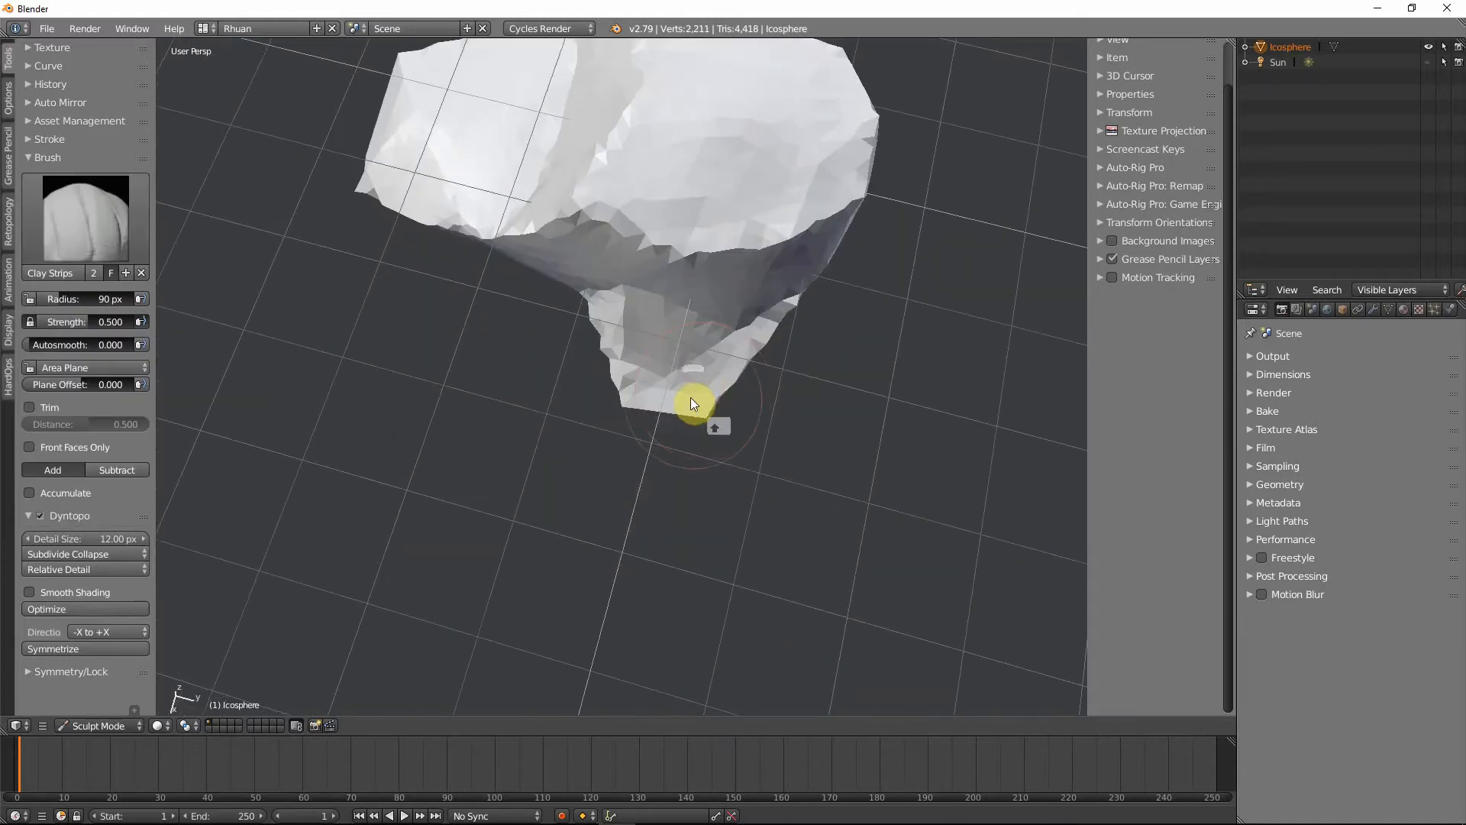
key(f)
click(607, 308)
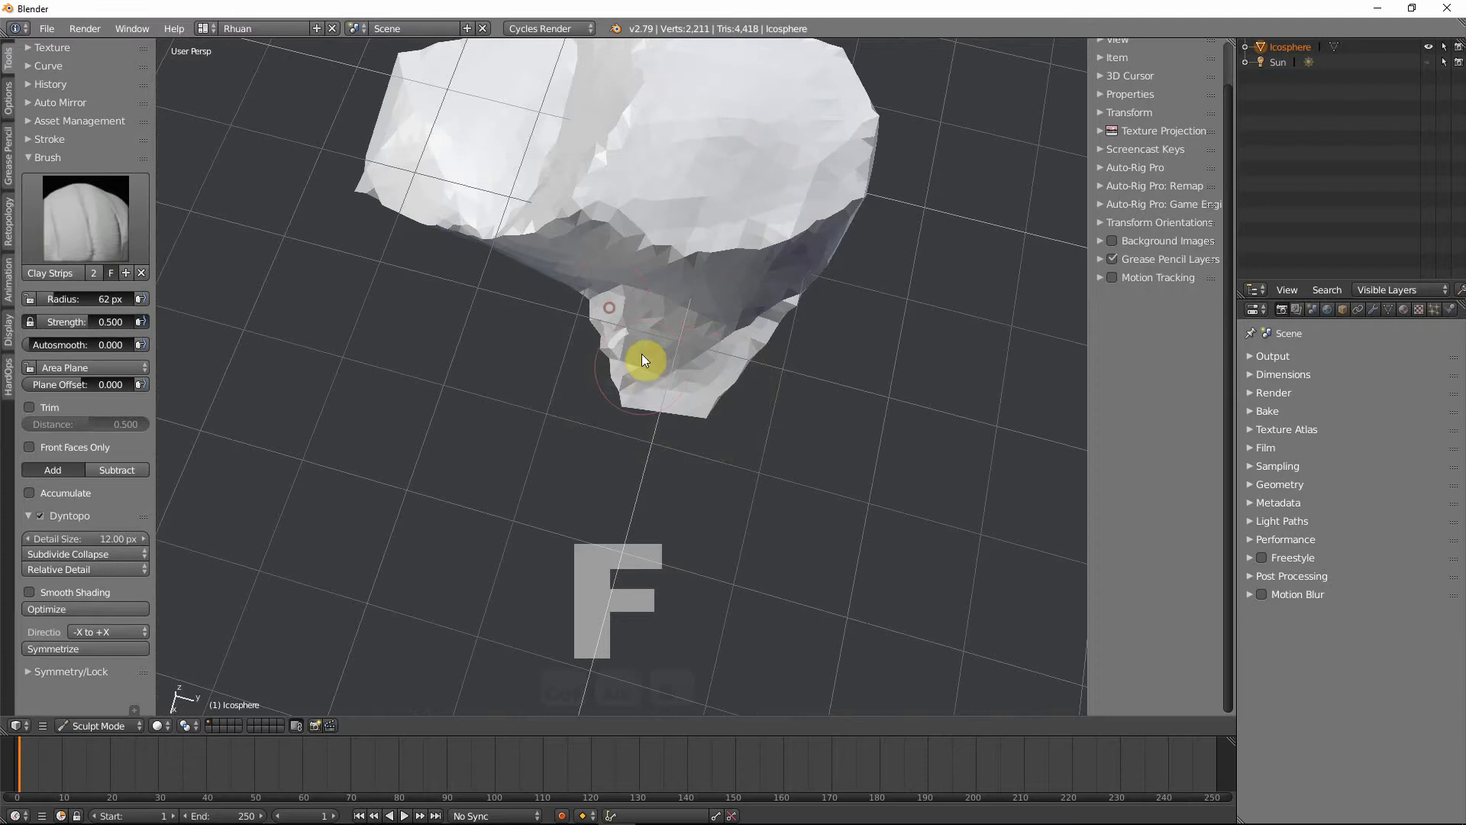
drag(622, 374, 707, 388)
mouse_move(704, 390)
mouse_down()
mouse_move(630, 383)
mouse_move(721, 393)
mouse_move(638, 387)
mouse_move(772, 334)
mouse_move(608, 318)
mouse_move(783, 352)
mouse_move(638, 337)
mouse_move(684, 406)
mouse_up()
- Smooth the lower edge of the smaller protrusion and add more clay across its top
mouse_move(684, 405)
middle_down()
mouse_move(576, 291)
mouse_move(622, 434)
mouse_move(658, 429)
mouse_move(571, 420)
middle_up()
shift+click(644, 423)
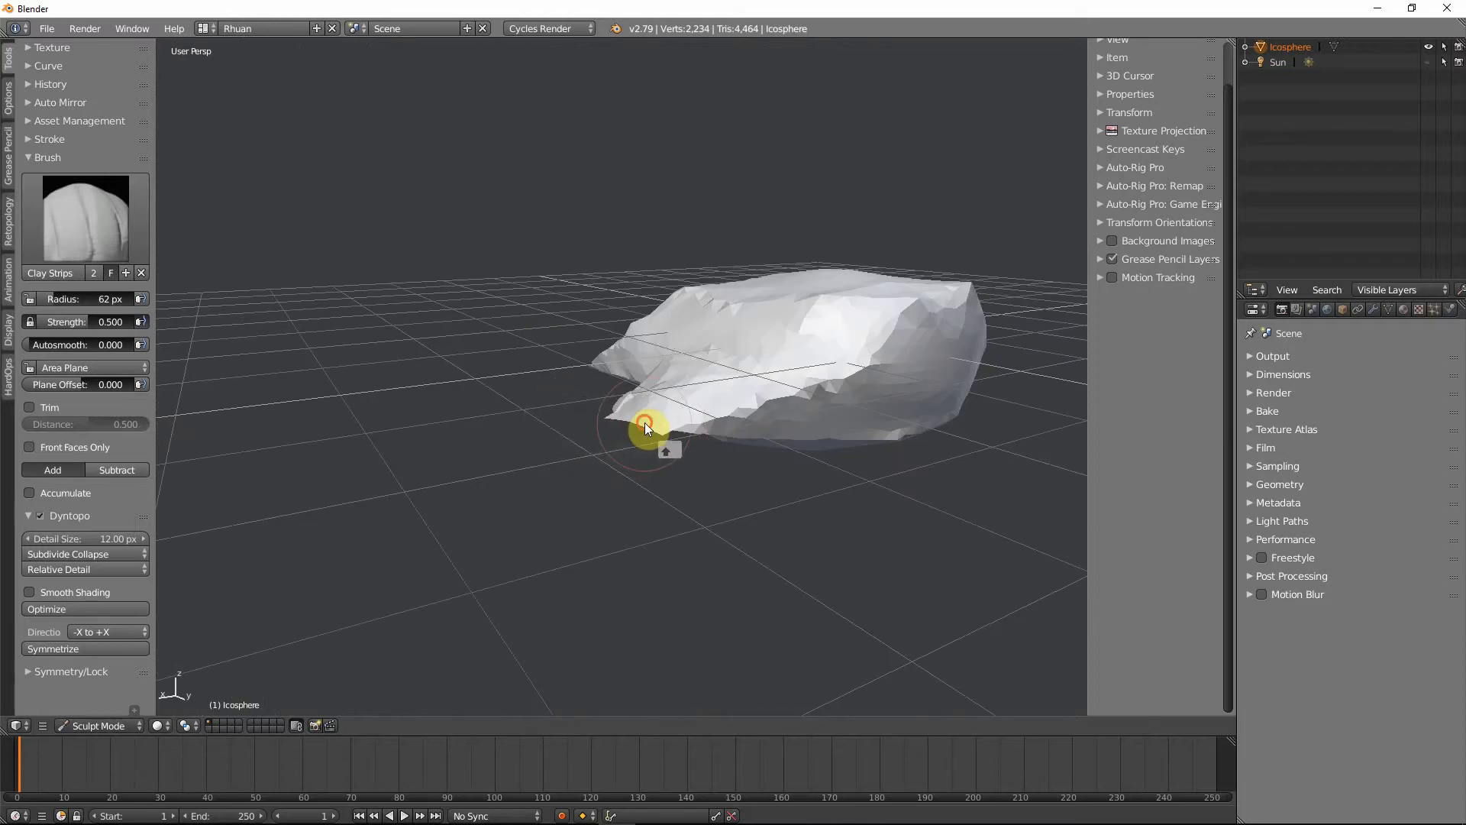
mouse_move(645, 423)
shift+mouse_down()
mouse_move(622, 411)
mouse_move(677, 429)
shift+mouse_up()
shift+drag(620, 410, 701, 423)
middle_drag(701, 423, 755, 440)
mouse_move(724, 405)
mouse_down()
mouse_move(624, 395)
mouse_move(700, 419)
mouse_up()
middle_drag(700, 418, 718, 492)
mouse_move(619, 368)
mouse_down()
mouse_move(719, 402)
mouse_move(643, 333)
mouse_move(739, 407)
mouse_up()
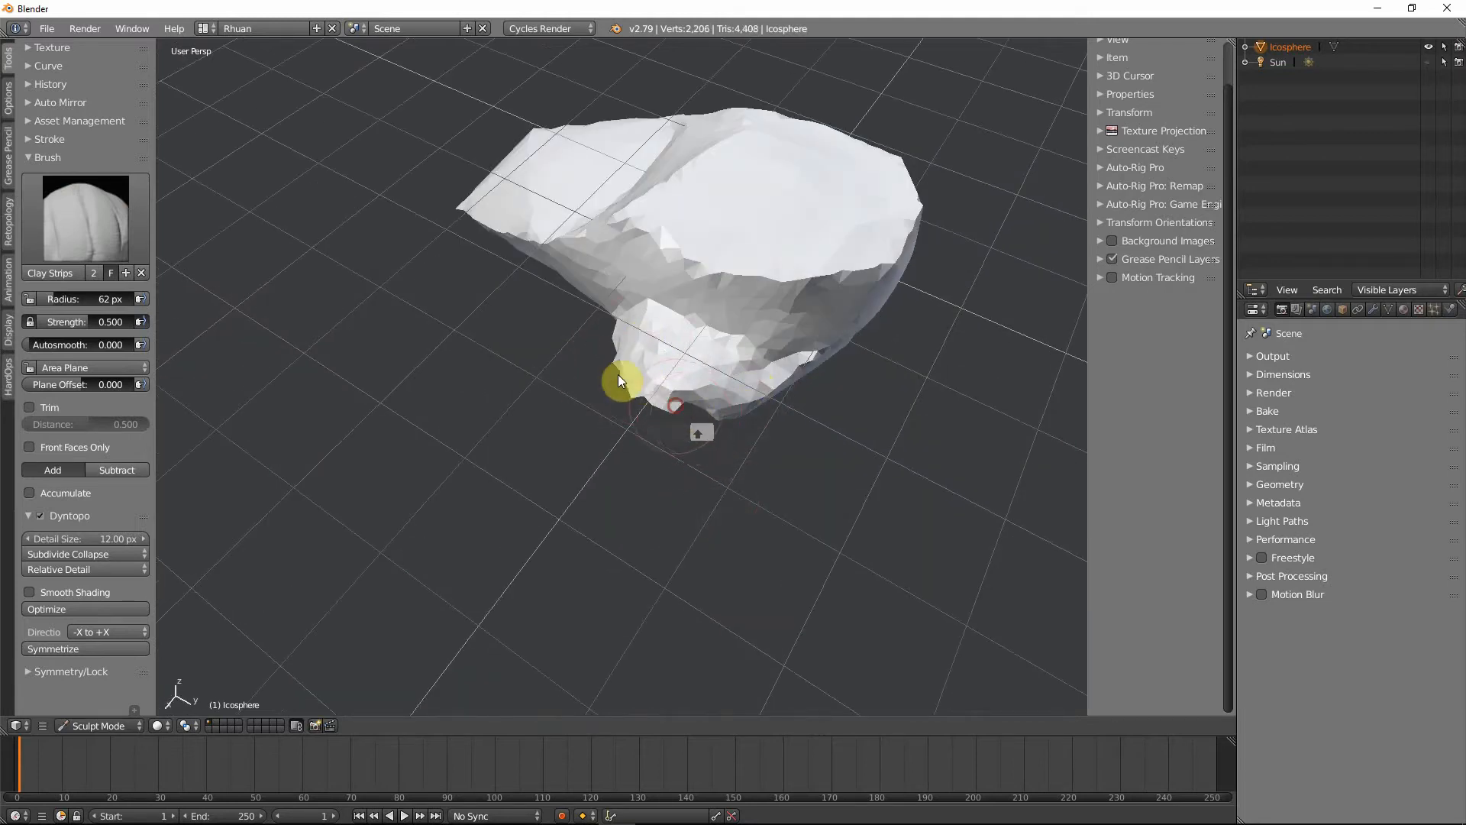
- Switch back to the Flatten/Contrast brush and flatten the lower edge of the smaller protrusion
middle_drag(652, 419, 611, 403)
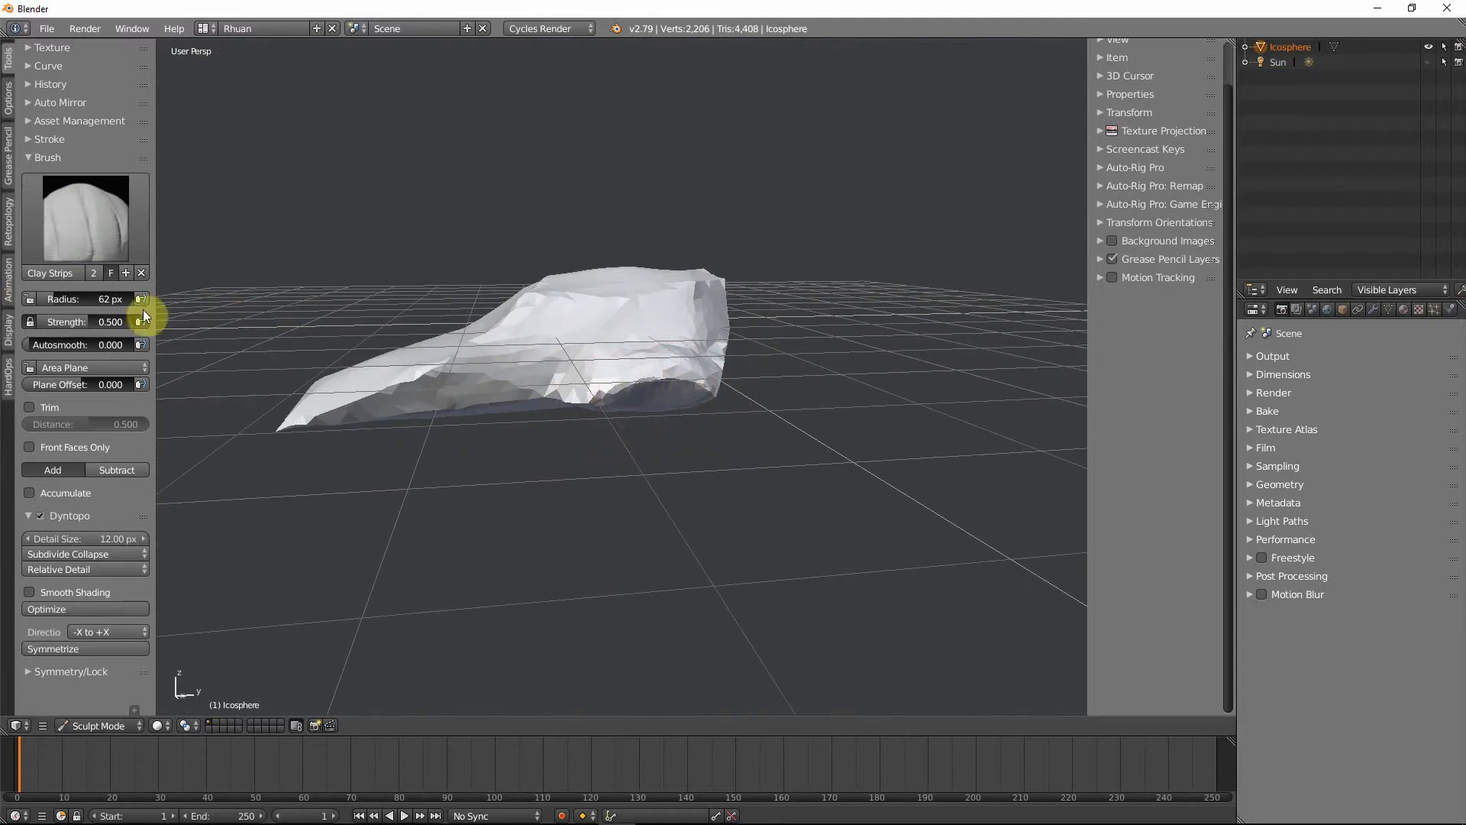
click(115, 229)
click(340, 314)
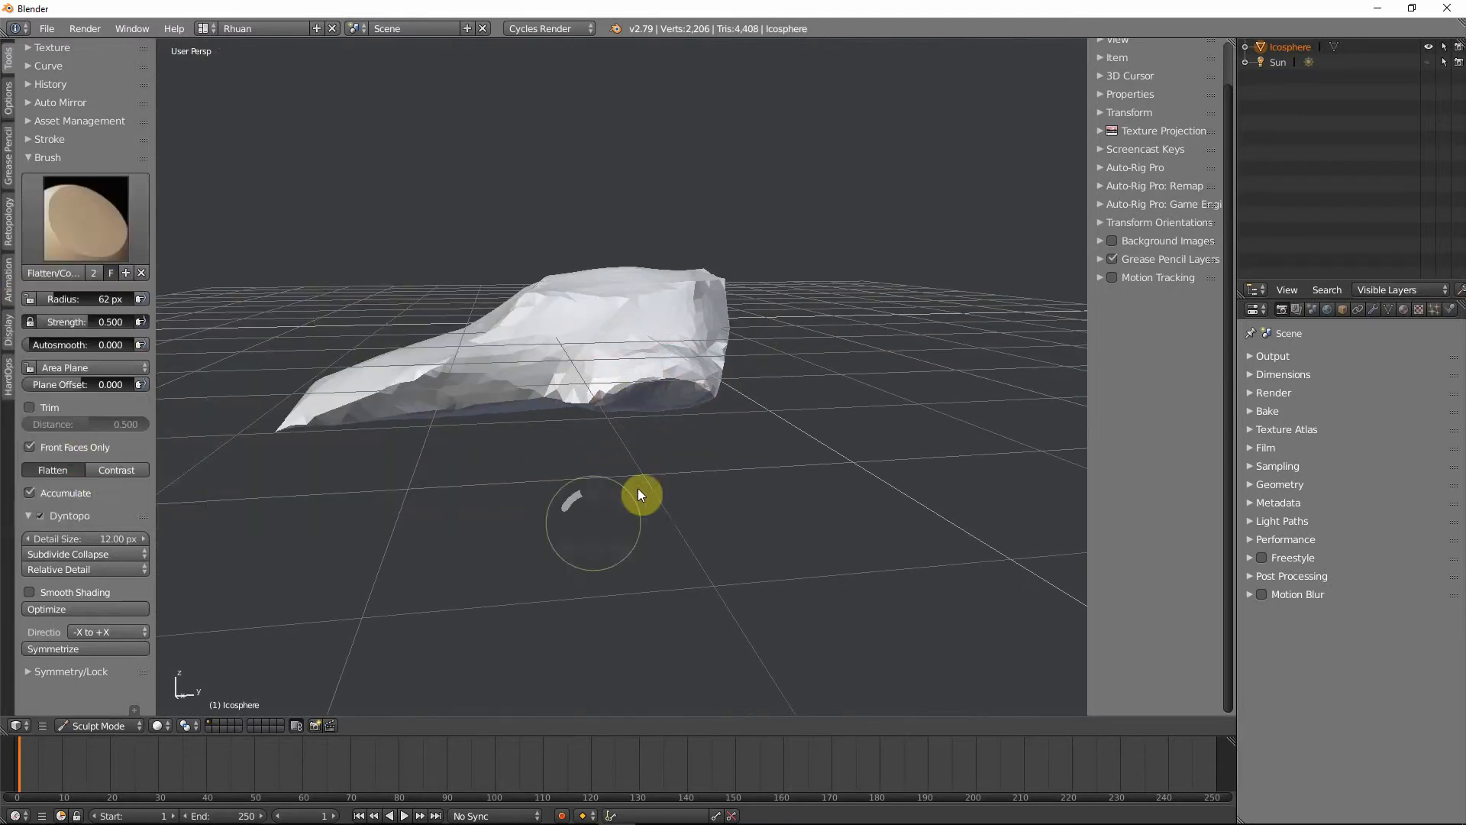
scroll(638, 486, up, 1)
mouse_move(597, 403)
mouse_down()
mouse_move(733, 385)
mouse_move(523, 391)
mouse_move(660, 376)
mouse_move(712, 391)
mouse_move(634, 381)
mouse_up()
mouse_move(667, 452)
middle_down()
mouse_move(746, 520)
mouse_move(789, 530)
mouse_move(704, 496)
mouse_move(746, 438)
mouse_move(661, 406)
mouse_move(648, 379)
middle_up()
- Switch to the Grab brush, set its radius to 141 px, and pull the smaller protrusion outward from the body
key(g)
key(f)
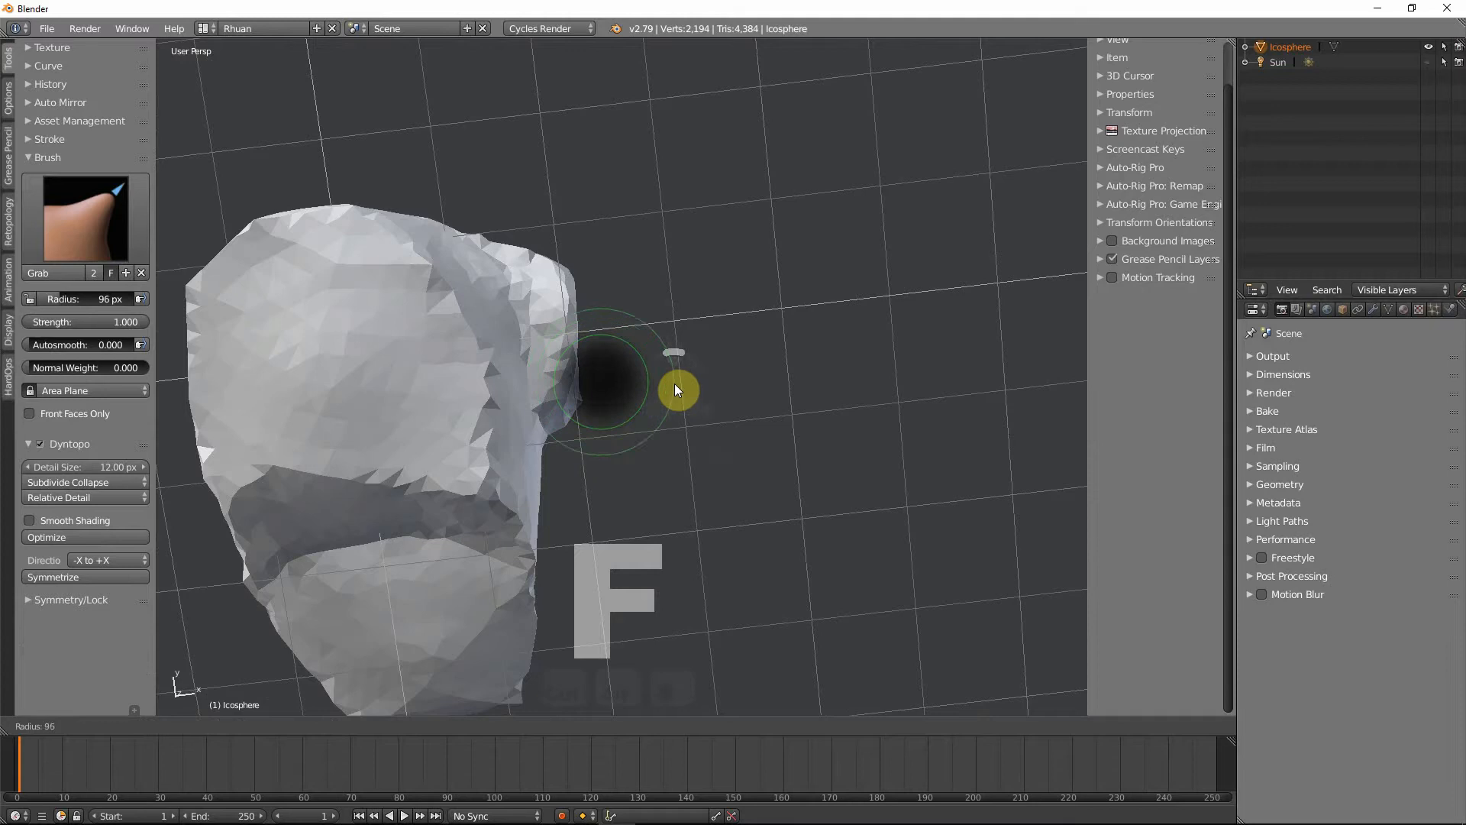
click(677, 384)
key(f)
click(650, 353)
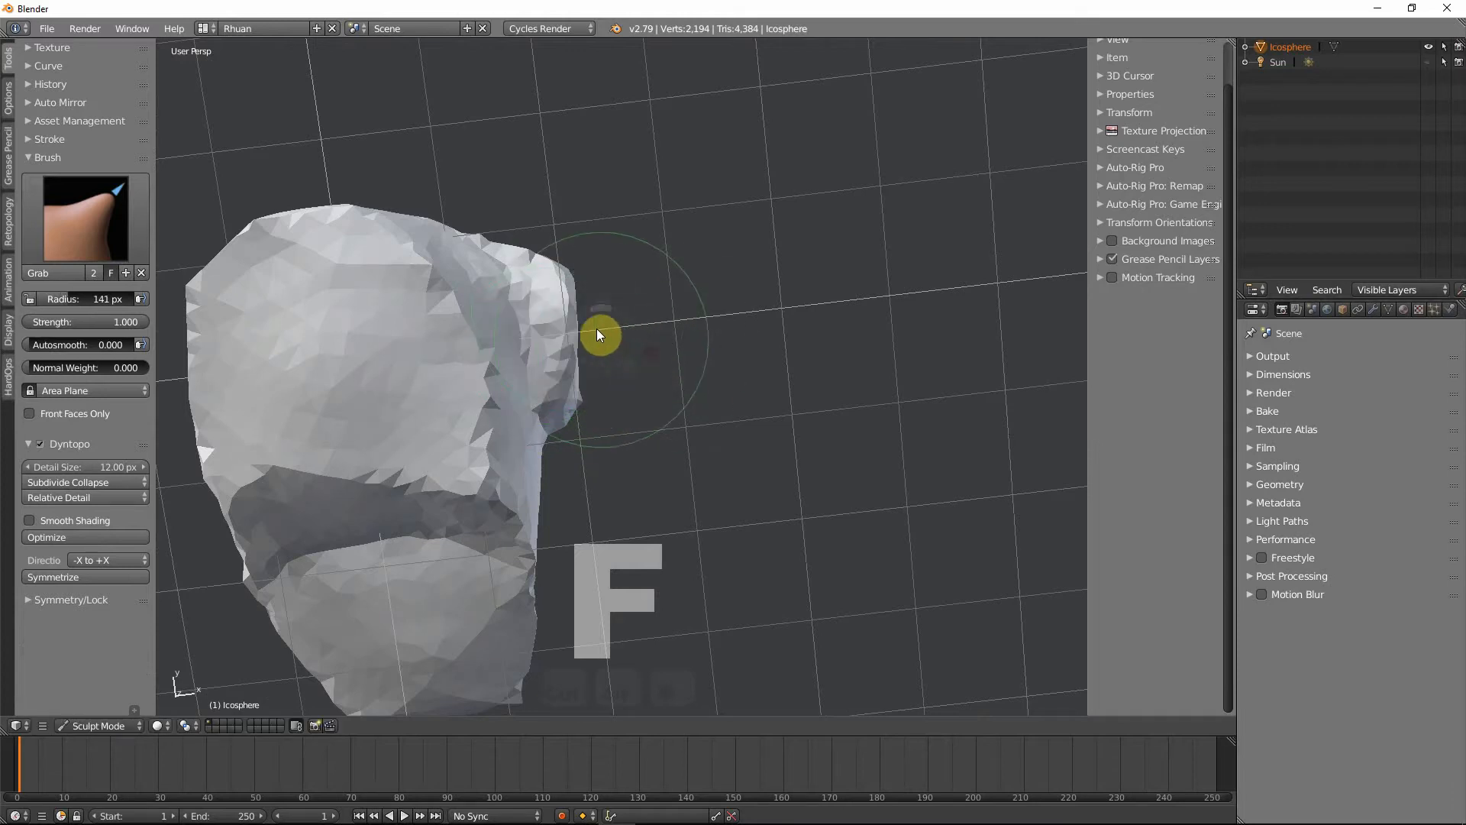
drag(583, 298, 594, 309)
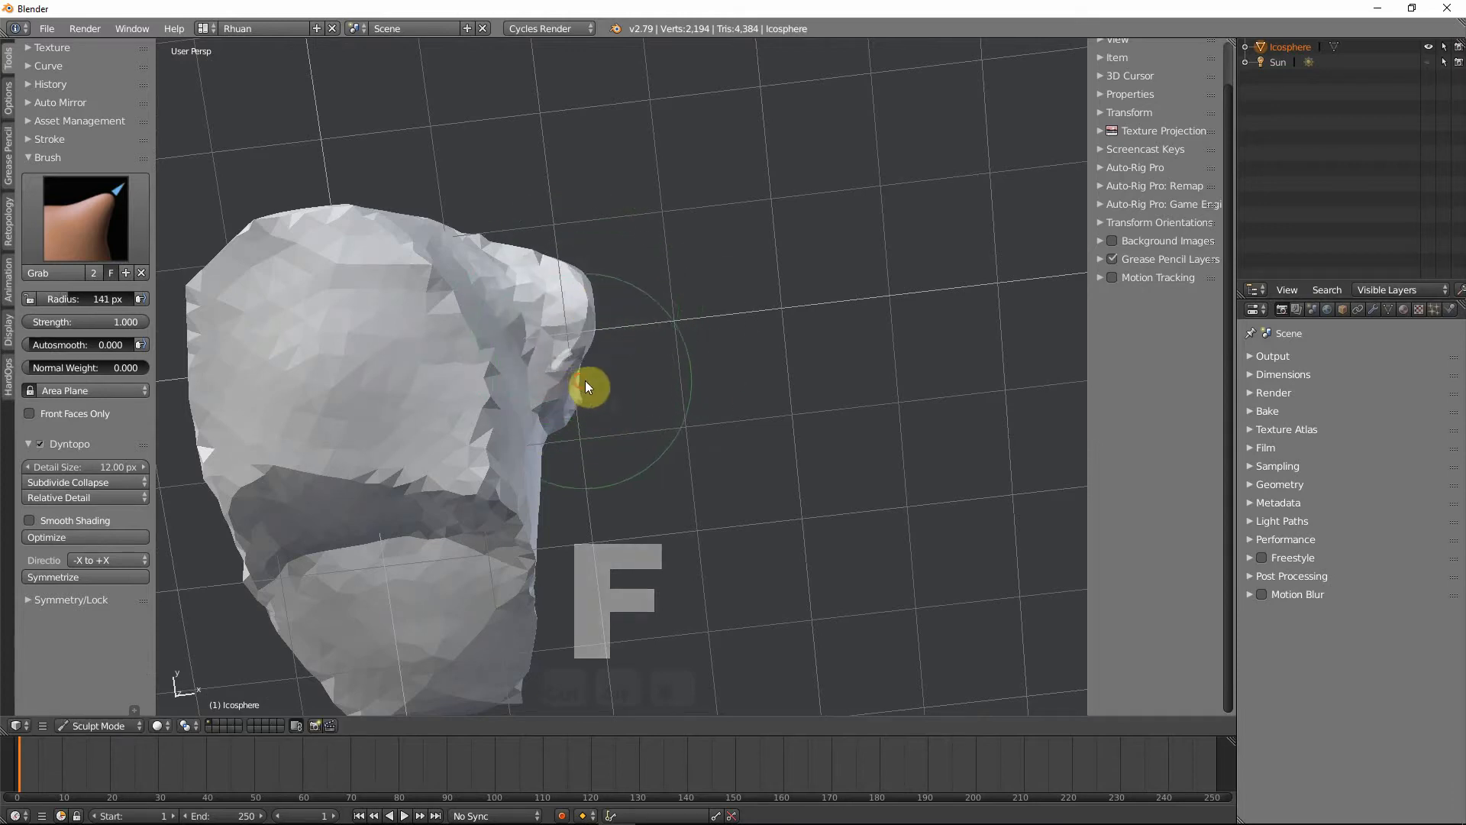
drag(579, 374, 606, 393)
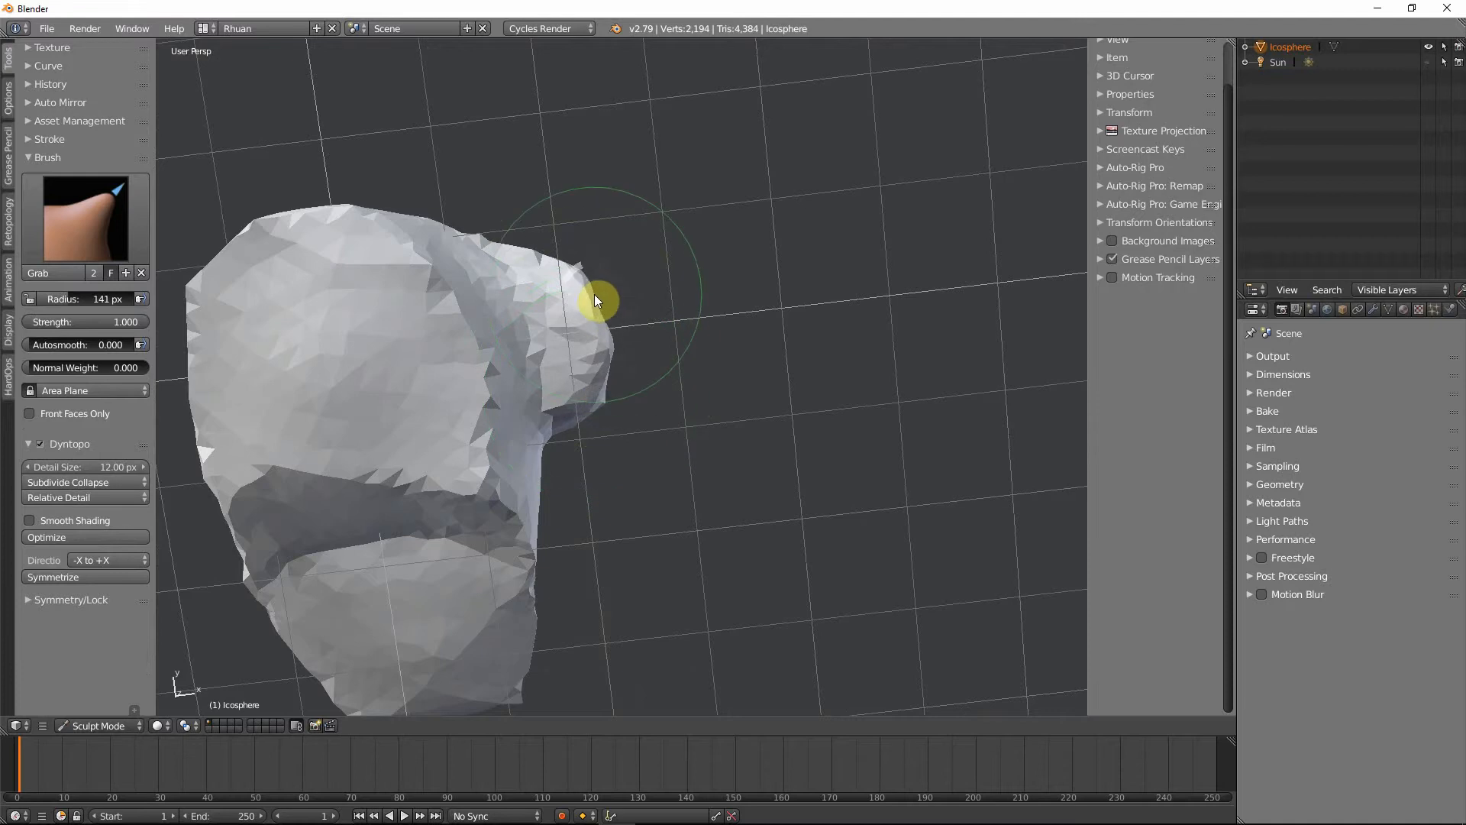
- Readjust the Grab brush radius and pull the smaller protrusion's end further into shape
key(f)
click(638, 341)
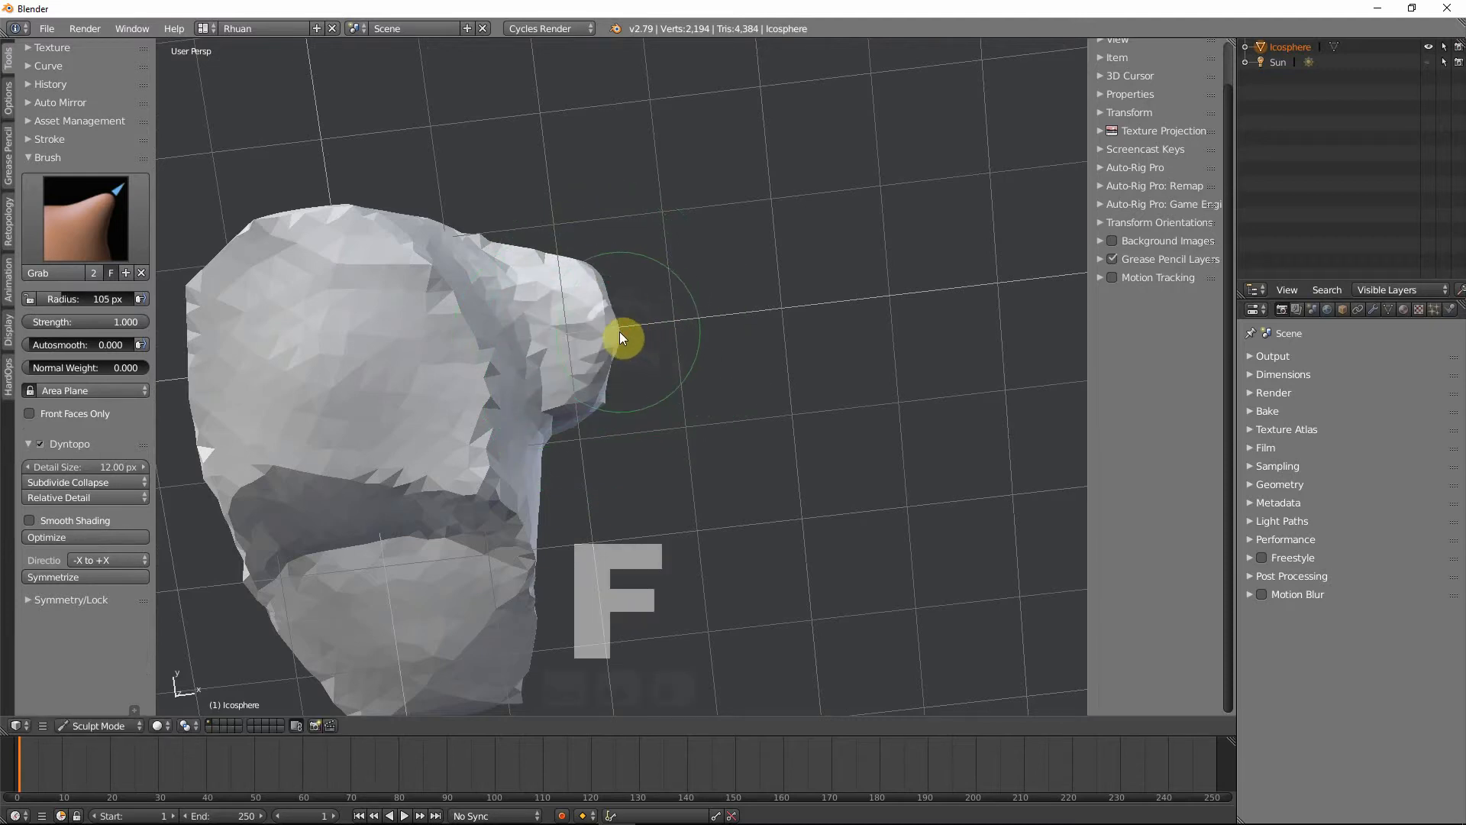
mouse_move(613, 336)
middle_down()
mouse_move(639, 358)
mouse_move(567, 337)
mouse_move(691, 313)
mouse_move(737, 204)
mouse_move(796, 370)
mouse_move(697, 349)
mouse_move(671, 408)
middle_up()
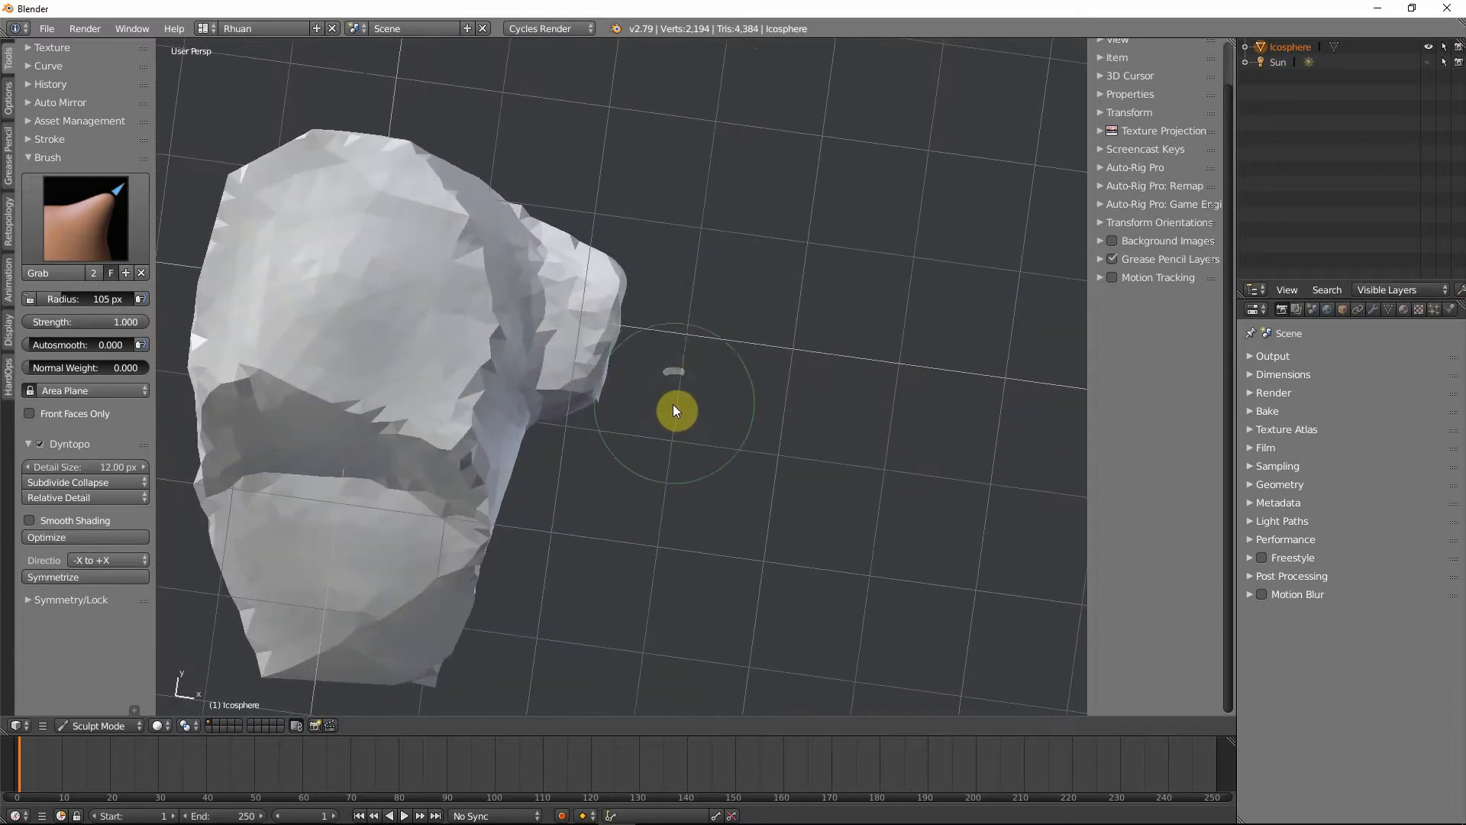
key(f)
click(705, 411)
key(f)
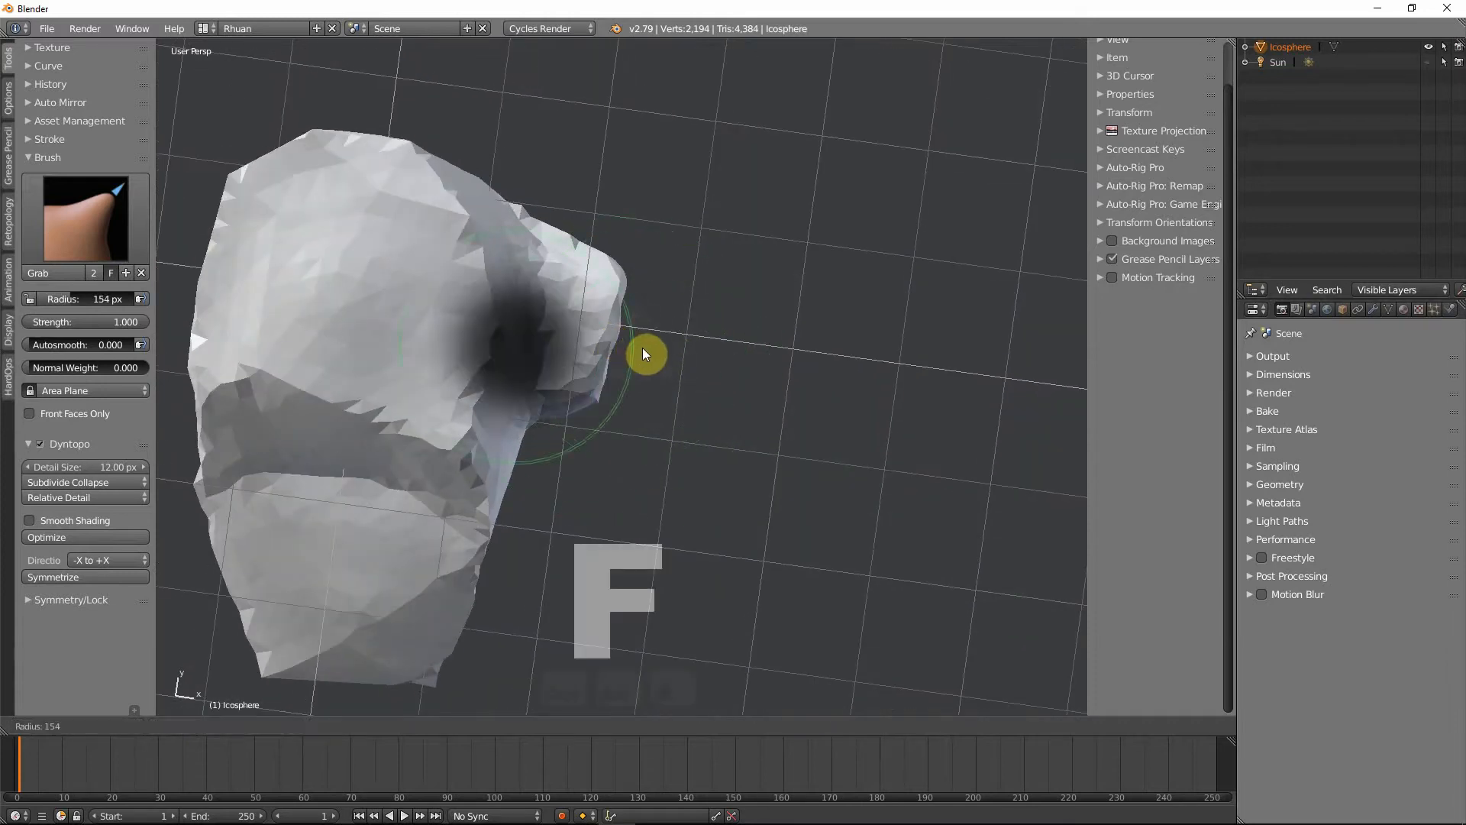
click(625, 340)
mouse_move(630, 339)
mouse_down()
mouse_move(650, 345)
mouse_move(616, 395)
mouse_move(631, 395)
mouse_up()
mouse_move(631, 396)
middle_down()
mouse_move(629, 295)
mouse_move(613, 417)
middle_up()
drag(612, 417, 647, 419)
- Set the brush radius to 68 px and flatten the smaller protrusion's tip and top face with the Flatten/Contrast brush
mouse_move(647, 419)
middle_down()
mouse_move(482, 494)
mouse_move(321, 491)
mouse_move(675, 478)
mouse_move(598, 517)
mouse_move(593, 412)
mouse_move(572, 516)
middle_up()
key(f)
click(500, 456)
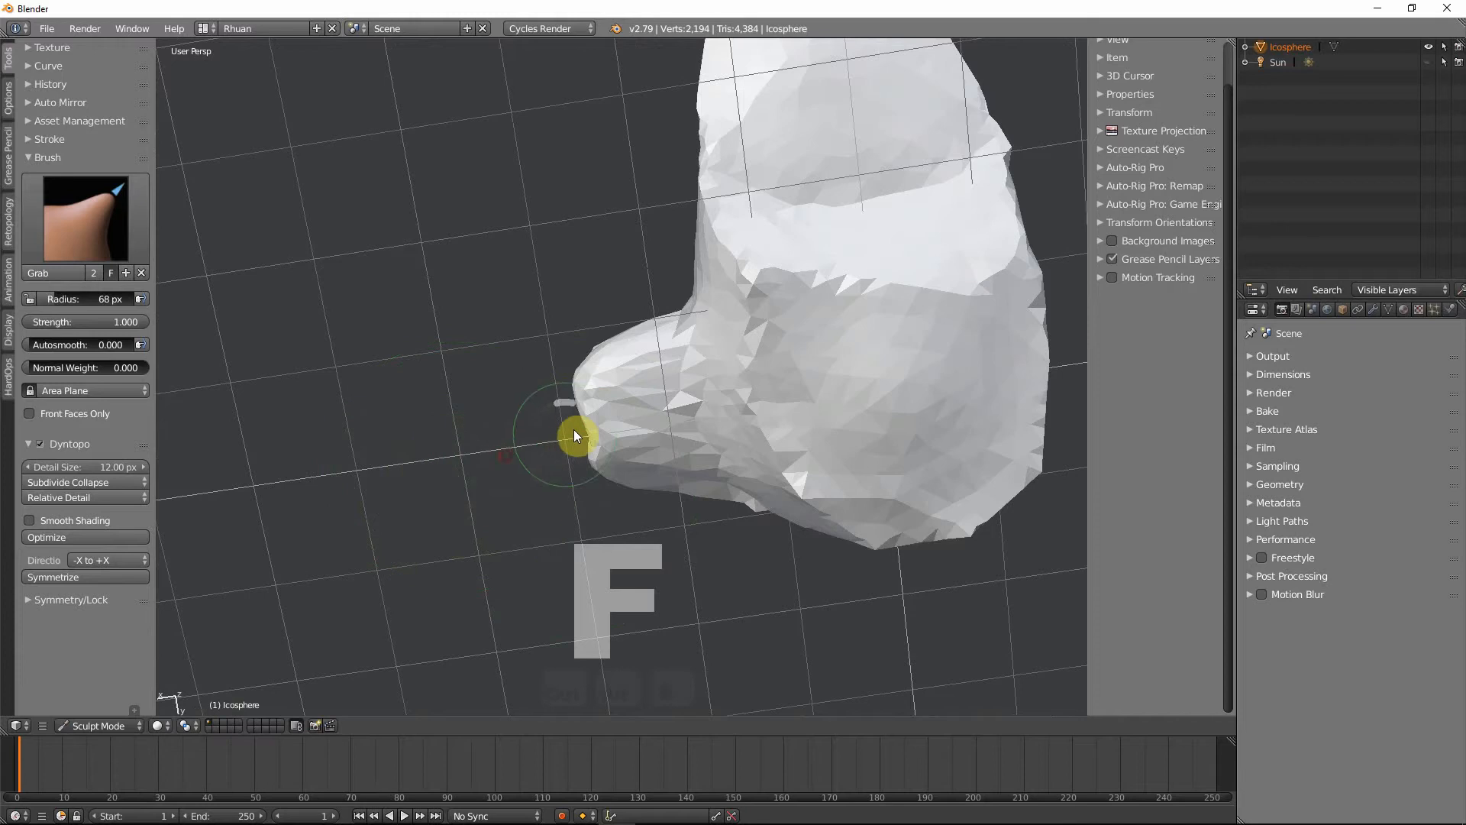
mouse_move(579, 429)
middle_down()
mouse_move(642, 462)
mouse_move(702, 419)
mouse_move(509, 358)
mouse_move(490, 266)
mouse_move(589, 393)
mouse_move(501, 399)
mouse_move(428, 367)
mouse_move(555, 373)
middle_up()
click(95, 243)
click(344, 310)
mouse_move(556, 373)
mouse_down()
mouse_move(612, 405)
mouse_move(707, 405)
mouse_move(644, 415)
mouse_move(710, 432)
mouse_move(566, 419)
mouse_up()
mouse_move(566, 420)
middle_down()
mouse_move(639, 497)
mouse_move(642, 350)
middle_up()
mouse_move(605, 342)
mouse_down()
mouse_move(654, 340)
mouse_move(736, 409)
mouse_up()
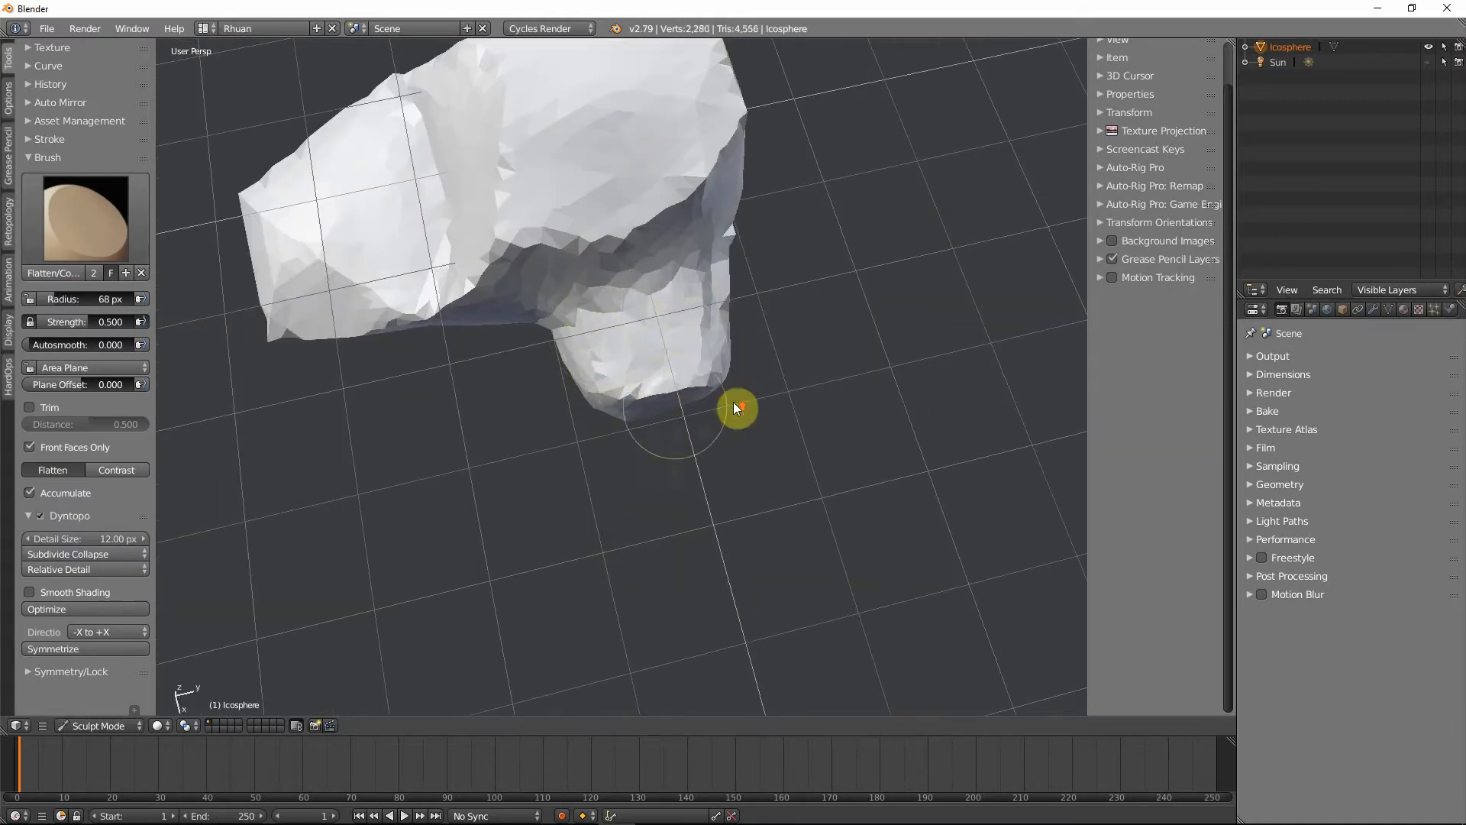
- Flatten the side and lower edge of the smaller protrusion
mouse_move(736, 410)
middle_down()
mouse_move(540, 328)
mouse_move(636, 378)
middle_up()
mouse_move(632, 378)
mouse_down()
mouse_move(773, 386)
mouse_move(741, 445)
mouse_up()
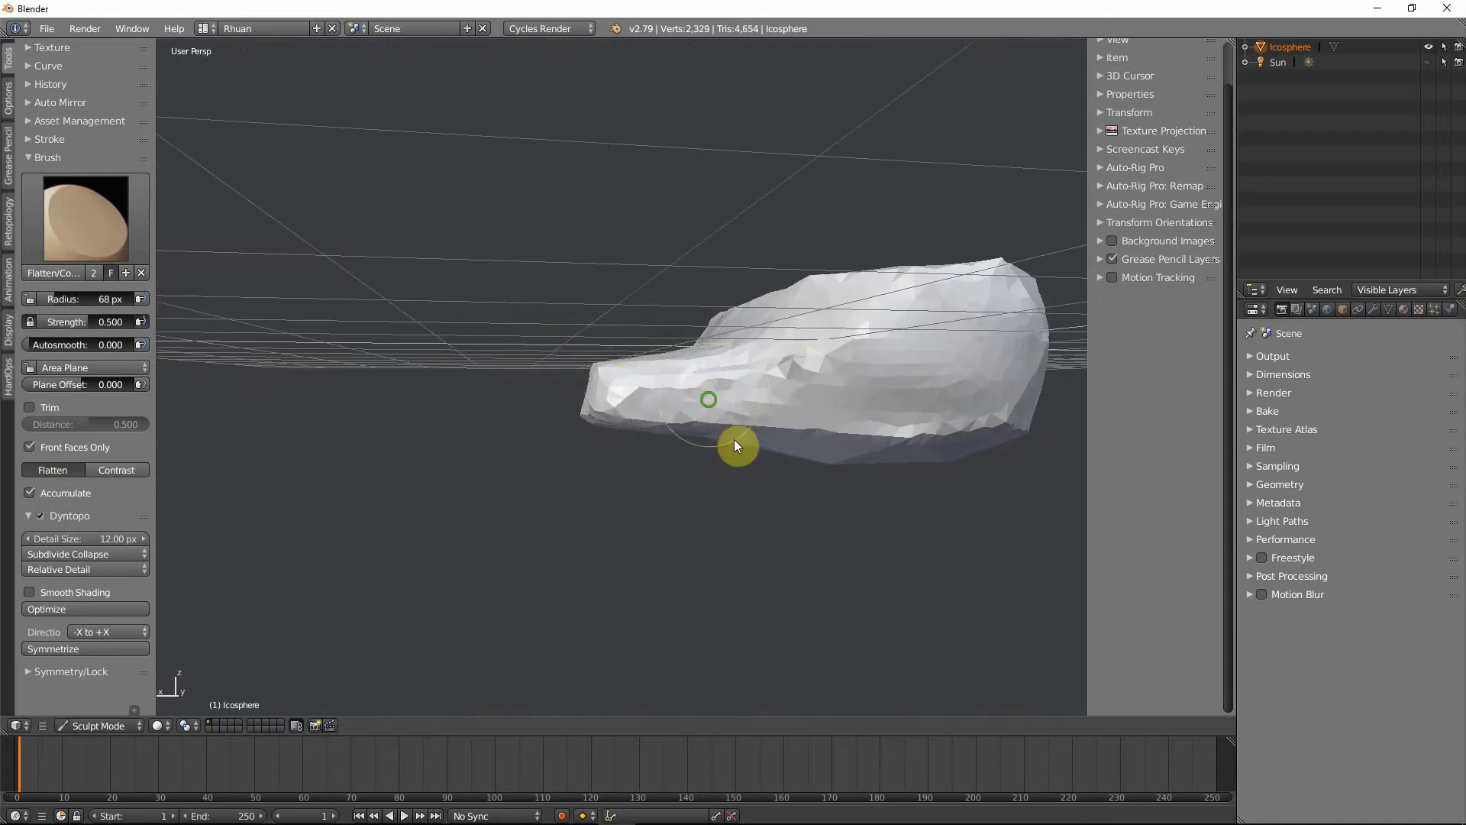
mouse_move(740, 445)
middle_down()
mouse_move(955, 455)
mouse_move(586, 422)
middle_up()
mouse_move(587, 422)
mouse_down()
mouse_move(550, 409)
mouse_move(592, 406)
mouse_move(615, 449)
mouse_up()
mouse_move(615, 449)
middle_down()
mouse_move(523, 449)
mouse_move(521, 416)
middle_up()
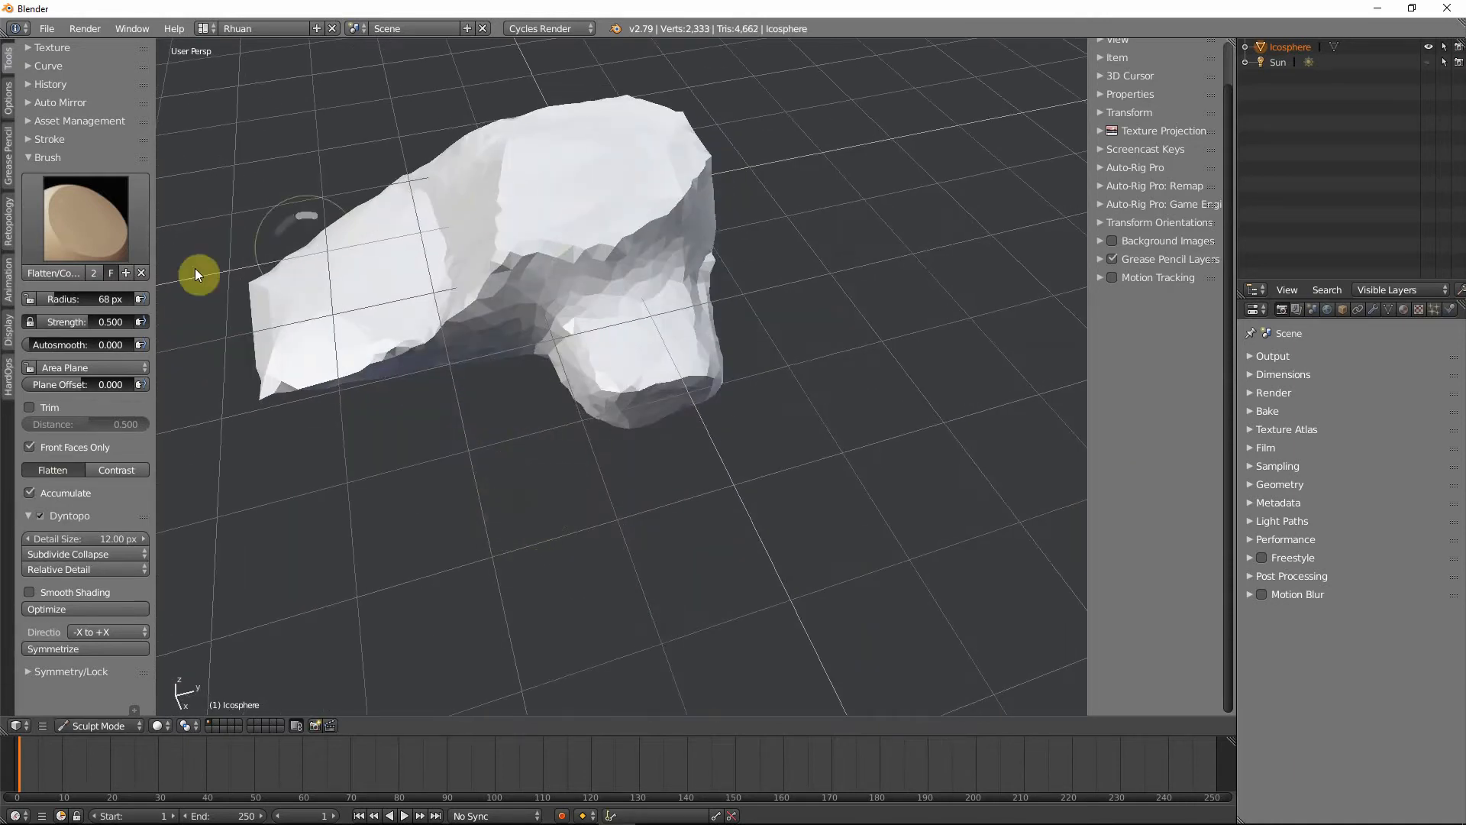
- Carve the crease between the body and the smaller protrusion using the Clay Strips brush inverted, with a 34 px radius
click(88, 245)
click(197, 293)
mouse_move(539, 314)
middle_down()
mouse_move(562, 342)
mouse_move(614, 296)
middle_up()
key(f)
click(588, 300)
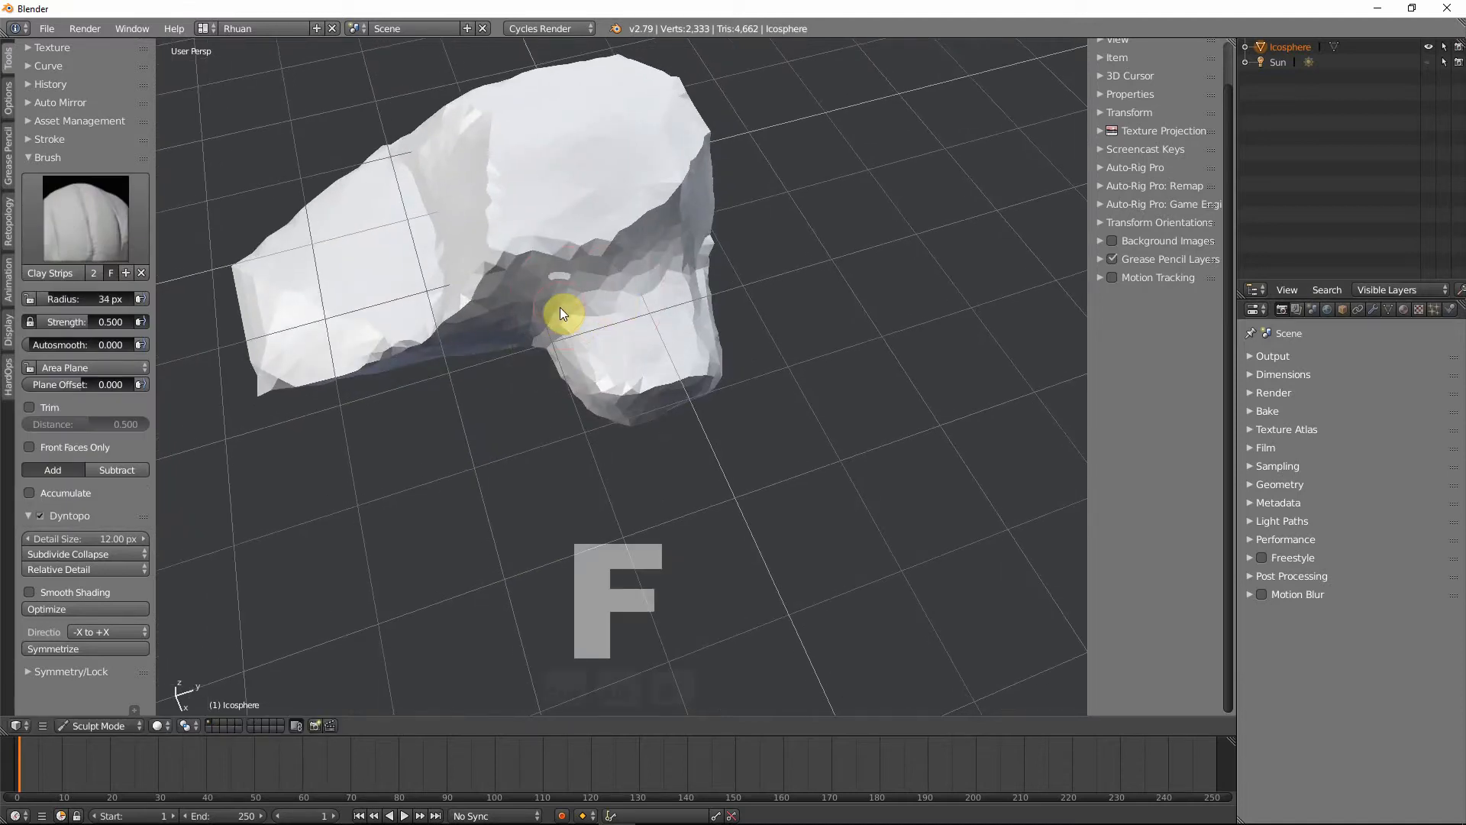
mouse_move(557, 306)
ctrl+mouse_down()
mouse_move(671, 272)
mouse_move(584, 290)
ctrl+mouse_up()
mouse_move(681, 263)
ctrl+mouse_down()
mouse_move(530, 316)
mouse_move(708, 276)
mouse_move(683, 253)
ctrl+mouse_up()
mouse_move(683, 252)
middle_down()
mouse_move(639, 262)
mouse_move(222, 150)
middle_up()
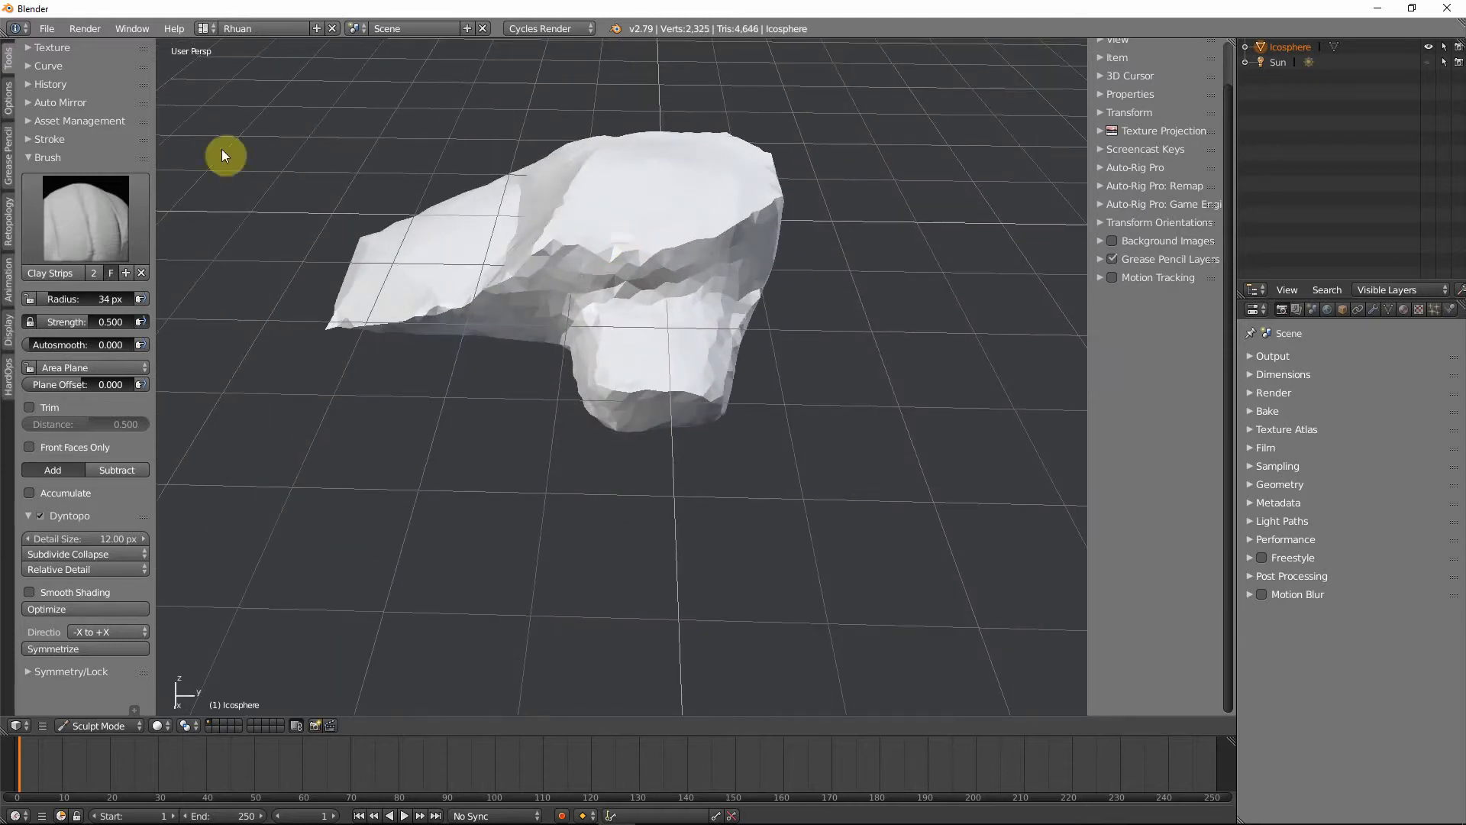
- Switch to the Flatten/Contrast brush and flatten the edges around the carved crease and the body's corner near the snout
click(81, 218)
click(362, 305)
middle_drag(372, 318, 557, 290)
mouse_move(722, 286)
mouse_down()
mouse_move(563, 308)
mouse_move(671, 295)
mouse_move(642, 281)
mouse_up()
mouse_move(641, 281)
middle_down()
mouse_move(679, 309)
mouse_move(733, 318)
mouse_move(795, 383)
mouse_move(645, 337)
middle_up()
scroll(599, 341, up, 2)
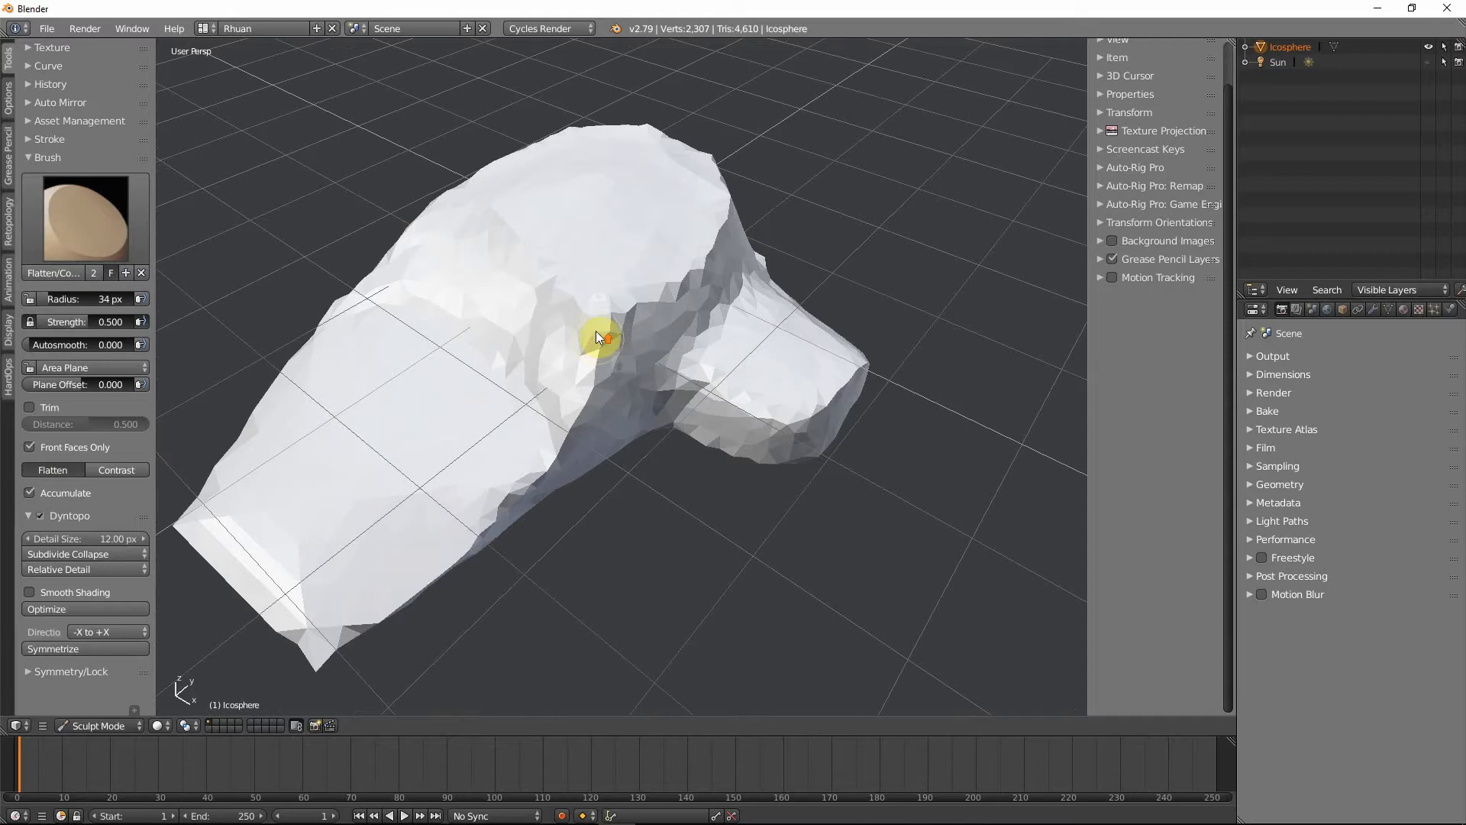
mouse_move(588, 317)
mouse_down()
mouse_move(583, 354)
mouse_move(599, 324)
mouse_up()
- Set the brush radius to 64 px and flatten the body's corner between the snout and the smaller protrusion
key(f)
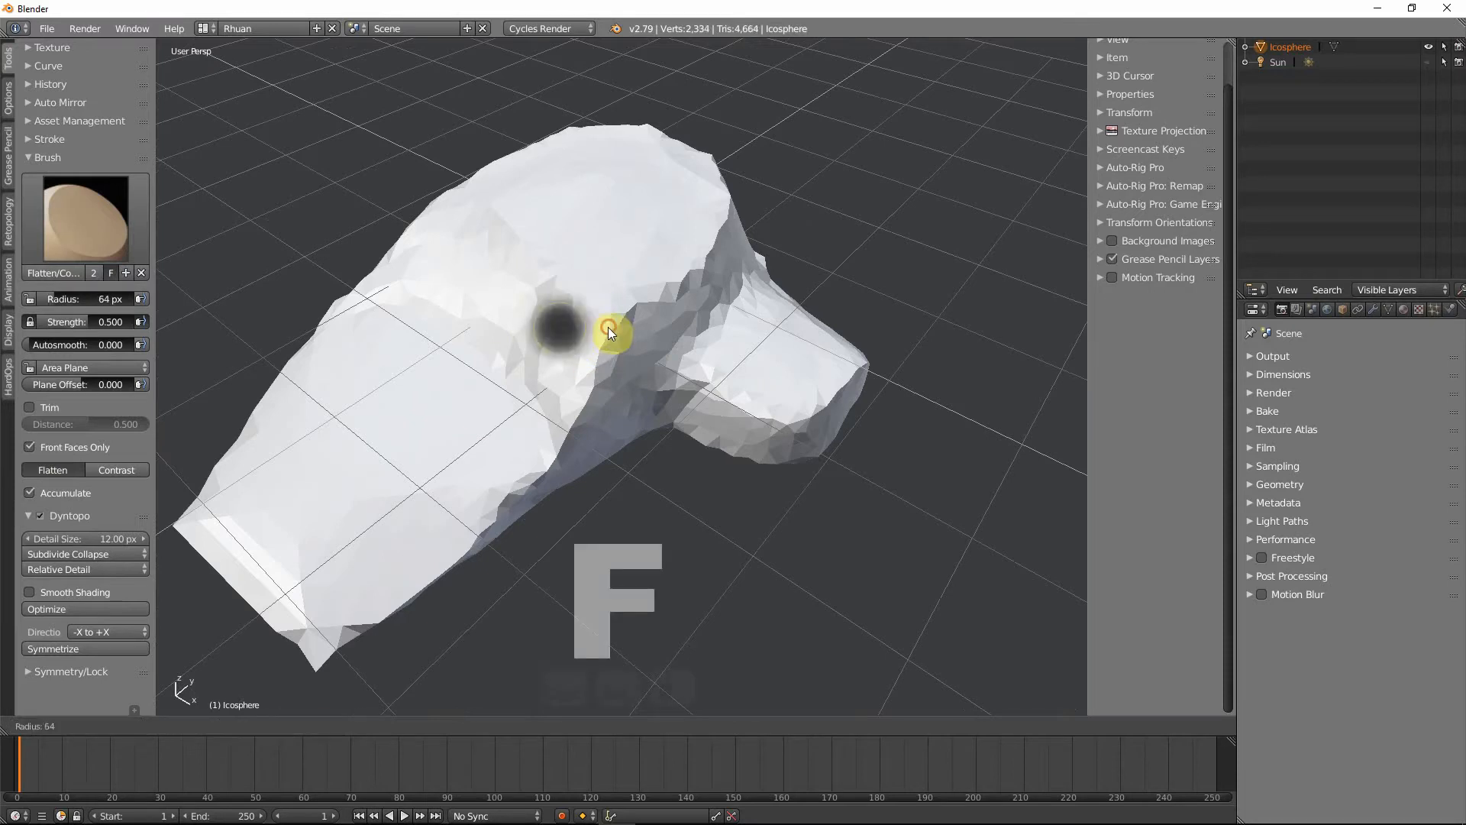
click(606, 328)
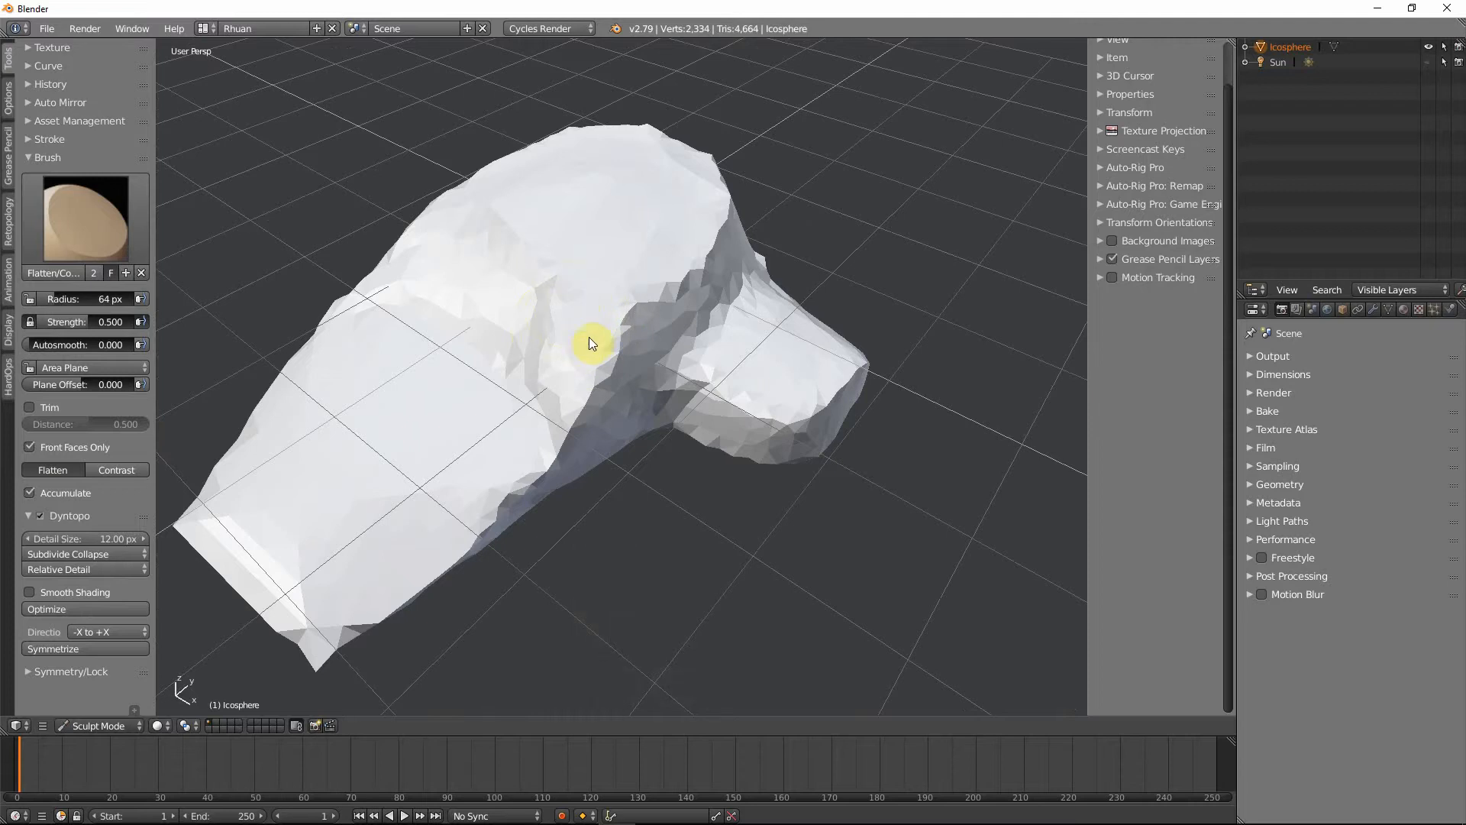
click(589, 315)
mouse_move(557, 292)
middle_down()
mouse_move(491, 255)
mouse_move(534, 324)
mouse_move(625, 316)
middle_up()
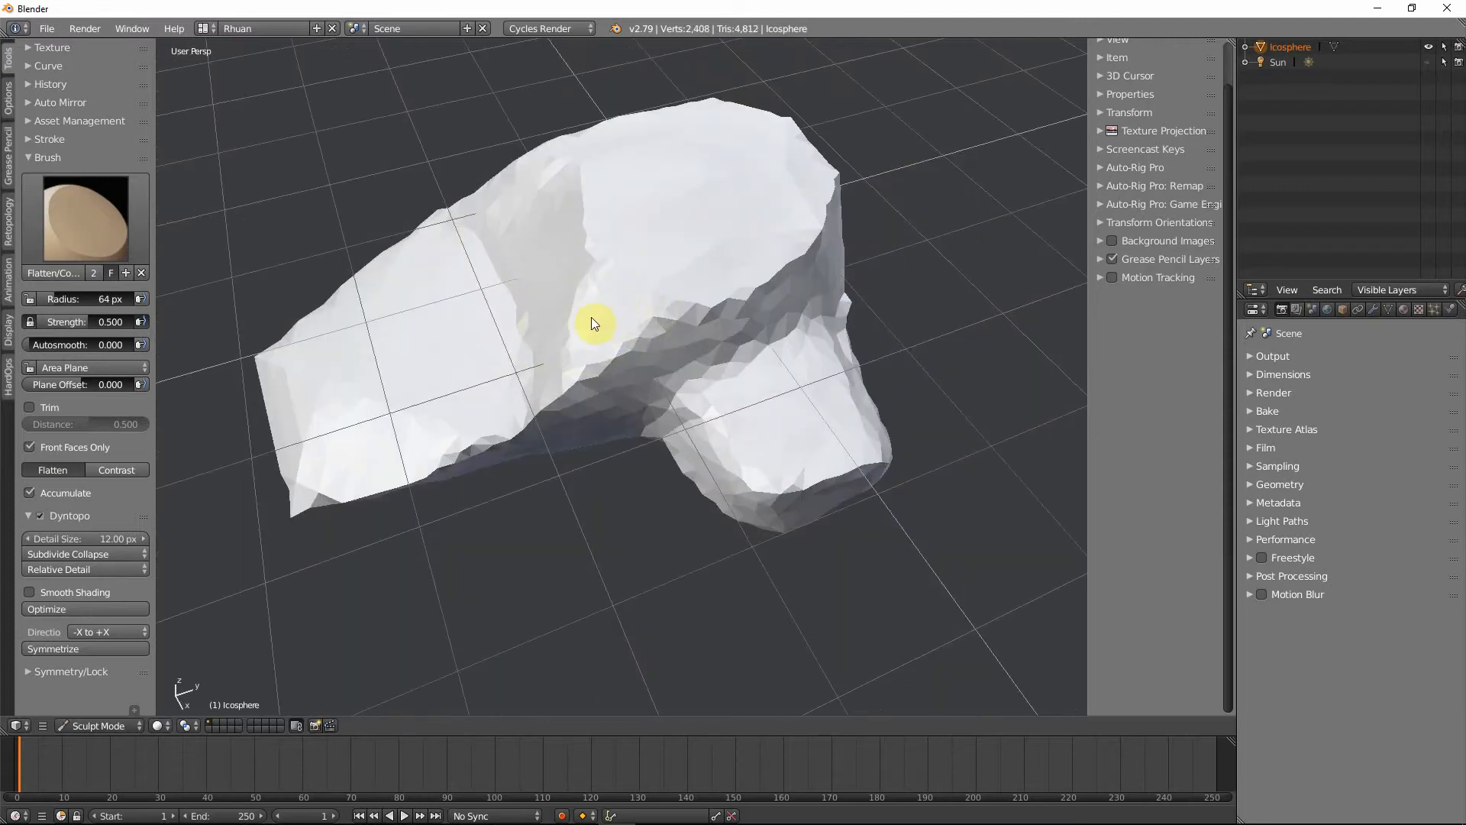
click(591, 317)
mouse_move(695, 246)
middle_down()
mouse_move(772, 191)
mouse_move(831, 217)
mouse_move(739, 256)
mouse_move(749, 301)
mouse_move(407, 331)
mouse_move(694, 393)
middle_up()
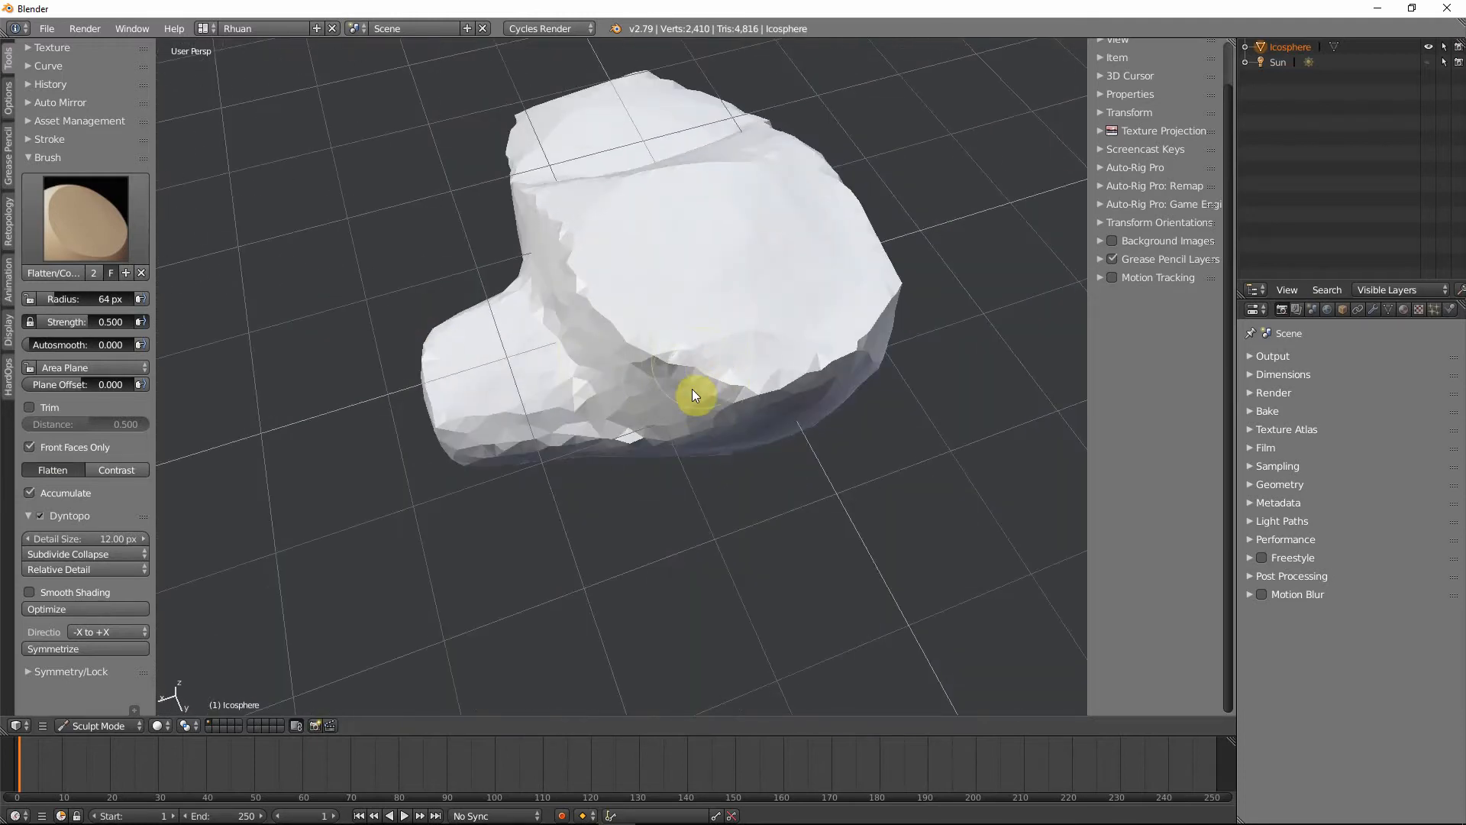
- Flatten the upper rim of the body at the rear and along the side opposite the smaller protrusion
drag(667, 350, 675, 359)
mouse_move(676, 359)
middle_down()
mouse_move(607, 332)
mouse_move(680, 386)
mouse_move(707, 442)
mouse_move(715, 472)
mouse_move(662, 474)
middle_up()
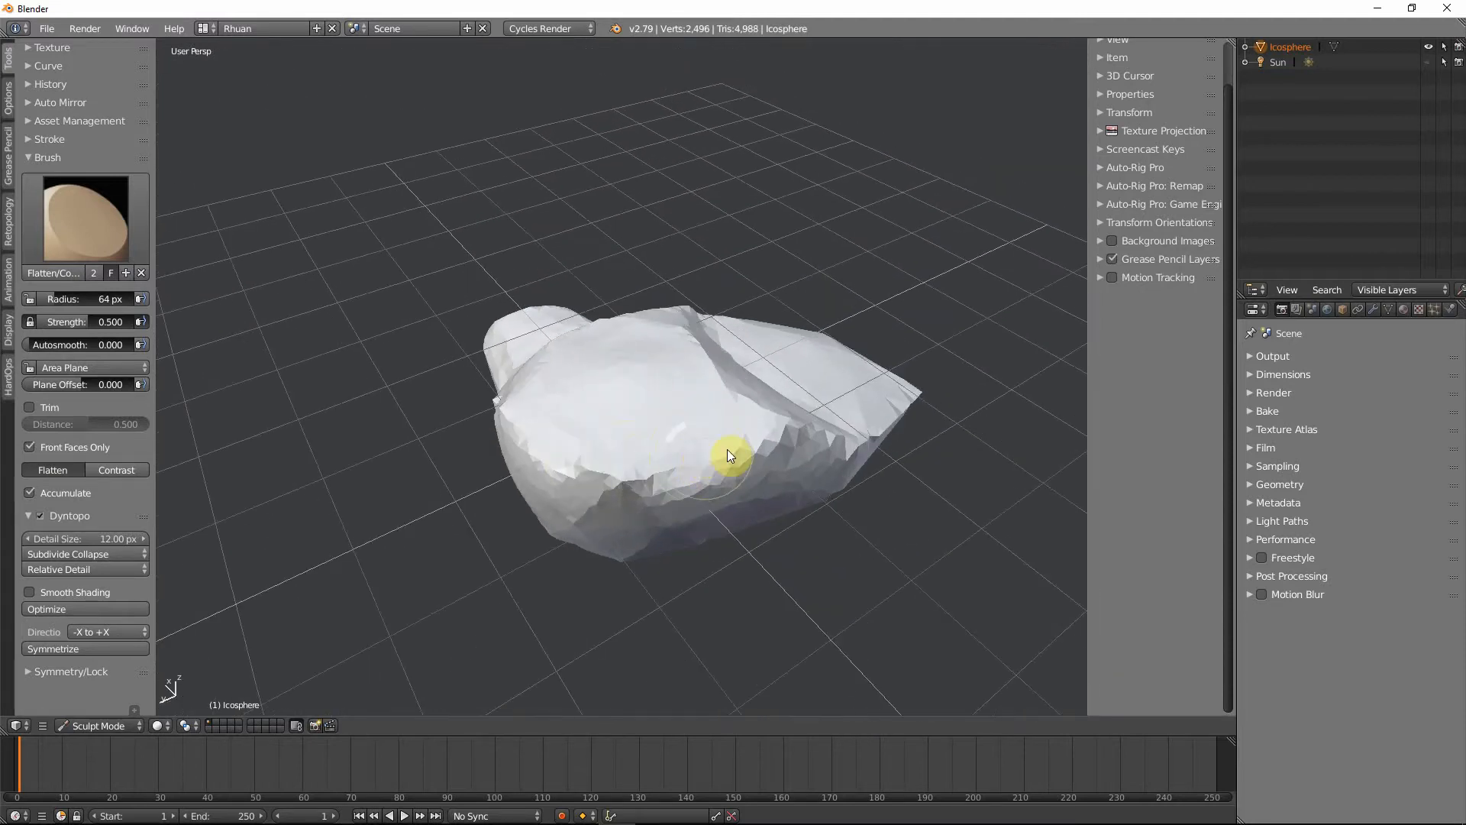
drag(727, 455, 708, 465)
mouse_move(708, 466)
middle_down()
mouse_move(626, 443)
mouse_move(575, 400)
mouse_move(546, 424)
mouse_move(641, 434)
middle_up()
drag(653, 470, 855, 543)
mouse_move(859, 513)
middle_down()
mouse_move(836, 490)
mouse_move(588, 428)
middle_up()
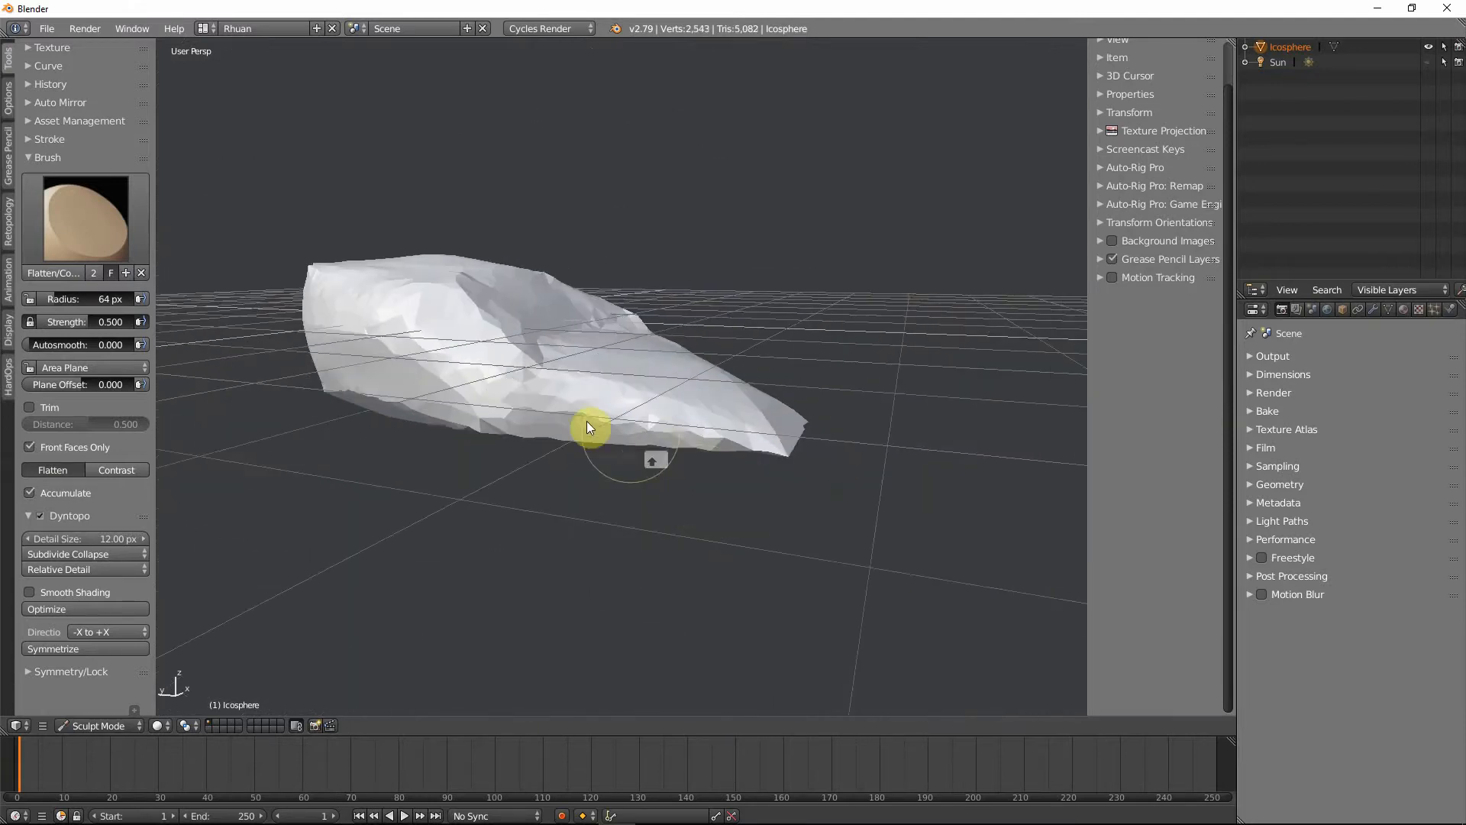
- Flatten the lower edges around the tip of the snout
click(775, 452)
mouse_move(775, 452)
middle_down()
mouse_move(621, 438)
mouse_move(654, 453)
mouse_move(789, 392)
mouse_move(759, 419)
mouse_move(553, 428)
middle_up()
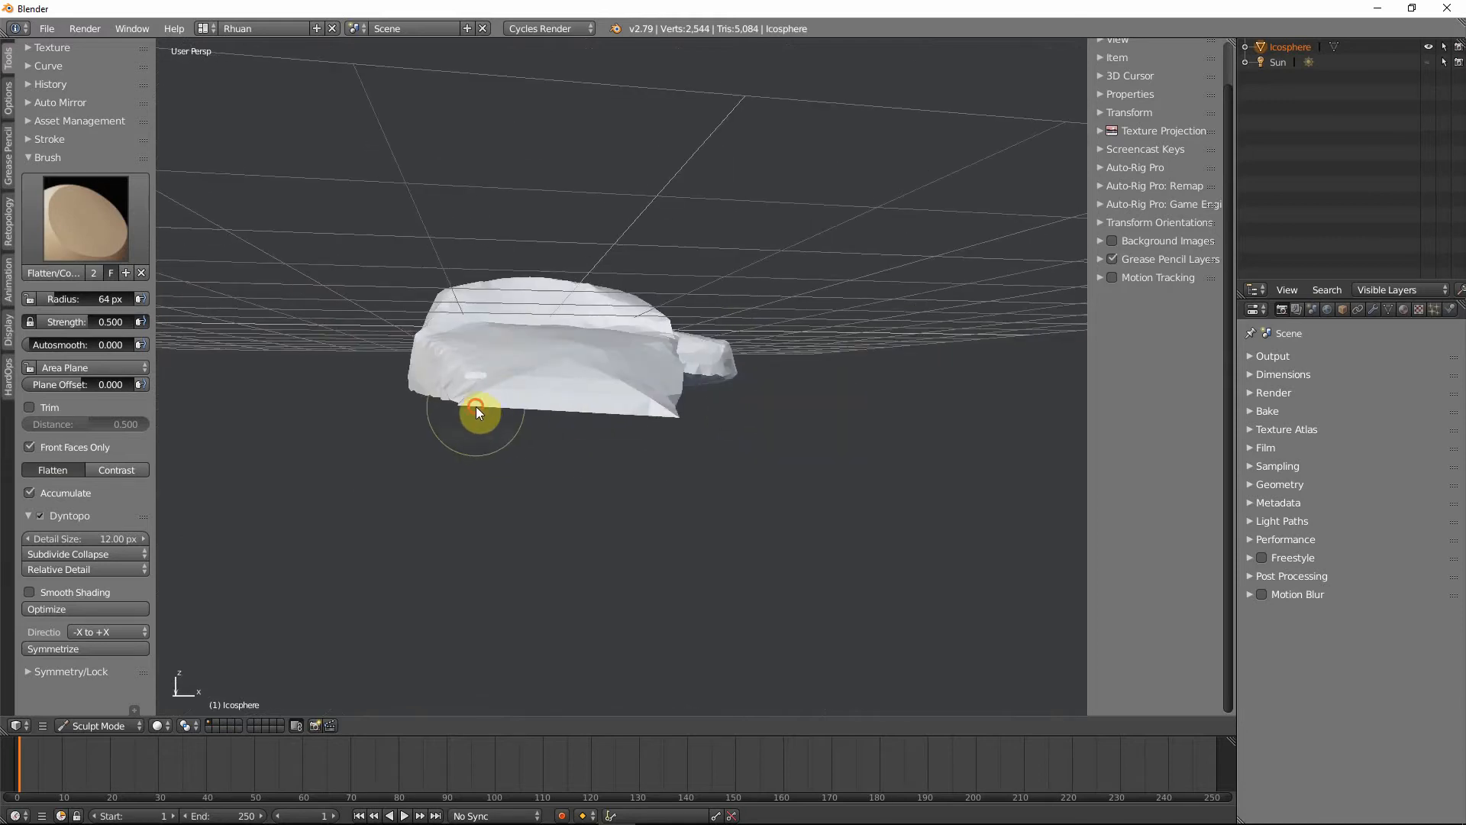
mouse_move(475, 410)
mouse_down()
mouse_move(678, 405)
mouse_move(534, 418)
mouse_up()
mouse_move(535, 419)
middle_down()
mouse_move(694, 412)
mouse_move(654, 454)
mouse_move(759, 450)
mouse_move(746, 540)
mouse_move(451, 425)
middle_up()
key(shift)
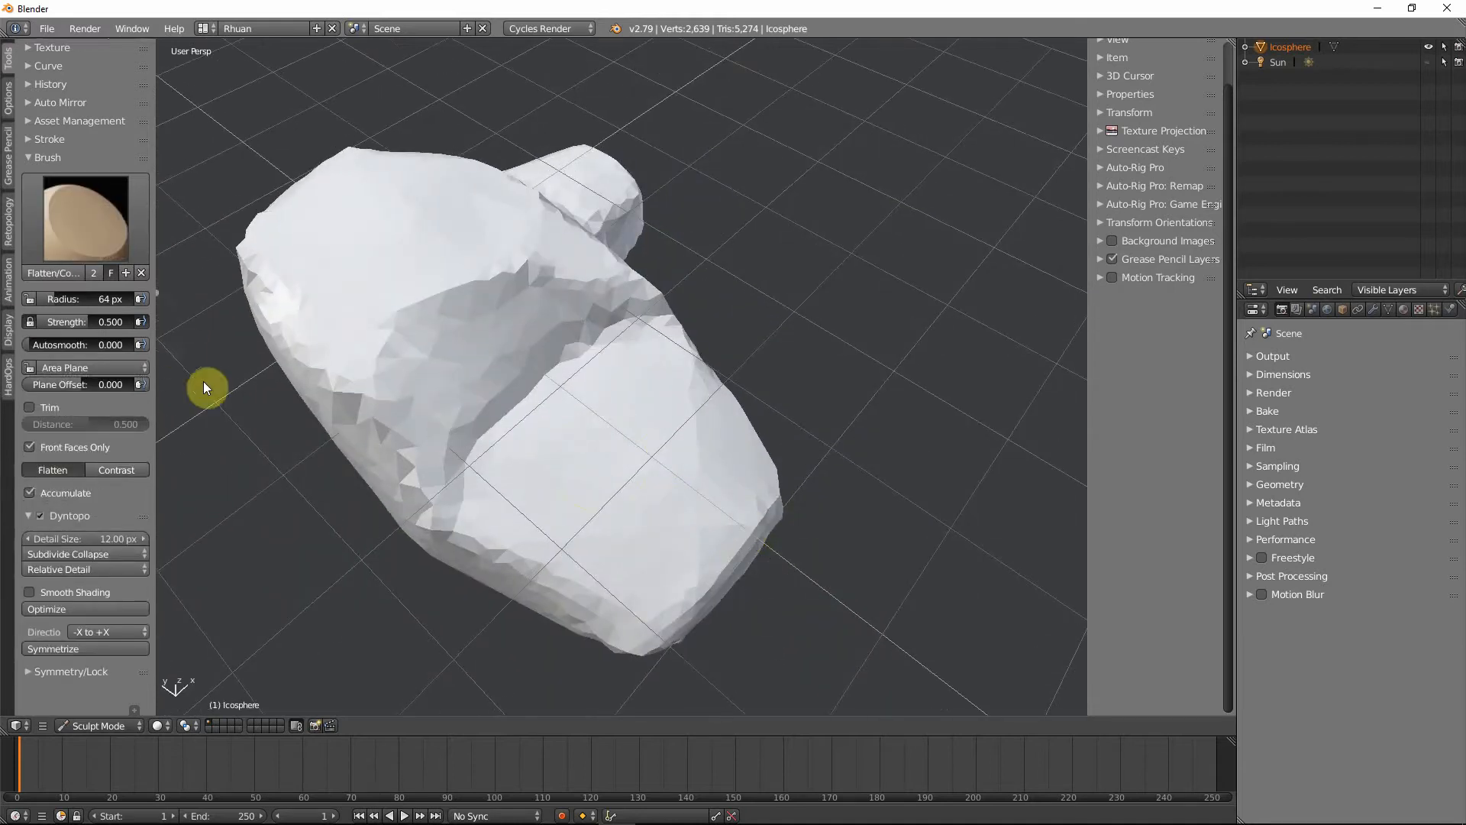
- Switch to the Clay Strips brush and build up strokes across the top of the snout and around its tip
click(113, 226)
click(191, 312)
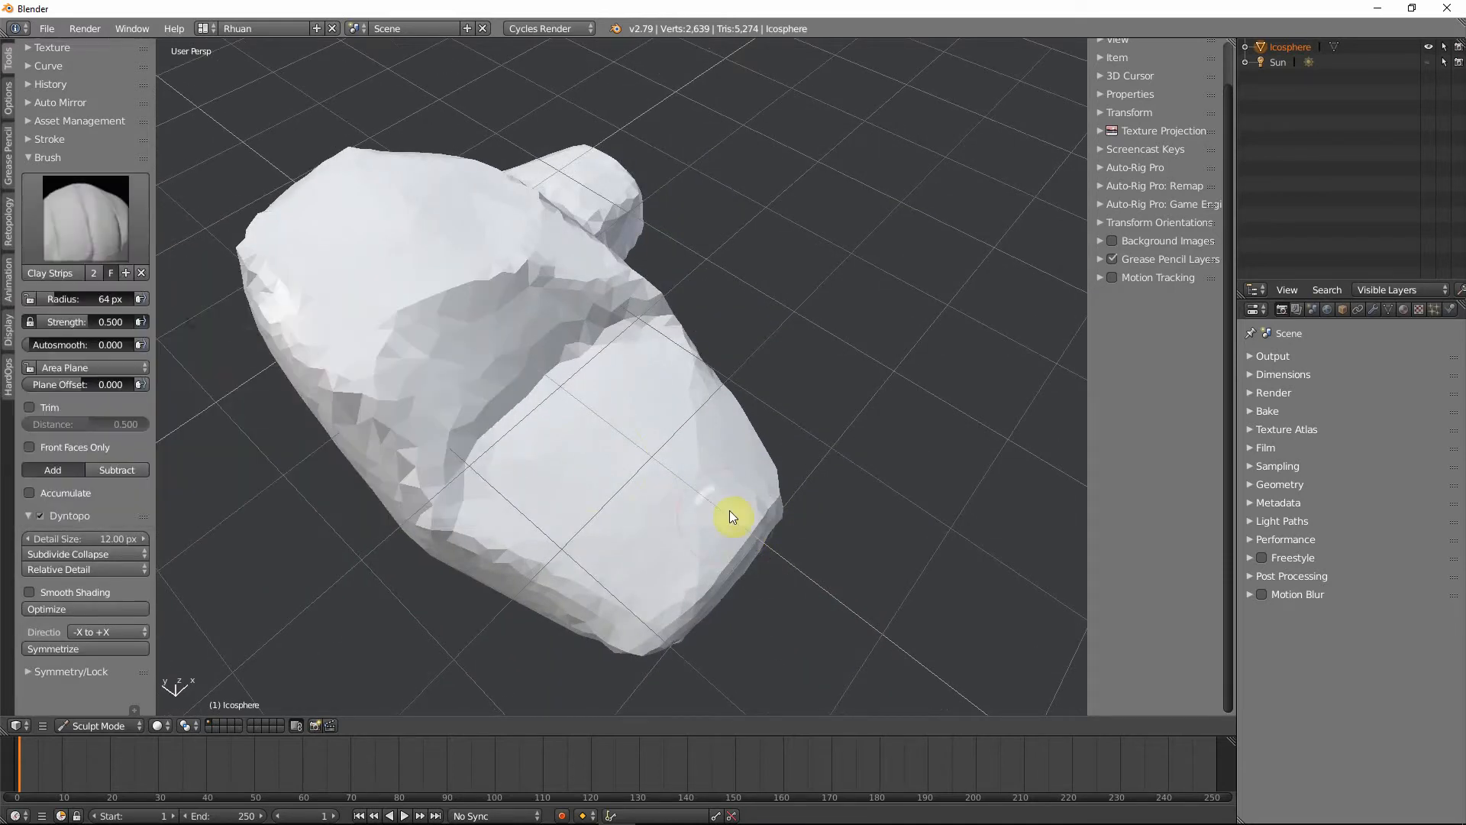
mouse_move(730, 516)
middle_down()
mouse_move(606, 481)
mouse_move(629, 524)
middle_up()
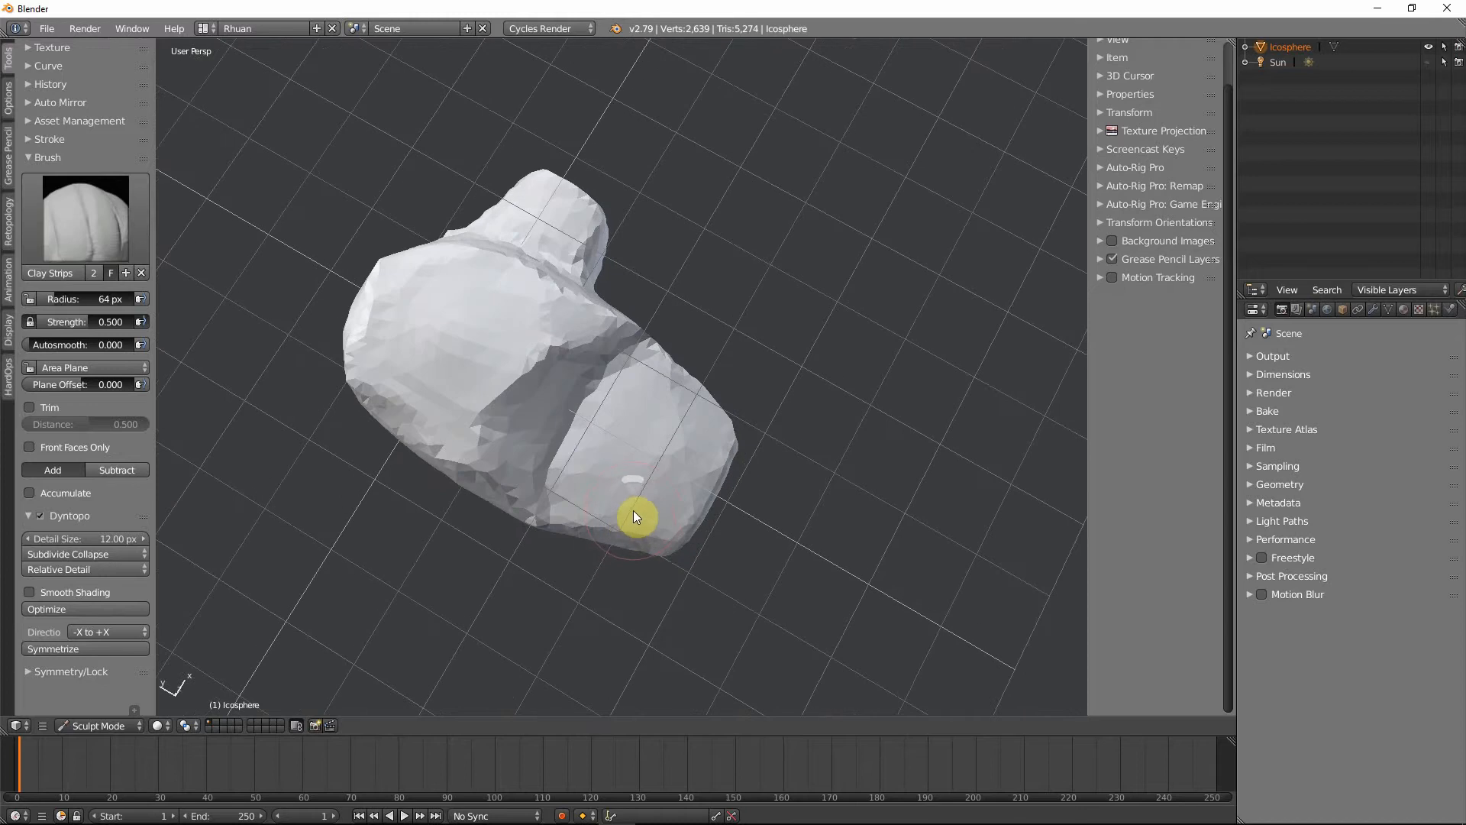
key(KP_7)
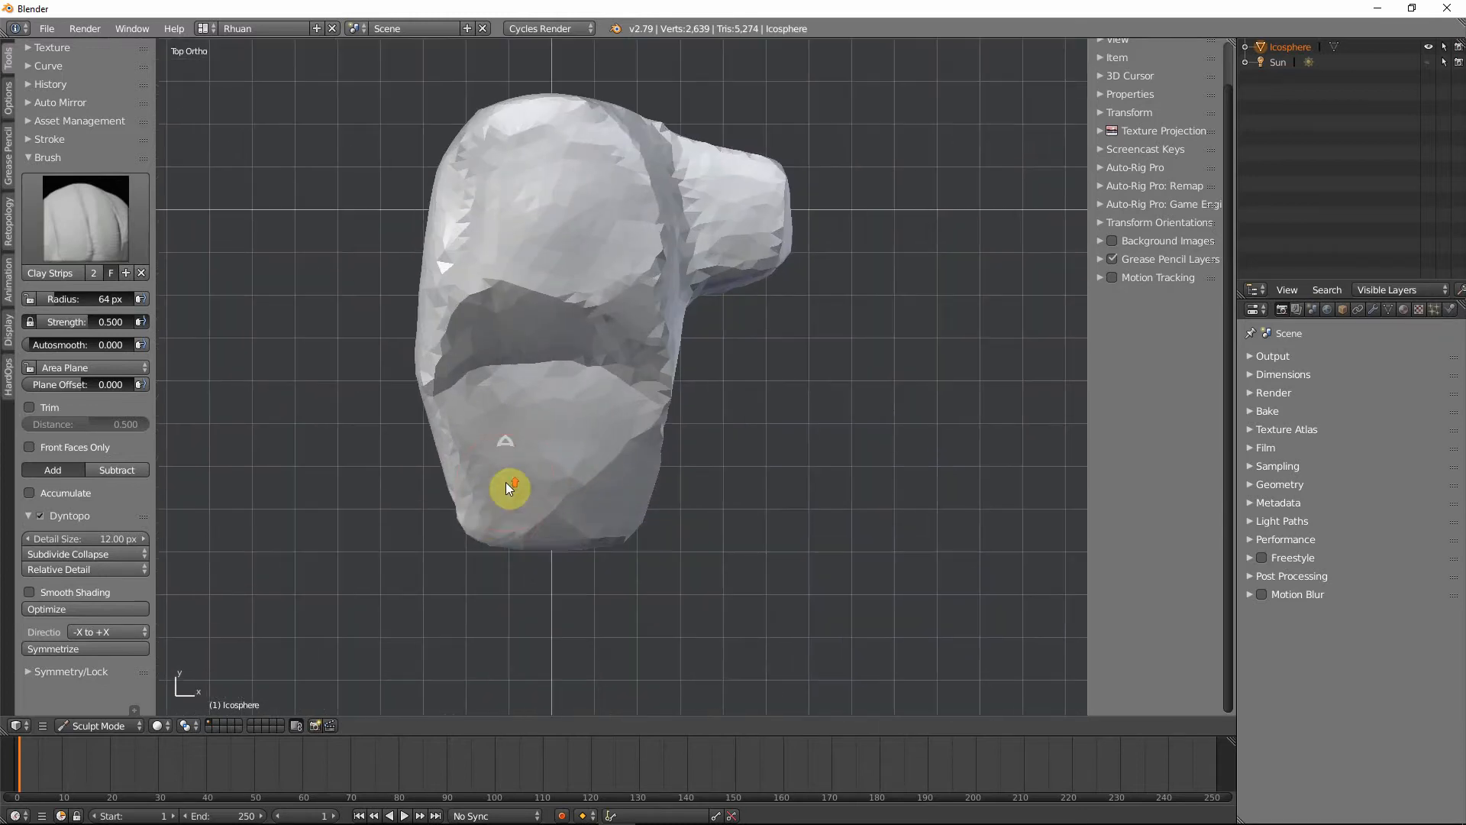
mouse_move(506, 483)
mouse_down()
mouse_move(501, 511)
mouse_move(557, 527)
mouse_move(467, 514)
mouse_move(620, 515)
mouse_move(499, 494)
mouse_move(474, 478)
mouse_move(601, 470)
mouse_move(479, 436)
mouse_move(445, 474)
mouse_move(481, 554)
mouse_up()
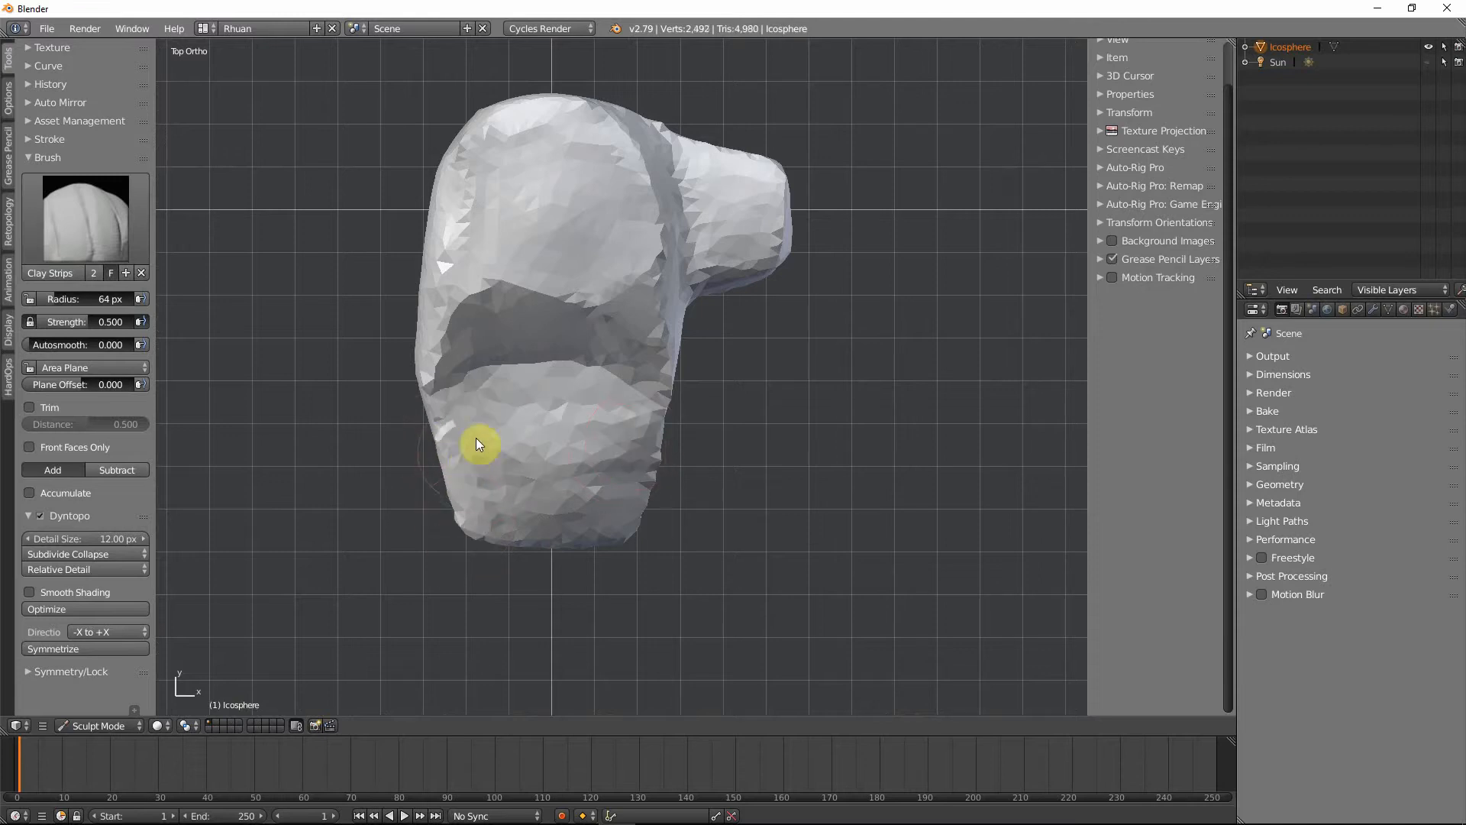
mouse_move(478, 443)
mouse_down()
mouse_move(497, 547)
mouse_move(641, 550)
mouse_move(674, 422)
mouse_move(478, 442)
mouse_move(497, 542)
mouse_move(516, 468)
mouse_move(526, 496)
mouse_up()
middle_drag(651, 497, 722, 495)
mouse_move(723, 495)
mouse_down()
mouse_move(697, 474)
mouse_move(690, 514)
mouse_move(753, 478)
mouse_move(601, 585)
mouse_move(597, 553)
mouse_move(634, 510)
mouse_up()
mouse_move(634, 511)
middle_down()
mouse_move(637, 601)
mouse_move(649, 560)
middle_up()
mouse_move(649, 563)
mouse_down()
mouse_move(678, 491)
mouse_move(583, 517)
mouse_move(672, 481)
mouse_move(674, 426)
mouse_move(565, 579)
mouse_up()
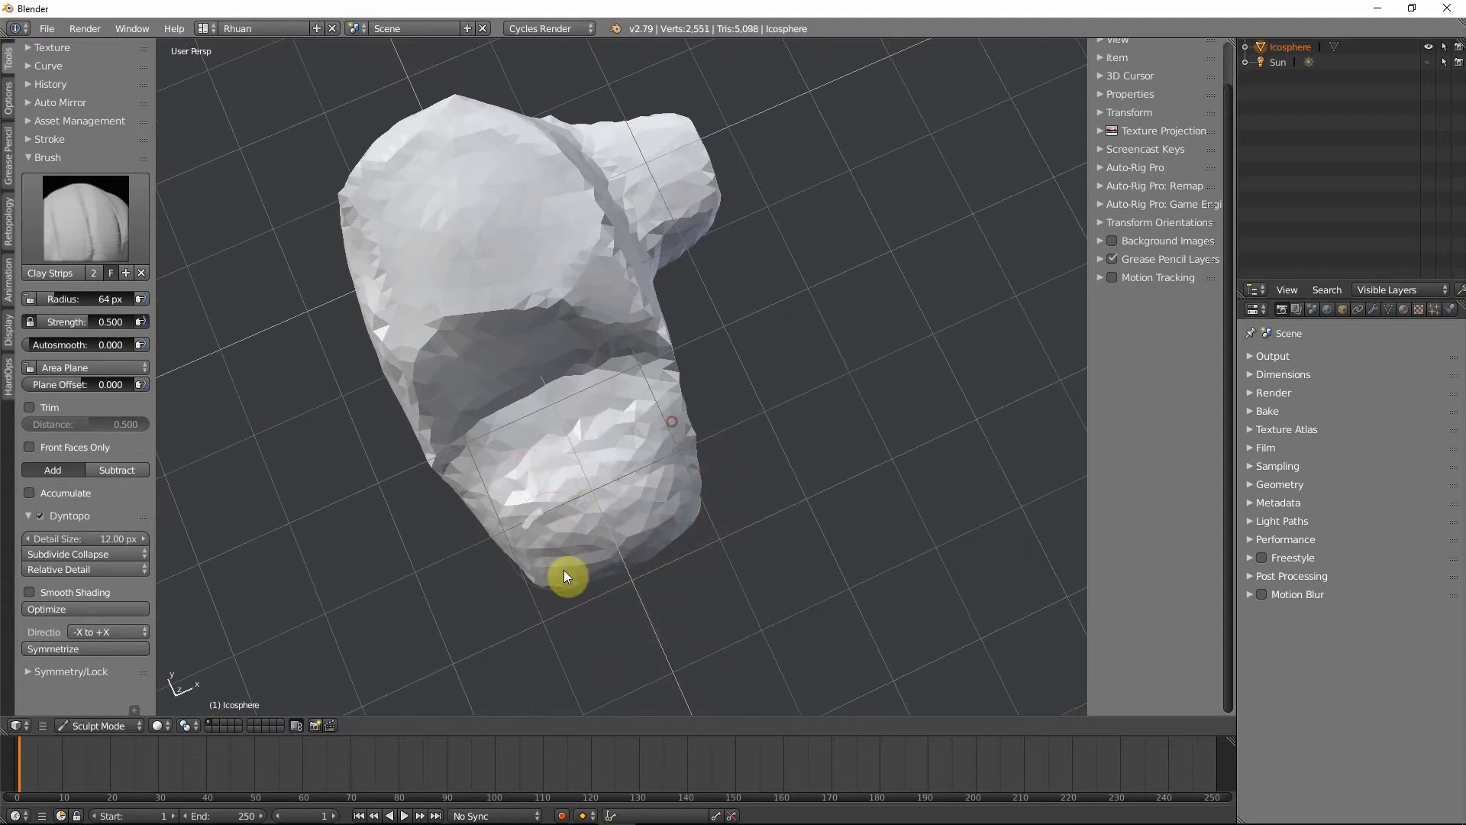
- Add clay to the front end of the snout from below and smooth its lower front edge
mouse_move(566, 579)
middle_down()
mouse_move(566, 406)
mouse_move(709, 267)
middle_up()
mouse_move(710, 273)
mouse_down()
mouse_move(763, 337)
mouse_move(779, 294)
mouse_move(756, 236)
mouse_move(768, 241)
mouse_move(766, 260)
mouse_move(736, 245)
mouse_up()
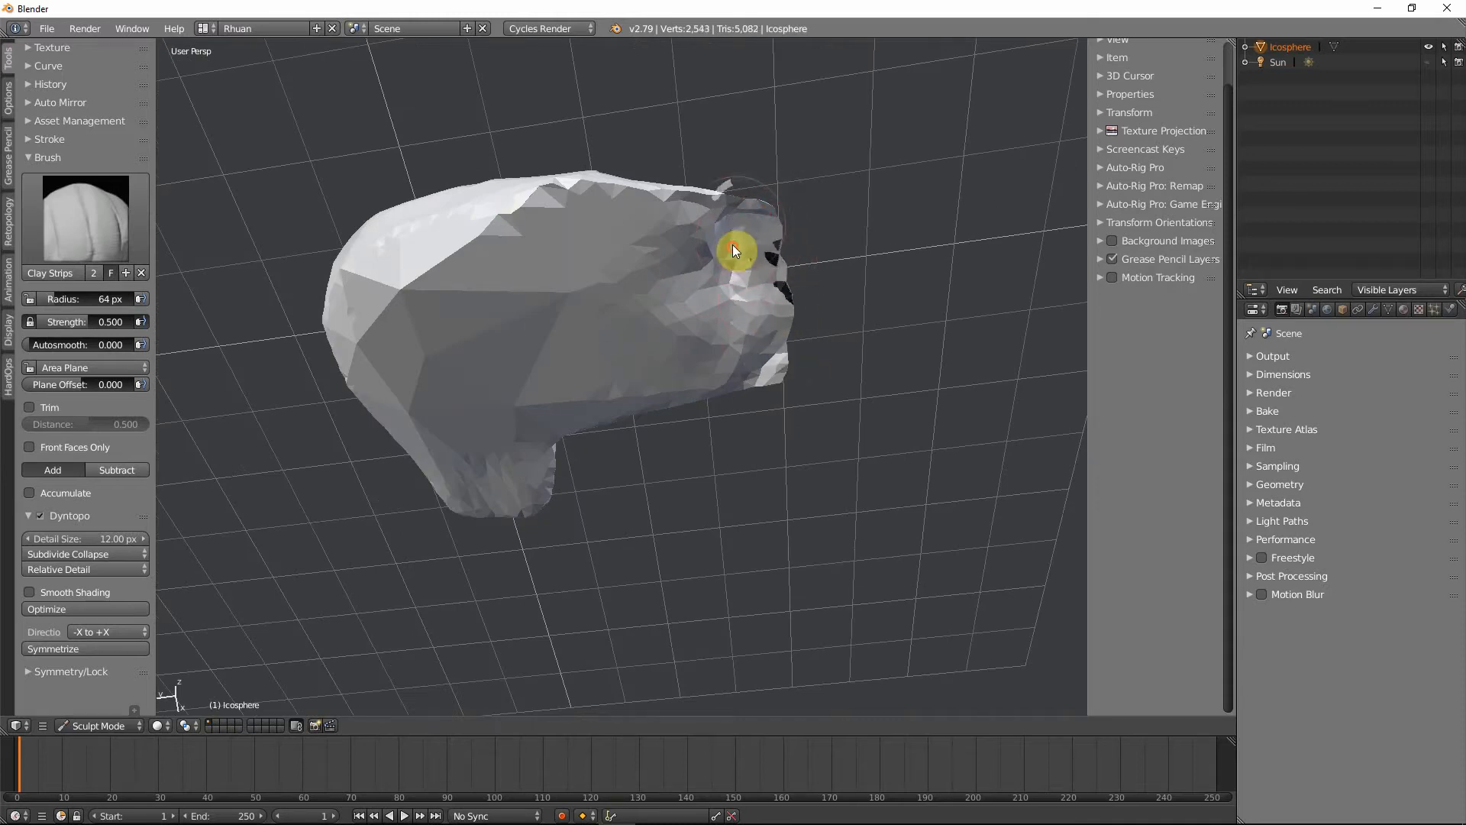
mouse_move(736, 245)
middle_down()
mouse_move(731, 309)
mouse_move(756, 249)
mouse_move(738, 357)
mouse_move(677, 383)
mouse_move(571, 488)
mouse_move(594, 475)
middle_up()
key(shift)
mouse_move(595, 475)
shift+mouse_down()
mouse_move(617, 464)
mouse_move(447, 455)
shift+mouse_up()
key(shift)
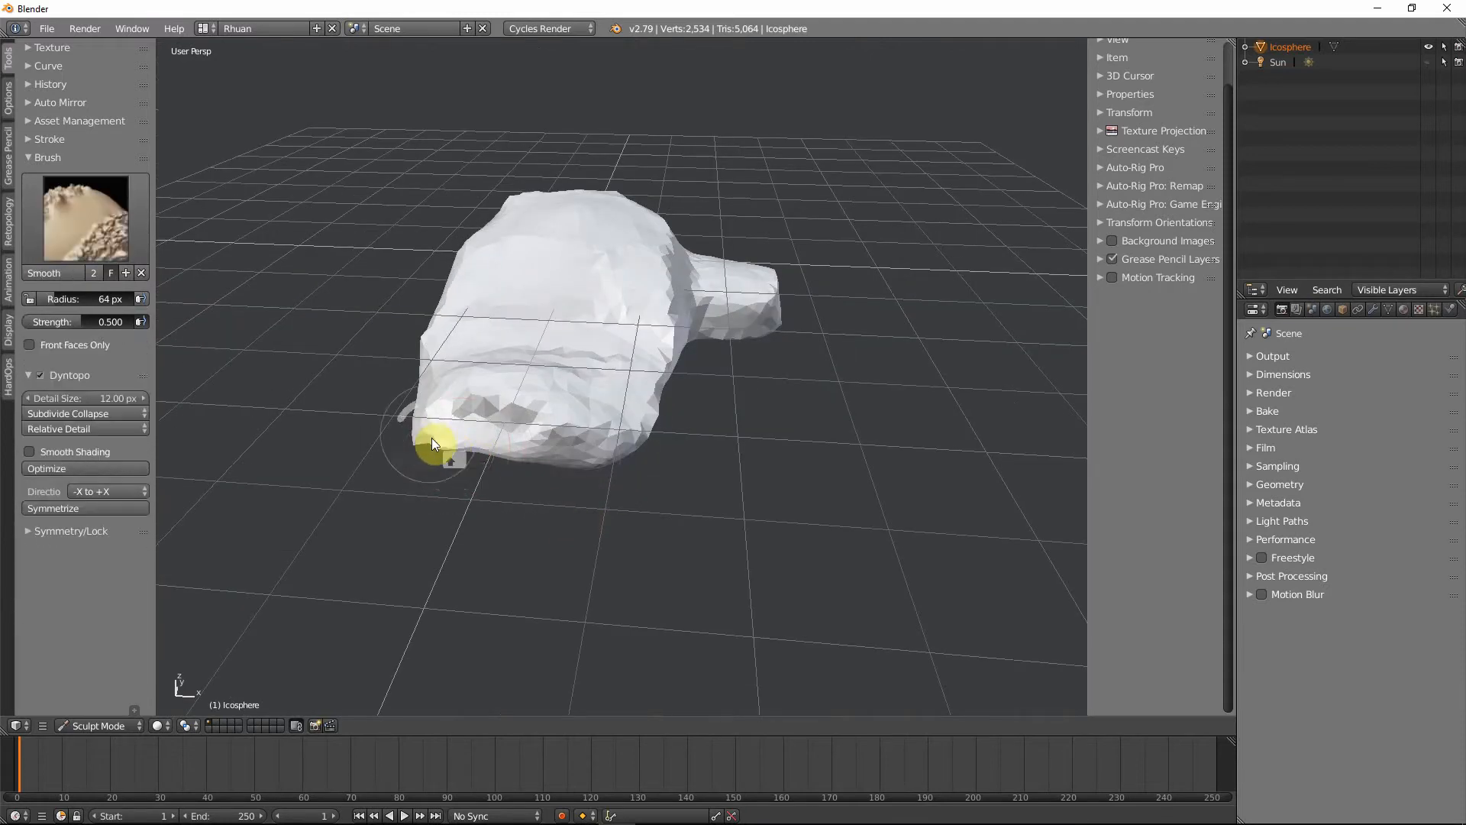
- Switch to the Flatten/Contrast brush and flatten the front face of the snout across its full width
middle_drag(432, 438, 635, 516)
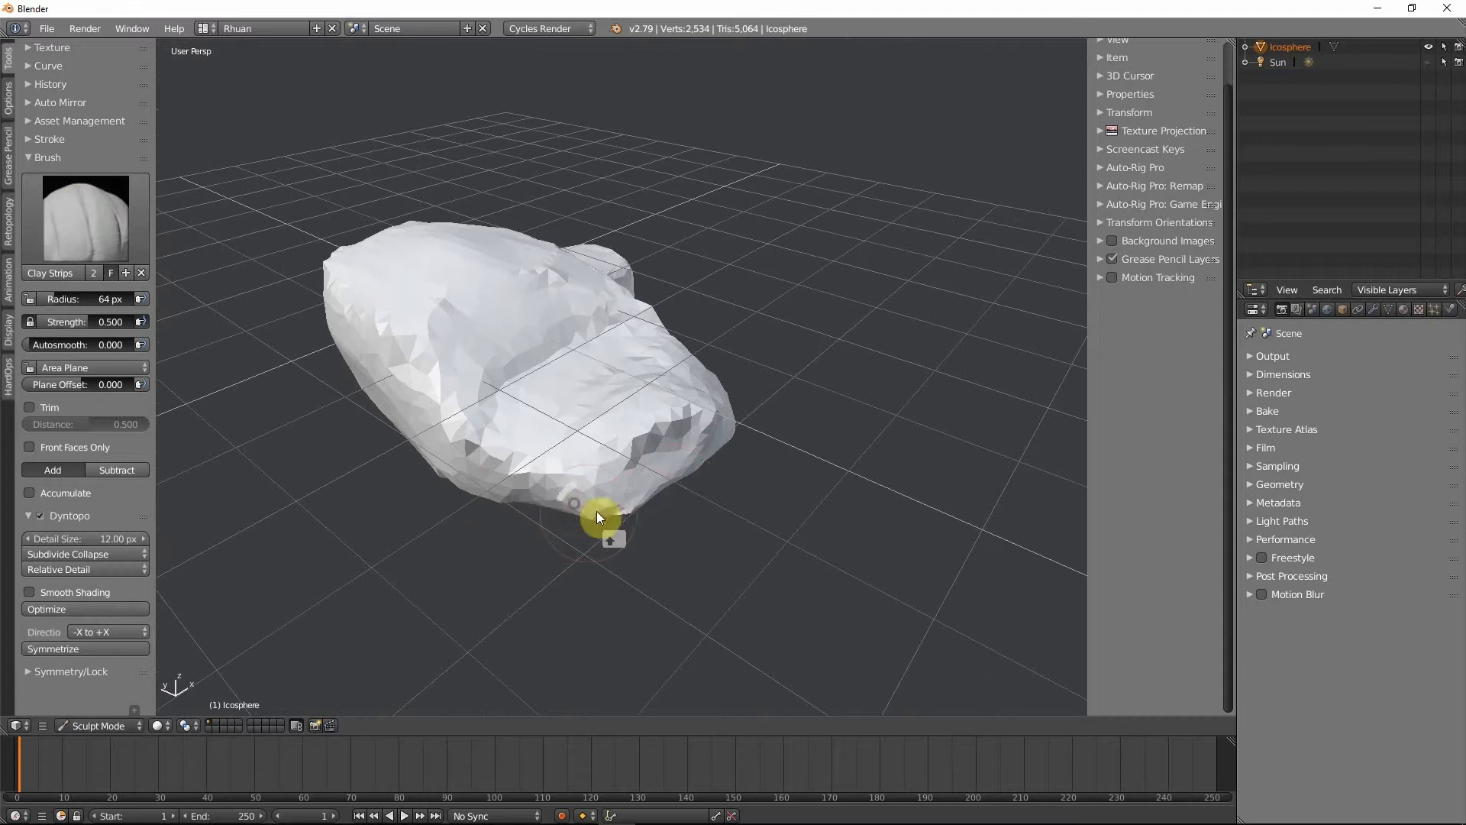
middle_drag(742, 479, 301, 378)
click(123, 229)
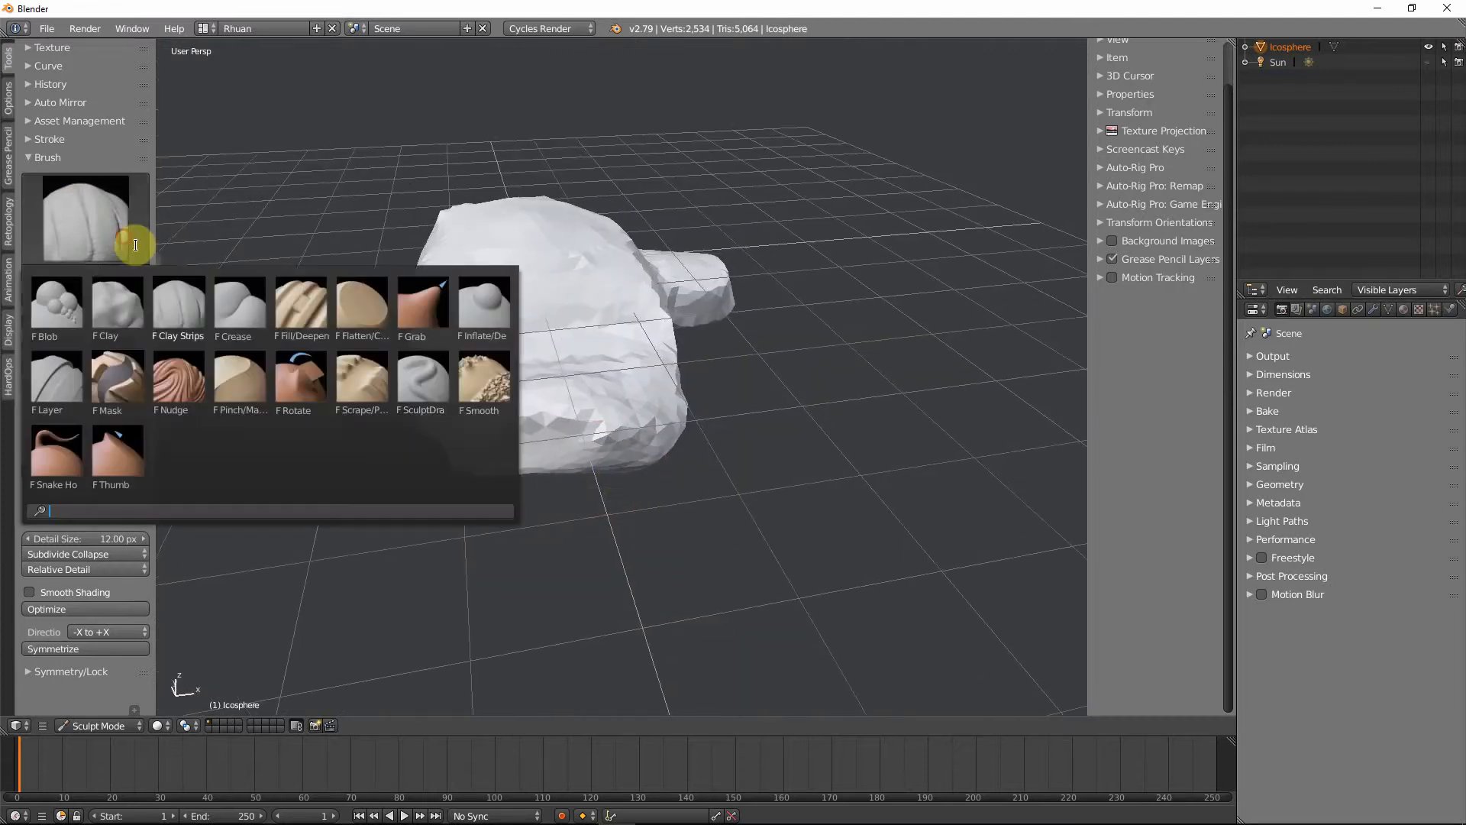
click(359, 313)
mouse_move(401, 415)
middle_down()
mouse_move(446, 359)
mouse_move(446, 438)
middle_up()
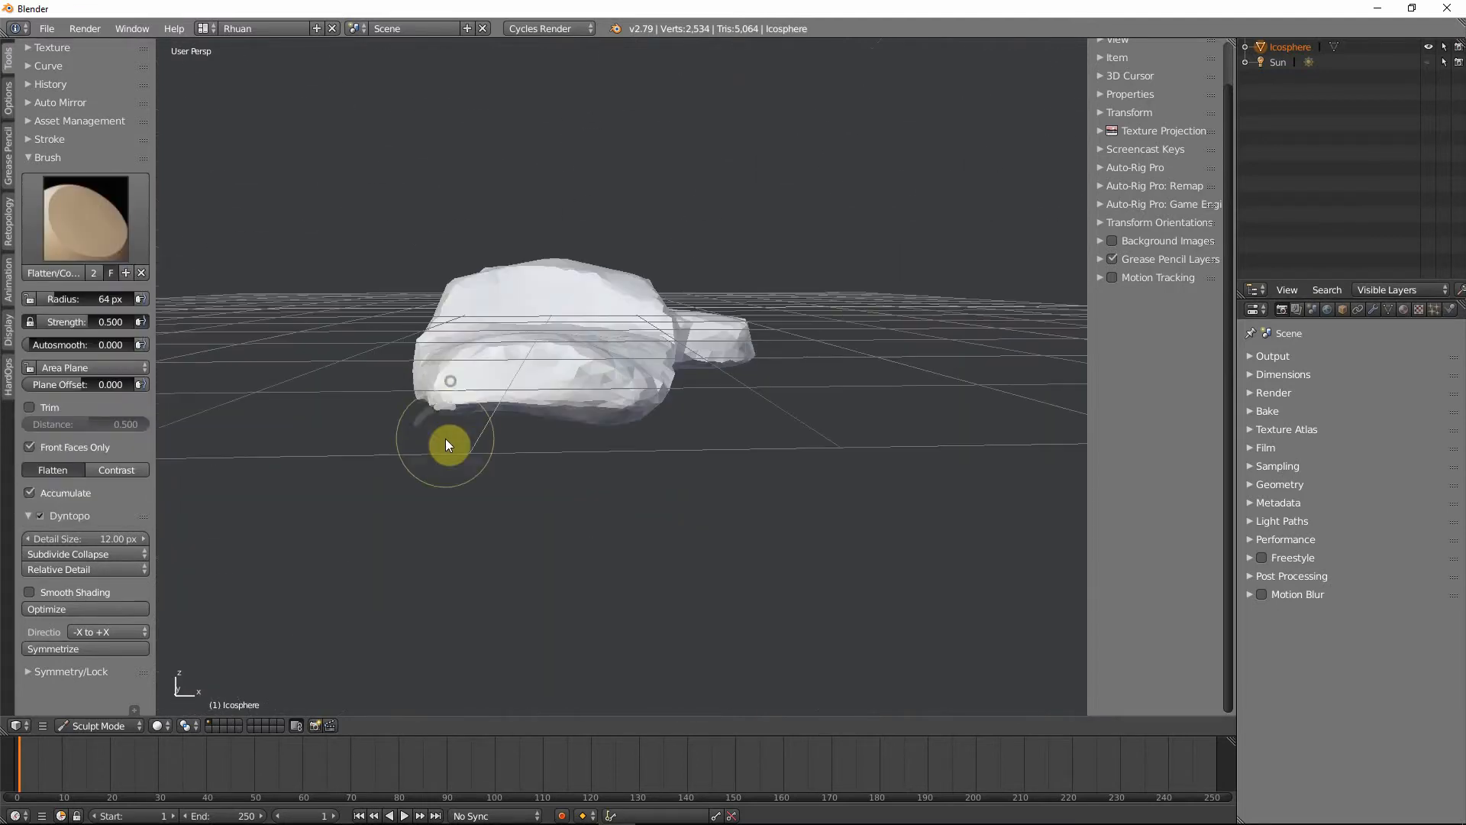
mouse_move(444, 406)
mouse_down()
mouse_move(592, 410)
mouse_move(455, 397)
mouse_move(611, 391)
mouse_move(449, 376)
mouse_move(609, 397)
mouse_move(467, 397)
mouse_move(643, 379)
mouse_move(652, 398)
mouse_up()
mouse_move(652, 398)
middle_down()
mouse_move(682, 482)
mouse_move(778, 560)
middle_up()
- With the Grab brush at a 201 px radius, pull the snout's front end and both corners outward in top view
key(KP_7)
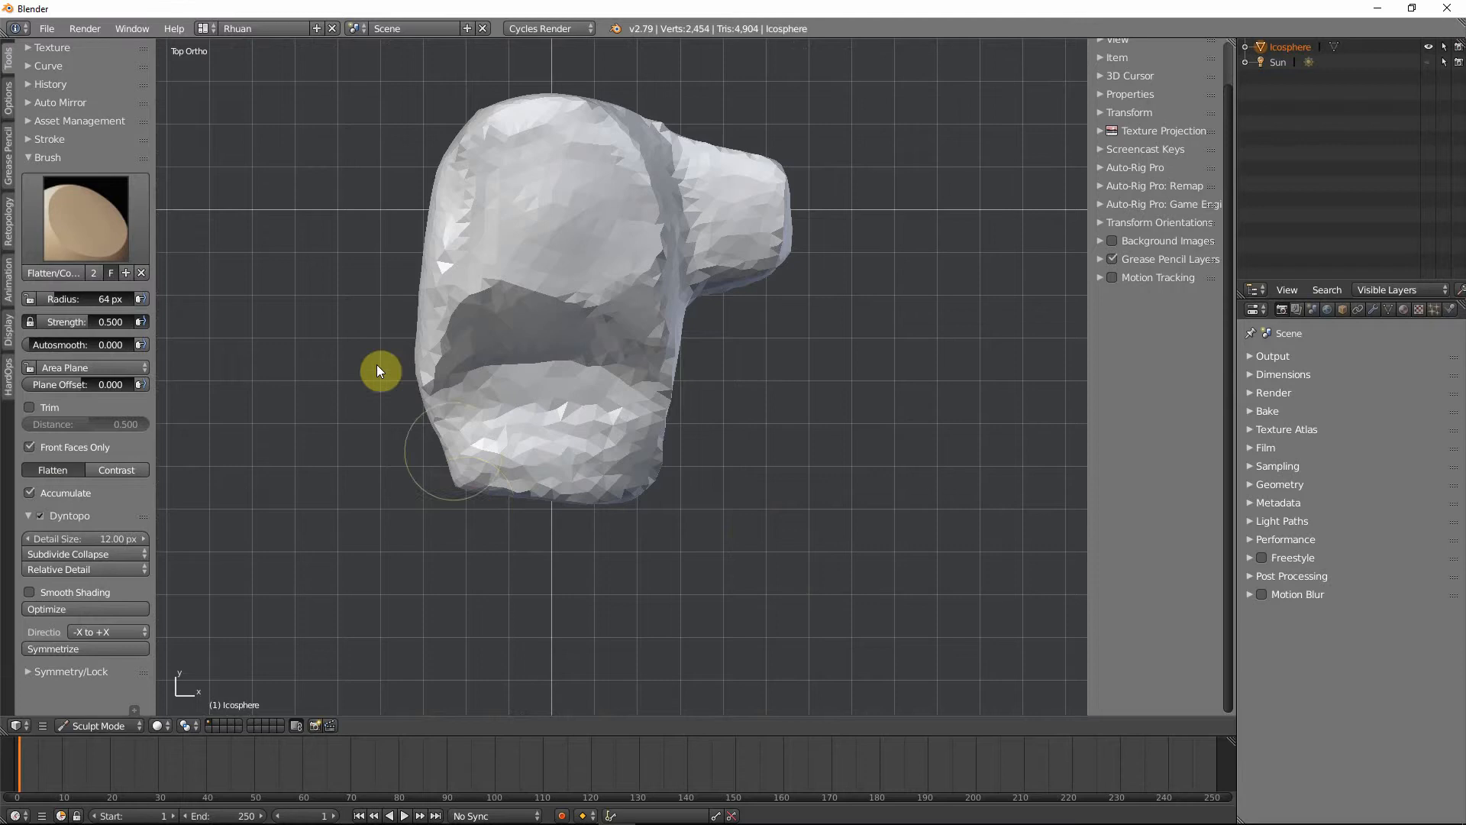
click(84, 193)
click(443, 317)
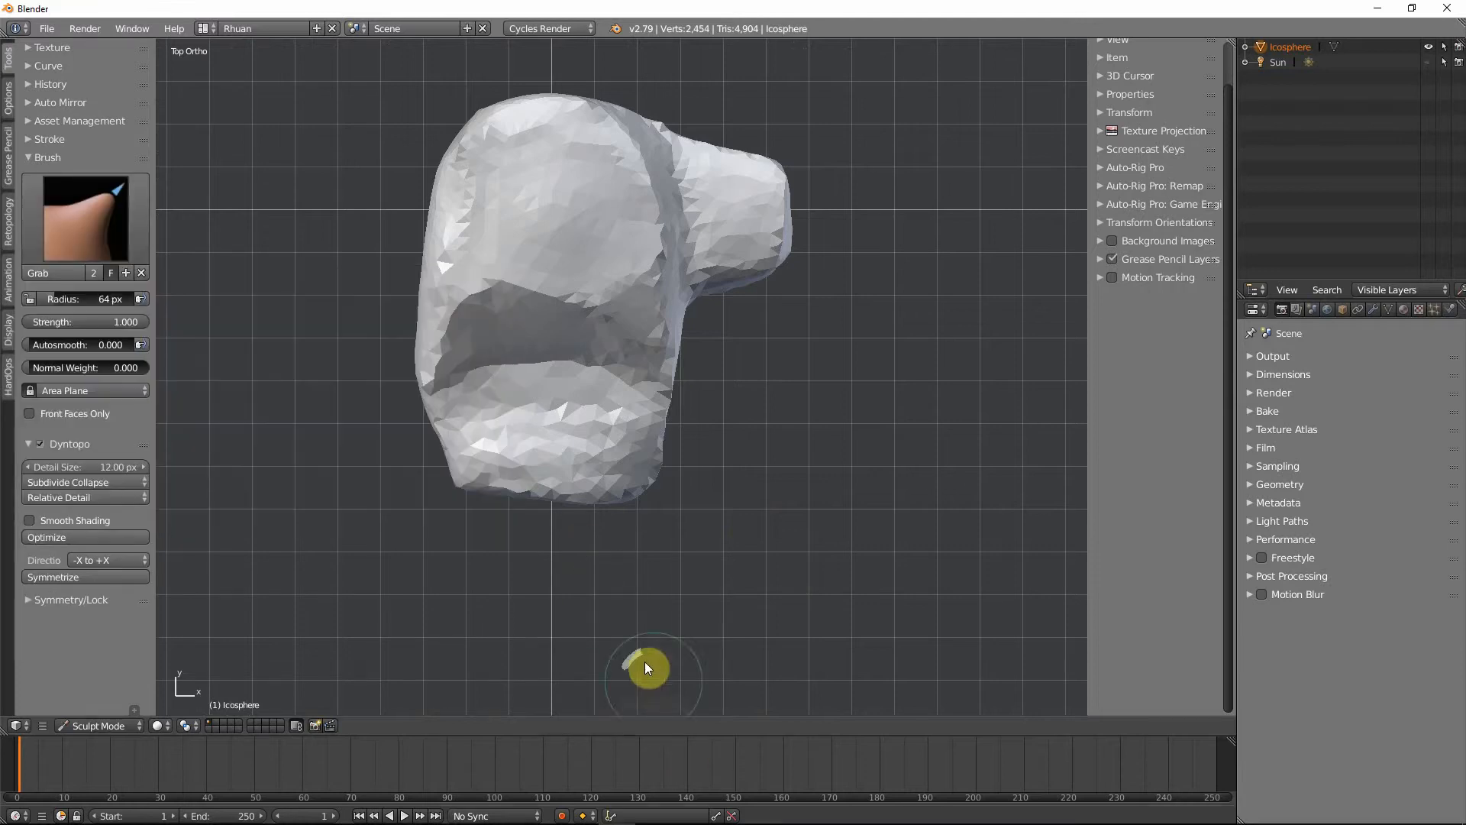
key(f)
click(639, 543)
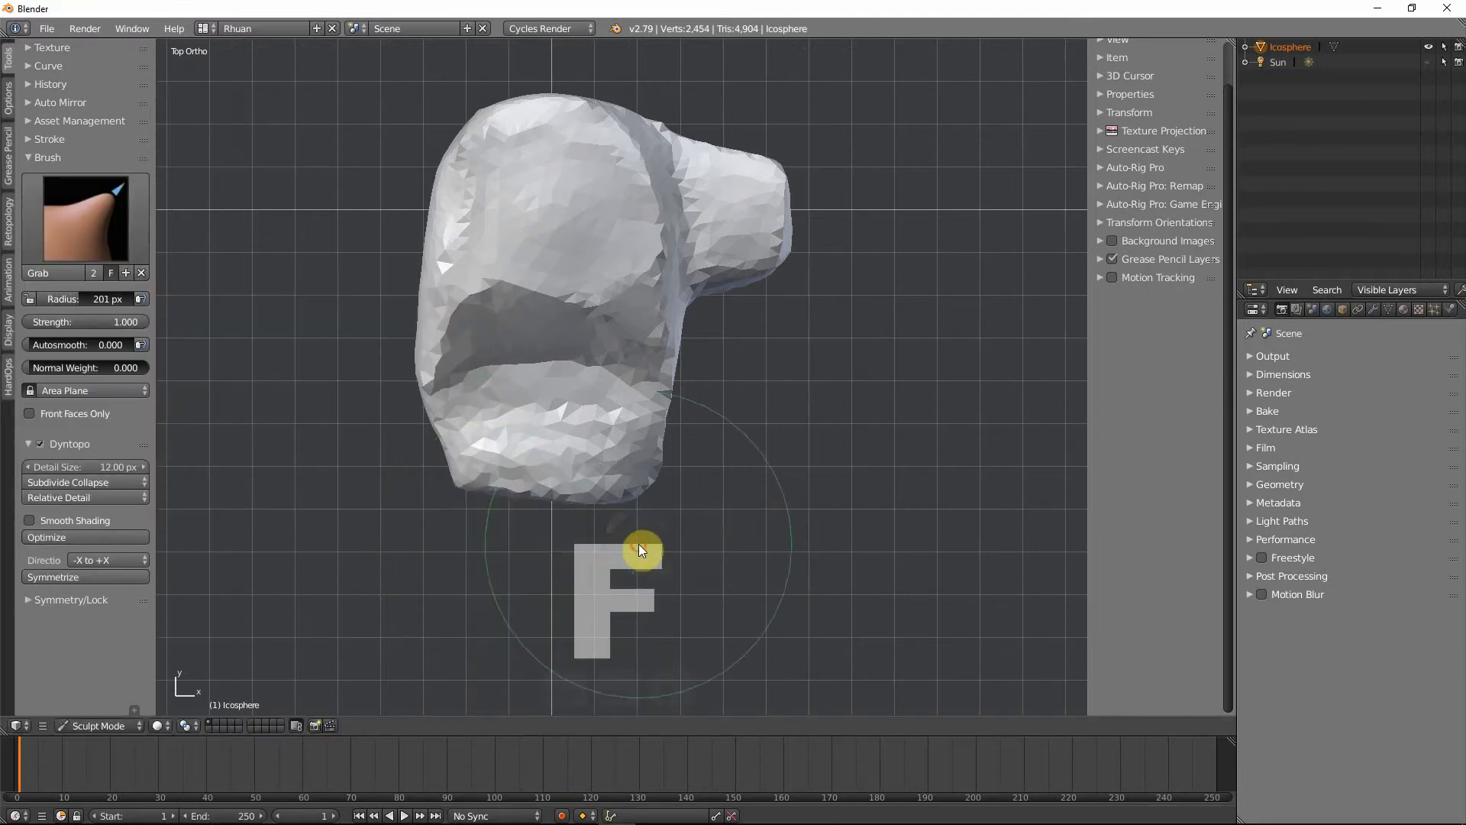
drag(479, 502, 598, 530)
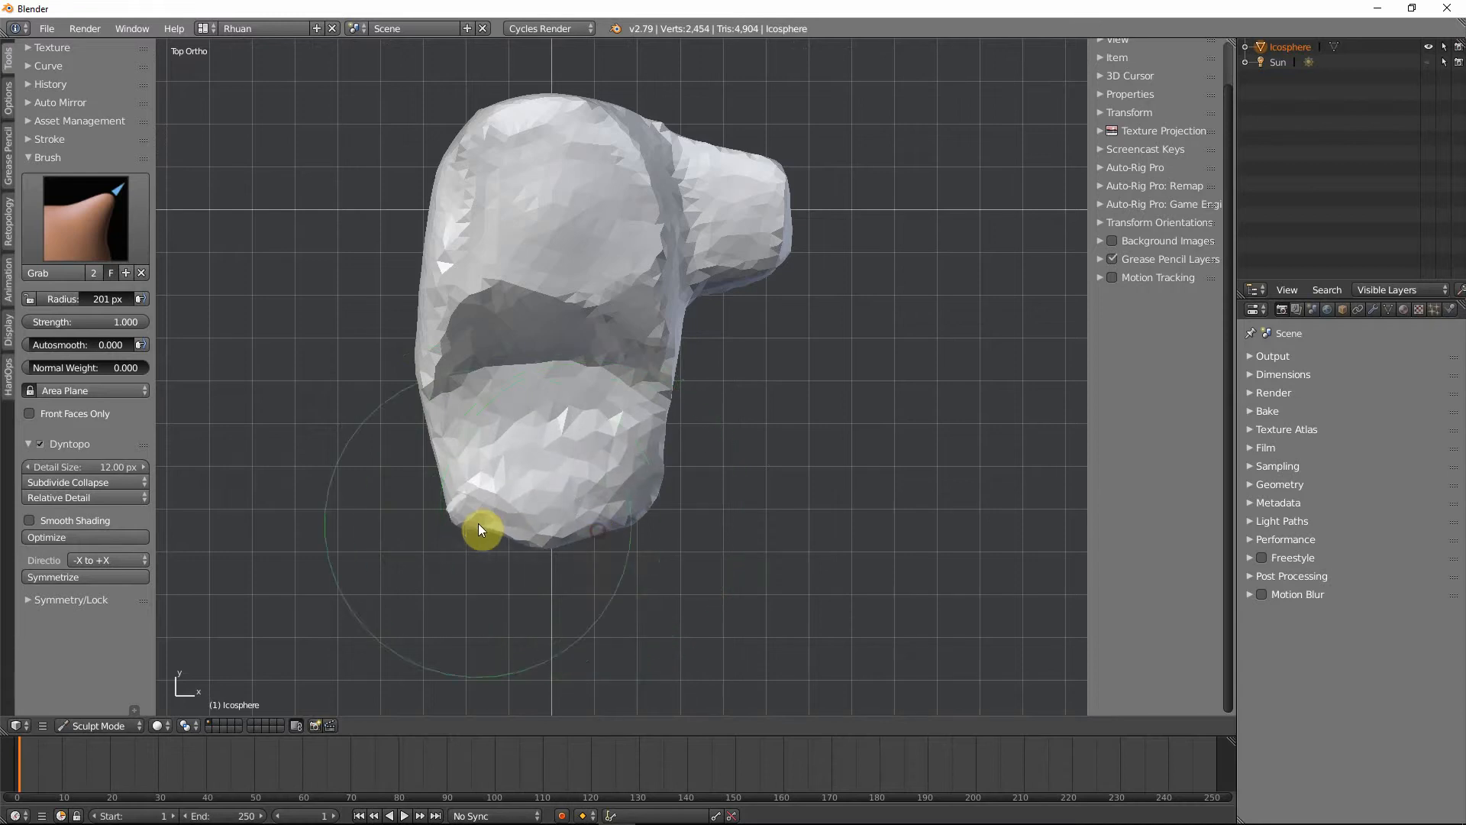
drag(478, 524, 469, 539)
drag(627, 524, 651, 550)
- Switch to Flatten/Contrast with a 72 px radius and flatten the snout's side opposite the smaller protrusion
mouse_move(644, 606)
middle_down()
mouse_move(717, 560)
mouse_move(730, 448)
mouse_move(703, 419)
mouse_move(791, 461)
middle_up()
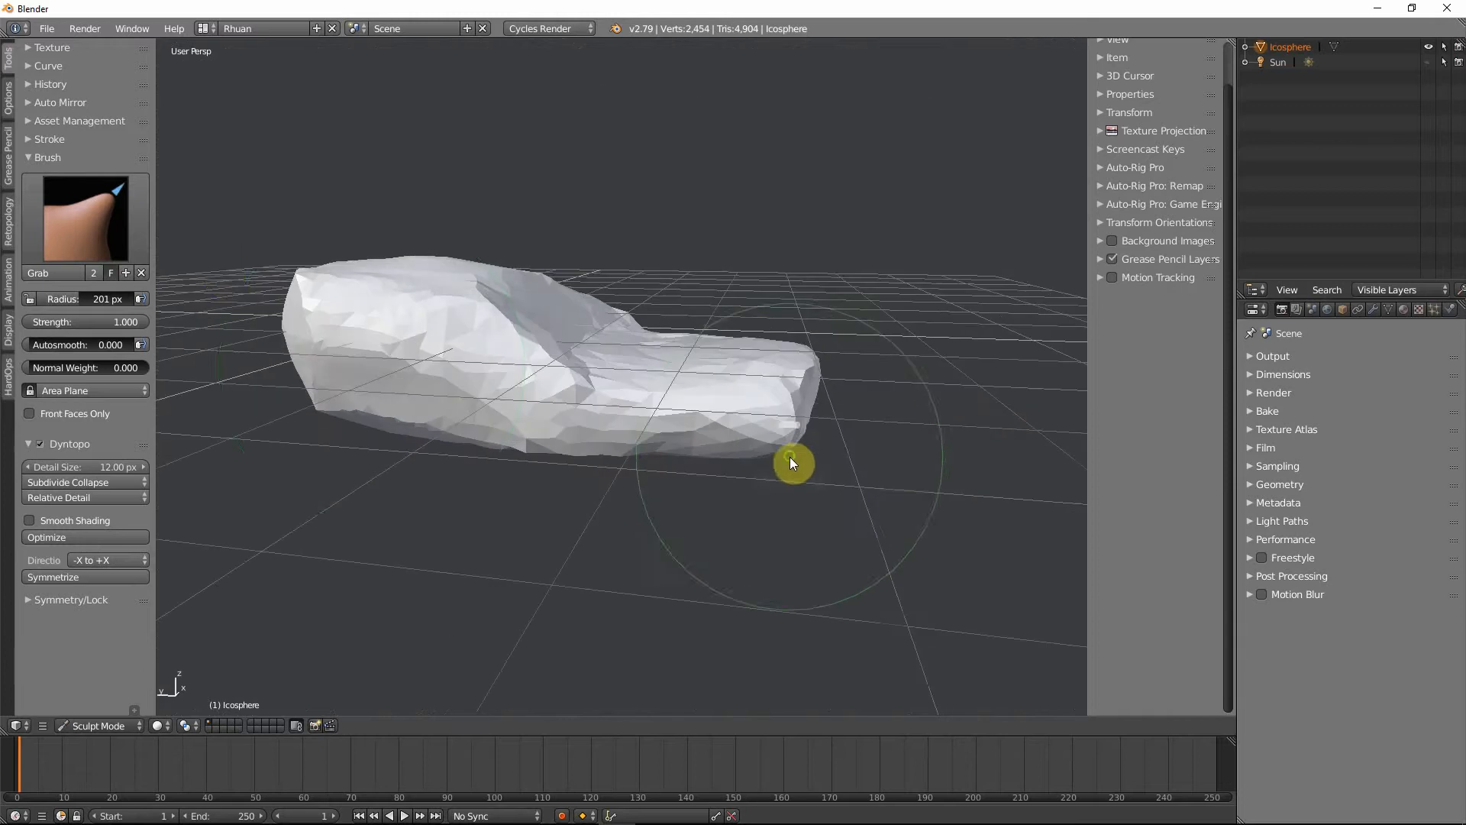
click(99, 216)
click(366, 315)
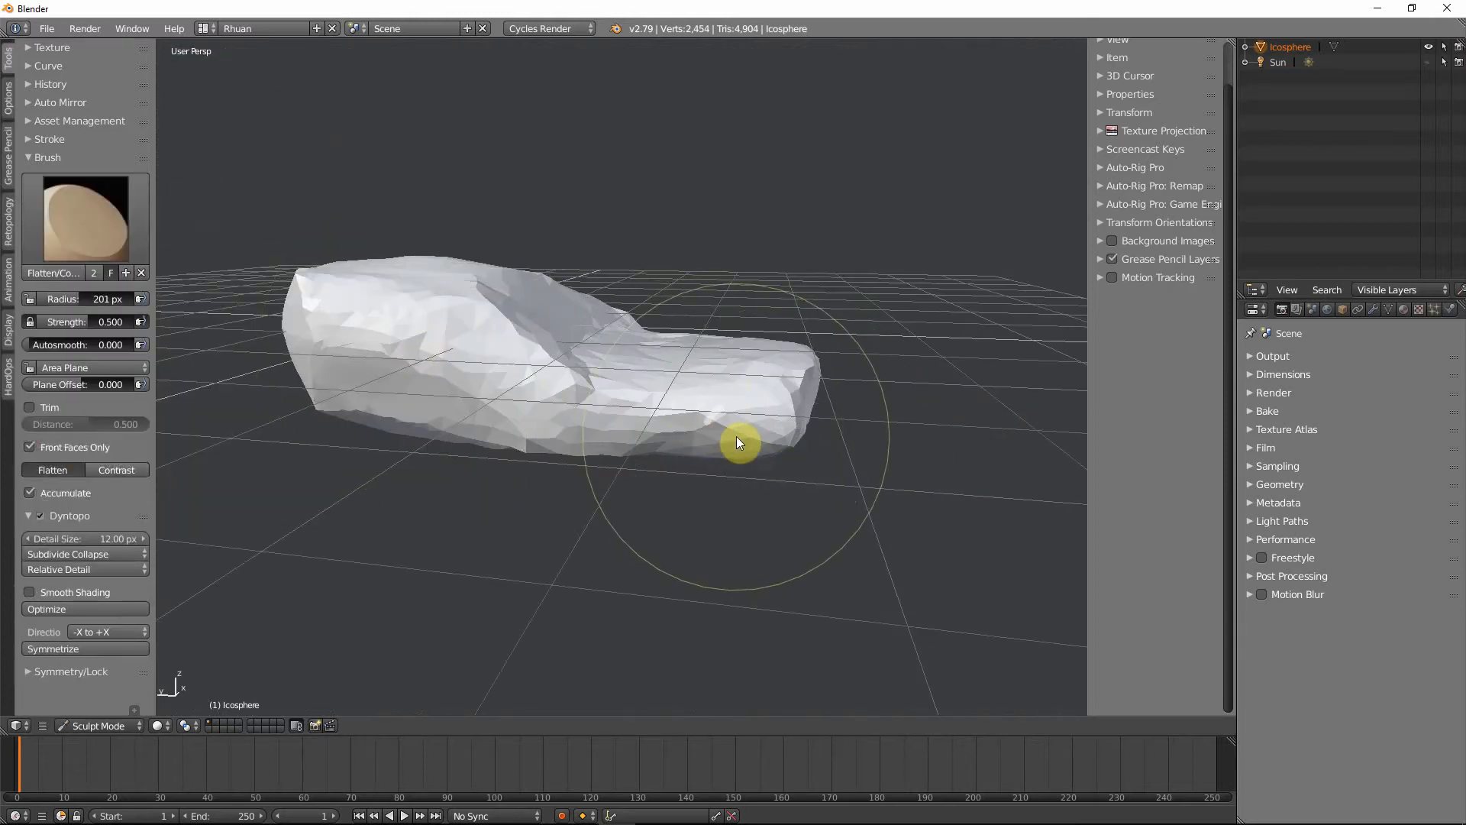
key(f)
mouse_move(582, 407)
mouse_down()
mouse_move(507, 425)
mouse_move(491, 446)
mouse_move(768, 422)
mouse_move(593, 428)
mouse_move(743, 455)
mouse_up()
mouse_move(743, 455)
middle_down()
mouse_move(570, 465)
mouse_move(384, 426)
middle_up()
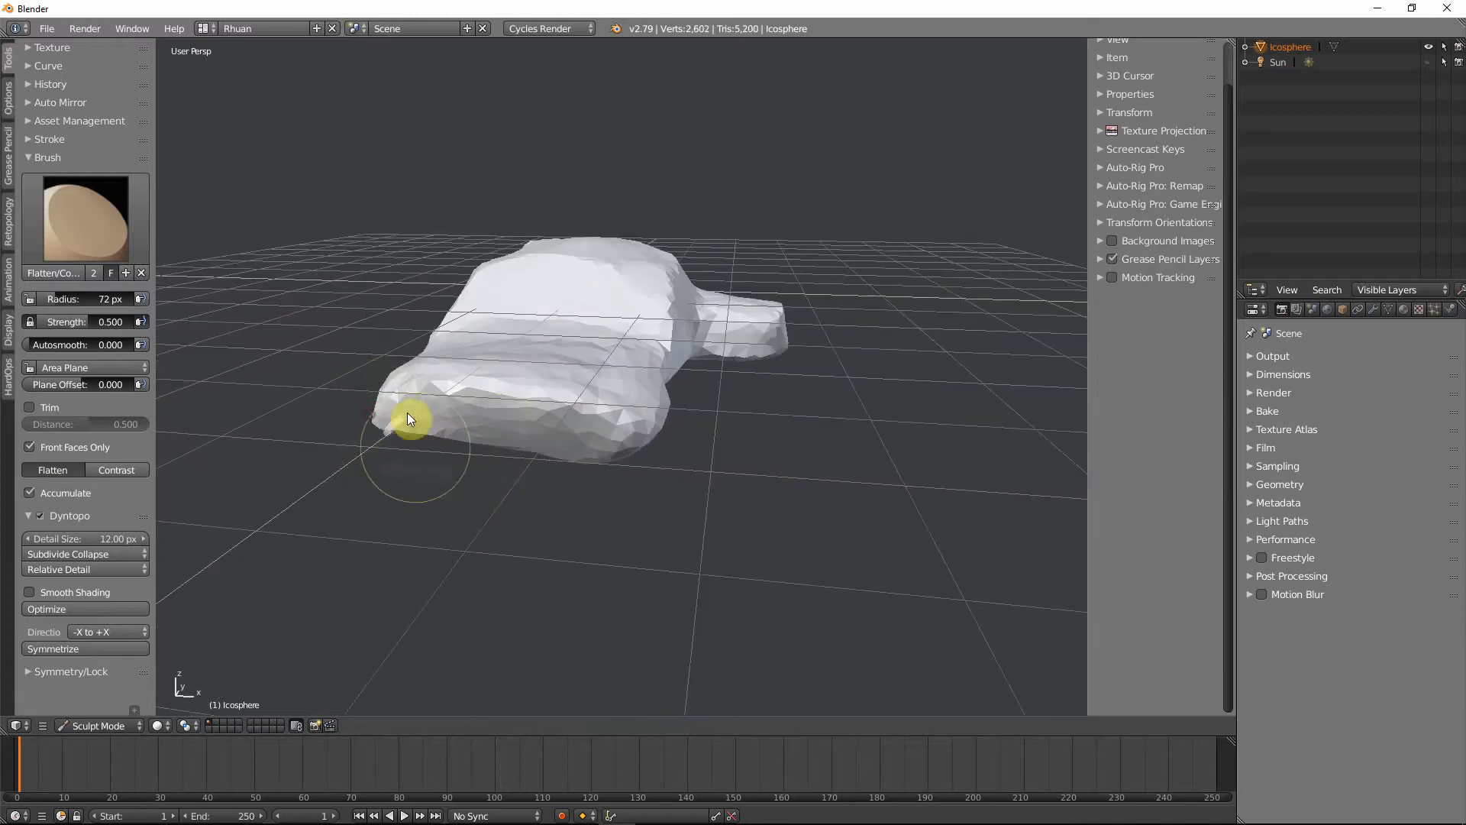
- Flatten the snout's front corner, lower front edge and front face
drag(386, 390, 363, 438)
middle_drag(361, 443, 457, 489)
mouse_move(453, 485)
mouse_down()
mouse_move(445, 503)
mouse_move(562, 481)
mouse_move(557, 511)
mouse_up()
middle_drag(557, 511, 409, 387)
mouse_move(447, 380)
mouse_down()
mouse_move(640, 416)
mouse_move(557, 426)
mouse_up()
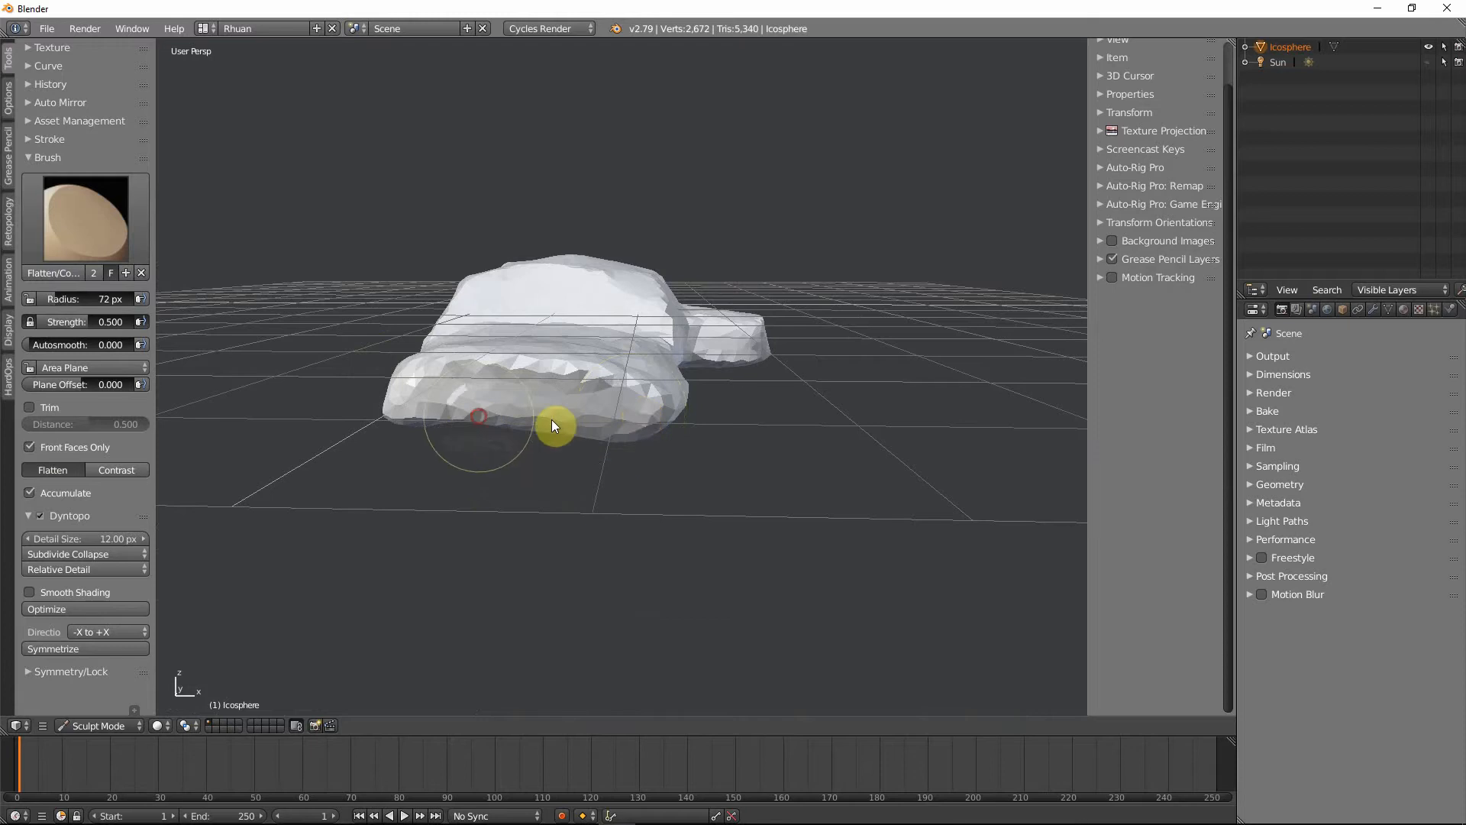
mouse_move(557, 425)
middle_down()
mouse_move(576, 484)
mouse_move(465, 445)
middle_up()
- Flatten the snout's lower side facing the smaller protrusion and the remaining edges around the snout
drag(483, 424, 655, 425)
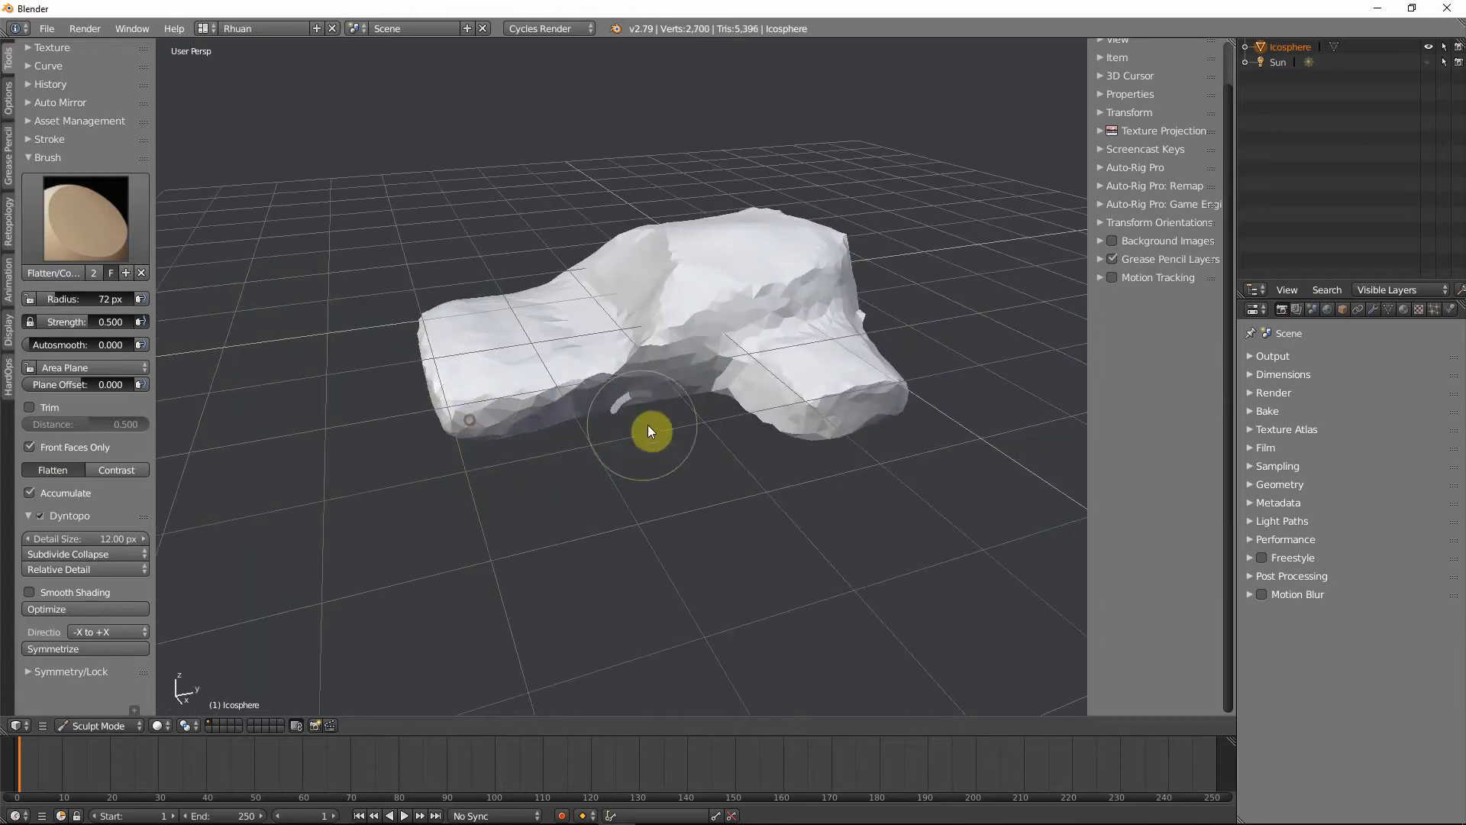
mouse_move(654, 425)
middle_down()
mouse_move(563, 354)
mouse_move(598, 369)
middle_up()
drag(598, 370, 529, 396)
mouse_move(529, 396)
middle_down()
mouse_move(615, 504)
mouse_move(645, 383)
mouse_move(695, 382)
middle_up()
mouse_move(694, 383)
mouse_down()
mouse_move(569, 403)
mouse_move(654, 380)
mouse_move(726, 497)
mouse_up()
mouse_move(726, 497)
middle_down()
mouse_move(851, 550)
mouse_move(663, 480)
mouse_move(777, 463)
mouse_move(703, 559)
mouse_move(785, 524)
mouse_move(572, 497)
middle_up()
- Switch to the Grab brush with a 158 px radius and reshape the body around the carved crease in top view
key(f)
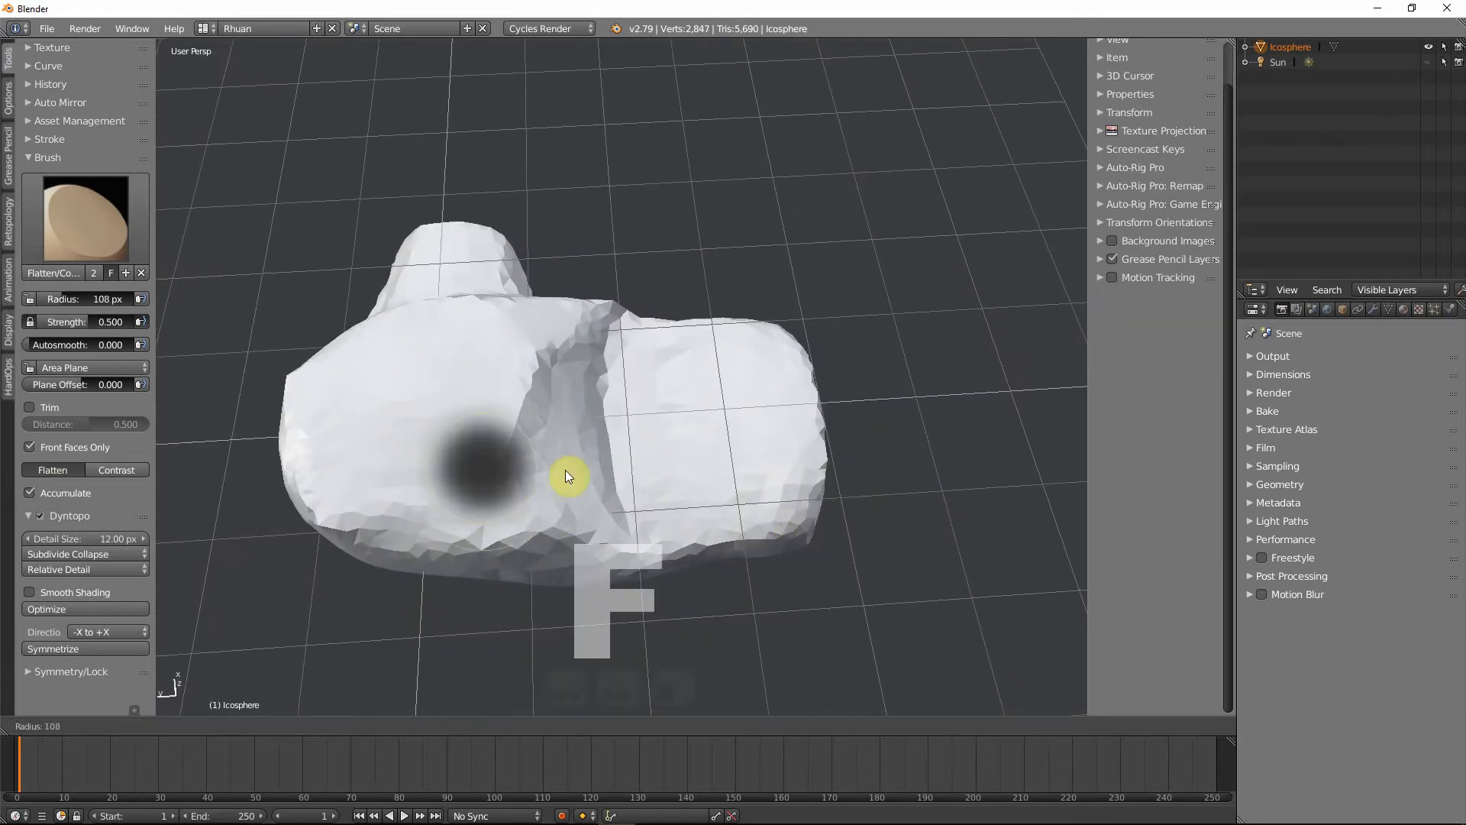
click(565, 469)
key(g)
mouse_move(542, 456)
middle_down()
mouse_move(537, 527)
mouse_move(579, 522)
middle_up()
key(KP_5)
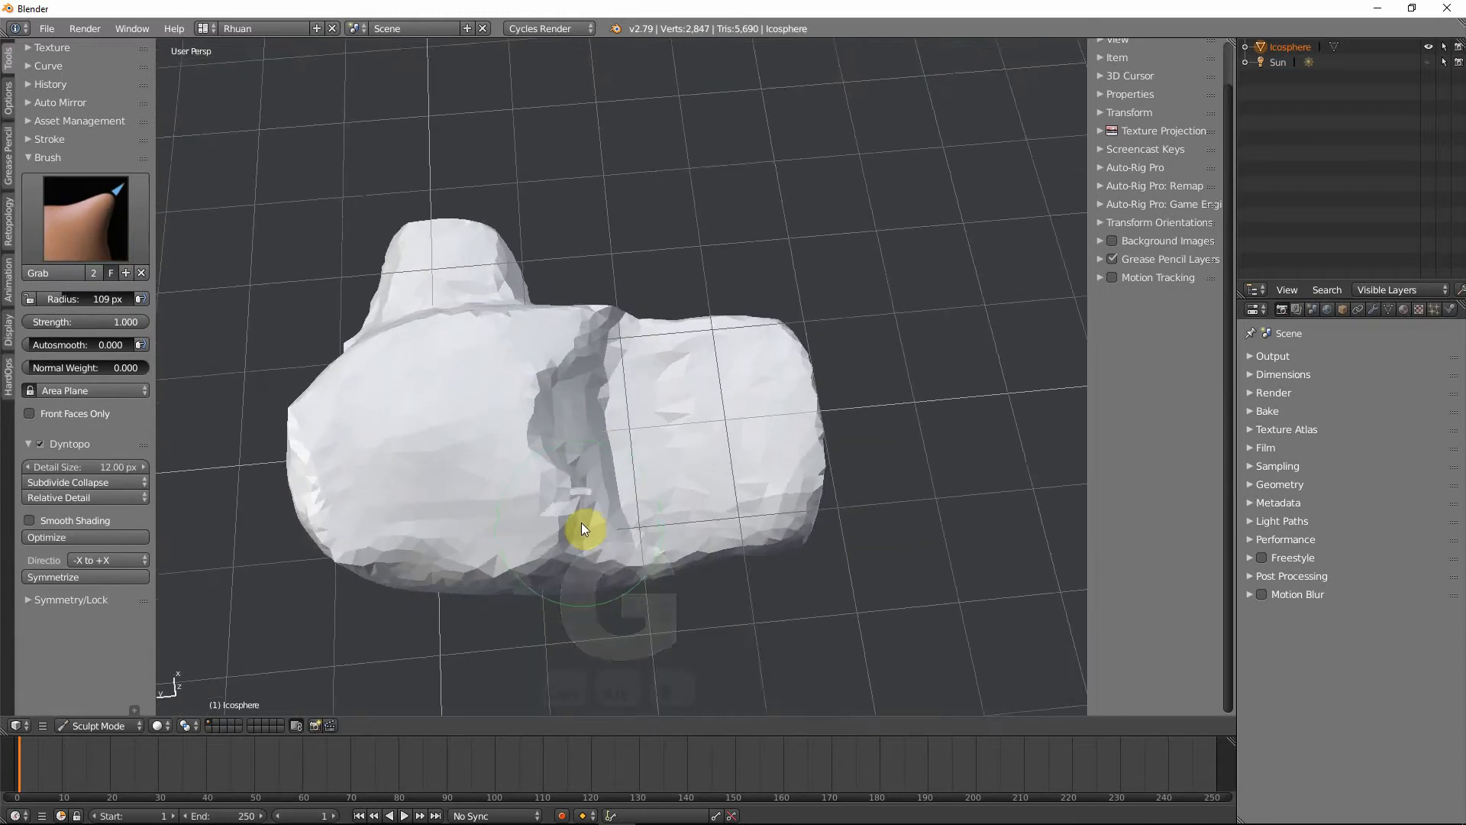
key(KP_7)
key(ctrl+z)
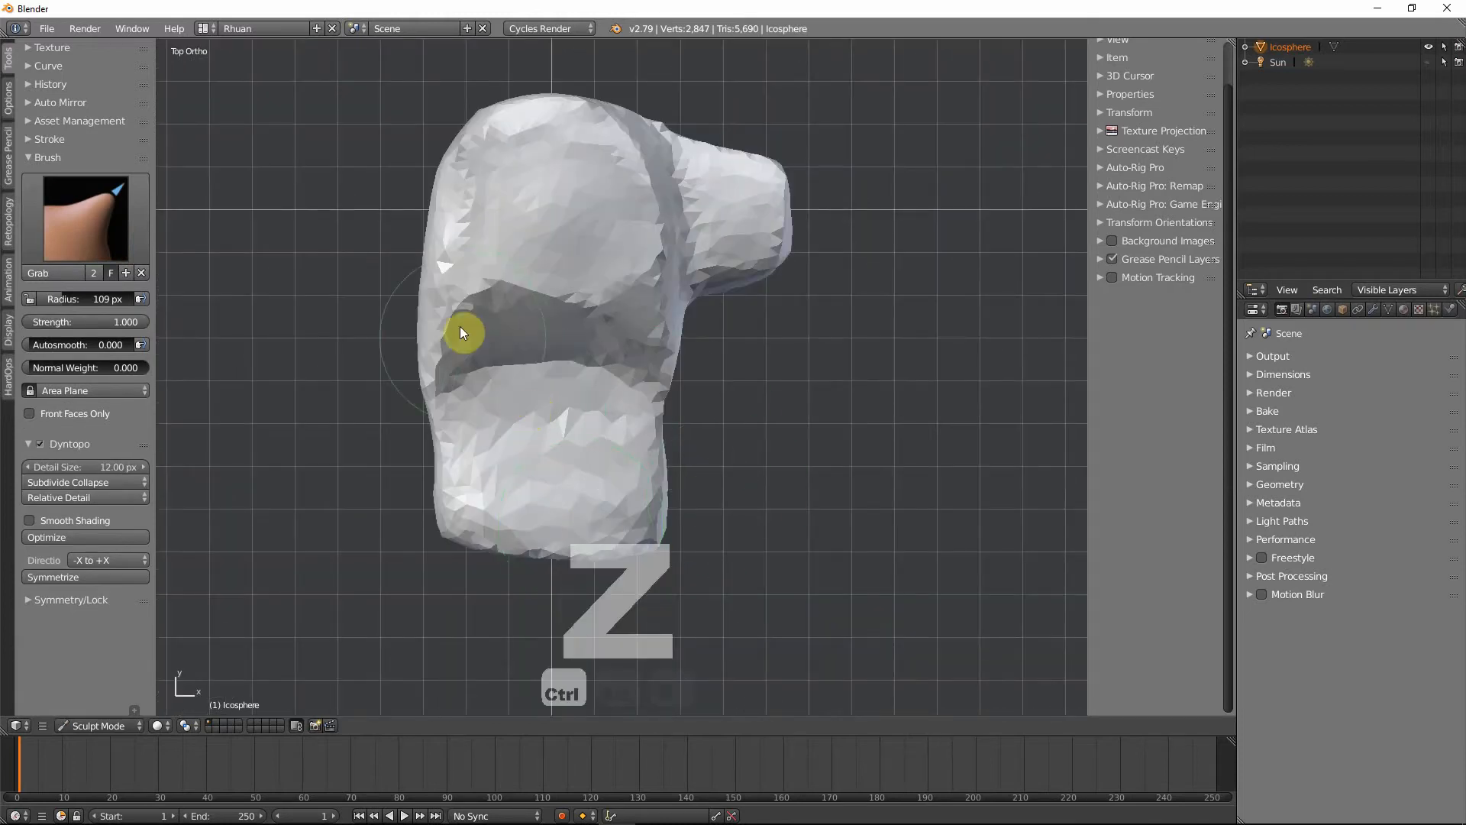
shift+middle_drag(488, 376, 506, 463)
key(f)
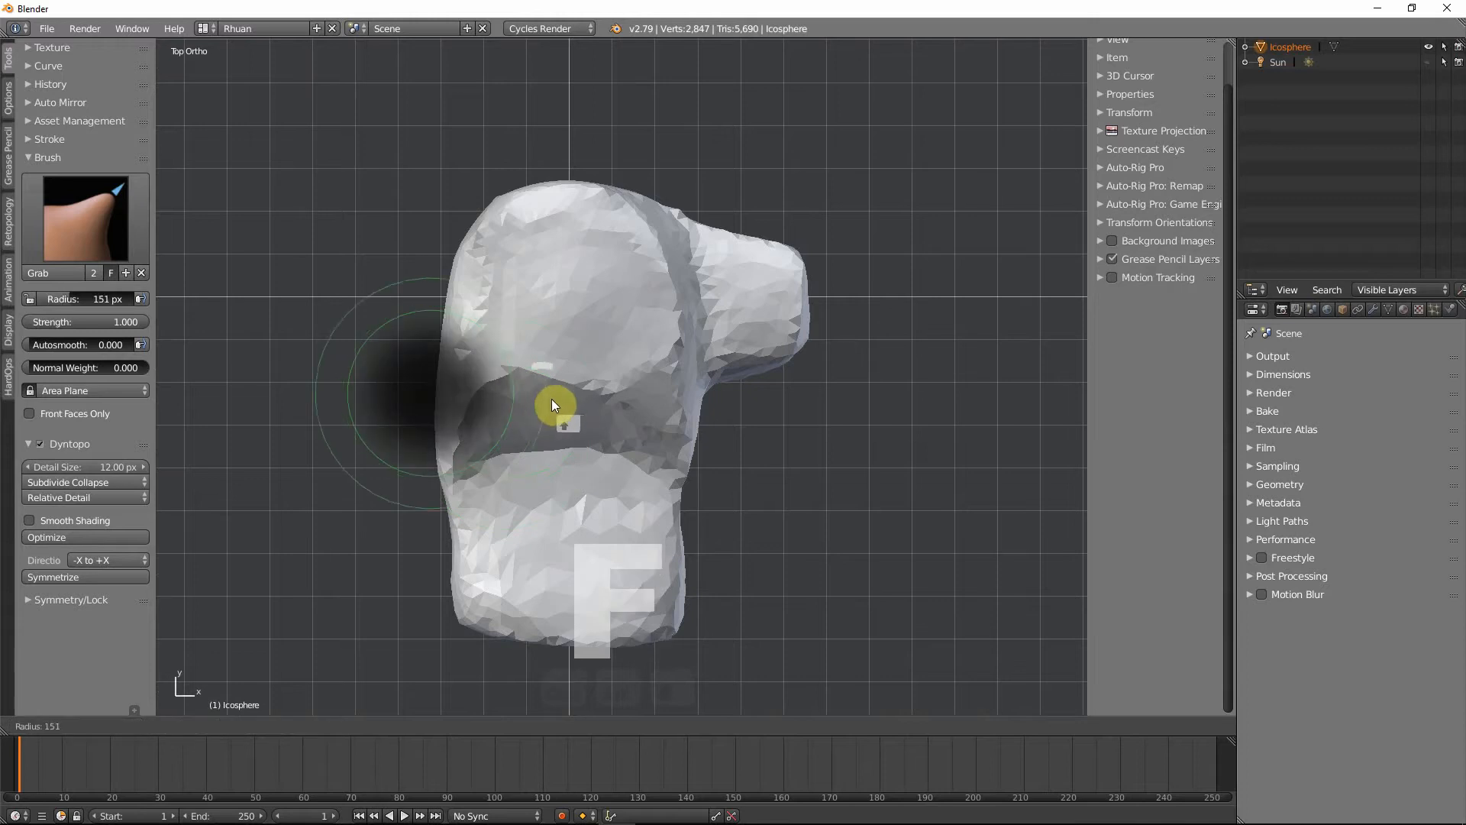
click(551, 398)
mouse_move(506, 405)
mouse_down()
mouse_move(619, 386)
mouse_move(625, 416)
mouse_move(651, 397)
mouse_move(479, 425)
mouse_move(511, 429)
mouse_up()
- Switch to Flatten/Contrast with a 75 px radius and flatten the carved crease between body and snout
middle_drag(511, 429, 524, 340)
click(118, 239)
click(385, 313)
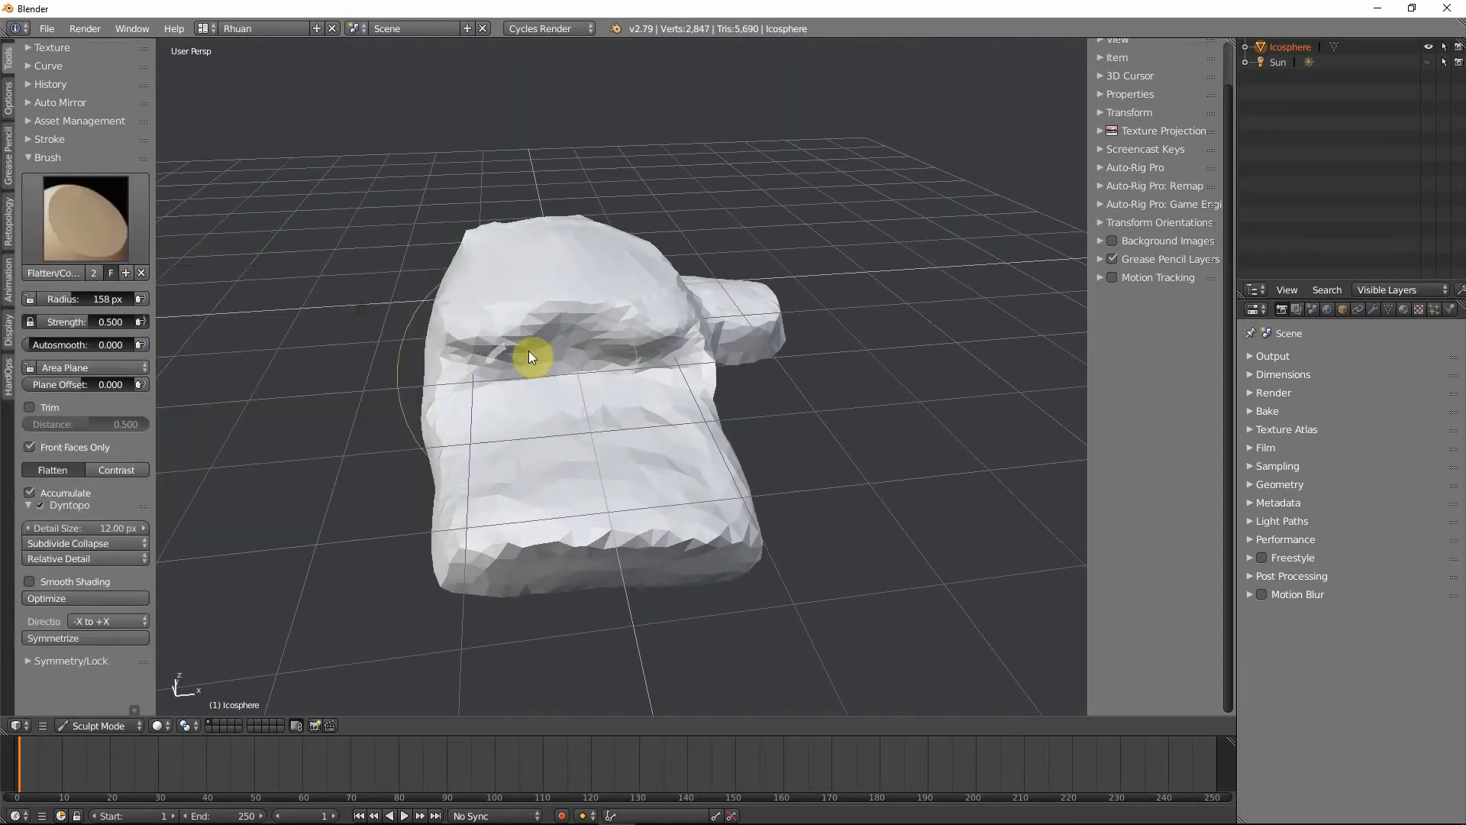
key(f)
click(495, 348)
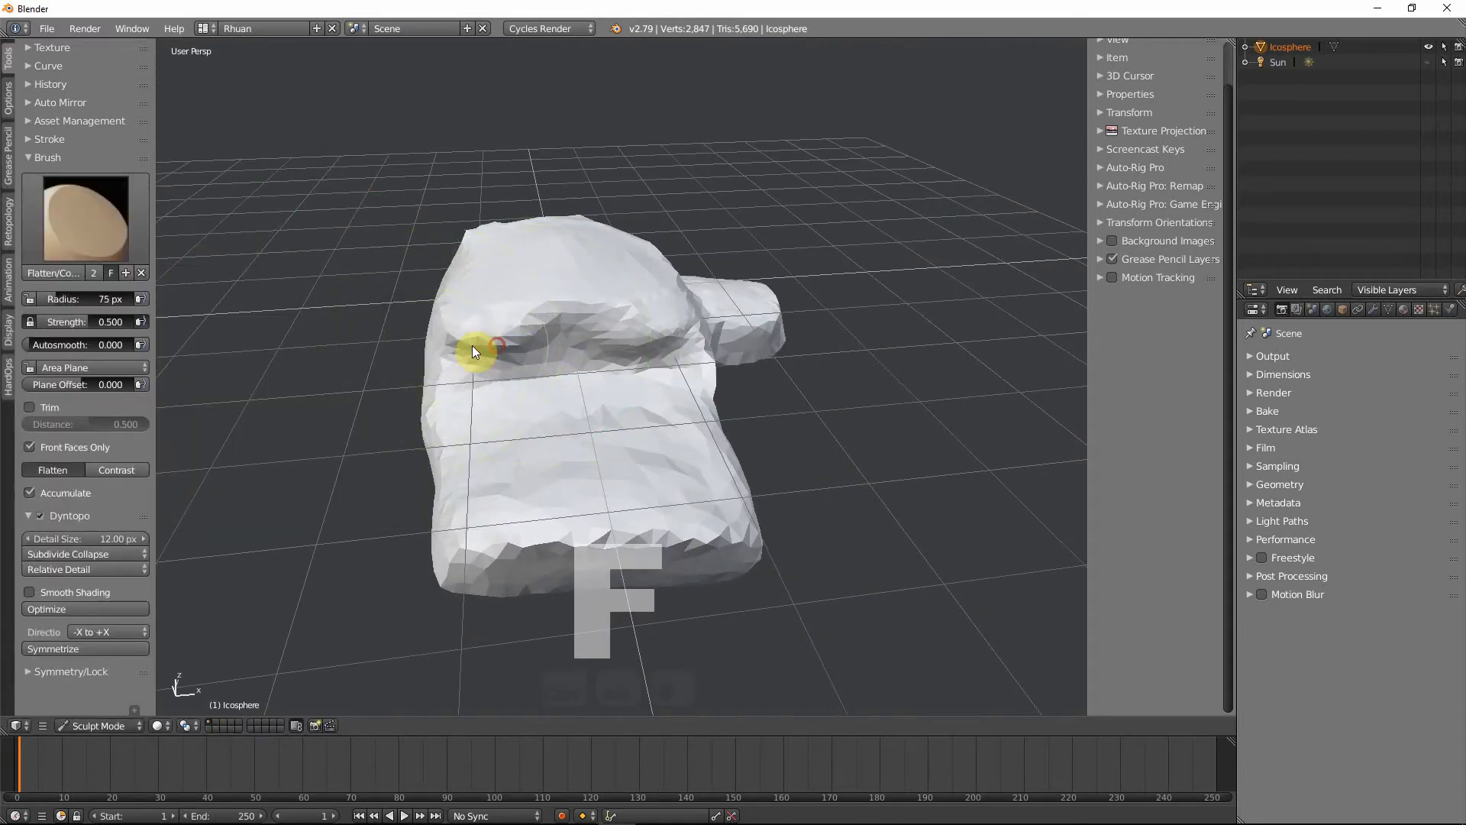
drag(475, 345, 666, 348)
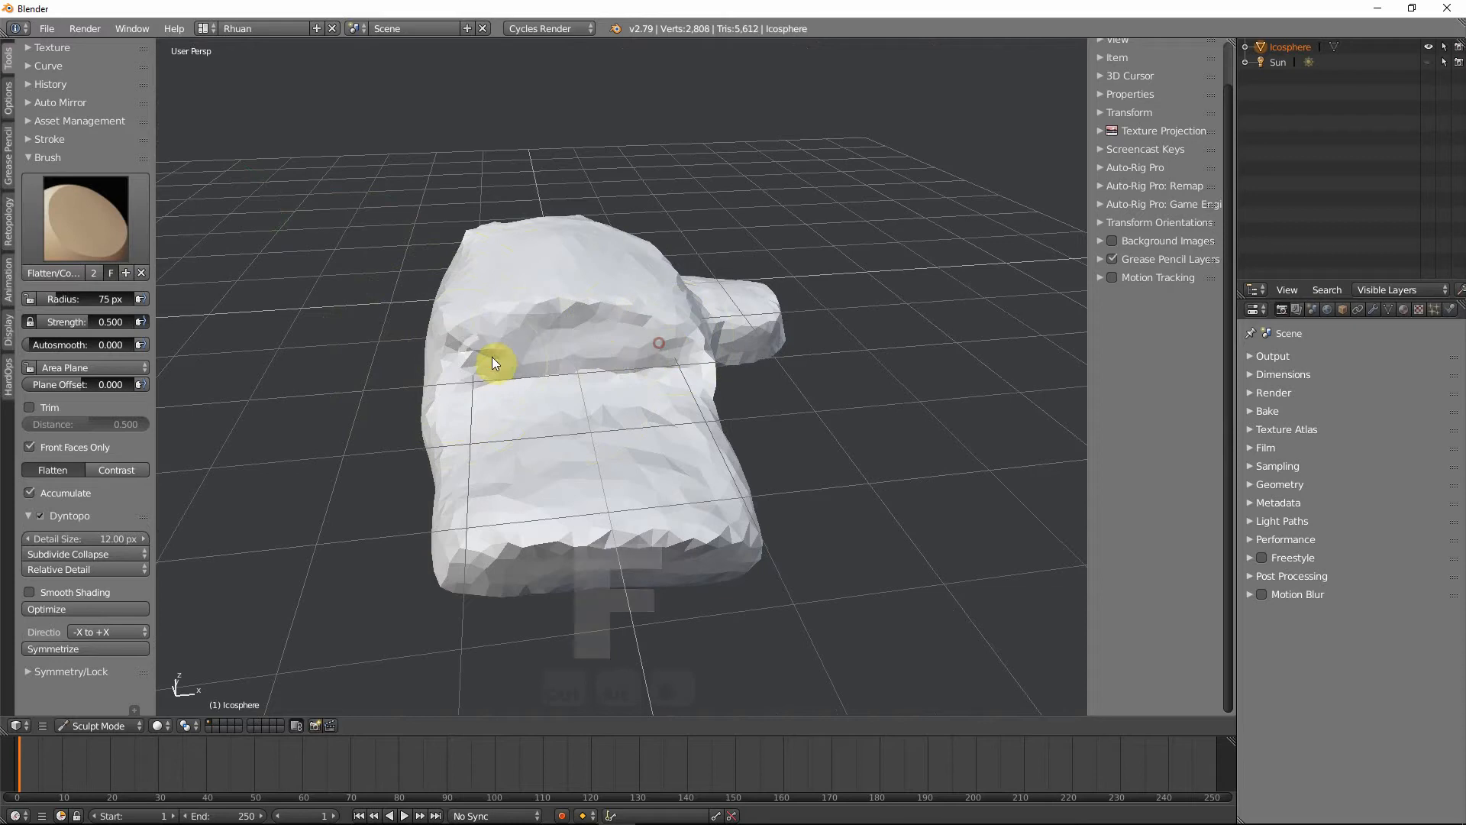
middle_drag(606, 360, 655, 382)
drag(534, 418, 460, 435)
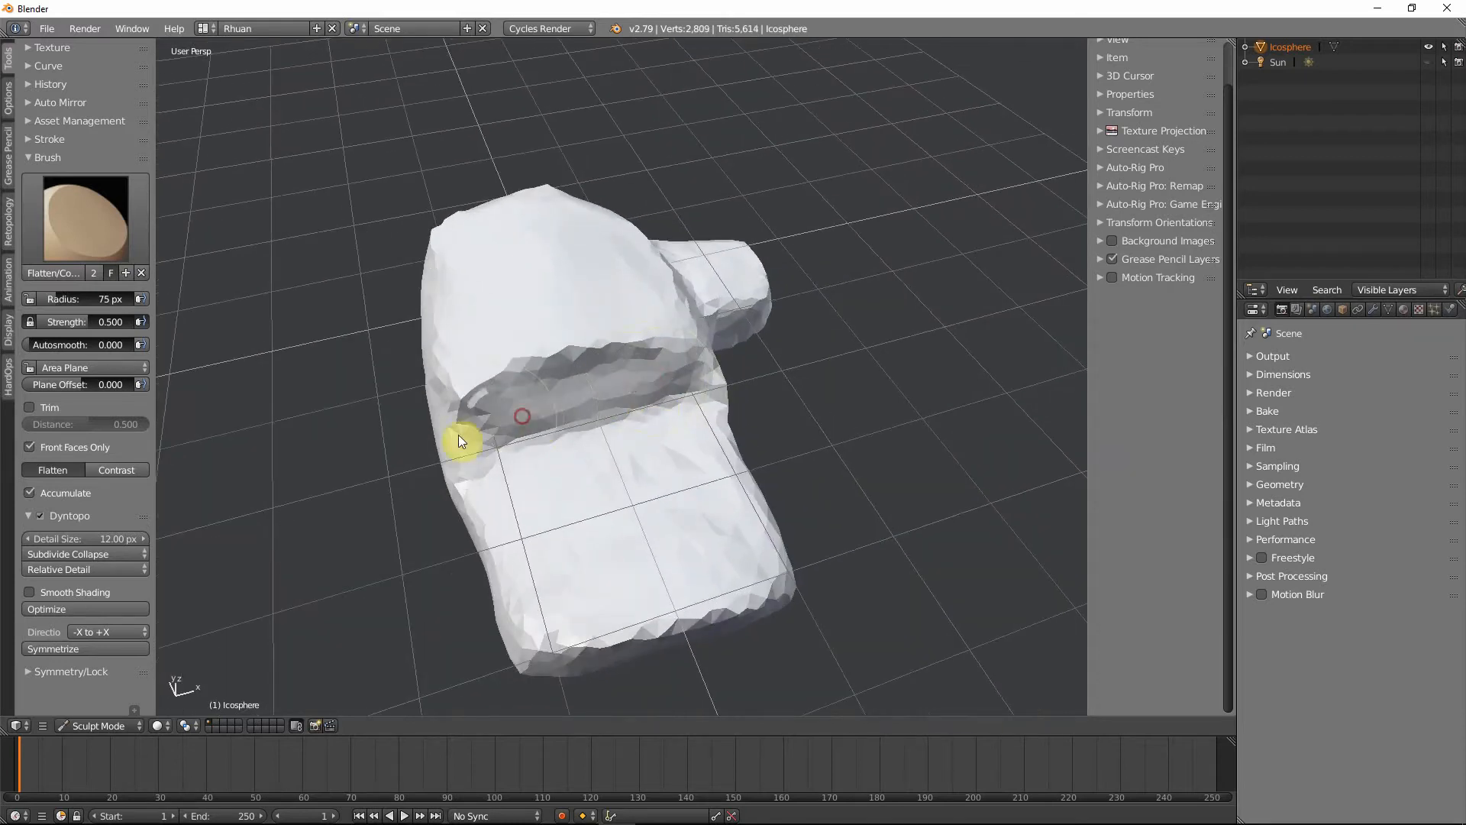
- Flatten the lower edge along the body's side opposite the smaller protrusion
middle_drag(496, 434, 622, 434)
mouse_move(575, 489)
mouse_down()
mouse_move(671, 311)
mouse_move(689, 318)
mouse_up()
mouse_move(689, 318)
middle_down()
mouse_move(563, 341)
mouse_move(697, 318)
mouse_move(606, 298)
middle_up()
mouse_move(644, 357)
middle_down()
mouse_move(685, 384)
mouse_move(622, 416)
middle_up()
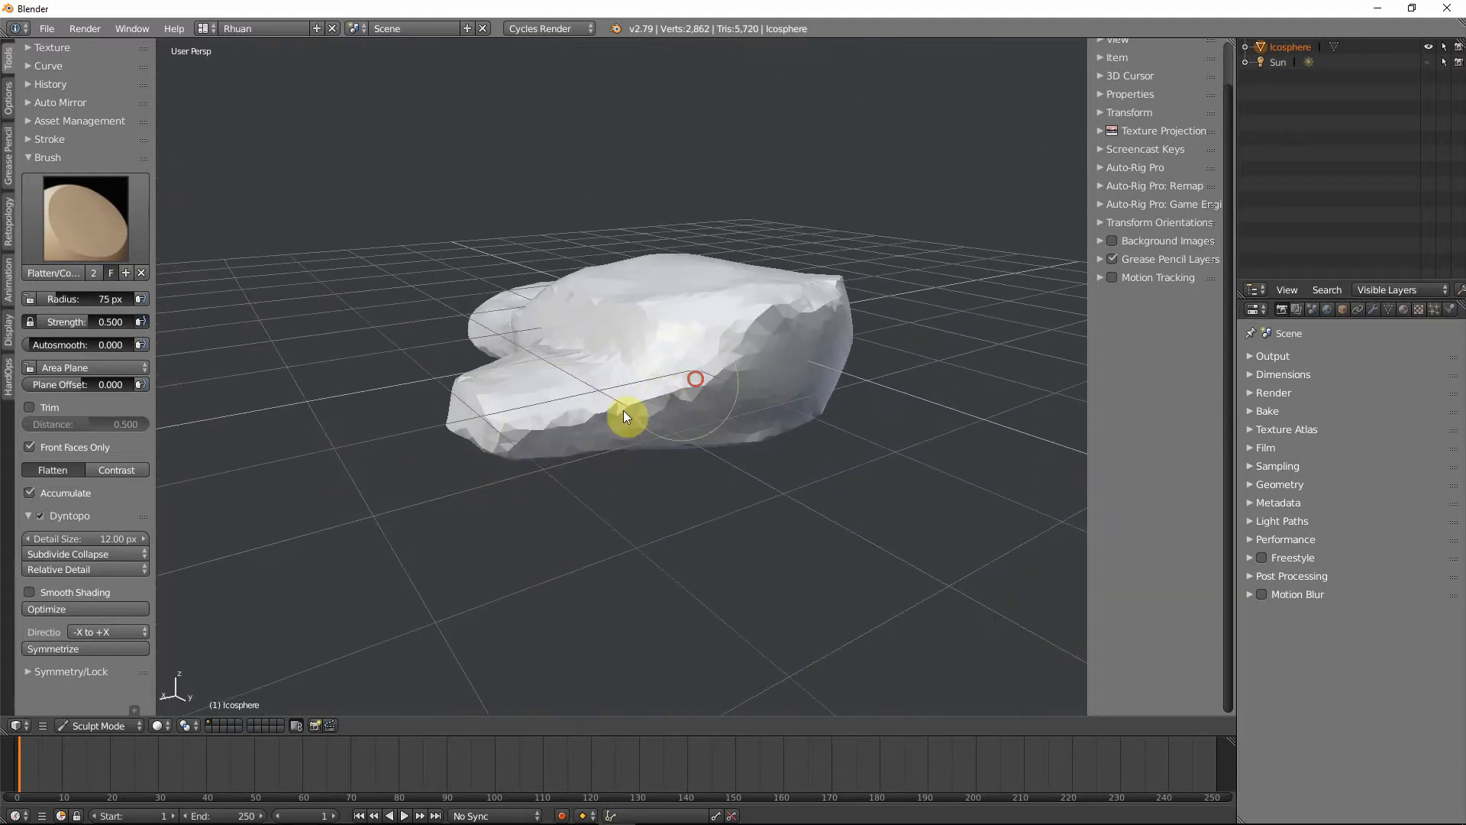
mouse_move(622, 415)
mouse_down()
mouse_move(593, 425)
mouse_move(648, 419)
mouse_up()
middle_drag(648, 419, 758, 377)
drag(758, 372, 749, 368)
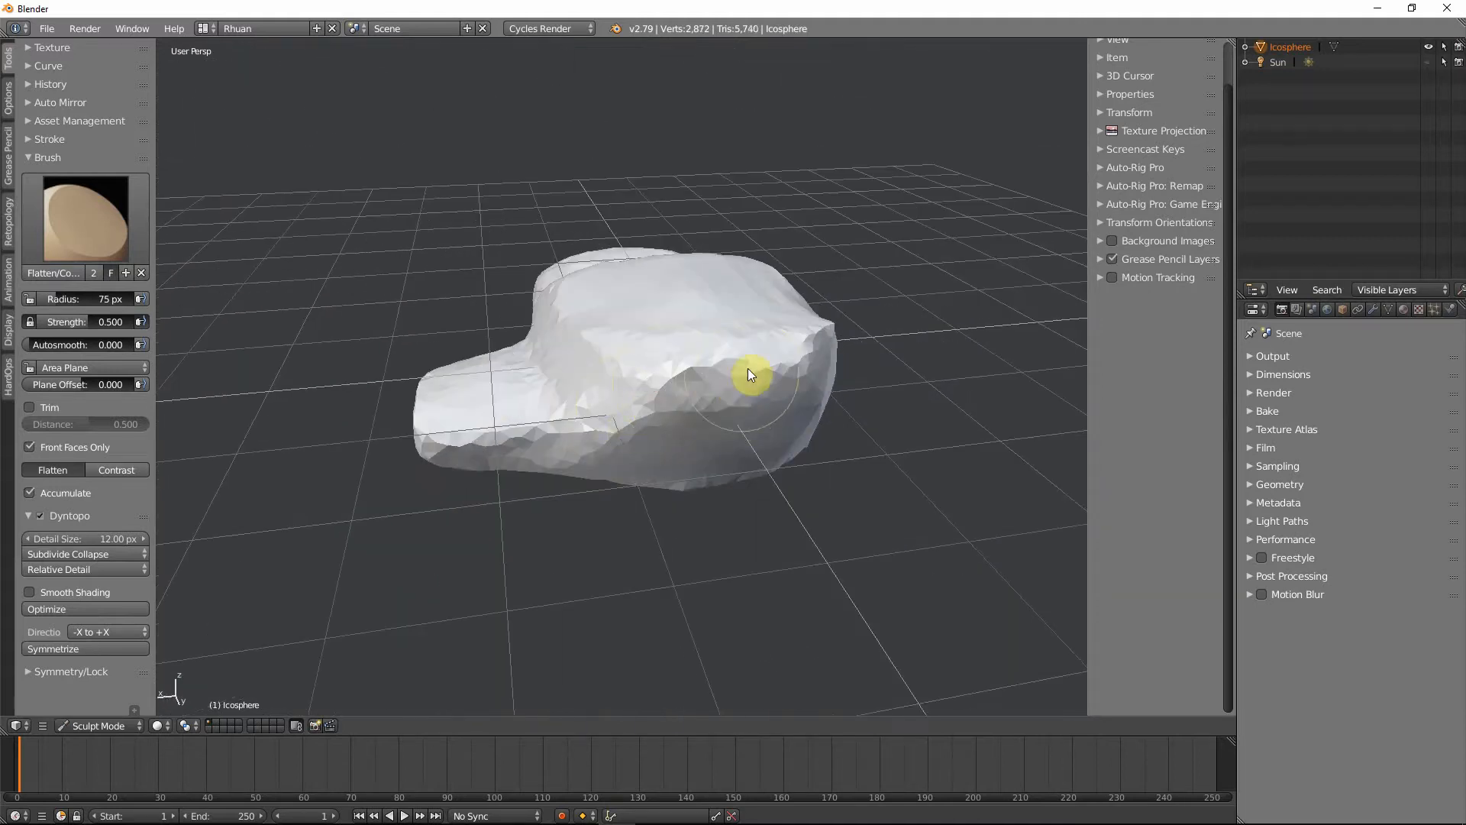
- Continue flattening the rough edges of the body's side toward its rear end
mouse_move(739, 372)
middle_down()
mouse_move(638, 373)
mouse_move(649, 418)
mouse_move(632, 432)
mouse_move(557, 399)
mouse_move(685, 374)
mouse_move(676, 353)
middle_up()
scroll(588, 441, up, 2)
scroll(591, 442, down, 2)
mouse_move(676, 353)
mouse_down()
mouse_move(594, 336)
mouse_move(548, 374)
mouse_up()
middle_drag(548, 375, 533, 368)
mouse_move(660, 342)
mouse_down()
mouse_move(779, 386)
mouse_move(671, 334)
mouse_up()
- Flatten the snout's edge beside the crease on the side of the smaller protrusion
mouse_move(672, 334)
middle_down()
mouse_move(608, 295)
mouse_move(496, 406)
mouse_move(481, 403)
mouse_move(527, 373)
mouse_move(498, 430)
mouse_move(572, 410)
mouse_move(768, 403)
middle_up()
scroll(496, 424, up, 3)
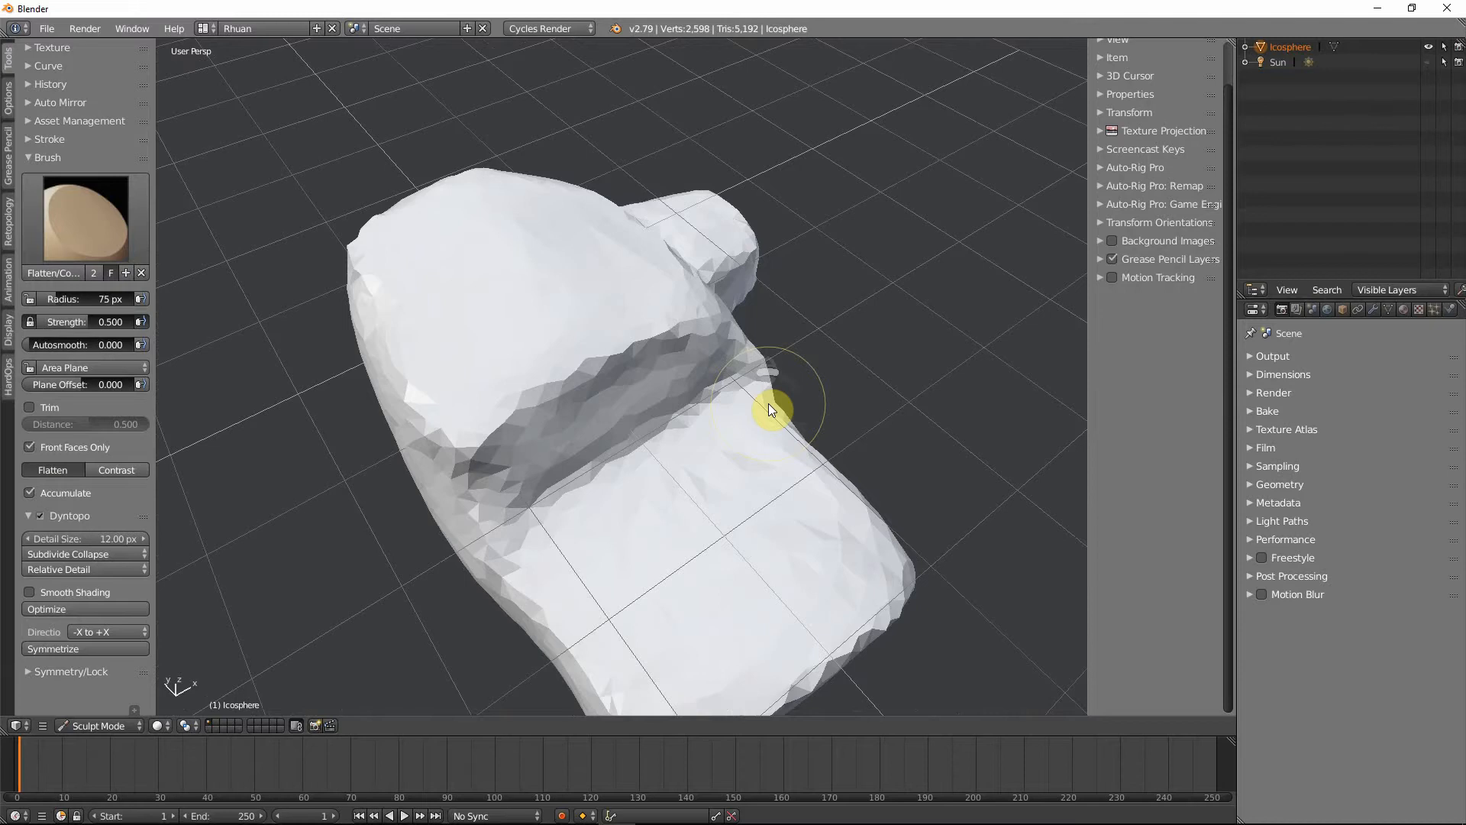
drag(768, 403, 735, 459)
- Switch to the SculptDraw brush and set its radius to 53 px, facing the front of the snout
scroll(584, 538, down, 2)
middle_drag(583, 538, 527, 492)
scroll(539, 527, up, 3)
scroll(540, 525, down, 4)
scroll(527, 492, up, 3)
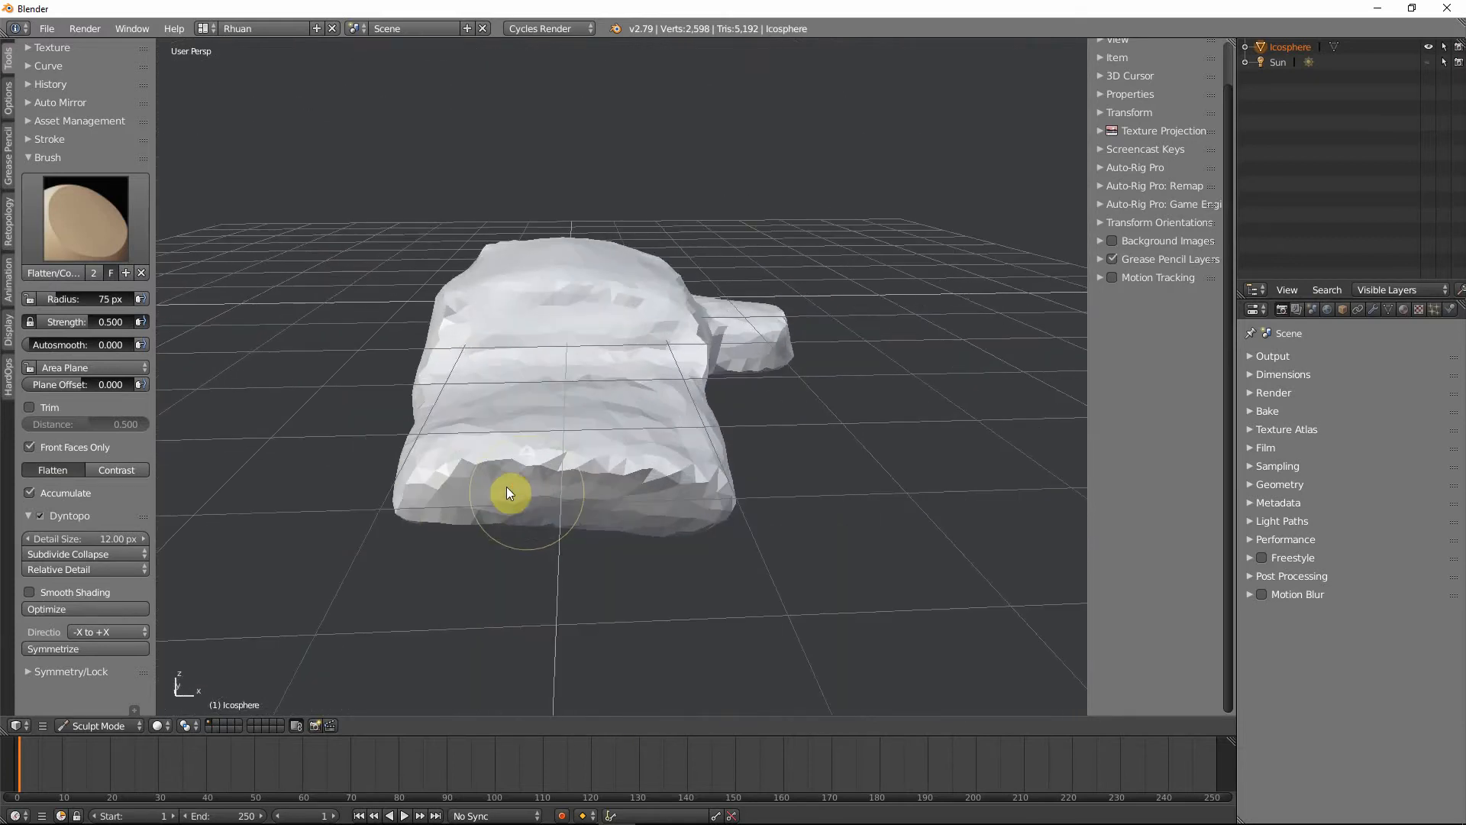
click(71, 253)
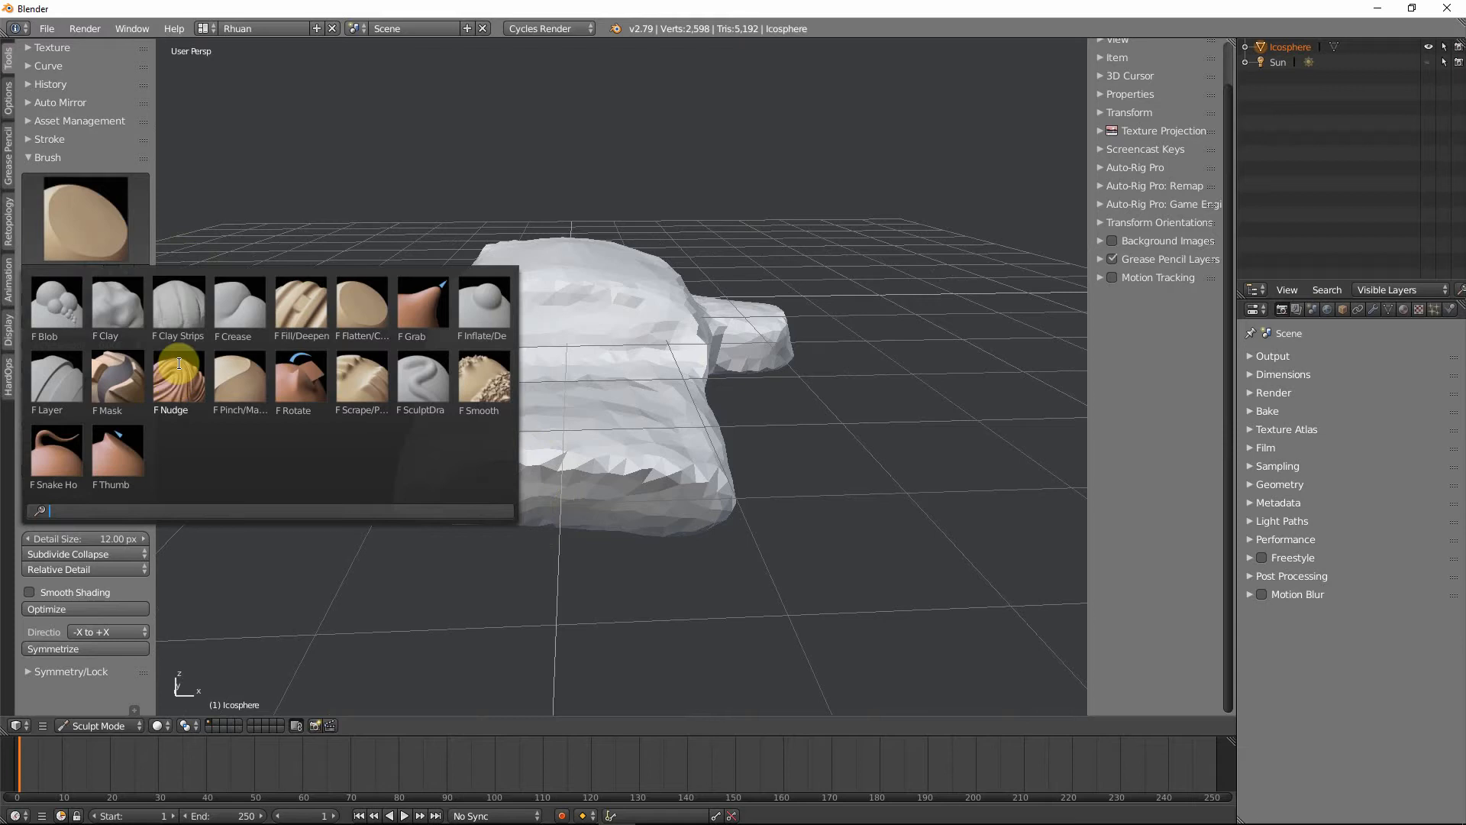
click(425, 375)
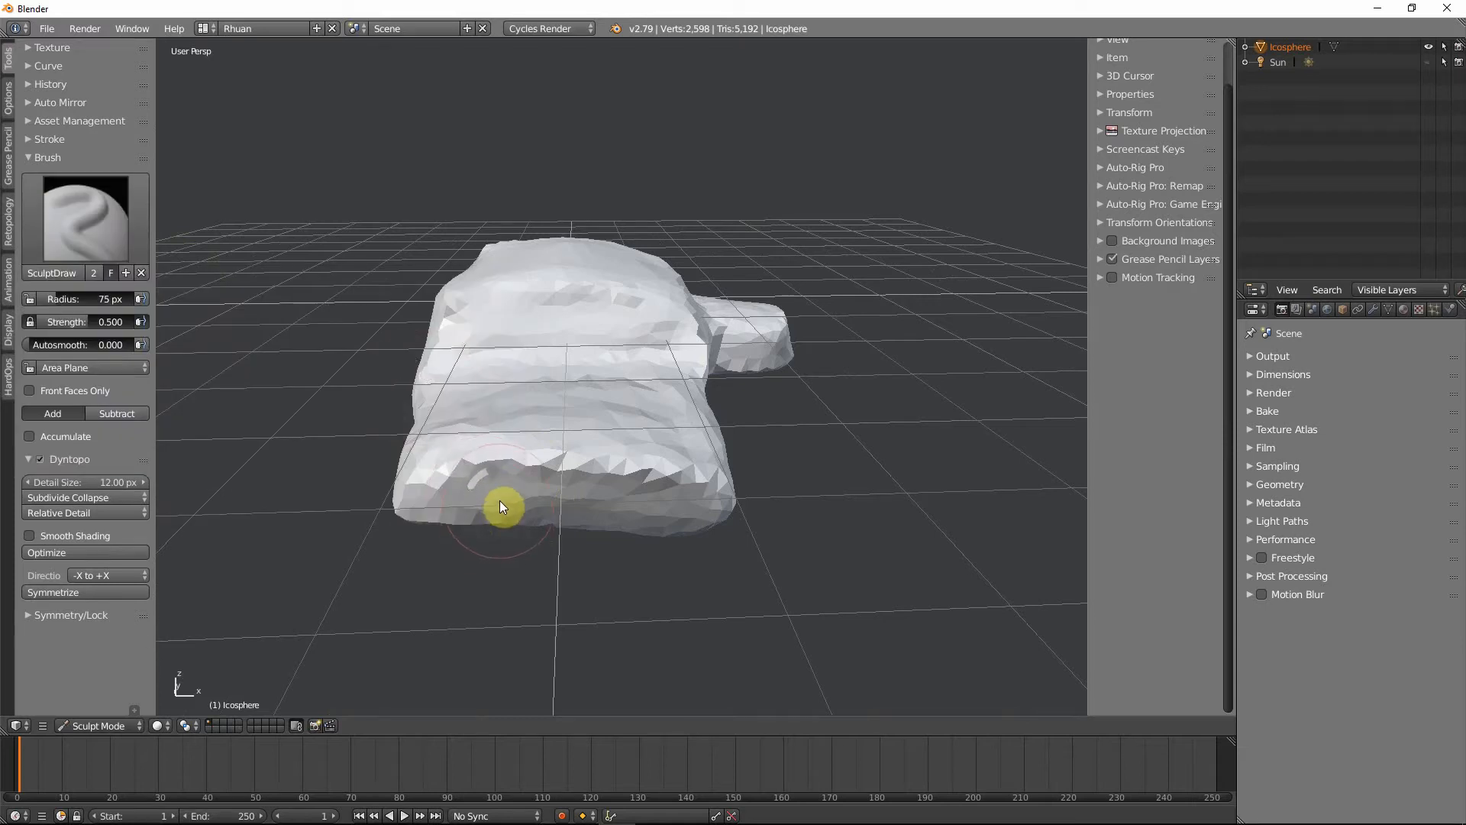
key(f)
click(483, 483)
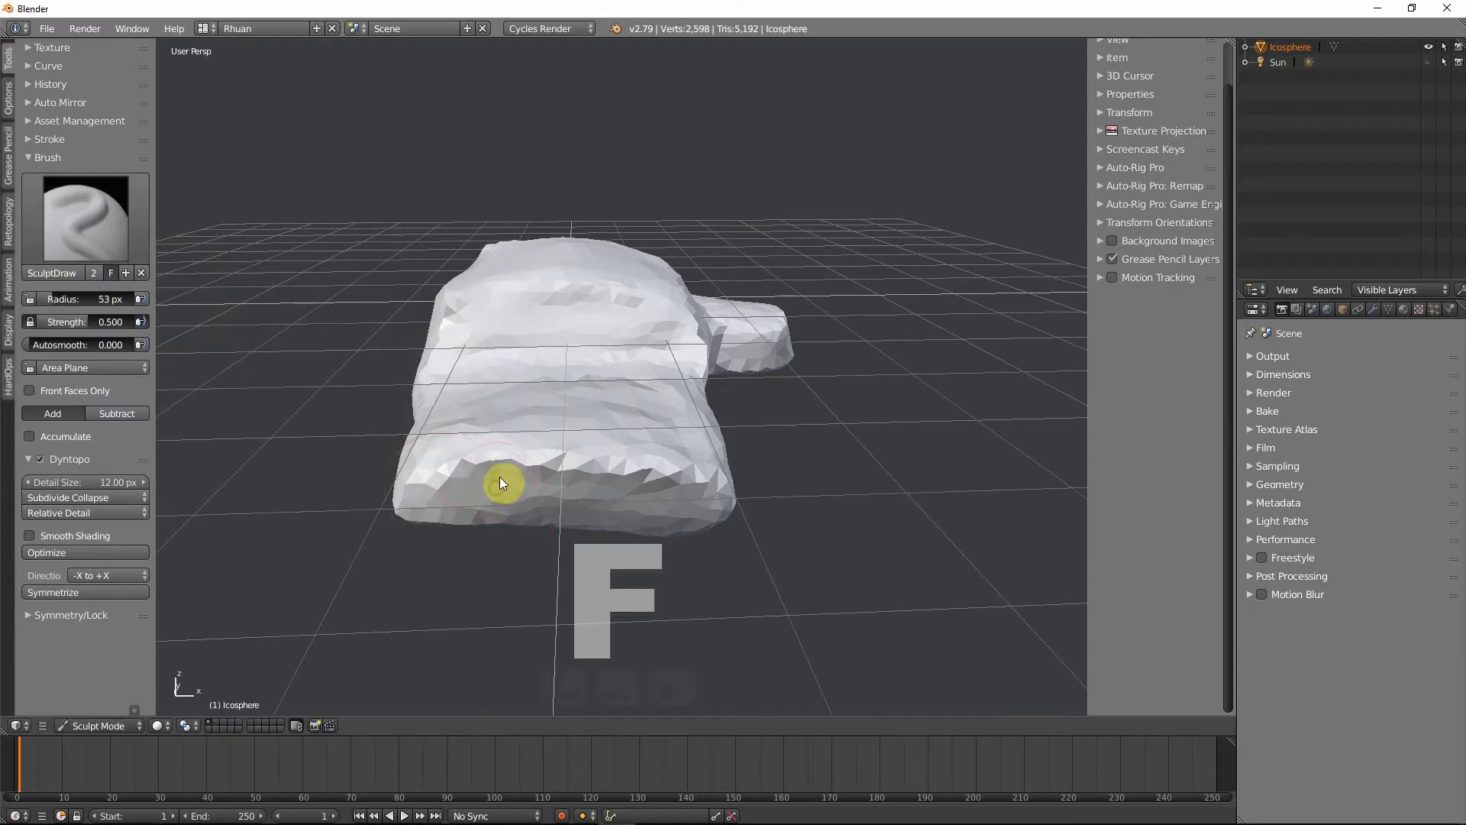
middle_drag(499, 476, 506, 388)
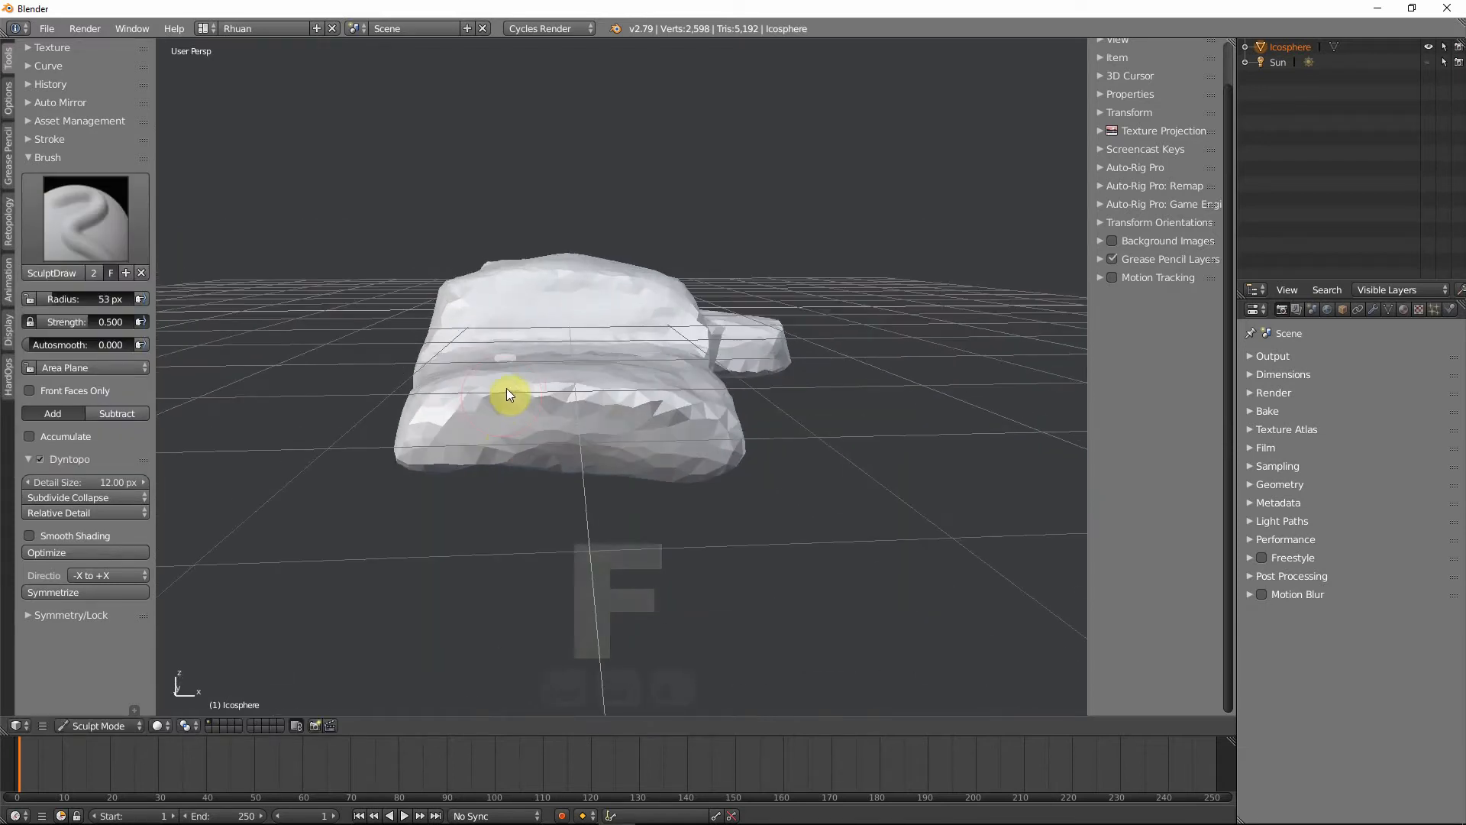
- Carve a vertical slit through the front of the snout with subtracting SculptDraw strokes, splitting off a narrow lobe
mouse_move(507, 386)
ctrl+mouse_down()
mouse_move(514, 442)
mouse_move(524, 386)
ctrl+mouse_up()
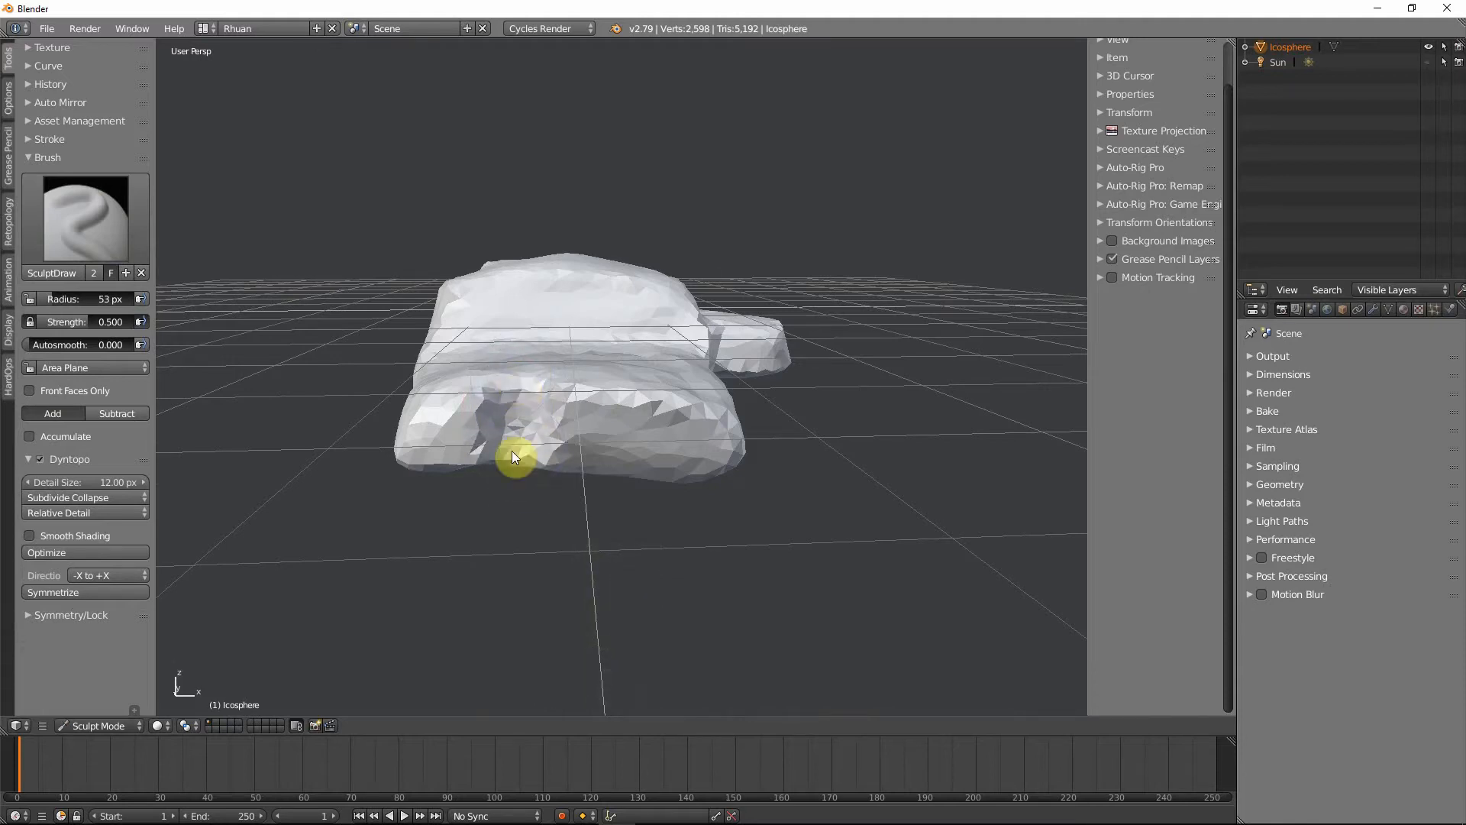
mouse_move(517, 437)
ctrl+mouse_down()
mouse_move(520, 457)
mouse_move(522, 375)
mouse_move(507, 462)
ctrl+mouse_up()
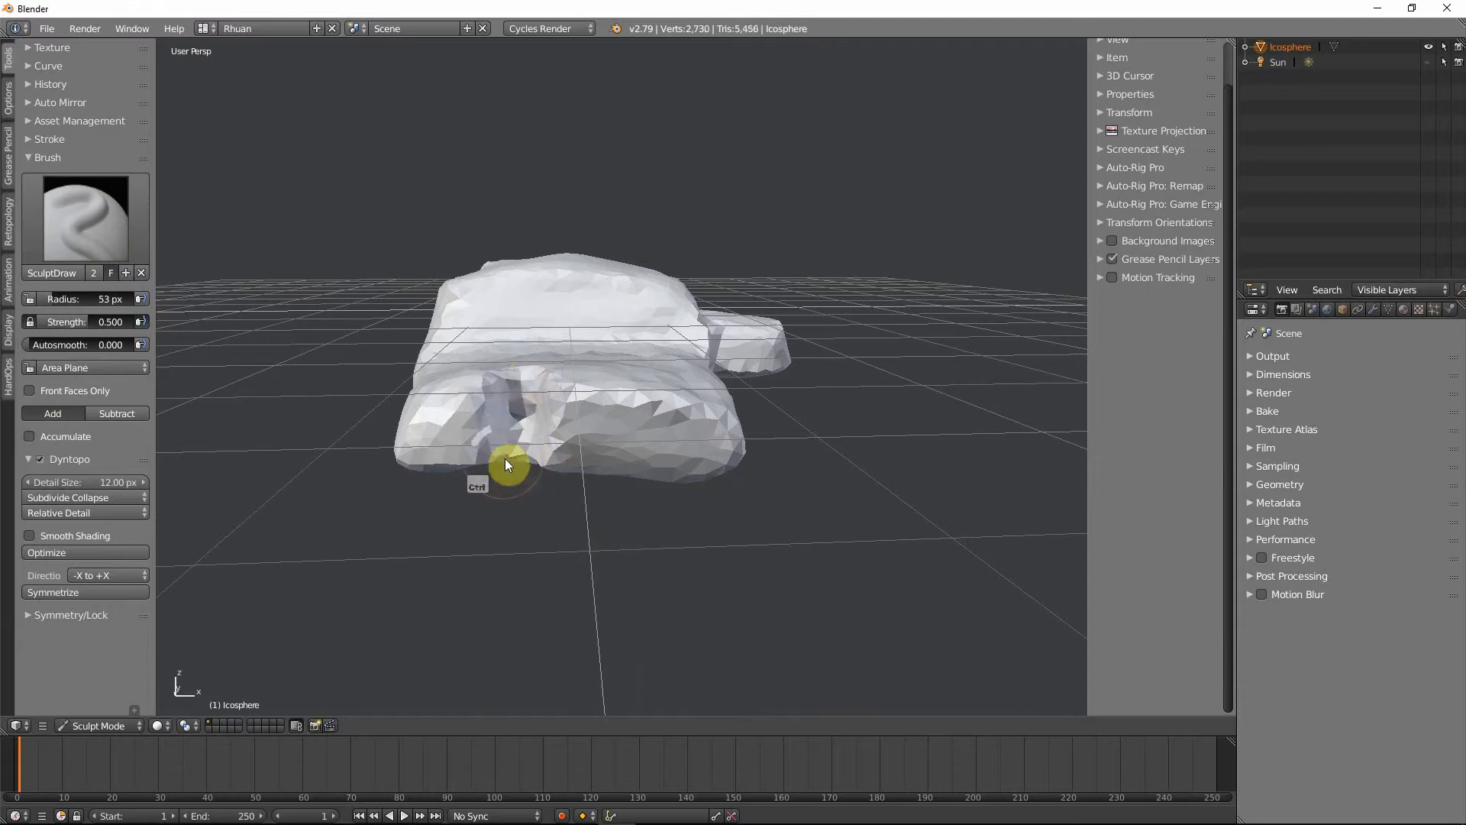
mouse_move(519, 368)
ctrl+mouse_down()
mouse_move(533, 480)
mouse_move(521, 369)
ctrl+mouse_up()
mouse_move(521, 370)
middle_down()
mouse_move(521, 462)
mouse_move(488, 498)
mouse_move(507, 474)
mouse_move(514, 436)
mouse_move(501, 428)
mouse_move(504, 447)
middle_up()
ctrl+drag(514, 521, 518, 429)
middle_drag(533, 484, 534, 467)
mouse_move(514, 414)
ctrl+mouse_down()
mouse_move(507, 481)
mouse_move(501, 406)
mouse_move(511, 460)
ctrl+mouse_up()
mouse_move(511, 461)
middle_down()
mouse_move(465, 555)
mouse_move(419, 580)
mouse_move(486, 582)
middle_up()
- Inflate the inner walls of the snout's slit with the Inflate/Deflate brush at a 63 px radius
click(75, 238)
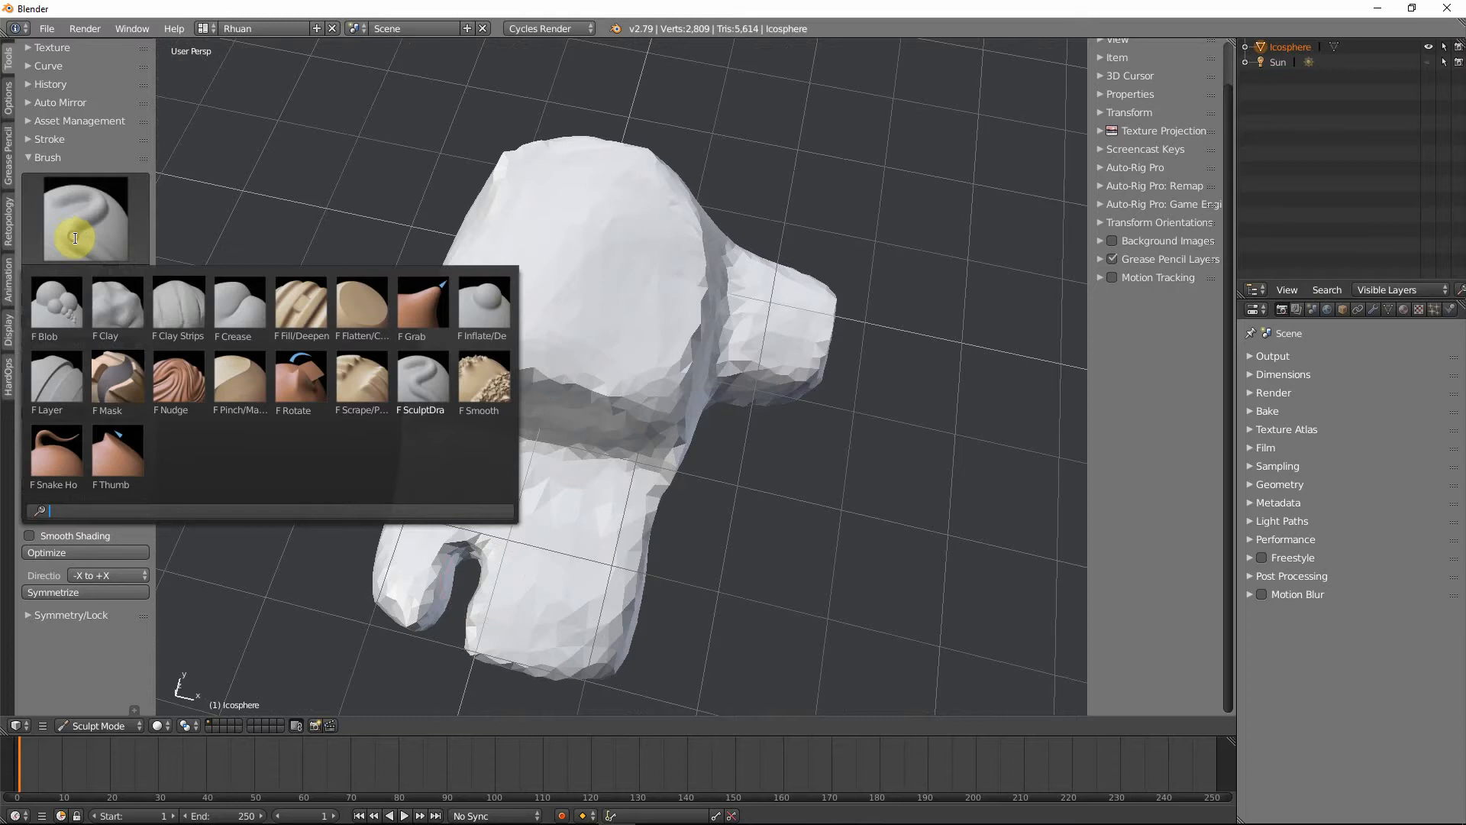
click(490, 320)
mouse_move(469, 612)
middle_down()
mouse_move(470, 580)
mouse_move(487, 602)
middle_up()
key(f)
click(511, 613)
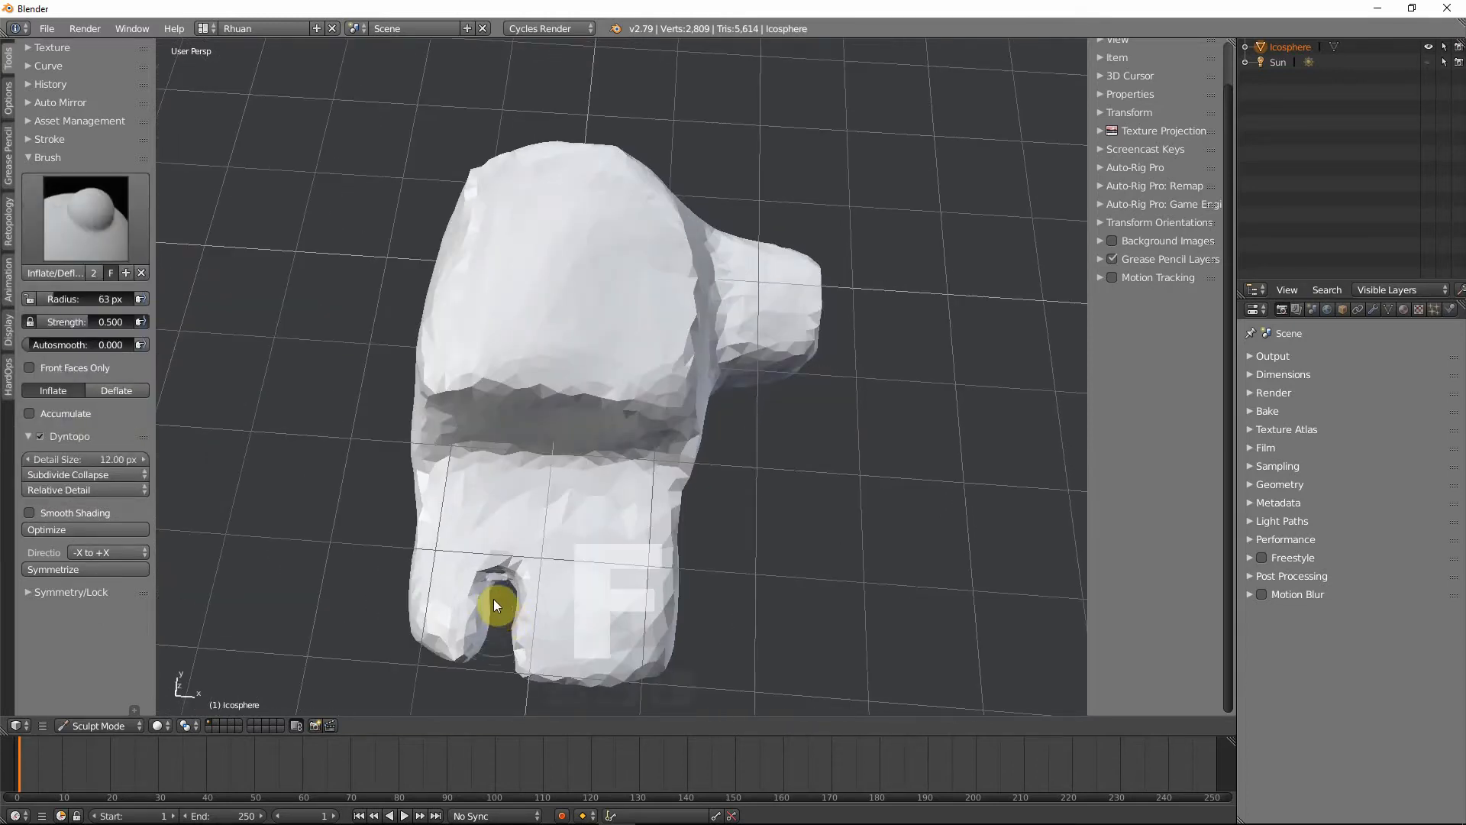
mouse_move(493, 598)
mouse_down()
mouse_move(486, 646)
mouse_move(489, 590)
mouse_move(505, 586)
mouse_move(471, 672)
mouse_move(488, 649)
mouse_move(518, 651)
mouse_up()
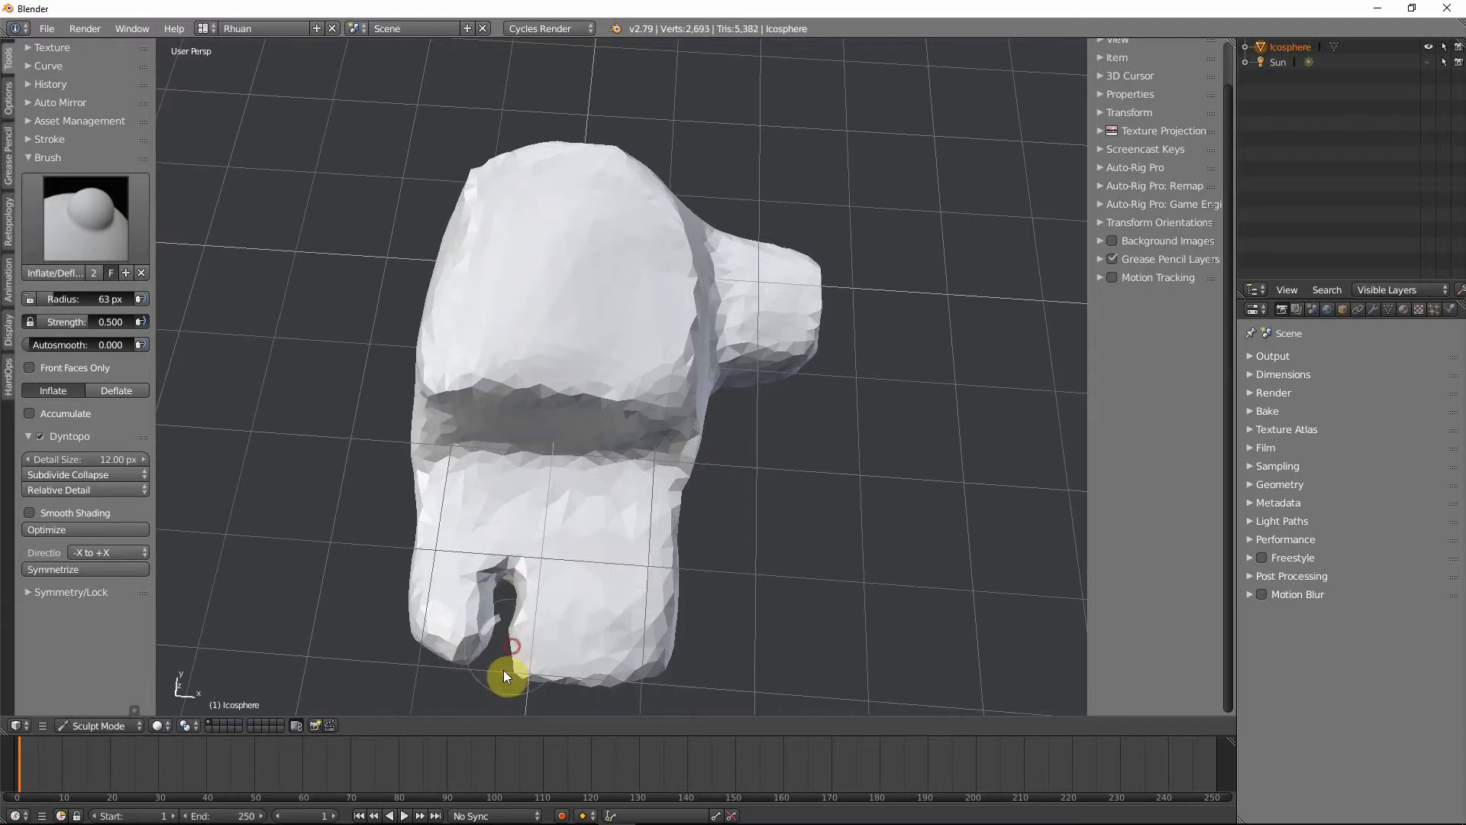
middle_drag(492, 511, 501, 511)
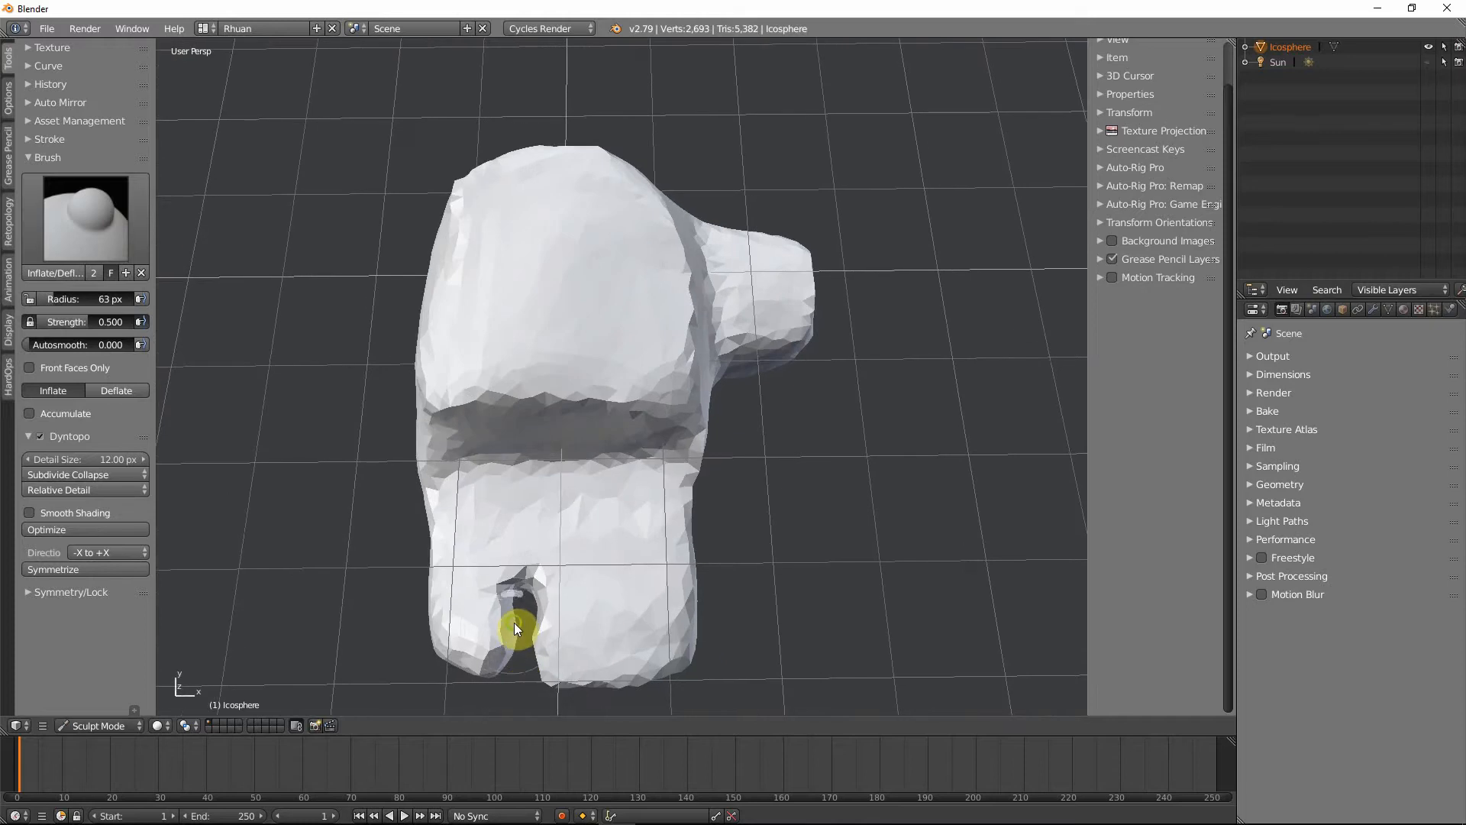
- Run a Crease brush stroke with an 88 px radius along the slit, from its inner end out to the snout's front
middle_drag(515, 621, 504, 595)
click(105, 221)
click(299, 327)
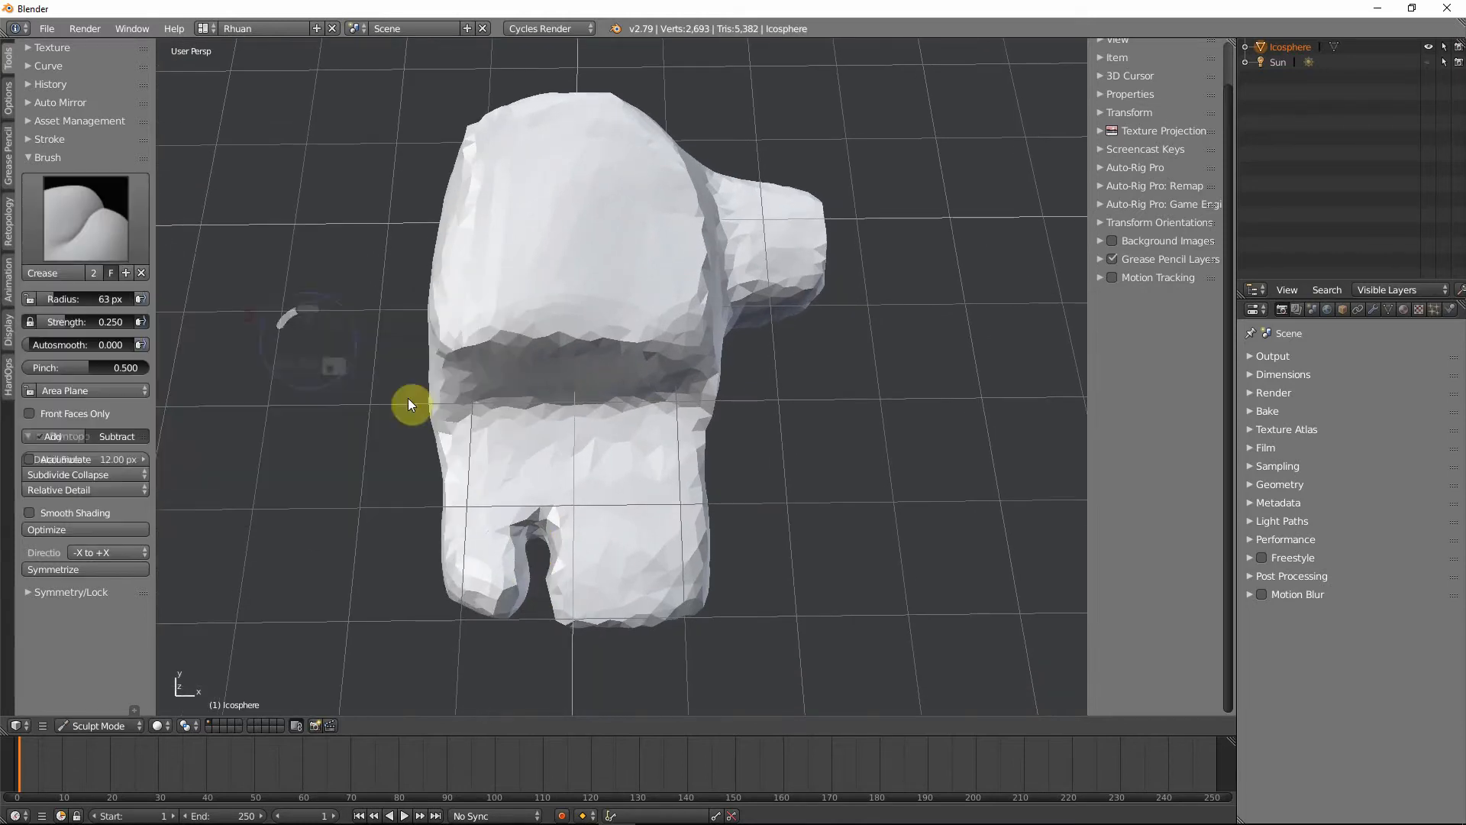
key(f)
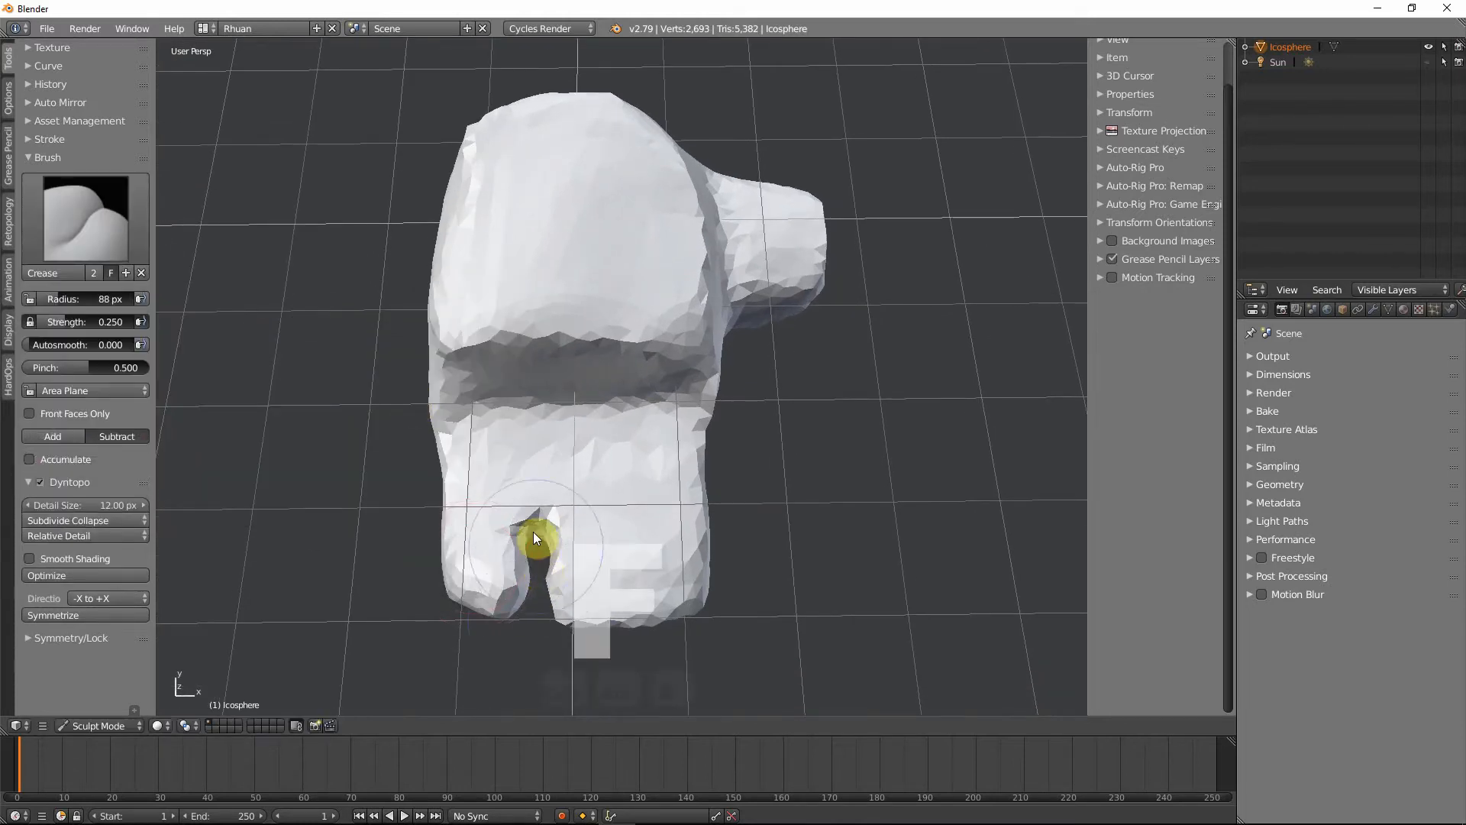
drag(533, 533, 543, 616)
- Pinch the slit's edges together along its length with the Pinch/Magnify brush at a 106 px radius
click(84, 249)
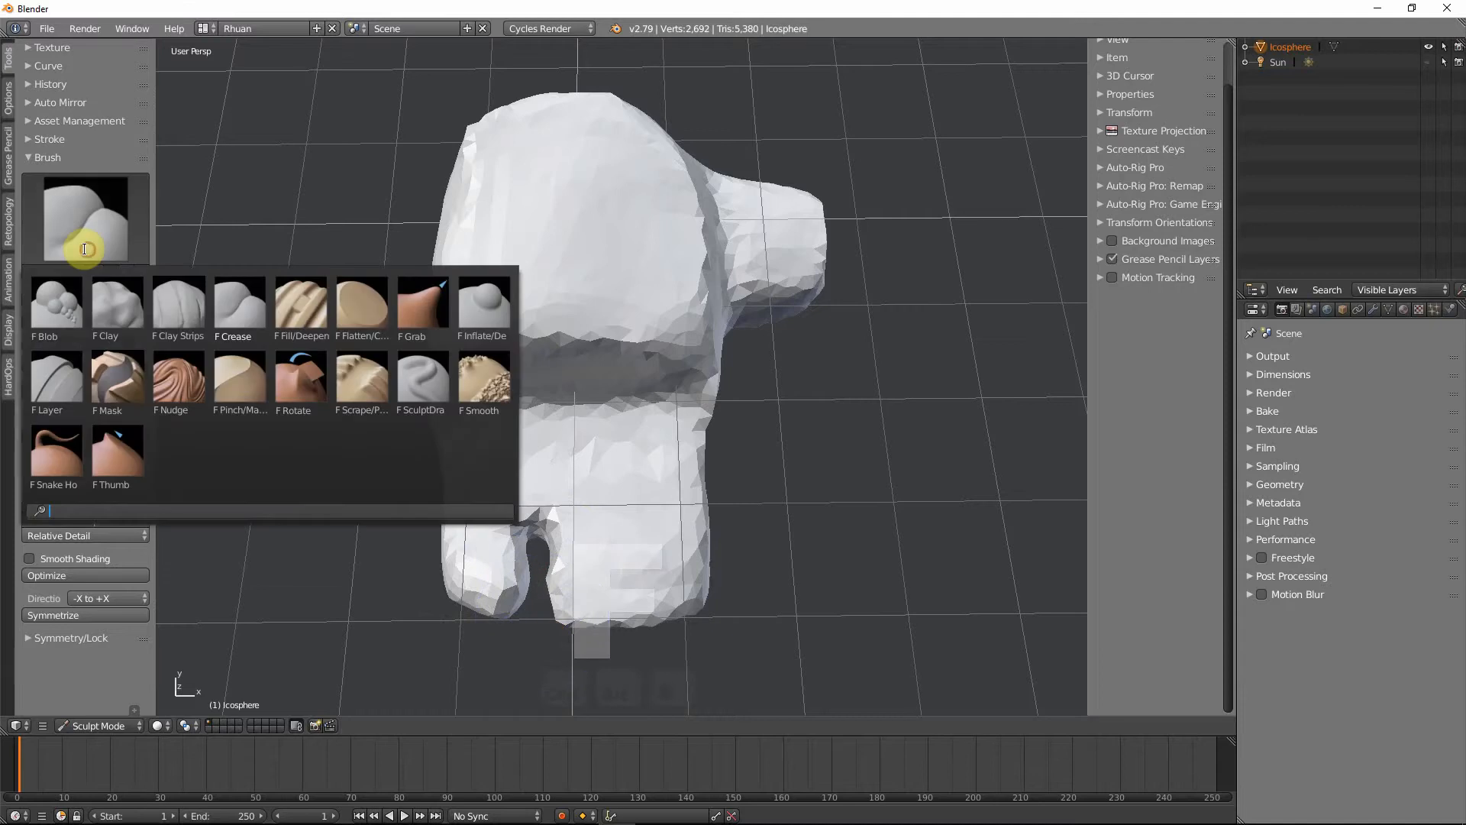
click(242, 378)
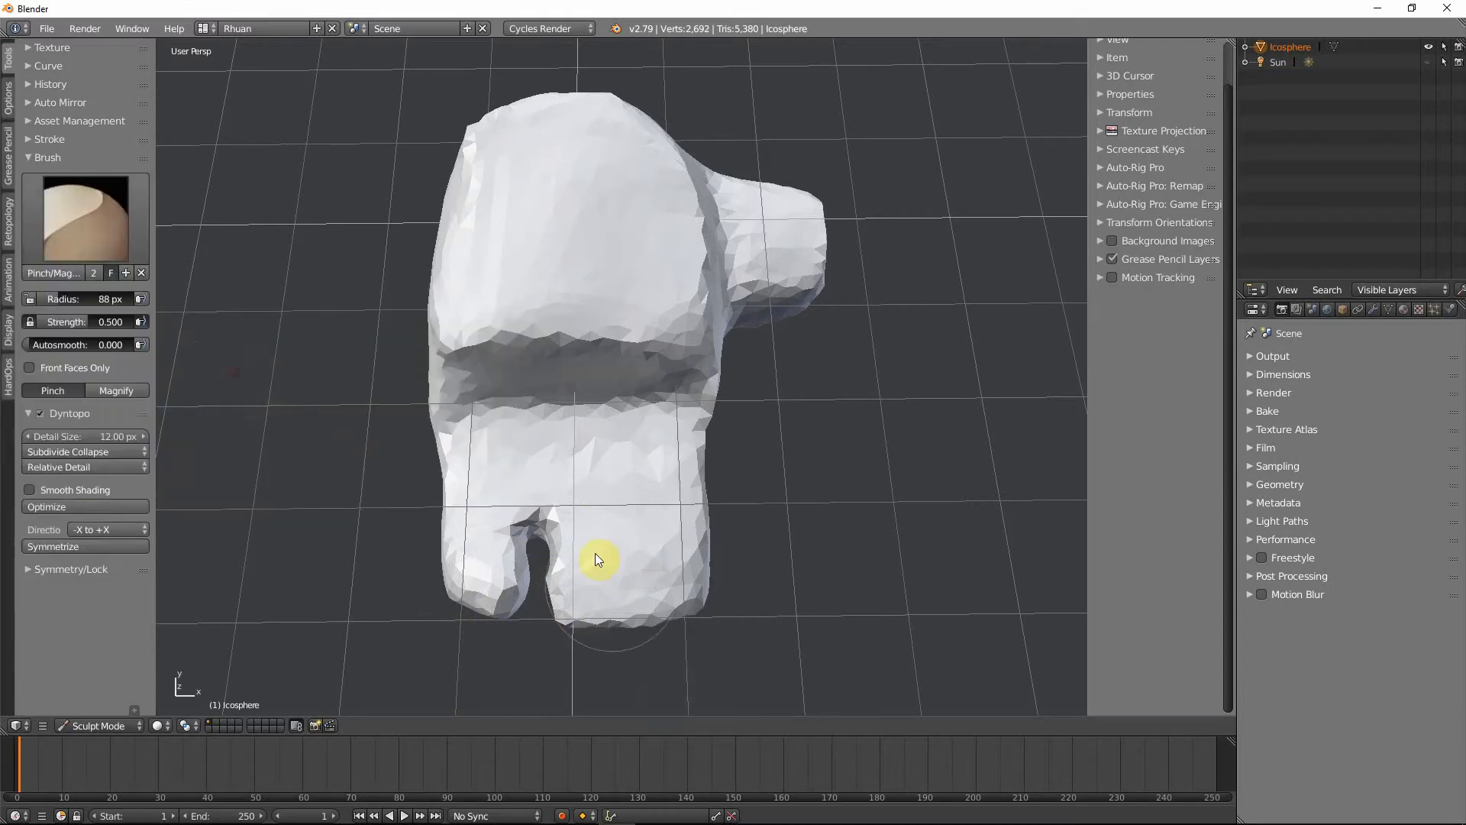
key(f)
click(539, 541)
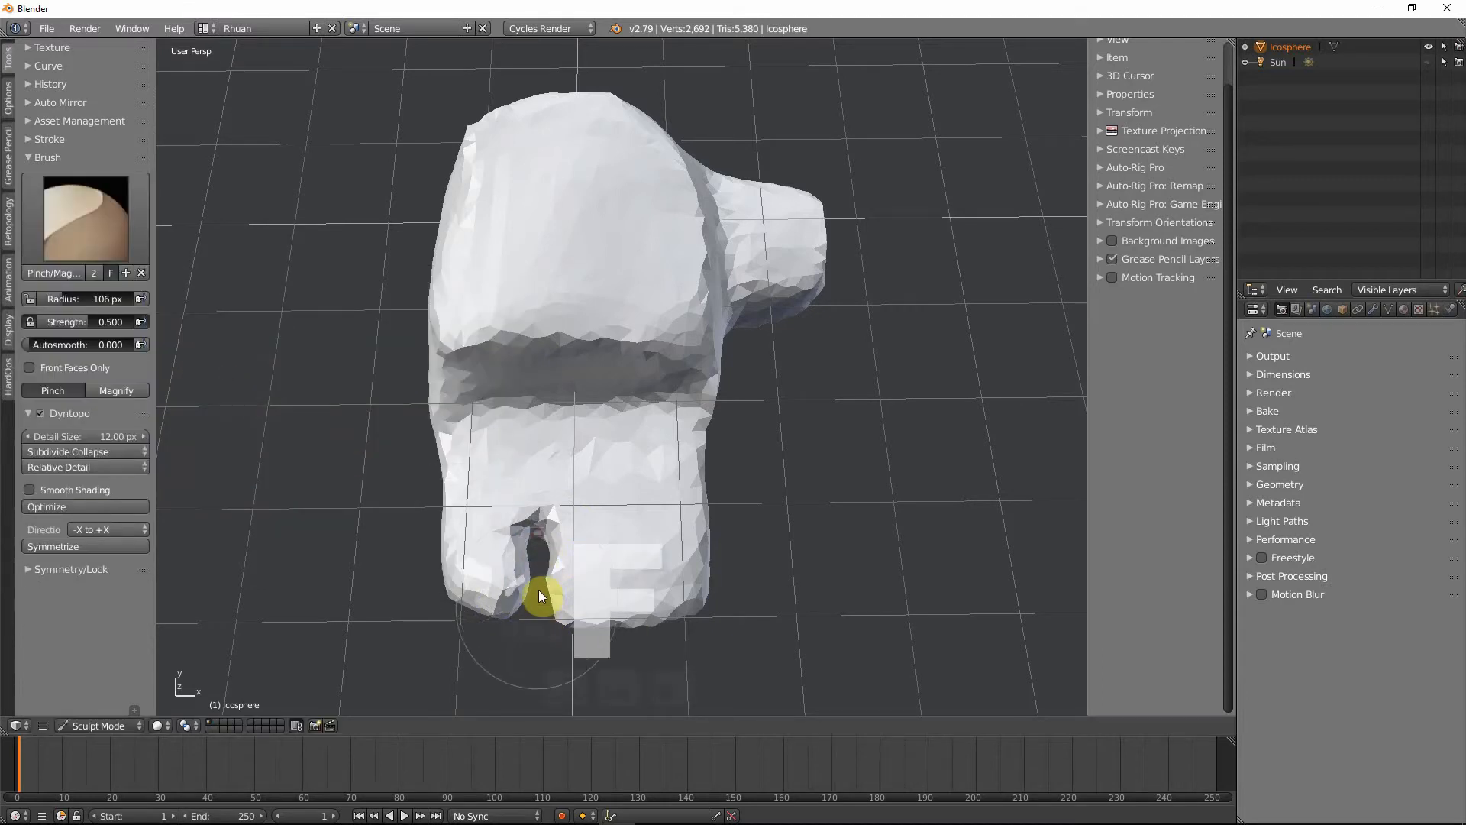
drag(538, 547, 542, 634)
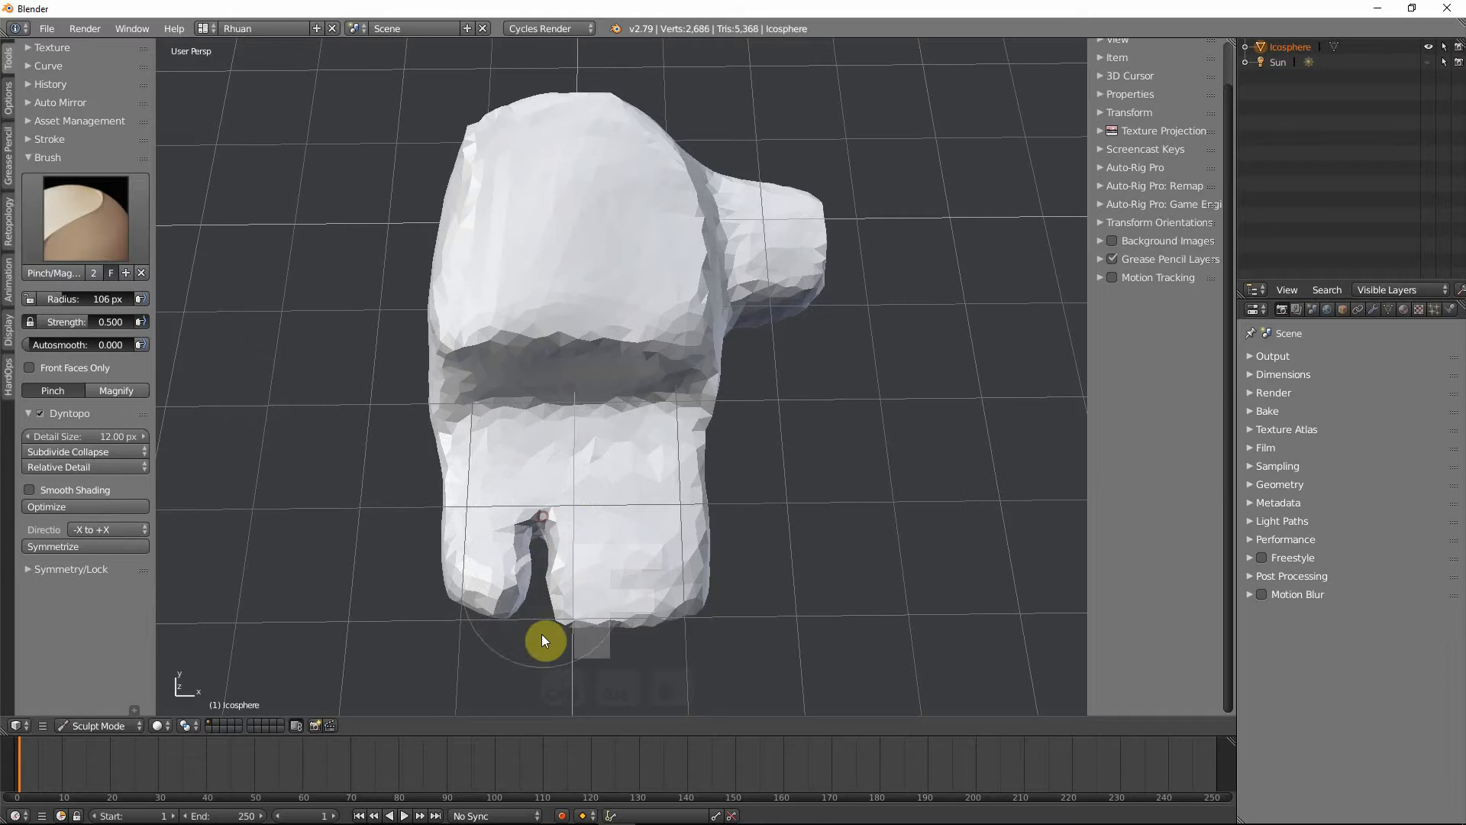
drag(542, 516, 539, 640)
drag(553, 514, 550, 640)
mouse_move(545, 501)
mouse_down()
mouse_move(552, 543)
mouse_move(529, 549)
mouse_move(540, 631)
mouse_move(524, 592)
mouse_up()
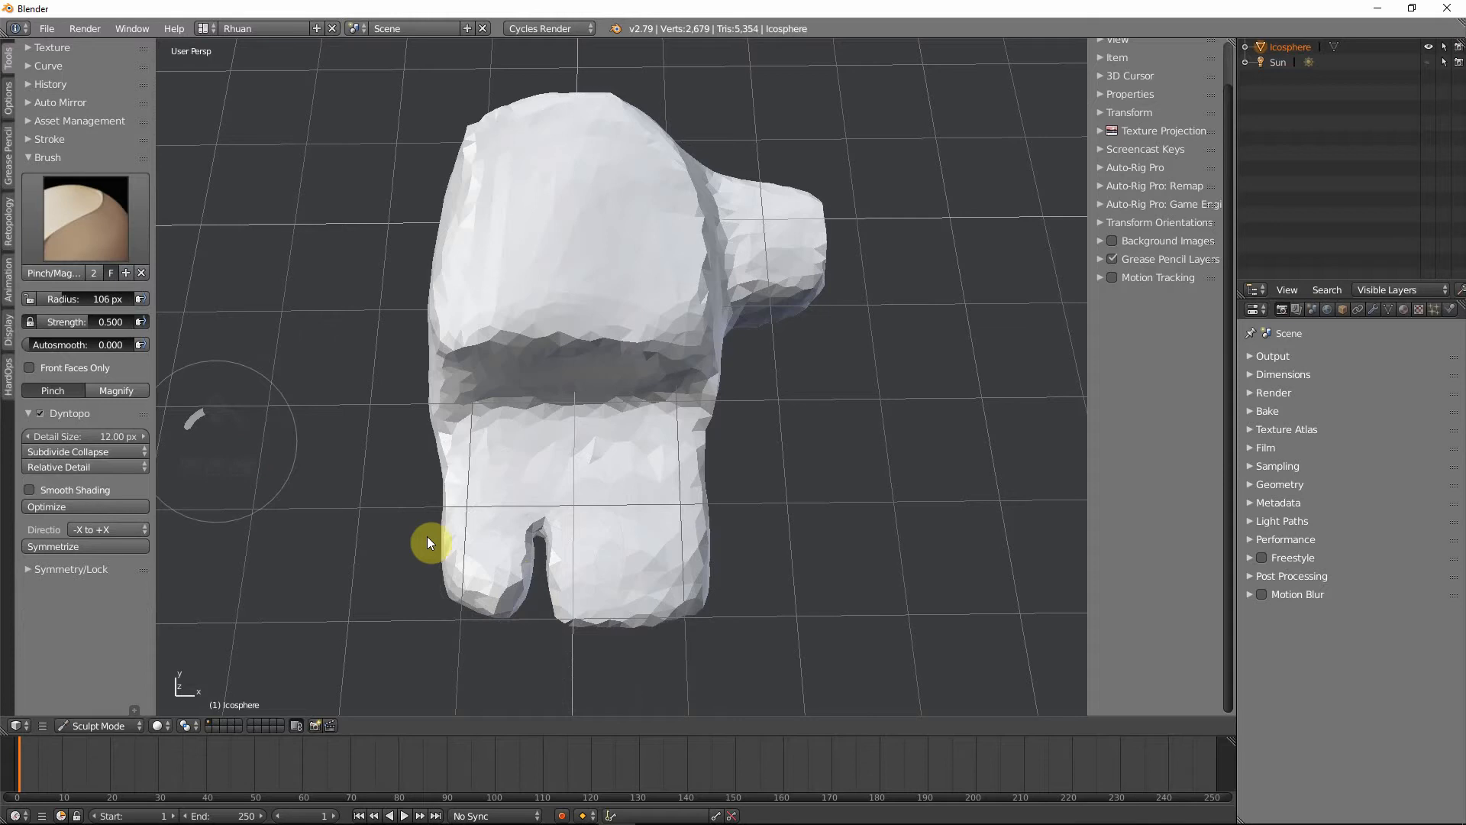
- Pull the narrow lobe's inner edge toward the slit with the Grab brush and reduce the brush radius to 52 px
key(g)
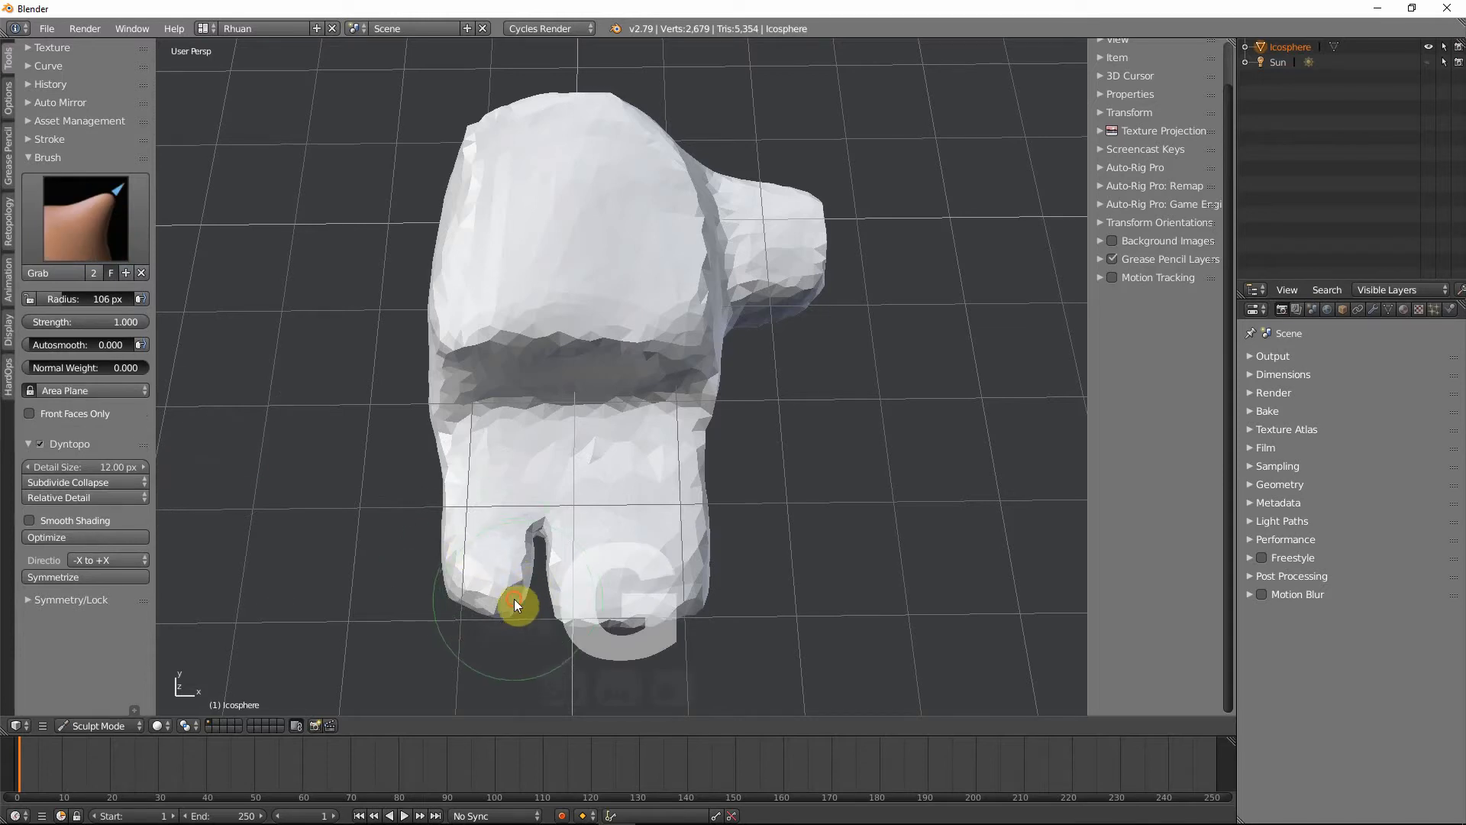
mouse_move(523, 610)
mouse_down()
mouse_move(559, 612)
mouse_move(534, 543)
mouse_move(534, 620)
mouse_move(548, 539)
mouse_up()
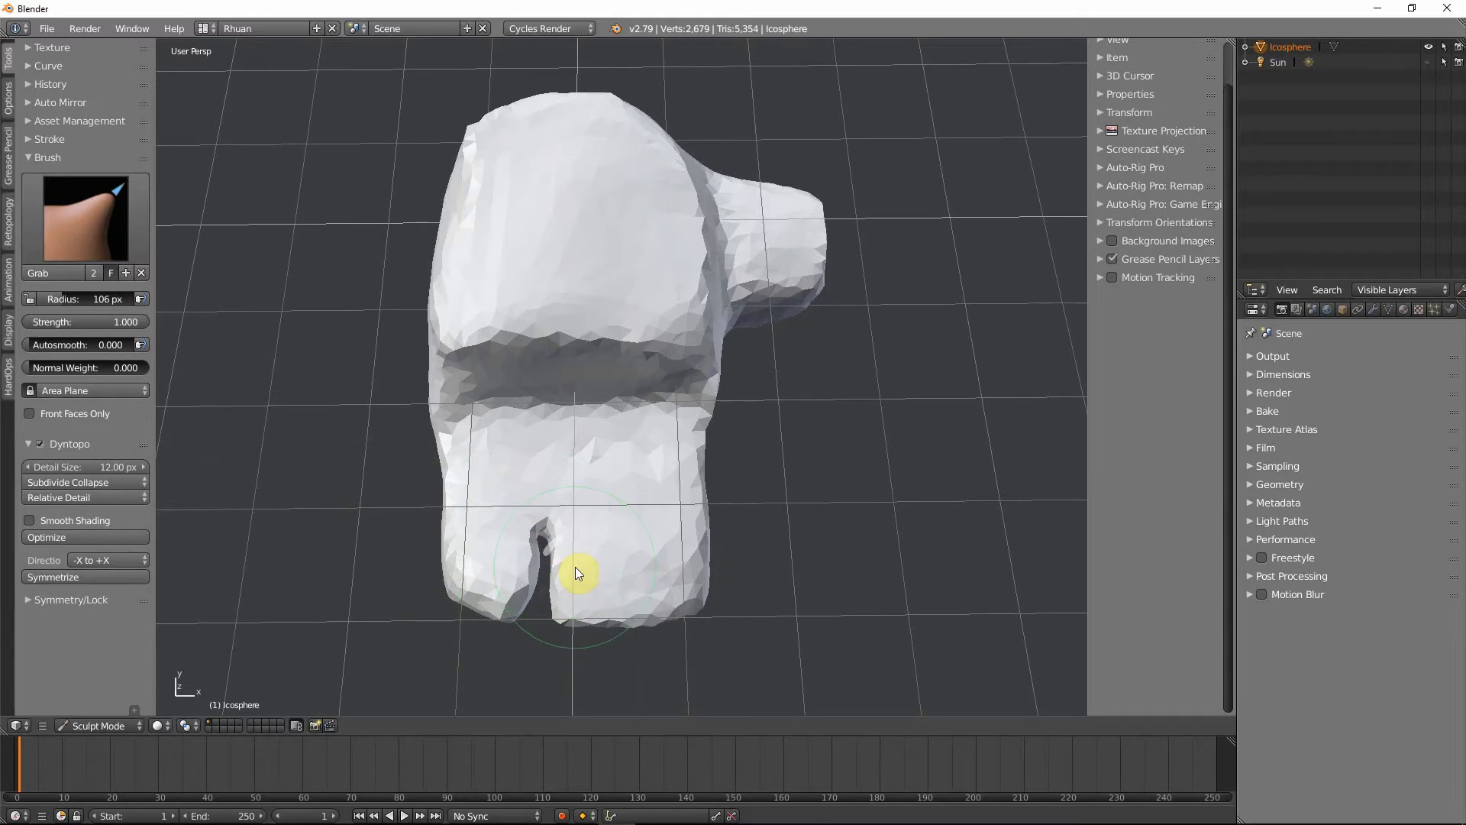
mouse_move(561, 608)
middle_down()
mouse_move(563, 576)
mouse_move(561, 589)
middle_up()
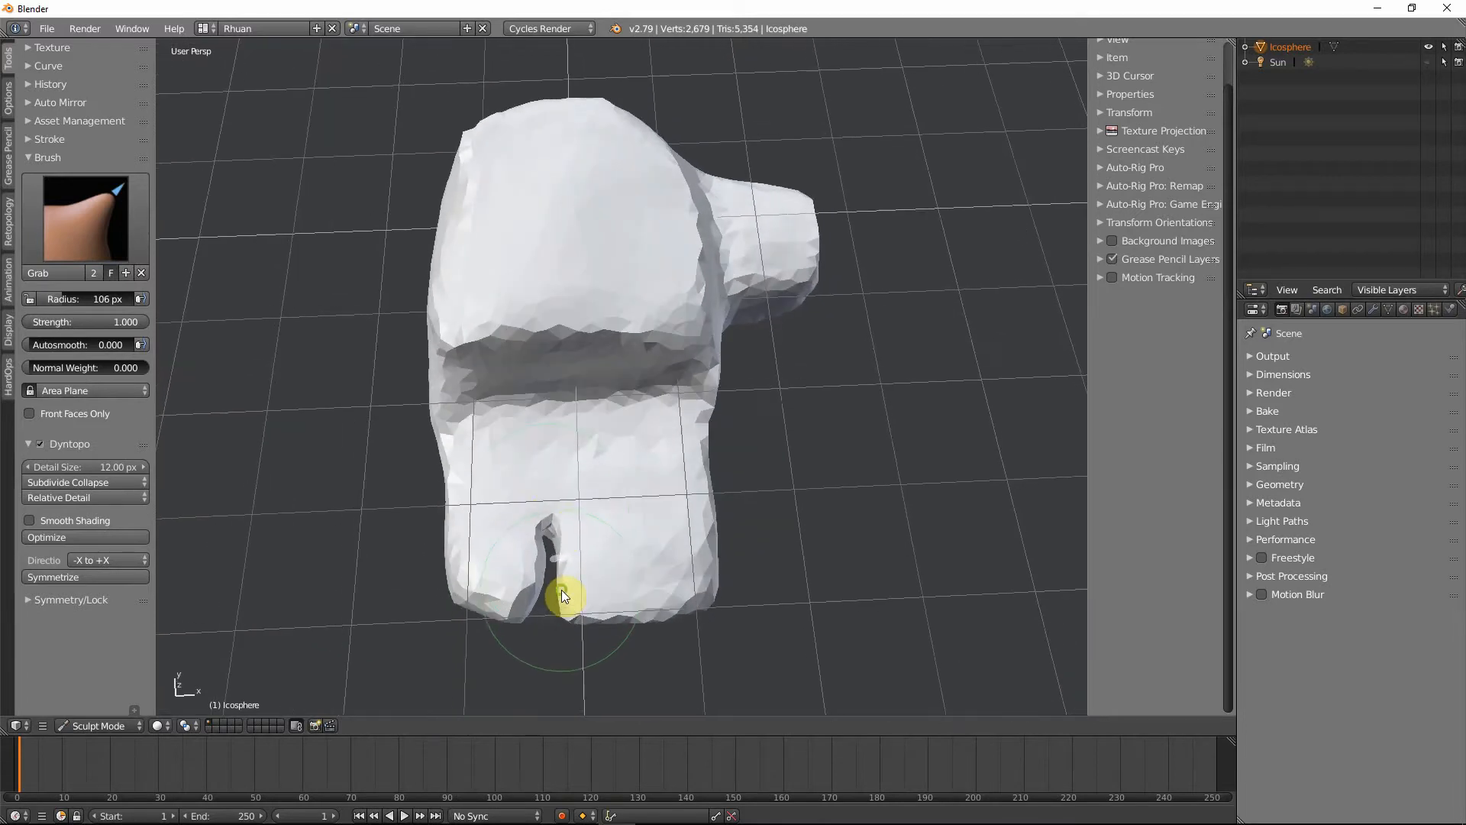
key(f)
click(522, 513)
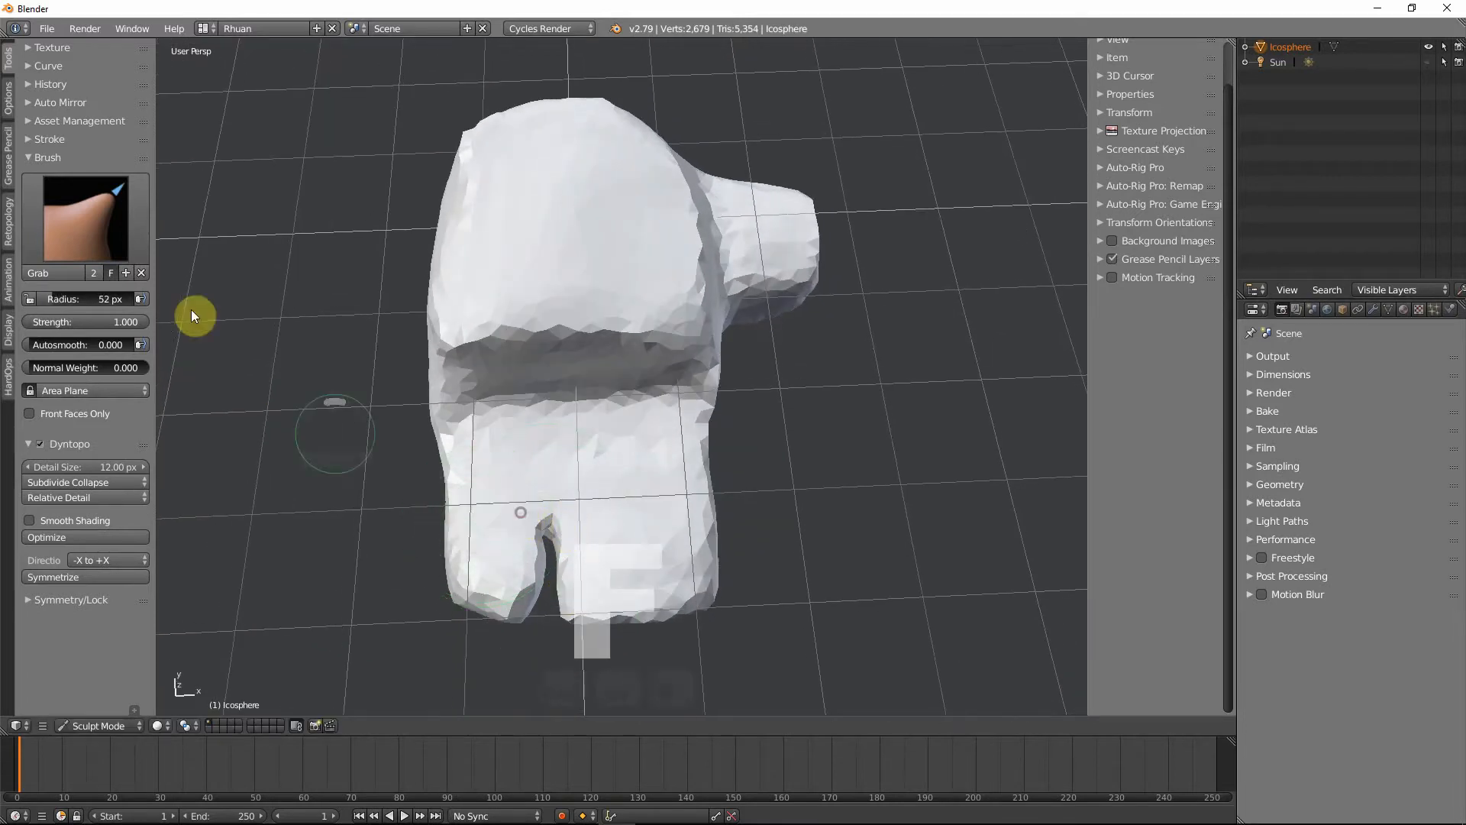
- Extend the slit as a groove toward the body's crease with the SculptDraw brush at a 28 px radius
click(114, 233)
click(192, 315)
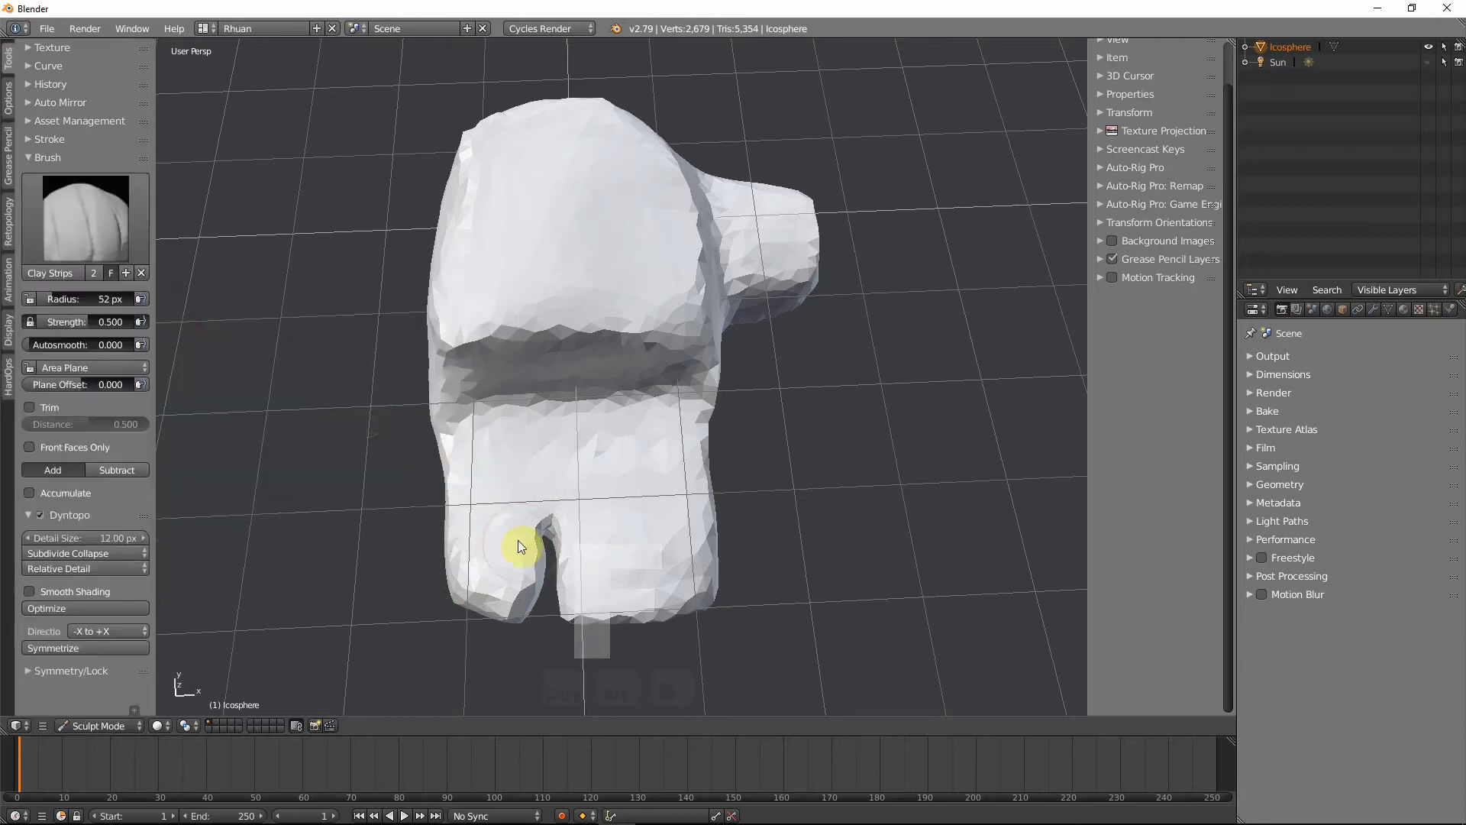
click(62, 250)
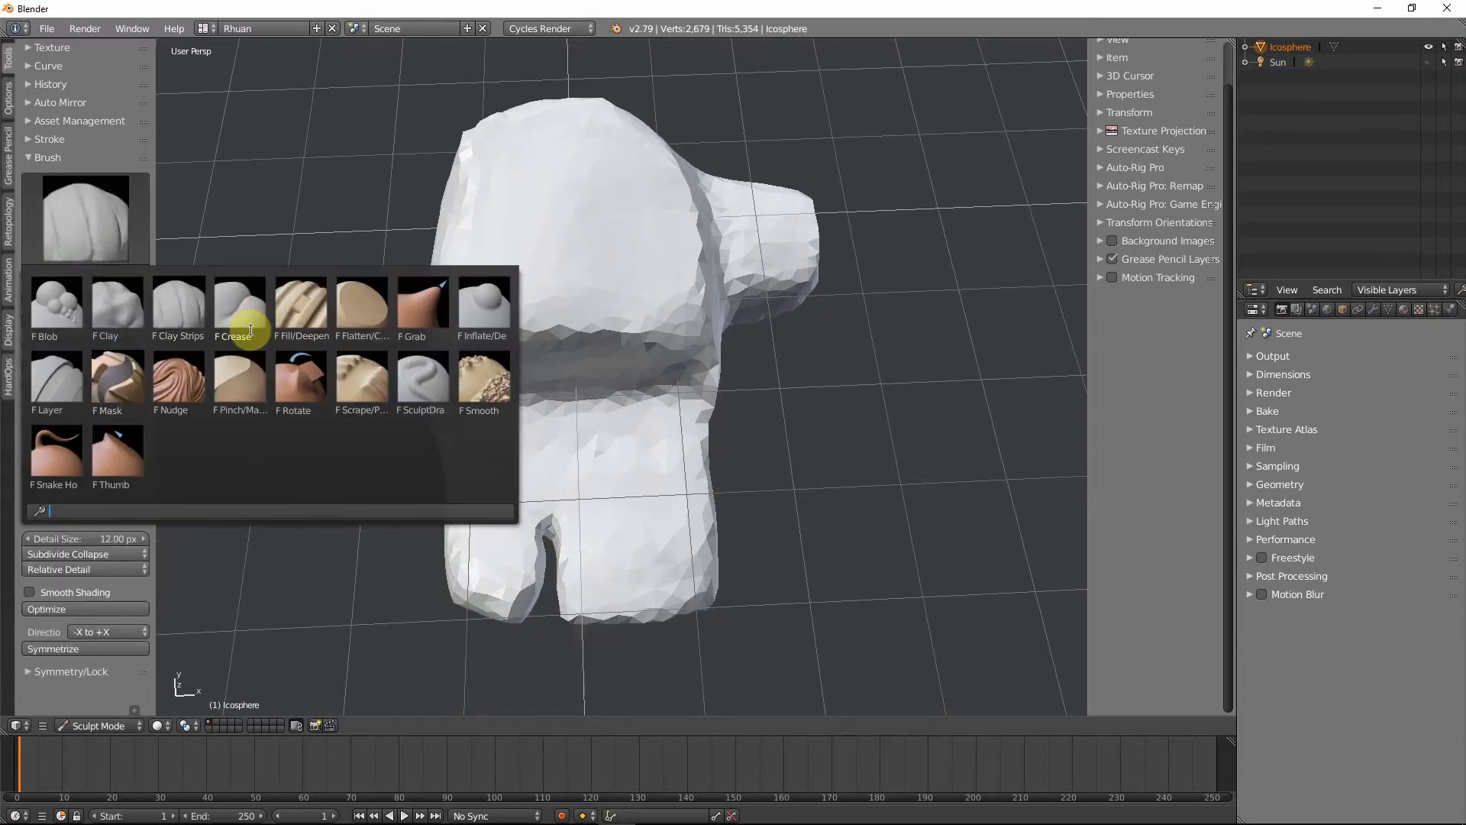
click(420, 378)
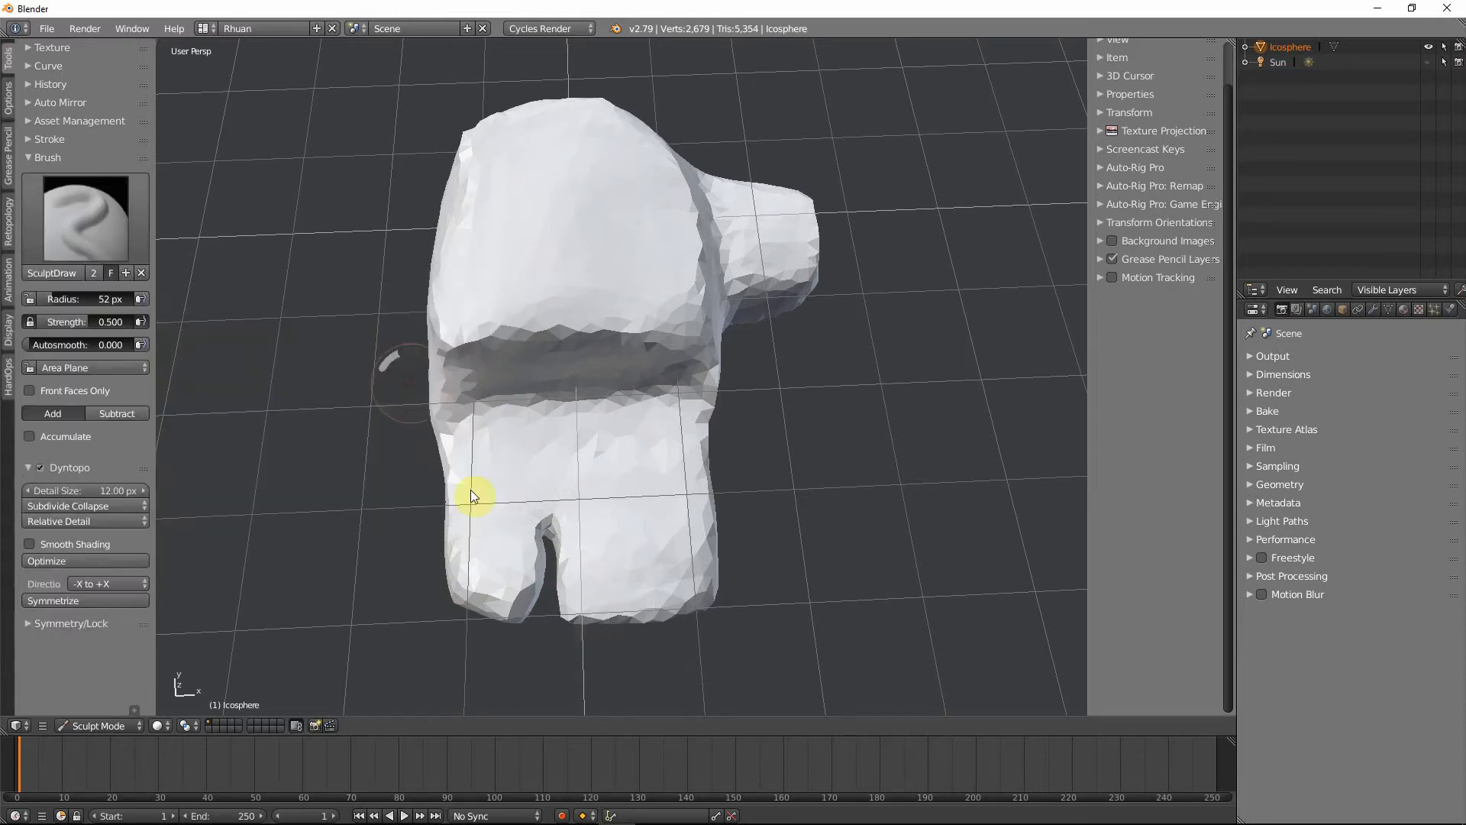
key(f)
click(543, 529)
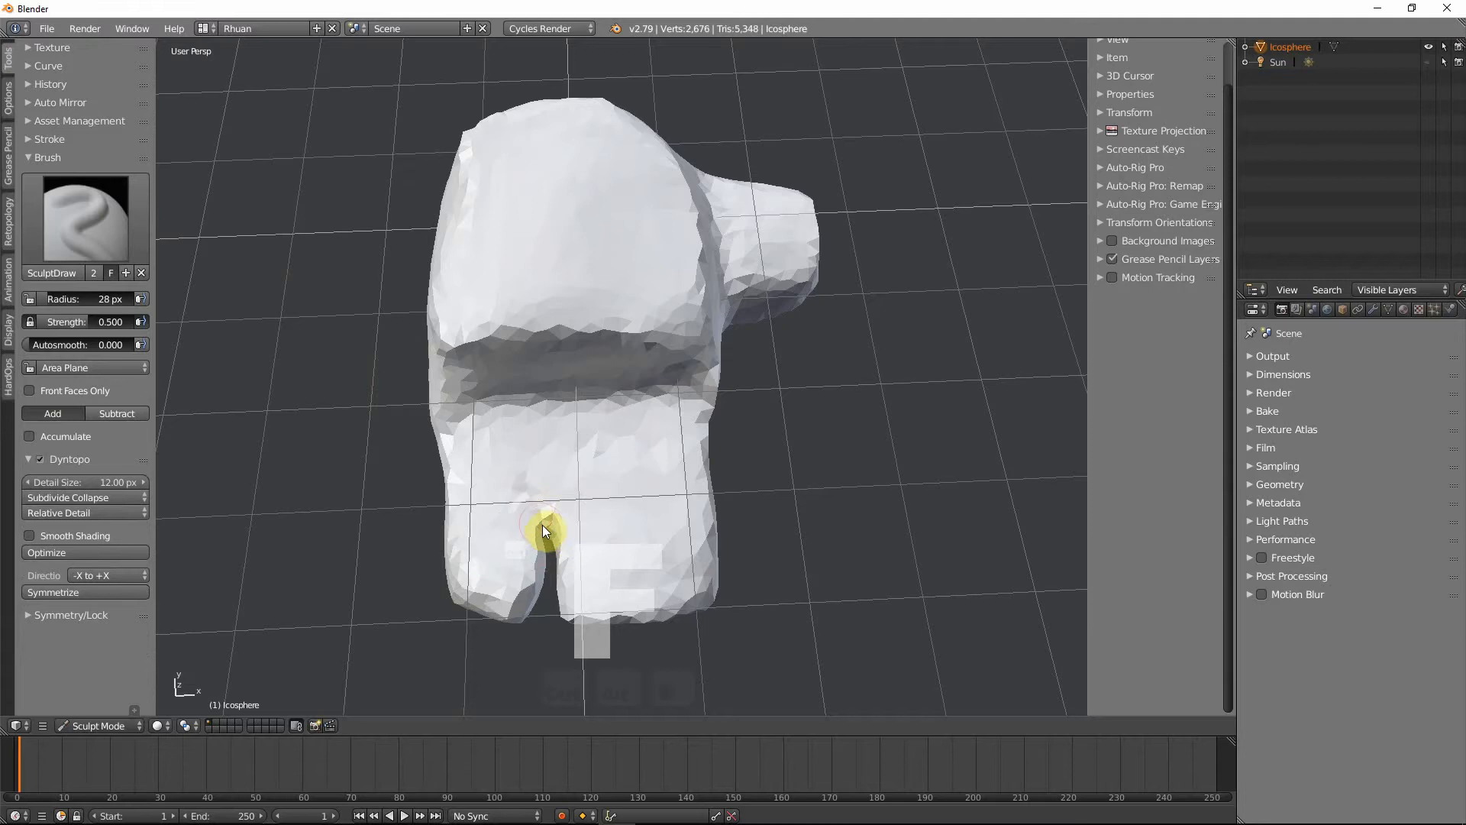
drag(542, 527, 533, 489)
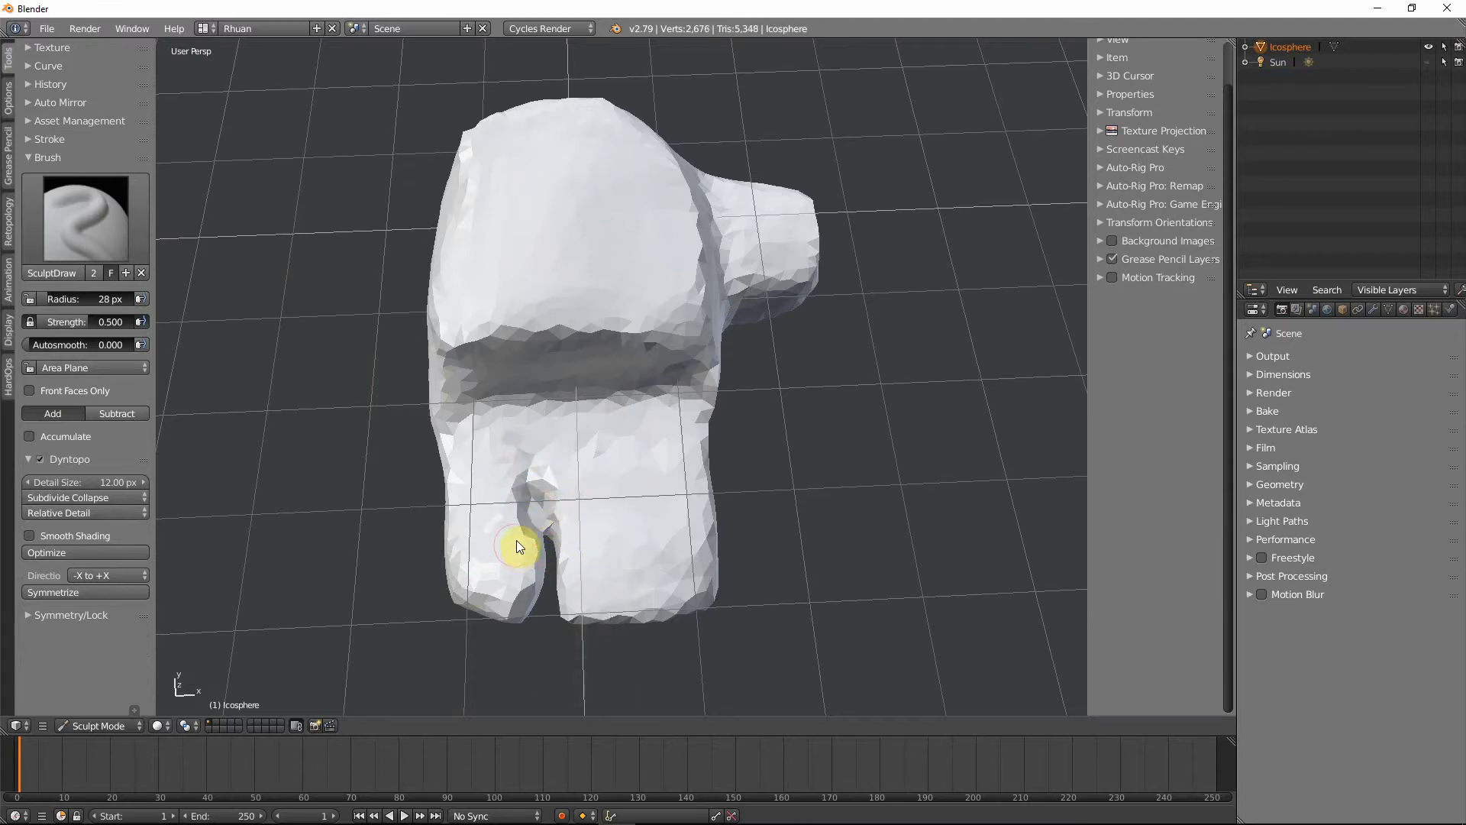
- Carve the matching groove at the slit's inner end on the underside of the snout with SculptDraw
mouse_move(517, 451)
middle_down()
mouse_move(542, 488)
mouse_move(519, 356)
mouse_move(577, 310)
middle_up()
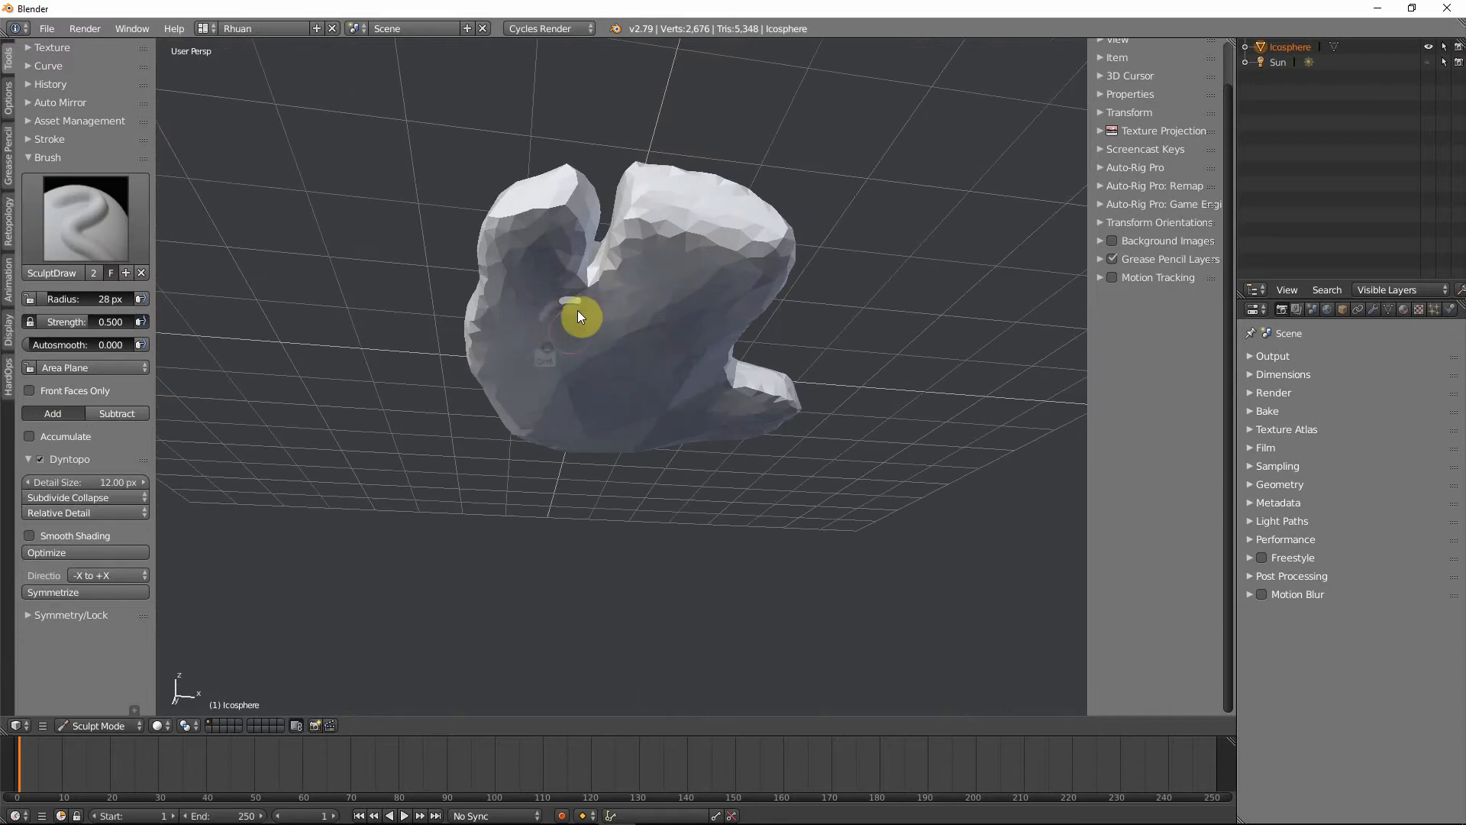
mouse_move(562, 309)
ctrl+mouse_down()
mouse_move(600, 284)
mouse_move(549, 315)
mouse_move(598, 275)
mouse_move(557, 340)
mouse_move(638, 290)
ctrl+mouse_up()
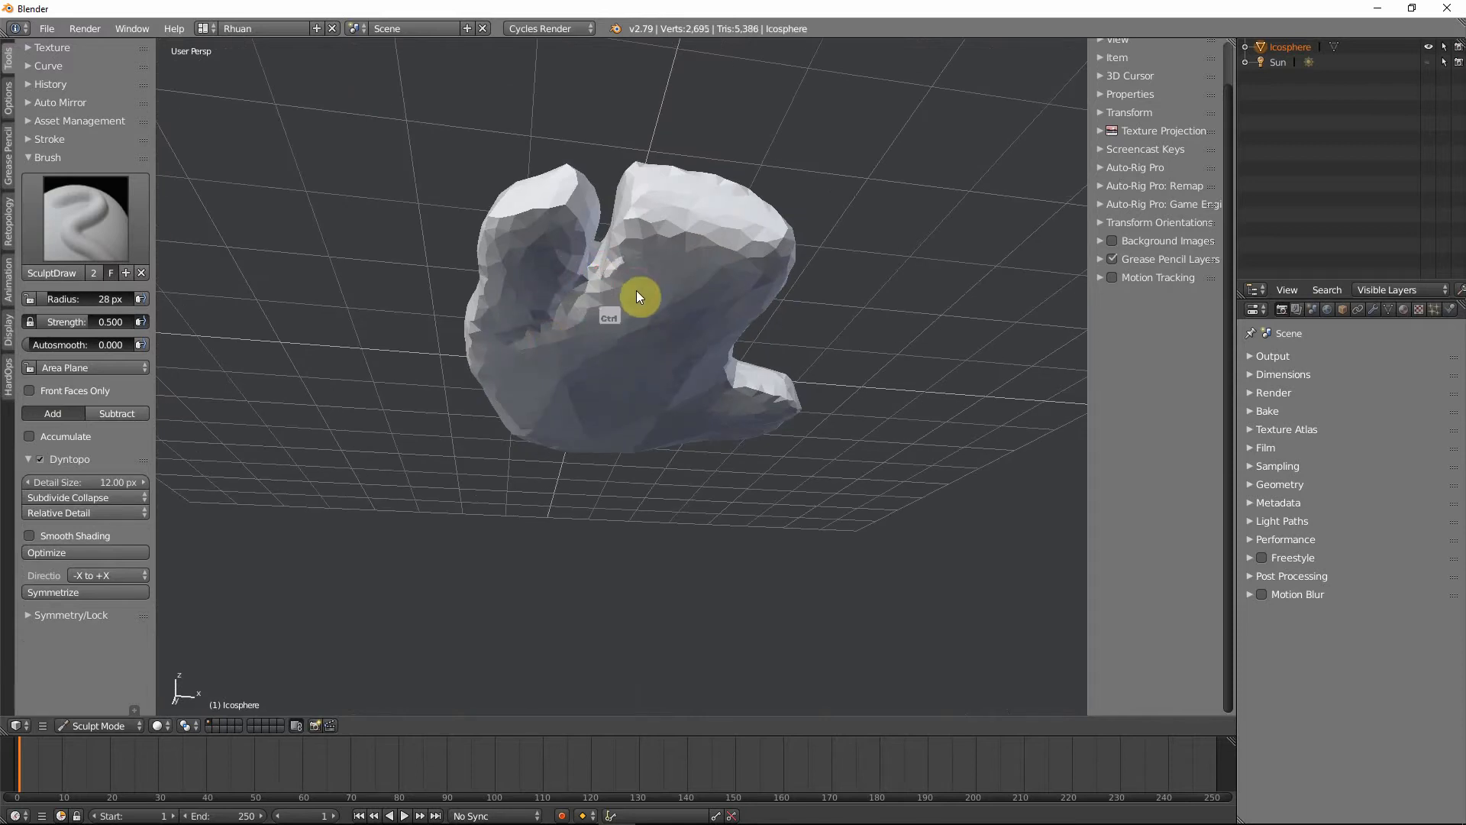
mouse_move(639, 294)
middle_down()
mouse_move(586, 431)
mouse_move(435, 457)
mouse_move(469, 487)
mouse_move(505, 476)
mouse_move(365, 393)
middle_up()
- Push in the front outer corner of the wide lobe with the Grab brush at a 150 px radius
click(124, 243)
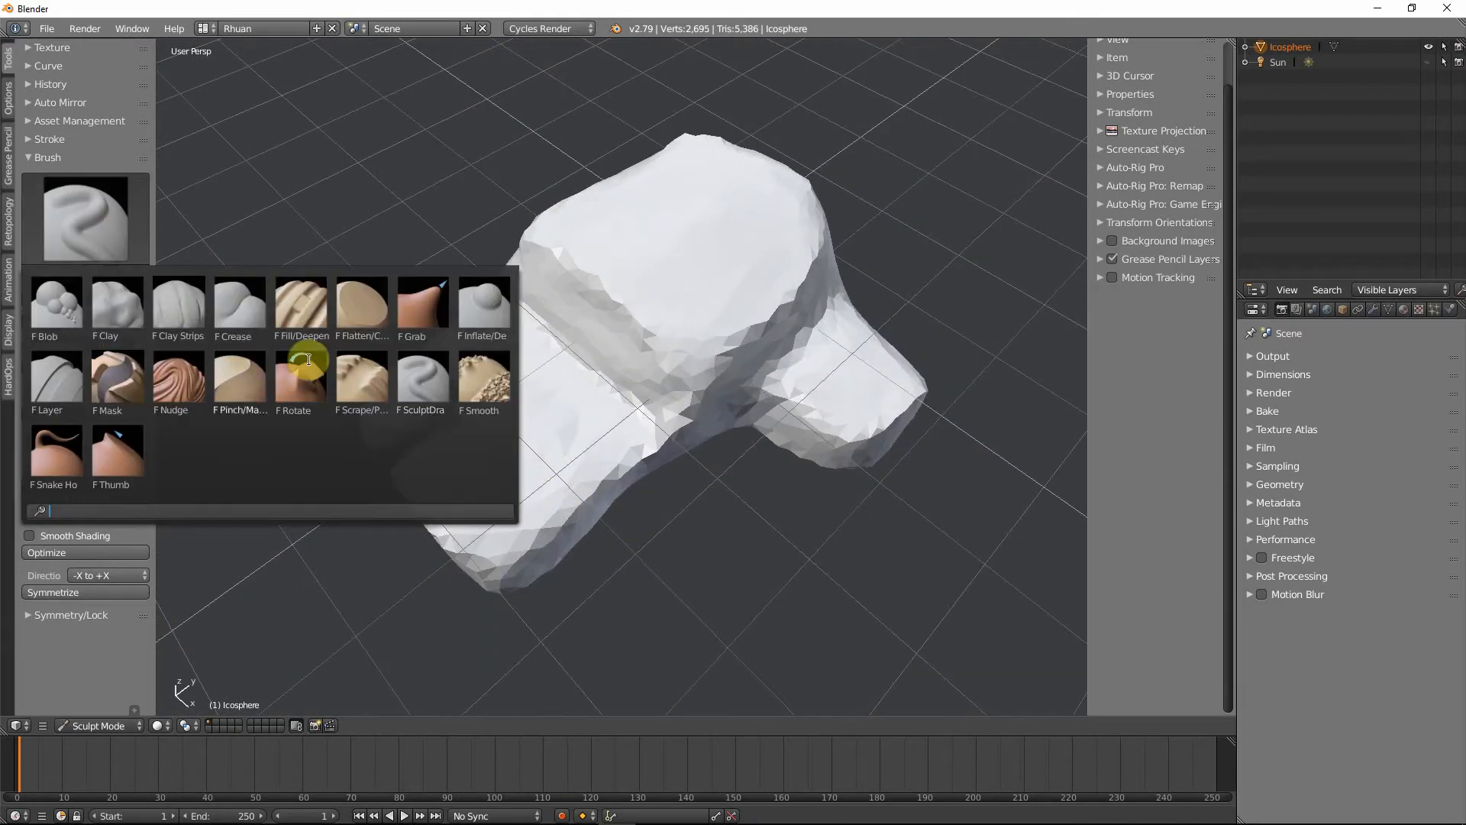
click(399, 317)
middle_drag(498, 545, 654, 593)
key(f)
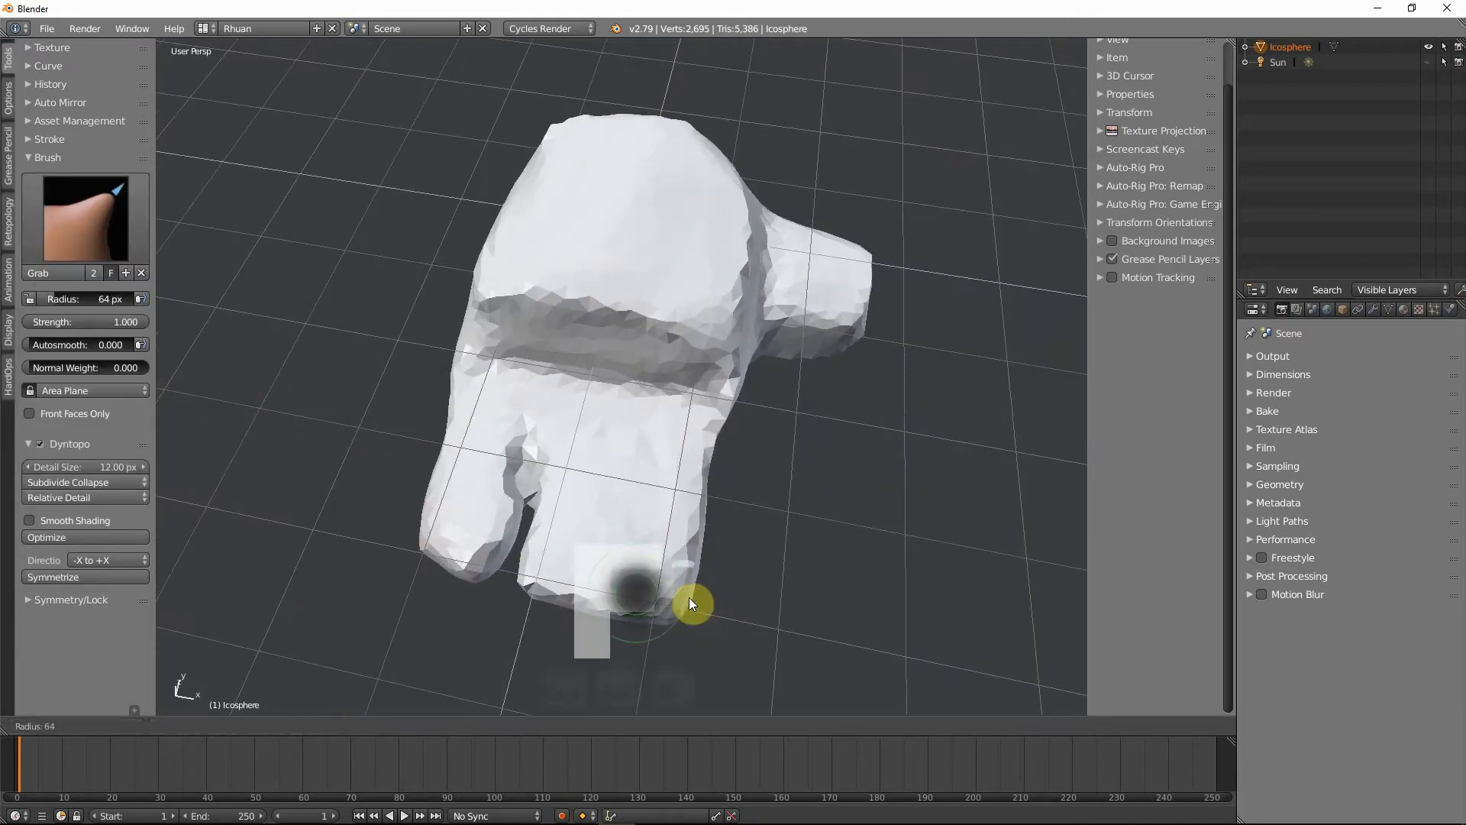
click(721, 607)
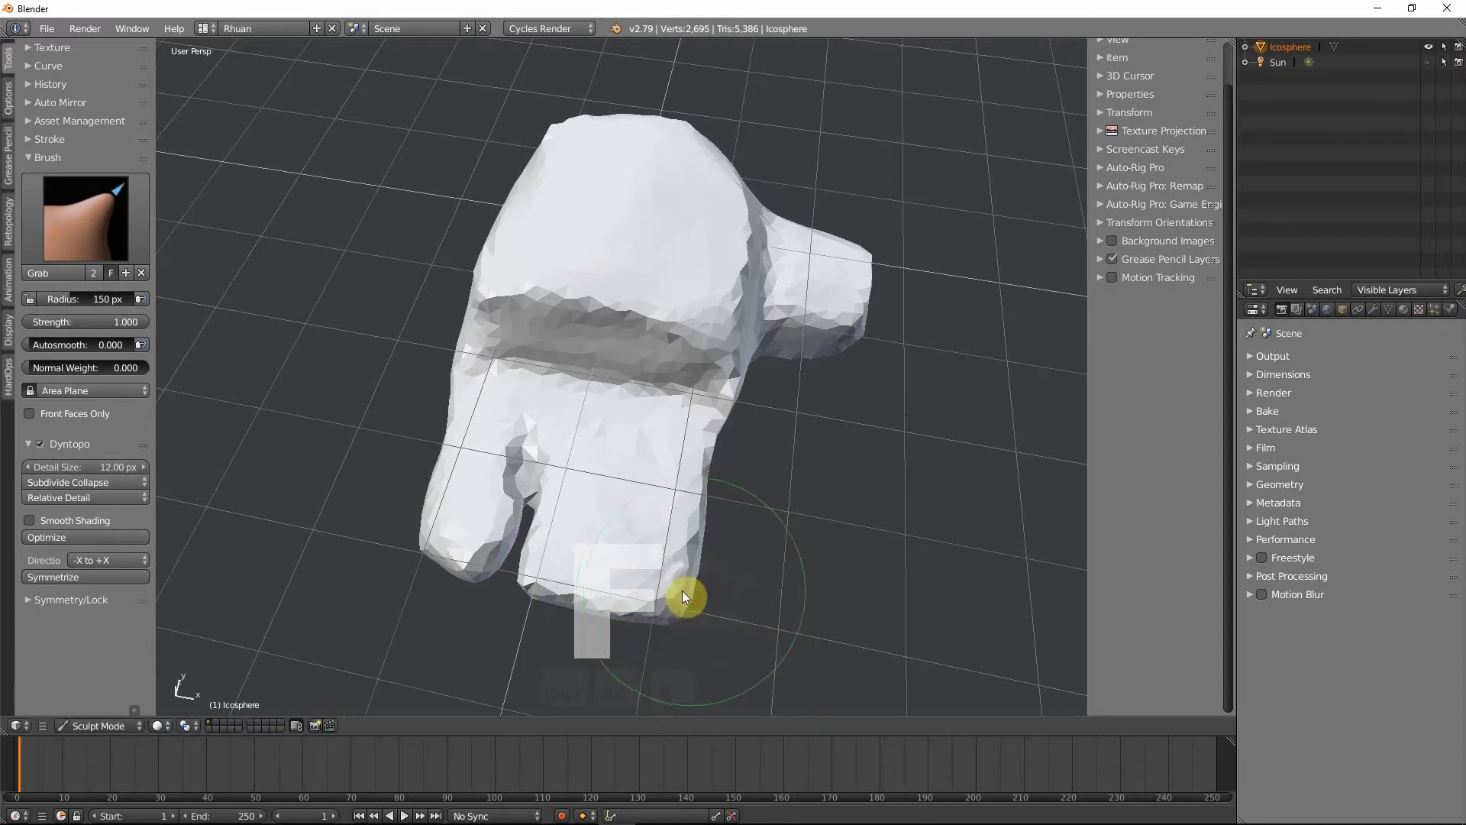
mouse_move(683, 592)
mouse_down()
mouse_move(654, 608)
mouse_move(632, 588)
mouse_move(649, 590)
mouse_up()
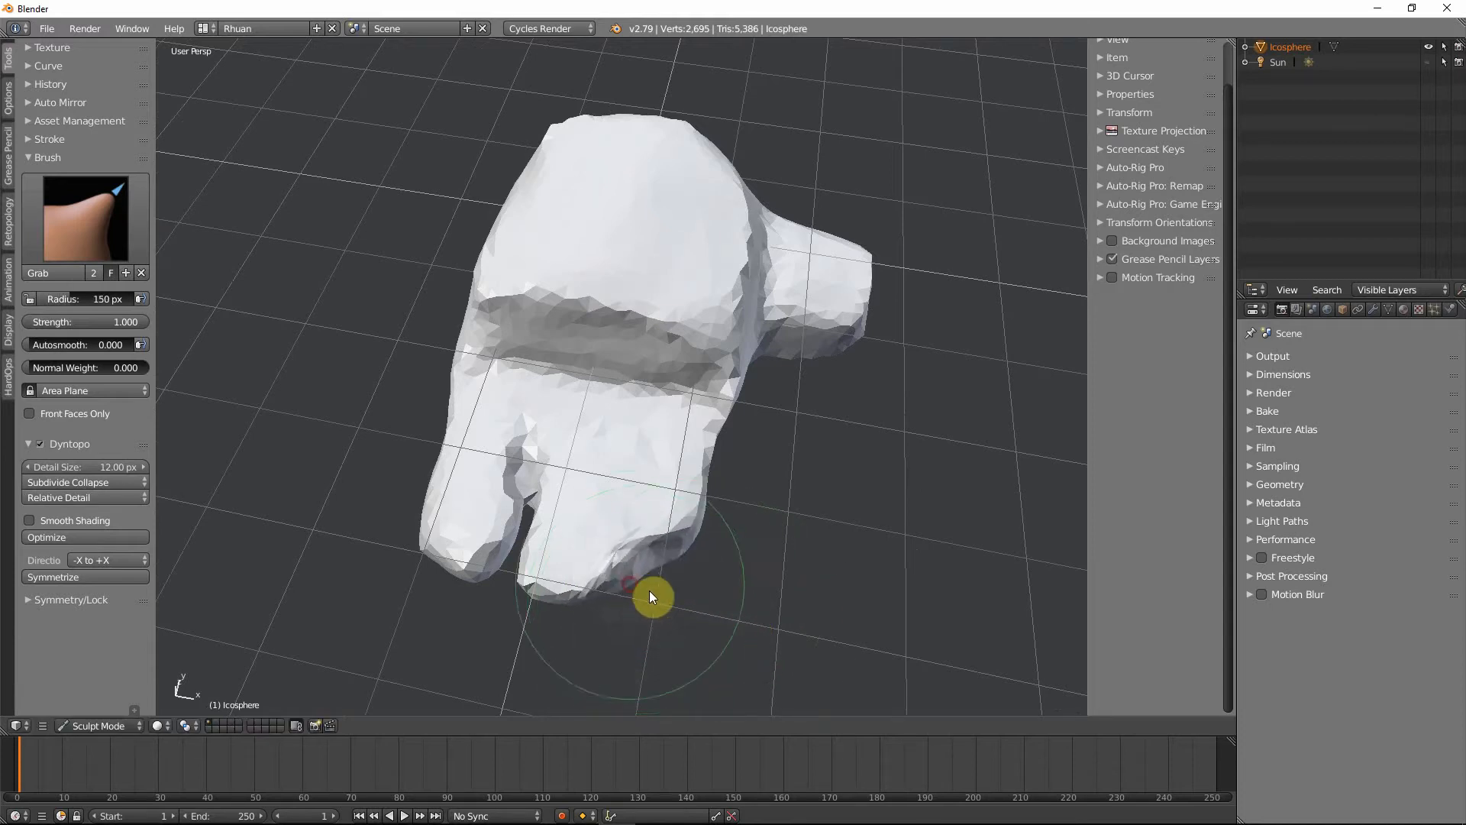
- Try to pull the wide lobe's outer corner outward with the Grab brush, and undo the stroke
middle_drag(651, 596, 524, 550)
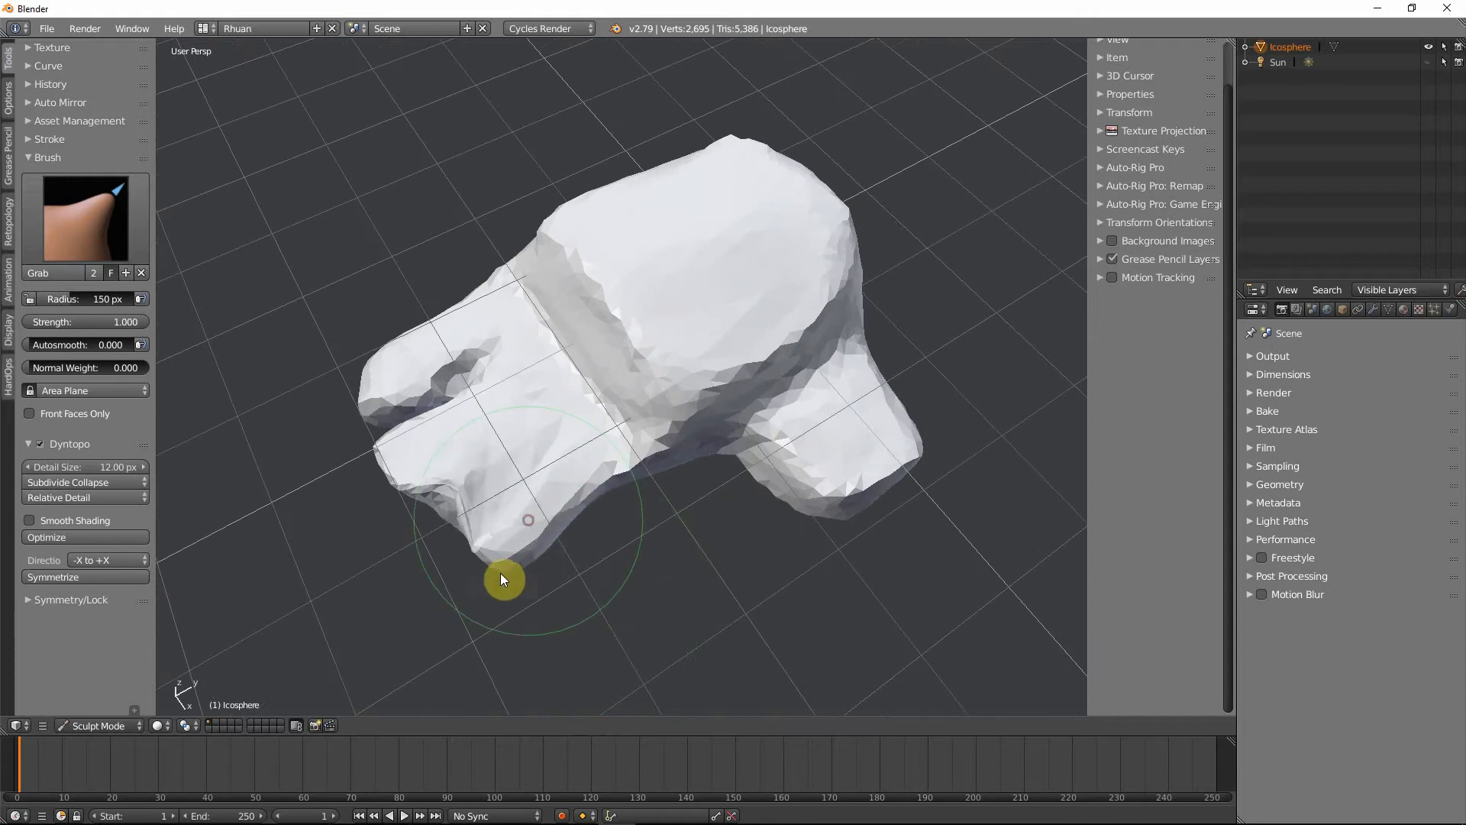
mouse_move(501, 579)
mouse_down()
mouse_move(491, 611)
mouse_move(602, 615)
mouse_up()
key(ctrl+z)
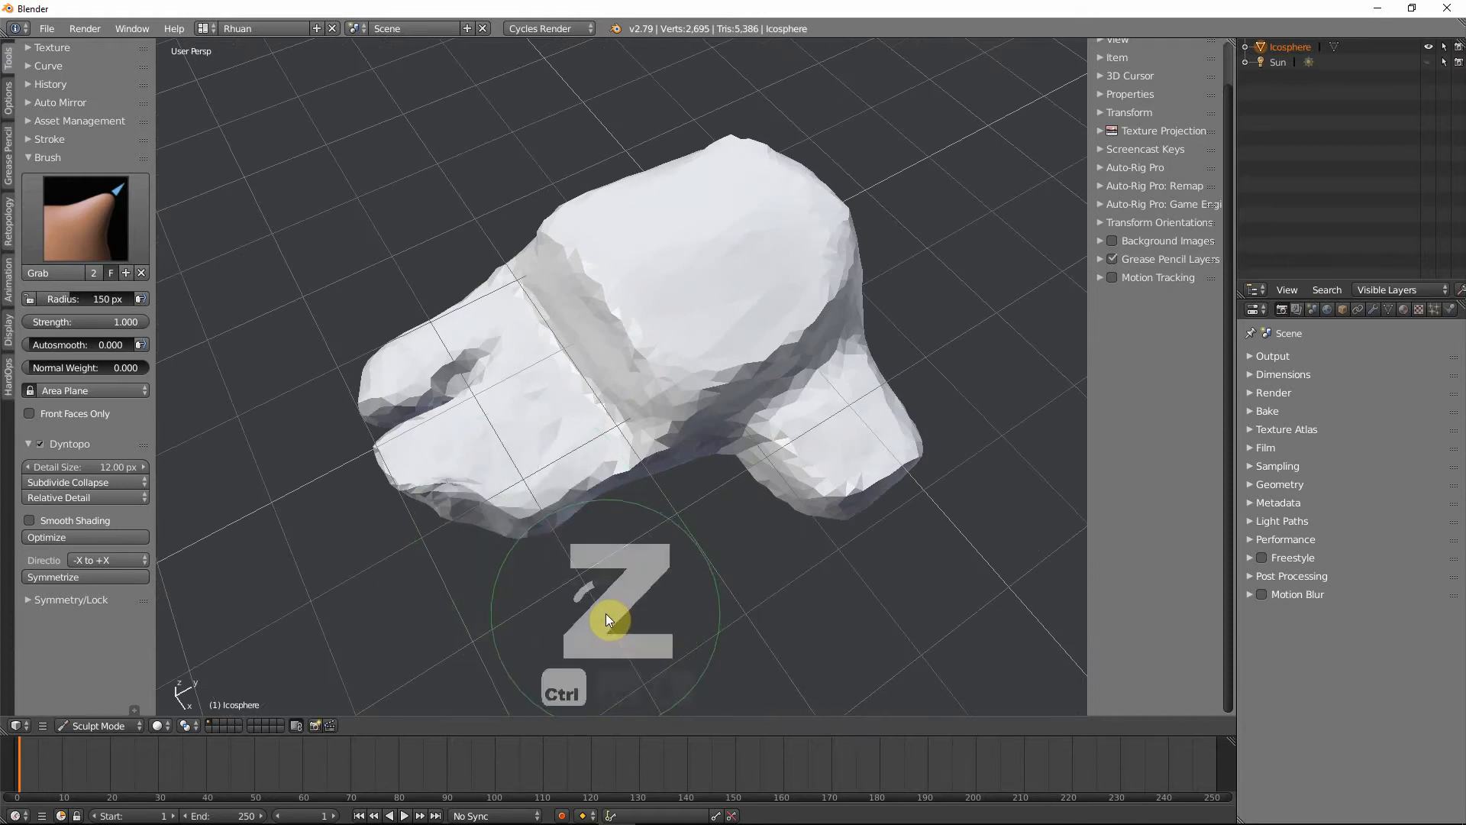
- Pull the wide lobe's outer corner outward and forward with the Grab brush in the top orthographic view
key(KP_7)
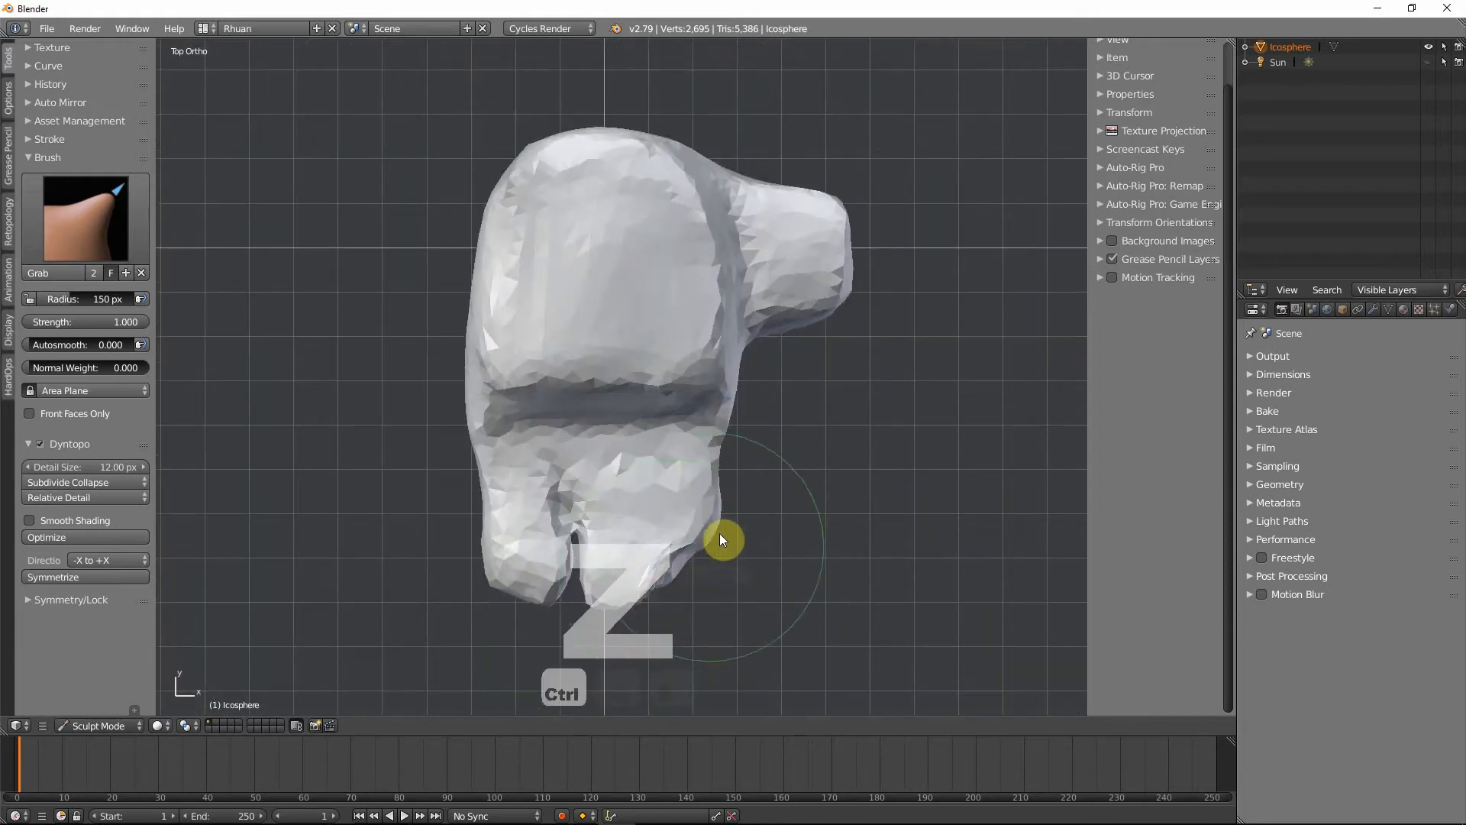
mouse_move(730, 550)
mouse_down()
mouse_move(744, 560)
mouse_move(698, 602)
mouse_up()
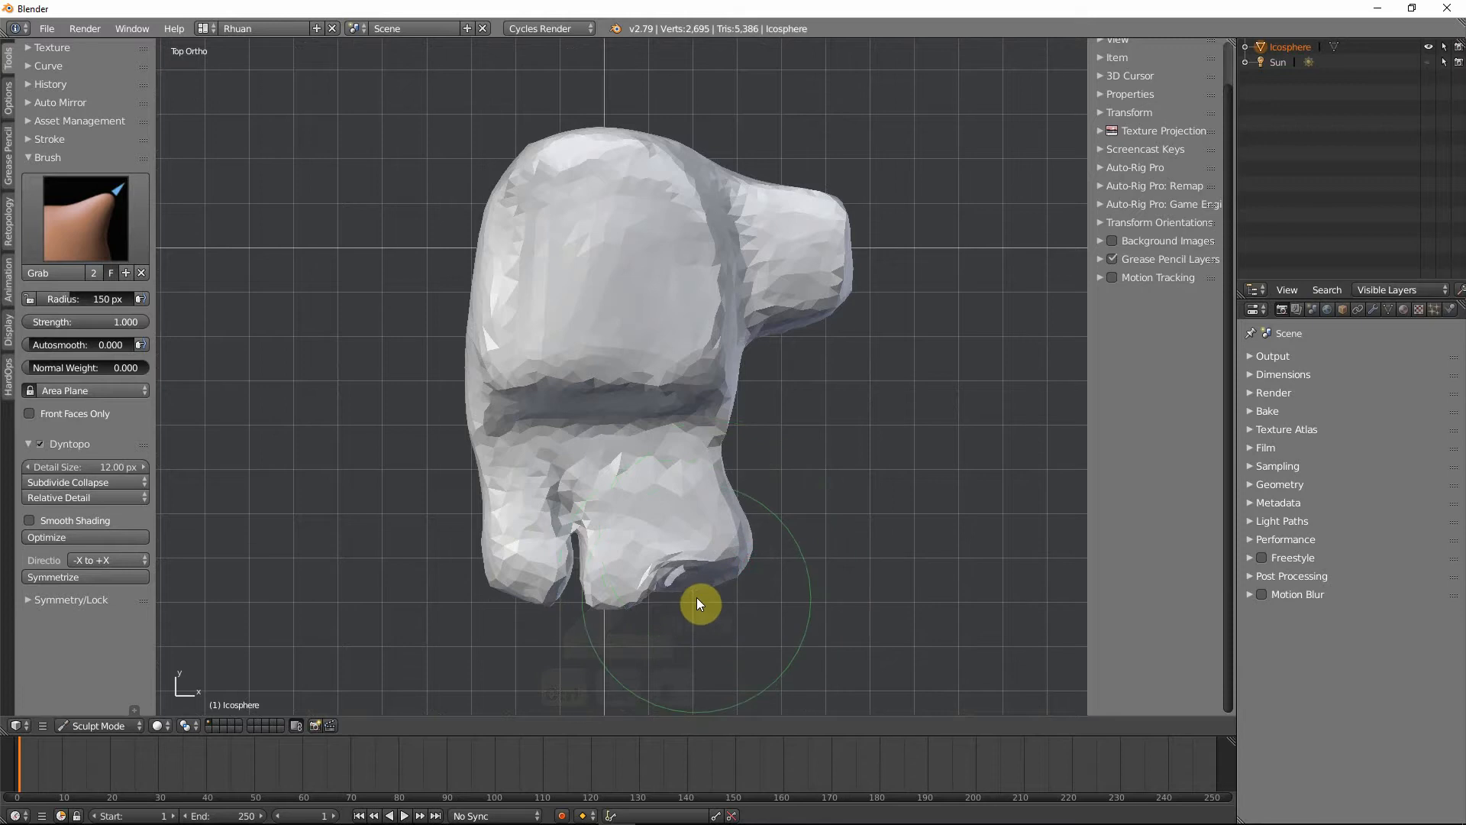
key(g)
- Push a notch into the wide lobe's front with a smaller Grab brush to separate a third lobe, and set the radius to 112 px
key(f)
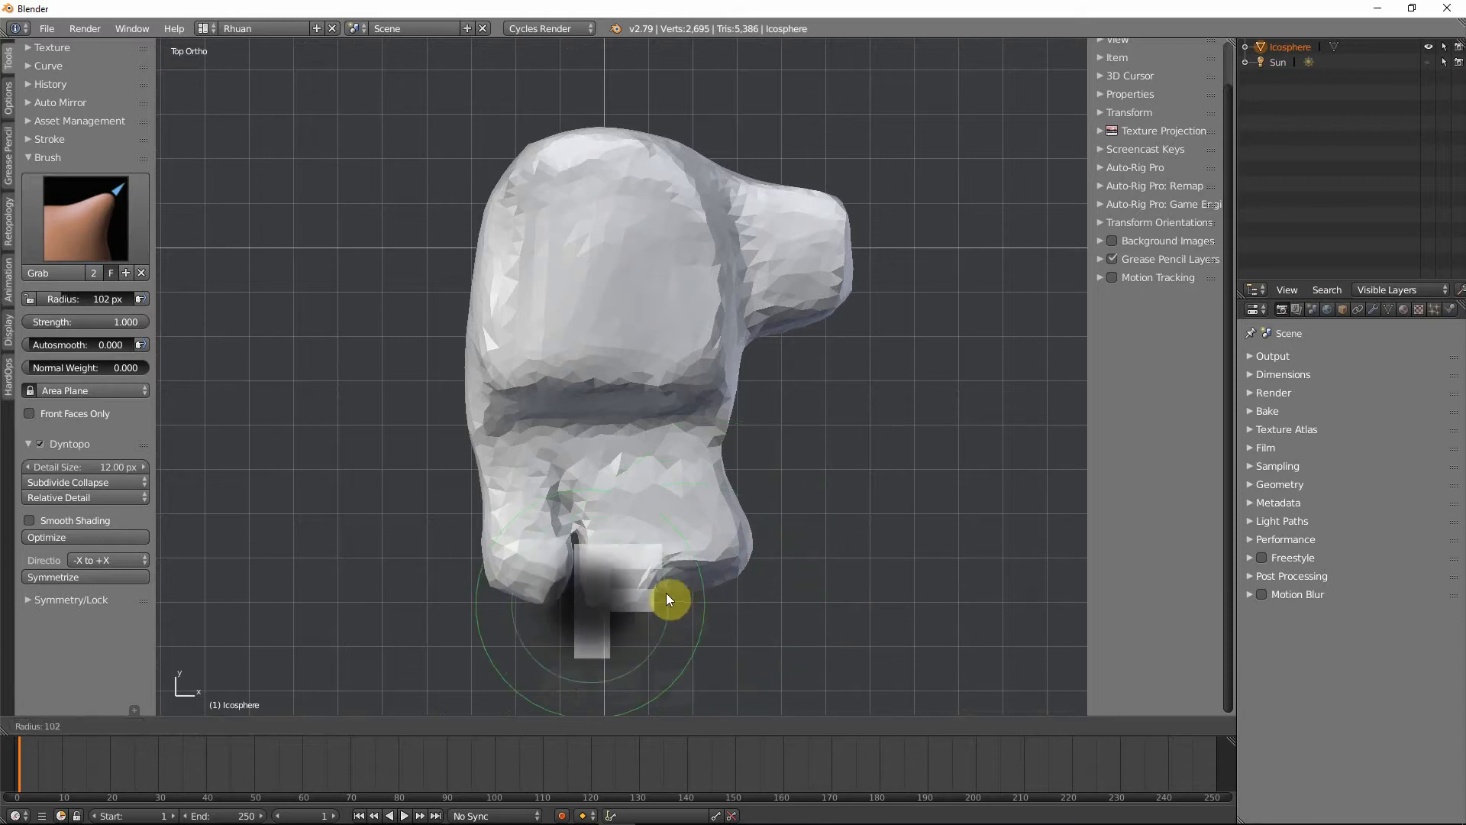
drag(694, 593, 676, 554)
mouse_move(674, 545)
mouse_down()
mouse_move(678, 563)
mouse_move(738, 560)
mouse_up()
key(f)
click(738, 553)
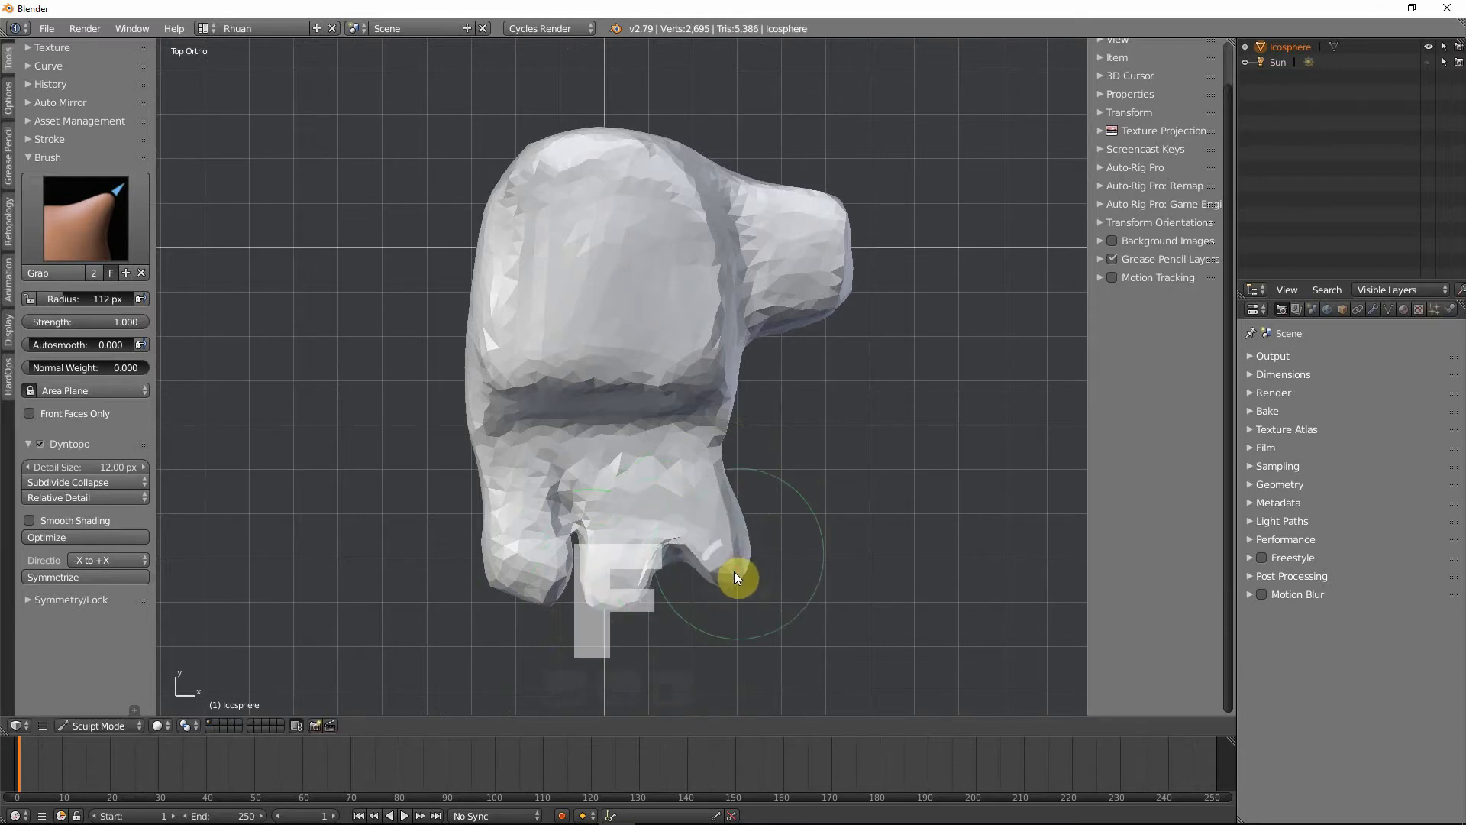
middle_drag(739, 583, 622, 484)
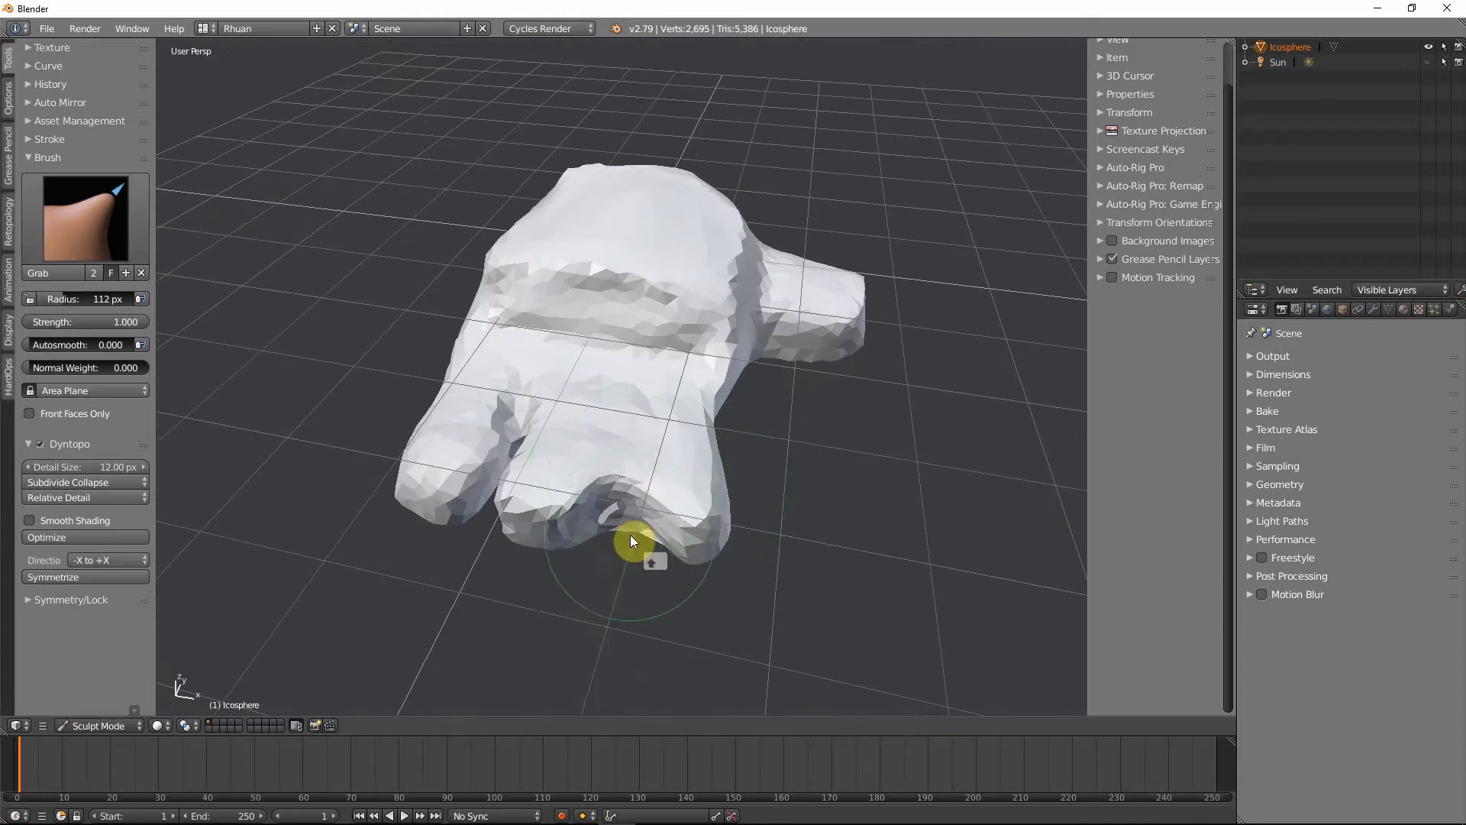
- Adjust the notch between the second and third front lobes with the Grab brush at a 112 px radius
mouse_move(630, 534)
middle_down()
mouse_move(616, 602)
mouse_move(649, 530)
middle_up()
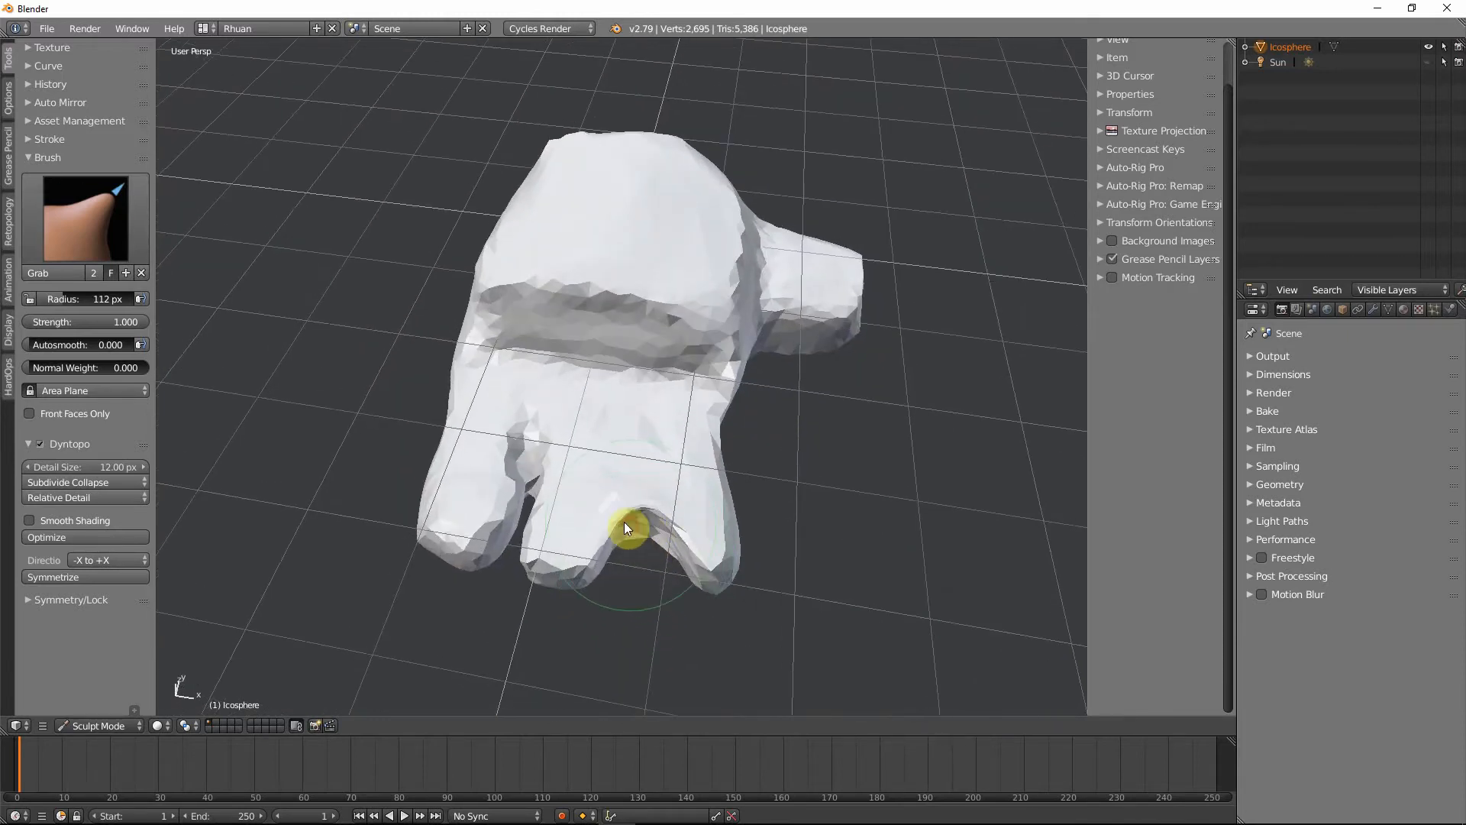
drag(648, 532, 667, 534)
middle_drag(653, 535, 645, 435)
- Build up the inner wall of the notch with Clay Strips at a 66 px radius and smooth it
click(119, 229)
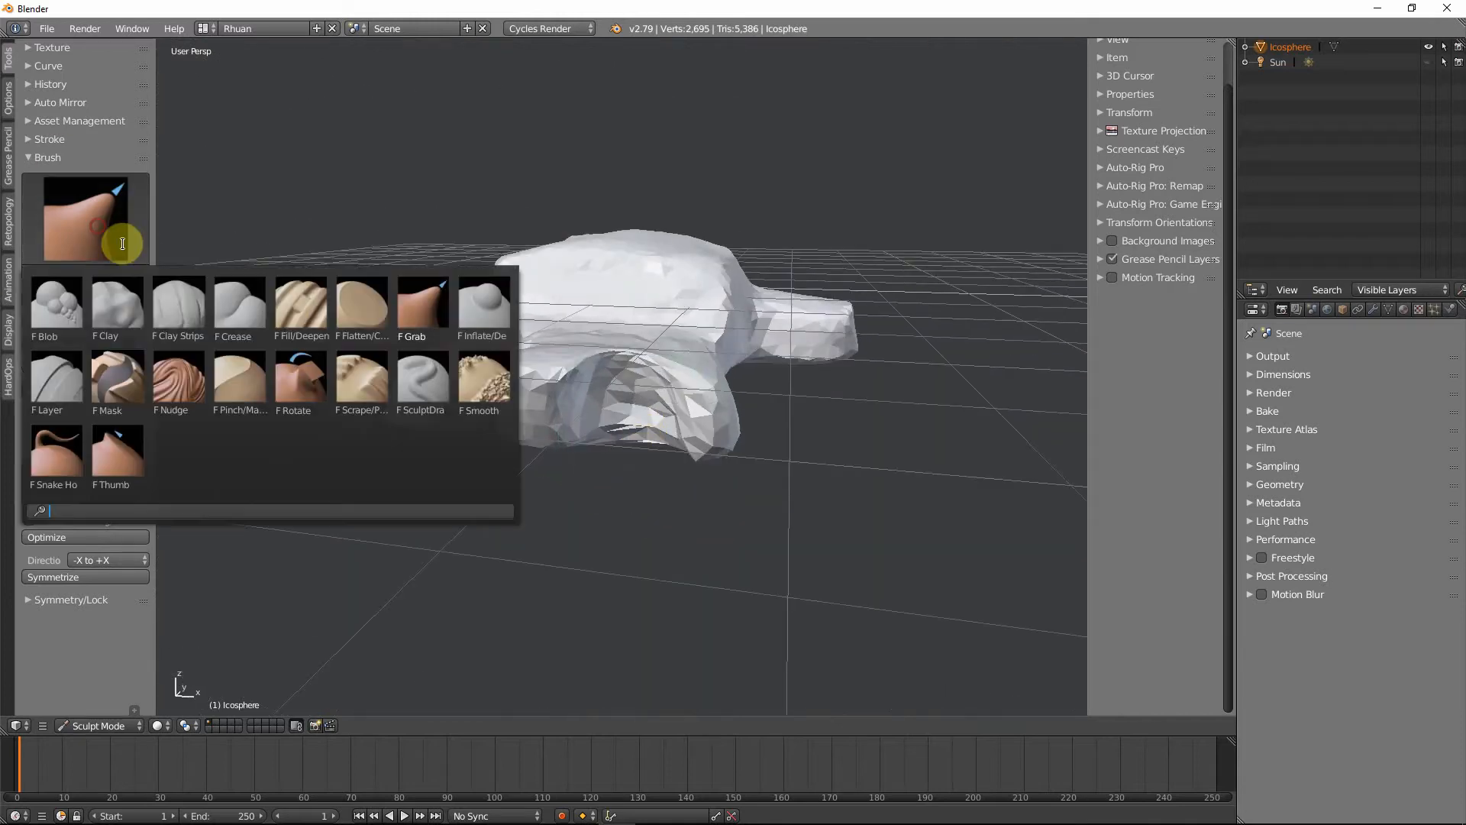
click(170, 313)
key(f)
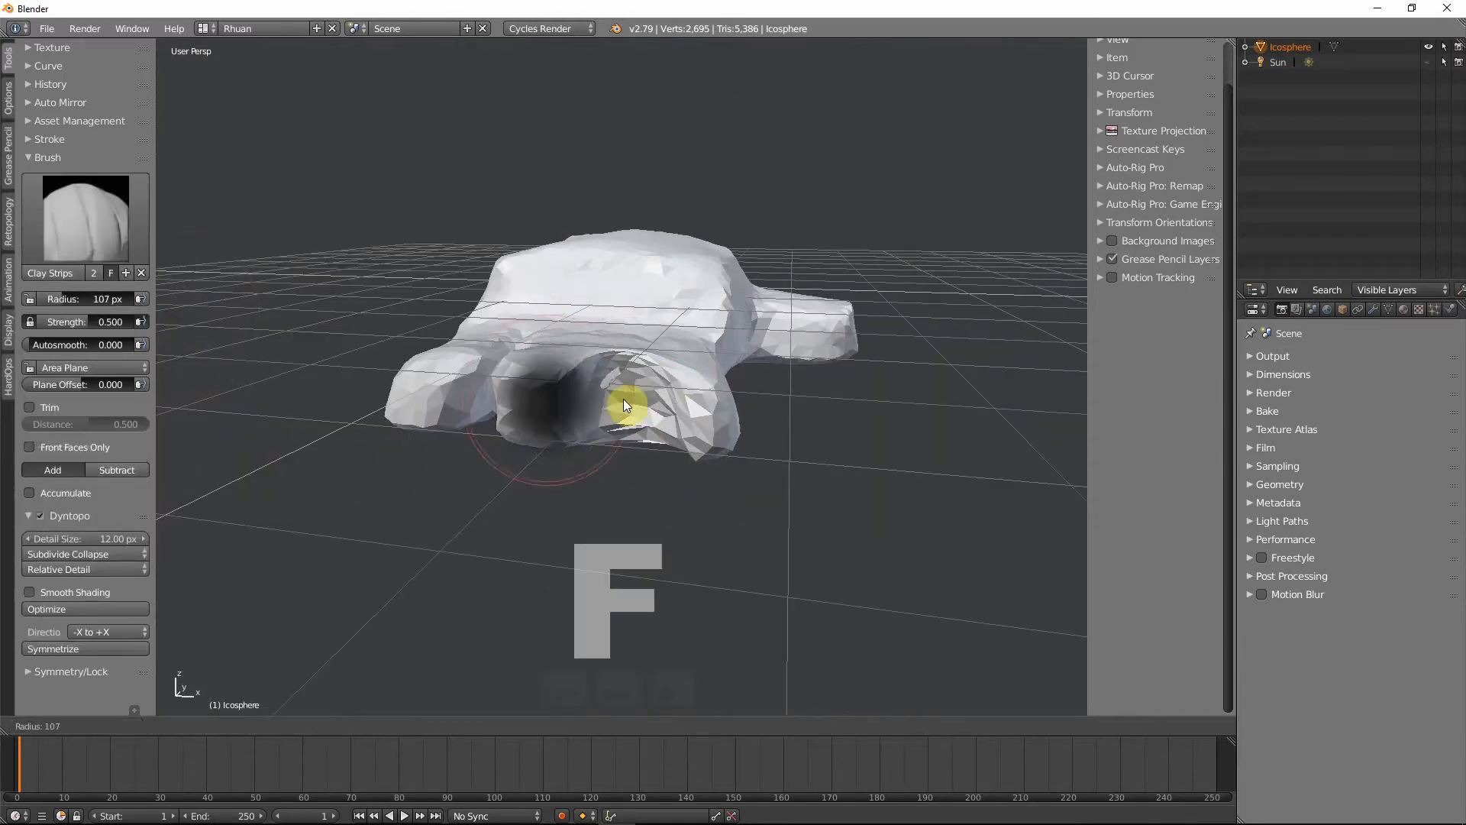
click(625, 391)
mouse_move(616, 378)
mouse_down()
mouse_move(688, 418)
mouse_move(619, 370)
mouse_move(611, 428)
mouse_up()
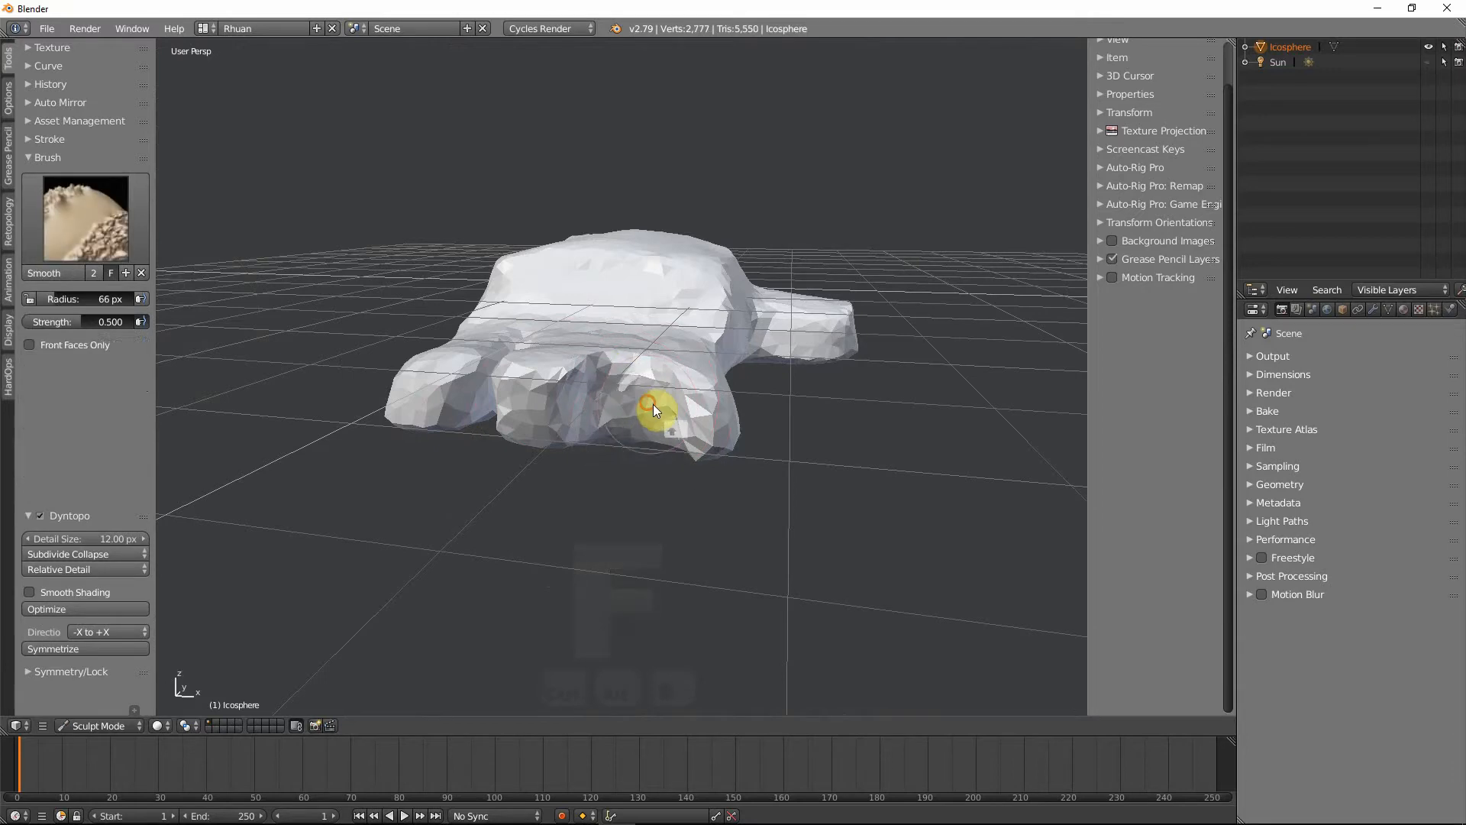
mouse_move(653, 404)
middle_down()
mouse_move(622, 549)
mouse_move(577, 579)
middle_up()
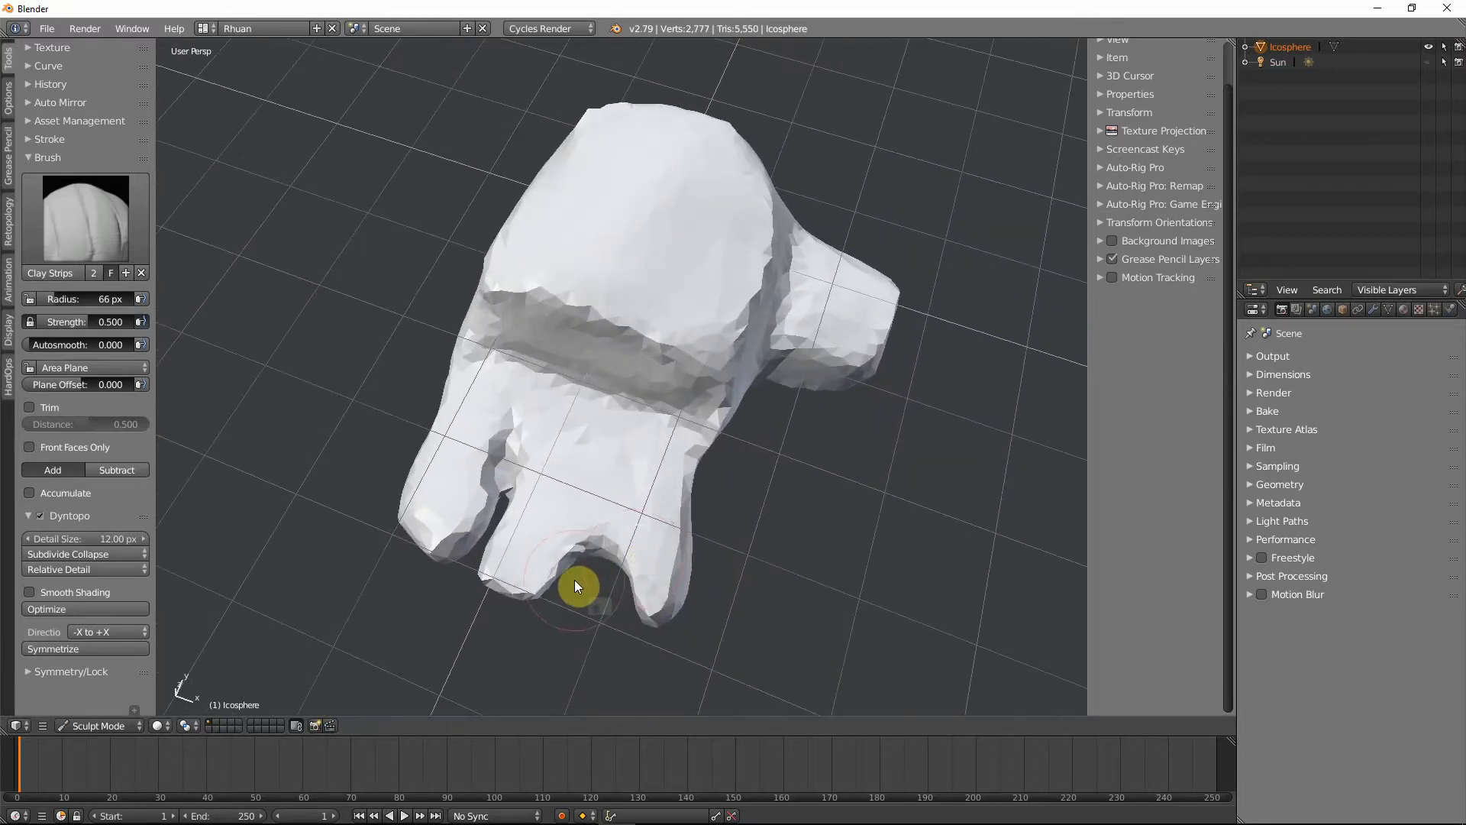
- Tighten the rim of the notch between the second and third lobes with the Pinch/Magnify brush at a 115 px radius
click(93, 245)
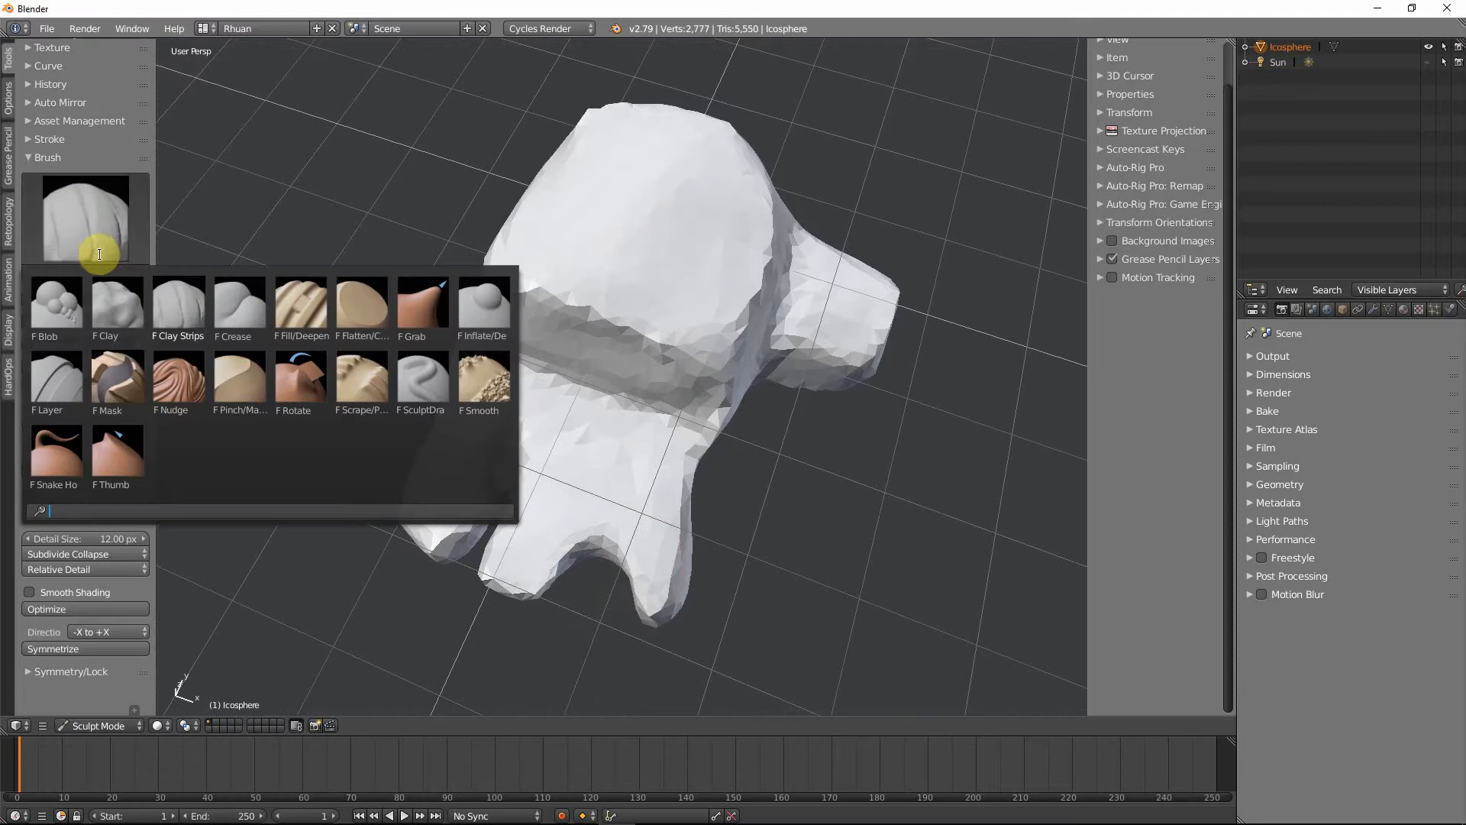
click(252, 382)
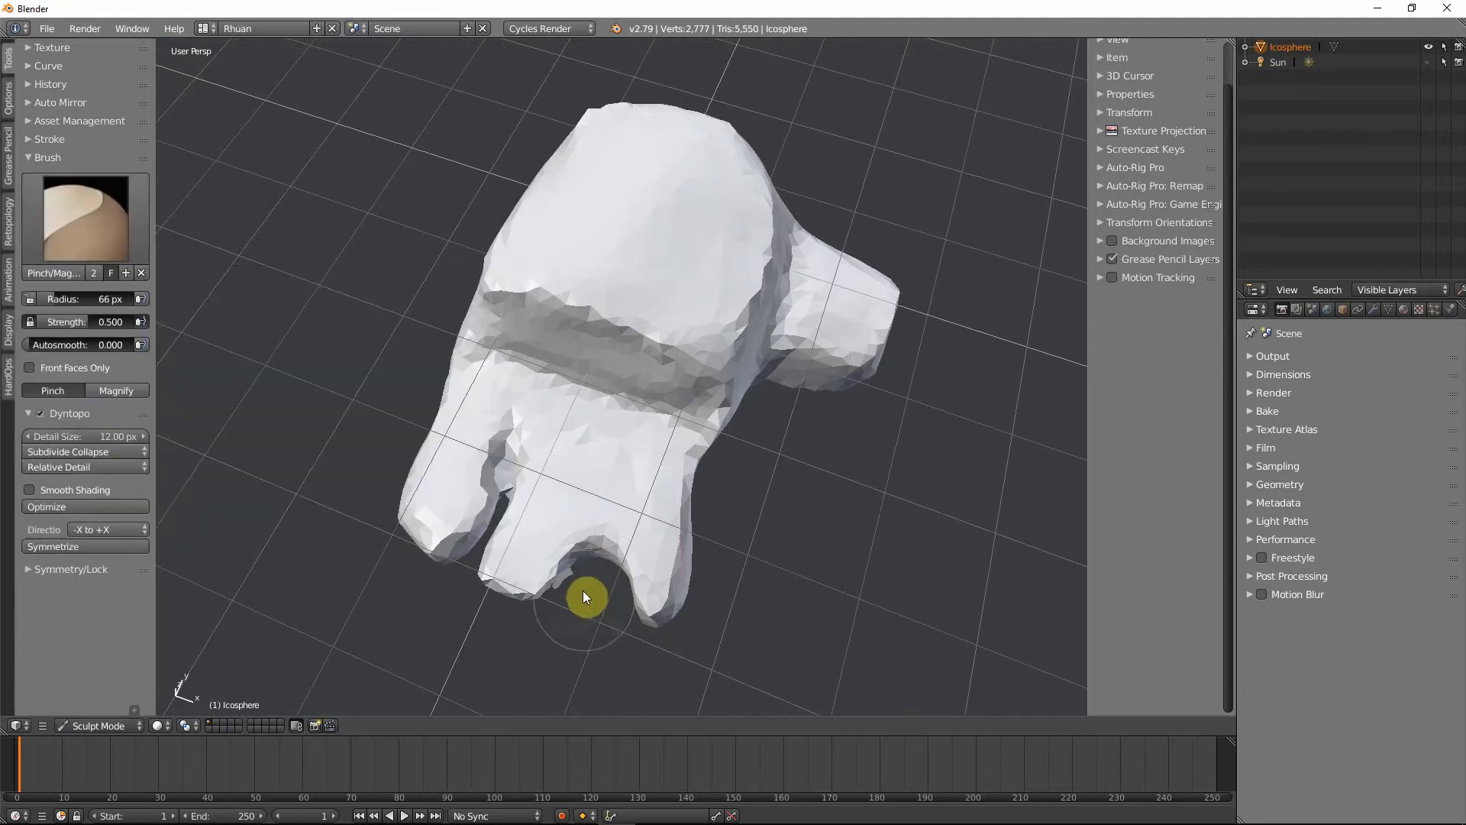
key(f)
click(622, 588)
mouse_move(594, 554)
mouse_down()
mouse_move(582, 603)
mouse_move(583, 588)
mouse_move(565, 589)
mouse_move(590, 623)
mouse_up()
mouse_move(616, 530)
mouse_down()
mouse_move(600, 616)
mouse_move(616, 569)
mouse_move(614, 600)
mouse_up()
drag(617, 519, 603, 592)
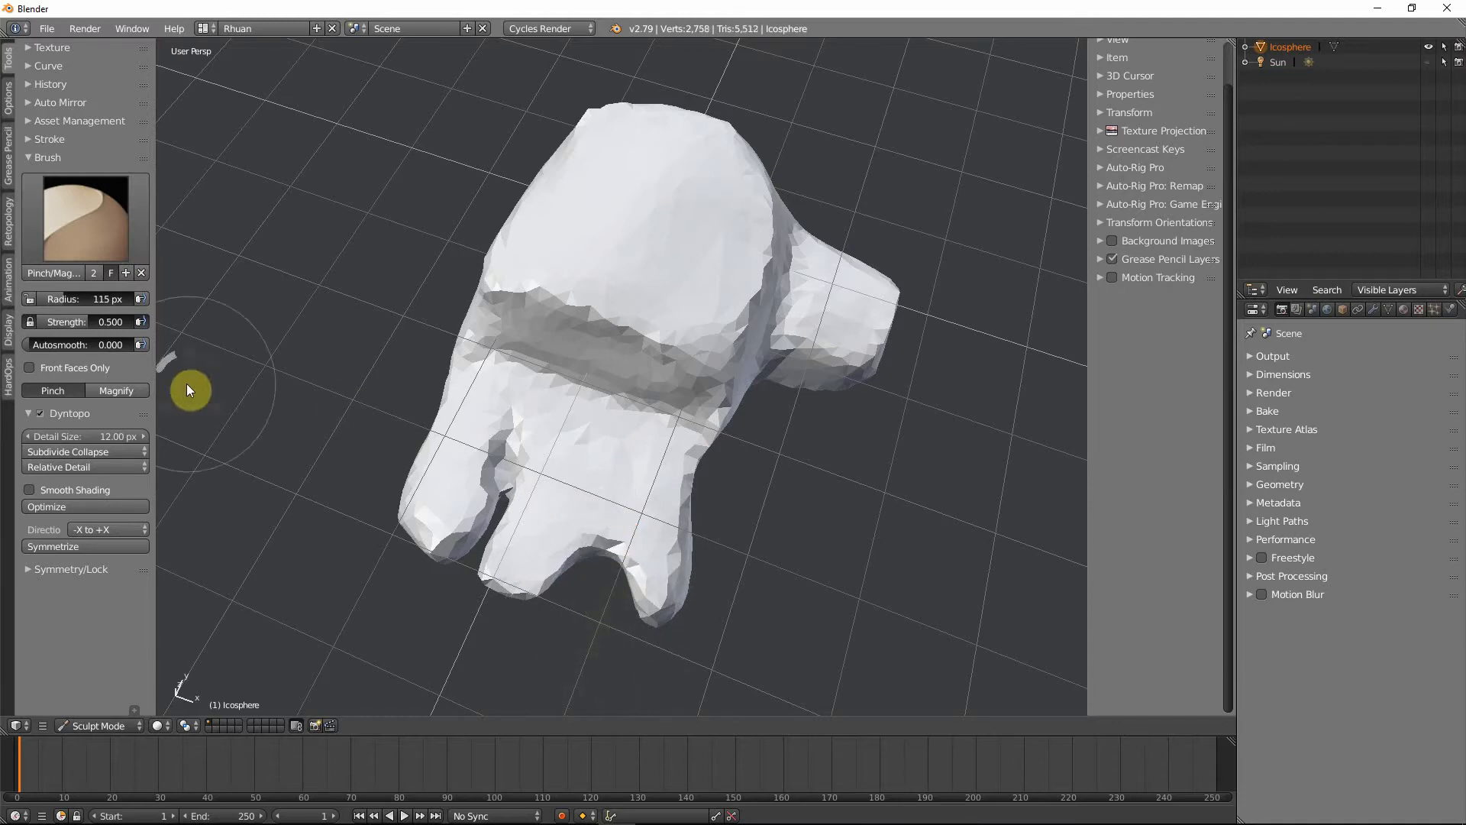
- Reshape the second lobe beside the notch with the Grab brush at a 115 px radius
click(138, 252)
click(412, 309)
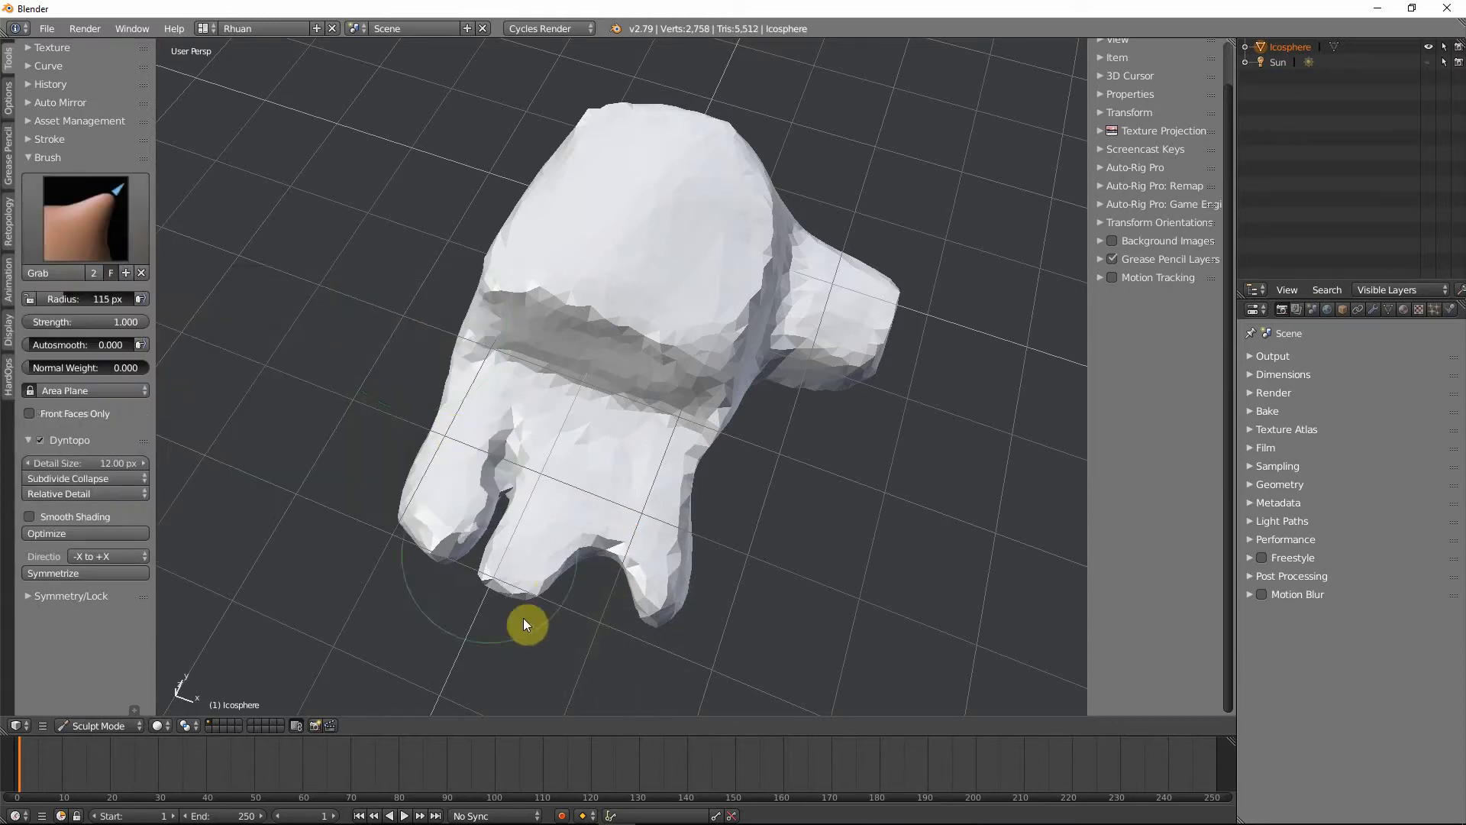
mouse_move(574, 603)
mouse_down()
mouse_move(631, 599)
mouse_move(621, 574)
mouse_move(646, 582)
mouse_move(621, 583)
mouse_up()
mouse_move(658, 584)
middle_down()
mouse_move(524, 537)
mouse_move(551, 533)
middle_up()
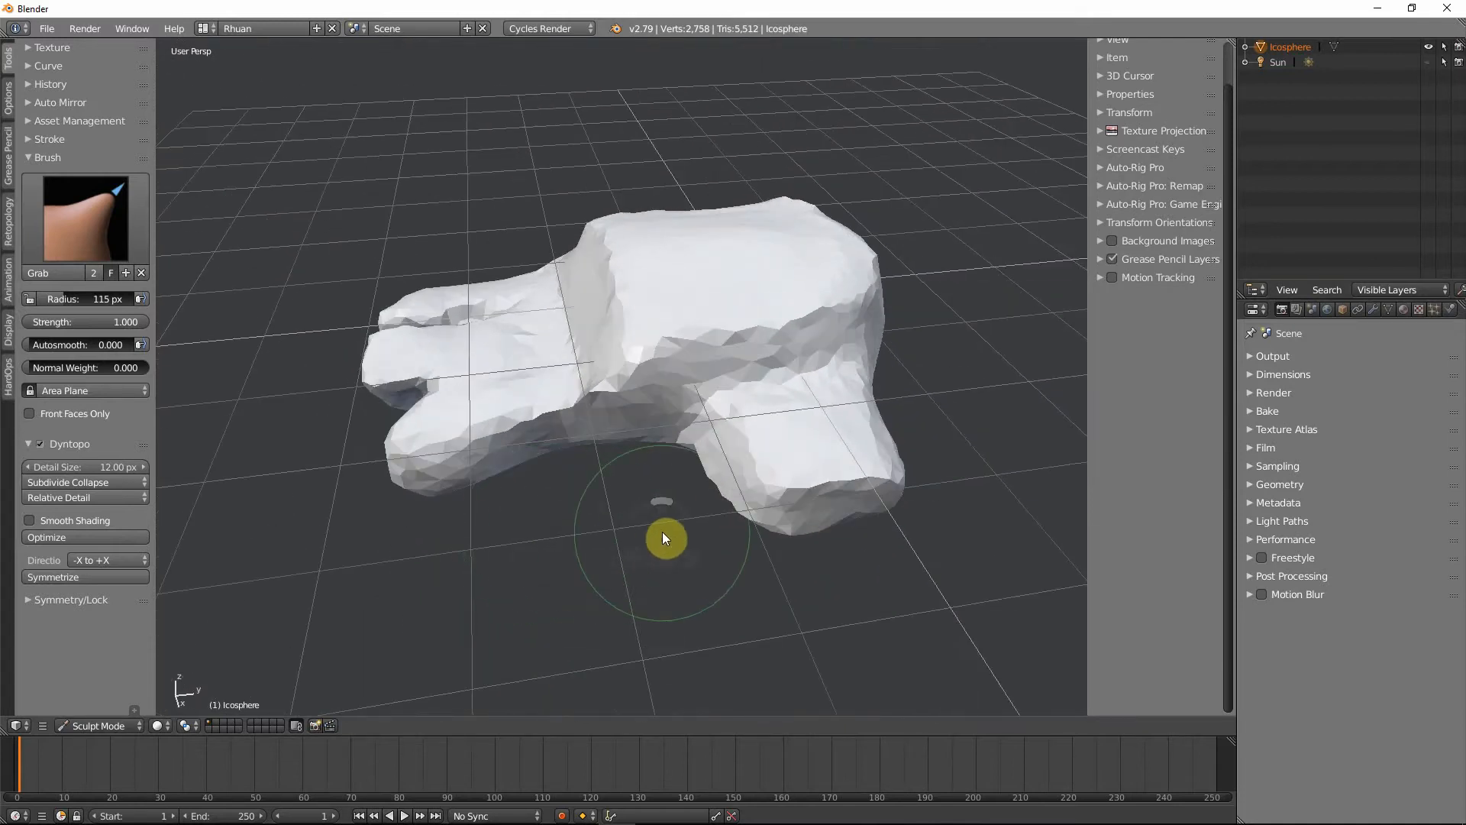
- Flatten the upper front edge of the thumb-like side lobe with the Flatten/Contrast brush at an 83 px radius
middle_drag(664, 534, 687, 539)
click(114, 259)
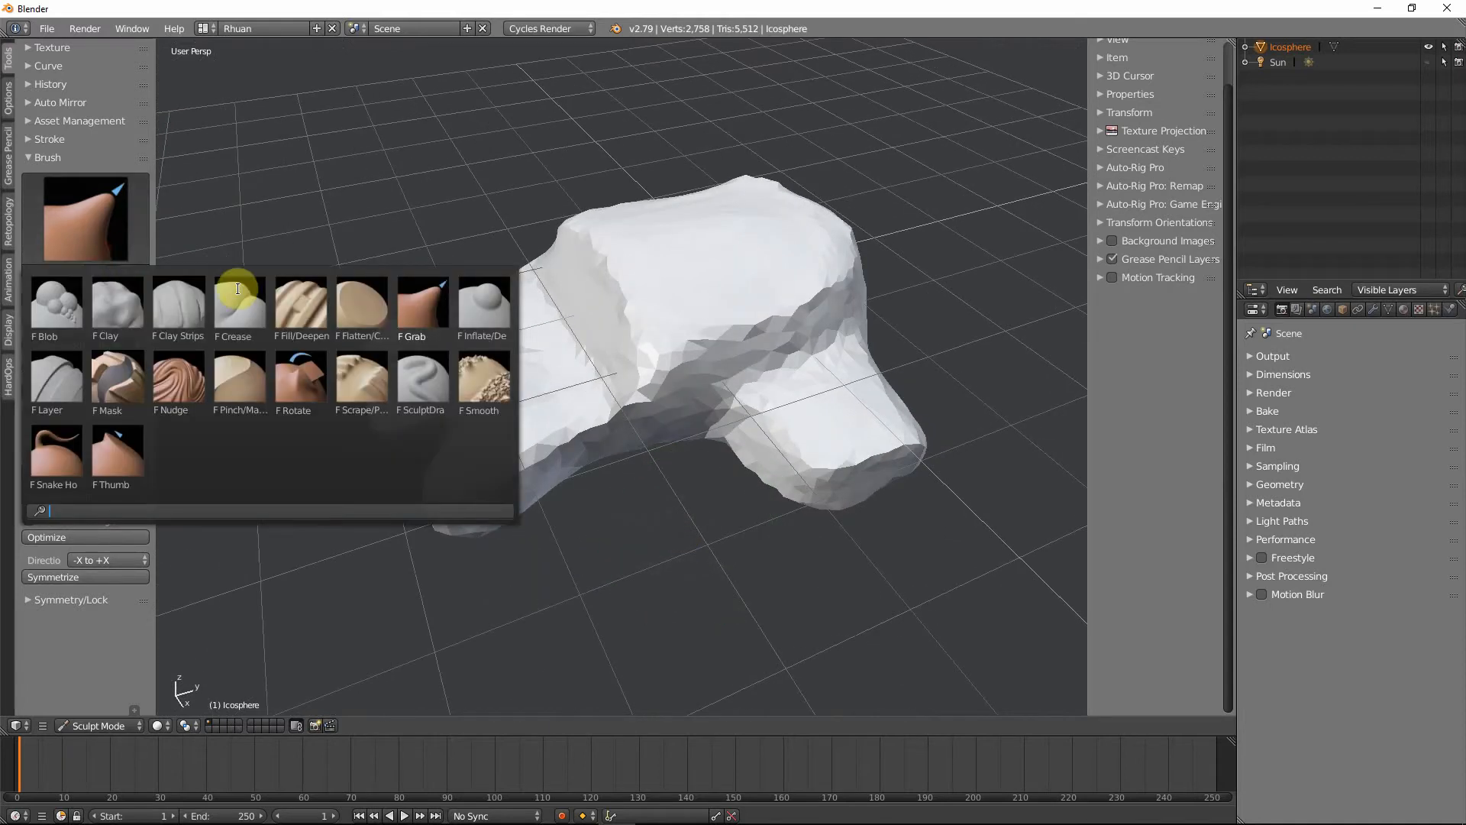
click(353, 311)
middle_drag(785, 472, 791, 475)
scroll(791, 481, up, 5)
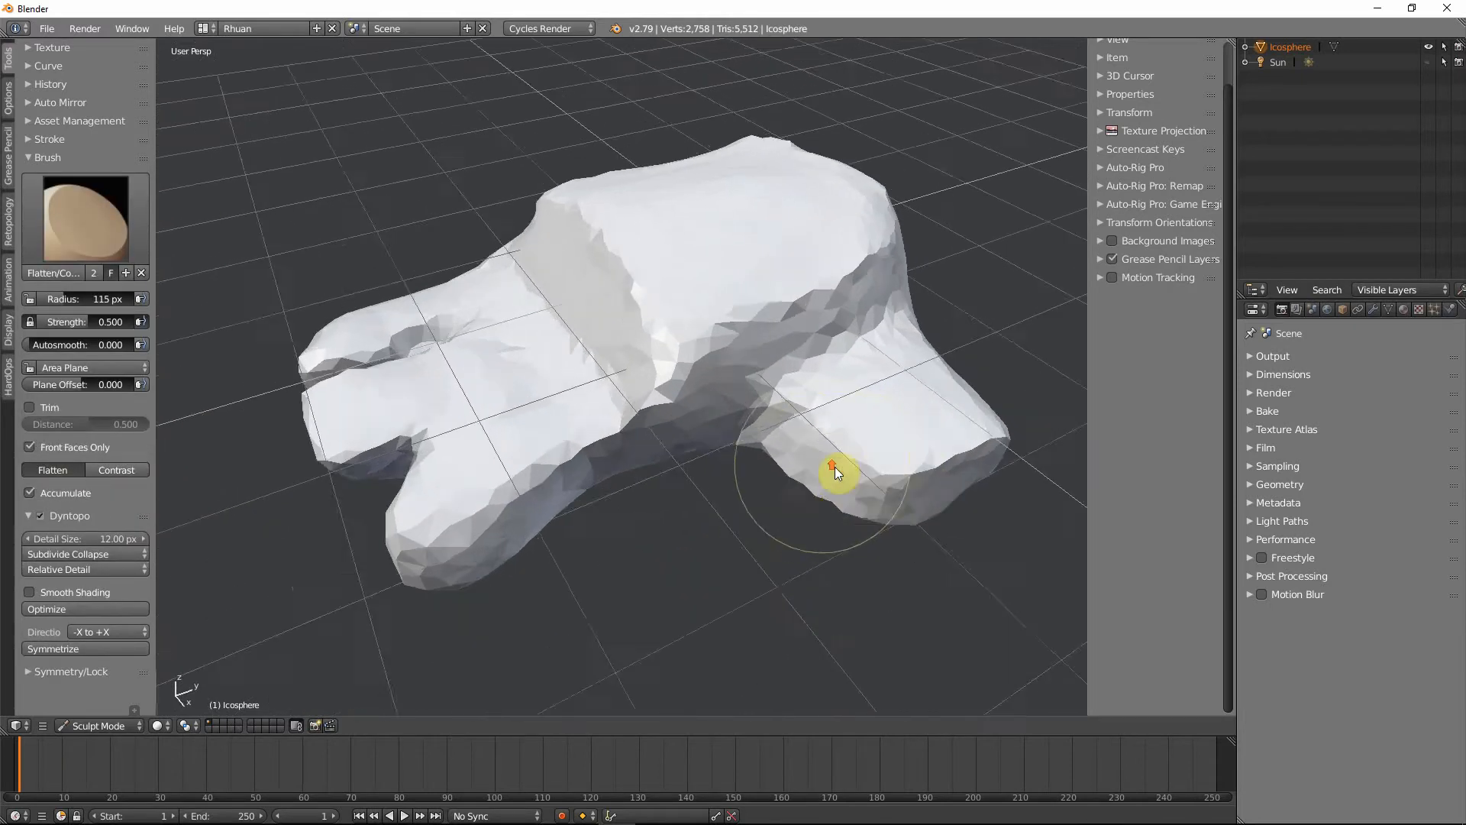
key(f)
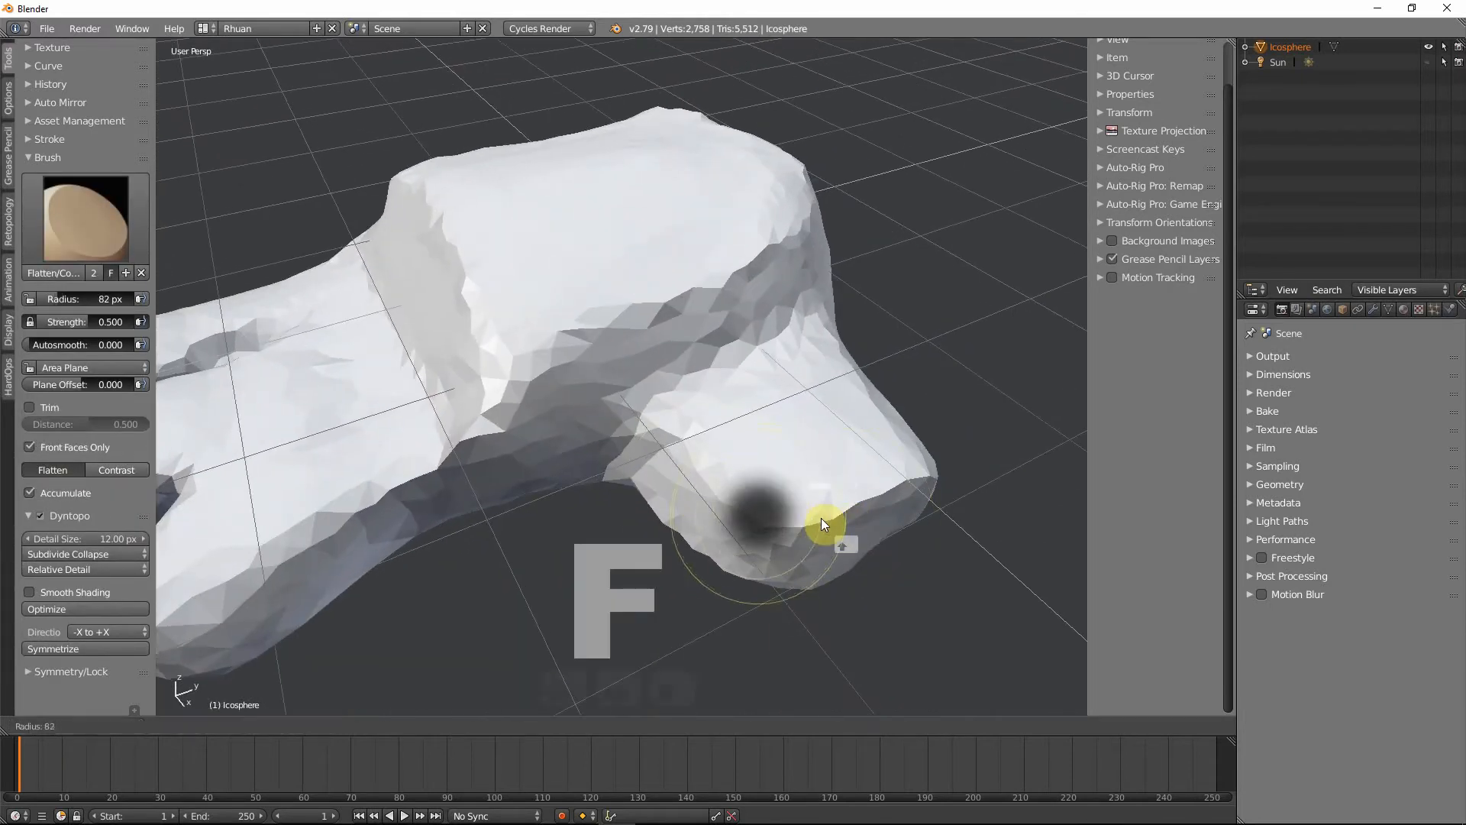
click(822, 518)
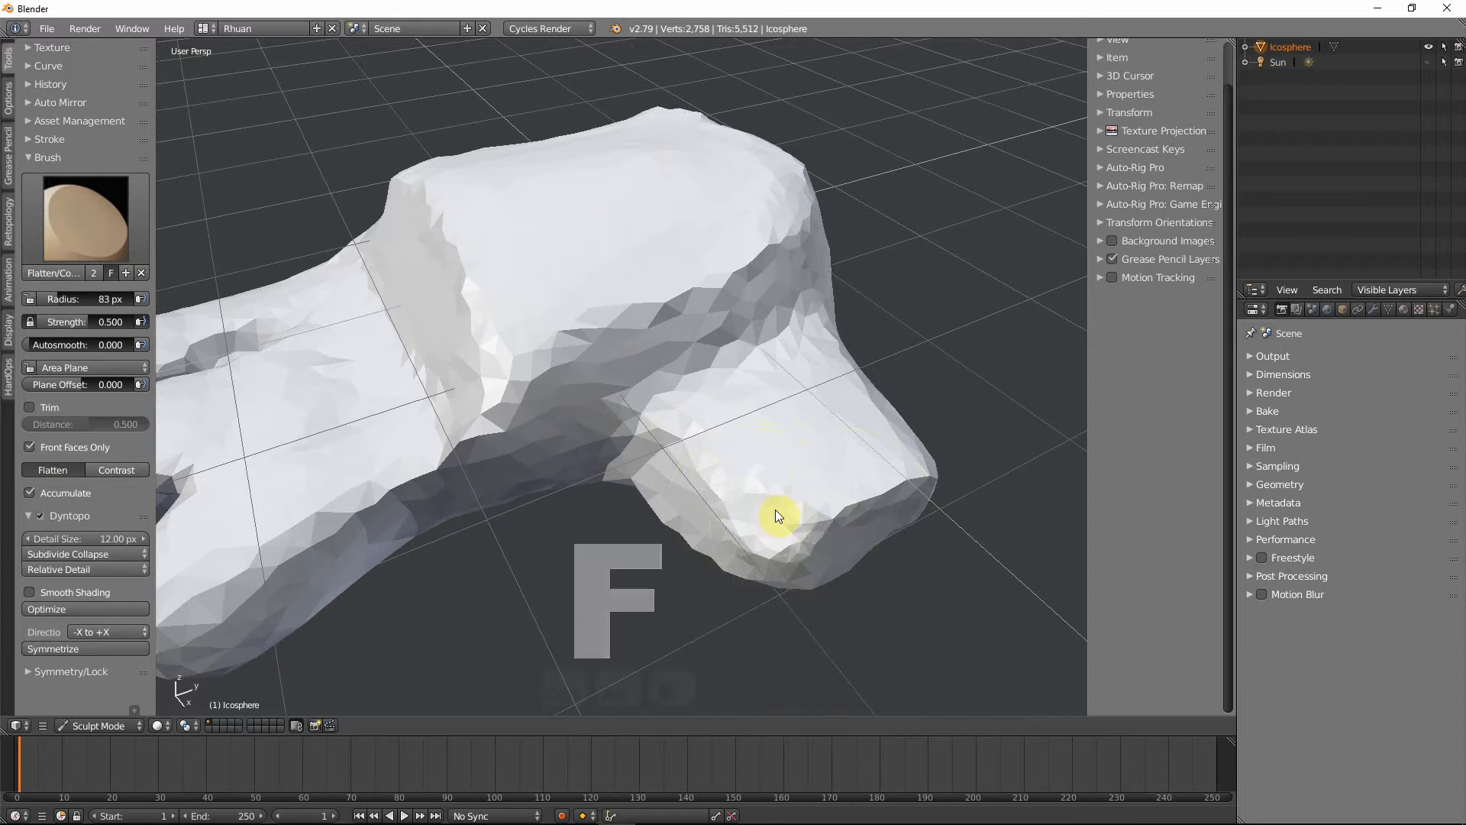
mouse_move(776, 510)
mouse_down()
mouse_move(771, 475)
mouse_move(823, 493)
mouse_move(763, 495)
mouse_move(788, 548)
mouse_move(796, 484)
mouse_up()
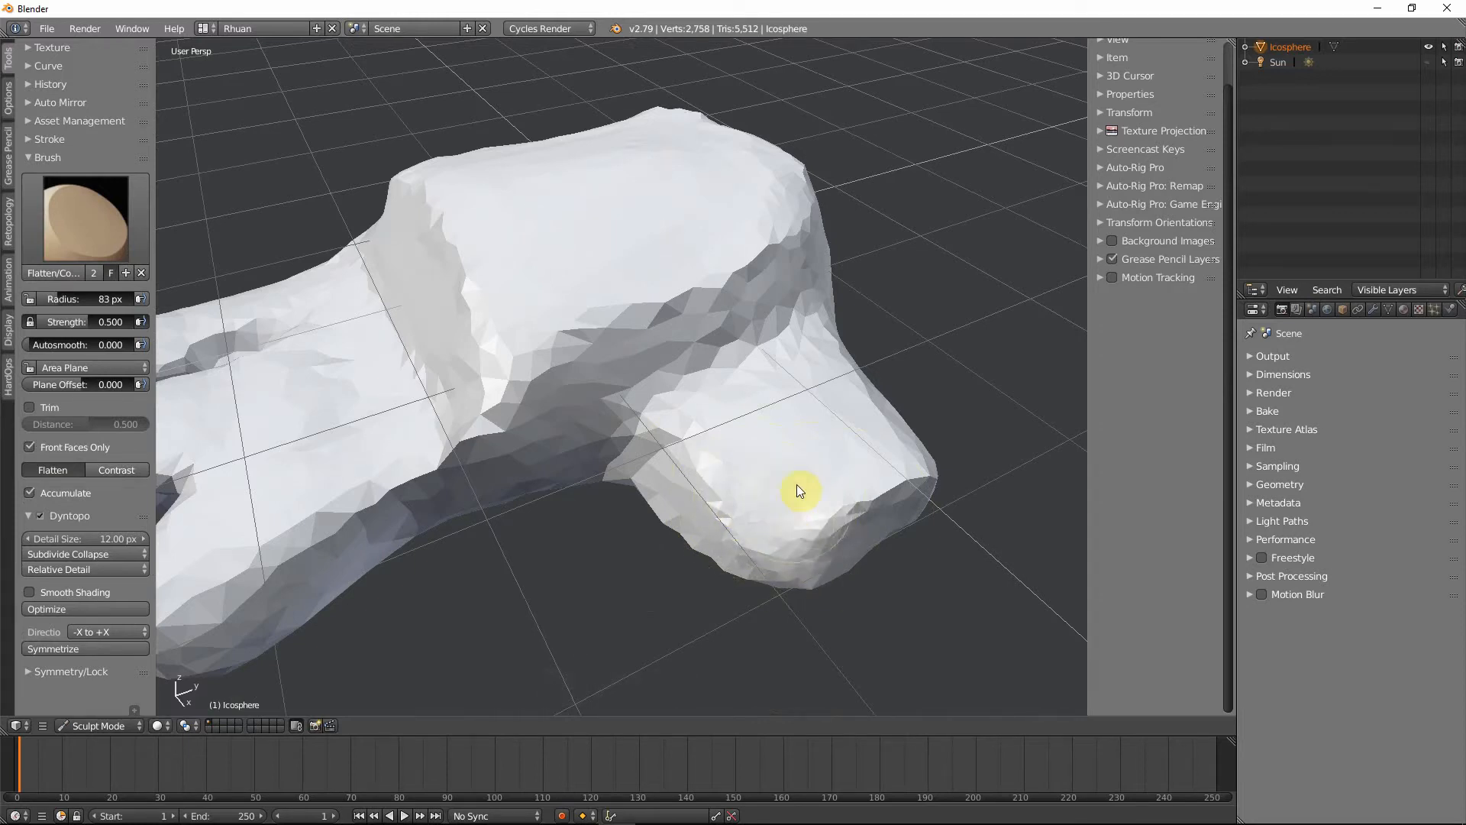
- Flatten the tip and inner side of the thumb-like lobe with the same 83 px brush from several angles
scroll(777, 530, down, 2)
middle_drag(777, 530, 623, 534)
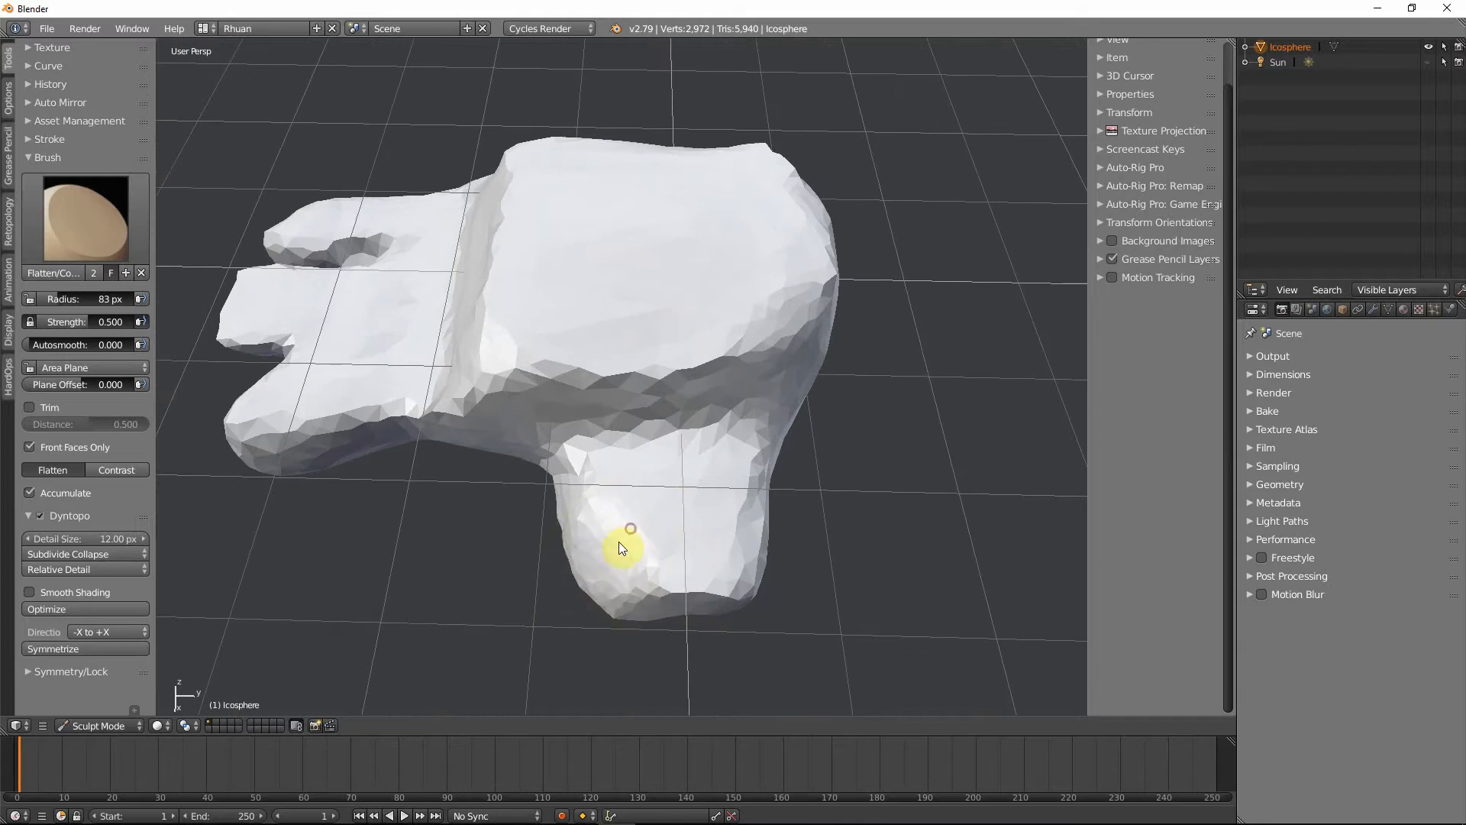
mouse_move(627, 530)
mouse_down()
mouse_move(598, 554)
mouse_move(617, 561)
mouse_move(670, 520)
mouse_move(693, 551)
mouse_move(649, 501)
mouse_move(697, 588)
mouse_up()
scroll(639, 575, up, 2)
mouse_move(696, 589)
middle_down()
mouse_move(811, 480)
mouse_move(547, 526)
middle_up()
mouse_move(547, 525)
mouse_down()
mouse_move(575, 495)
mouse_move(507, 484)
mouse_up()
middle_drag(586, 514, 596, 565)
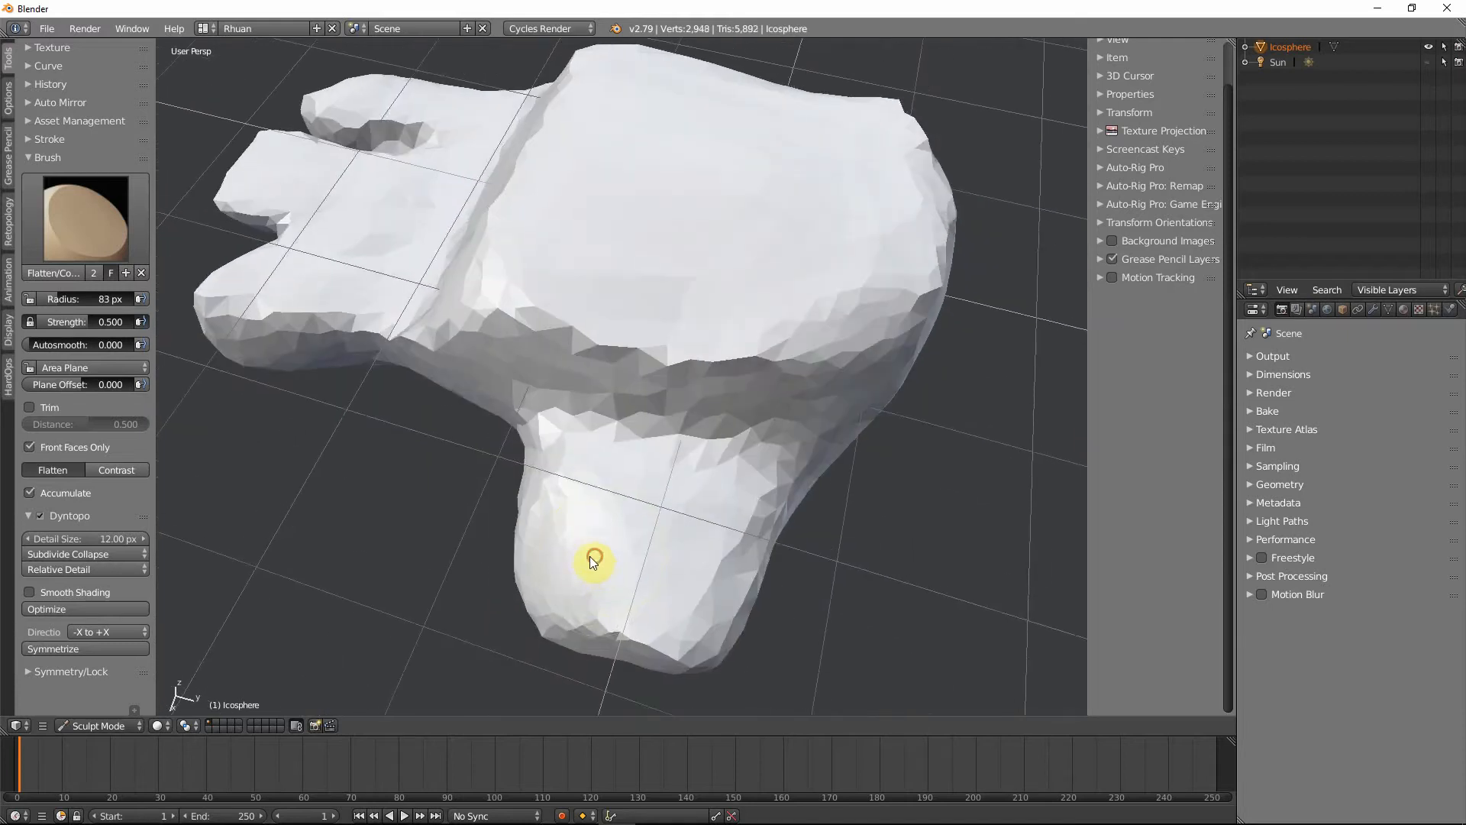
drag(592, 556, 568, 534)
- Carve a groove into the body's side above the thumb base with the SculptDraw brush at a 45 px radius
mouse_move(568, 549)
middle_down()
mouse_move(694, 495)
mouse_move(707, 433)
mouse_move(746, 498)
mouse_move(848, 516)
mouse_move(653, 507)
middle_up()
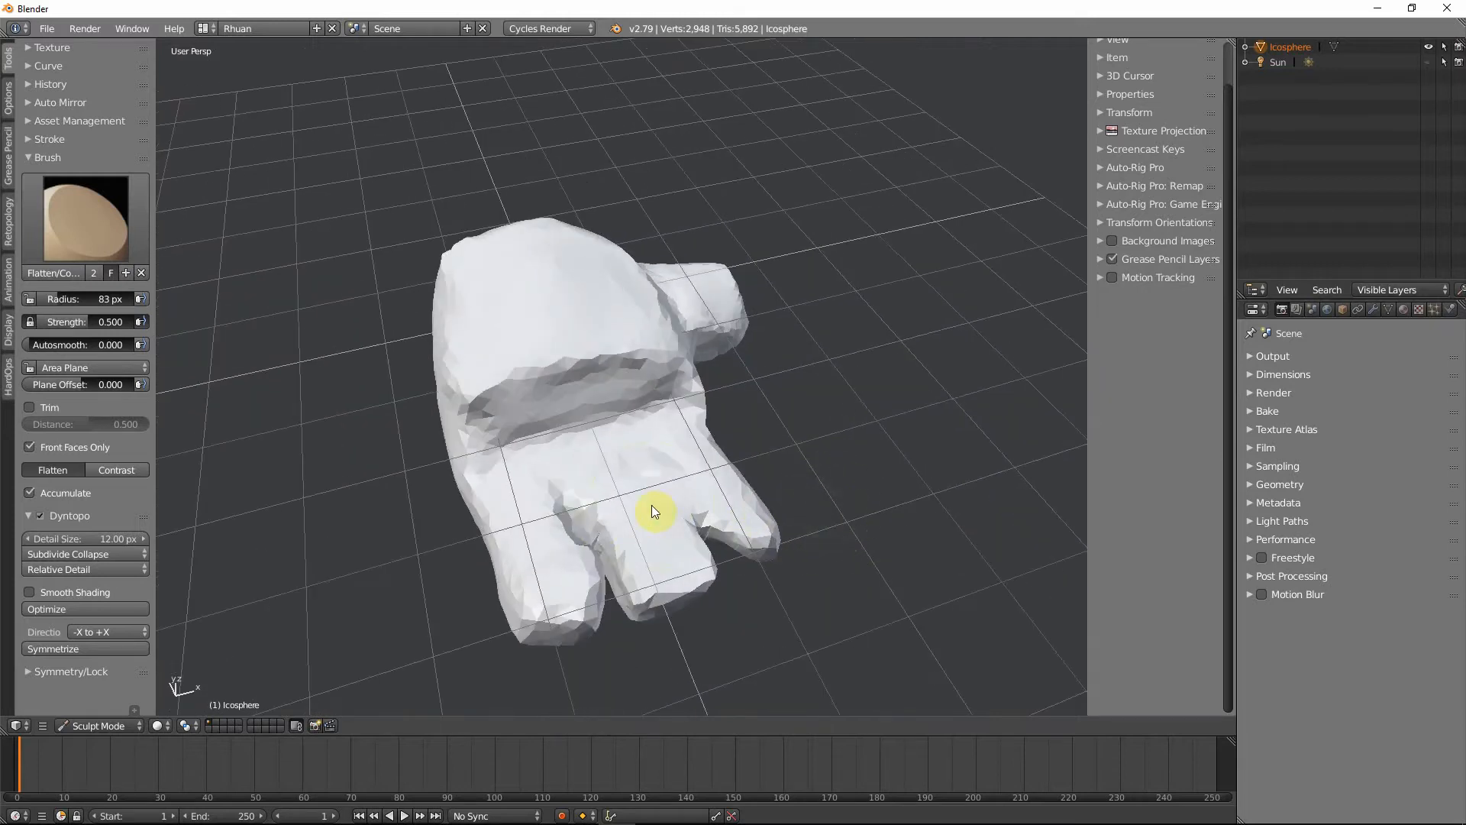
mouse_move(665, 366)
middle_down()
mouse_move(458, 459)
mouse_move(618, 362)
mouse_move(649, 408)
mouse_move(634, 442)
mouse_move(664, 437)
middle_up()
scroll(616, 358, up, 2)
drag(664, 437, 640, 427)
mouse_move(653, 167)
mouse_down()
mouse_move(622, 207)
mouse_move(588, 333)
mouse_up()
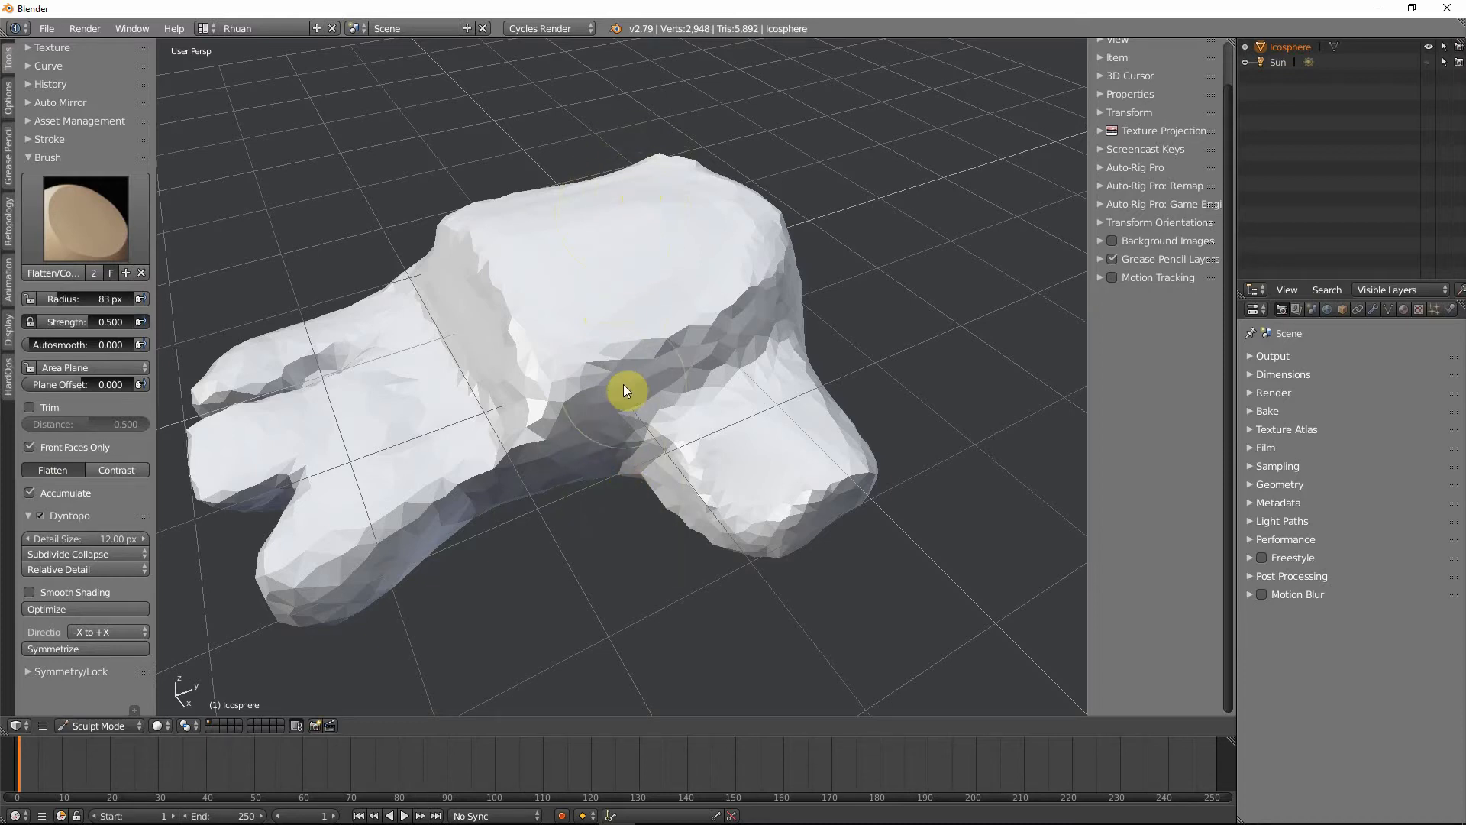
key(f)
click(600, 383)
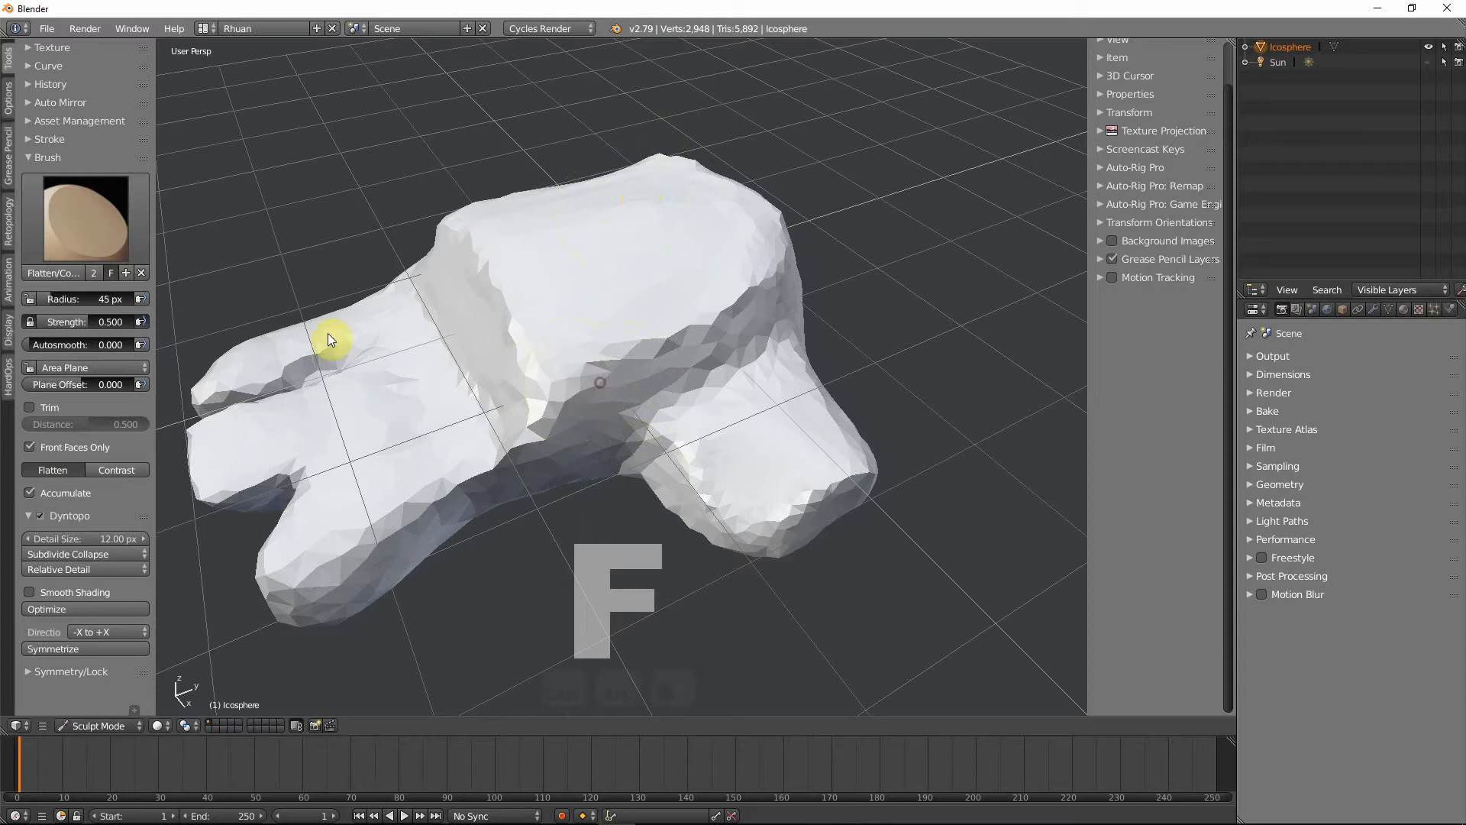
click(112, 231)
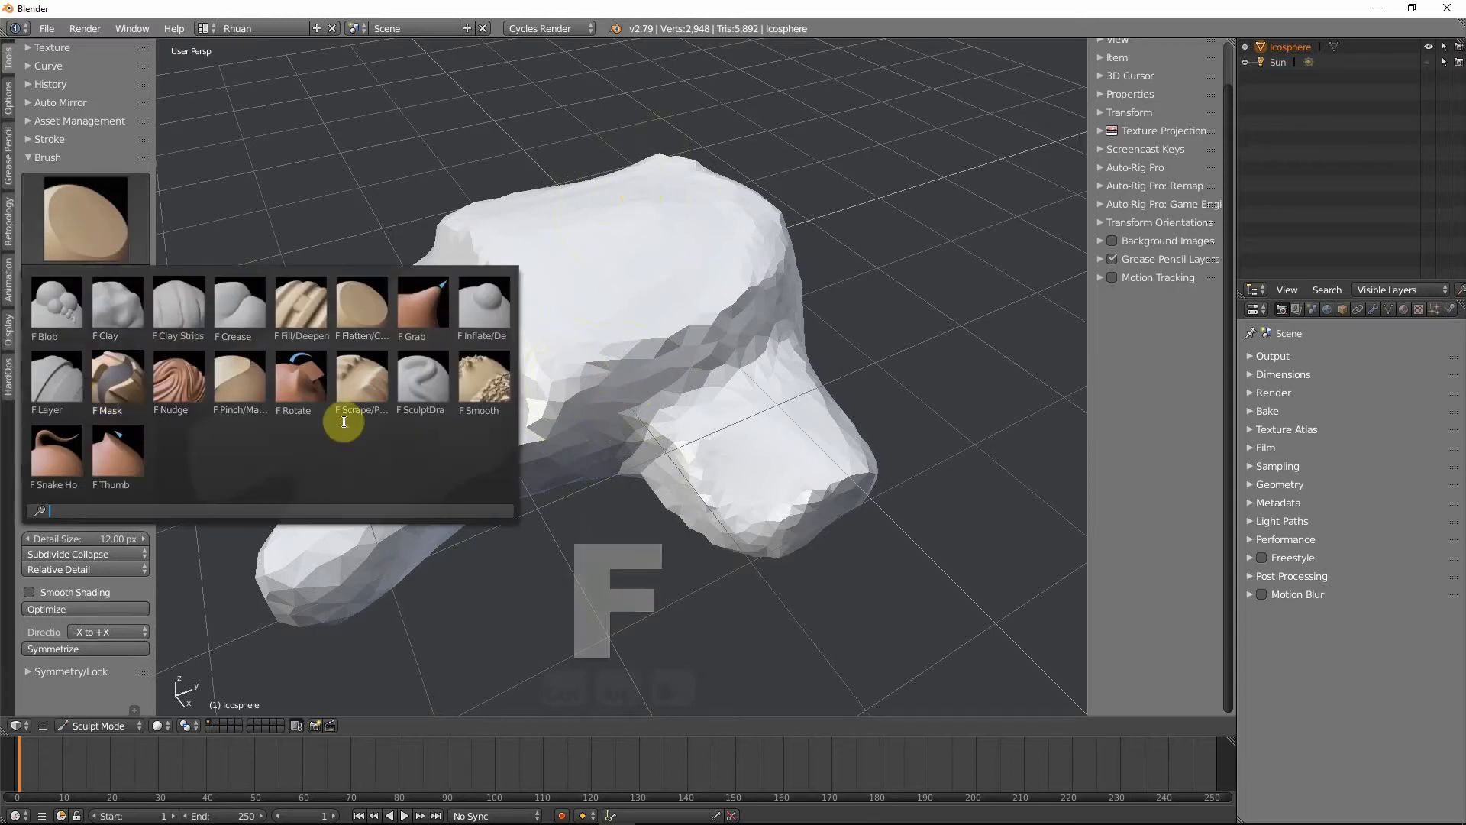
click(421, 380)
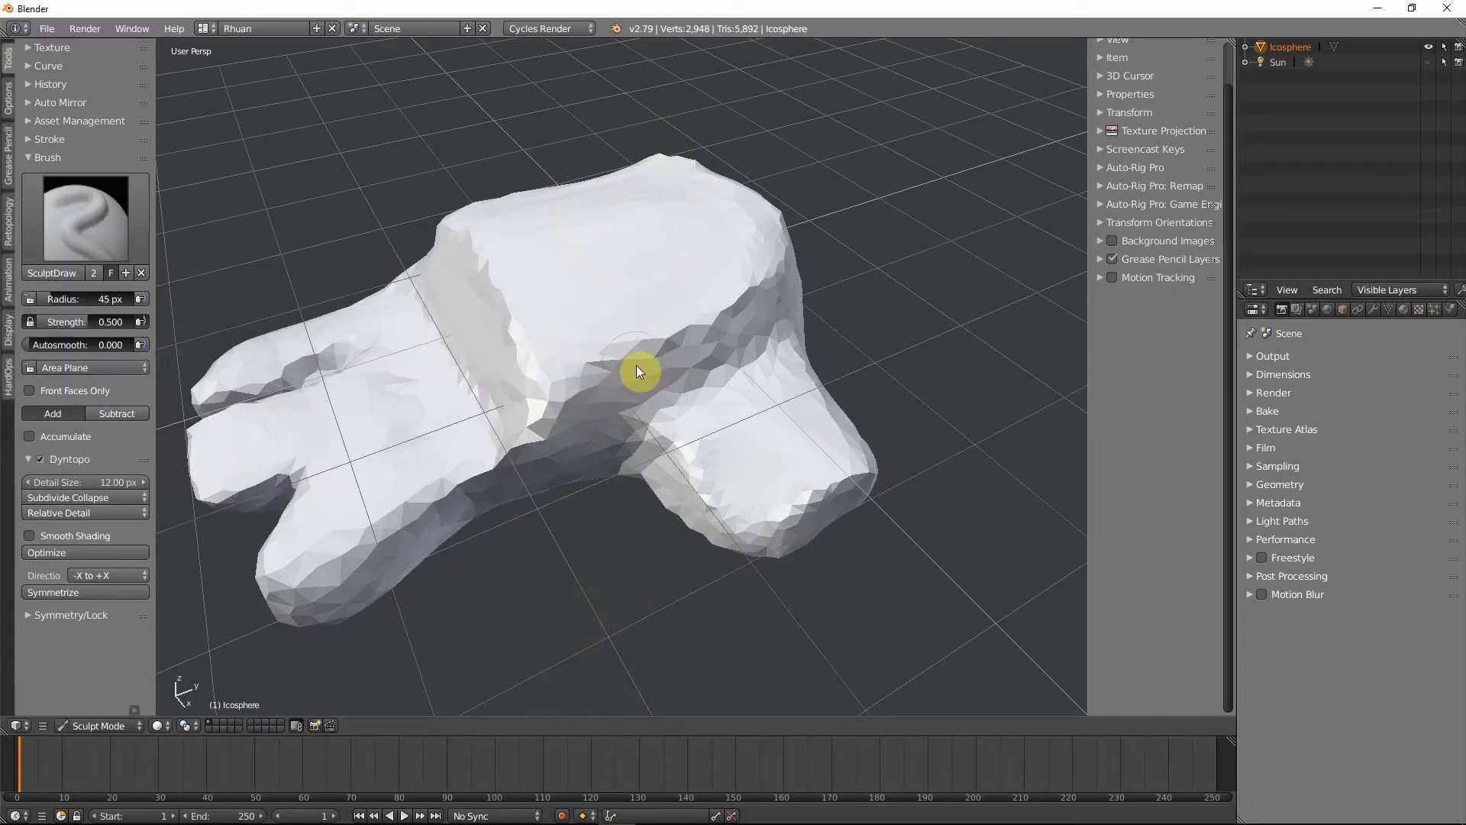
middle_drag(606, 370, 623, 361)
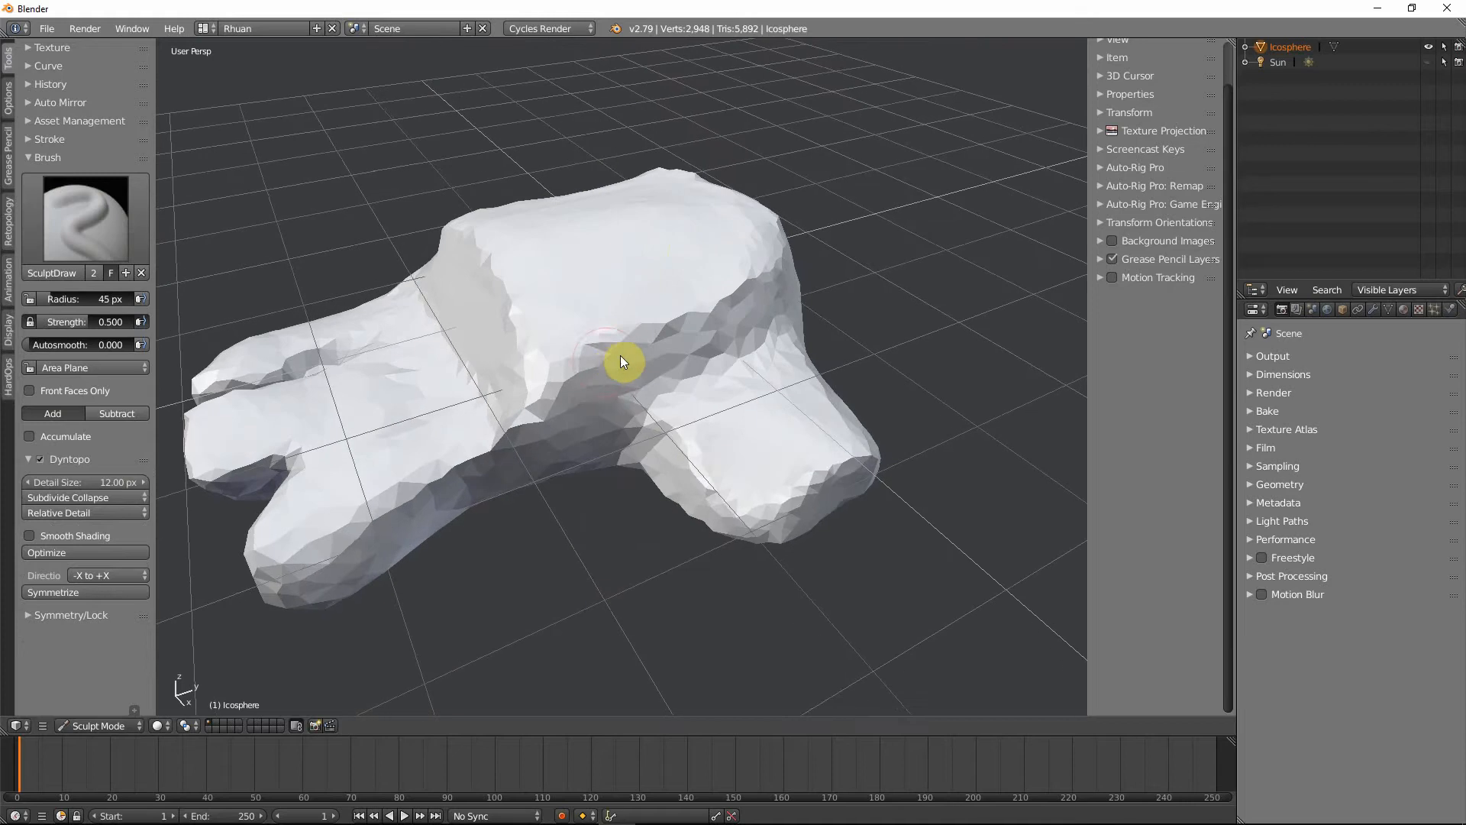
mouse_move(608, 374)
ctrl+mouse_down()
mouse_move(607, 332)
mouse_move(619, 351)
mouse_move(600, 429)
mouse_move(627, 322)
mouse_move(628, 379)
mouse_move(616, 354)
ctrl+mouse_up()
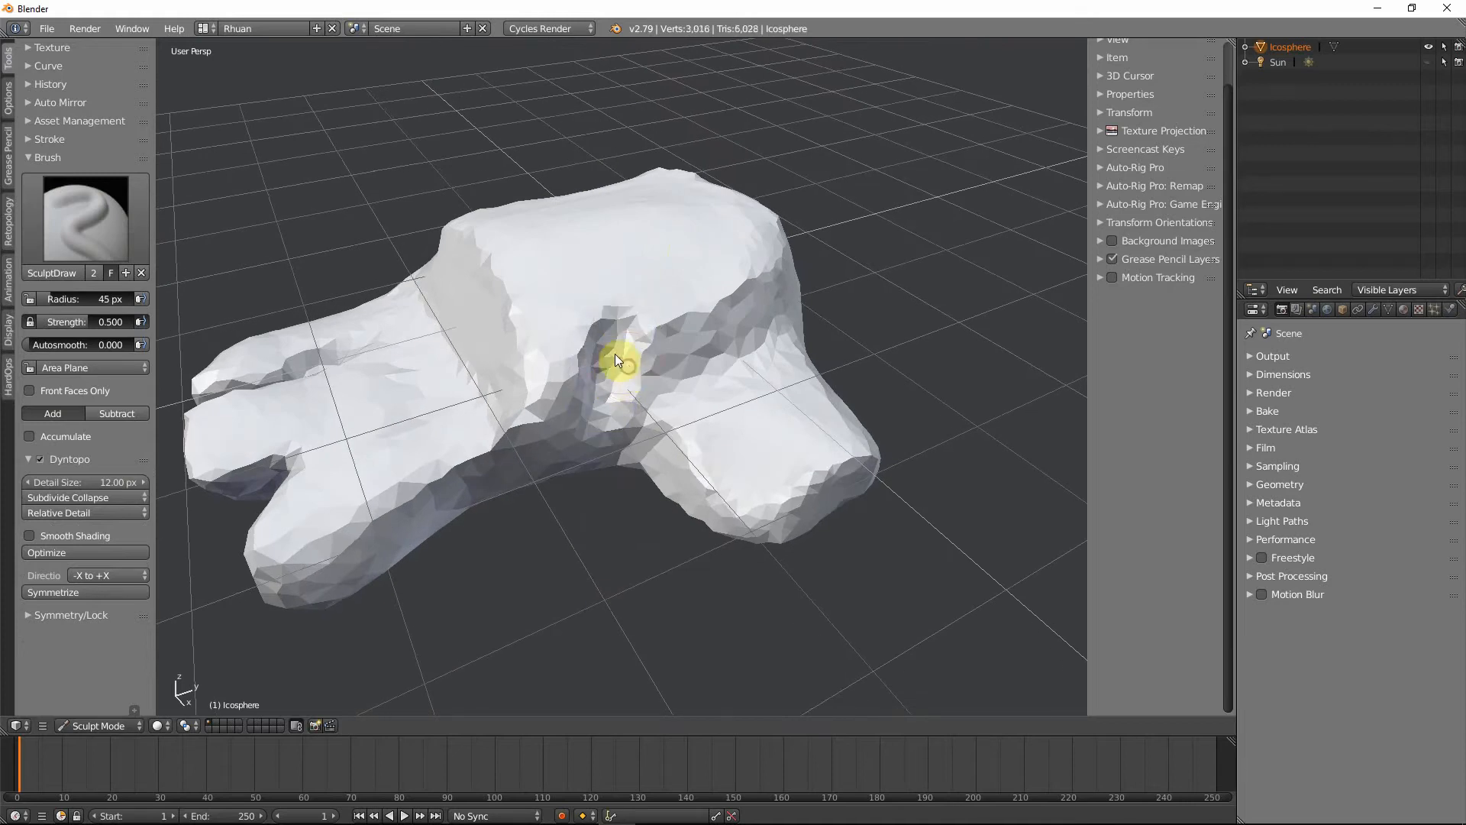
- Extend the groove onto the top of the body as a thinner crack with SculptDraw at a 28 px radius
middle_drag(617, 354, 611, 419)
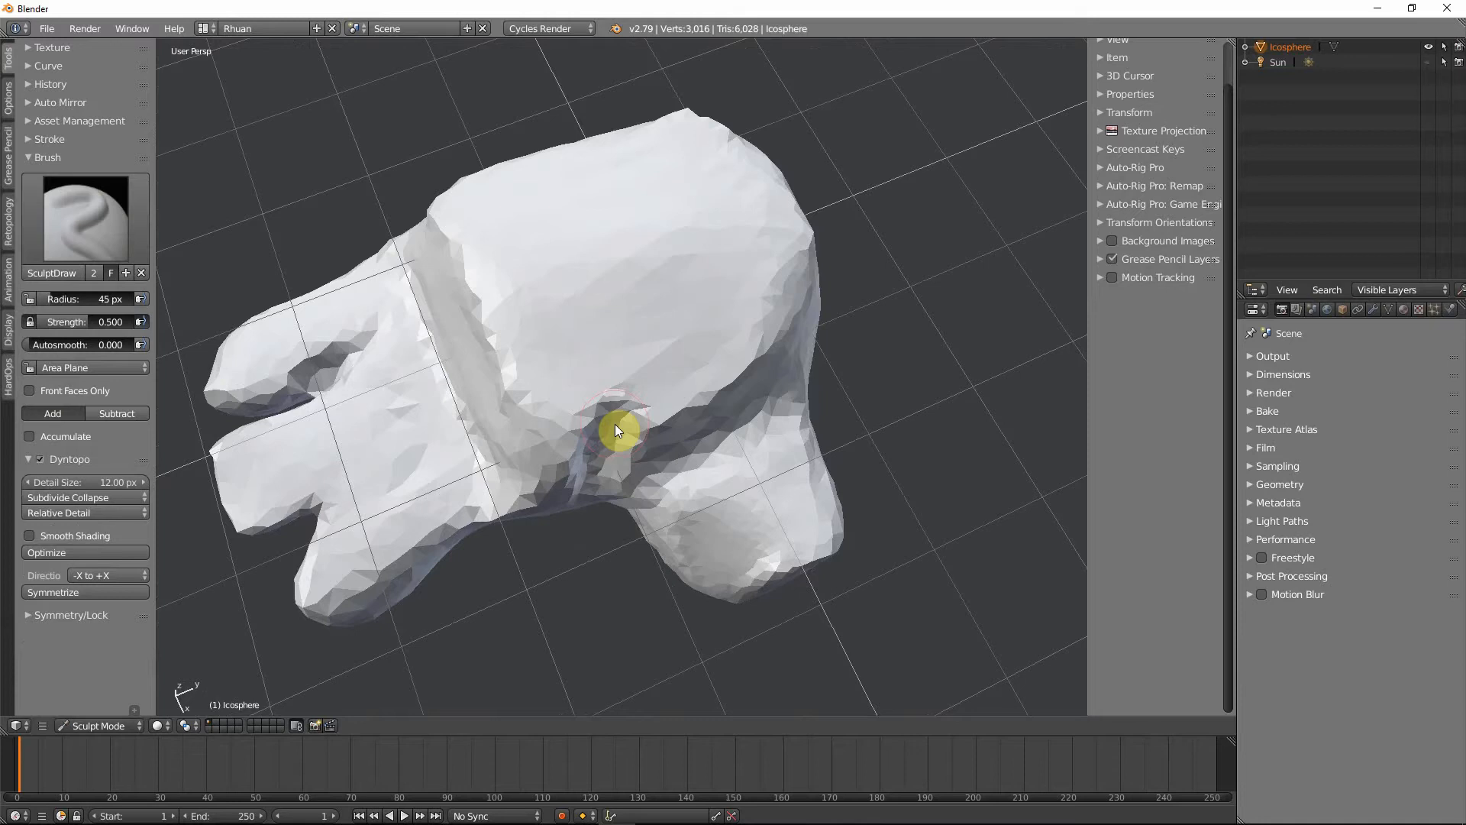
key(f)
click(602, 423)
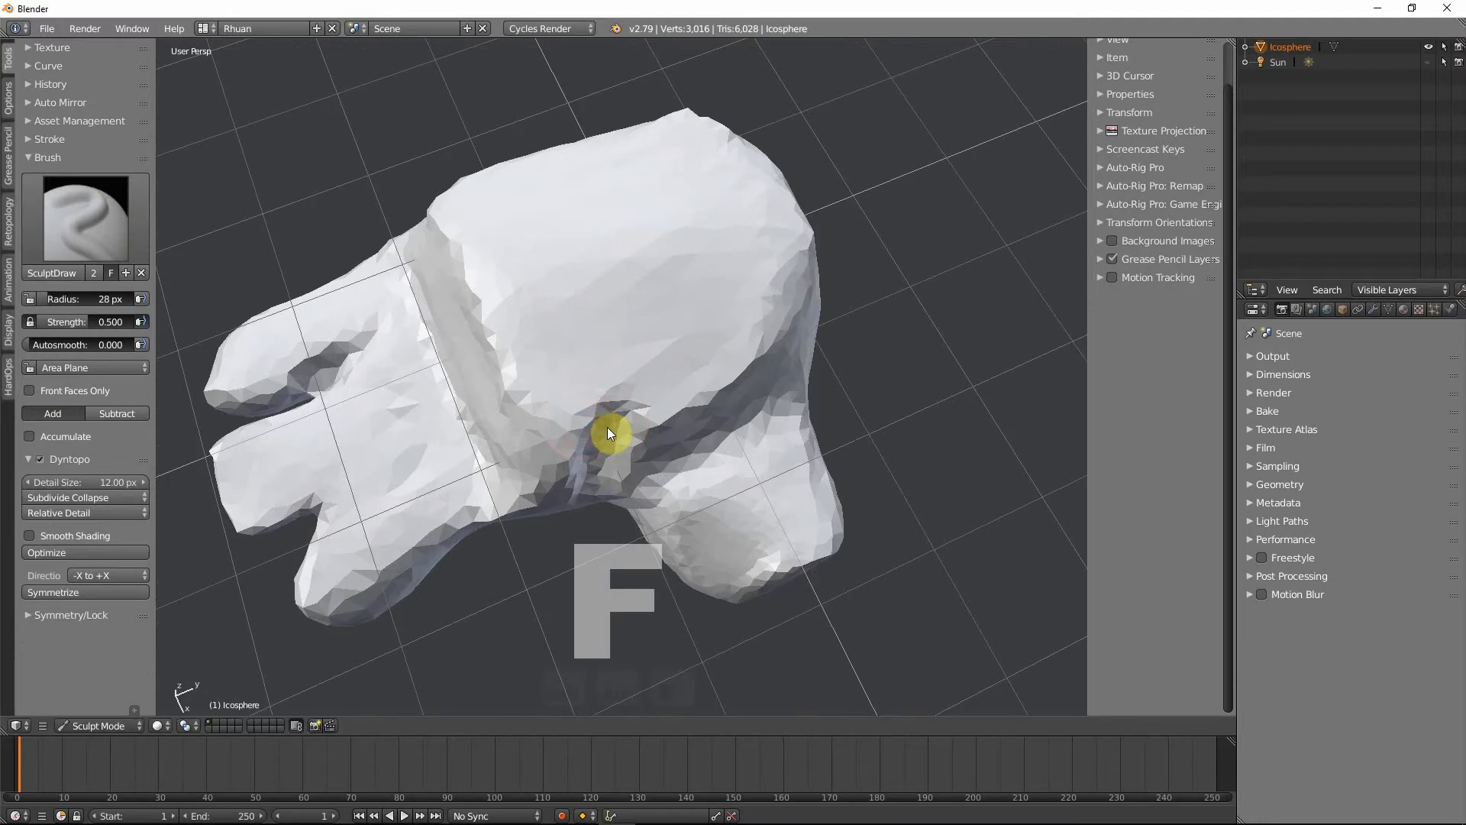
mouse_move(607, 427)
shift+mouse_down()
mouse_move(621, 388)
mouse_move(622, 400)
mouse_move(607, 347)
mouse_move(632, 352)
shift+mouse_up()
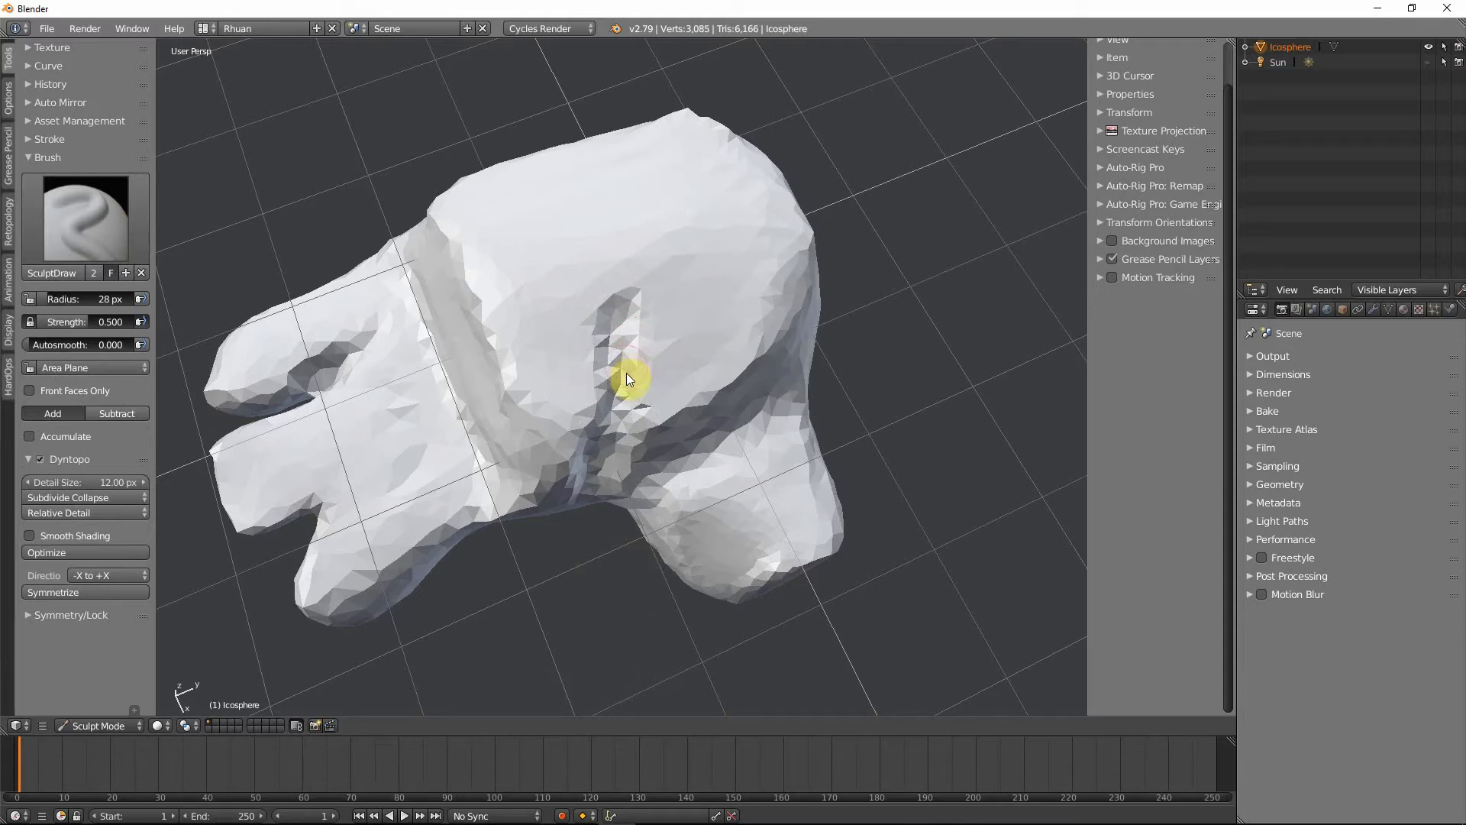
- Bend the straight crack into a jagged zigzag with the Grab brush at a 68 px radius
key(f)
key(g)
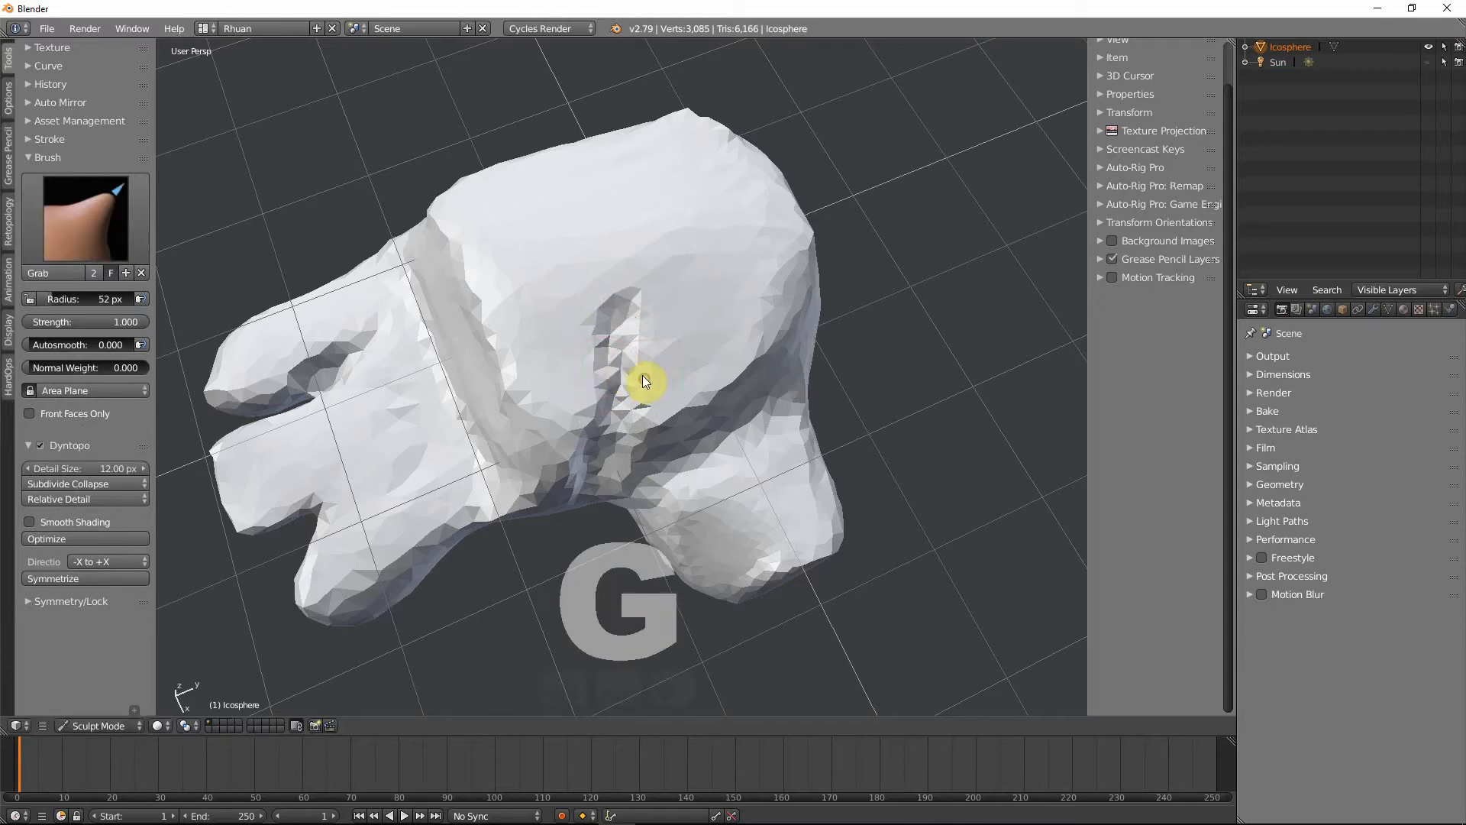
key(f)
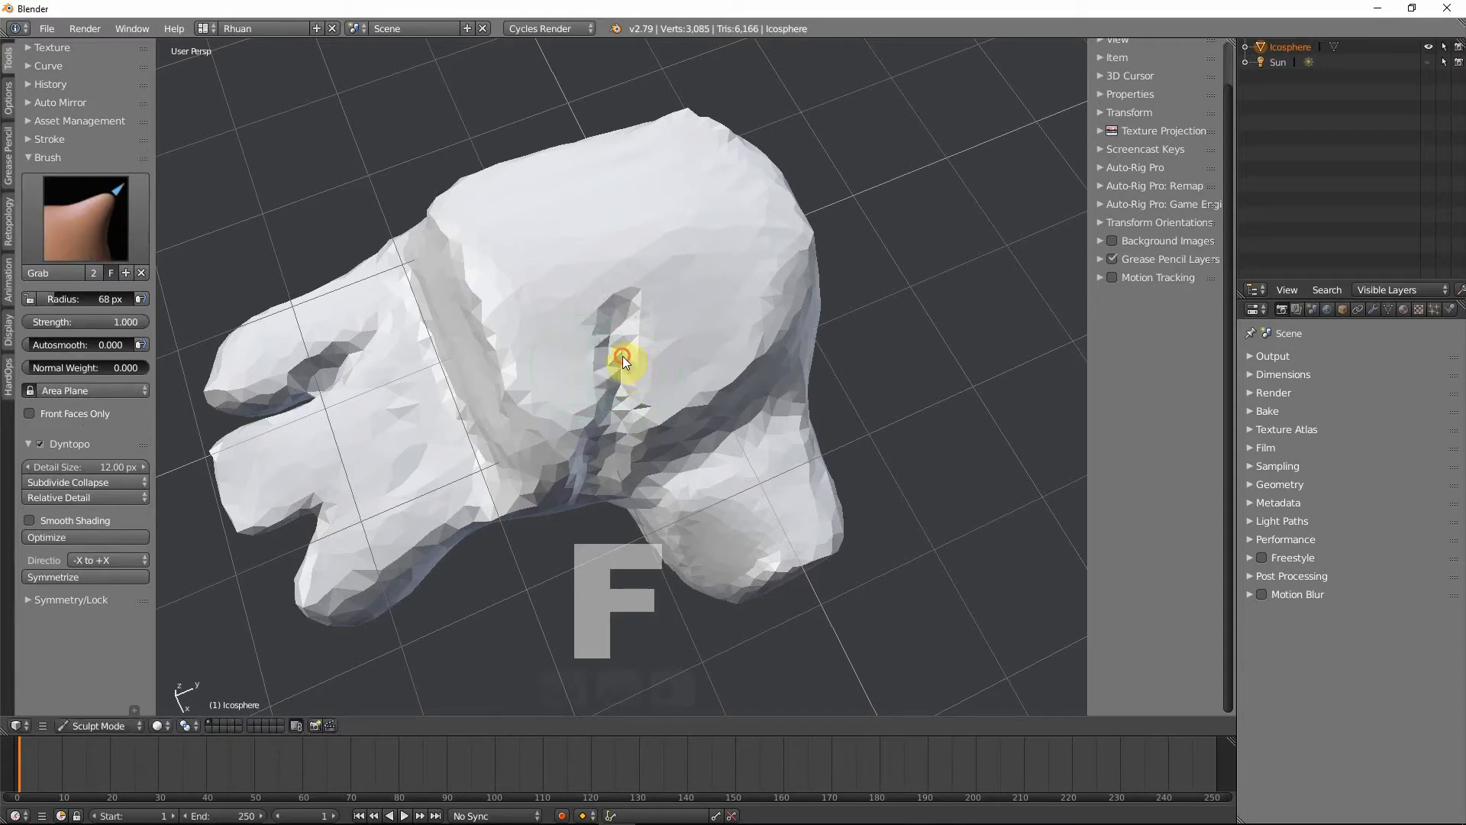
drag(613, 356, 582, 356)
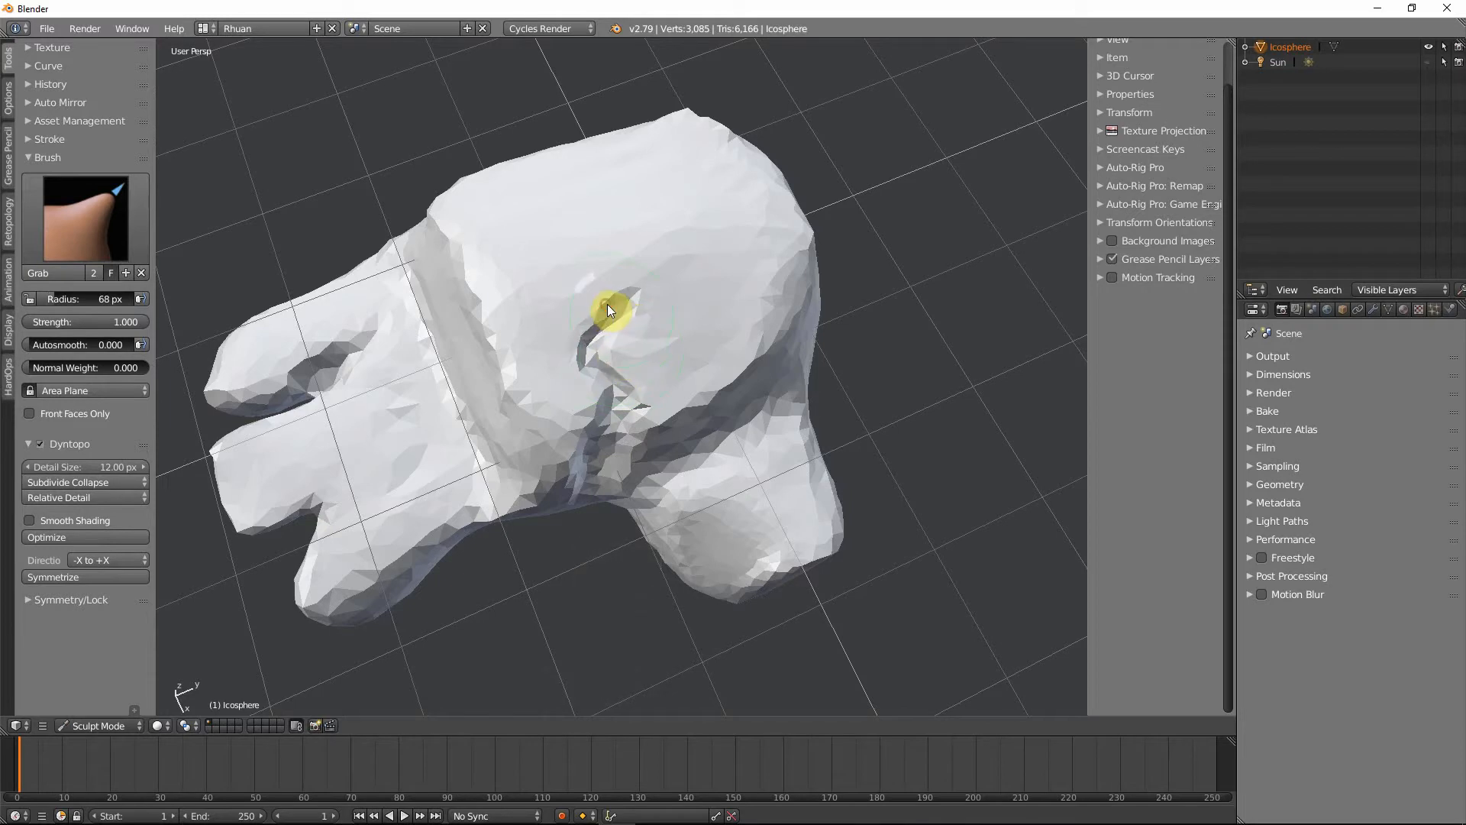
drag(611, 307, 600, 433)
- Narrow and shape the lower part of the crack near the thumb base with the Grab brush at an 87 px radius
mouse_move(643, 412)
middle_down()
mouse_move(551, 313)
mouse_move(541, 366)
mouse_move(654, 348)
middle_up()
scroll(651, 342, up, 1)
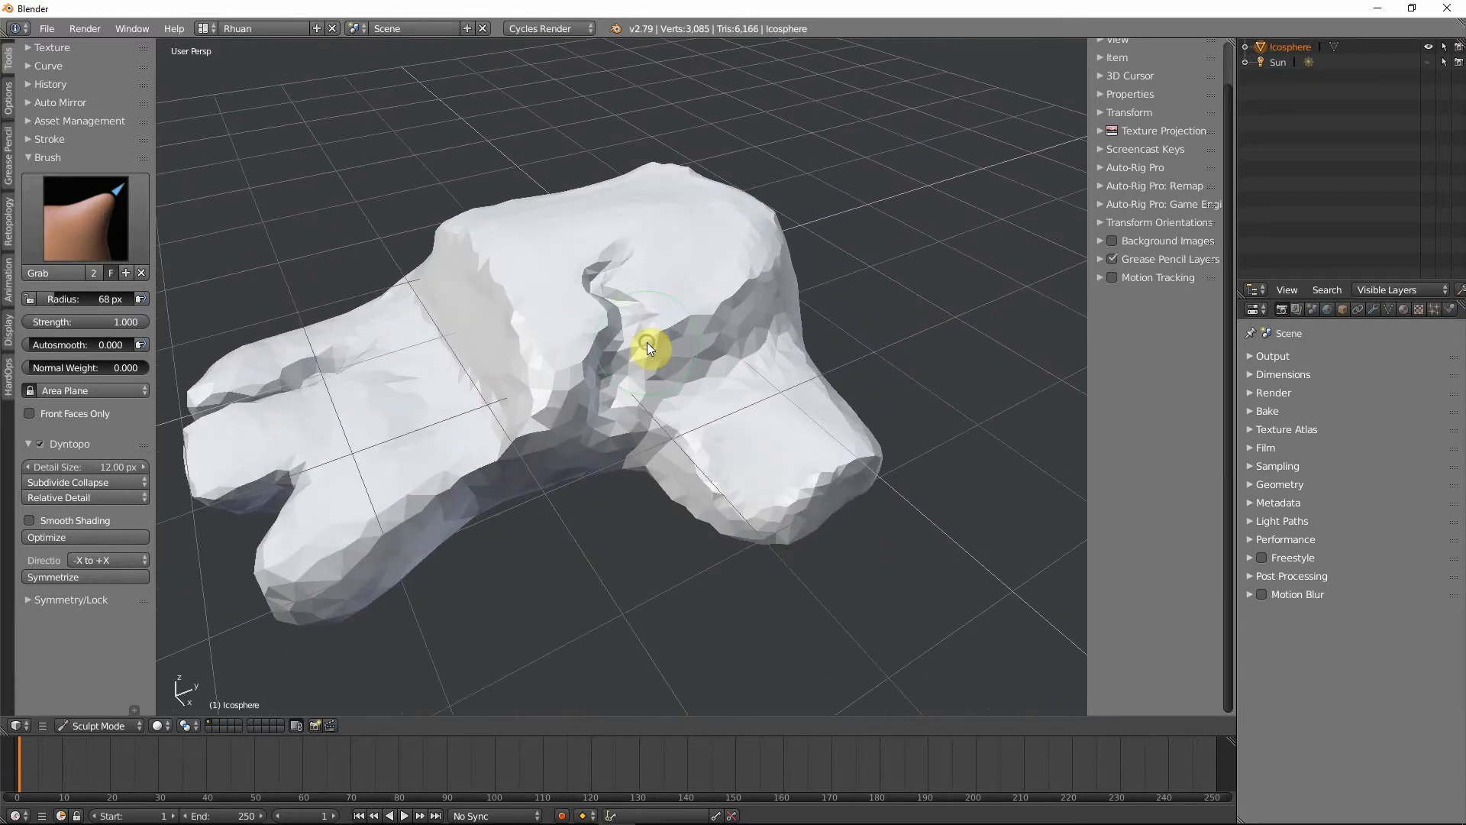
scroll(624, 331, up, 2)
mouse_move(566, 312)
middle_down()
mouse_move(493, 295)
mouse_move(522, 364)
mouse_move(575, 342)
mouse_move(585, 442)
middle_up()
scroll(573, 347, down, 2)
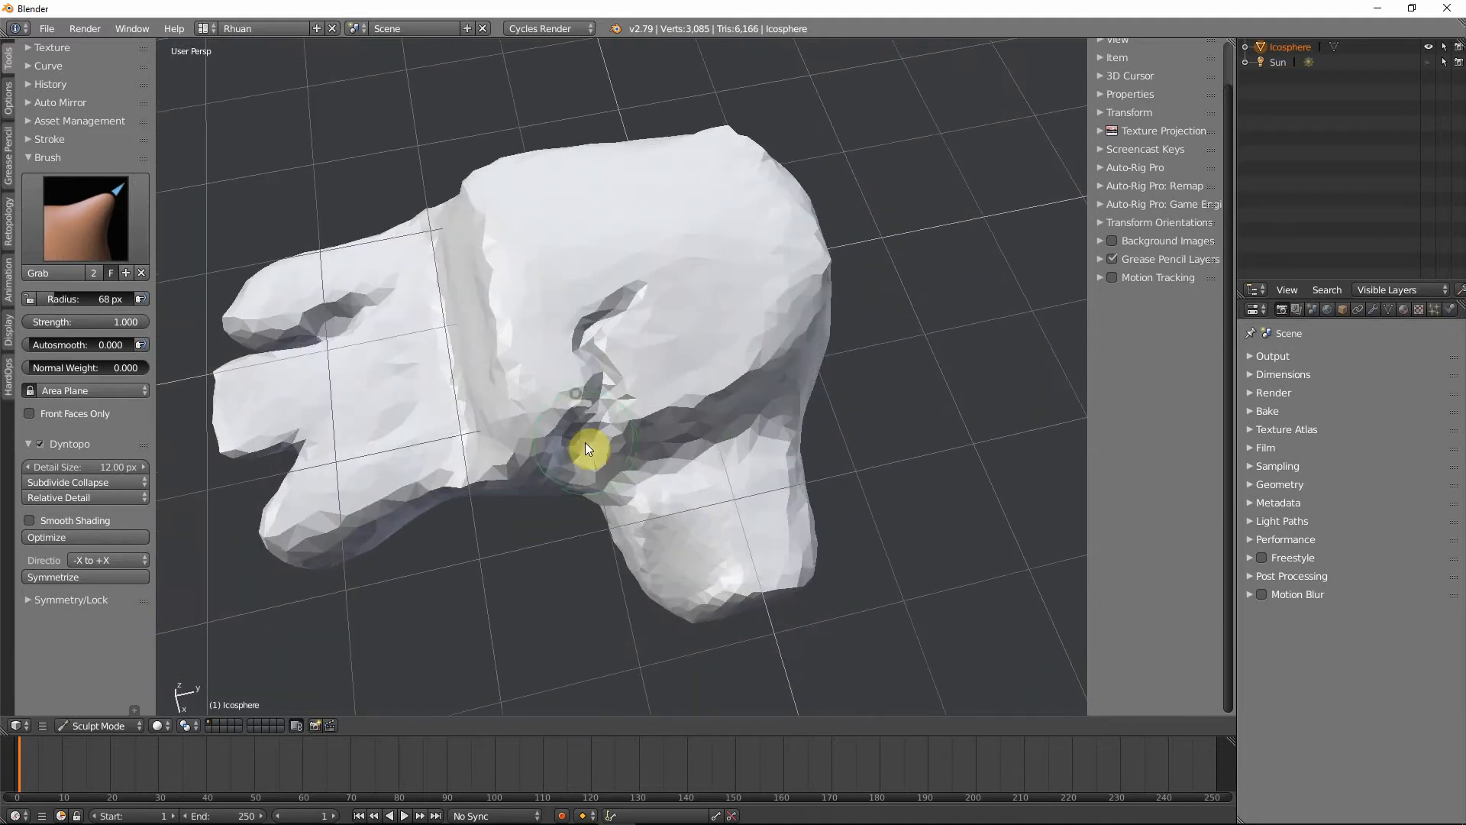
key(f)
click(563, 425)
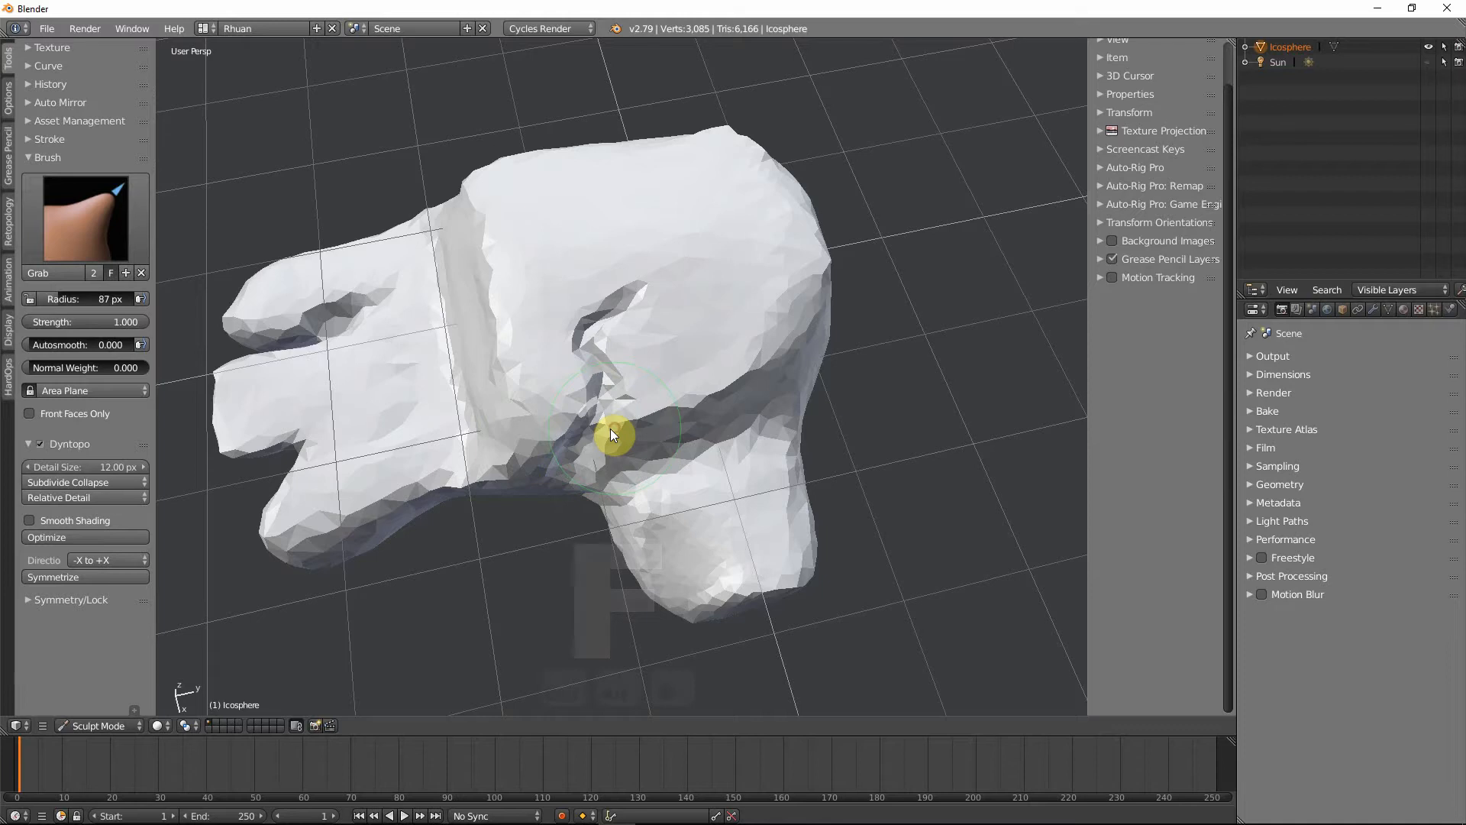
mouse_move(611, 429)
mouse_down()
mouse_move(604, 460)
mouse_move(627, 401)
mouse_up()
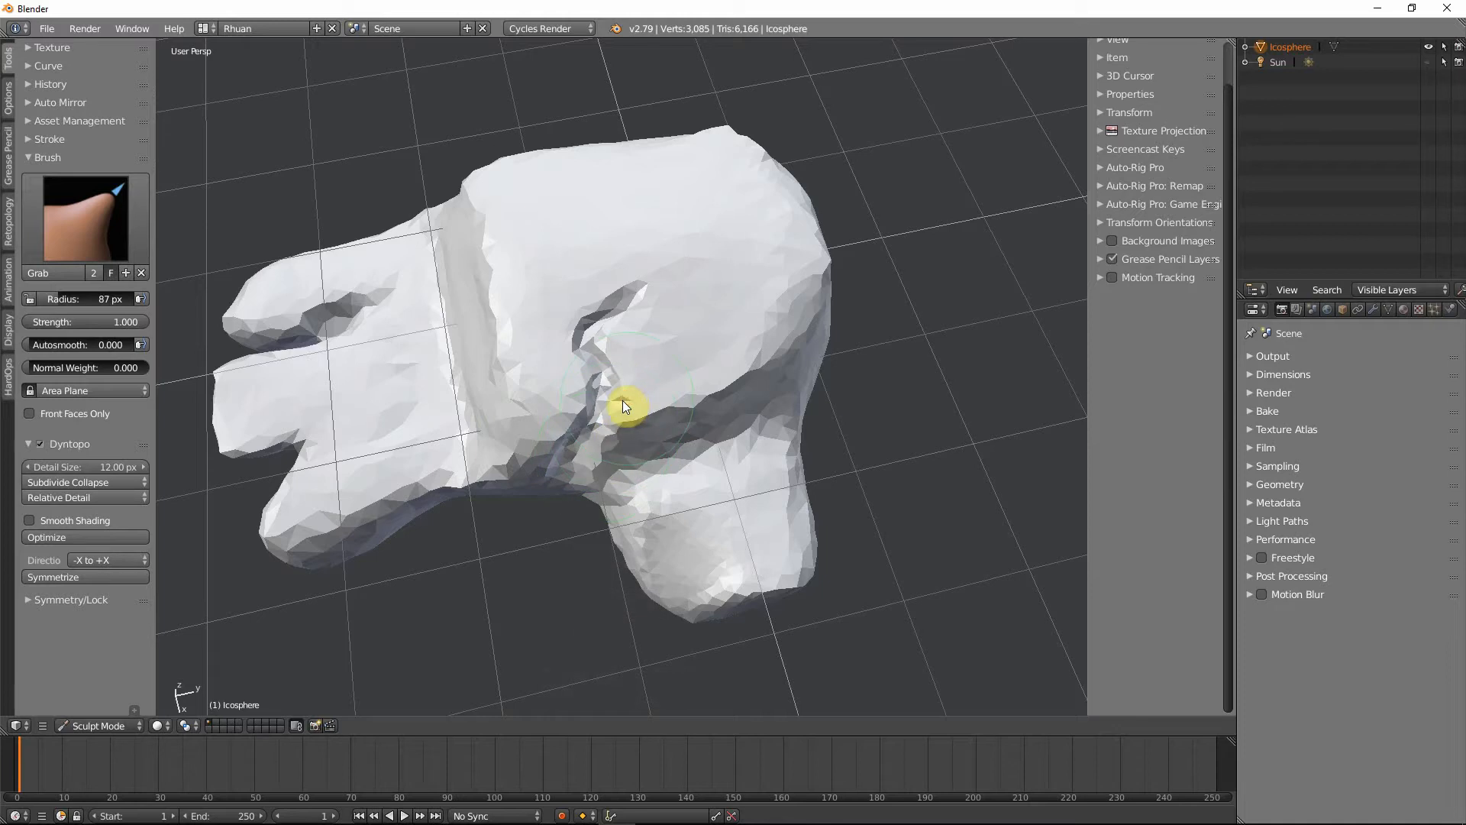
middle_drag(563, 425, 213, 338)
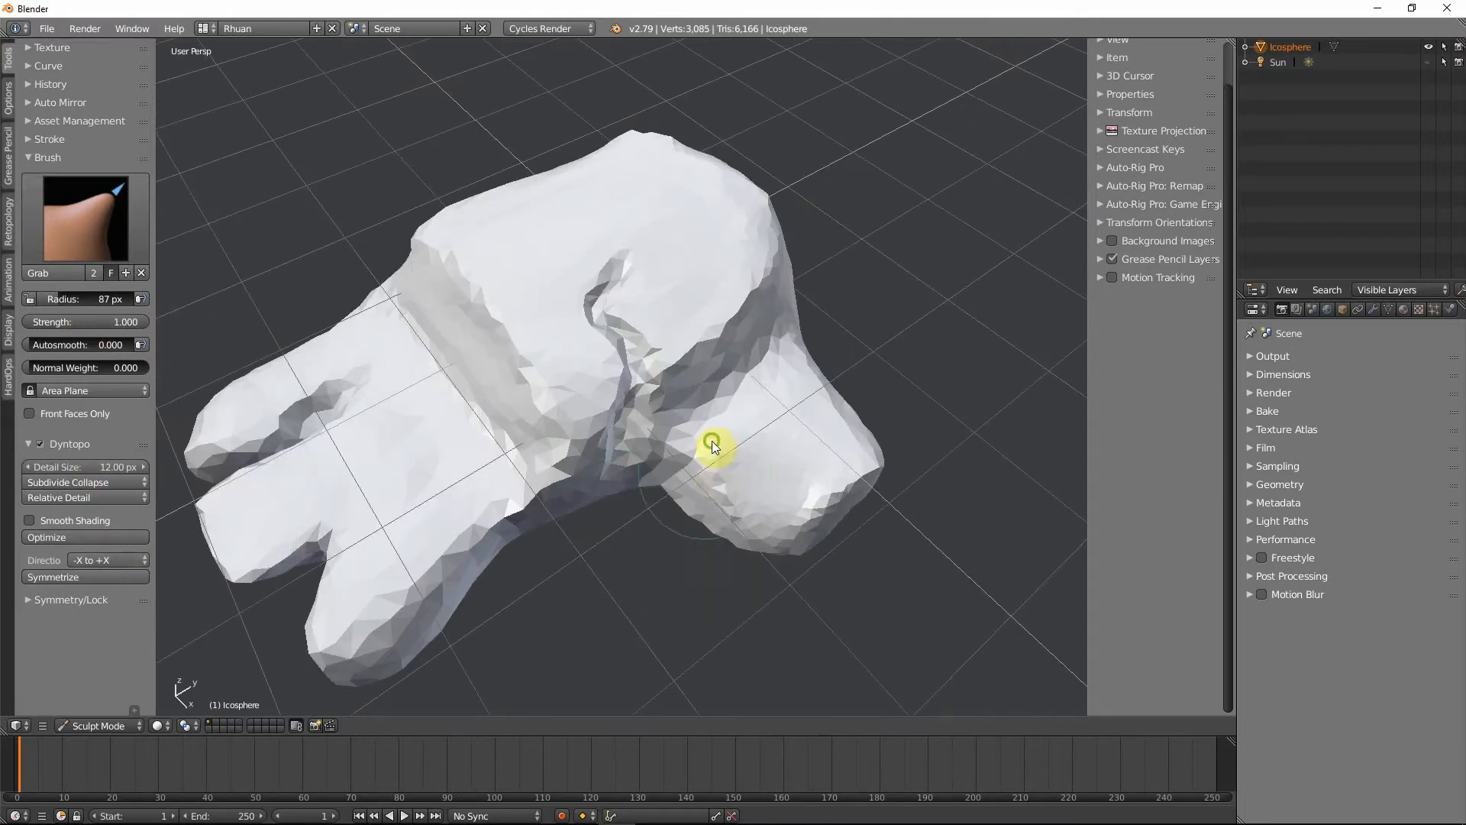
- Carve a notch into the ledge above the outer finger opposite the thumb with the SculptDraw brush at an 87 px radius
middle_drag(712, 443, 726, 458)
middle_drag(571, 462, 689, 390)
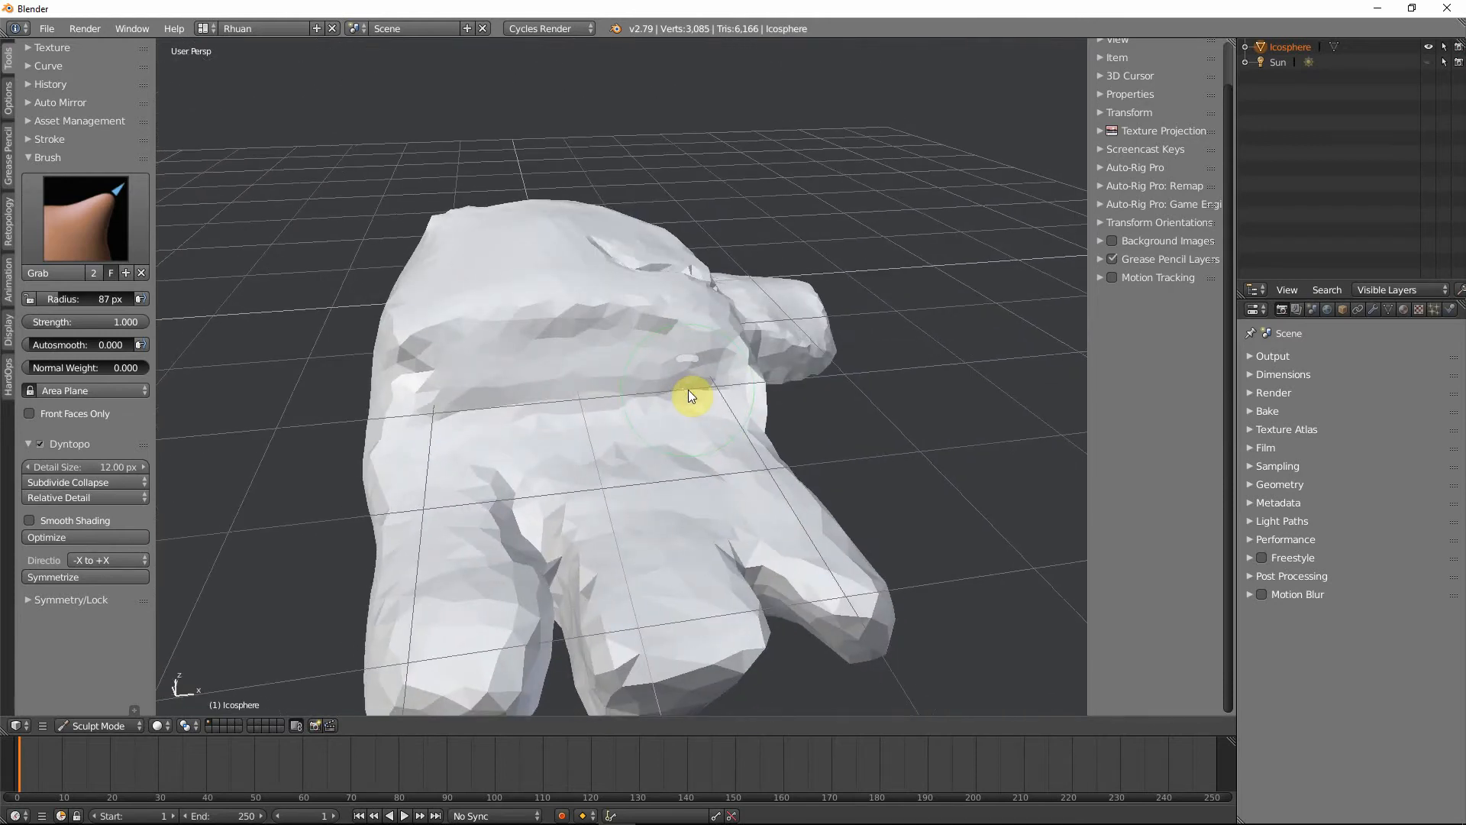
middle_drag(593, 379, 598, 412)
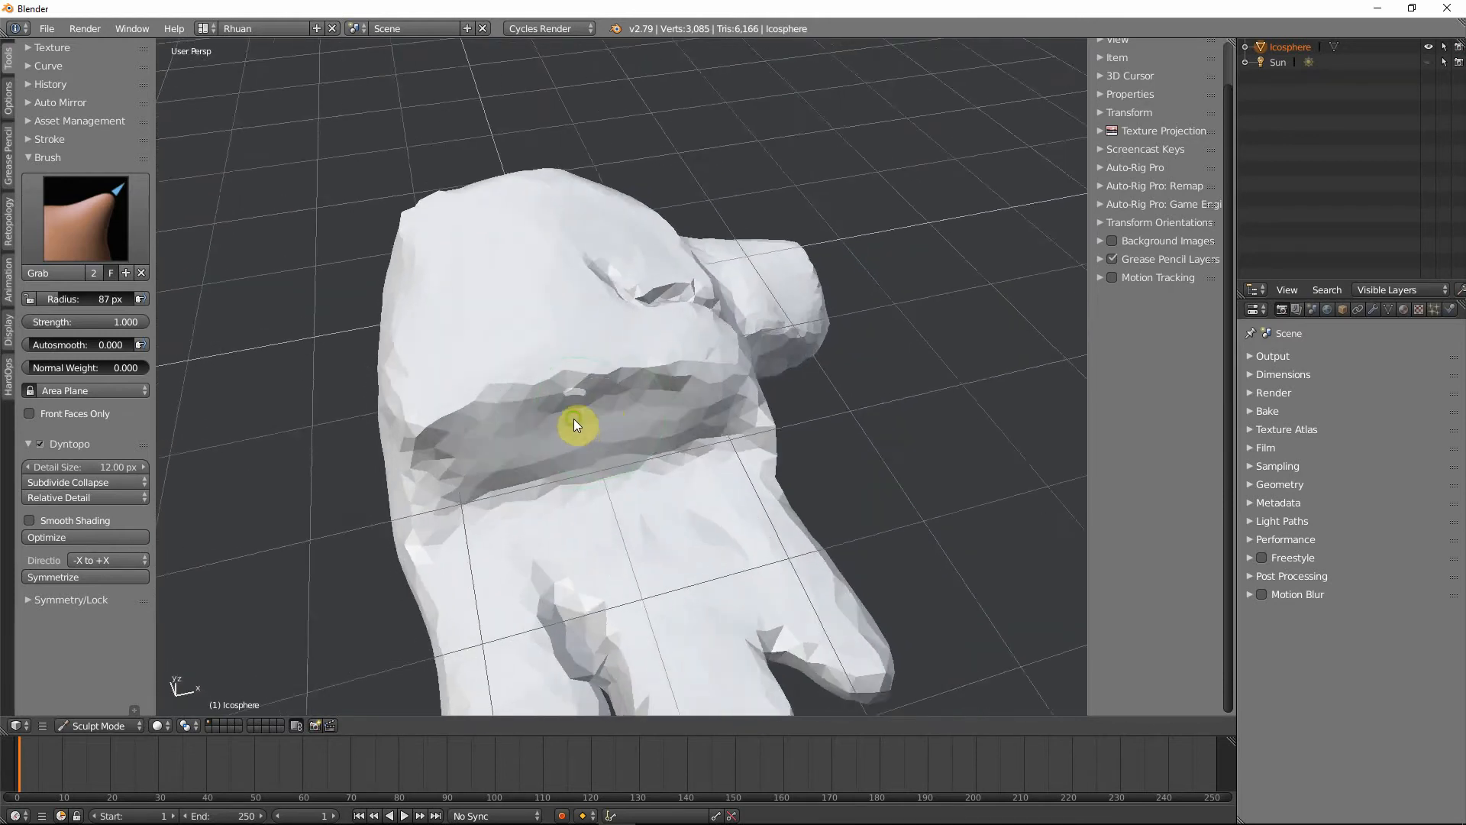
click(66, 207)
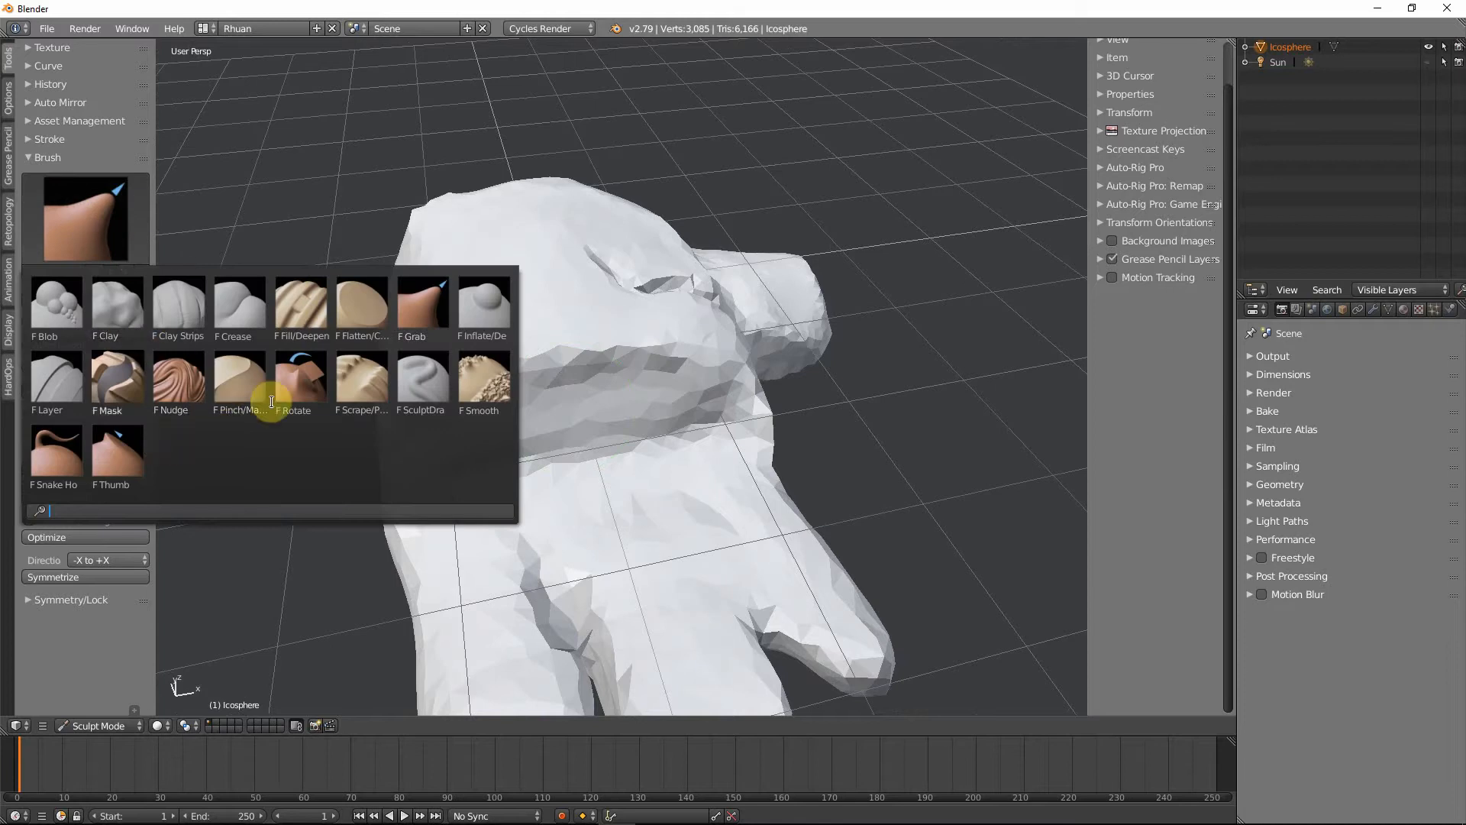
click(428, 393)
middle_drag(513, 377, 539, 336)
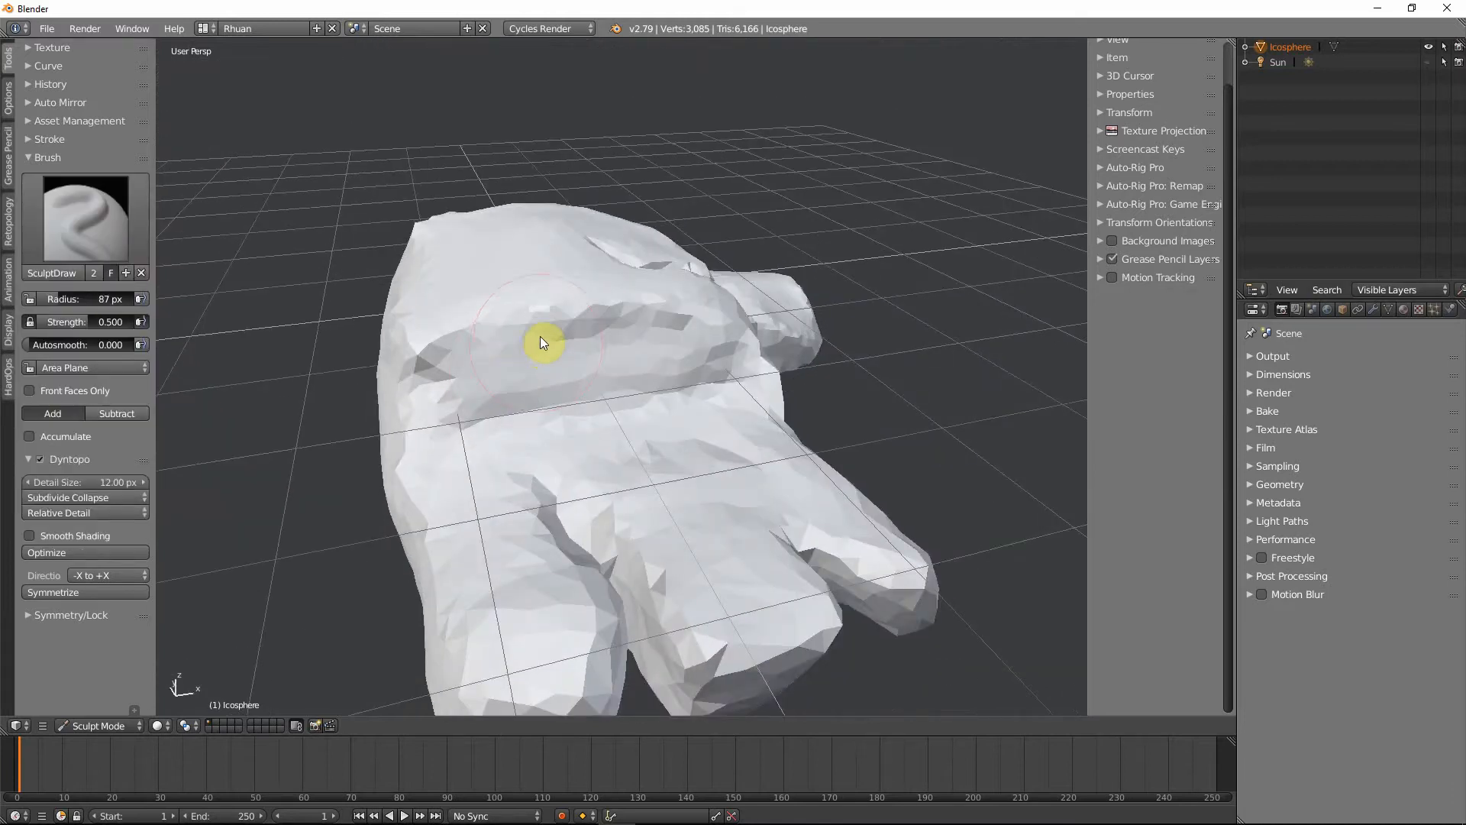
mouse_move(542, 336)
ctrl+mouse_down()
mouse_move(529, 378)
mouse_move(541, 330)
mouse_move(542, 355)
ctrl+mouse_up()
middle_drag(542, 356, 547, 431)
ctrl+drag(547, 431, 534, 447)
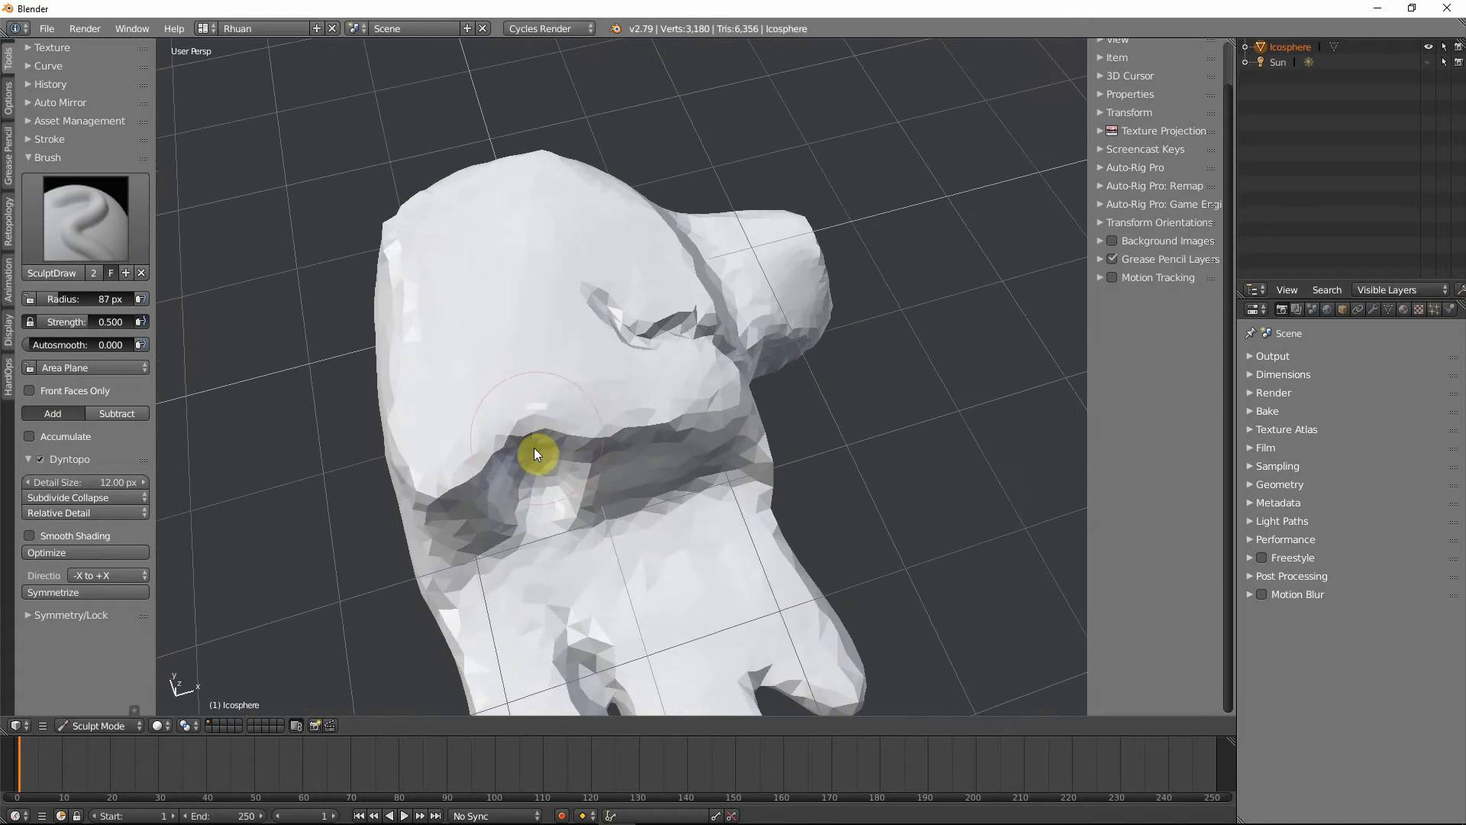
- Deepen the notch above the outer finger with SculptDraw at a 59 px radius
mouse_move(533, 447)
middle_down()
mouse_move(516, 386)
mouse_move(526, 400)
middle_up()
key(f)
click(507, 416)
mouse_move(526, 400)
ctrl+mouse_down()
mouse_move(542, 342)
mouse_move(514, 448)
mouse_move(546, 385)
ctrl+mouse_up()
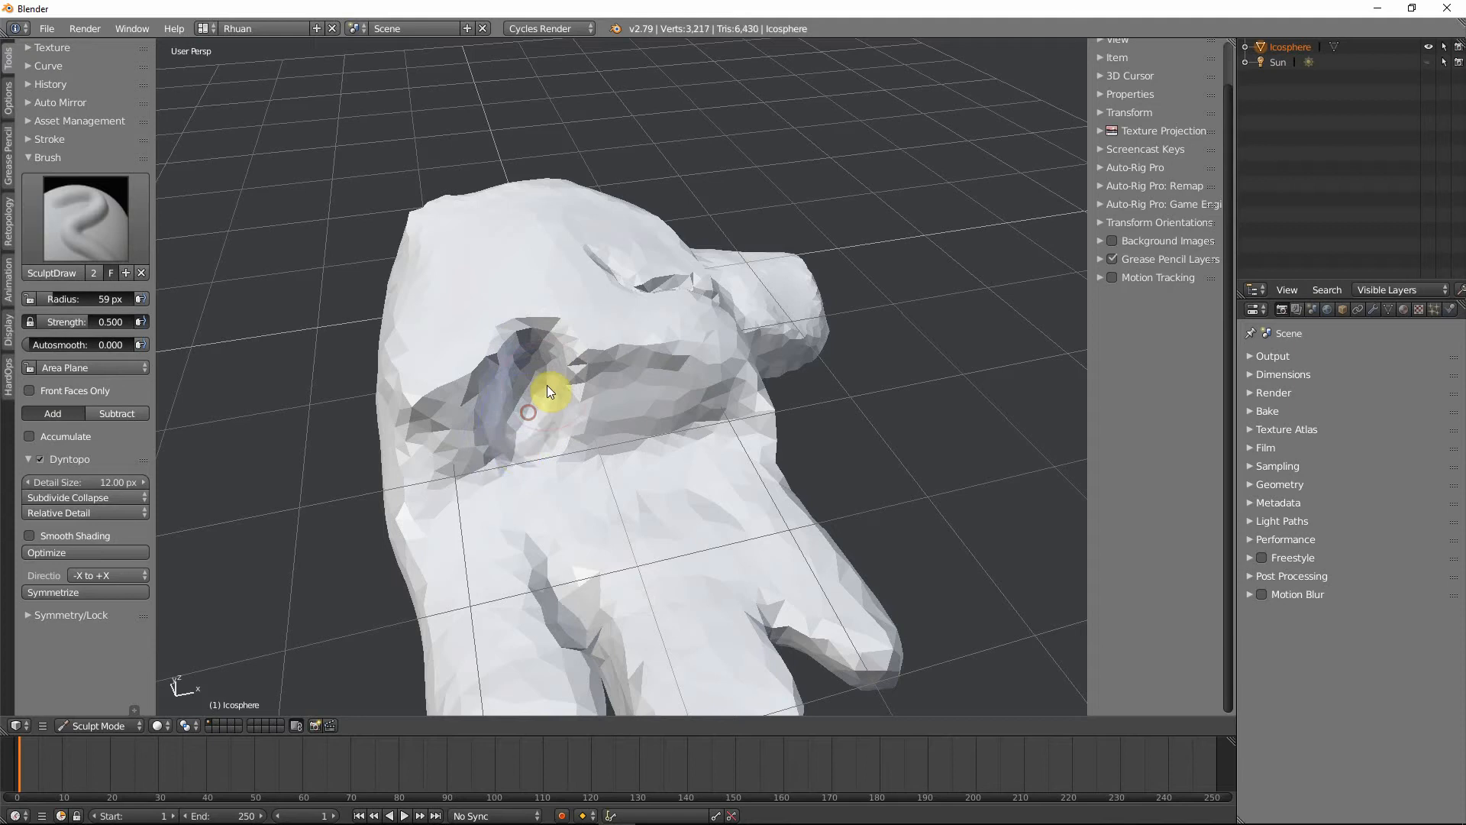
- Try to twist the notch area with the Rotate brush at a 106 px radius, and undo the stroke
mouse_move(547, 384)
middle_down()
mouse_move(526, 446)
mouse_move(197, 285)
middle_up()
click(86, 218)
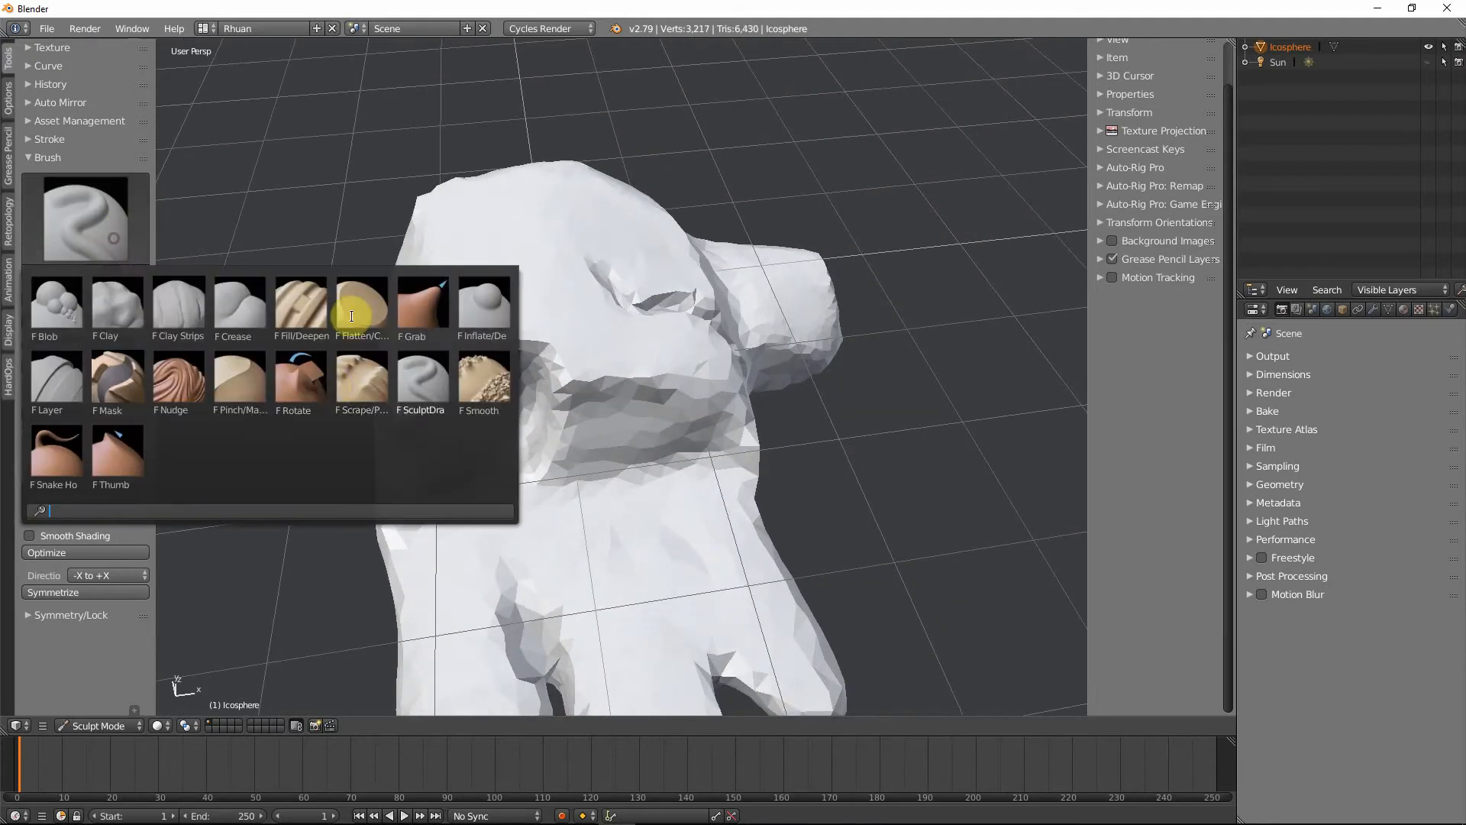
click(300, 378)
mouse_move(460, 405)
middle_down()
mouse_move(547, 382)
mouse_move(533, 305)
middle_up()
key(f)
click(581, 388)
mouse_move(557, 300)
mouse_down()
mouse_move(536, 356)
mouse_move(543, 300)
mouse_move(544, 328)
mouse_up()
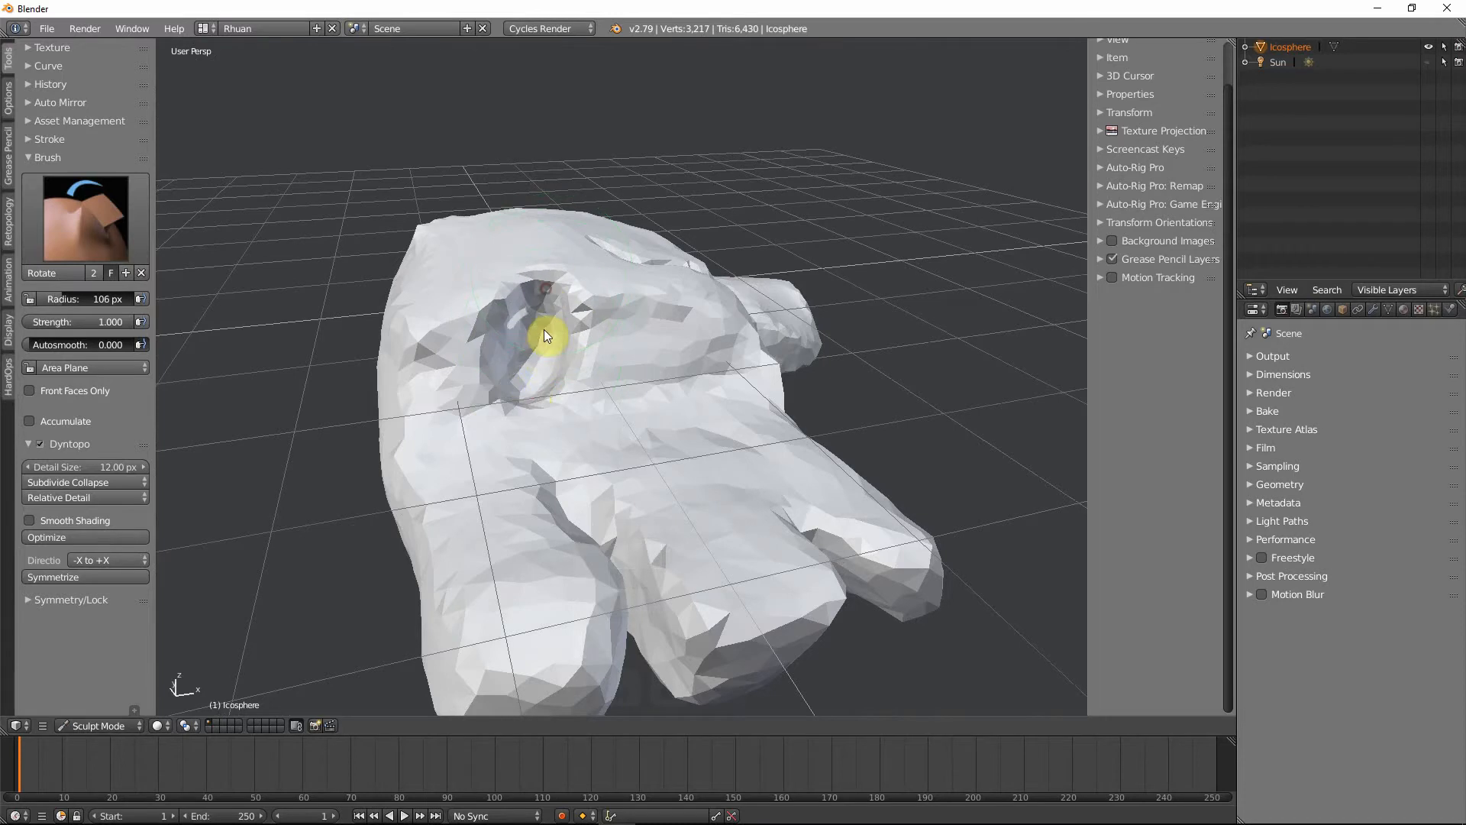
middle_drag(544, 329, 542, 460)
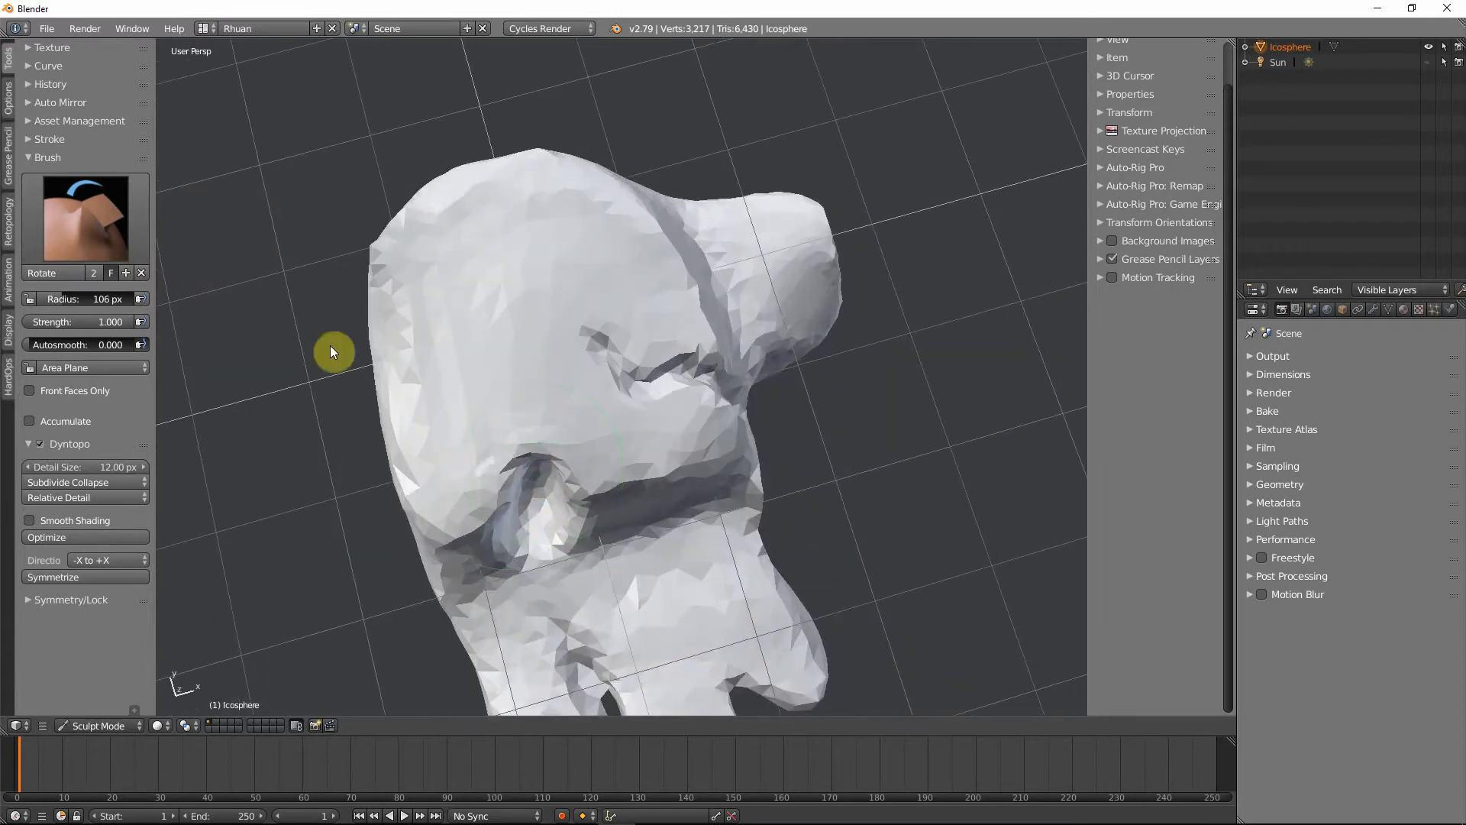
key(ctrl+z)
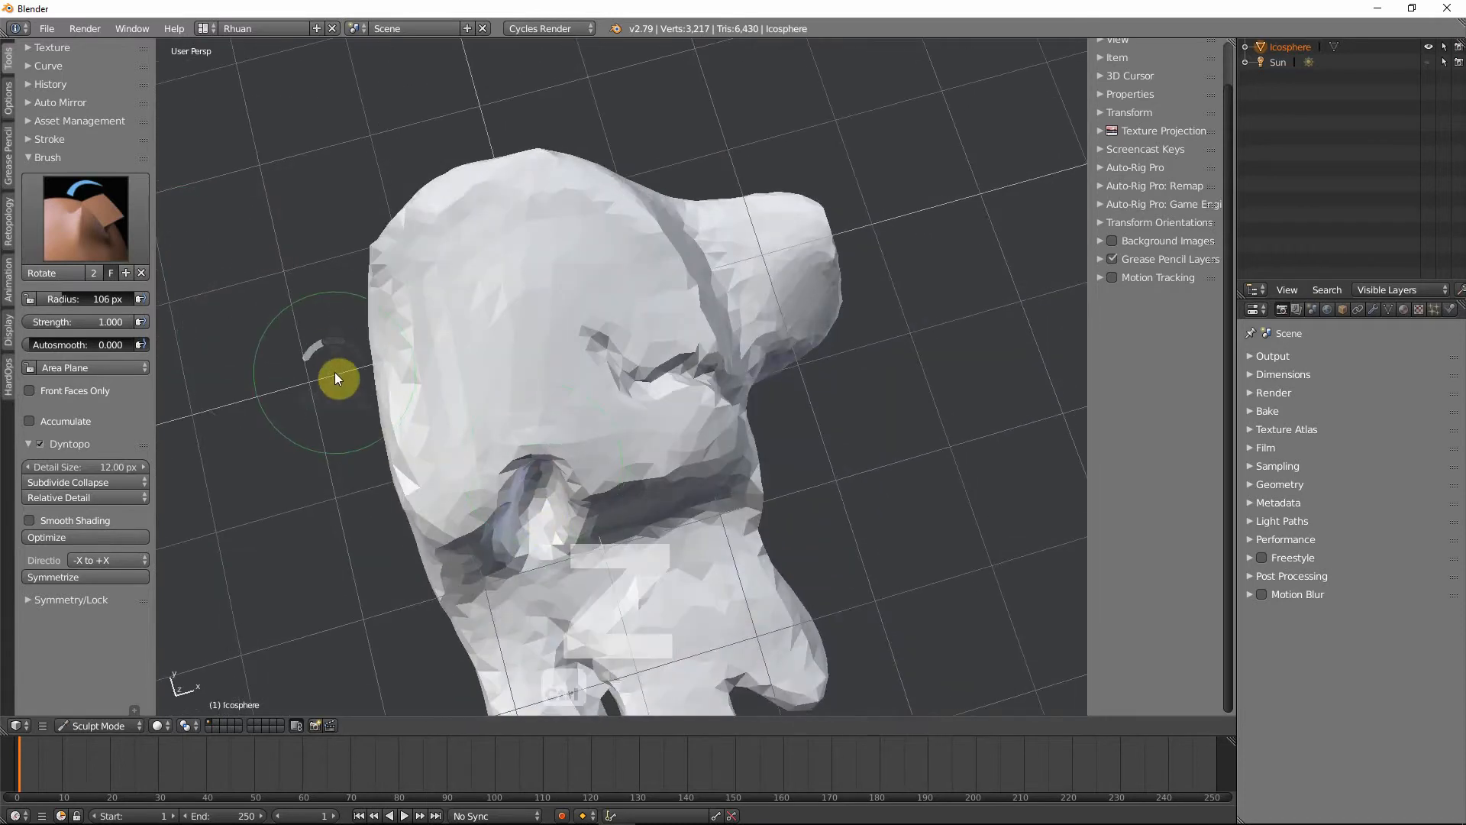
- Pinch the notch above the outer finger narrower with the Pinch/Magnify brush at a 136 px radius
click(72, 226)
click(245, 378)
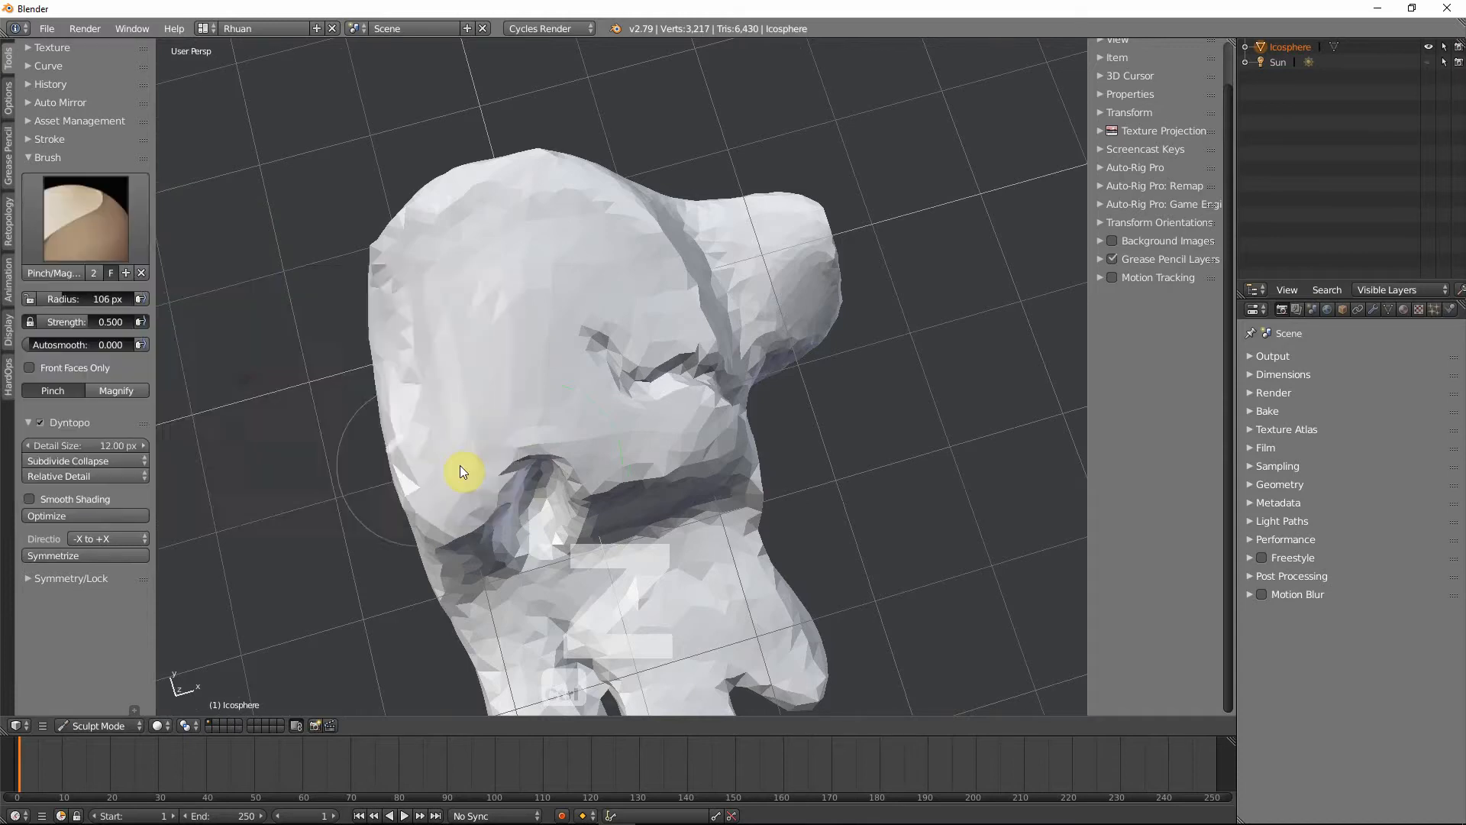
mouse_move(468, 468)
middle_down()
mouse_move(460, 420)
mouse_move(532, 388)
middle_up()
key(f)
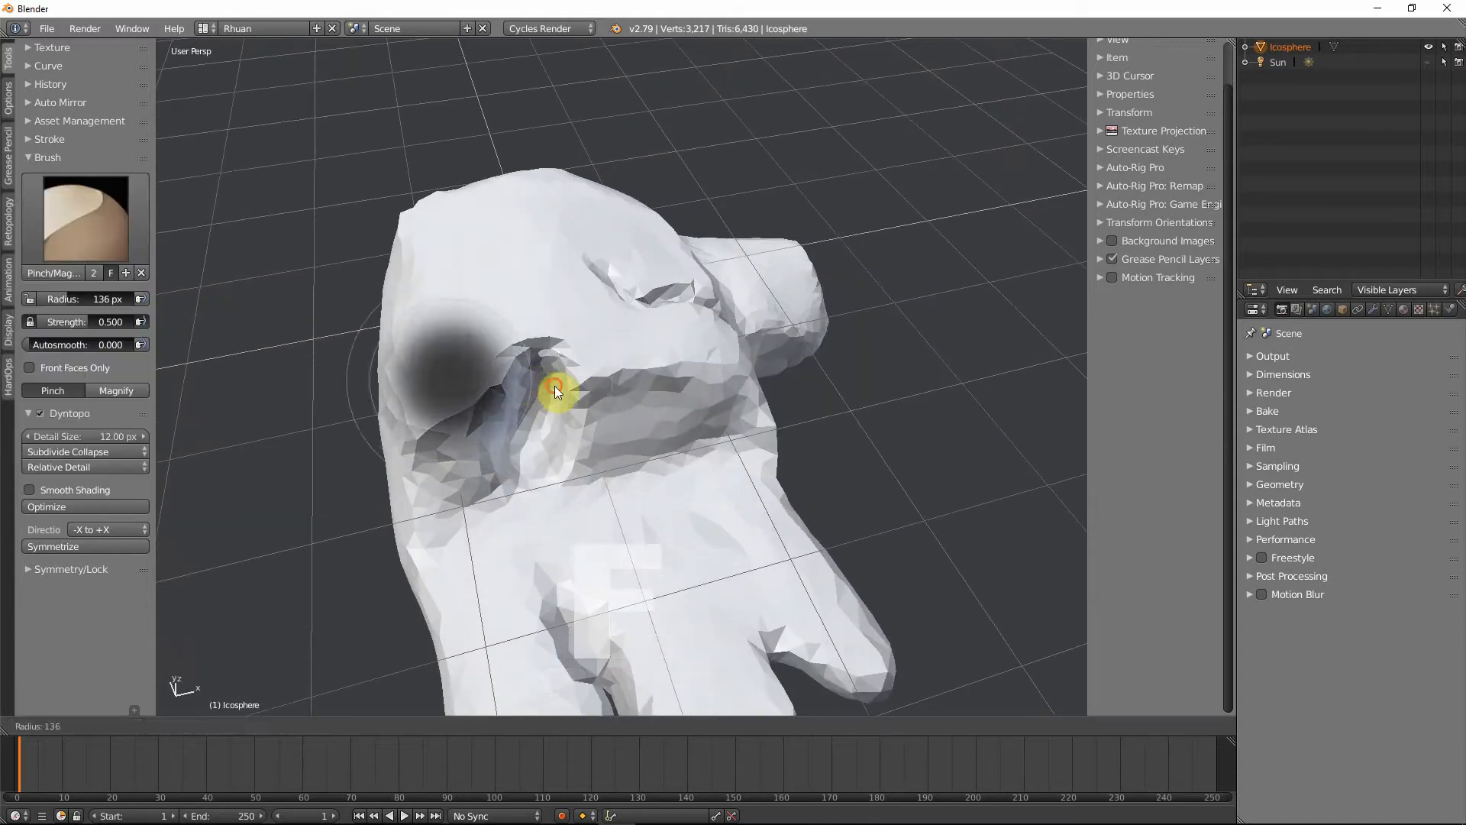
click(554, 386)
mouse_move(533, 388)
mouse_down()
mouse_move(539, 354)
mouse_move(528, 432)
mouse_up()
mouse_move(529, 432)
middle_down()
mouse_move(438, 487)
mouse_move(441, 510)
mouse_move(431, 397)
mouse_move(484, 432)
mouse_move(520, 378)
middle_up()
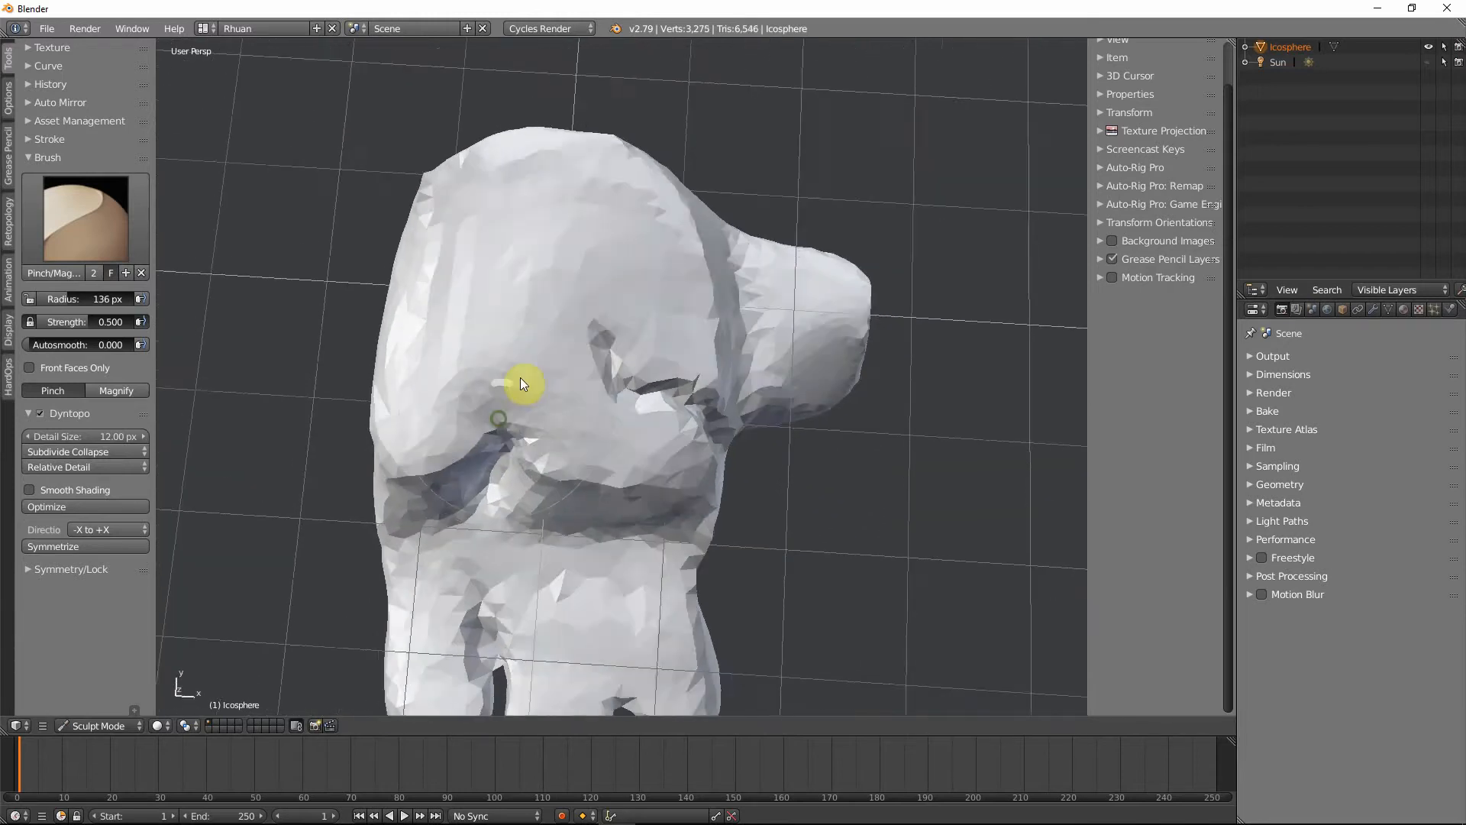
- Flatten the outer side of the hand beside the notch with the Flatten/Contrast brush at a 136 px radius
mouse_move(446, 432)
middle_down()
mouse_move(534, 363)
mouse_move(621, 335)
mouse_move(474, 393)
mouse_move(550, 345)
mouse_move(556, 419)
mouse_move(351, 337)
middle_up()
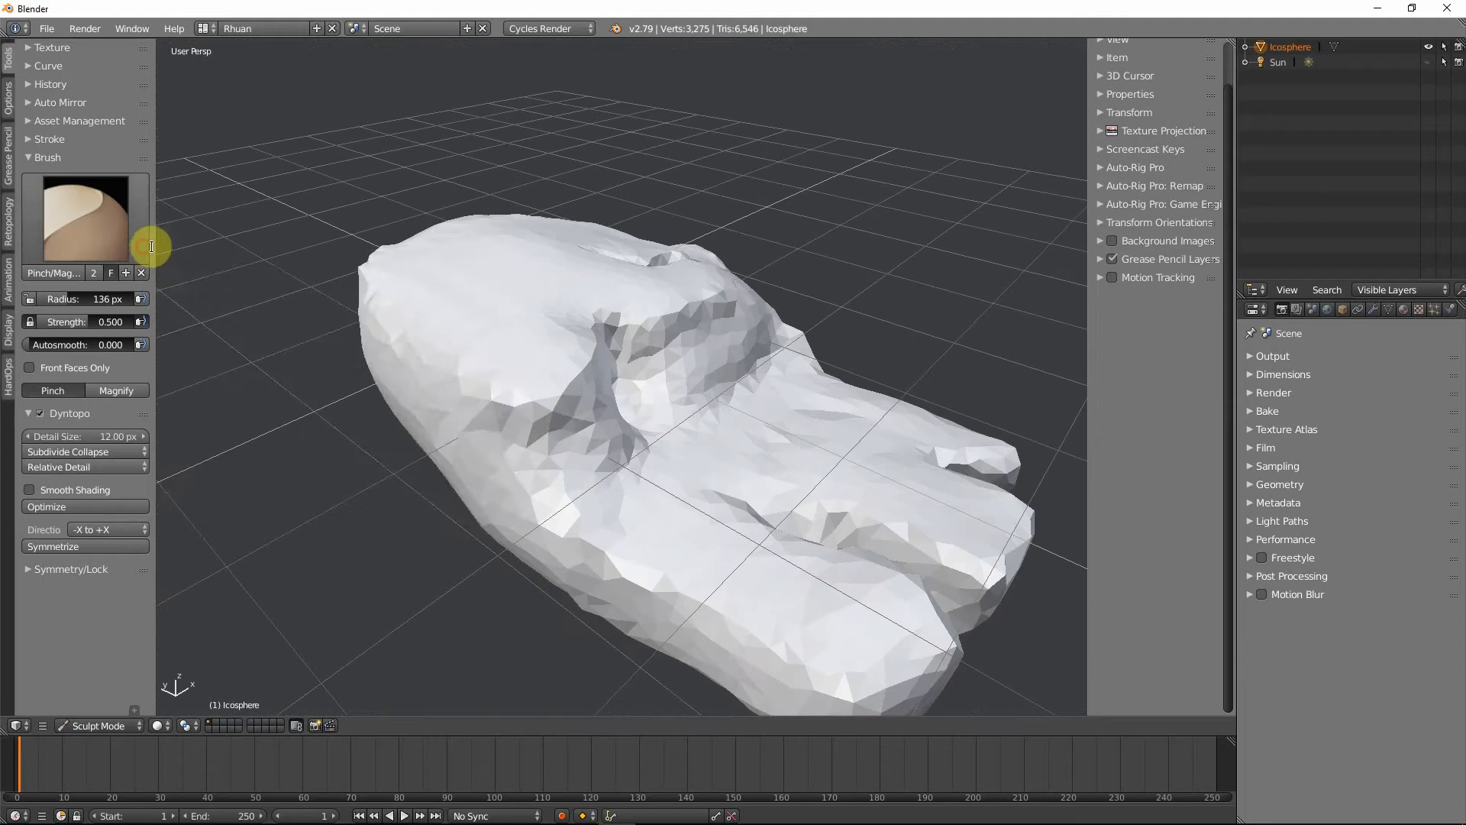
click(123, 240)
click(370, 324)
mouse_move(484, 428)
mouse_down()
mouse_move(540, 402)
mouse_move(486, 446)
mouse_up()
mouse_move(483, 441)
middle_down()
mouse_move(356, 451)
mouse_move(318, 476)
mouse_move(437, 480)
mouse_move(525, 433)
mouse_move(563, 432)
mouse_move(550, 428)
middle_up()
- Reshape the outer finger from the notch to its tip with the Clay Strips brush, separating it from the middle finger
click(36, 213)
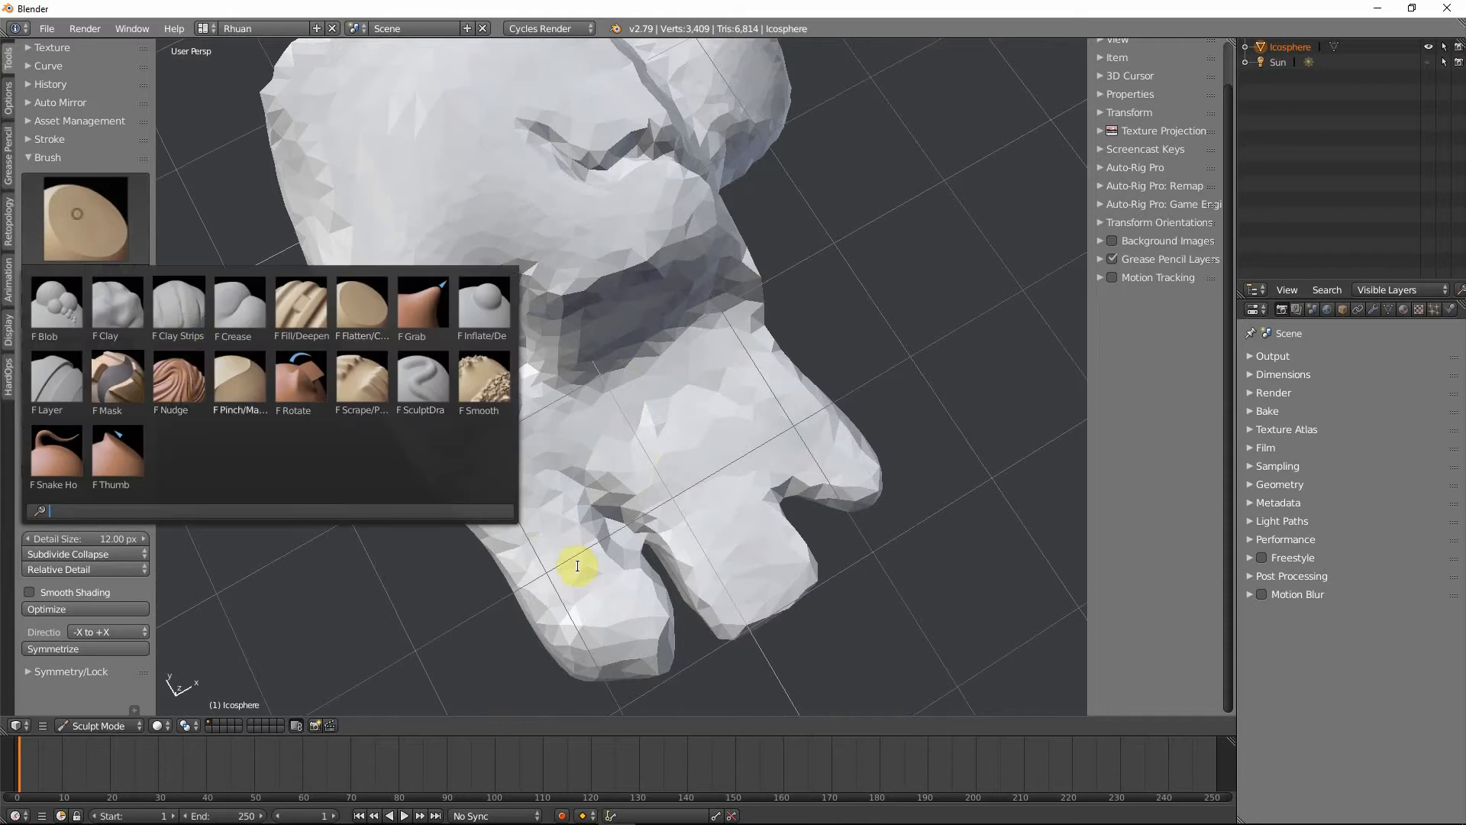
click(181, 309)
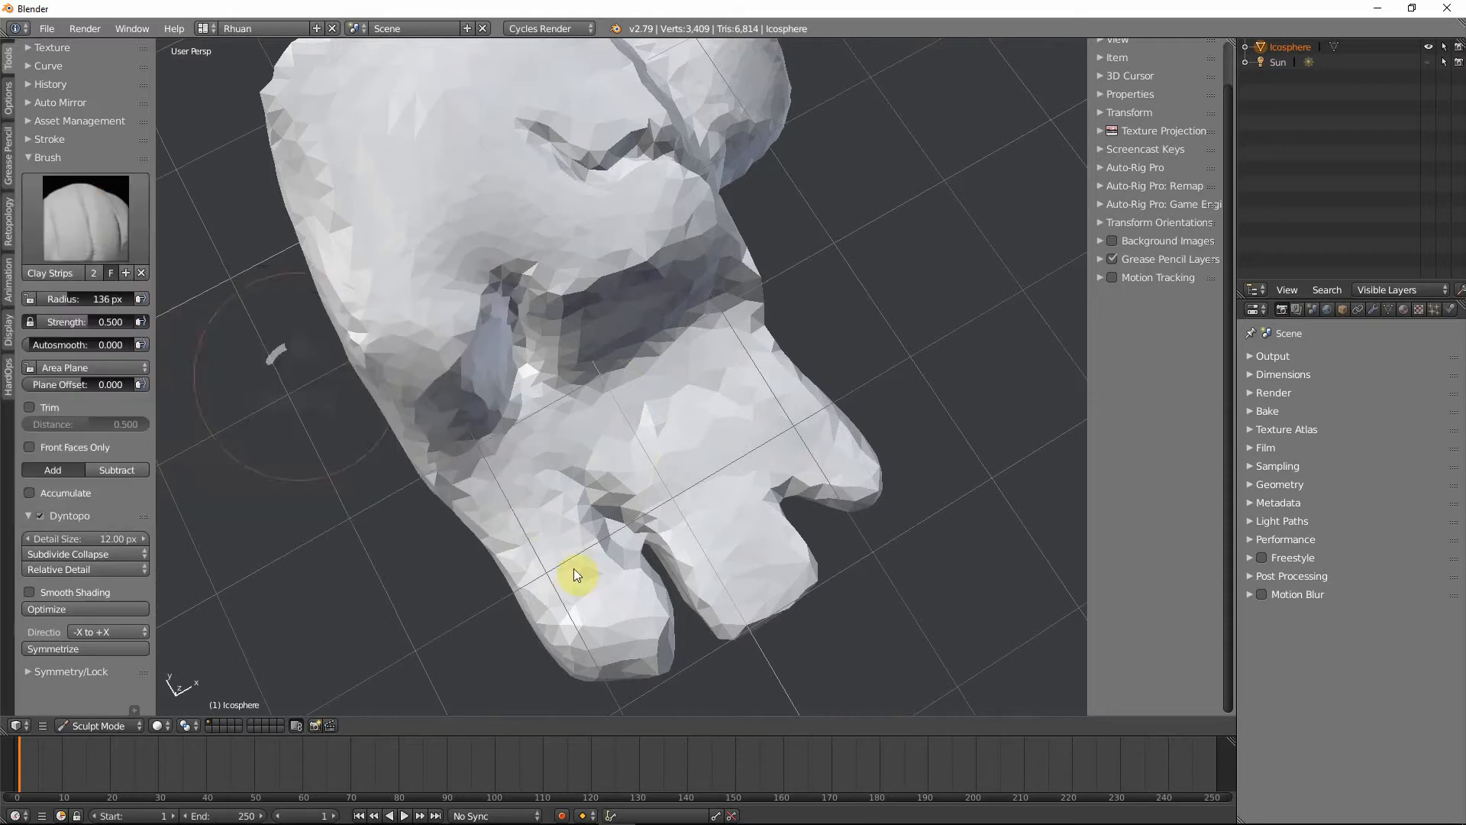
middle_drag(574, 568, 620, 590)
scroll(620, 585, up, 1)
scroll(620, 585, down, 2)
key(f)
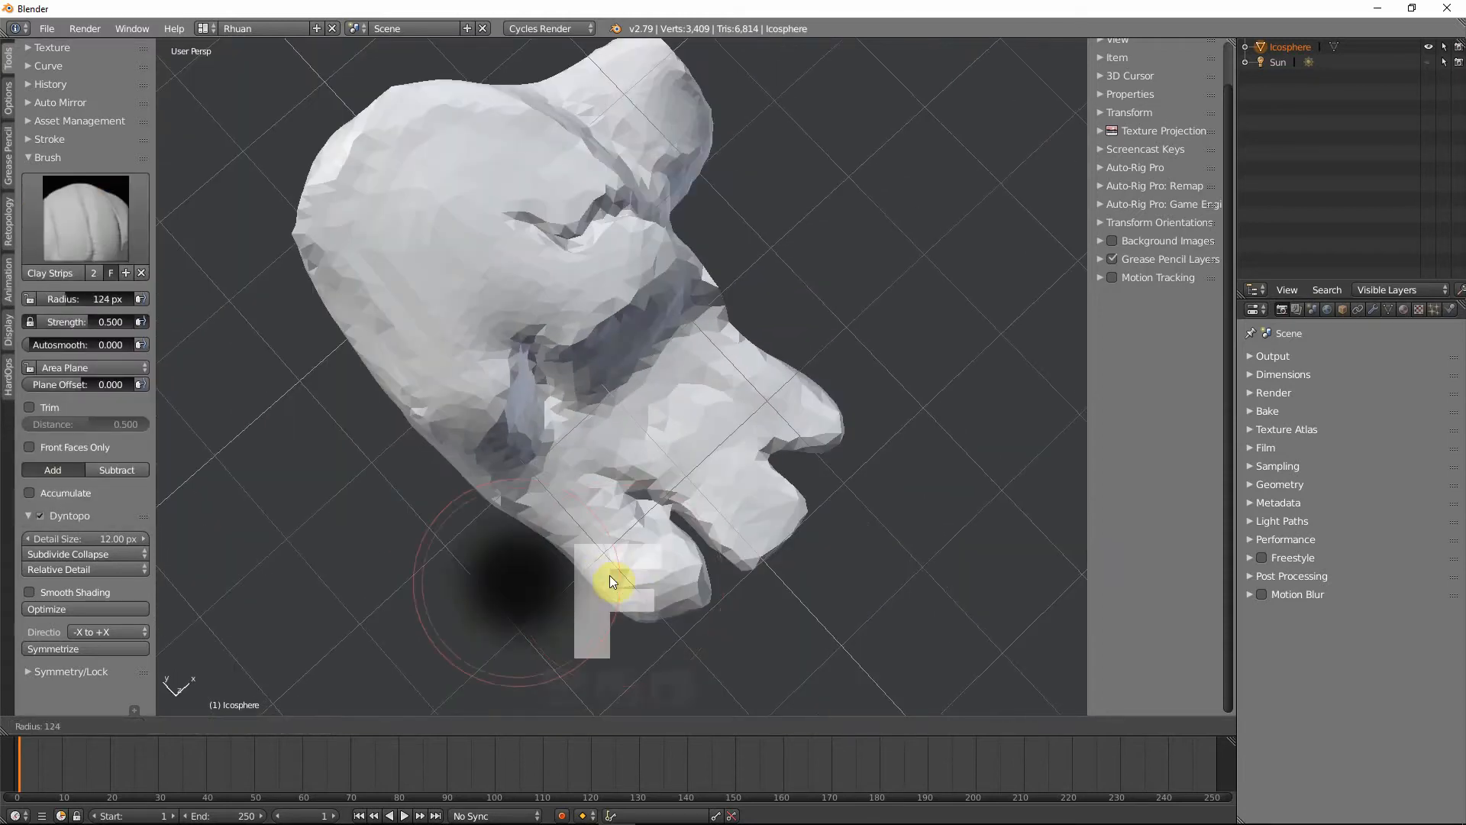
click(583, 566)
mouse_move(583, 566)
mouse_down()
mouse_move(534, 495)
mouse_move(625, 547)
mouse_move(606, 553)
mouse_move(553, 502)
mouse_up()
mouse_move(565, 522)
mouse_down()
mouse_move(633, 590)
mouse_move(631, 558)
mouse_move(645, 570)
mouse_move(566, 493)
mouse_move(608, 557)
mouse_move(533, 507)
mouse_move(514, 471)
mouse_move(520, 491)
mouse_move(534, 484)
mouse_move(623, 556)
mouse_move(659, 565)
mouse_move(602, 552)
mouse_move(578, 500)
mouse_move(616, 550)
mouse_move(605, 580)
mouse_move(677, 596)
mouse_up()
mouse_move(677, 596)
middle_down()
mouse_move(663, 451)
mouse_move(740, 461)
mouse_move(749, 511)
mouse_move(520, 495)
mouse_move(504, 527)
middle_up()
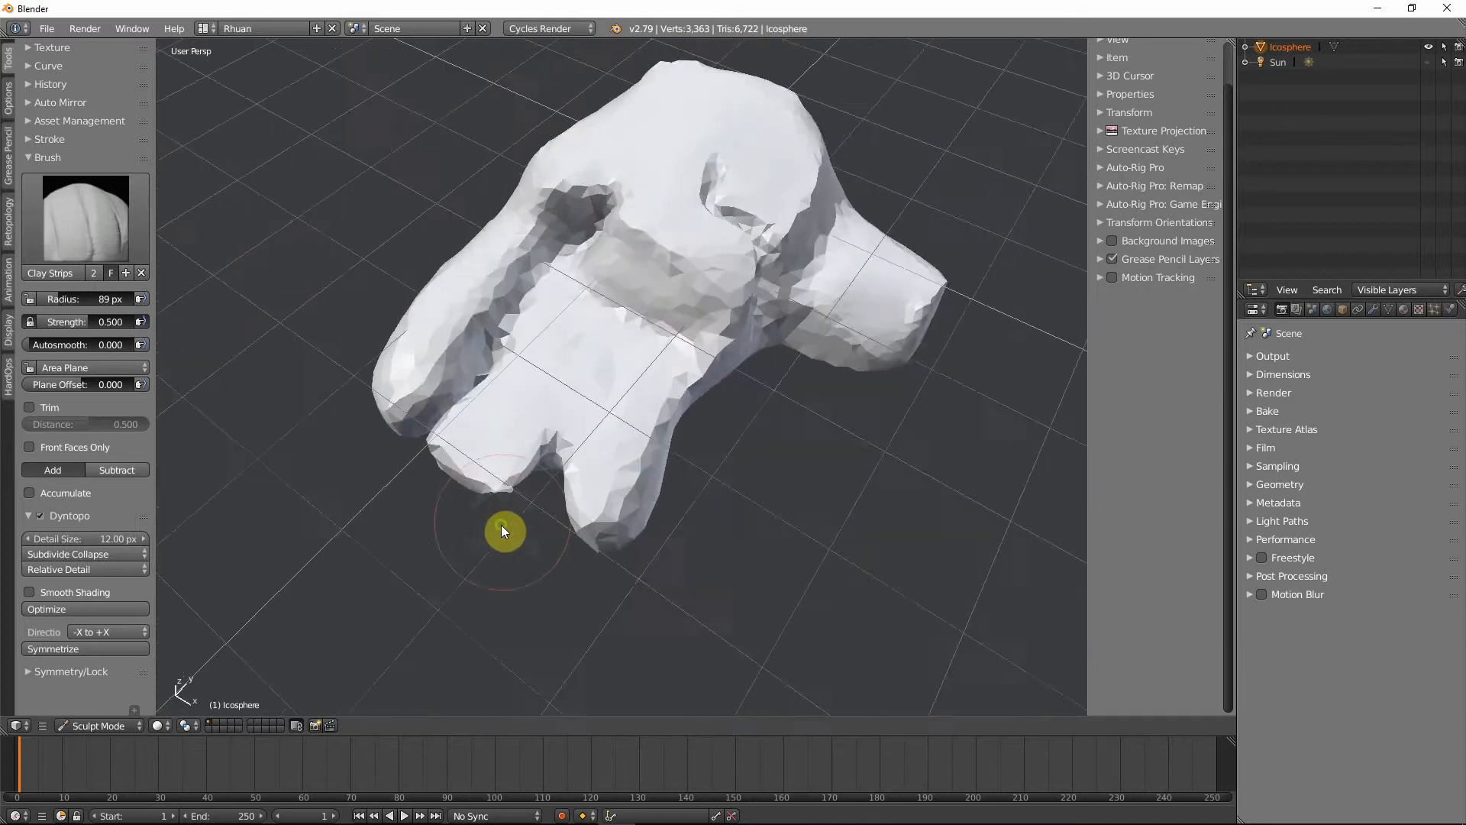
- Build up the finger nearest the thumb with the Clay Strips brush at an 89 px radius
drag(603, 491, 631, 486)
mouse_move(621, 388)
mouse_down()
mouse_move(612, 478)
mouse_move(649, 383)
mouse_move(630, 455)
mouse_up()
mouse_move(630, 456)
middle_down()
mouse_move(744, 370)
mouse_move(776, 419)
mouse_move(733, 475)
middle_up()
scroll(731, 478, up, 1)
drag(777, 480, 803, 540)
drag(768, 447, 832, 541)
middle_drag(832, 540, 790, 541)
- Flatten the outer finger and its inner side along the gap with the Flatten/Contrast brush, reducing the radius to 40 px
click(89, 250)
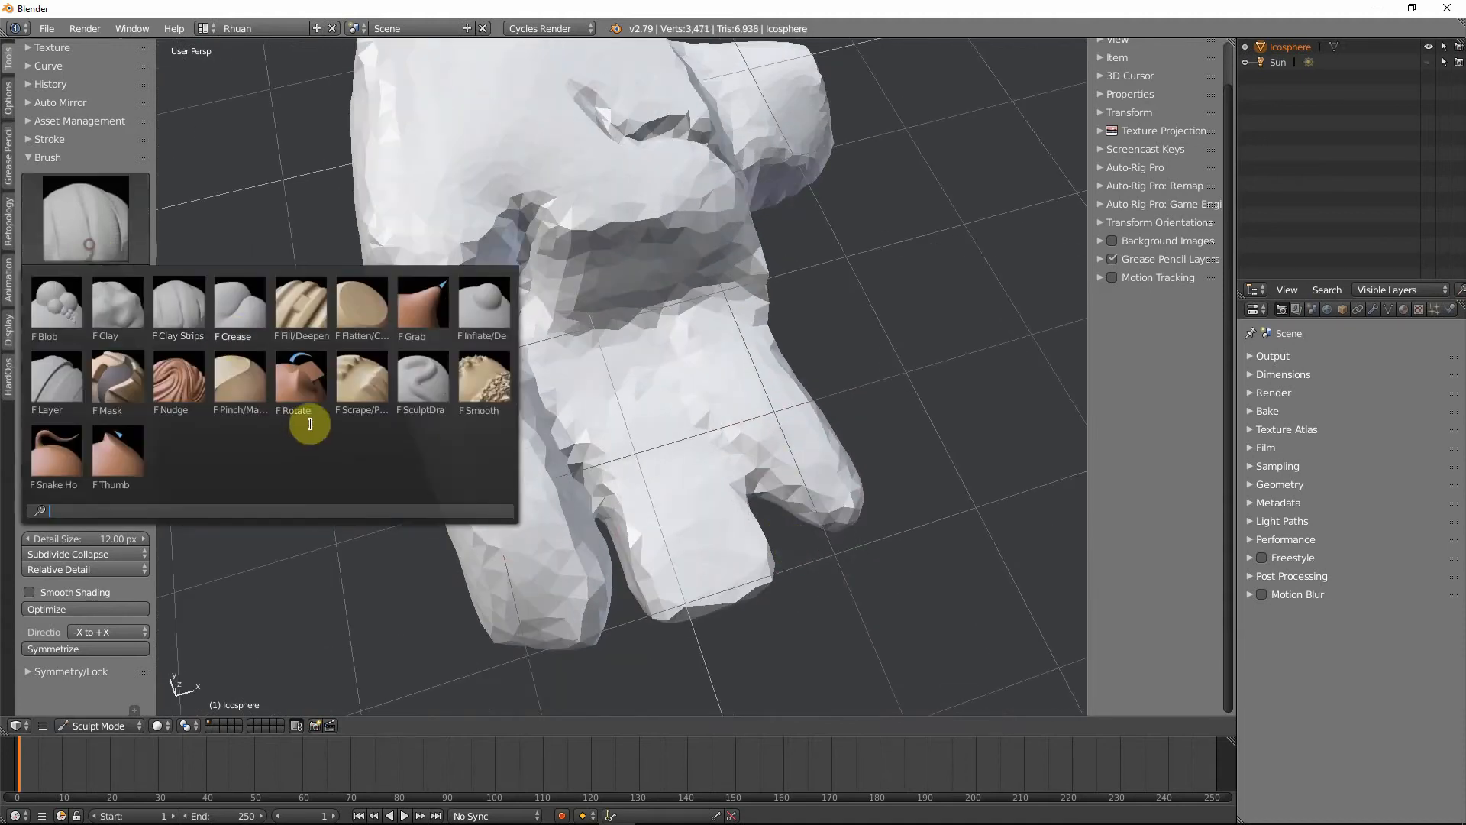
click(382, 304)
middle_drag(418, 376, 497, 429)
mouse_move(497, 429)
mouse_down()
mouse_move(530, 489)
mouse_move(700, 623)
mouse_move(514, 473)
mouse_move(595, 574)
mouse_move(484, 458)
mouse_move(448, 474)
mouse_move(458, 392)
mouse_move(405, 443)
mouse_up()
mouse_move(405, 443)
middle_down()
mouse_move(239, 465)
mouse_move(353, 330)
mouse_move(406, 196)
mouse_move(528, 352)
middle_up()
key(f)
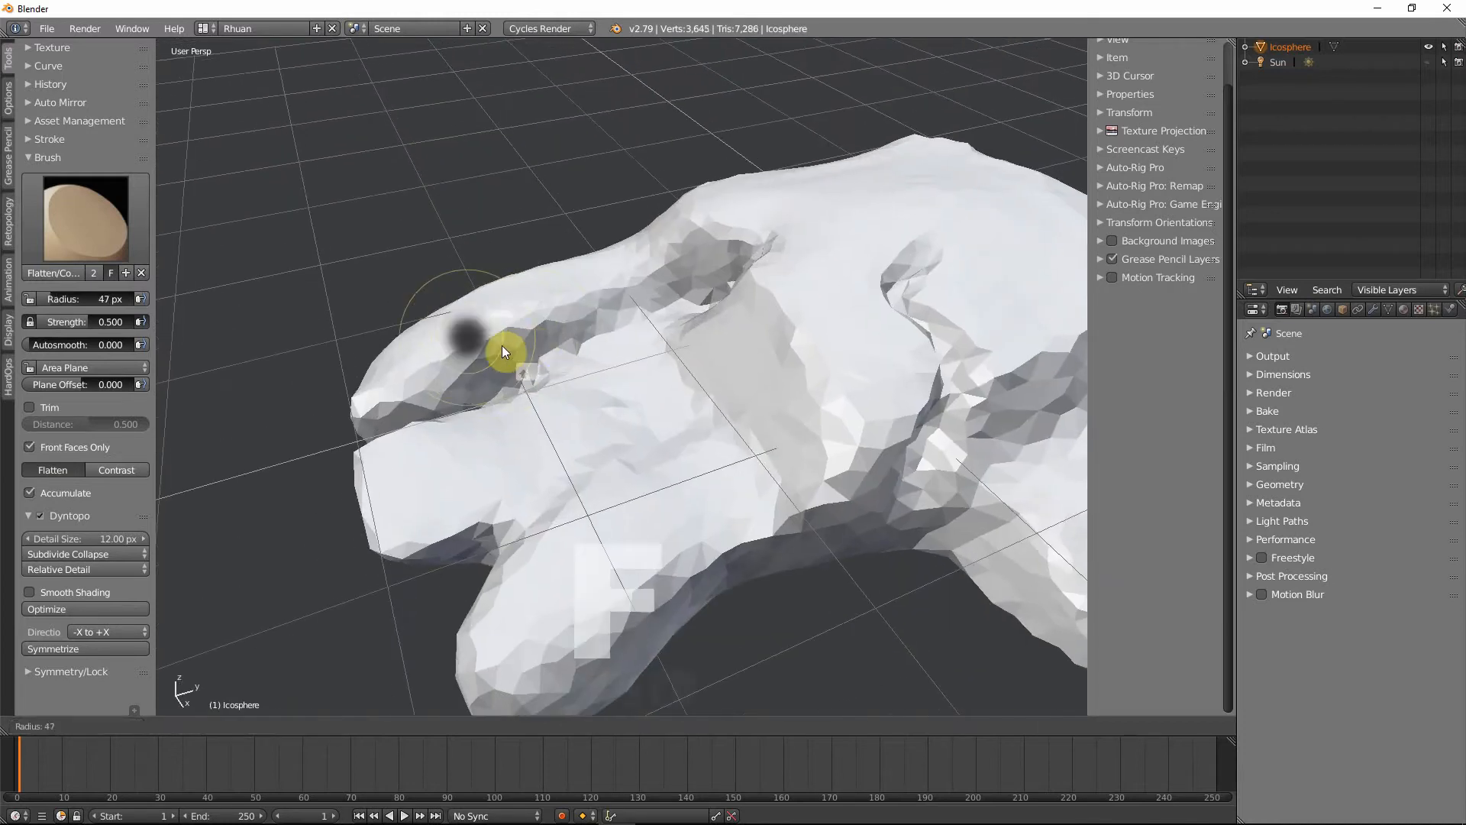
click(497, 345)
mouse_move(444, 410)
mouse_down()
mouse_move(429, 392)
mouse_move(653, 297)
mouse_move(651, 270)
mouse_move(573, 373)
mouse_move(527, 358)
mouse_move(565, 381)
mouse_up()
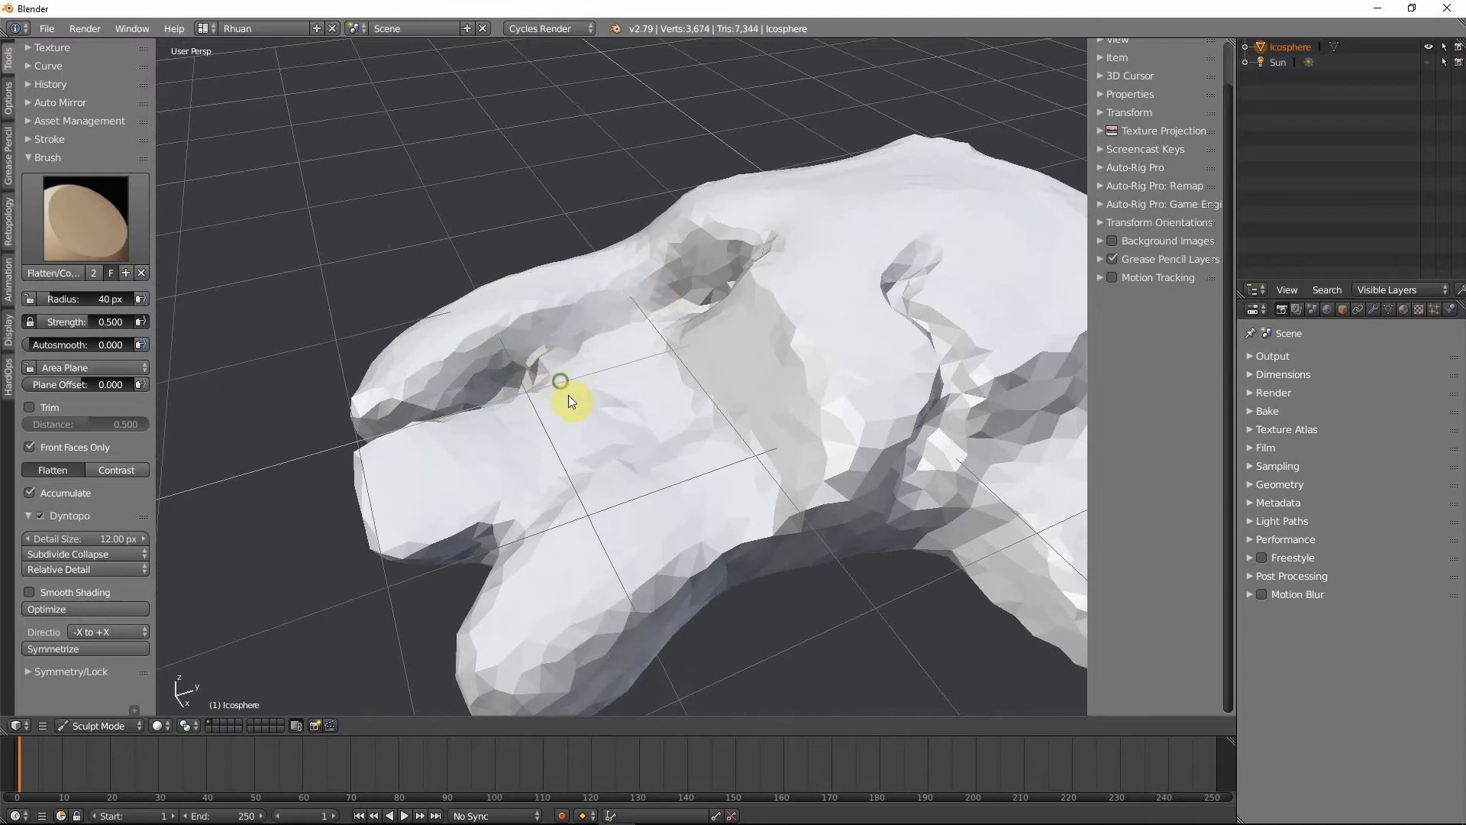
- Flatten the facets around the outer finger's tip with the Flatten/Contrast brush at a 40 px radius
middle_drag(568, 396, 559, 368)
scroll(461, 485, down, 1)
scroll(461, 484, down, 2)
middle_drag(460, 484, 686, 423)
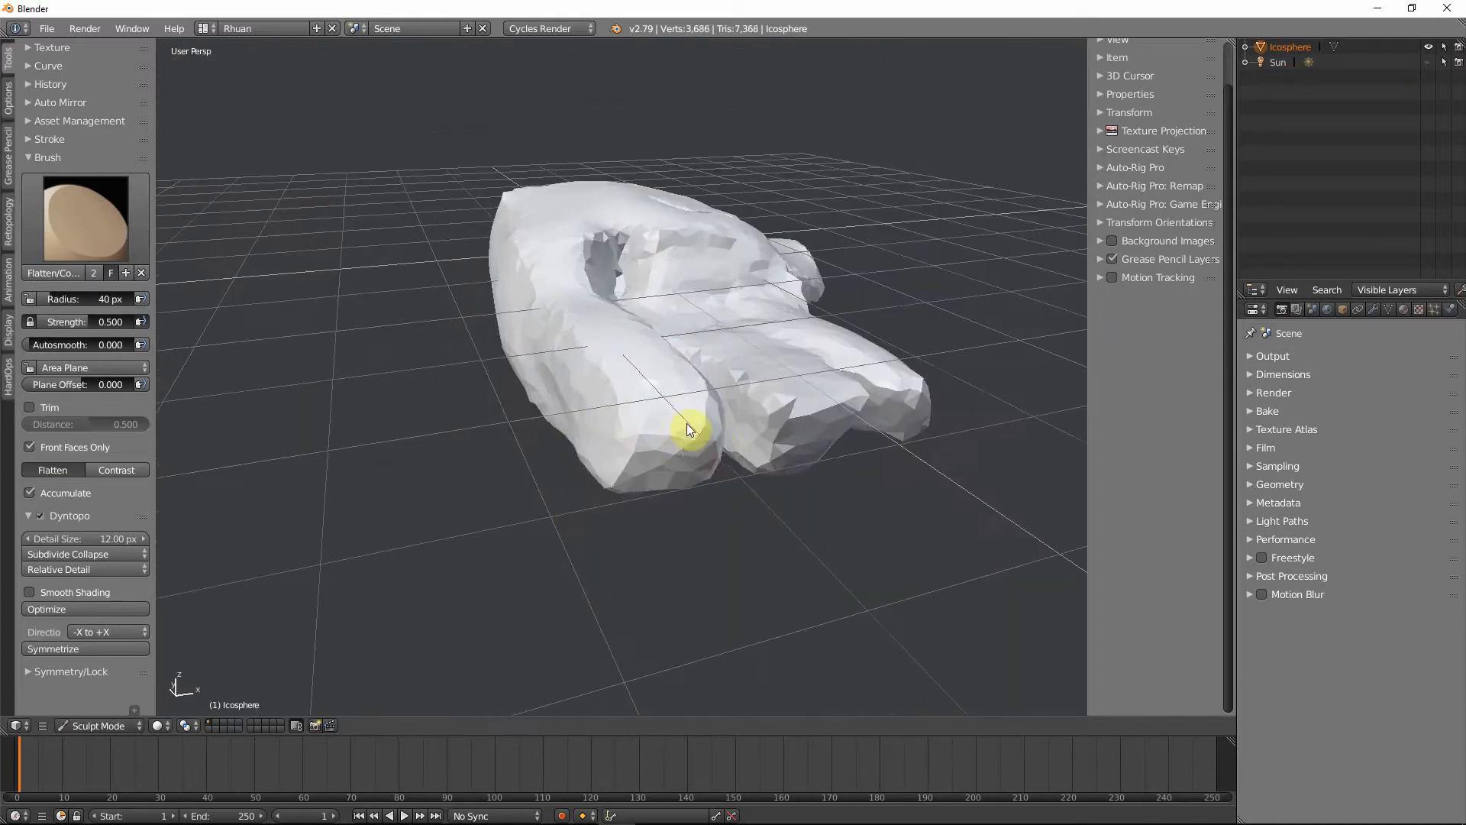
drag(649, 459, 592, 443)
mouse_move(591, 443)
middle_down()
mouse_move(654, 496)
mouse_move(676, 496)
middle_up()
mouse_move(781, 464)
mouse_down()
mouse_move(693, 456)
mouse_move(700, 435)
mouse_up()
mouse_move(700, 435)
middle_down()
mouse_move(603, 441)
mouse_move(762, 425)
middle_up()
- Flatten the side and top of the outer finger with the Flatten/Contrast brush enlarged to an 82 px radius
key(f)
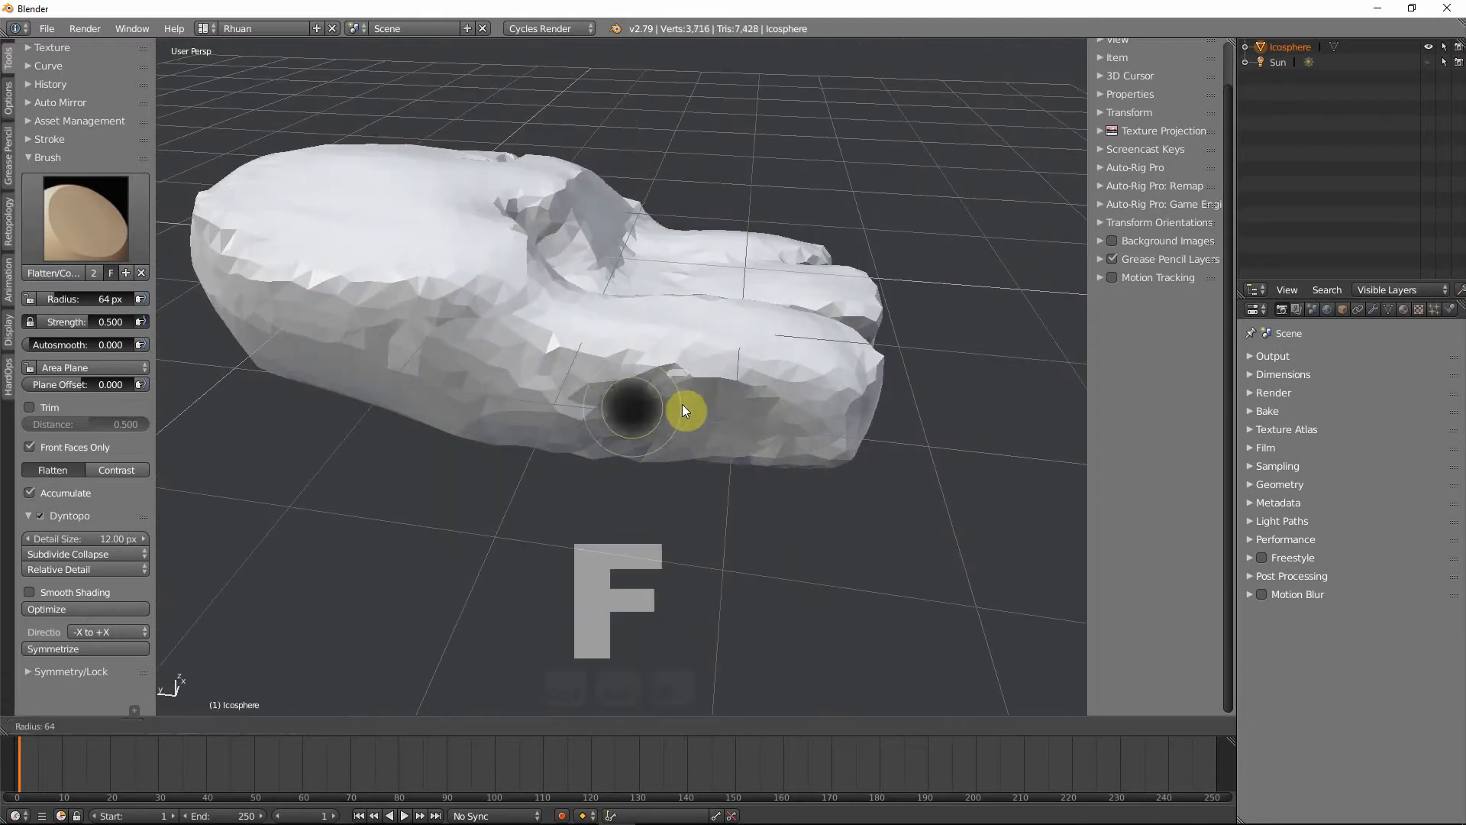
mouse_move(744, 418)
mouse_down()
mouse_move(726, 389)
mouse_move(749, 381)
mouse_move(634, 401)
mouse_move(404, 394)
mouse_move(469, 393)
mouse_up()
middle_drag(592, 466, 449, 474)
drag(448, 474, 497, 476)
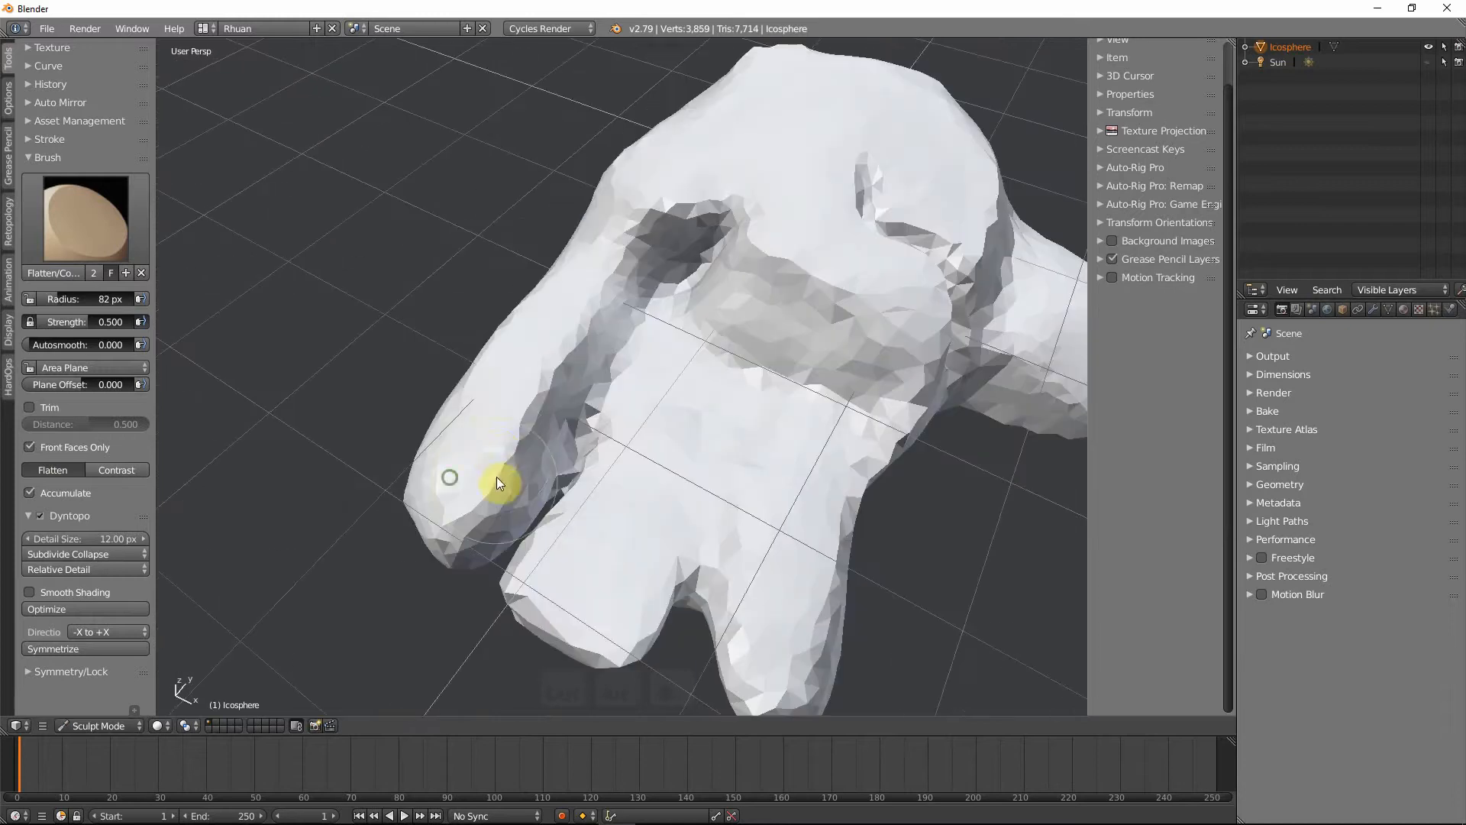
drag(492, 422, 551, 319)
mouse_move(551, 318)
middle_down()
mouse_move(524, 325)
mouse_move(532, 468)
mouse_move(620, 574)
middle_up()
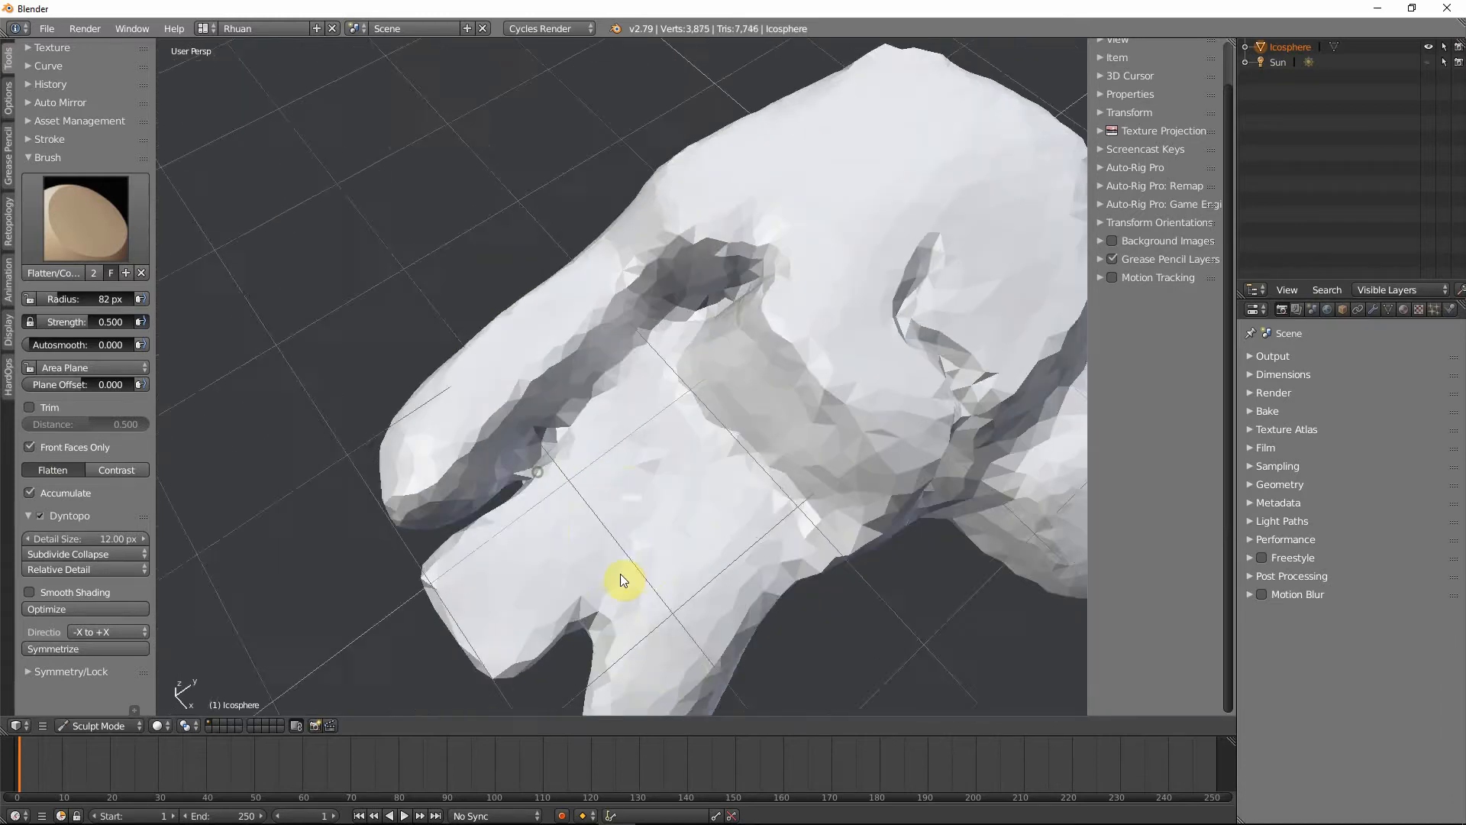
- Flatten further facets on the middle finger and the hand's body with the Flatten/Contrast brush at an 82 px radius
middle_drag(683, 498, 639, 550)
mouse_move(639, 550)
mouse_down()
mouse_move(649, 518)
mouse_move(637, 622)
mouse_move(618, 496)
mouse_up()
middle_drag(619, 497, 550, 387)
drag(549, 387, 434, 283)
mouse_move(434, 282)
middle_down()
mouse_move(614, 461)
mouse_move(739, 464)
middle_up()
scroll(740, 464, down, 5)
mouse_move(712, 350)
middle_down()
mouse_move(611, 410)
mouse_move(800, 359)
mouse_move(905, 378)
mouse_move(932, 444)
mouse_move(869, 469)
mouse_move(781, 454)
mouse_move(578, 345)
mouse_move(604, 411)
mouse_move(517, 426)
middle_up()
scroll(608, 316, up, 3)
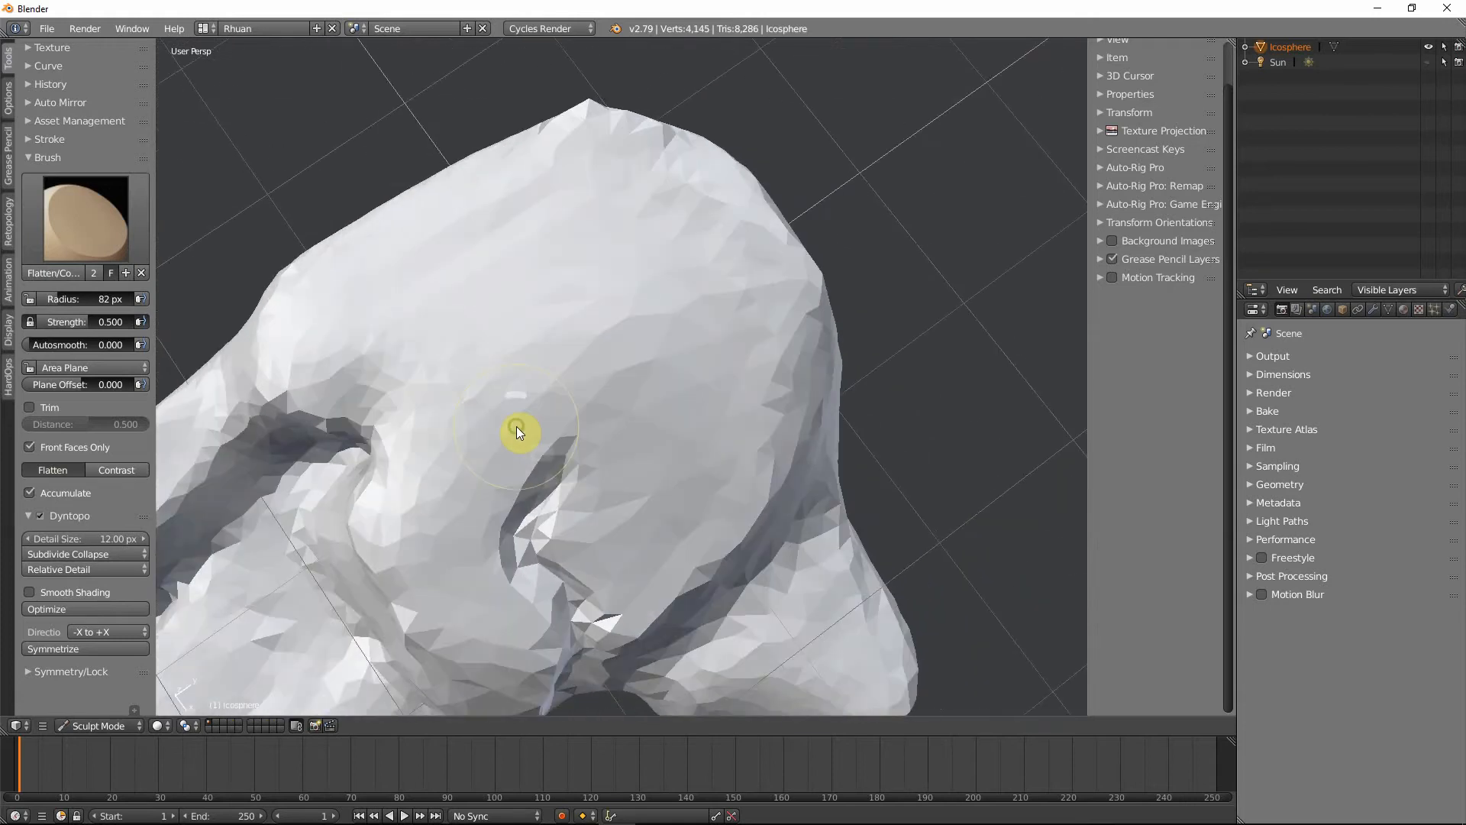
drag(517, 433, 553, 330)
- Extend the crack upward across the top of the body with the Crease brush at a 54 px radius
click(46, 210)
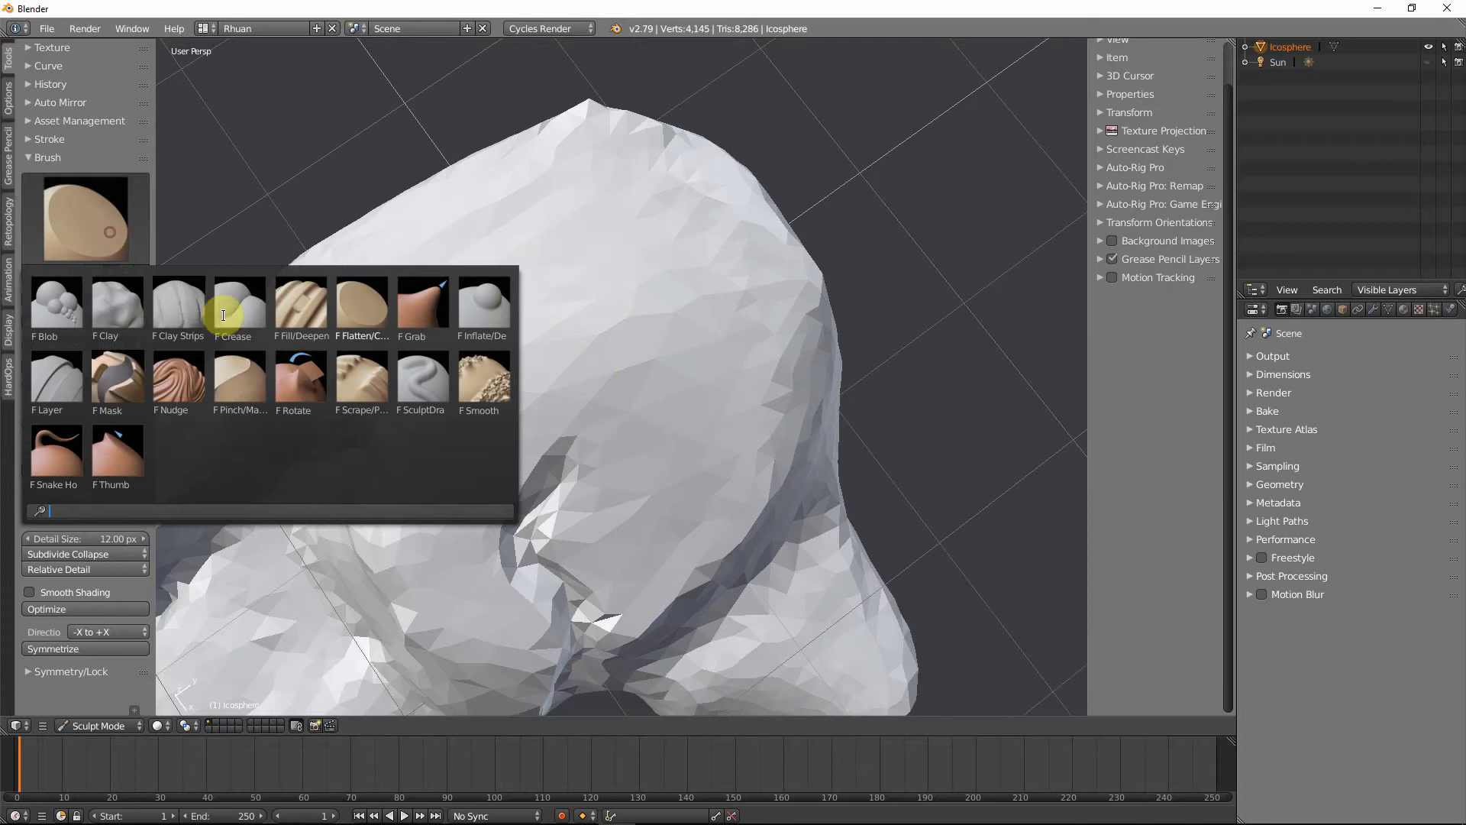
click(255, 314)
key(f)
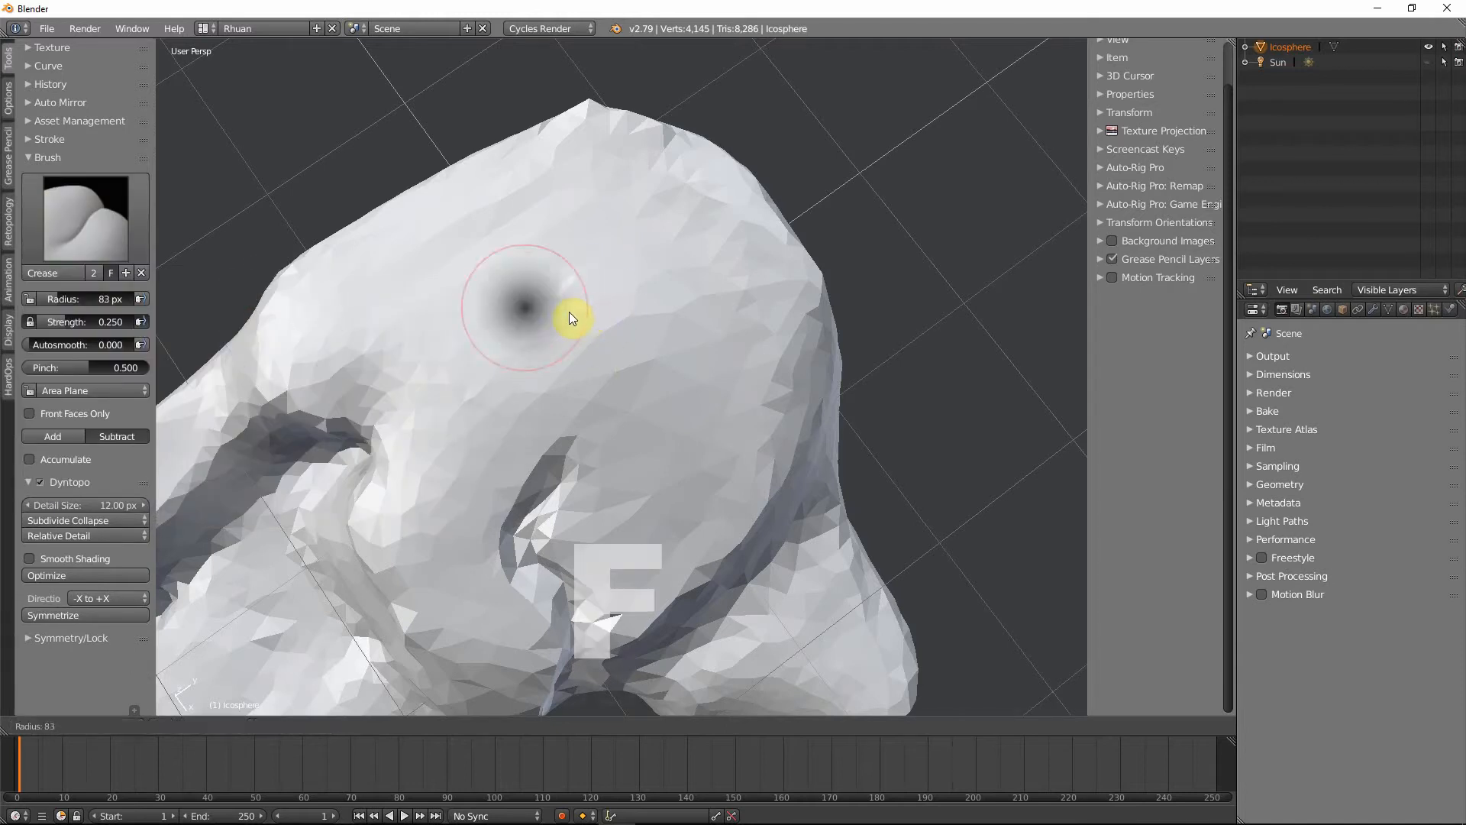
click(584, 289)
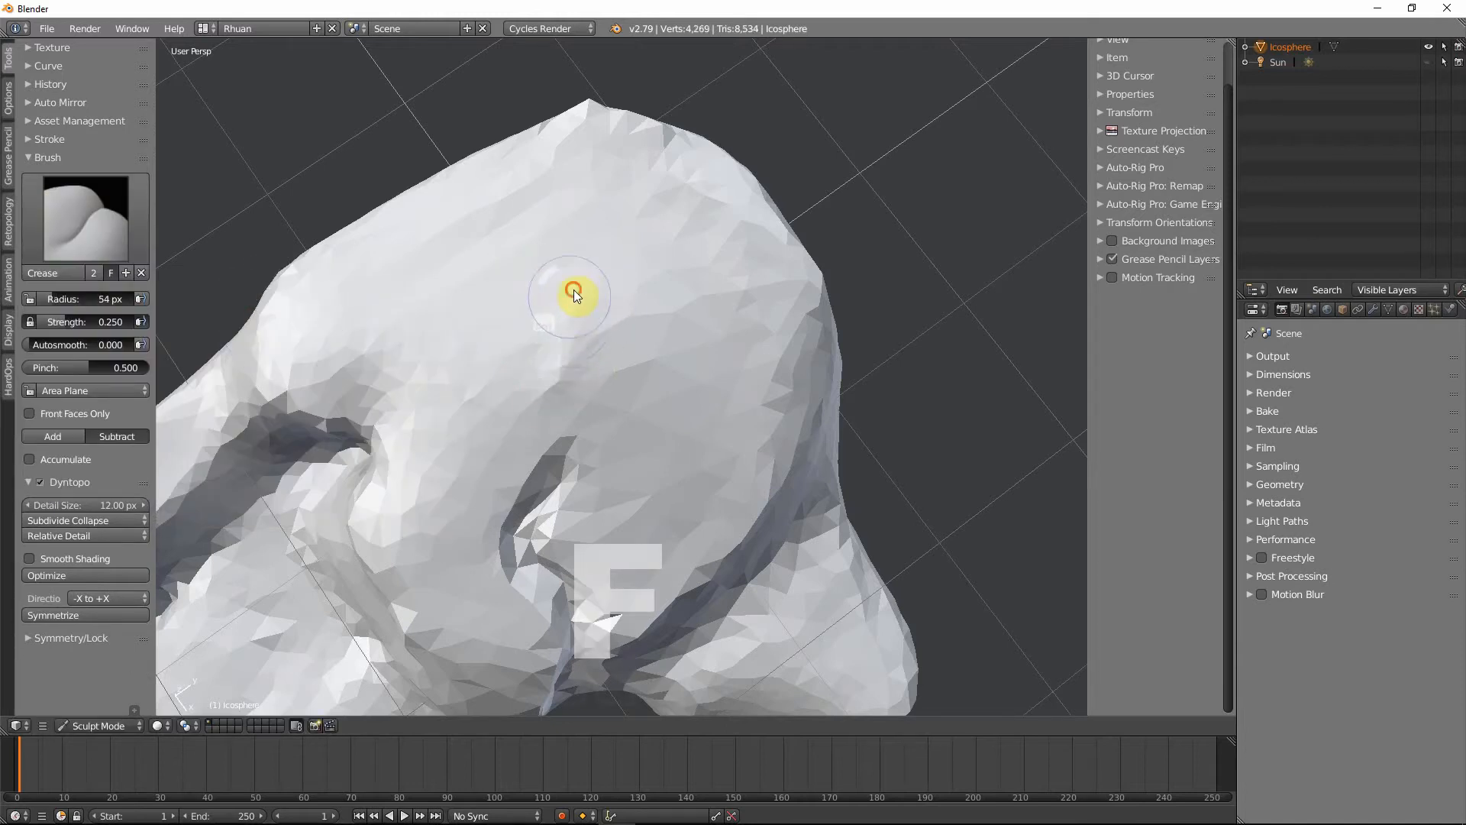
drag(575, 290, 569, 325)
mouse_move(567, 388)
mouse_down()
mouse_move(579, 273)
mouse_move(556, 429)
mouse_move(638, 343)
mouse_move(586, 407)
mouse_up()
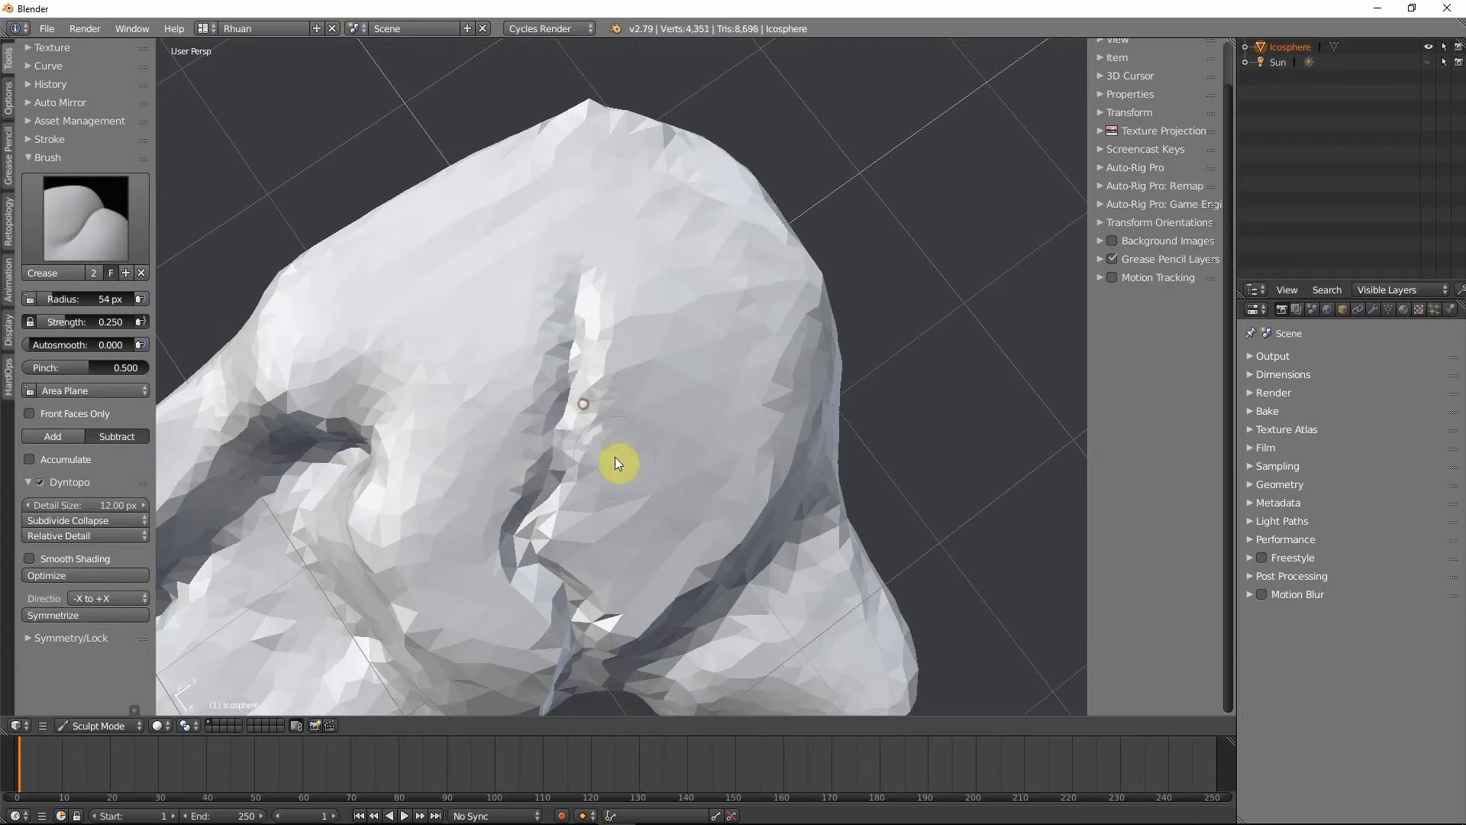
- Set the Dyntopo detail size to 6 px and sharpen the new crack with the Crease brush at a 41 px radius
click(111, 504)
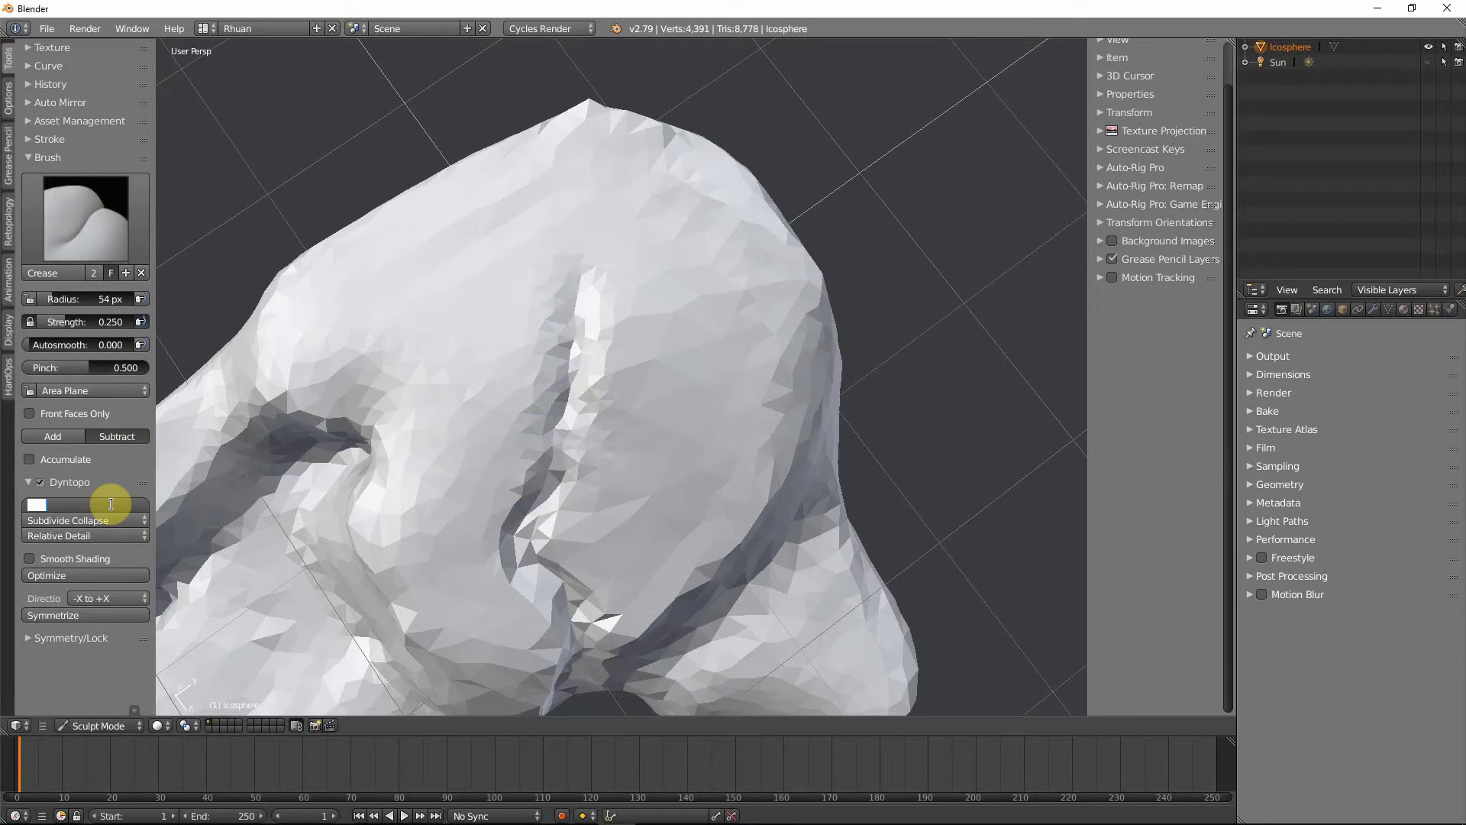
text(6)
key(Return)
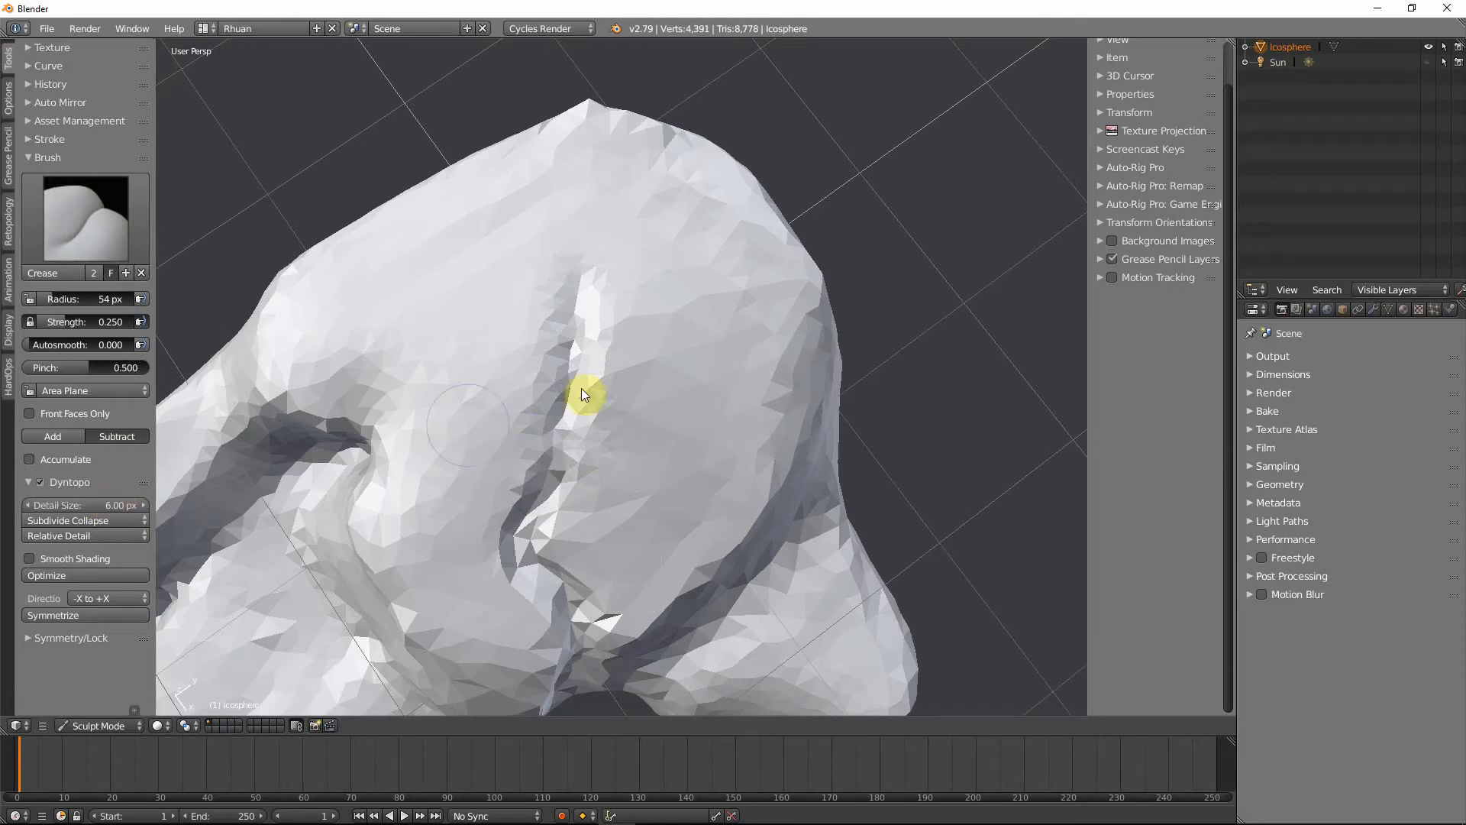
key(f)
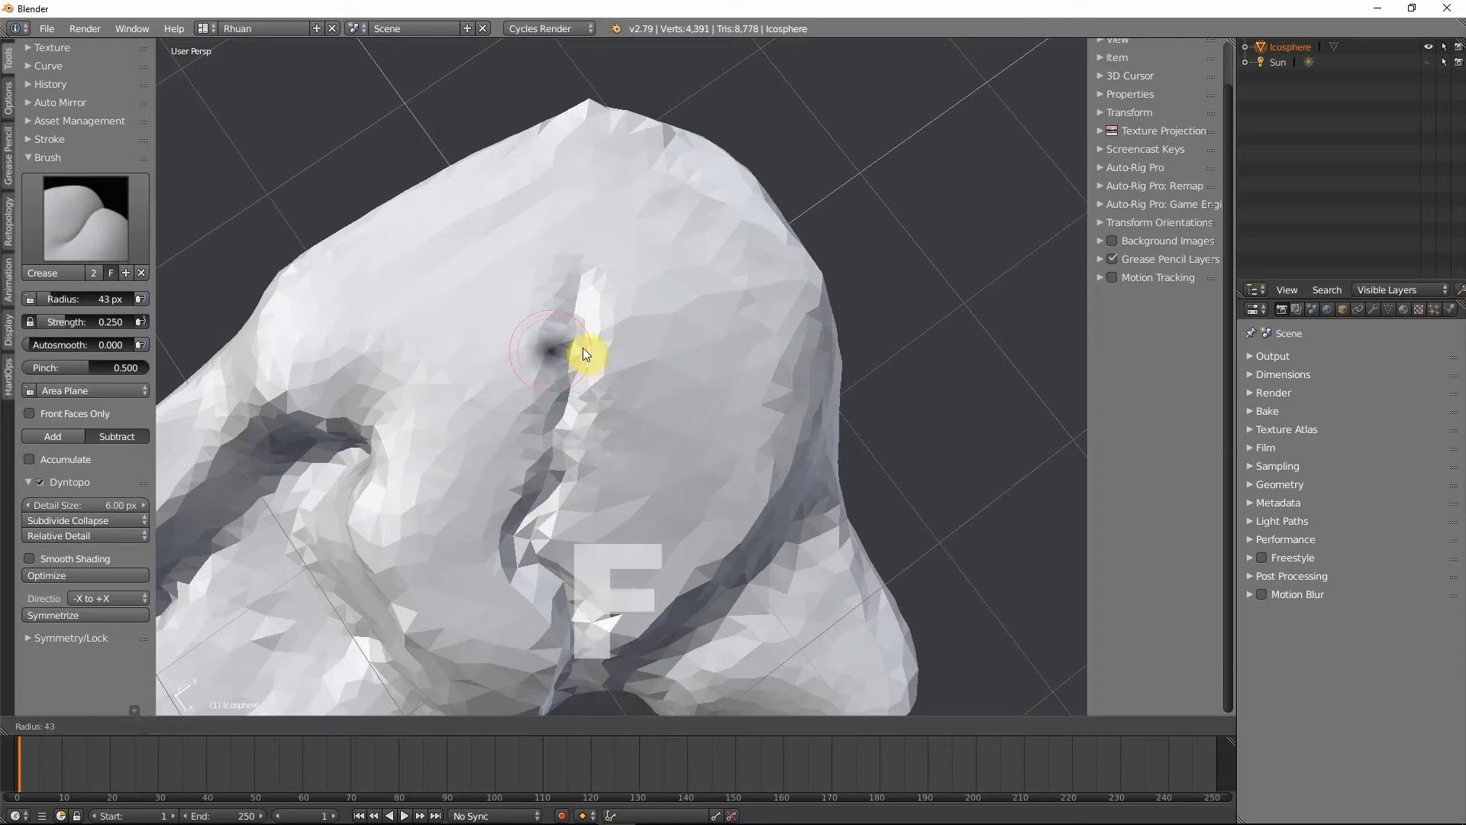
drag(581, 327, 554, 475)
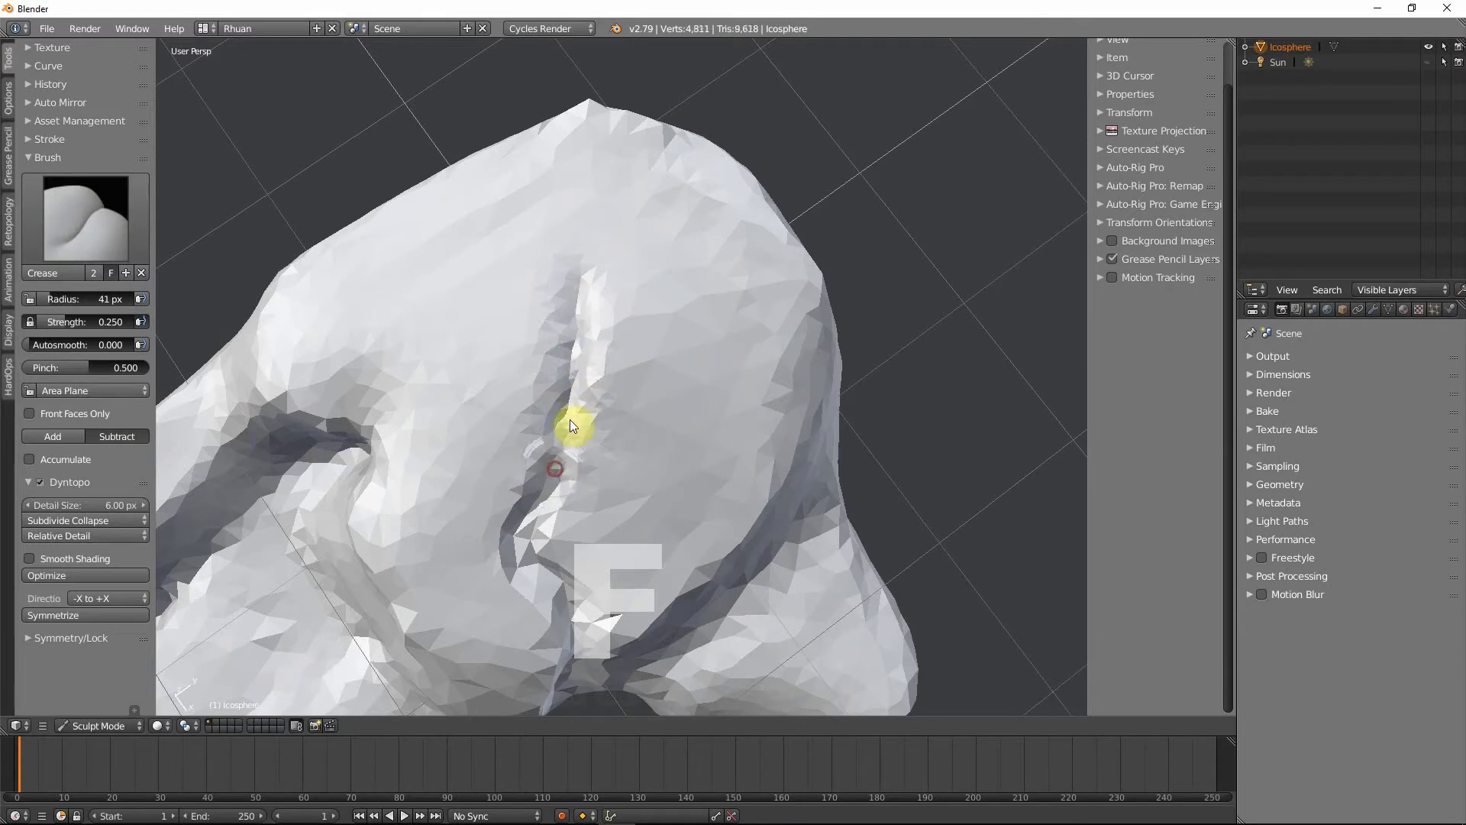
drag(586, 262, 554, 466)
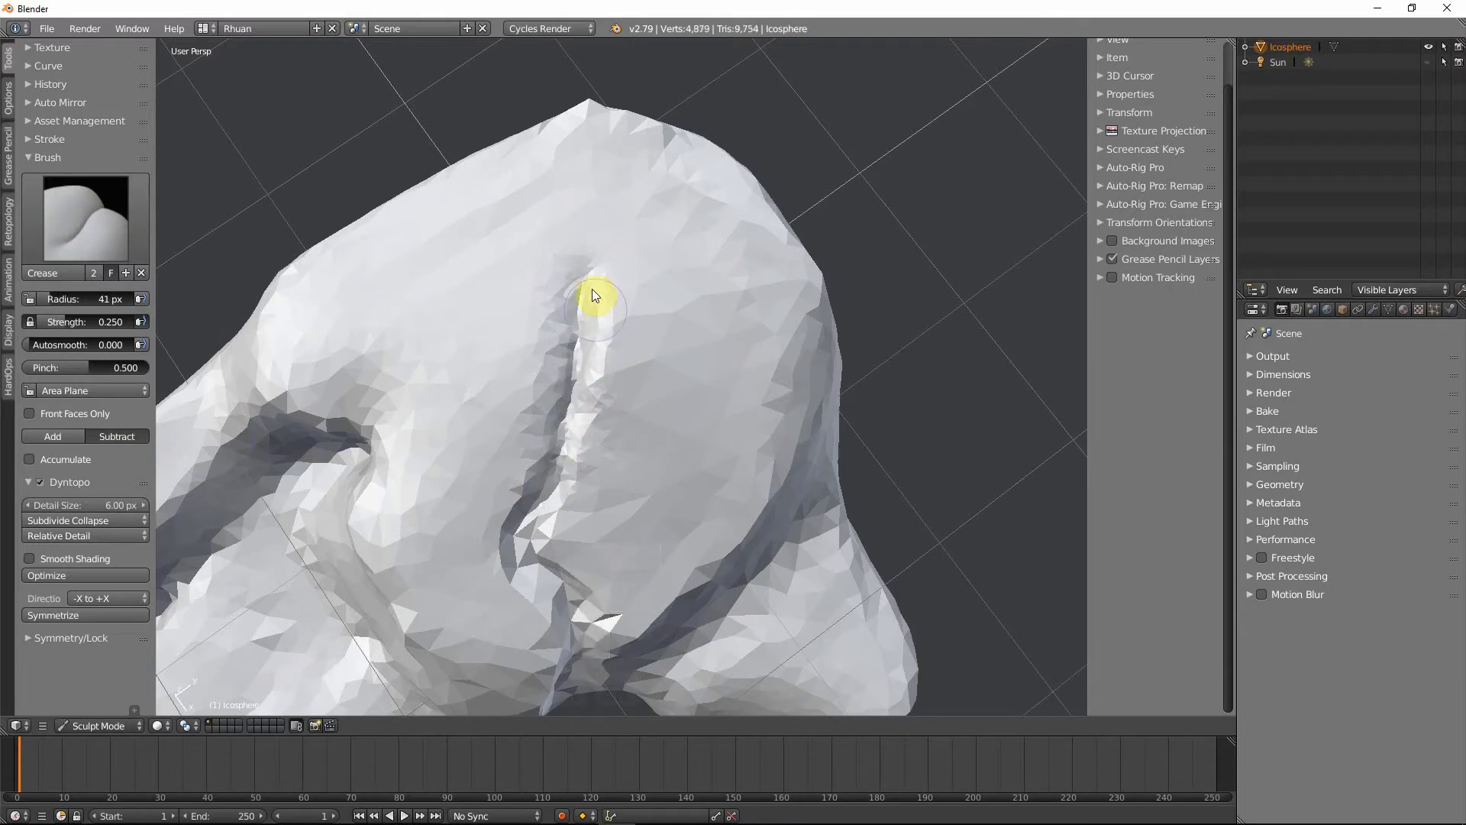
- Deepen the main crack and carve a curved side branch from it toward the fingers with the Crease brush at a 41 px radius
drag(585, 270, 558, 458)
mouse_move(571, 352)
mouse_down()
mouse_move(478, 397)
mouse_move(521, 379)
mouse_move(475, 409)
mouse_move(534, 365)
mouse_move(473, 449)
mouse_up()
drag(541, 351, 472, 427)
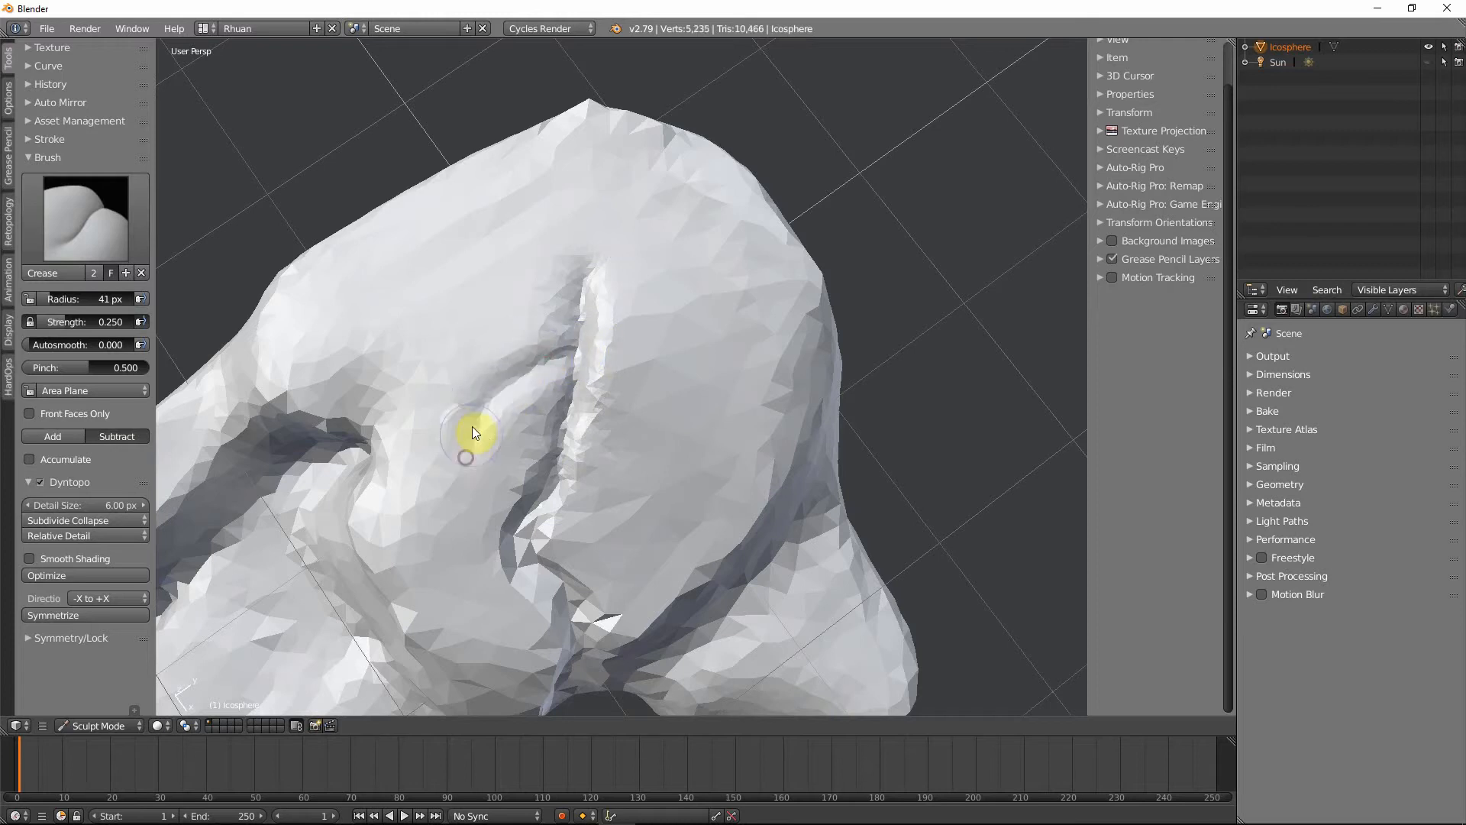
drag(454, 503, 525, 355)
- Examine the mesh density around the crack in Edit Mode and return to Sculpt Mode
mouse_move(573, 362)
middle_down()
mouse_move(520, 365)
mouse_move(585, 334)
middle_up()
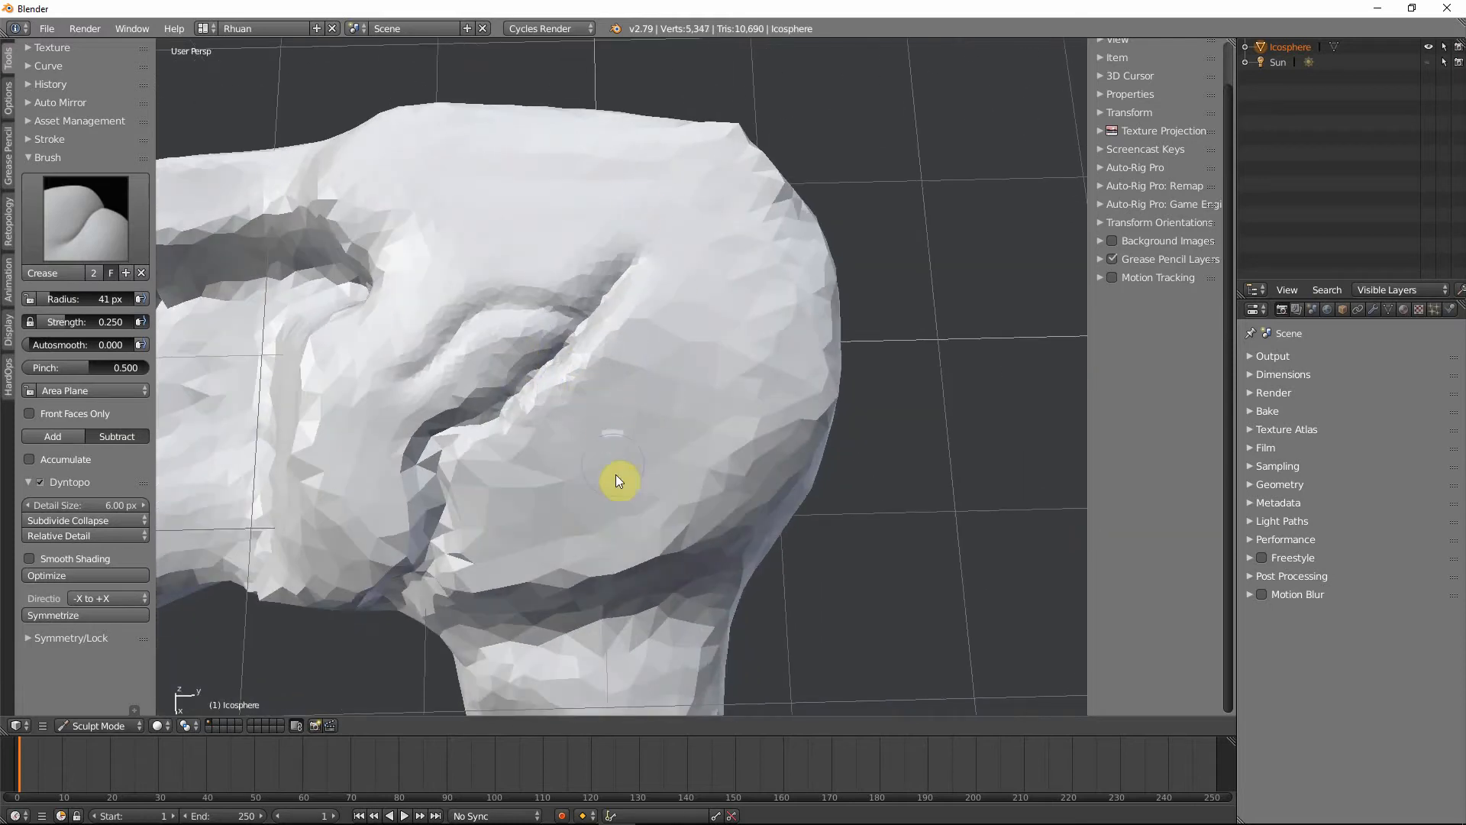
scroll(613, 473, down, 5)
scroll(610, 473, up, 5)
key(shift+a)
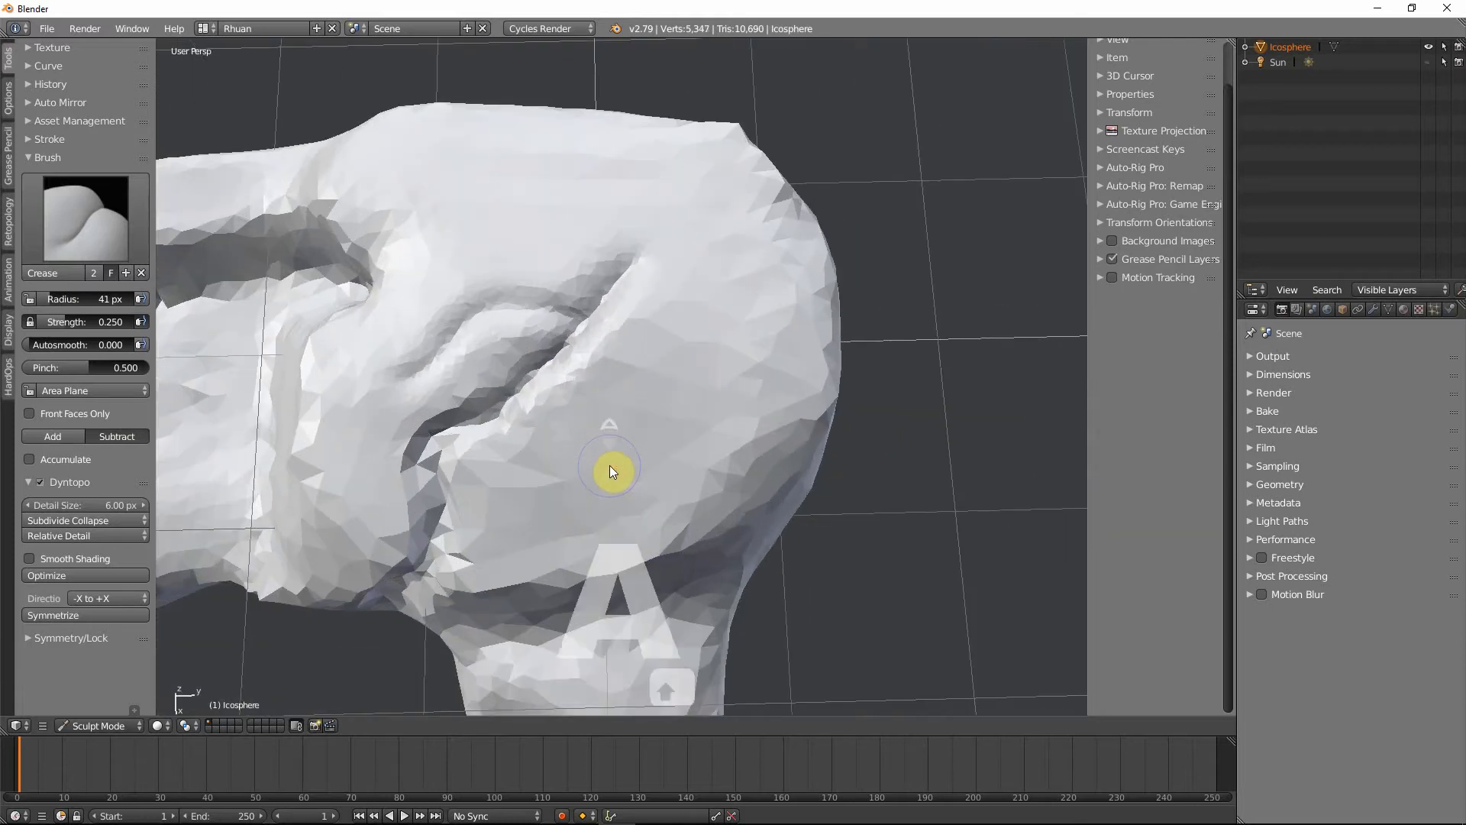
key(Tab)
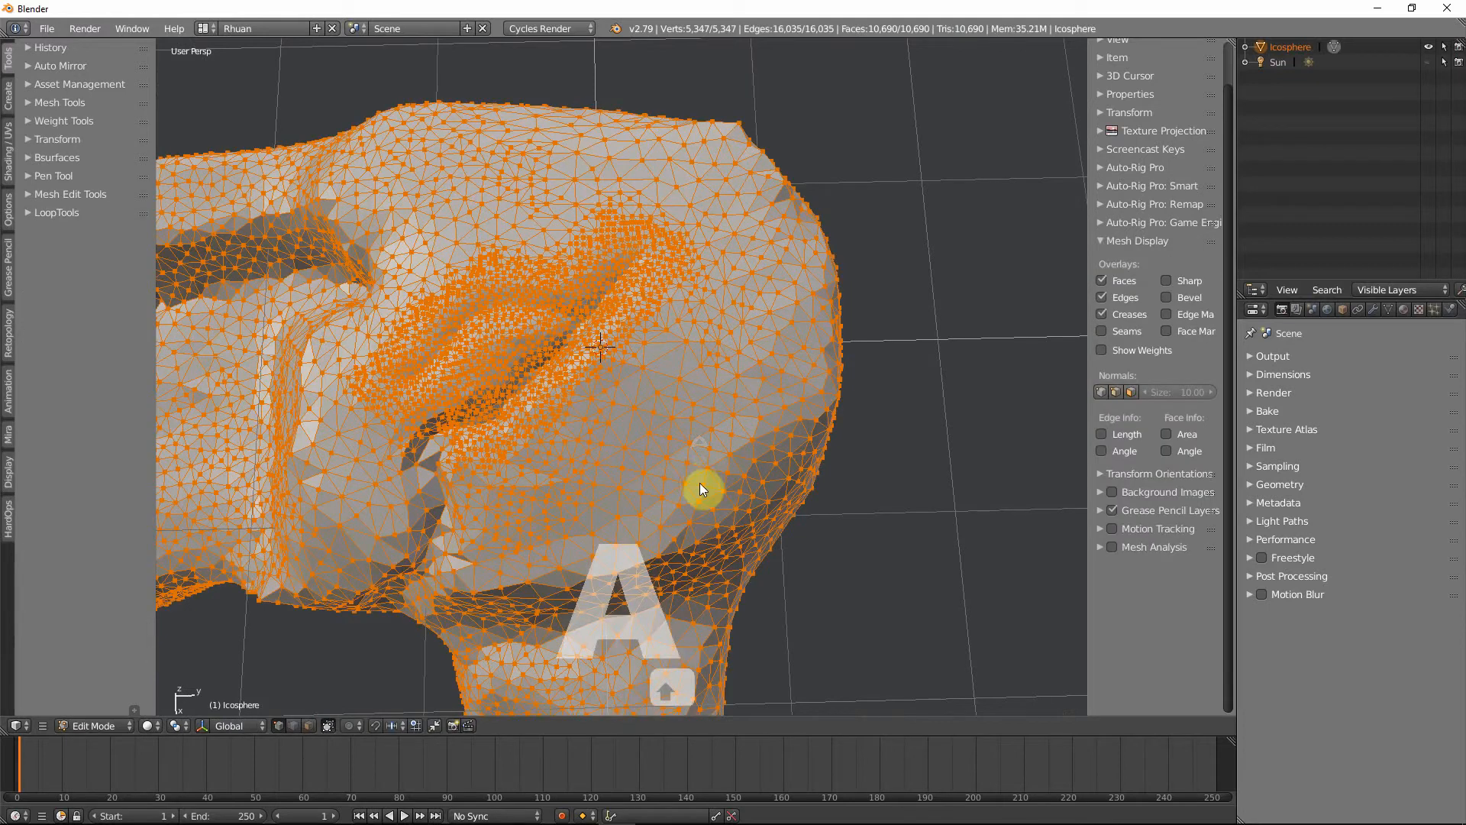
key(shift+a)
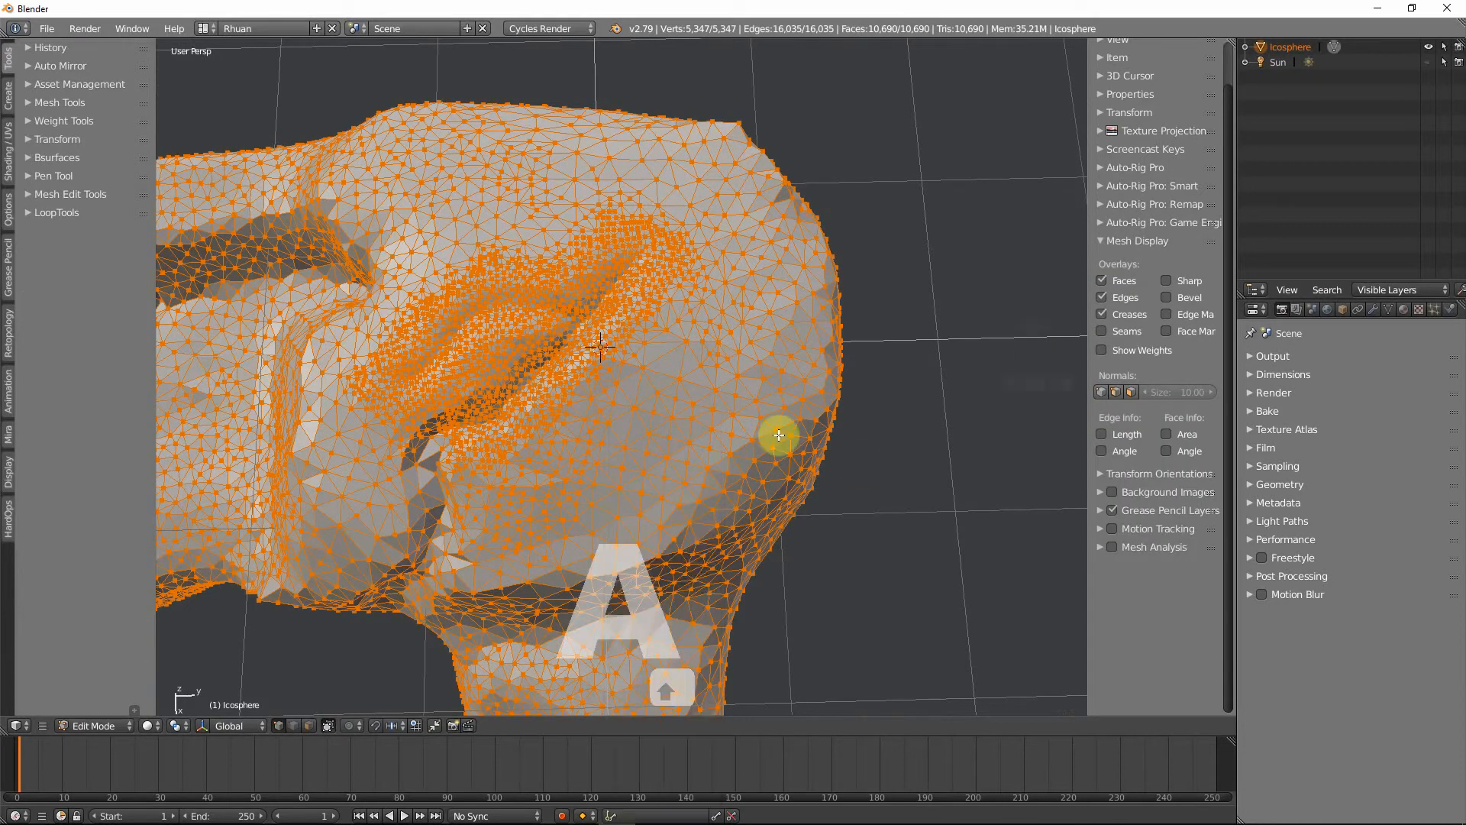
key(Tab)
- Carve a second branch from the main crack on the side facing away from the fingers with the Crease brush
middle_drag(568, 454, 596, 436)
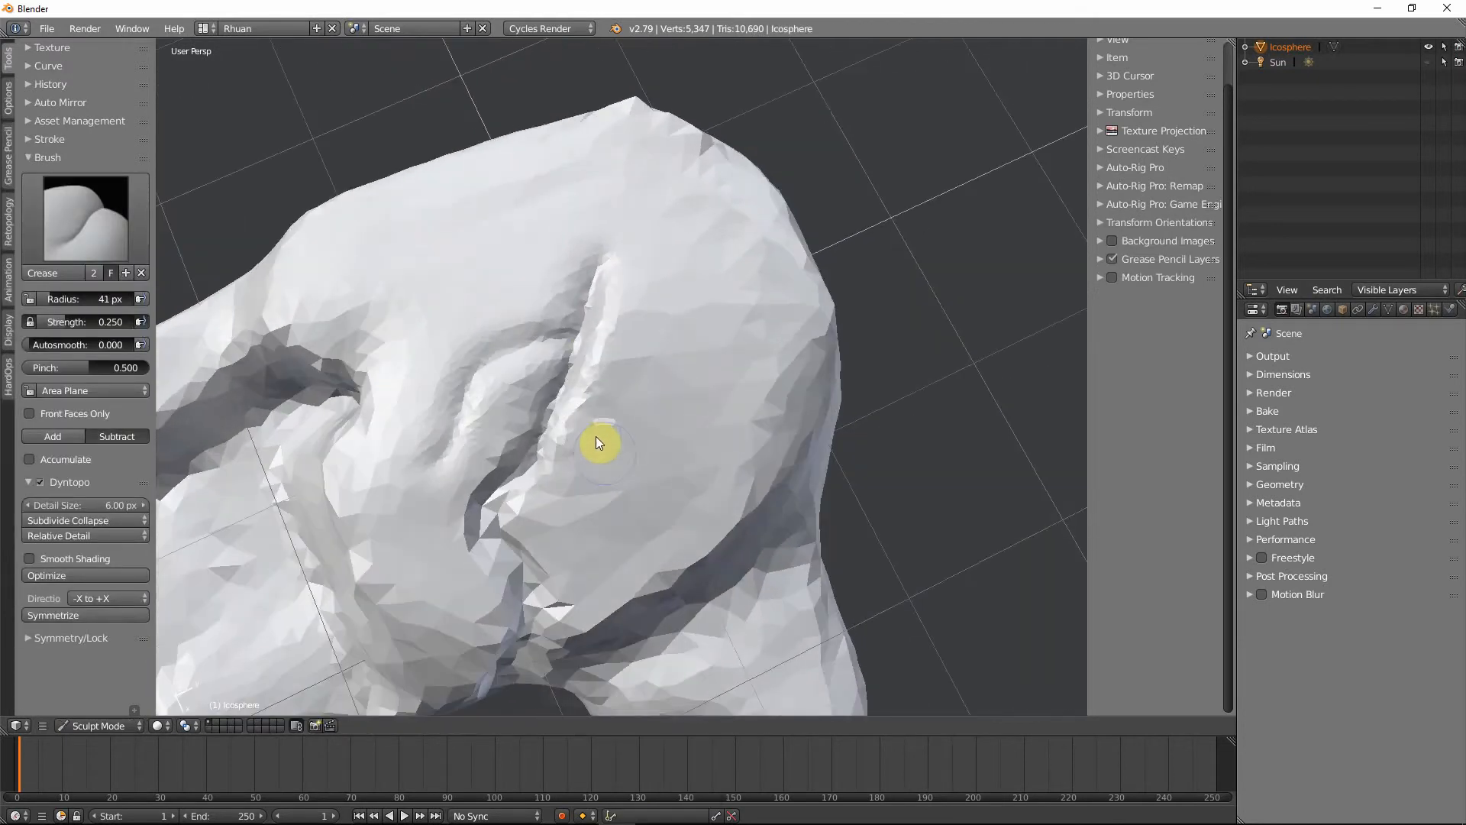
middle_drag(637, 337, 617, 345)
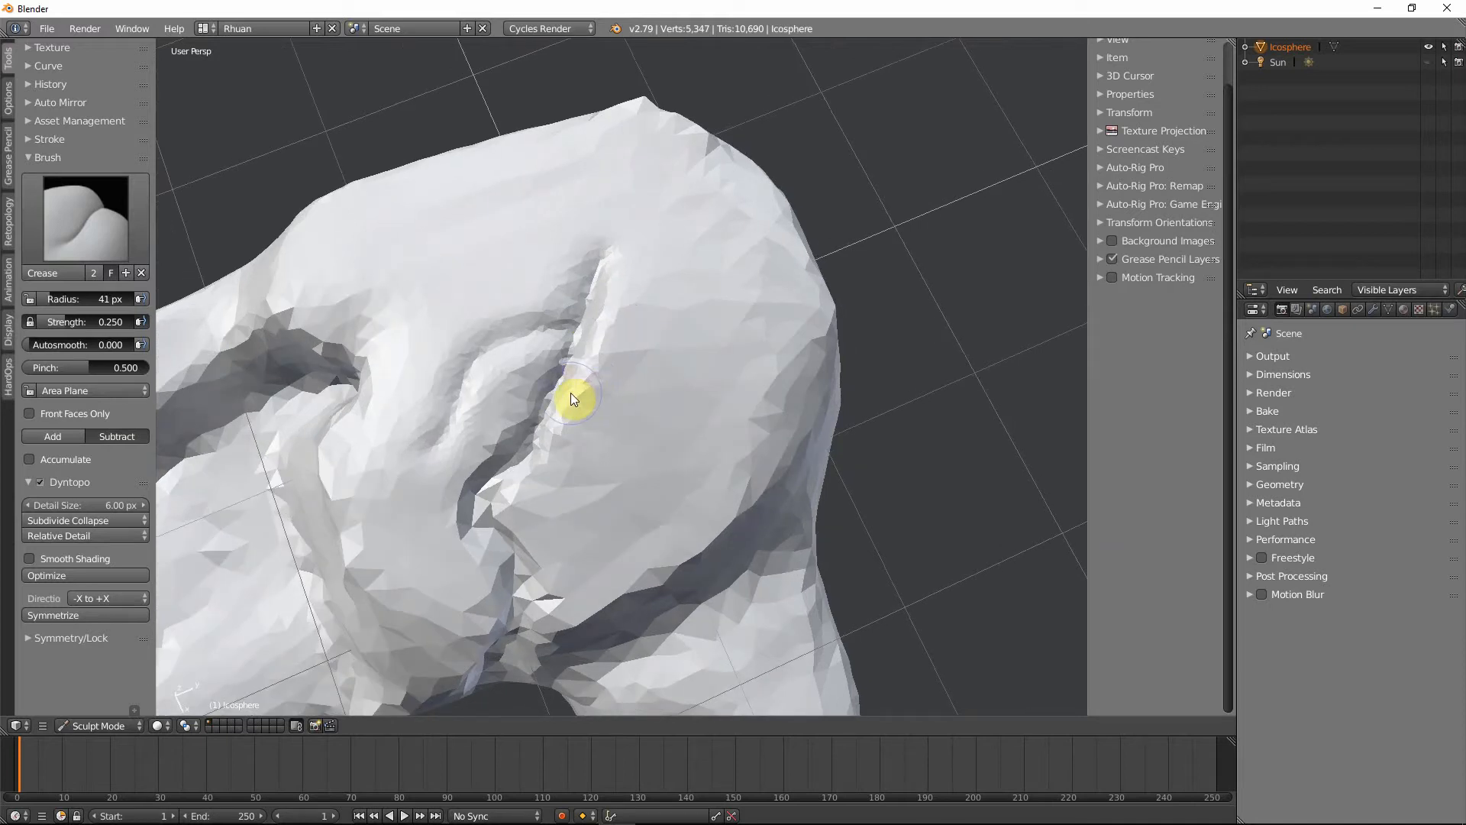
mouse_move(570, 406)
mouse_down()
mouse_move(659, 373)
mouse_move(683, 349)
mouse_move(560, 403)
mouse_move(726, 322)
mouse_up()
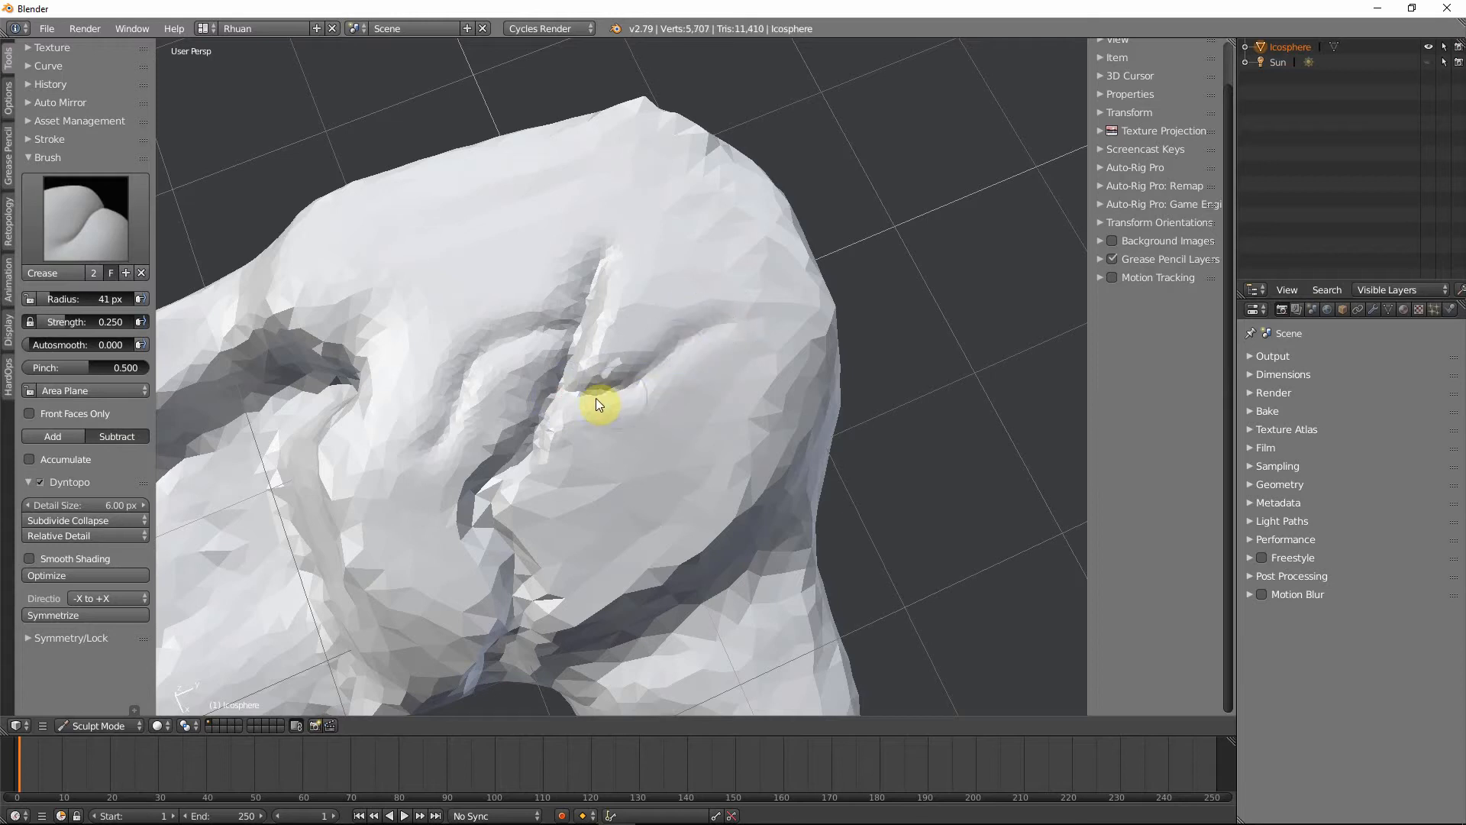
drag(658, 378, 730, 327)
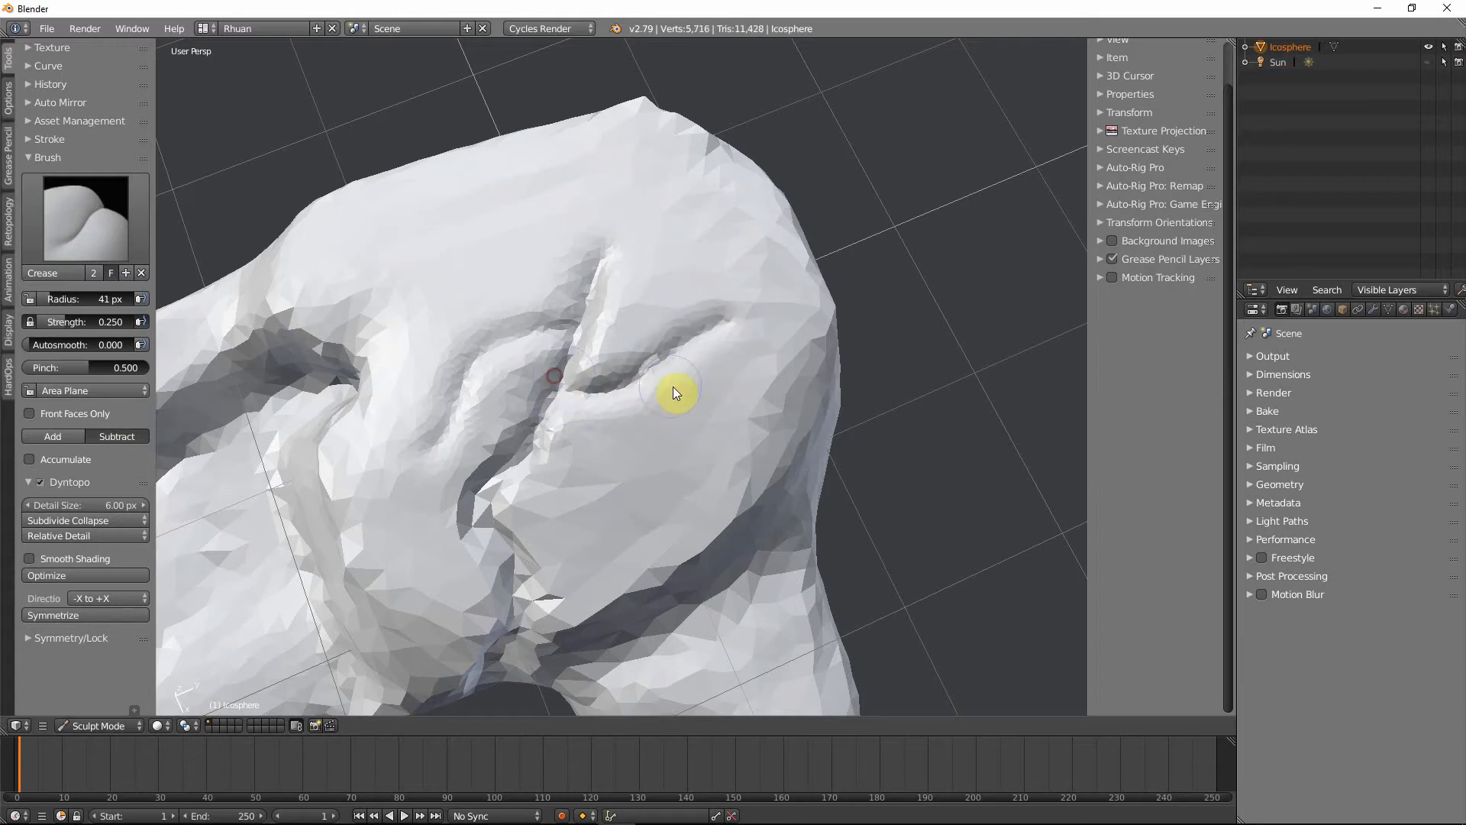
- Extend the upper end of the main crack in a curve and deepen the crack down to the notch with the Crease brush
mouse_move(691, 382)
middle_down()
mouse_move(878, 295)
mouse_move(763, 347)
mouse_move(589, 288)
mouse_move(578, 316)
middle_up()
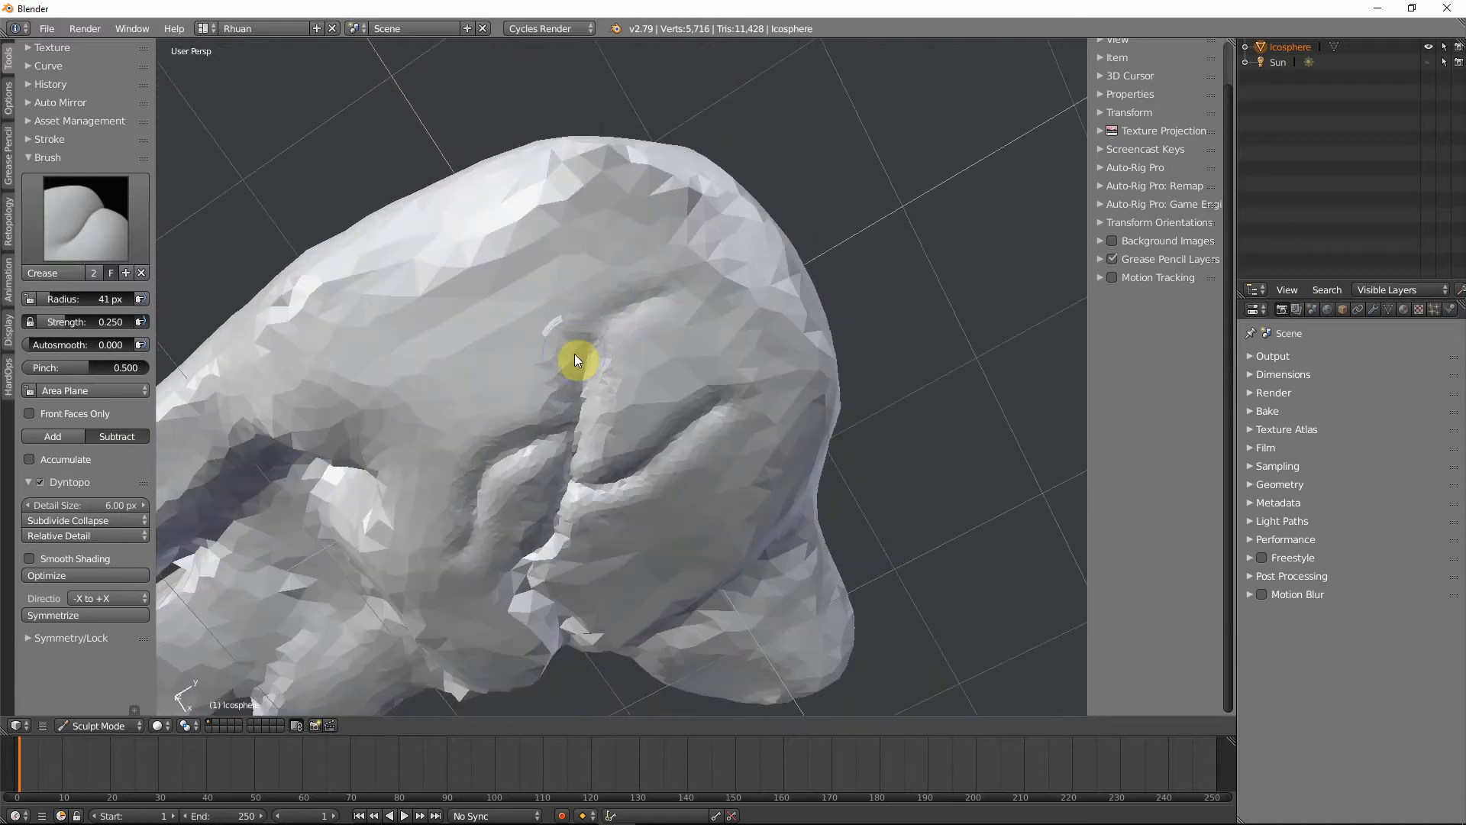
mouse_move(667, 305)
mouse_down()
mouse_move(599, 334)
mouse_move(551, 539)
mouse_up()
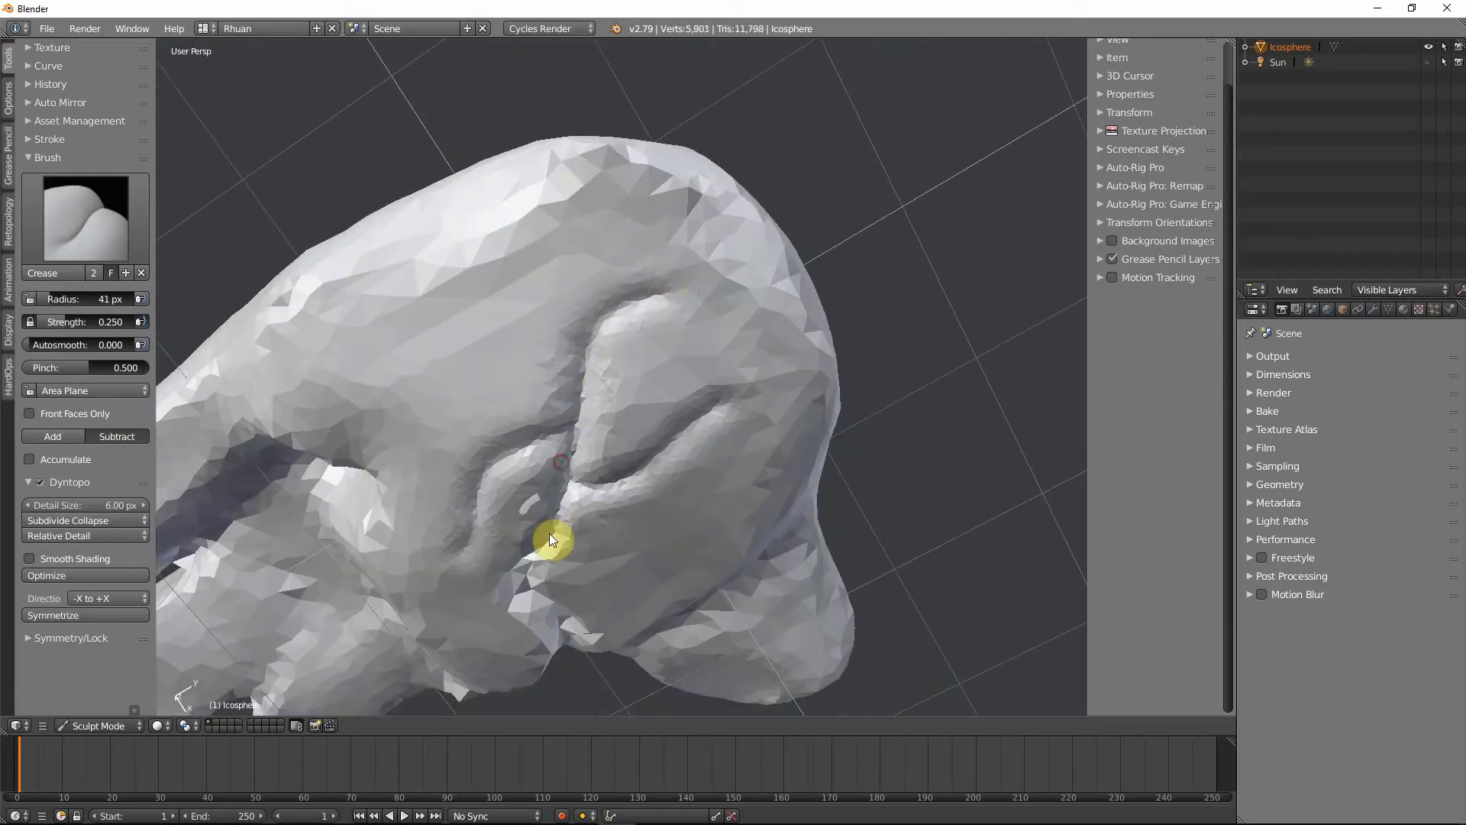
middle_drag(538, 486, 535, 469)
mouse_move(542, 471)
mouse_down()
mouse_move(585, 497)
mouse_move(582, 379)
mouse_up()
middle_drag(581, 379, 571, 420)
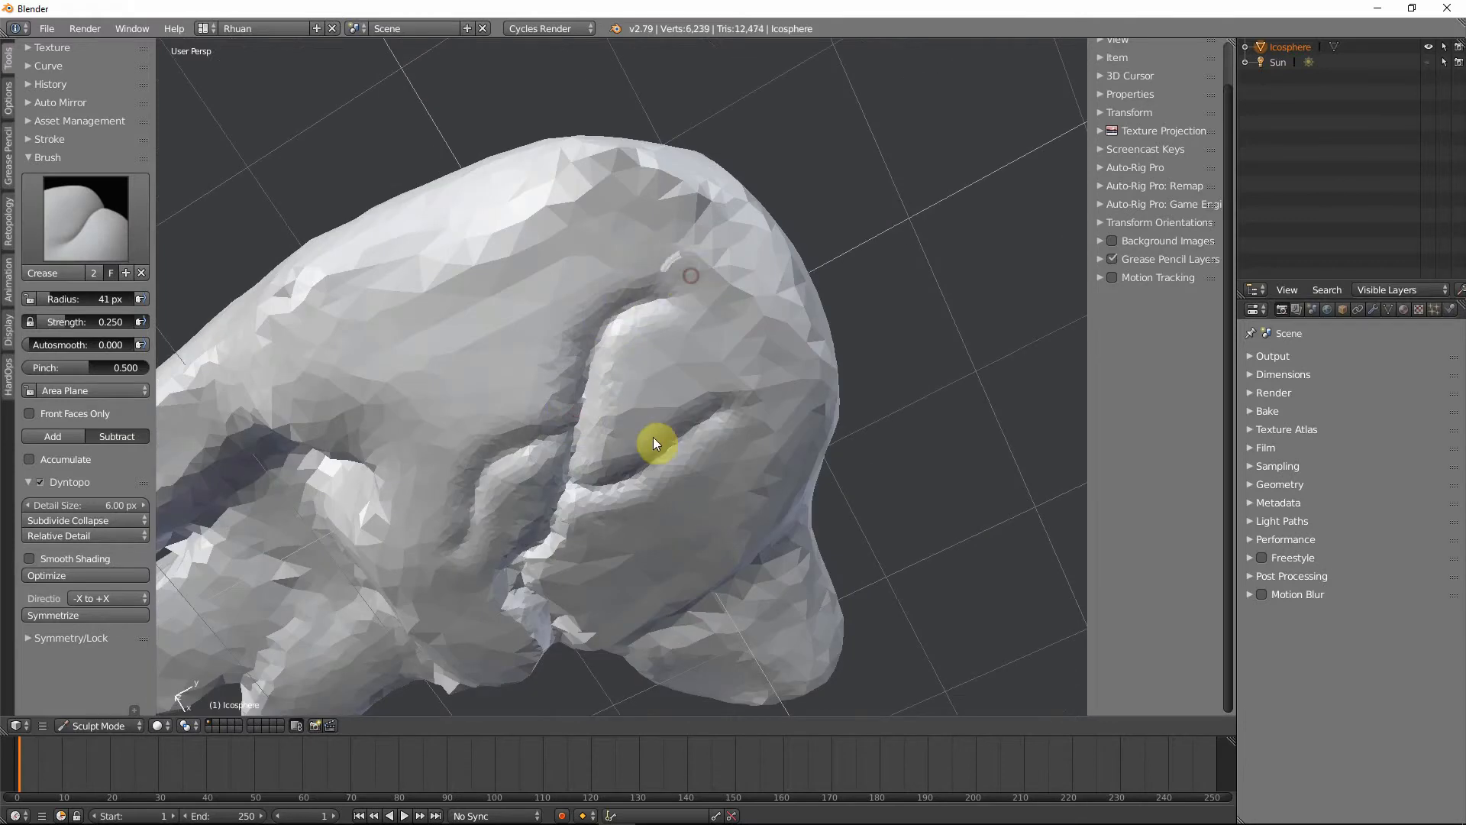
mouse_move(655, 438)
middle_down()
mouse_move(622, 419)
mouse_move(586, 323)
middle_up()
mouse_move(587, 324)
mouse_down()
mouse_move(567, 380)
mouse_move(587, 325)
mouse_move(587, 400)
mouse_move(553, 484)
mouse_move(565, 519)
mouse_up()
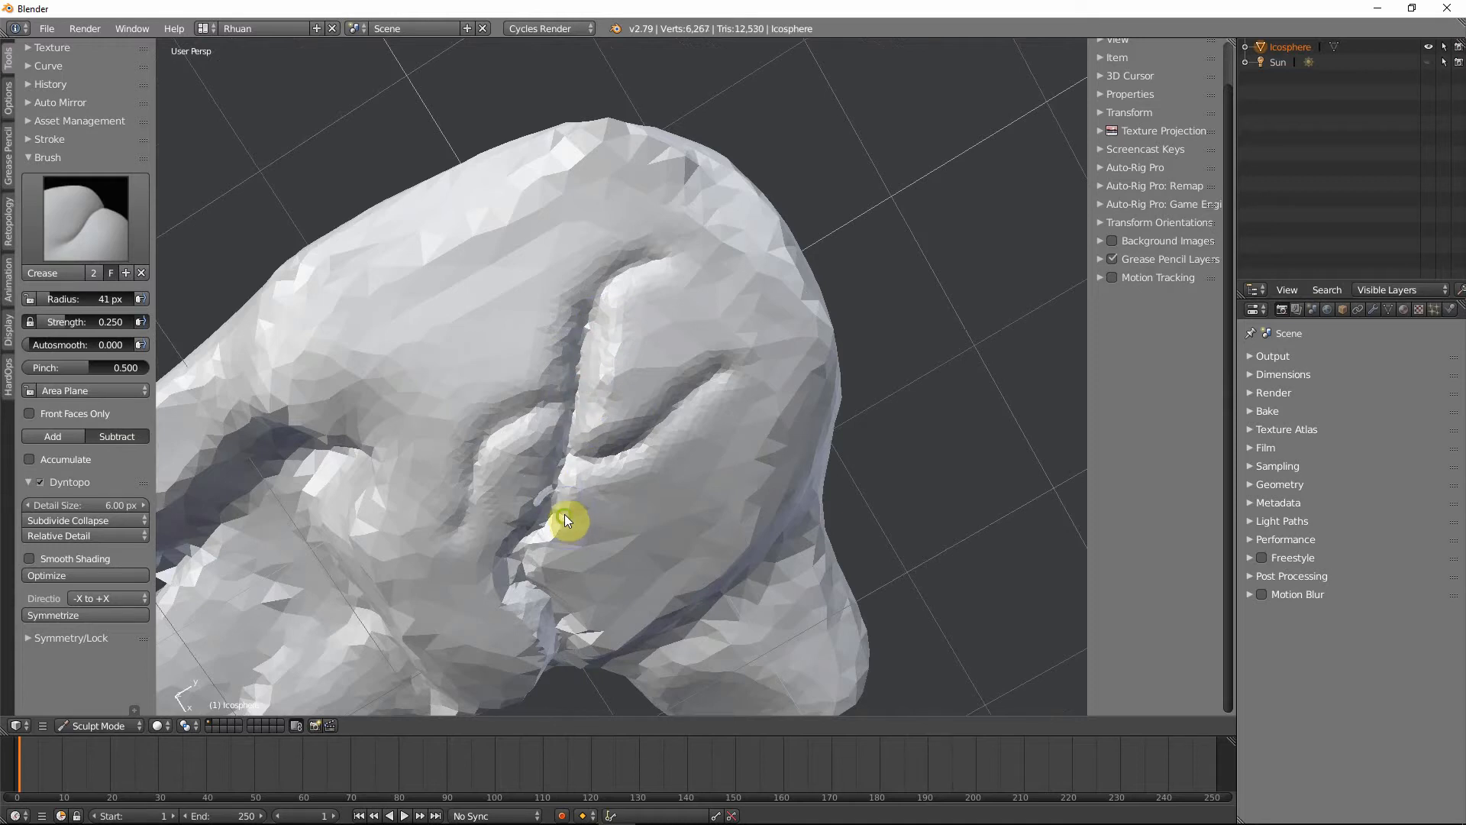
middle_drag(565, 515, 577, 297)
- Examine the hand from several sides to check the cracks, fingers and thumb
mouse_move(552, 362)
middle_down()
mouse_move(621, 453)
mouse_move(461, 345)
mouse_move(606, 415)
mouse_move(750, 415)
mouse_move(795, 449)
mouse_move(737, 459)
mouse_move(746, 501)
mouse_move(680, 419)
middle_up()
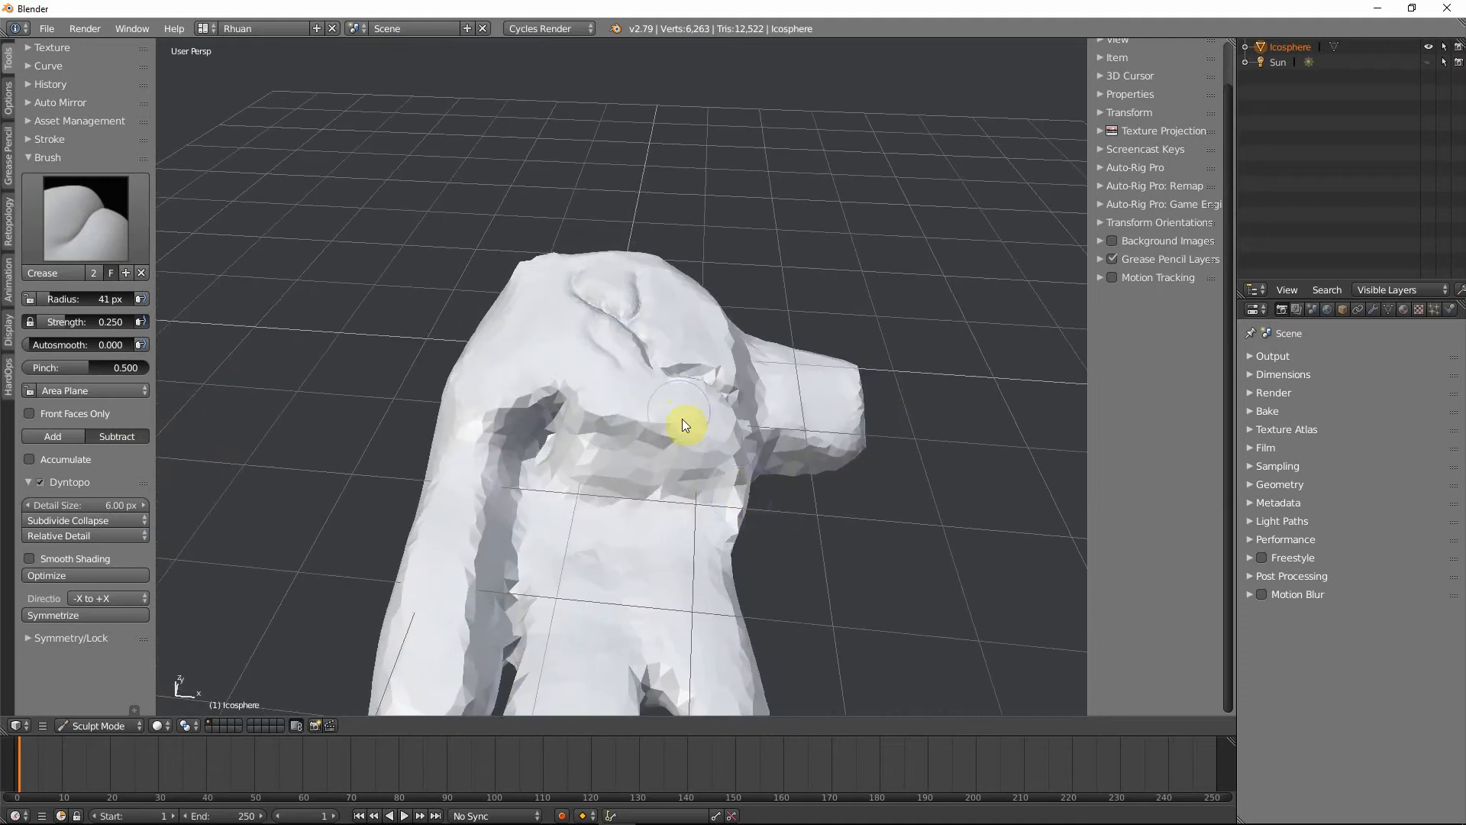
mouse_move(563, 262)
middle_down()
mouse_move(617, 475)
mouse_move(579, 403)
mouse_move(645, 393)
mouse_move(432, 524)
middle_up()
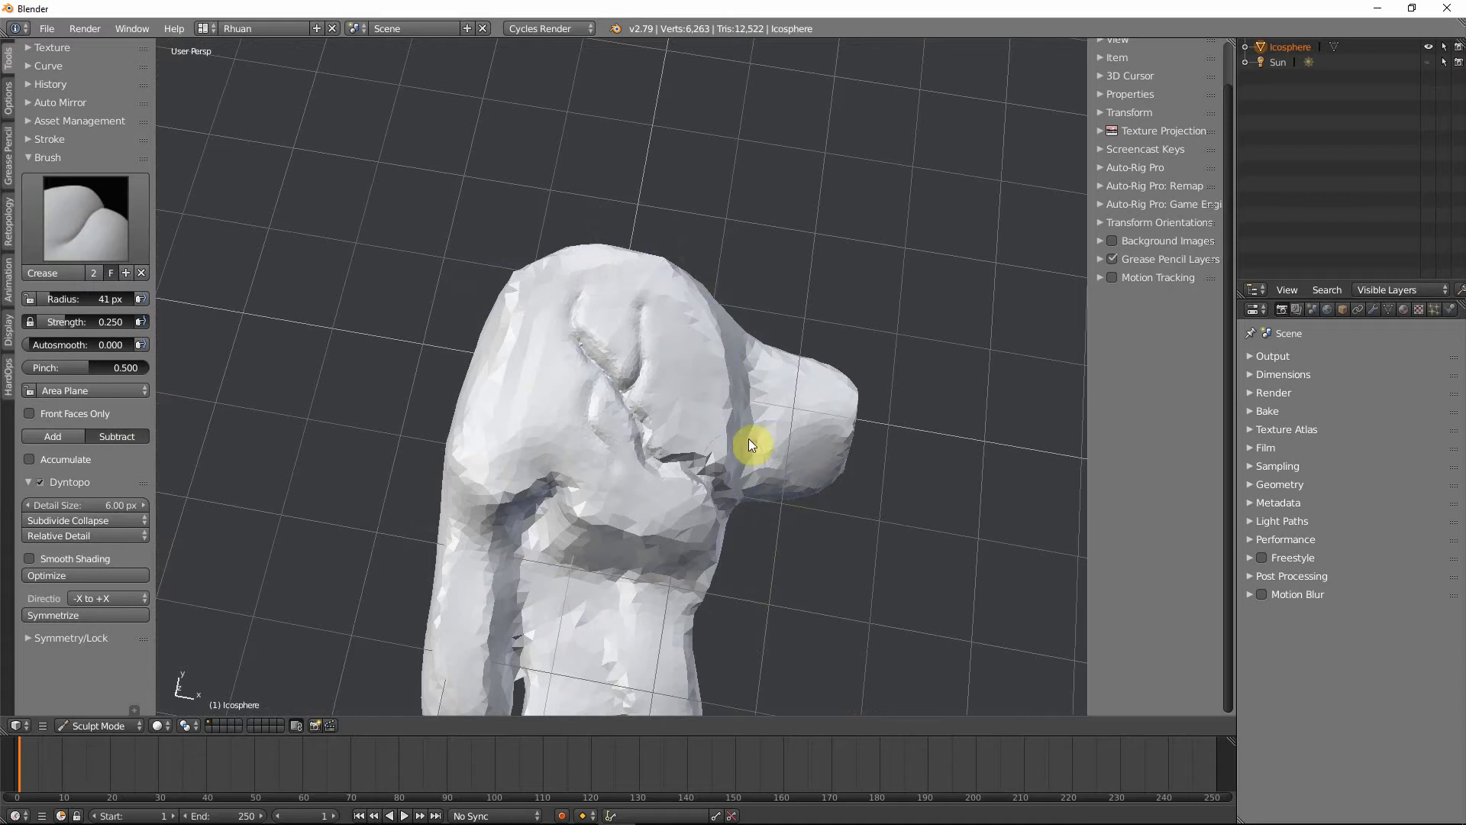
mouse_move(817, 486)
middle_down()
mouse_move(746, 474)
mouse_move(684, 396)
mouse_move(780, 403)
middle_up()
mouse_move(533, 531)
middle_down()
mouse_move(488, 534)
mouse_move(501, 458)
mouse_move(603, 435)
mouse_move(480, 500)
mouse_move(451, 419)
middle_up()
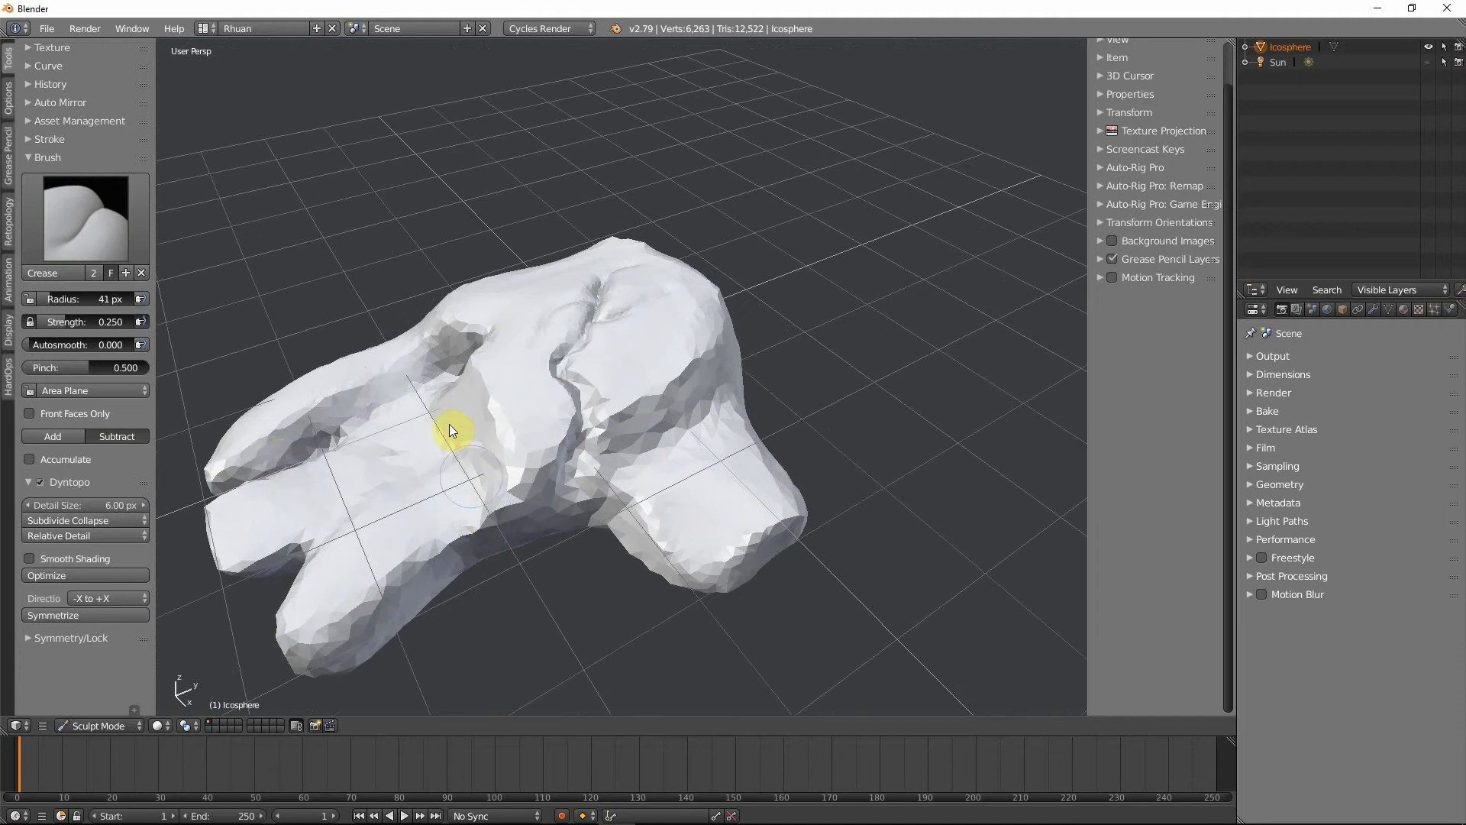
mouse_move(359, 580)
middle_down()
mouse_move(491, 603)
mouse_move(440, 483)
middle_up()
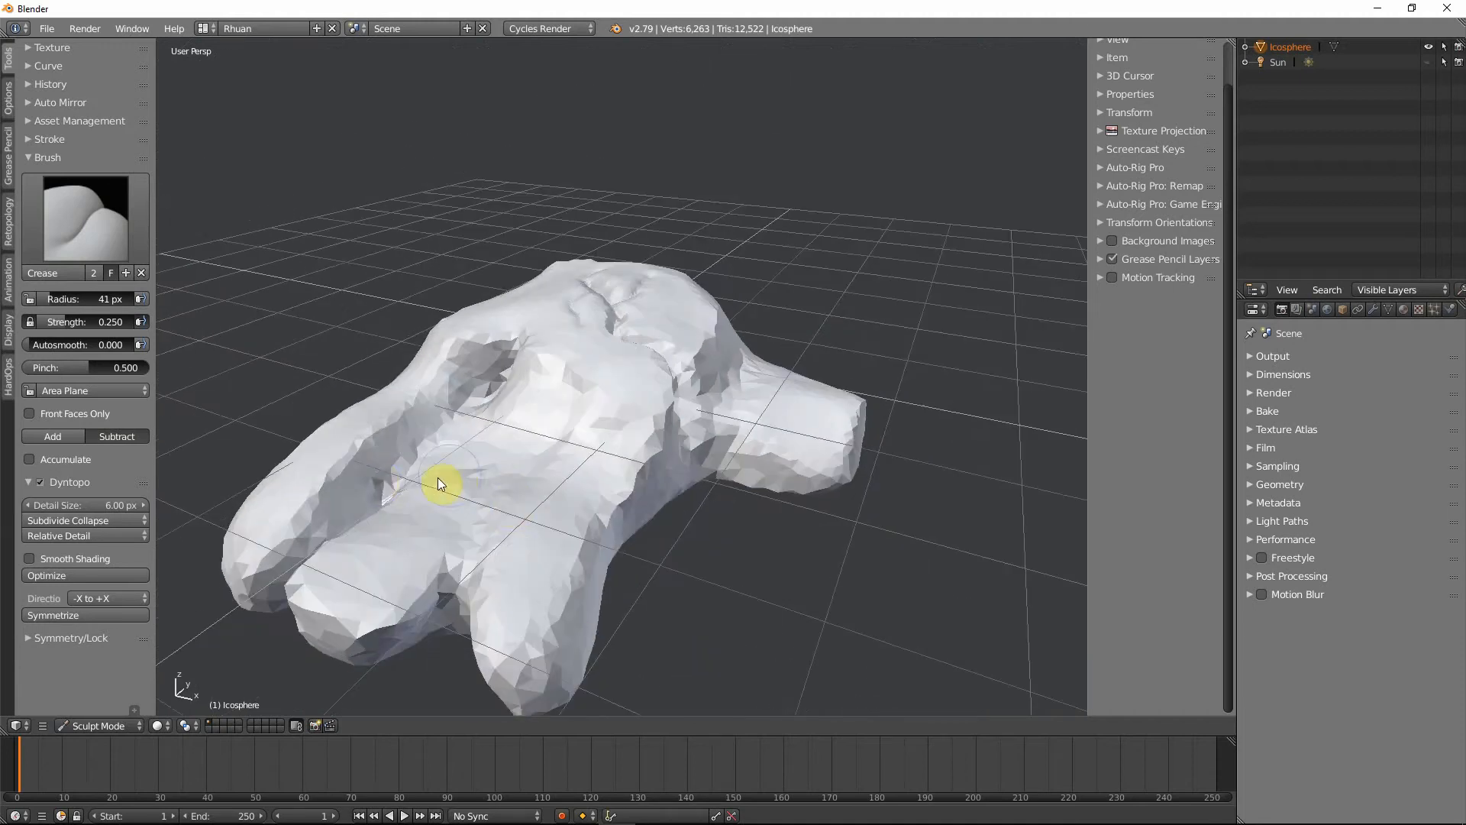
drag(336, 490, 373, 473)
mouse_move(389, 409)
middle_down()
mouse_move(513, 504)
mouse_move(486, 480)
middle_up()
mouse_move(304, 544)
middle_down()
mouse_move(708, 680)
mouse_move(779, 645)
mouse_move(624, 619)
middle_up()
drag(625, 620, 596, 622)
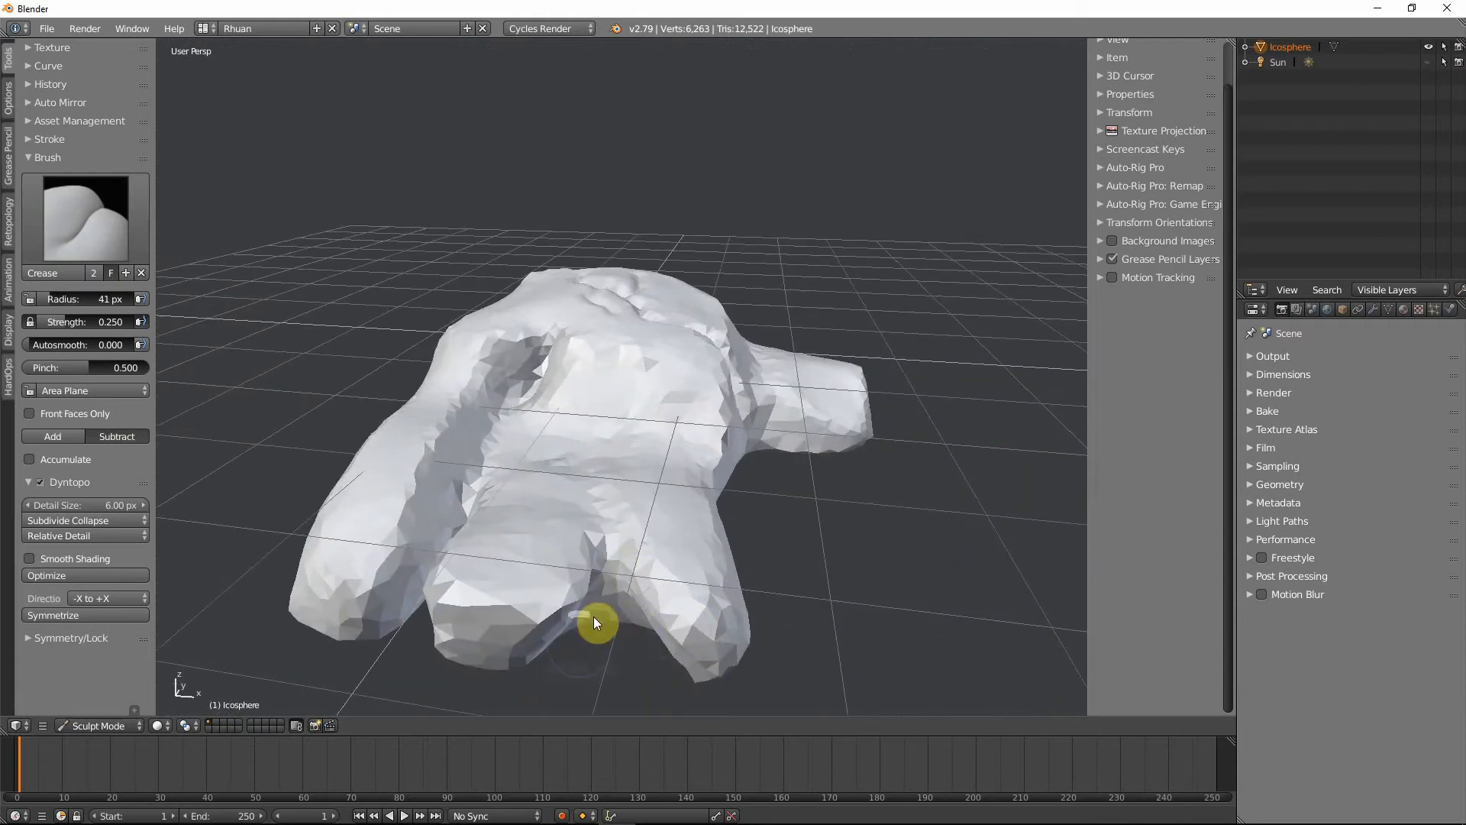
mouse_move(634, 583)
middle_down()
mouse_move(557, 635)
mouse_move(484, 556)
middle_up()
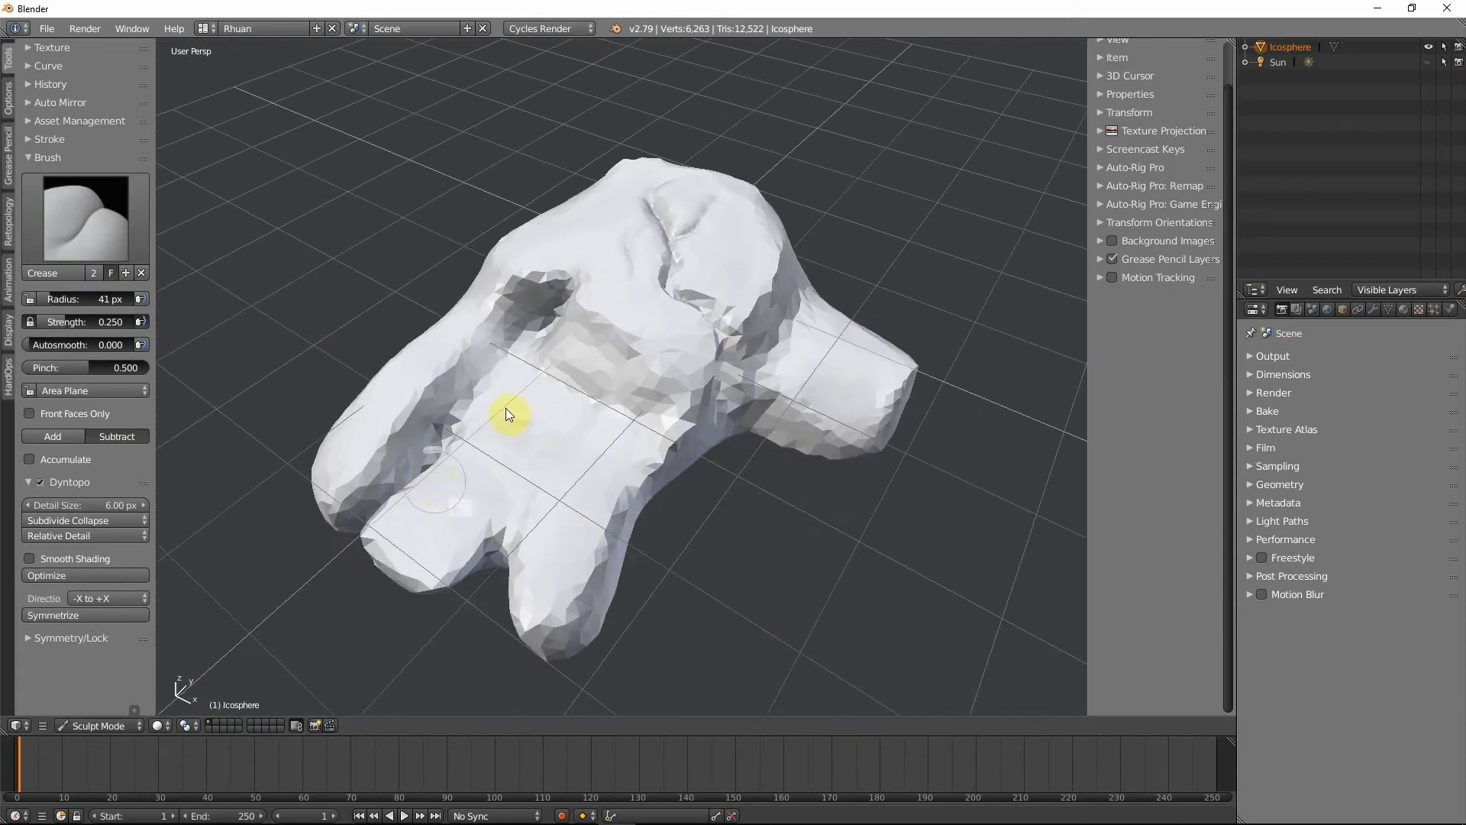
- Deepen the main crack around its branches with another Crease brush pass at a 41 px radius
mouse_move(506, 408)
middle_down()
mouse_move(557, 455)
mouse_move(707, 484)
mouse_move(877, 409)
mouse_move(877, 298)
mouse_move(736, 294)
mouse_move(605, 465)
mouse_move(670, 409)
mouse_move(643, 401)
middle_up()
scroll(645, 412, up, 6)
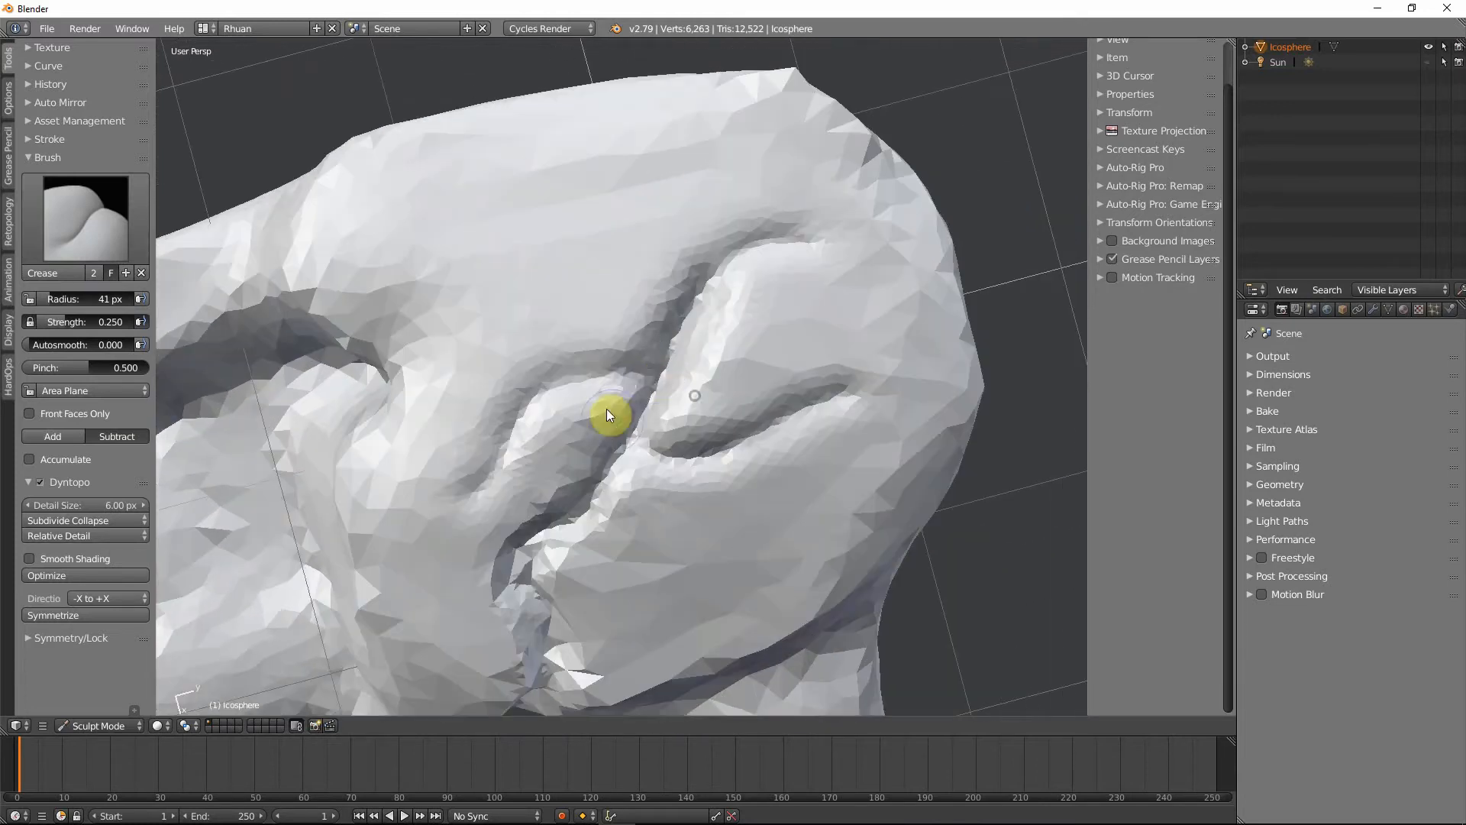
mouse_move(653, 373)
mouse_down()
mouse_move(539, 401)
mouse_move(470, 492)
mouse_move(521, 448)
mouse_move(498, 416)
mouse_move(681, 387)
mouse_move(648, 445)
mouse_move(792, 435)
mouse_move(803, 415)
mouse_move(726, 288)
mouse_move(809, 236)
mouse_move(776, 239)
mouse_move(678, 359)
mouse_up()
- Switch to the Clay Strips brush at a 75 px radius and blend the base of the thumb into the hand's body
scroll(680, 460, down, 5)
mouse_move(670, 498)
middle_down()
mouse_move(677, 423)
mouse_move(576, 359)
mouse_move(491, 419)
mouse_move(458, 468)
mouse_move(427, 439)
mouse_move(691, 379)
mouse_move(666, 382)
mouse_move(722, 384)
mouse_move(642, 409)
middle_up()
scroll(675, 420, up, 2)
scroll(690, 379, down, 2)
scroll(634, 405, up, 2)
scroll(622, 400, up, 2)
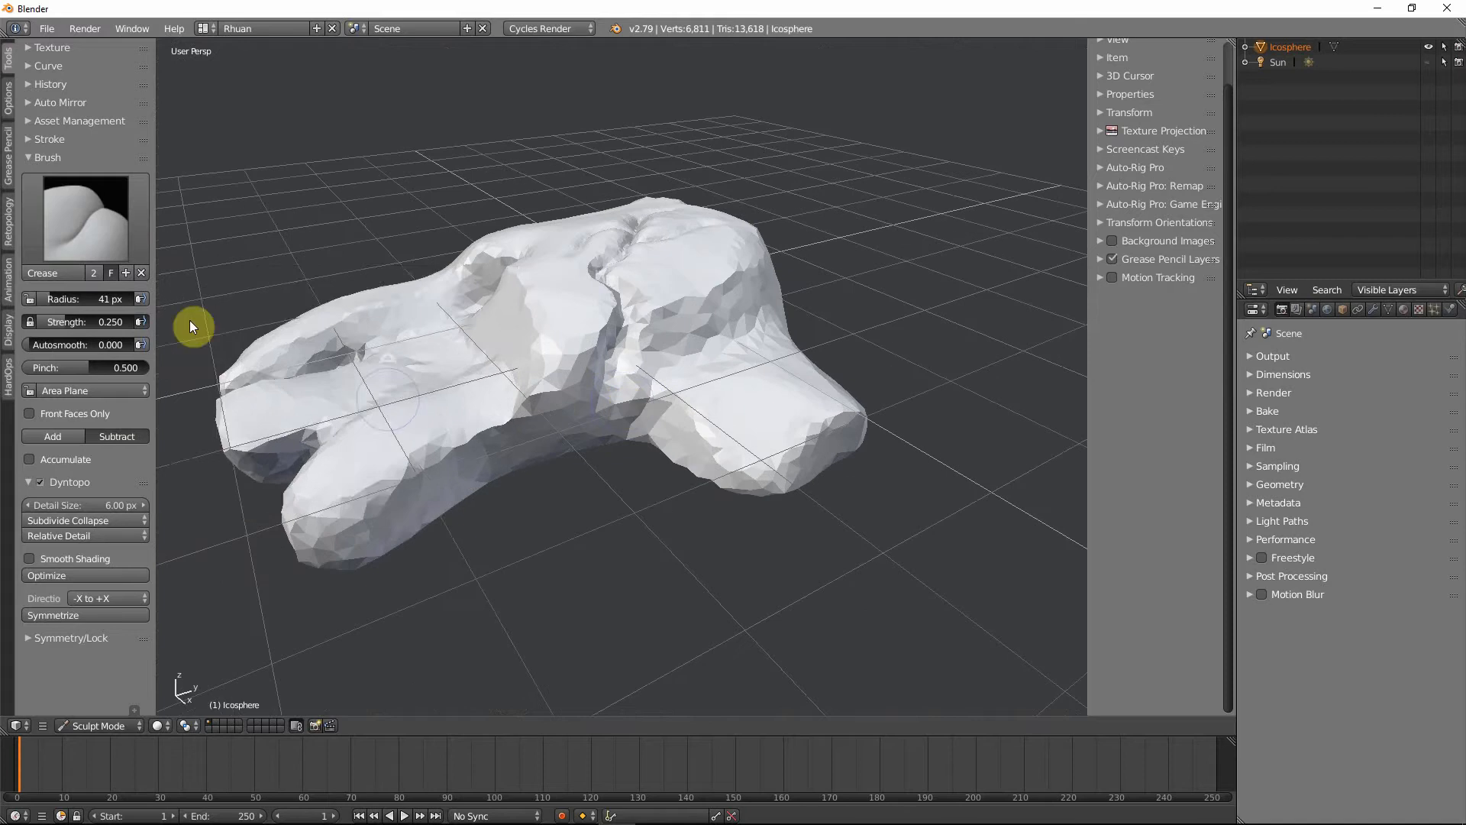
click(101, 241)
click(164, 311)
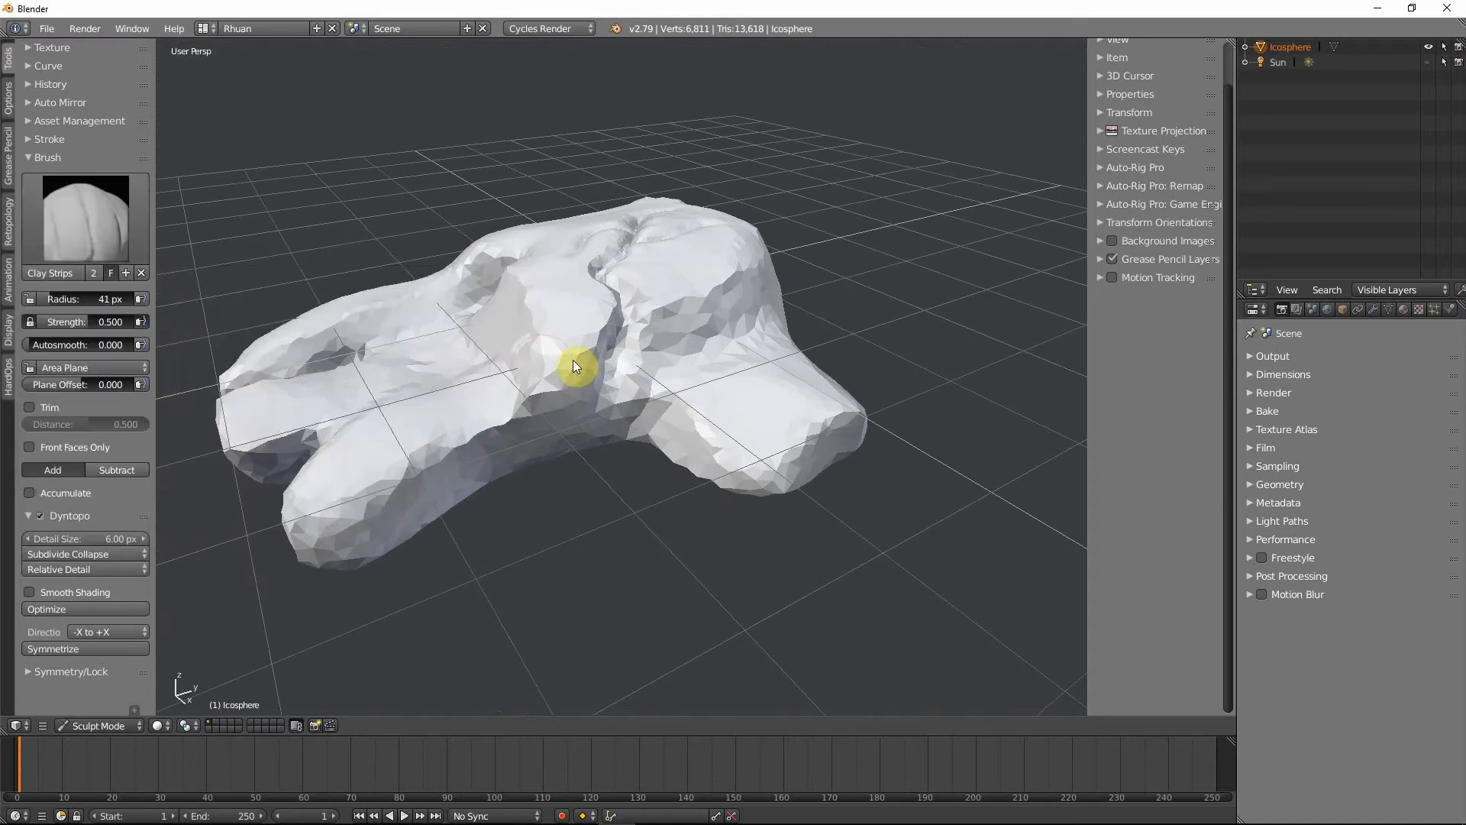
mouse_move(573, 360)
middle_down()
mouse_move(647, 348)
mouse_move(627, 364)
middle_up()
key(f)
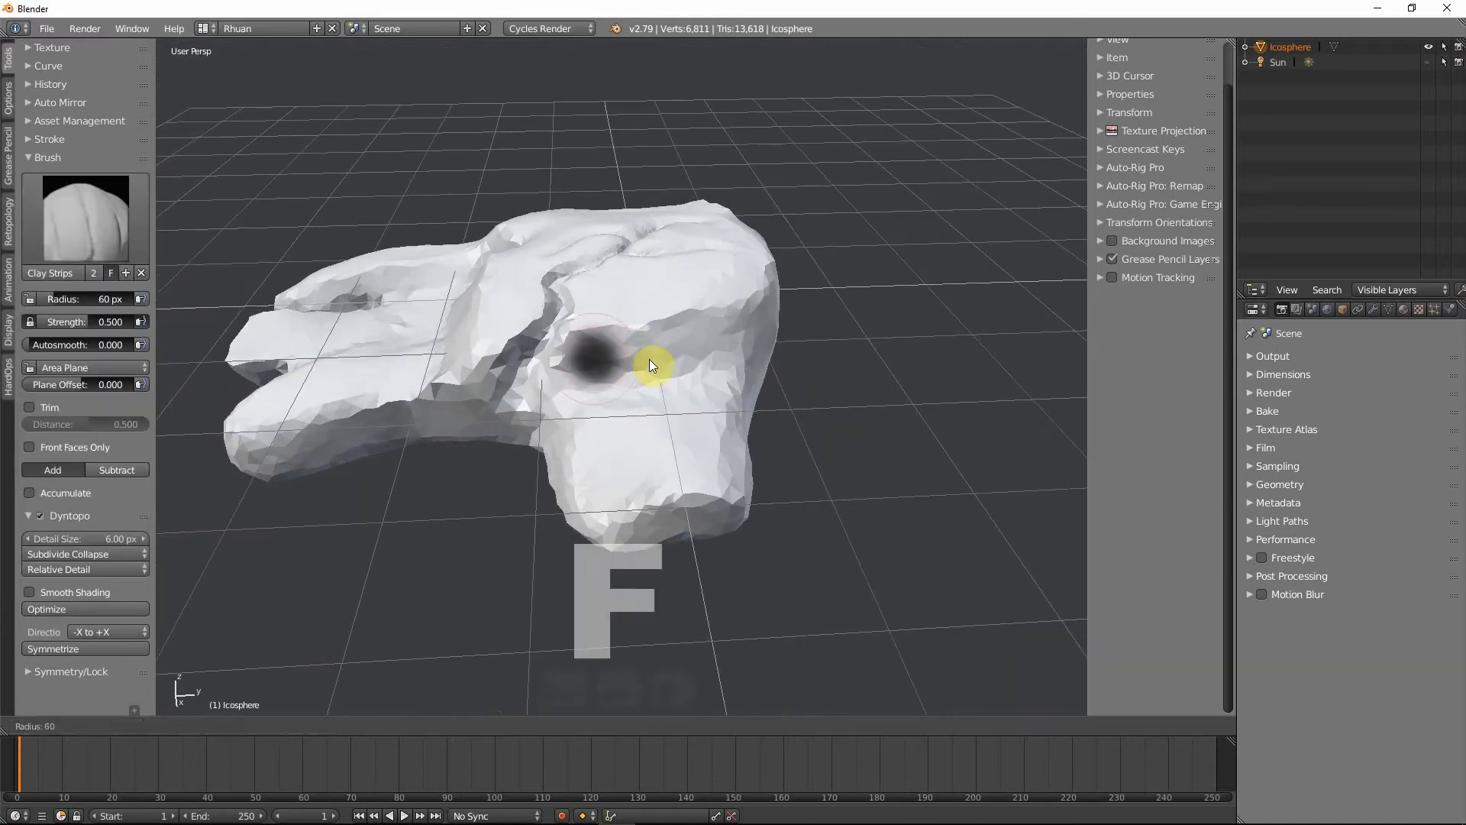
click(652, 359)
drag(588, 357, 707, 351)
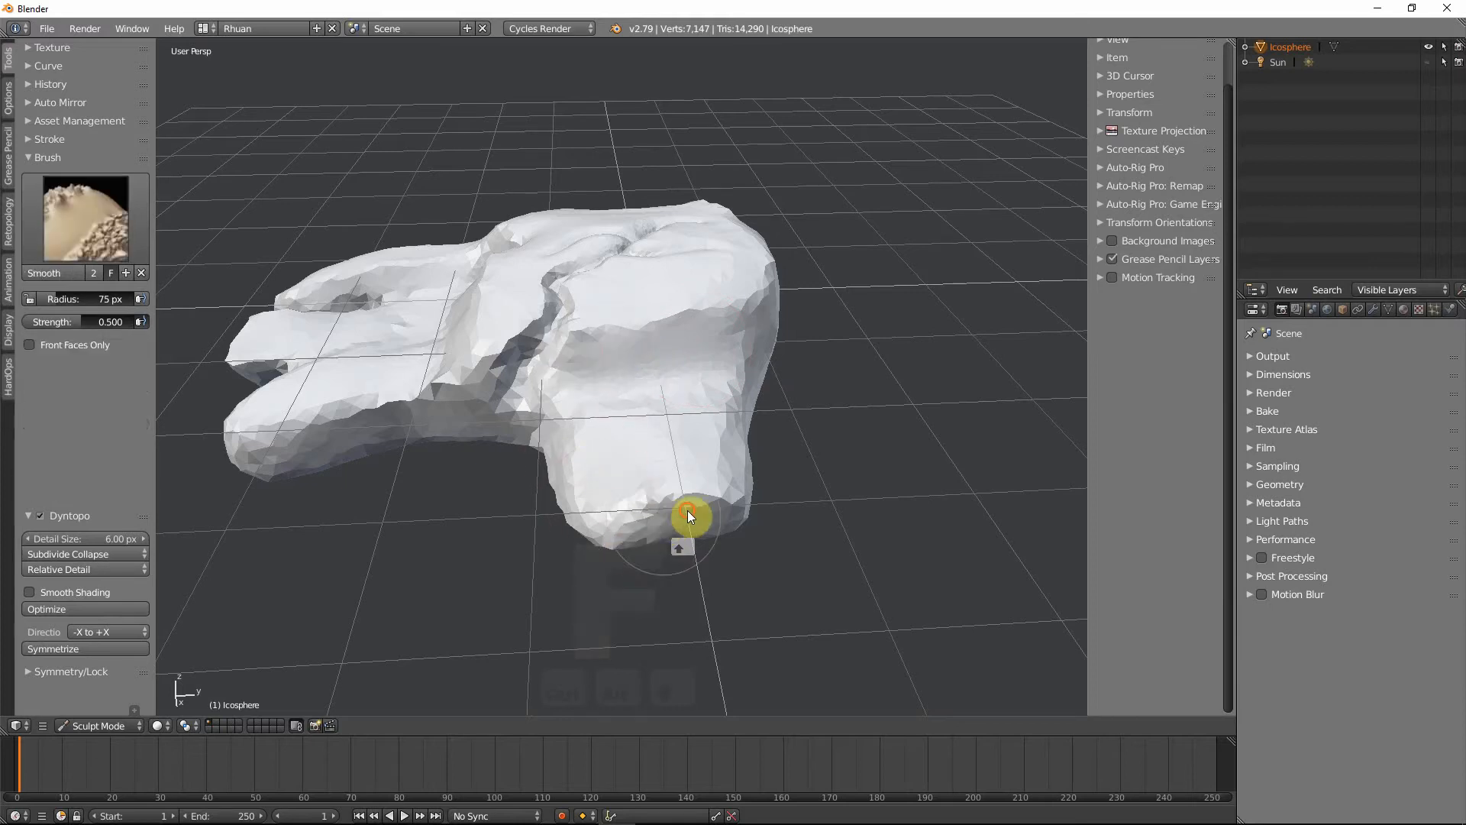
- Smooth the hand's side below the notch, the finger nearest the thumb and the knuckle ridge at a 75 px radius
middle_drag(653, 519, 584, 418)
mouse_move(517, 425)
shift+mouse_down()
mouse_move(552, 423)
mouse_move(411, 511)
mouse_move(562, 388)
shift+mouse_up()
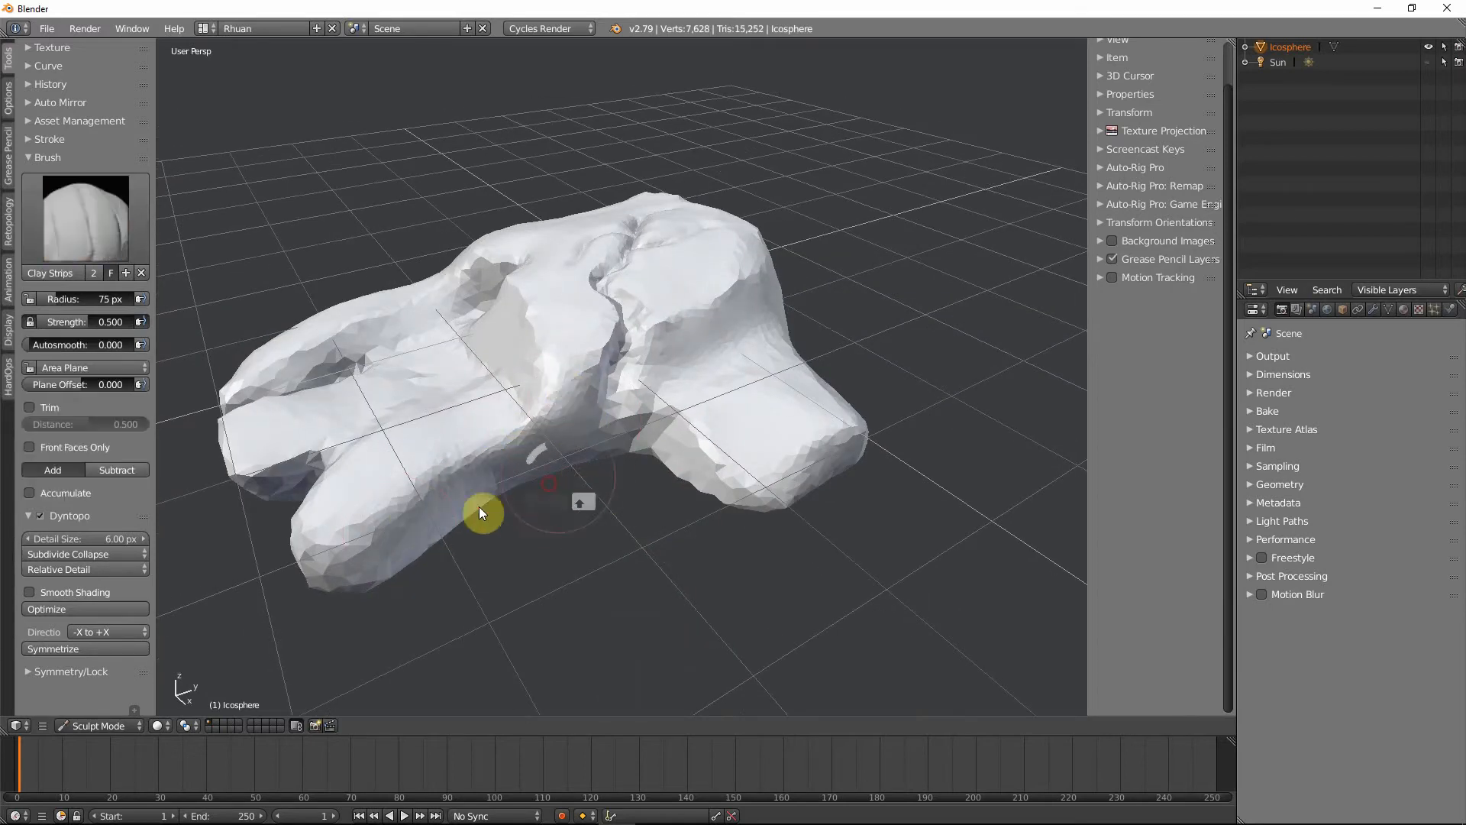
mouse_move(479, 507)
middle_down()
mouse_move(547, 571)
mouse_move(420, 403)
middle_up()
mouse_move(353, 419)
shift+mouse_down()
mouse_move(420, 359)
mouse_move(438, 373)
shift+mouse_up()
middle_drag(528, 441, 552, 347)
drag(538, 333, 610, 353)
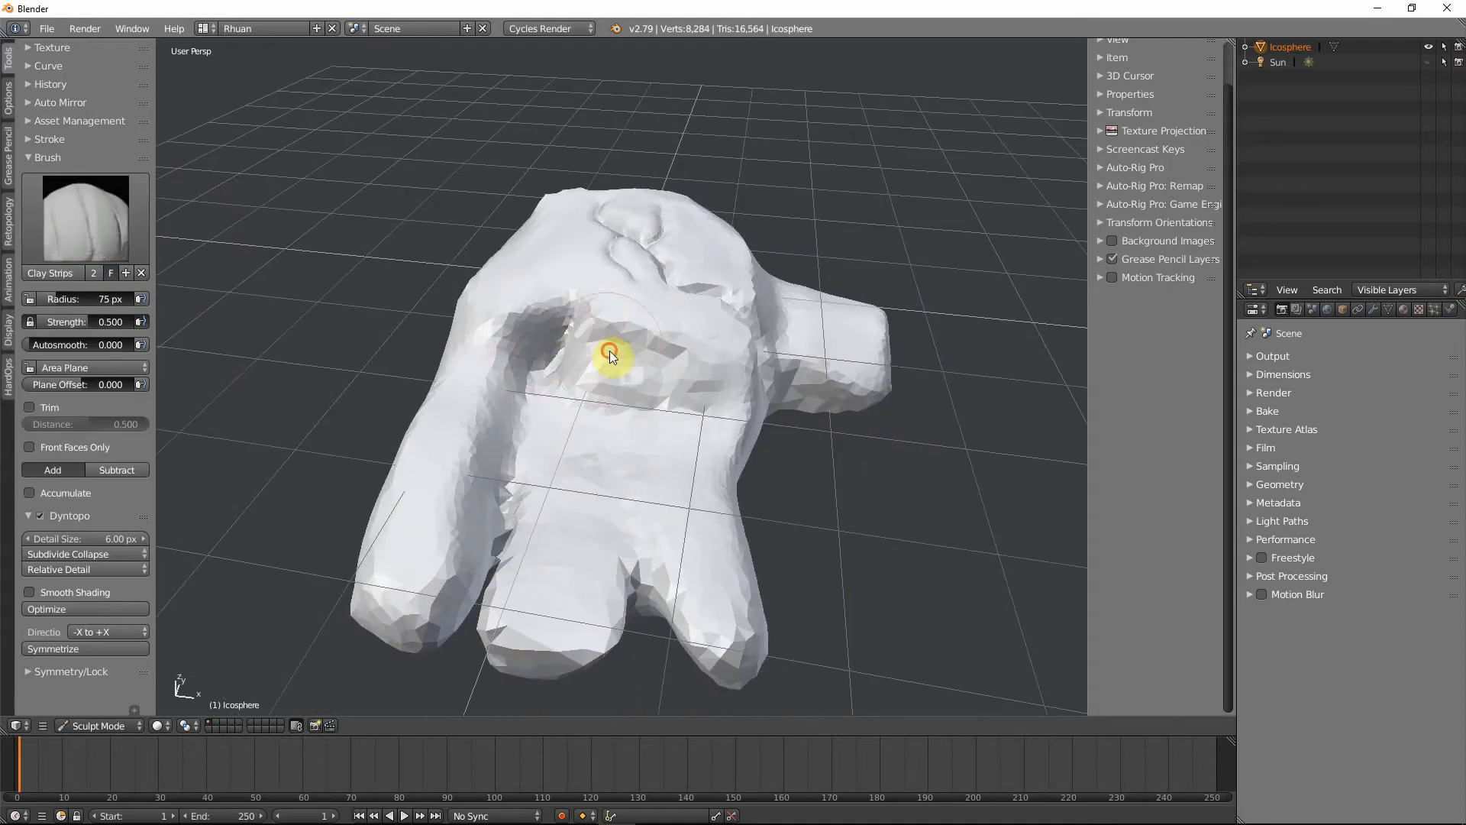
- Smooth the faceted outer edge of the hand's body and the side of the outer finger
mouse_move(660, 379)
middle_down()
mouse_move(710, 421)
mouse_move(803, 414)
middle_up()
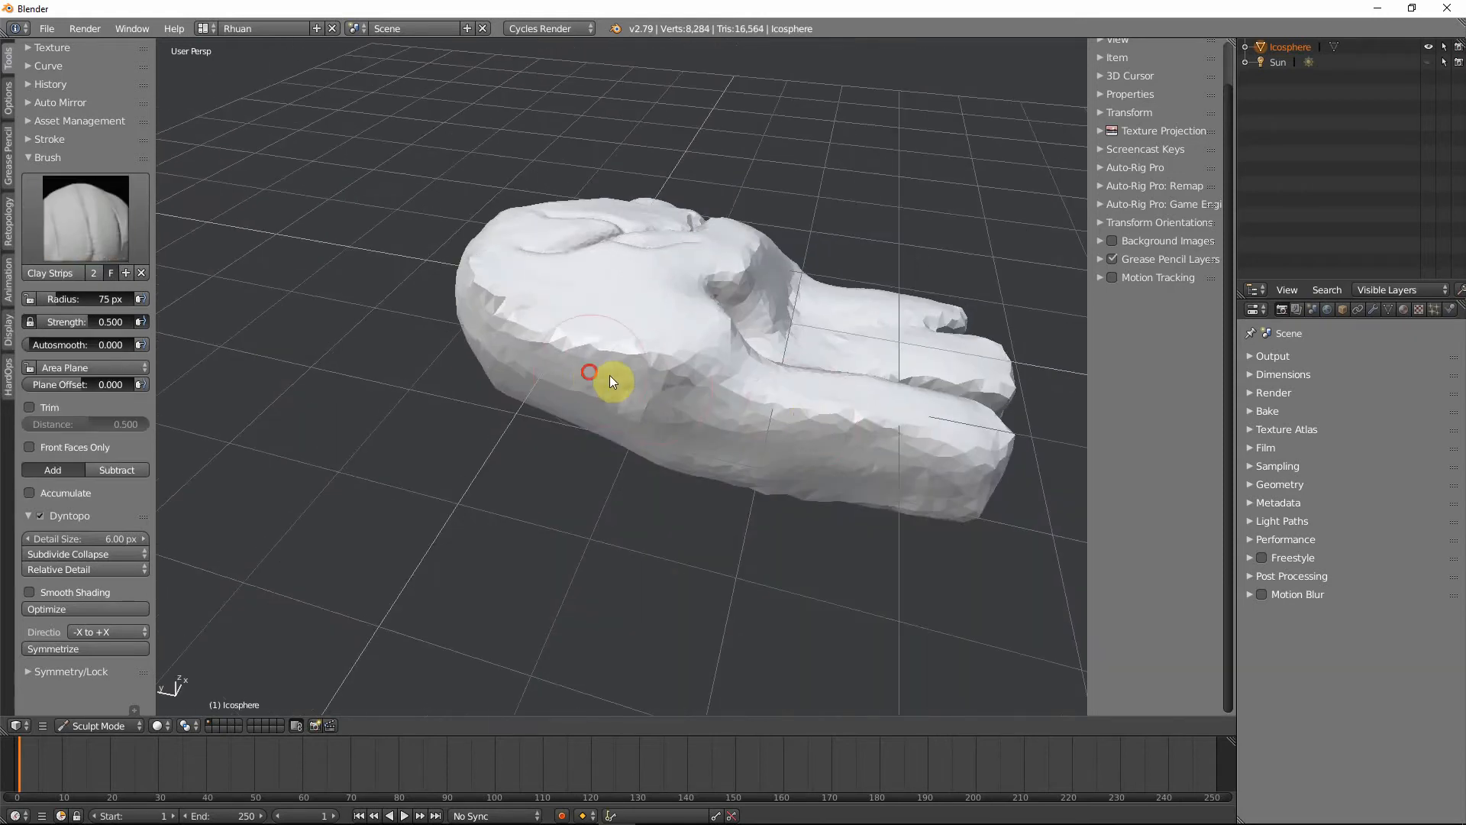
mouse_move(818, 491)
middle_down()
mouse_move(786, 449)
mouse_move(886, 447)
middle_up()
mouse_move(697, 336)
shift+mouse_down()
mouse_move(529, 366)
mouse_move(692, 392)
mouse_move(613, 328)
shift+mouse_up()
- Smooth the thumb's tip and sides along with the adjoining faceted side of the hand's body
mouse_move(504, 397)
middle_down()
mouse_move(697, 393)
mouse_move(697, 318)
middle_up()
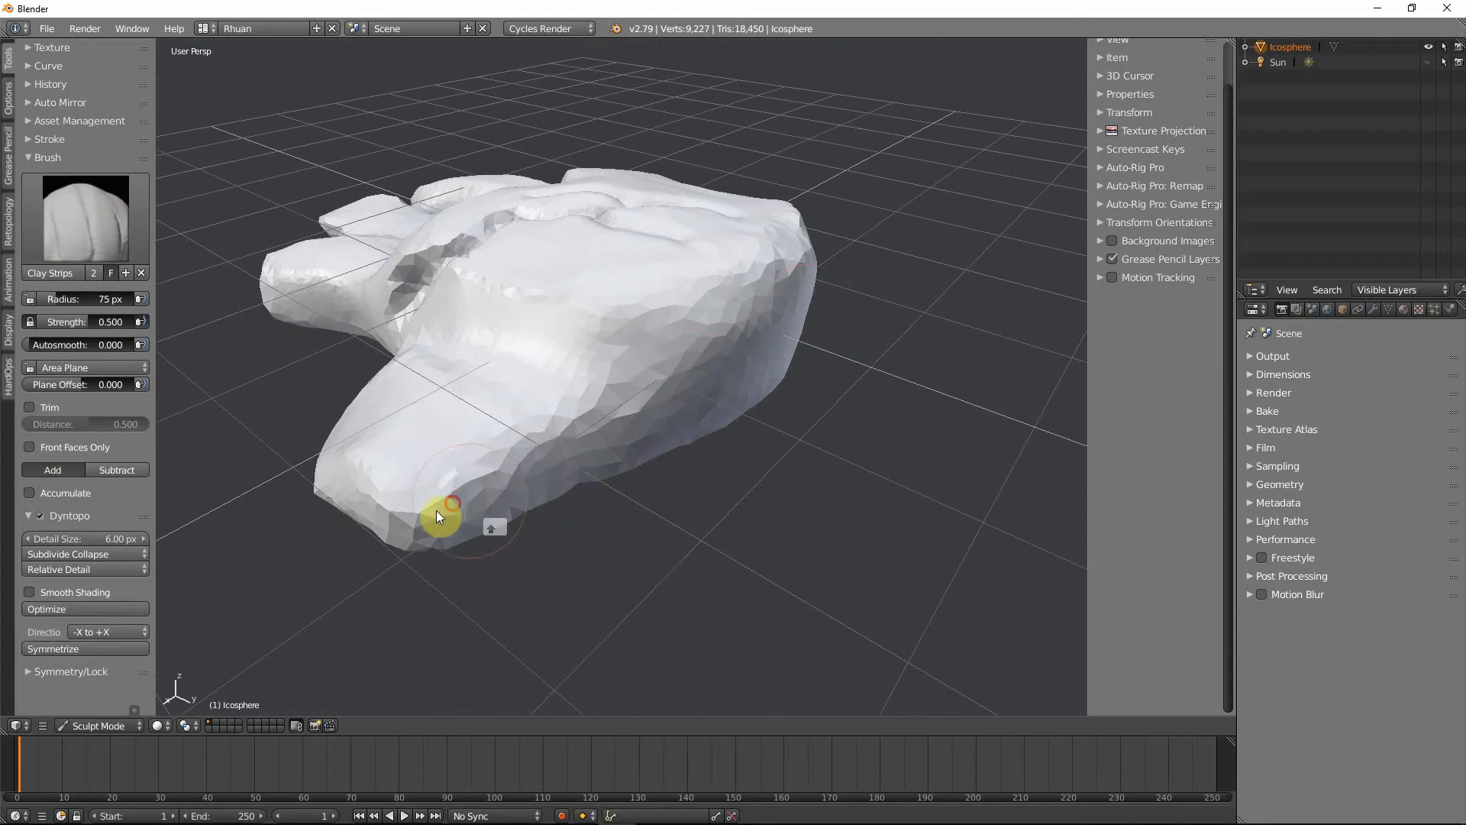
middle_drag(437, 510, 698, 507)
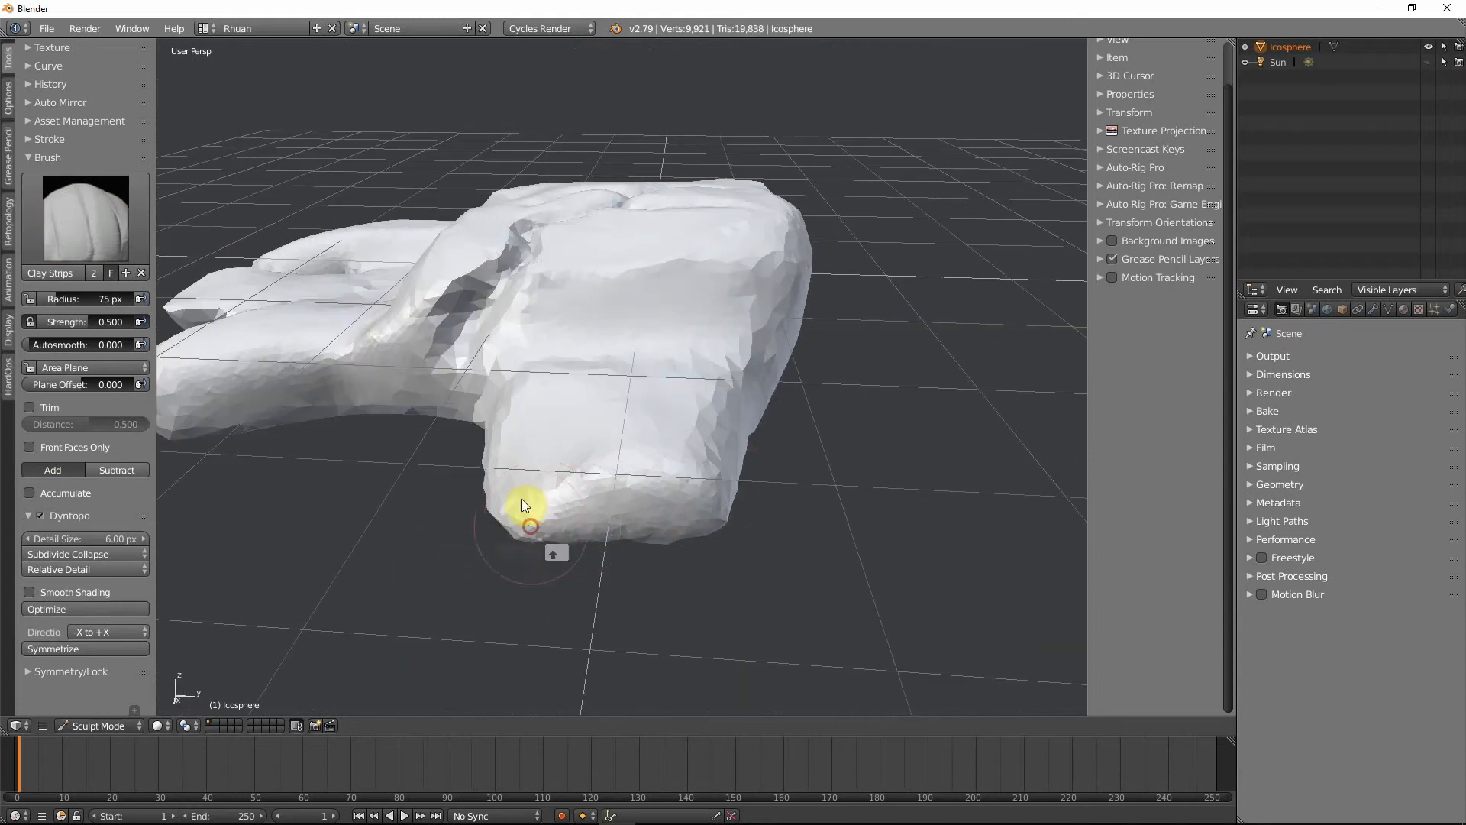
middle_drag(523, 500, 871, 461)
mouse_move(738, 368)
shift+mouse_down()
mouse_move(813, 401)
mouse_move(904, 415)
shift+mouse_up()
- Smooth the tips of the three fingers and the gaps between them at a 75 px radius
scroll(670, 462, down, 3)
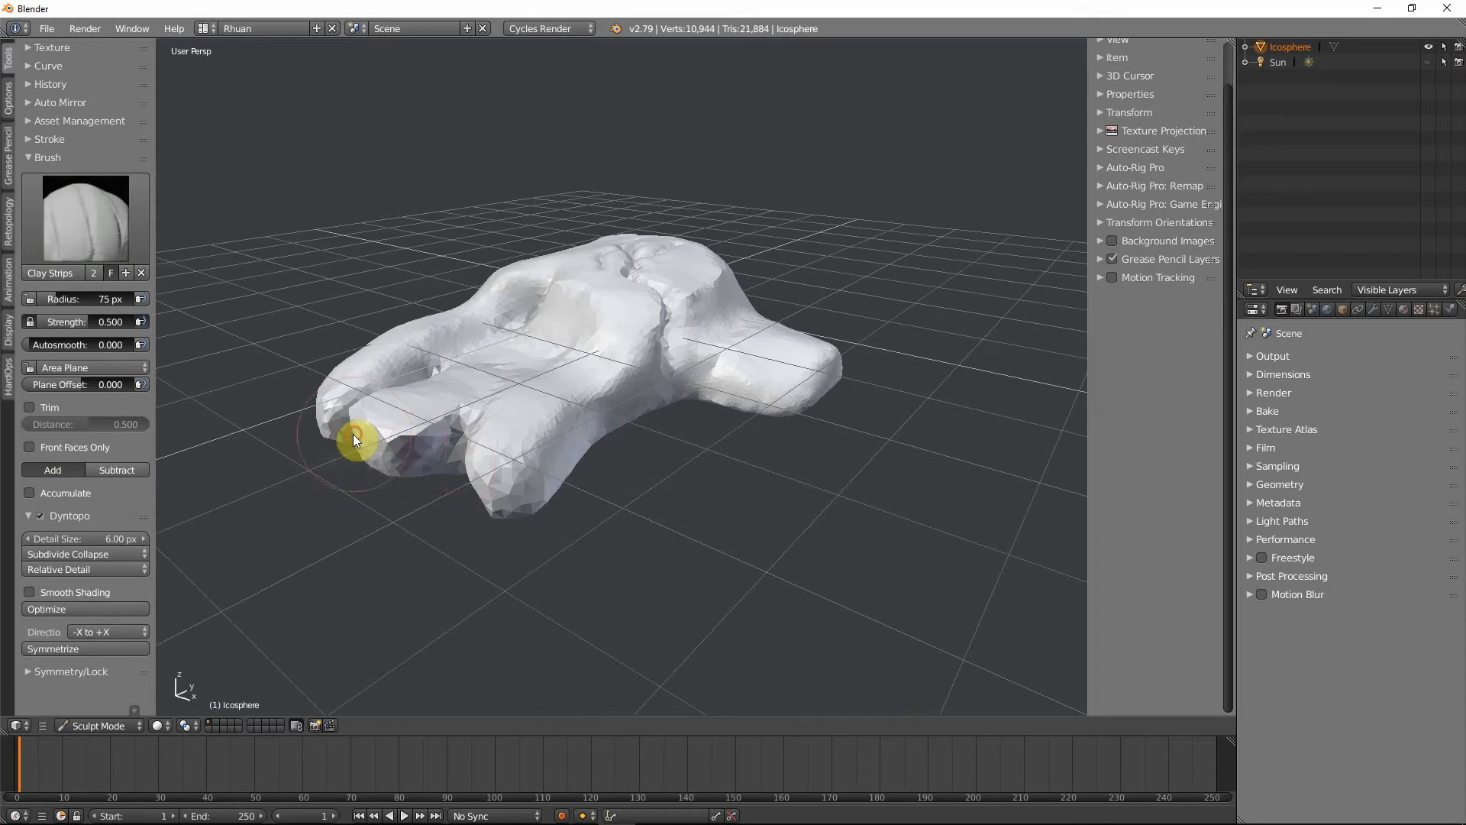
mouse_move(353, 433)
shift+mouse_down()
mouse_move(441, 437)
mouse_move(428, 466)
shift+mouse_up()
shift+drag(524, 491, 513, 496)
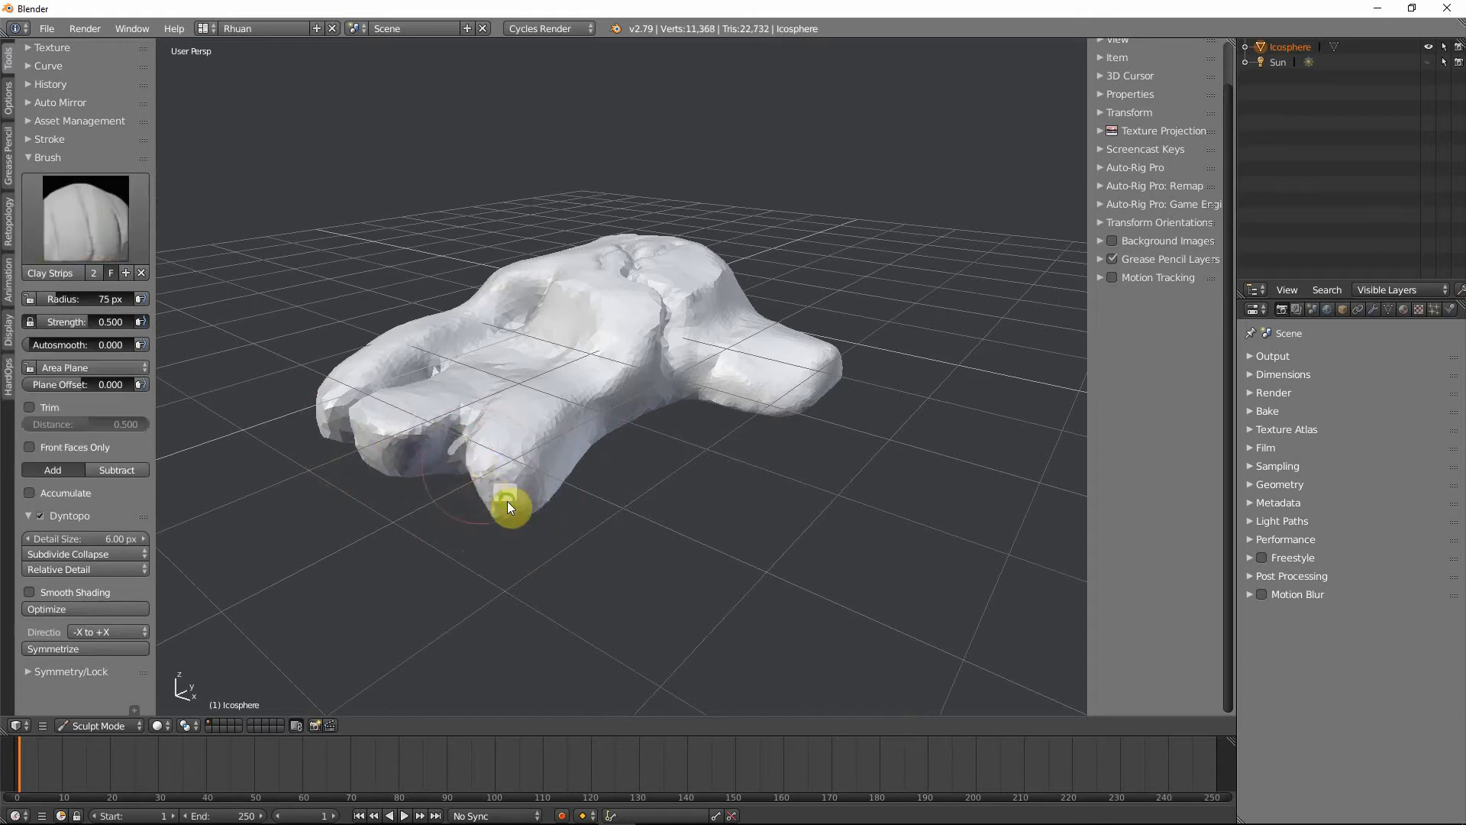
middle_drag(507, 501, 592, 476)
shift+drag(602, 381, 611, 369)
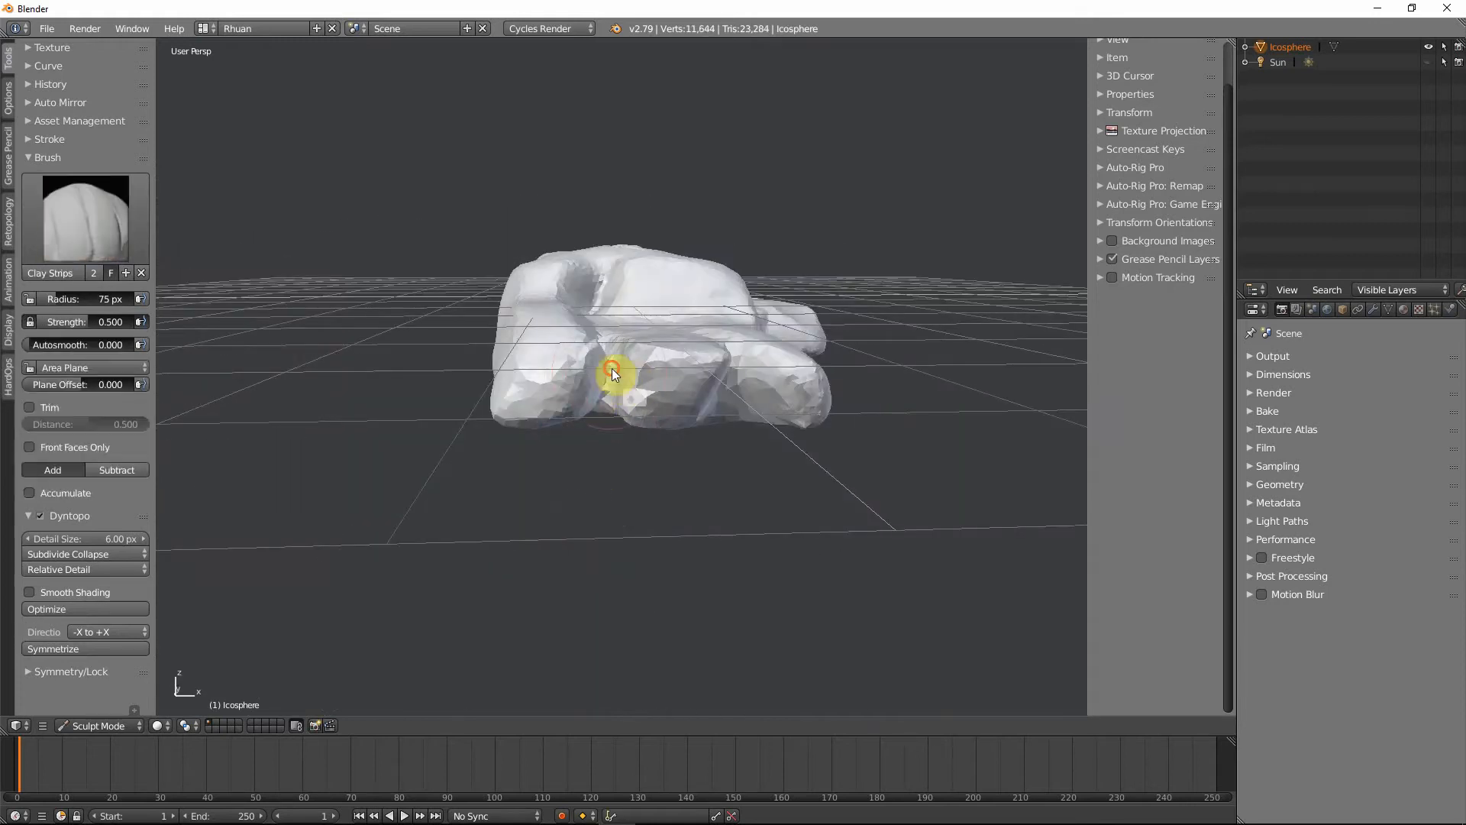
middle_drag(591, 437, 540, 426)
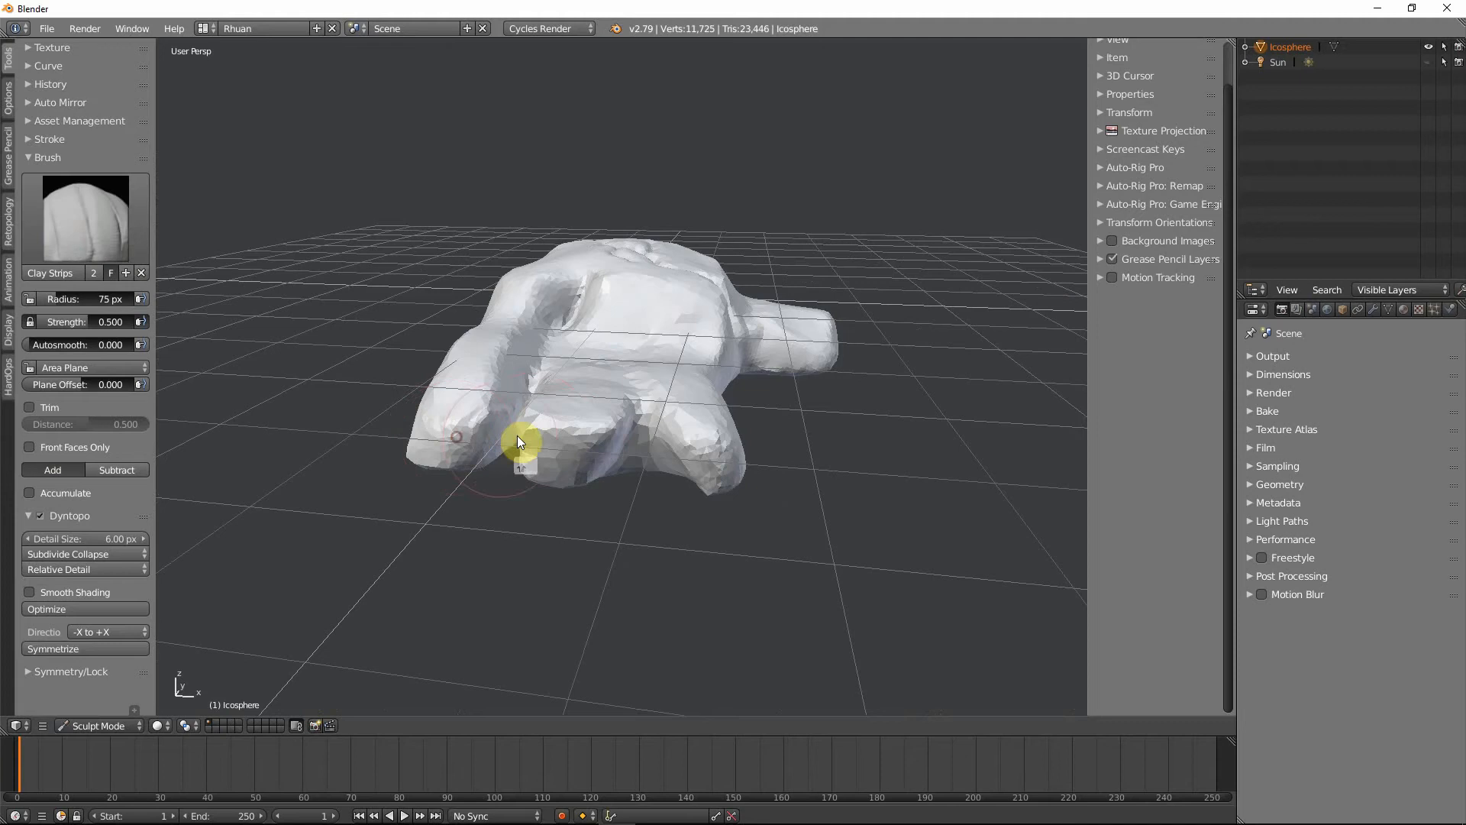
shift+drag(517, 425, 532, 466)
- Leave sculpting and switch the hand to Object Mode
mouse_move(653, 510)
middle_down()
mouse_move(758, 577)
mouse_move(544, 575)
mouse_move(510, 519)
mouse_move(545, 438)
mouse_move(614, 391)
mouse_move(813, 391)
mouse_move(836, 333)
mouse_move(615, 458)
mouse_move(540, 467)
middle_up()
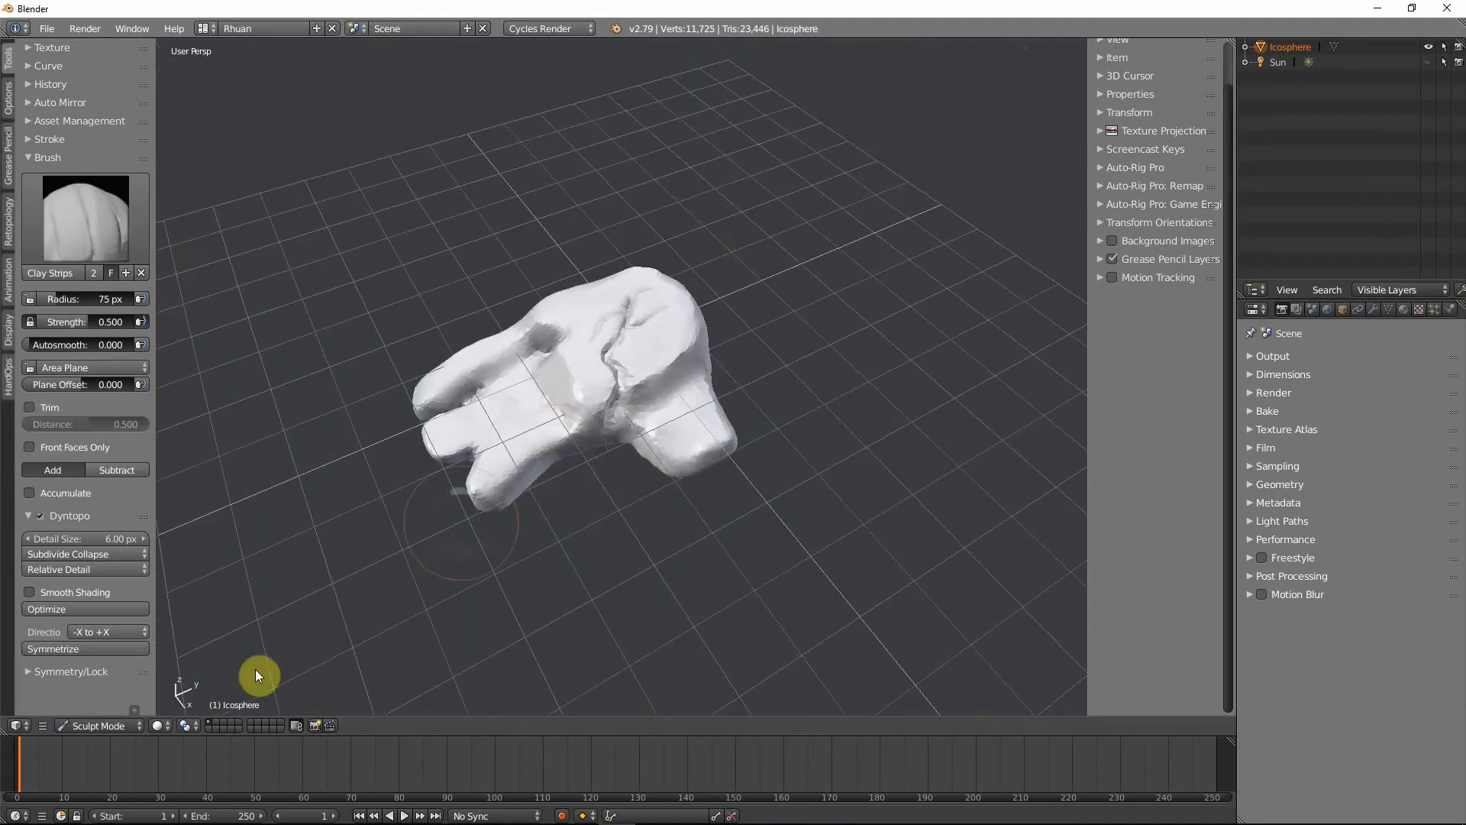
click(94, 726)
click(102, 709)
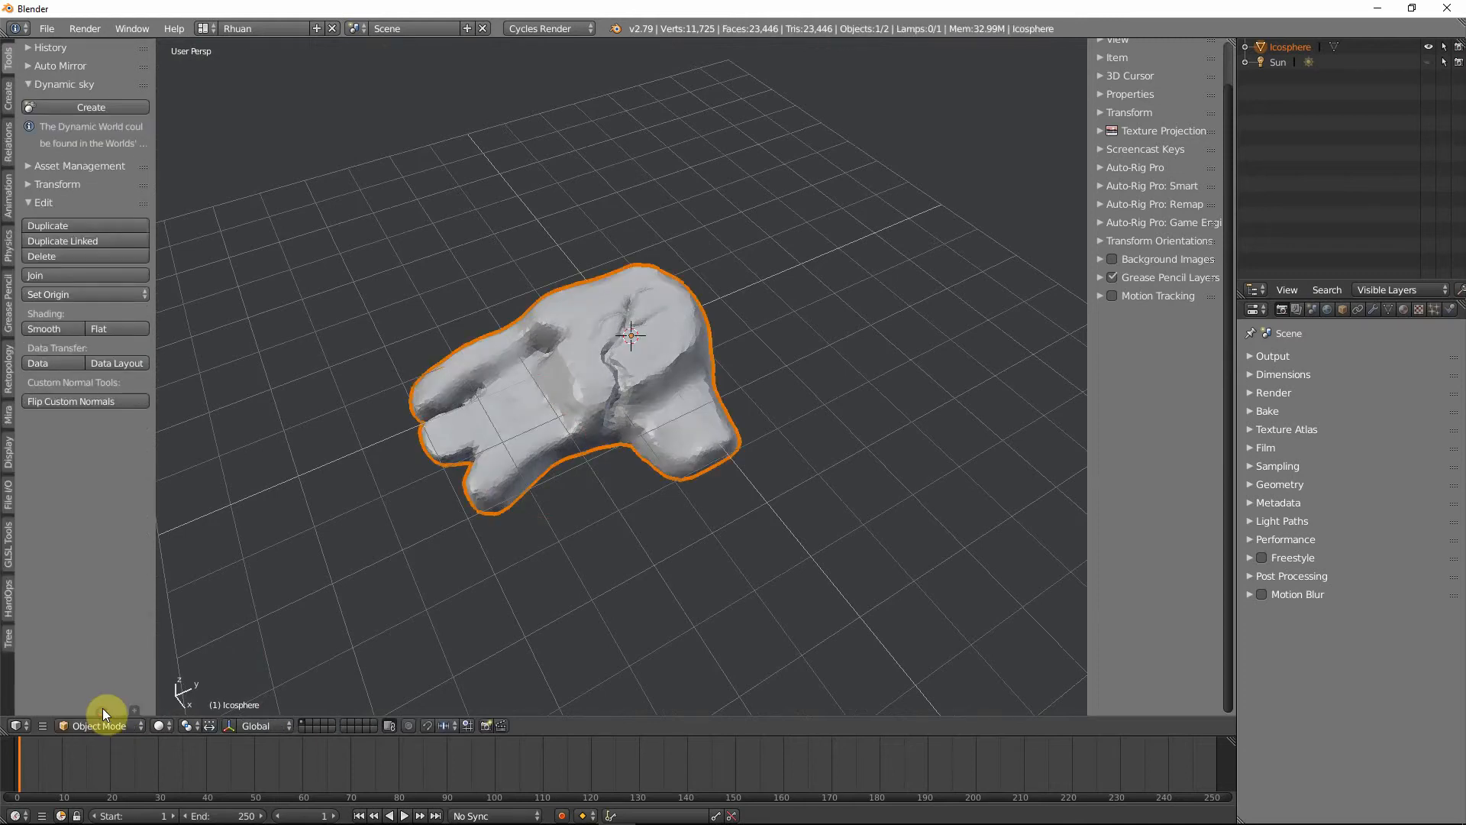
- Examine the hand's dense sculpted mesh in Edit Mode from different sides and return to Object Mode
key(t)
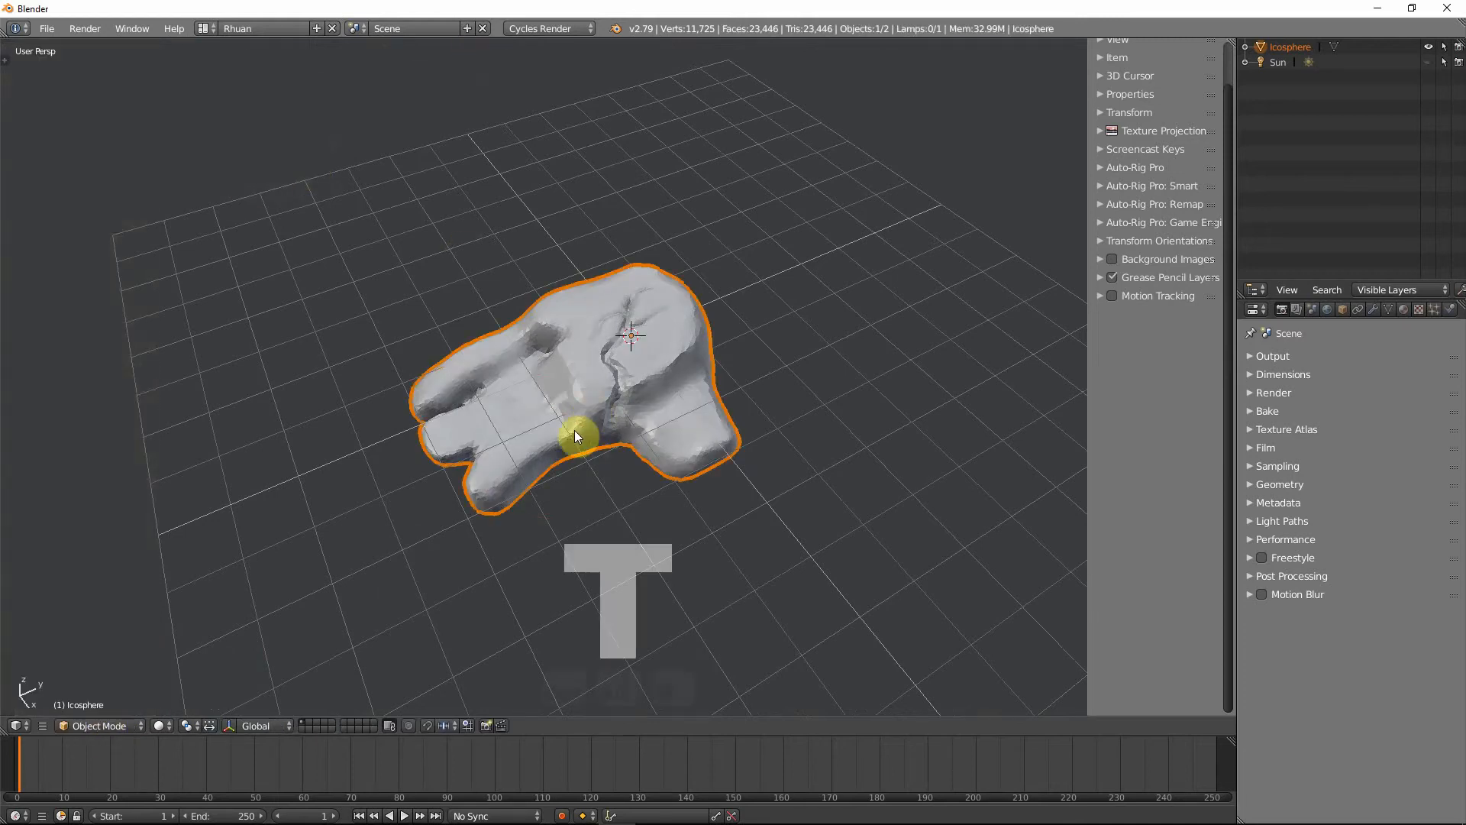
key(Tab)
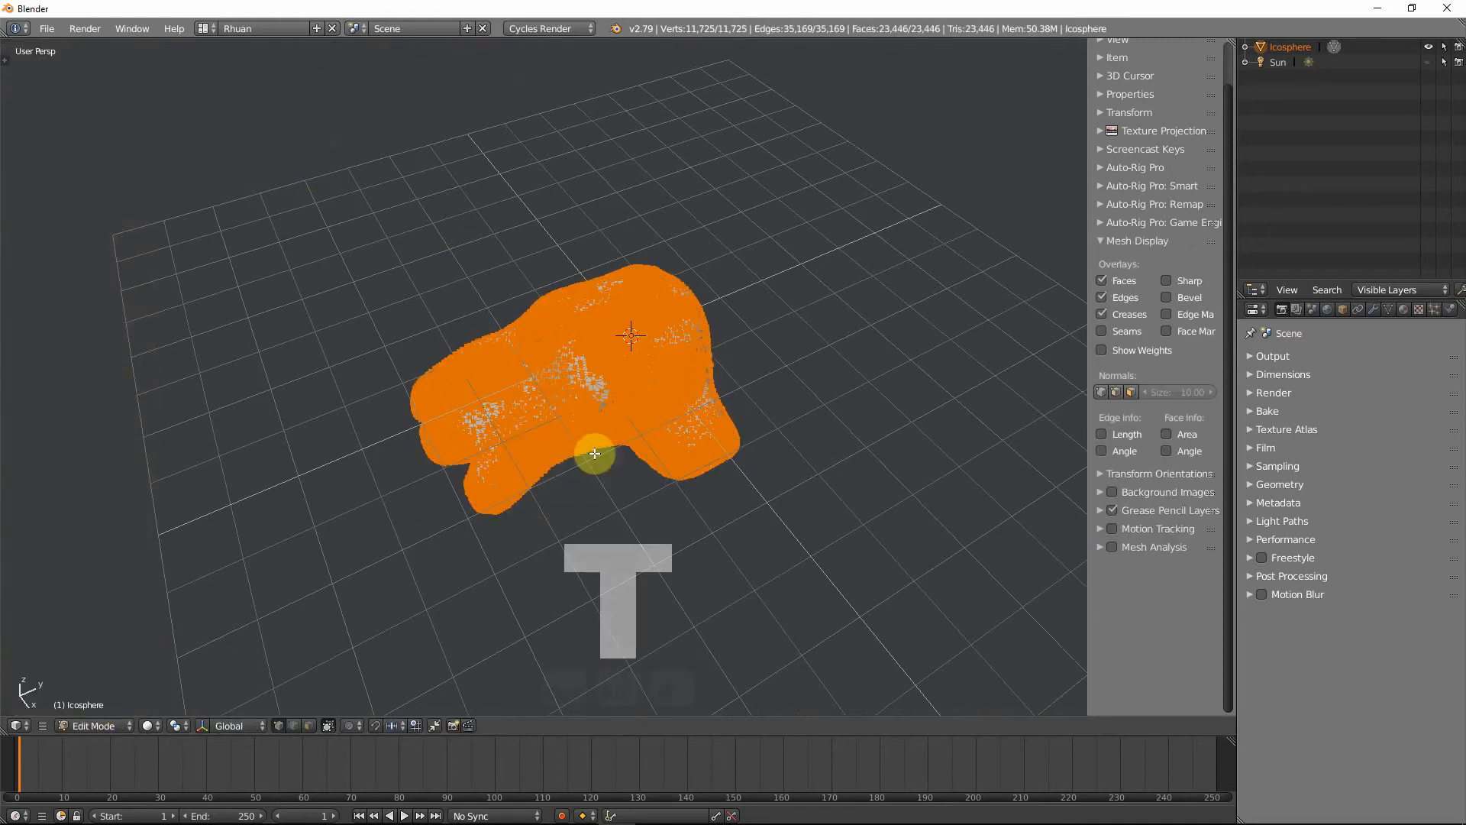
key(KP_Decimal)
middle_drag(625, 430, 684, 170)
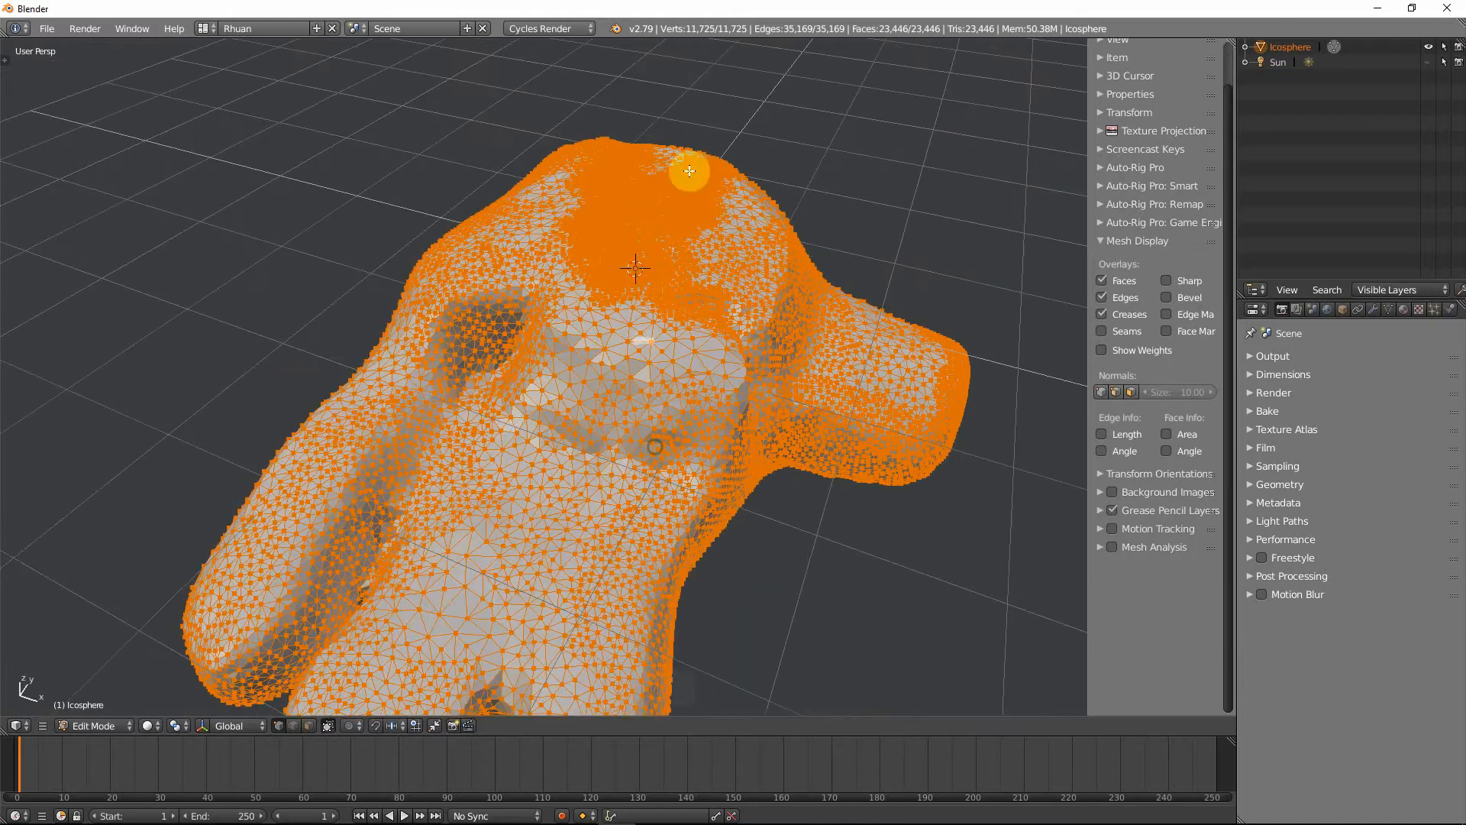
middle_drag(785, 327, 609, 338)
key(Tab)
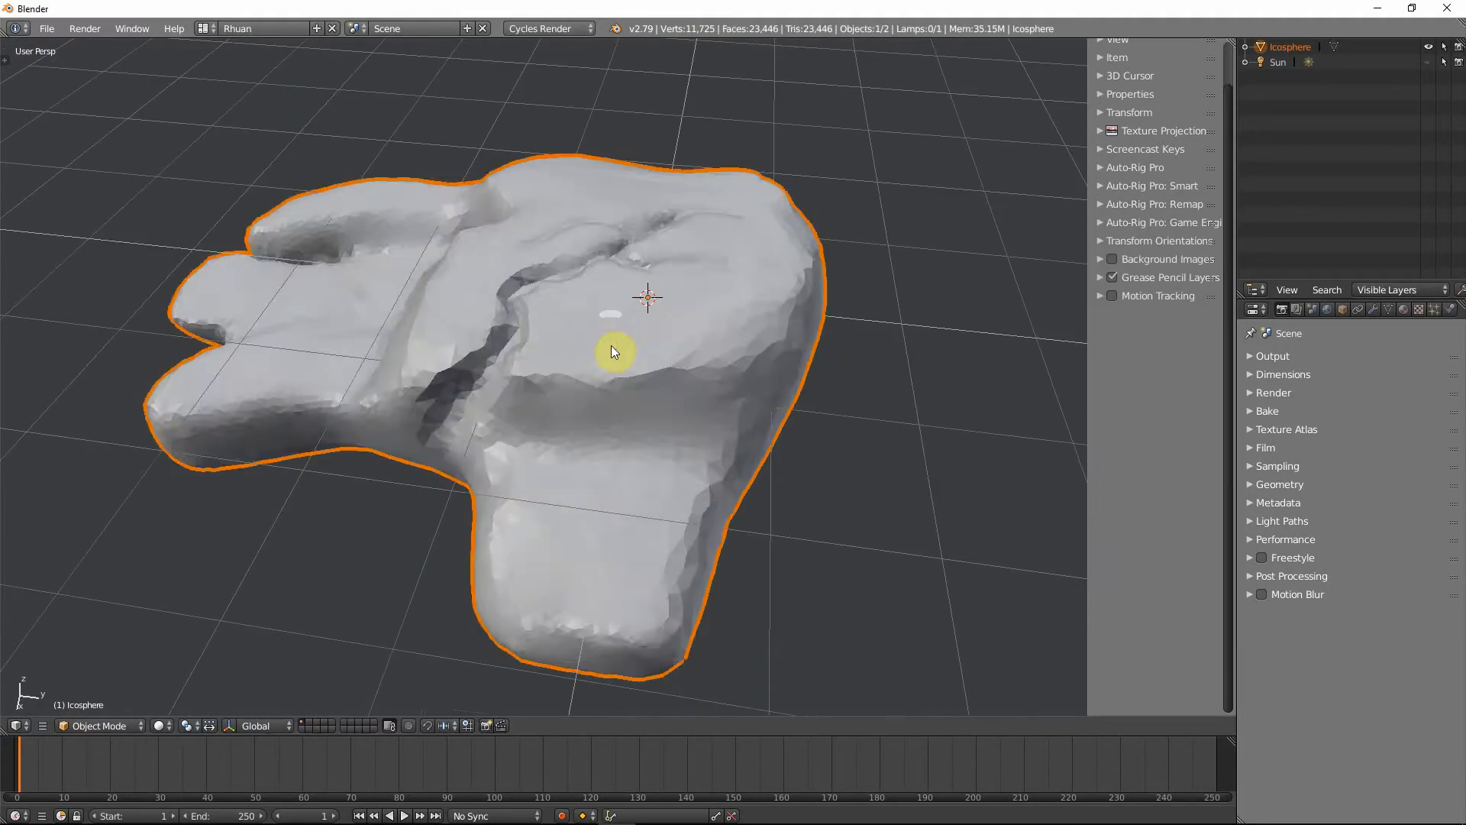
- Apply smooth shading to the whole hand
middle_drag(605, 452, 640, 425)
key(t)
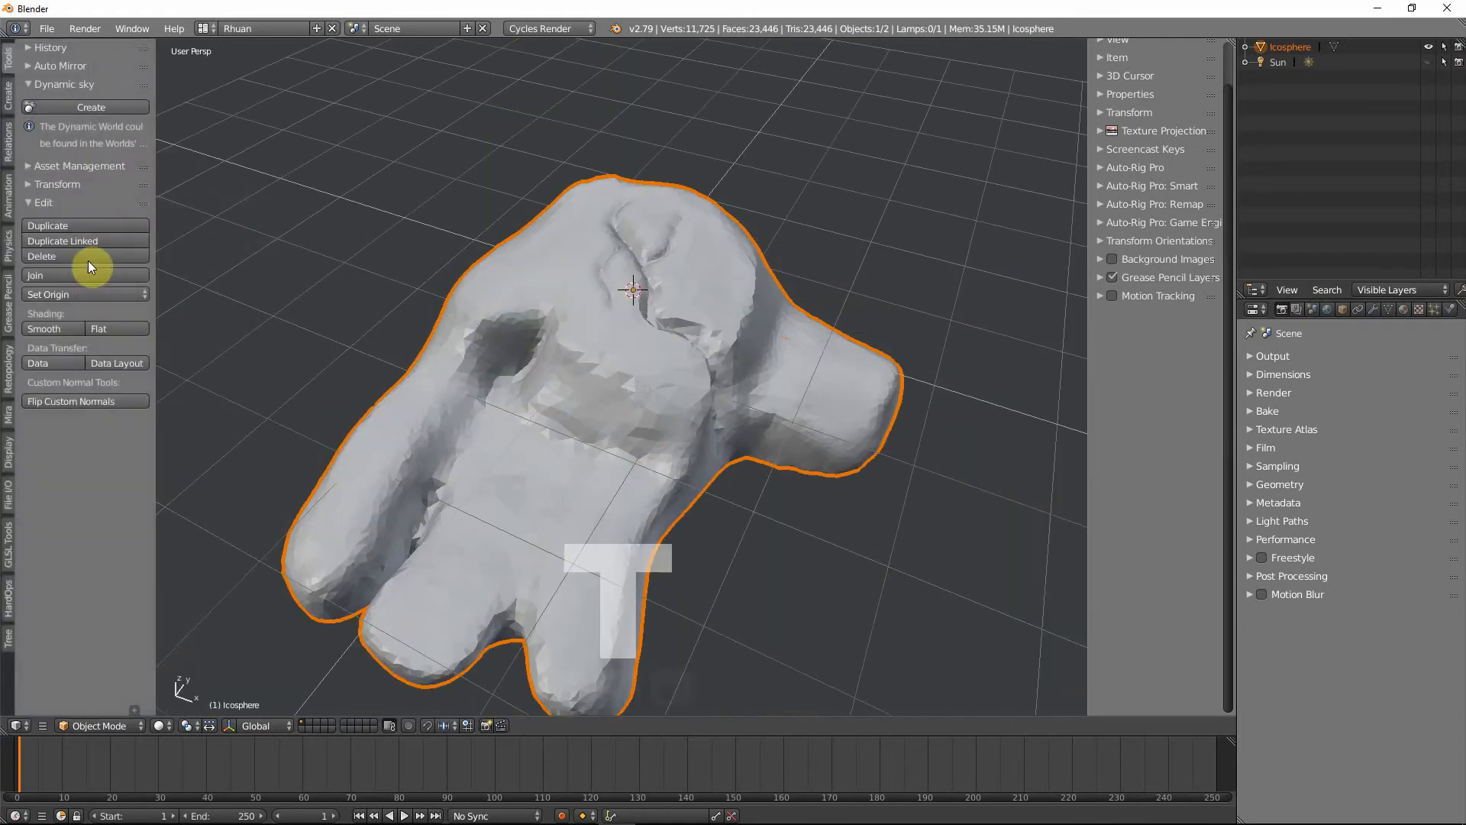
click(42, 327)
key(t)
mouse_move(539, 479)
middle_down()
mouse_move(475, 398)
mouse_move(534, 313)
mouse_move(540, 245)
mouse_move(468, 336)
mouse_move(482, 460)
mouse_move(534, 397)
middle_up()
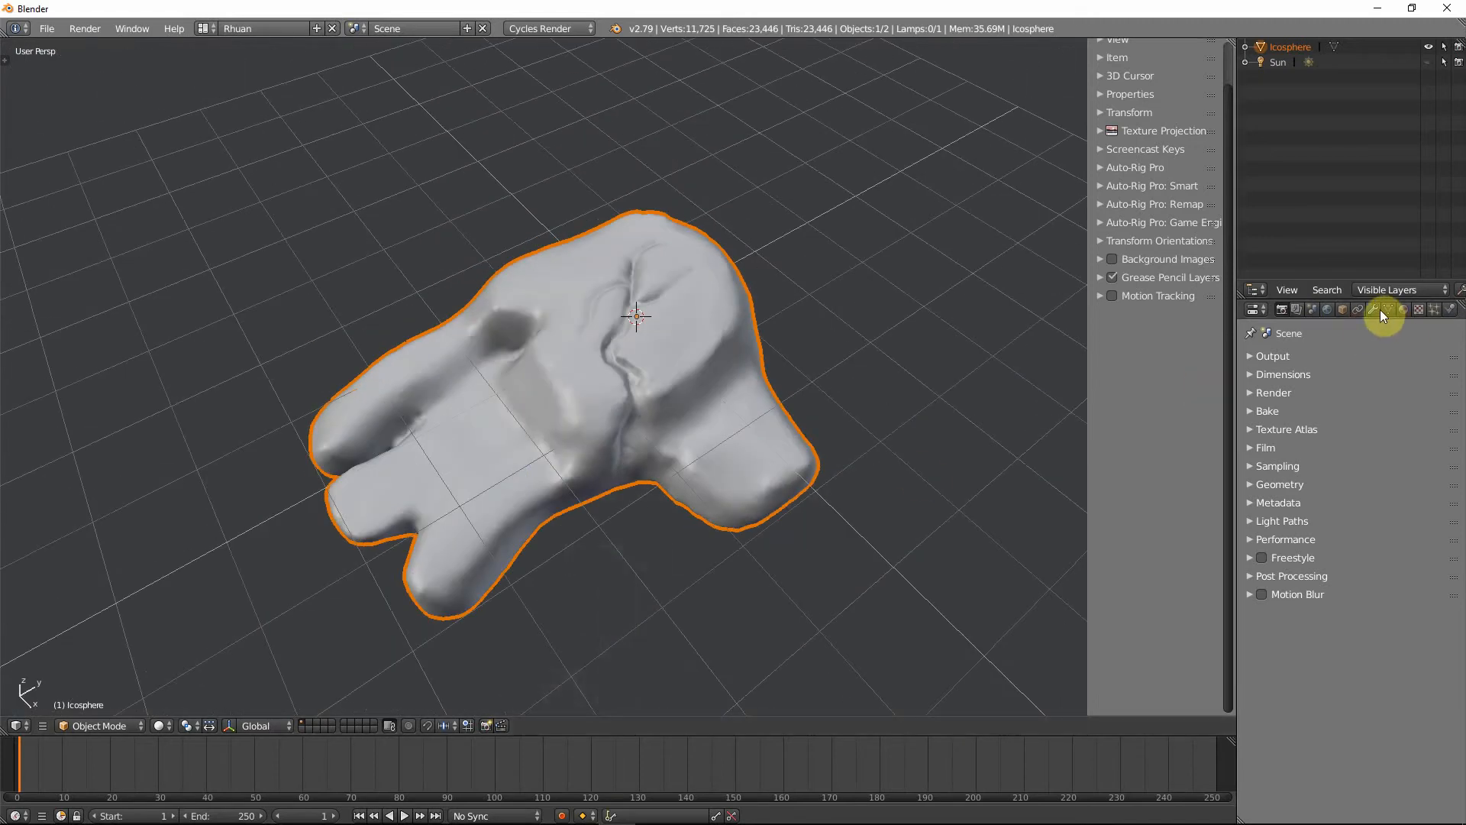
- Duplicate the hand in place, move the copy to layer 11 and select the original hand
key(shift+d)
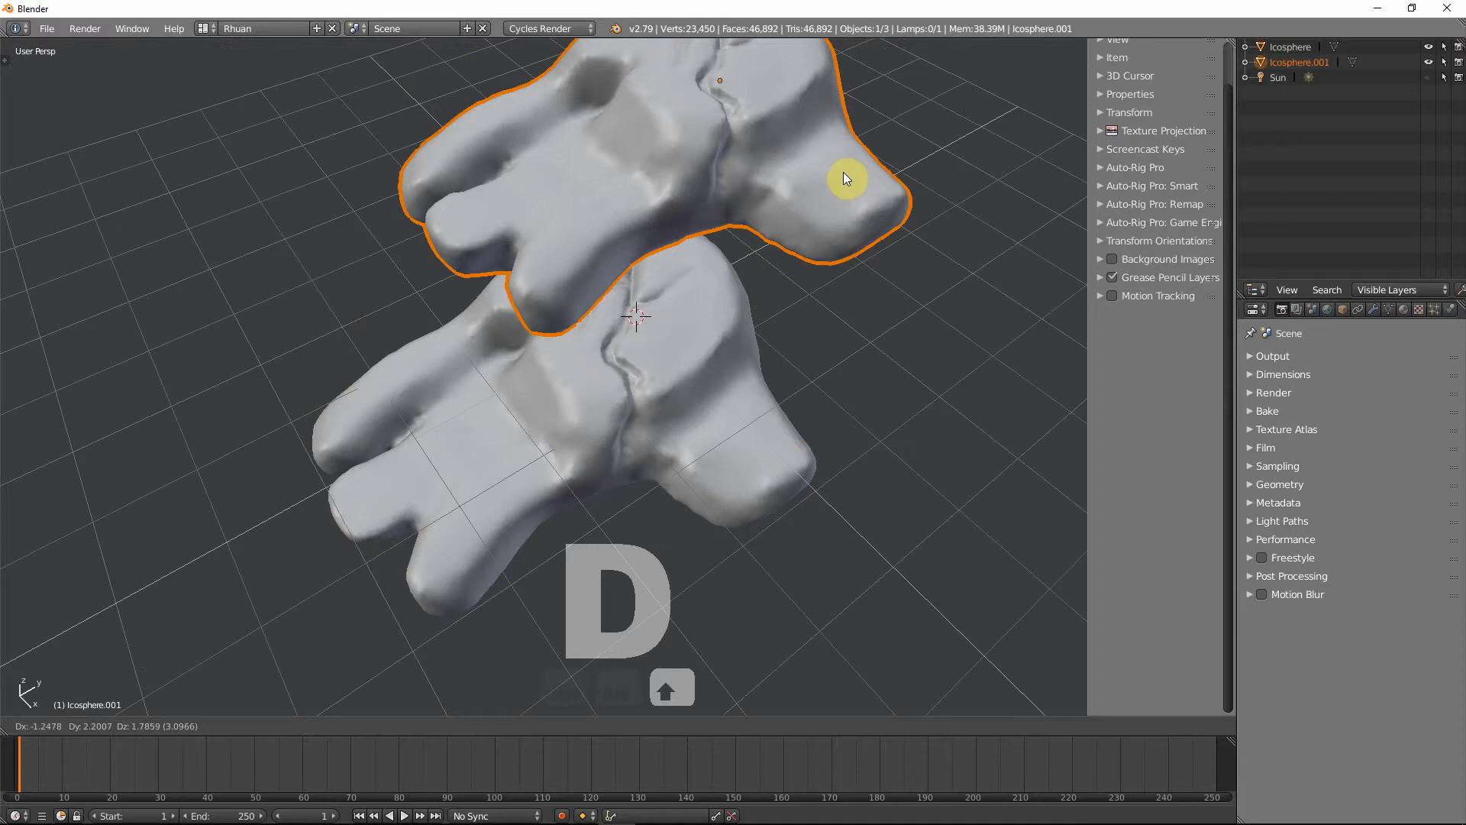
right_click(842, 171)
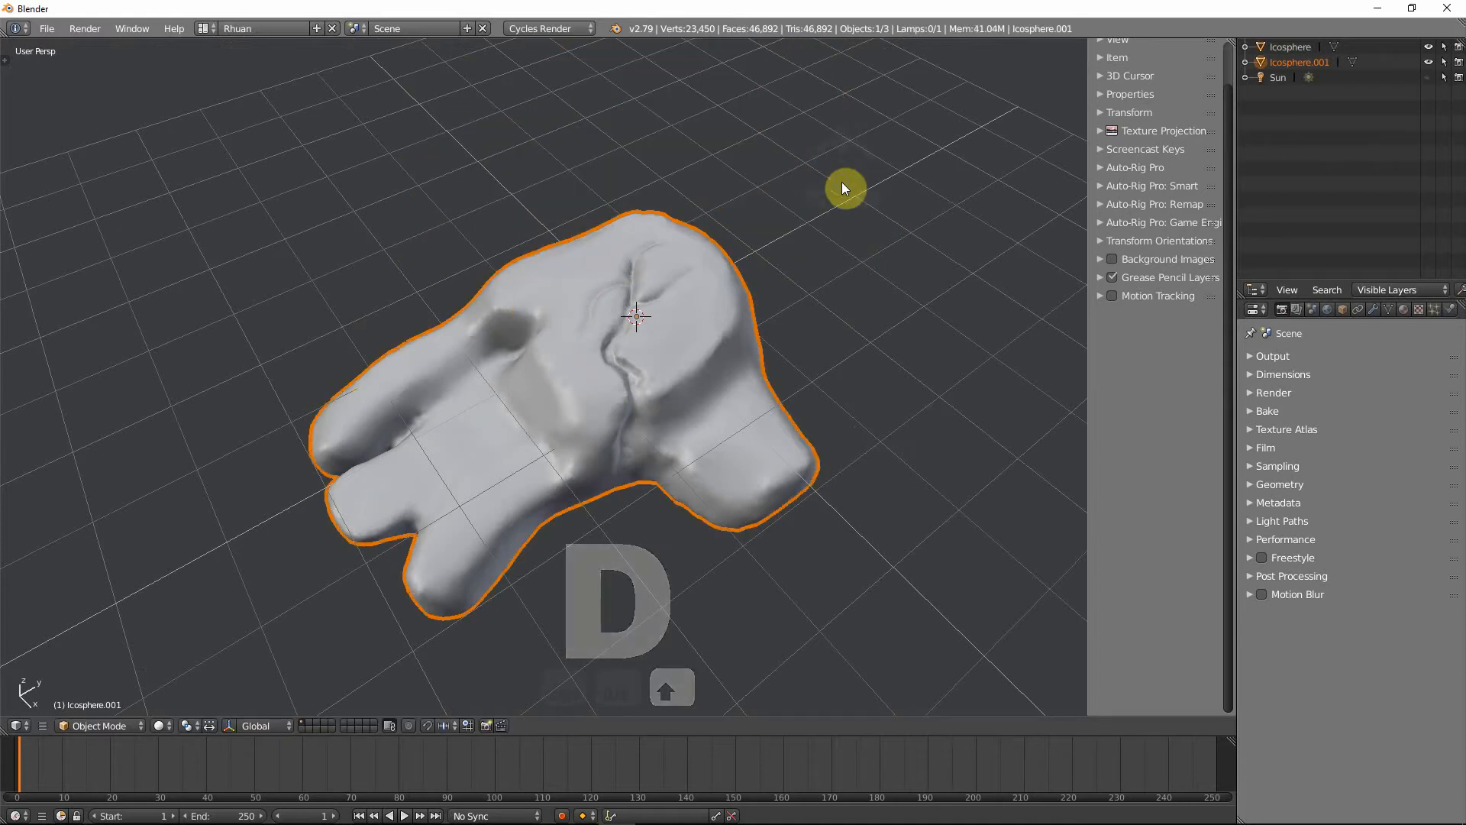
key(m)
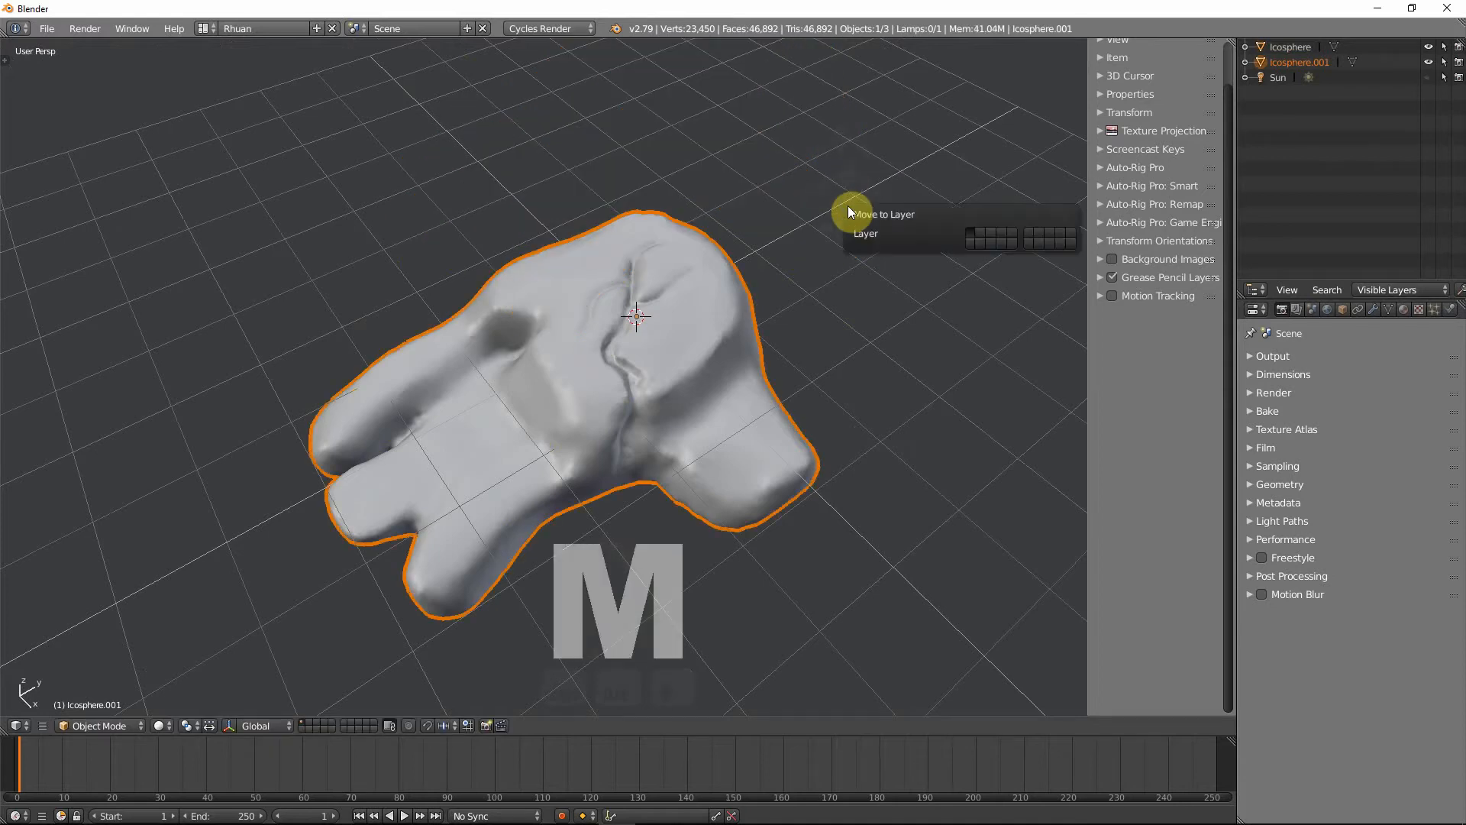
click(968, 244)
mouse_move(709, 457)
middle_down()
mouse_move(661, 372)
mouse_move(691, 439)
middle_up()
right_click(661, 372)
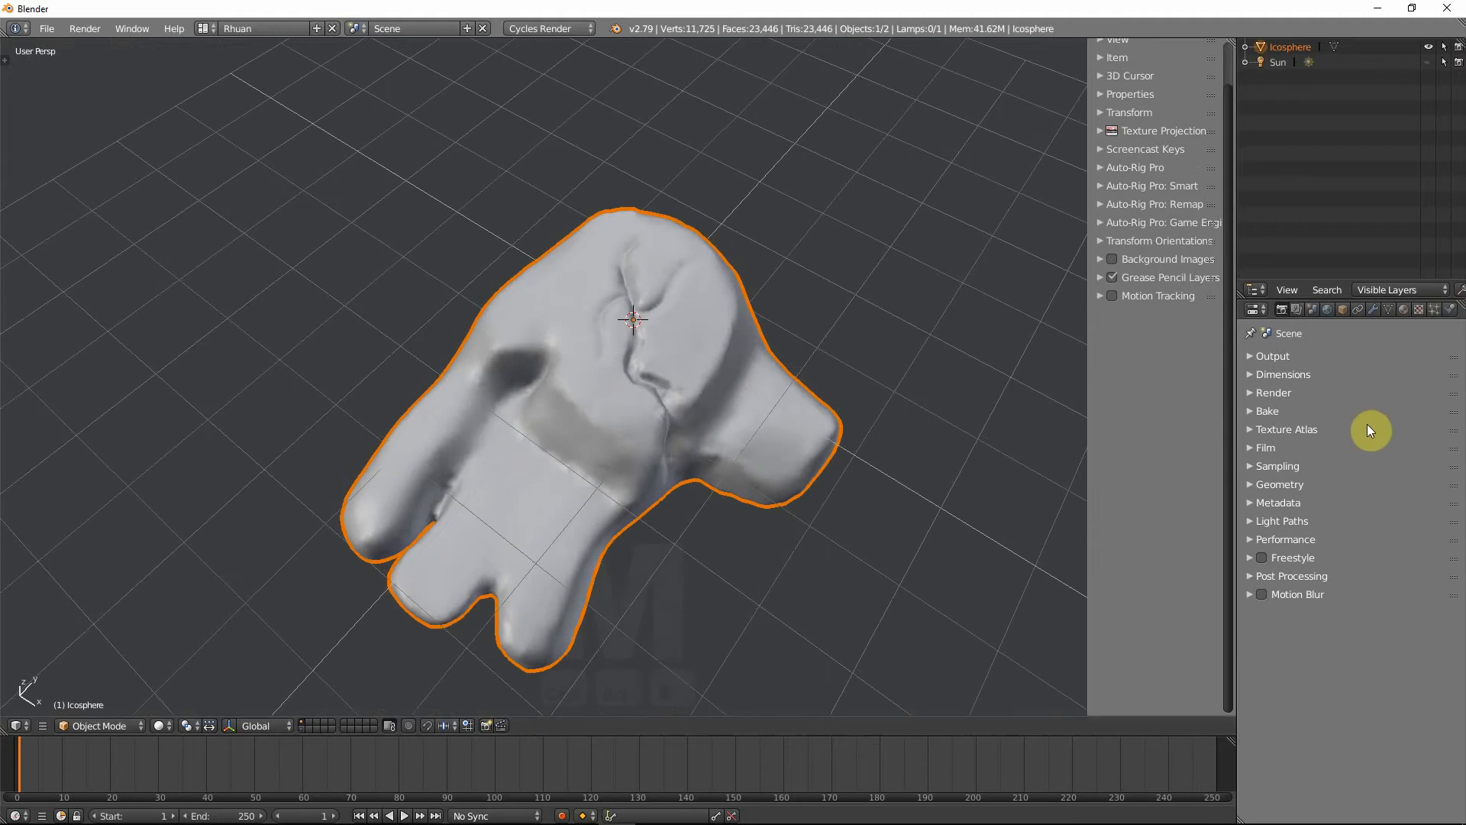
- Add a Decimate modifier to the original hand
click(1374, 310)
click(1283, 365)
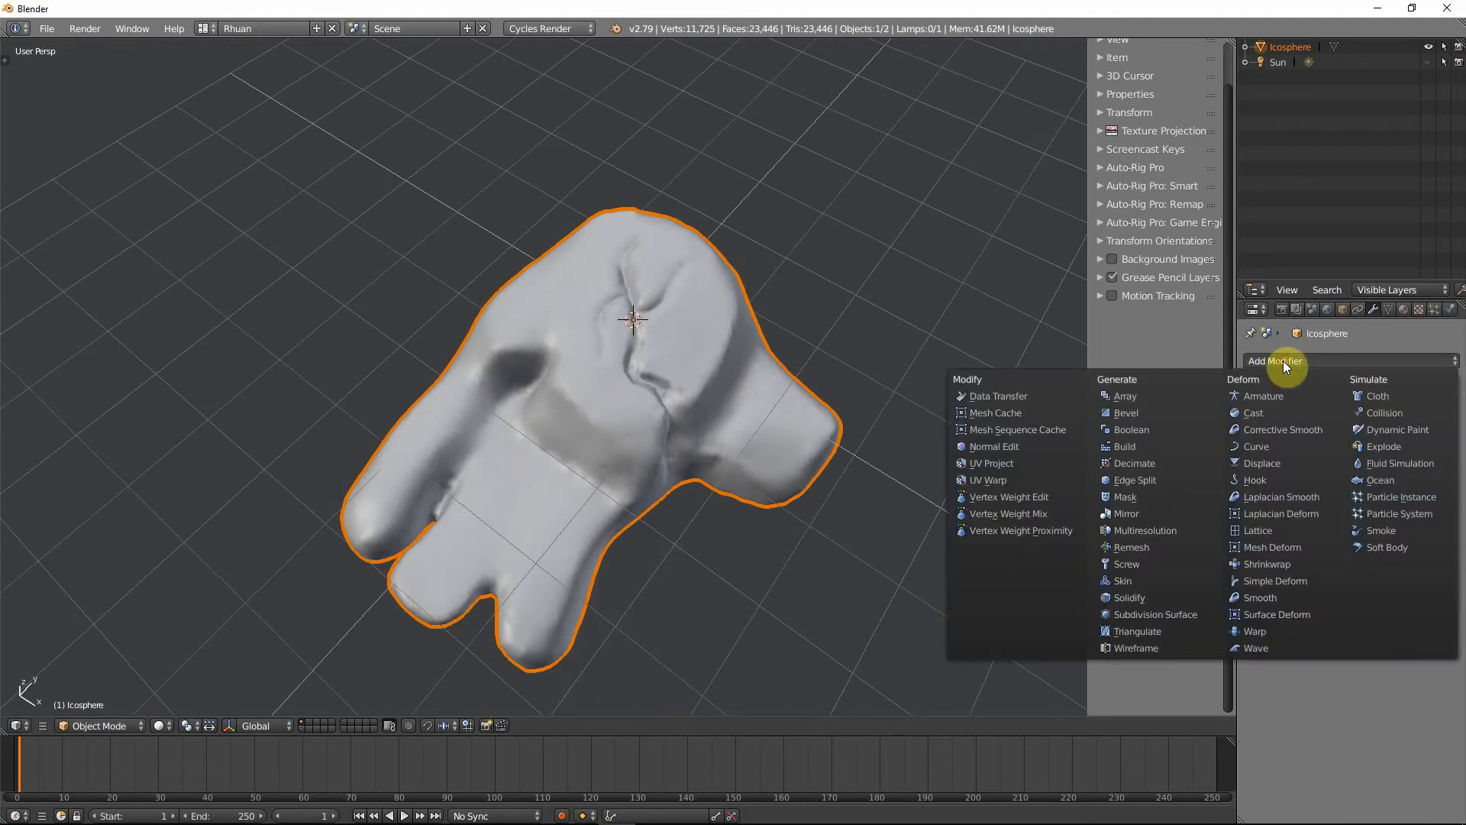
click(1128, 464)
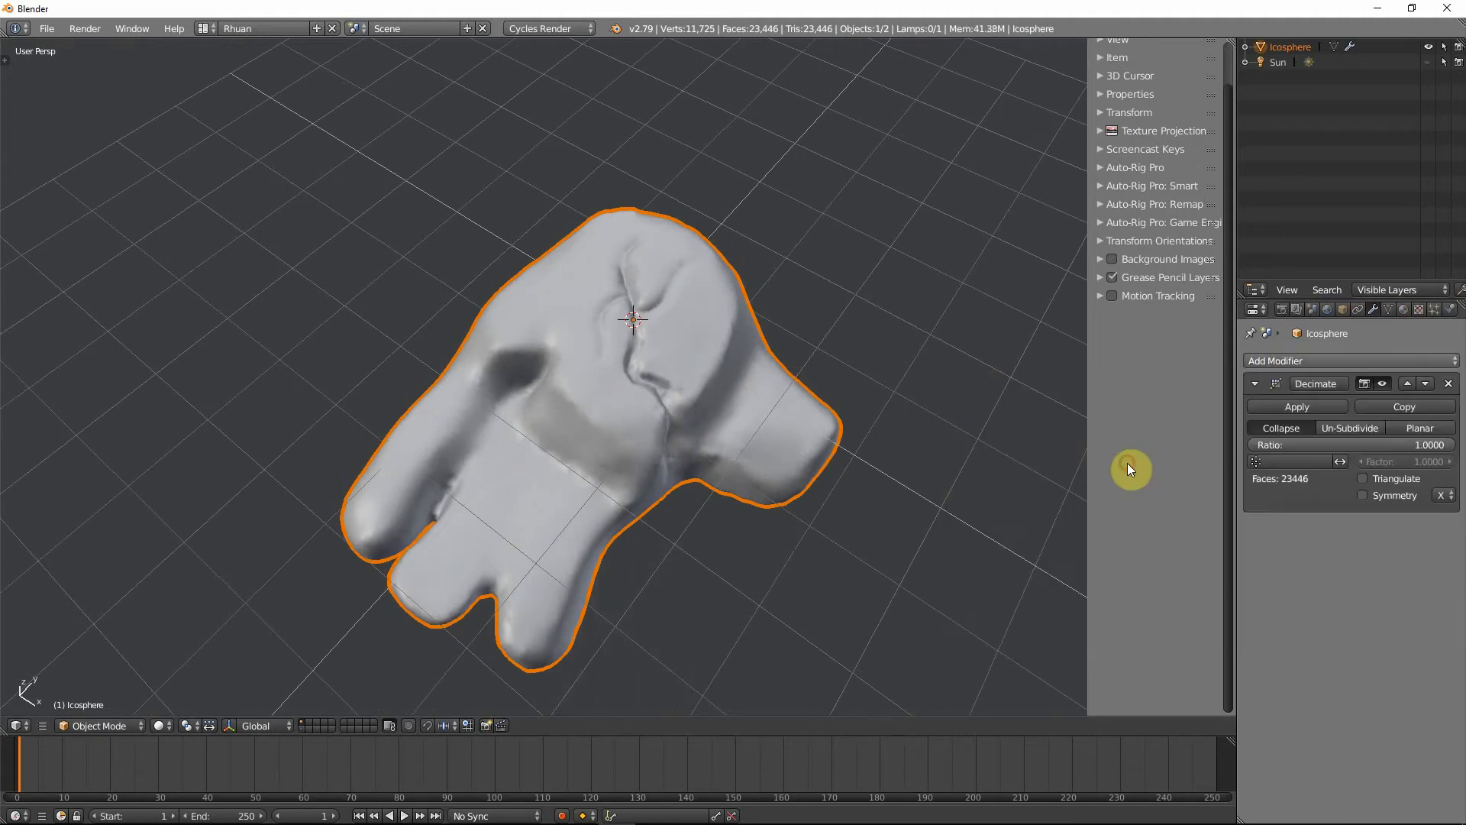
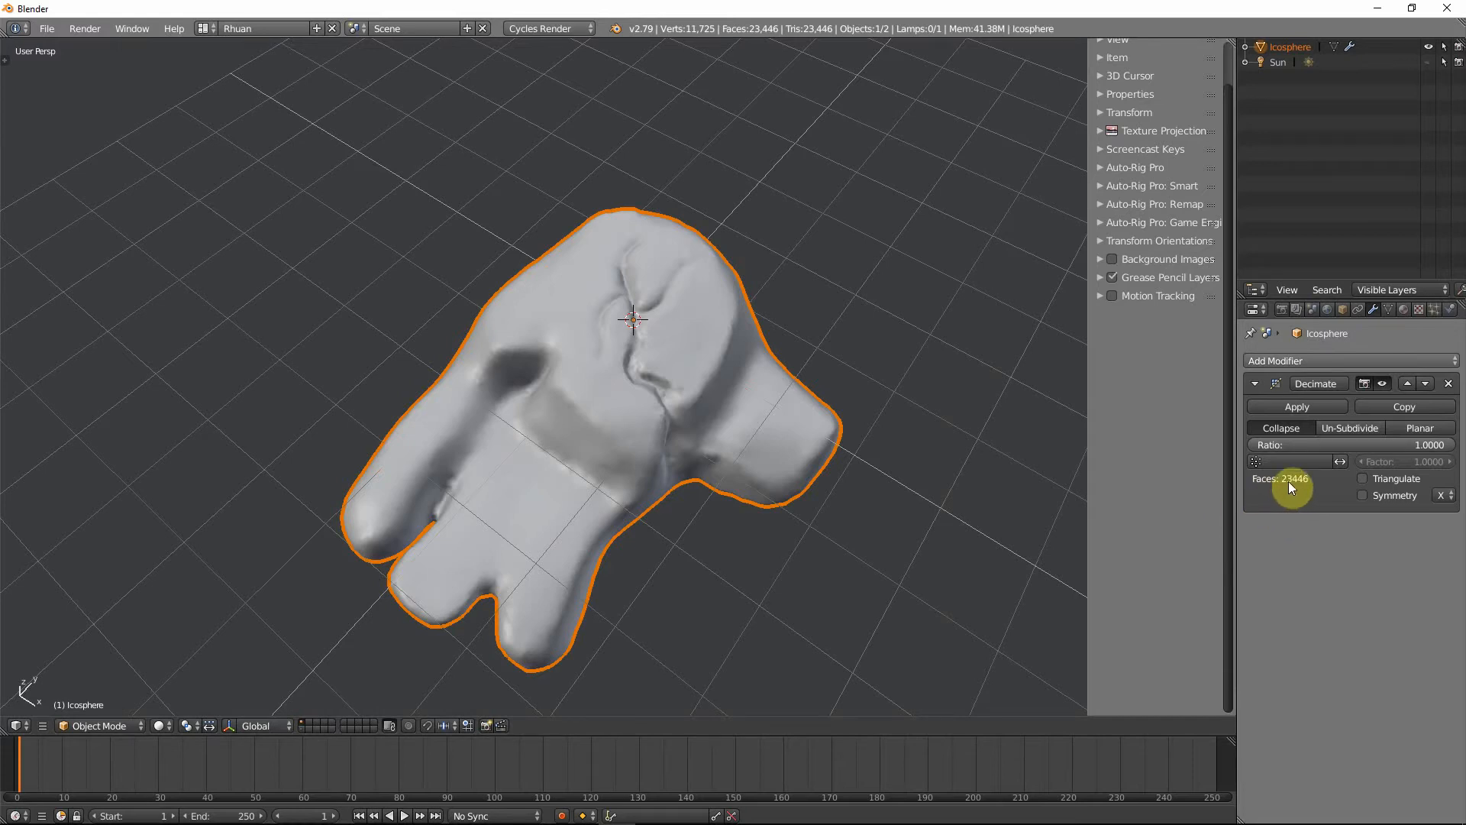
middle_drag(978, 534, 770, 458)
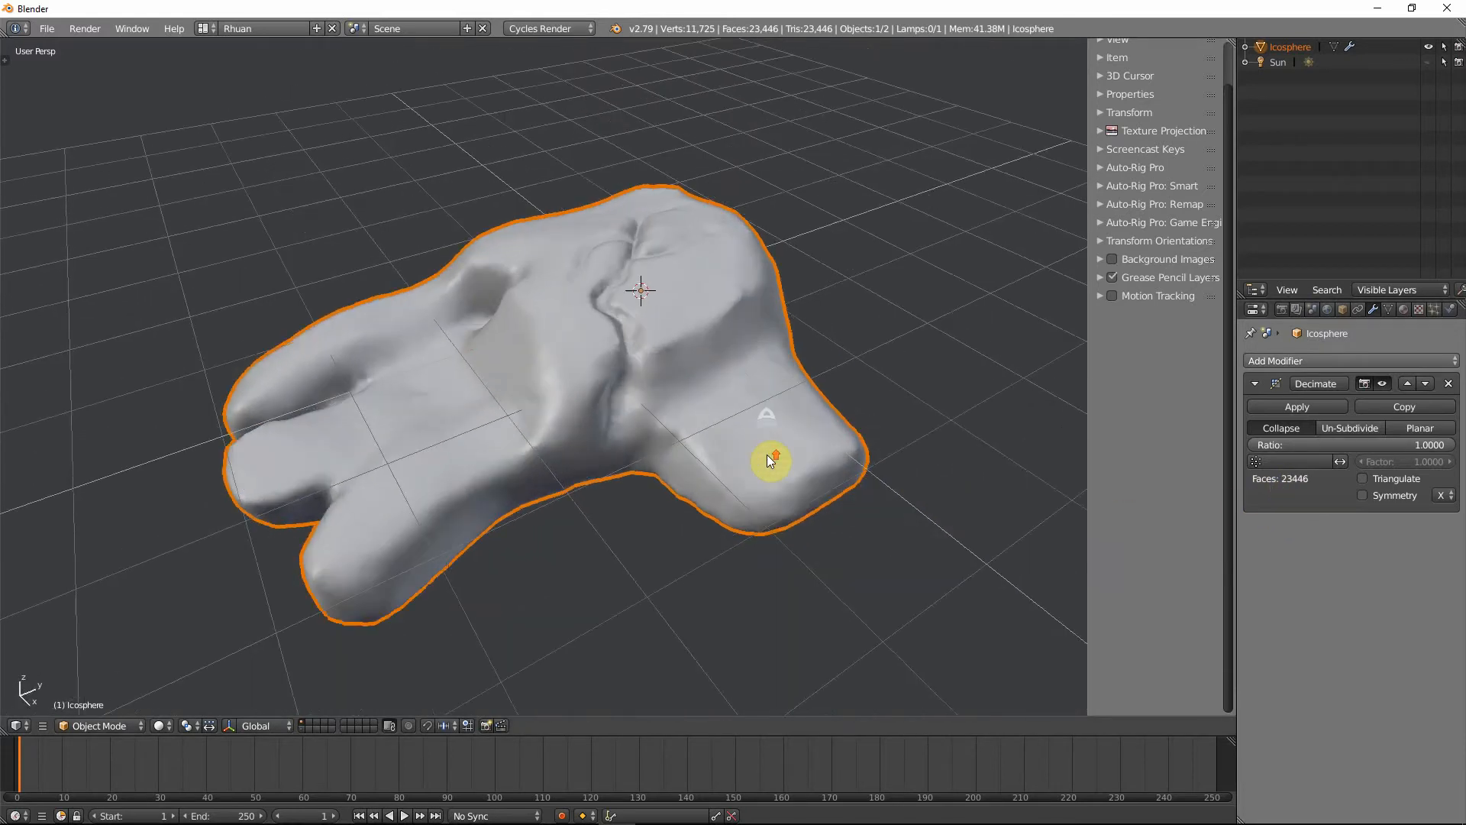
- Try Decimate ratios of 0.5 and 0.1 on the hand and check its shape at each
click(1373, 446)
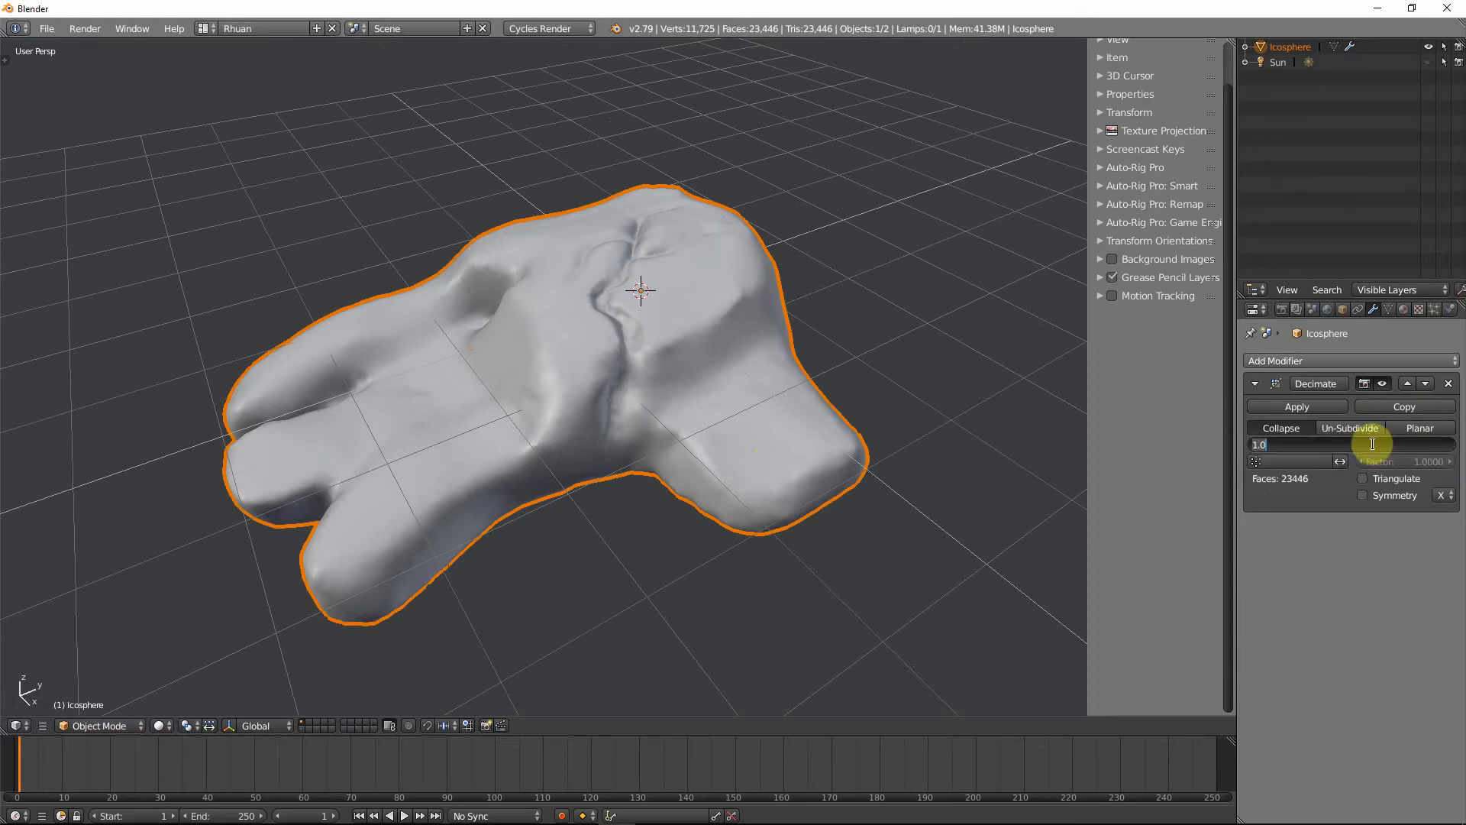
key(Return)
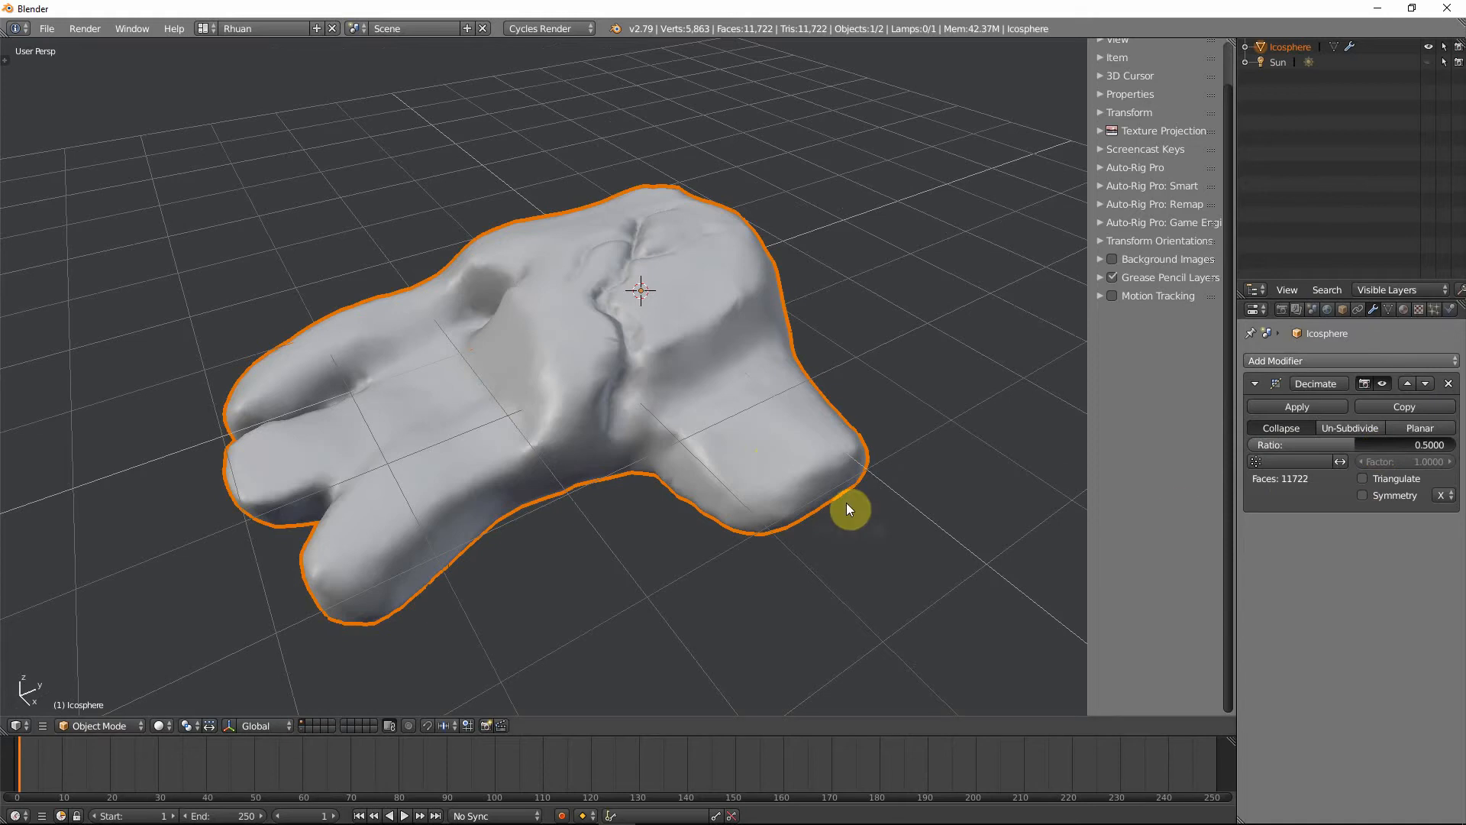
mouse_move(572, 338)
middle_down()
mouse_move(660, 408)
mouse_move(877, 295)
mouse_move(910, 218)
mouse_move(591, 348)
middle_up()
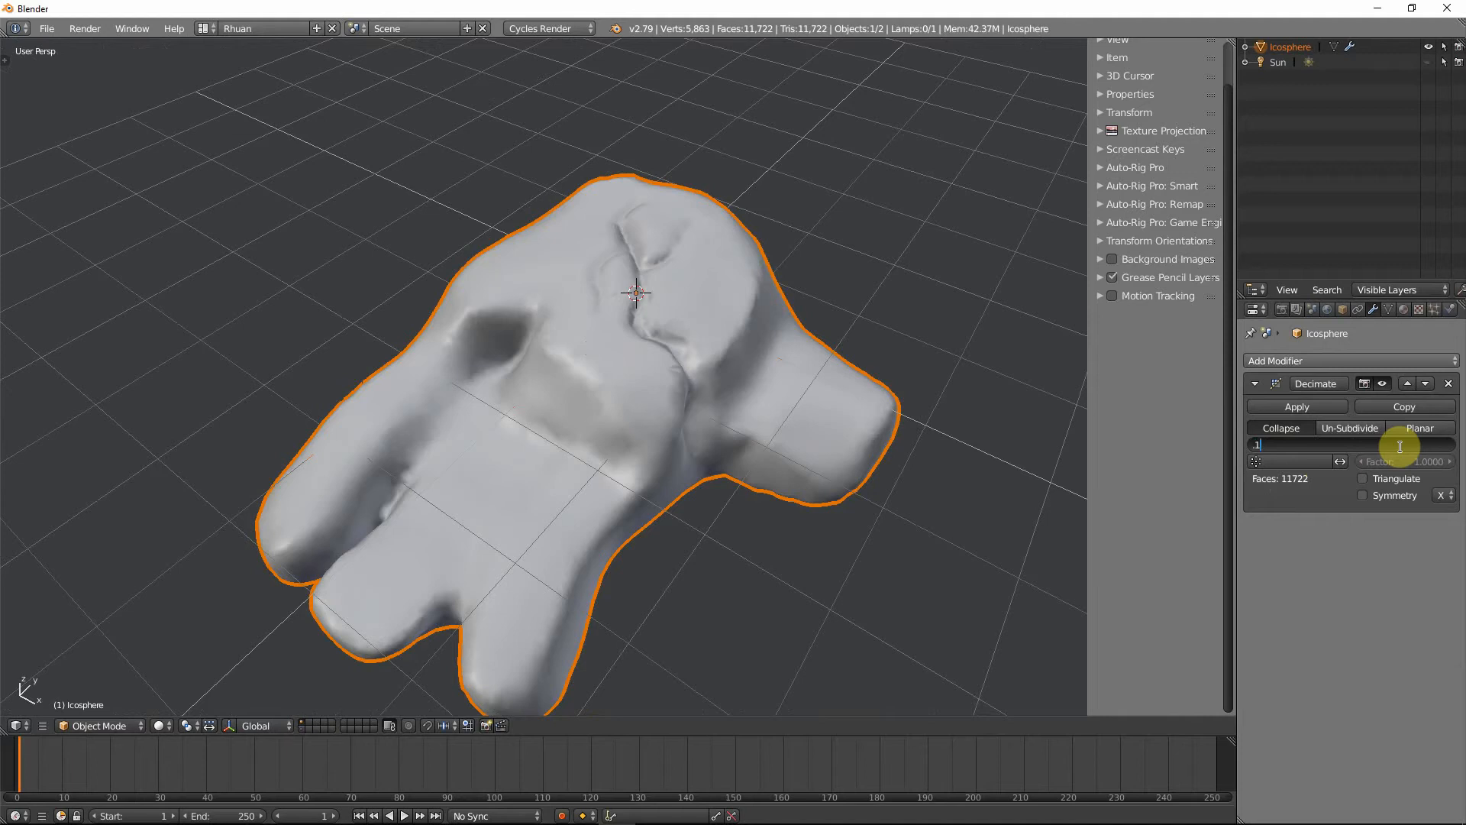
key(Return)
middle_drag(833, 579, 632, 451)
middle_drag(1016, 507, 855, 489)
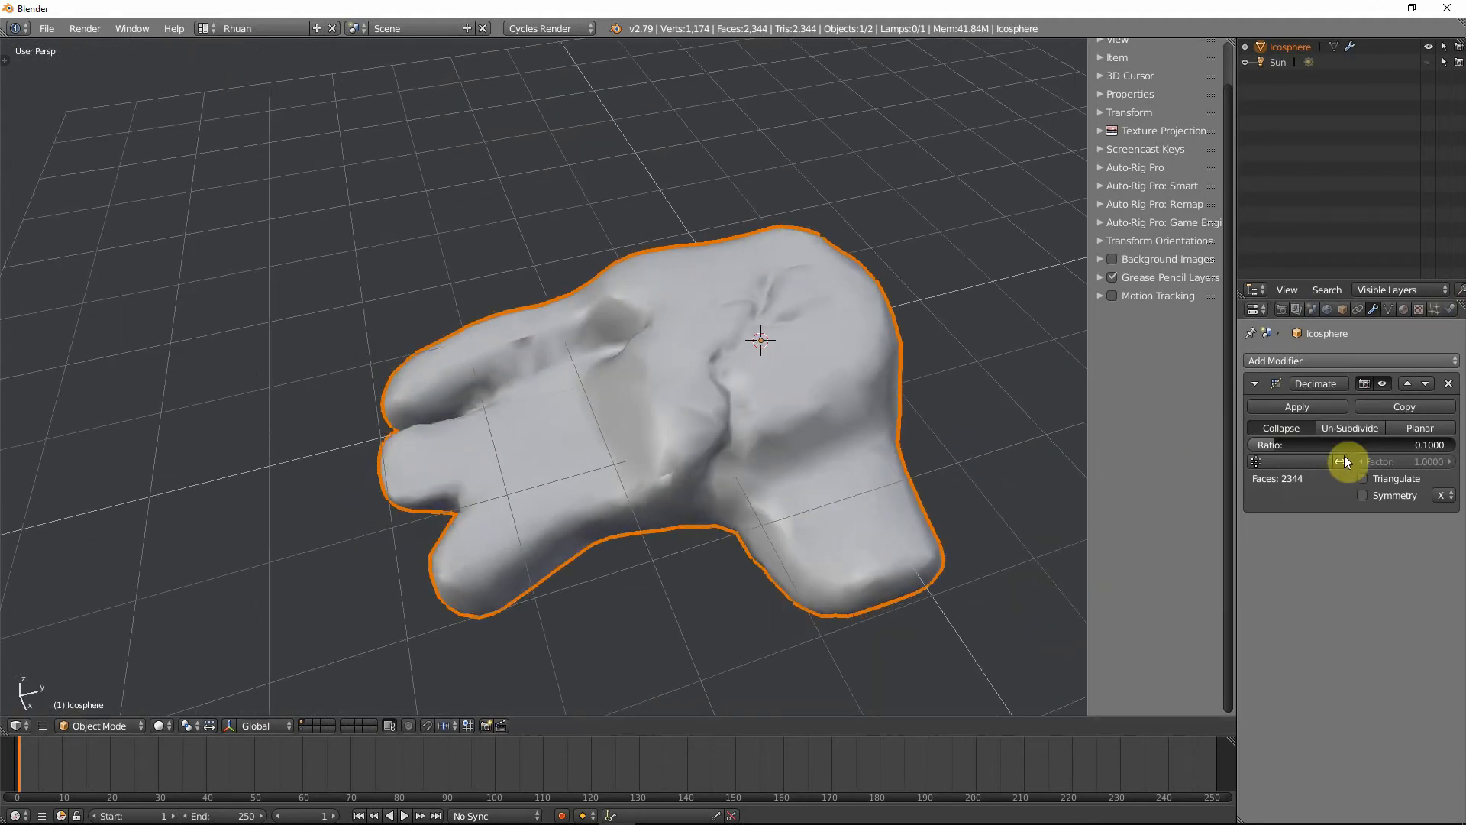
- Set the Decimate ratio to 0.05, check the hand and apply the modifier
click(1353, 447)
text(.05)
key(Return)
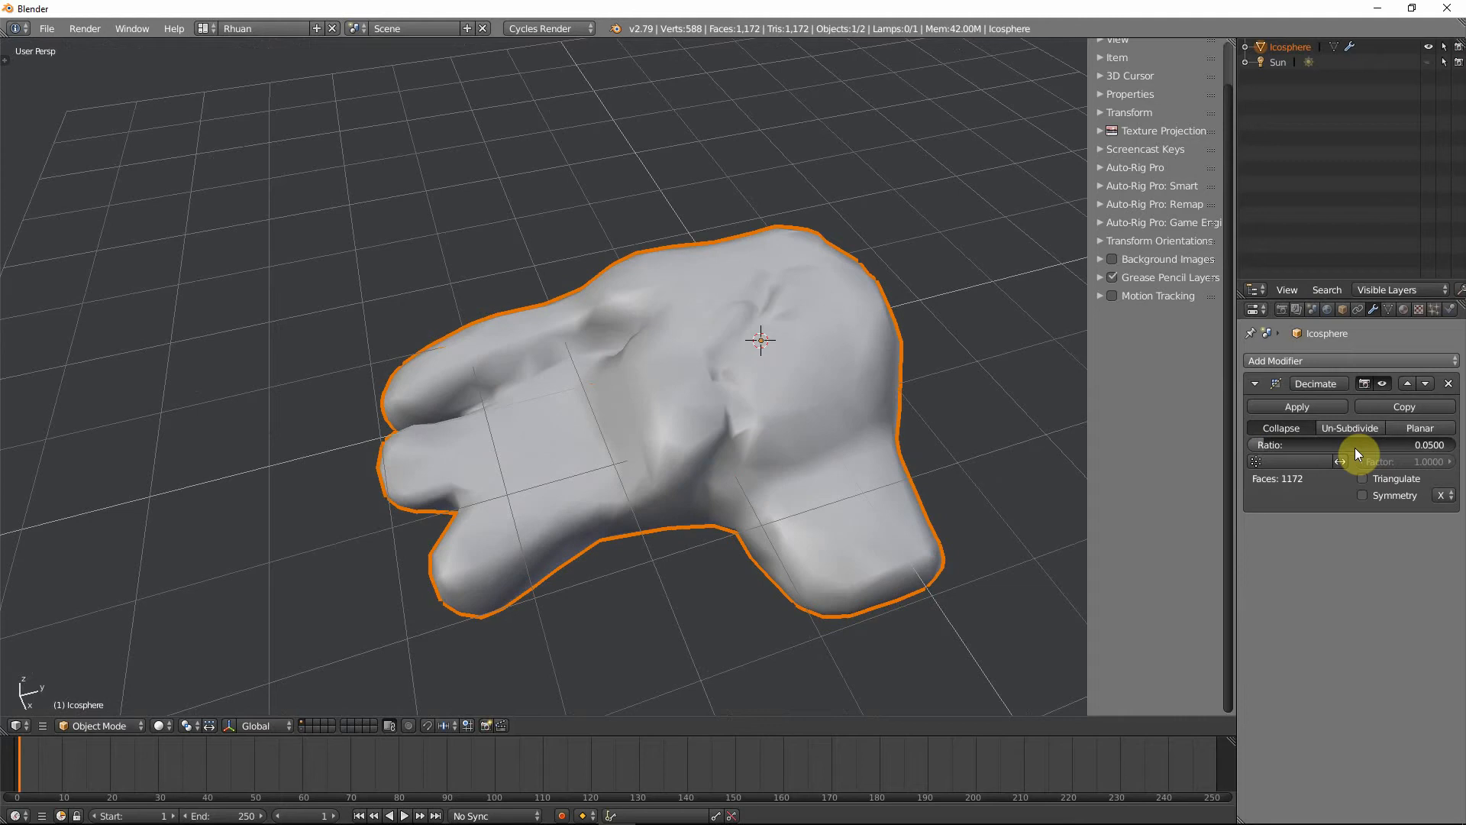
middle_drag(715, 478, 567, 504)
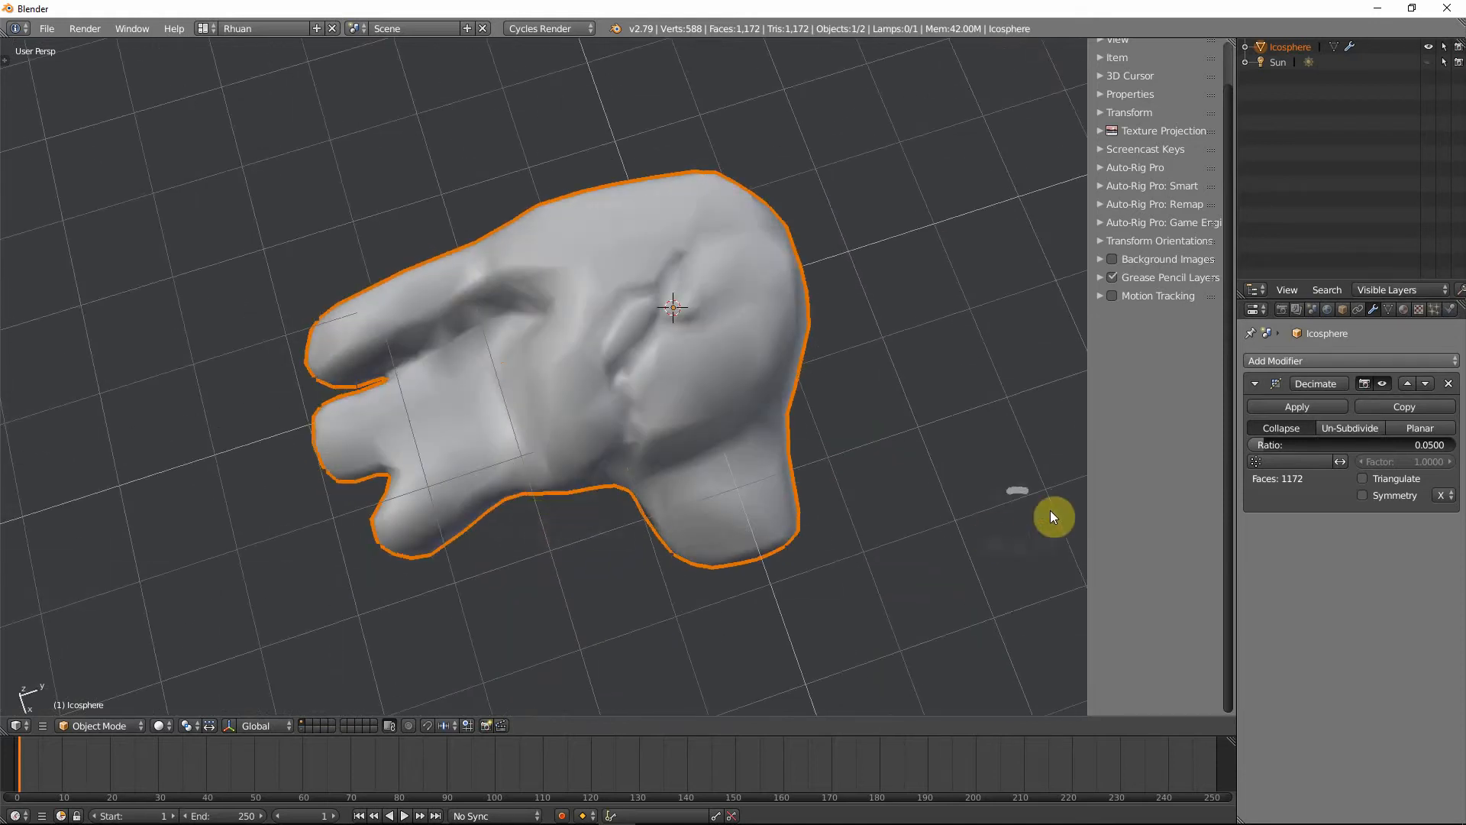
click(1295, 407)
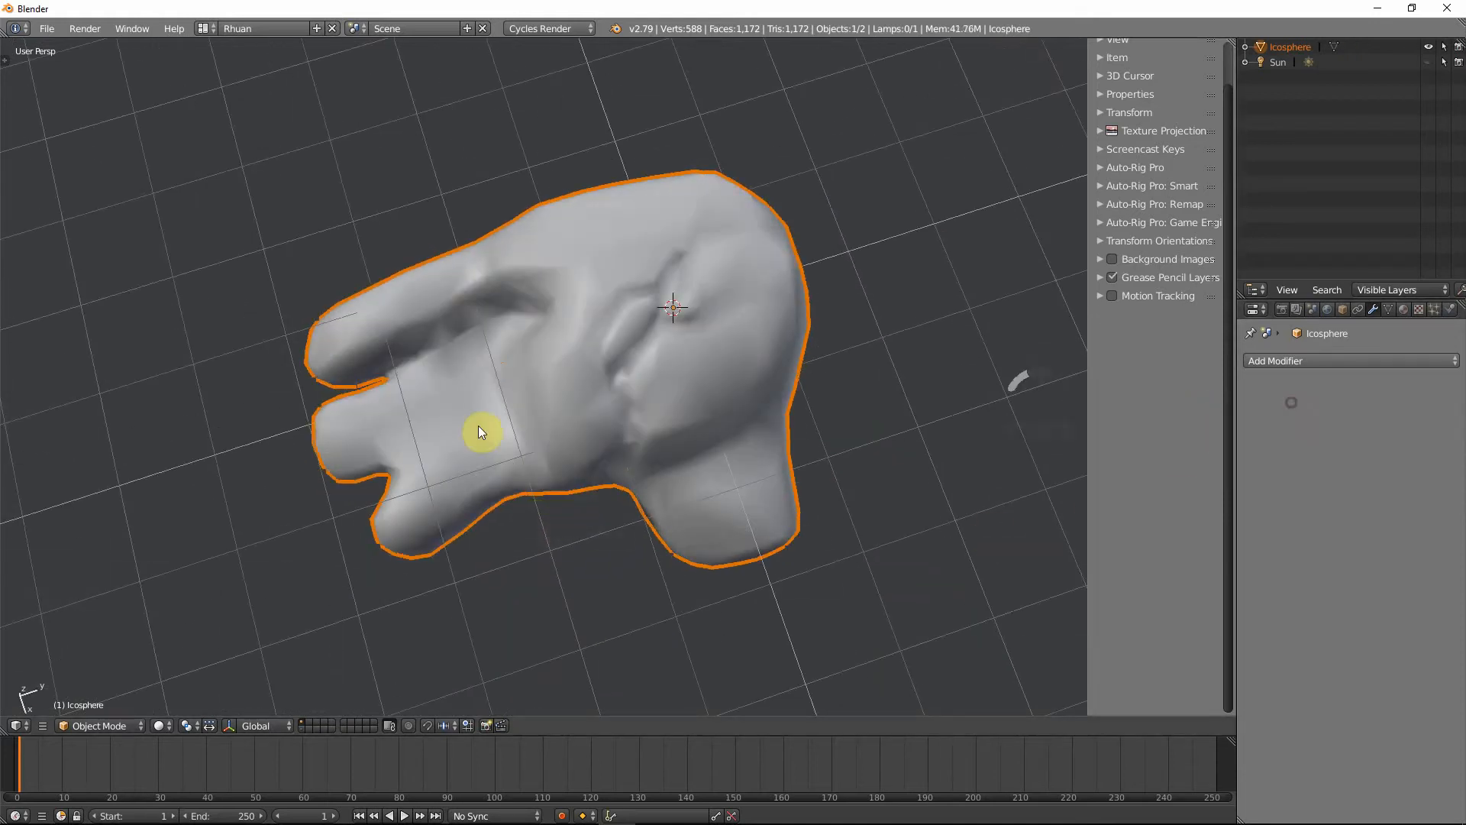
- Examine the decimated hand's triangle layout in Edit Mode around the fingers, cracks and thumb, and dismiss the e-mail notification
middle_drag(507, 491, 632, 399)
key(Tab)
scroll(609, 377, up, 4)
scroll(443, 396, down, 5)
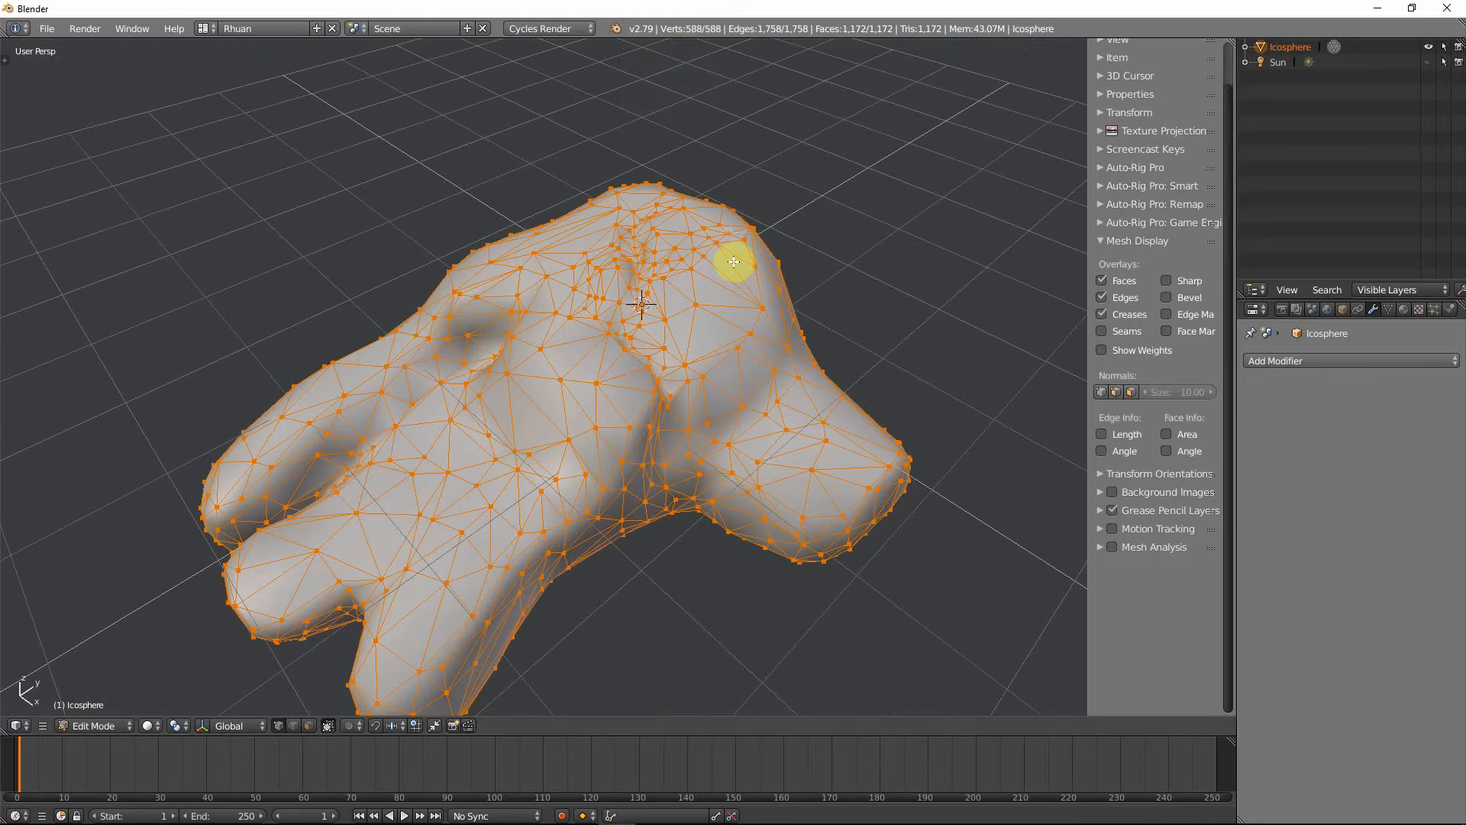
key(Tab)
key(Tab)
middle_drag(603, 443, 640, 508)
shift+middle_drag(640, 508, 694, 418)
scroll(658, 391, up, 4)
scroll(694, 419, down, 3)
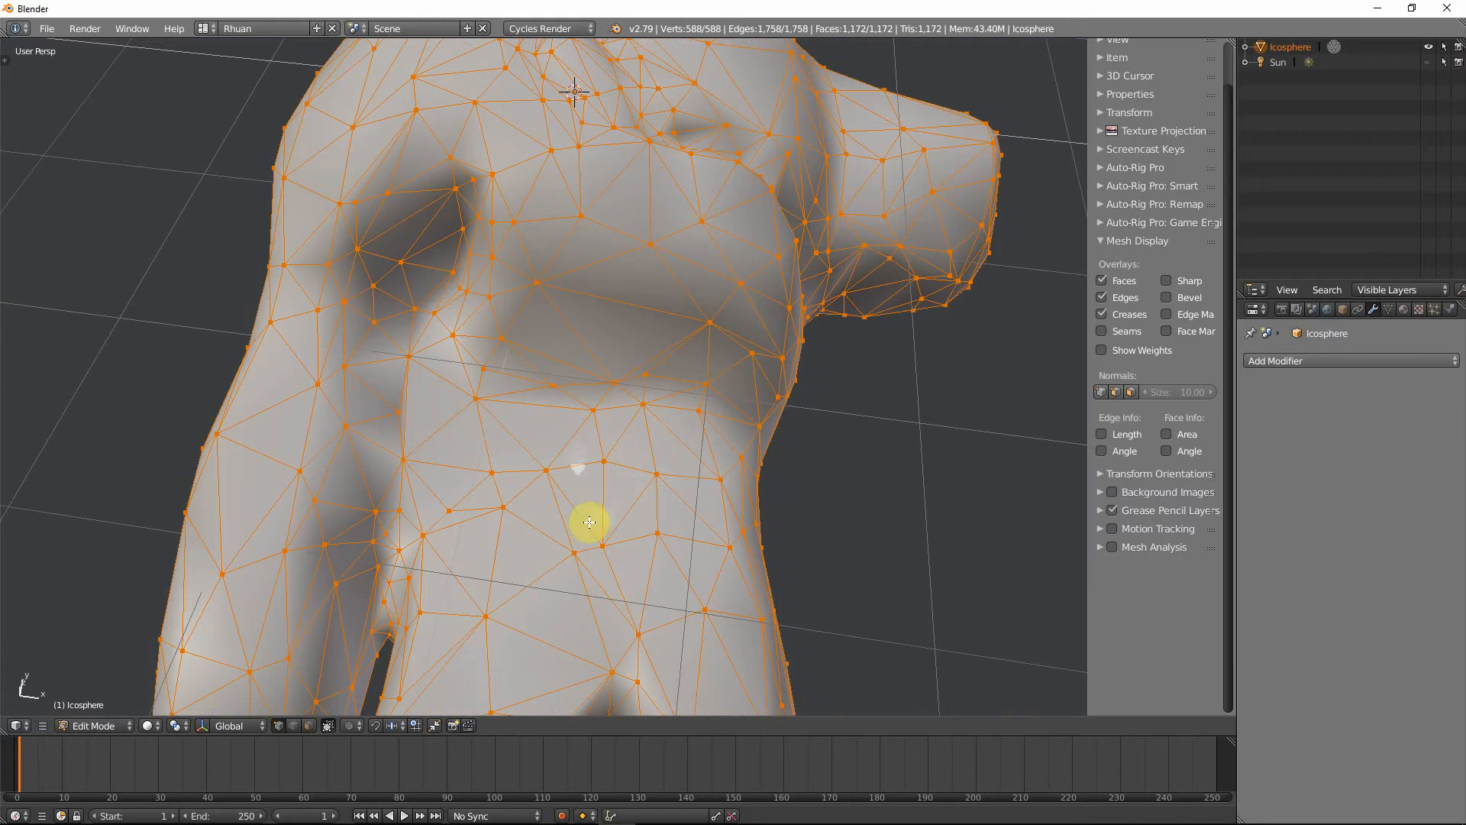
mouse_move(569, 456)
middle_down()
mouse_move(592, 528)
mouse_move(642, 514)
mouse_move(642, 484)
mouse_move(687, 501)
mouse_move(724, 458)
mouse_move(509, 466)
mouse_move(540, 463)
mouse_move(602, 410)
mouse_move(549, 443)
middle_up()
key(Tab)
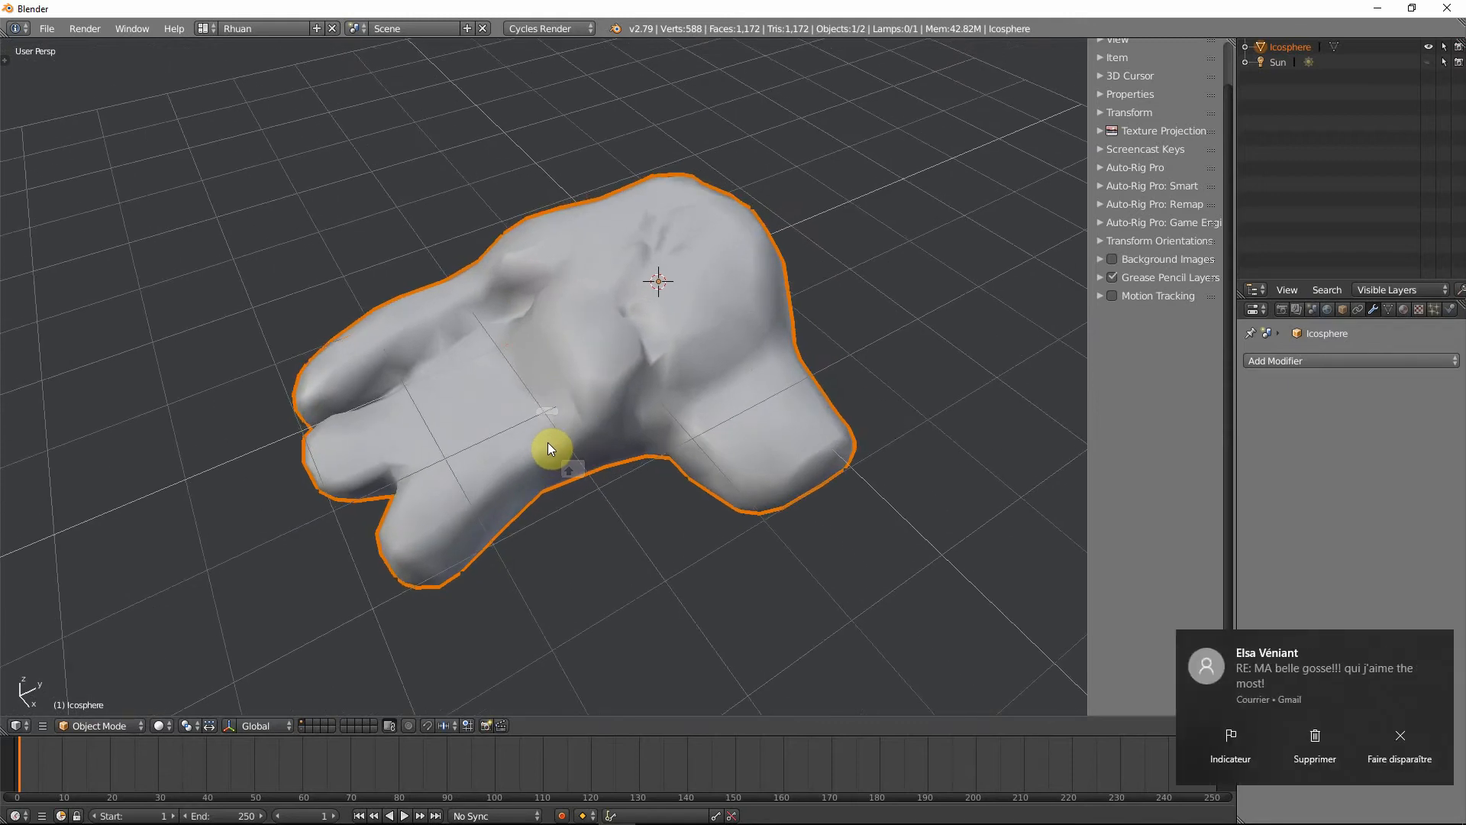
click(1443, 645)
key(Tab)
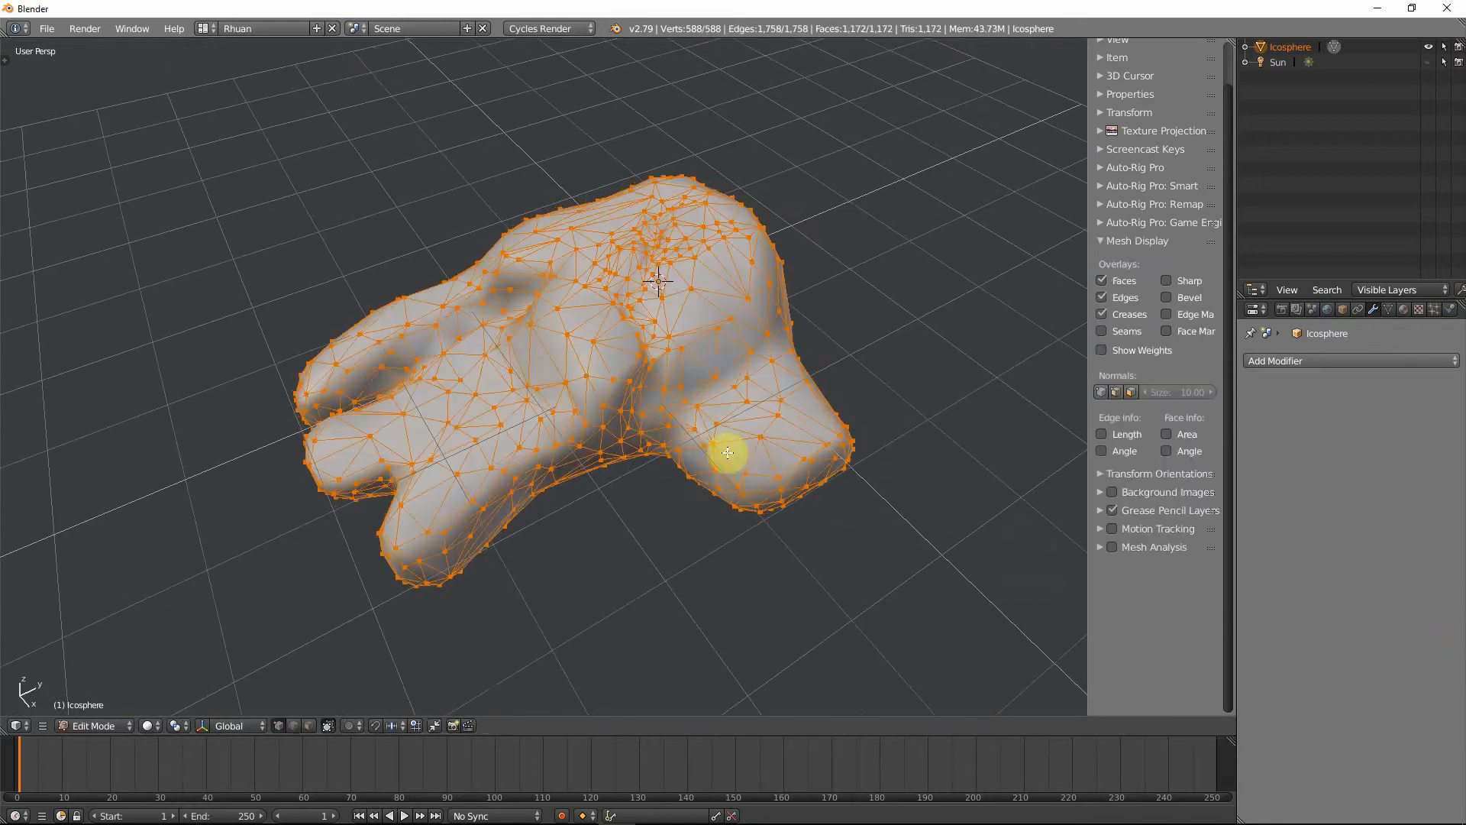
middle_drag(627, 522, 715, 498)
- Hide the viewport's properties region, split the 3D view vertically in Object Mode and make the new area a UV/Image Editor
key(n)
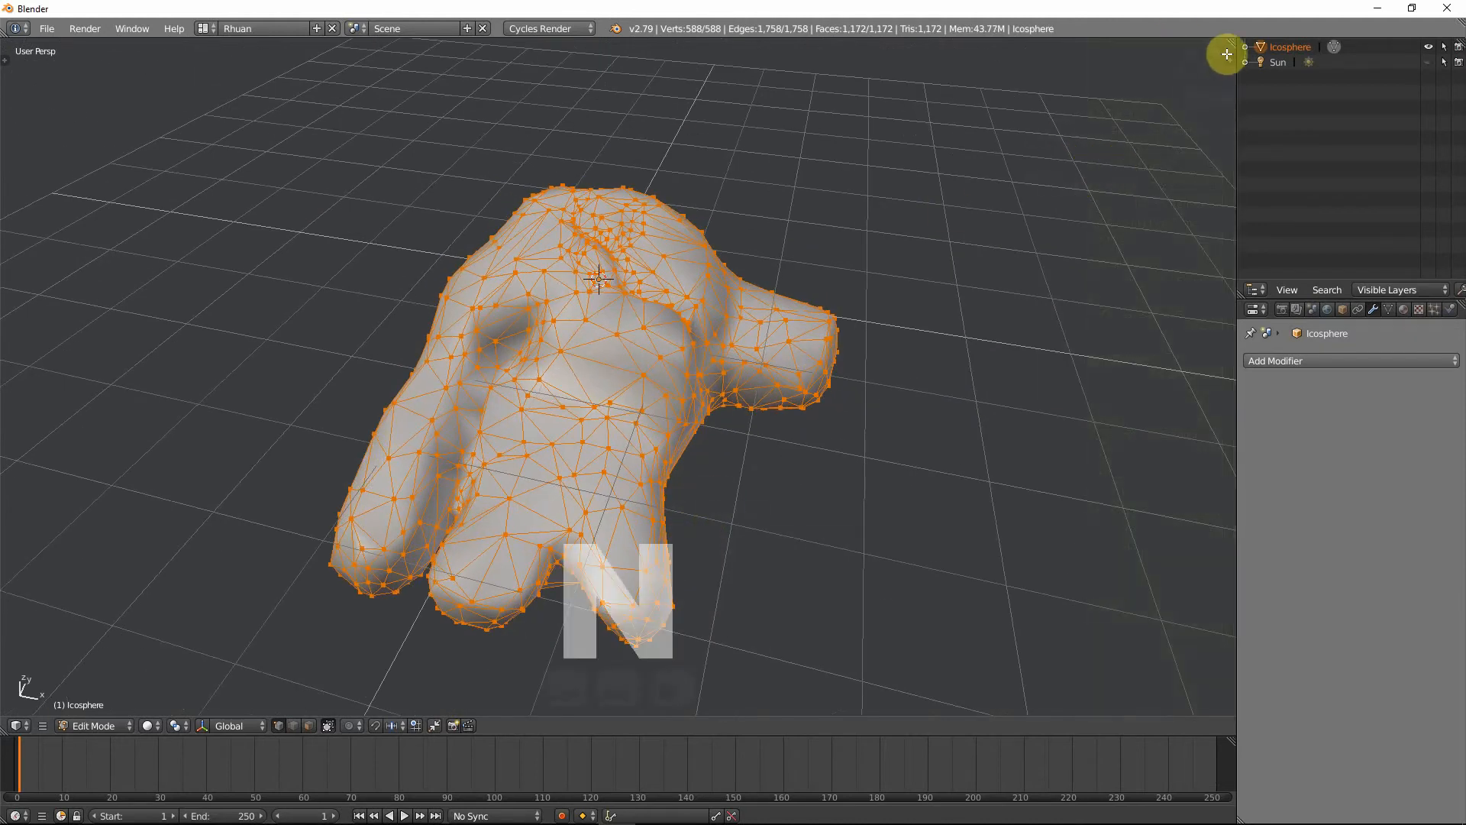
drag(1227, 43, 902, 189)
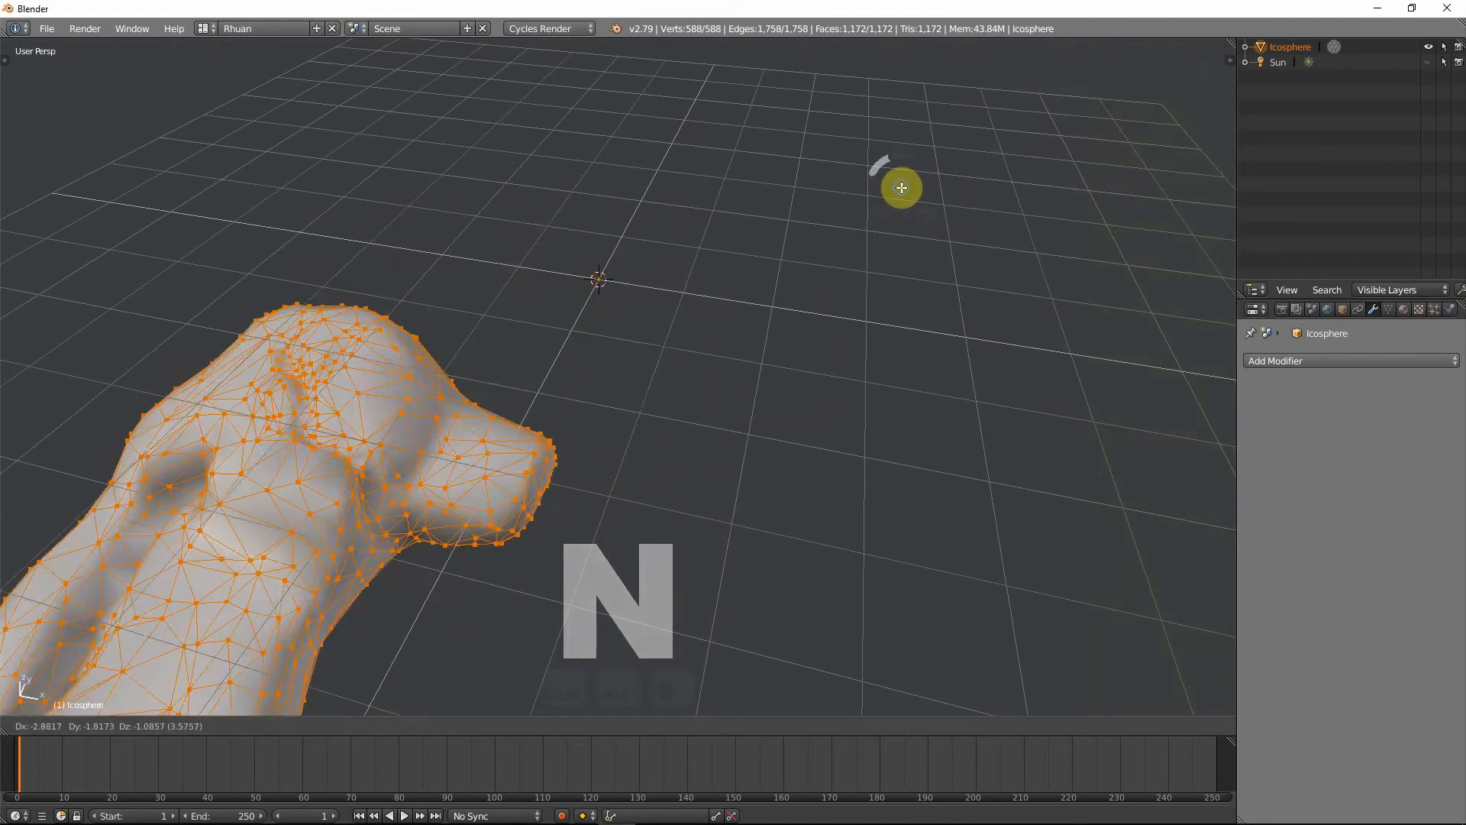
right_click(901, 188)
key(Tab)
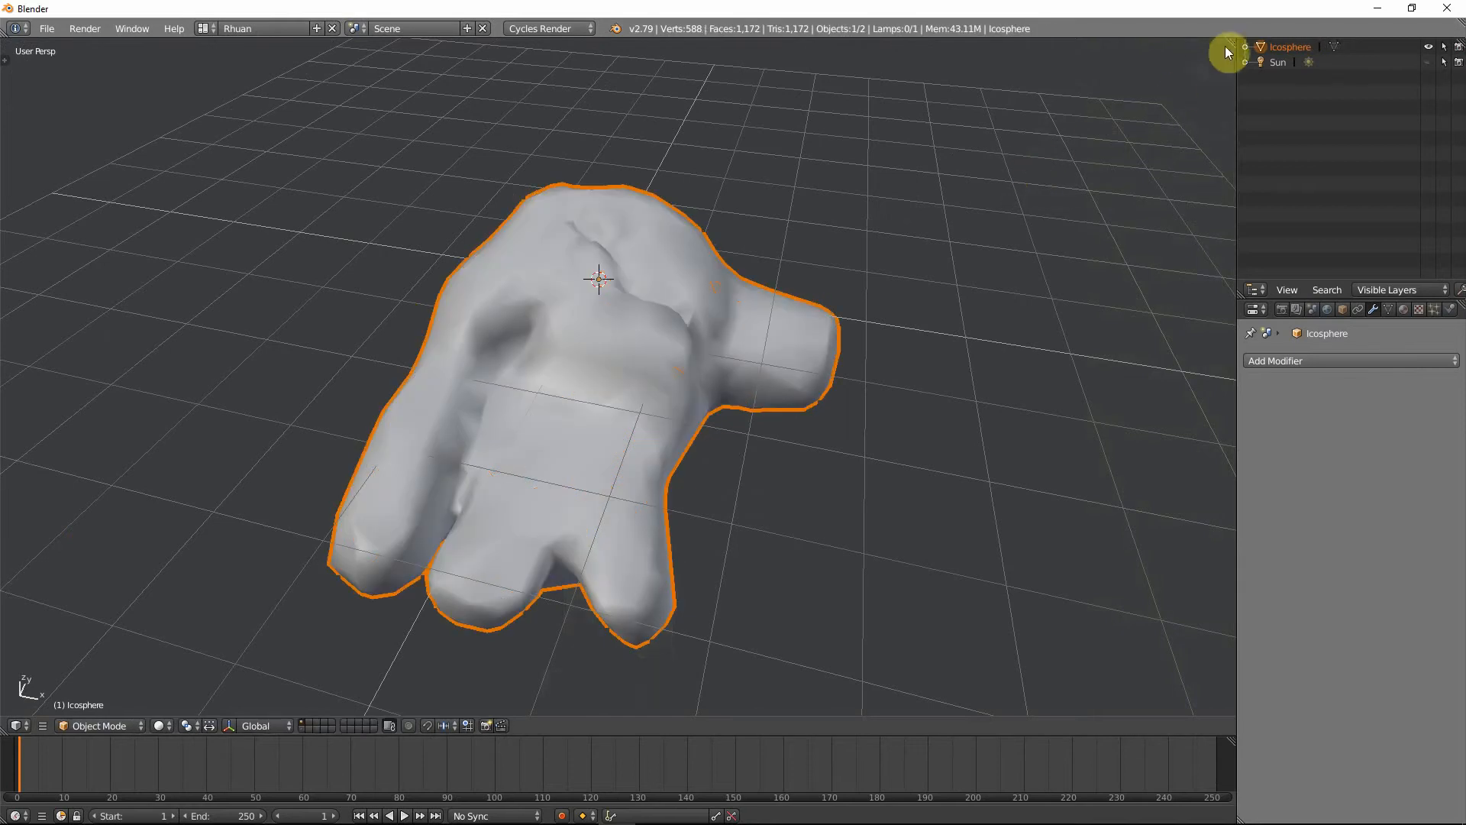
drag(1225, 46, 818, 72)
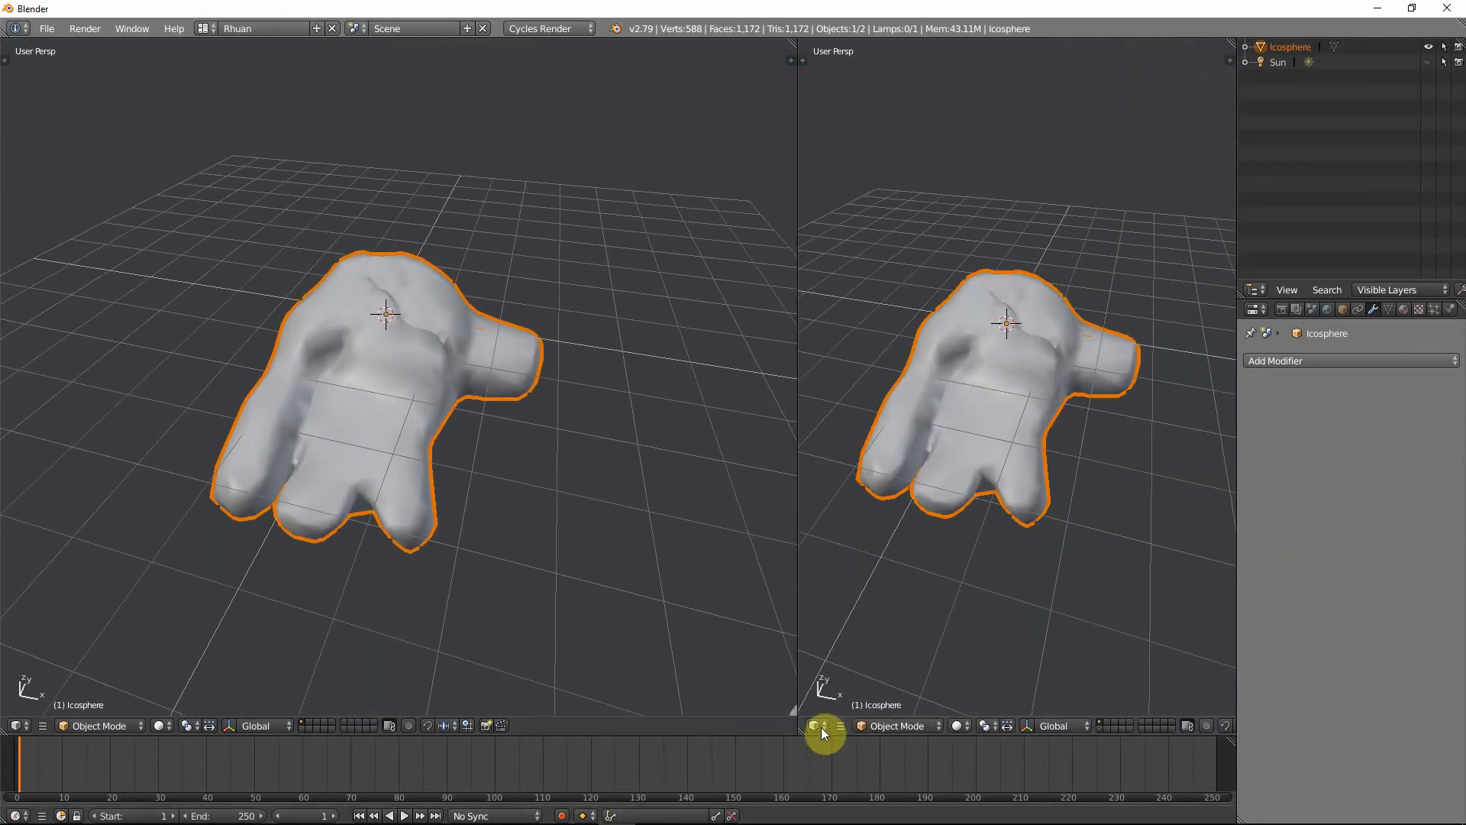
click(819, 725)
click(856, 608)
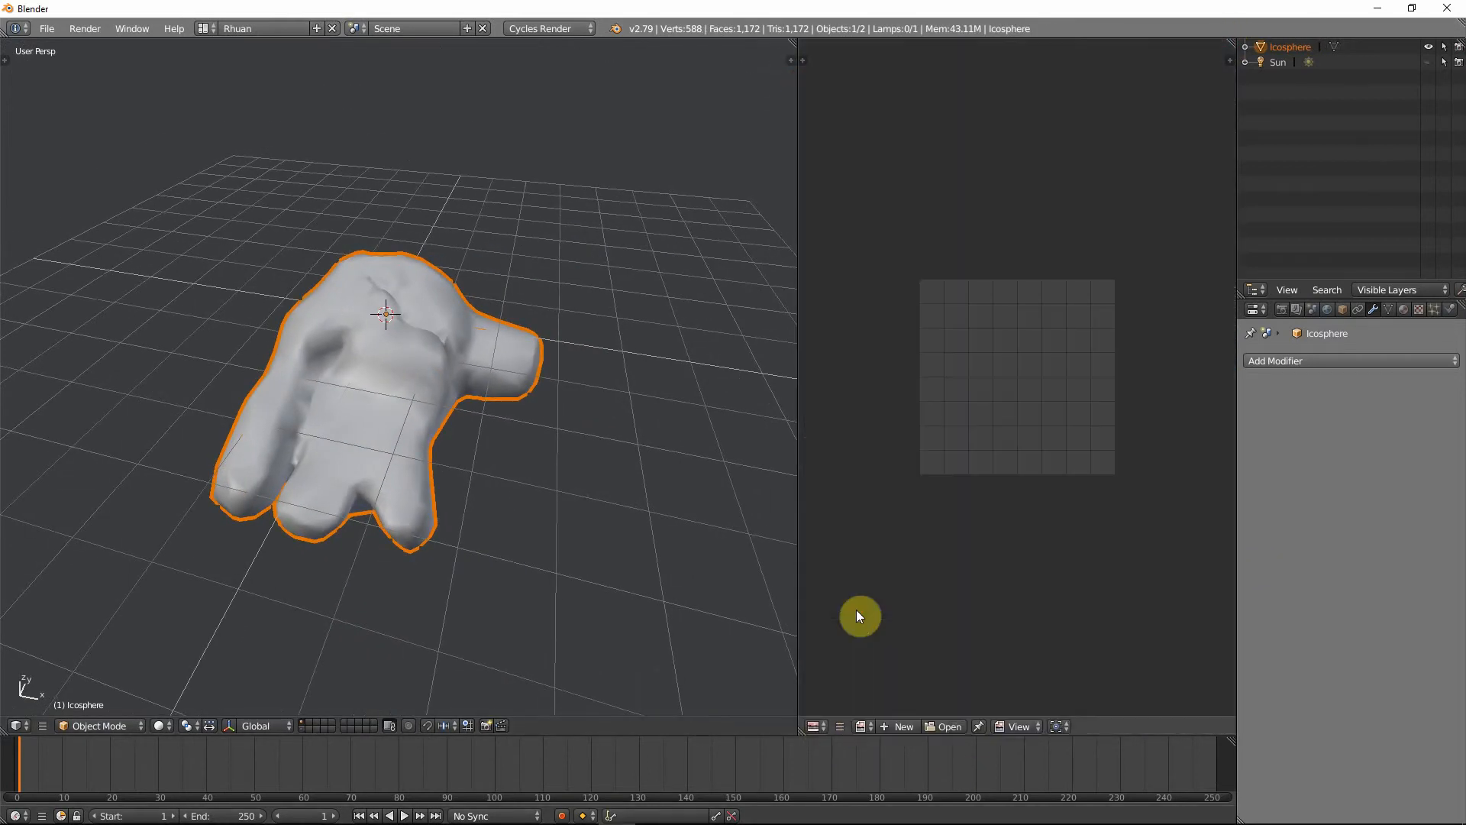
- Inspect the low-poly hand from its sides, finger end, wrist end and above
middle_drag(456, 446, 470, 379)
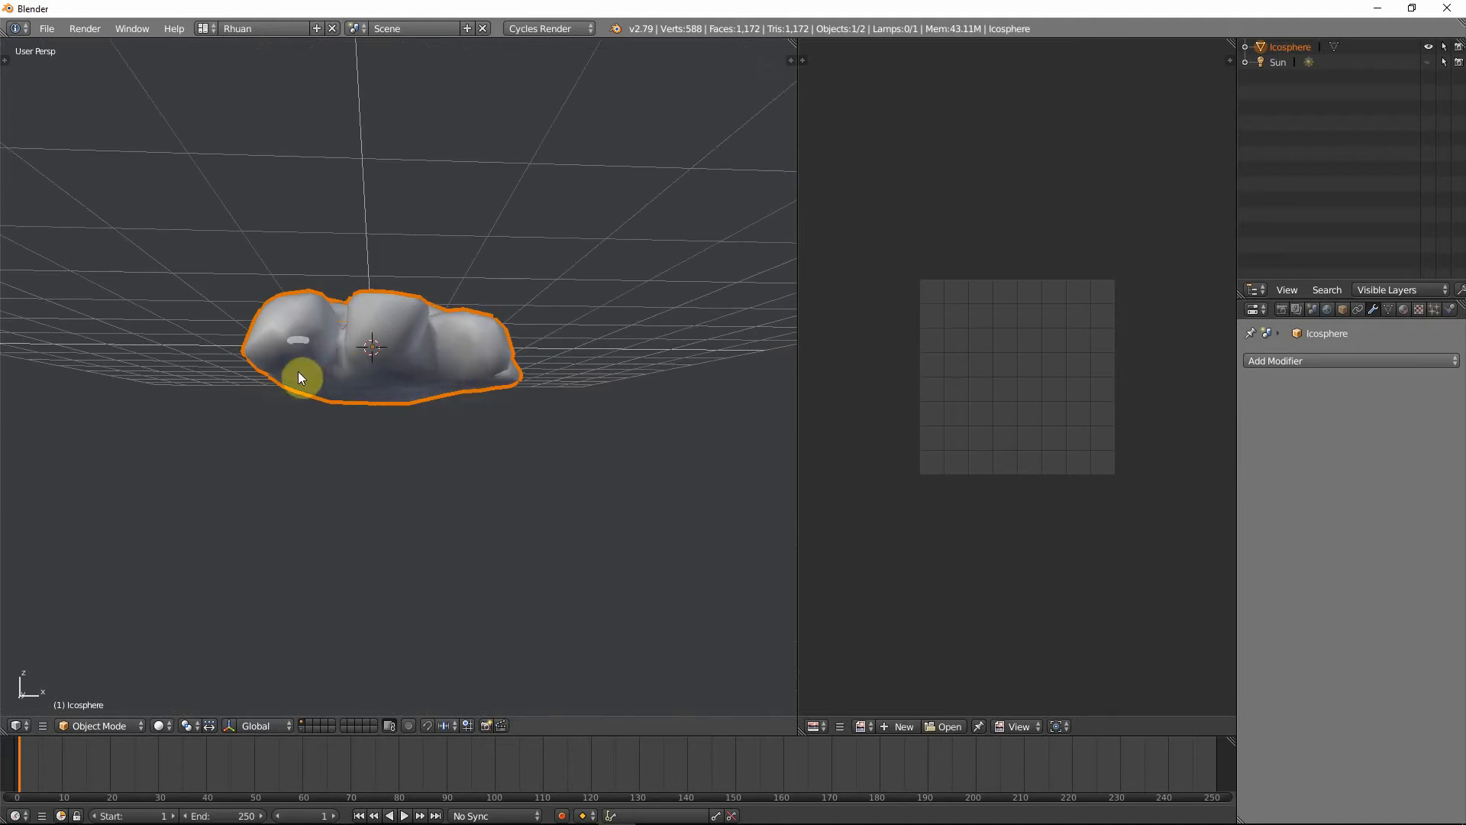
middle_drag(300, 376, 488, 376)
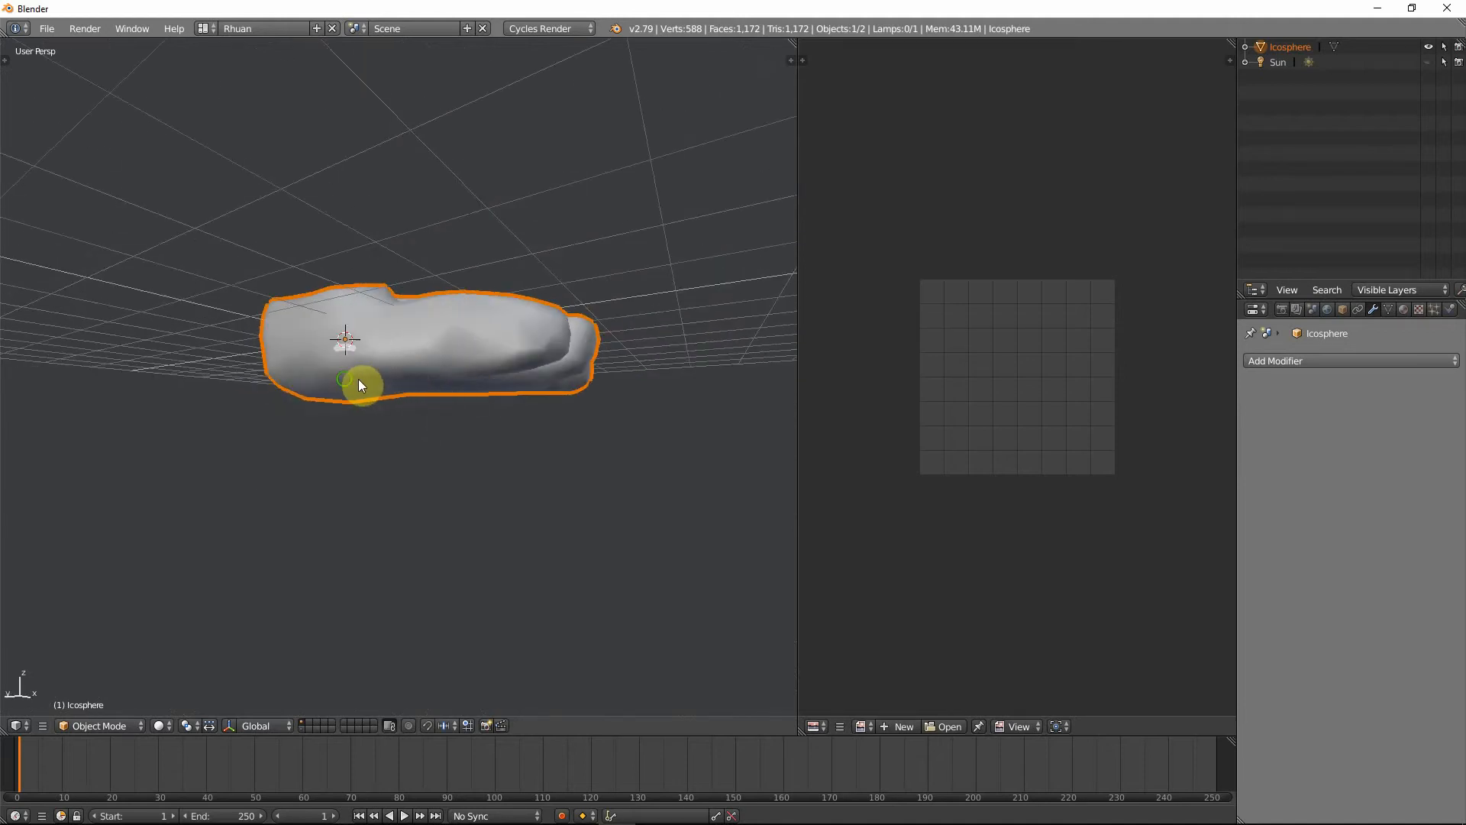
middle_drag(360, 384, 453, 382)
middle_drag(345, 385, 478, 421)
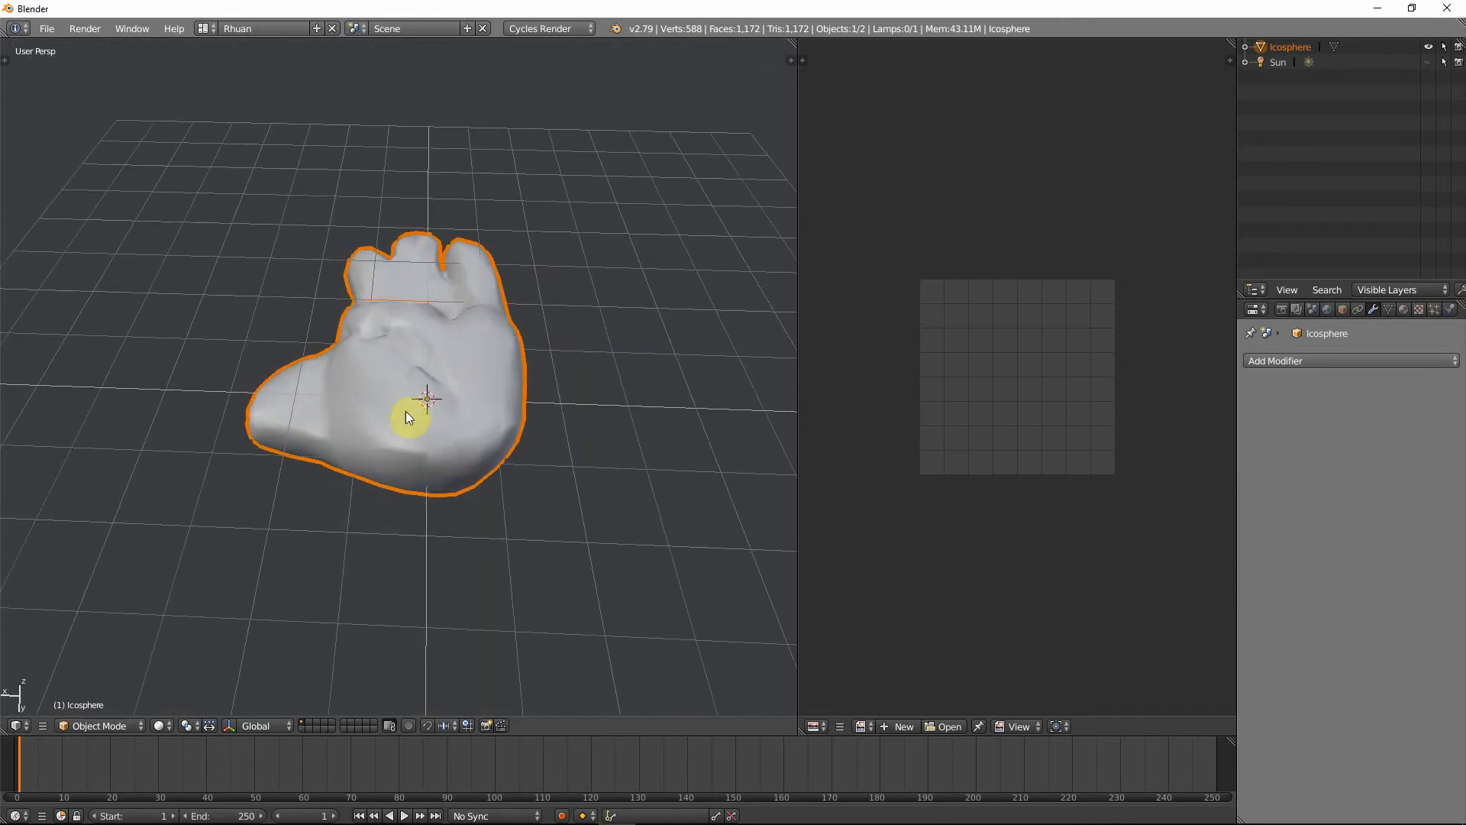
middle_drag(468, 369, 478, 363)
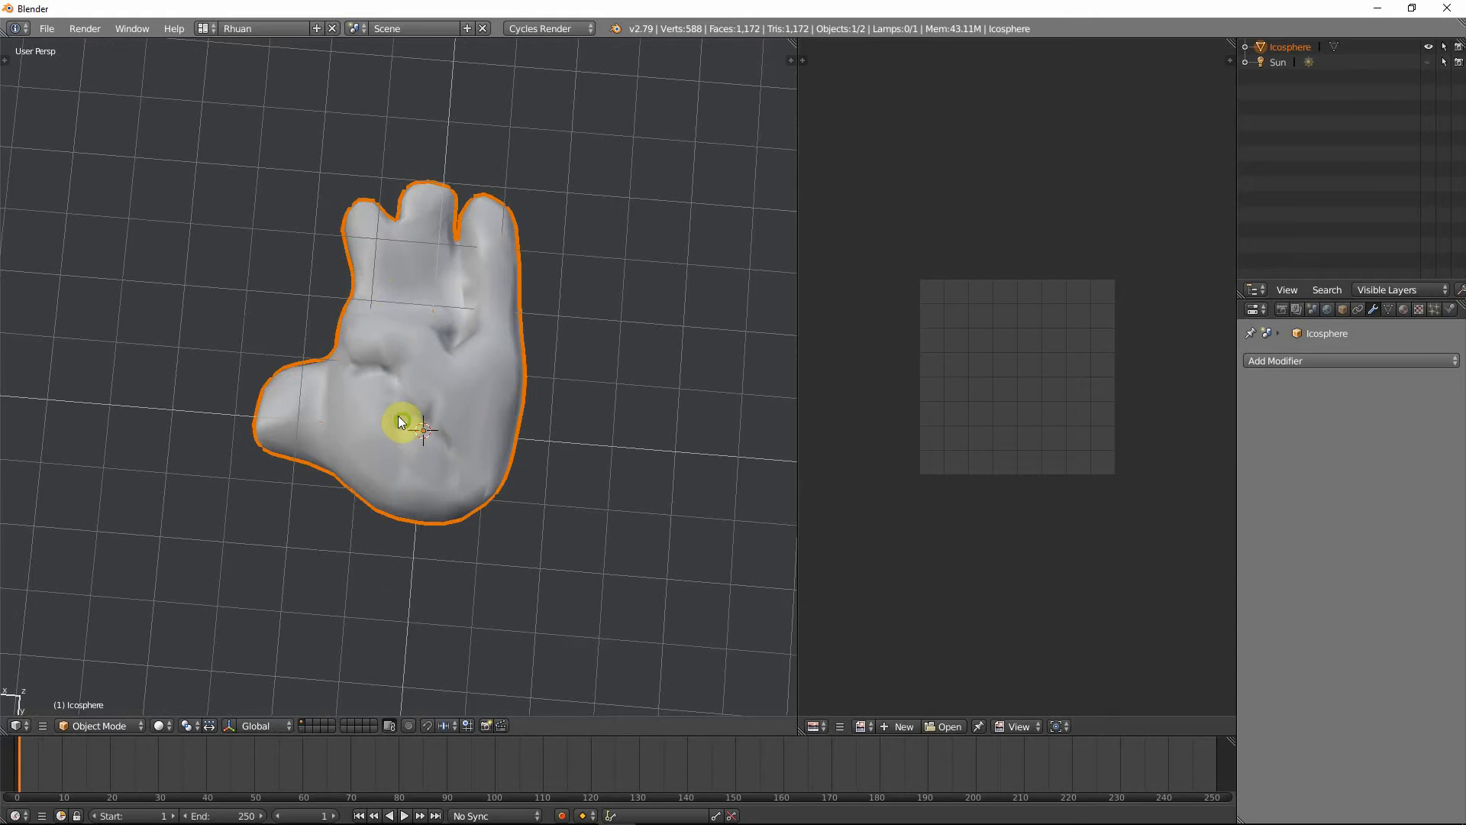
middle_drag(399, 420, 888, 461)
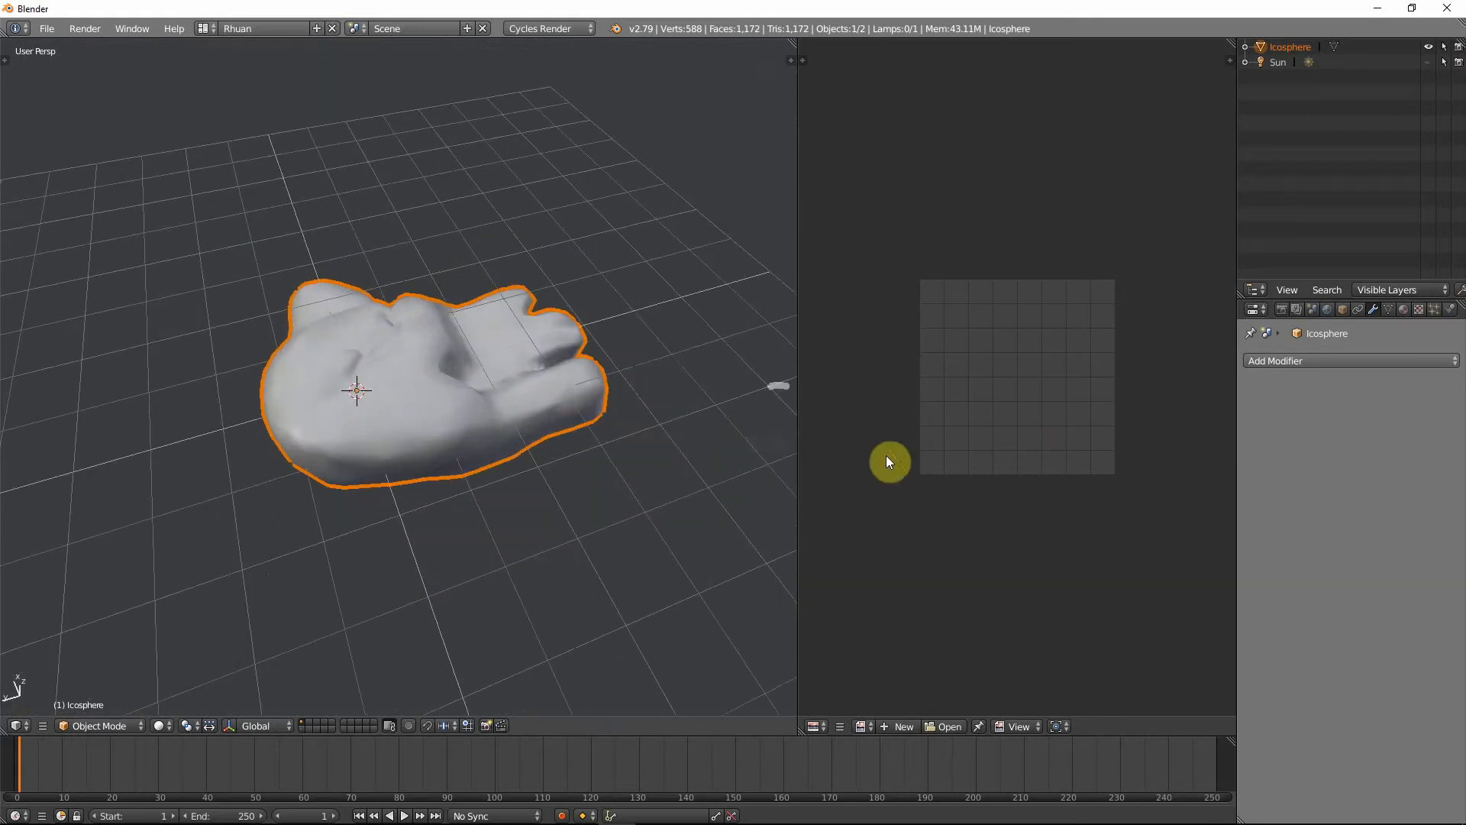
- Unwrap the whole low-poly hand in Edit Mode with Sphere Projection and relax the UVs with Minimize Stretch
key(Tab)
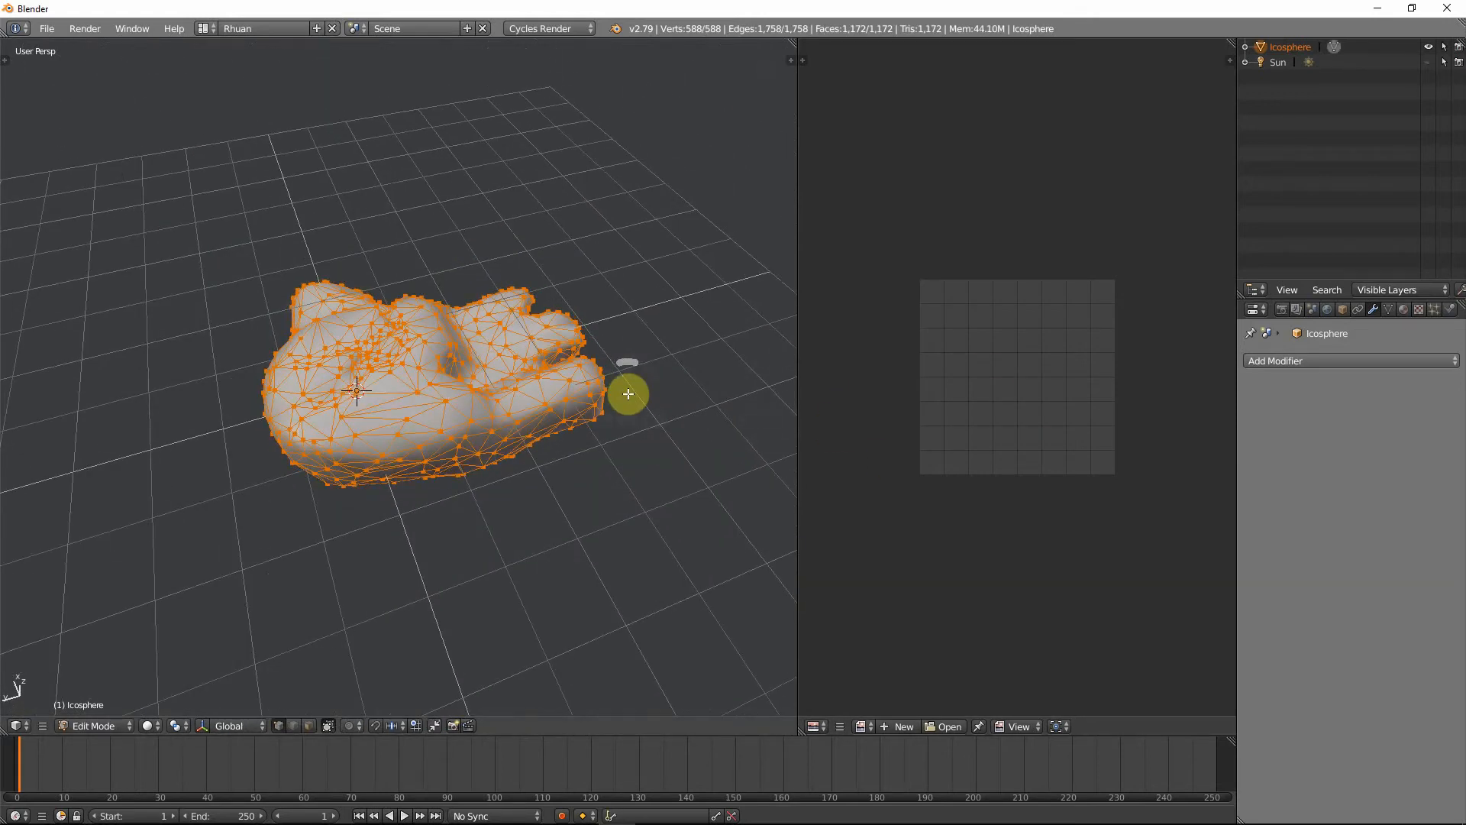
key(u)
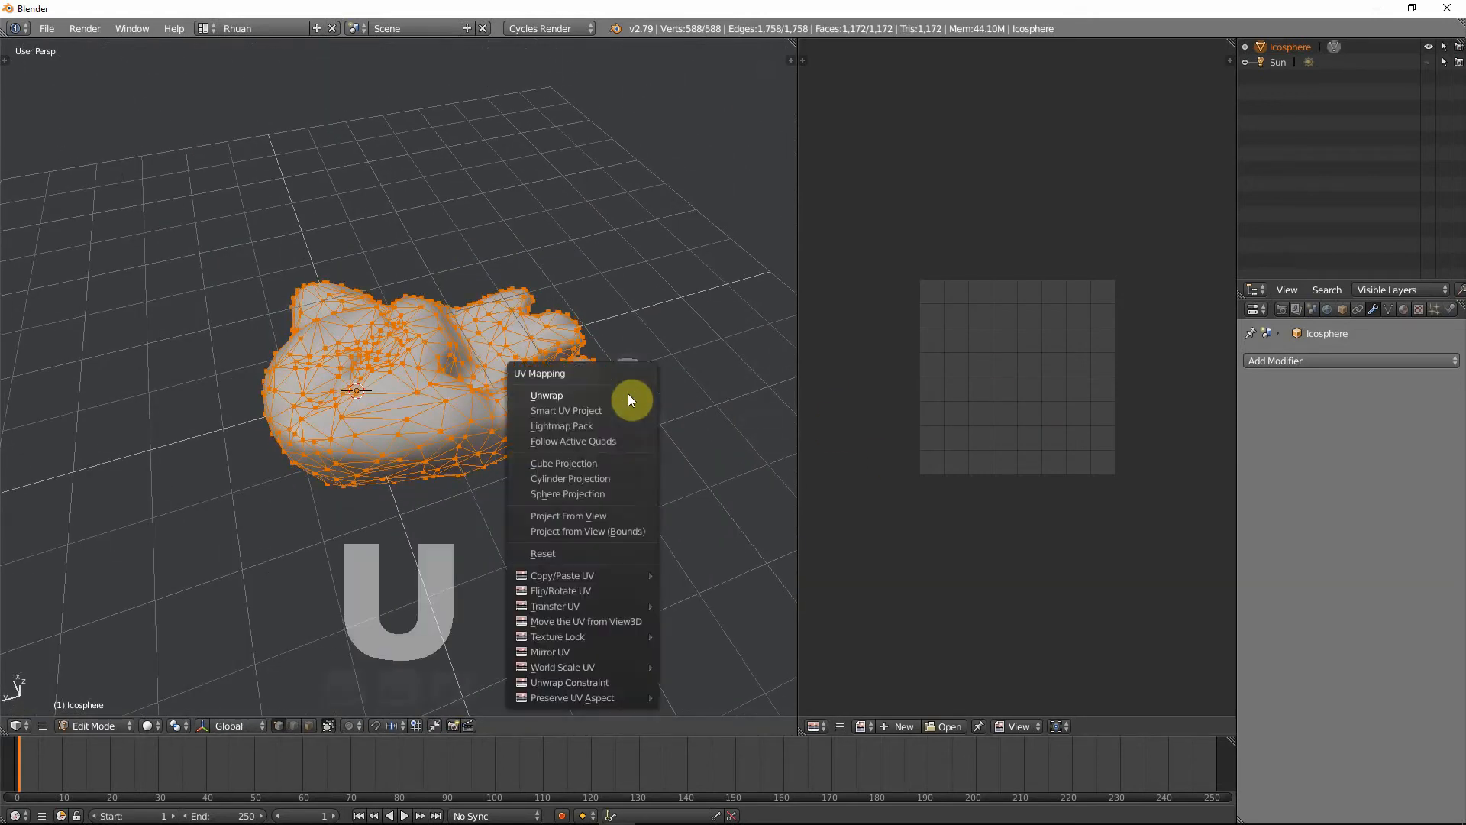
click(567, 495)
scroll(1083, 434, up, 3)
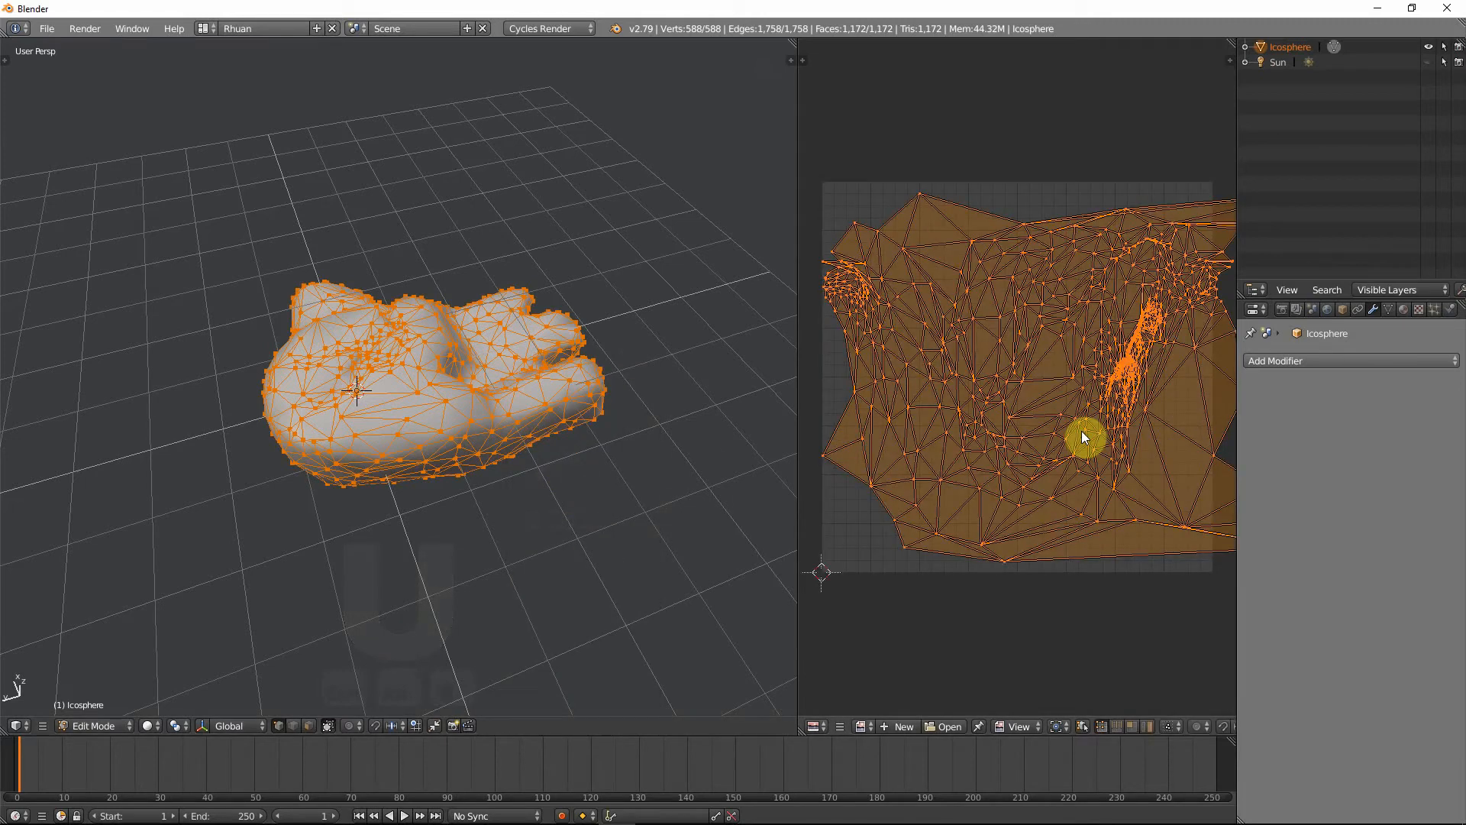
scroll(1082, 427, down, 2)
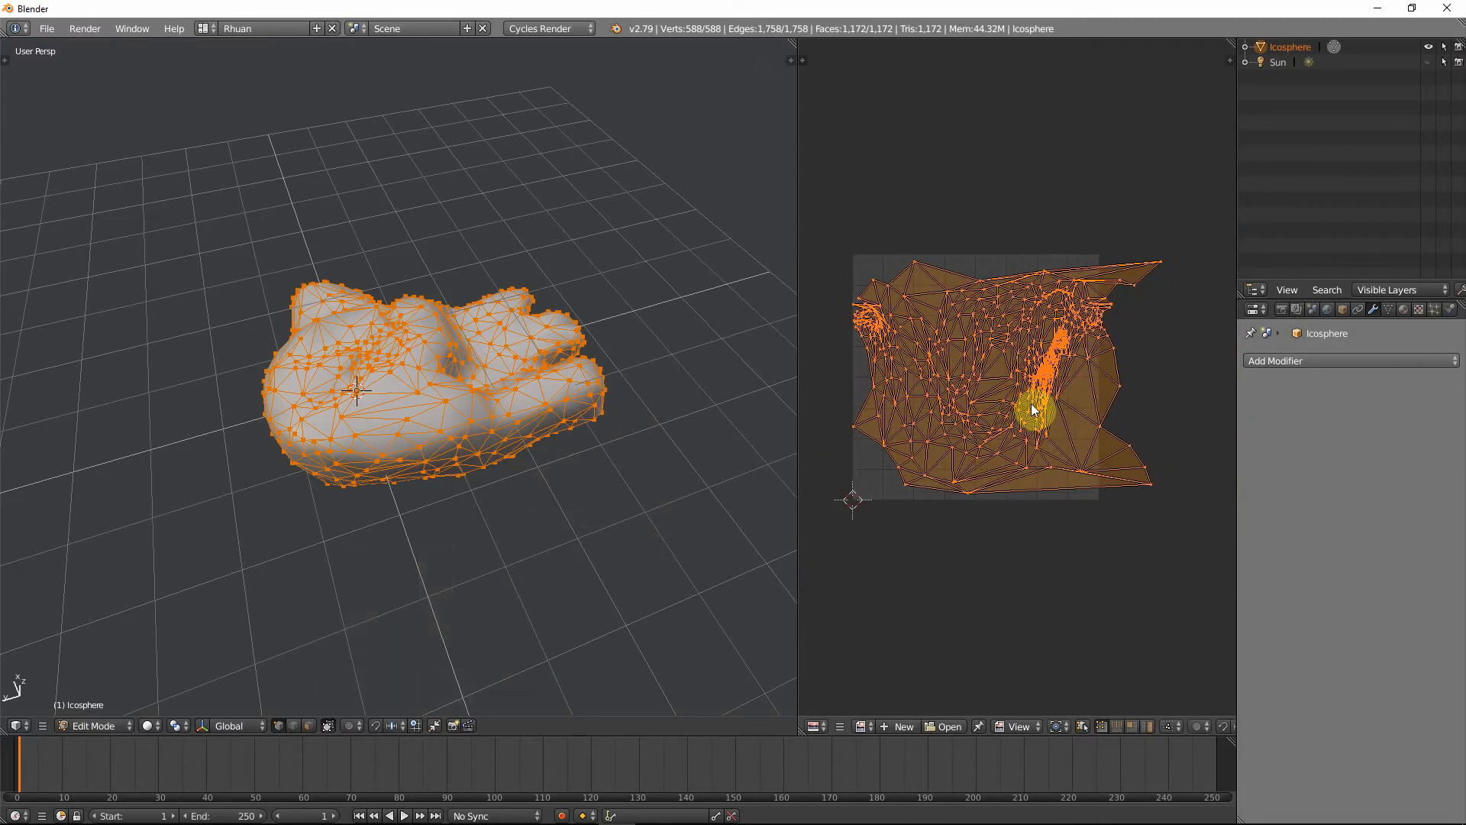
key(ctrl+v)
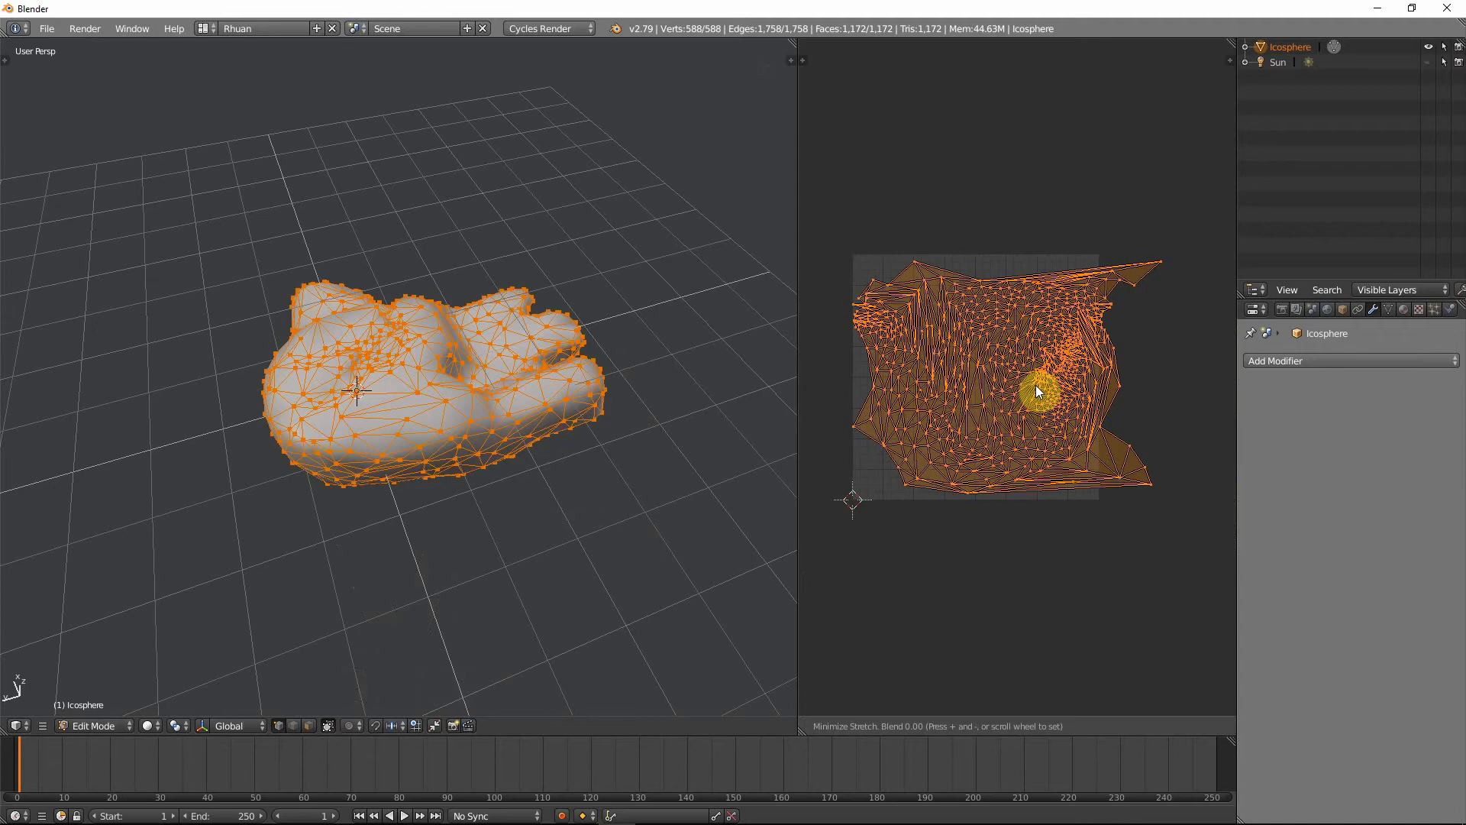
click(1036, 385)
- Examine the sphere-projected UV layout for stretched, overlapping and crowded triangles at its centre and borders
scroll(1042, 383, up, 3)
middle_drag(1079, 376, 1115, 416)
scroll(964, 399, up, 3)
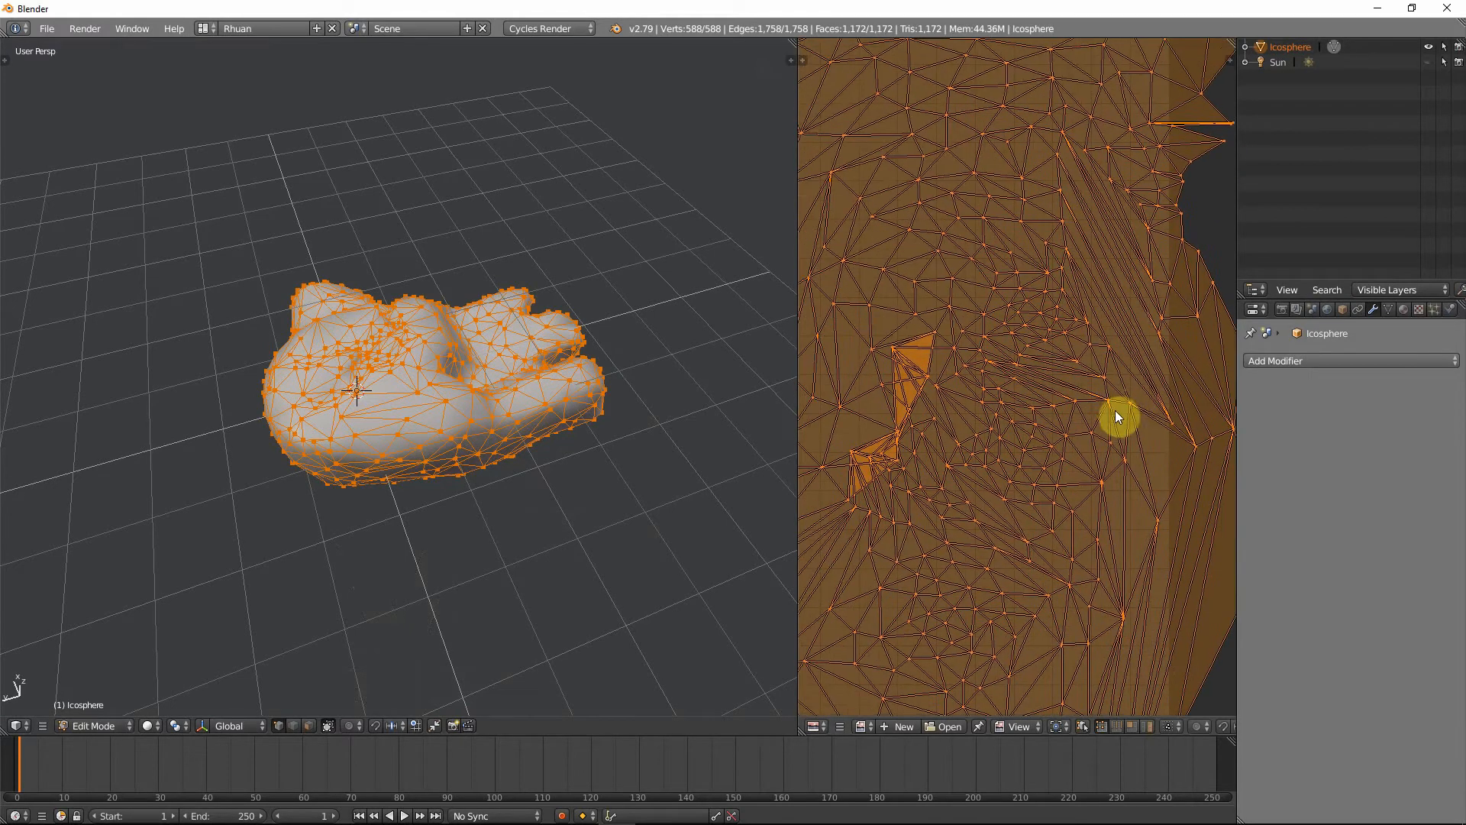
scroll(986, 449, down, 6)
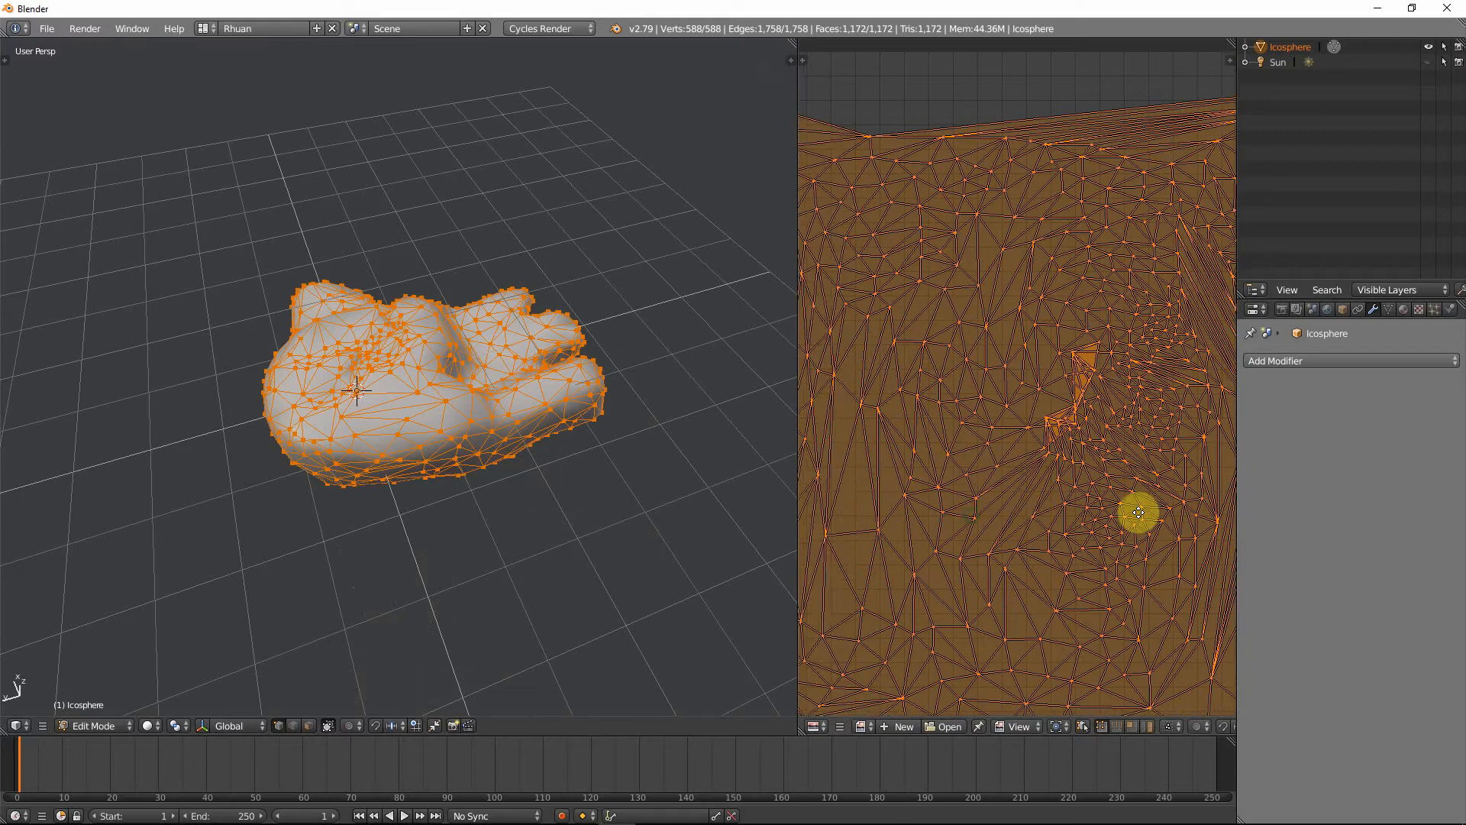
scroll(1077, 458, down, 1)
scroll(1031, 448, up, 4)
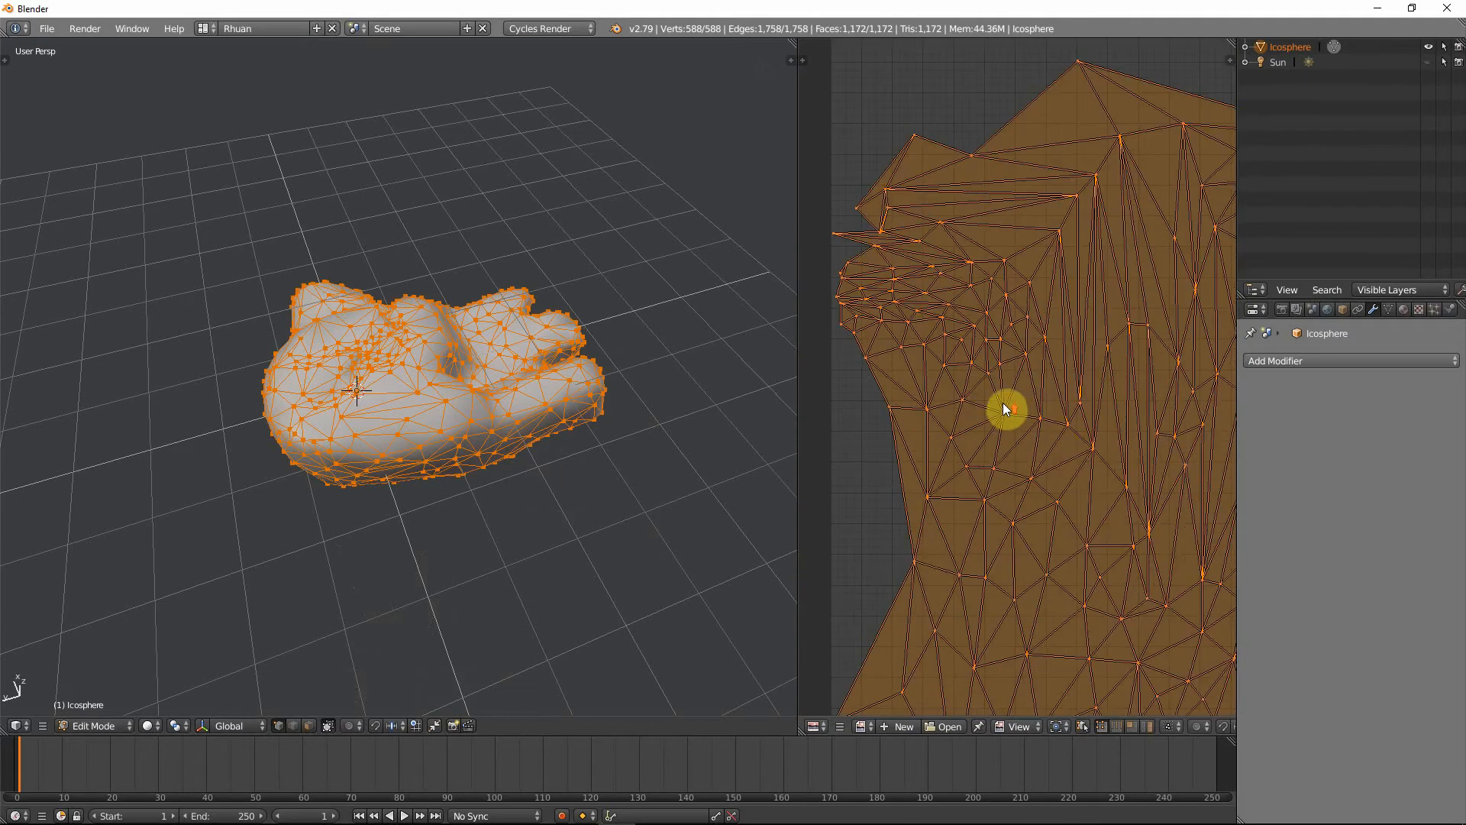
scroll(1054, 466, down, 3)
scroll(1015, 477, up, 3)
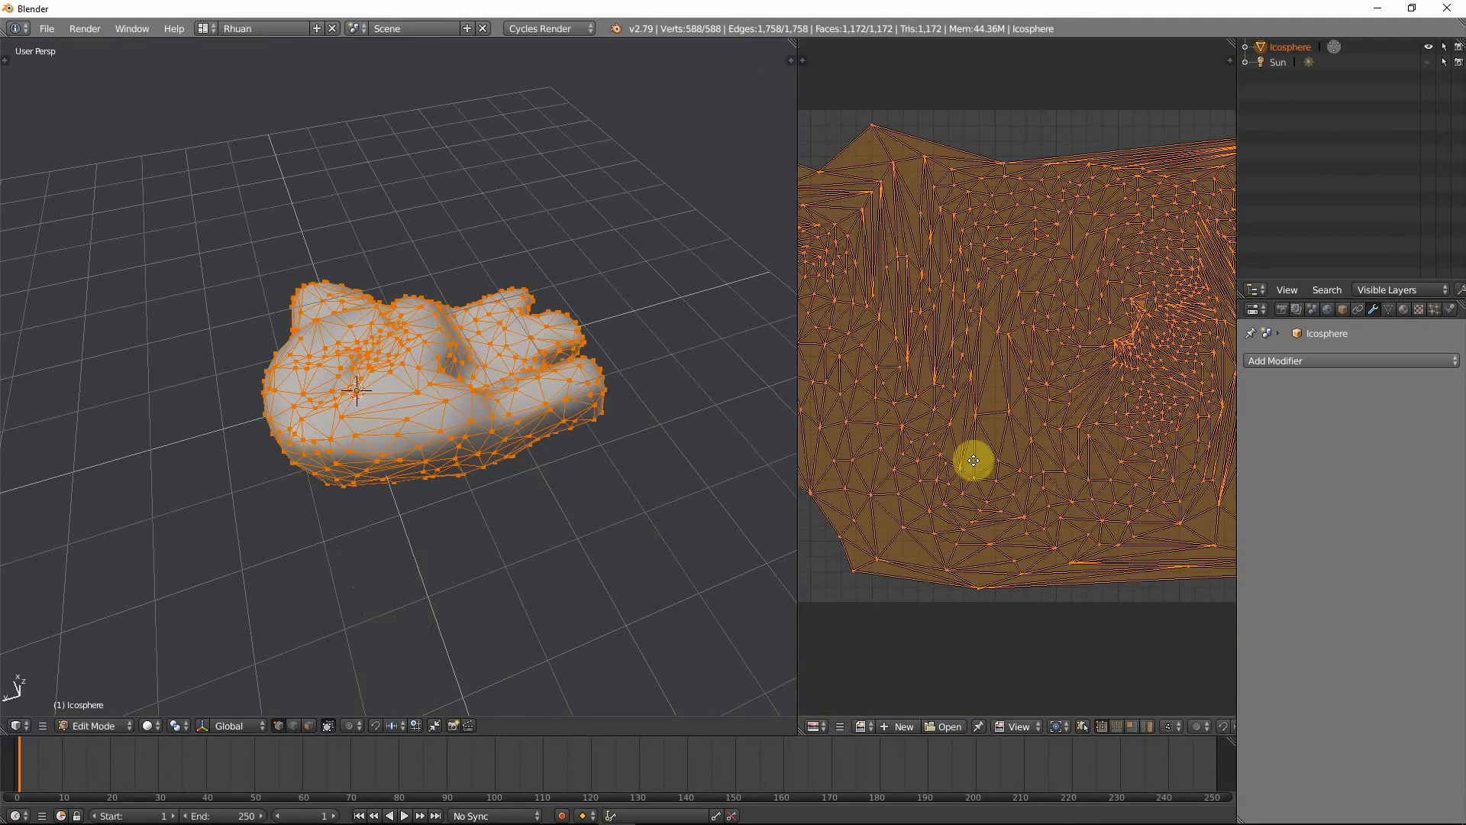
scroll(958, 478, down, 1)
scroll(985, 450, up, 5)
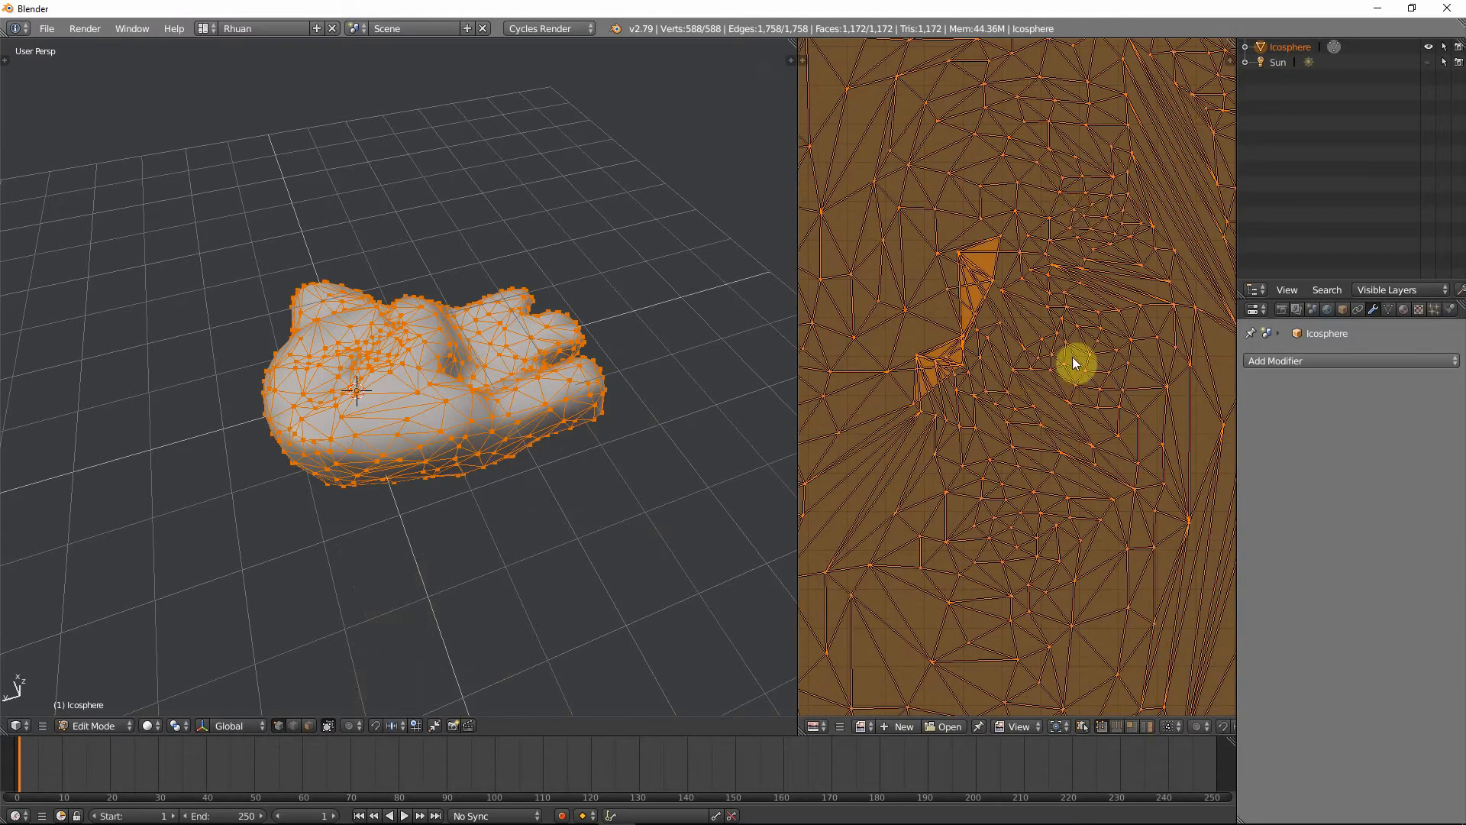
middle_drag(1066, 355, 997, 541)
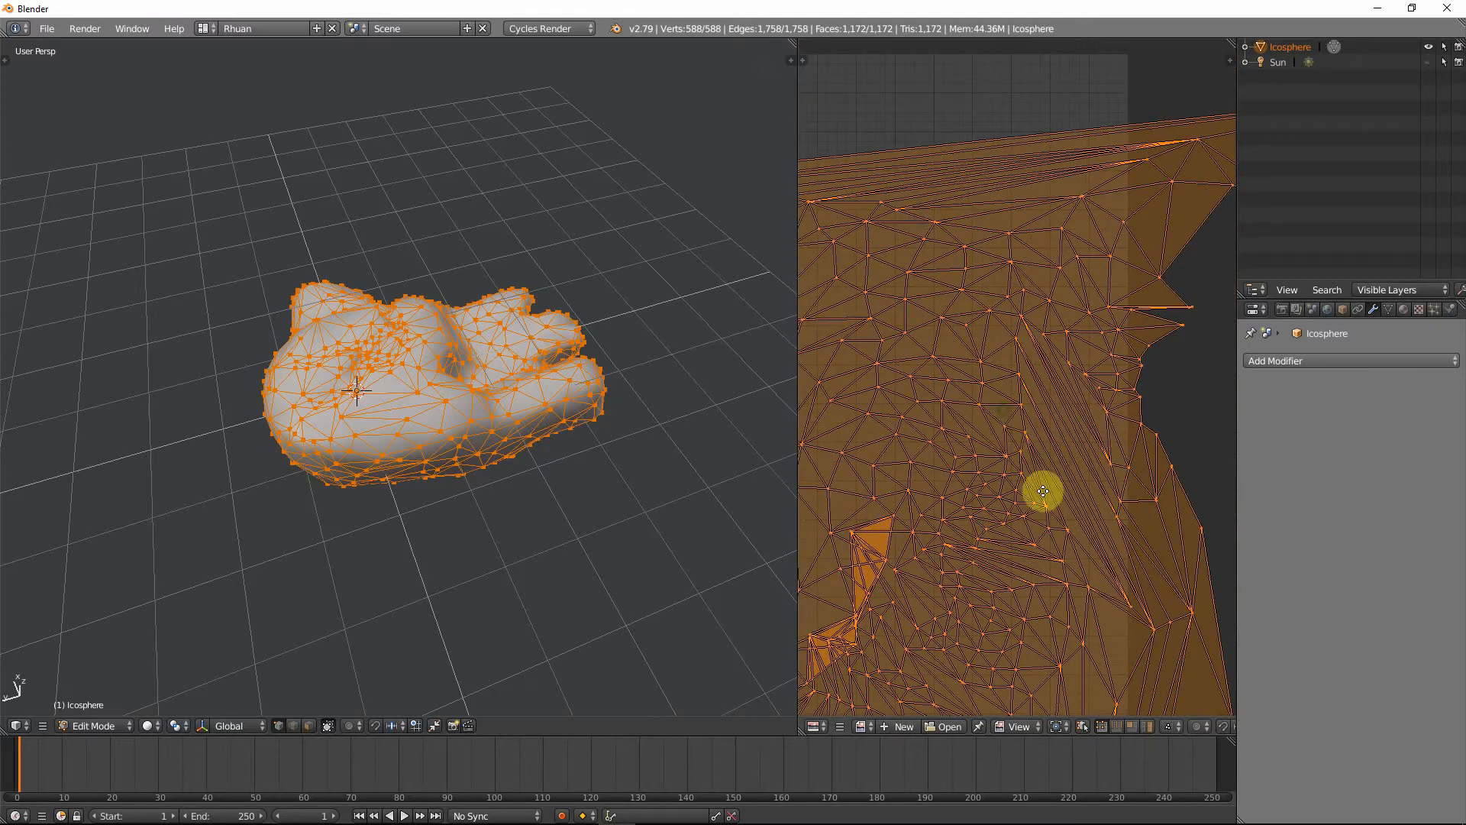
scroll(1105, 527, down, 3)
scroll(1101, 527, down, 3)
middle_drag(1042, 541, 1081, 491)
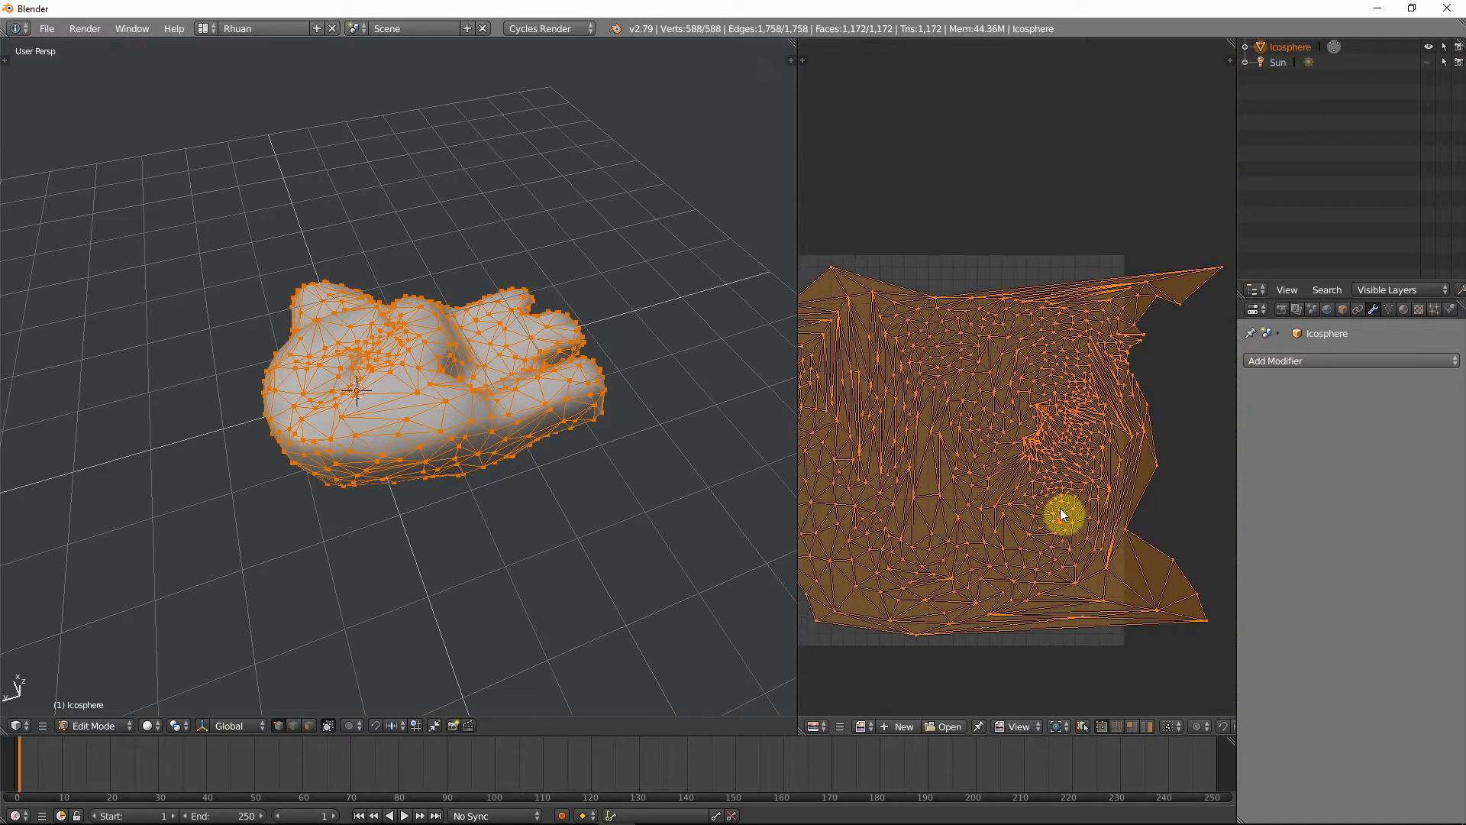
middle_drag(959, 582, 1028, 558)
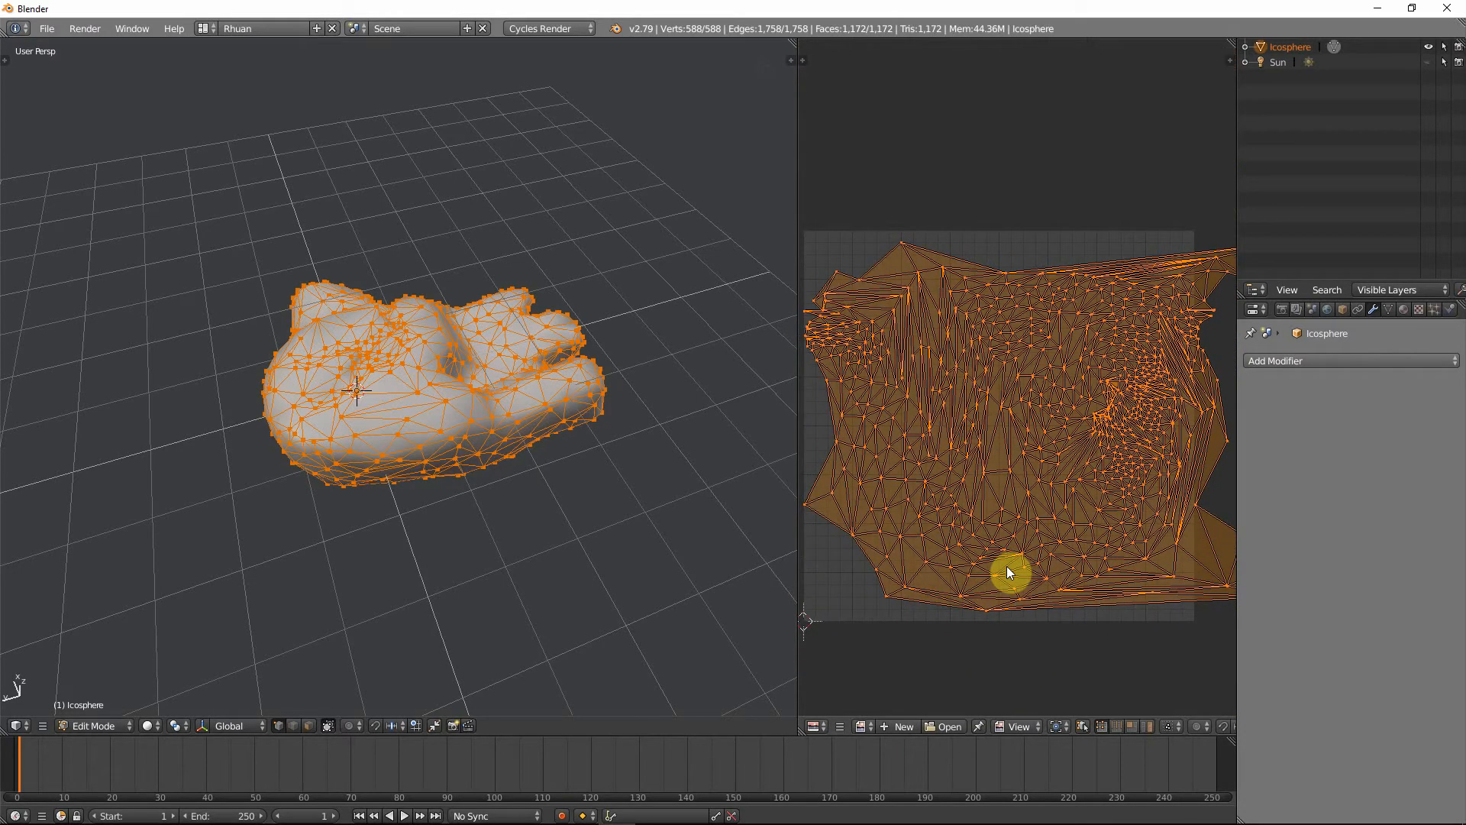
scroll(918, 494, up, 5)
scroll(918, 494, down, 5)
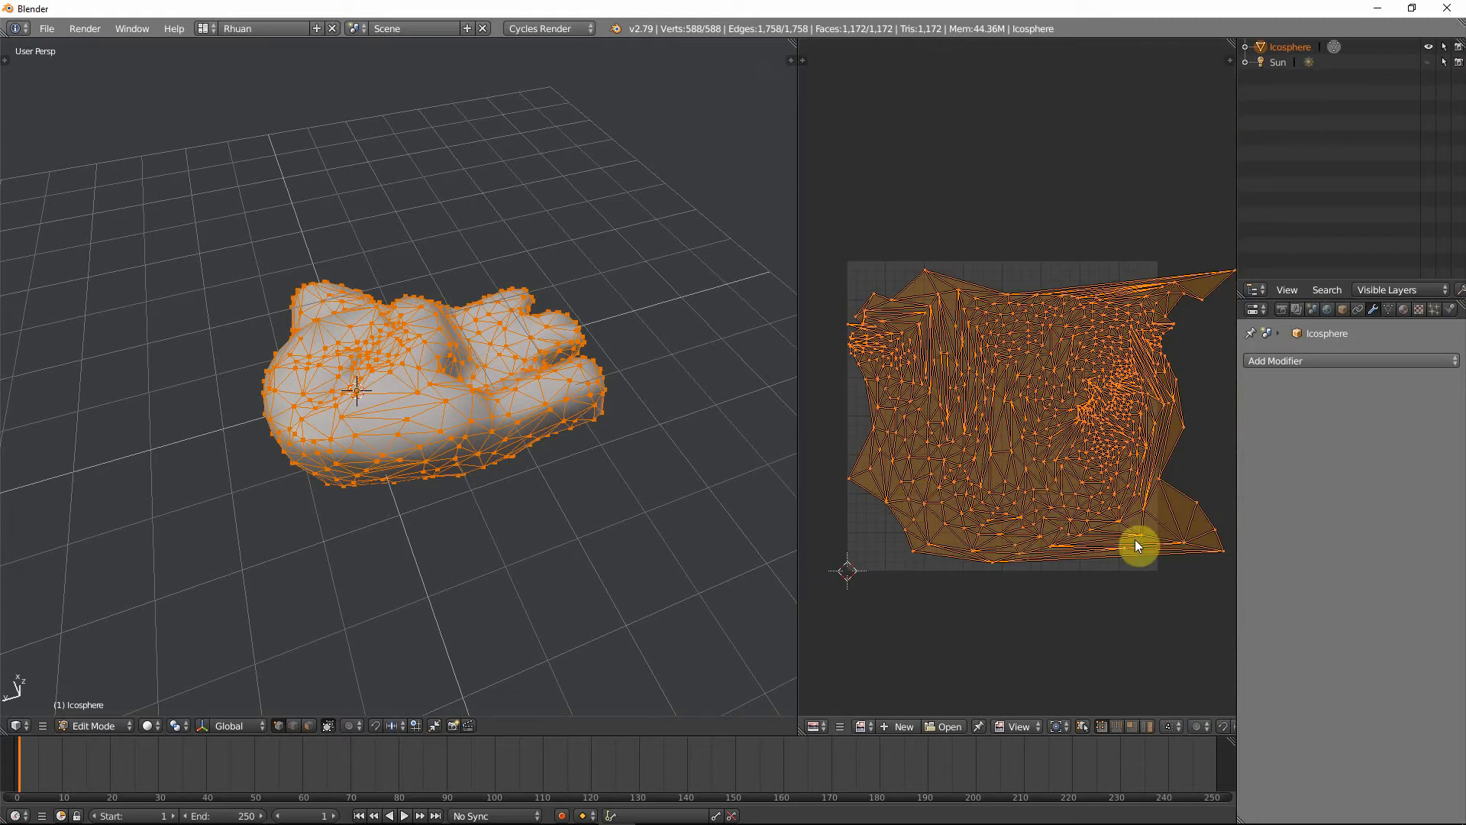
- Try Cube Projection and Cylinder Projection on the fully selected hand mesh to compare their UV layouts
key(Tab)
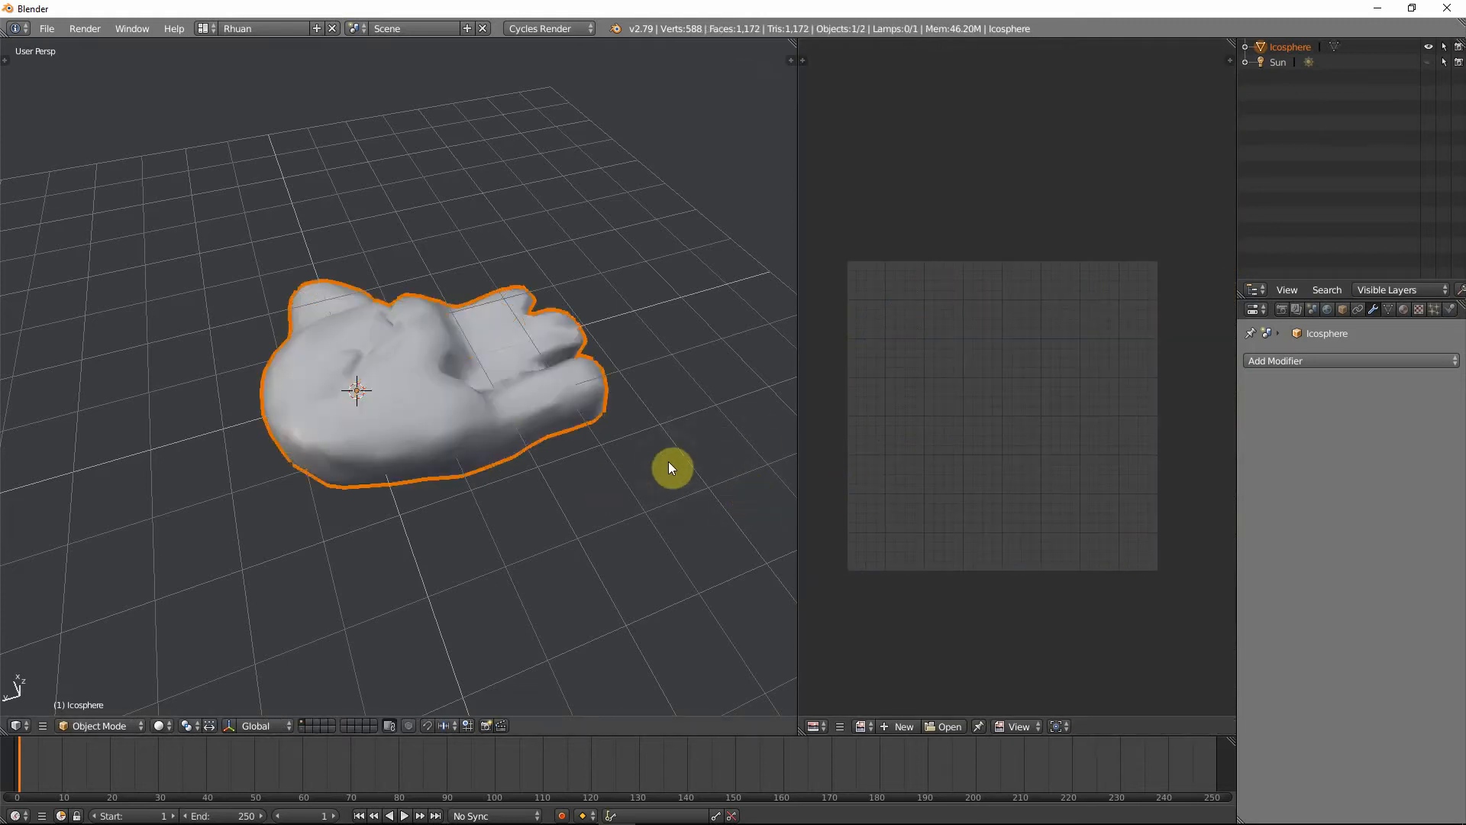
key(Tab)
key(Tab)
key(Tab)
key(u)
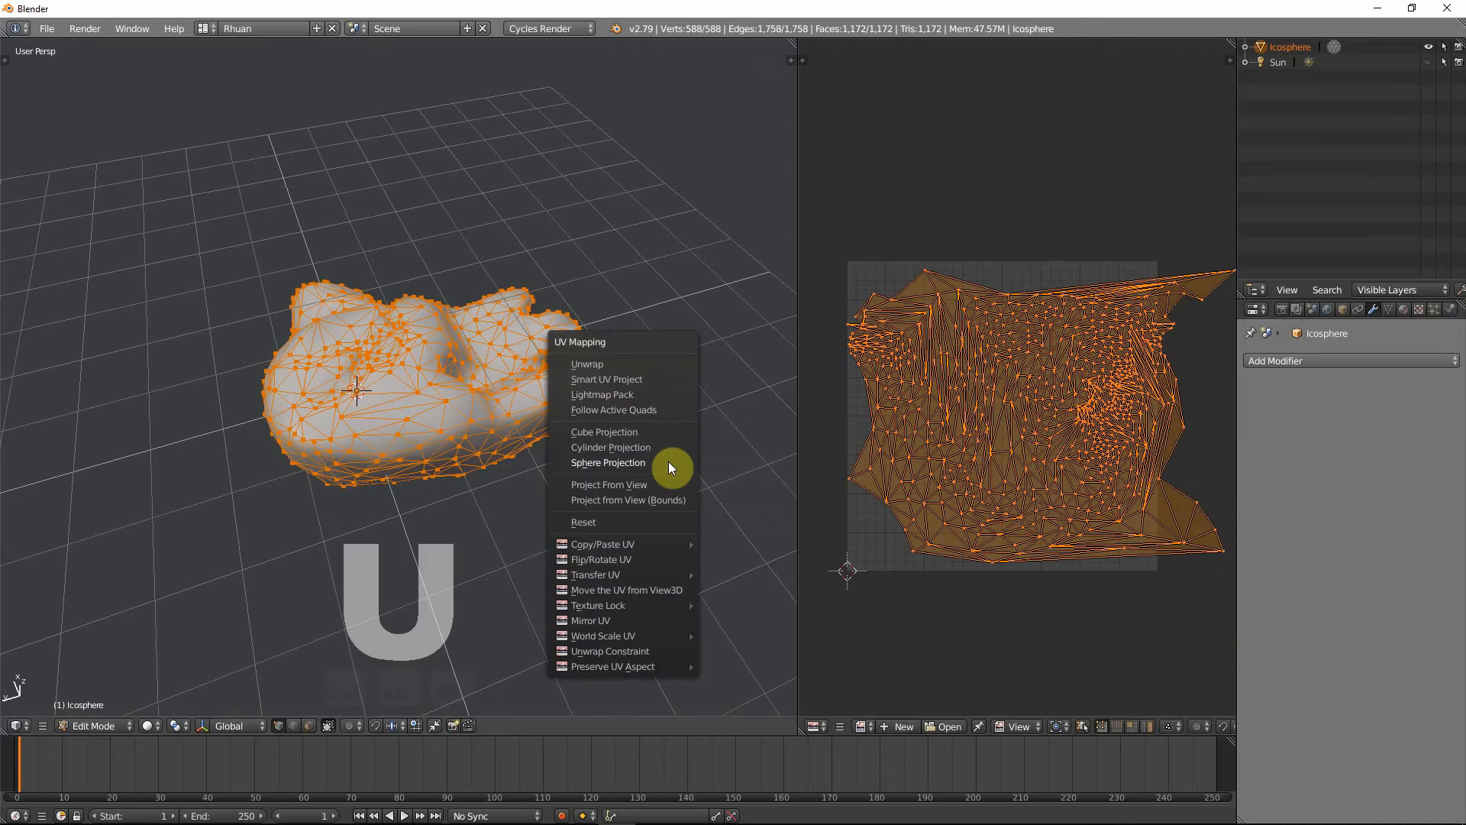
click(617, 432)
key(u)
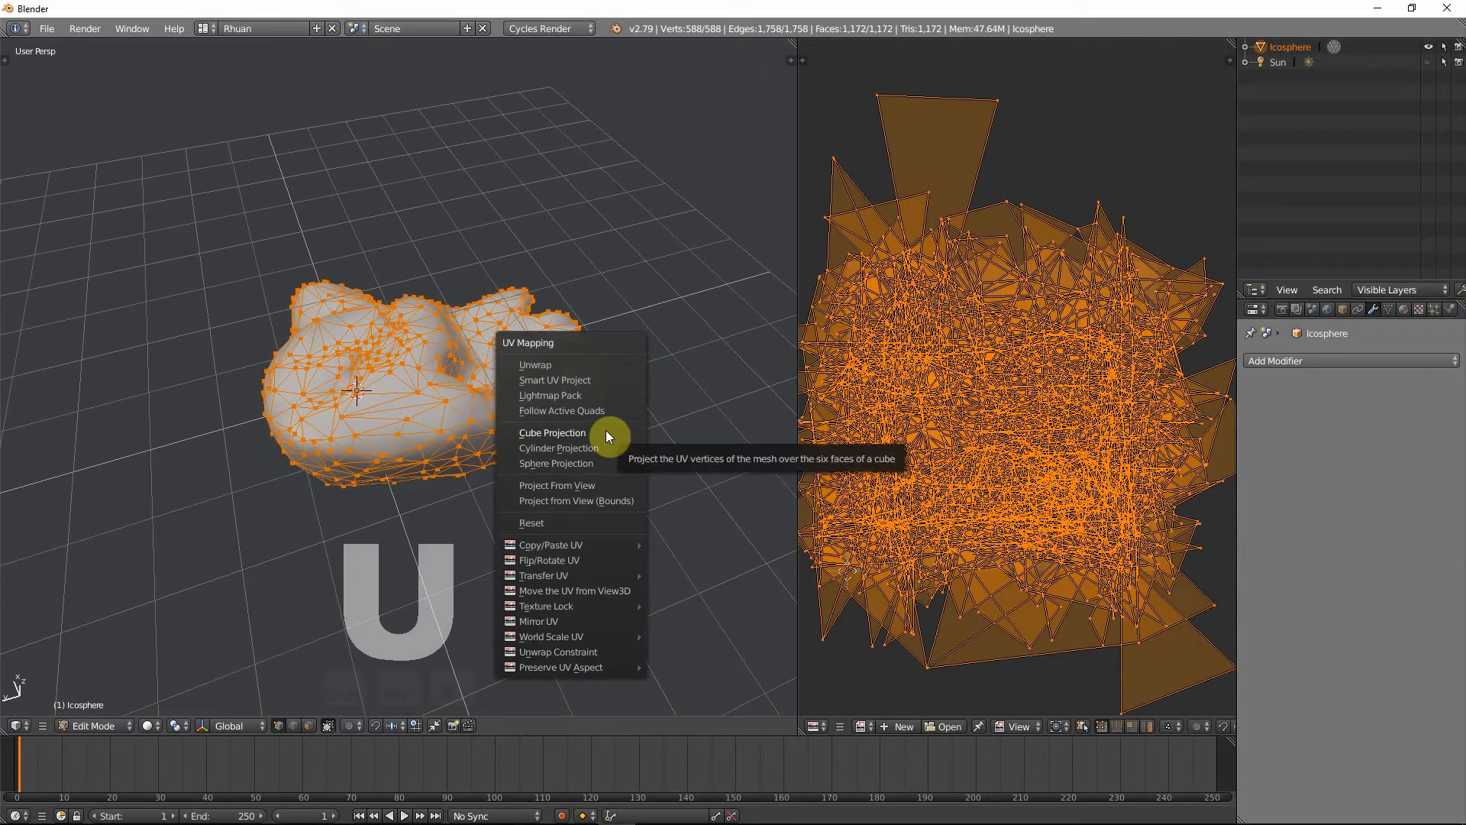
click(571, 447)
- Project the hand's UVs with Project from View (Bounds) and try Minimize Stretch on the layout
key(u)
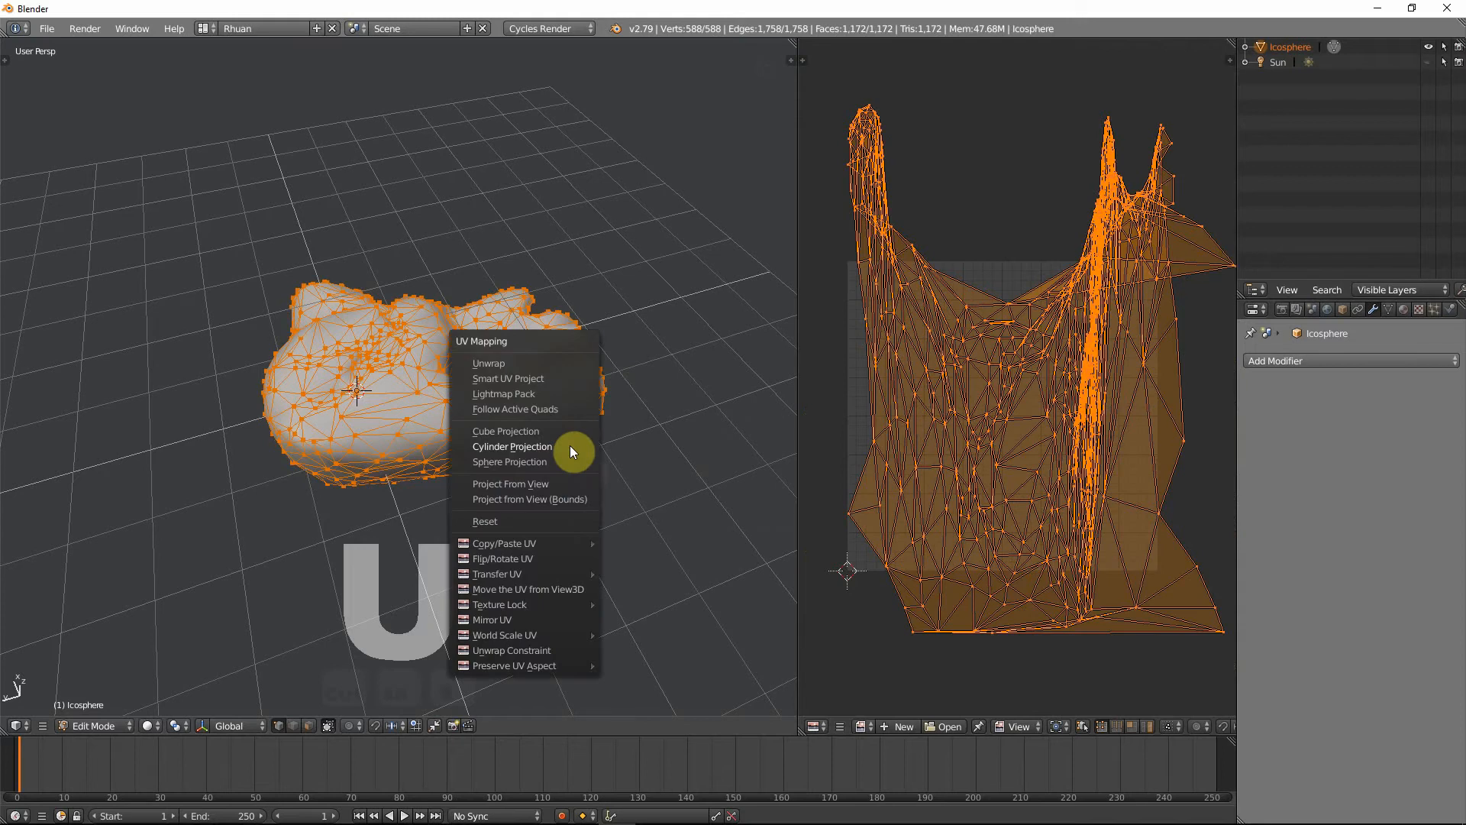
click(552, 498)
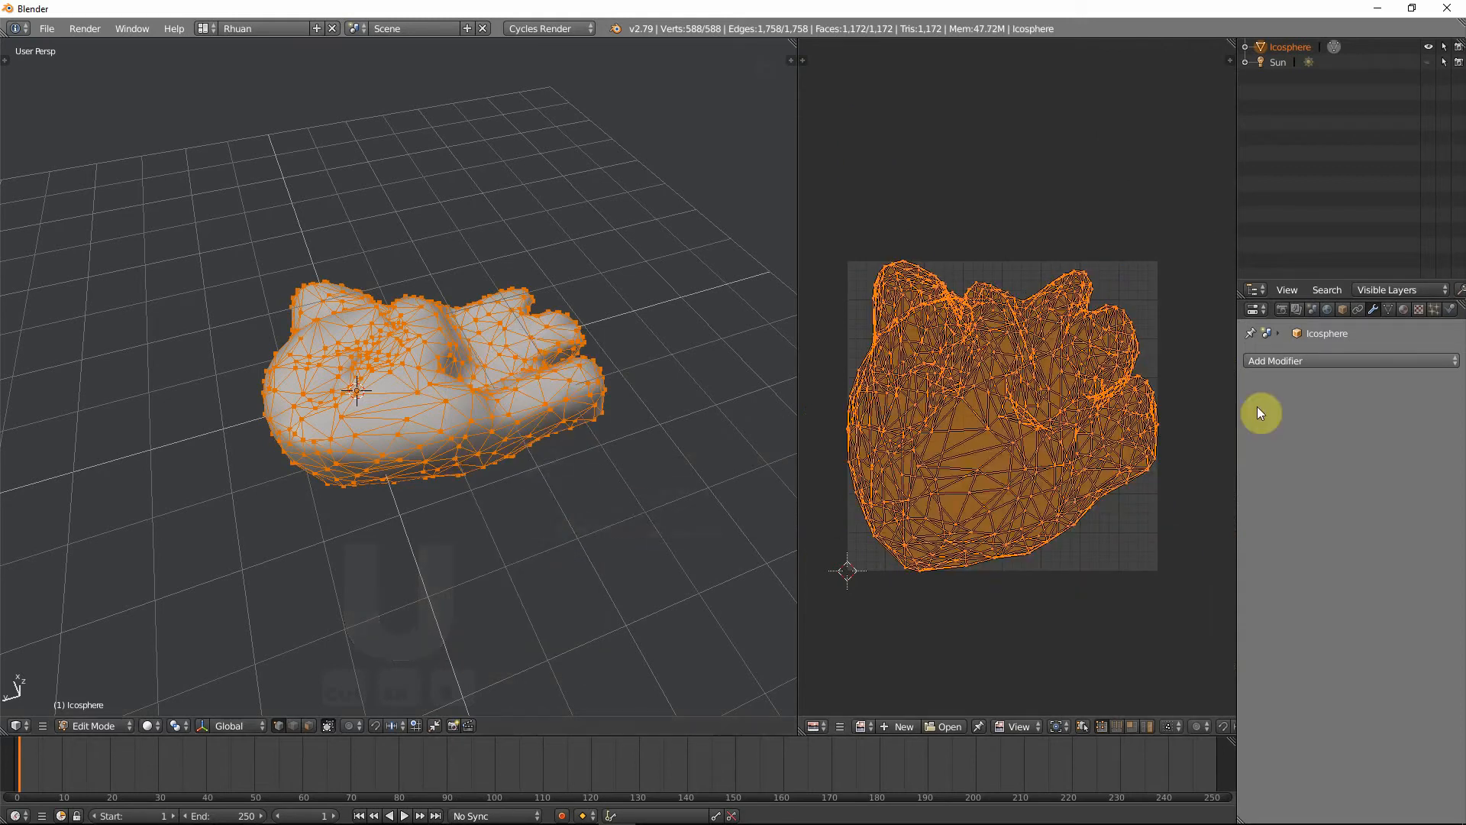
scroll(1138, 379, up, 5)
scroll(1124, 396, down, 7)
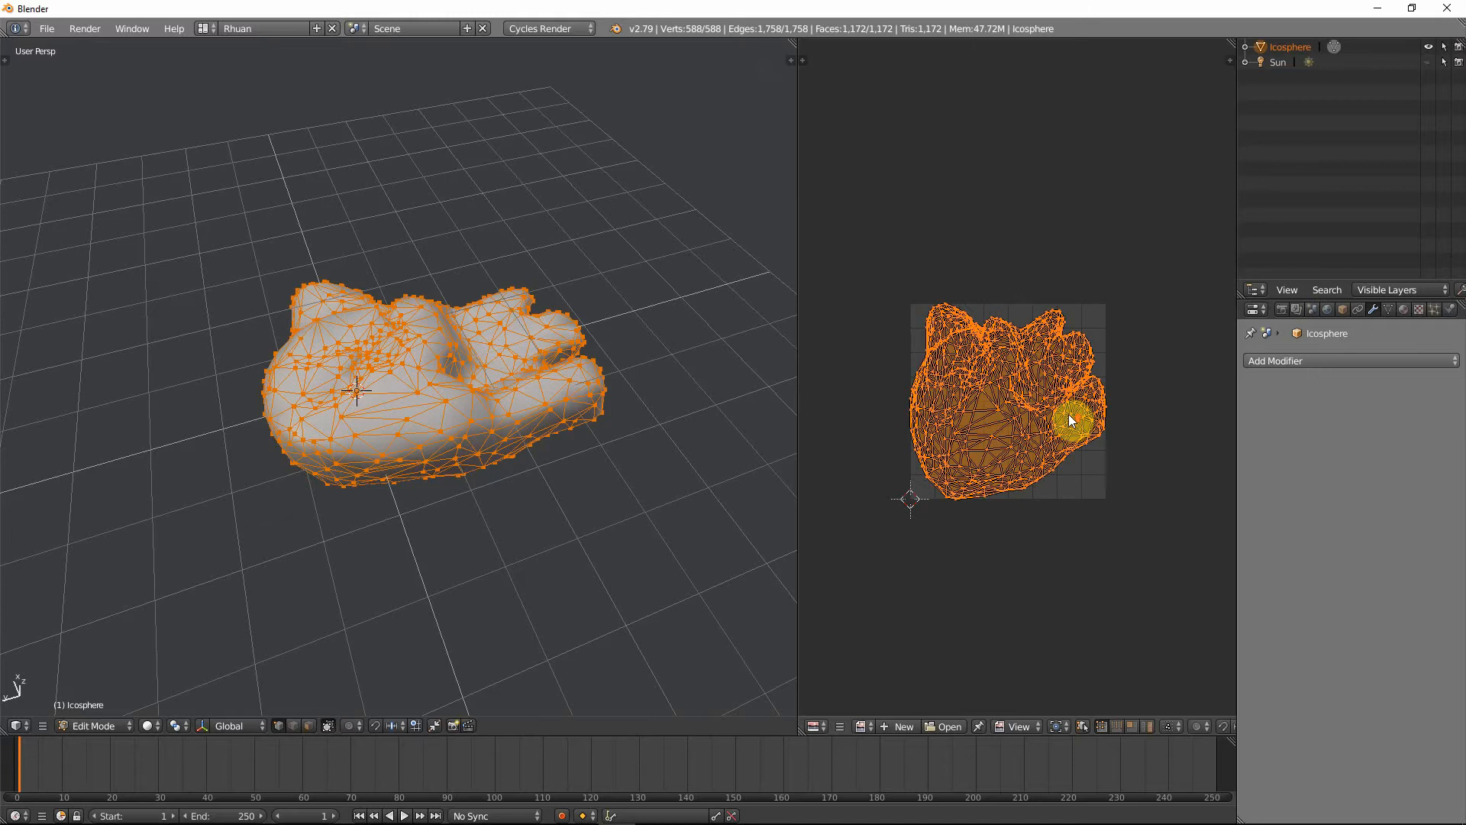
scroll(1069, 414, up, 3)
key(ctrl+v)
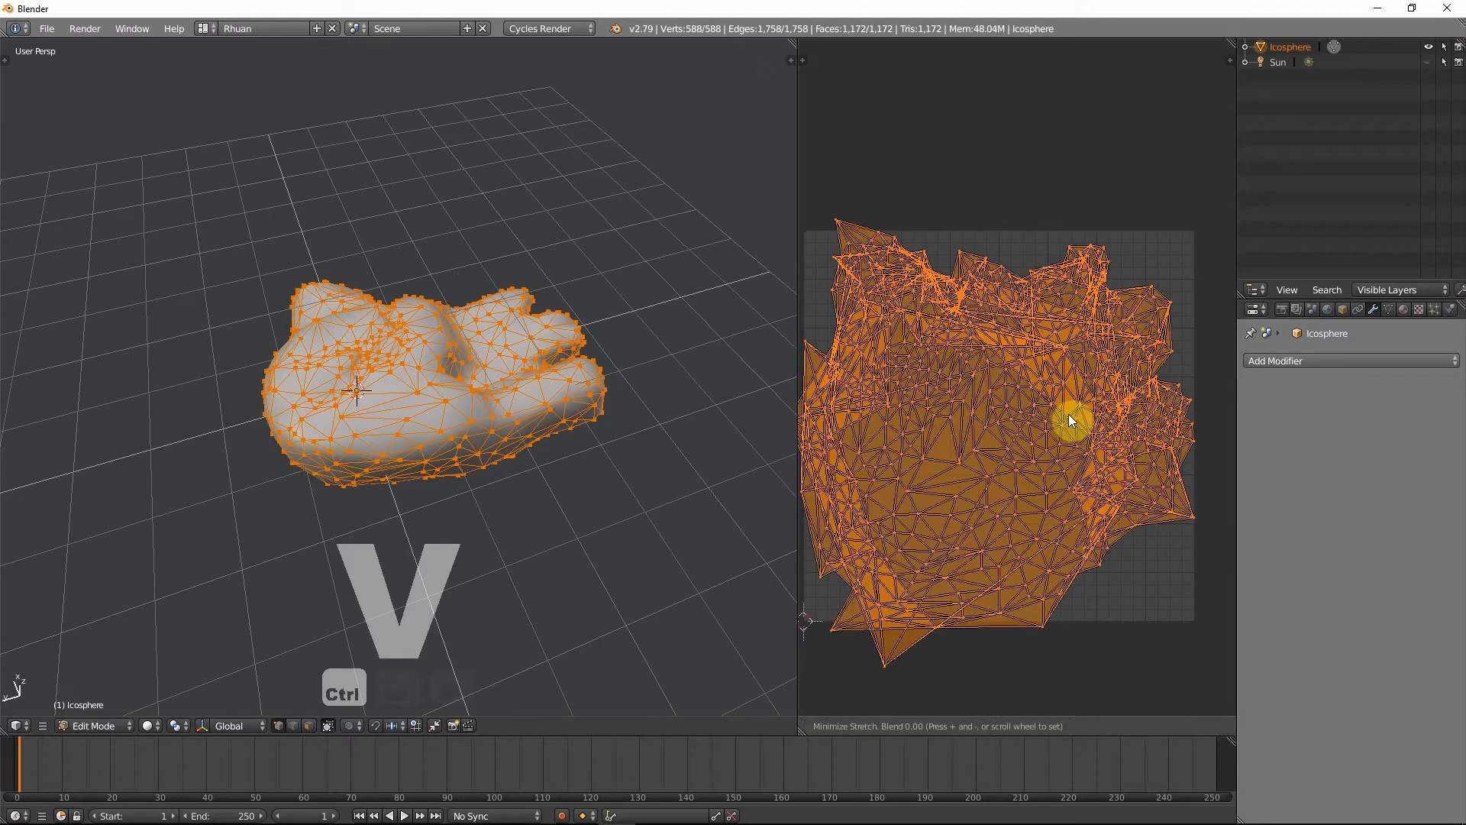
right_click(1070, 414)
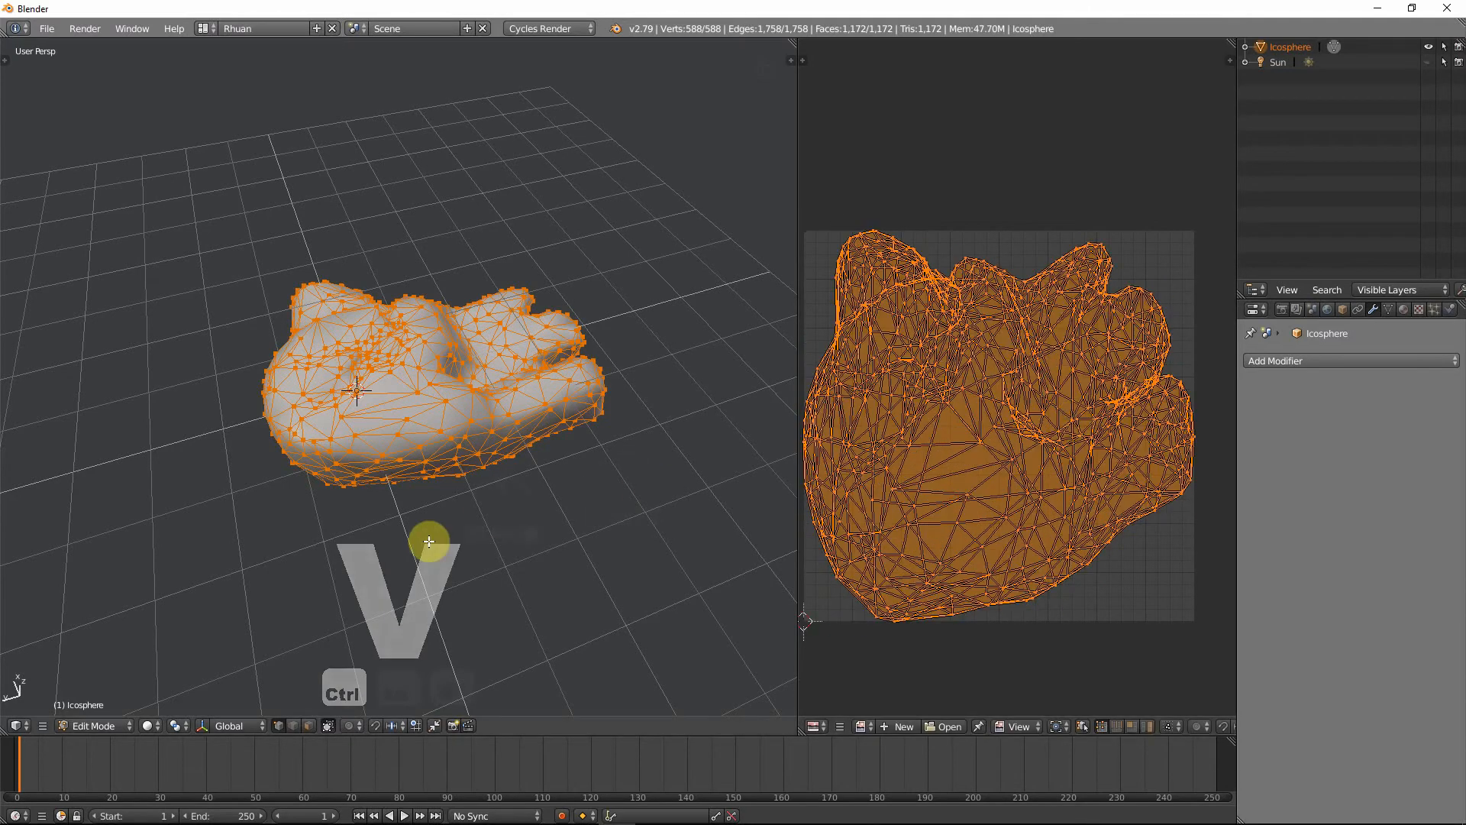
- Switch the mesh to edge selection and select a starting edge low on the side of the outer finger
middle_drag(429, 543, 550, 373)
scroll(510, 486, up, 4)
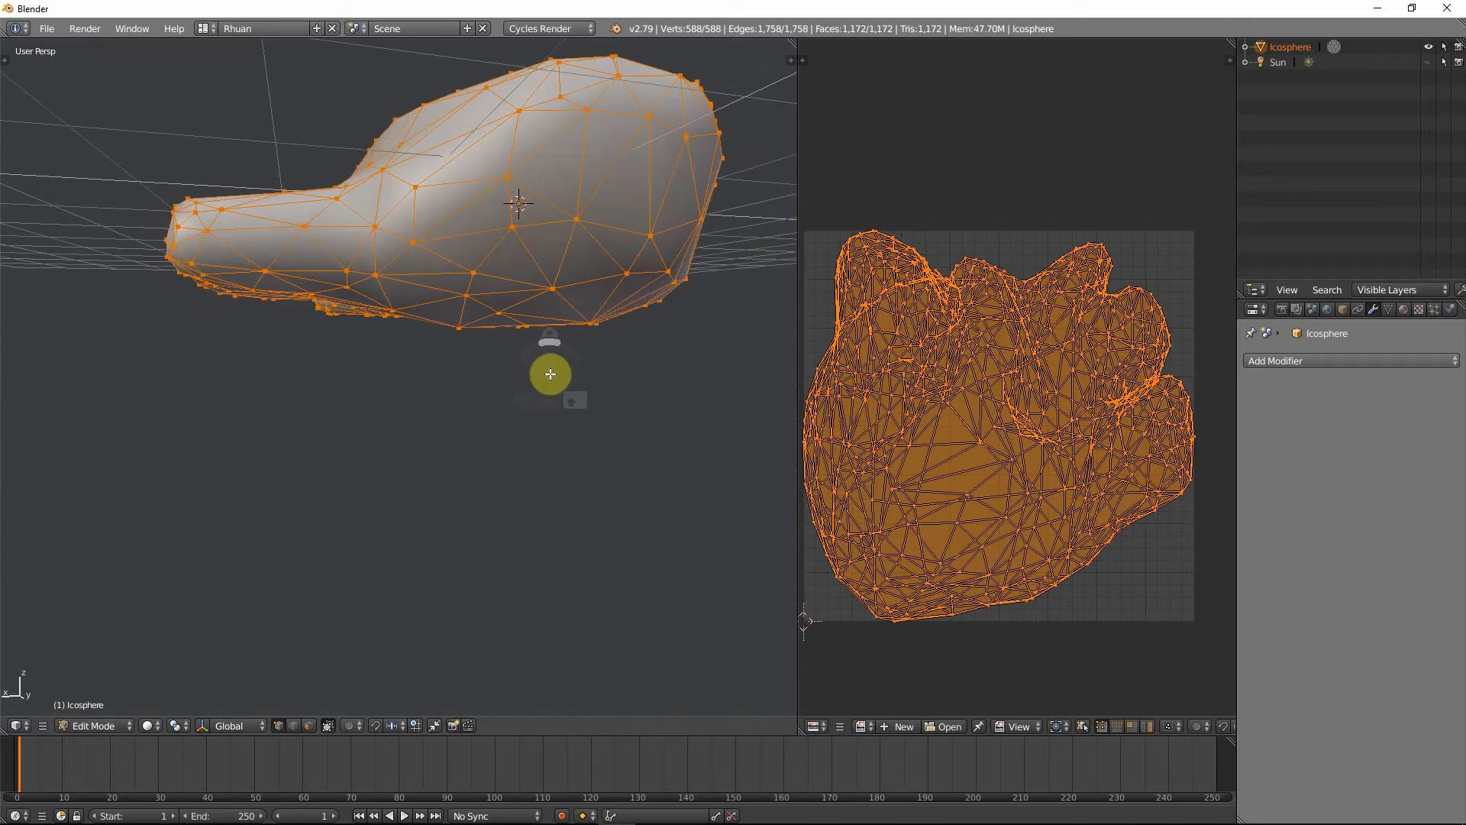
key(ctrl+Tab)
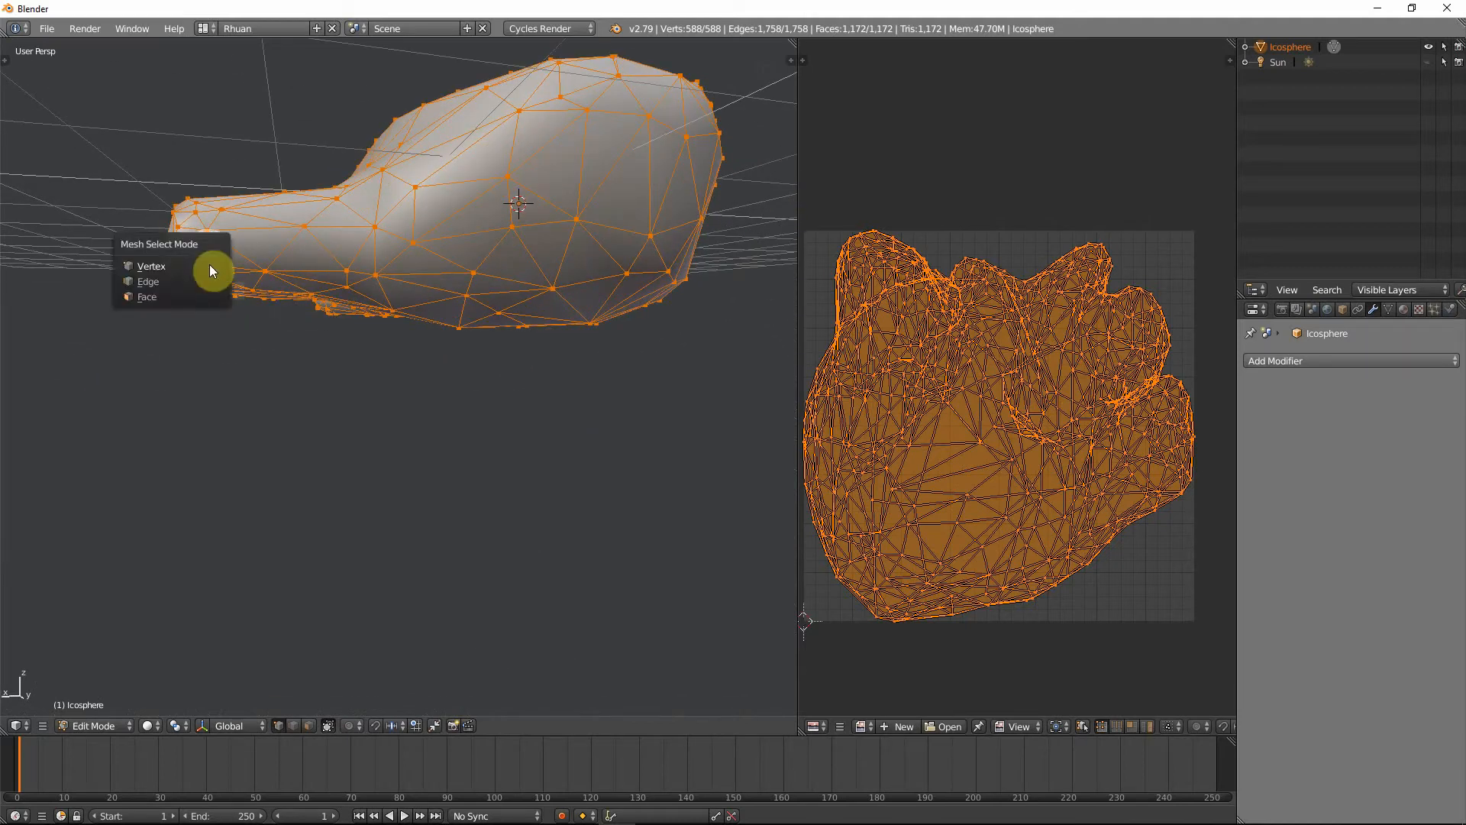
click(189, 282)
right_click(241, 275)
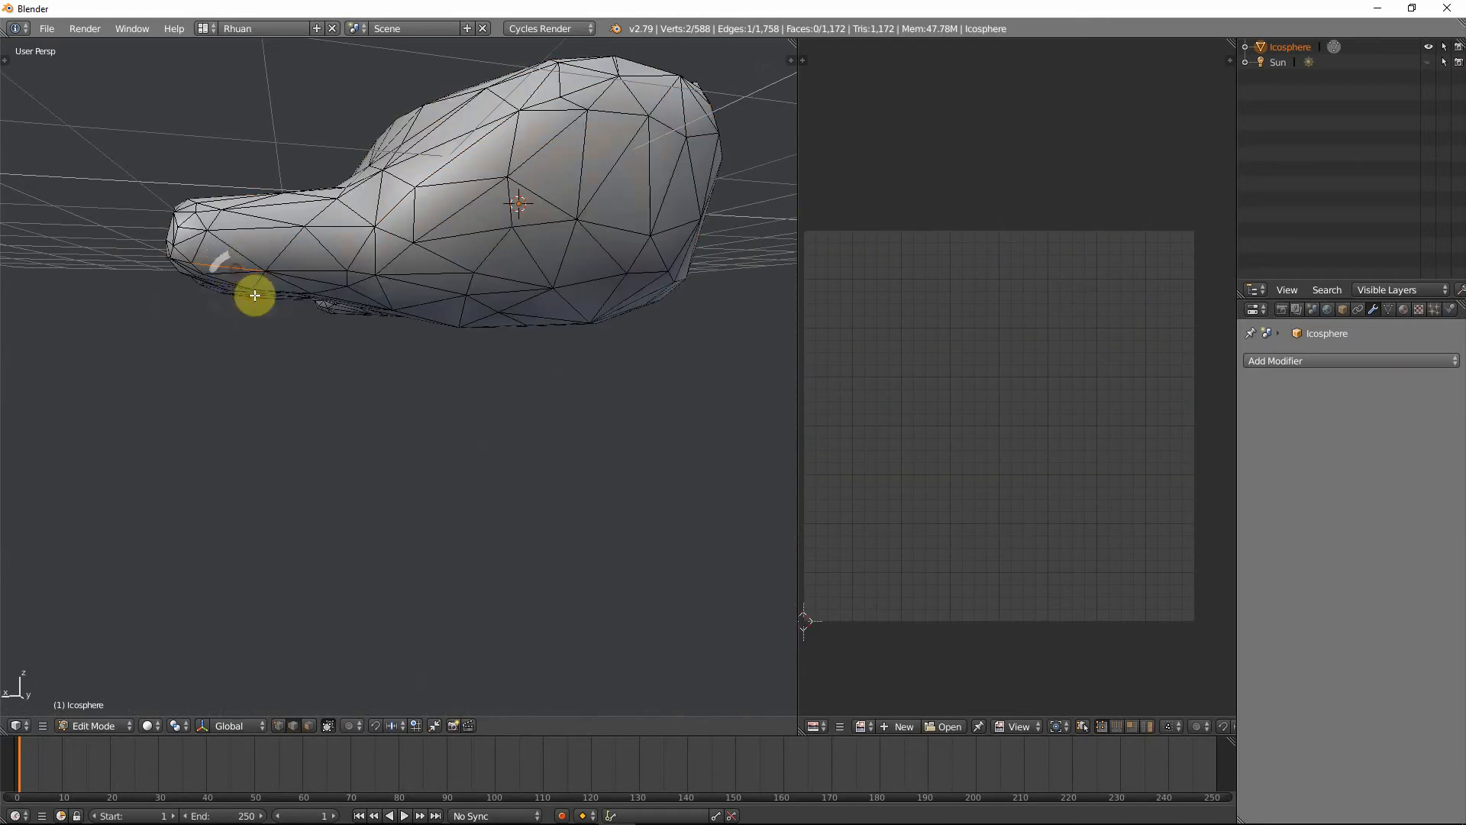
- Extend the edge selection from the finger along the hand's lower side and around its rounded end
middle_drag(278, 285, 327, 278)
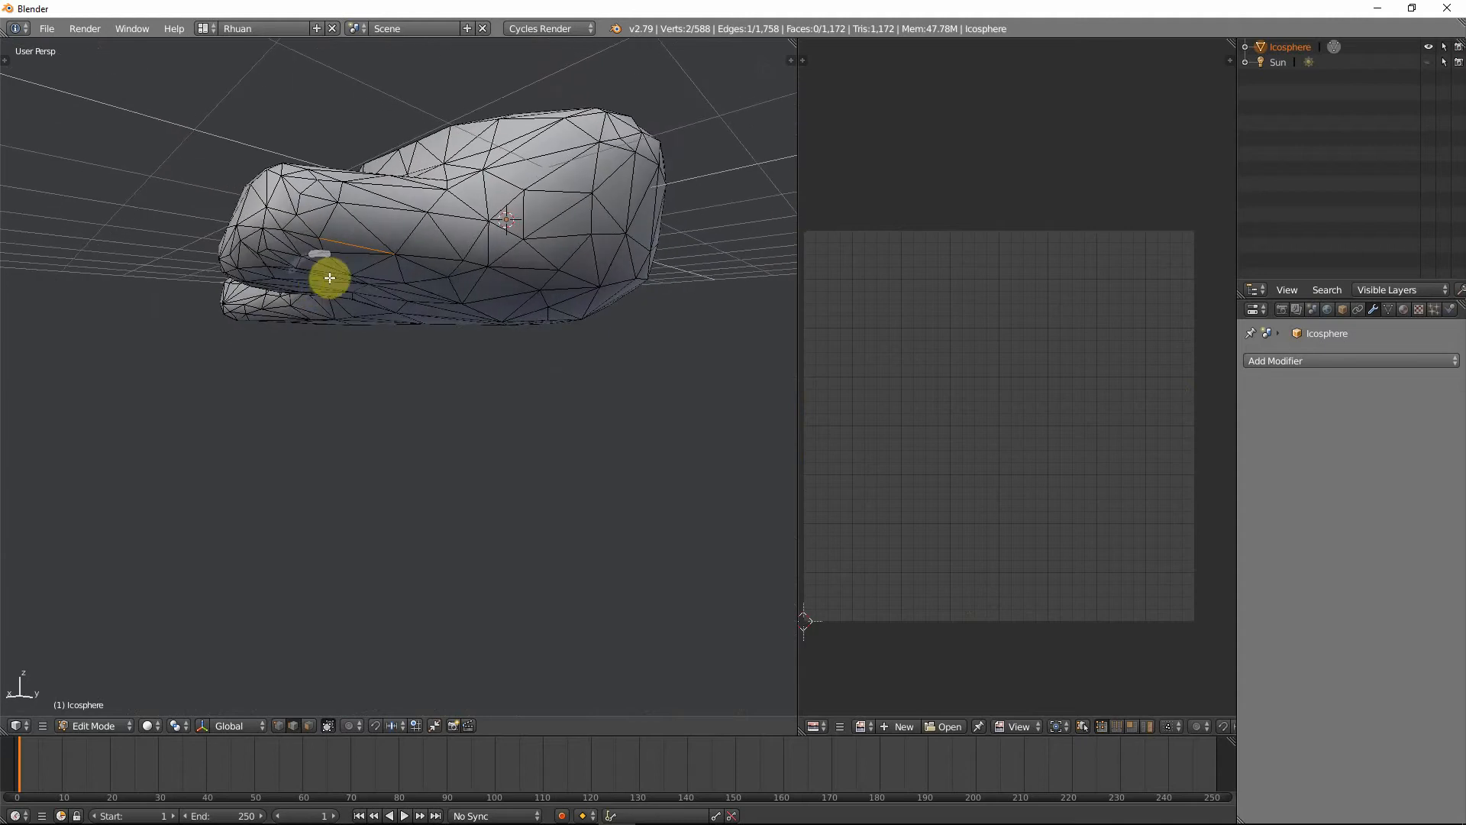
middle_drag(416, 285, 337, 287)
ctrl+right_click(444, 297)
middle_drag(443, 296, 527, 256)
ctrl+right_click(474, 317)
ctrl+right_click(474, 291)
ctrl+right_click(474, 287)
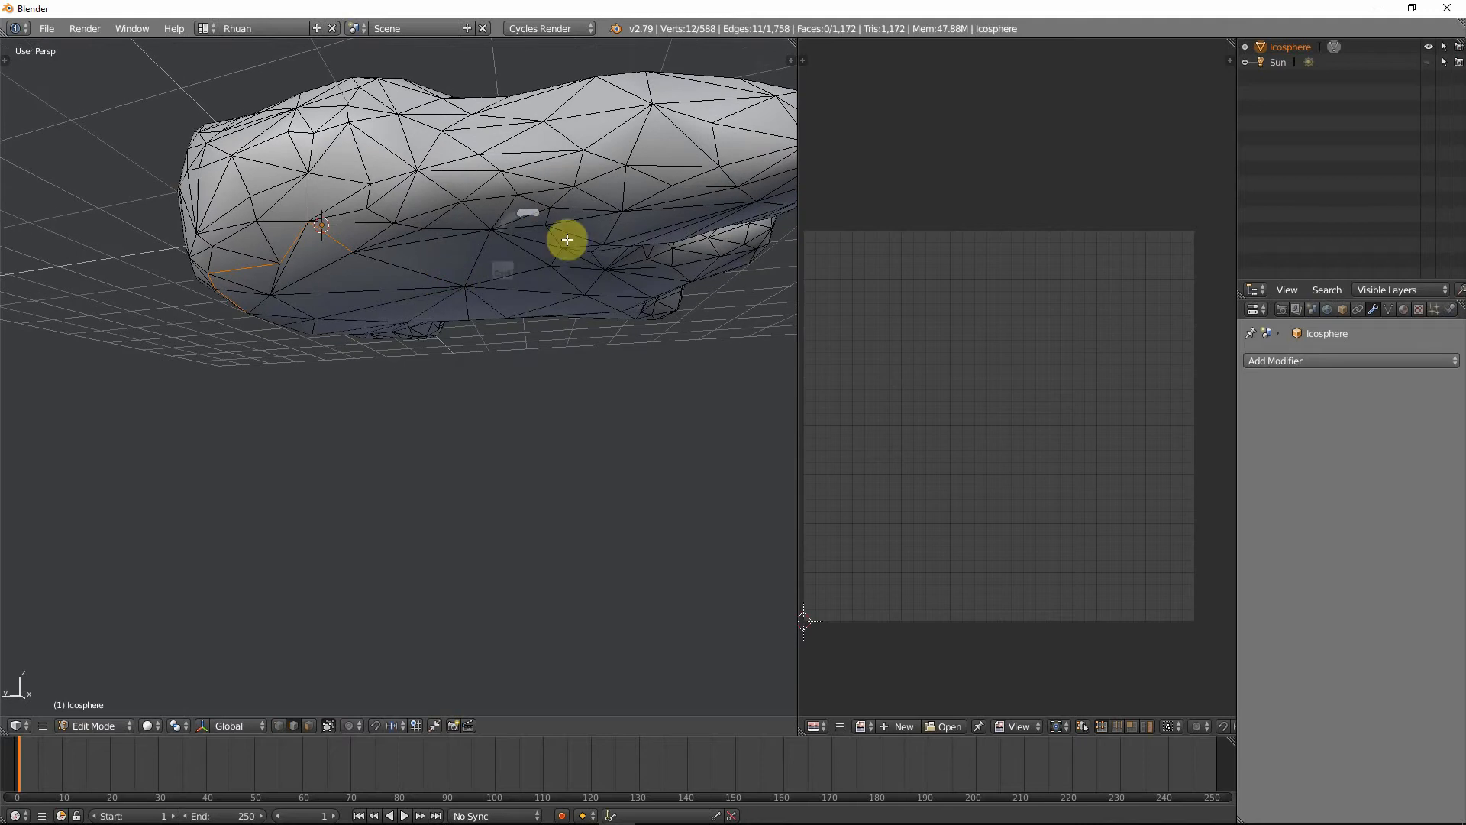
- Continue the edge path up the underside of the adjacent large lobe to the gap beside the next finger
ctrl+right_click(587, 220)
middle_drag(589, 219, 465, 226)
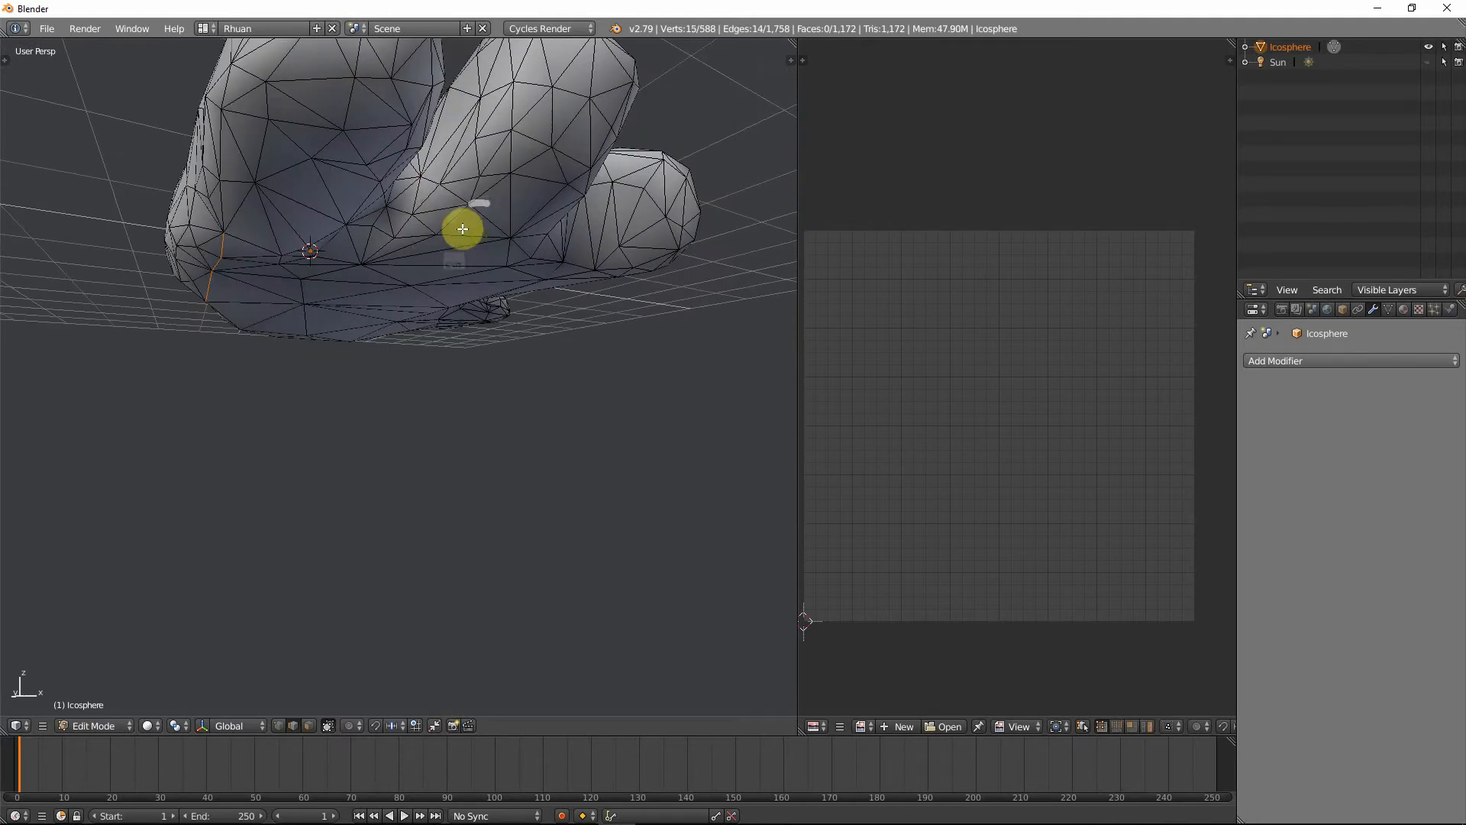
ctrl+right_click(354, 162)
middle_drag(350, 164, 296, 287)
ctrl+right_click(229, 250)
- Try to close the edge path into a loop around the hand's base, passing beneath the remaining fingers
ctrl+right_click(486, 260)
ctrl+right_click(393, 275)
ctrl+right_click(310, 254)
ctrl+right_click(294, 232)
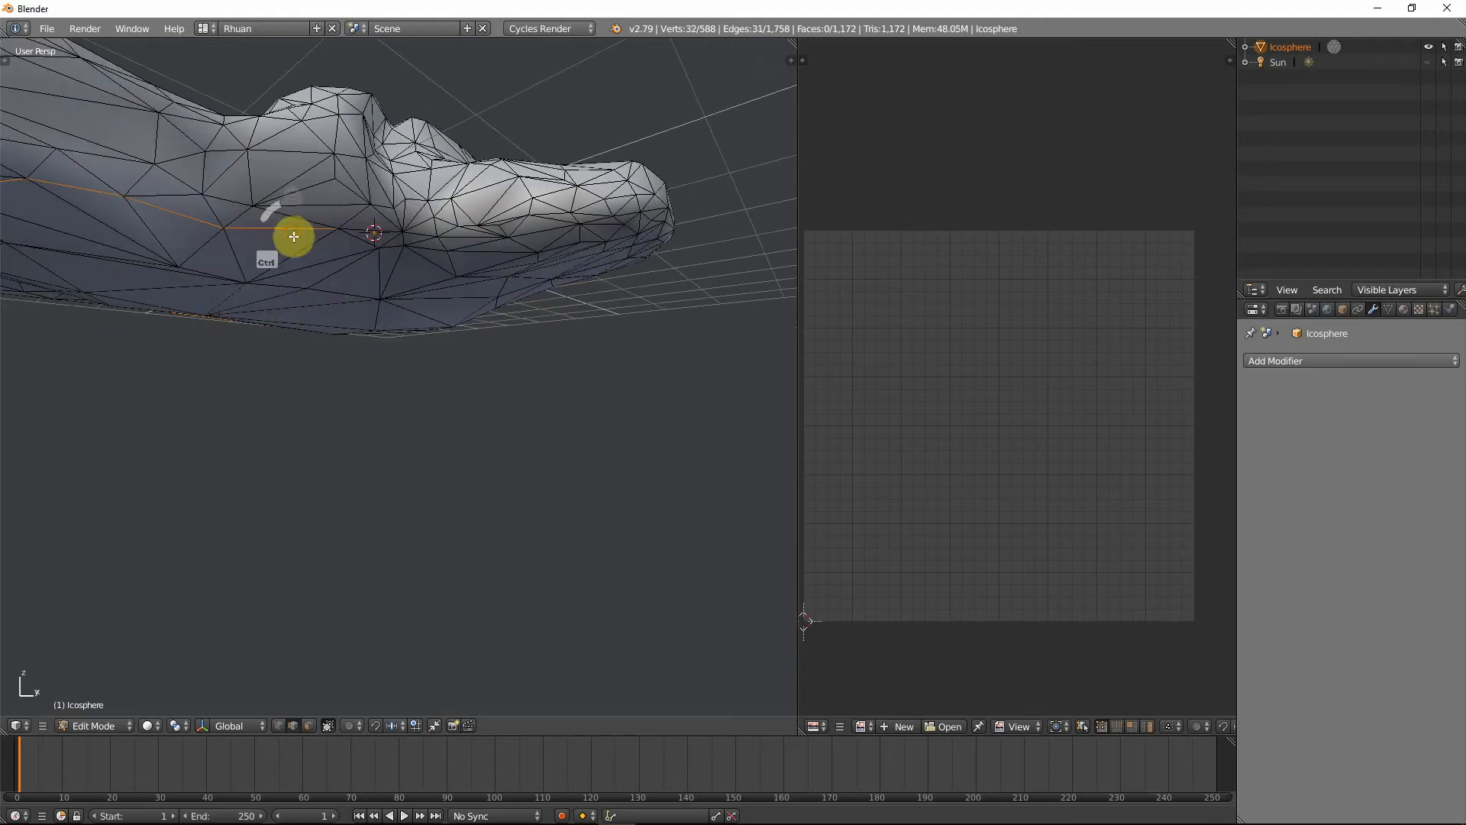
middle_drag(295, 232, 468, 265)
ctrl+right_click(387, 256)
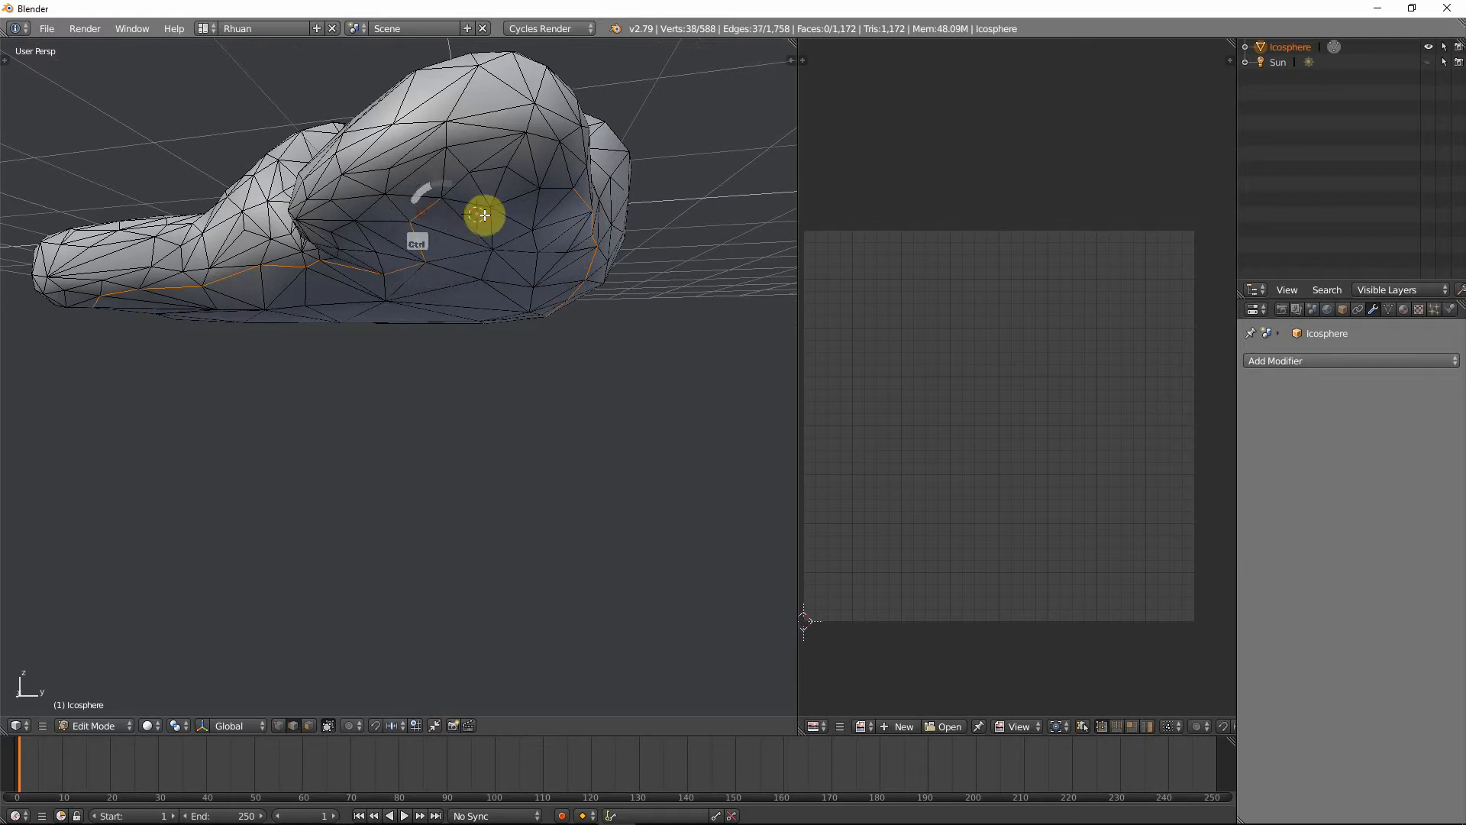
middle_drag(484, 216, 461, 196)
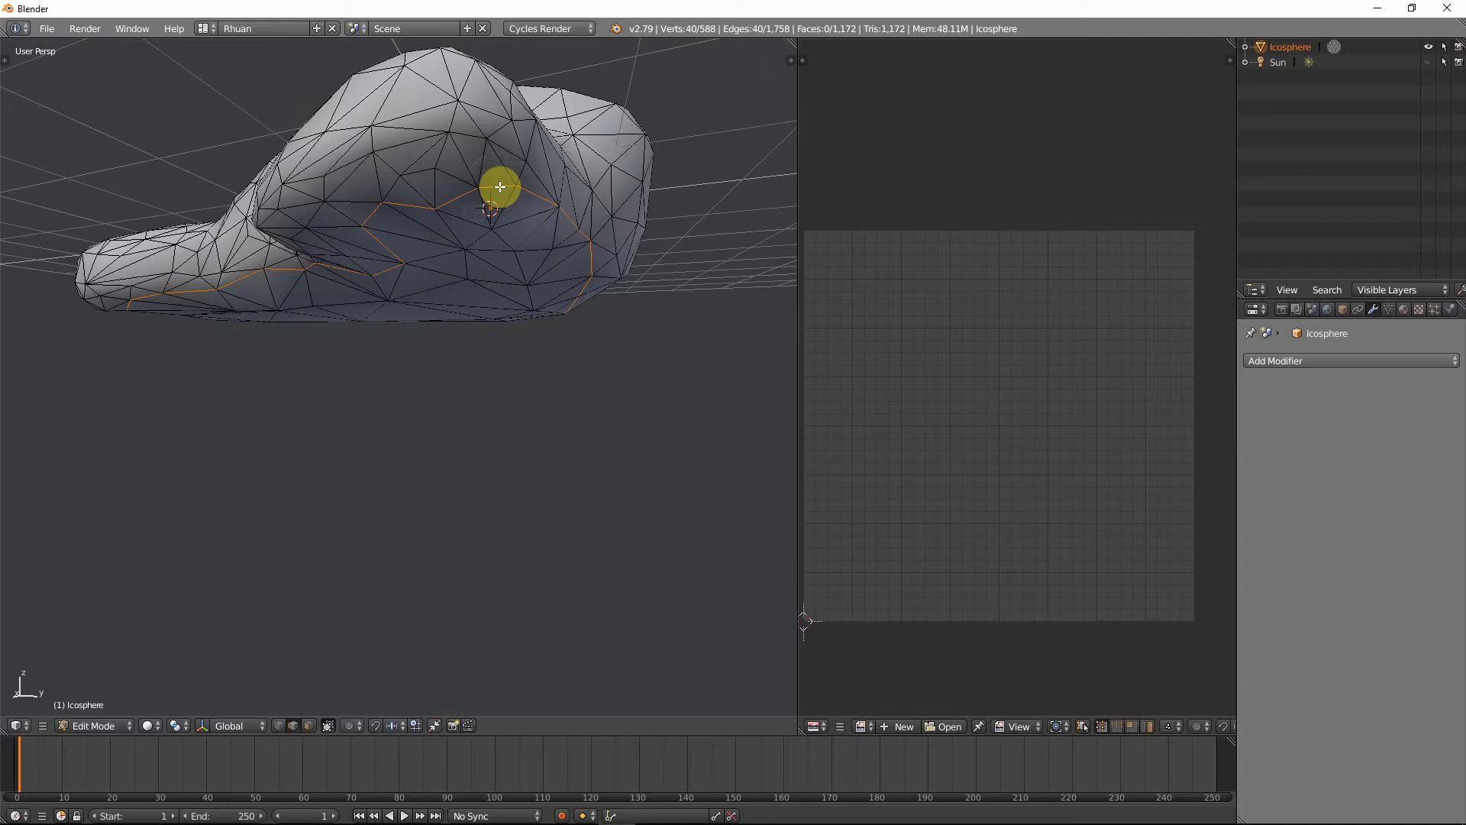
middle_drag(499, 186, 387, 286)
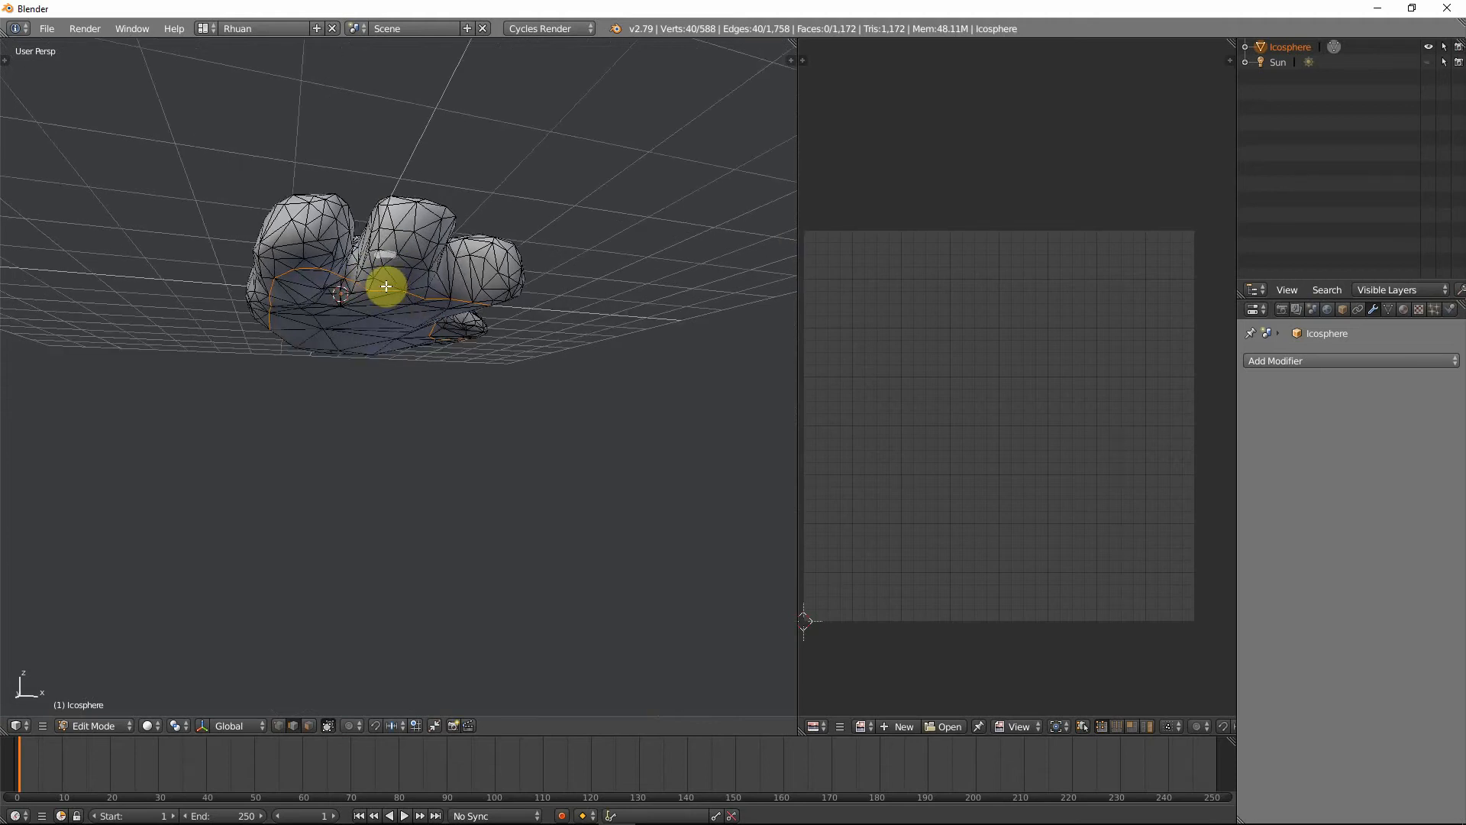
- Undo the latest edge path extensions back to the gap beside the large lobe
key(ctrl+z)
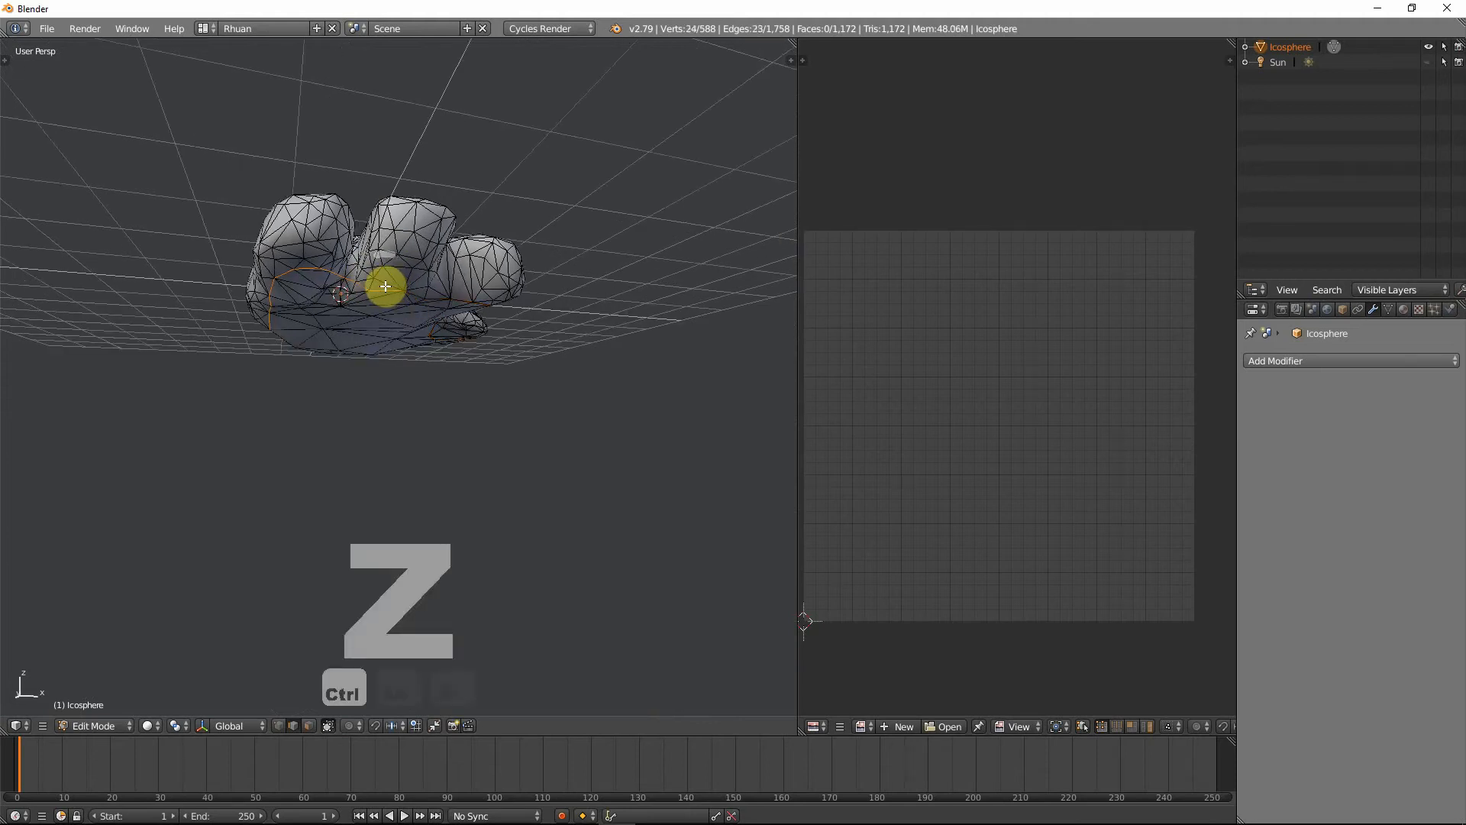
scroll(386, 286, up, 3)
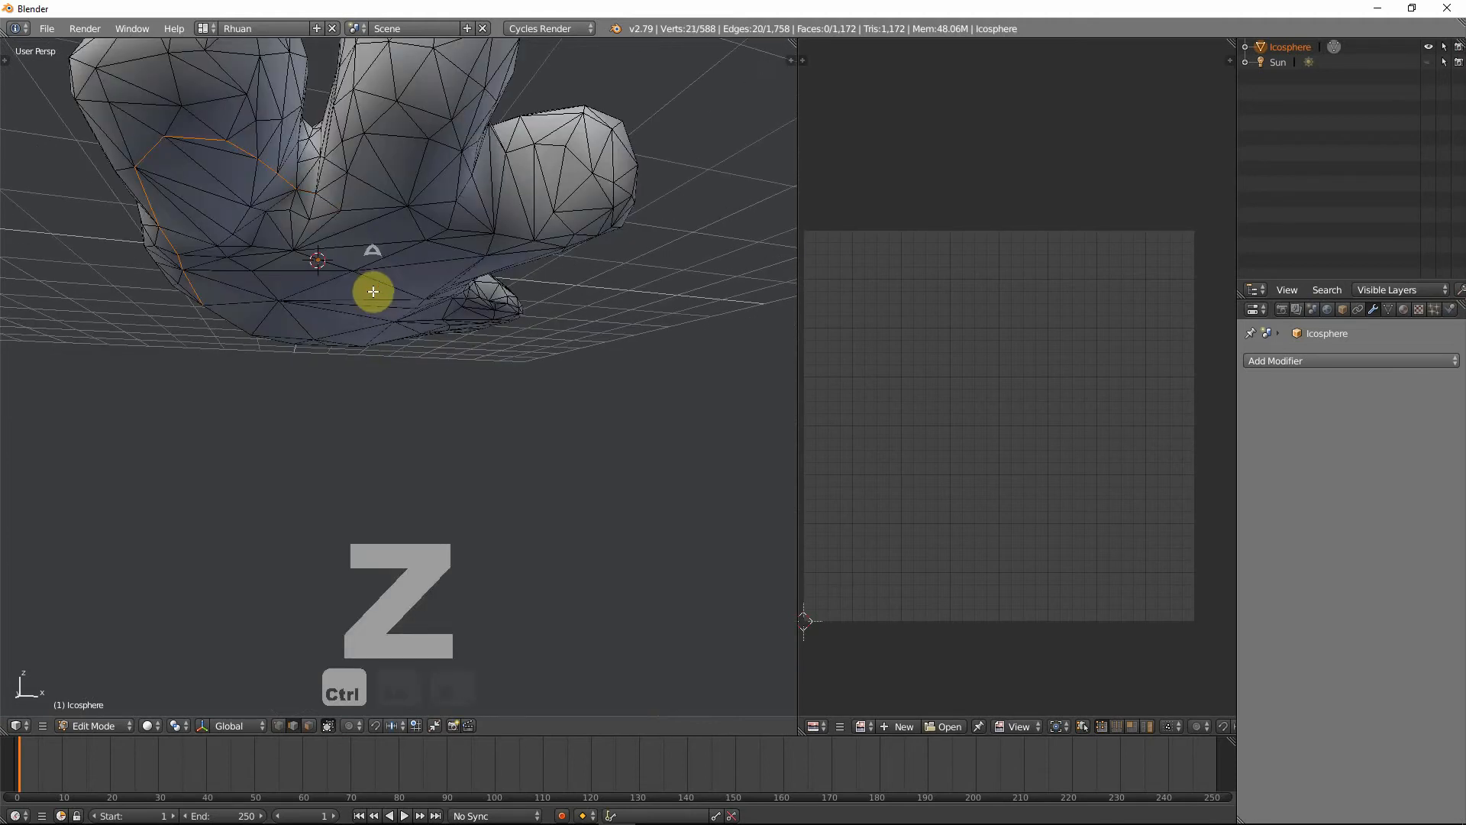
scroll(334, 194, down, 3)
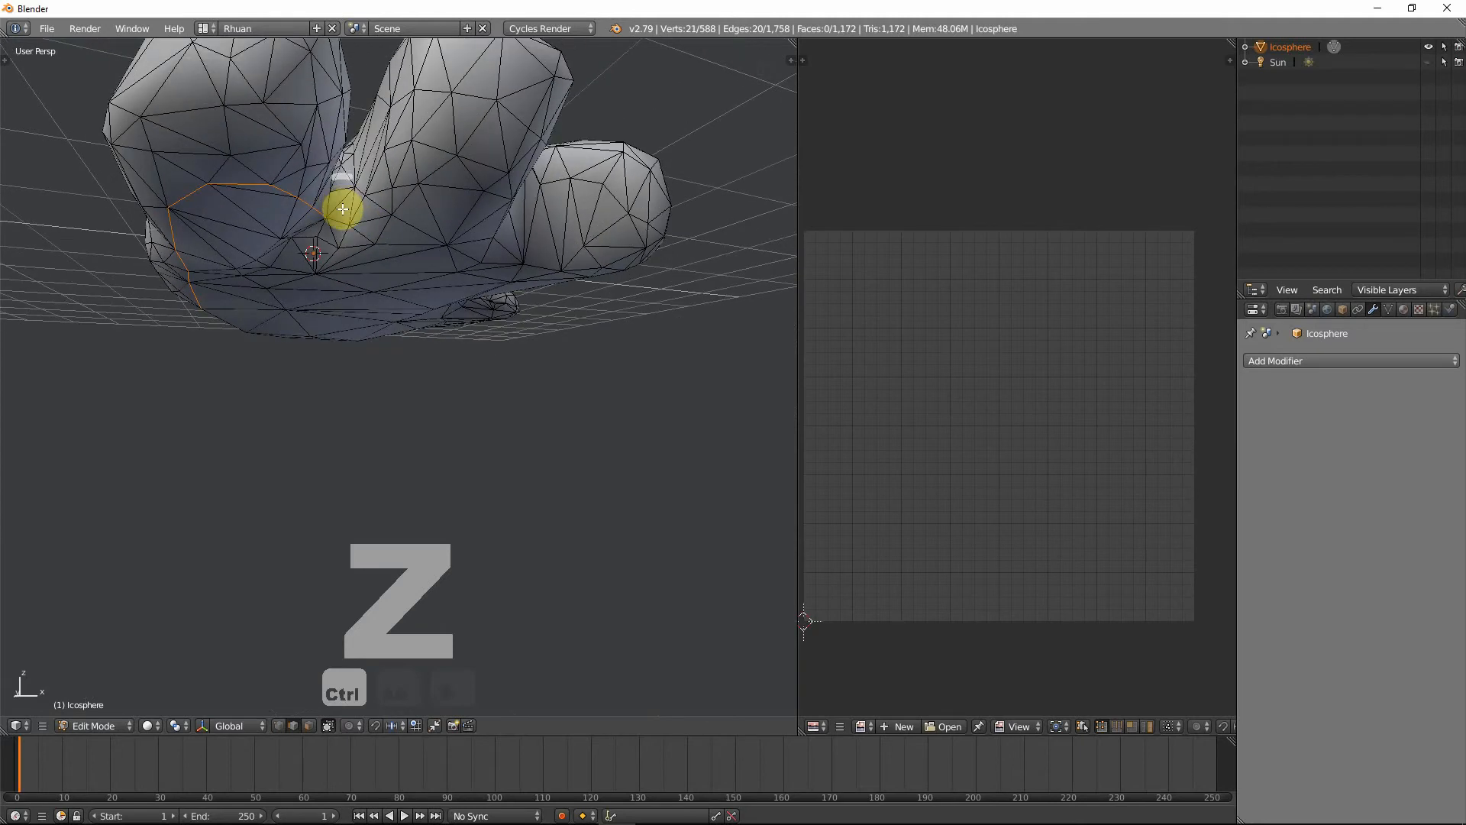
- Extend the edge path from the gap across the underside of the middle finger to the base of the next finger
scroll(344, 233, up, 2)
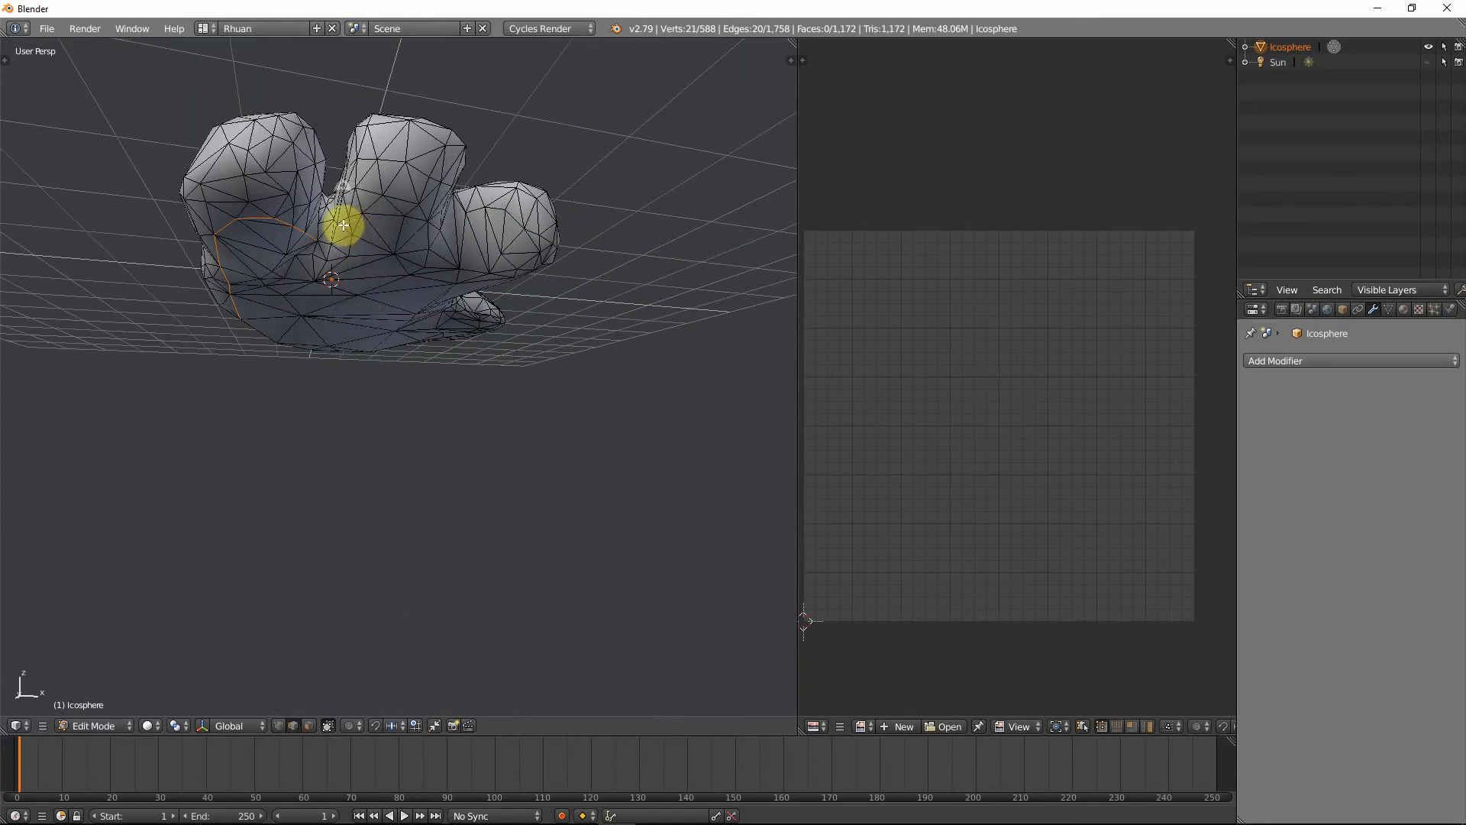
ctrl+right_click(373, 213)
ctrl+right_click(411, 222)
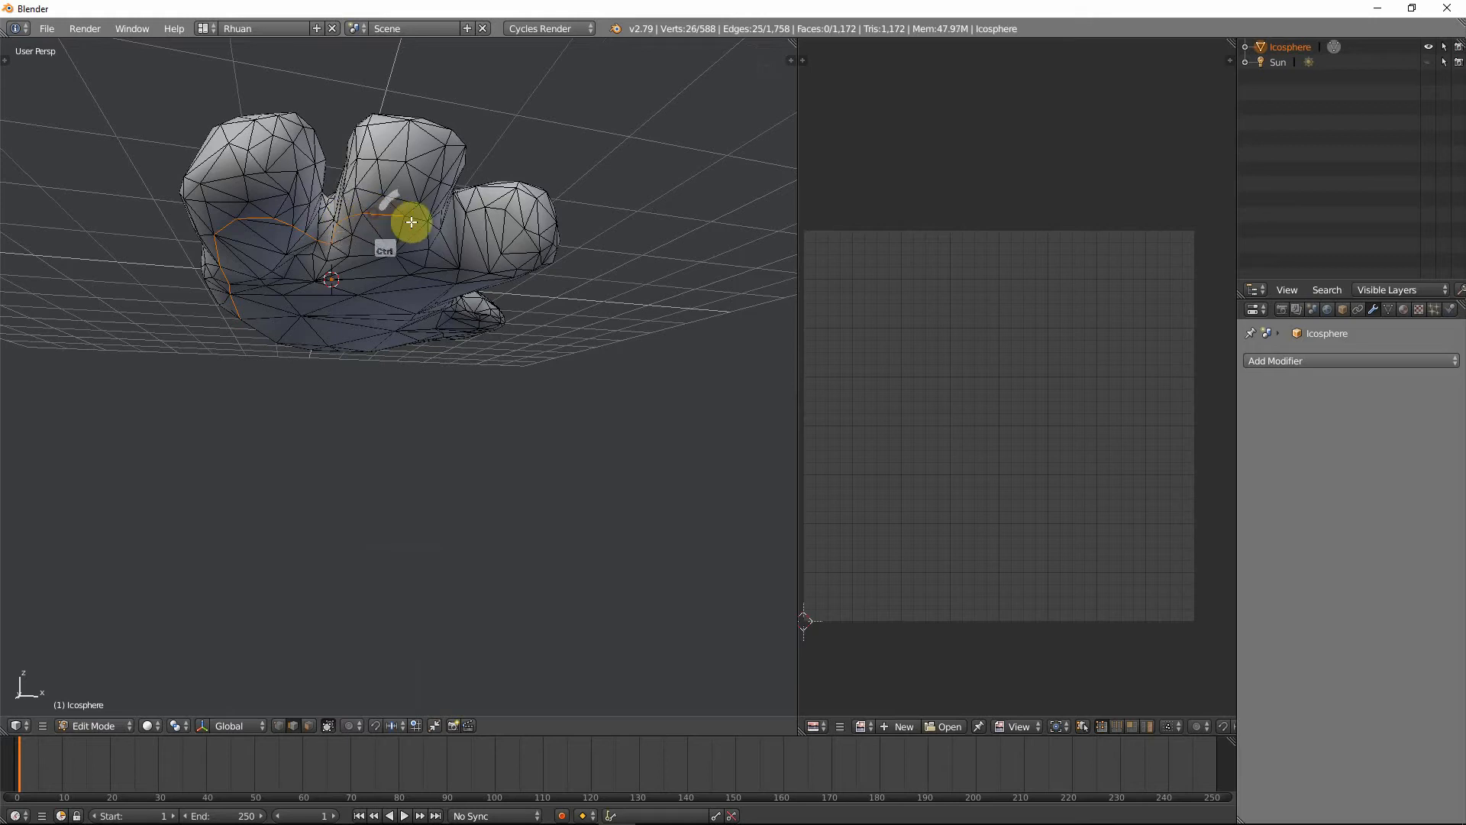
middle_drag(421, 229, 369, 233)
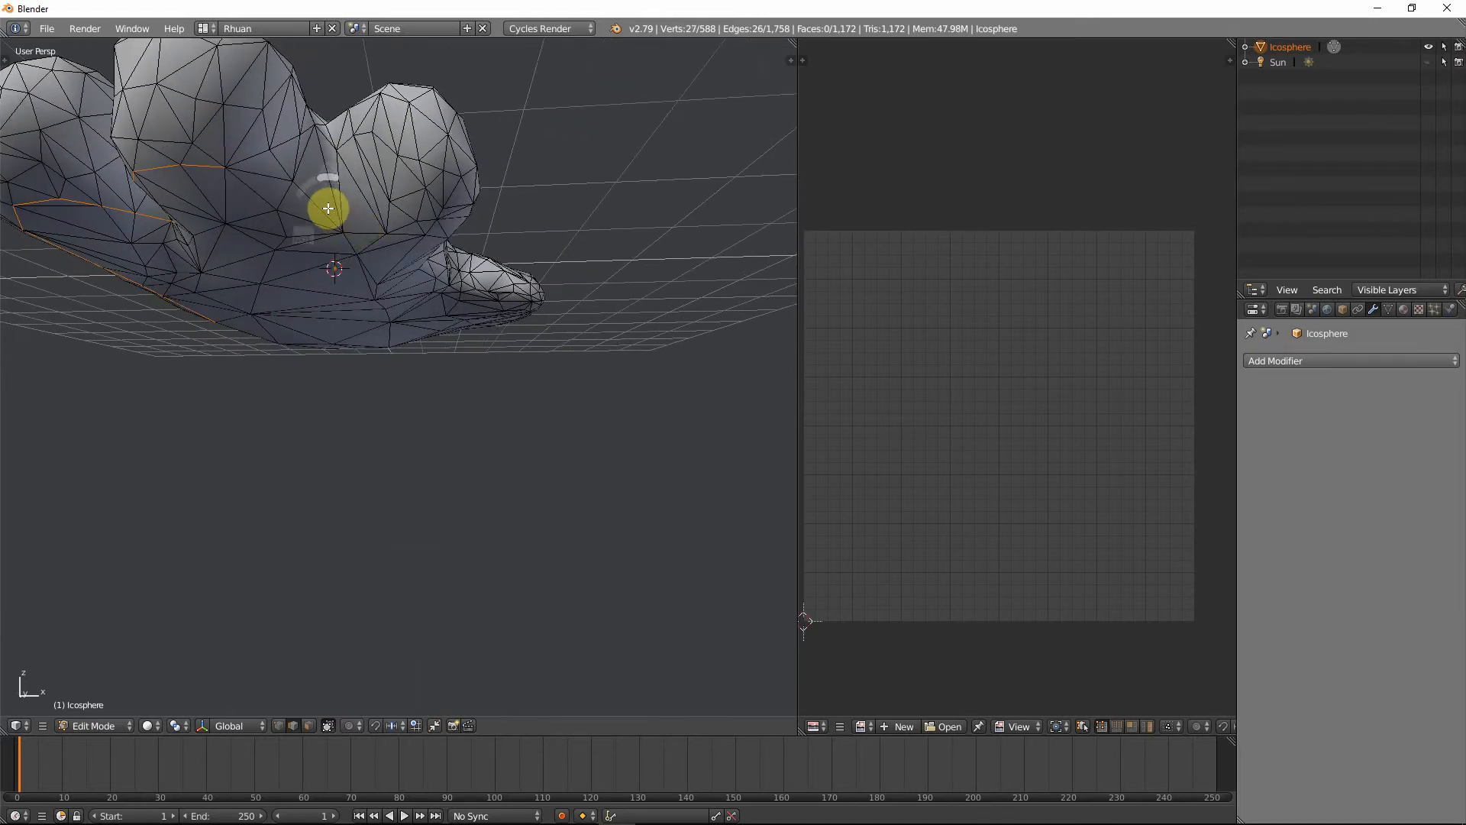
ctrl+click(344, 239)
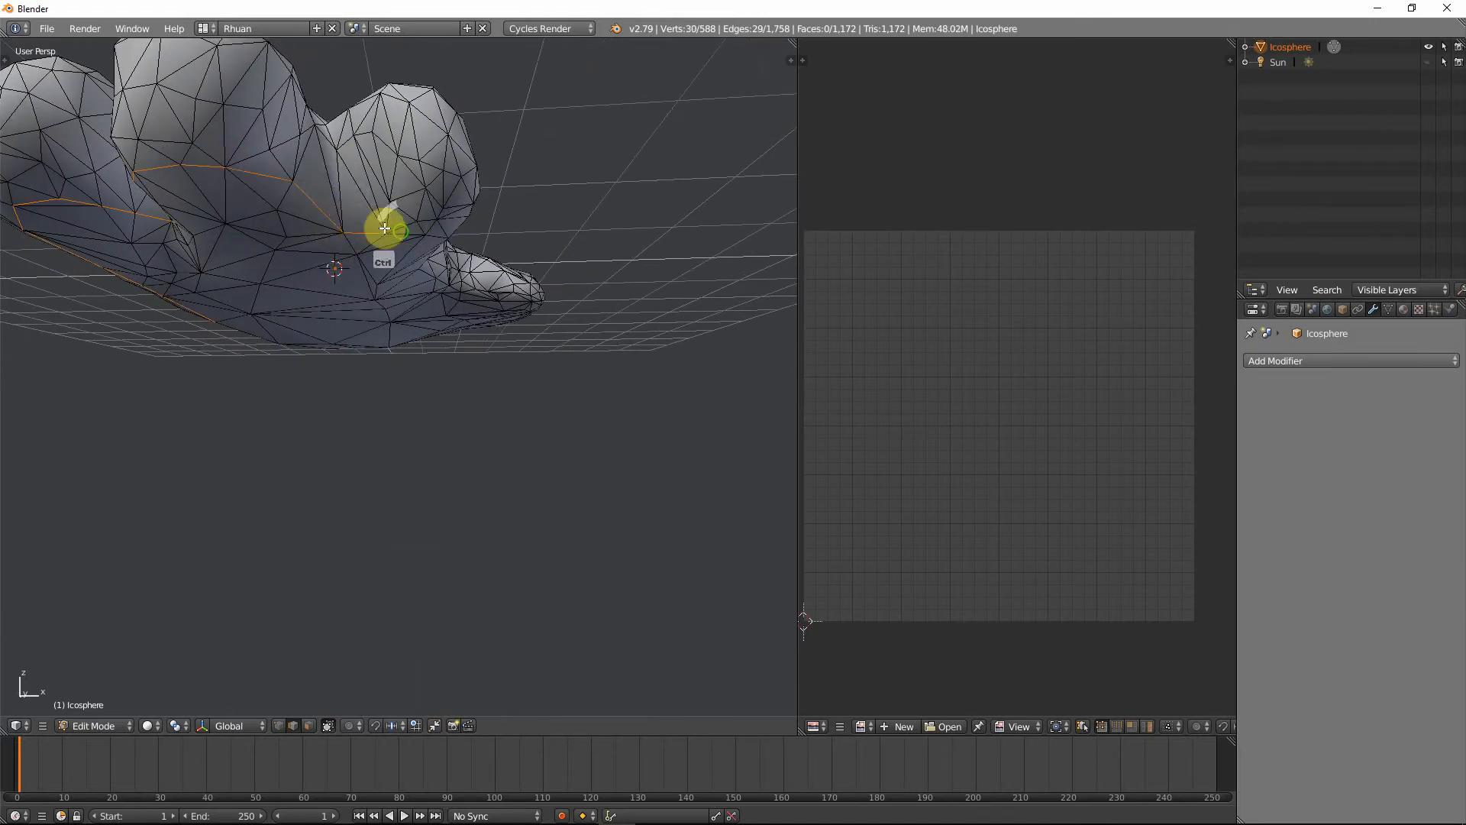
- Continue the edge path along the hand's remaining side and beneath the last protruding lobe to close the loop around the base
middle_drag(385, 227, 412, 268)
ctrl+click(374, 271)
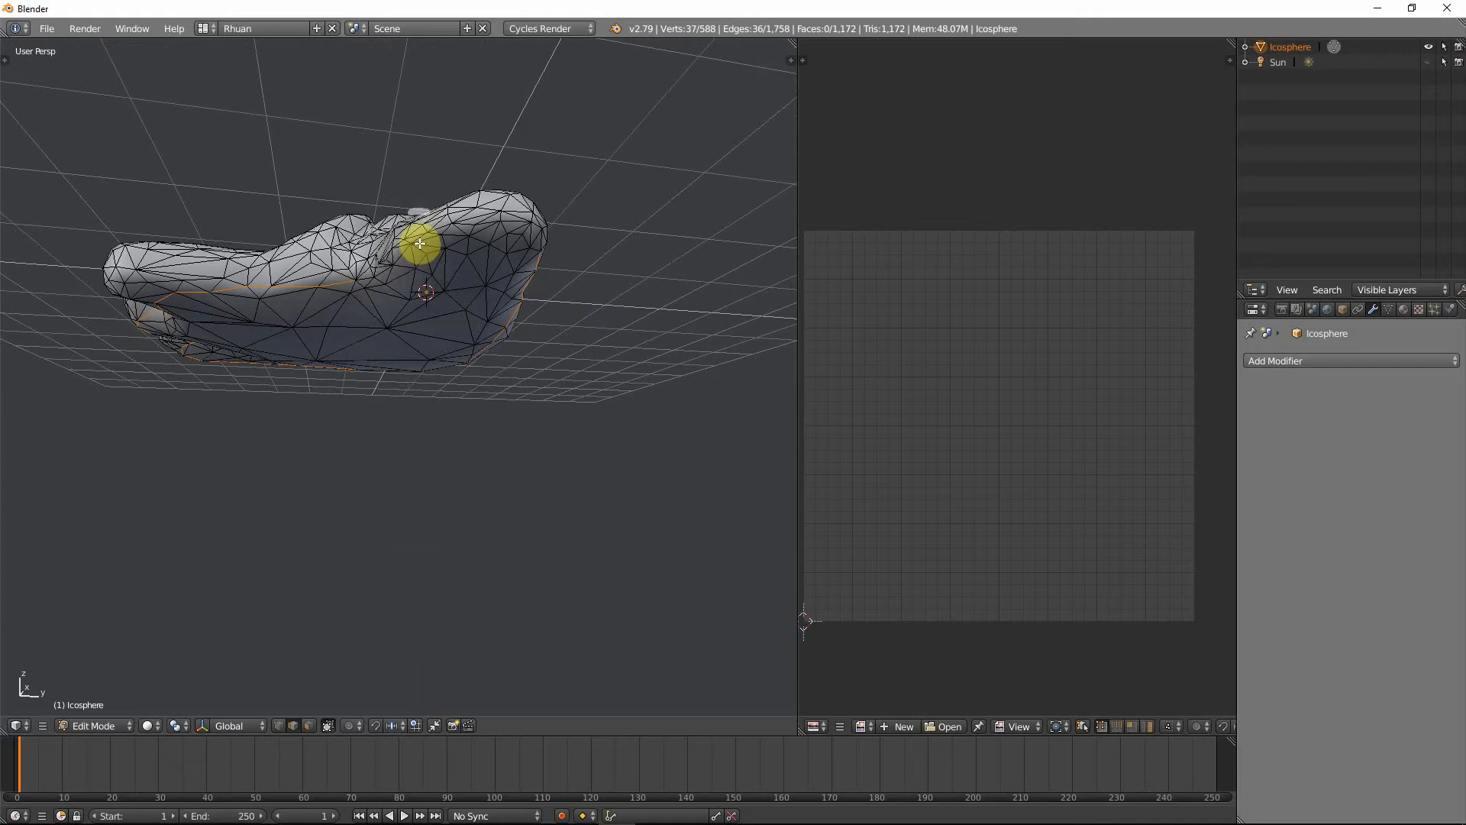
middle_drag(410, 257, 359, 362)
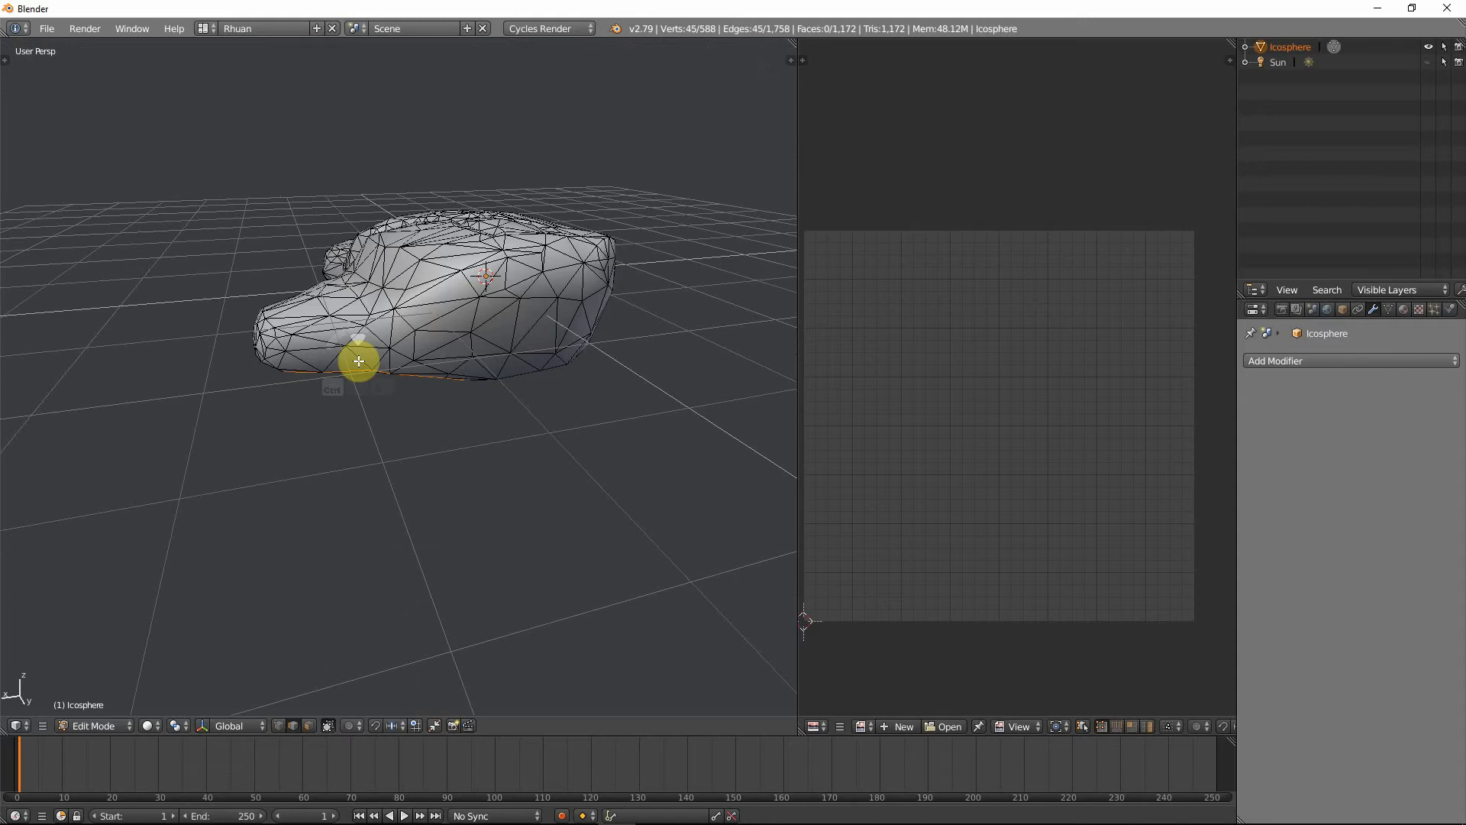
- Mark the closed edge loop around the hand's base as a seam and select the entire mesh
key(ctrl+e)
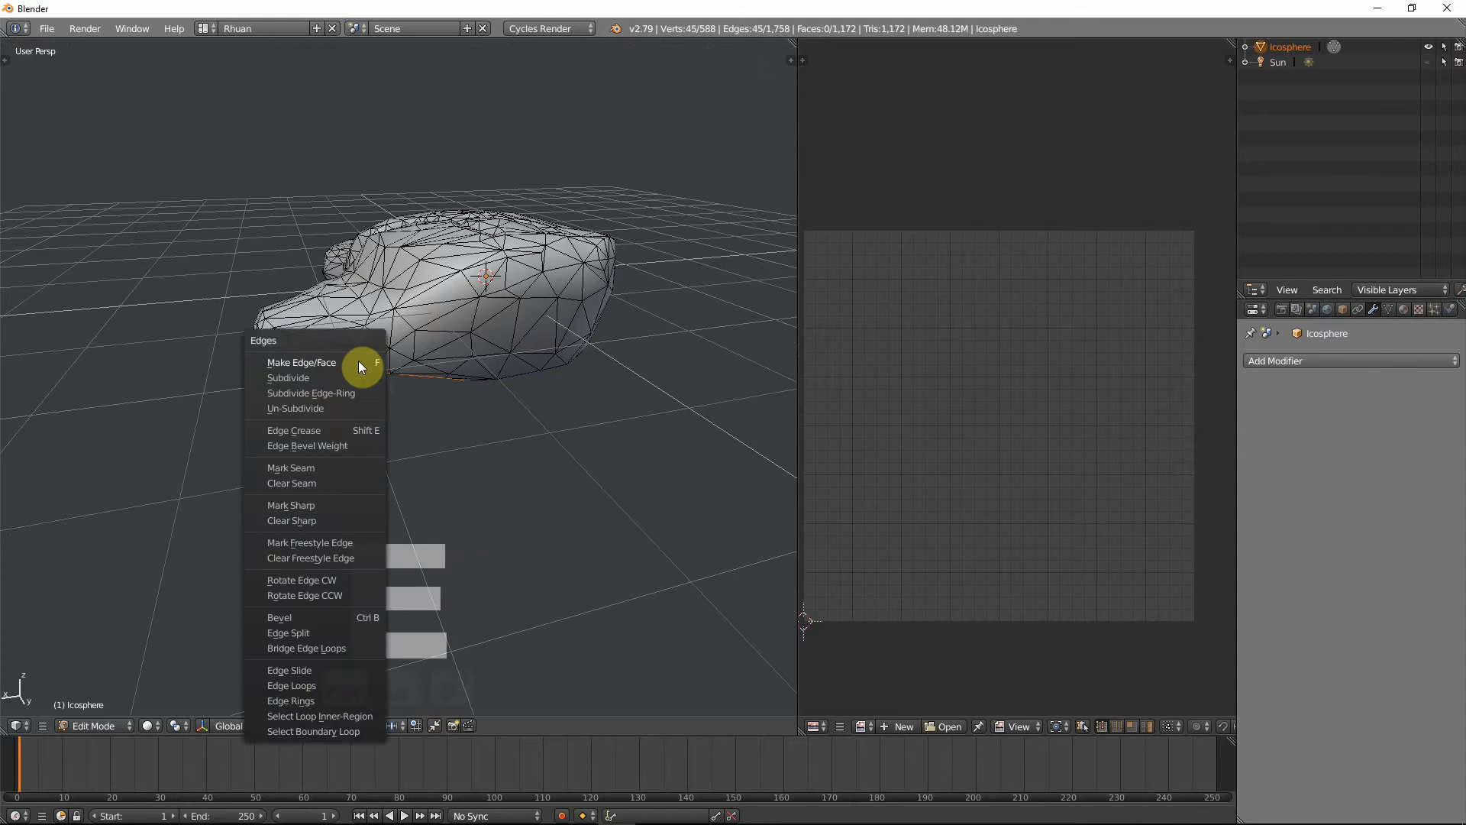
click(323, 469)
middle_drag(328, 458, 470, 434)
key(a)
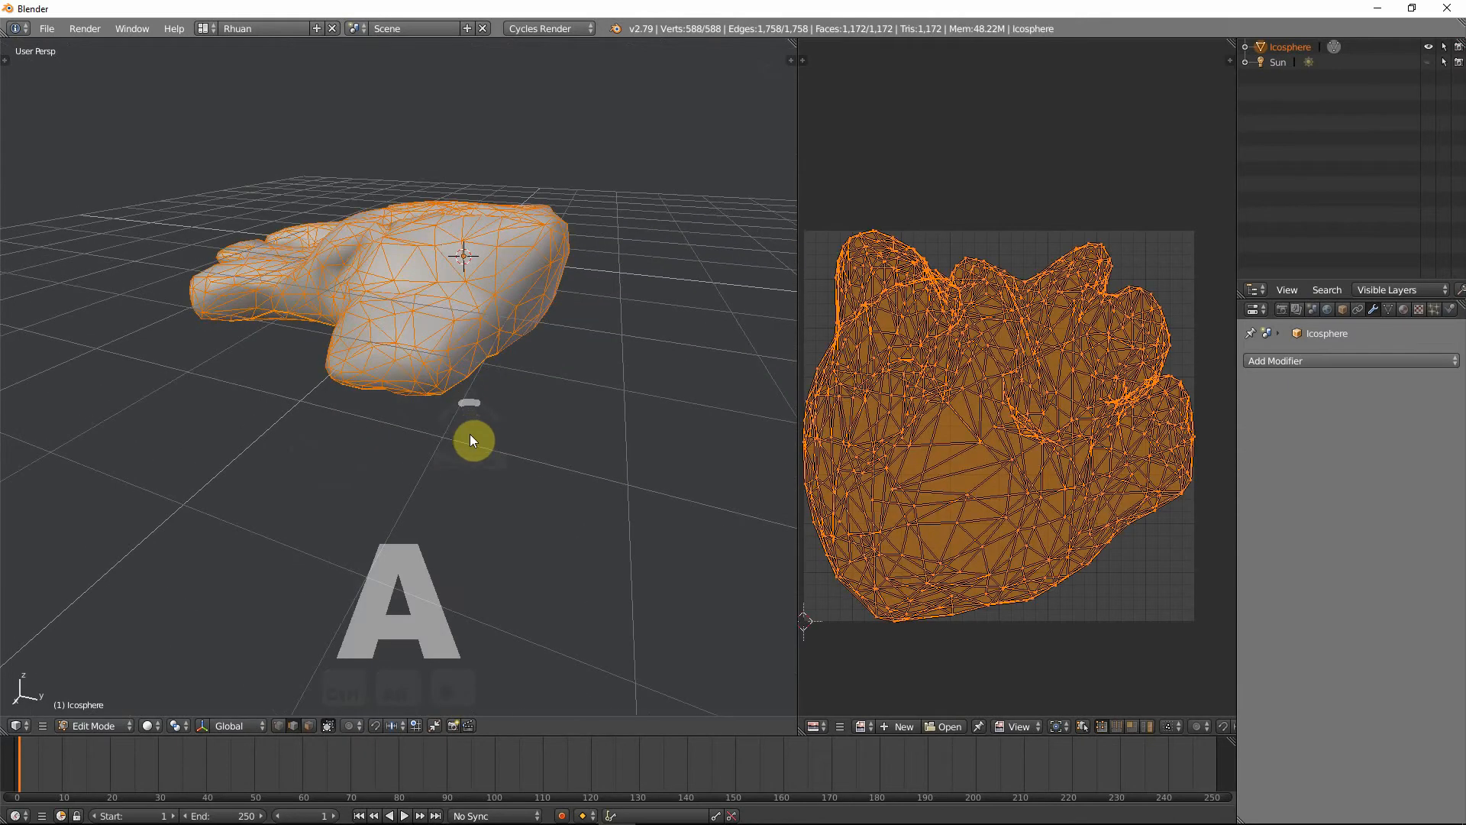
- Unwrap the whole selected rock mesh into UV islands
key(u)
click(408, 298)
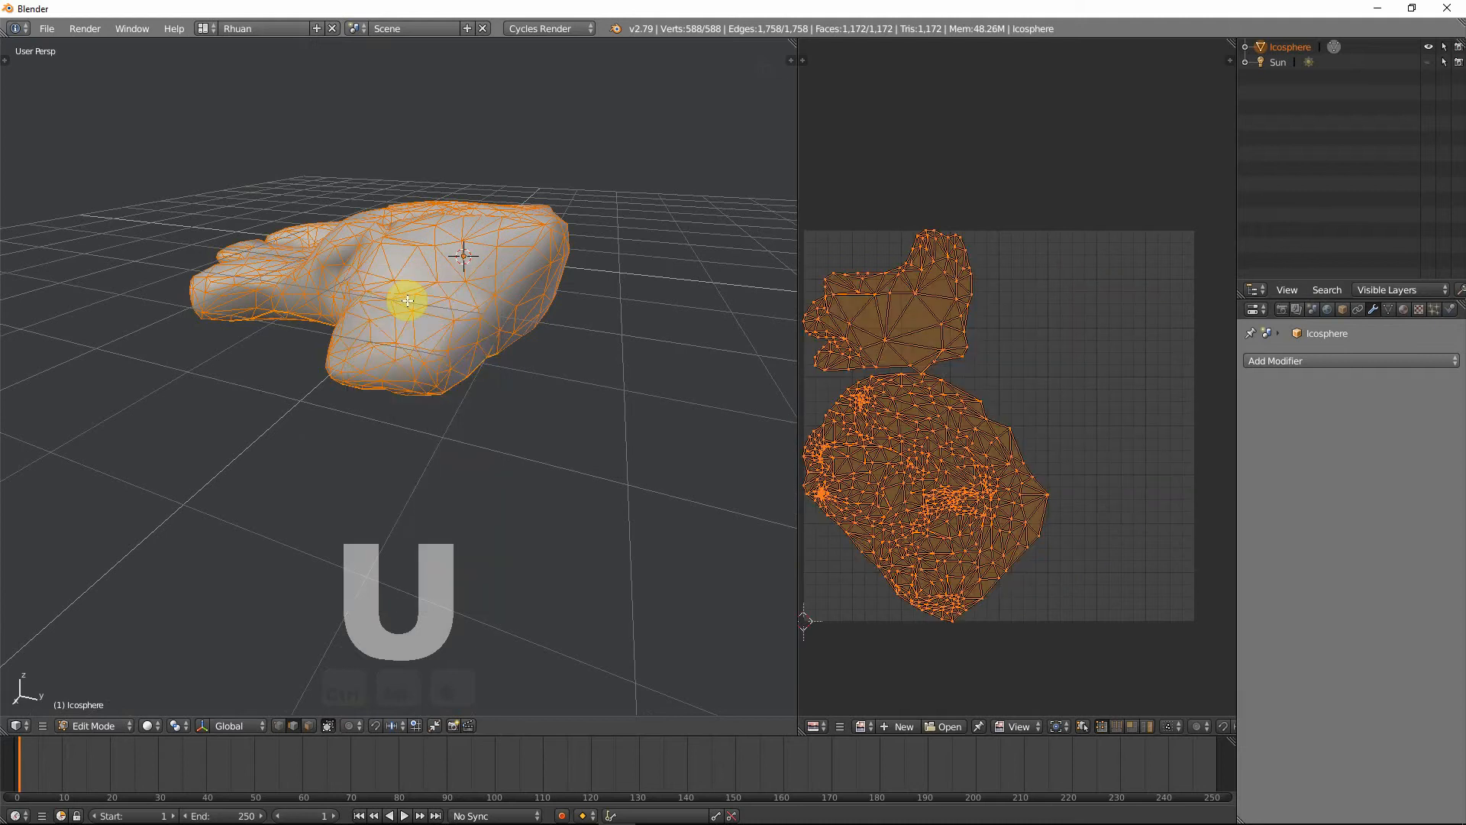
middle_drag(1041, 514, 1072, 519)
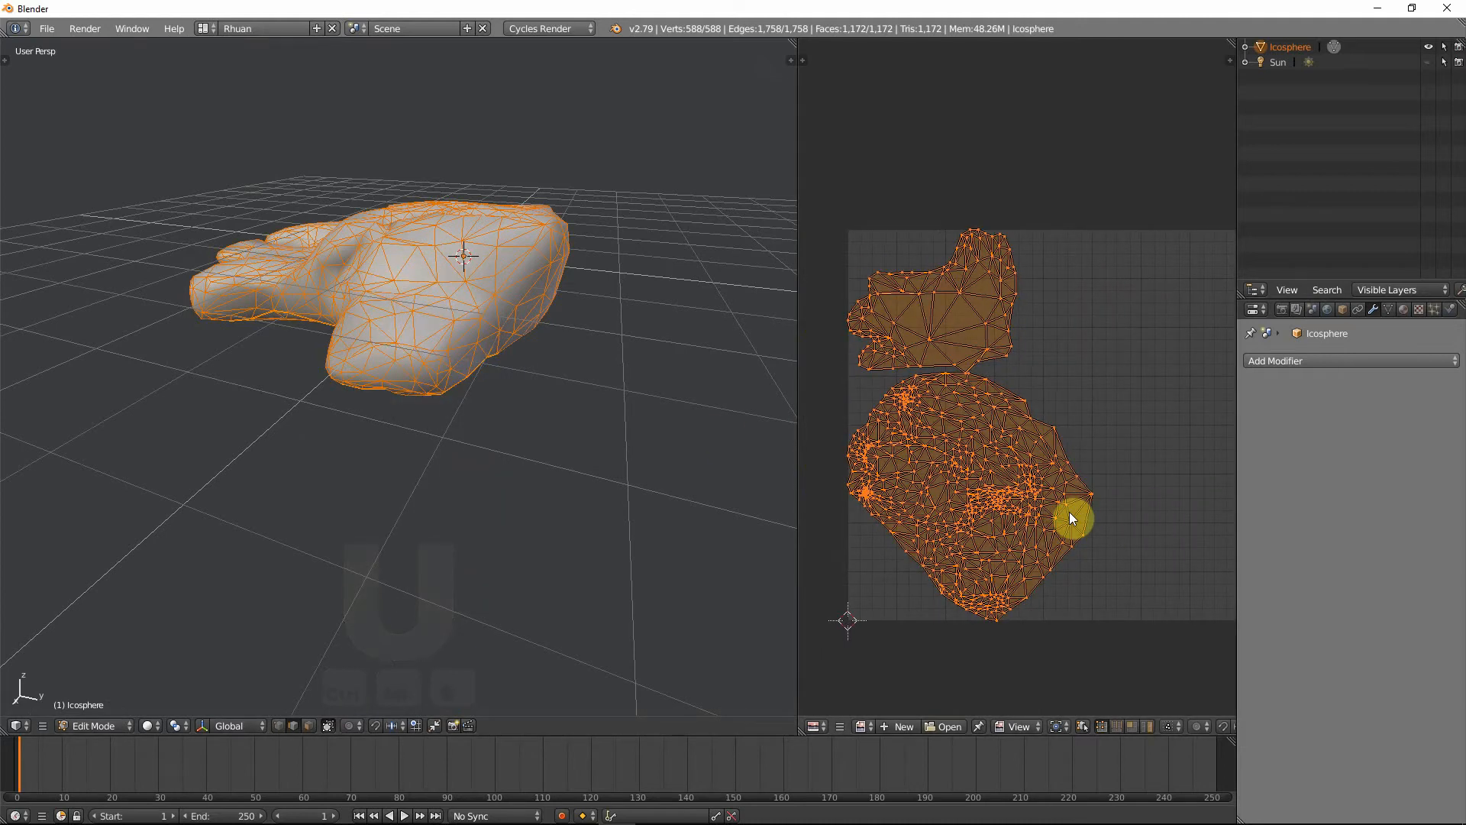
- Switch UV selection to island mode and minimize the stretch of the large UV island
right_click(1010, 556)
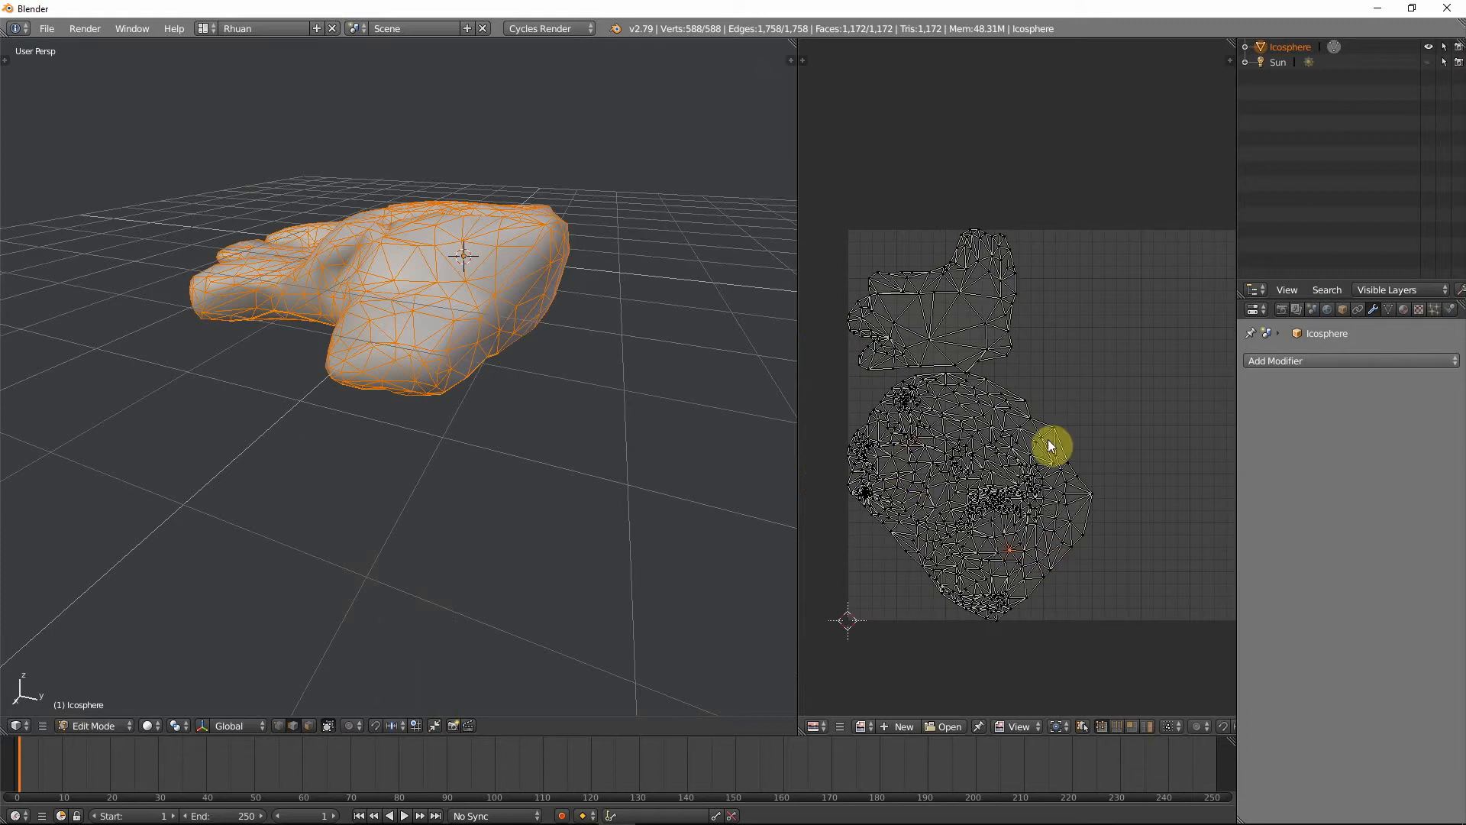
click(1156, 726)
right_click(1029, 543)
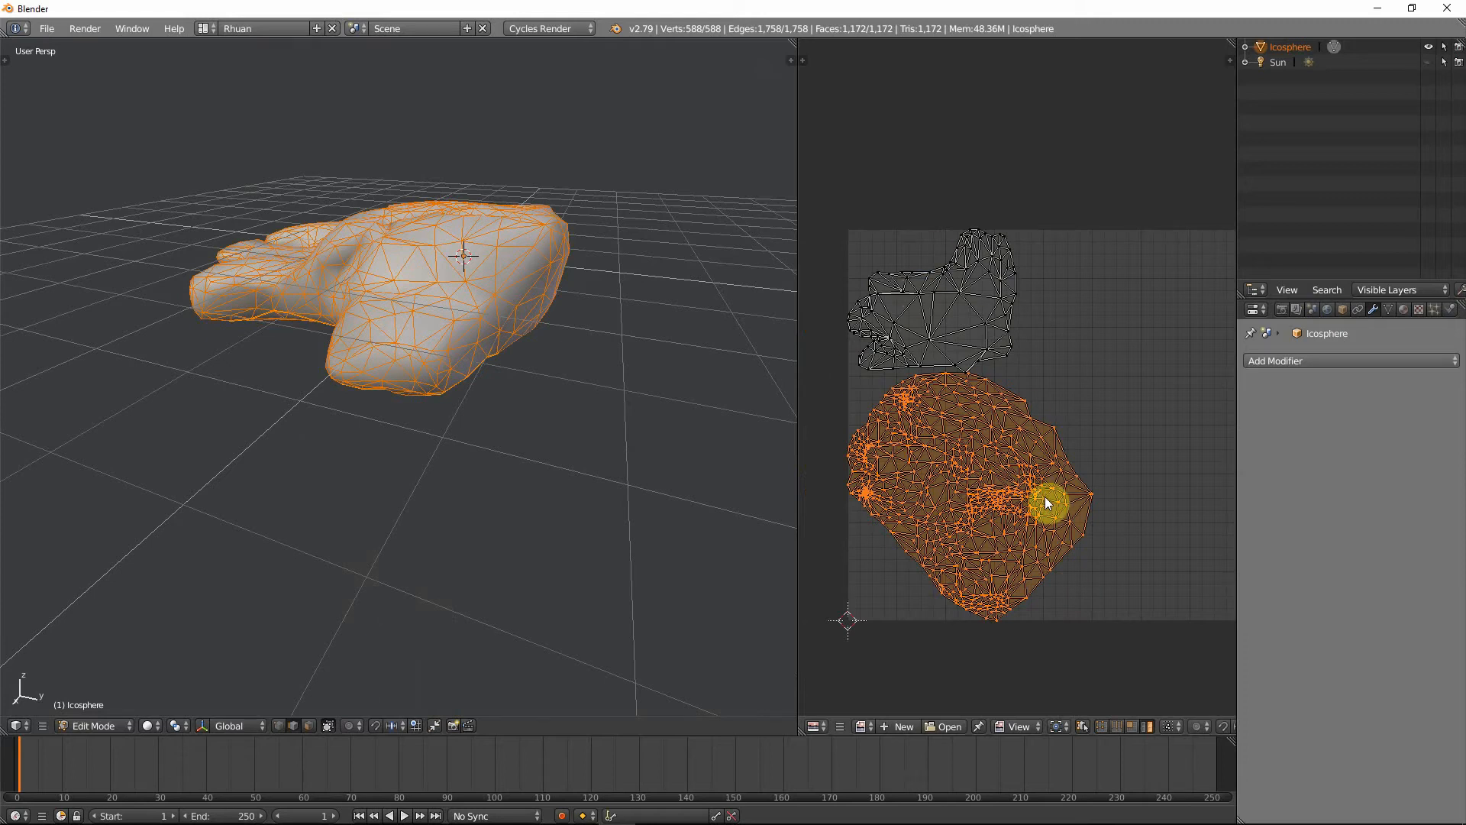
key(ctrl+v)
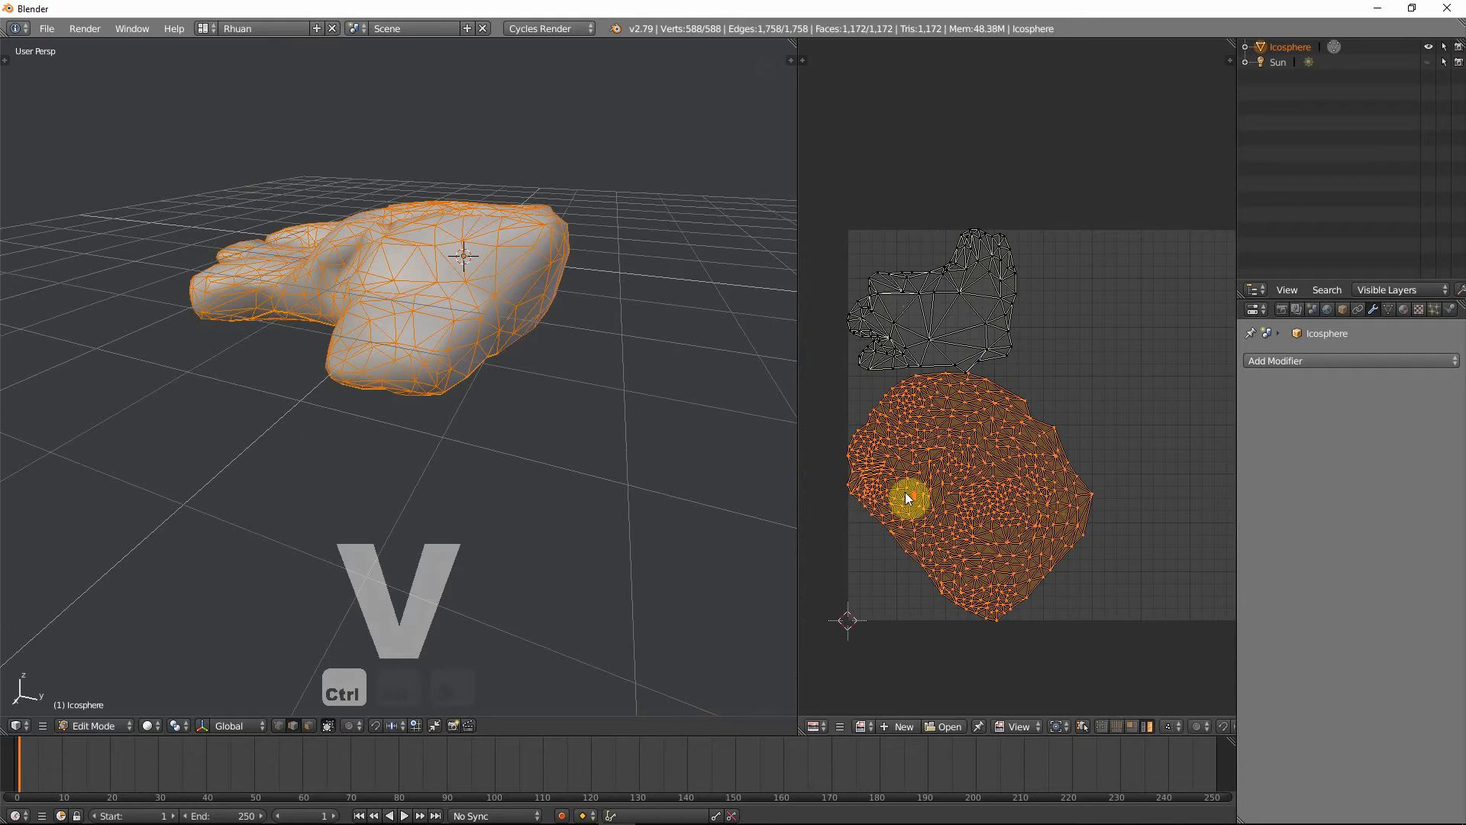
scroll(907, 495, up, 4)
middle_drag(1037, 435, 1346, 176)
middle_drag(1074, 458, 917, 419)
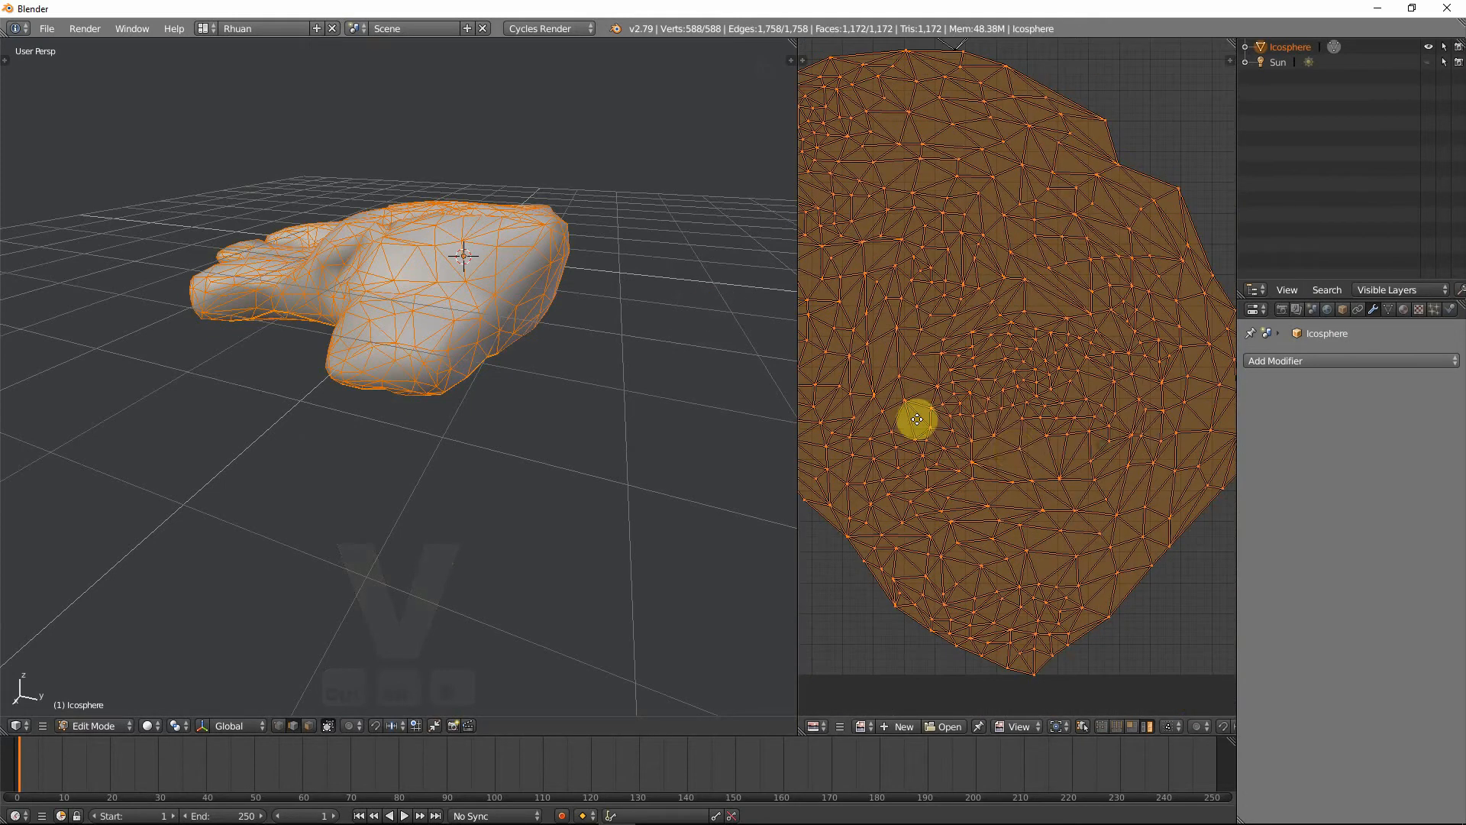
scroll(1014, 451, down, 4)
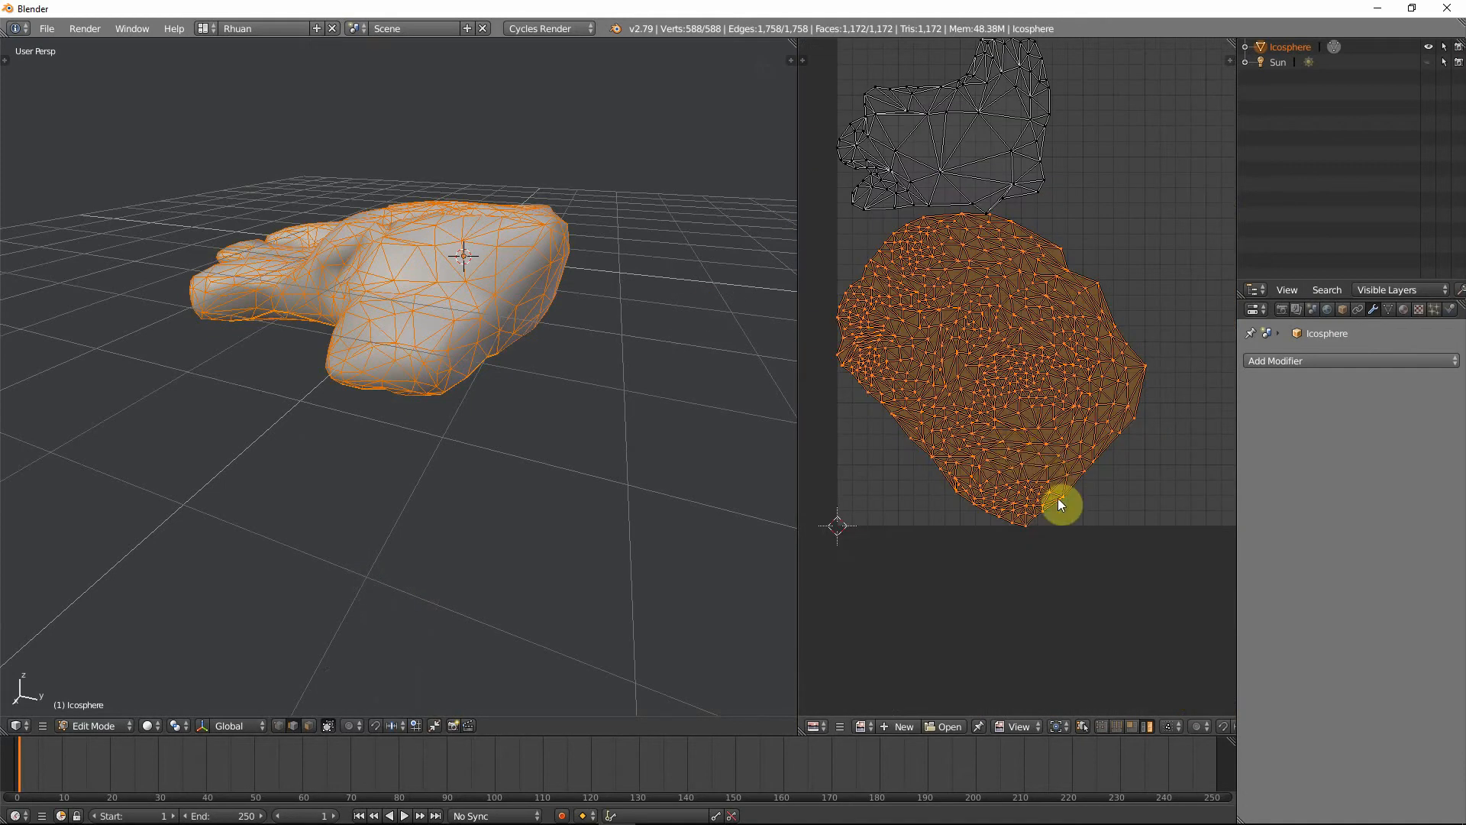
- Rotate the large UV island so its long flat edge lies horizontal, and place it in the lower part of the UV square
key(r)
click(1159, 365)
key(g)
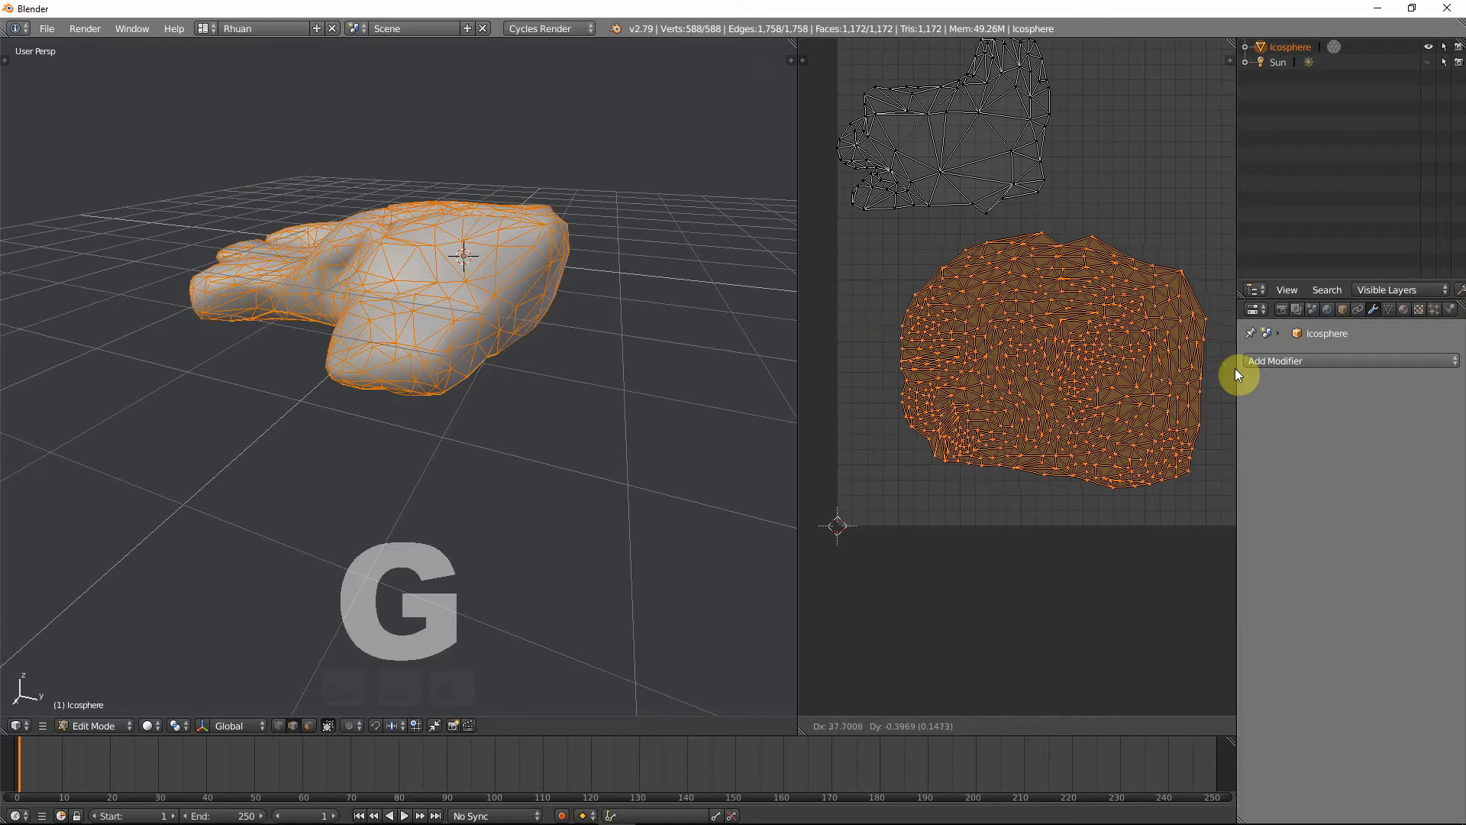
click(807, 375)
scroll(1120, 378, down, 4)
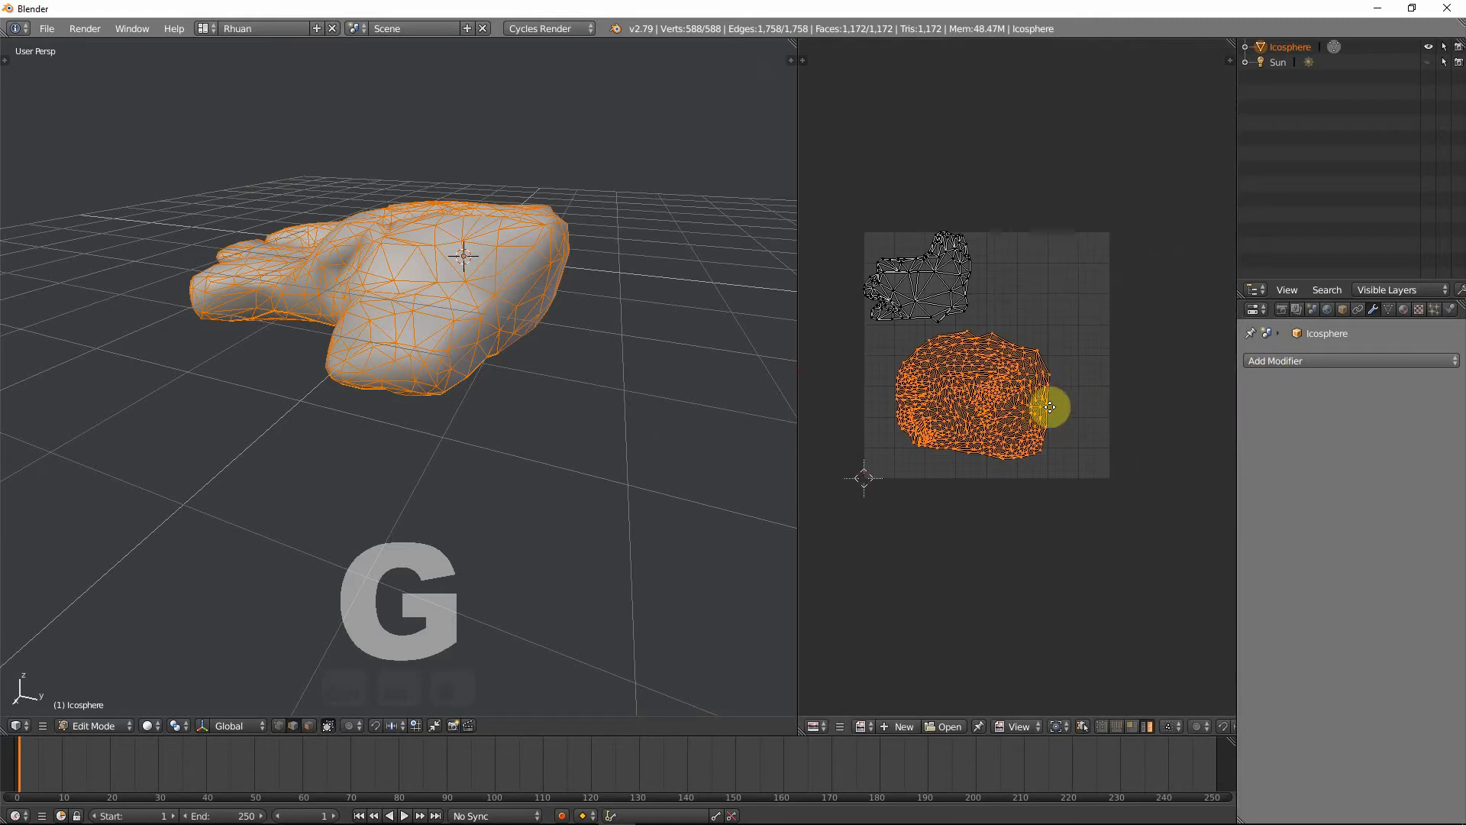
key(r)
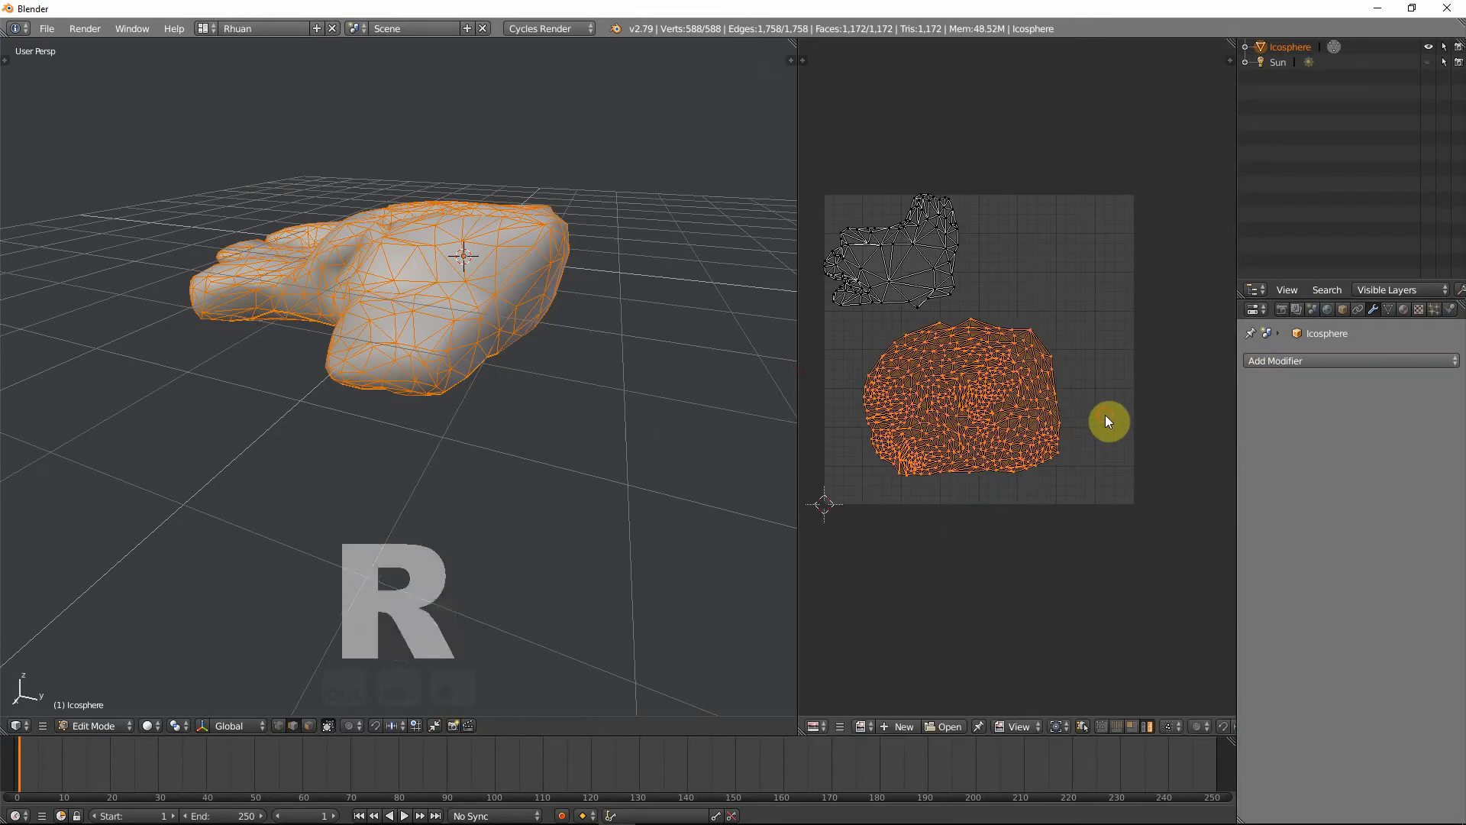
click(1106, 415)
key(g)
click(1116, 436)
- Rotate the small UV island about half a turn and move it inside the upper-left area of the UV square
right_click(947, 269)
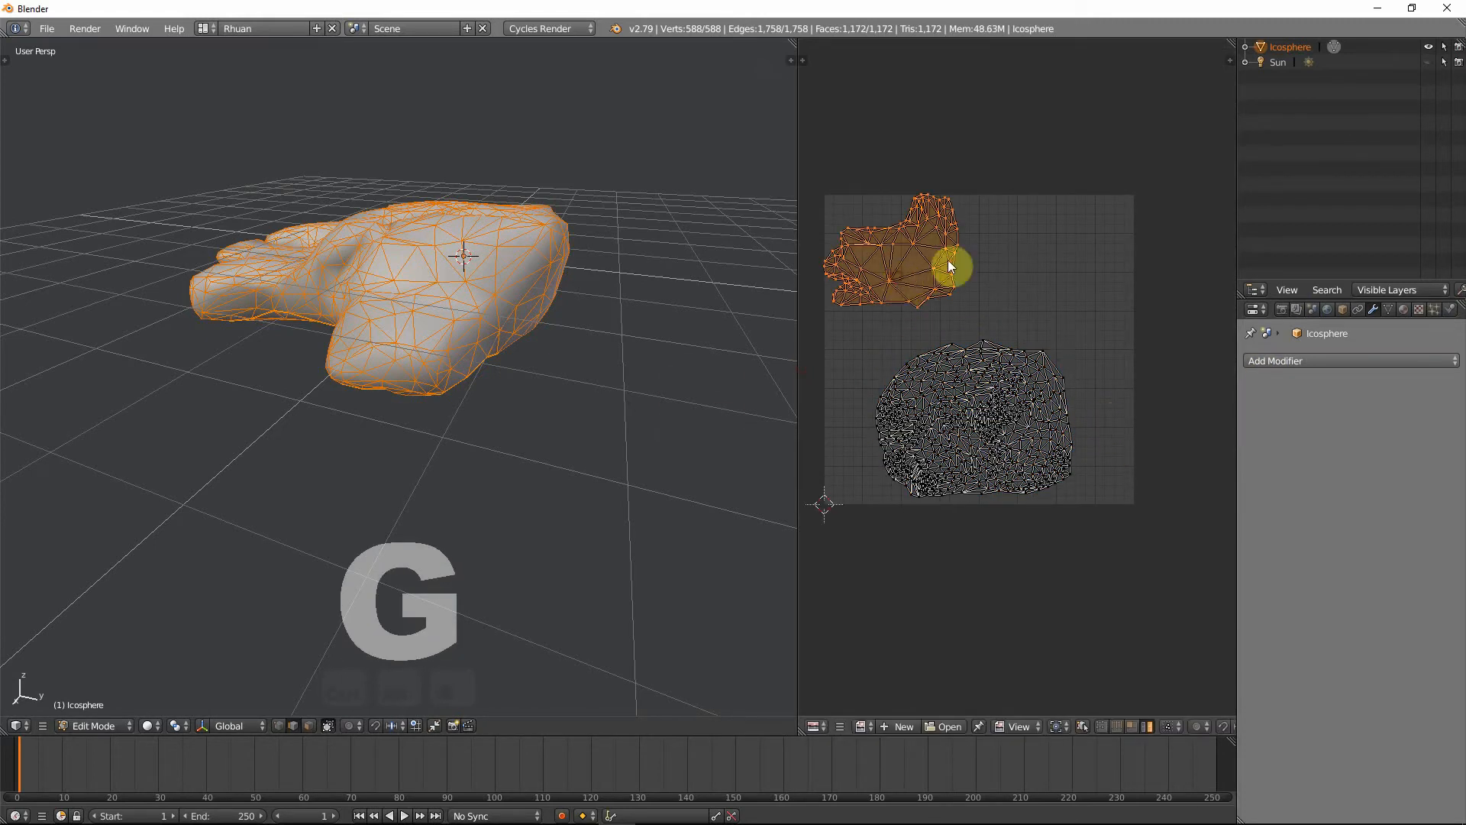
key(r)
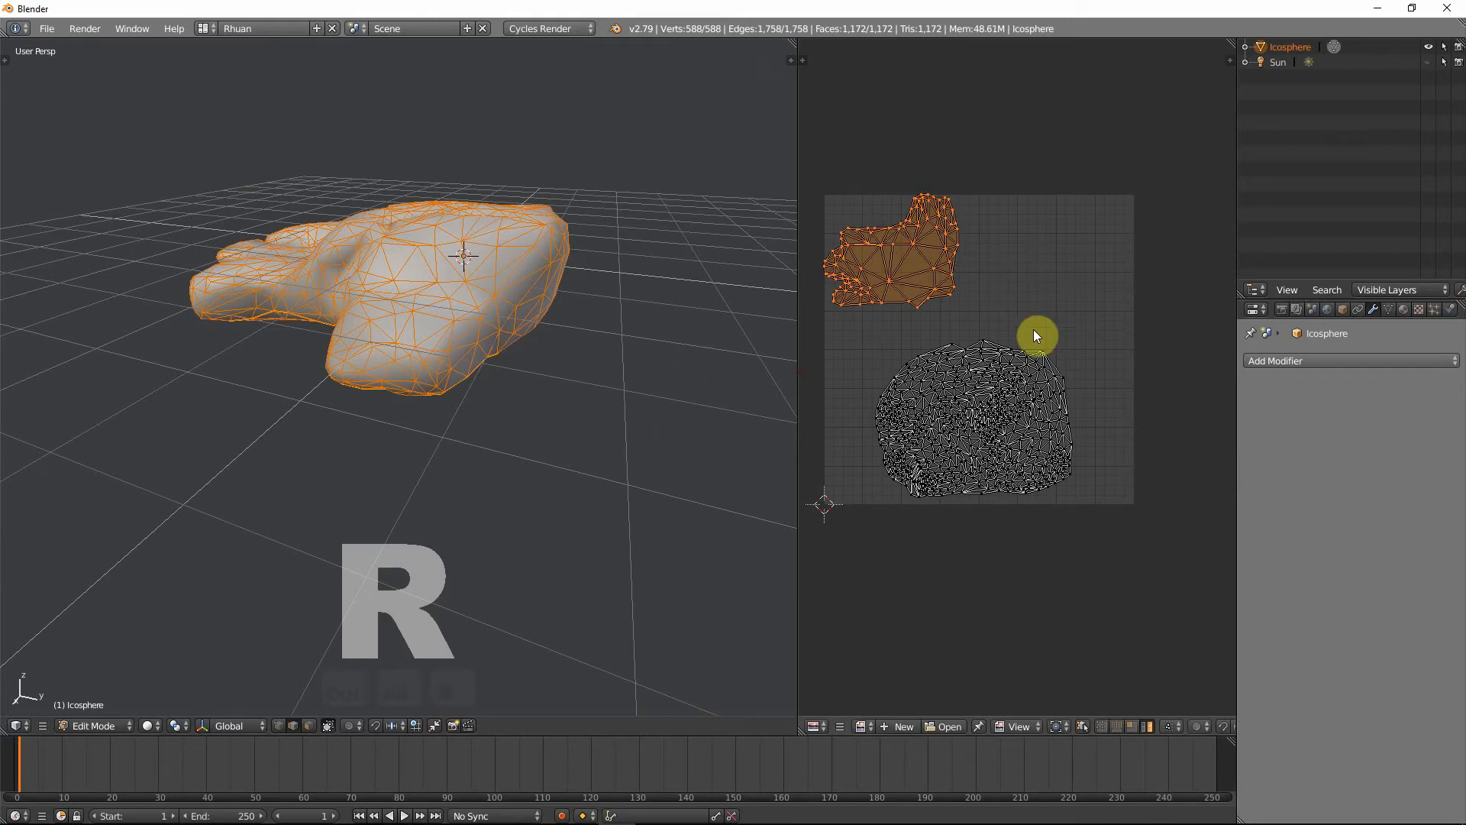
click(1129, 143)
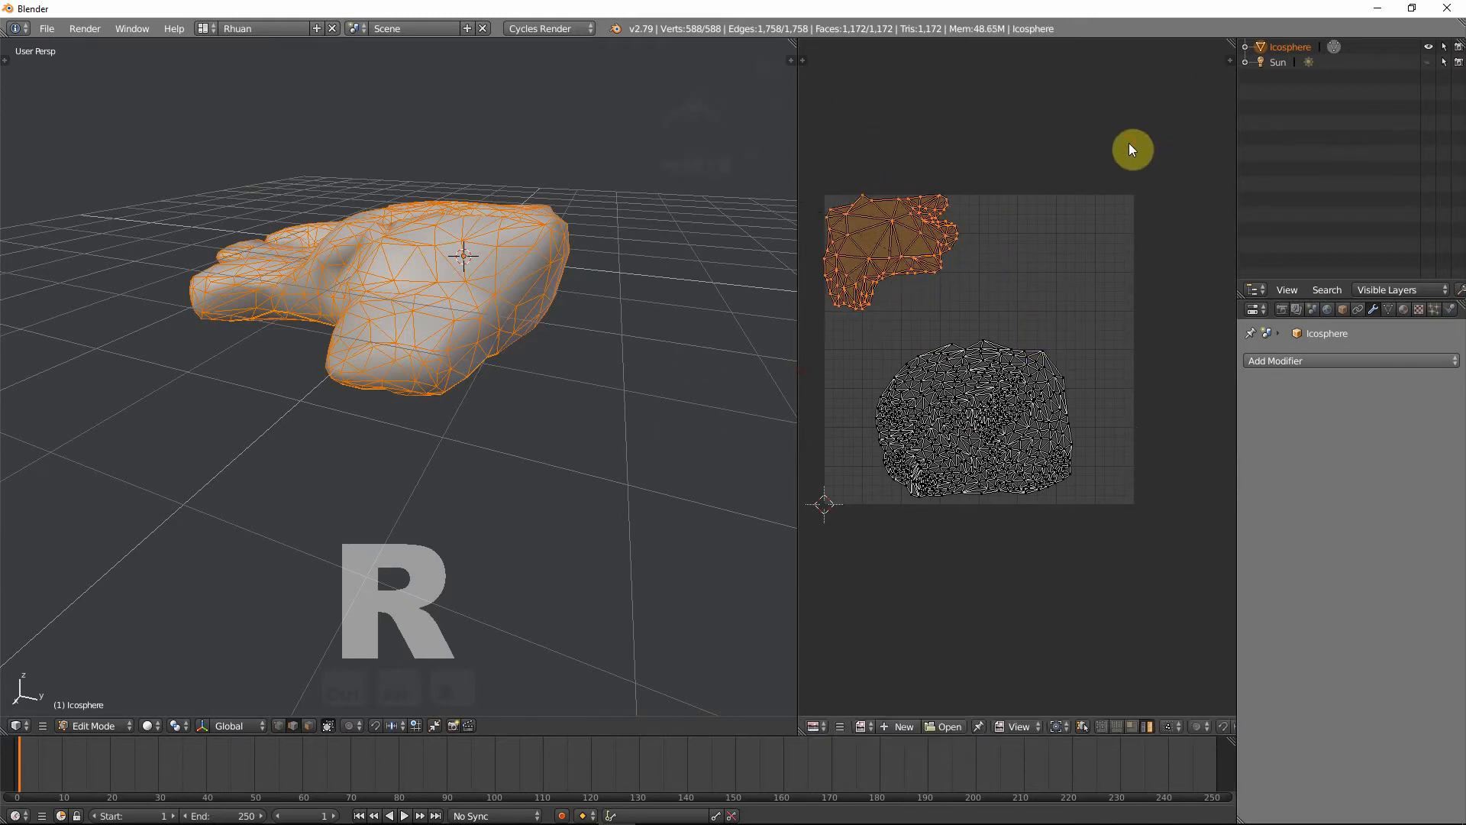
key(g)
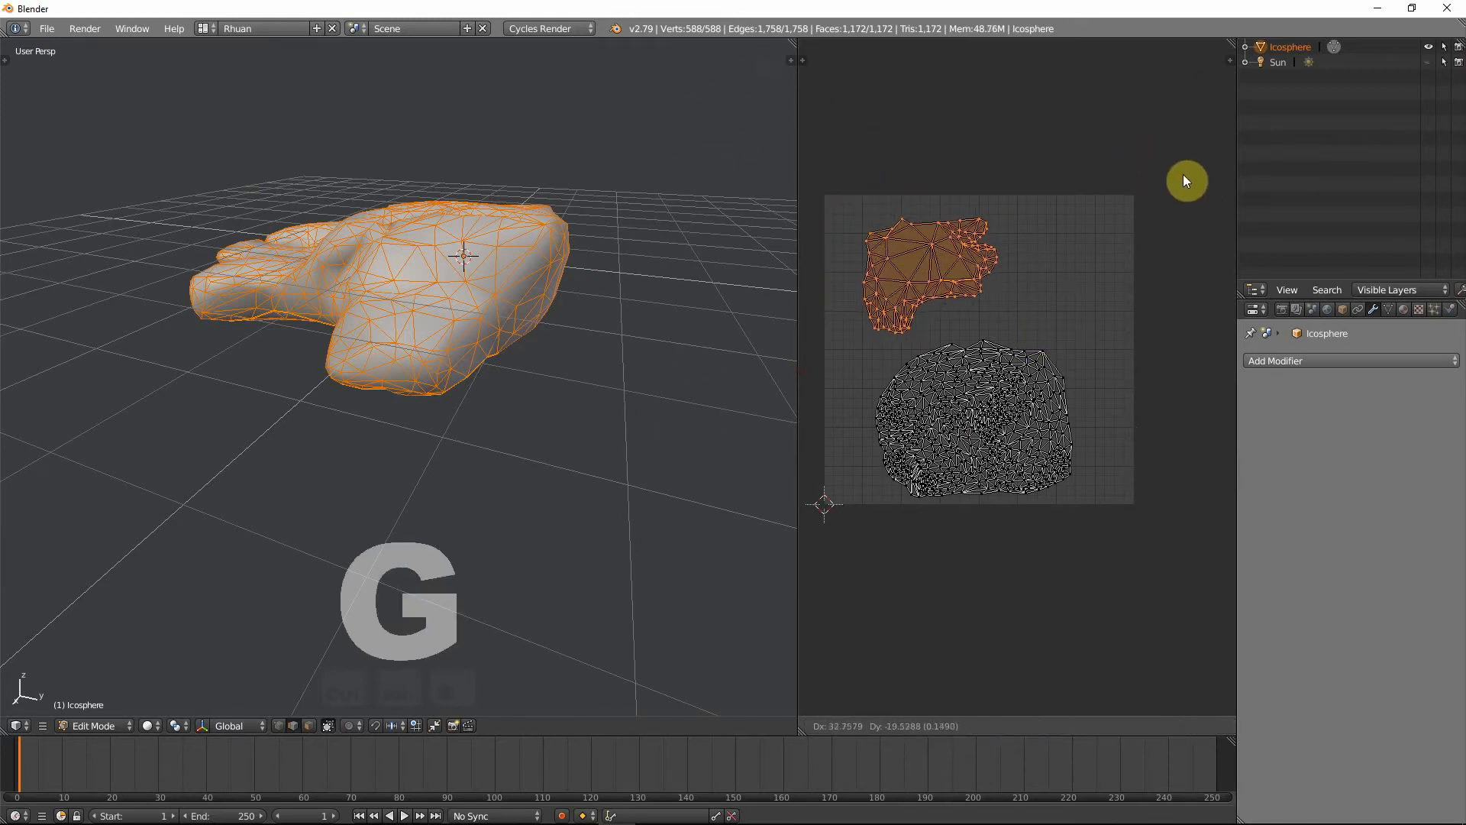
click(1169, 173)
- Shift the large UV island slightly sideways, and scale both islands up together by about 1.4
right_click(1027, 391)
key(g)
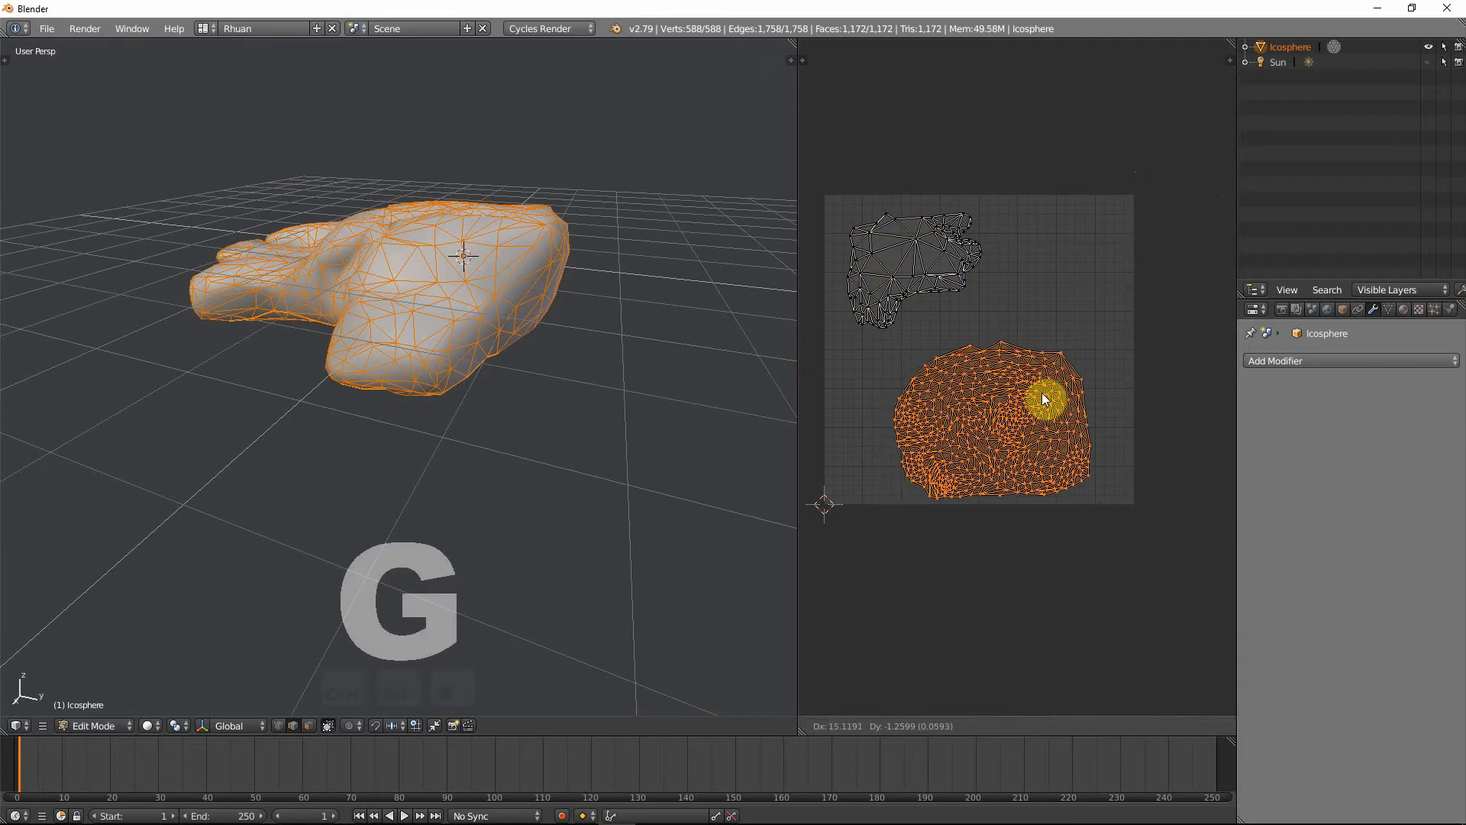
click(1042, 393)
shift+right_click(942, 278)
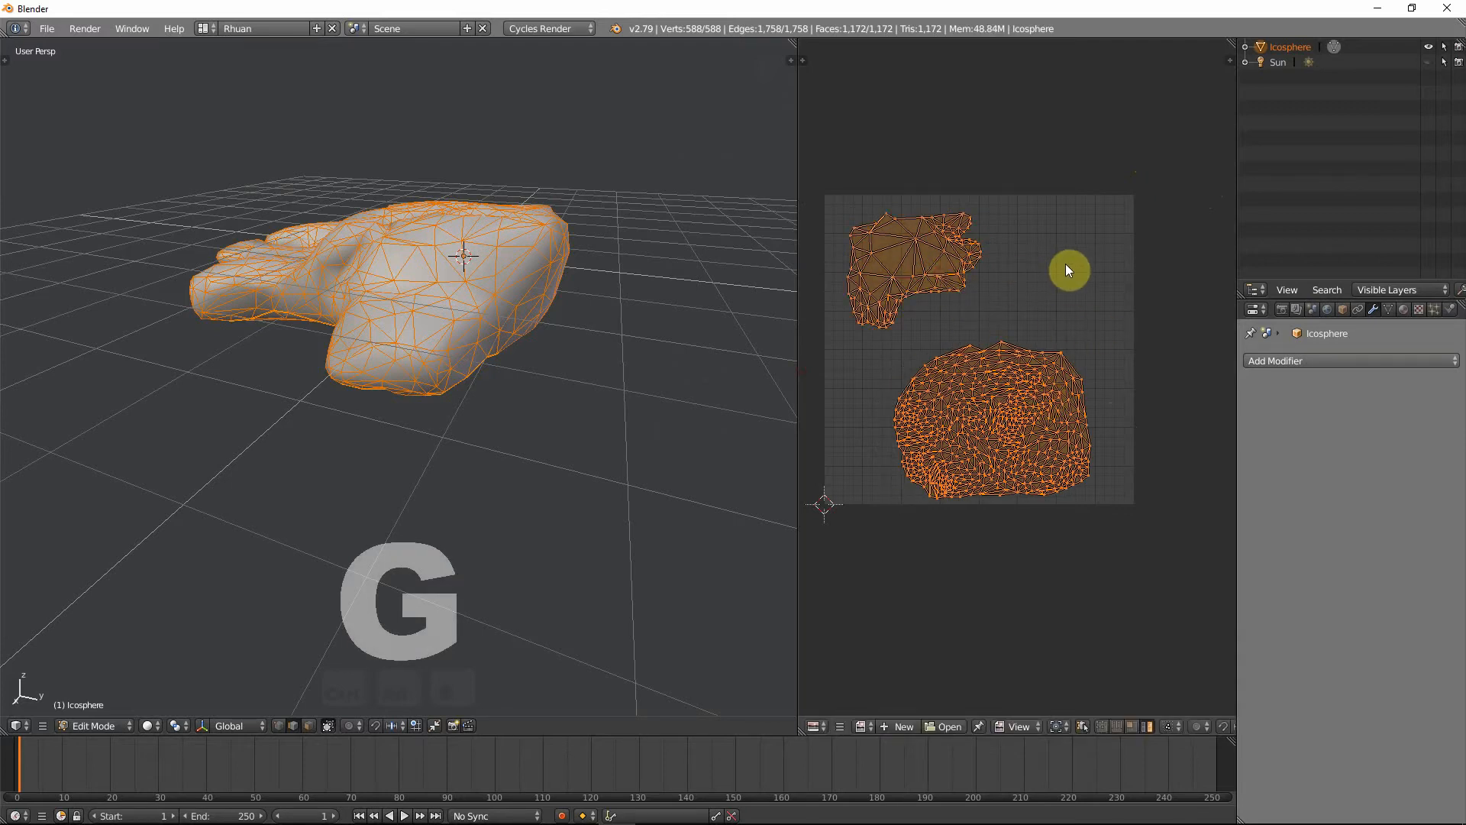
key(s)
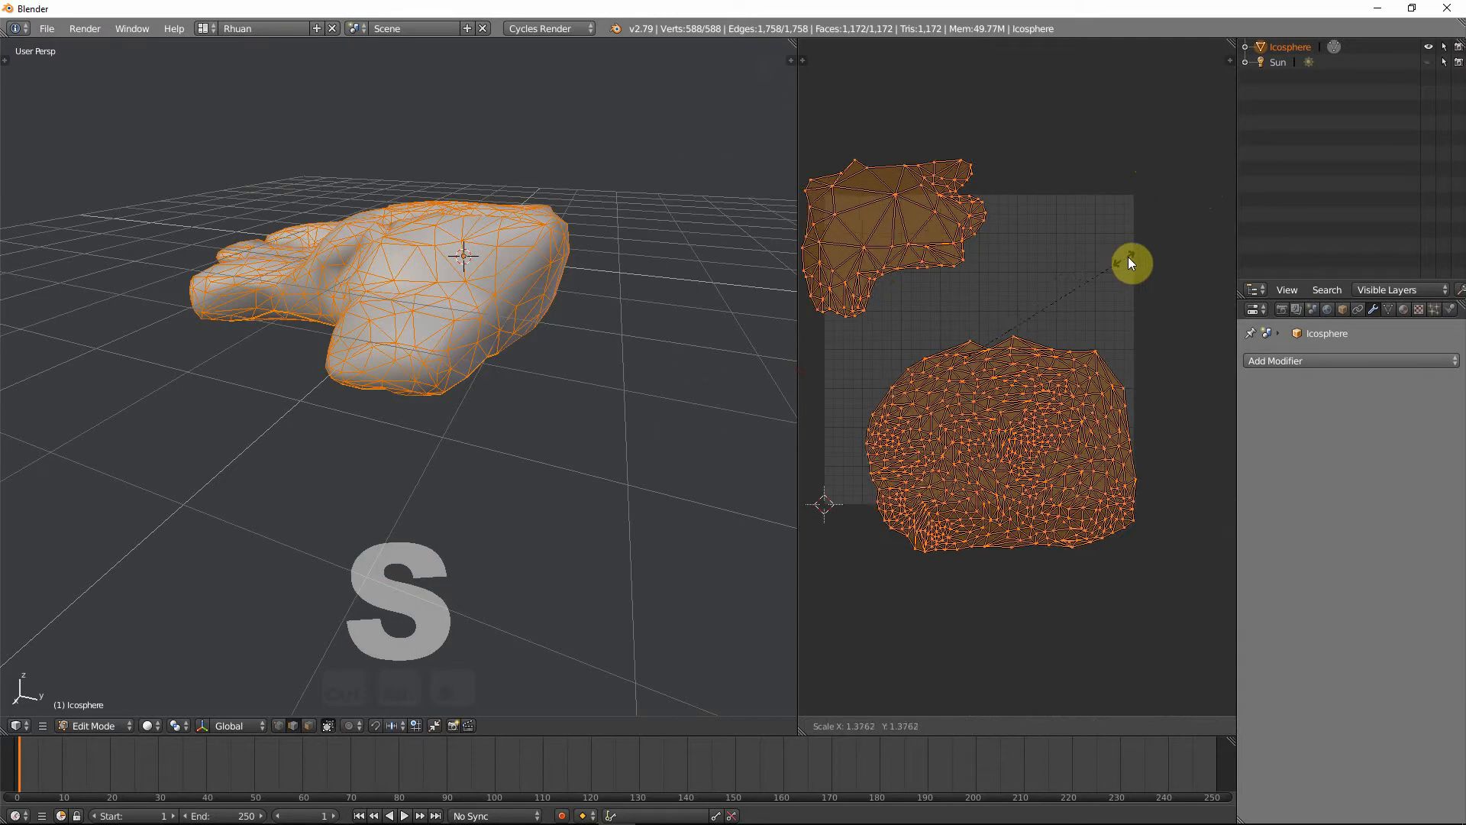
click(1129, 257)
- Move the two enlarged UV islands apart so they do not overlap, and scale both down by about 0.95
right_click(1075, 449)
key(g)
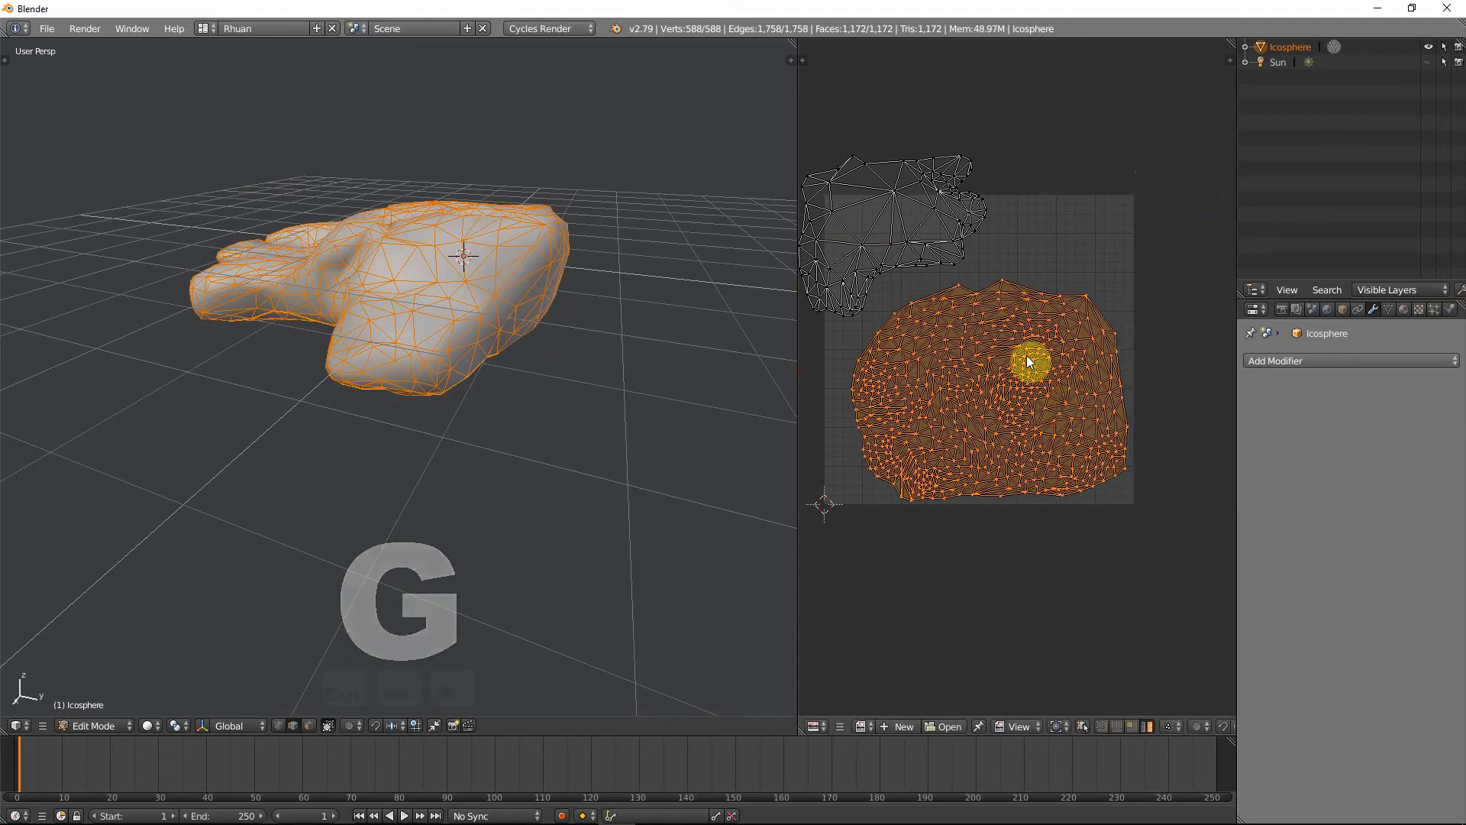
click(1061, 396)
right_click(918, 219)
key(g)
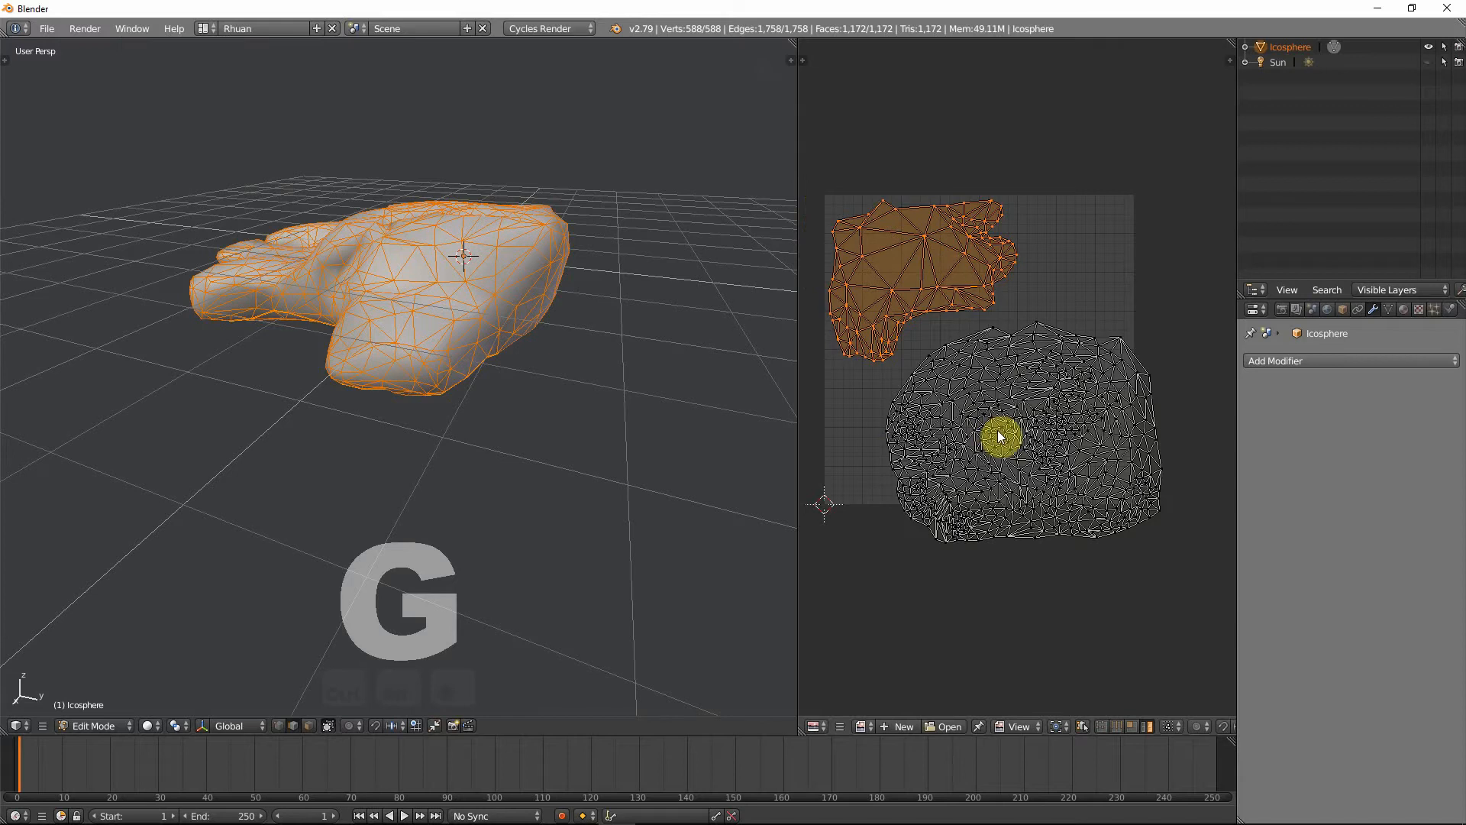
key(l)
key(s)
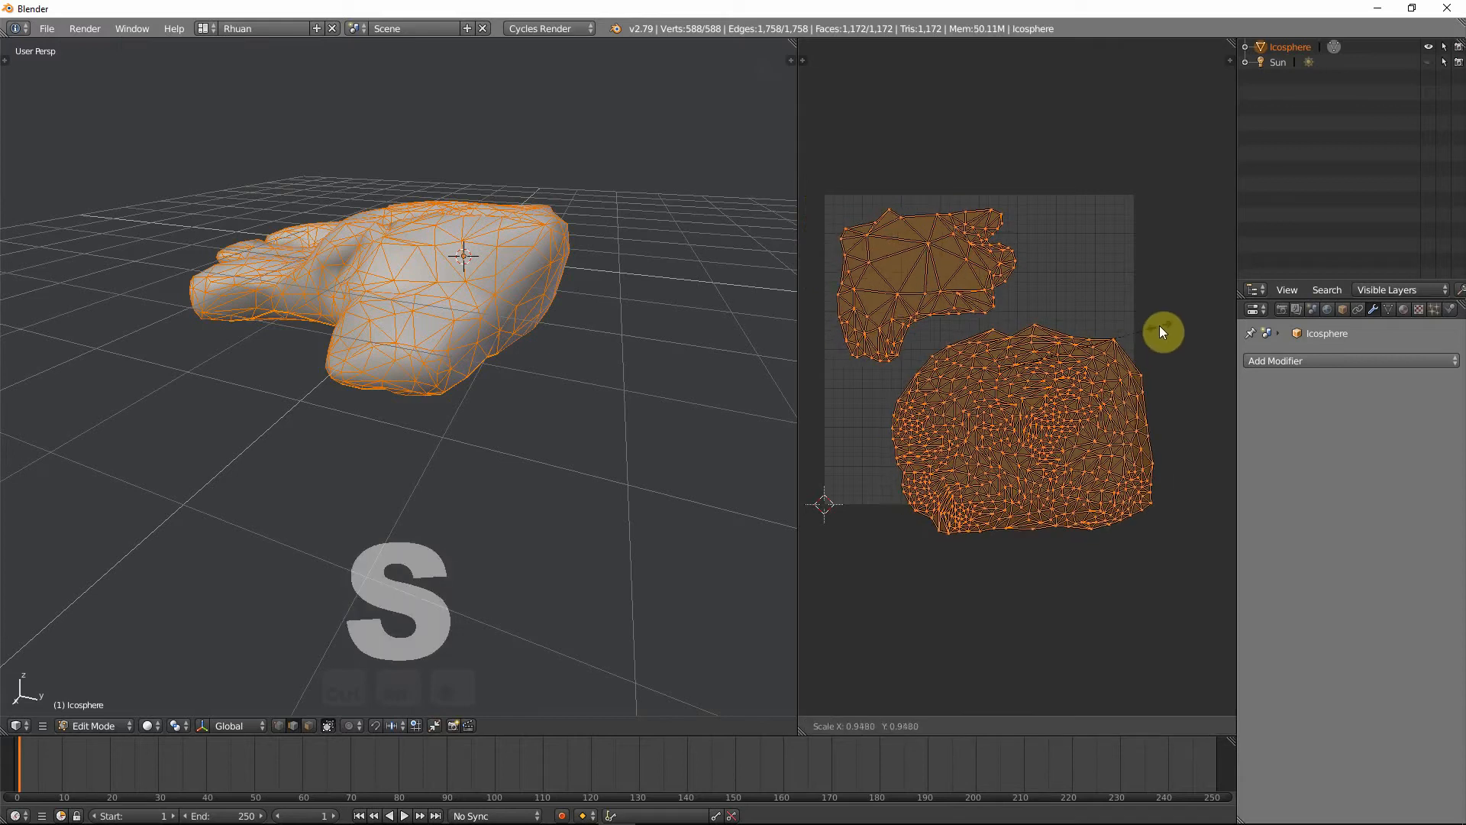
click(1159, 330)
- Raise the large UV island slightly, and tilt and shift the small island toward the UV square's upper-left corner
key(g)
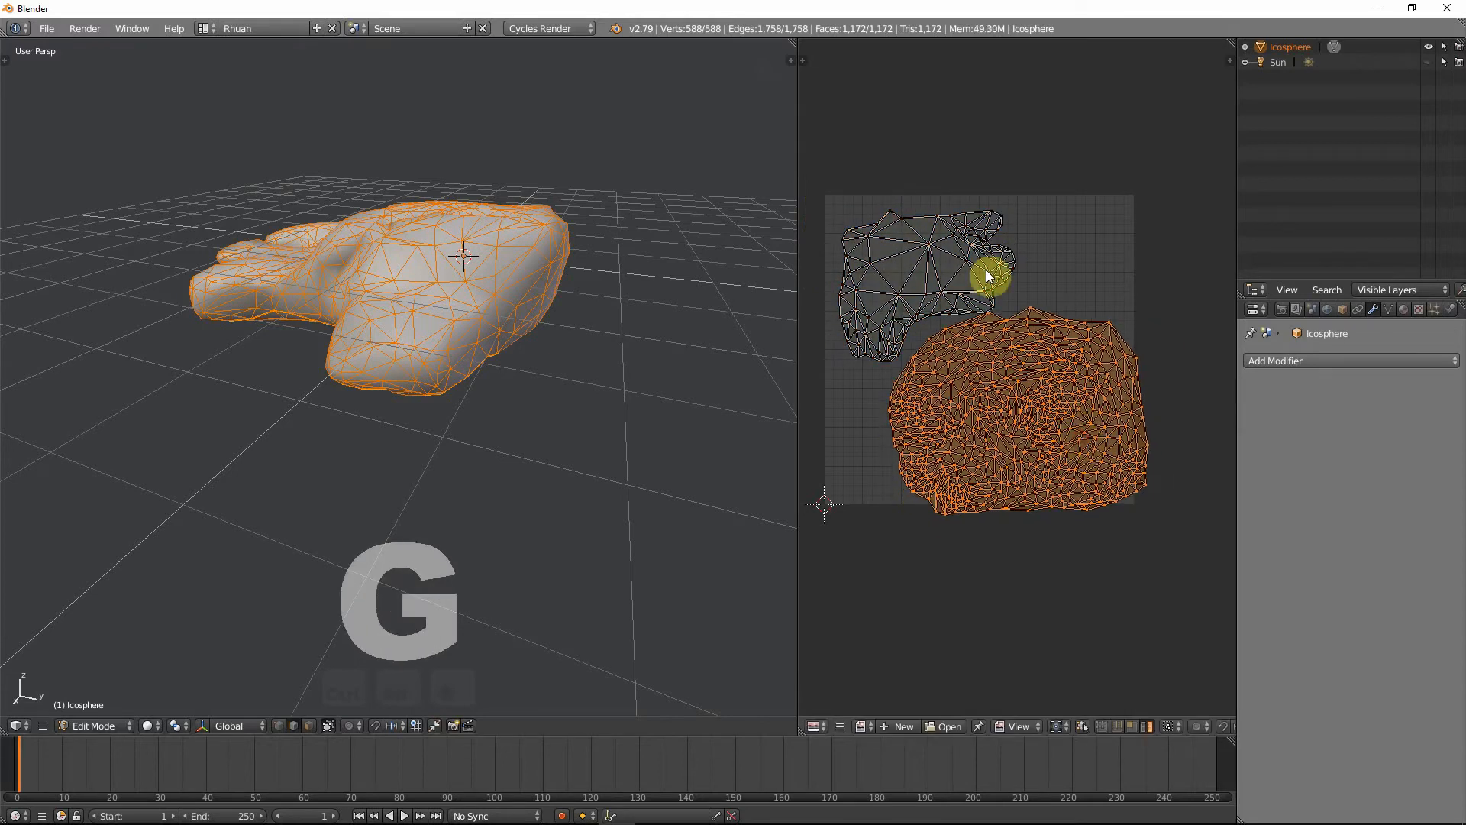
right_click(989, 276)
key(r)
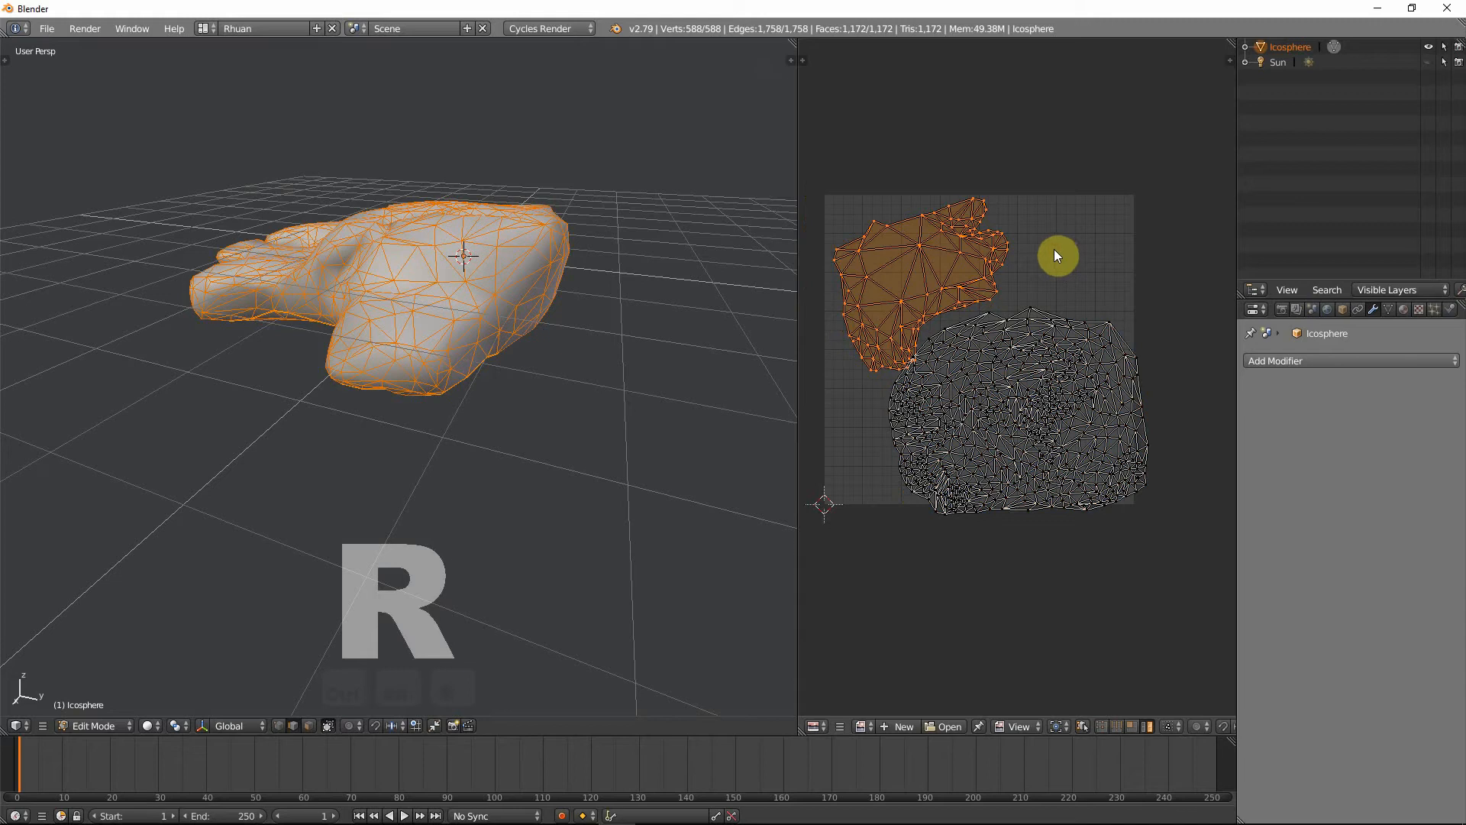
click(1054, 248)
key(g)
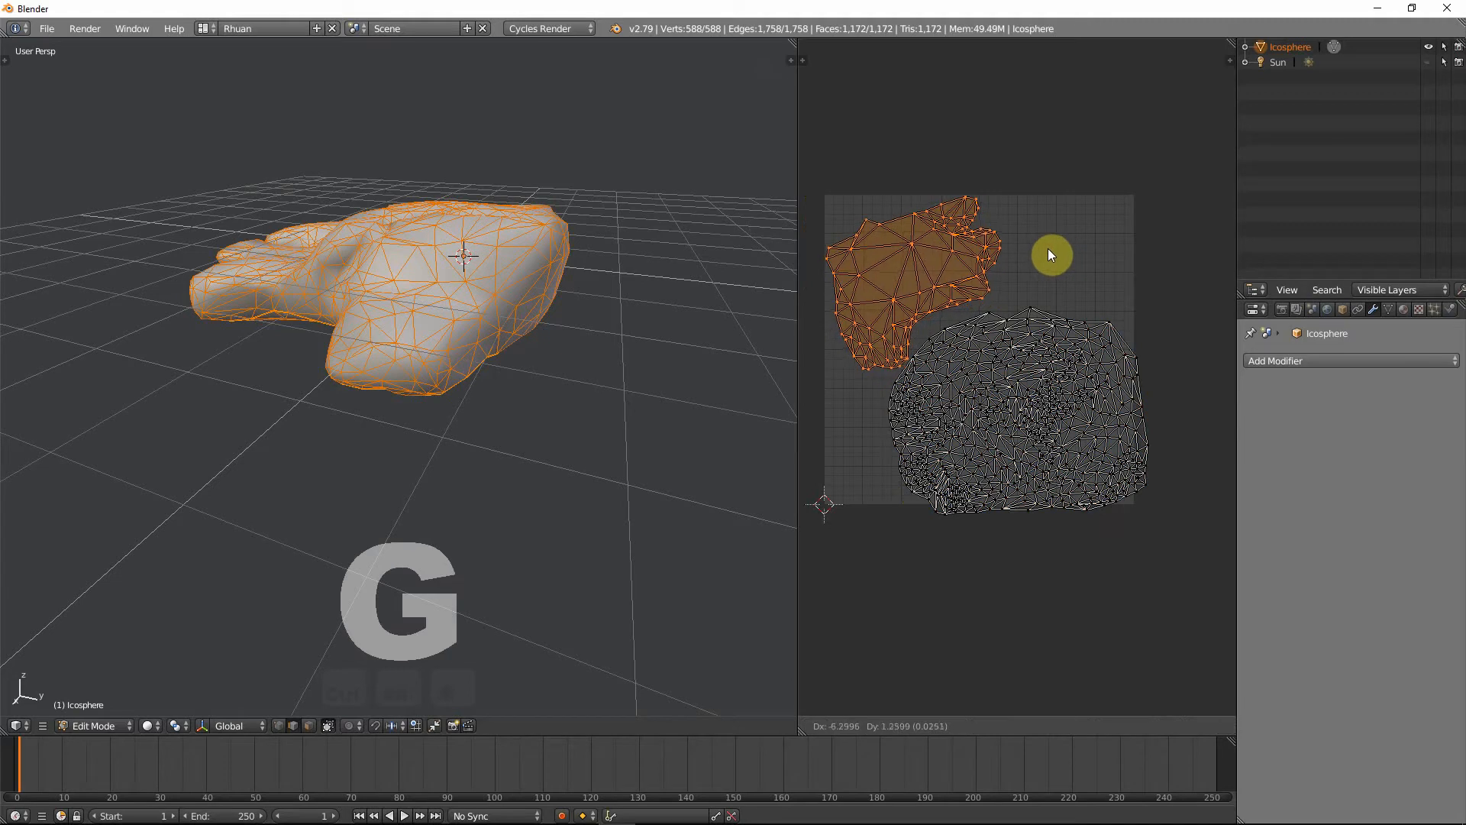
click(1048, 249)
right_click(1063, 377)
key(r)
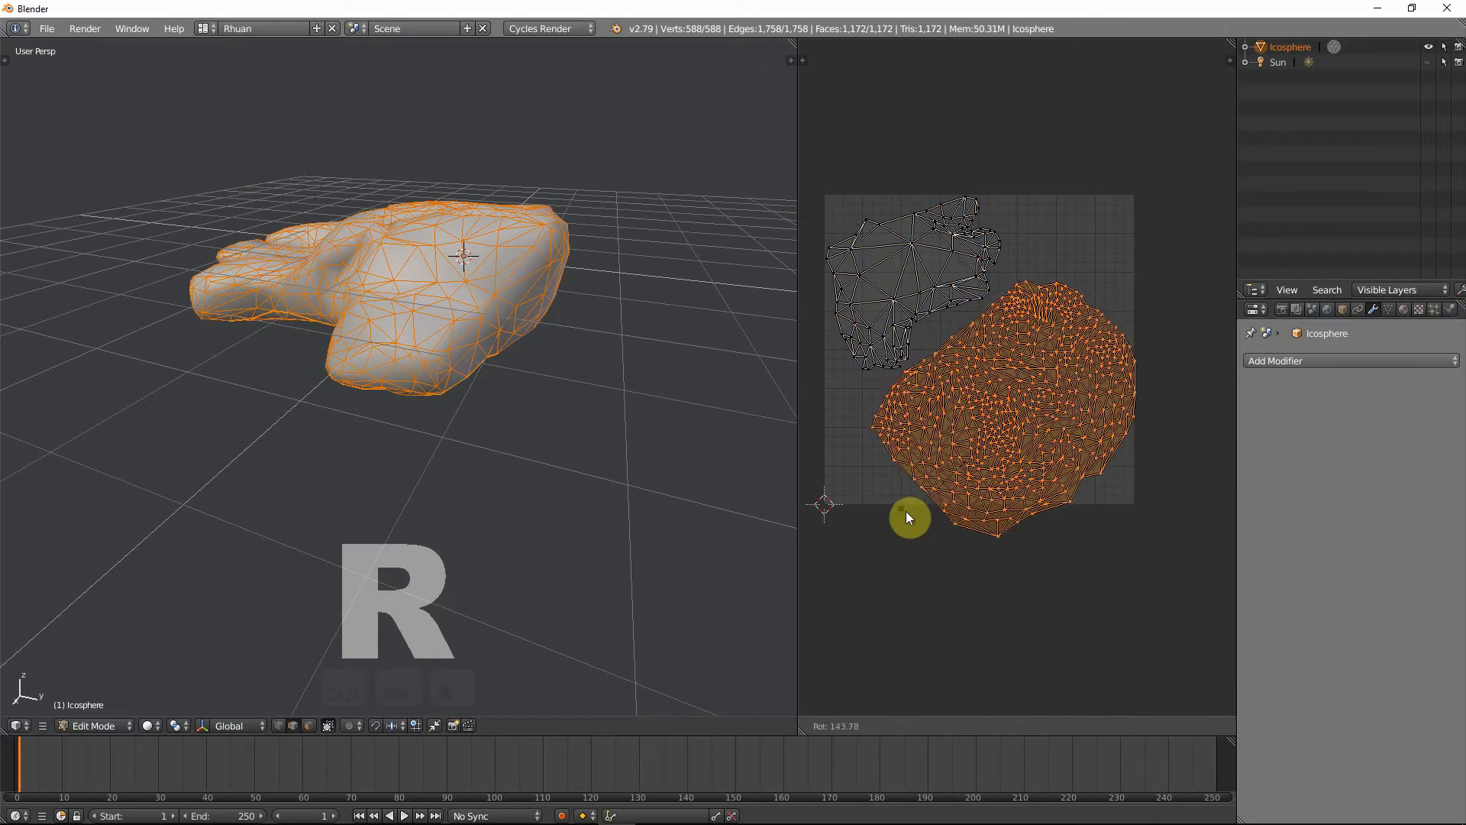
click(1169, 340)
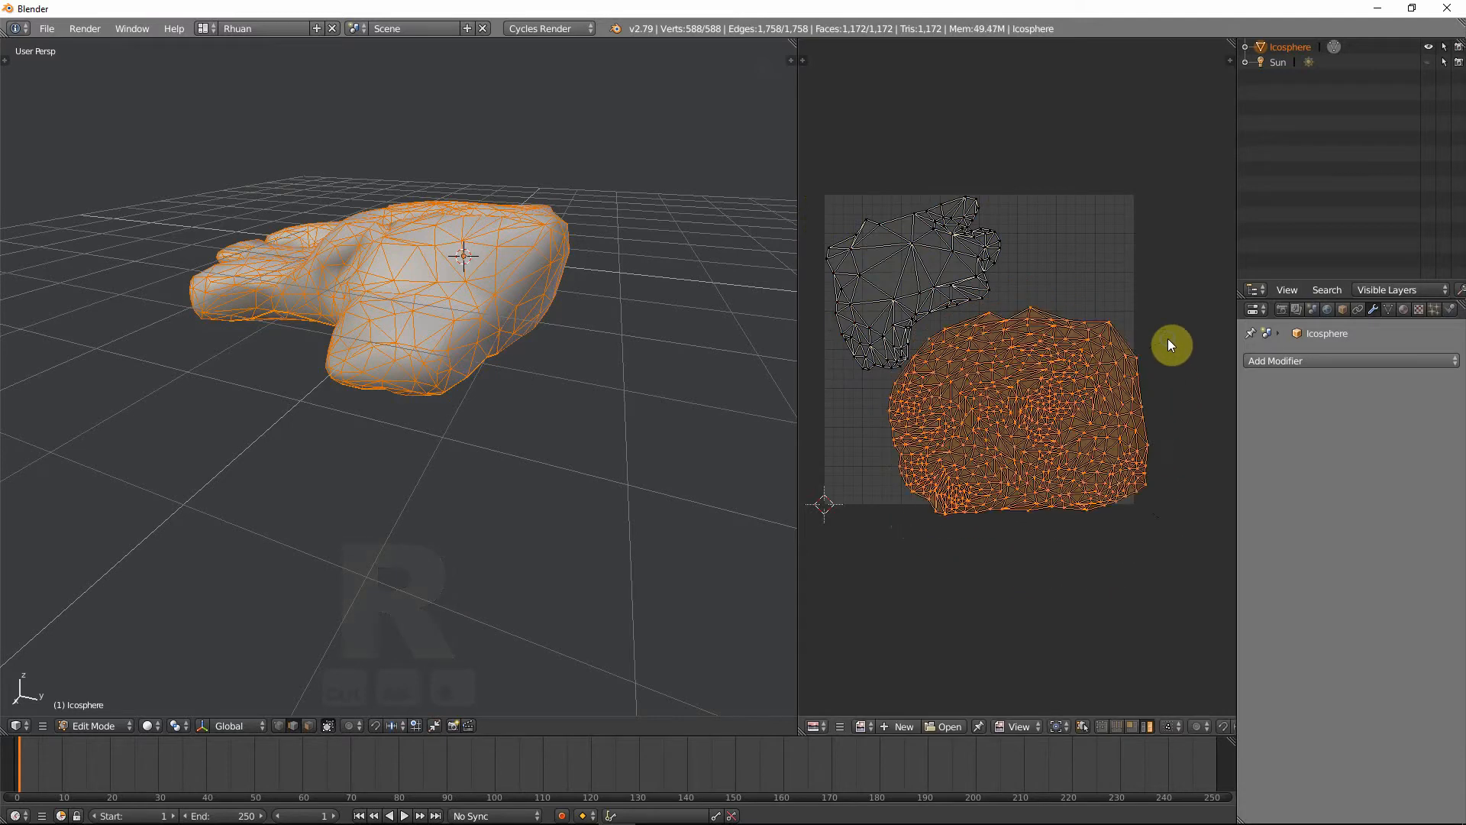
- Scale the small UV island down by about 0.8 and move it closer to the UV square's upper-left corner
right_click(998, 248)
key(s)
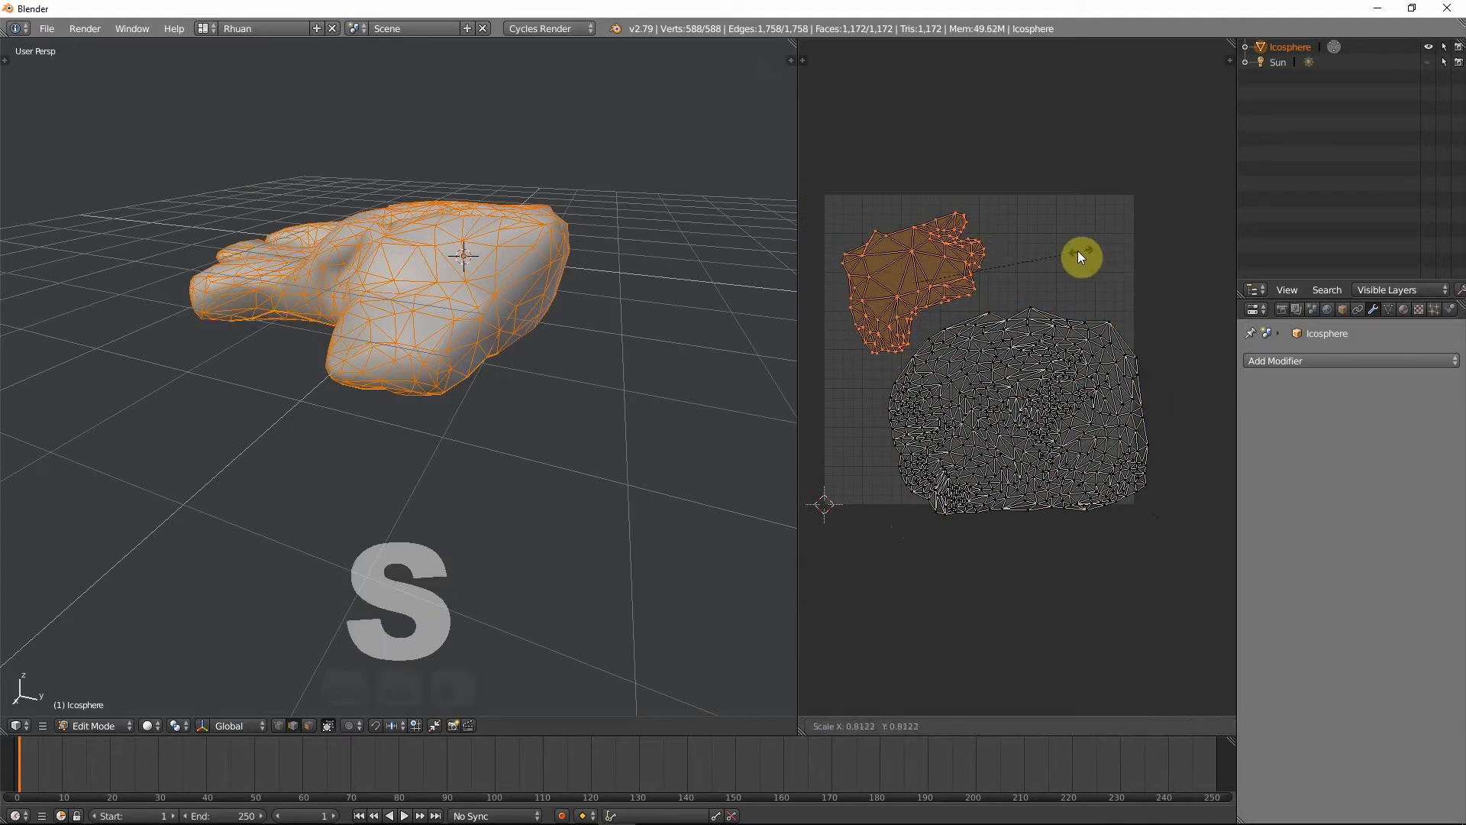
click(1075, 250)
key(g)
click(1064, 232)
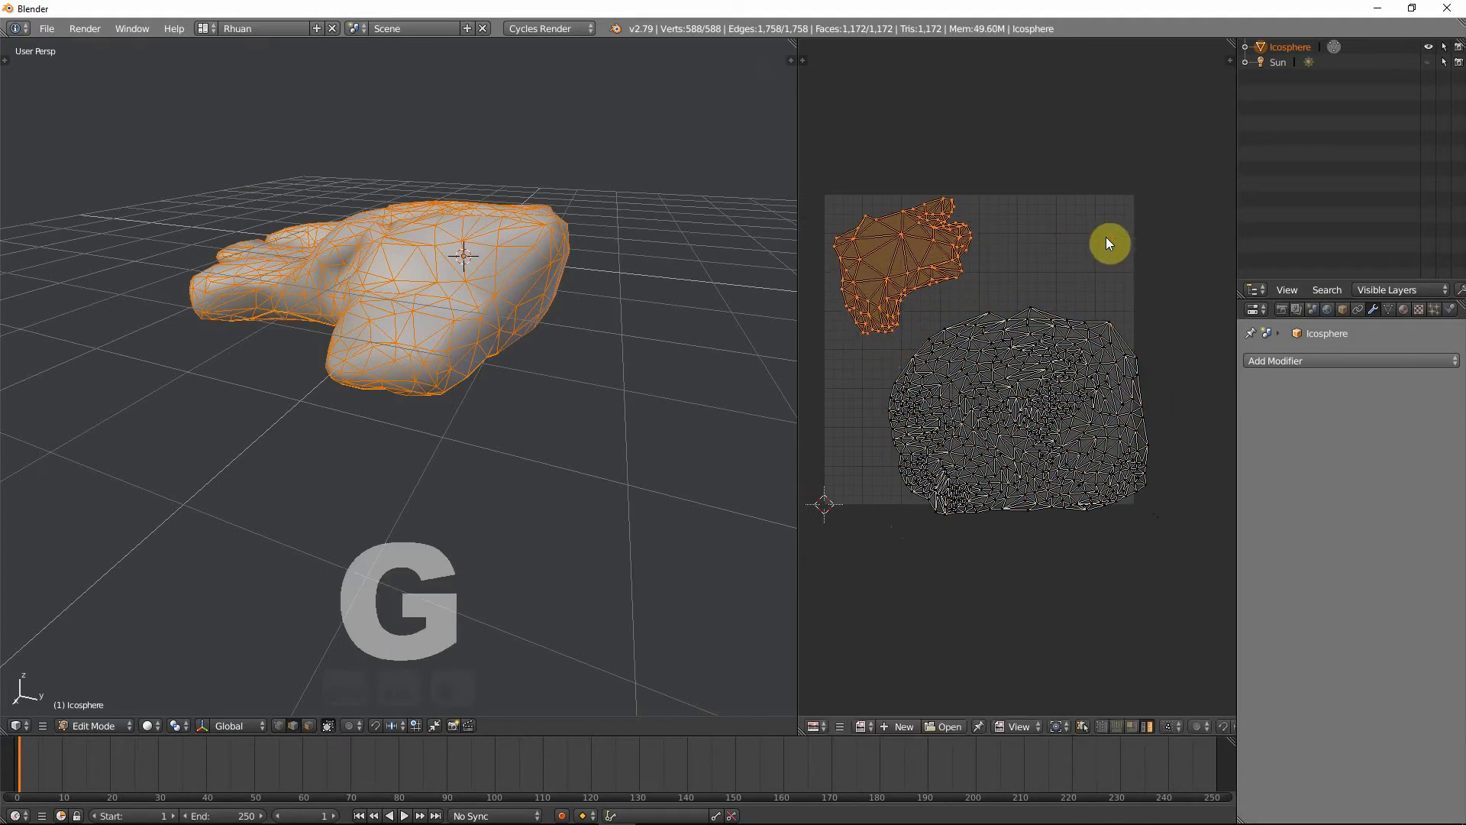
- Rotate the small UV island back to level and fit it into the UV square's upper-left corner
key(r)
click(1134, 288)
key(g)
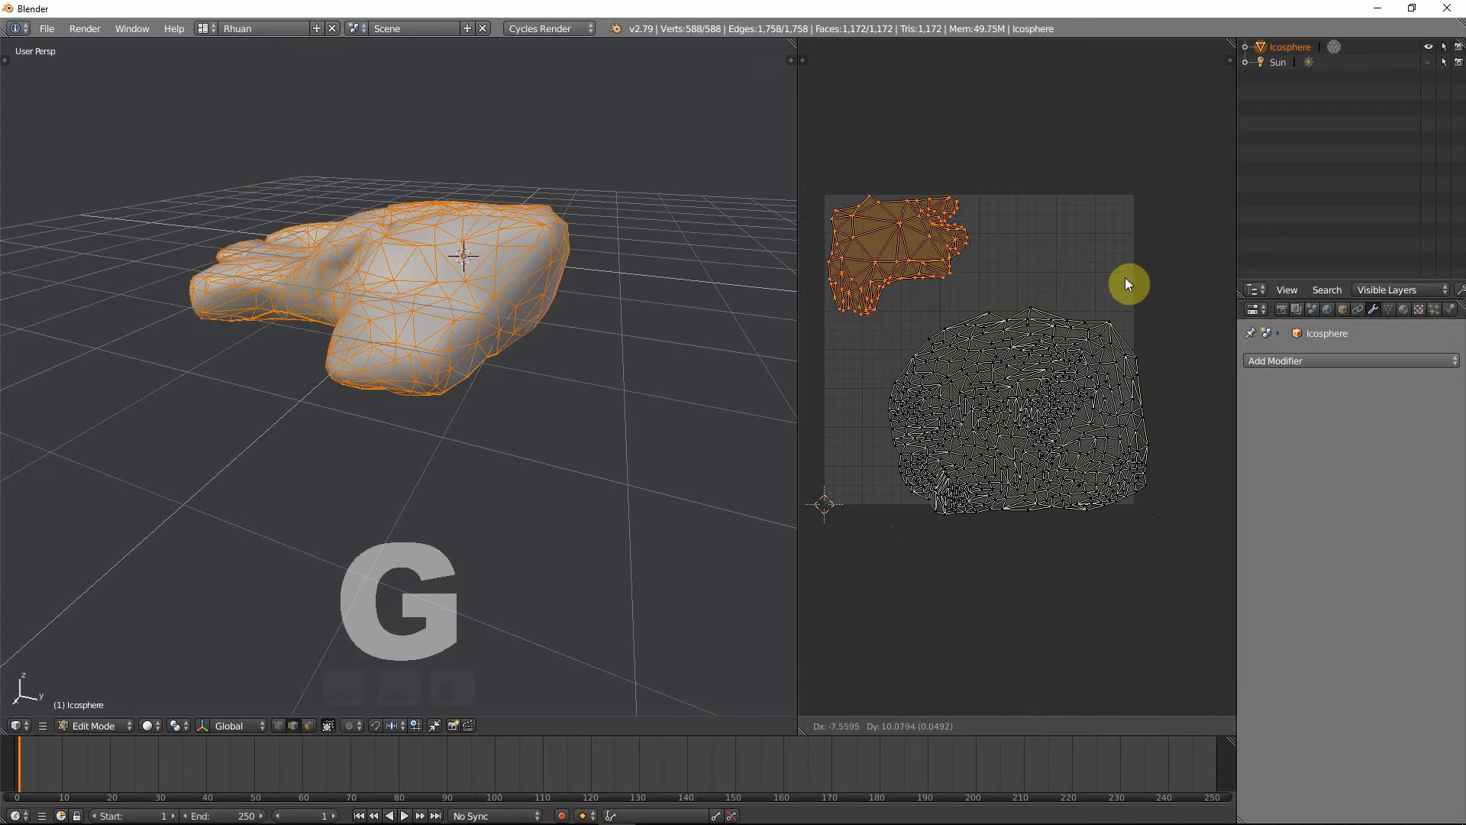
click(1125, 277)
- Move the large UV island so that it fits fully inside the UV square below the small island
right_click(1089, 319)
key(g)
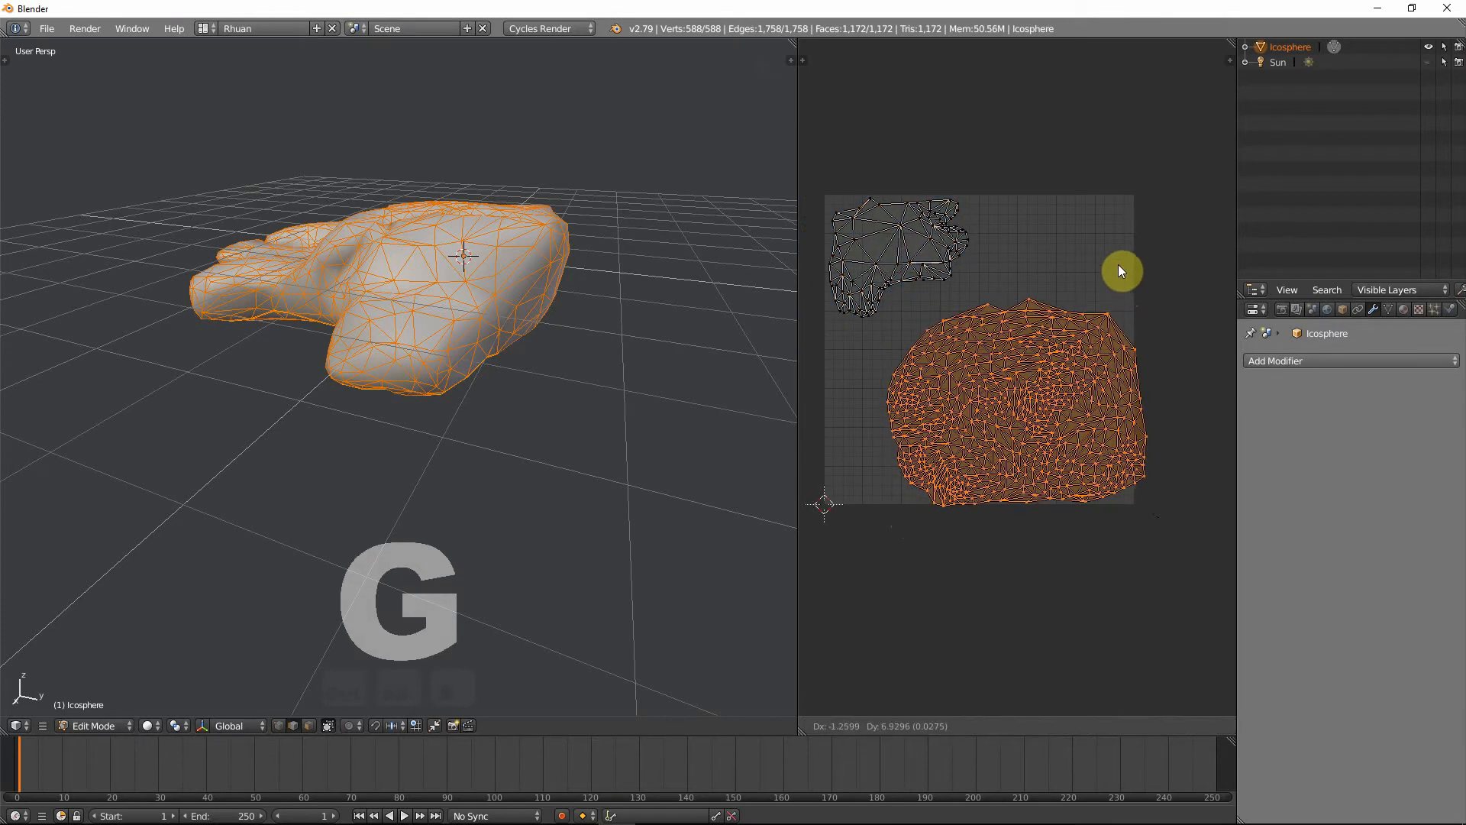
click(1102, 262)
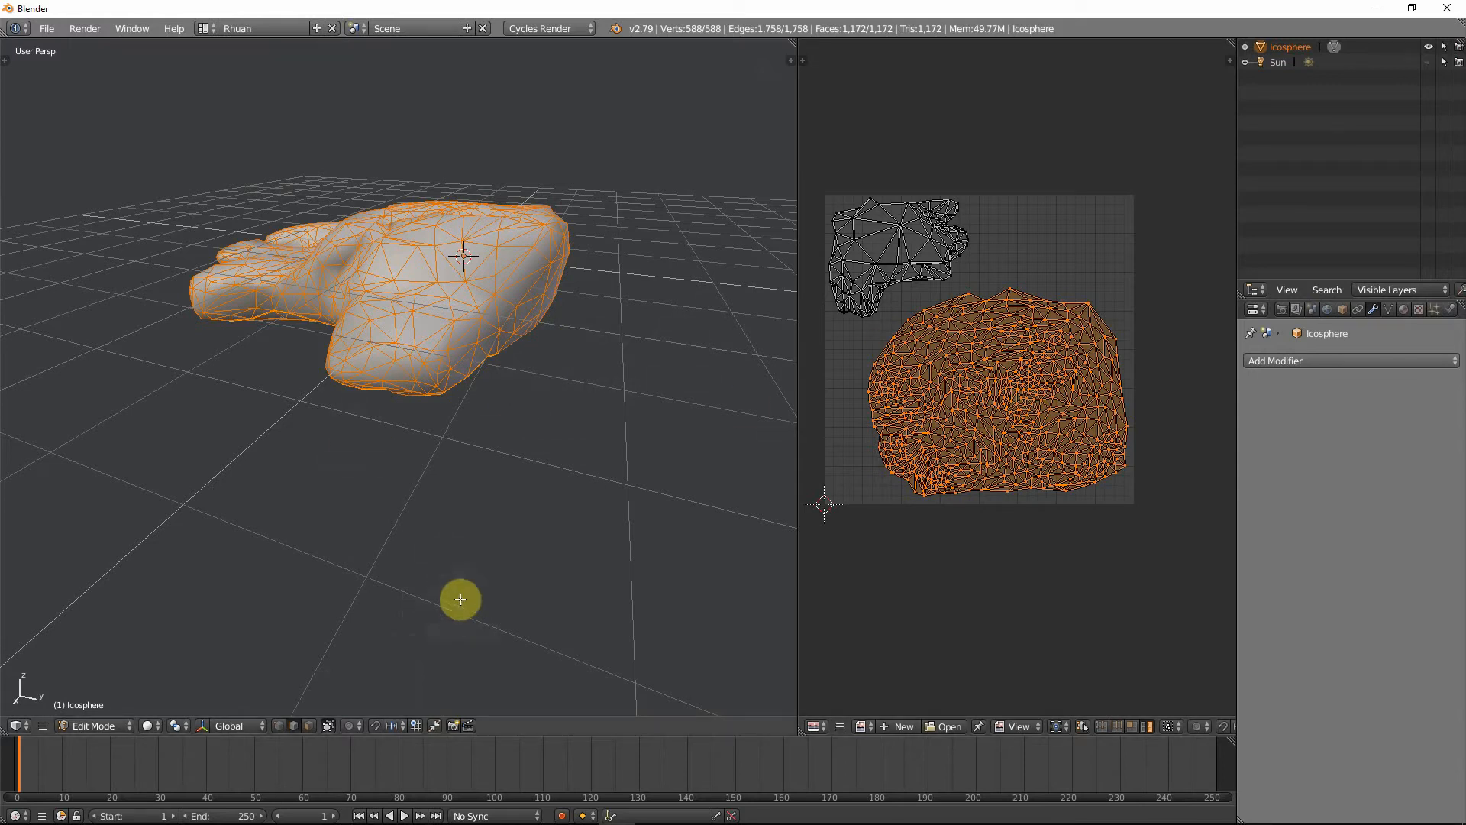
- Return the rock to Object Mode and close the UV editor by merging its area into the 3D view
middle_drag(547, 586, 495, 547)
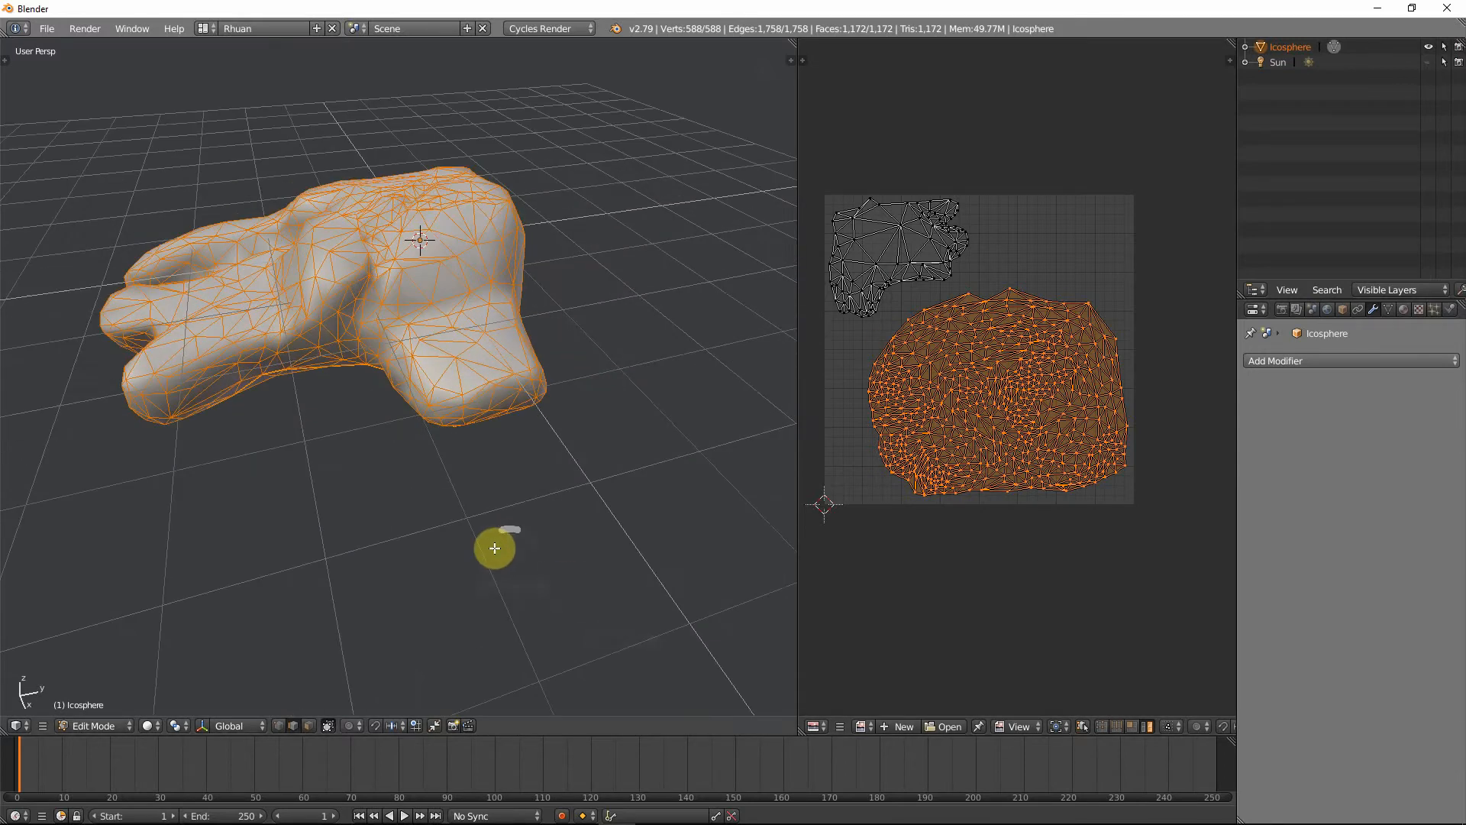
key(Tab)
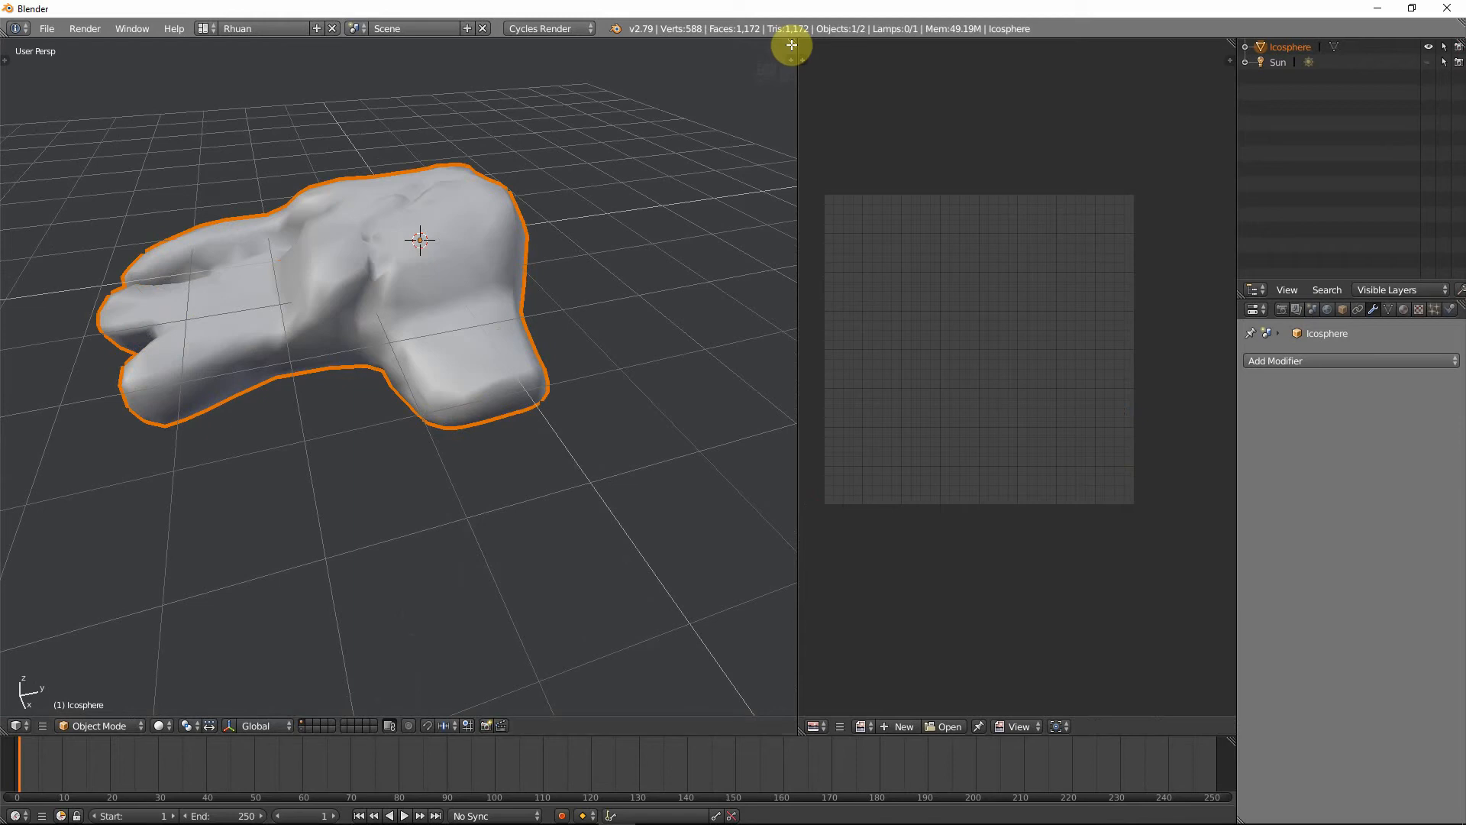
drag(791, 48, 940, 43)
middle_drag(818, 317, 562, 441)
scroll(690, 428, up, 4)
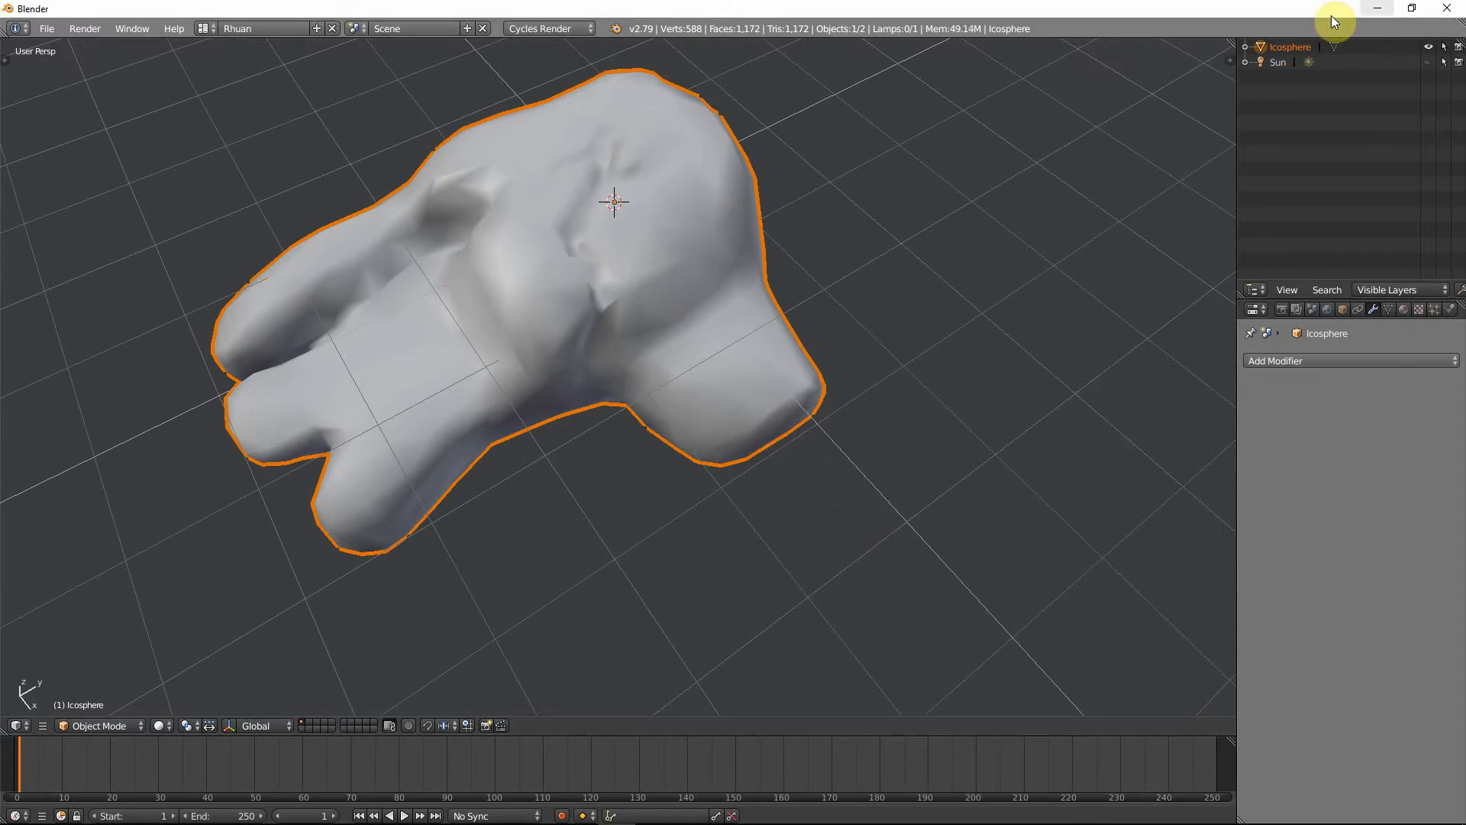
- Rename the low-poly Icosphere object as Rock_low and show the layer holding the high-poly rock
double_click(1286, 47)
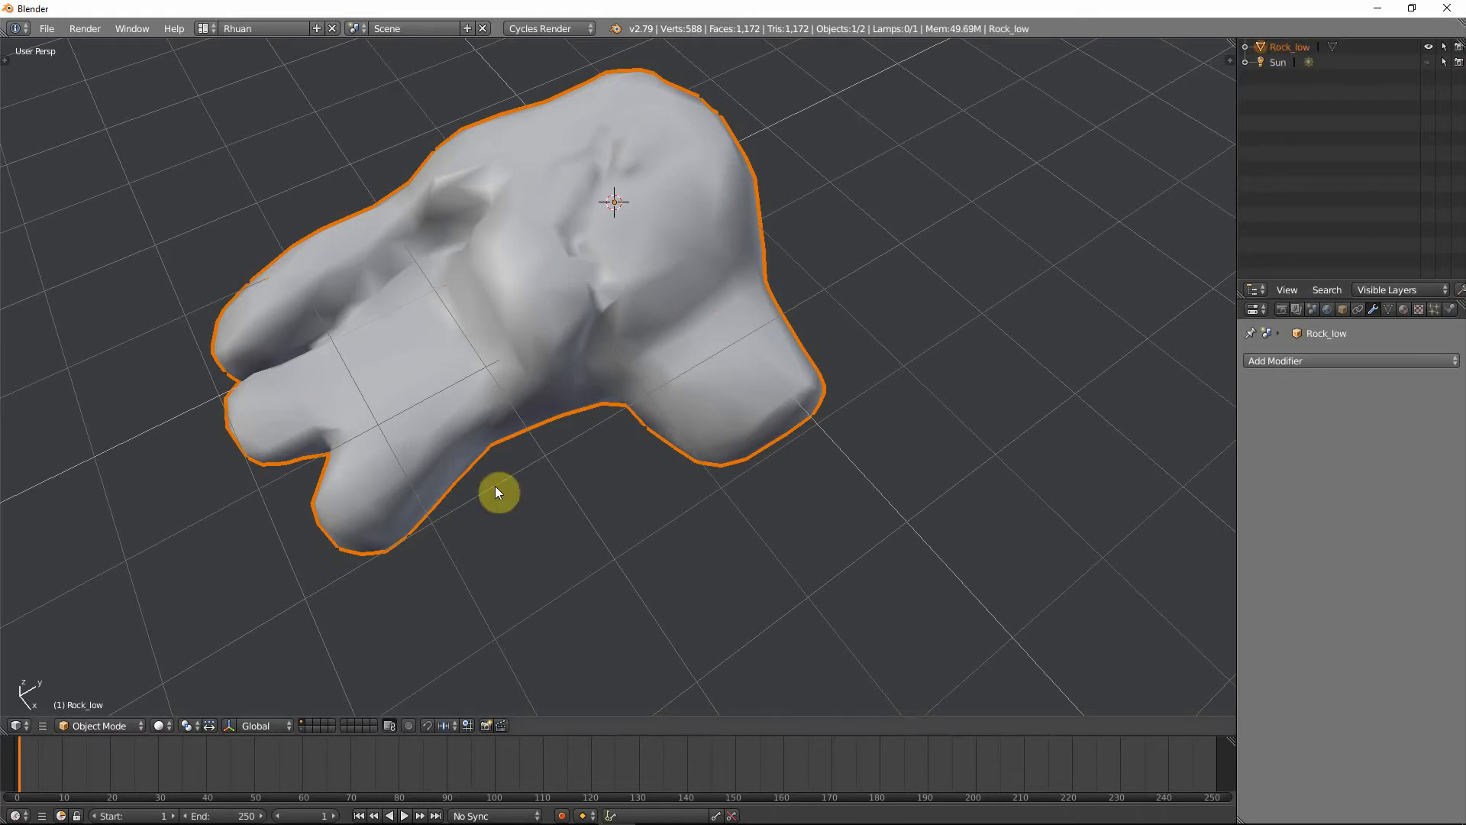
click(301, 729)
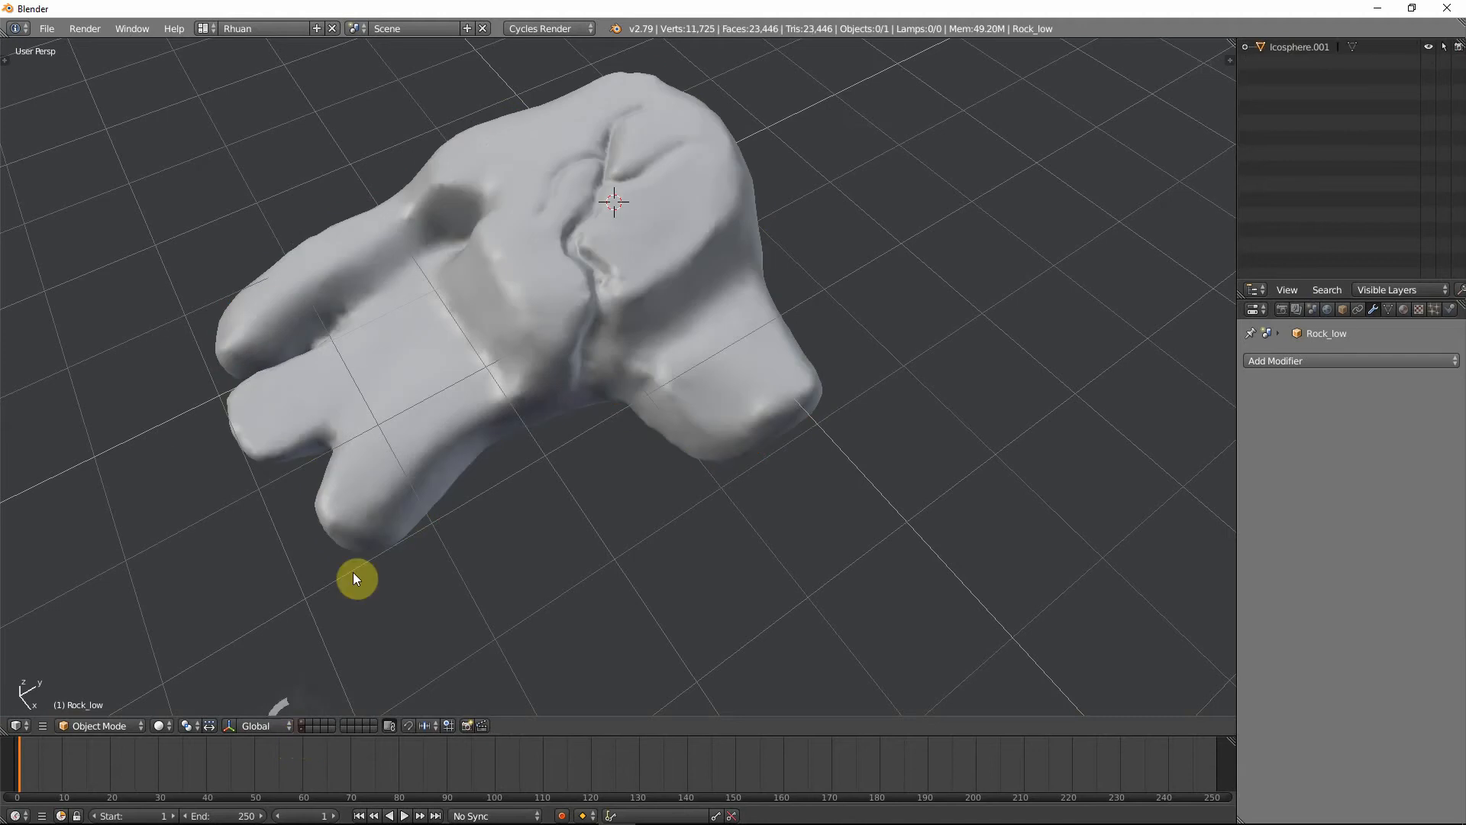
- Select the high-poly rock and examine its cracks and sculpted surface from several angles
scroll(501, 218, down, 2)
right_click(557, 279)
middle_drag(556, 369, 659, 415)
scroll(544, 346, up, 4)
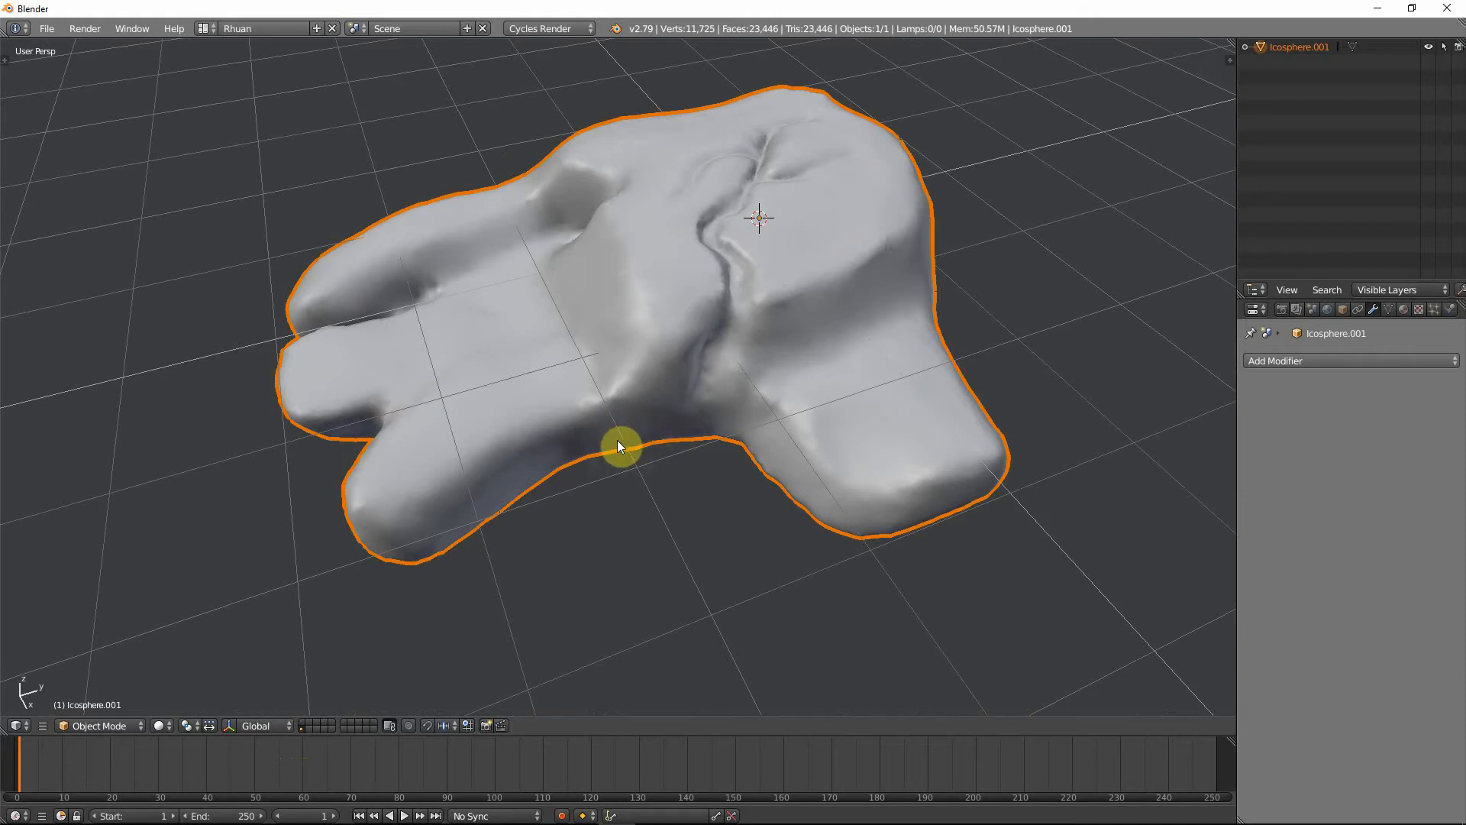
mouse_move(597, 401)
middle_down()
mouse_move(638, 461)
mouse_move(551, 419)
mouse_move(618, 396)
middle_up()
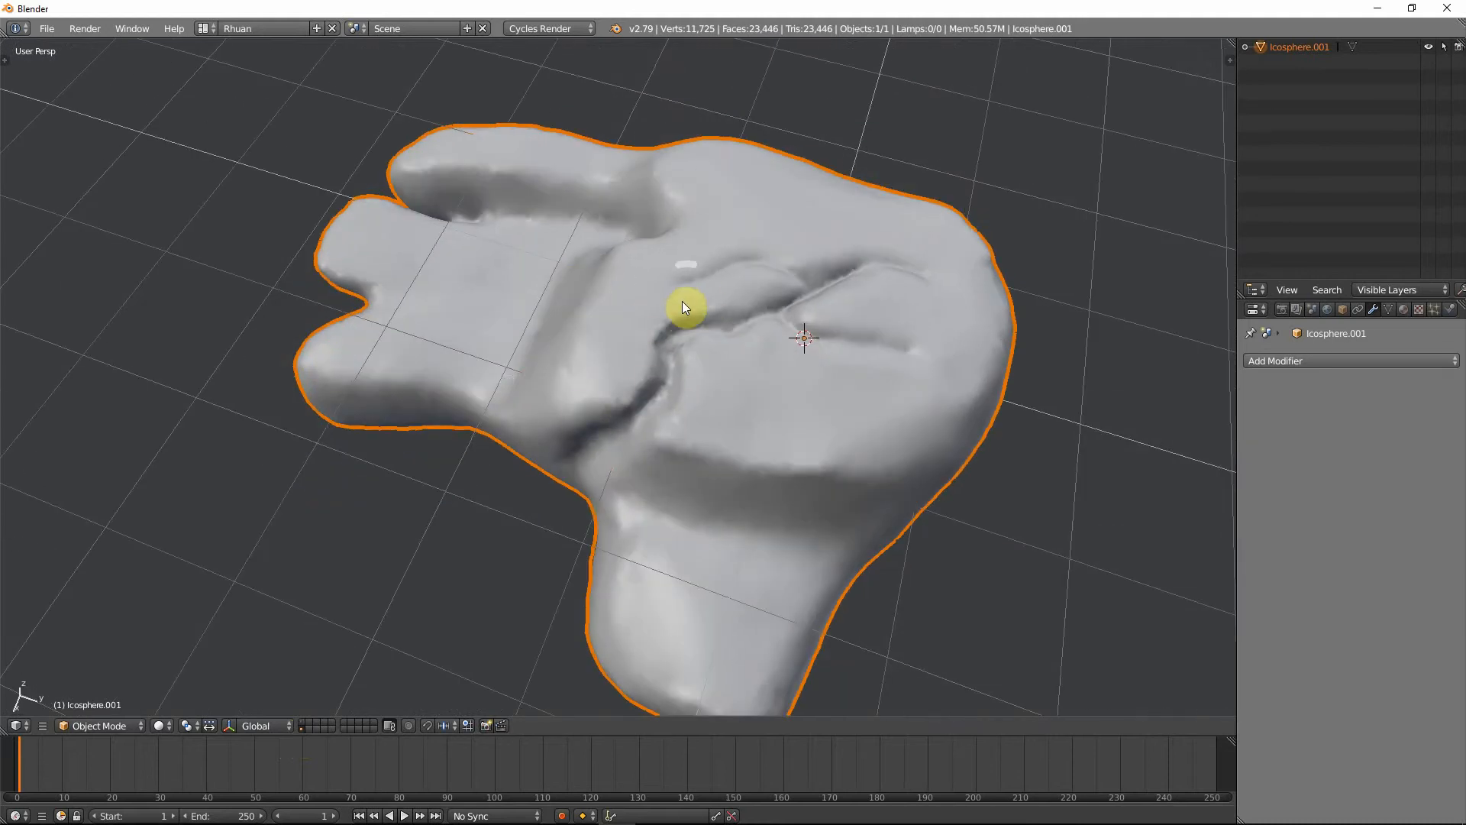
middle_drag(753, 351, 1081, 126)
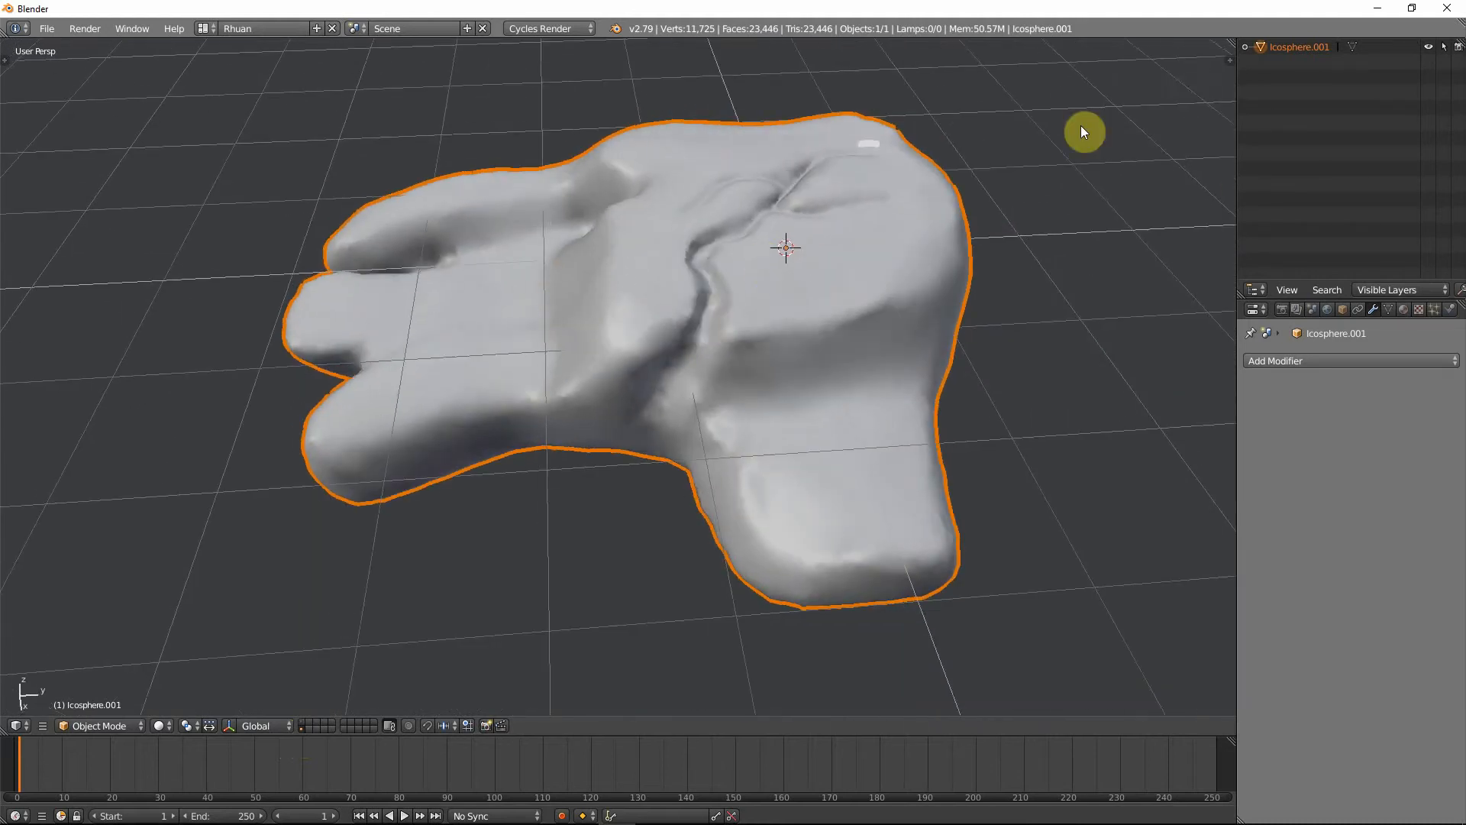
middle_drag(846, 372, 693, 404)
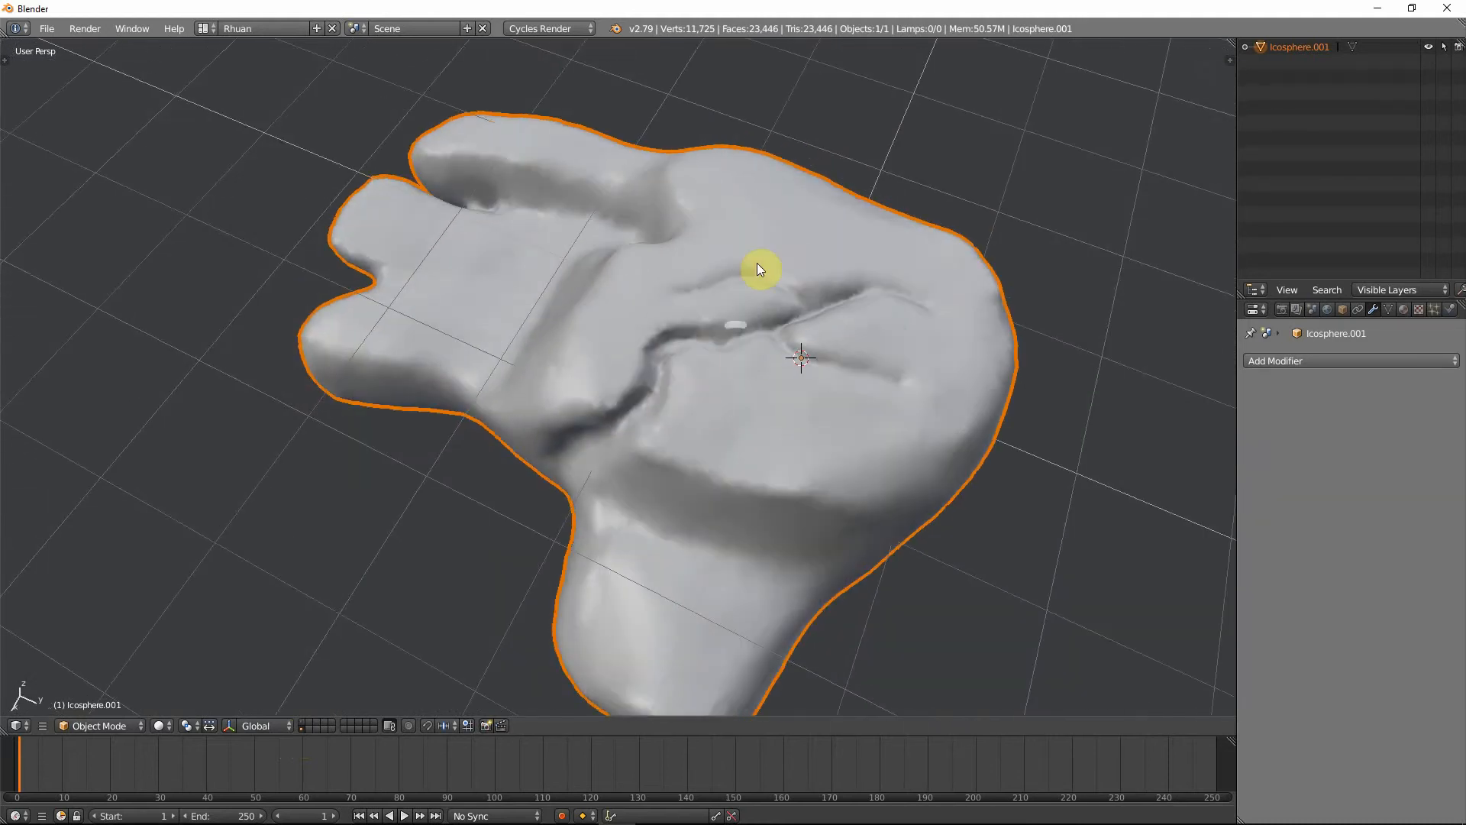
middle_drag(811, 397, 865, 466)
scroll(559, 396, down, 3)
- Put the high-poly rock into Edit Mode and examine its dense mesh around the sides and lower rim
key(Tab)
scroll(559, 441, up, 3)
key(Tab)
scroll(628, 517, down, 3)
scroll(629, 518, down, 2)
key(Tab)
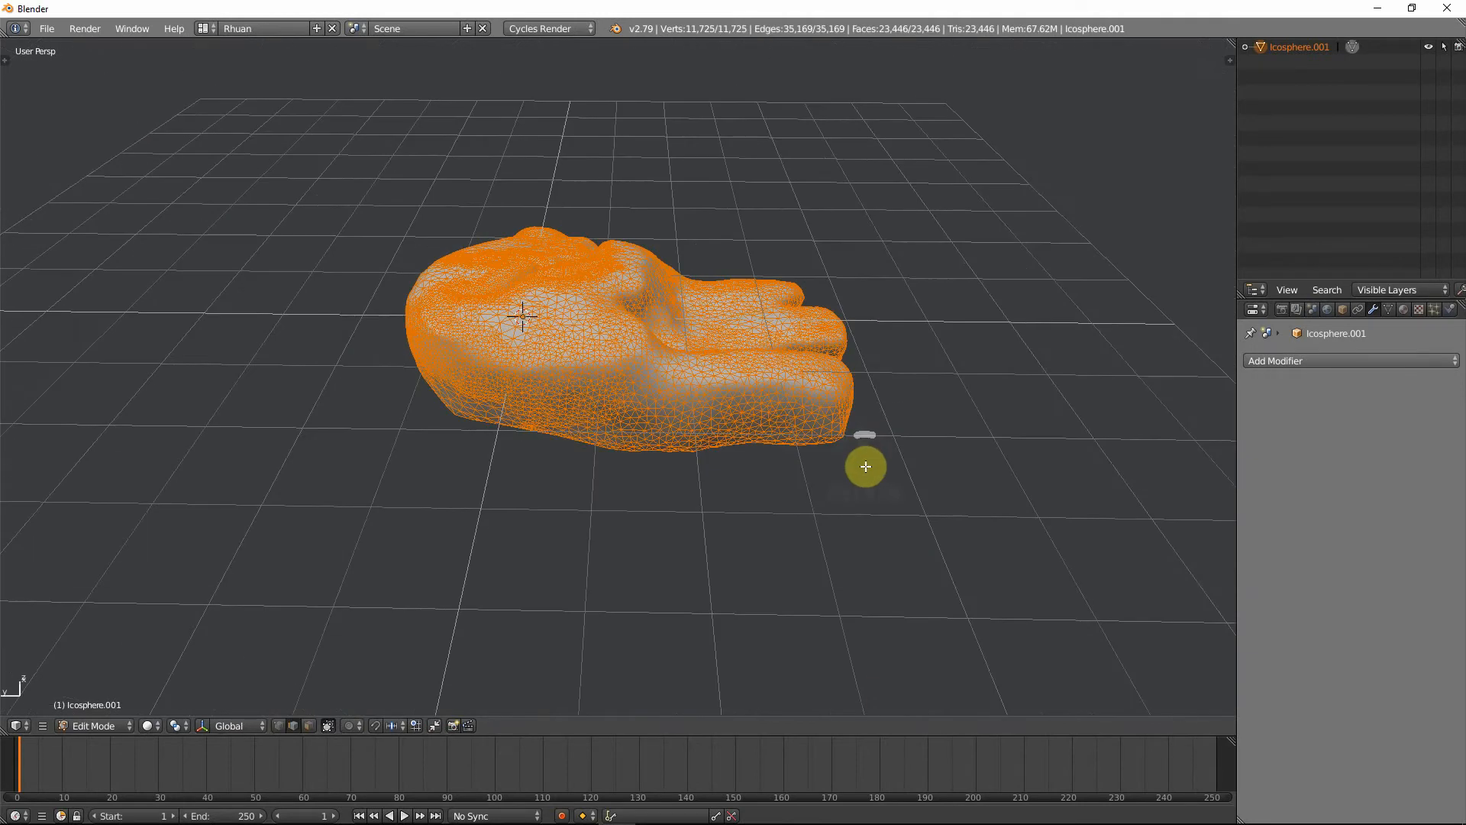
key(Tab)
middle_drag(756, 458, 792, 415)
key(Tab)
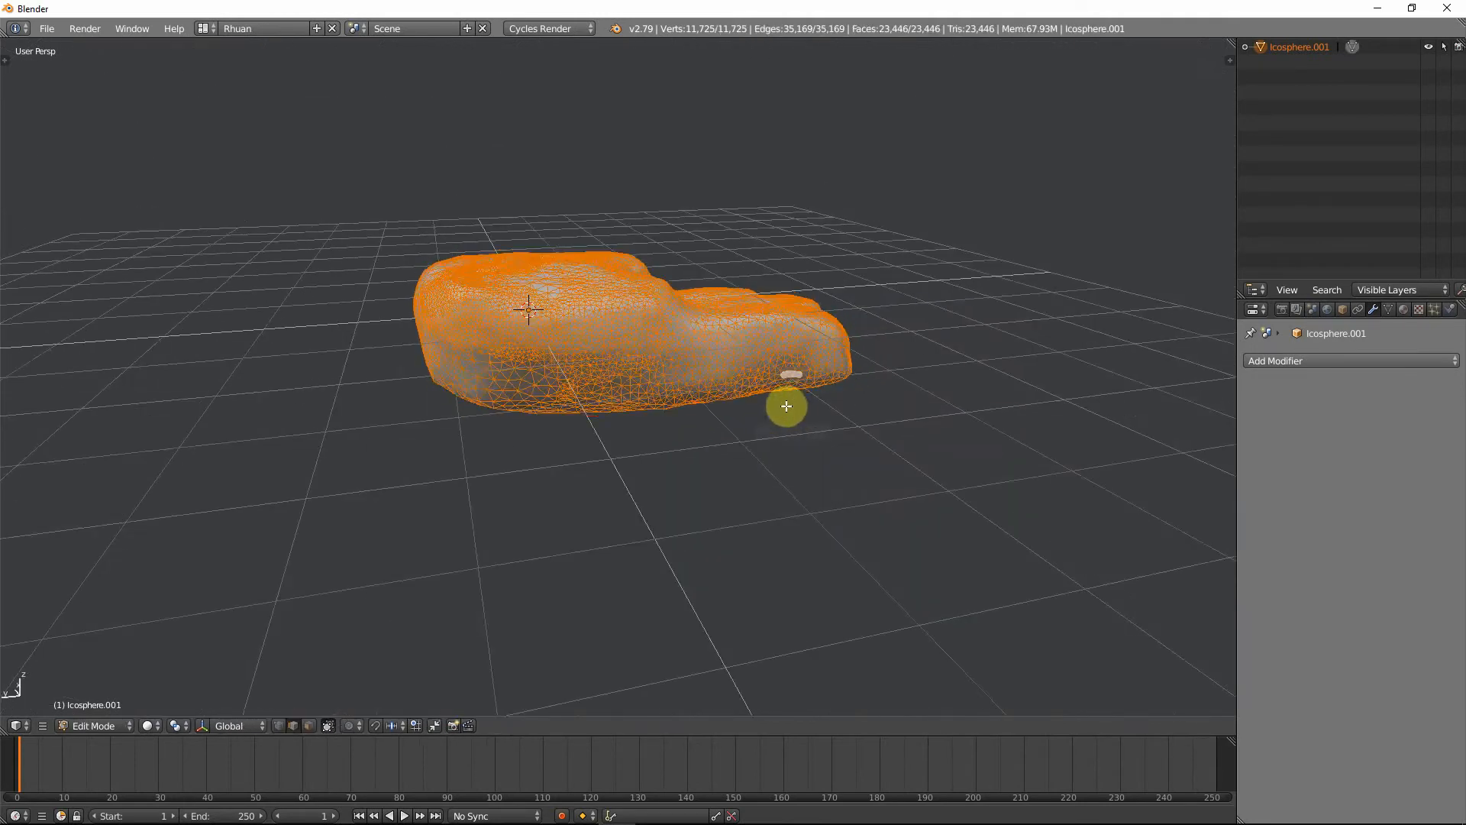
middle_drag(646, 383, 652, 350)
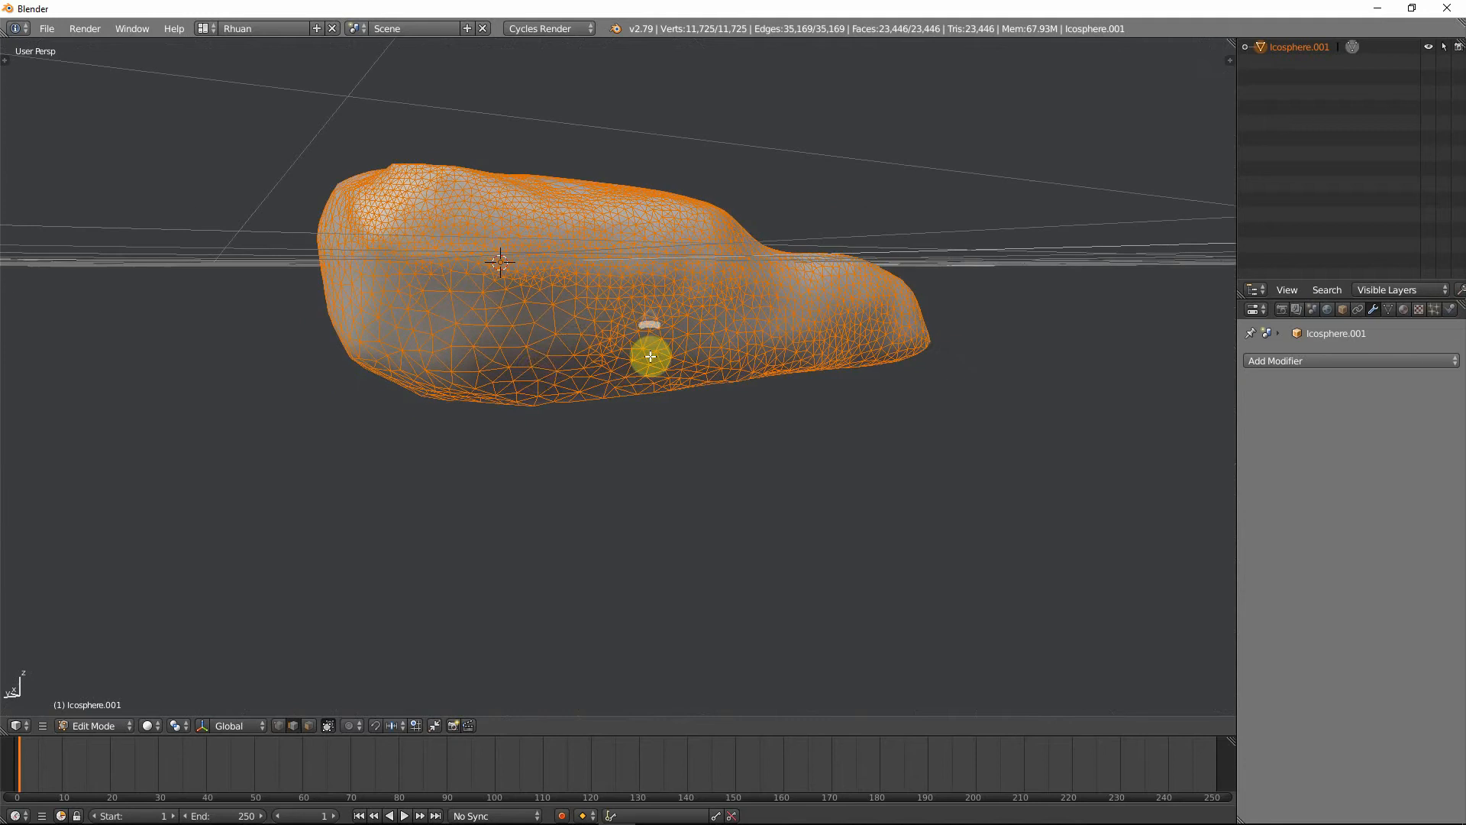
middle_drag(560, 350, 619, 359)
- Select a continuous edge path along the rock's lower rim, under the finger-like lobes and along the adjoining side
right_click(459, 366)
ctrl+right_click(673, 377)
ctrl+right_click(700, 373)
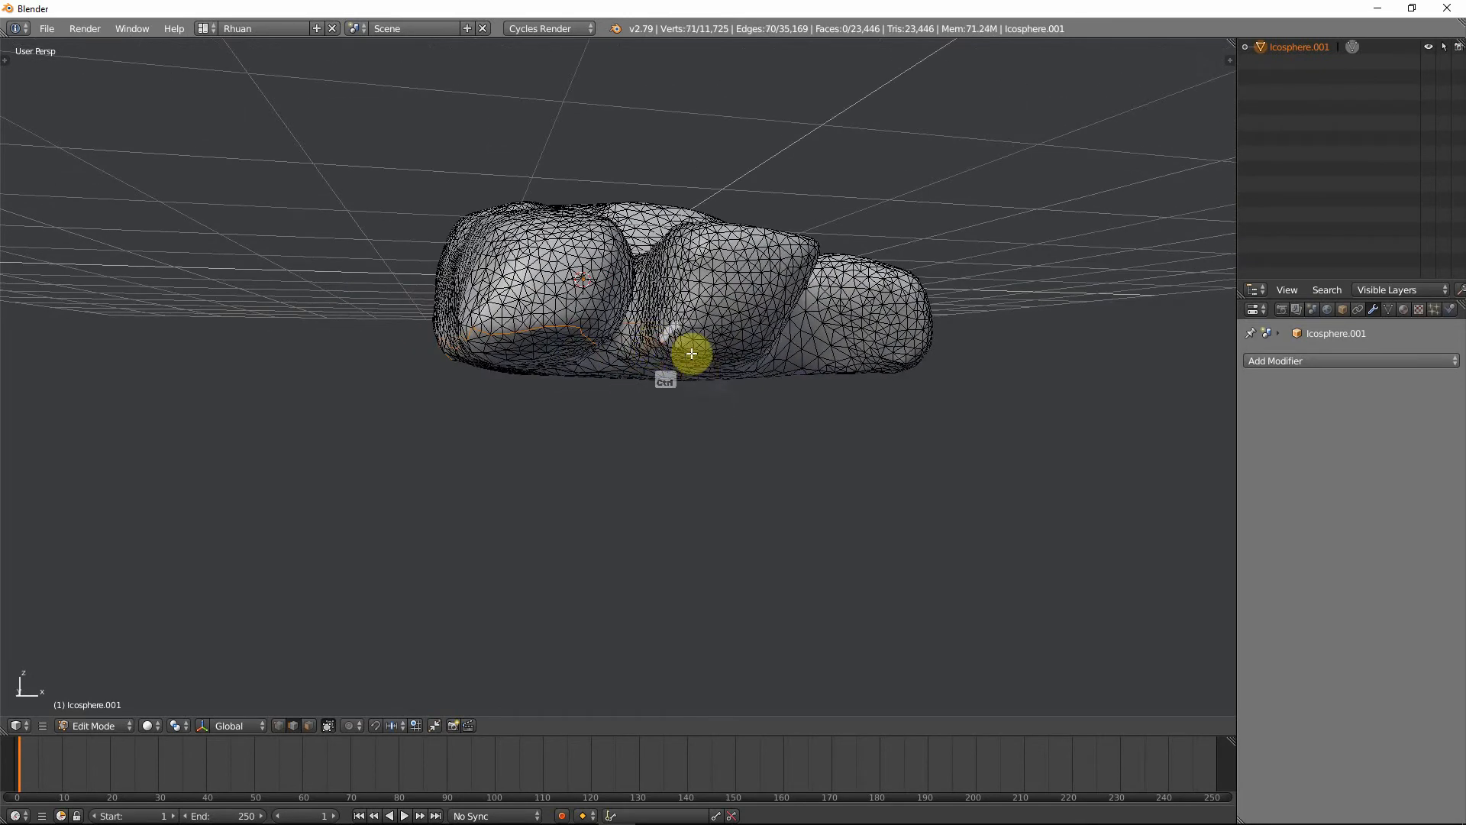
middle_drag(714, 356, 639, 328)
ctrl+right_click(557, 272)
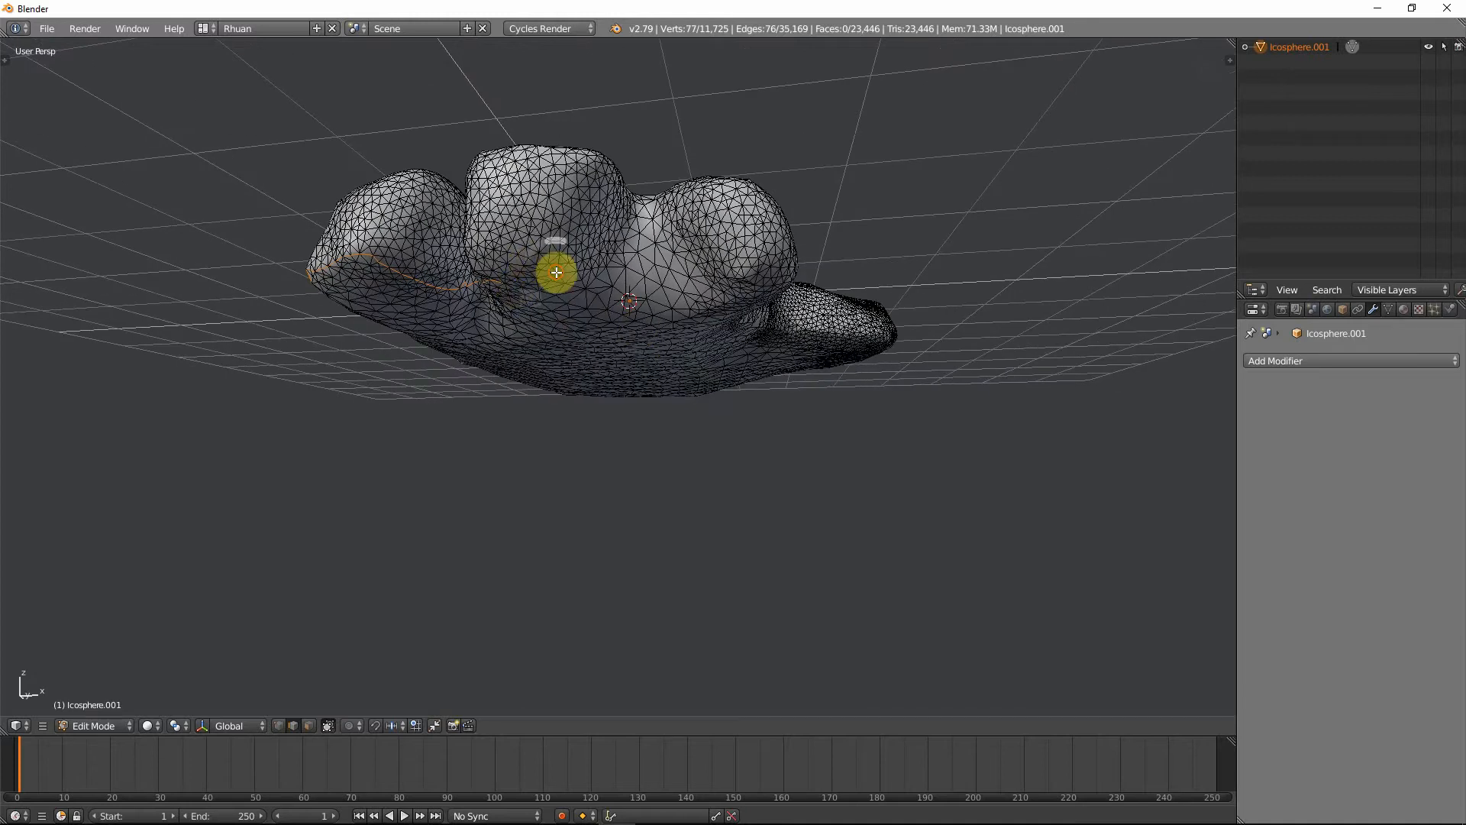
ctrl+right_click(589, 269)
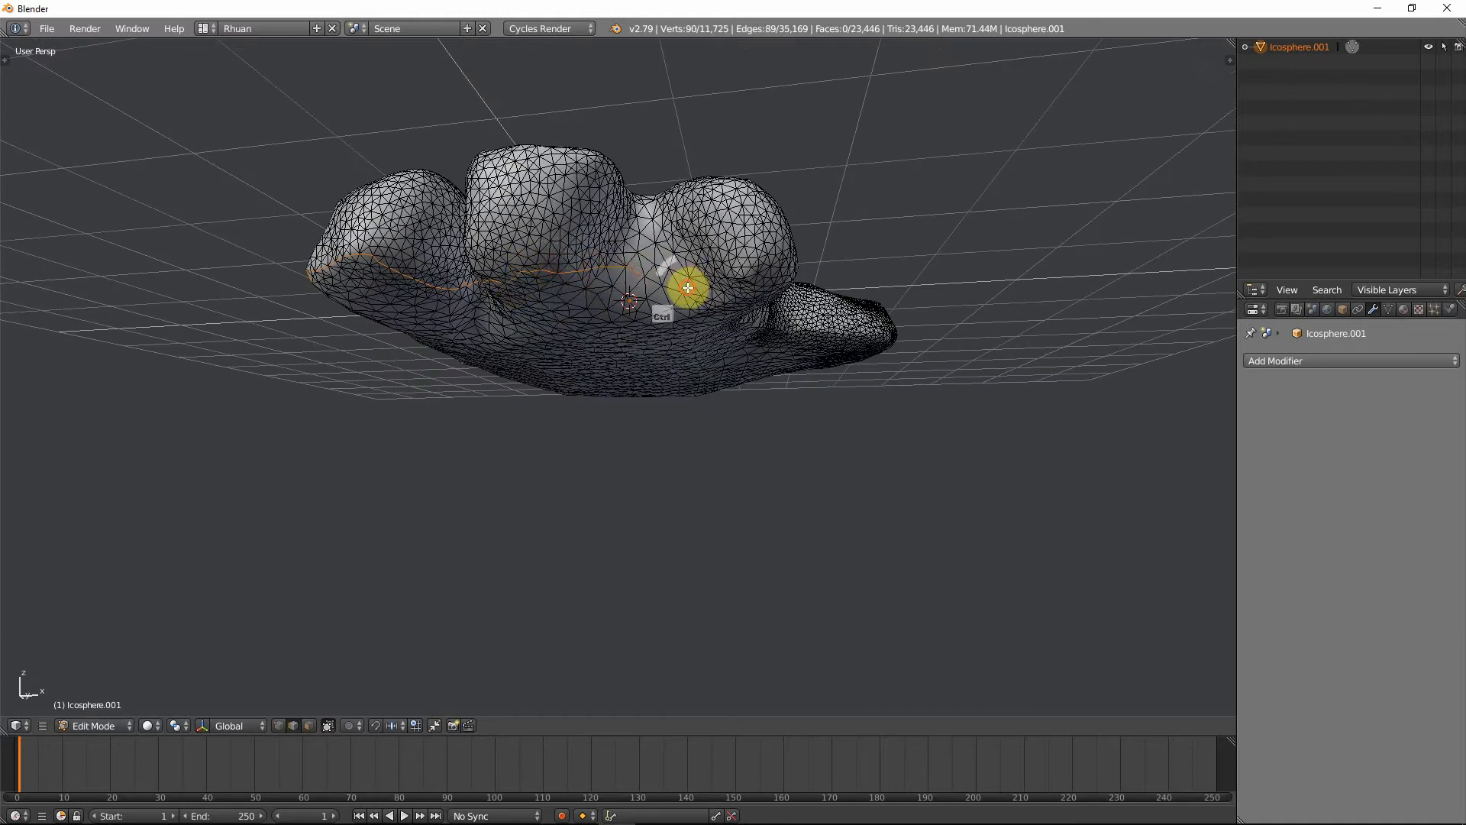
ctrl+right_click(747, 290)
middle_drag(756, 290, 644, 295)
ctrl+right_click(655, 312)
ctrl+right_click(722, 284)
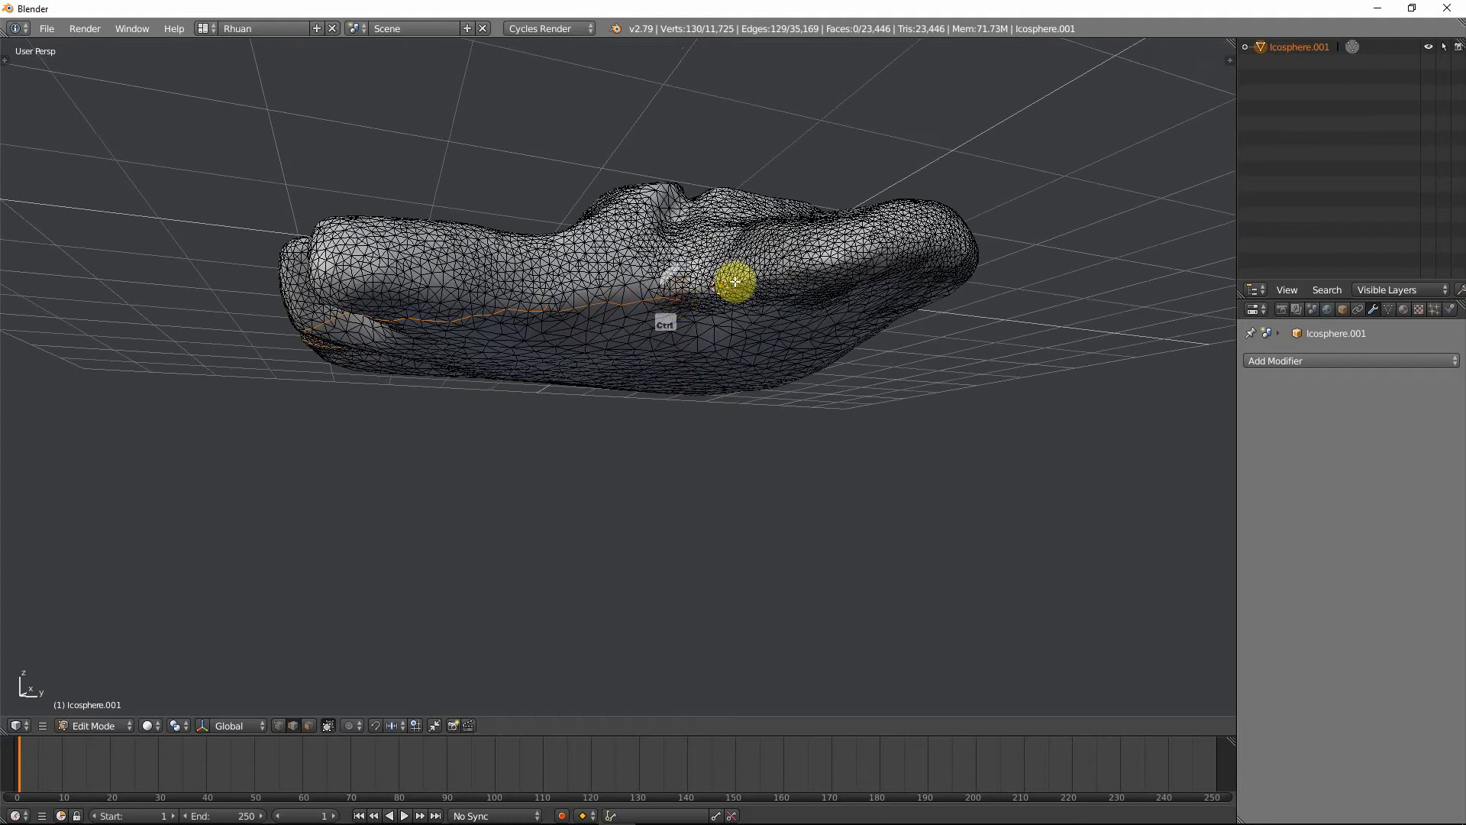
- Extend the selected edge path around the protruding lobe toward the rock's rear and correct its stray end vertices
middle_drag(842, 261, 671, 328)
ctrl+right_click(620, 243)
ctrl+right_click(669, 251)
ctrl+right_click(692, 313)
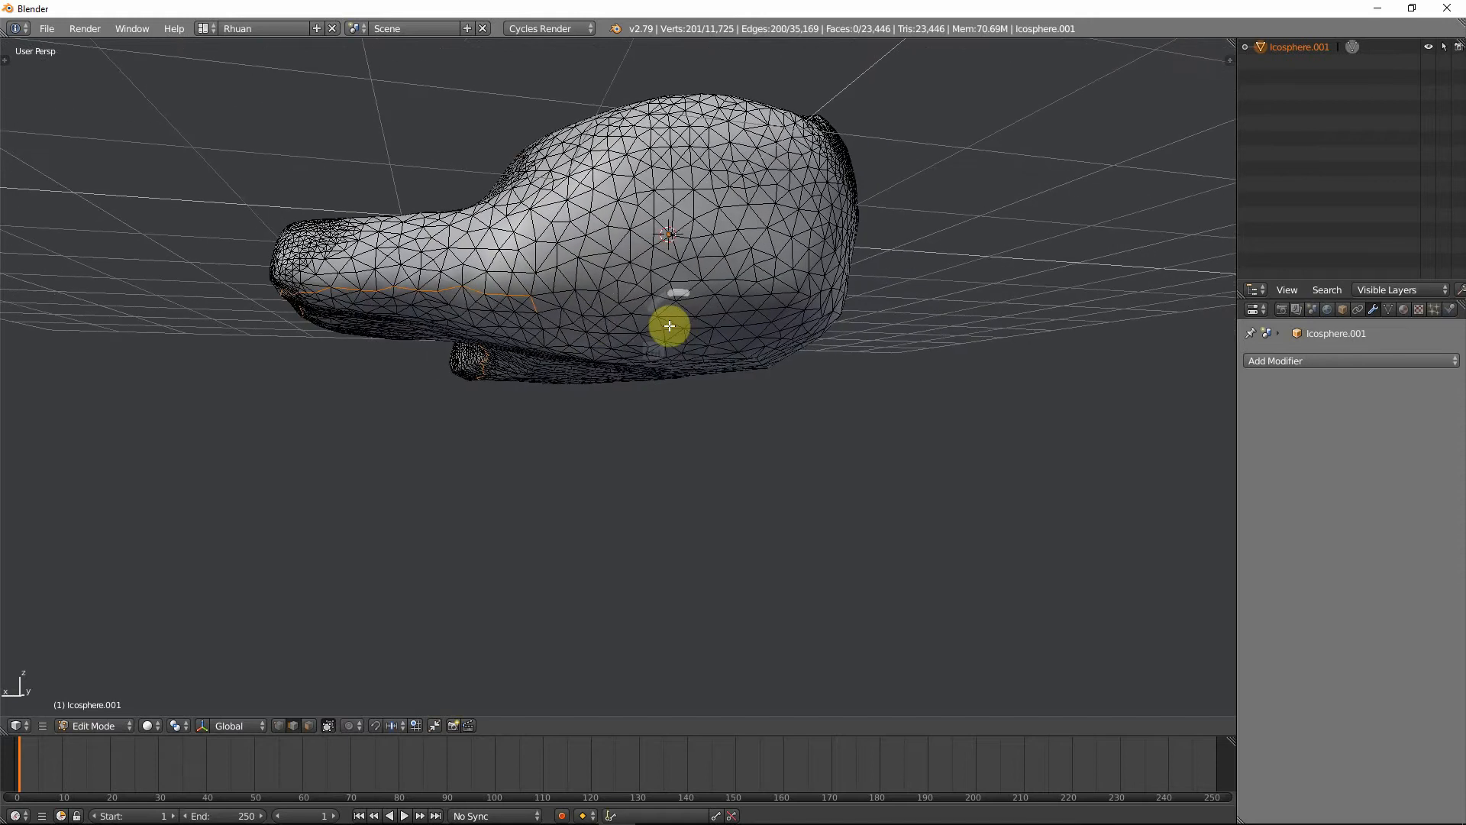
shift+click(612, 314)
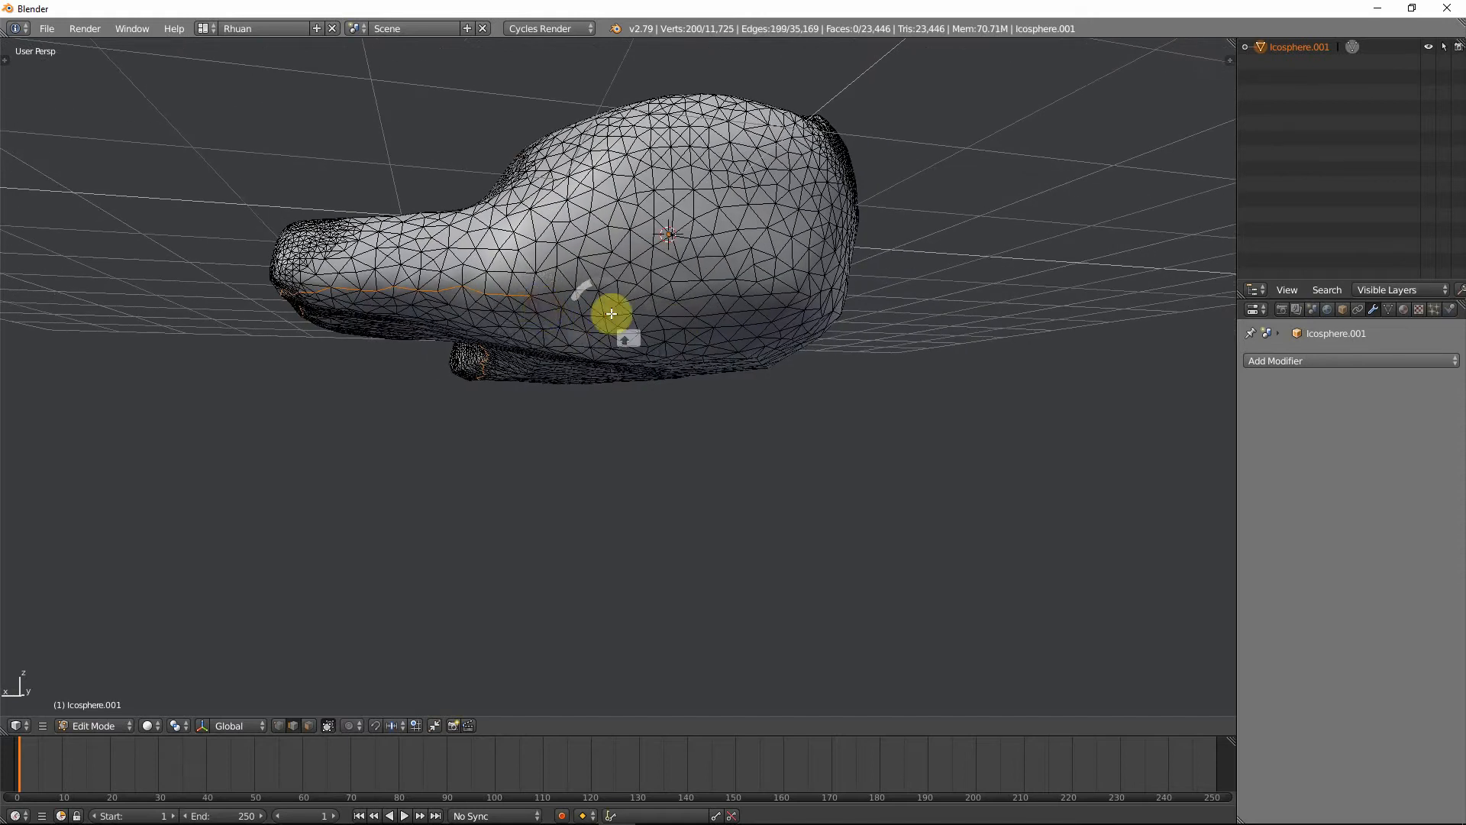
shift+click(655, 312)
ctrl+click(681, 317)
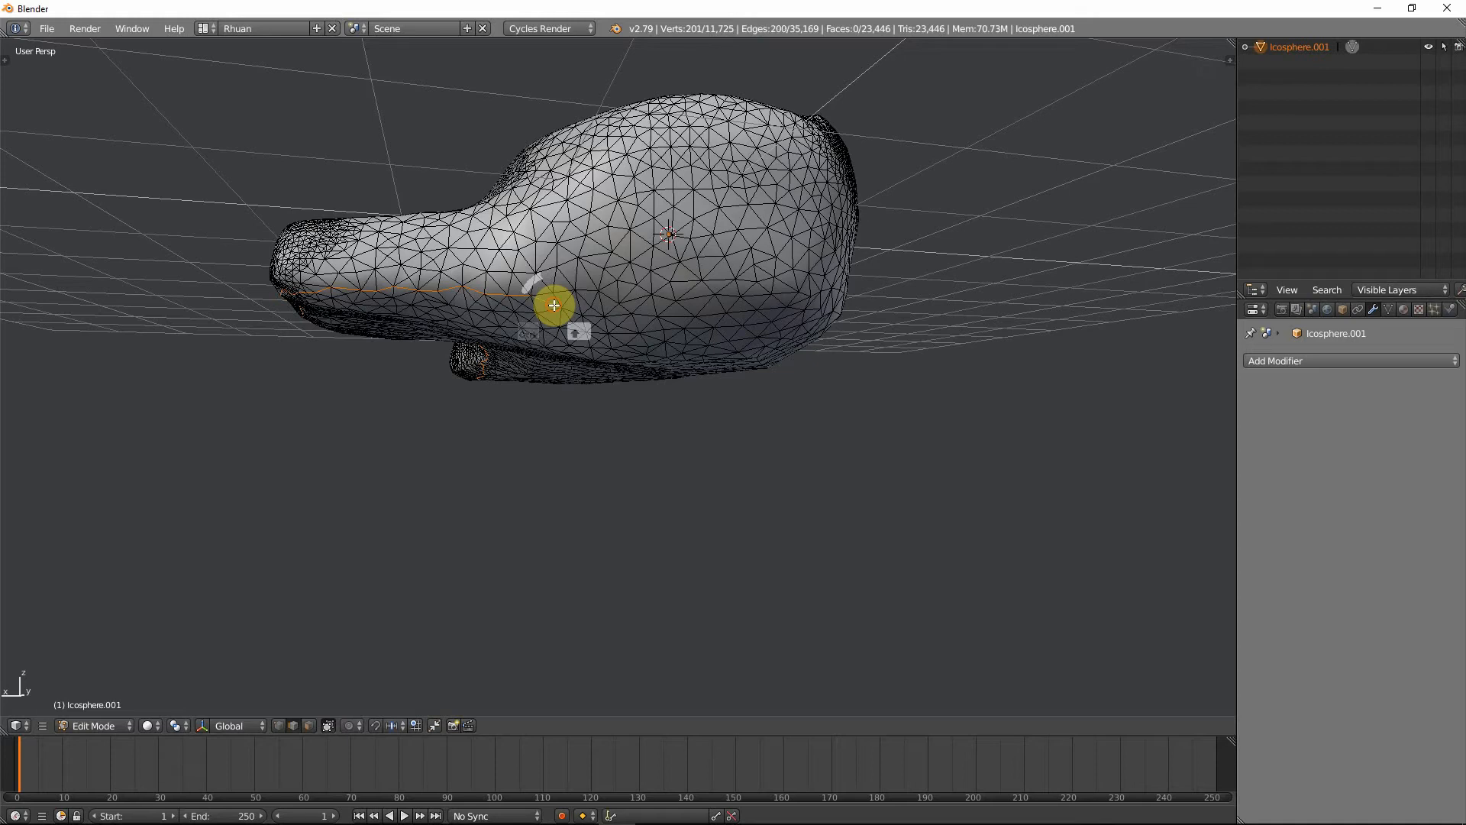
- Close the selected edge loop around the rock's lower rear and mark it as a seam
ctrl+right_click(681, 311)
middle_drag(680, 311, 599, 358)
ctrl+right_click(583, 327)
key(ctrl+e)
click(557, 370)
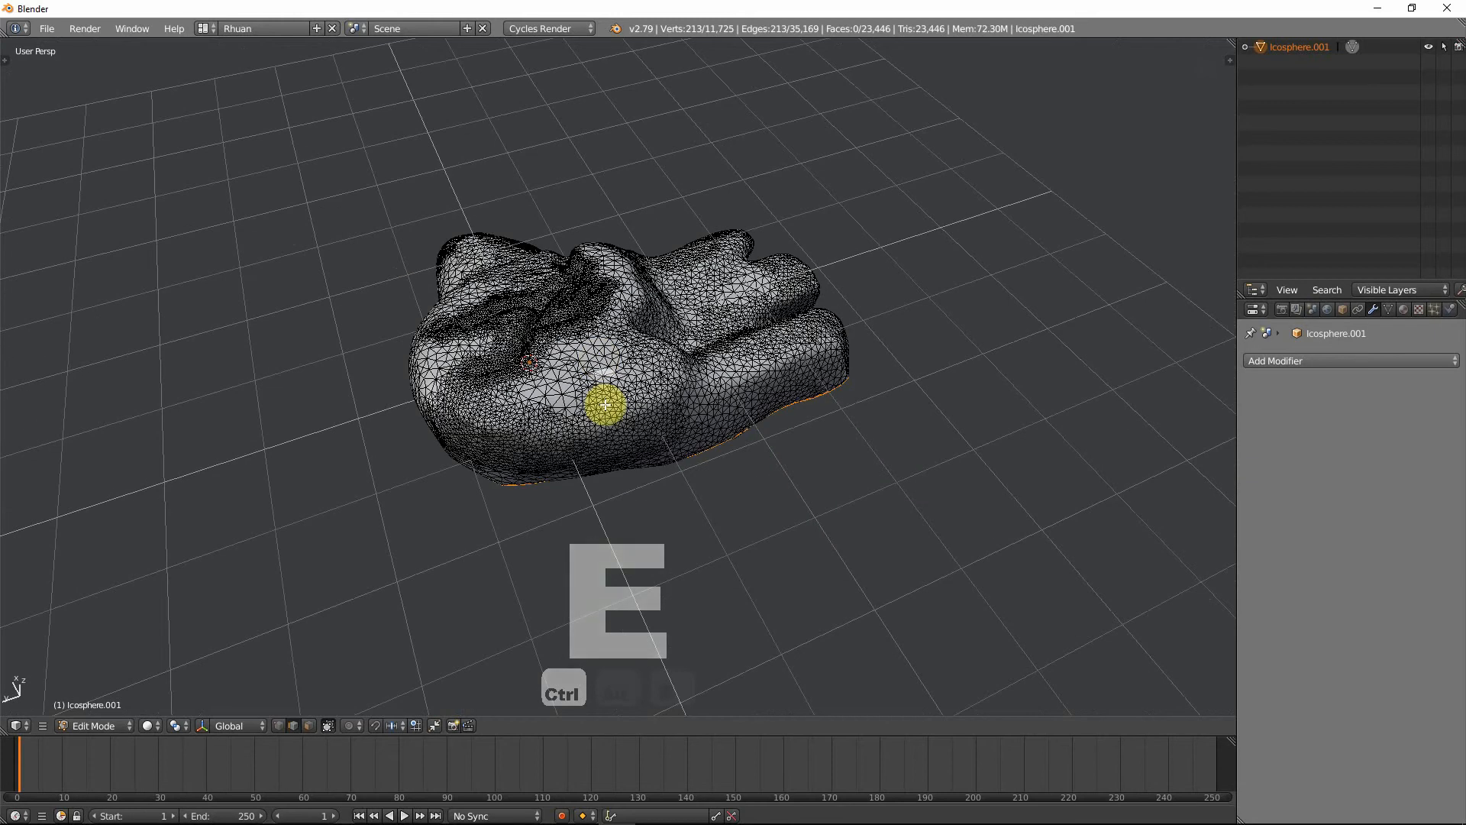
- Select the entire high-poly mesh and unwrap it along the marked seam
middle_drag(576, 415, 621, 416)
key(u)
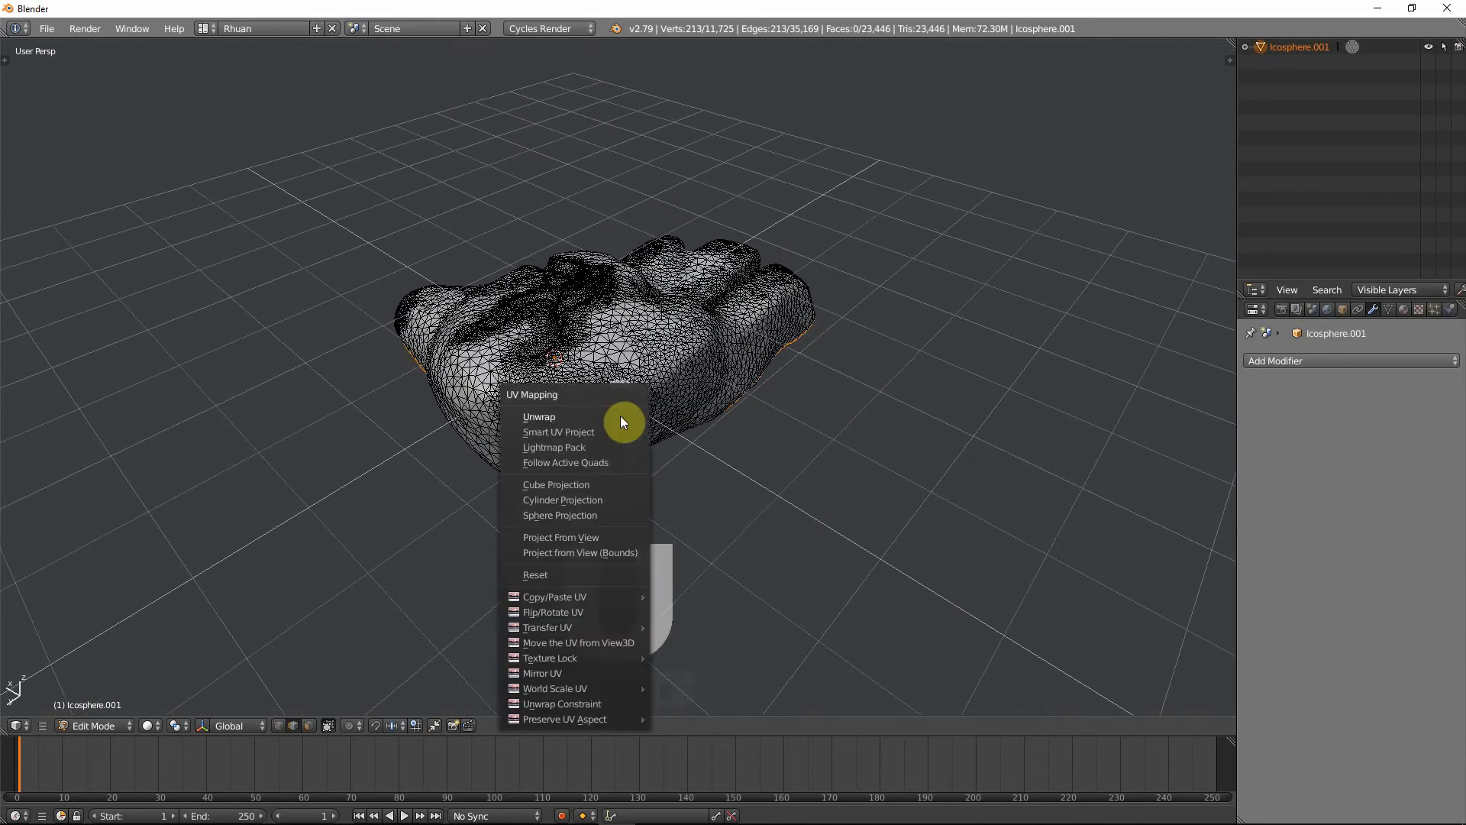
click(564, 417)
key(a)
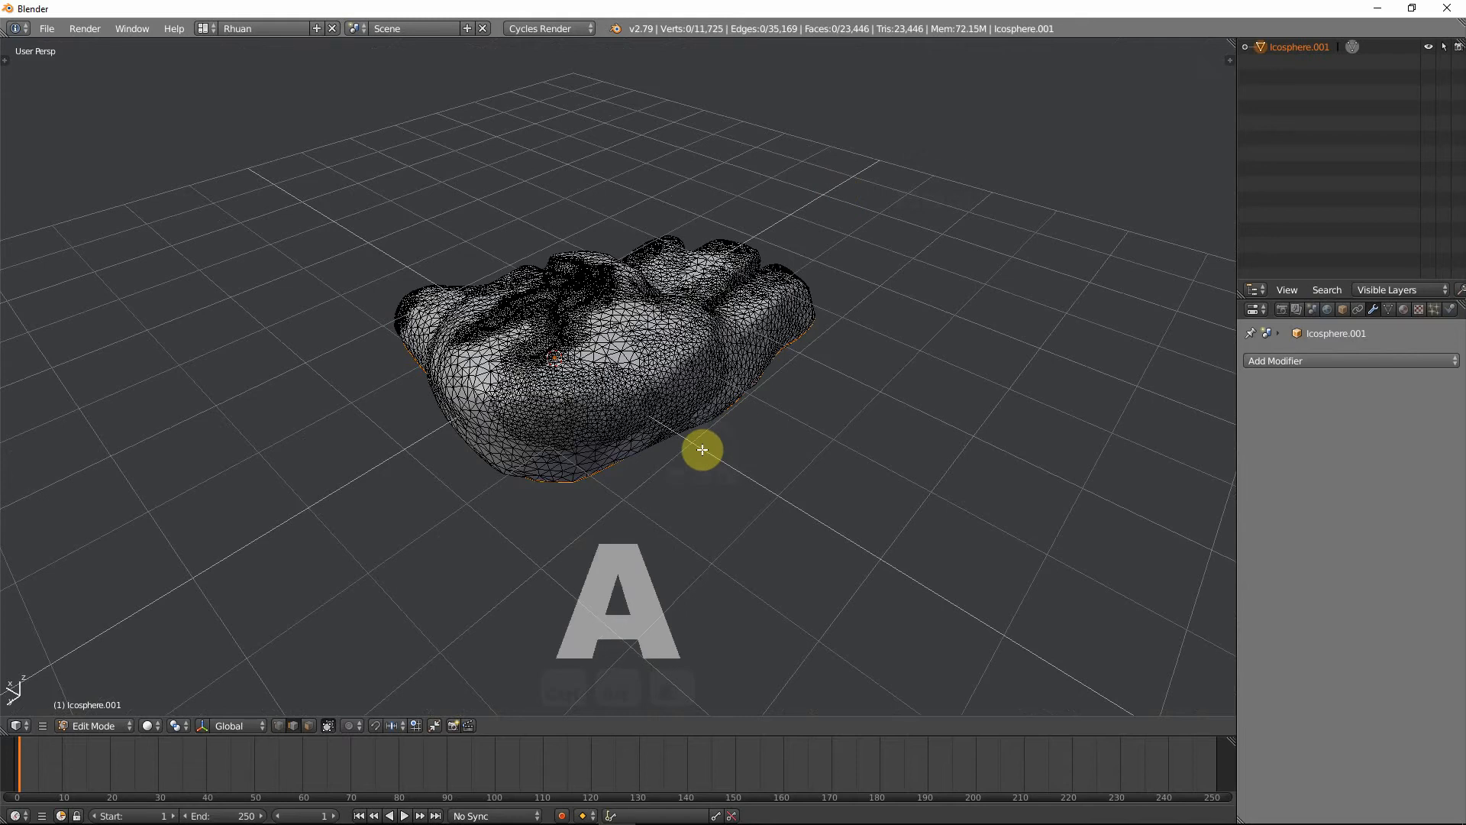
key(a)
key(u)
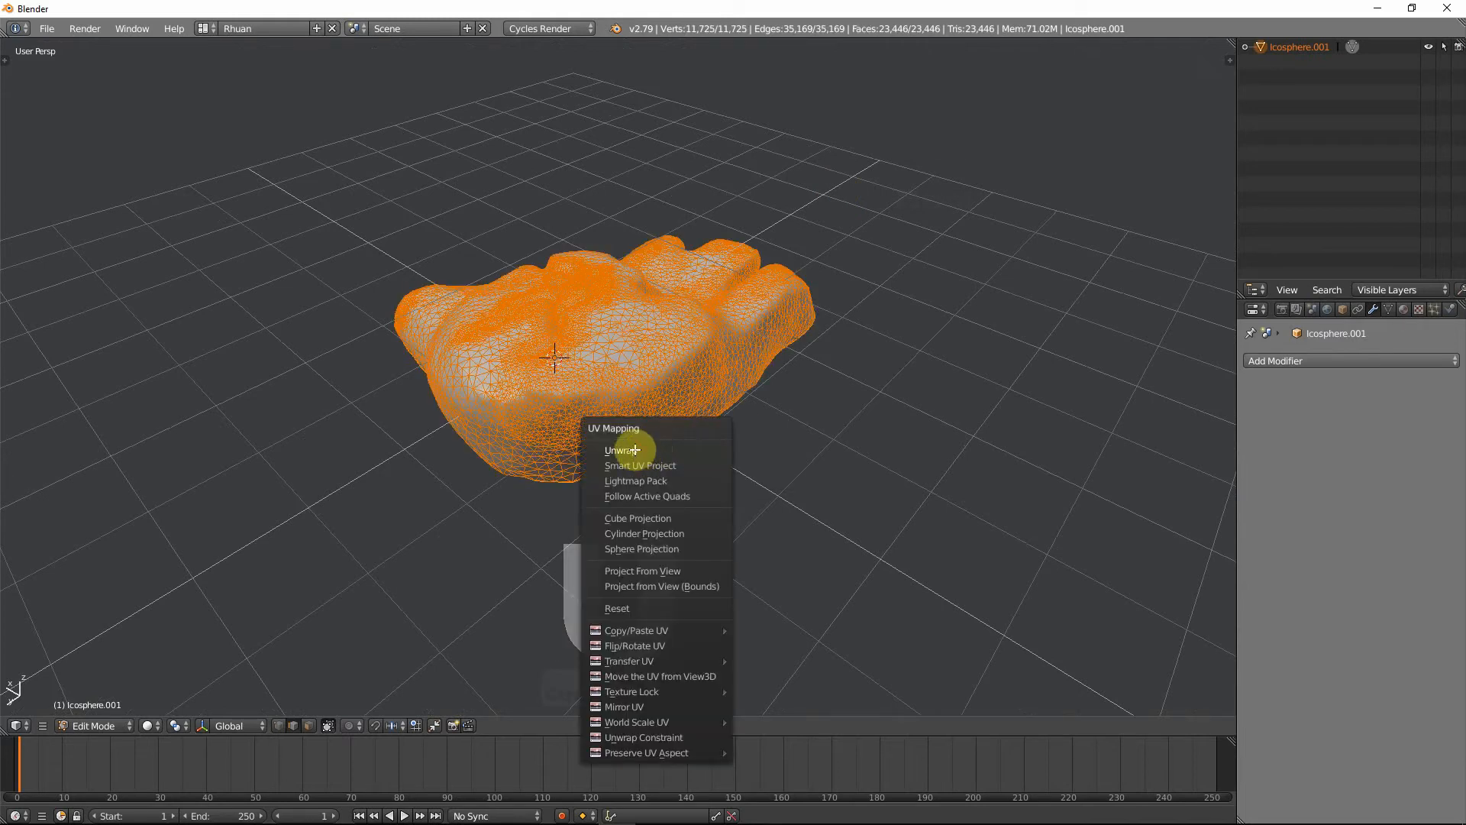
click(659, 467)
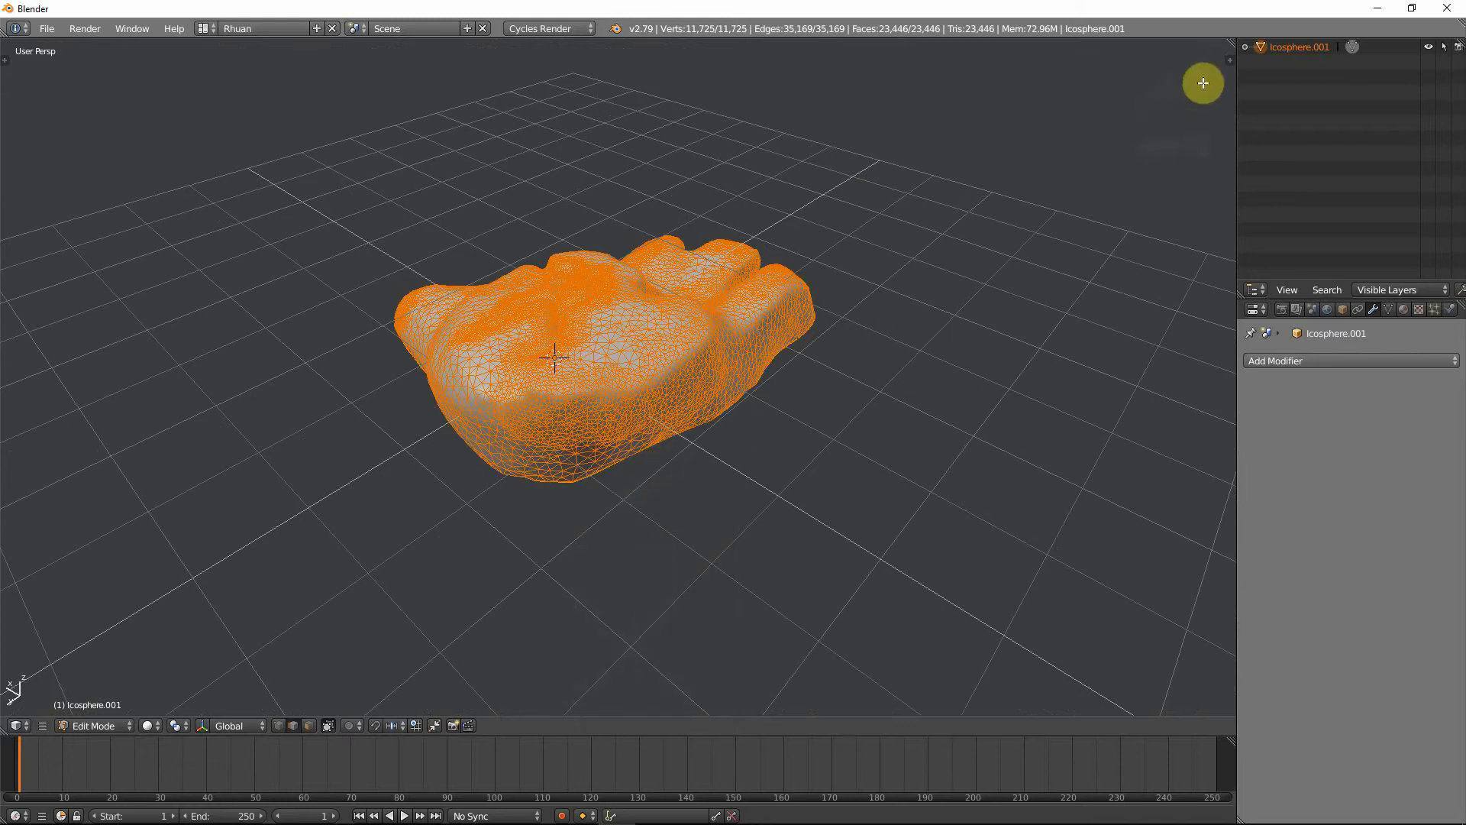
- Split the 3D view and set the new area to the UV/Image Editor to show the unwrapped islands
drag(1100, 67, 807, 191)
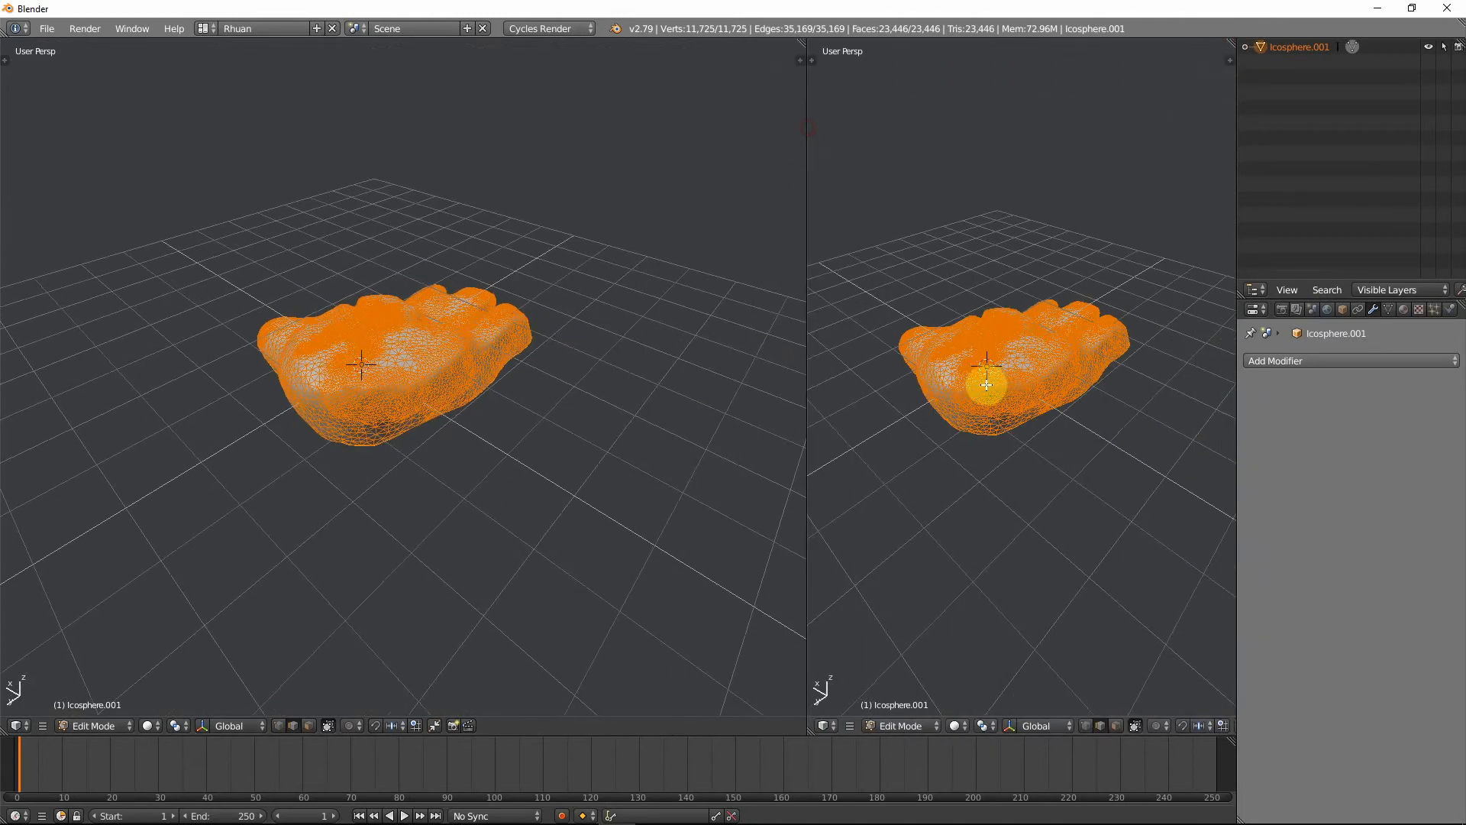
click(824, 726)
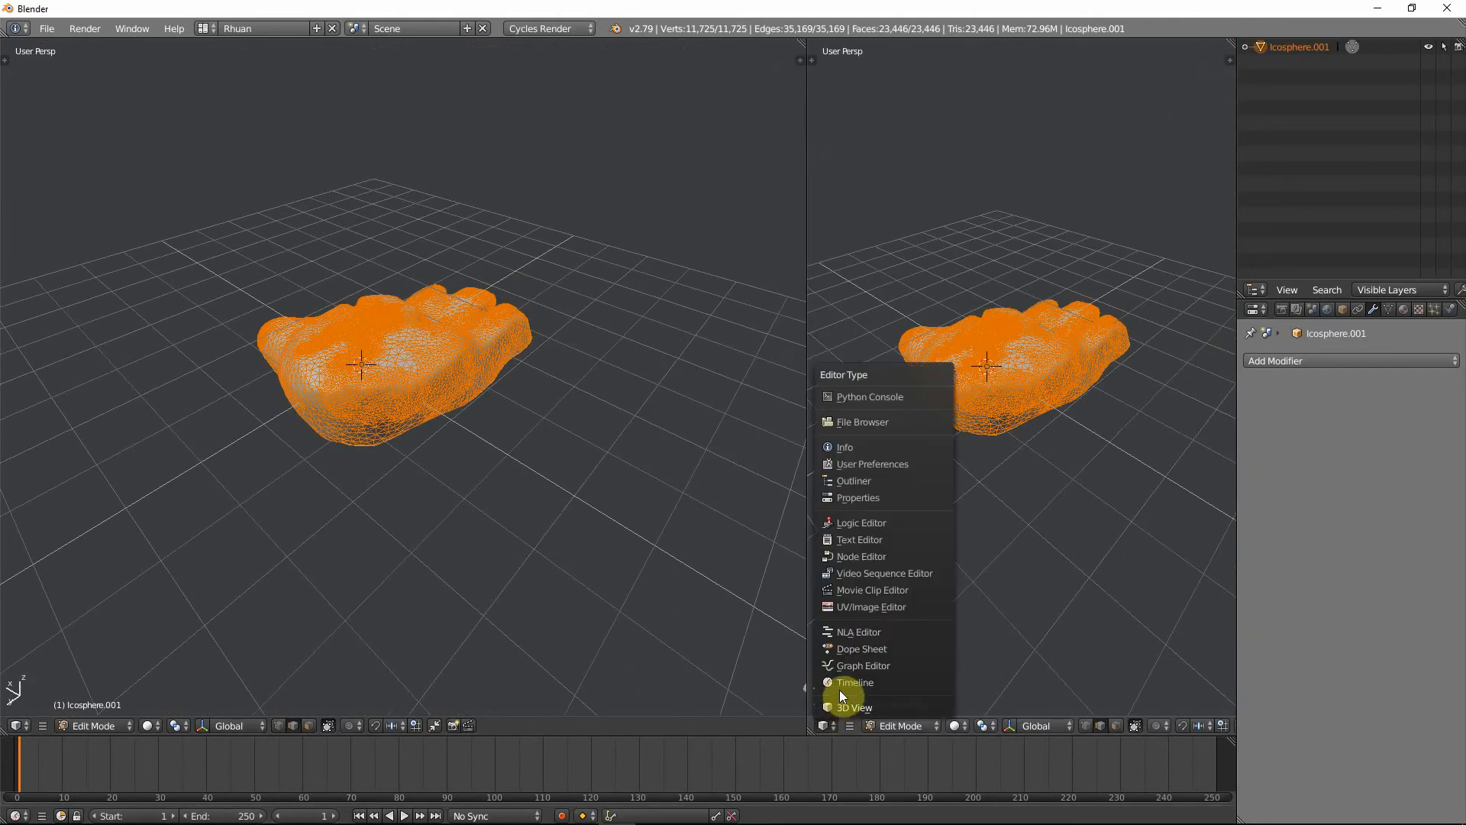
click(860, 607)
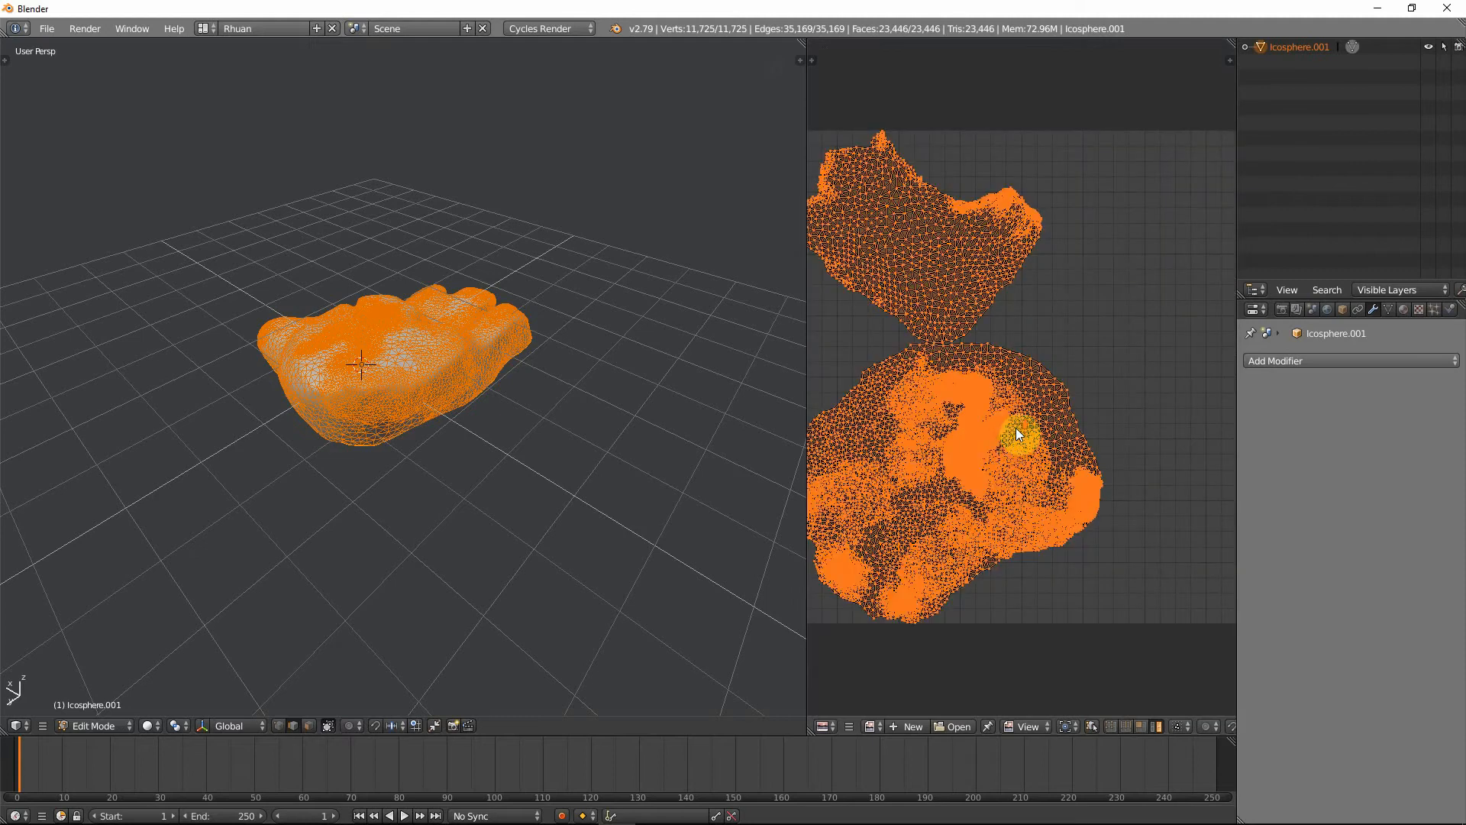
scroll(1025, 559, down, 2)
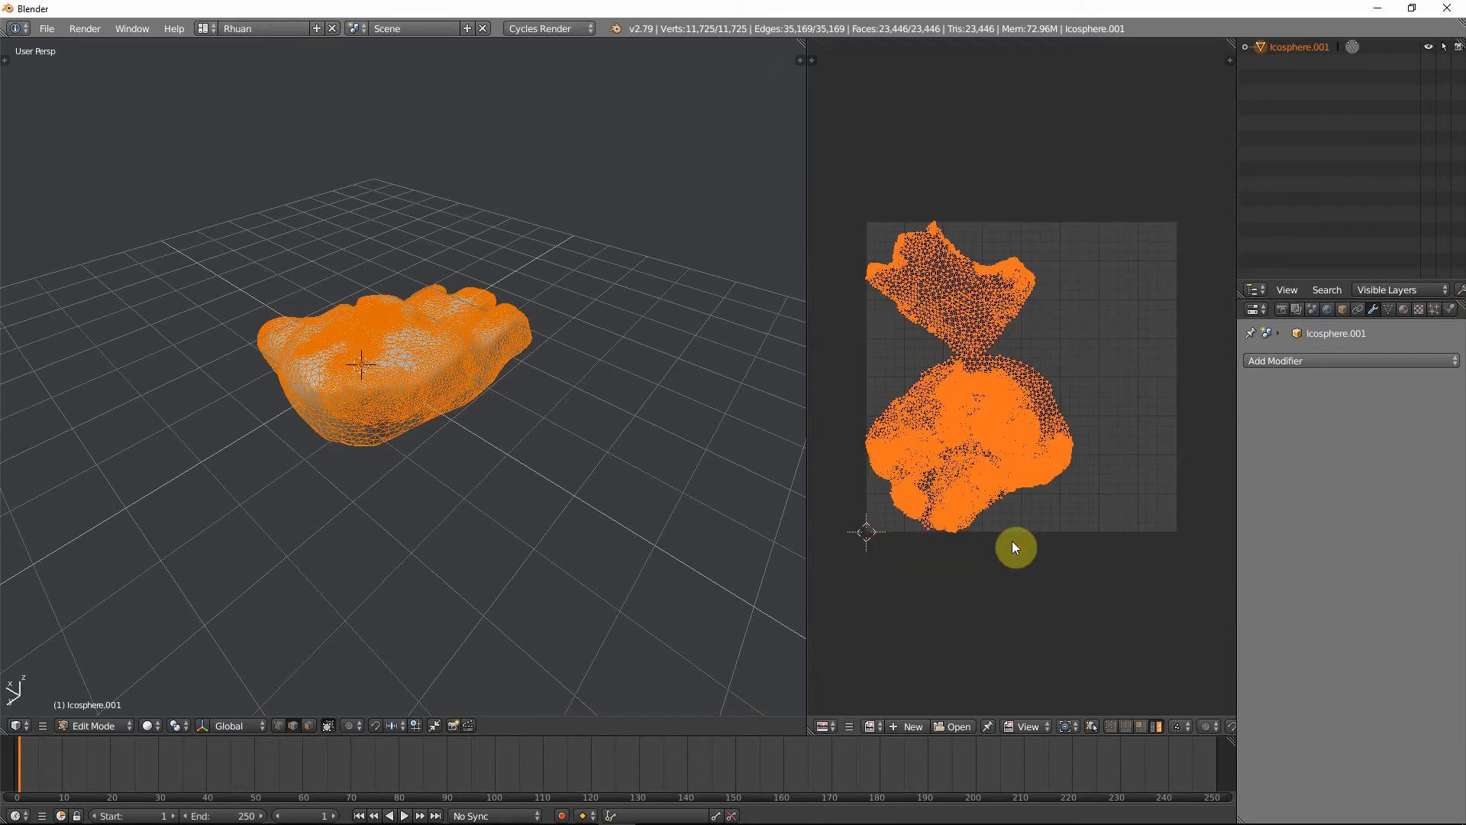
- Move the large UV island diagonally away from the small one, toward the UV square's right edge
right_click(972, 421)
key(ctrl+v)
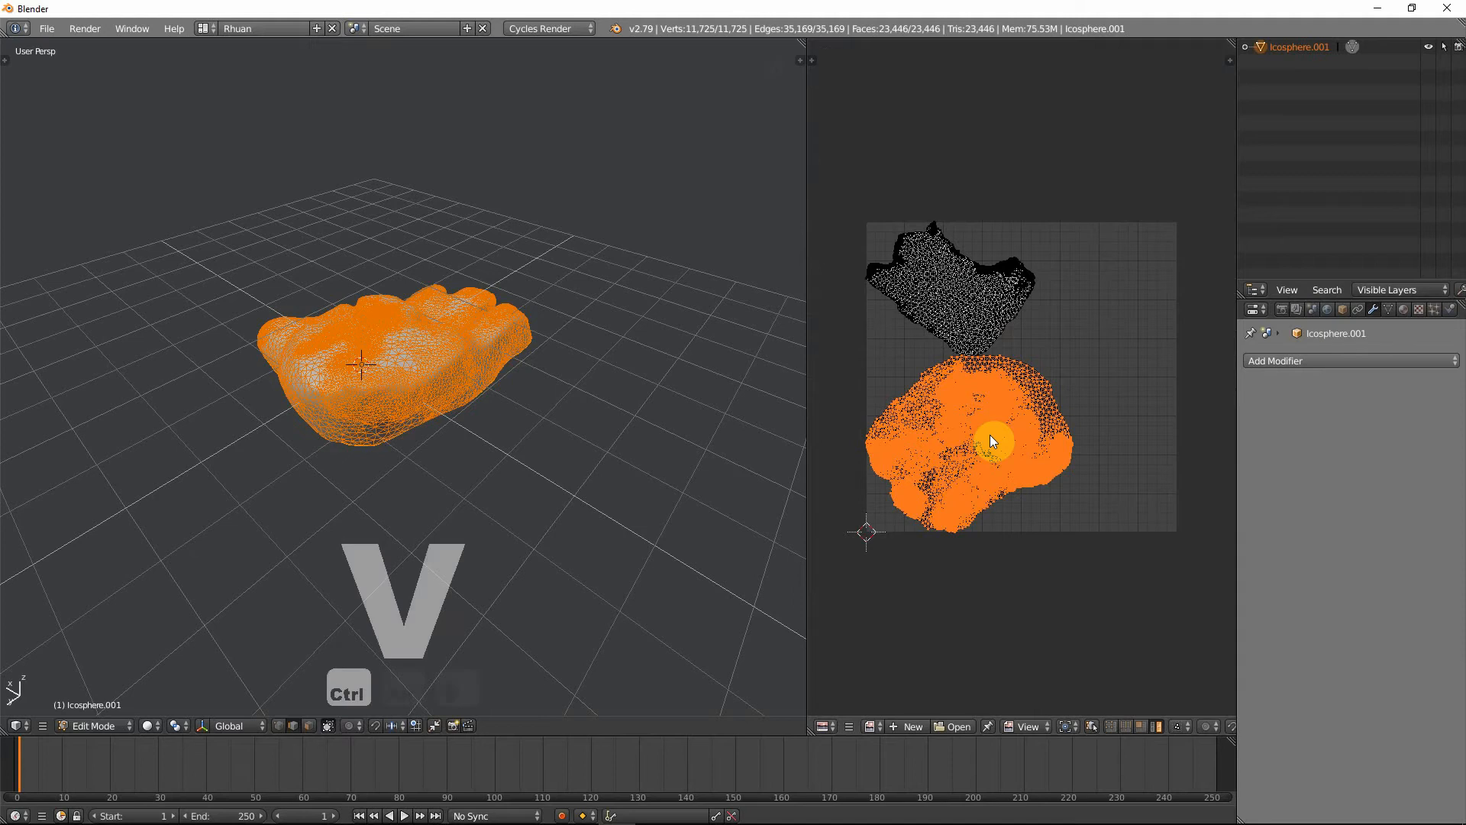
key(g)
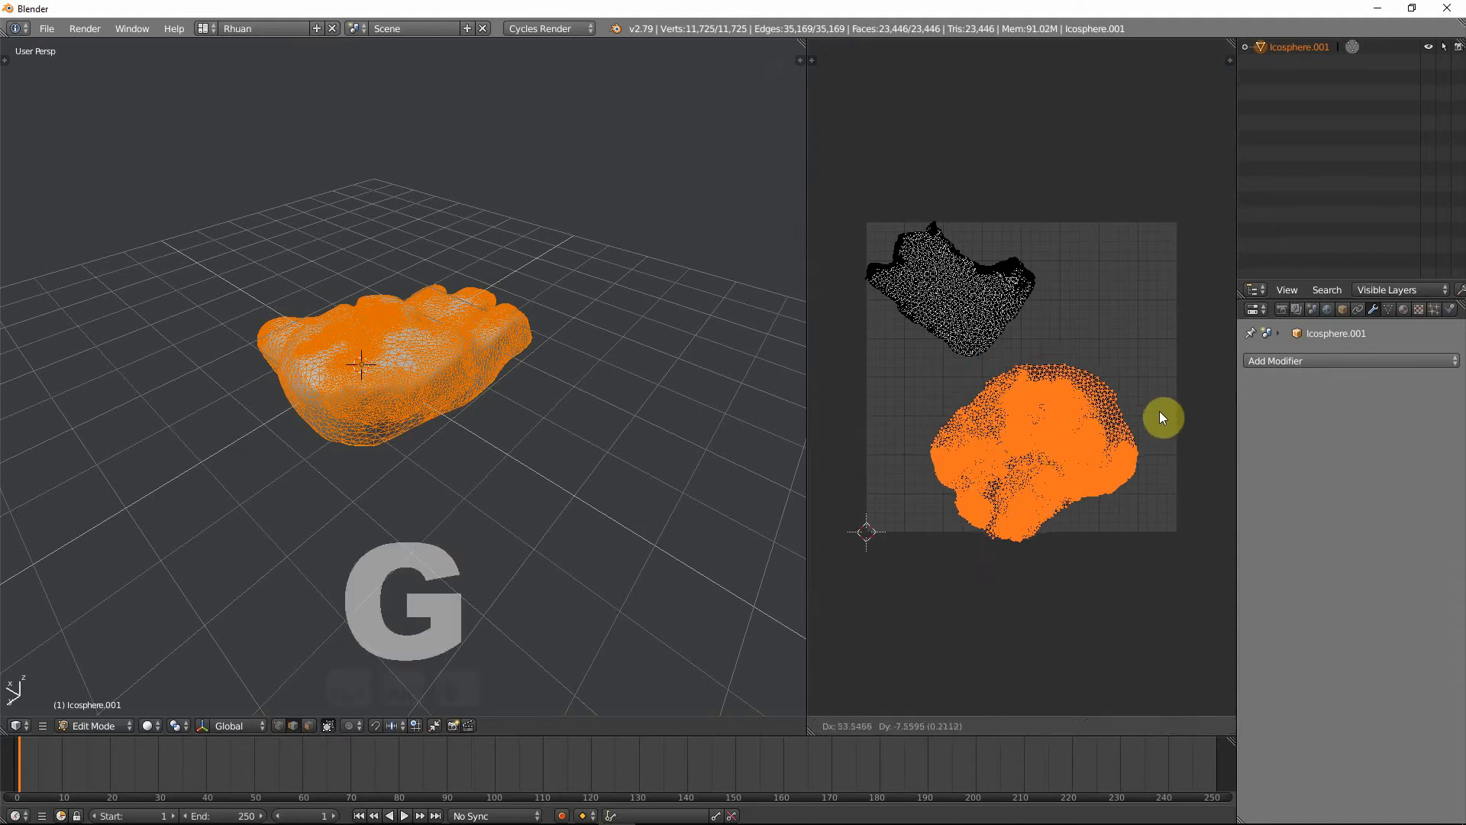
click(1178, 392)
- Select both UV islands and scale them up to more than twice their size, extending past the UV square
shift+right_click(972, 337)
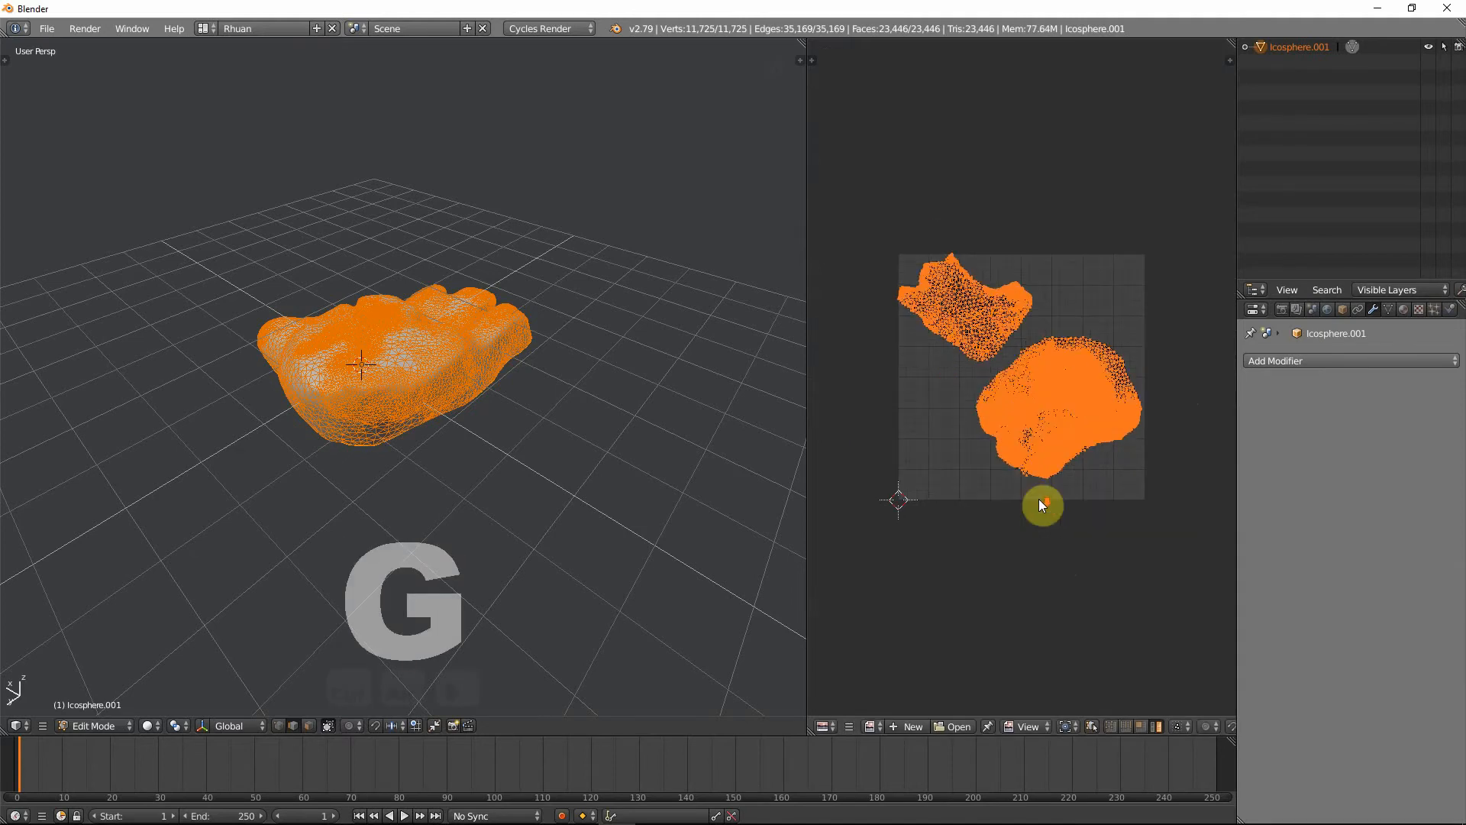
key(s)
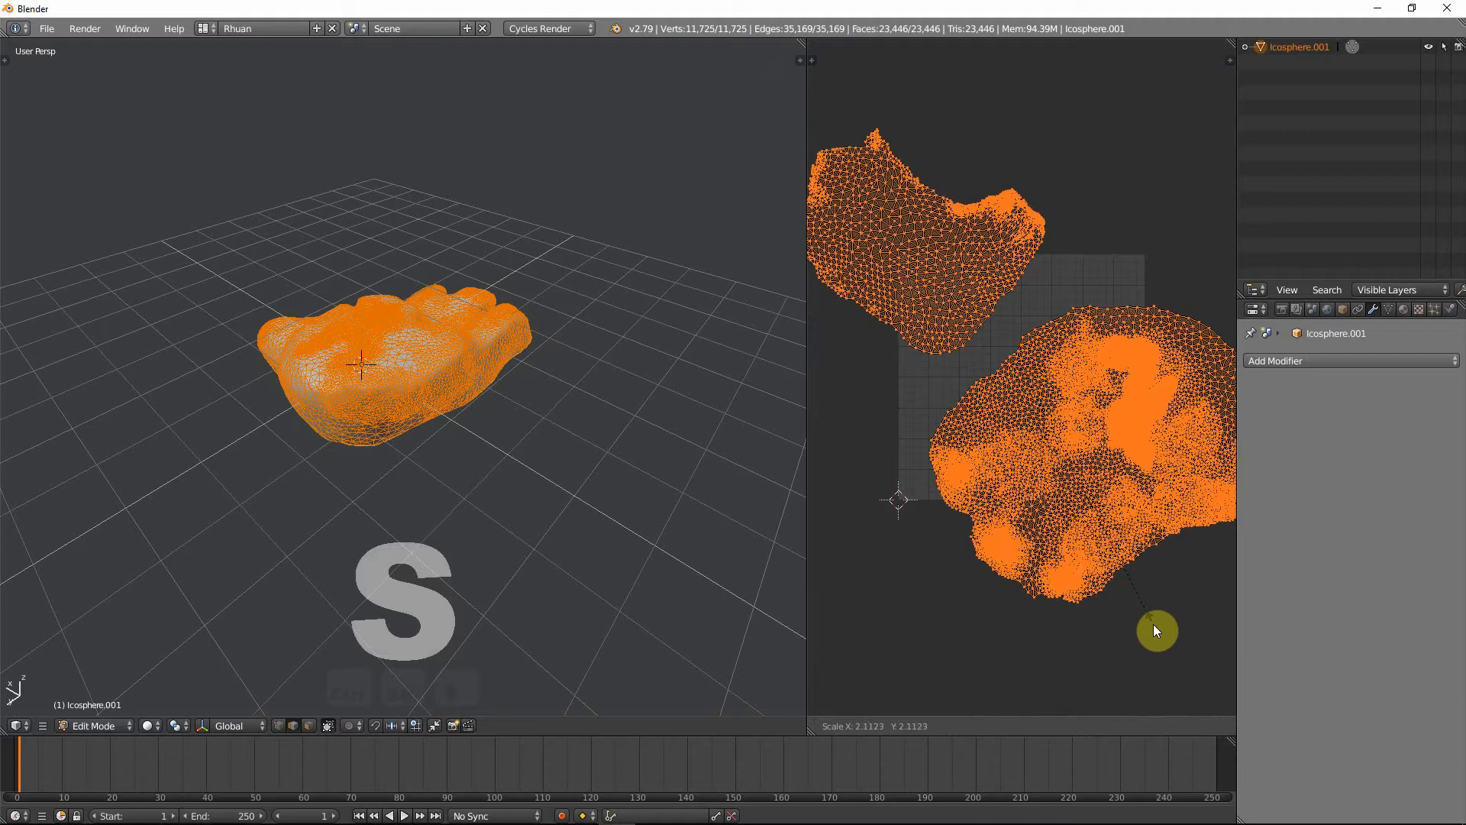
click(1067, 593)
scroll(1067, 593, down, 3)
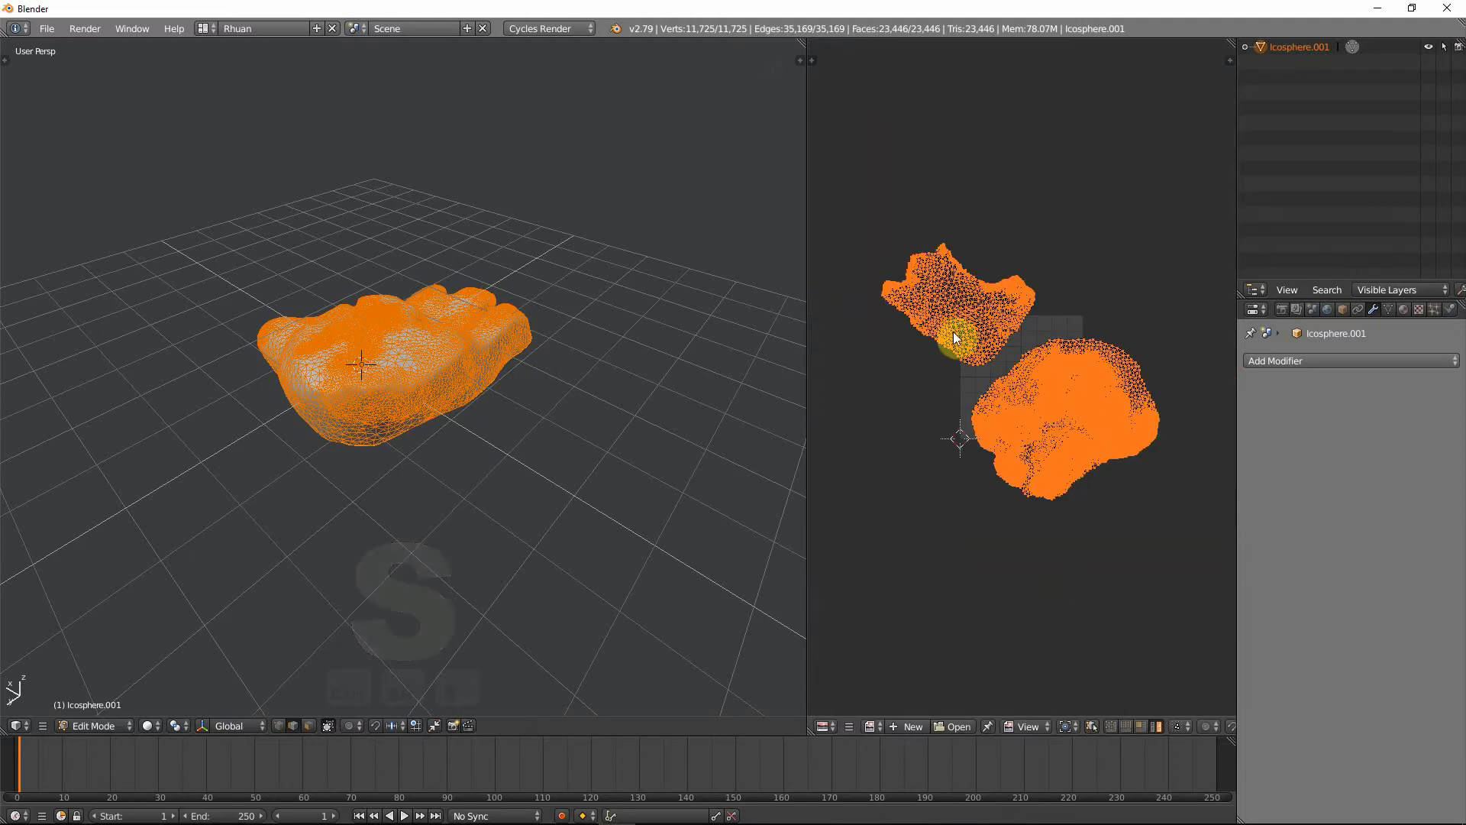
scroll(960, 360, up, 2)
scroll(955, 336, down, 2)
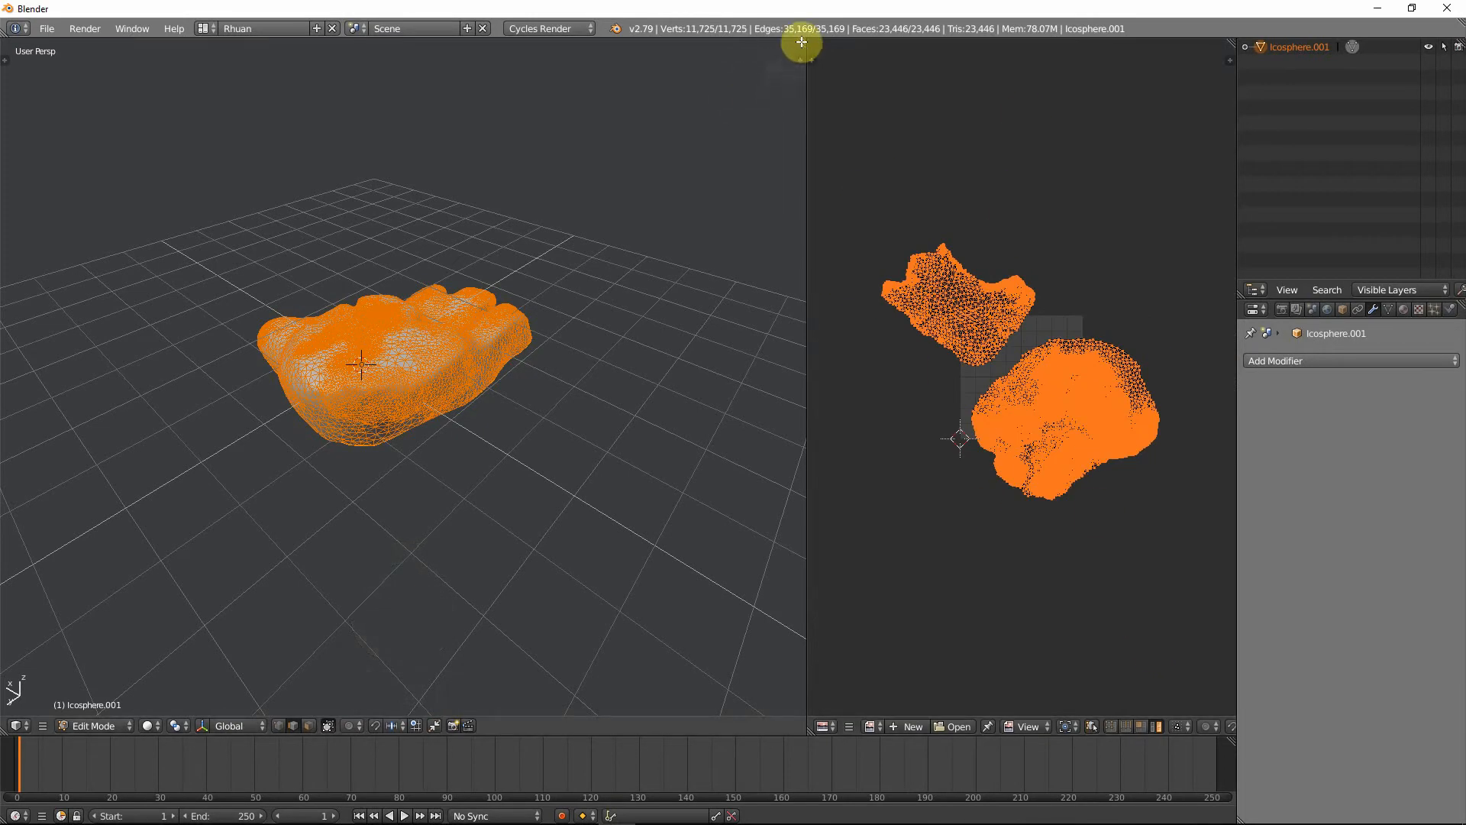
- Merge the UV editor's area back into the 3D view and return the high-poly rock to Object Mode
drag(801, 42, 863, 54)
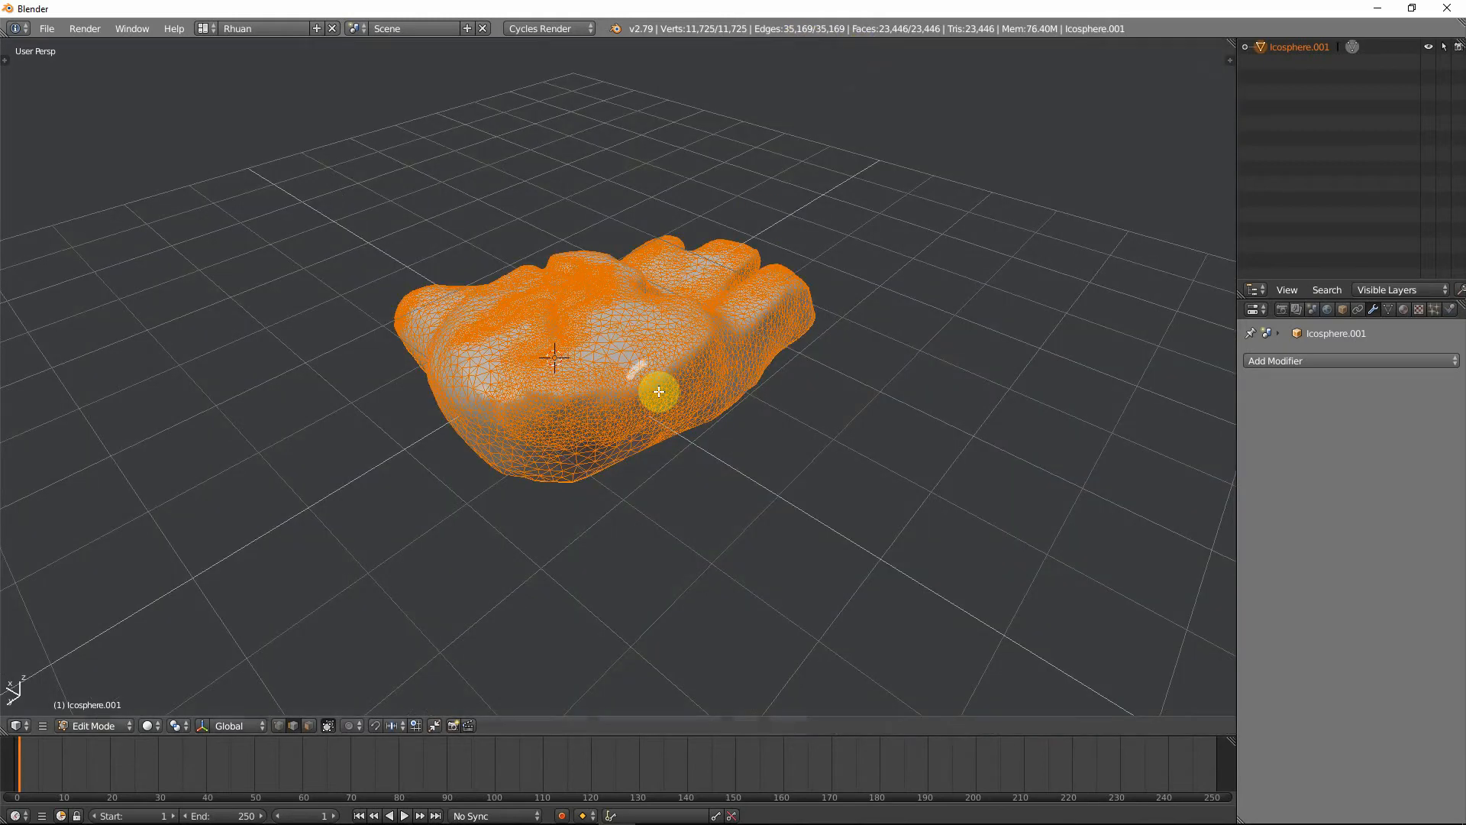
key(Tab)
scroll(658, 391, down, 3)
middle_drag(920, 398, 688, 471)
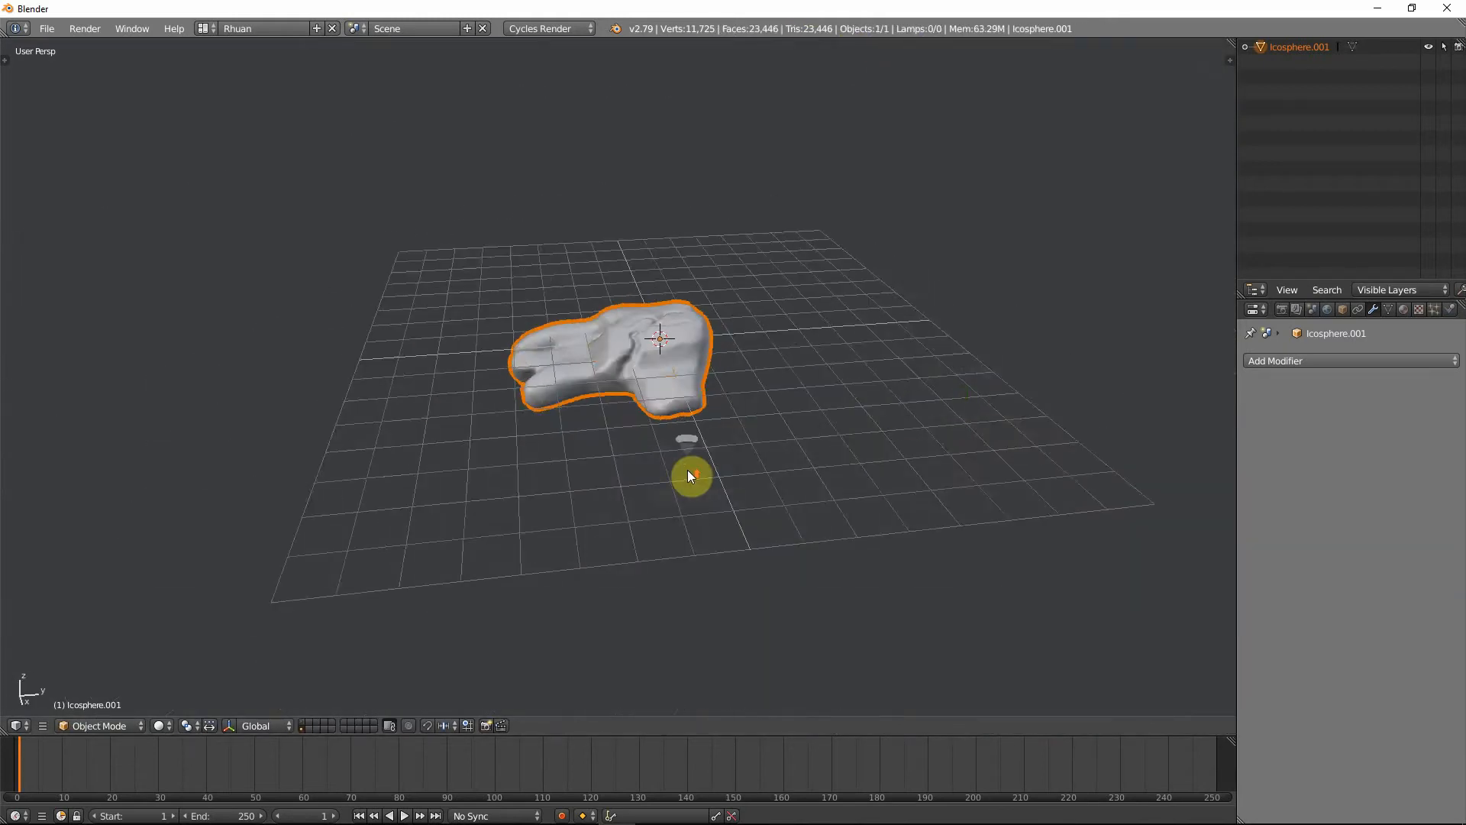
scroll(688, 472, up, 2)
- Create a new material on the high-poly rock and name it Rock
click(1405, 309)
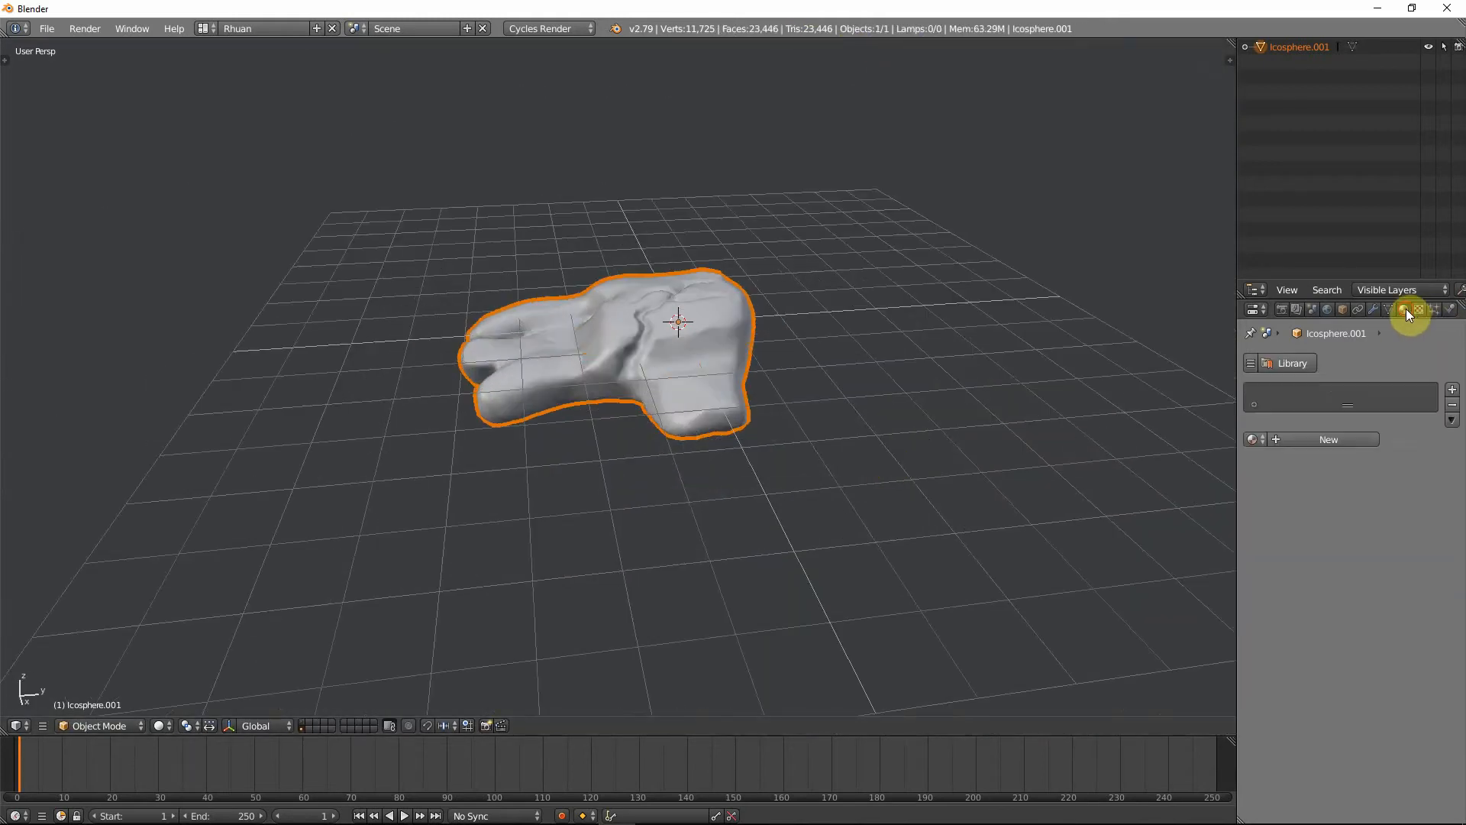
click(1309, 439)
double_click(1283, 393)
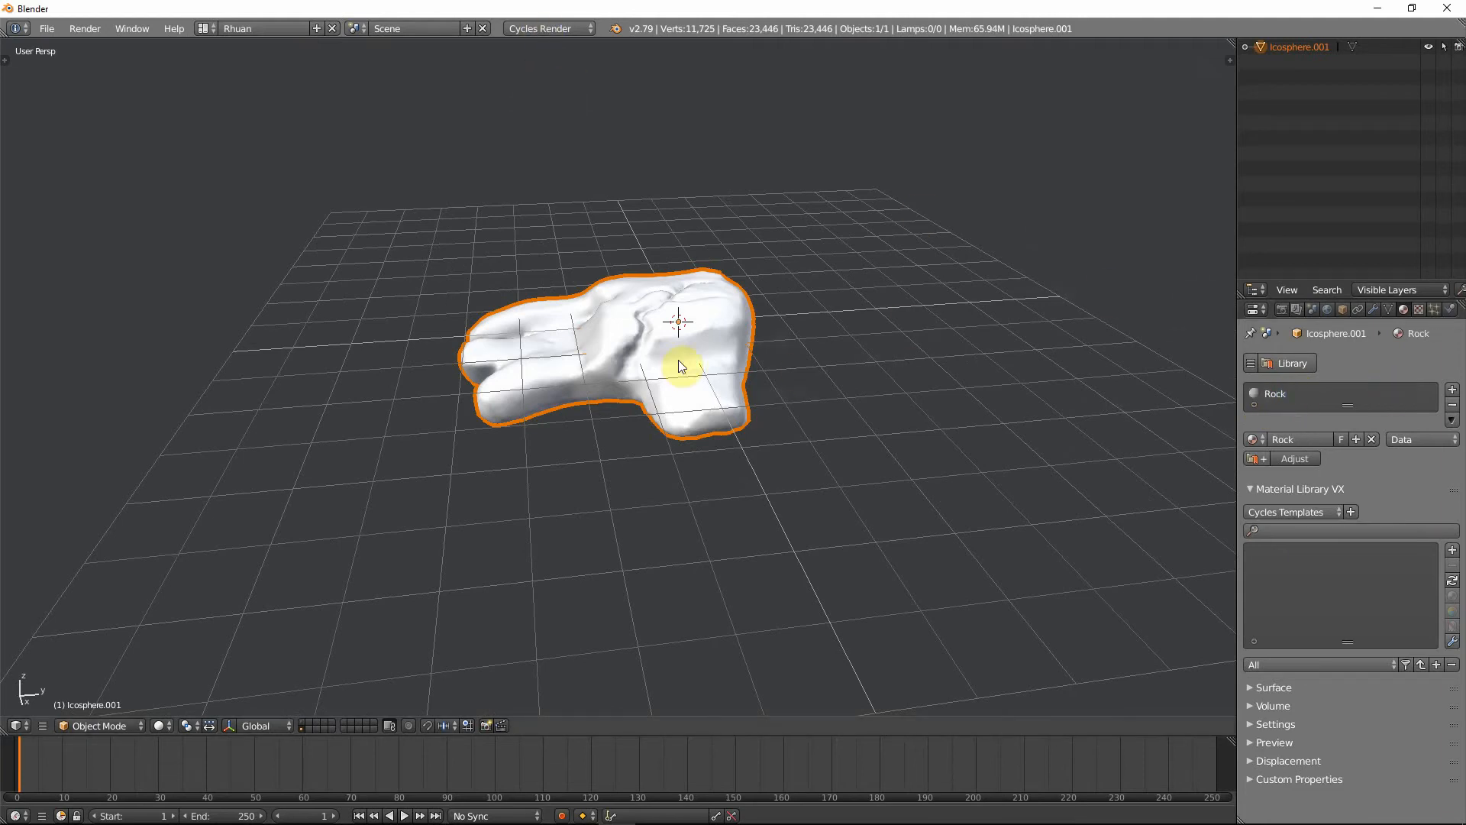
- Switch to the Shader screen layout to show the Rock material's nodes
middle_drag(678, 364, 818, 362)
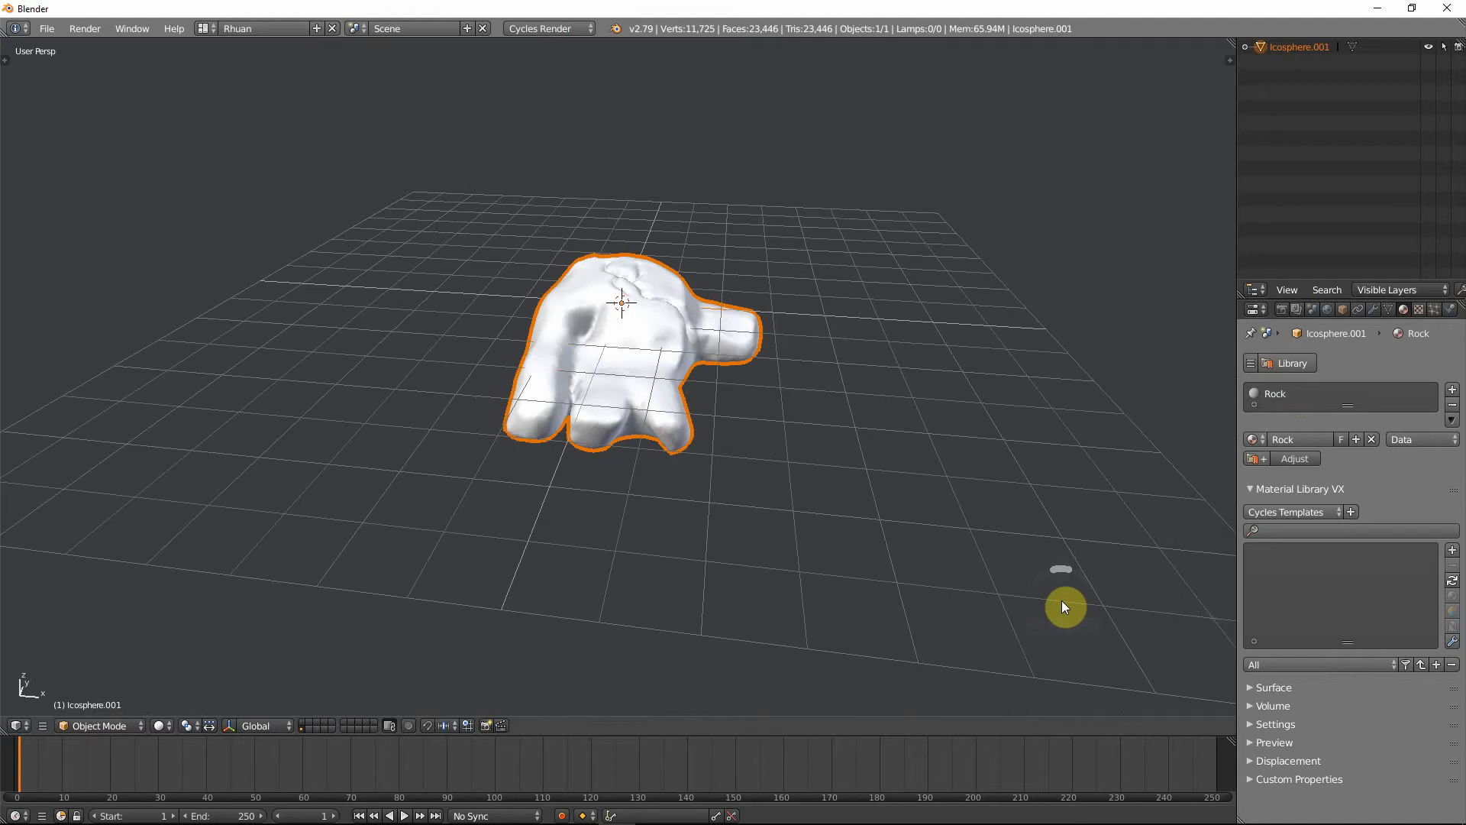
key(ctrl+Left)
key(ctrl+Right)
key(ctrl+Right)
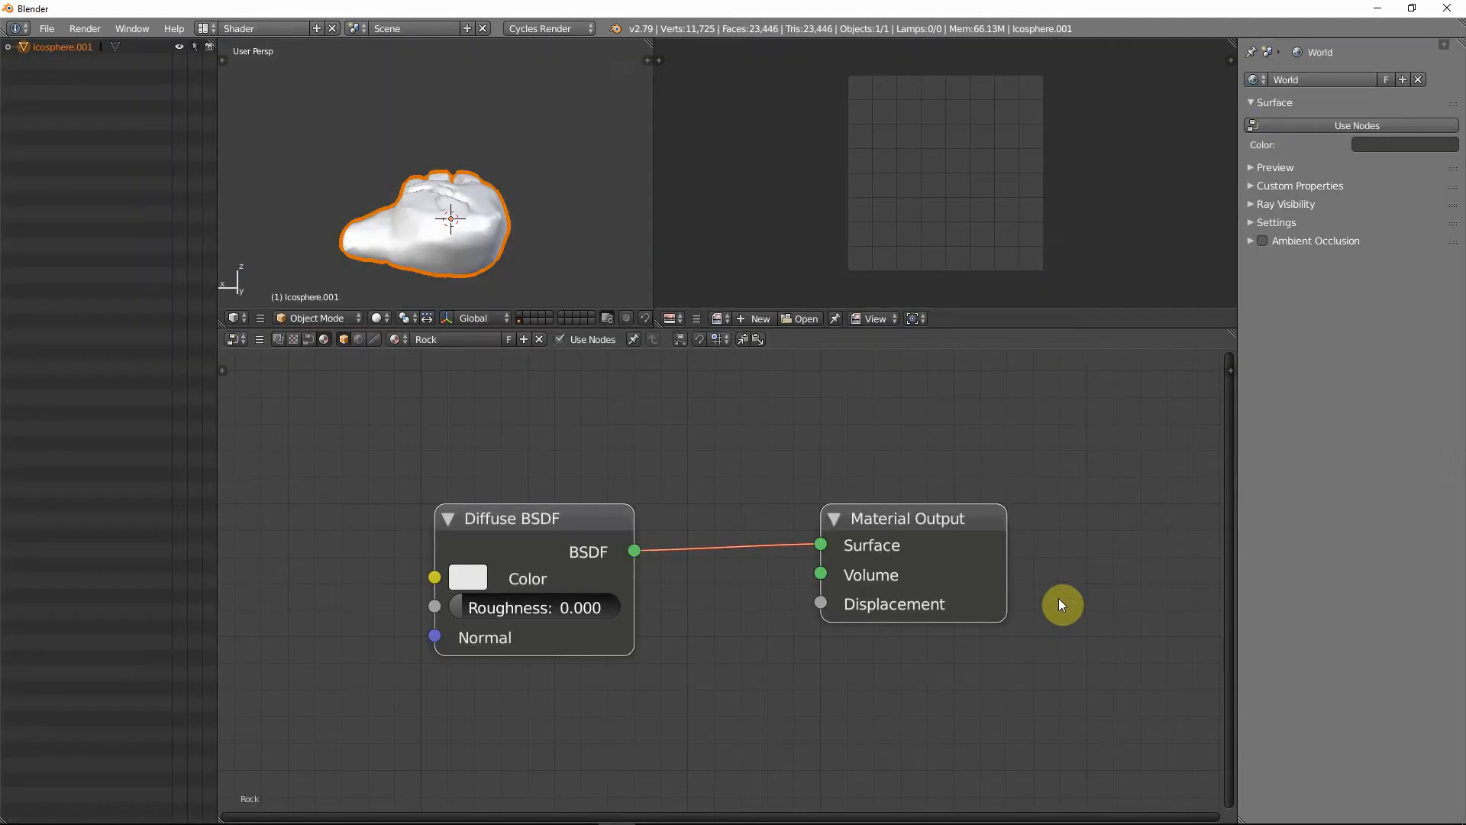
- Move the Diffuse BSDF node away from the Material Output node to widen the gap between them
scroll(808, 478, down, 5)
middle_drag(745, 603, 957, 591)
scroll(957, 591, down, 3)
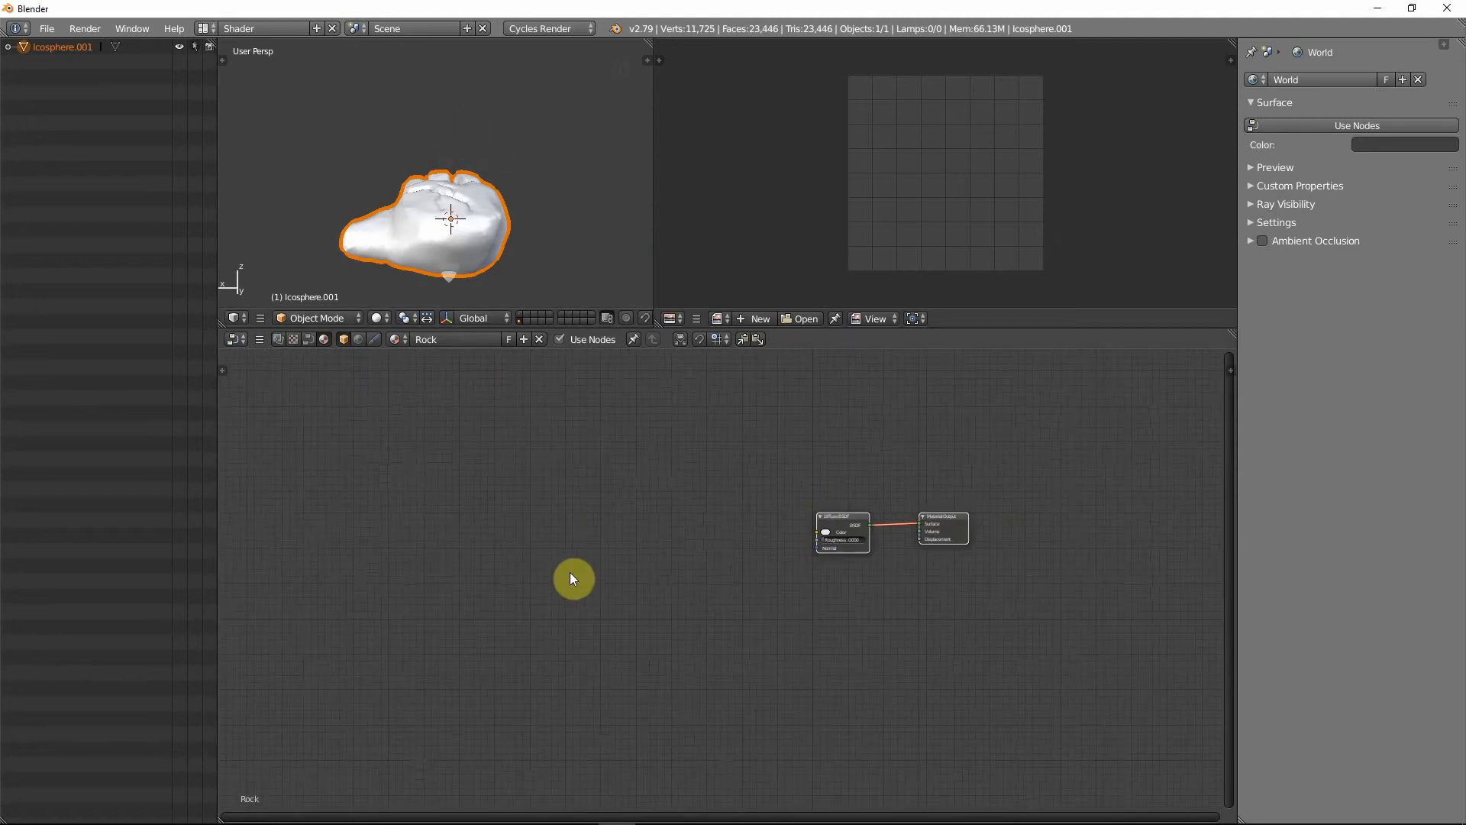
scroll(614, 573, down, 1)
middle_drag(614, 573, 739, 556)
scroll(649, 553, down, 1)
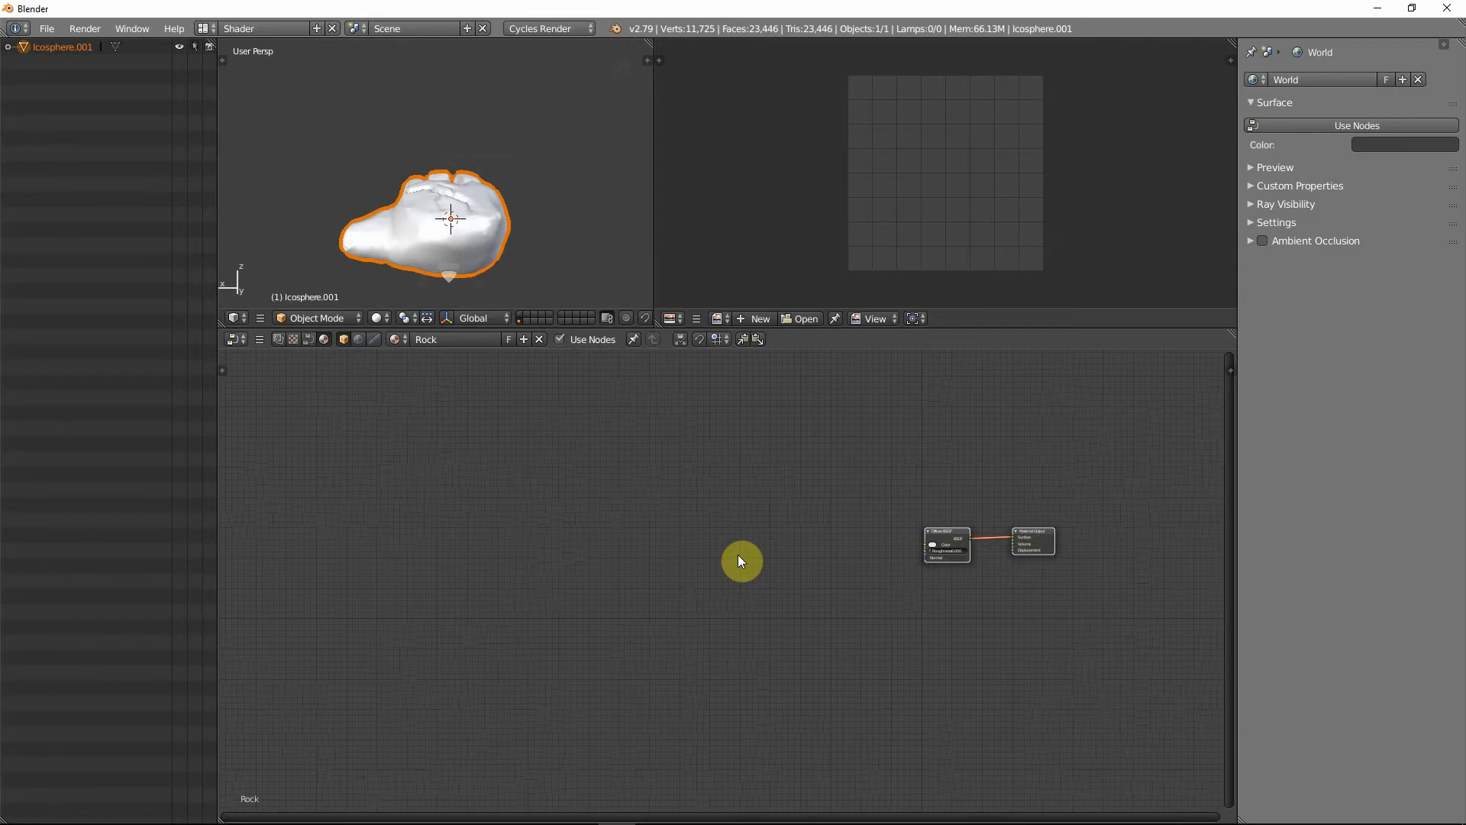
scroll(738, 554, up, 2)
middle_drag(756, 548, 704, 517)
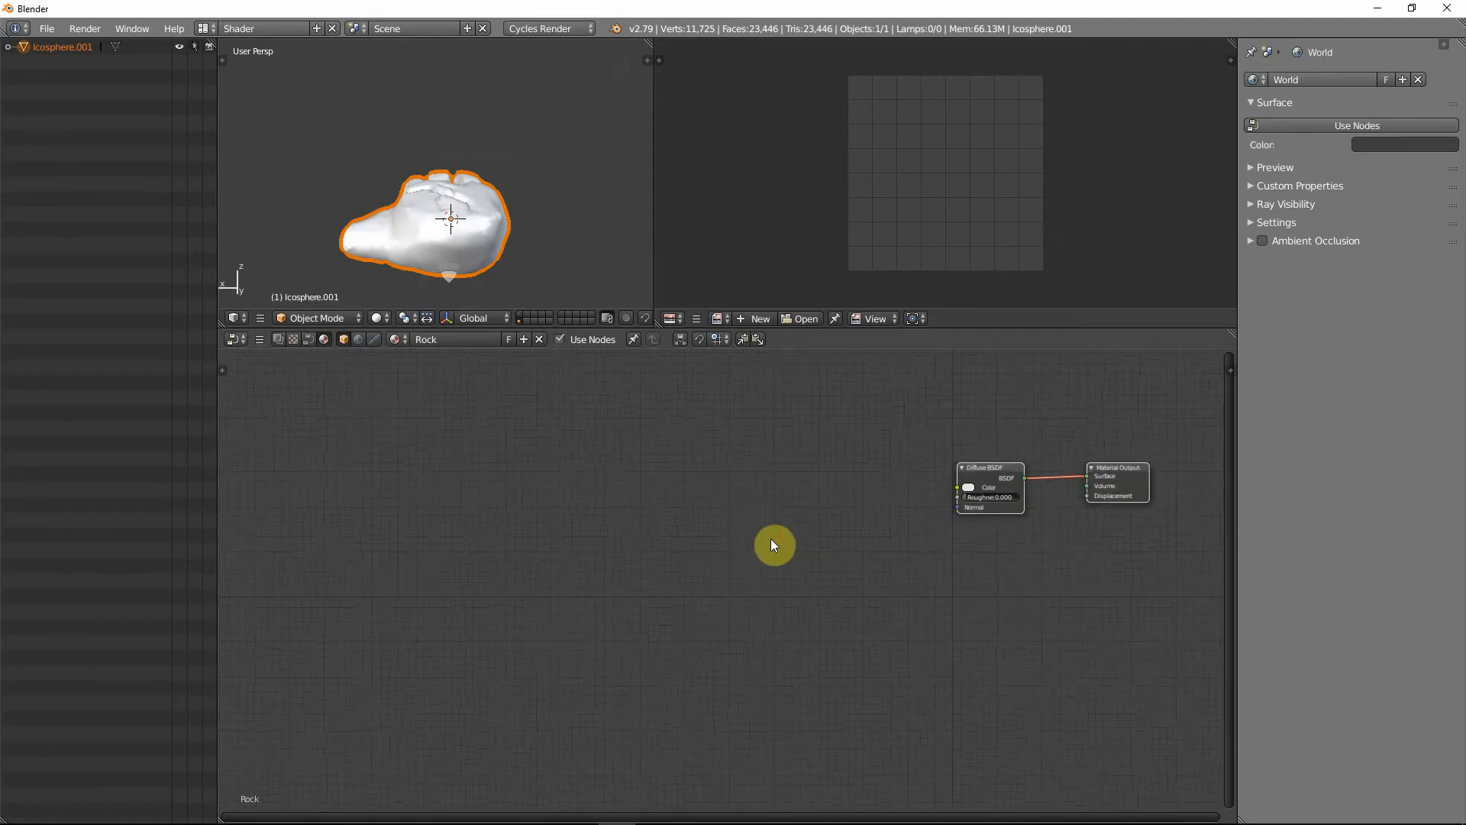
drag(938, 488, 801, 494)
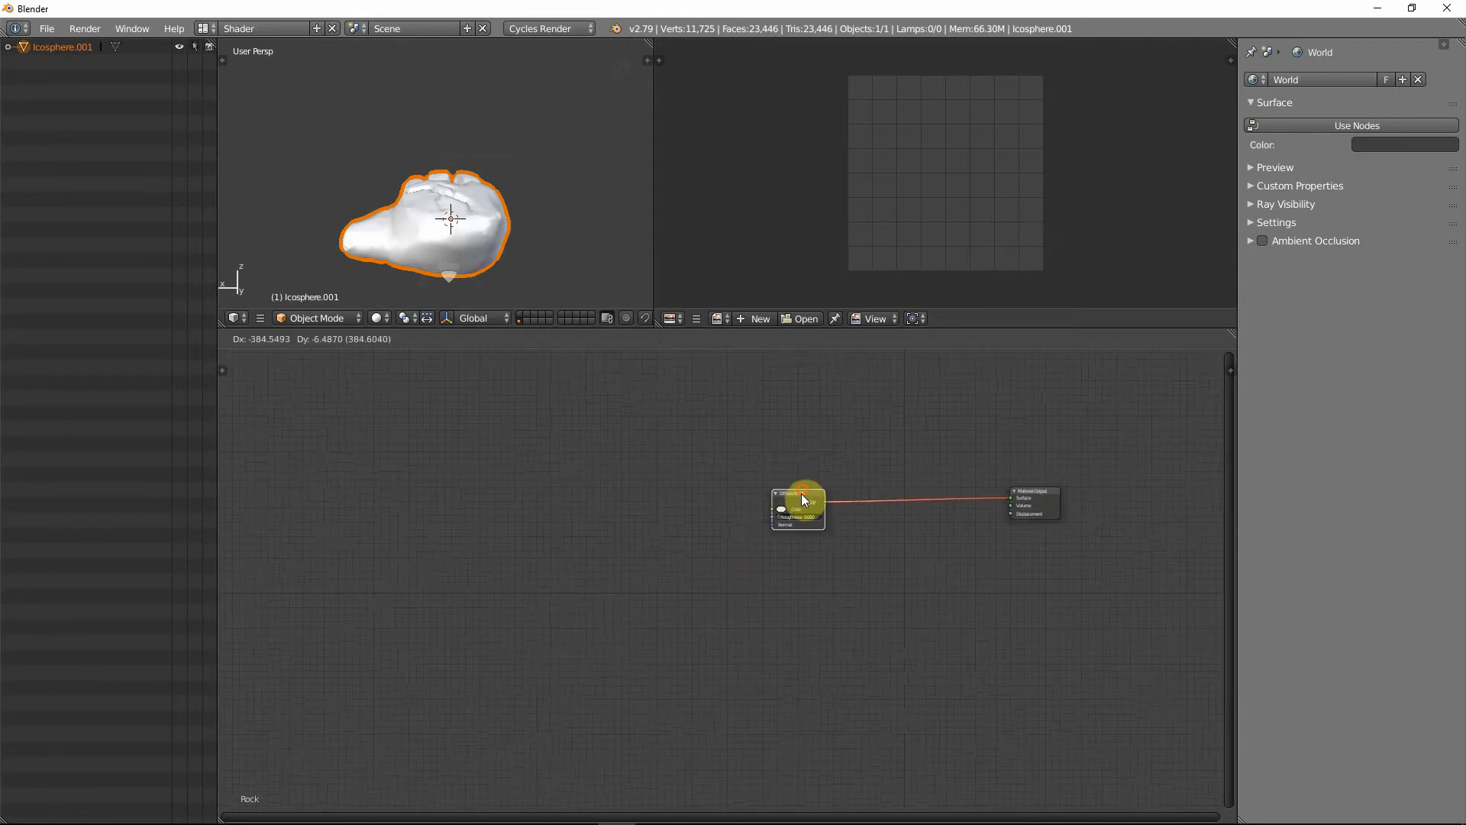
- Add an Image Texture node well before the Diffuse BSDF node and place a duplicate of it directly above
middle_drag(754, 567, 908, 561)
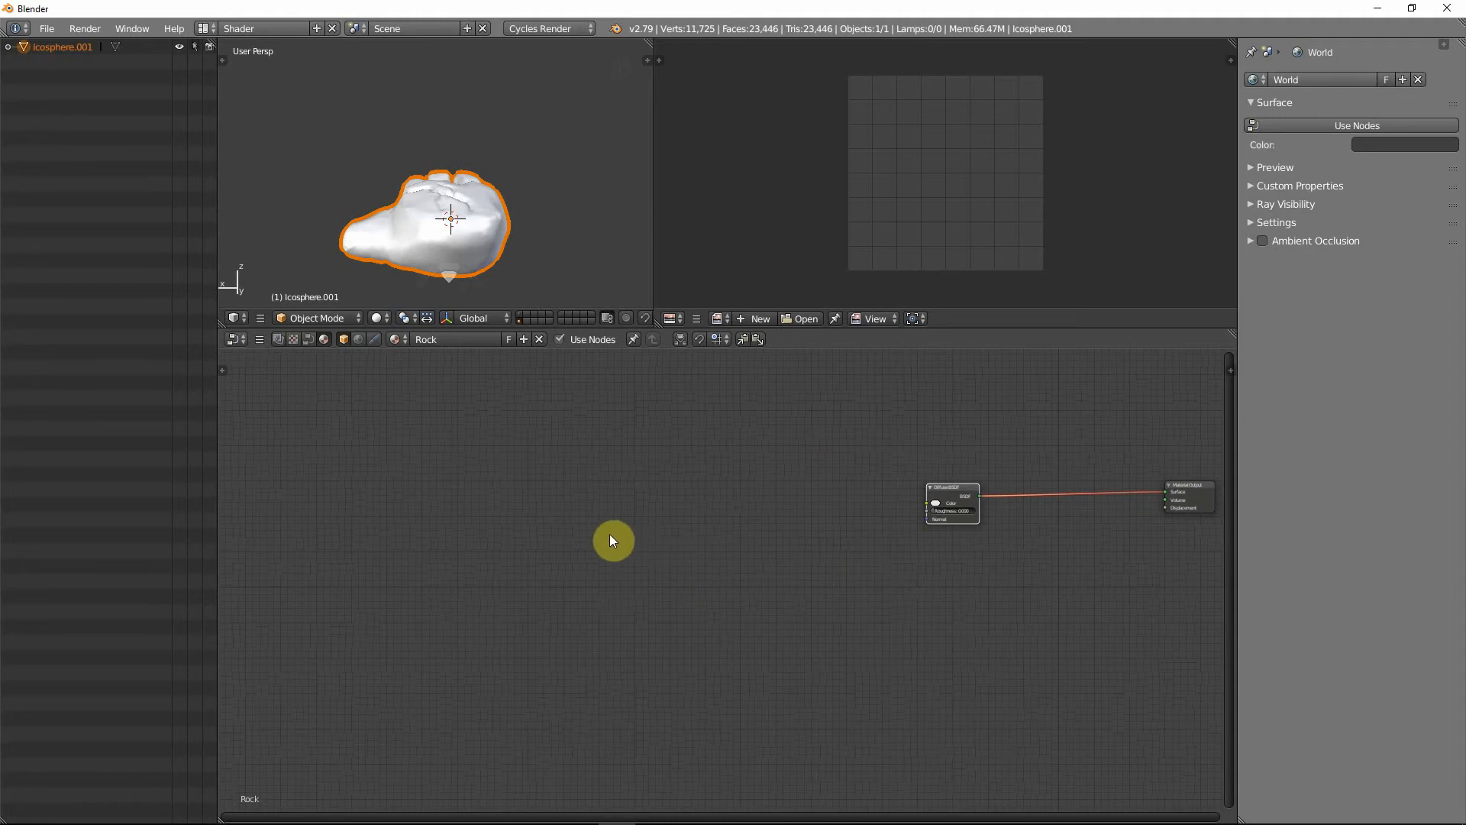
key(shift+a)
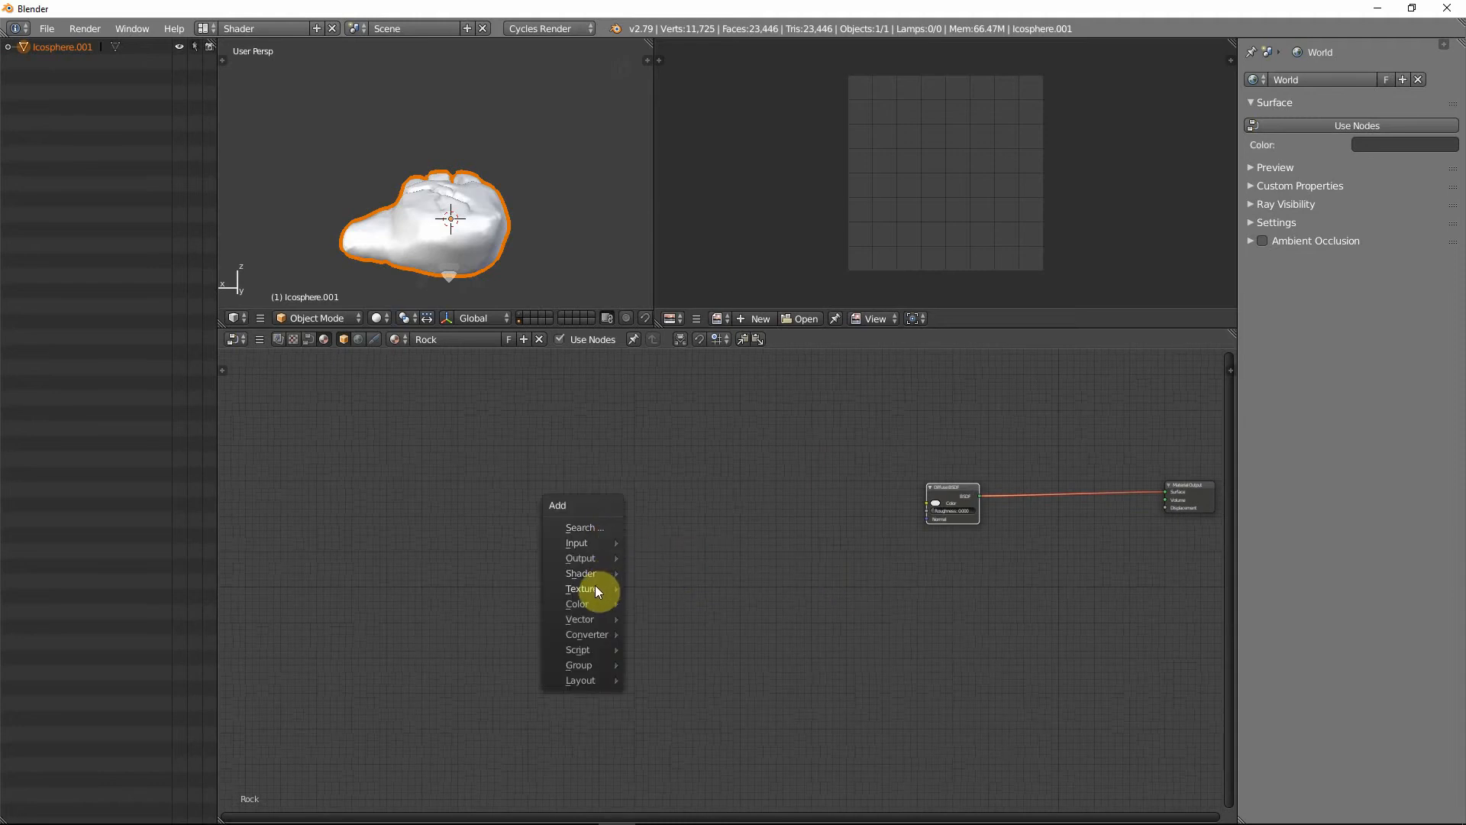
mouse_move(592, 588)
click(678, 471)
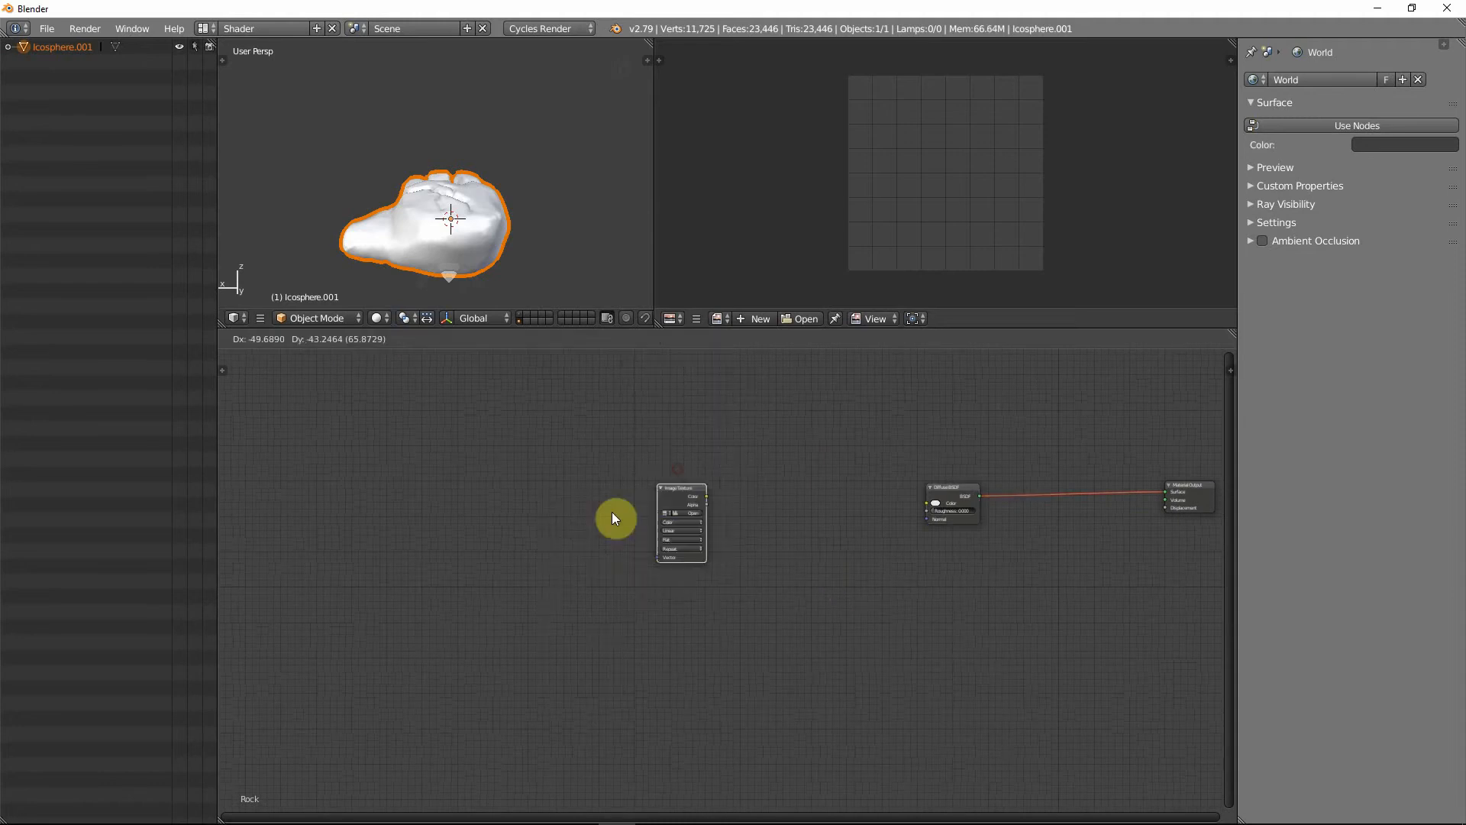
click(566, 556)
key(shift+d)
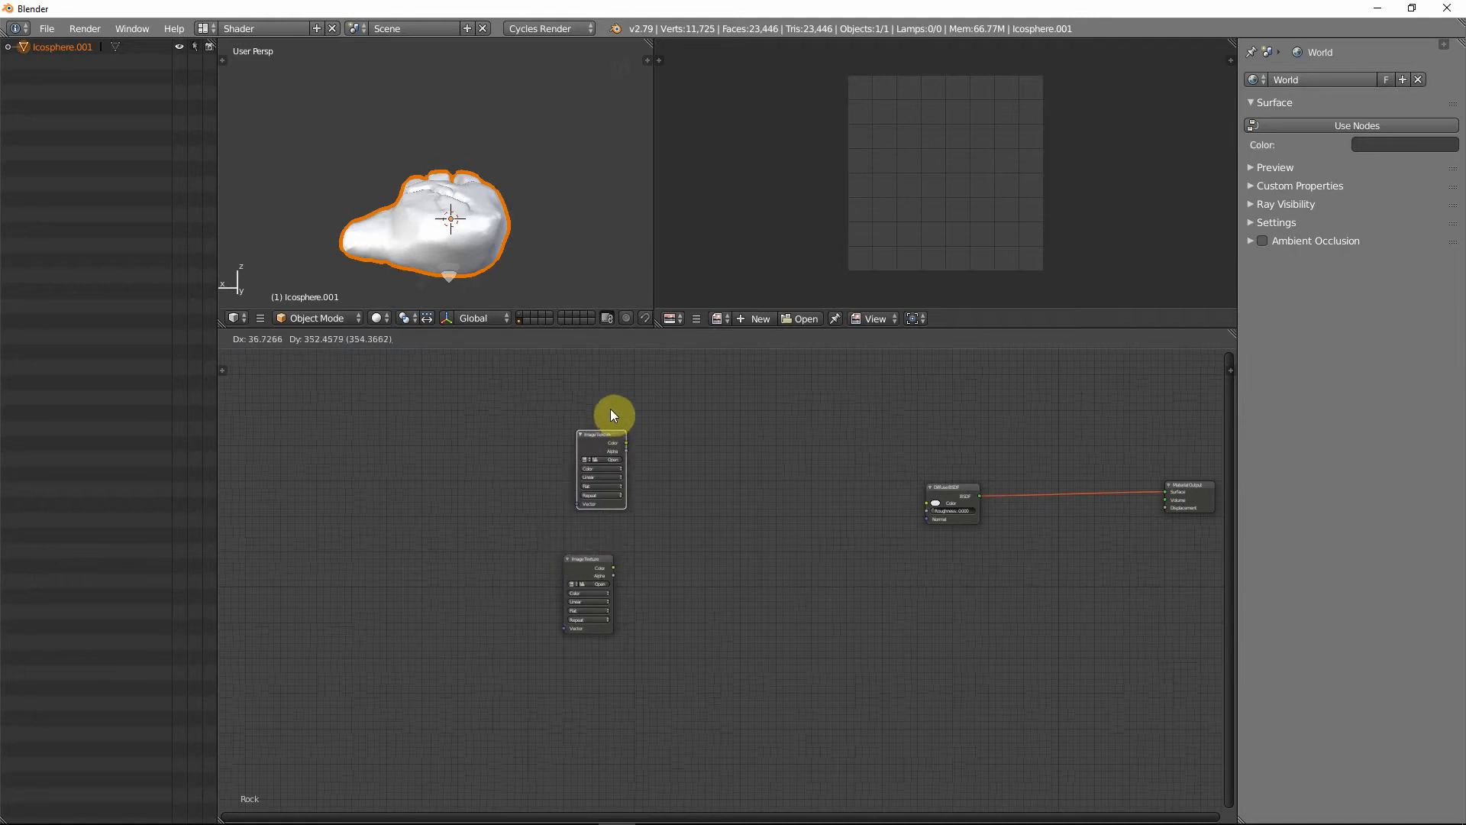
click(597, 403)
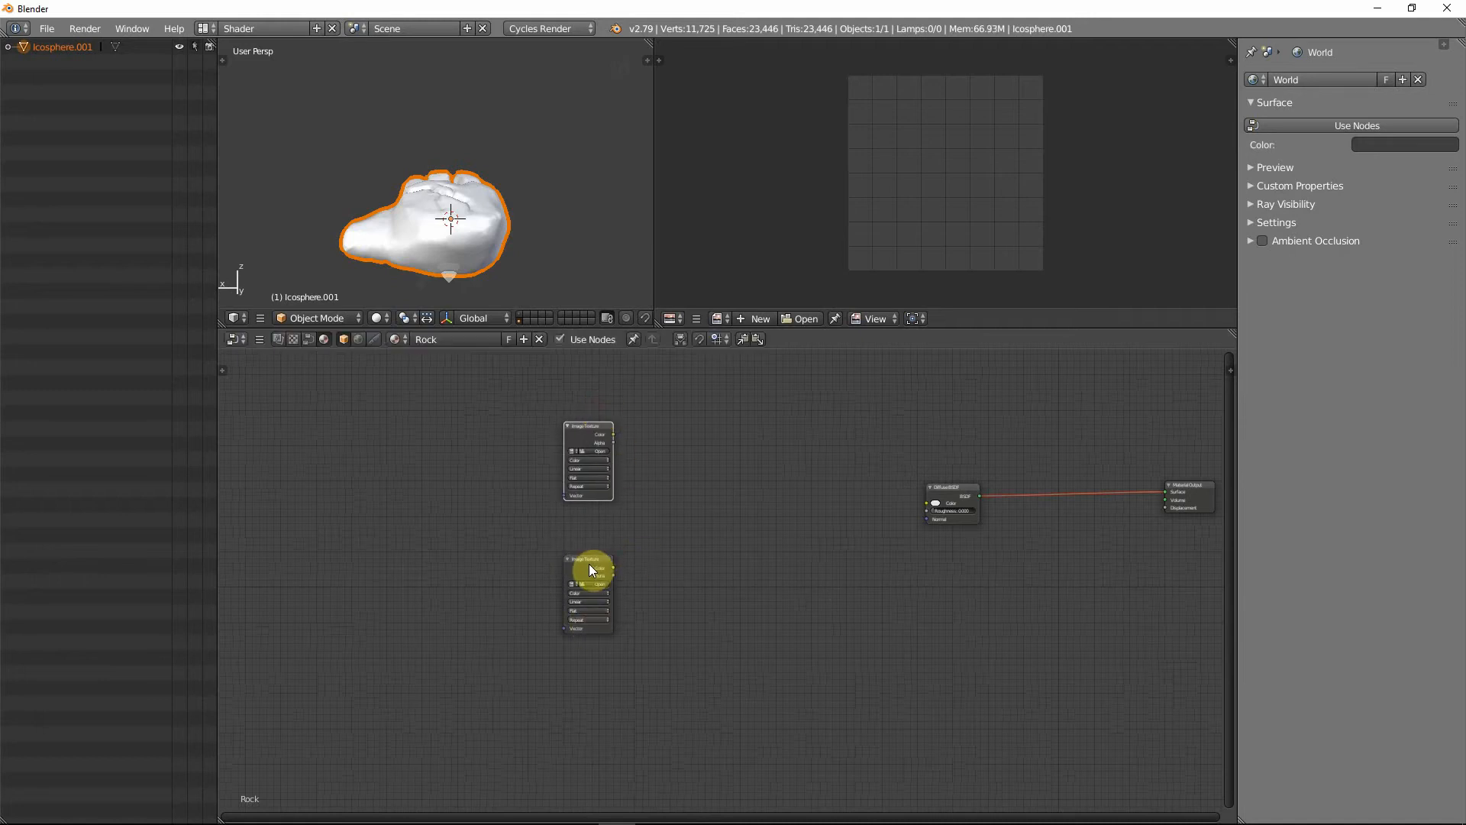
- Start loading an image into the lower Image Texture node and browse to D:\Blender_All\CGTextures.com\Rock
scroll(664, 710, up, 3)
middle_drag(584, 619, 723, 656)
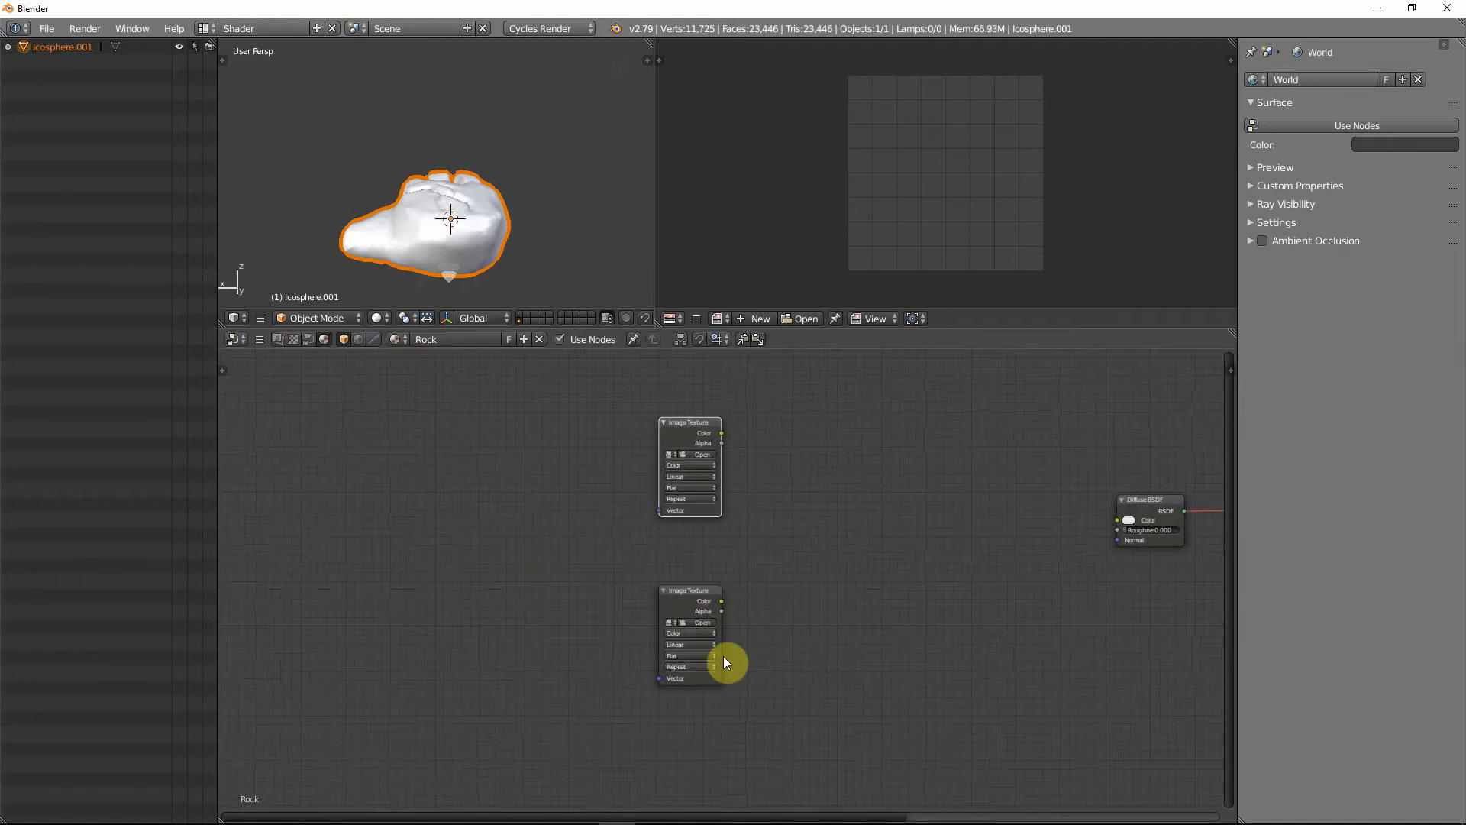
click(698, 622)
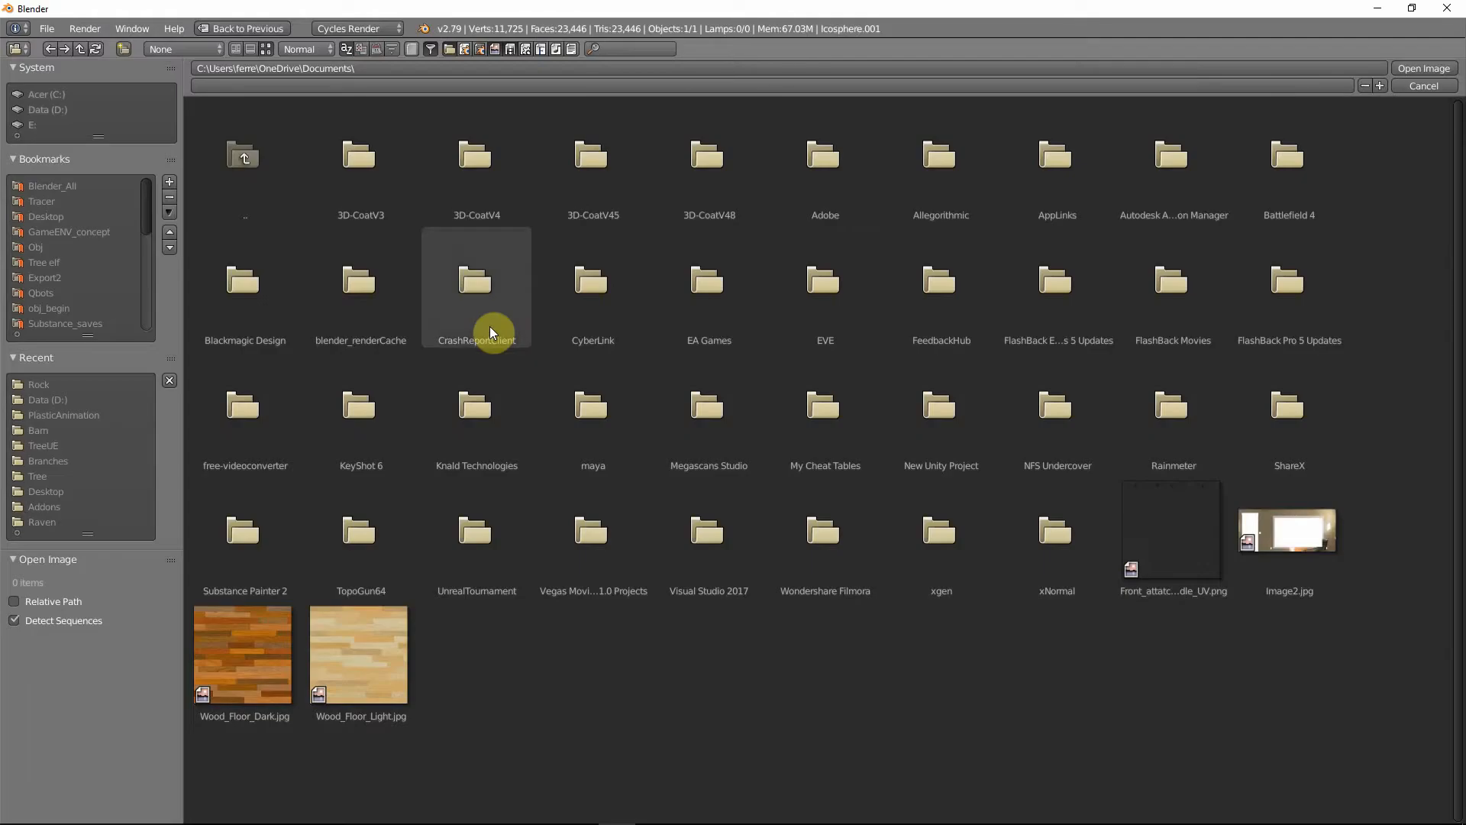
click(61, 109)
click(52, 185)
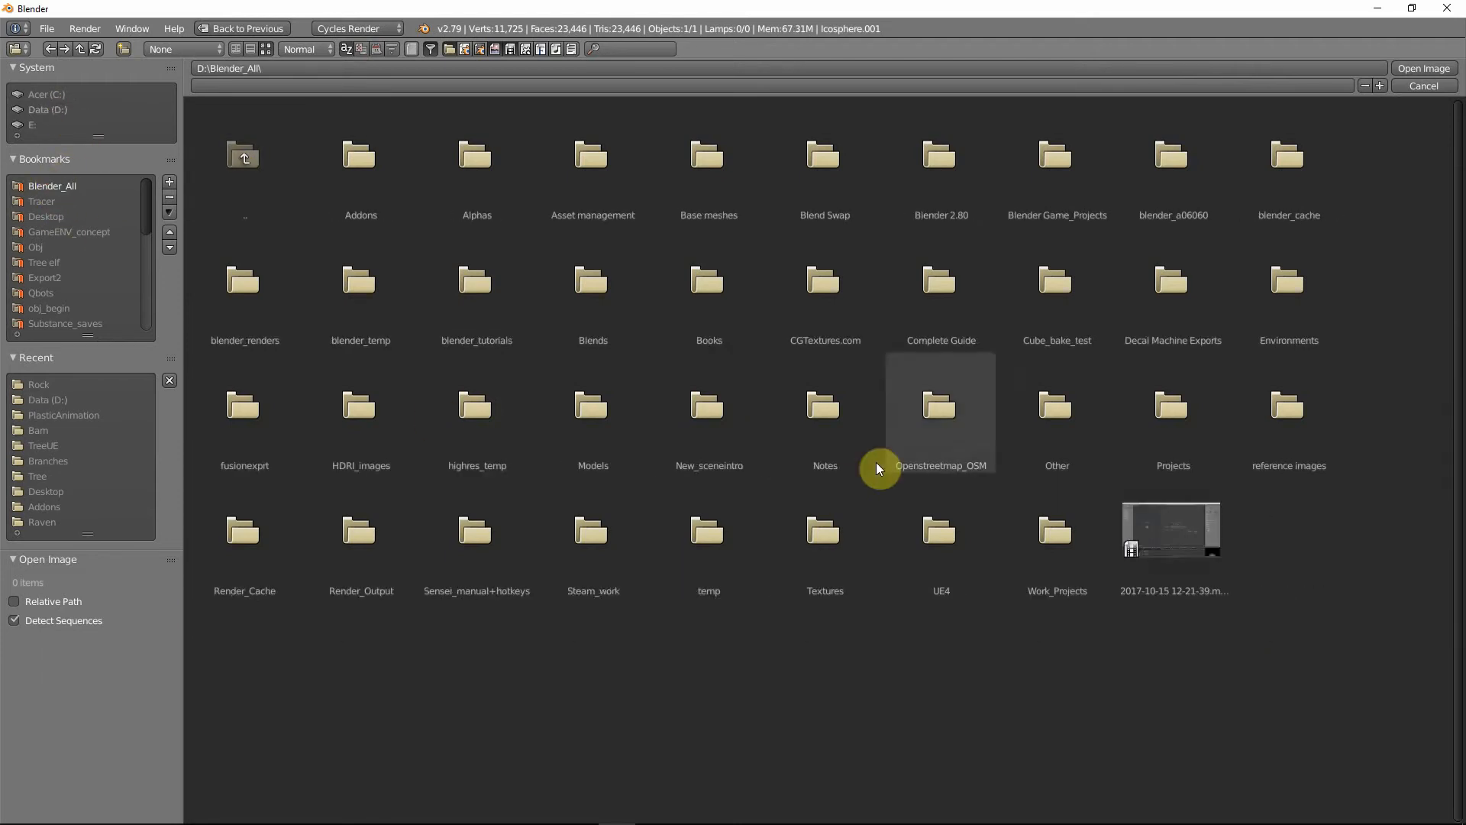
click(832, 331)
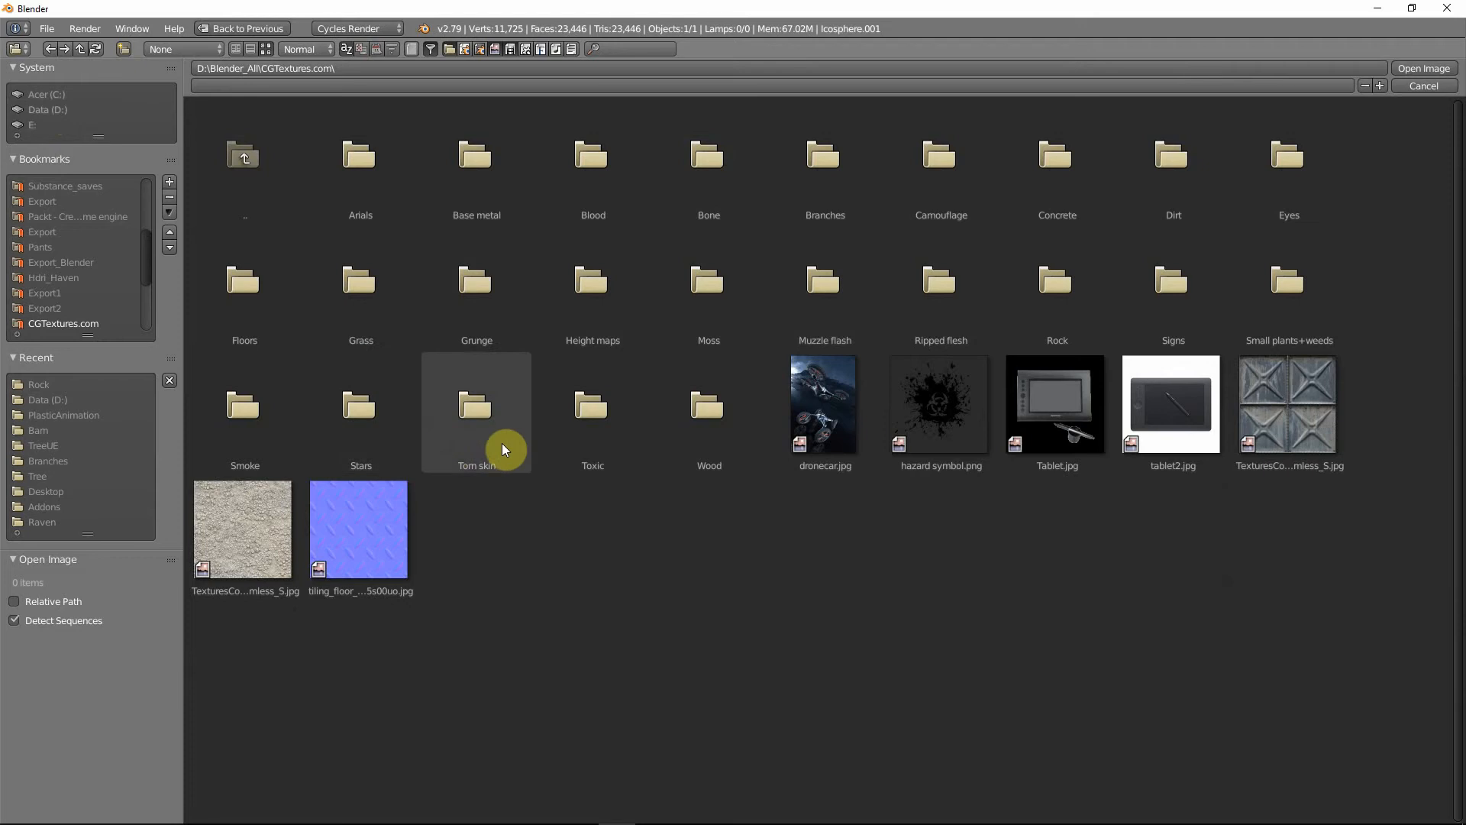
click(1050, 295)
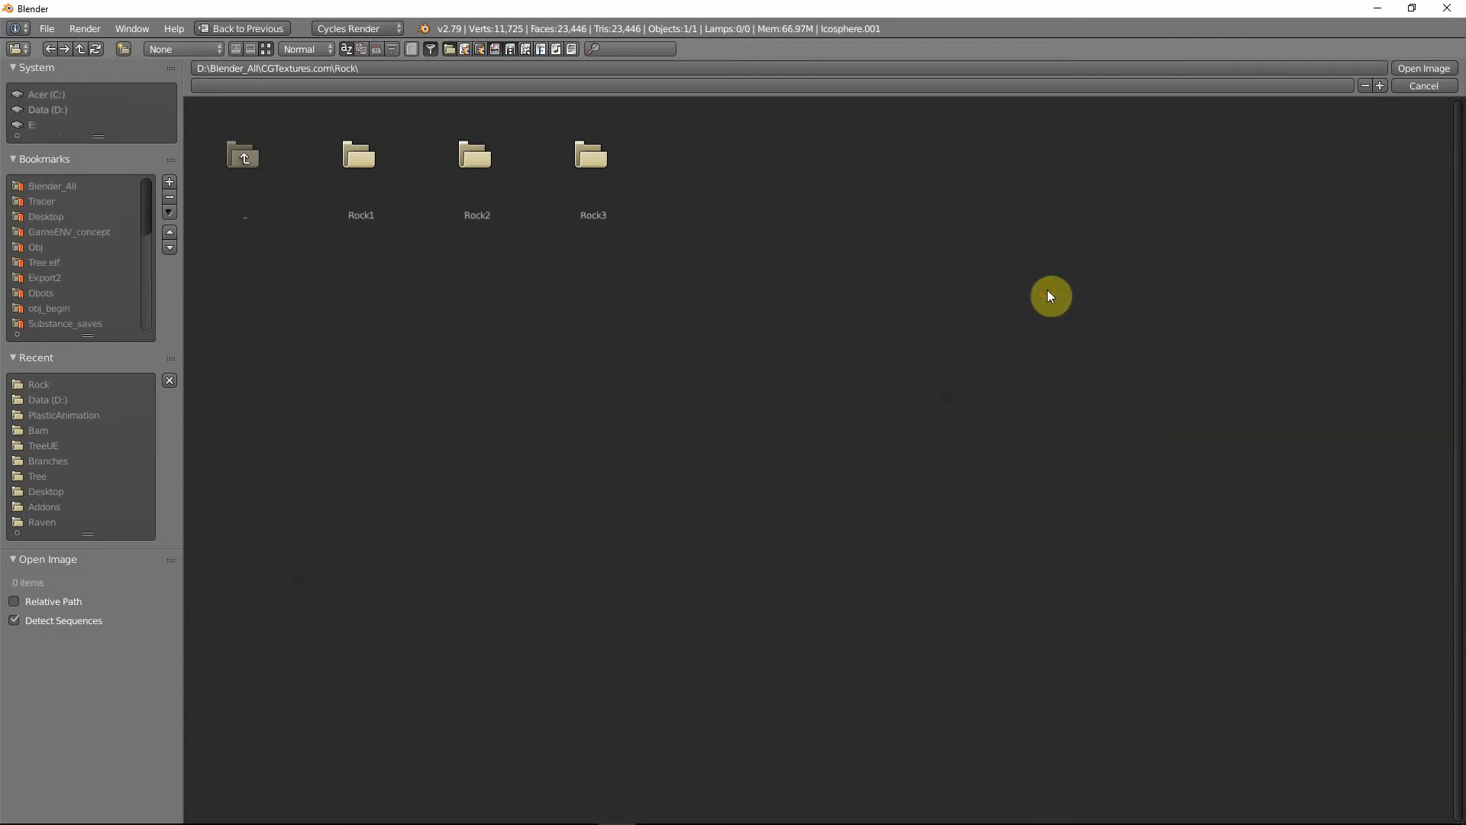
- Look through the texture sets in the Rock1, Rock2 and Rock3 folders to compare them
click(359, 182)
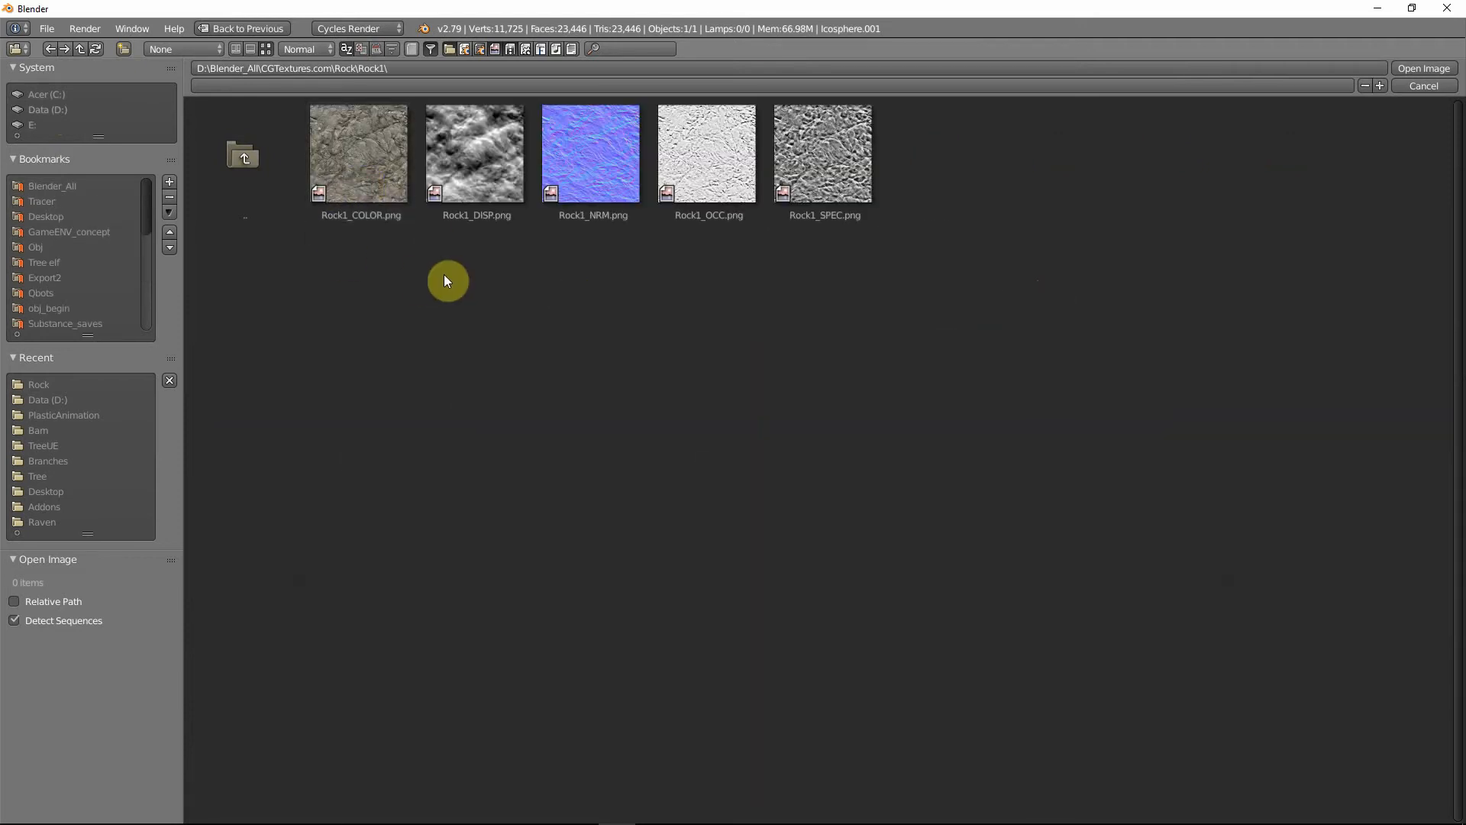
click(245, 149)
click(474, 168)
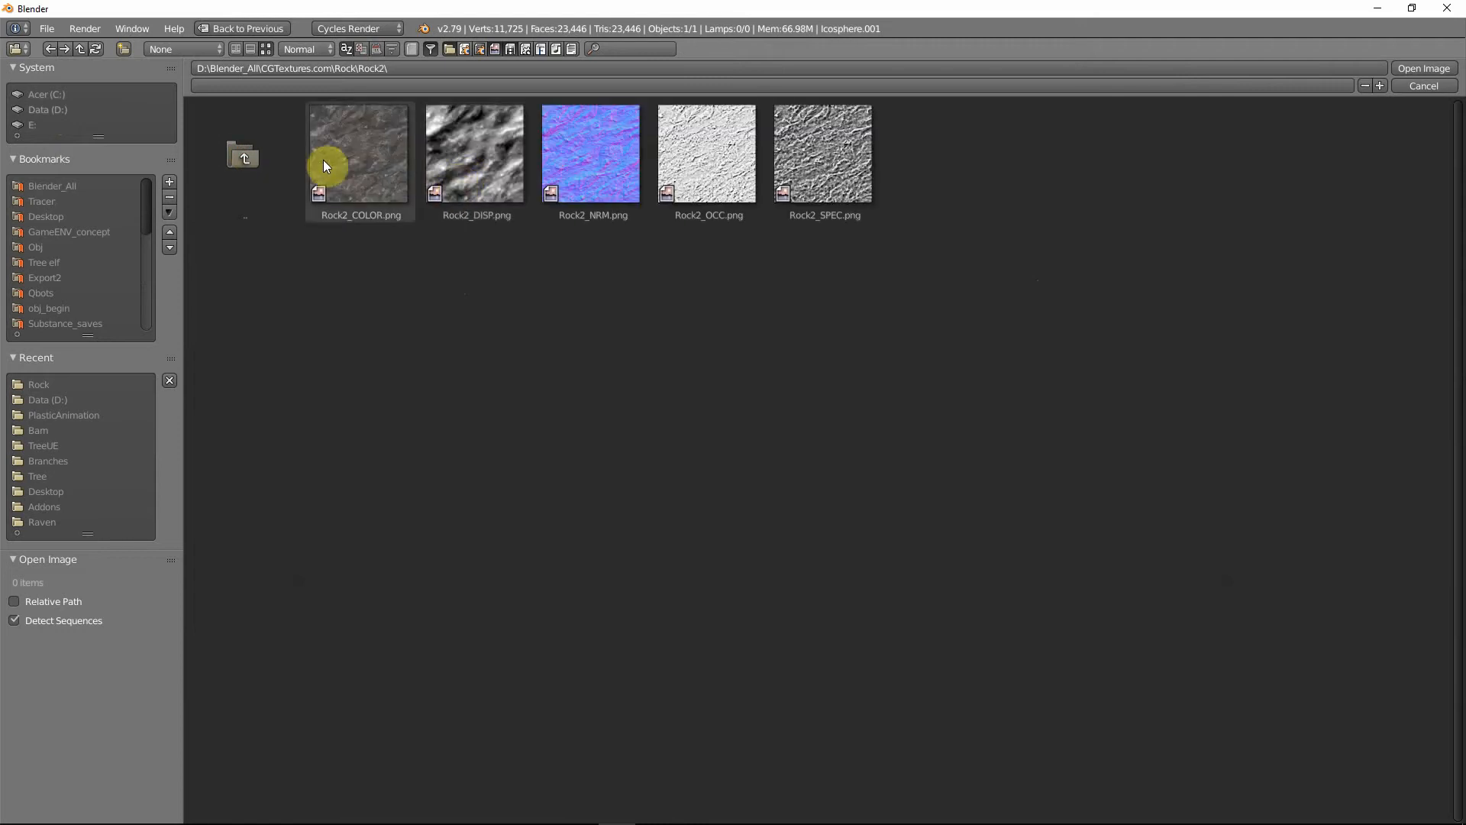
click(250, 172)
click(585, 182)
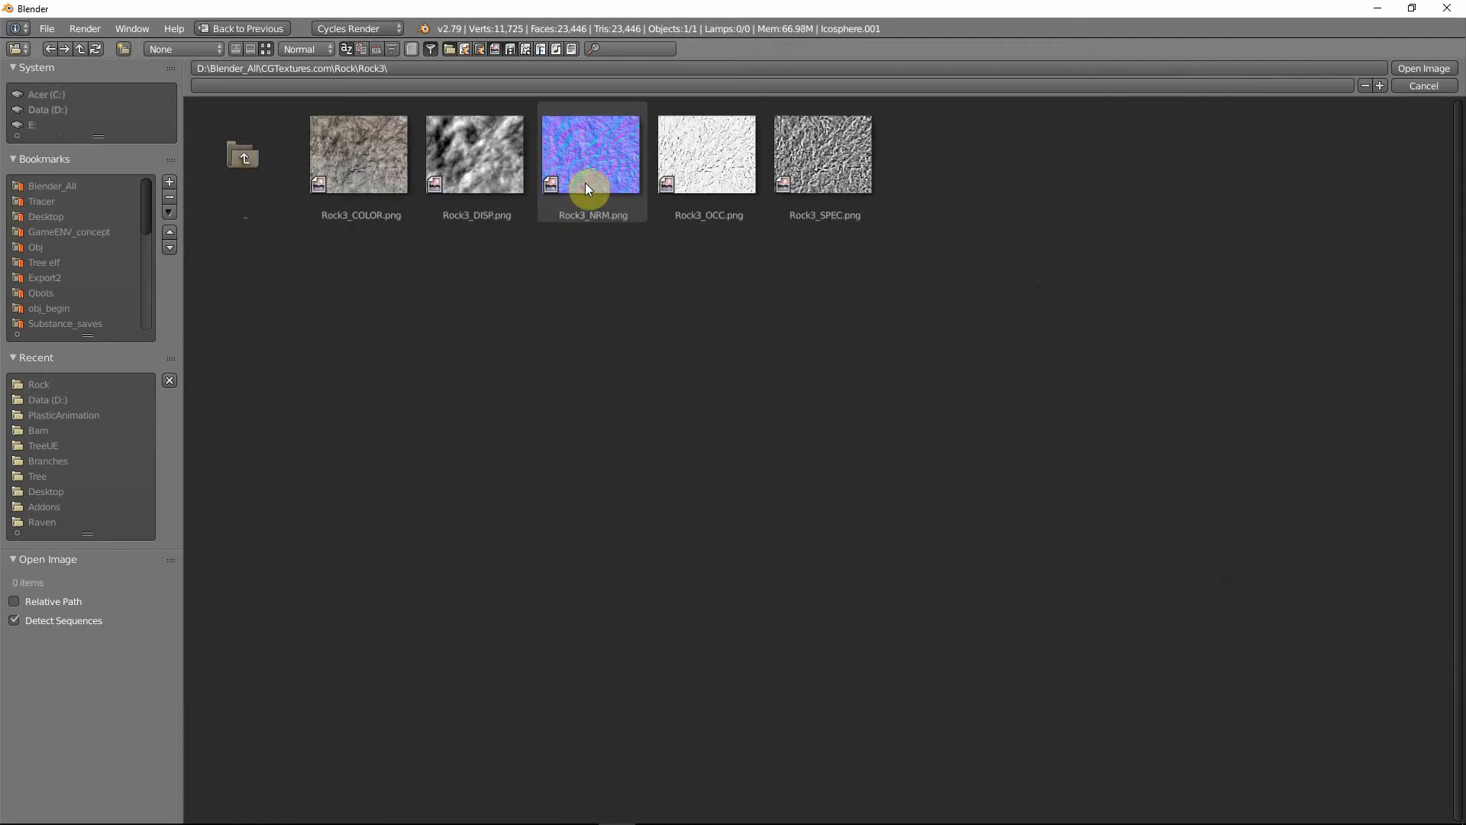
click(249, 156)
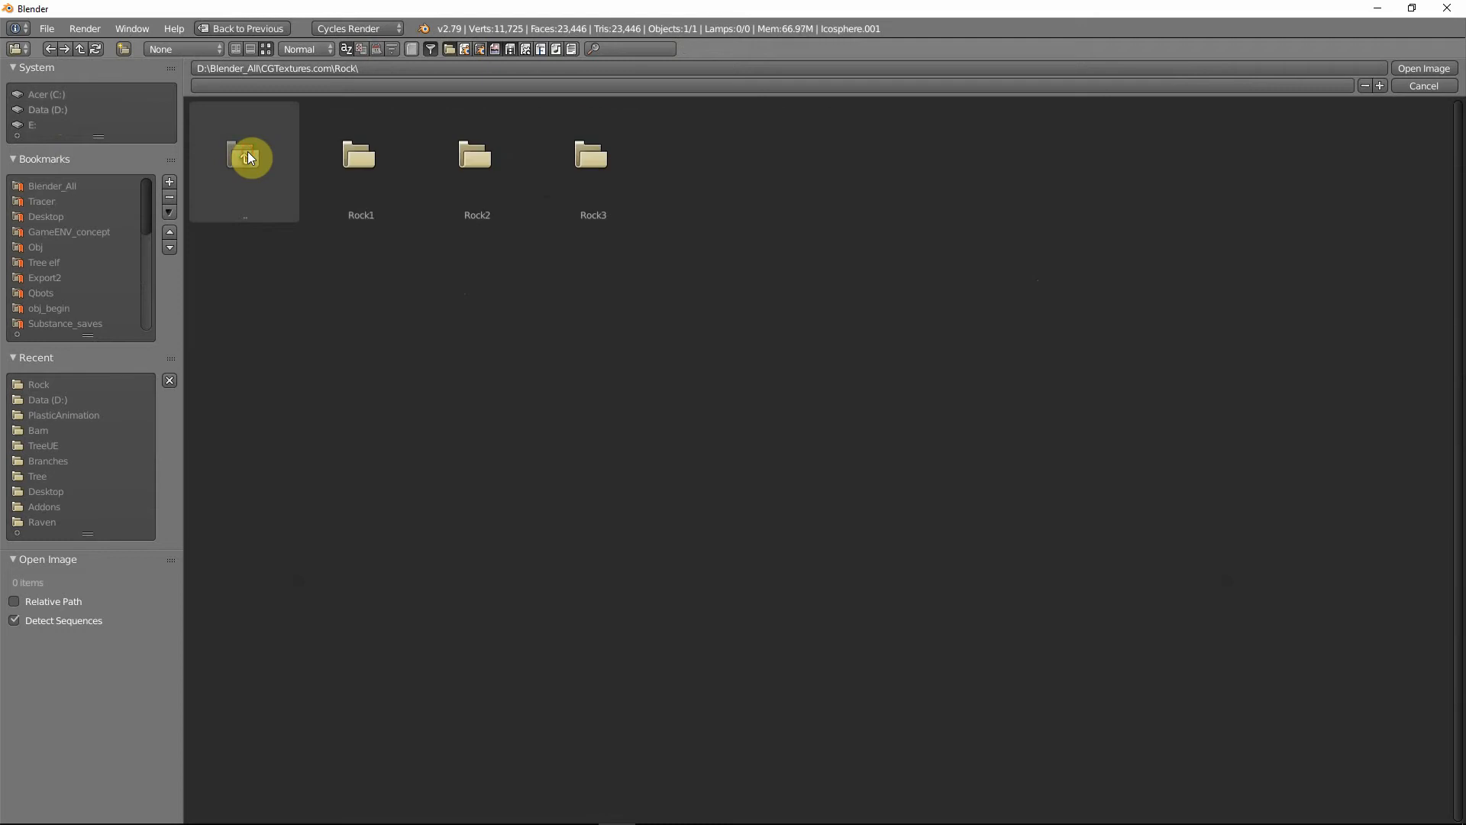
- Load Rock1_COLOR.png from the Rock1 folder into the lower Image Texture and connect its Color output to the Diffuse BSDF's Color
click(364, 176)
click(359, 175)
click(1424, 68)
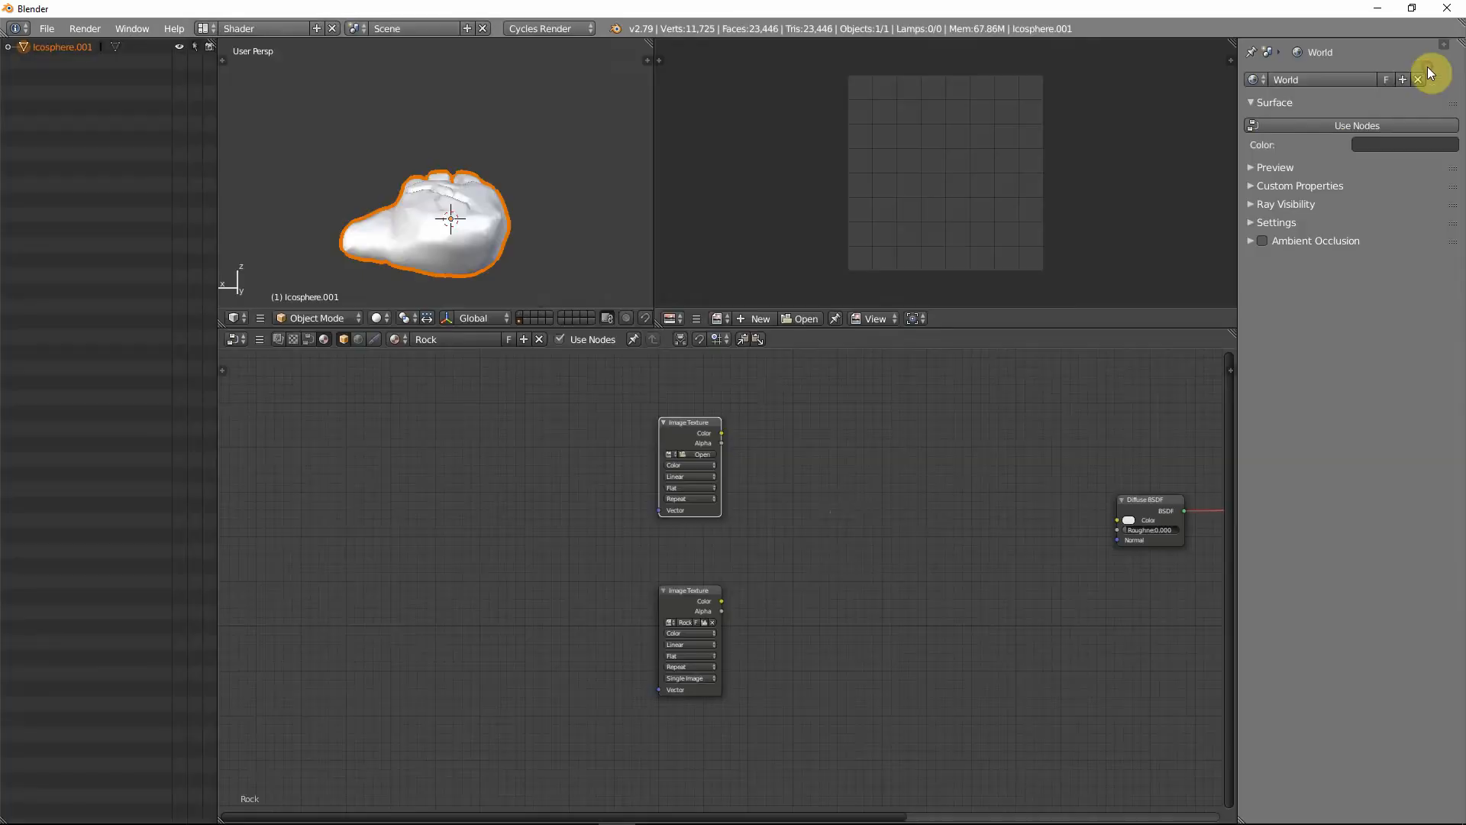
drag(721, 601, 1117, 520)
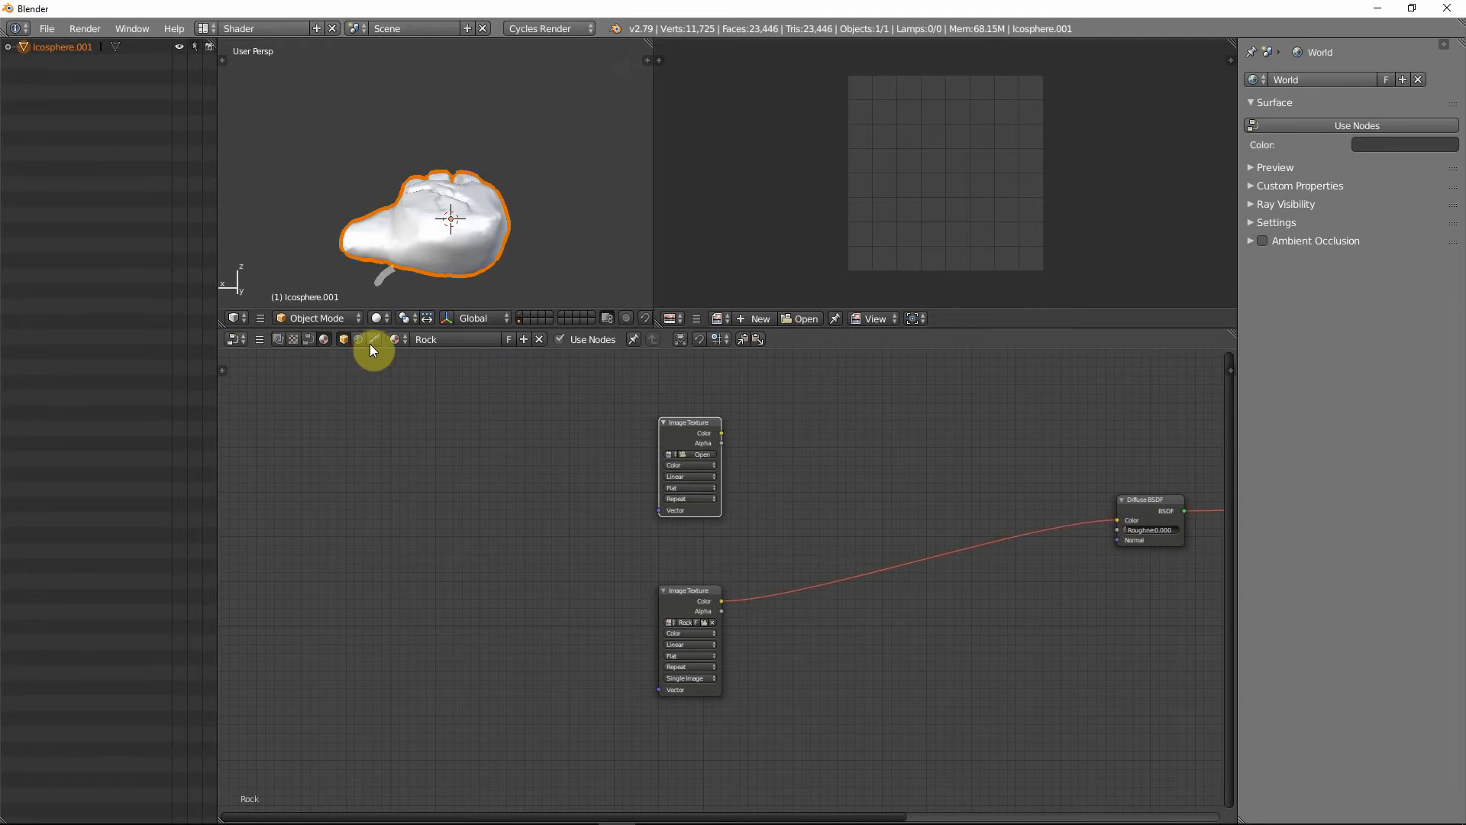
- Change the viewport shading so the rock shows its texture, and inspect the surface from several angles
click(380, 318)
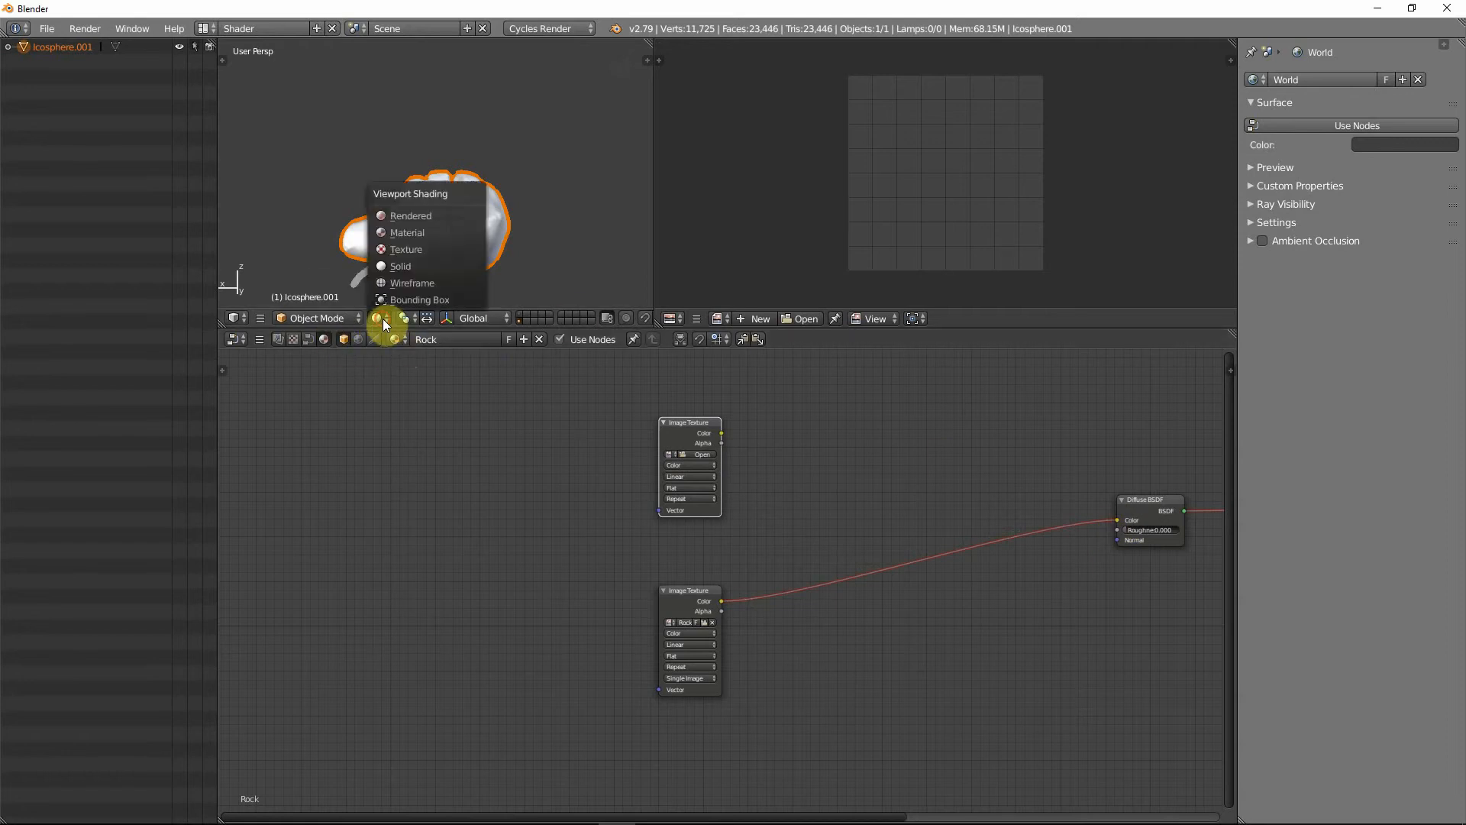
click(404, 247)
mouse_move(408, 234)
middle_down()
mouse_move(501, 272)
mouse_move(461, 267)
mouse_move(498, 260)
mouse_move(548, 190)
mouse_move(498, 186)
mouse_move(547, 217)
mouse_move(587, 209)
mouse_move(371, 200)
mouse_move(461, 219)
mouse_move(425, 207)
mouse_move(497, 217)
mouse_move(477, 188)
mouse_move(360, 183)
mouse_move(527, 226)
mouse_move(437, 229)
mouse_move(523, 246)
mouse_move(468, 222)
mouse_move(435, 229)
mouse_move(489, 239)
mouse_move(405, 241)
mouse_move(436, 201)
mouse_move(345, 241)
mouse_move(359, 243)
middle_up()
scroll(496, 186, up, 3)
scroll(377, 183, up, 4)
middle_drag(377, 183, 474, 187)
scroll(469, 182, down, 3)
middle_drag(392, 223, 501, 234)
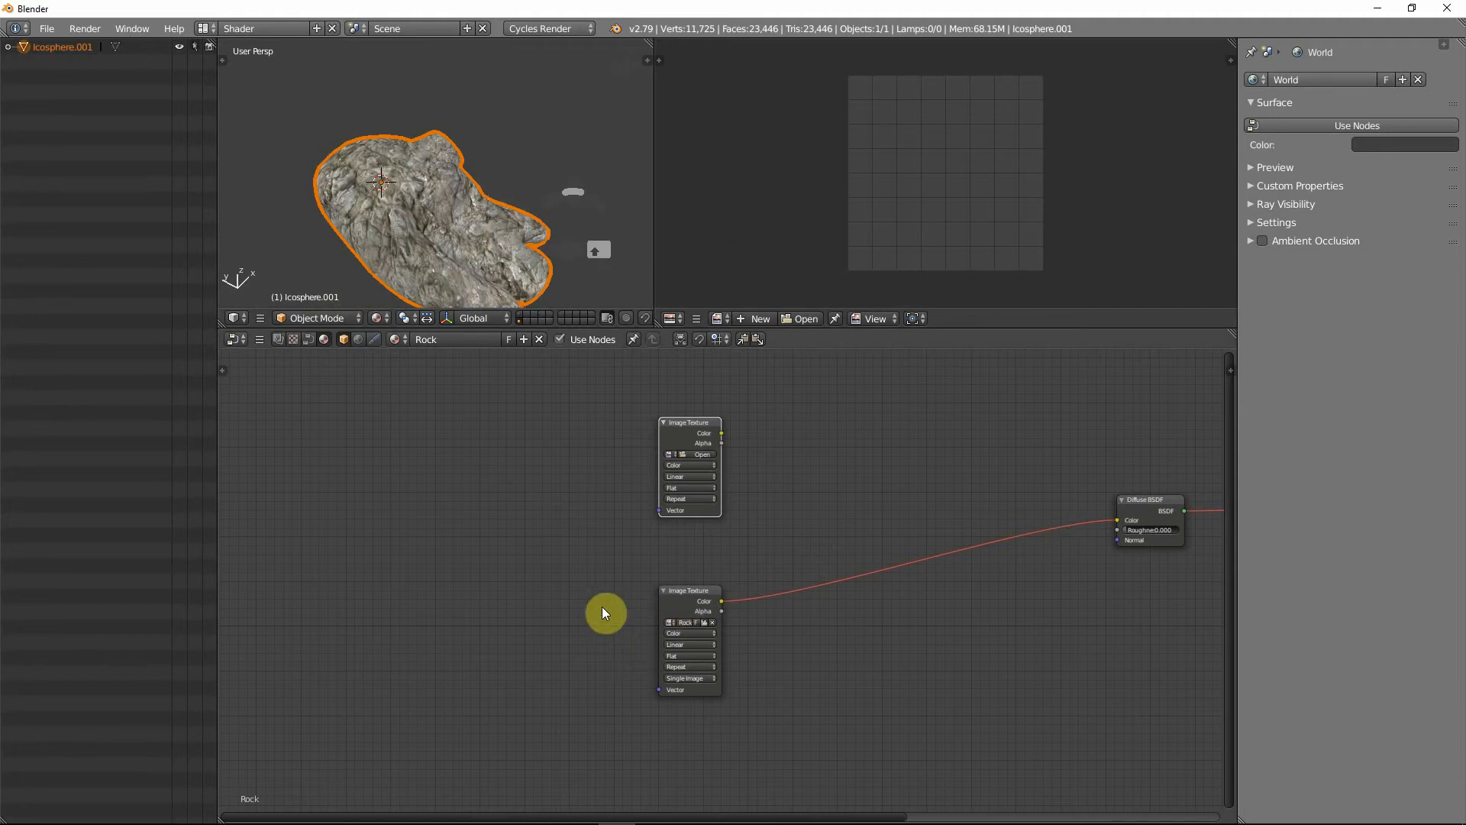
- Add a Texture Coordinate node and place it well before the two Image Texture nodes
middle_drag(617, 598, 701, 572)
key(shift+a)
mouse_move(567, 600)
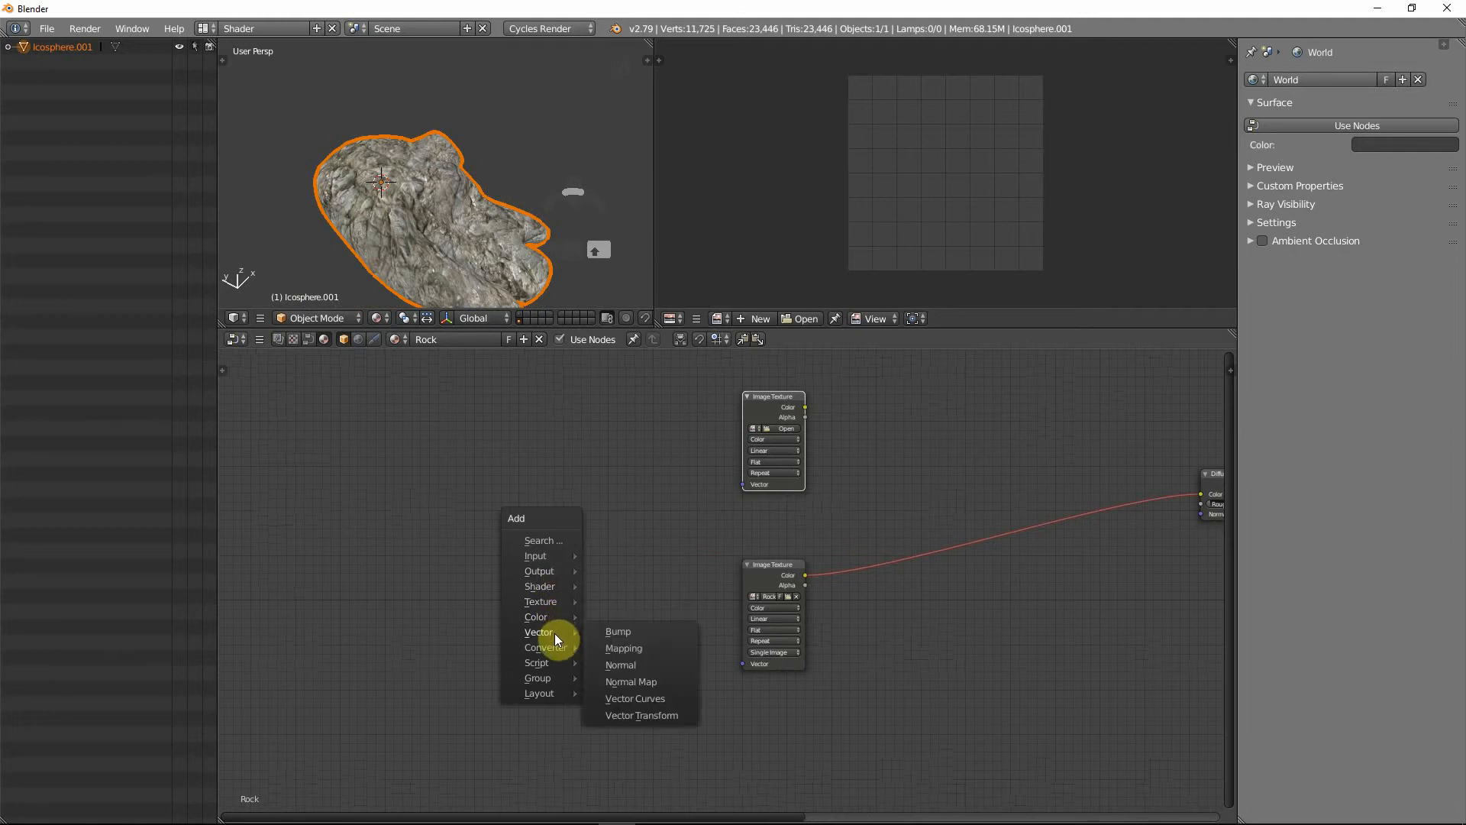
mouse_move(569, 650)
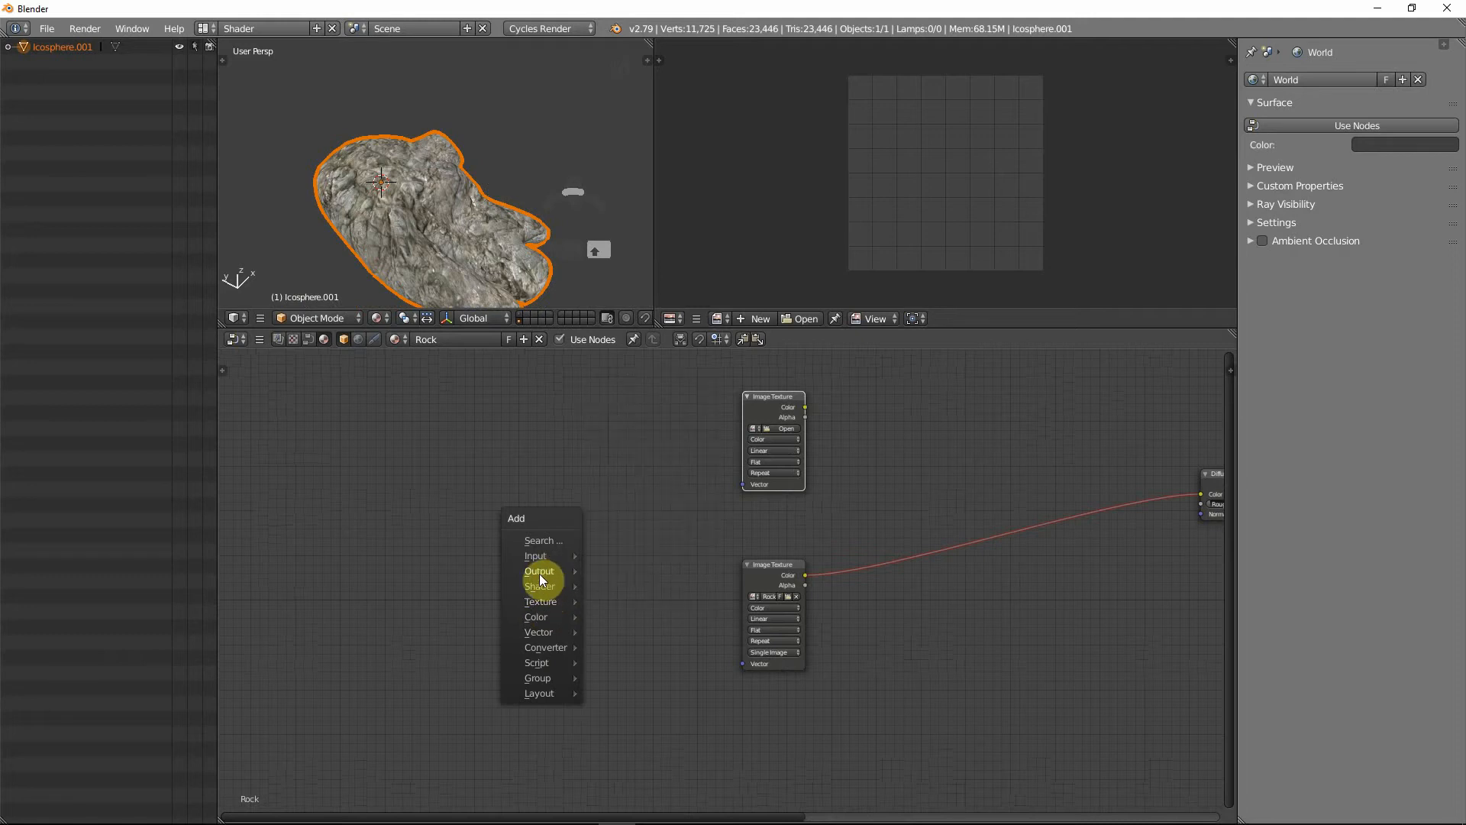
mouse_move(548, 569)
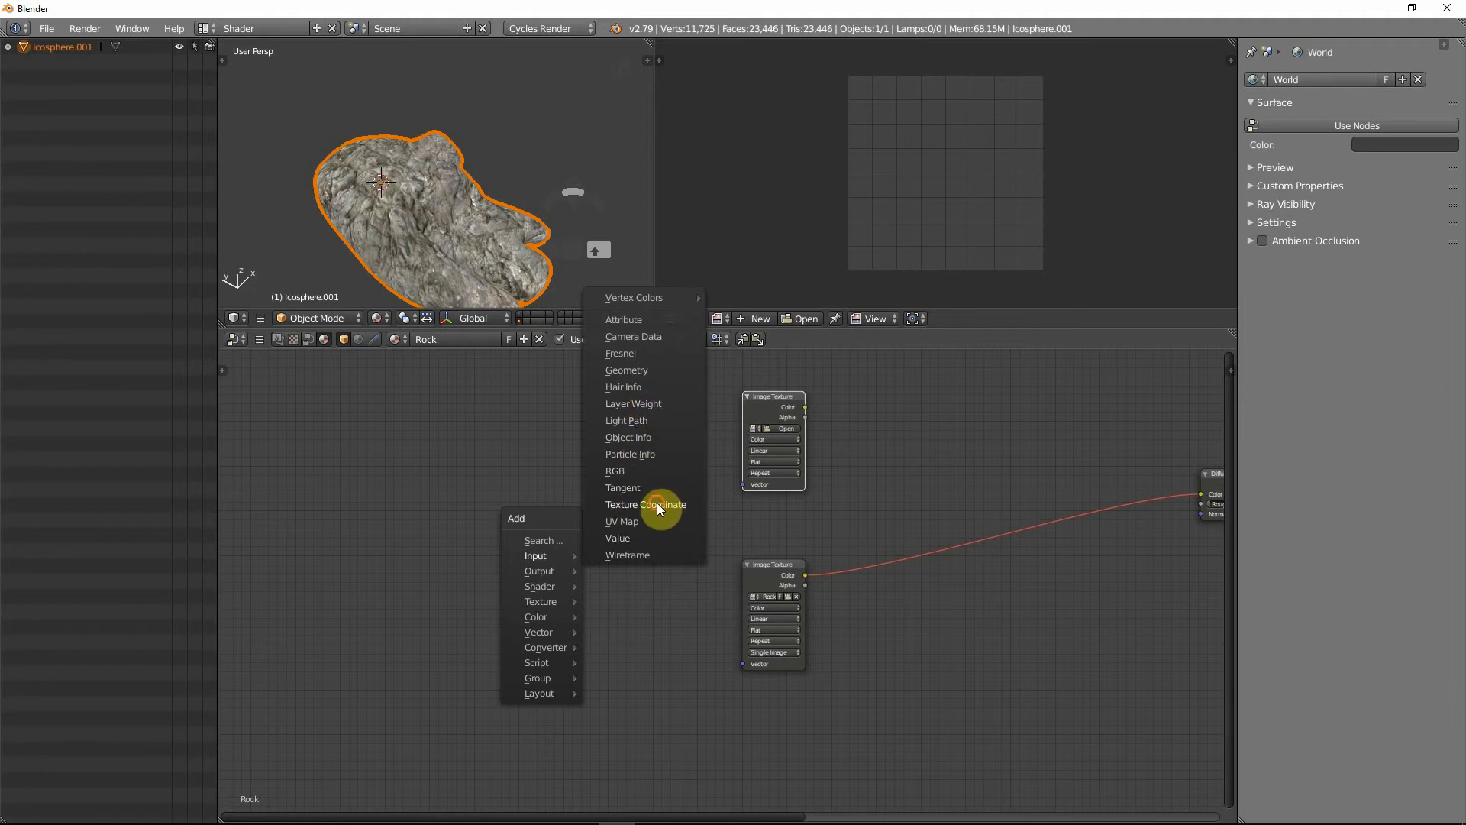
click(658, 503)
click(397, 522)
drag(424, 526, 420, 479)
- Add a Mapping node between the Texture Coordinate node and the Image Texture nodes
key(shift+a)
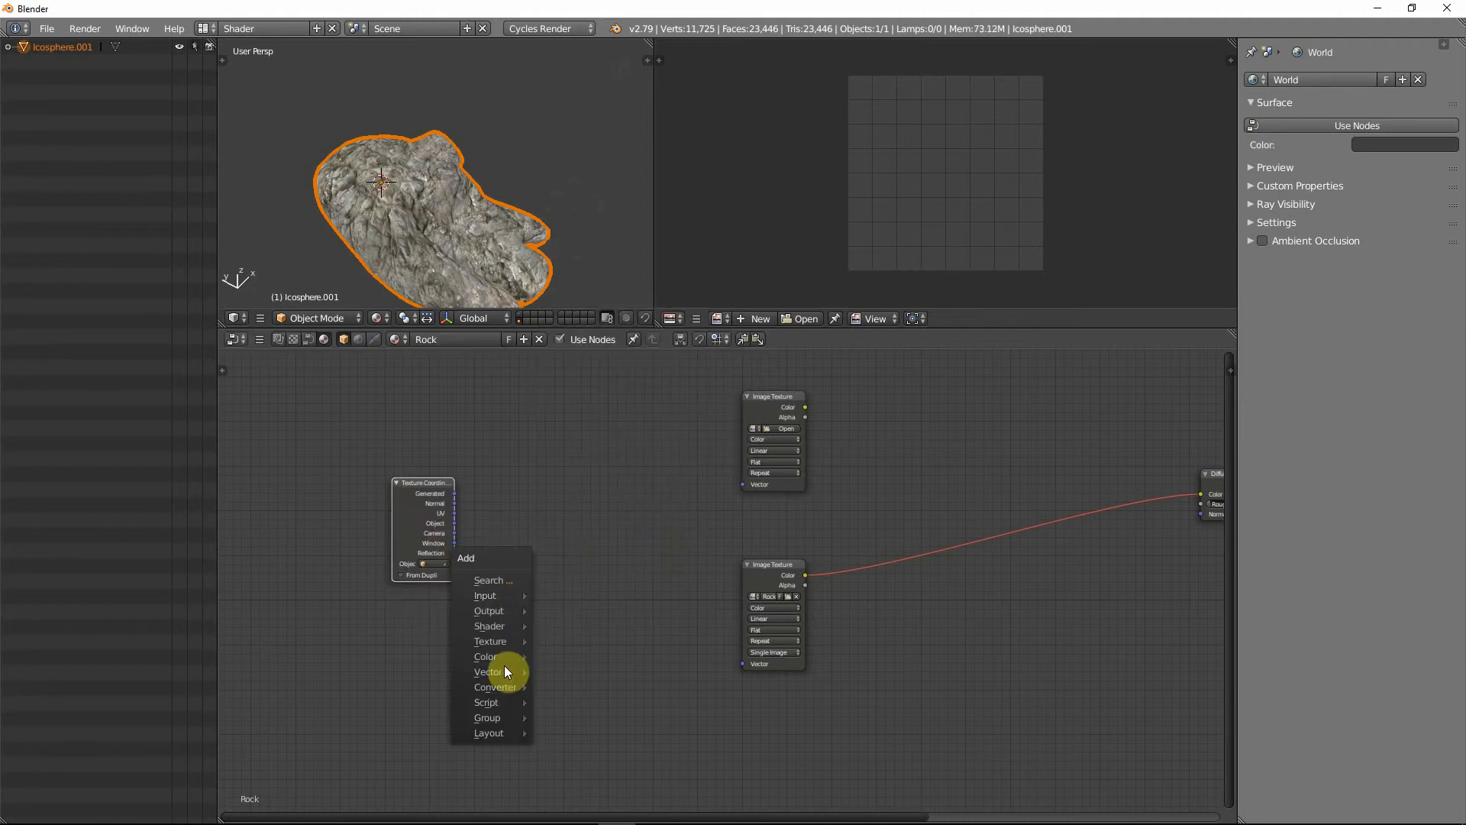
mouse_move(509, 691)
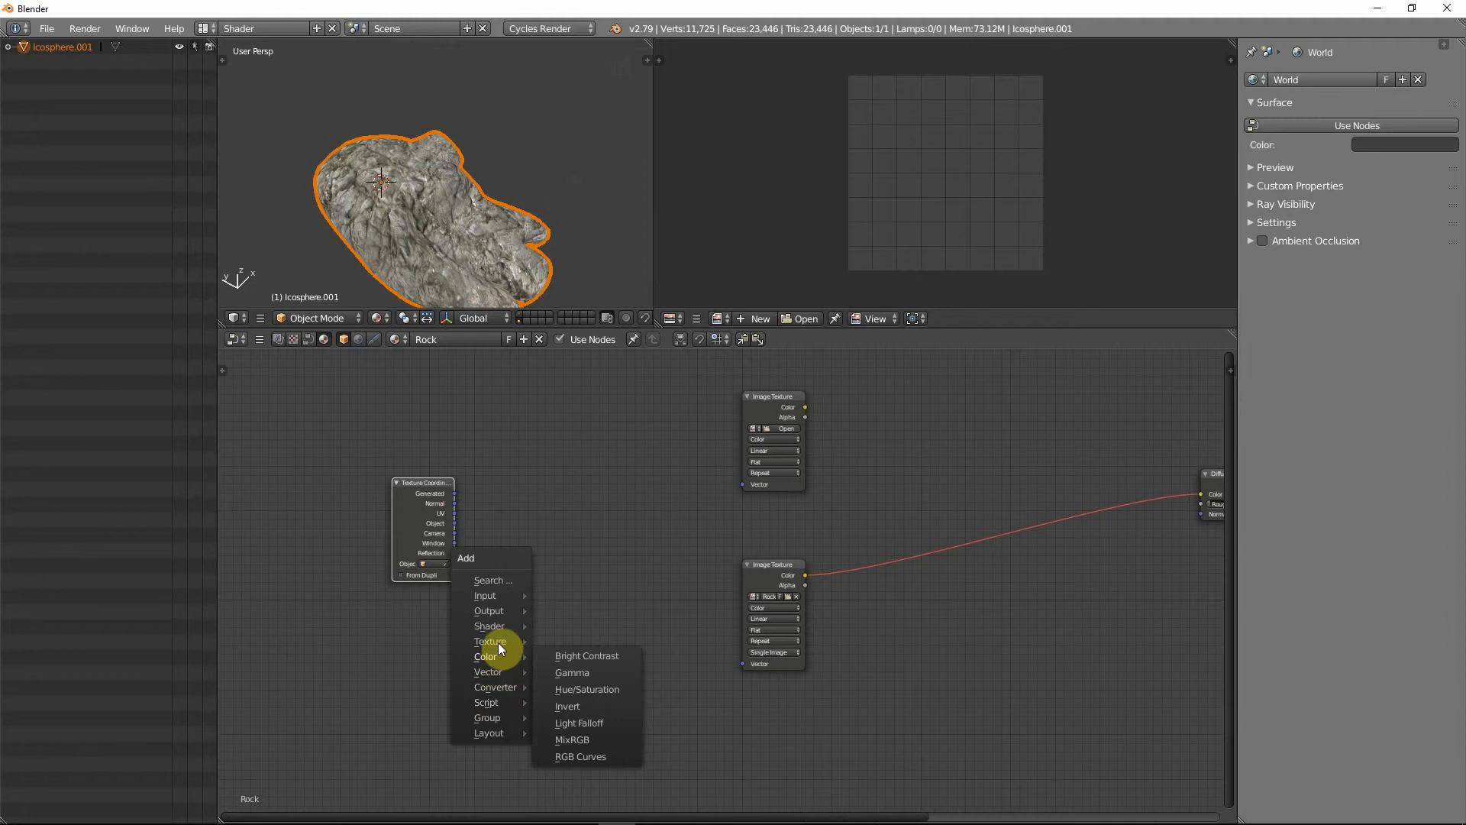
mouse_move(498, 598)
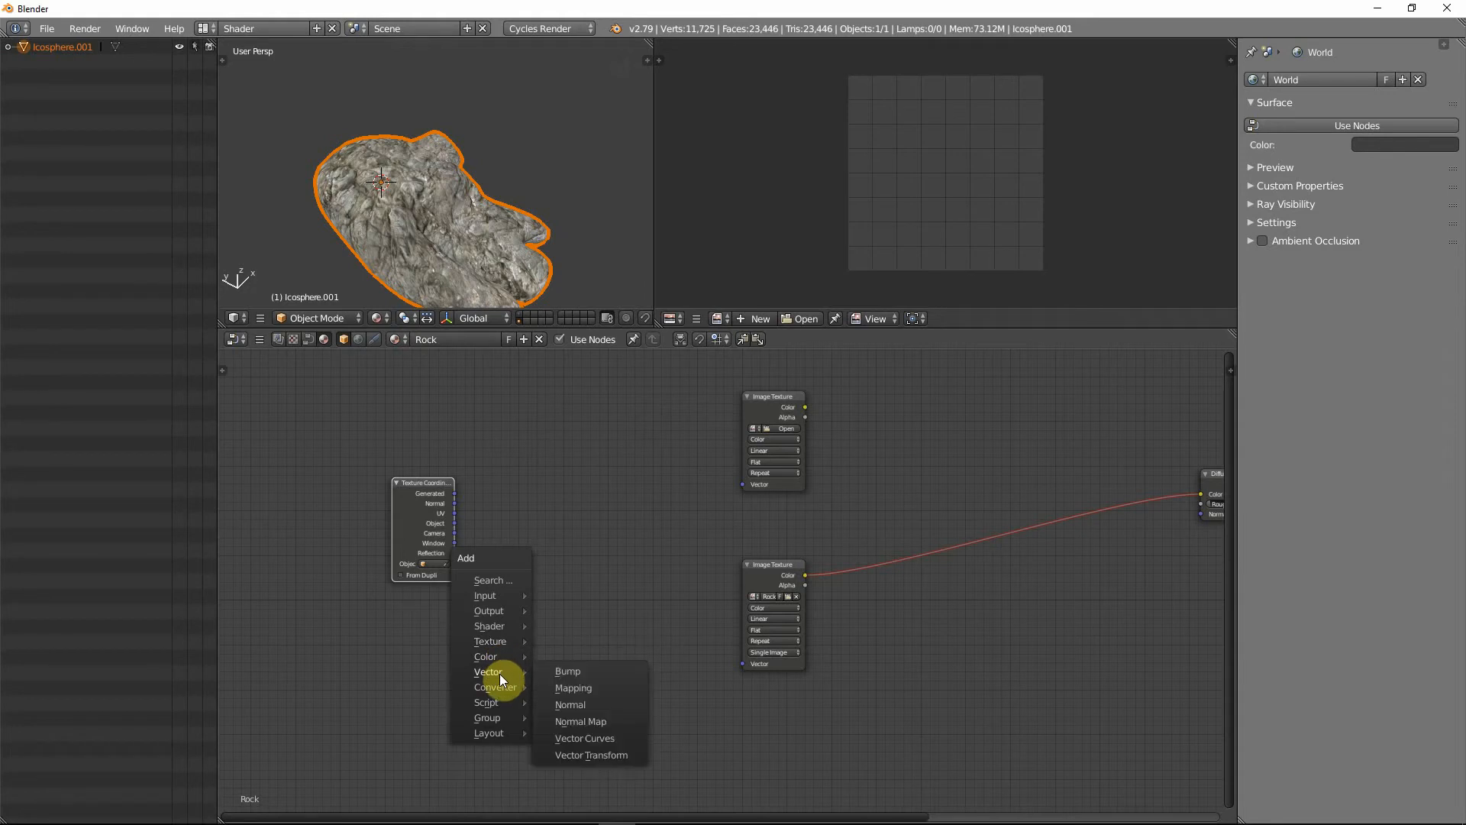
click(571, 685)
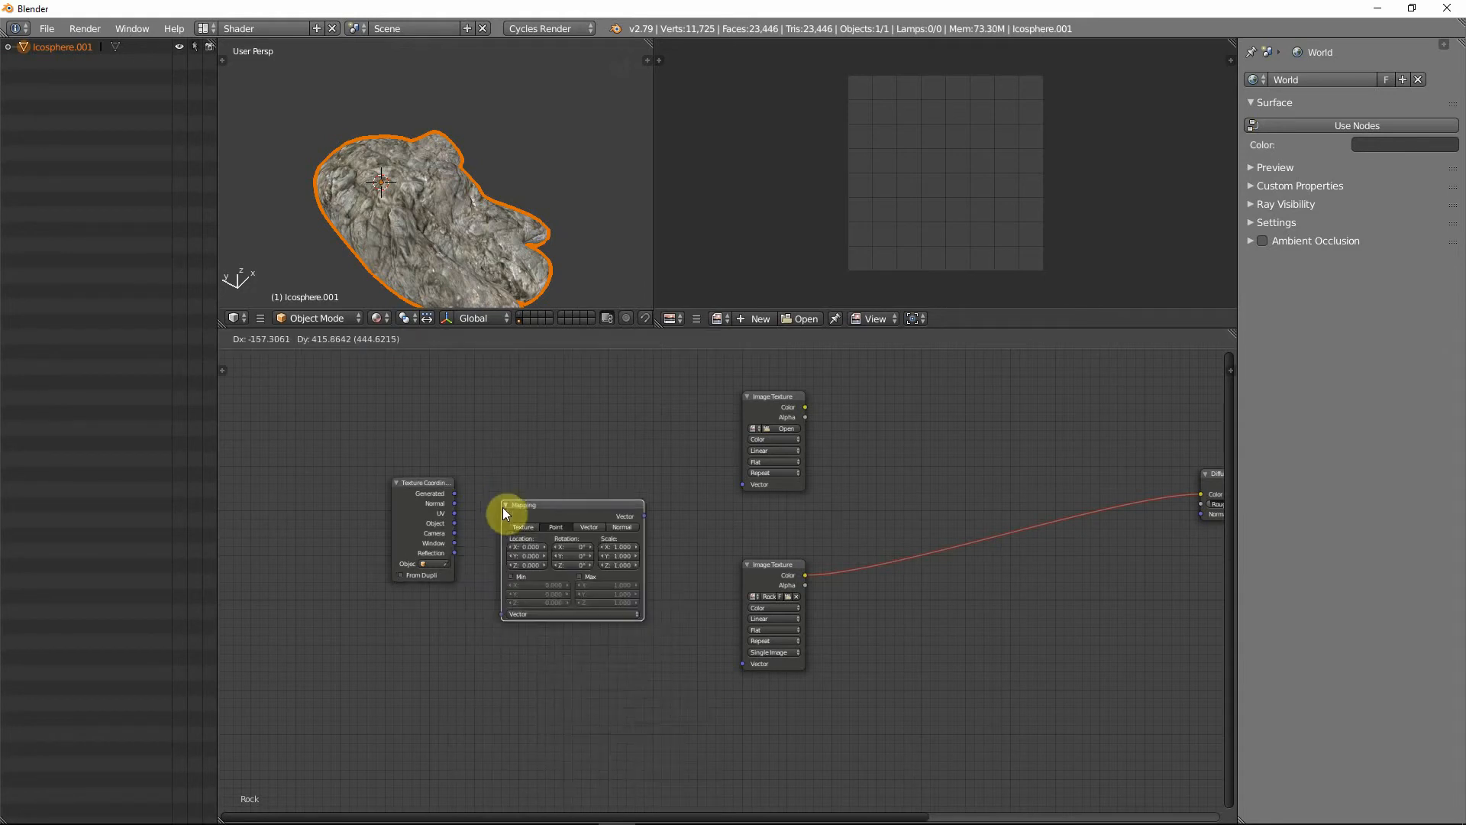
click(499, 539)
- Connect the Texture Coordinate's UV output to the Mapping node's Vector input, and the Mapping output to both Image Textures' Vector inputs
scroll(396, 505, up, 1)
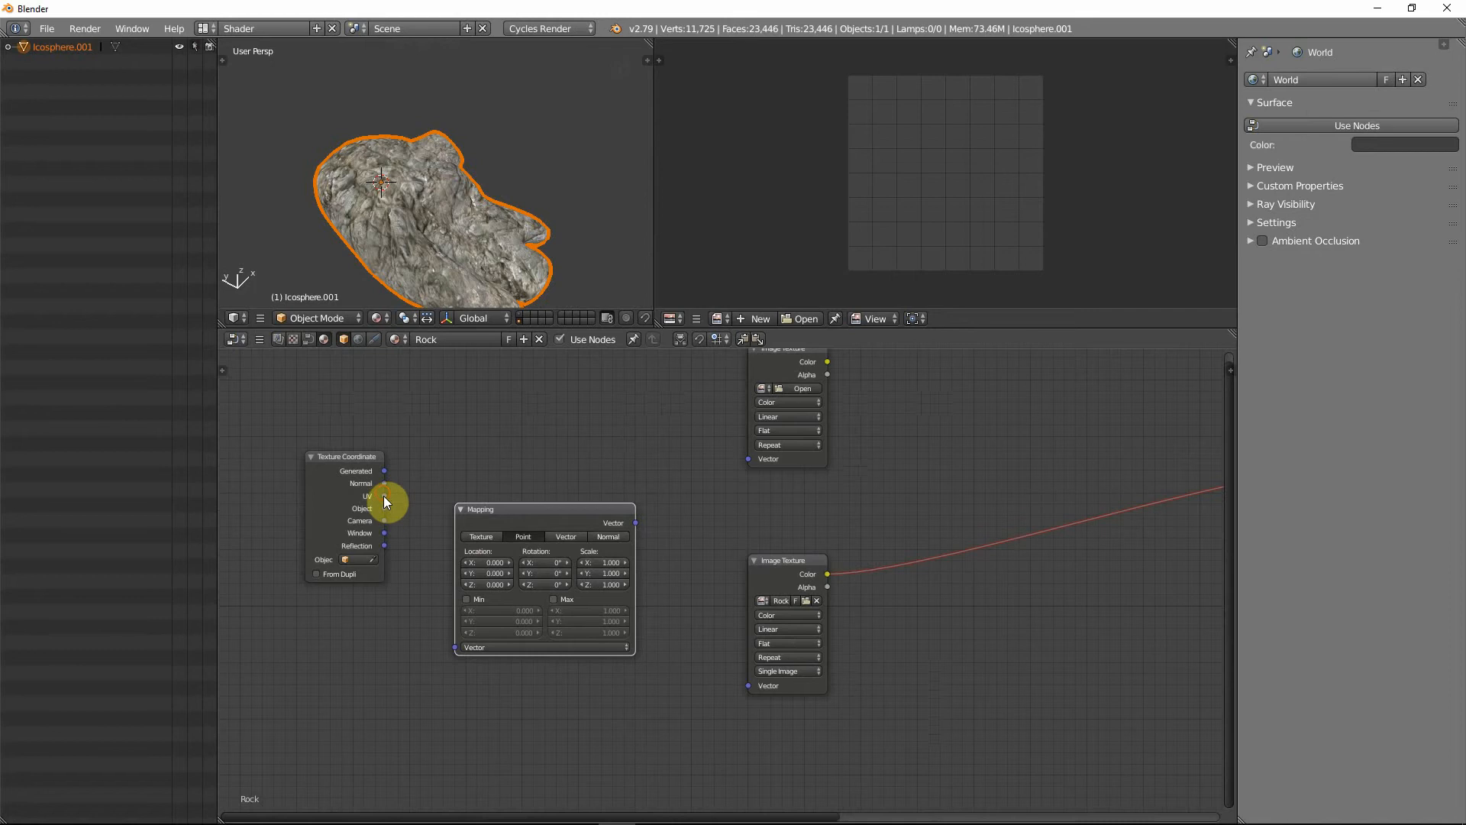
drag(384, 496, 456, 647)
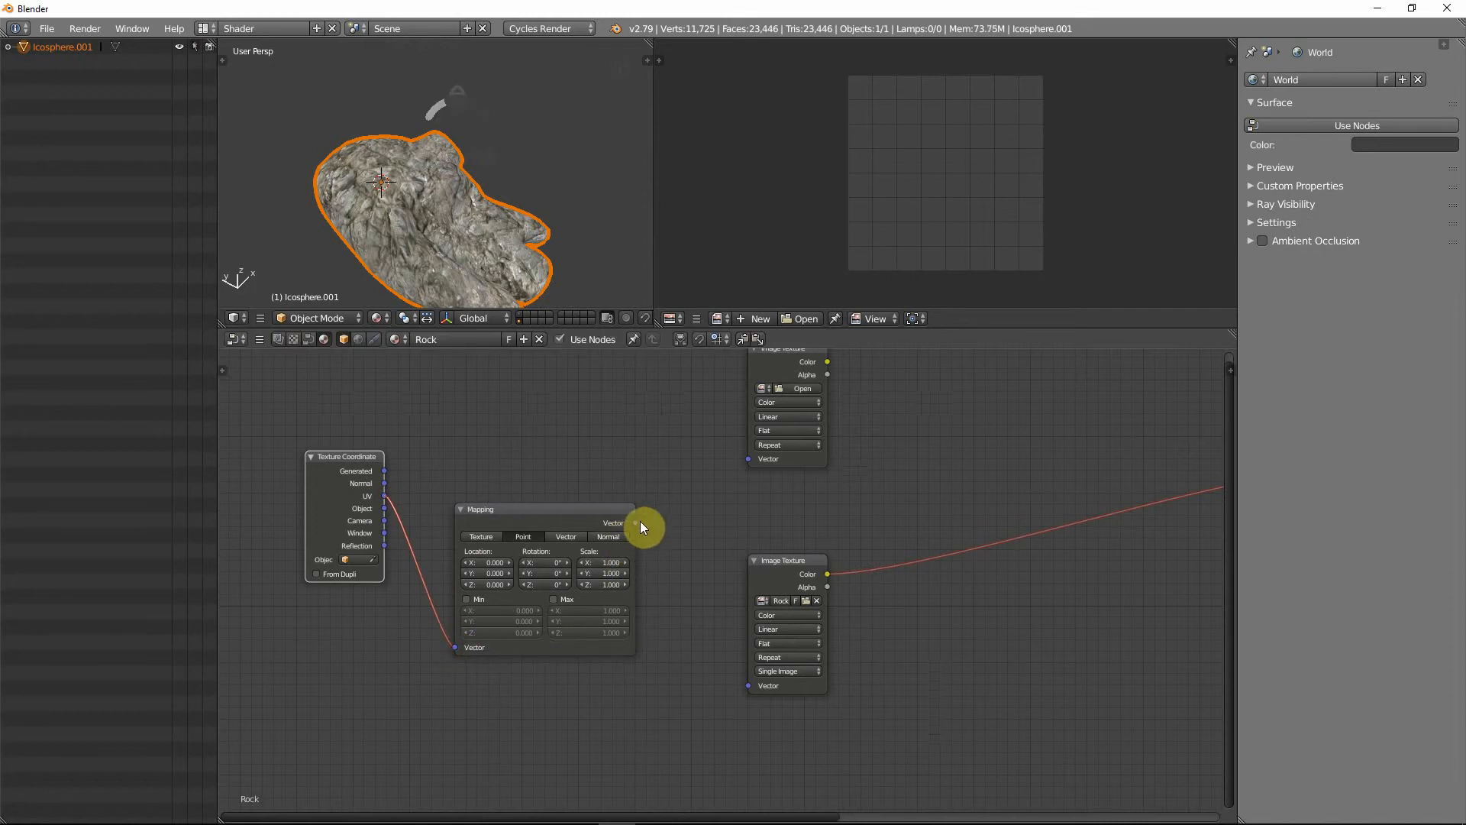
drag(639, 521, 750, 685)
drag(640, 521, 735, 527)
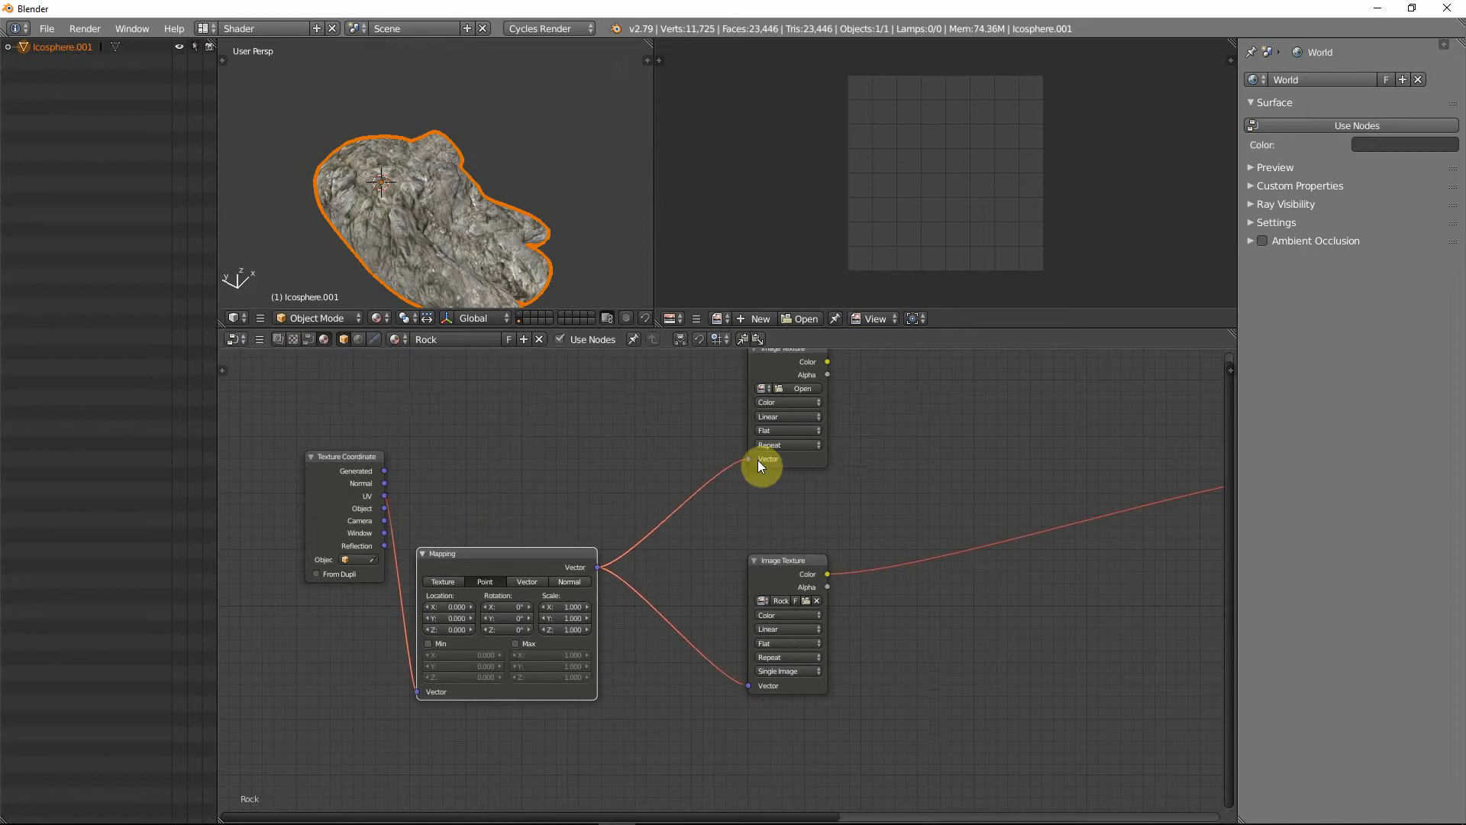
- Open the image browser for the empty Image Texture node and go to the Moss folder inside CGTextures.com
click(790, 383)
click(83, 188)
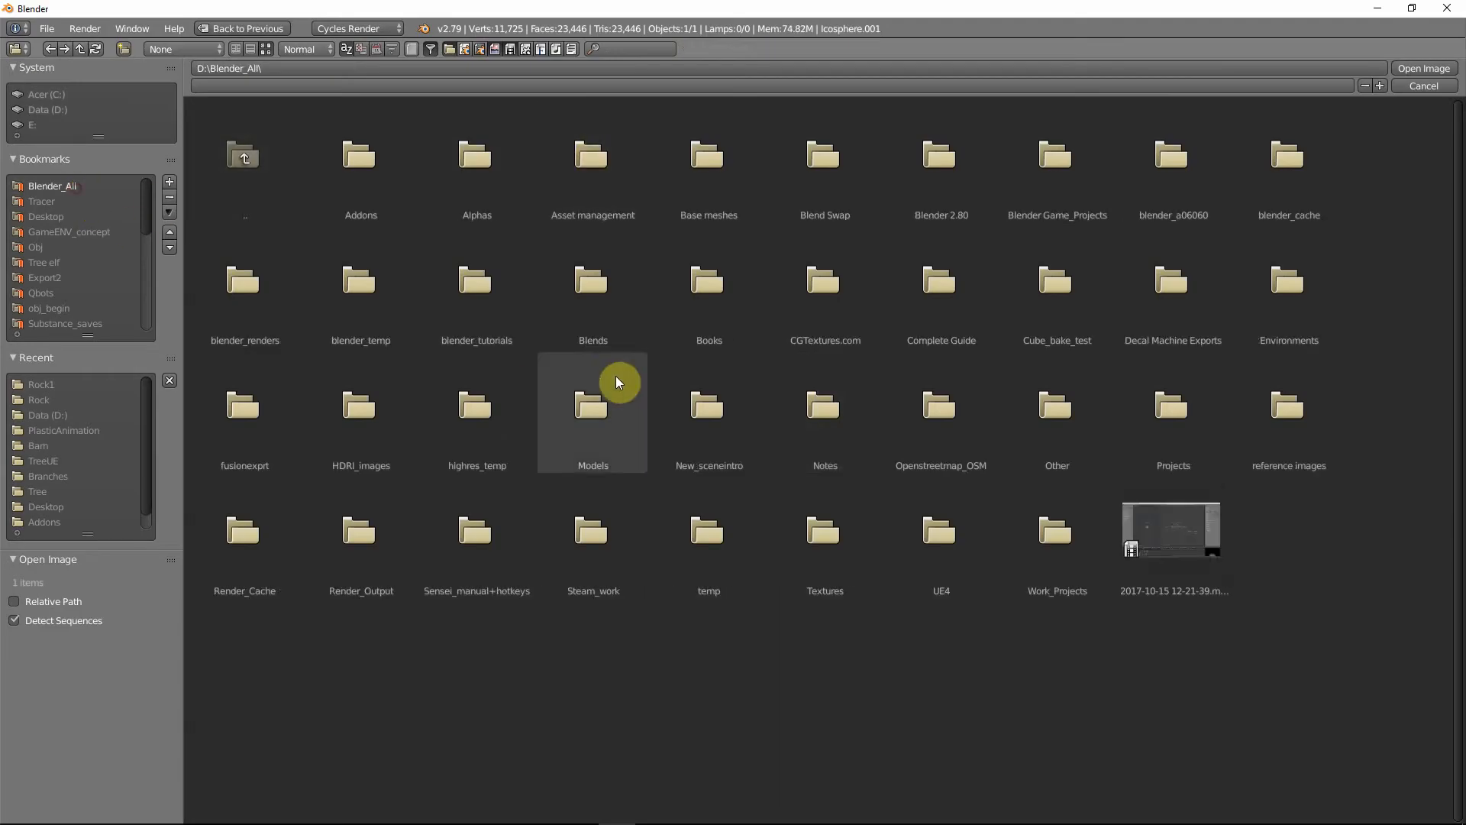
click(843, 317)
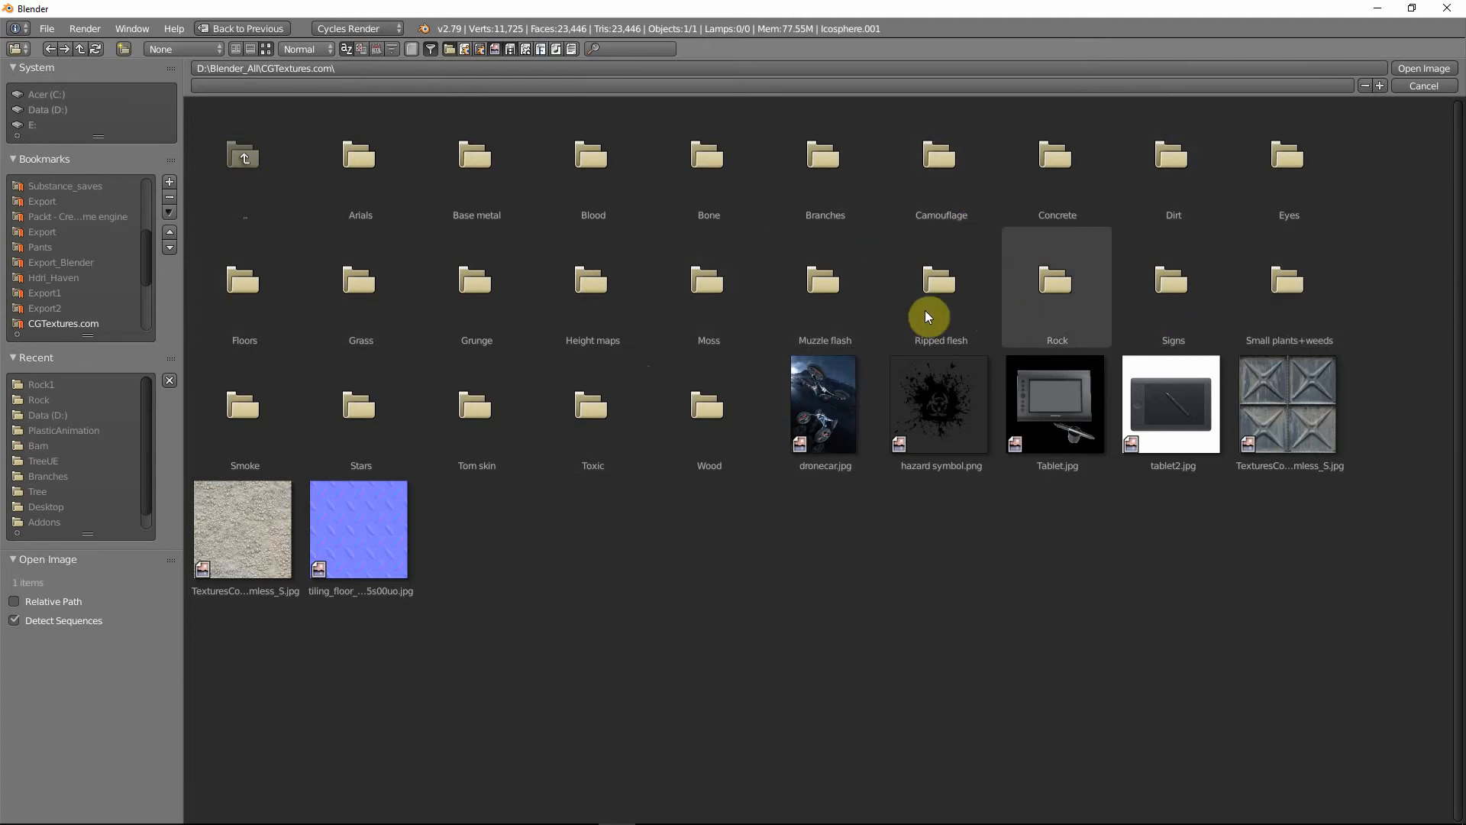
click(715, 315)
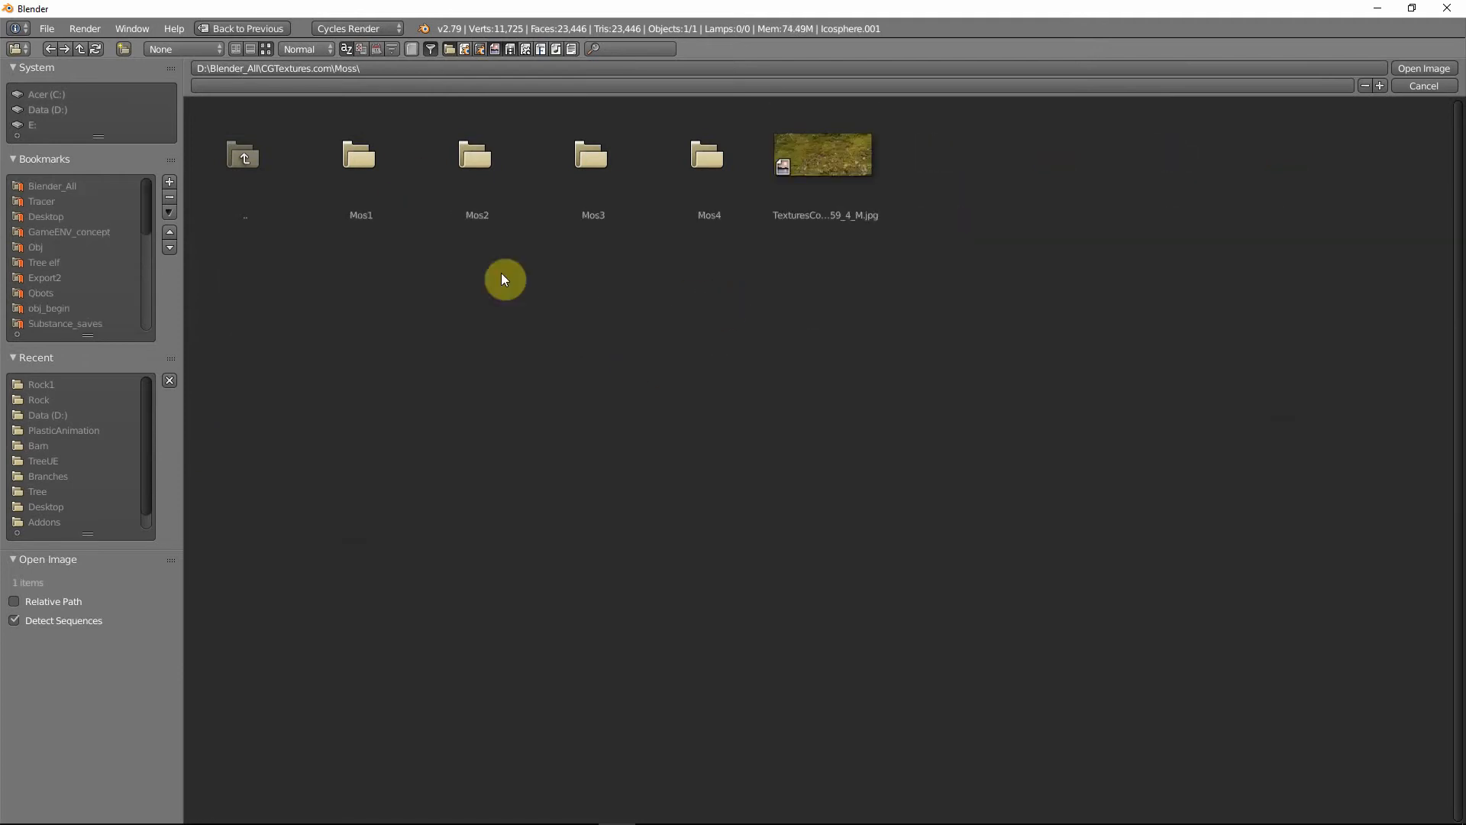
- Look through the Mos1, Mos2, Mos3 and Mos4 folders to compare their moss textures
click(349, 181)
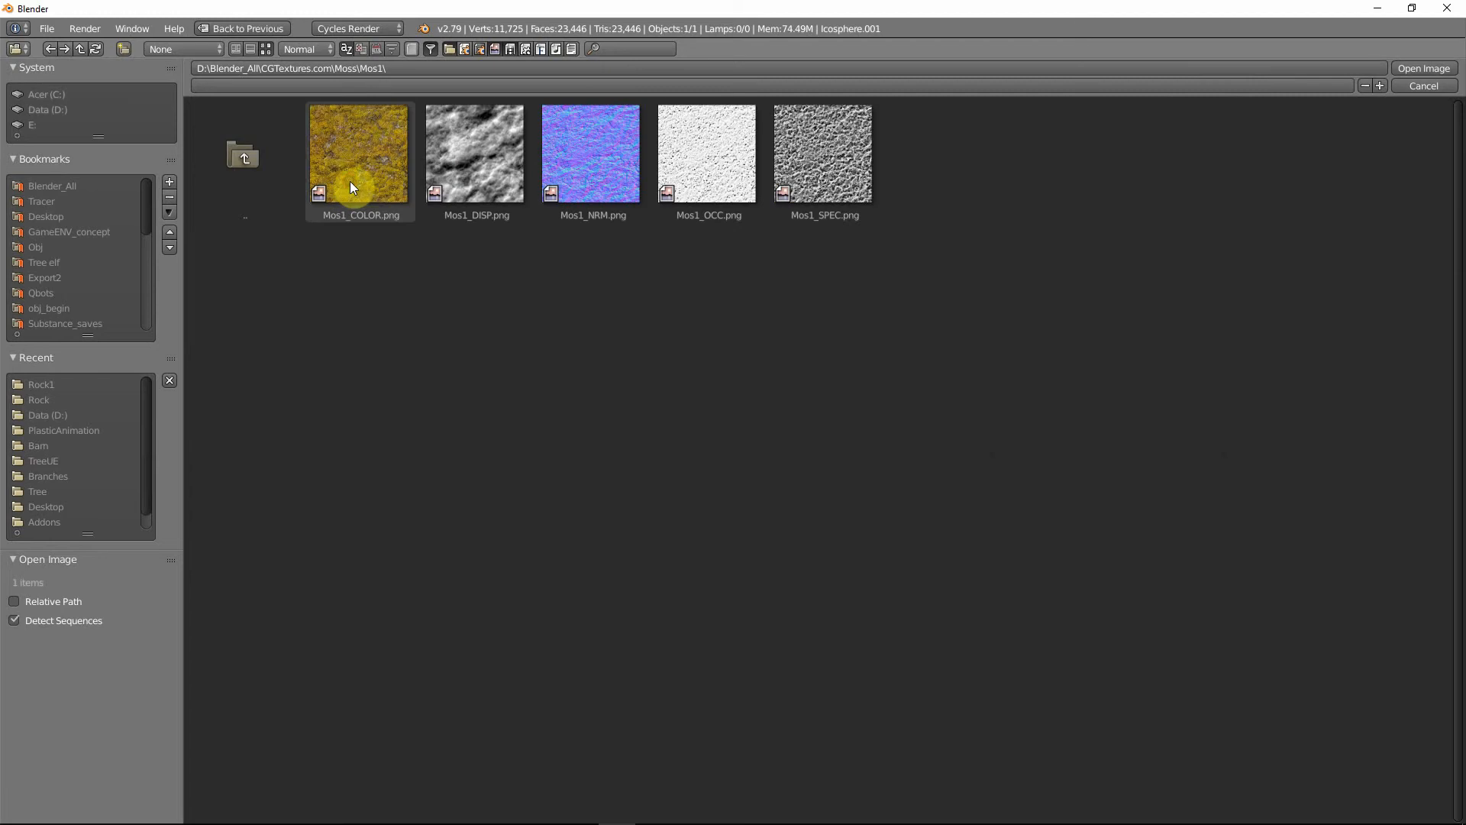
click(229, 152)
click(510, 178)
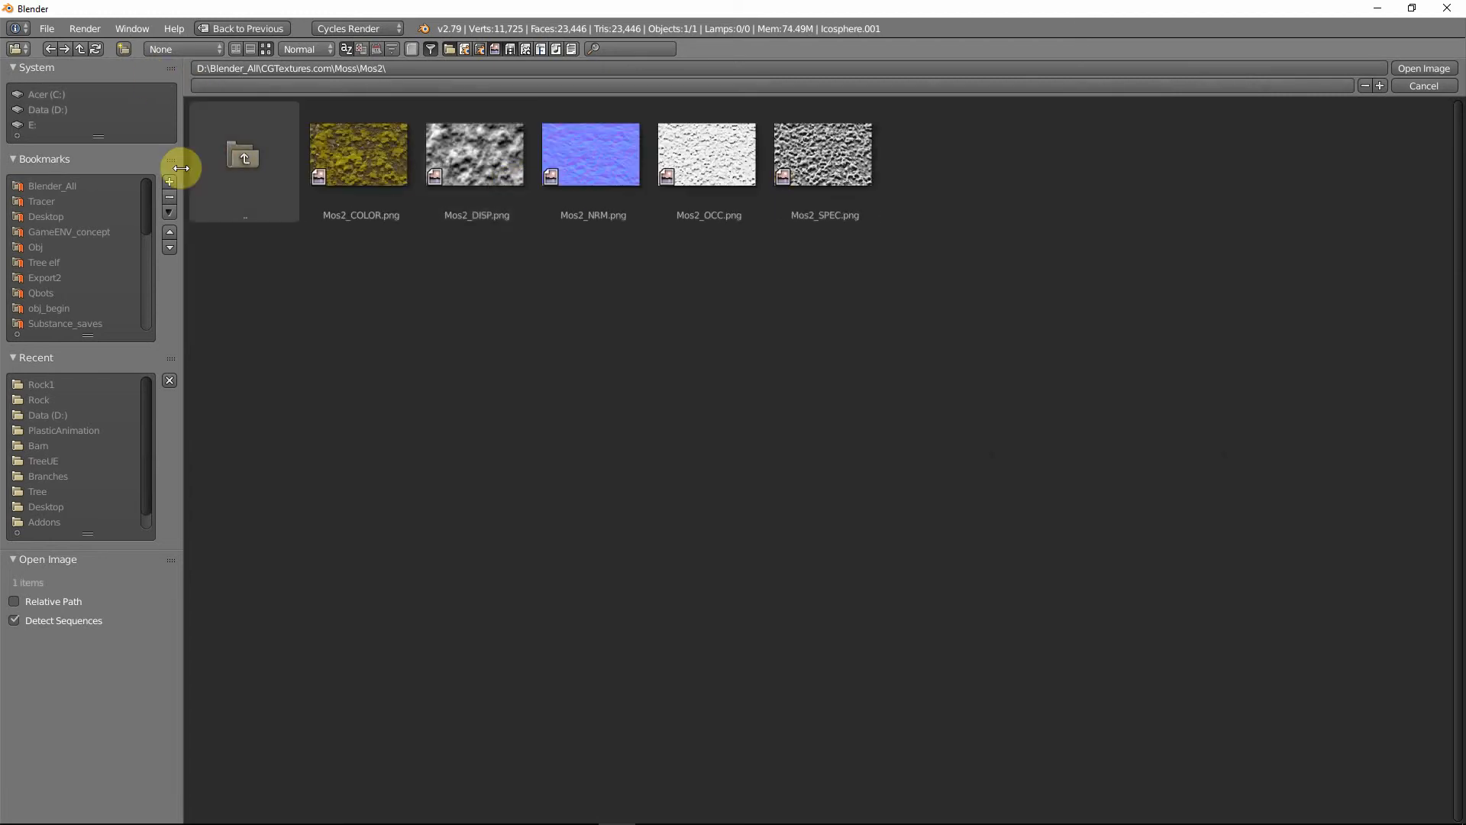
click(239, 162)
click(598, 209)
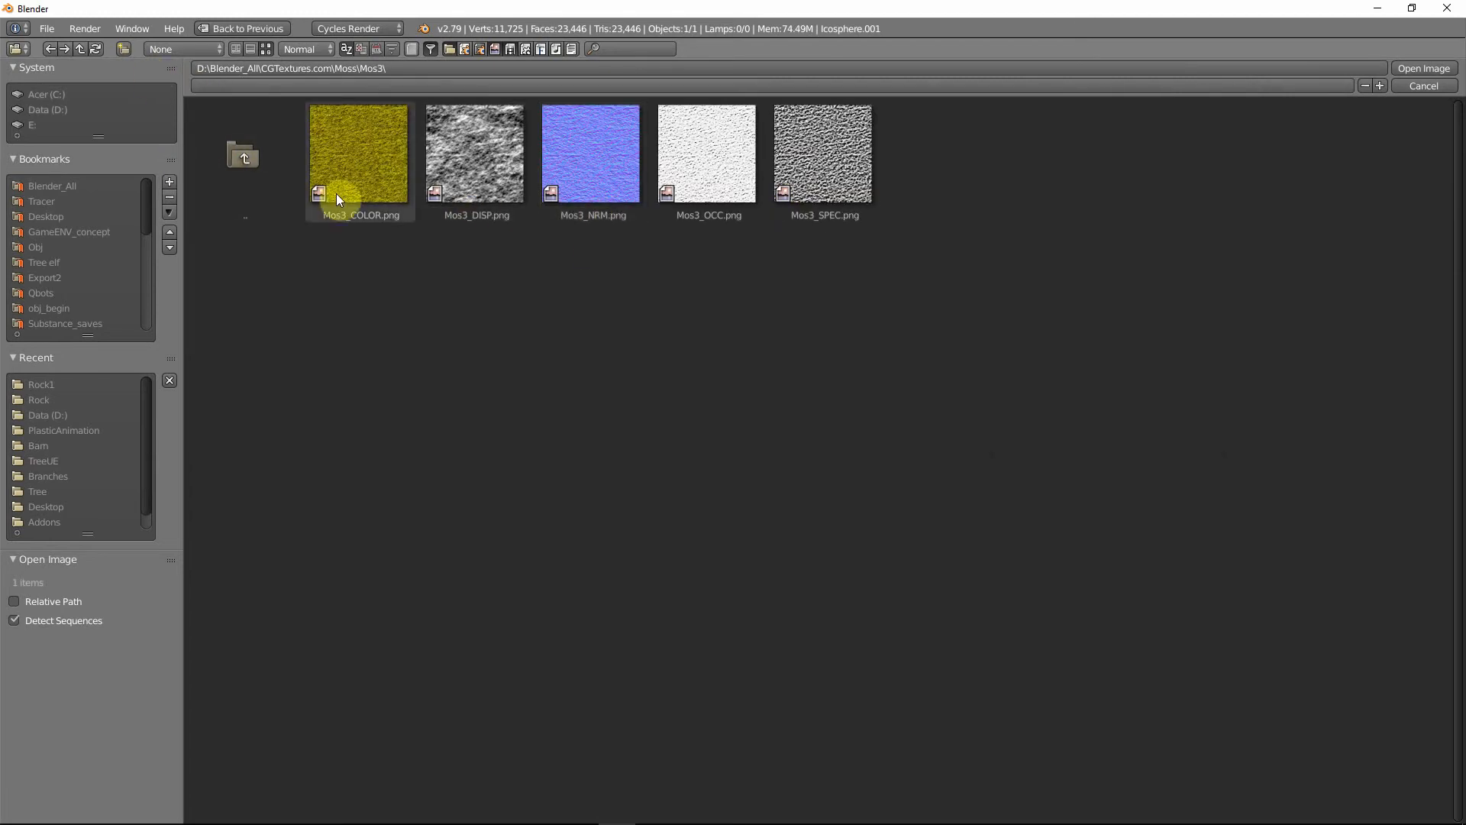
click(269, 166)
click(698, 188)
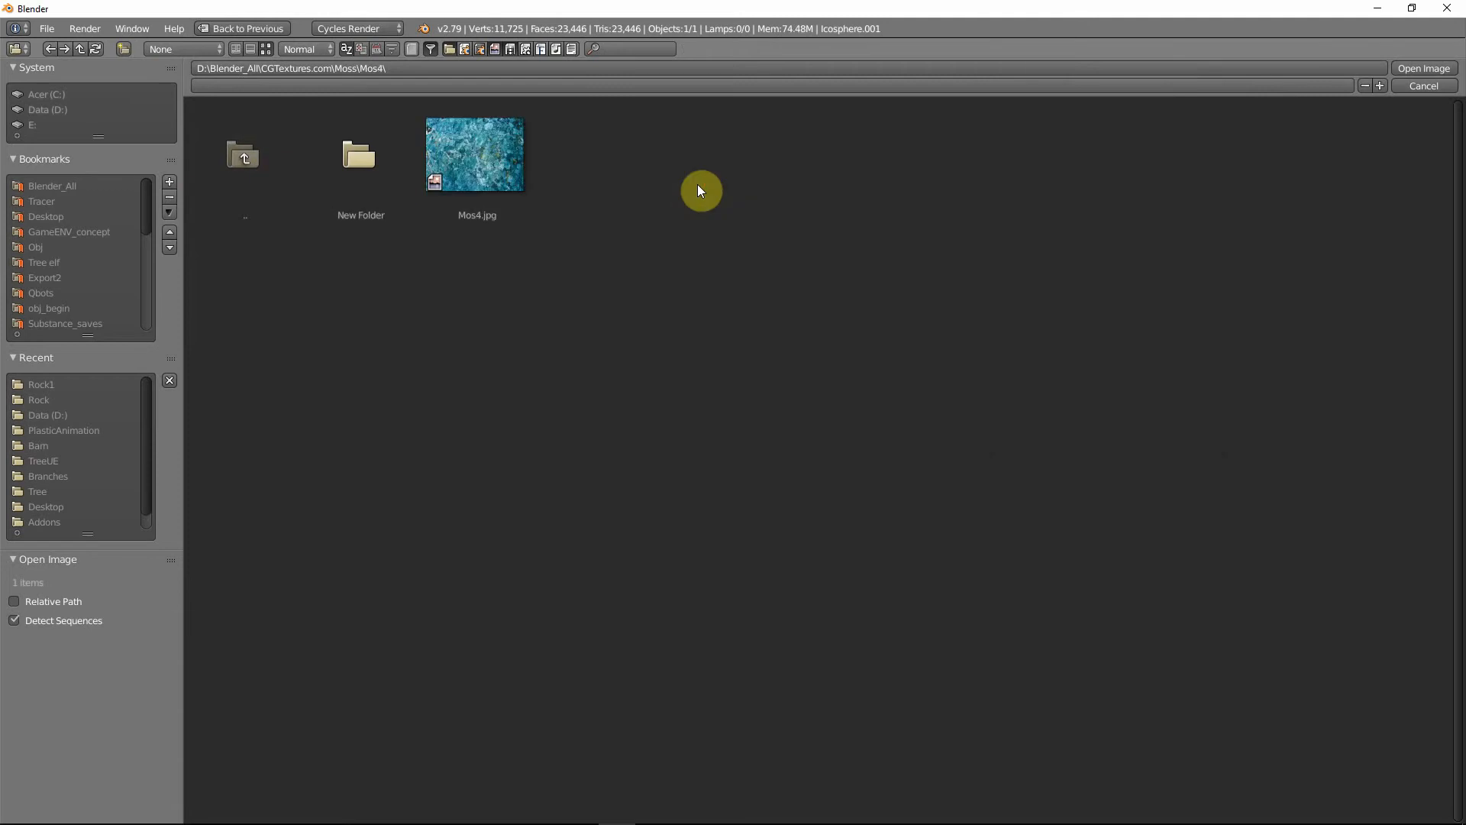
click(240, 171)
- Load Mos3_COLOR.png from the Mos3 folder into the empty Image Texture node and move that node slightly closer to the rock texture node
click(603, 191)
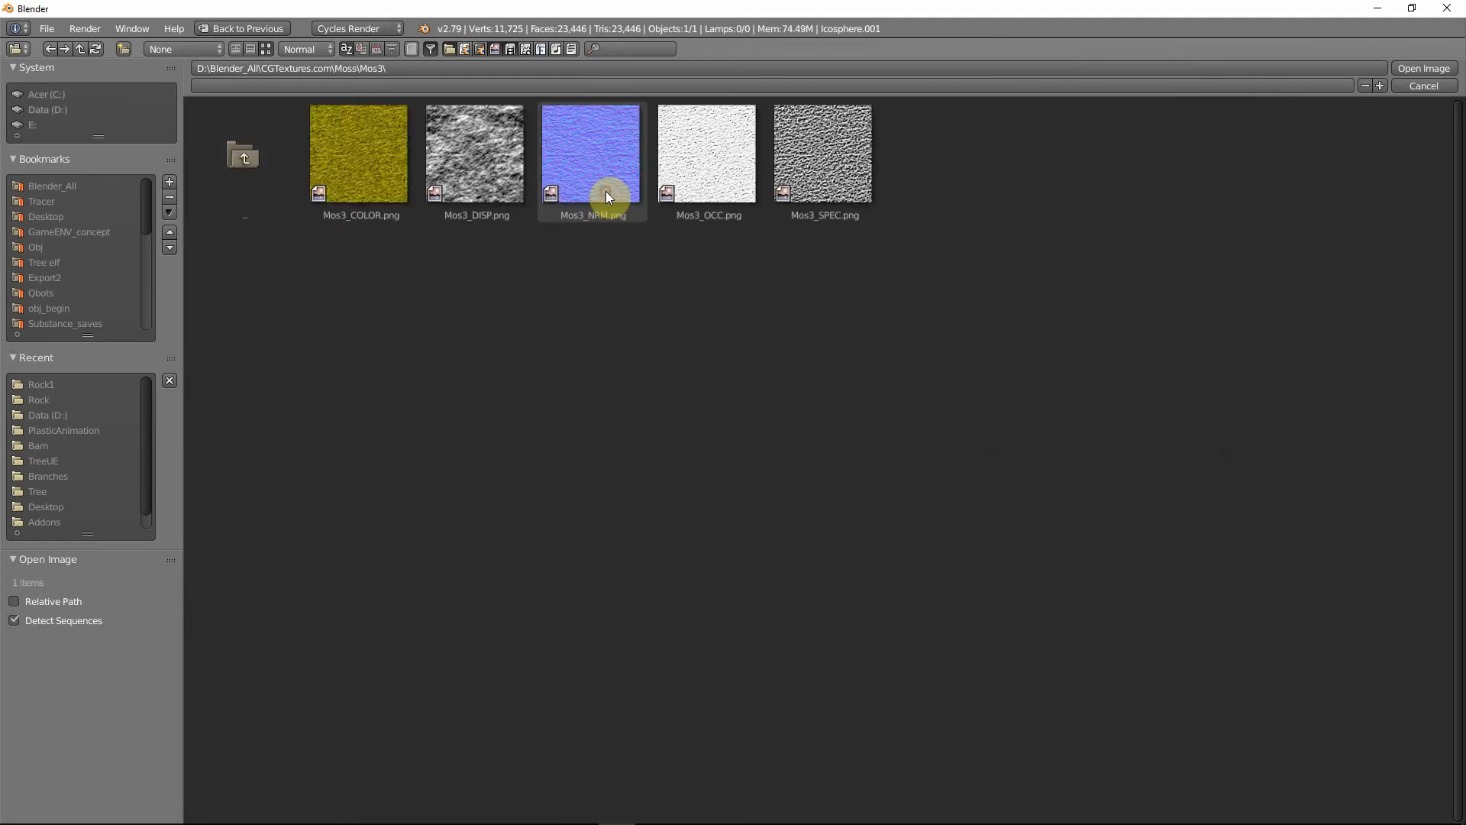
click(348, 177)
click(1423, 68)
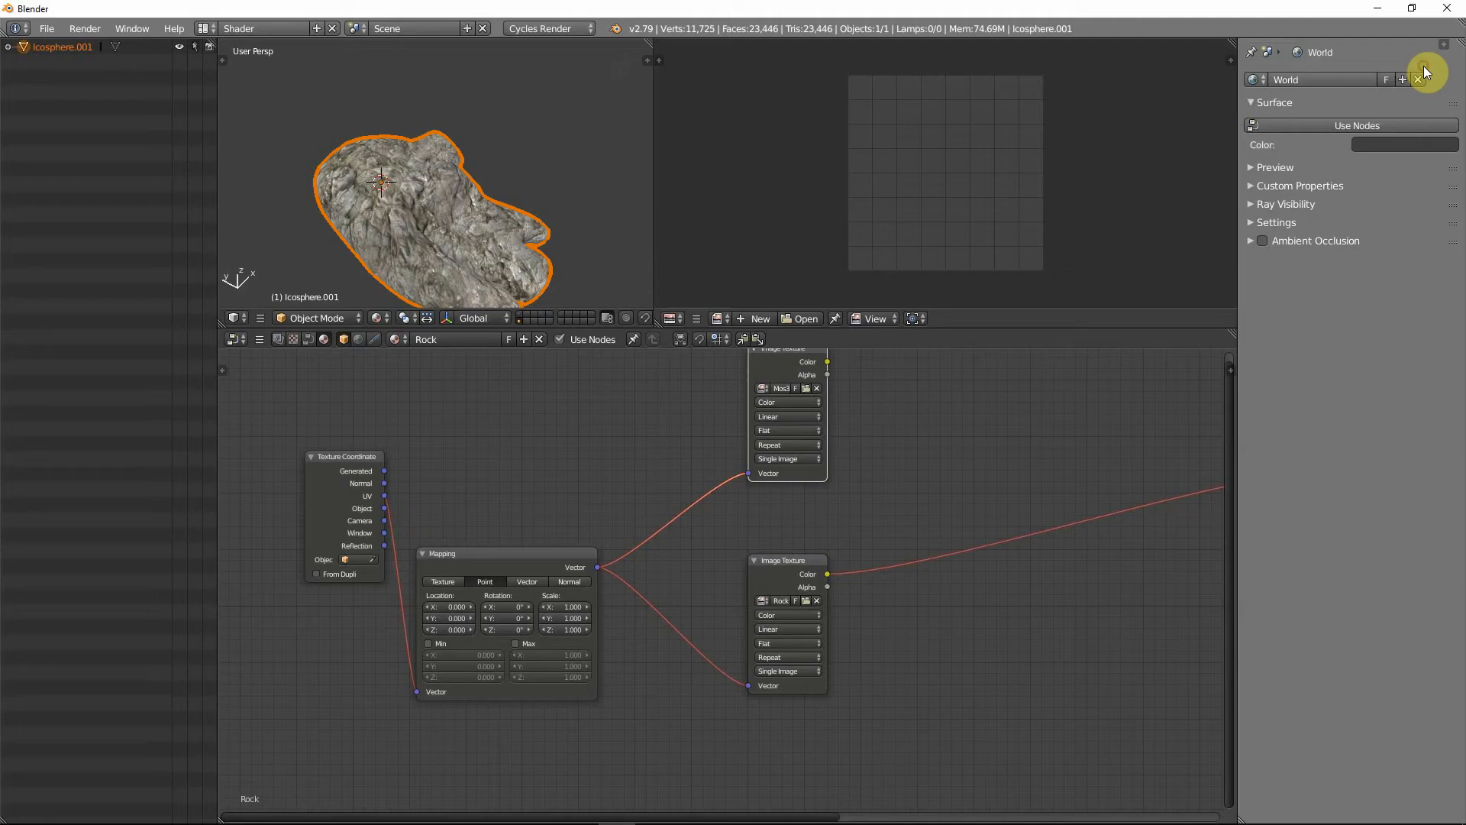
key(g)
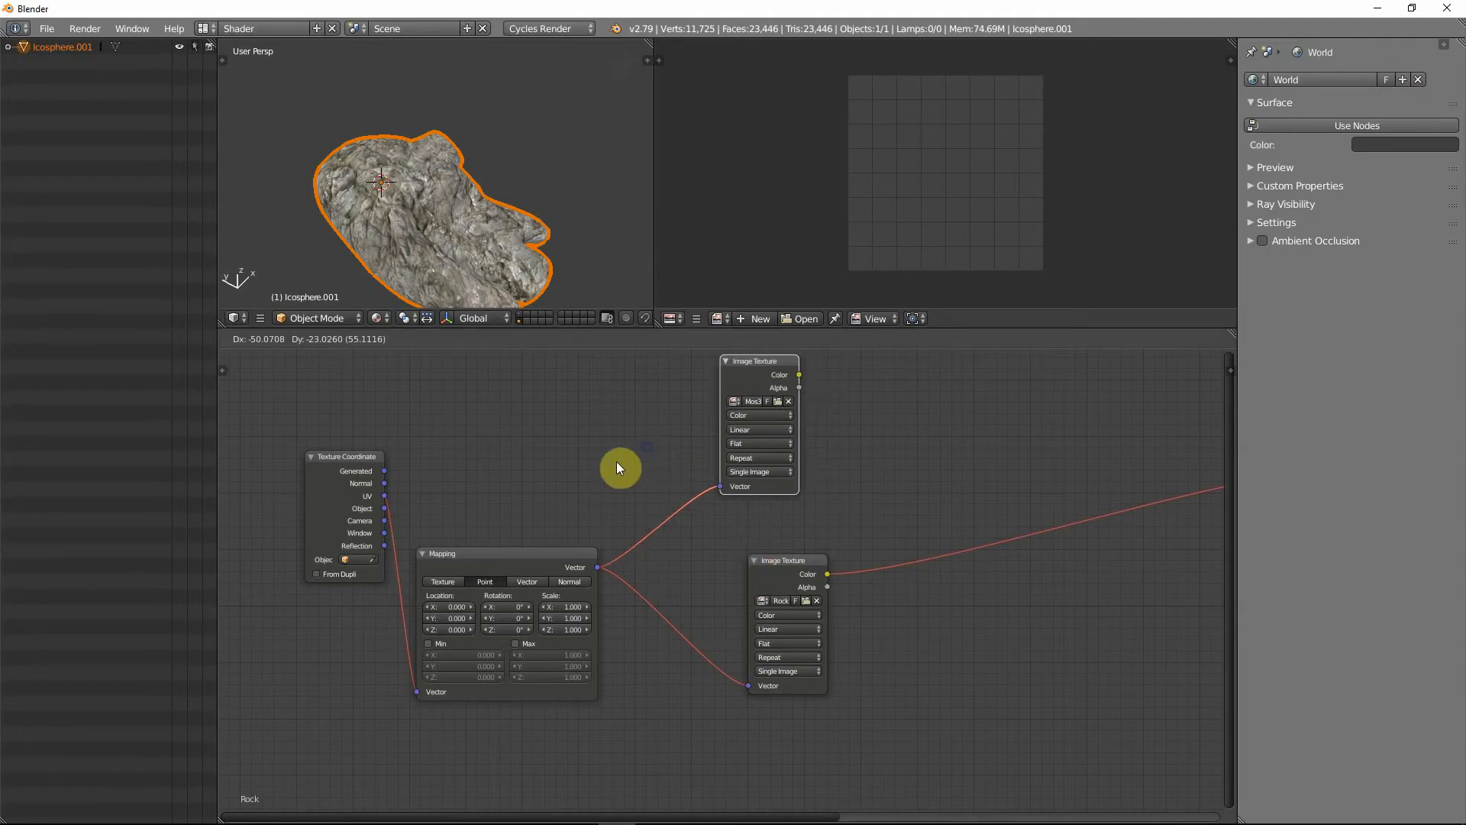
click(656, 466)
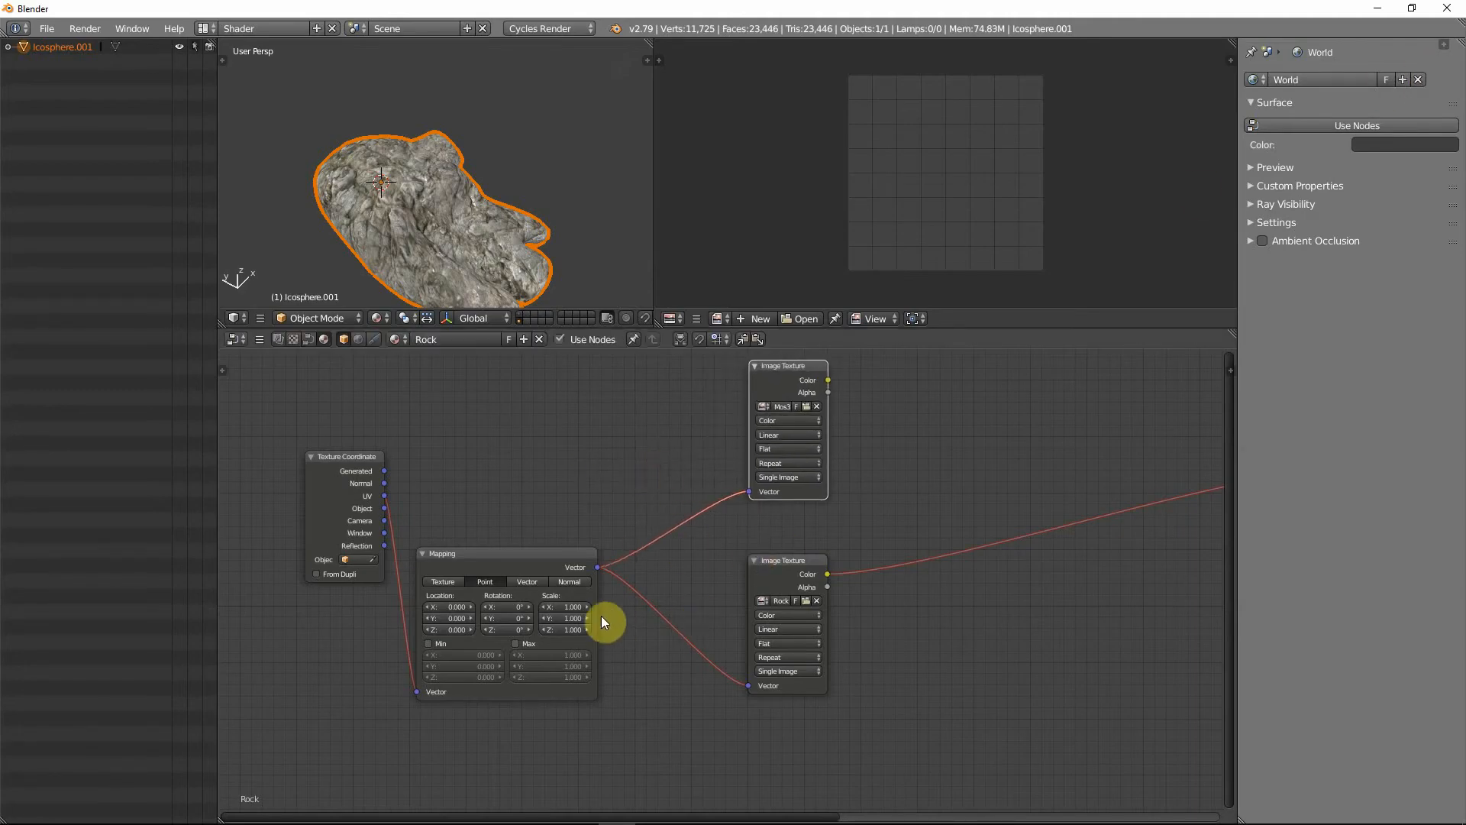
- Set the Mapping node's X, Y and Z scale to 3 so the rock texture tiles more densely
middle_drag(484, 226, 402, 228)
scroll(419, 217, up, 3)
scroll(418, 217, down, 3)
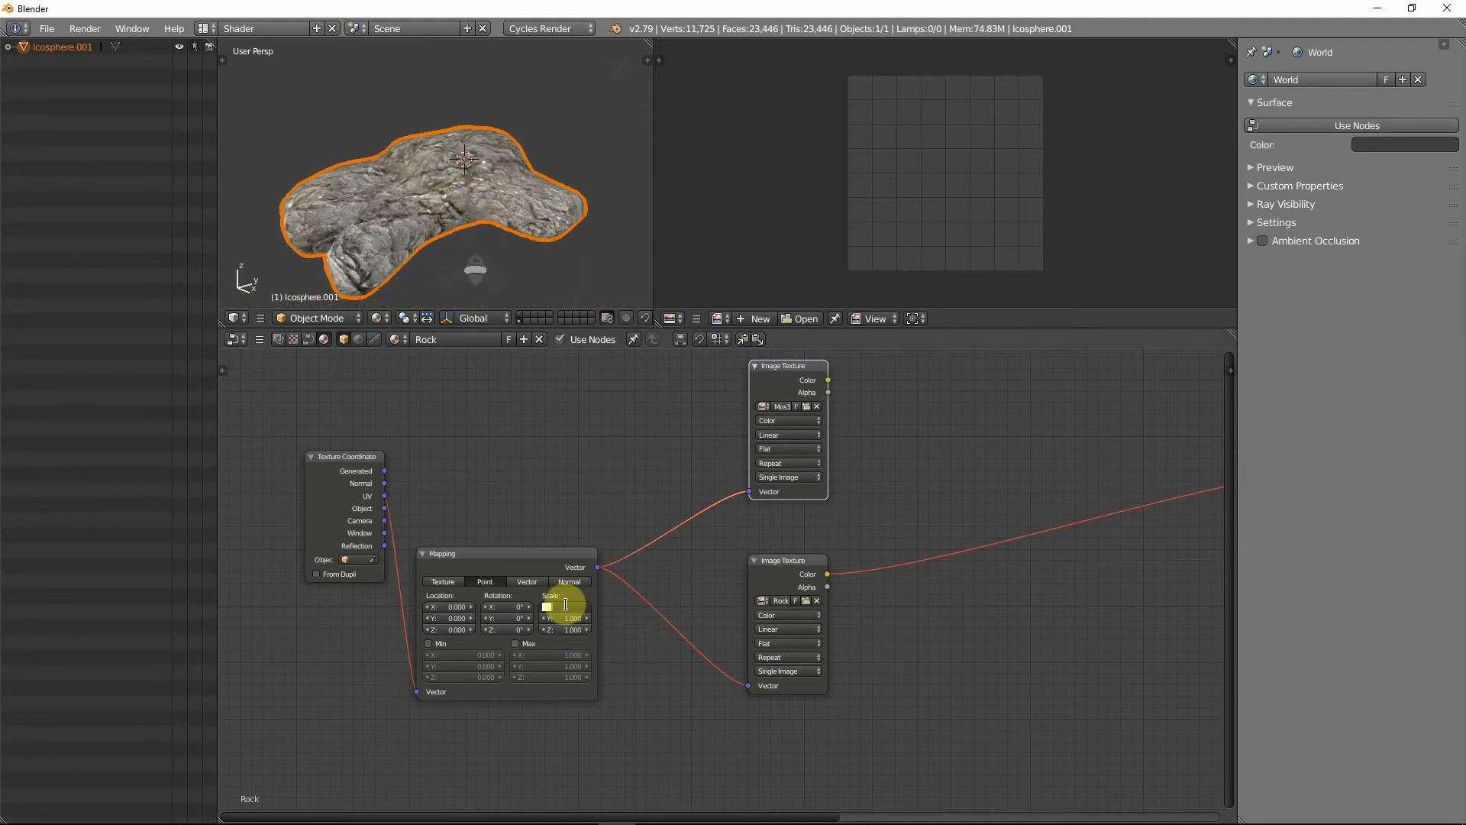
text(3)
key(Return)
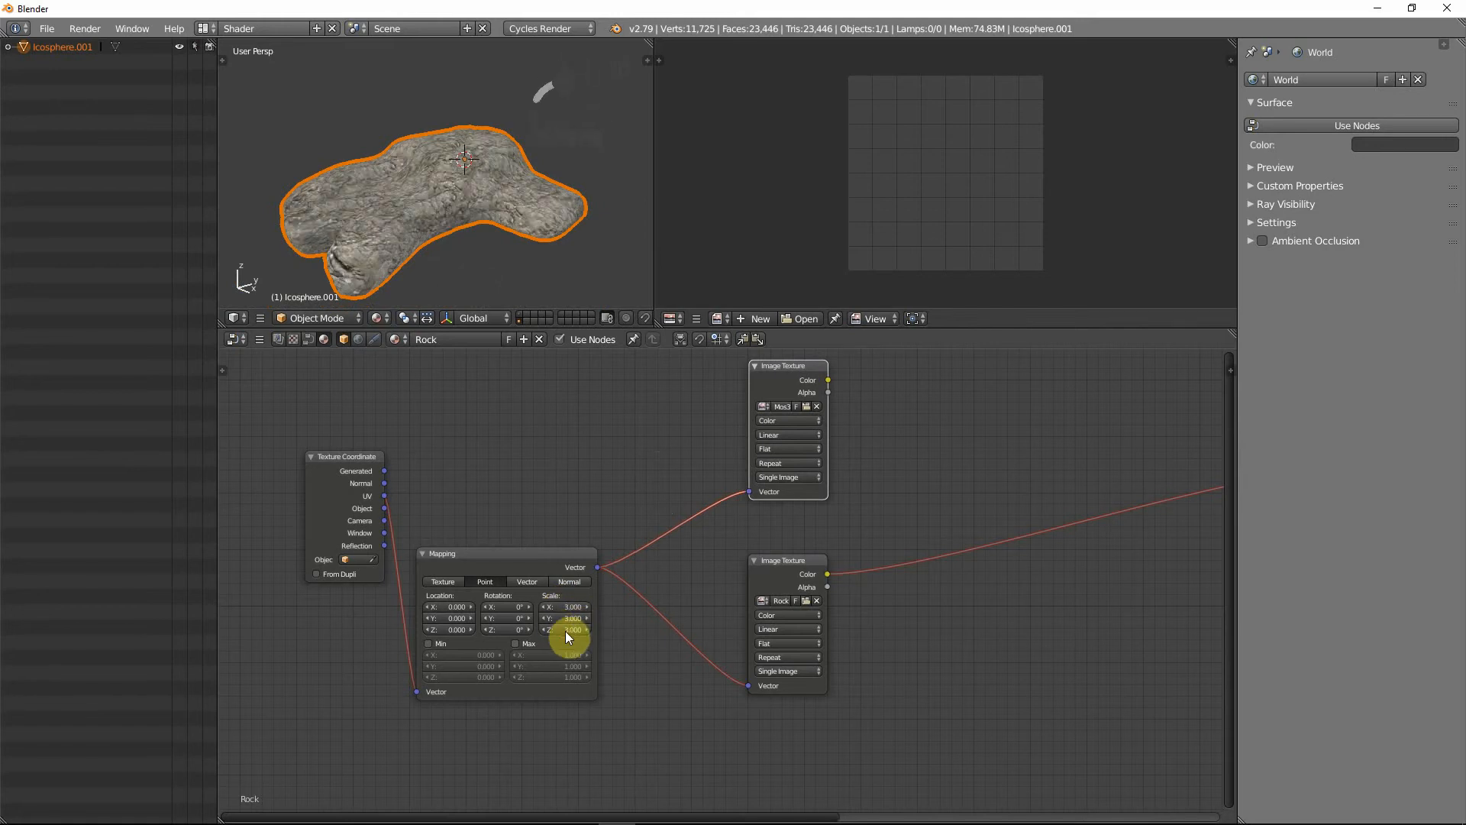
- Check the denser tiling on the rock from several angles and add a Sun lamp to the scene
middle_drag(424, 247, 495, 187)
scroll(500, 203, up, 6)
scroll(492, 189, down, 5)
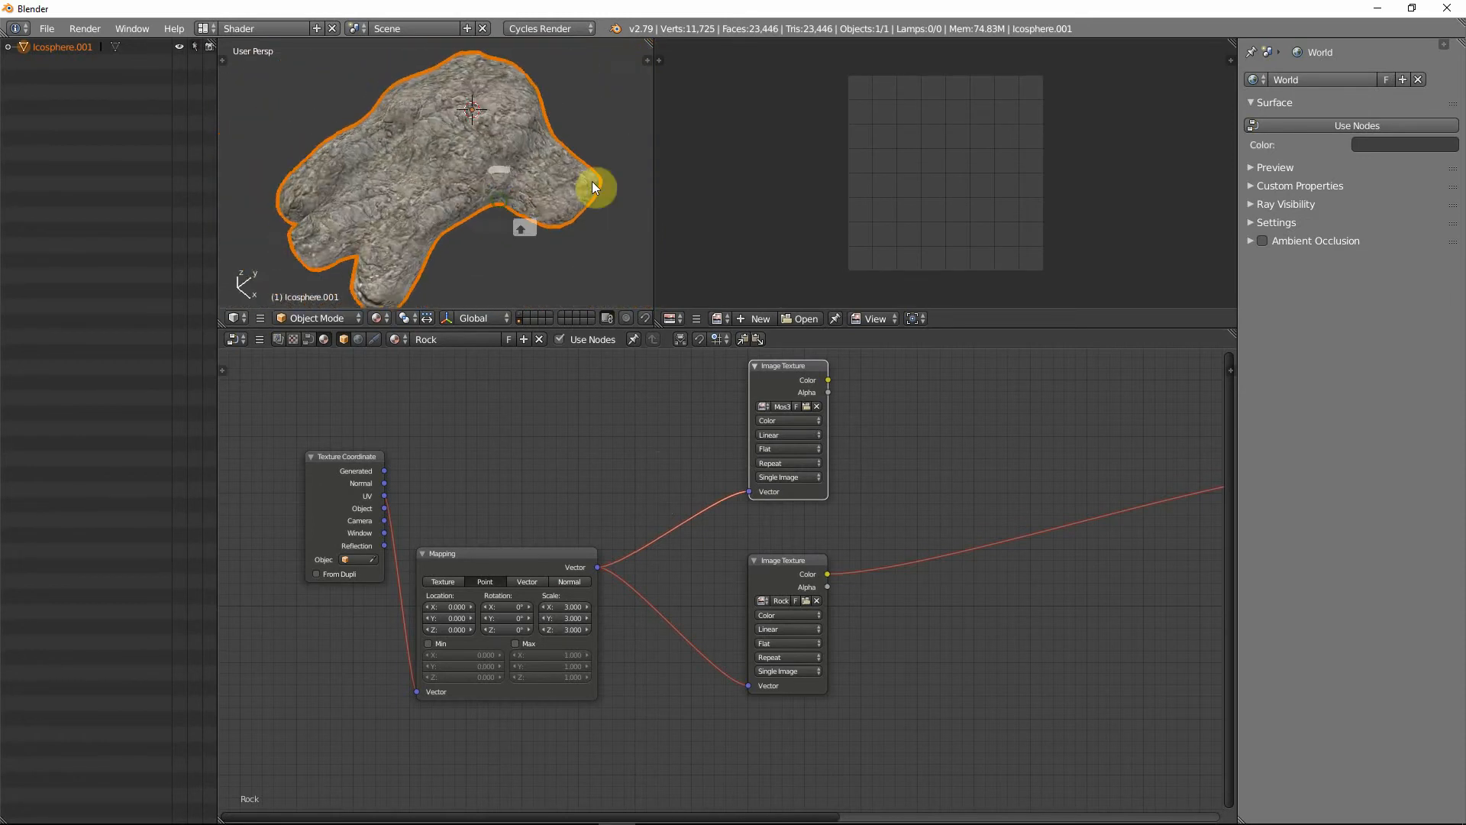
middle_drag(592, 184, 408, 195)
key(shift+a)
mouse_move(410, 204)
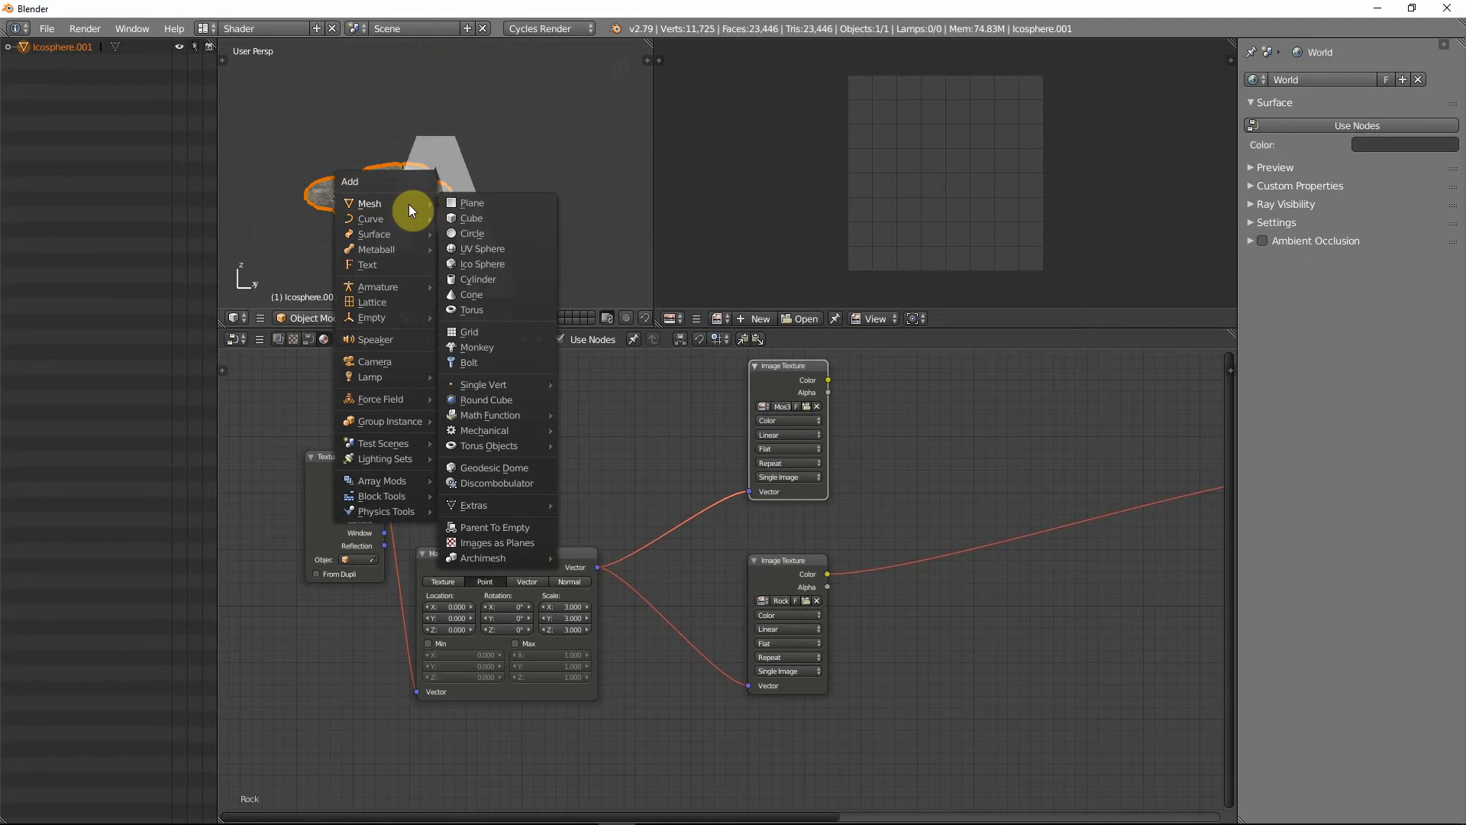
mouse_move(395, 375)
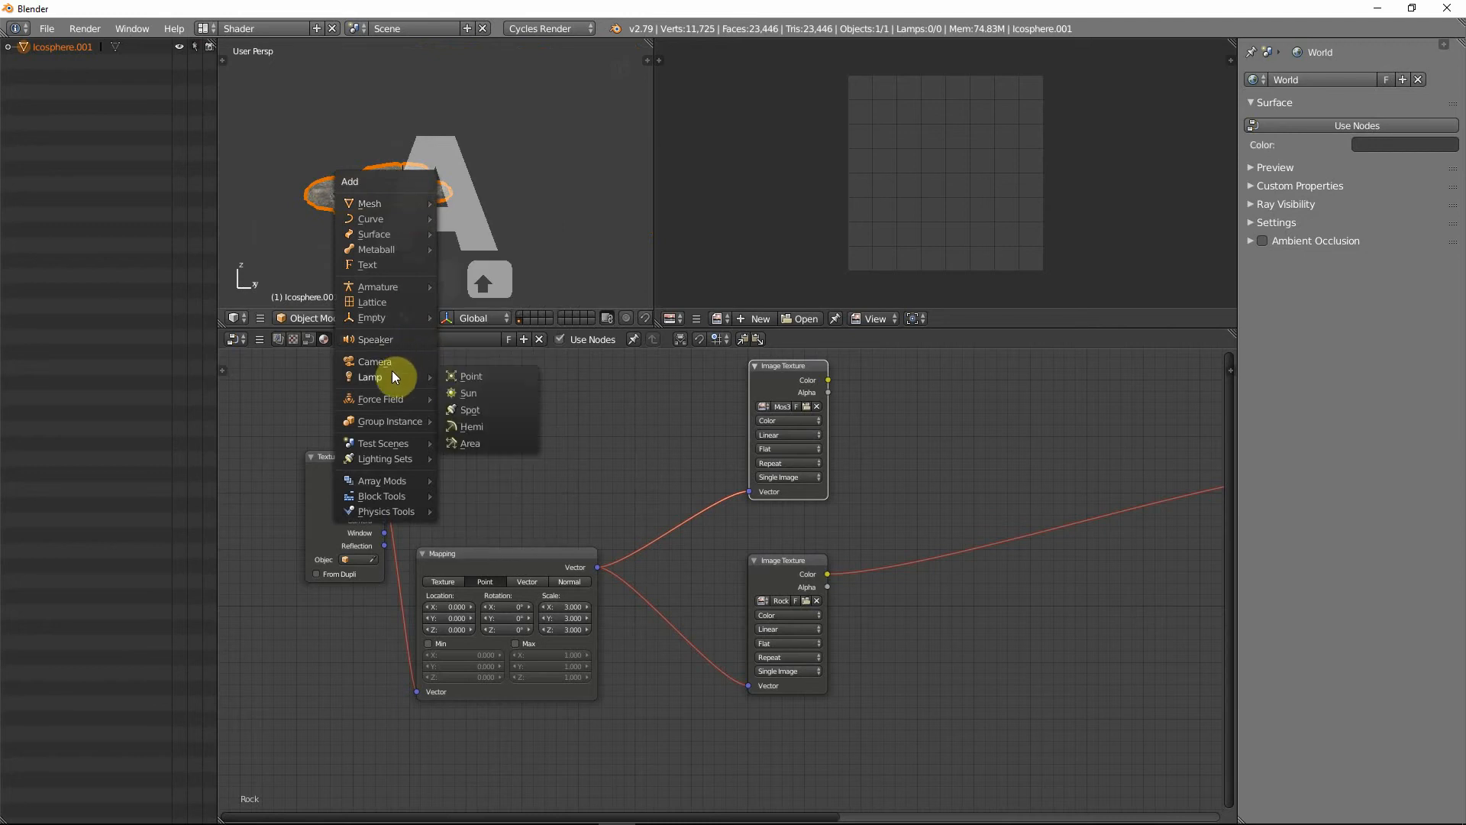
click(467, 392)
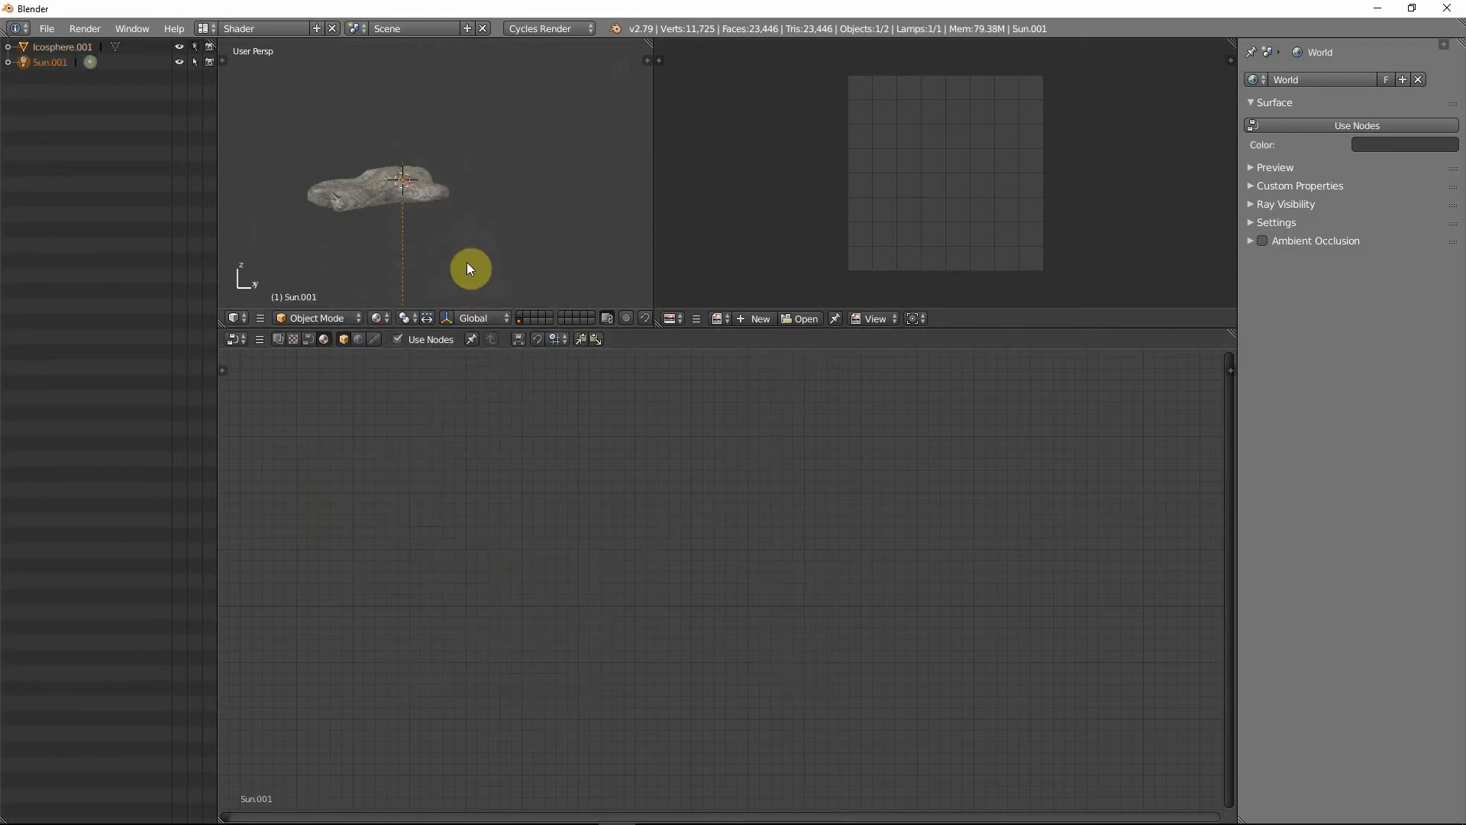
- Switch the viewport to rendered shading and tilt the Sun lamp with trackball rotation by about 29 degrees
key(shift+z)
scroll(460, 255, up, 3)
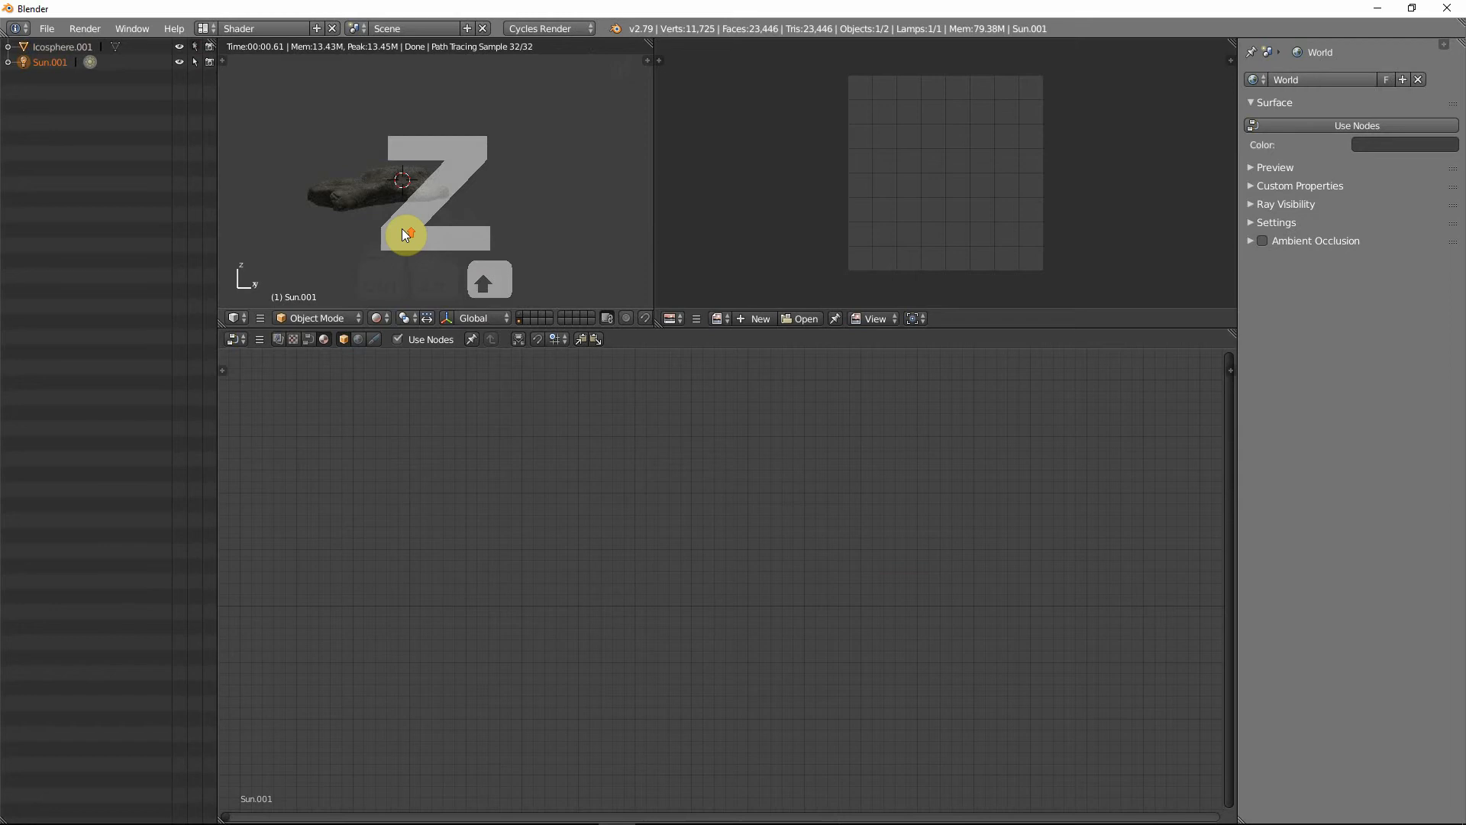
key(r)
key(r)
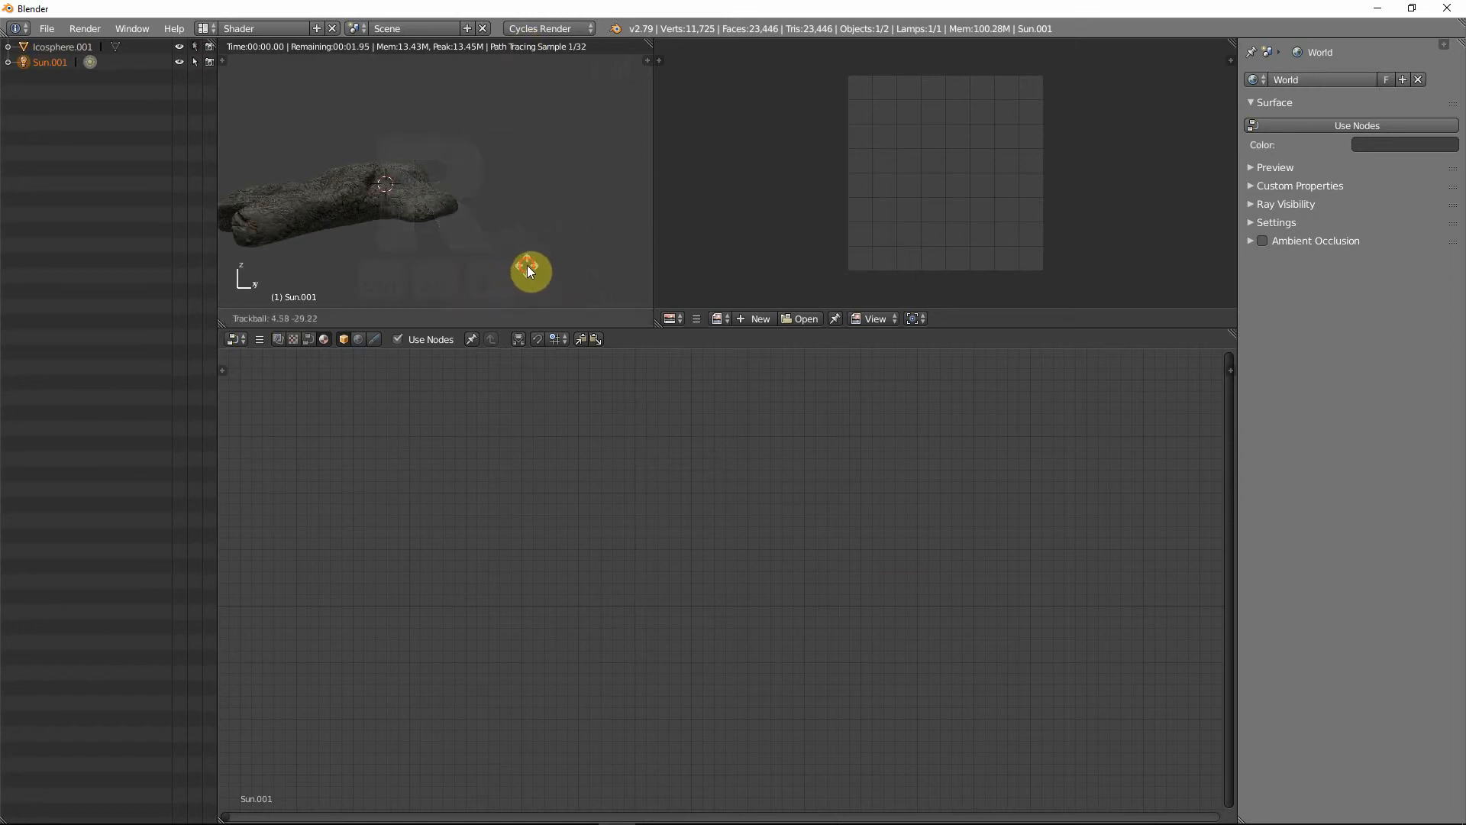
click(527, 264)
middle_drag(415, 216, 450, 235)
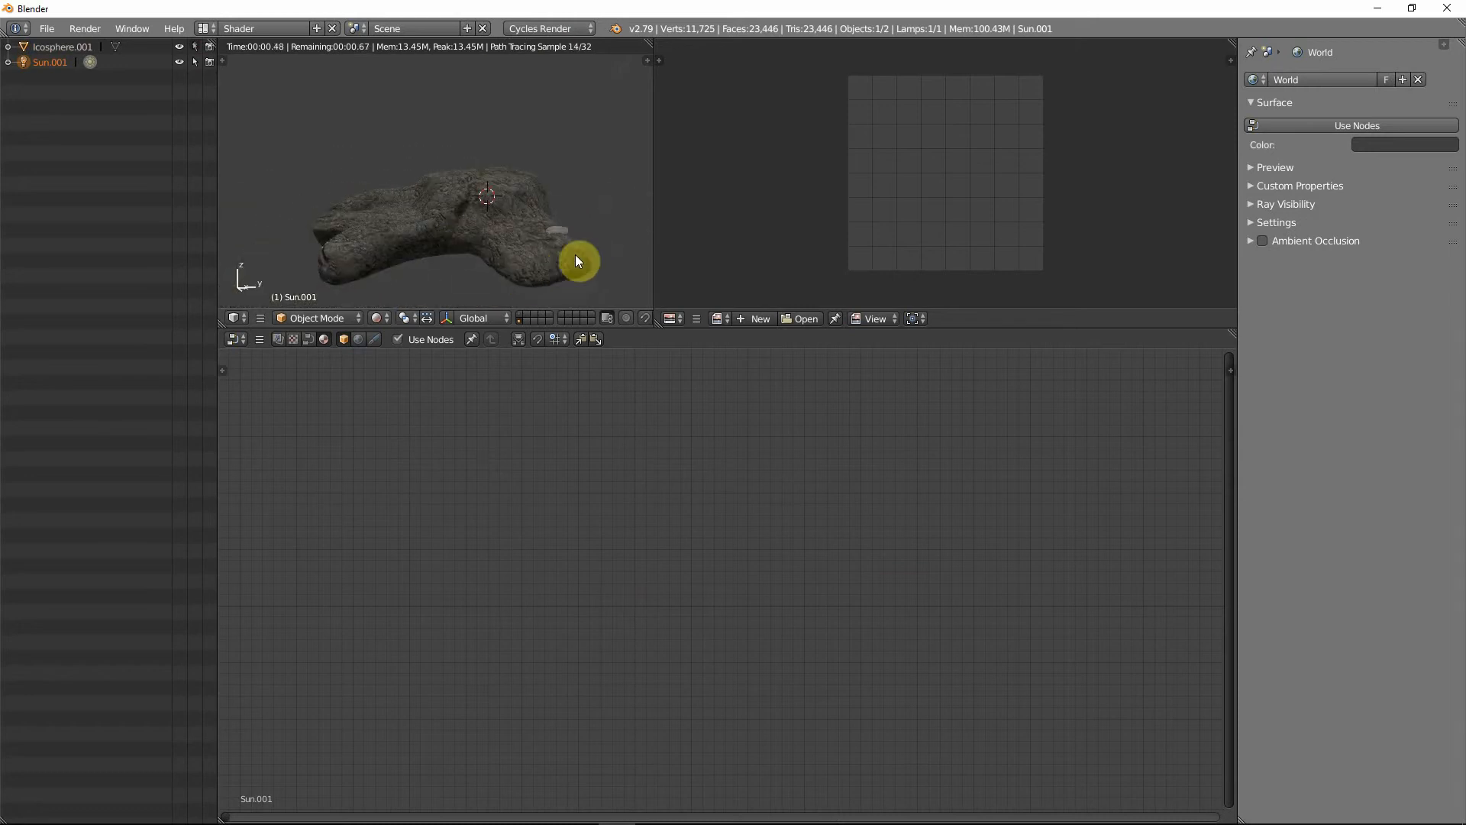
- Leave rendered shading, bring the Sun lamp's nodes into view, and set the Emission strength to 5
key(shift+z)
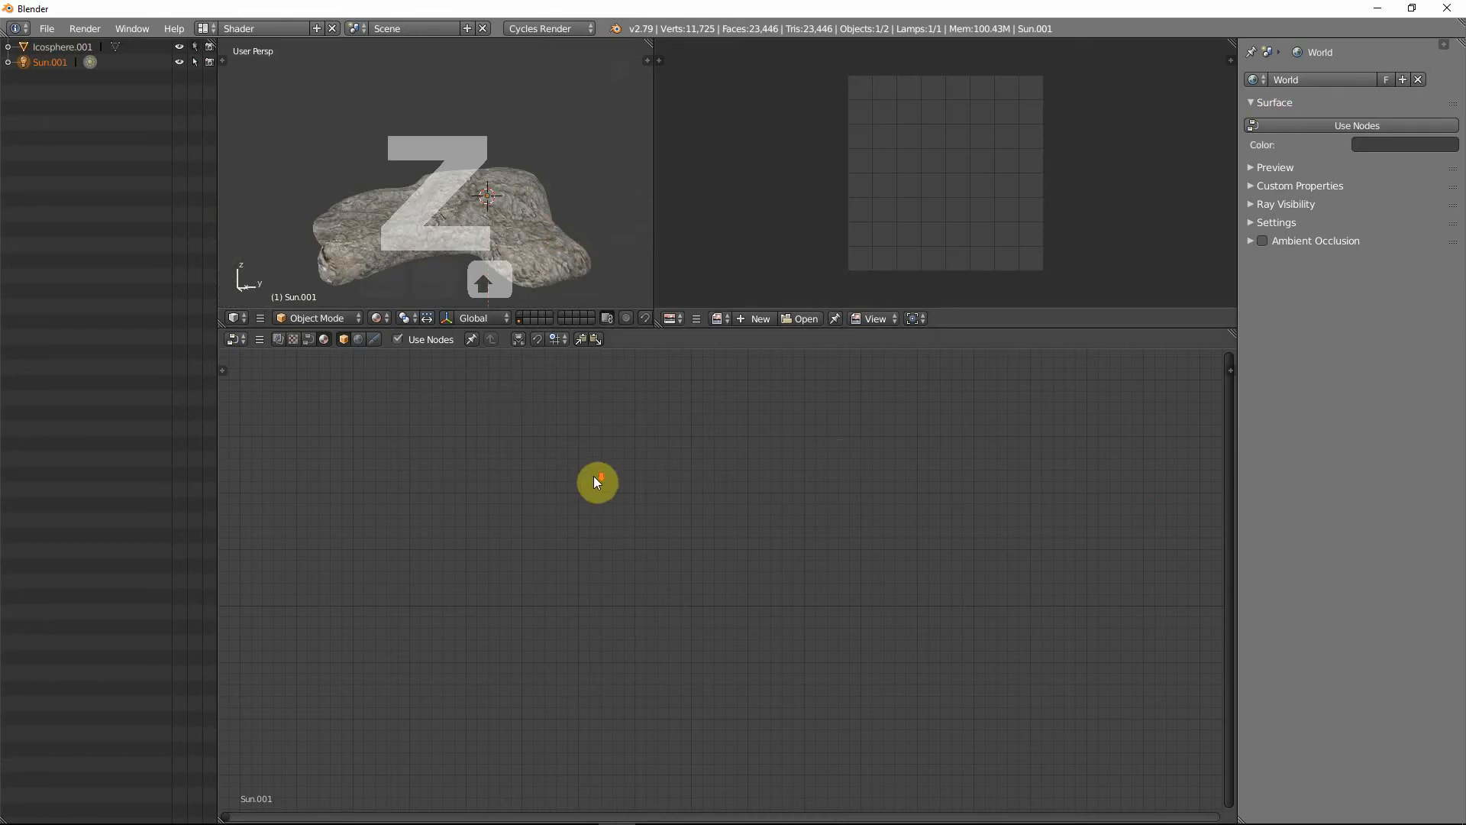
scroll(596, 477, down, 15)
scroll(937, 562, up, 4)
middle_drag(937, 562, 611, 531)
scroll(730, 553, up, 1)
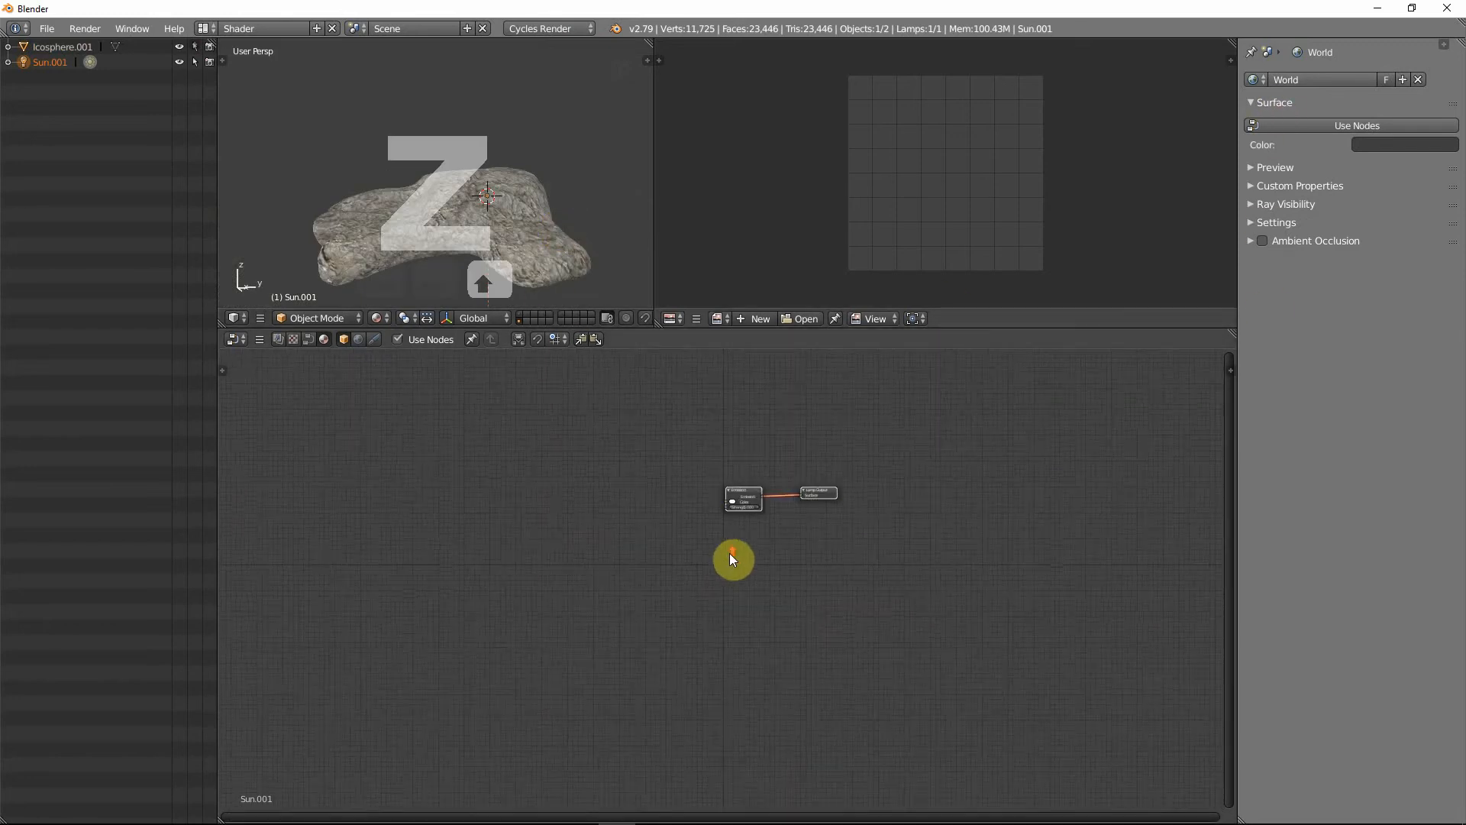
scroll(731, 553, up, 3)
middle_drag(723, 517, 631, 578)
scroll(636, 578, up, 1)
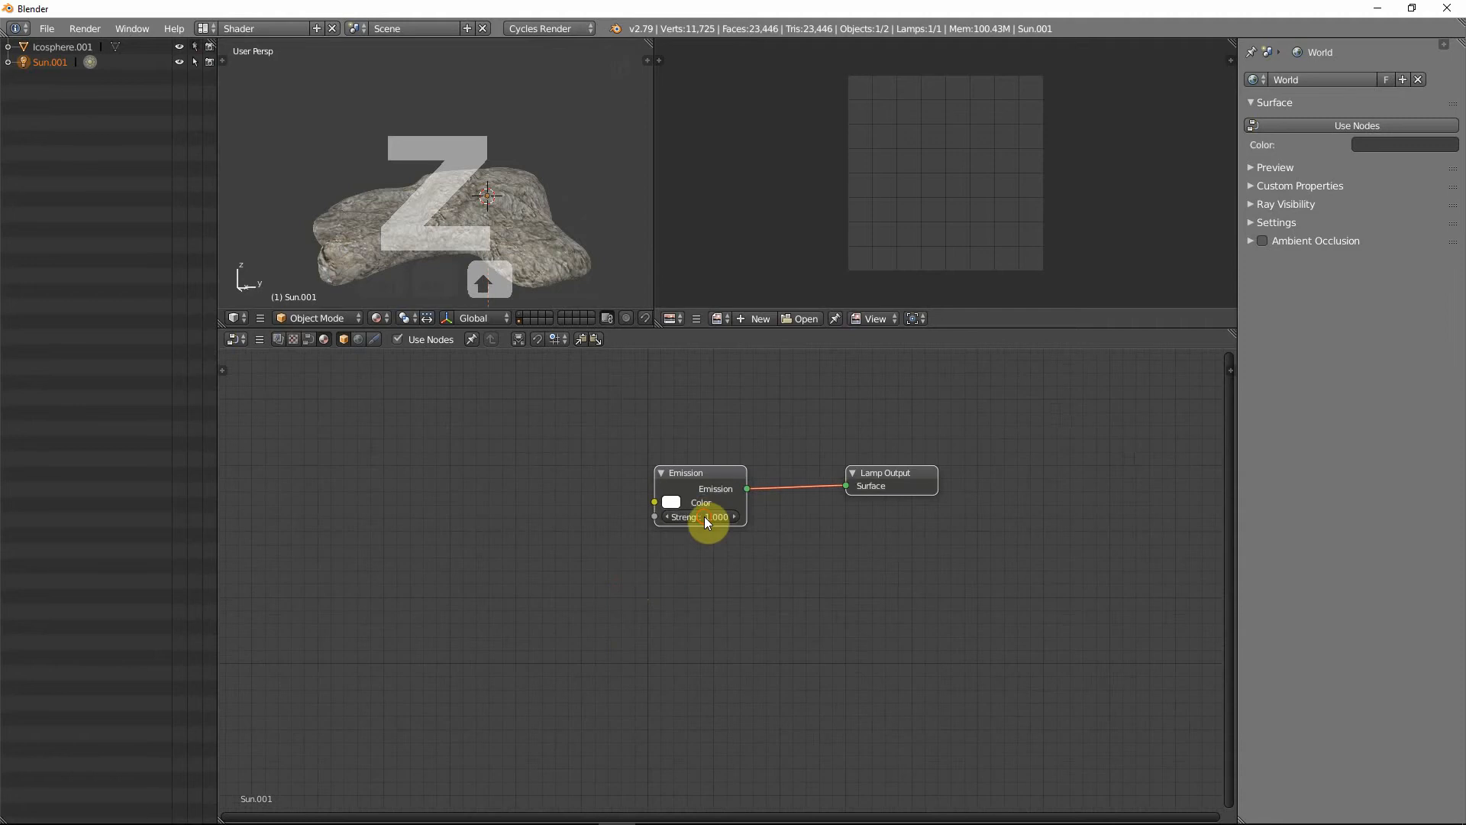
key(Return)
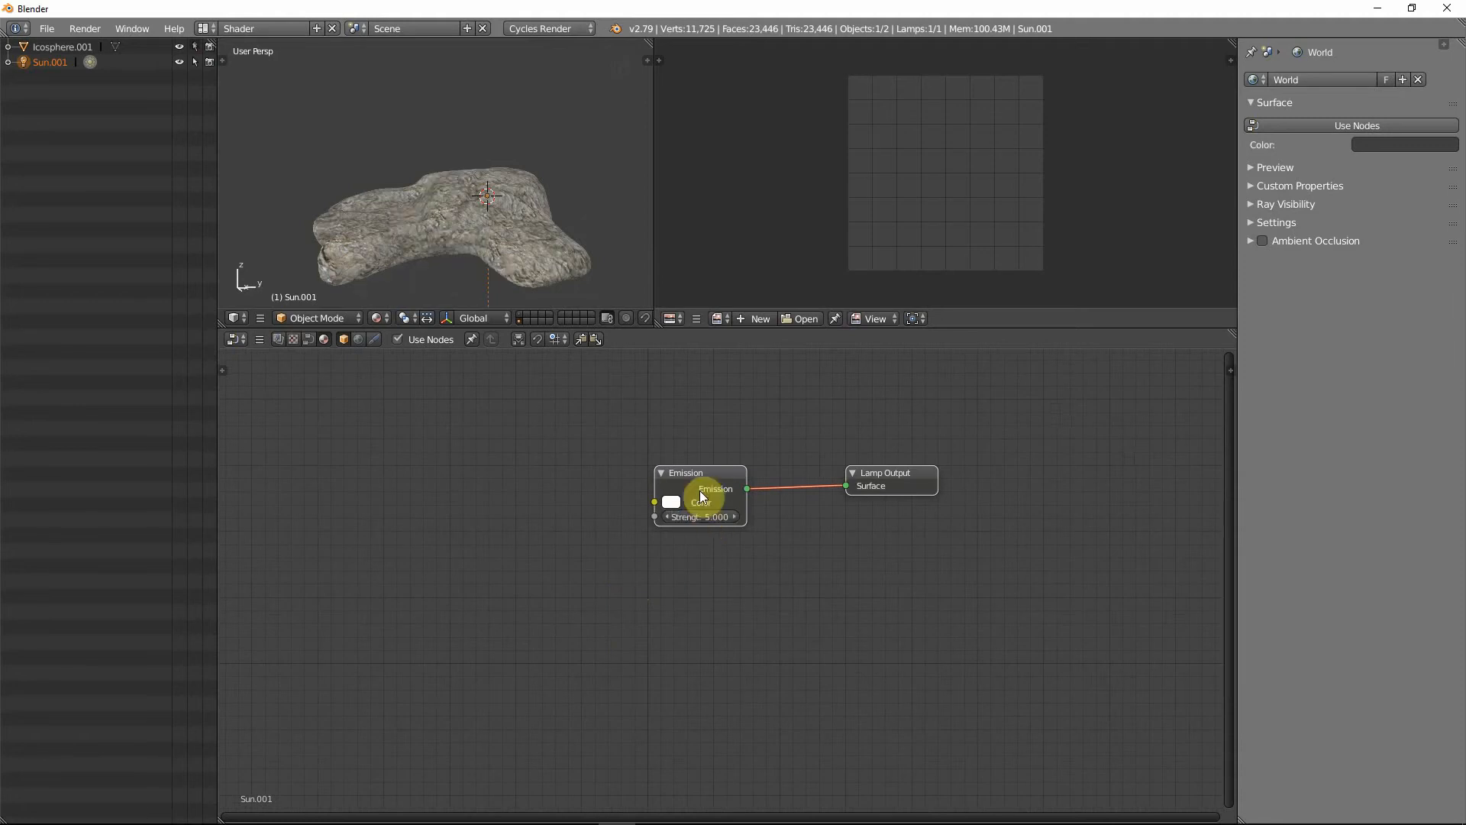
- Preview the rock in rendered shading to check the brighter sunlight from several angles, and return to textured shading
scroll(400, 231, down, 3)
middle_drag(451, 229, 498, 224)
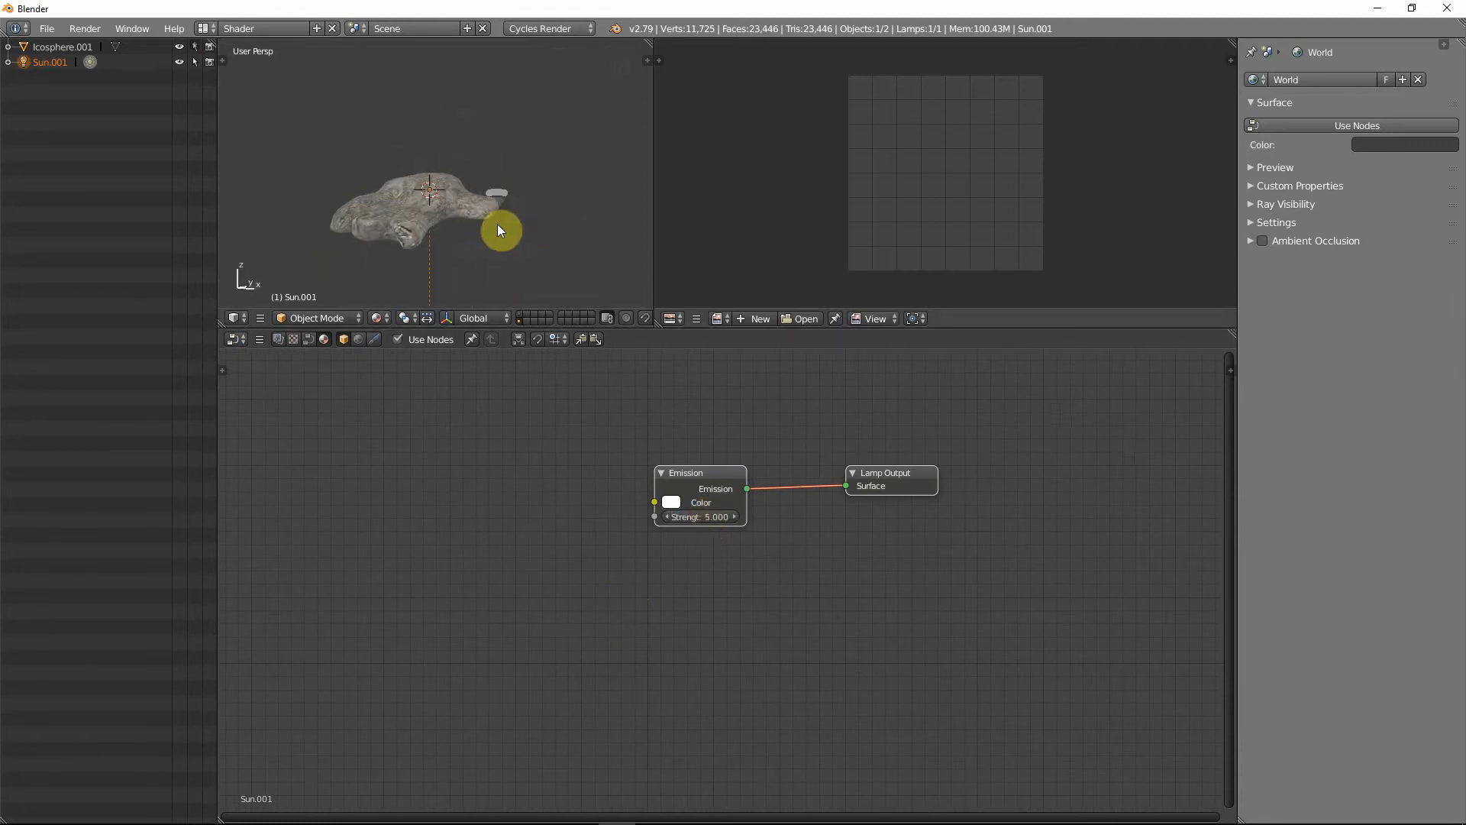
key(shift+z)
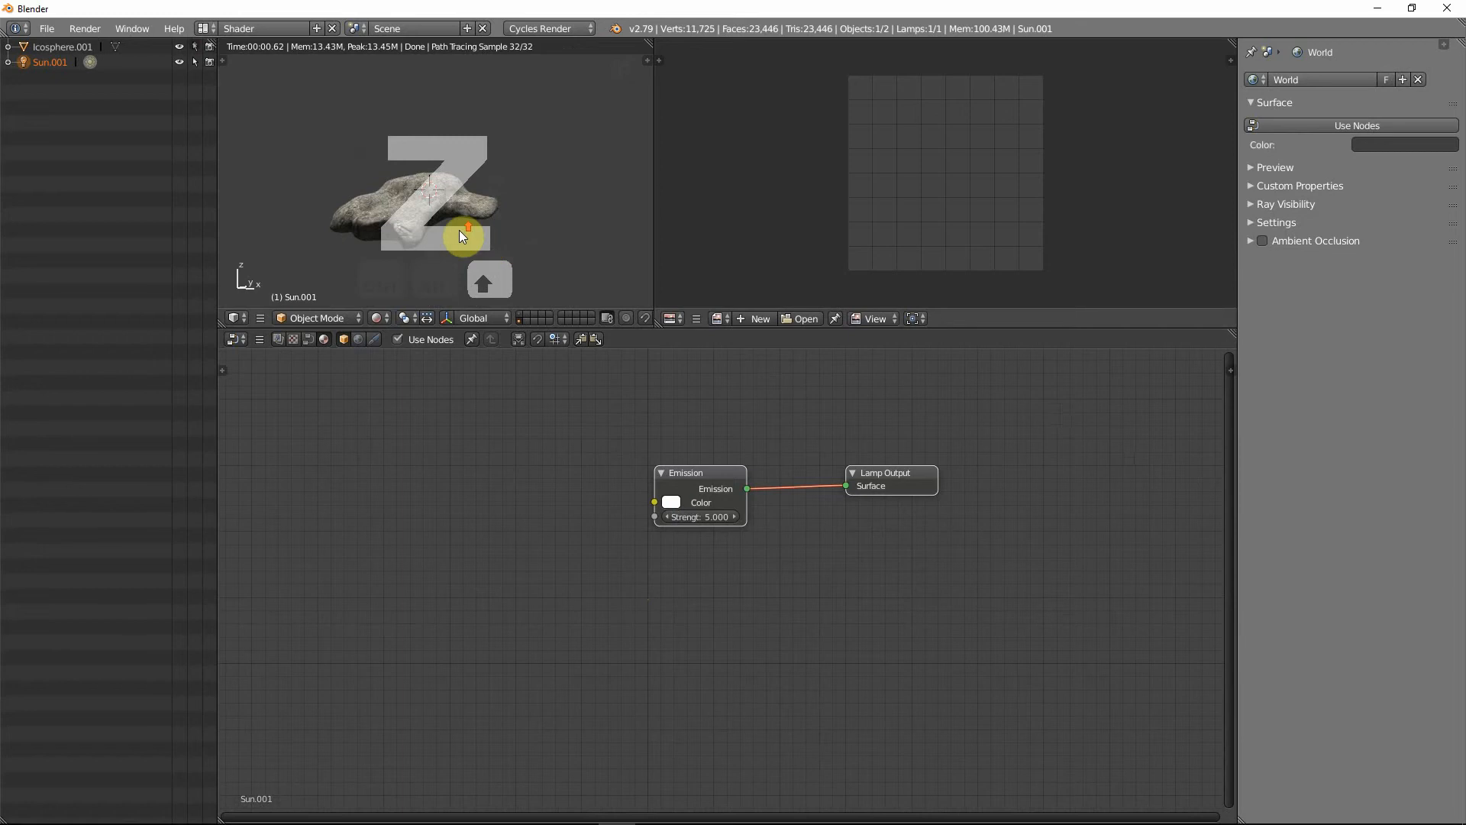
scroll(458, 229, up, 5)
middle_drag(457, 227, 419, 251)
scroll(414, 251, up, 2)
scroll(457, 264, down, 2)
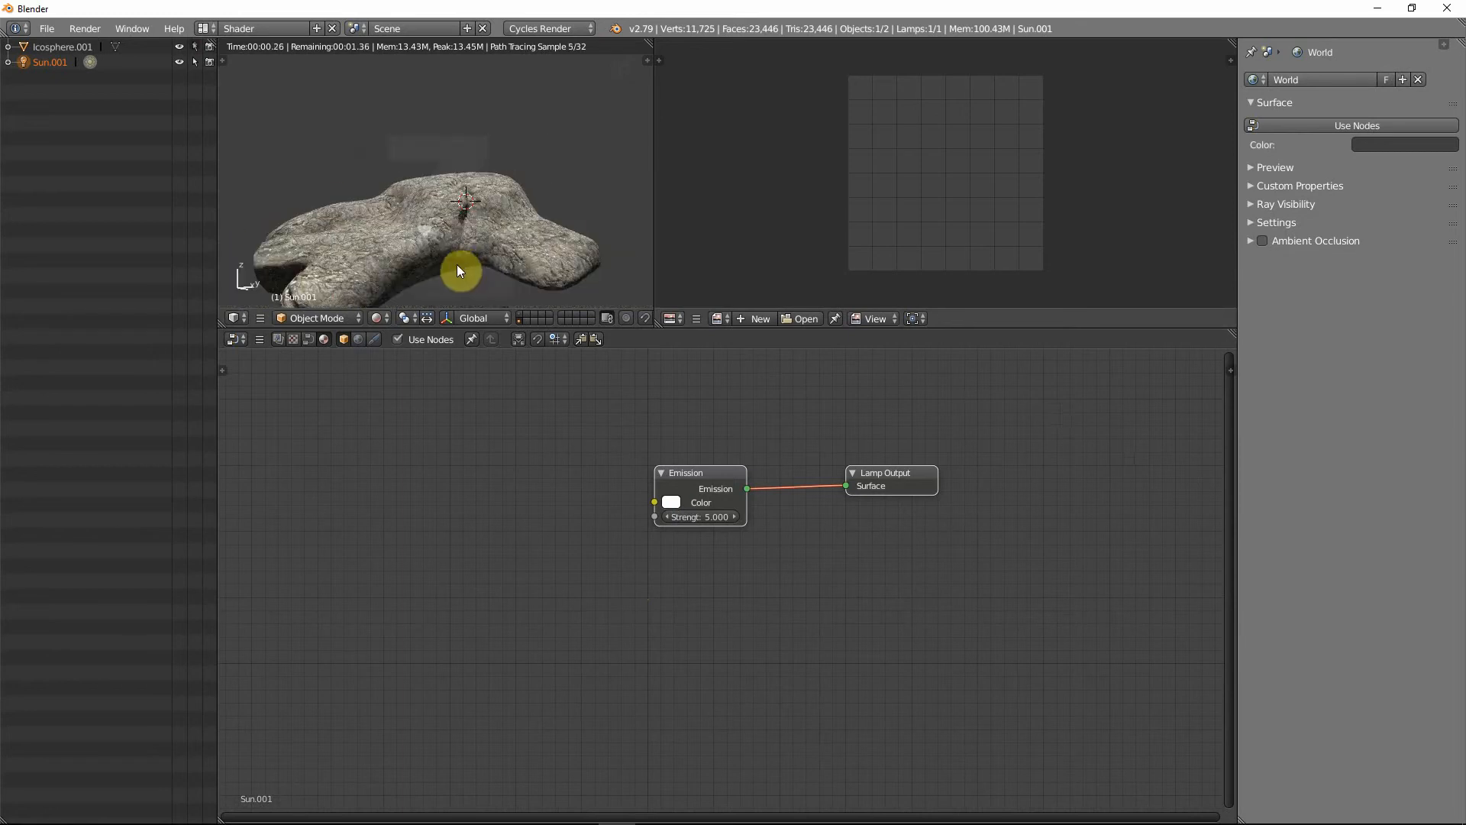
scroll(460, 264, down, 5)
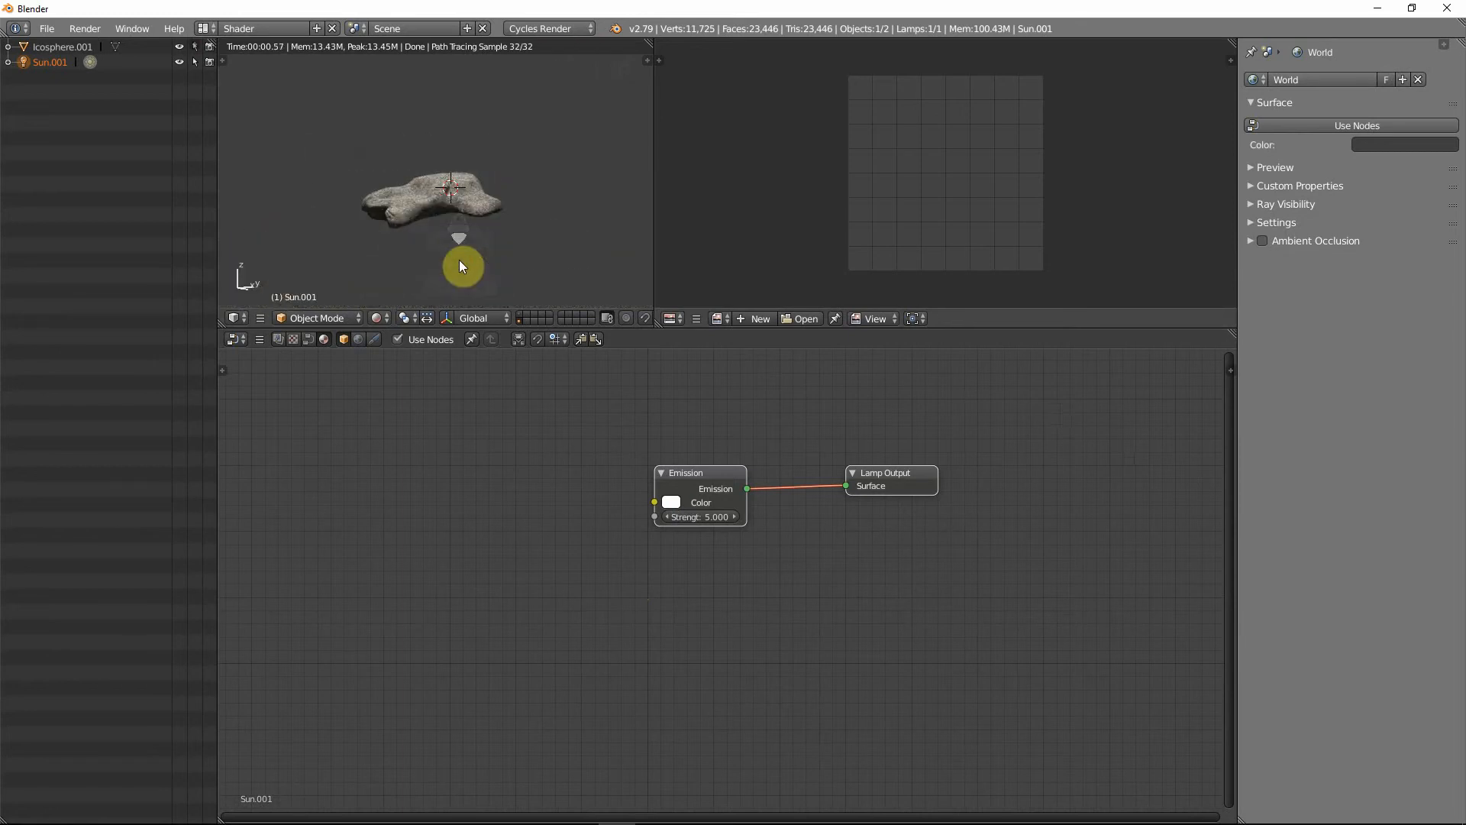
key(shift+z)
- Switch to the BlenderGame screen layout and move the Sun lamp along the Y axis away from the rock
key(ctrl+Left)
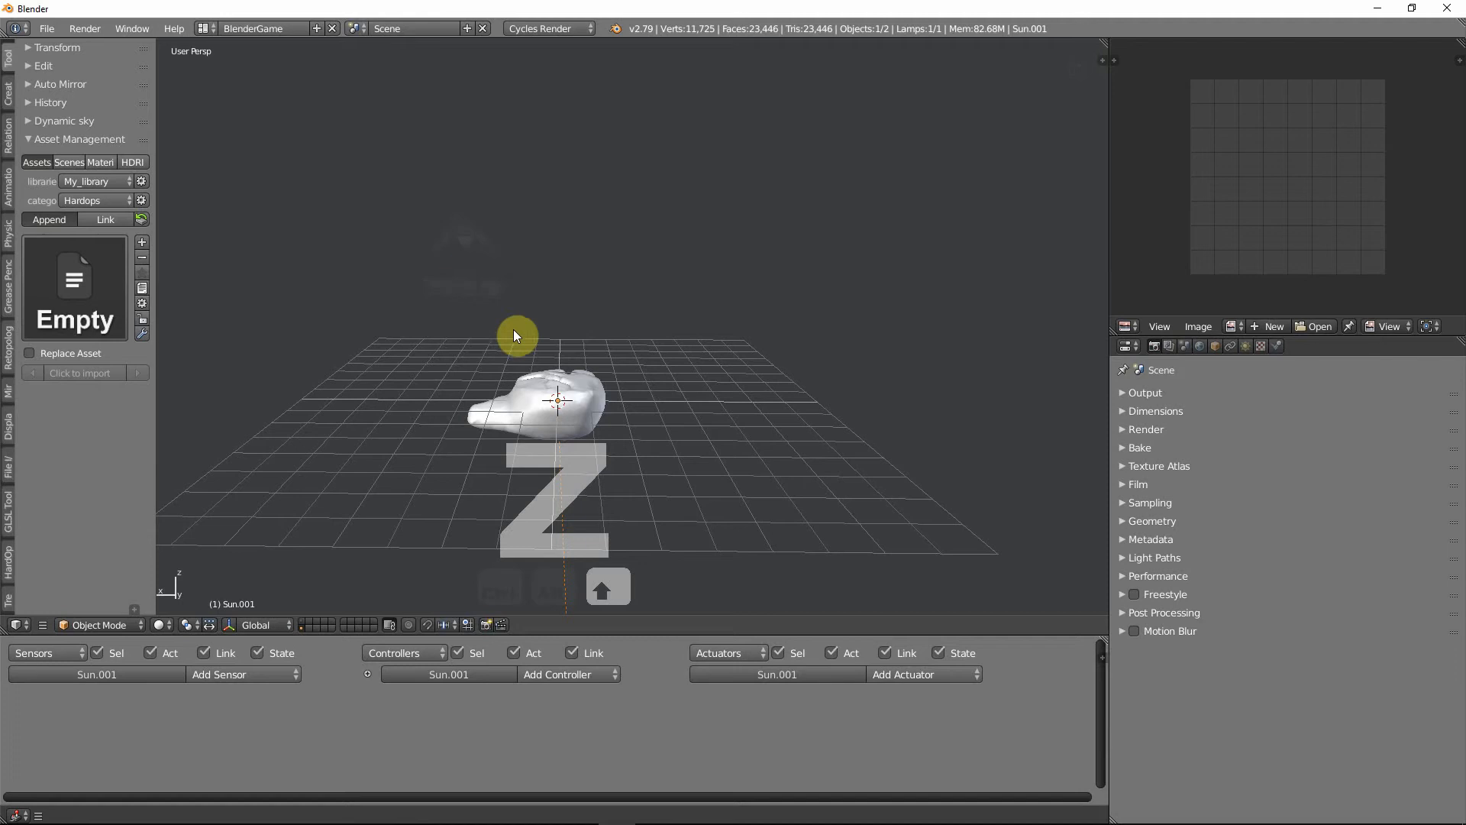
key(g)
key(z)
click(646, 321)
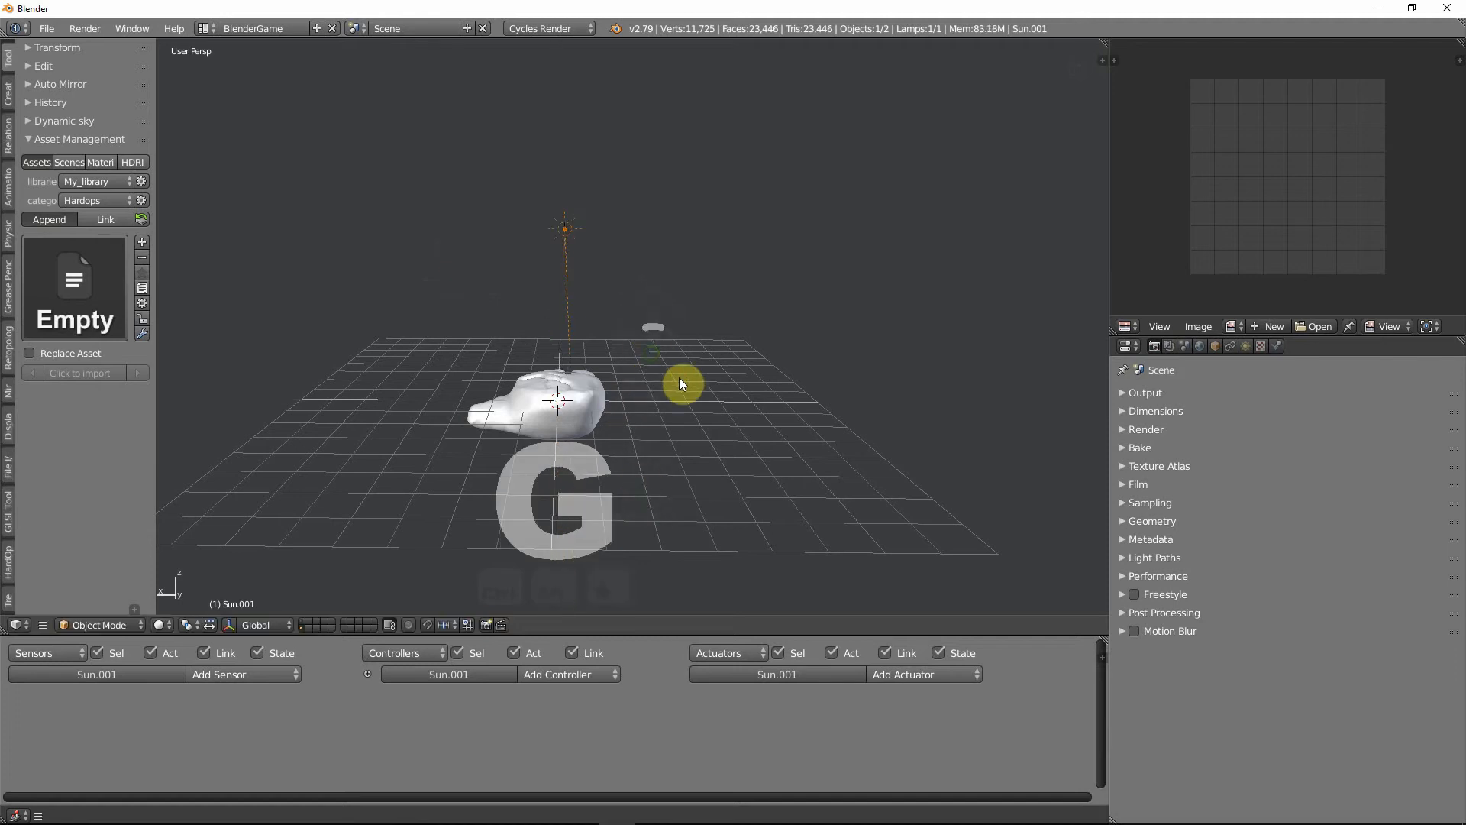
middle_drag(680, 377, 611, 414)
key(g)
key(y)
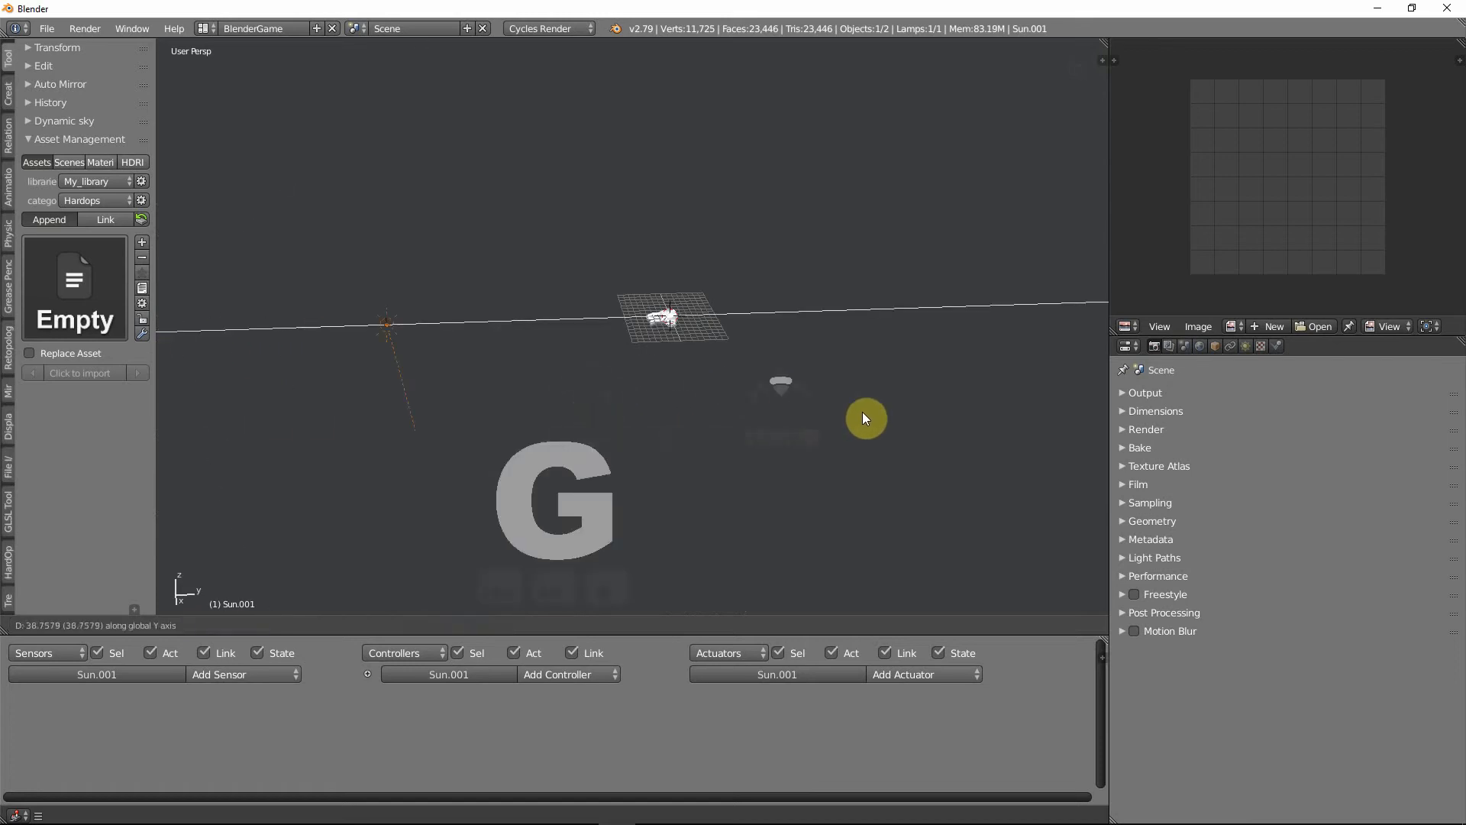
right_click(16, 400)
- Centre the view on the Sun lamp and raise it about 5.3 units along the Z axis
middle_drag(428, 381, 691, 387)
scroll(557, 342, up, 7)
middle_drag(554, 340, 413, 327)
key(KP_Decimal)
key(g)
key(z)
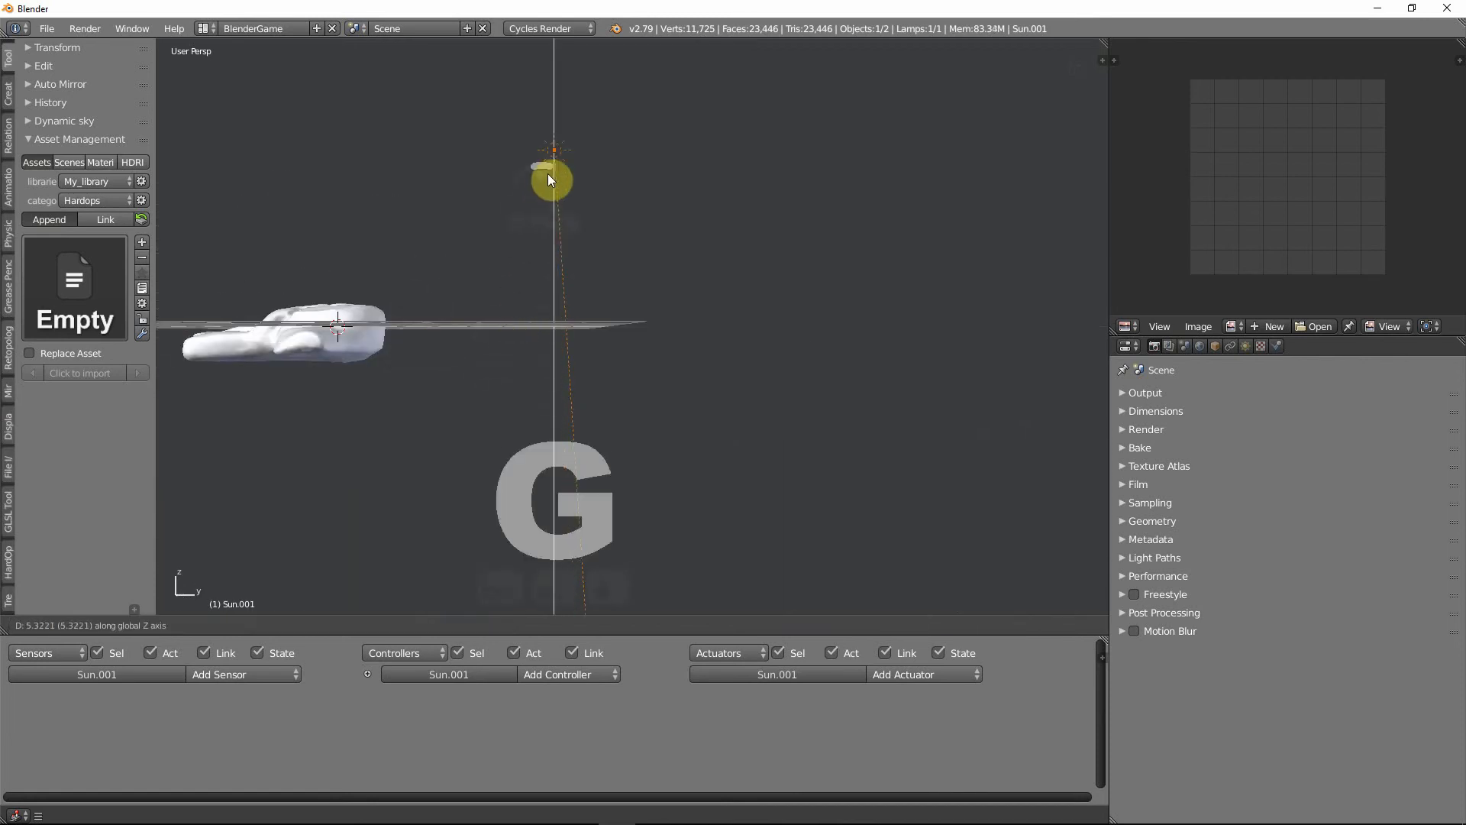
click(548, 173)
- Rotate the Sun lamp to aim it at the rock, finishing with a trackball rotation of about 10.3° and -23.5°
middle_drag(631, 243, 611, 284)
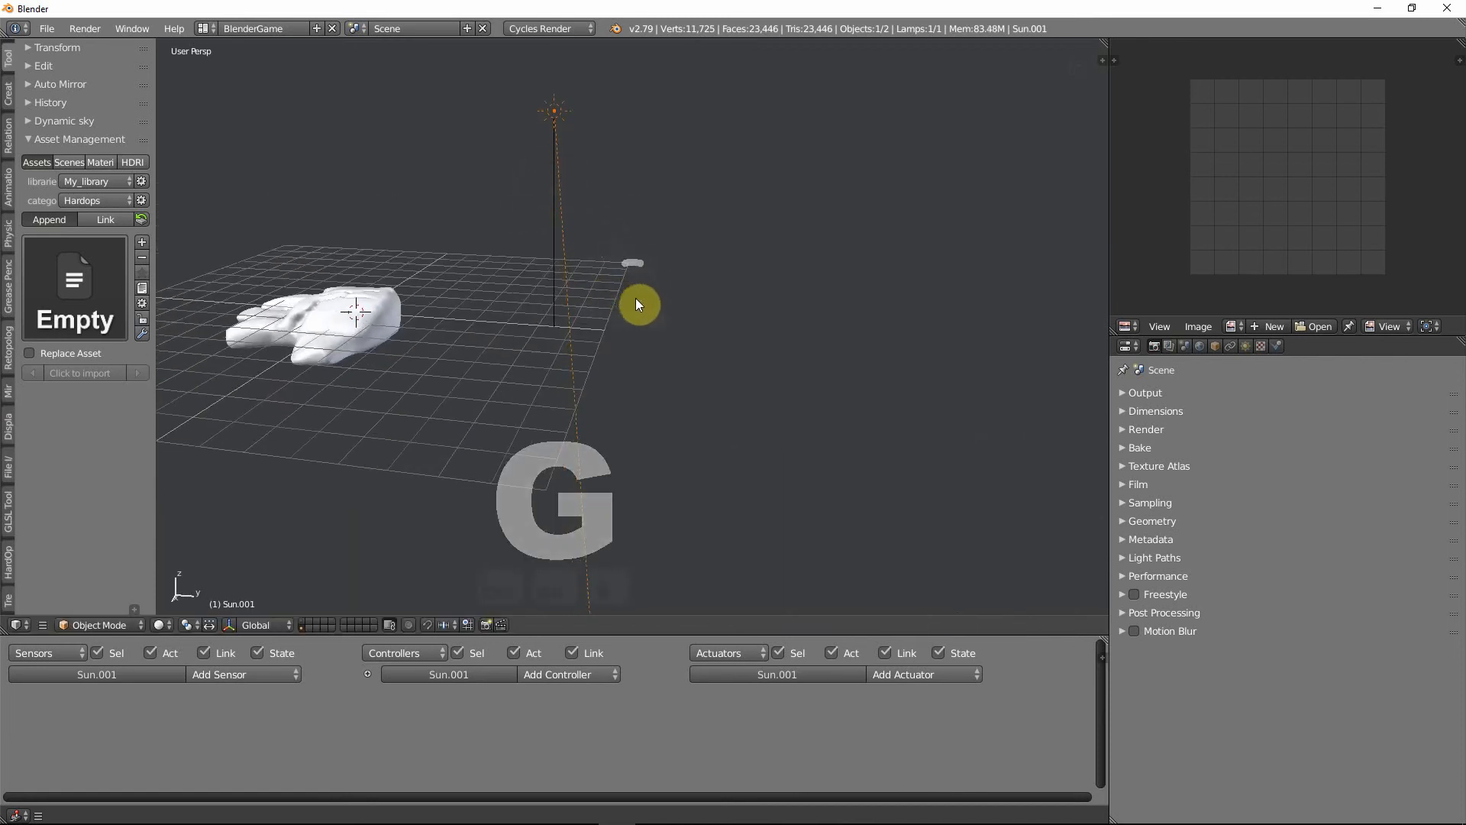
key(r)
click(772, 309)
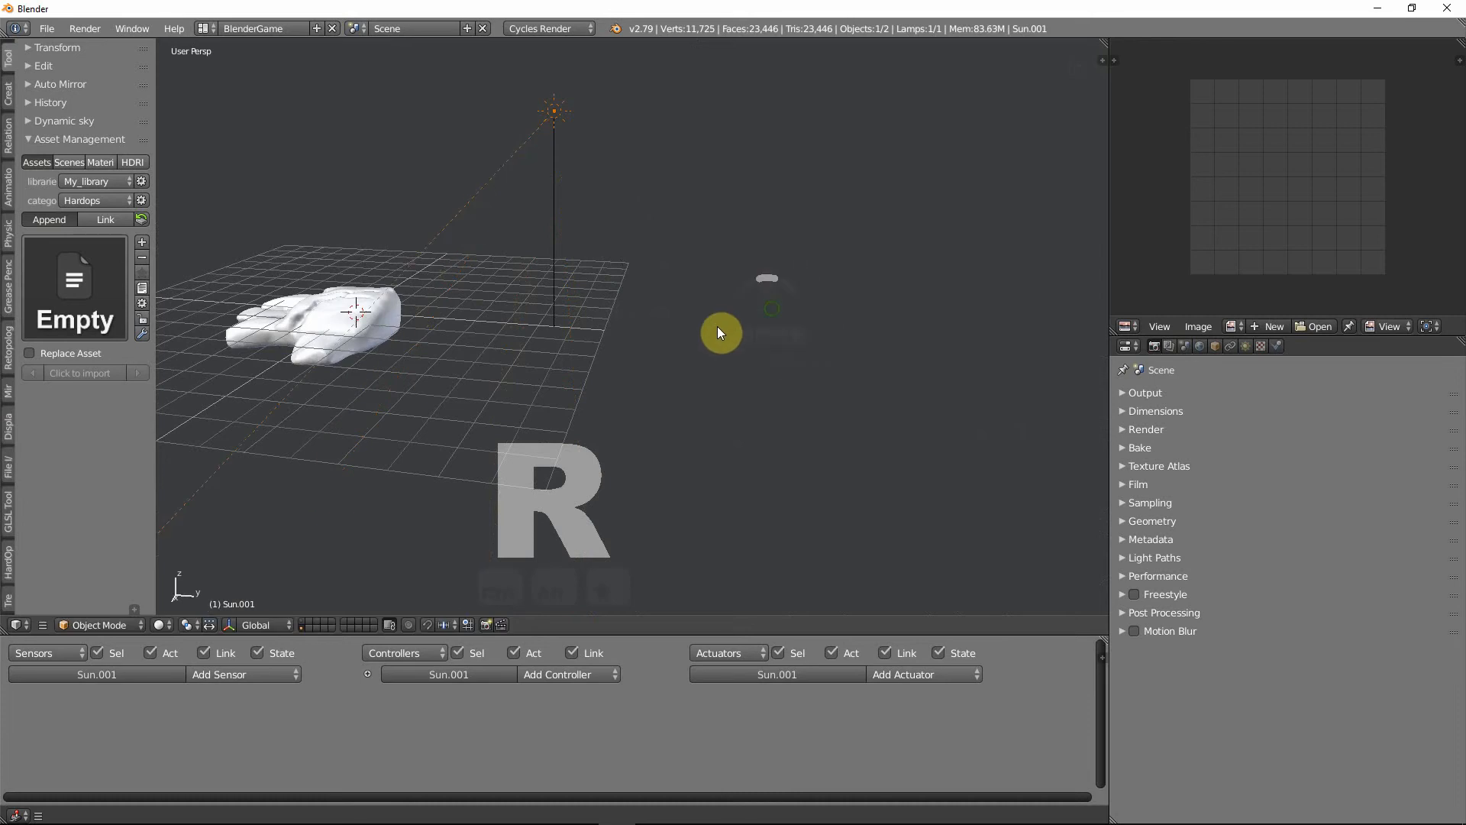
middle_drag(718, 329, 625, 360)
key(r)
key(r)
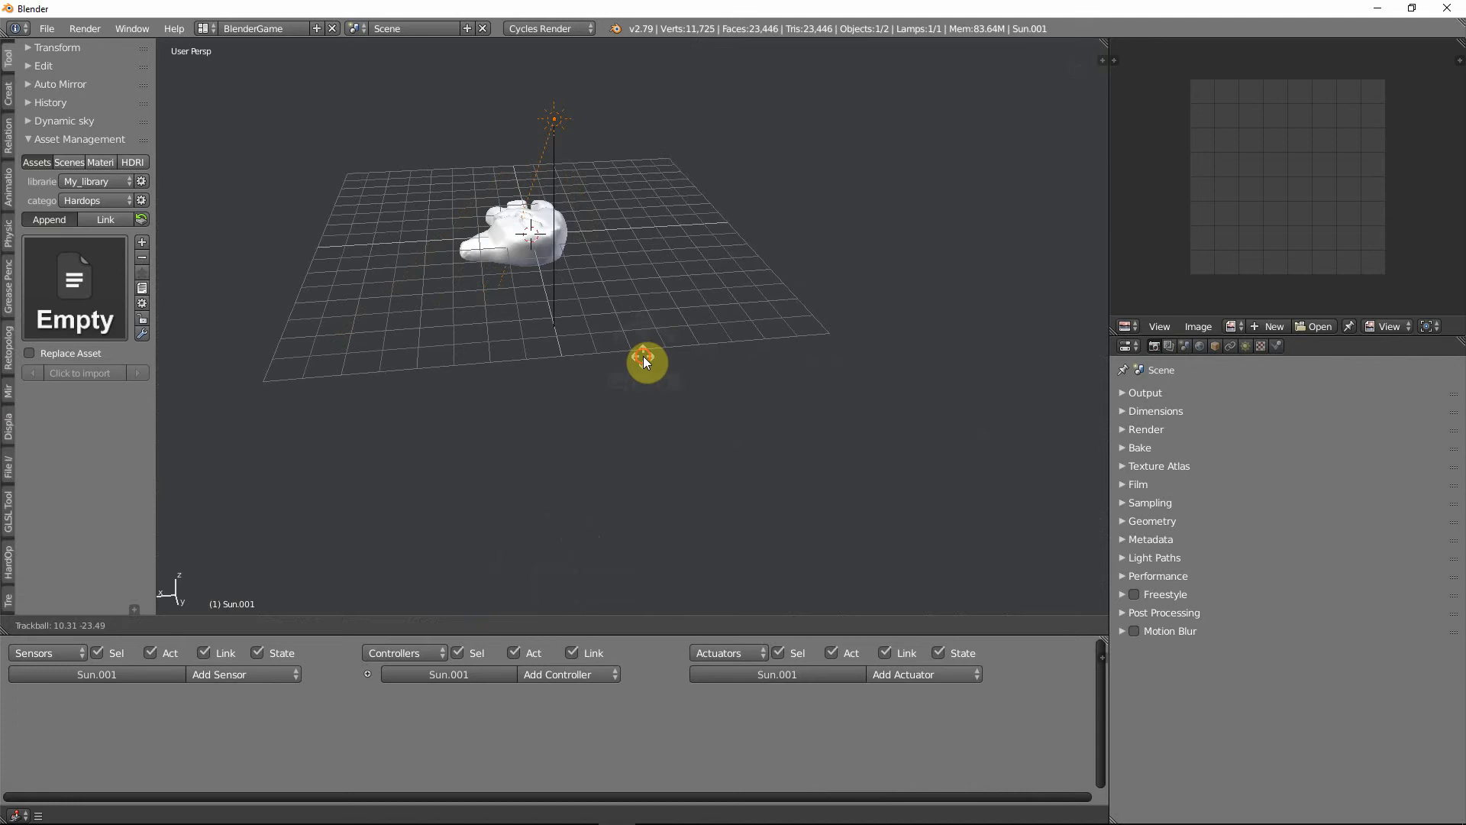
click(643, 356)
- Preview the rock in rendered shading to check how the re-aimed sunlight falls on it, and return to the previous shading
mouse_move(565, 331)
middle_down()
mouse_move(724, 327)
mouse_move(772, 353)
mouse_move(672, 377)
mouse_move(654, 367)
mouse_move(672, 362)
middle_up()
key(shift+z)
scroll(640, 367, up, 4)
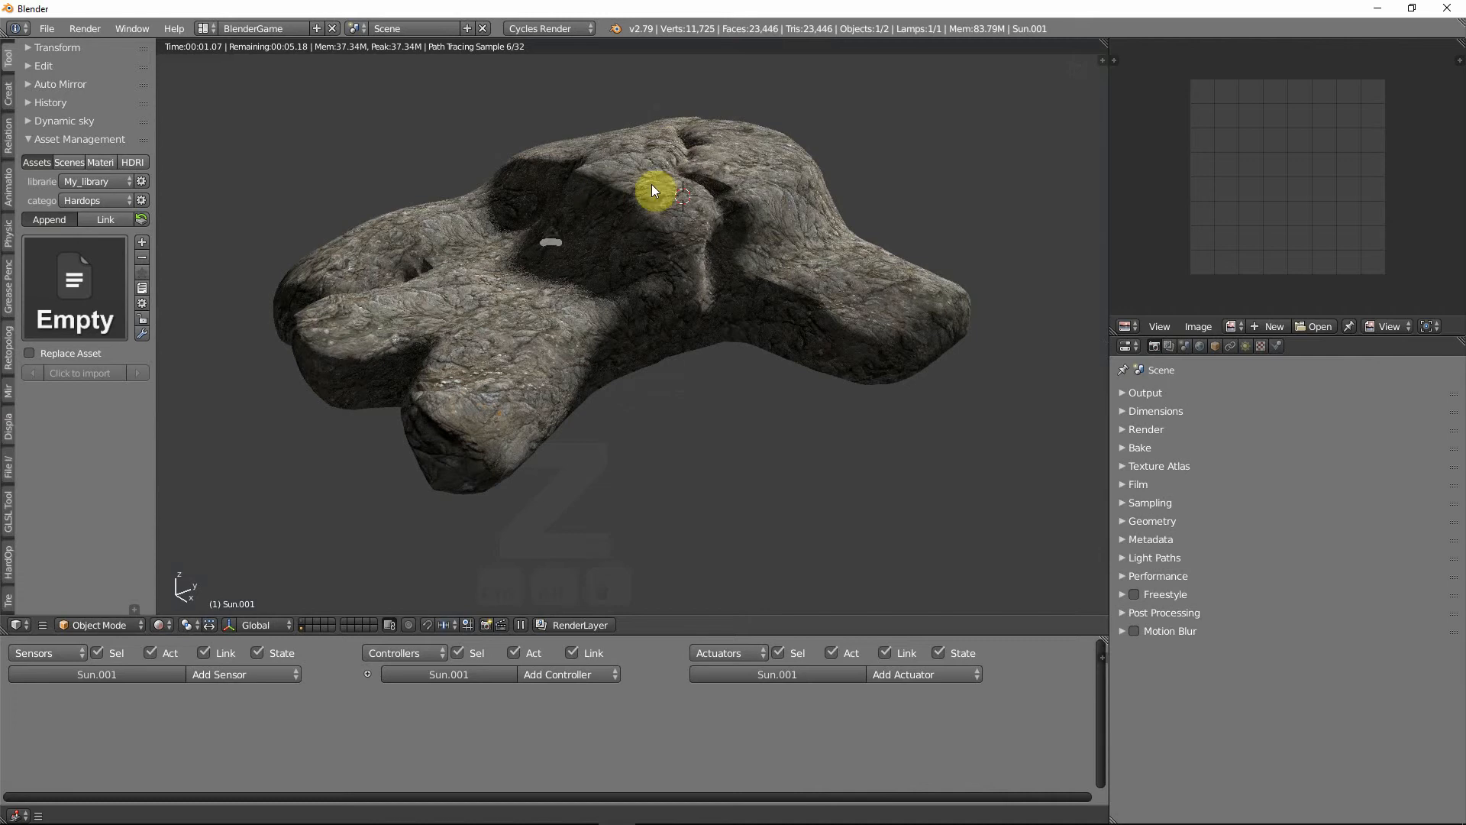
scroll(712, 335, down, 4)
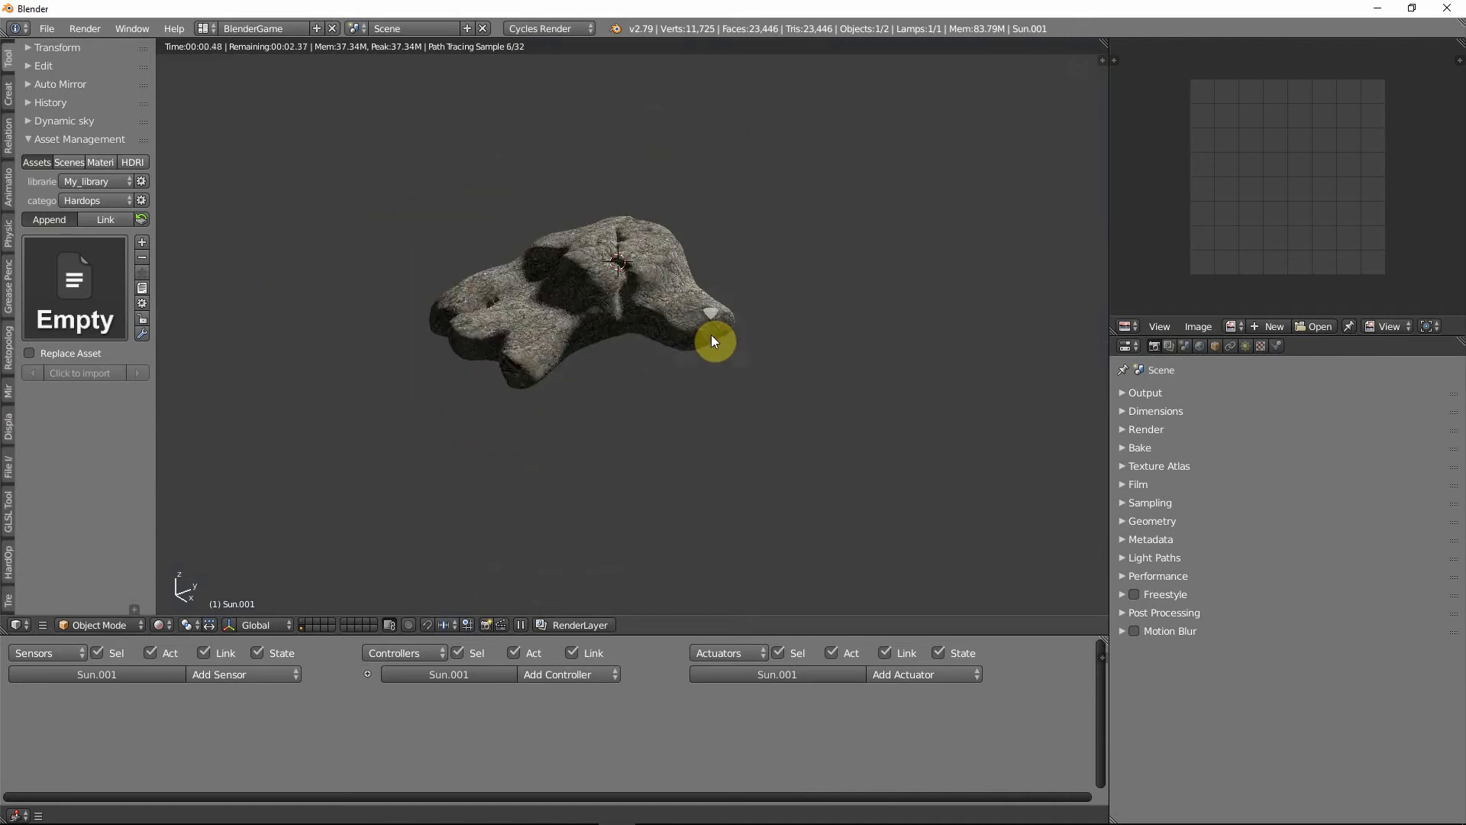
key(shift+z)
- Switch to the Shader screen layout and select the rock to bring its Rock material's texture nodes into view
key(ctrl+Right)
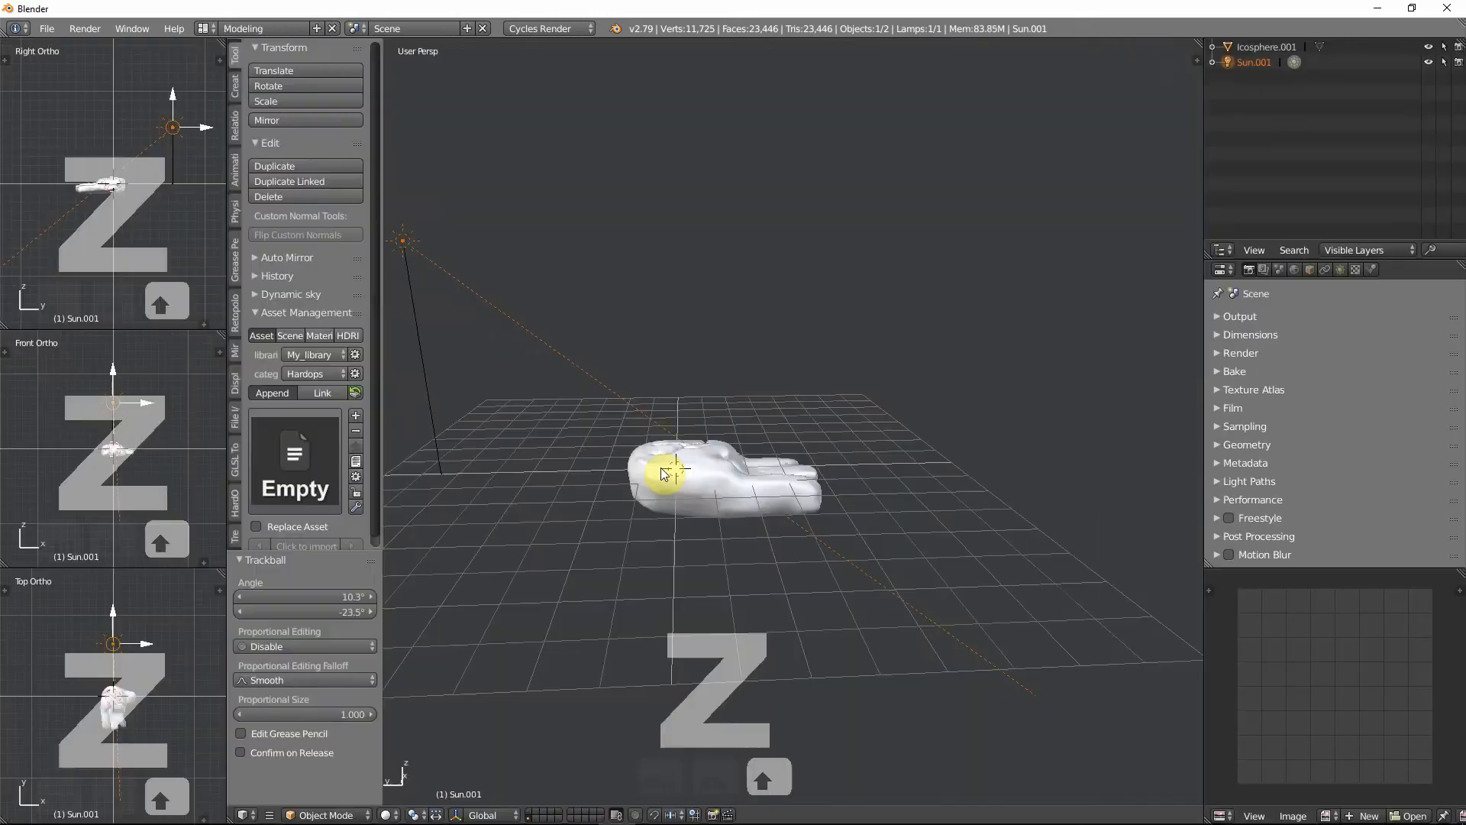
key(ctrl+Right)
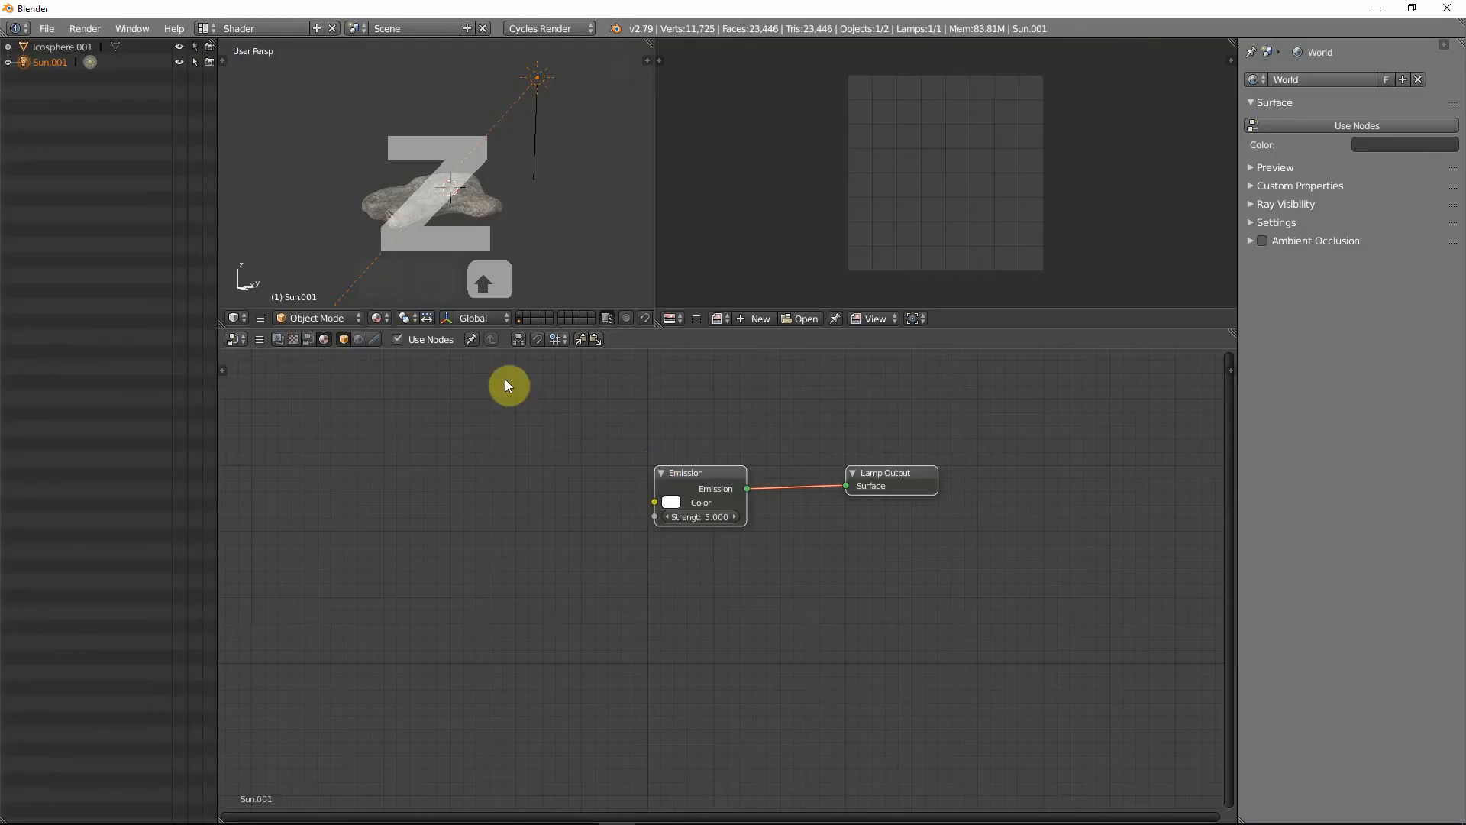
right_click(476, 199)
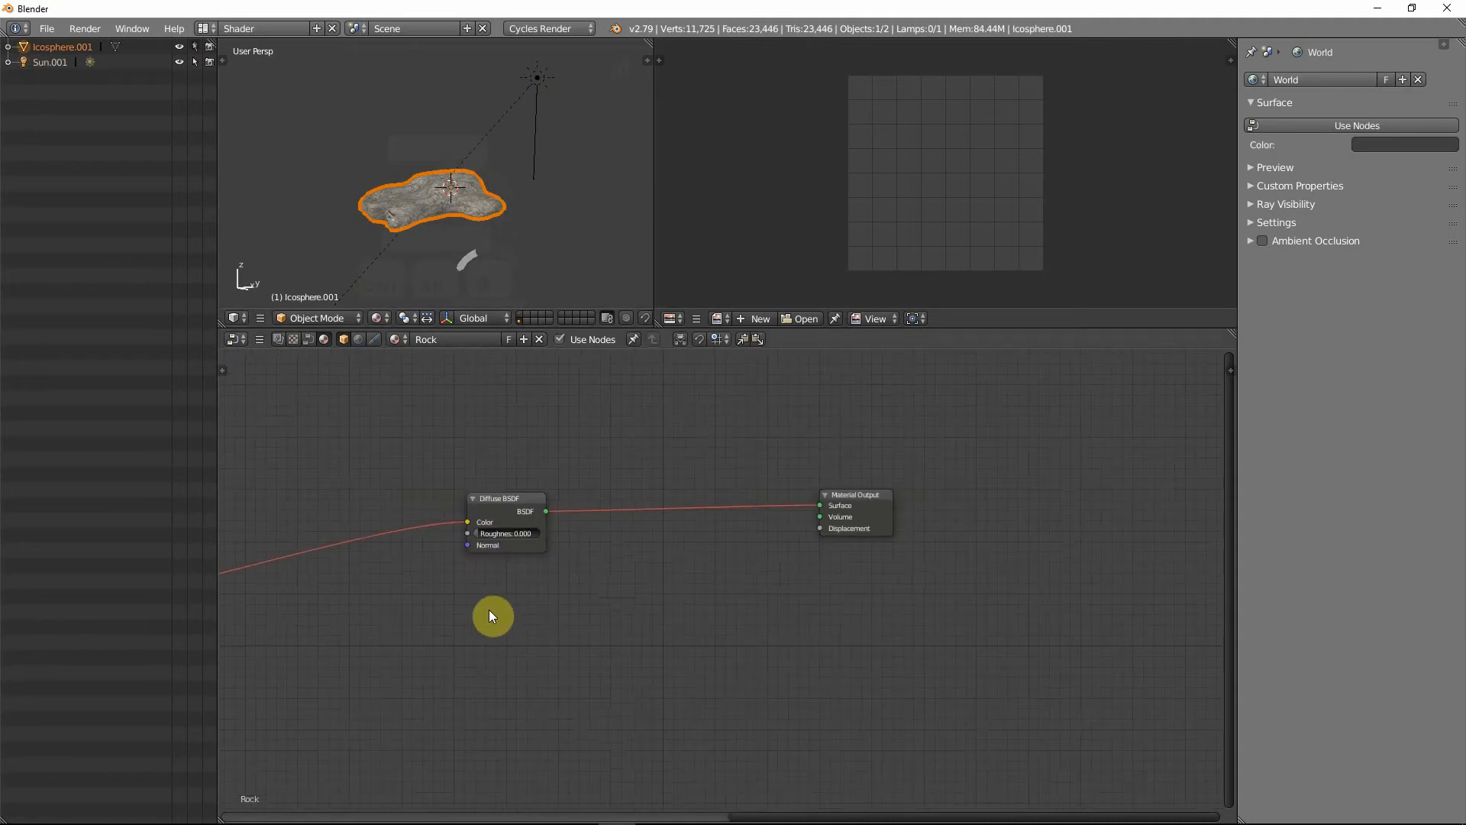
scroll(489, 609, down, 3)
middle_drag(485, 640, 779, 592)
middle_drag(602, 659, 678, 677)
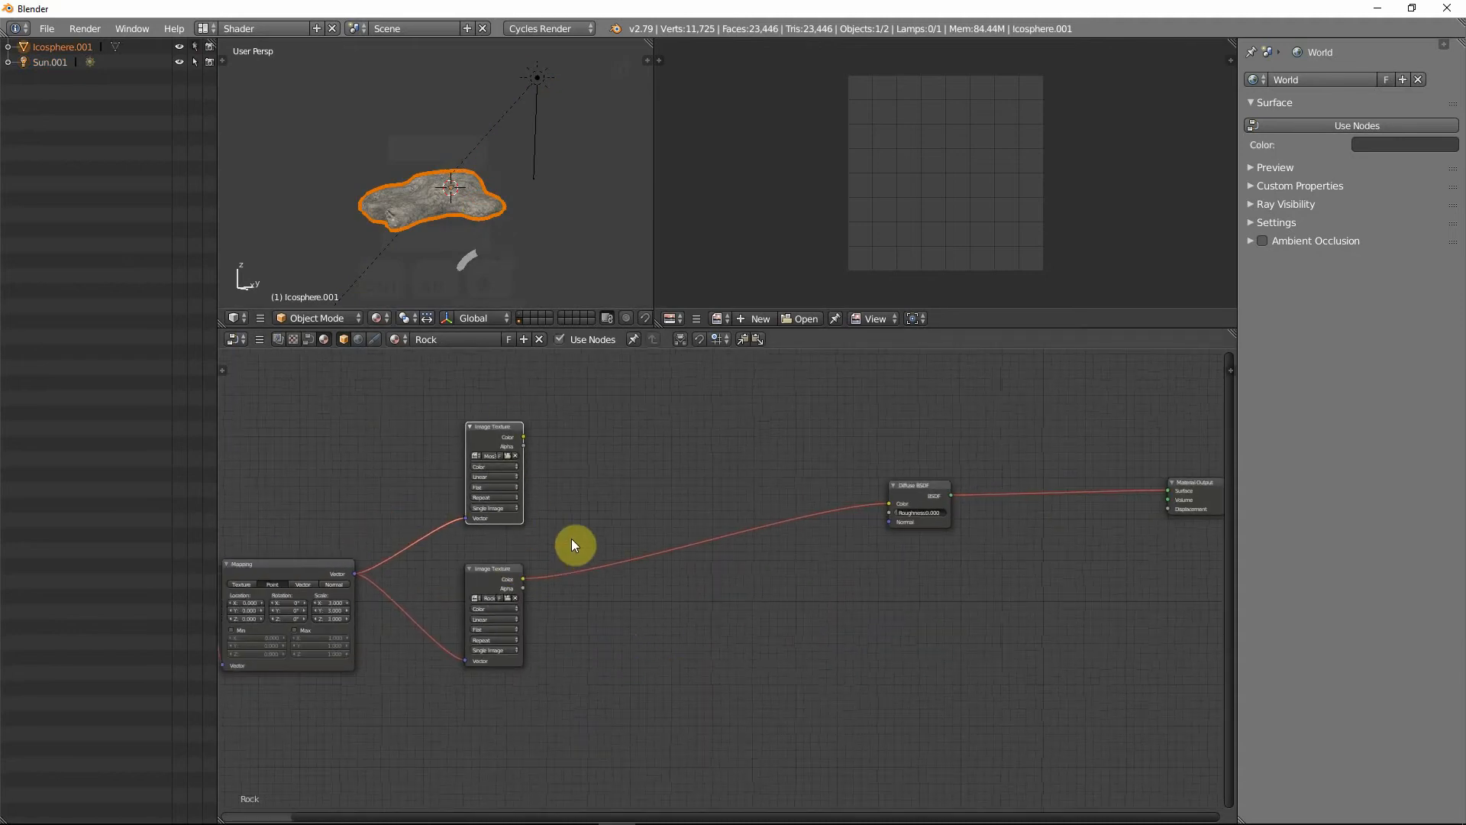
- Insert a MixRGB node on the link between the rock Image Texture and the Diffuse BSDF
scroll(570, 505, up, 1)
key(shift+a)
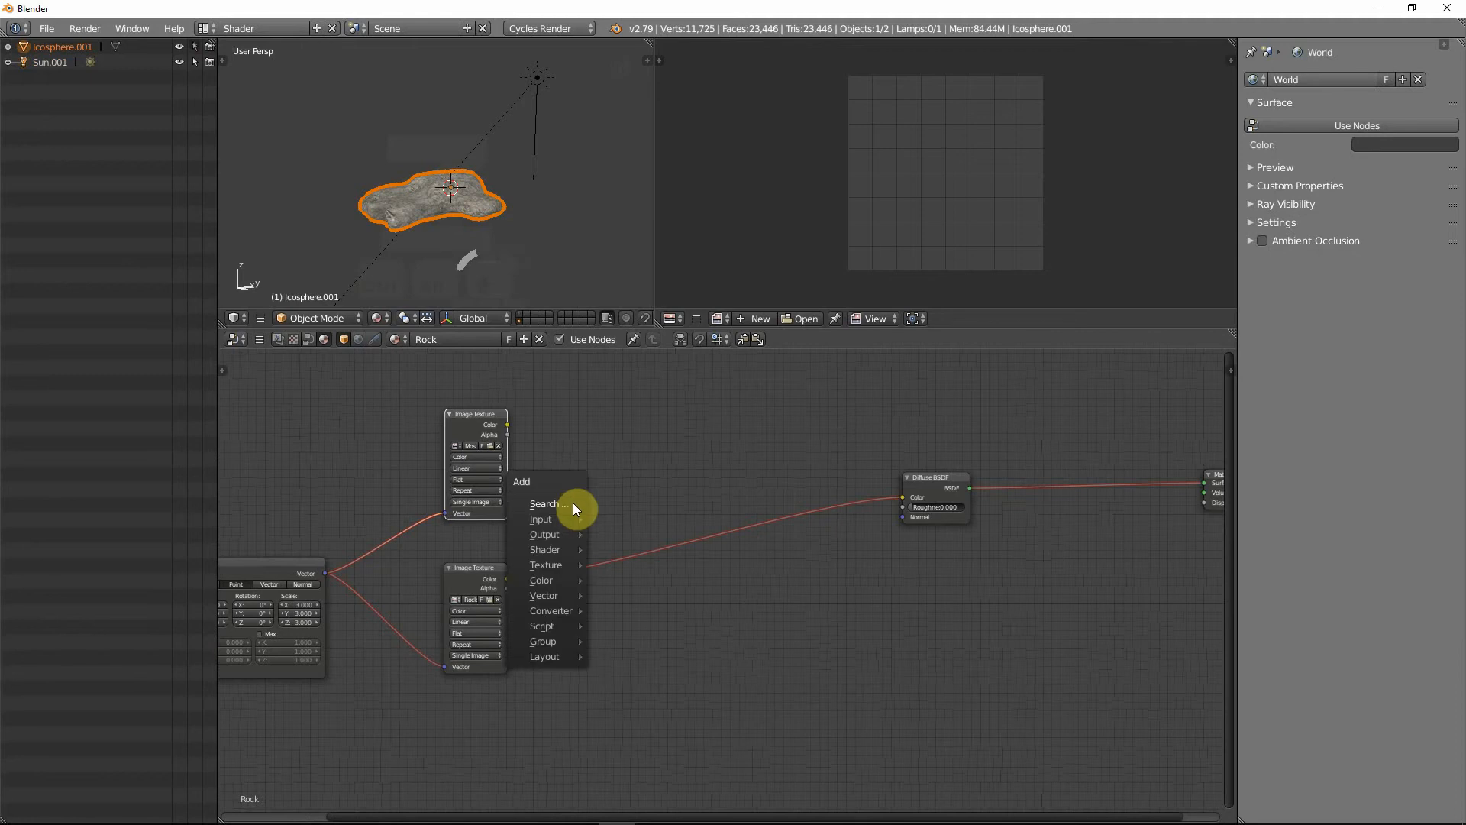
mouse_move(557, 582)
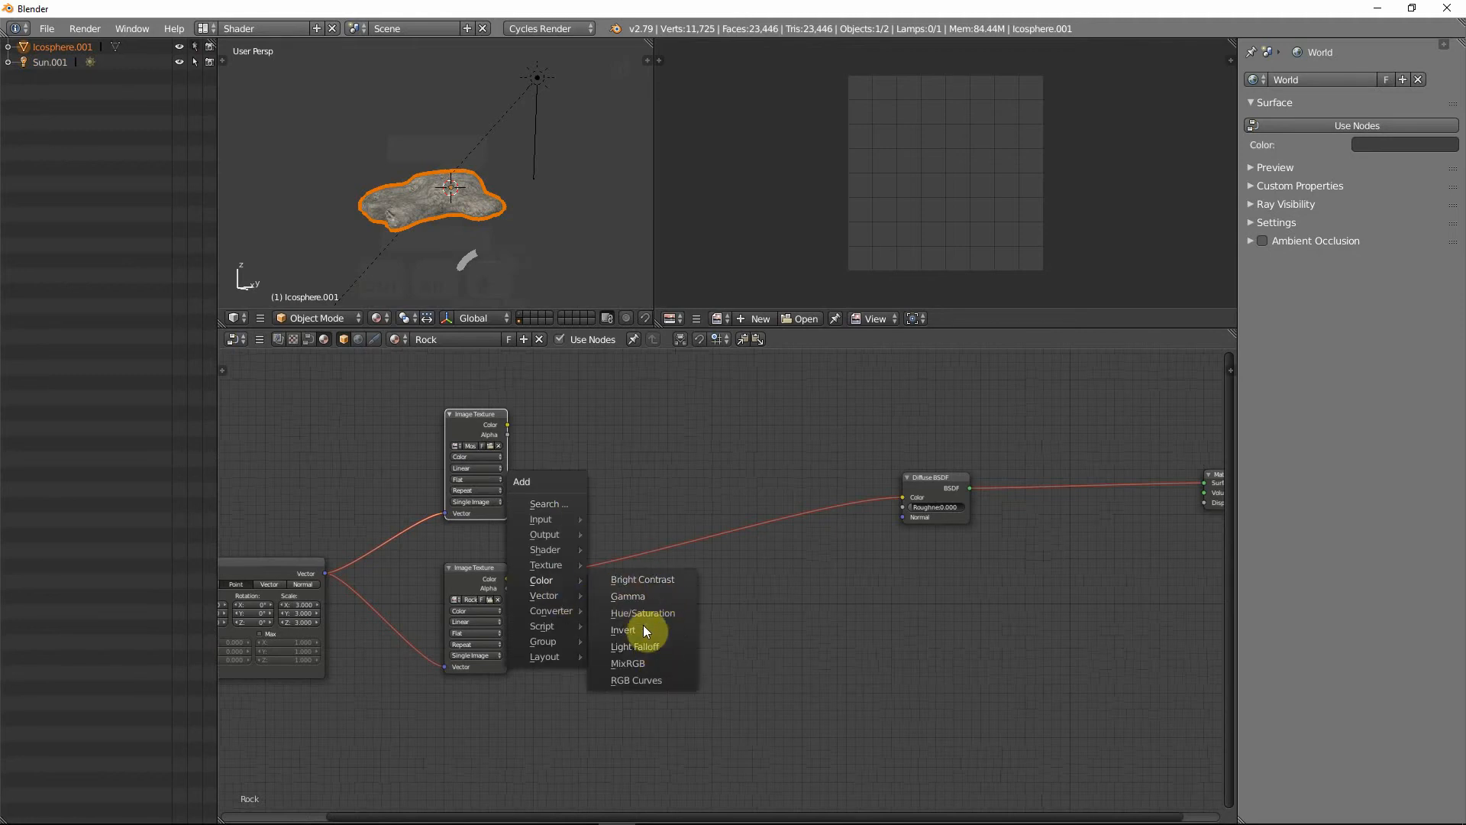
click(648, 660)
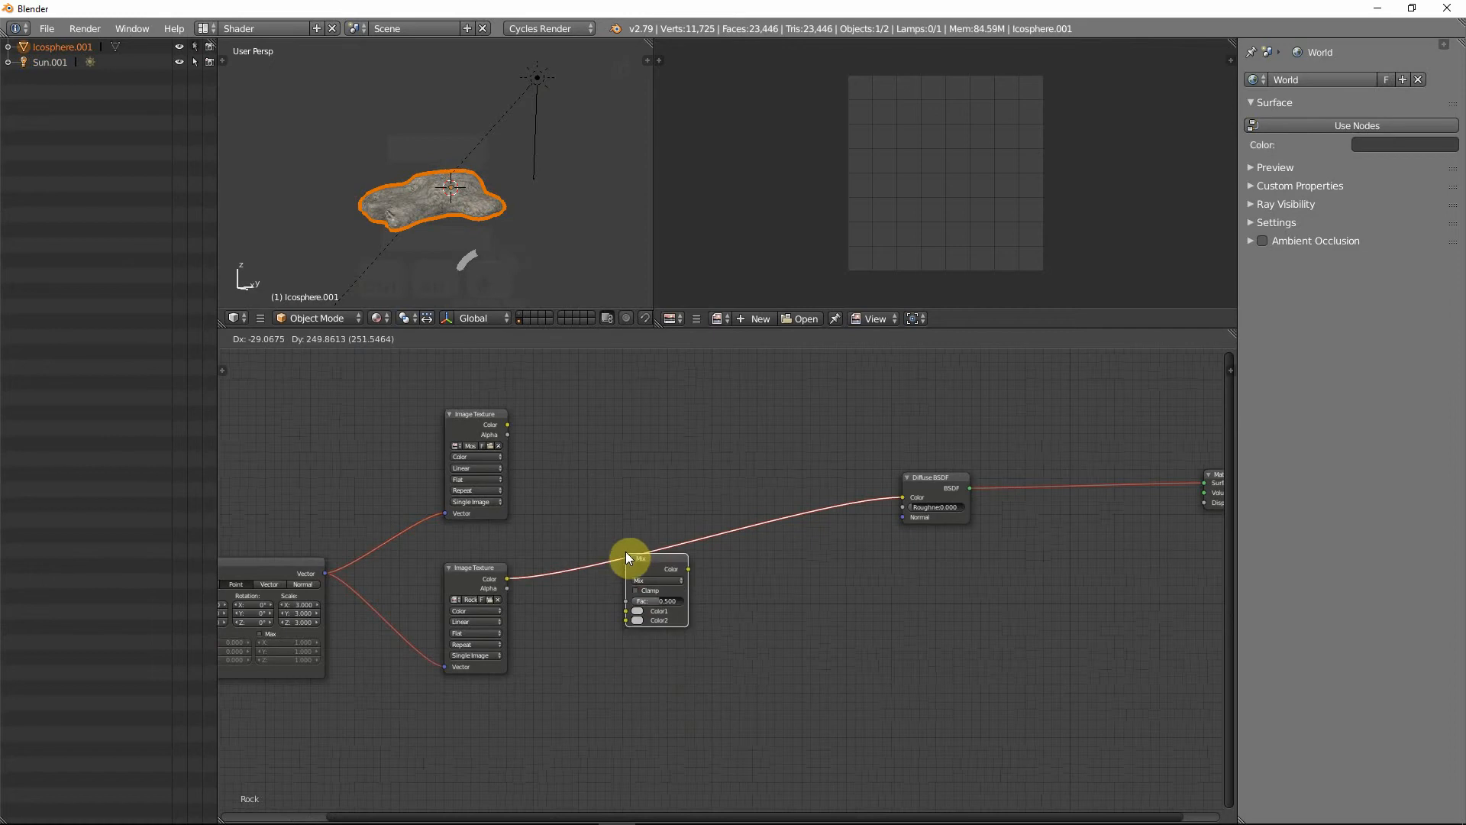
click(624, 491)
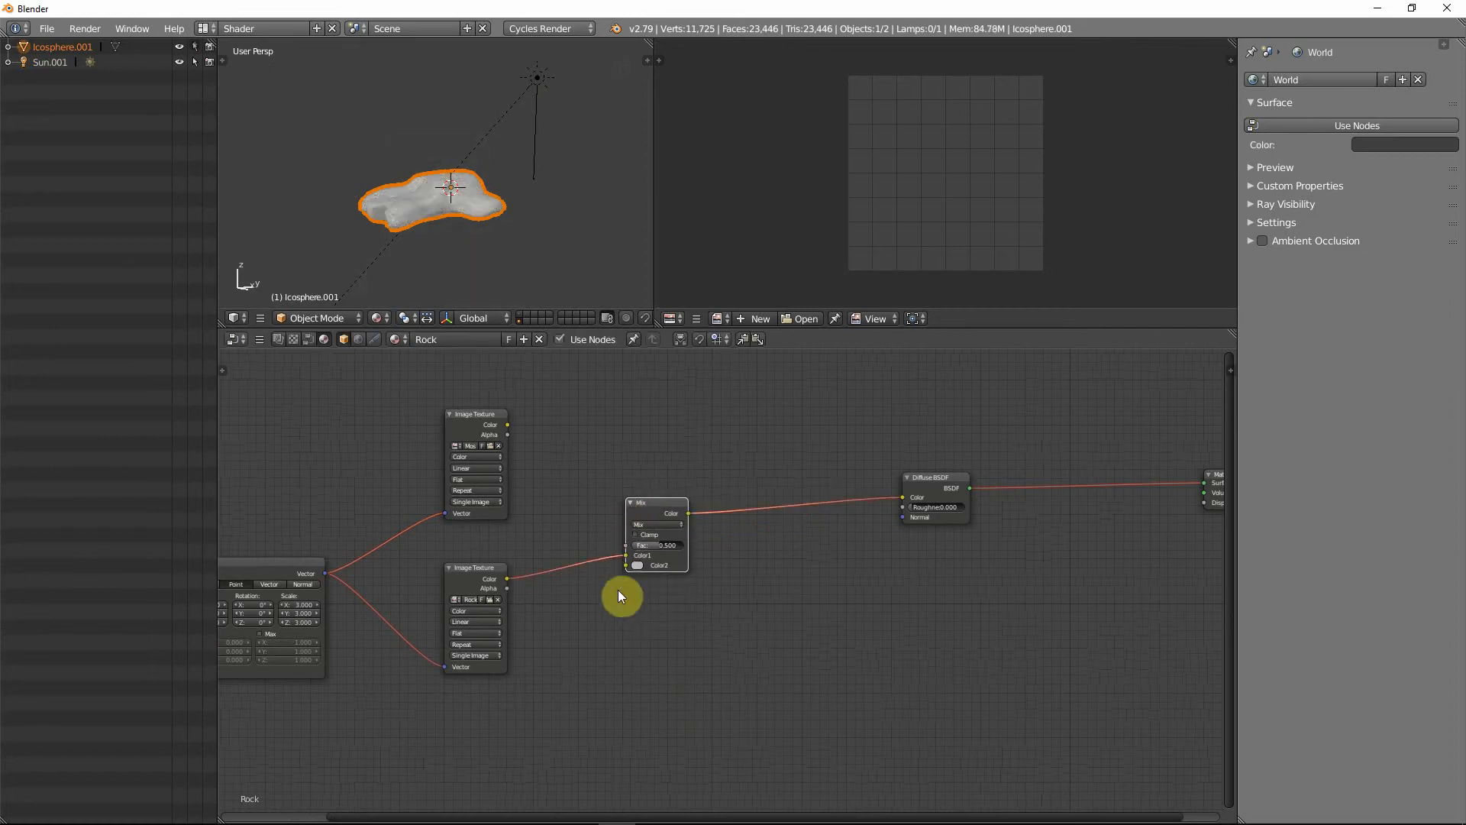
- Reposition the Mix node, connect the moss Image Texture's Color to its Color2 input, and inspect the blend on the rock up close
scroll(615, 589, up, 1)
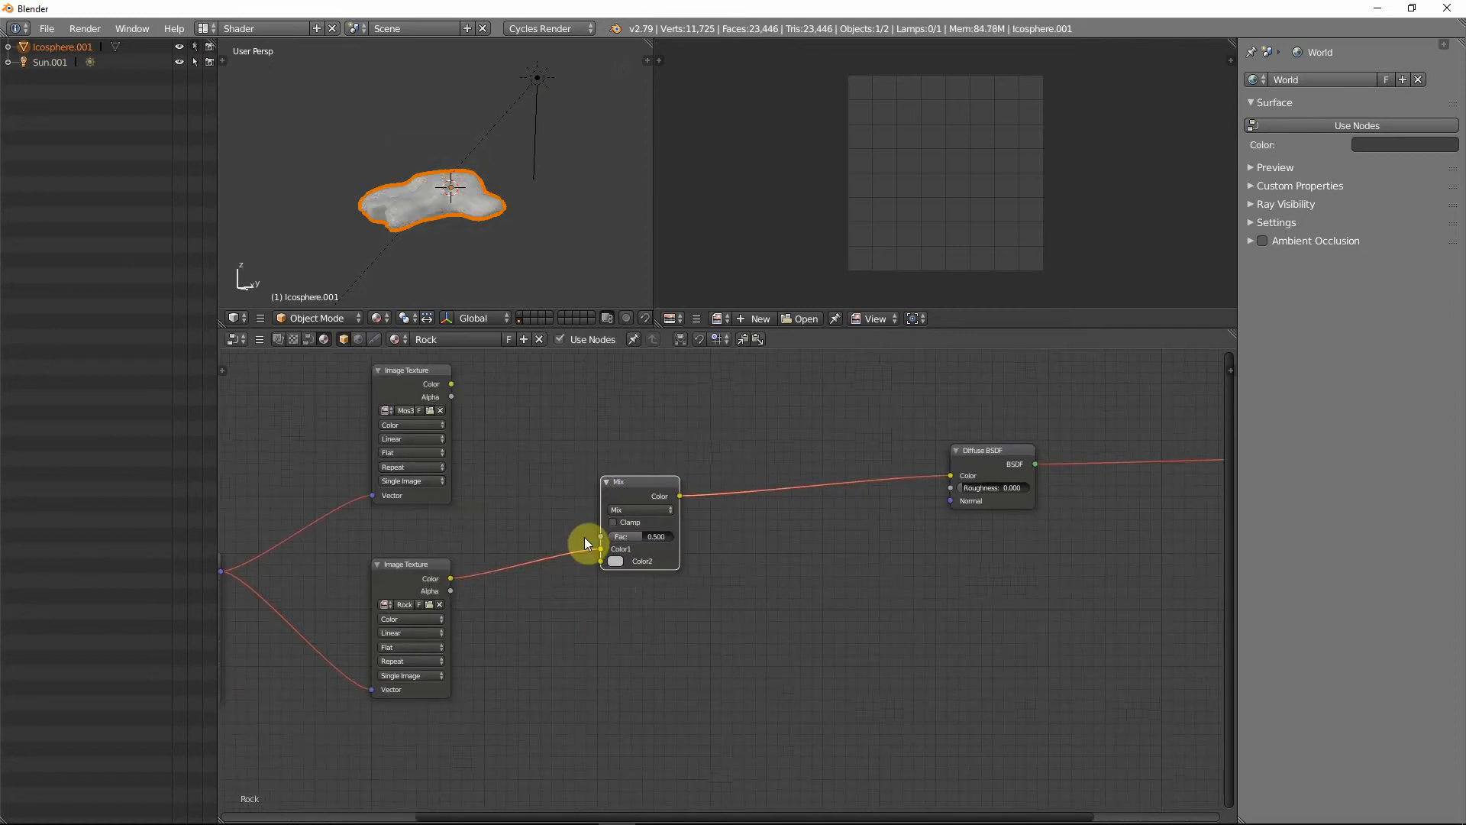
key(g)
click(680, 618)
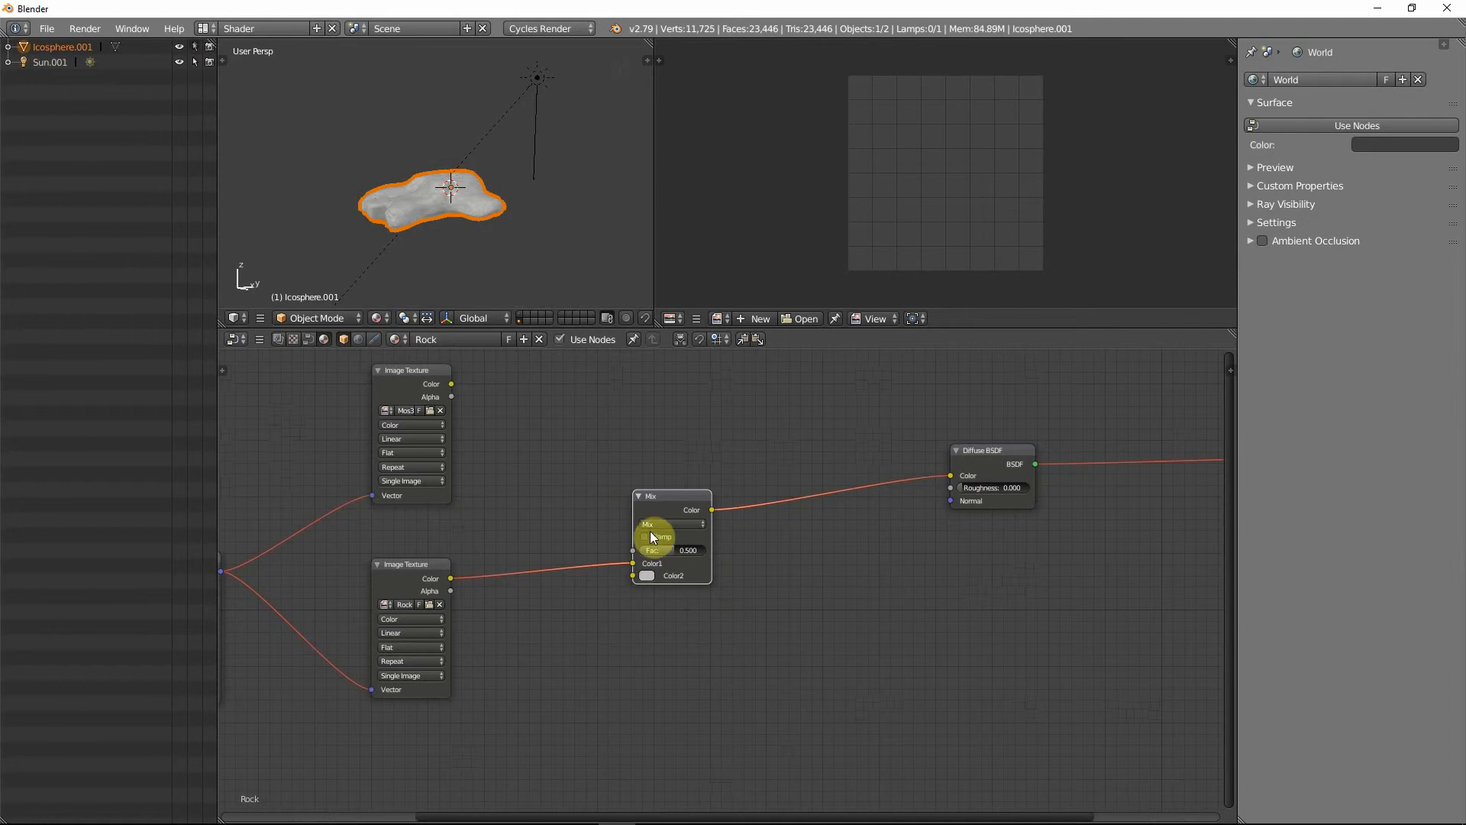
drag(663, 501, 634, 493)
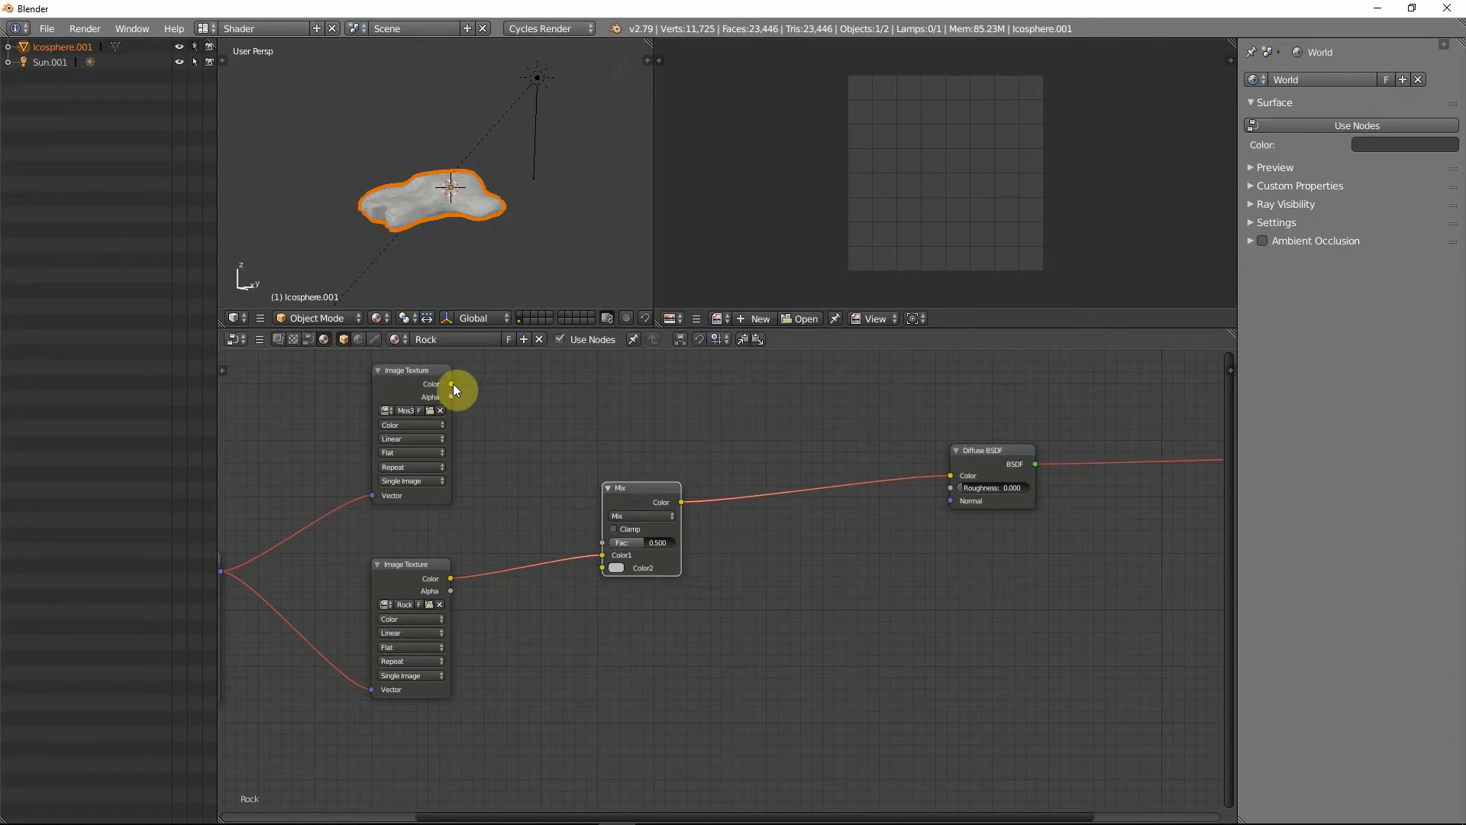
drag(451, 384, 604, 569)
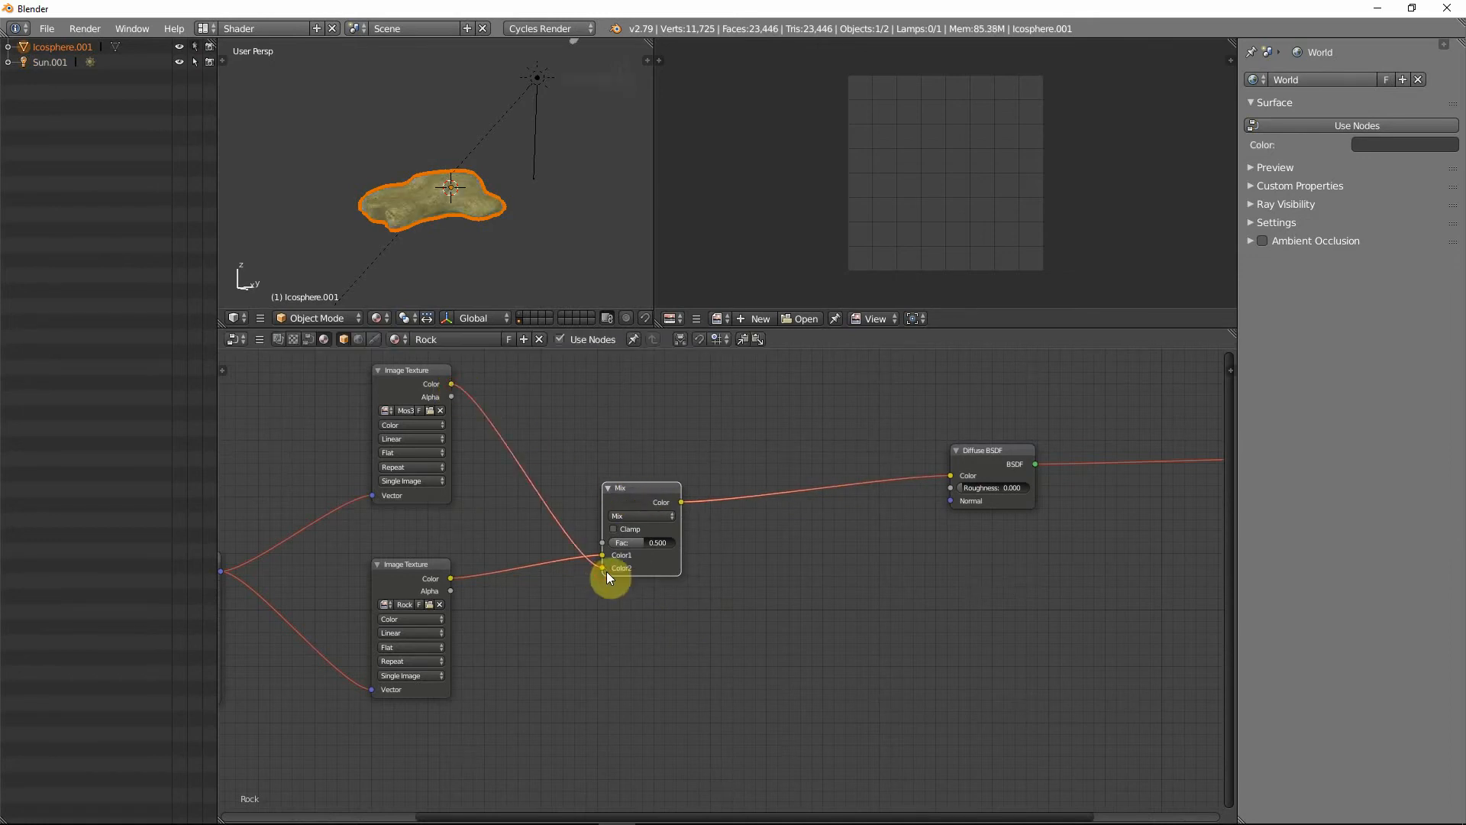
scroll(438, 263, up, 8)
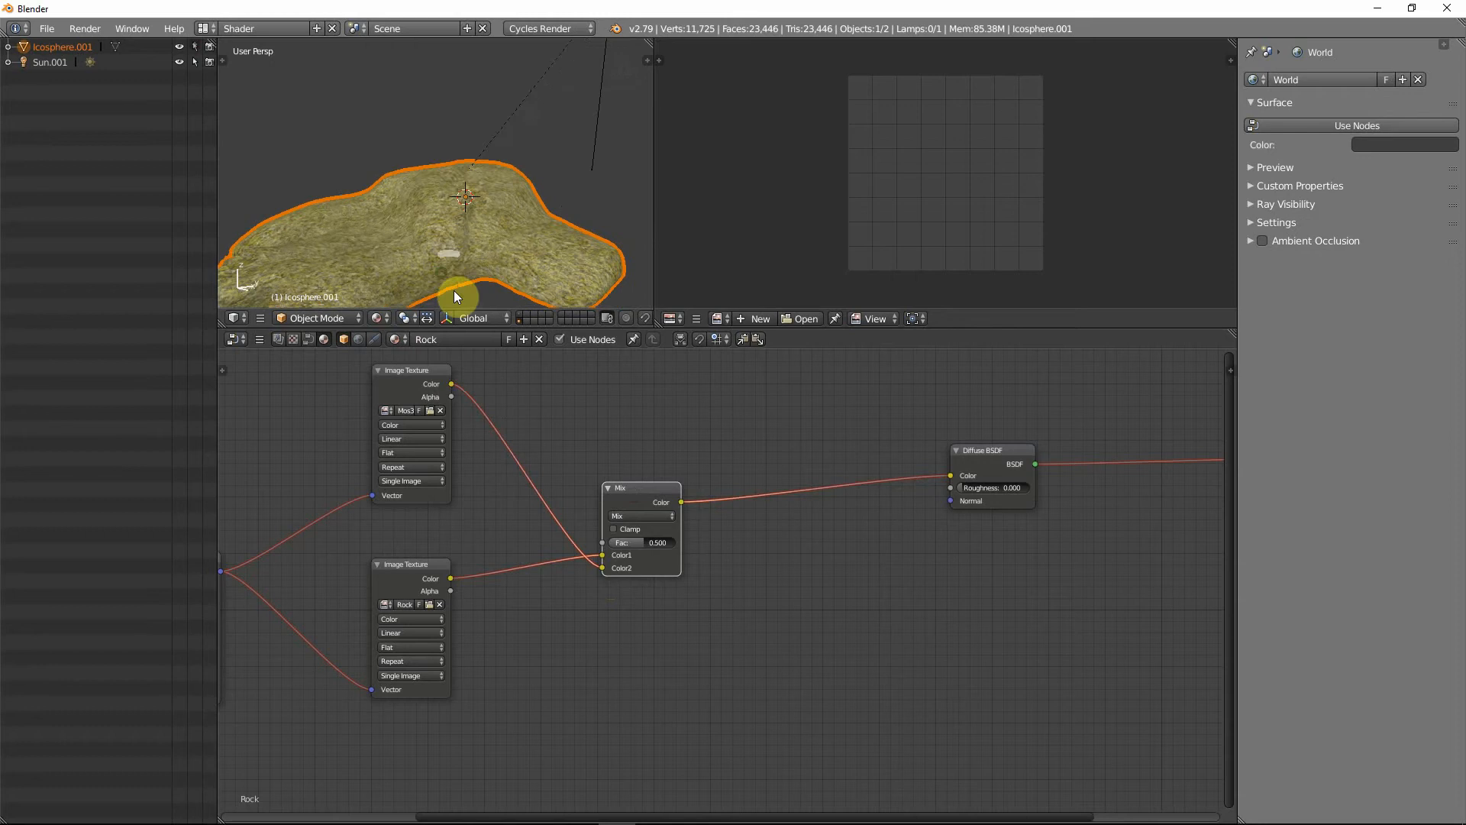
scroll(449, 263, up, 6)
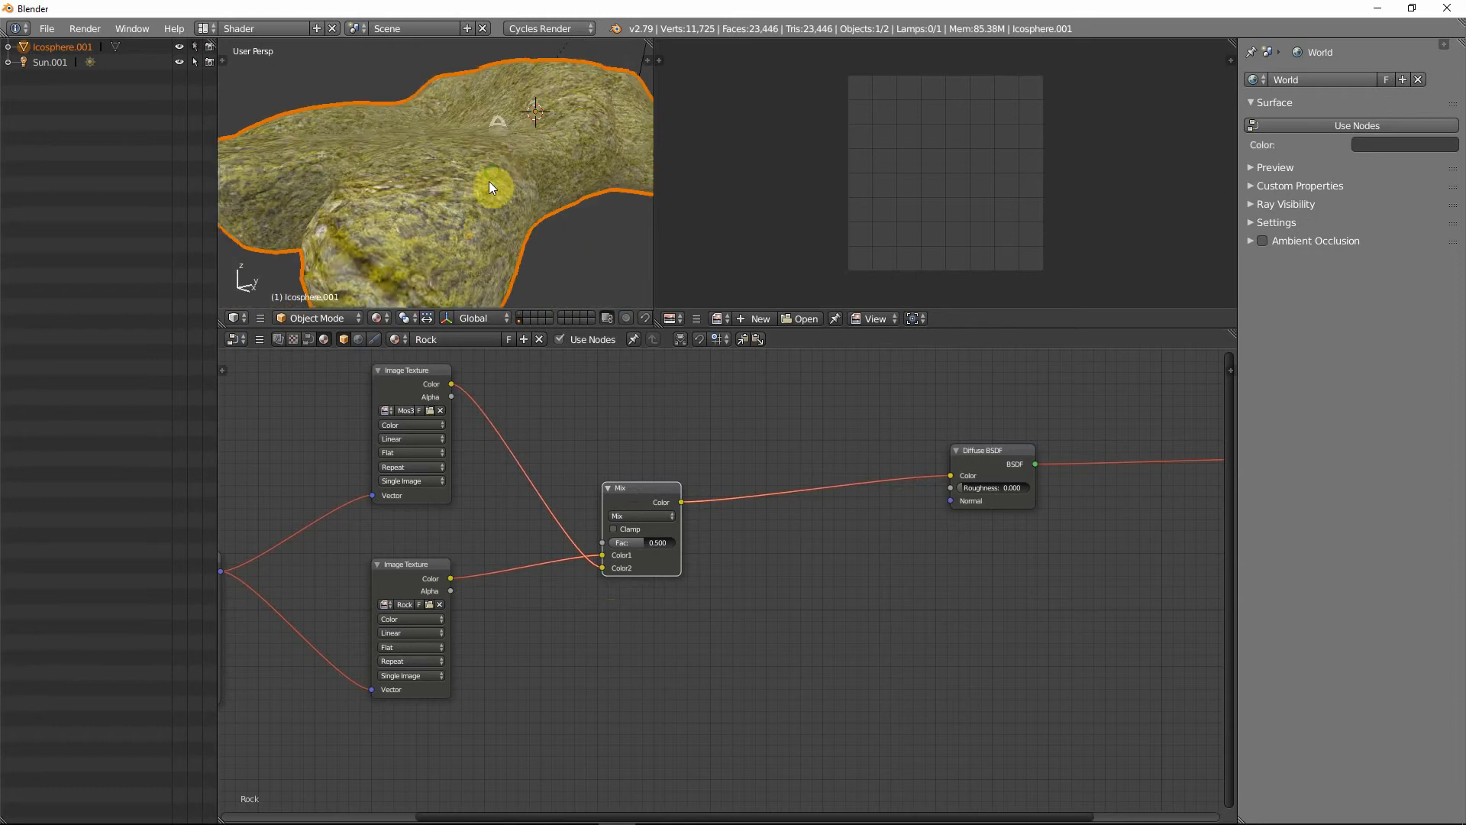
scroll(504, 221, up, 5)
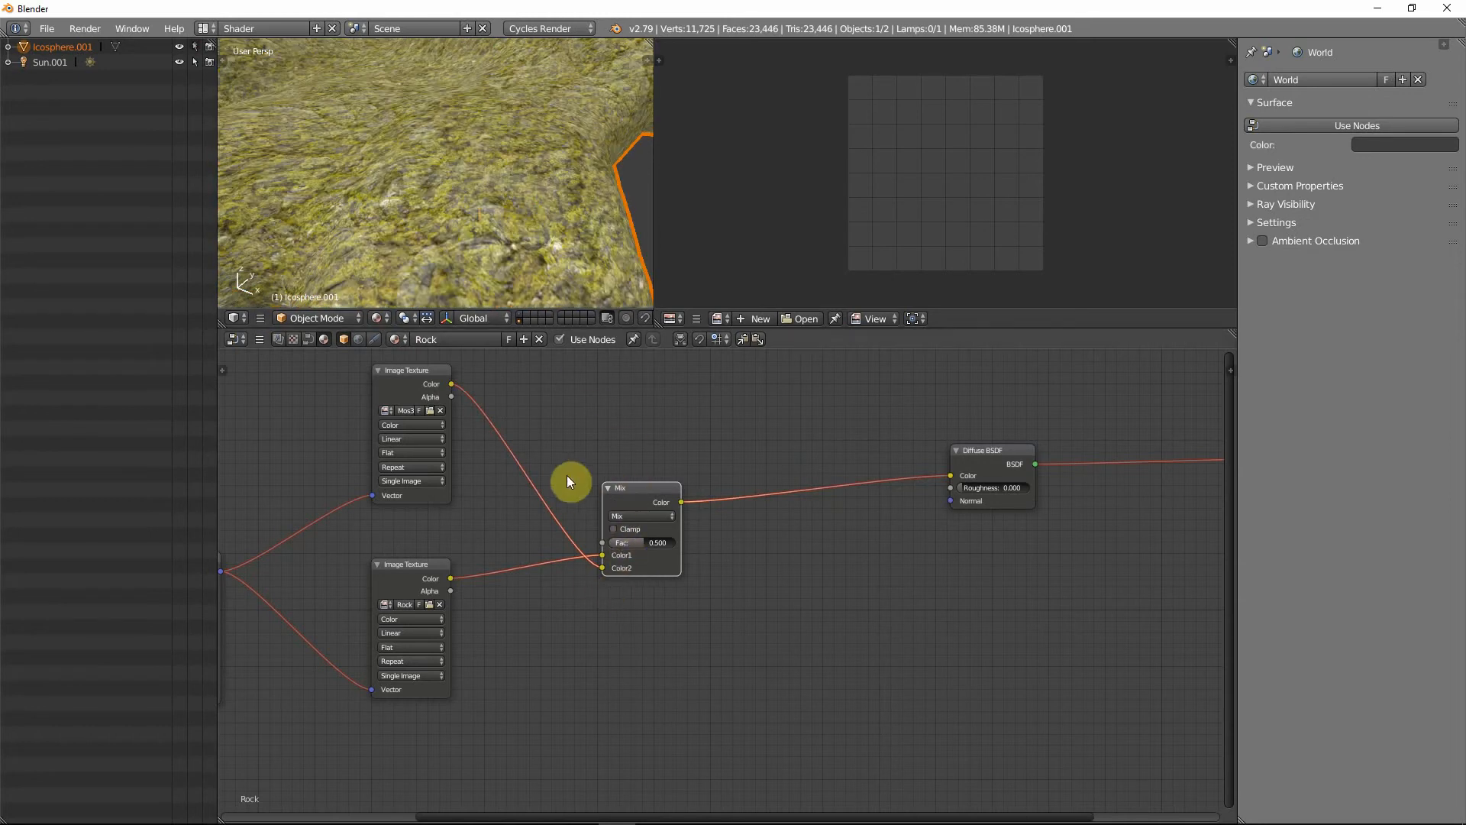
- Set the Mix node's Fac to 0.5
scroll(586, 474, down, 3)
middle_drag(641, 501, 660, 532)
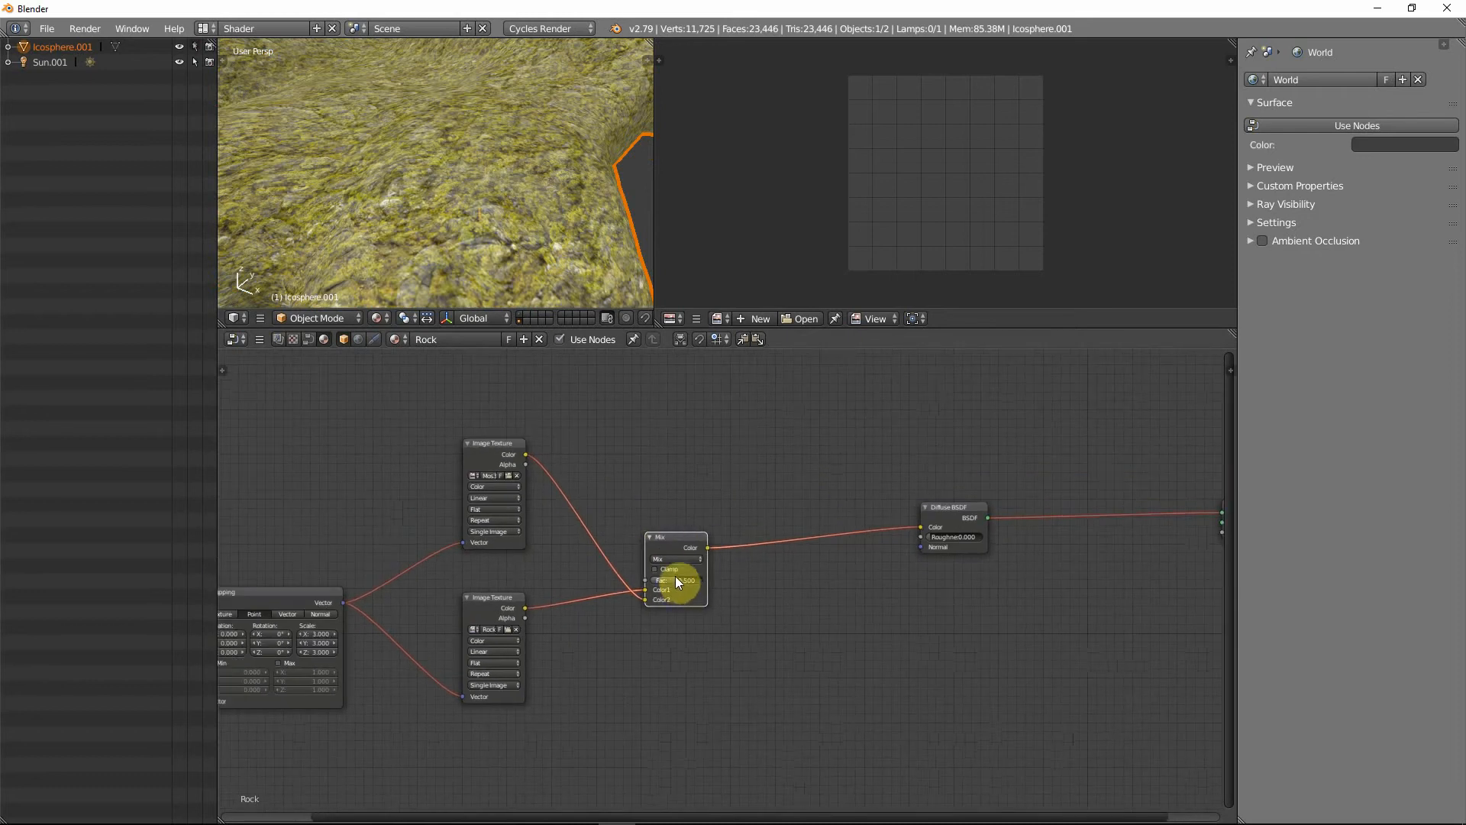
mouse_move(671, 579)
mouse_down()
mouse_move(611, 579)
mouse_move(695, 580)
mouse_move(678, 579)
mouse_up()
click(685, 582)
text(0.5)
key(Return)
- Add a Noise Texture node above the moss Image Texture
scroll(680, 520, down, 4)
middle_drag(721, 532, 778, 594)
scroll(699, 572, up, 2)
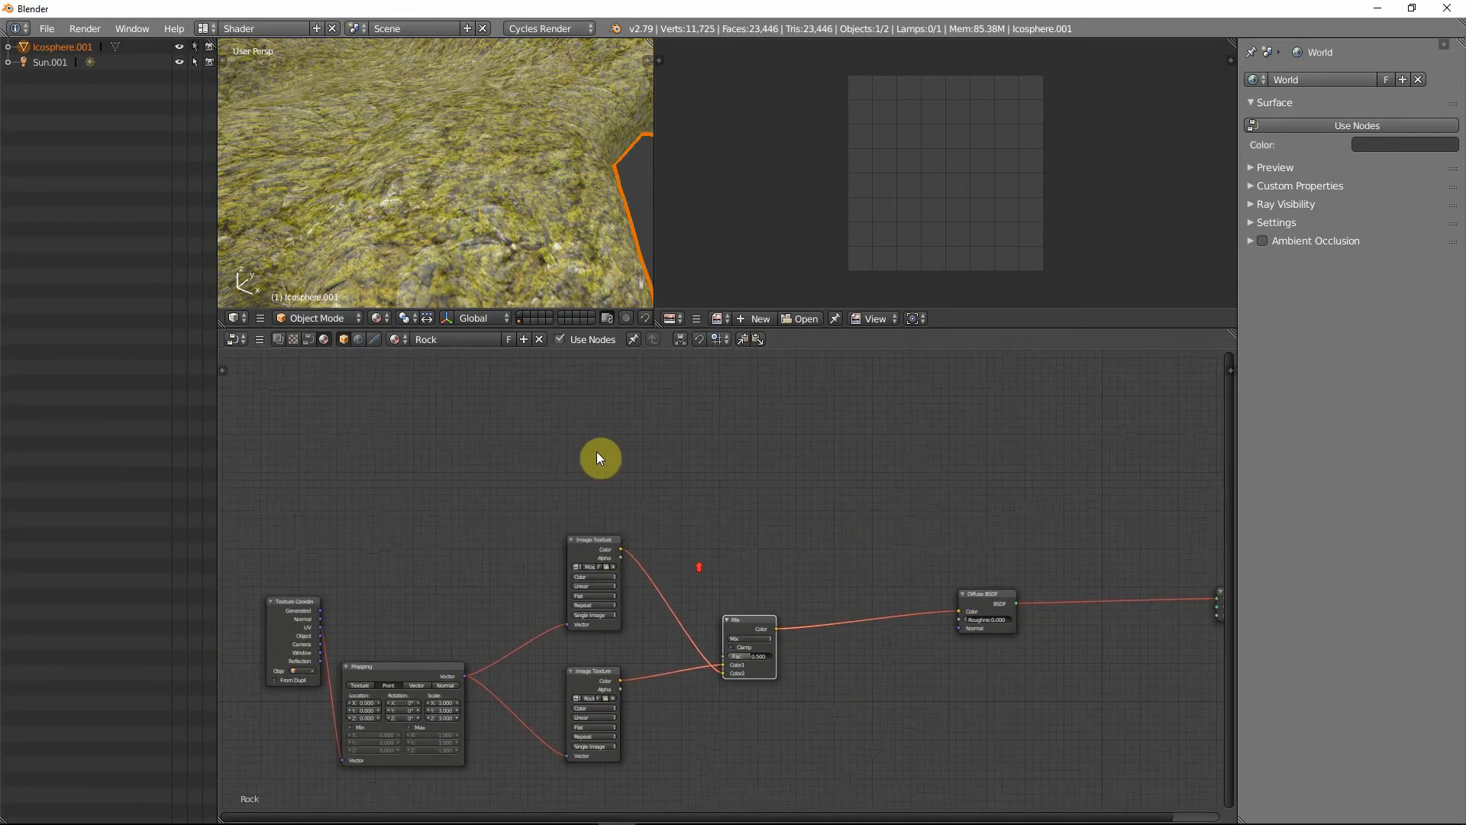
key(shift+a)
mouse_move(597, 458)
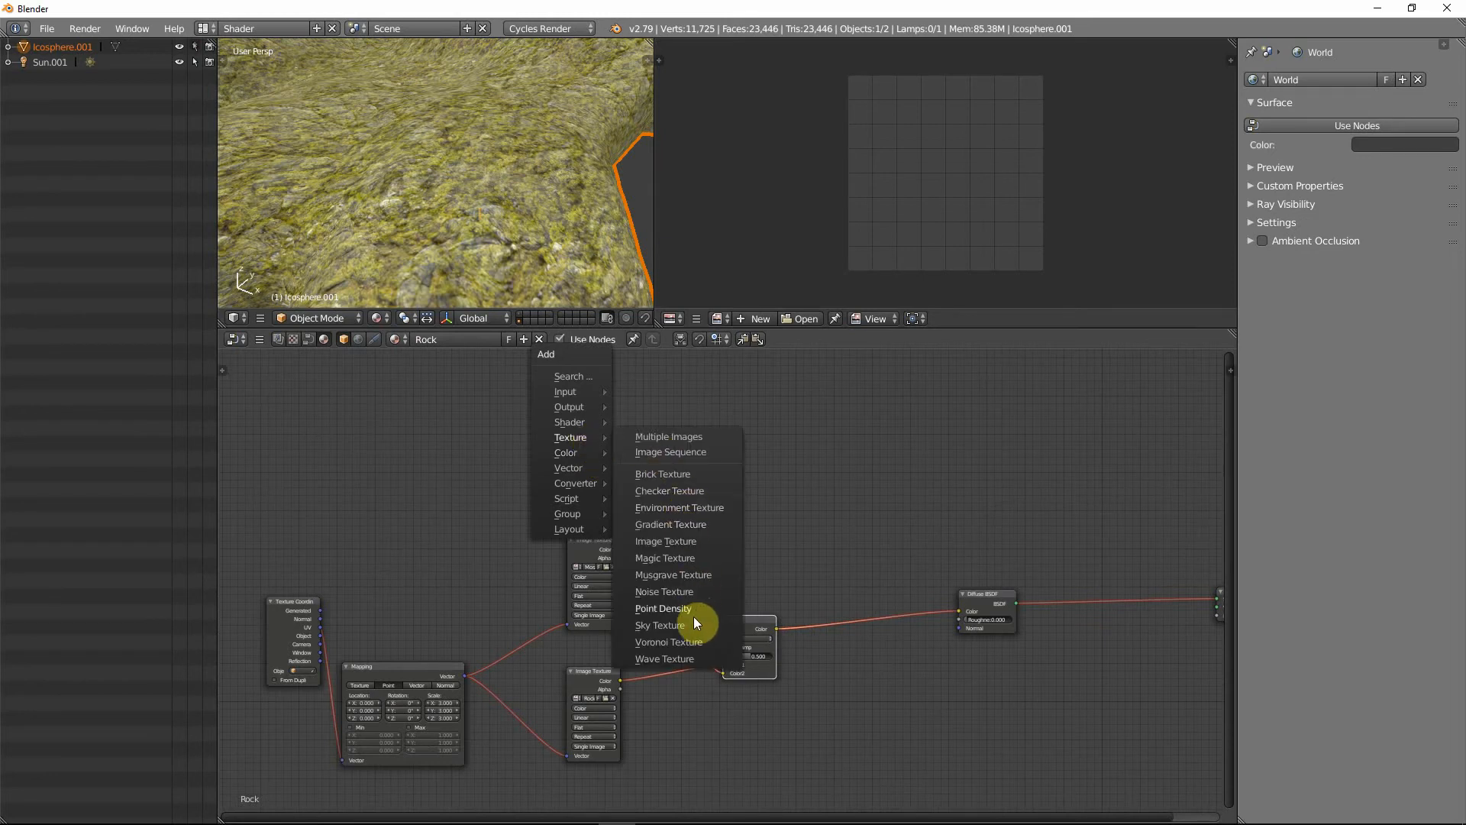
click(665, 592)
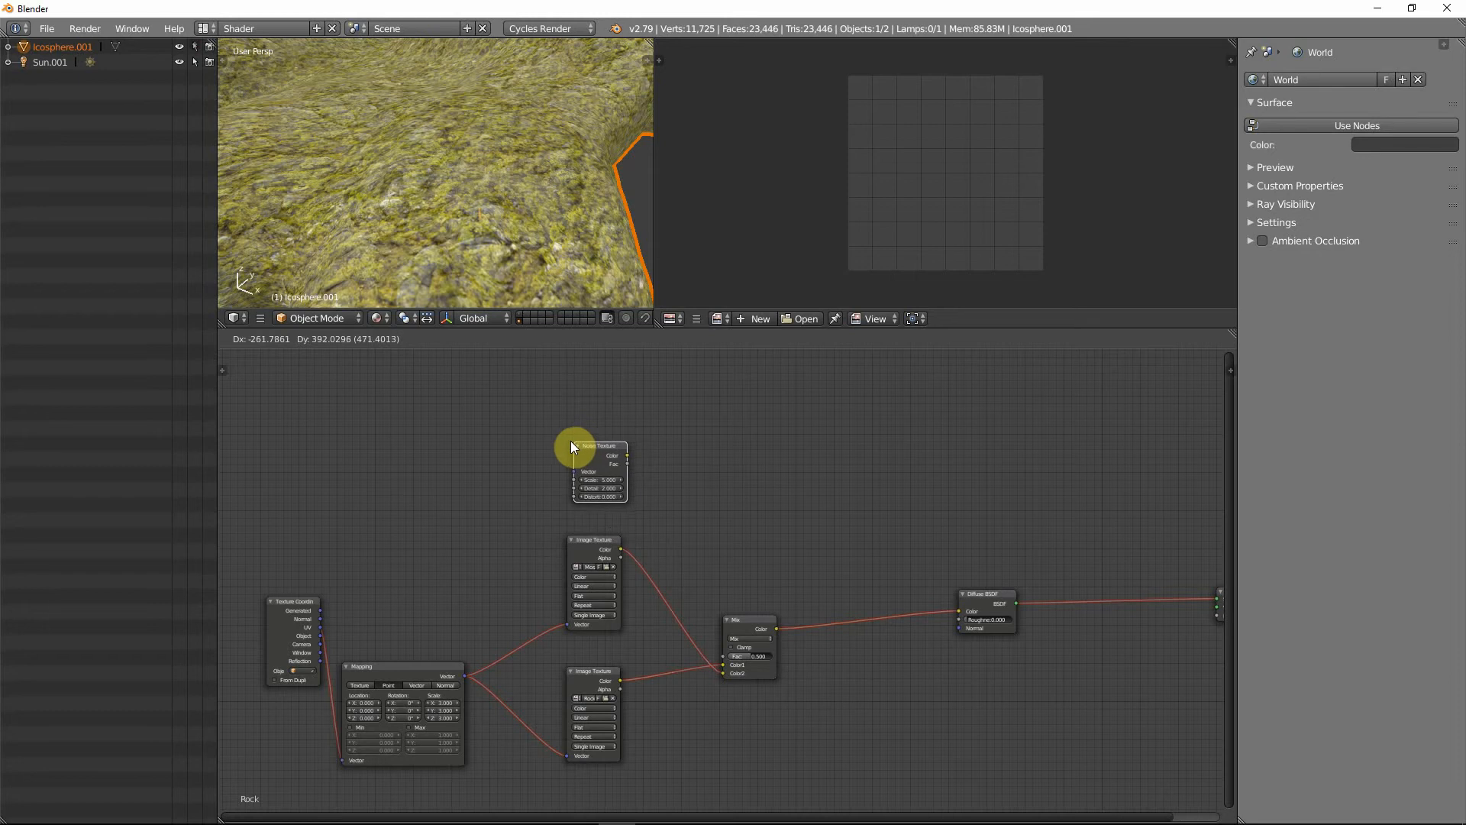
click(569, 436)
- Add a ColorRamp node beside the Noise Texture
scroll(588, 519, up, 2)
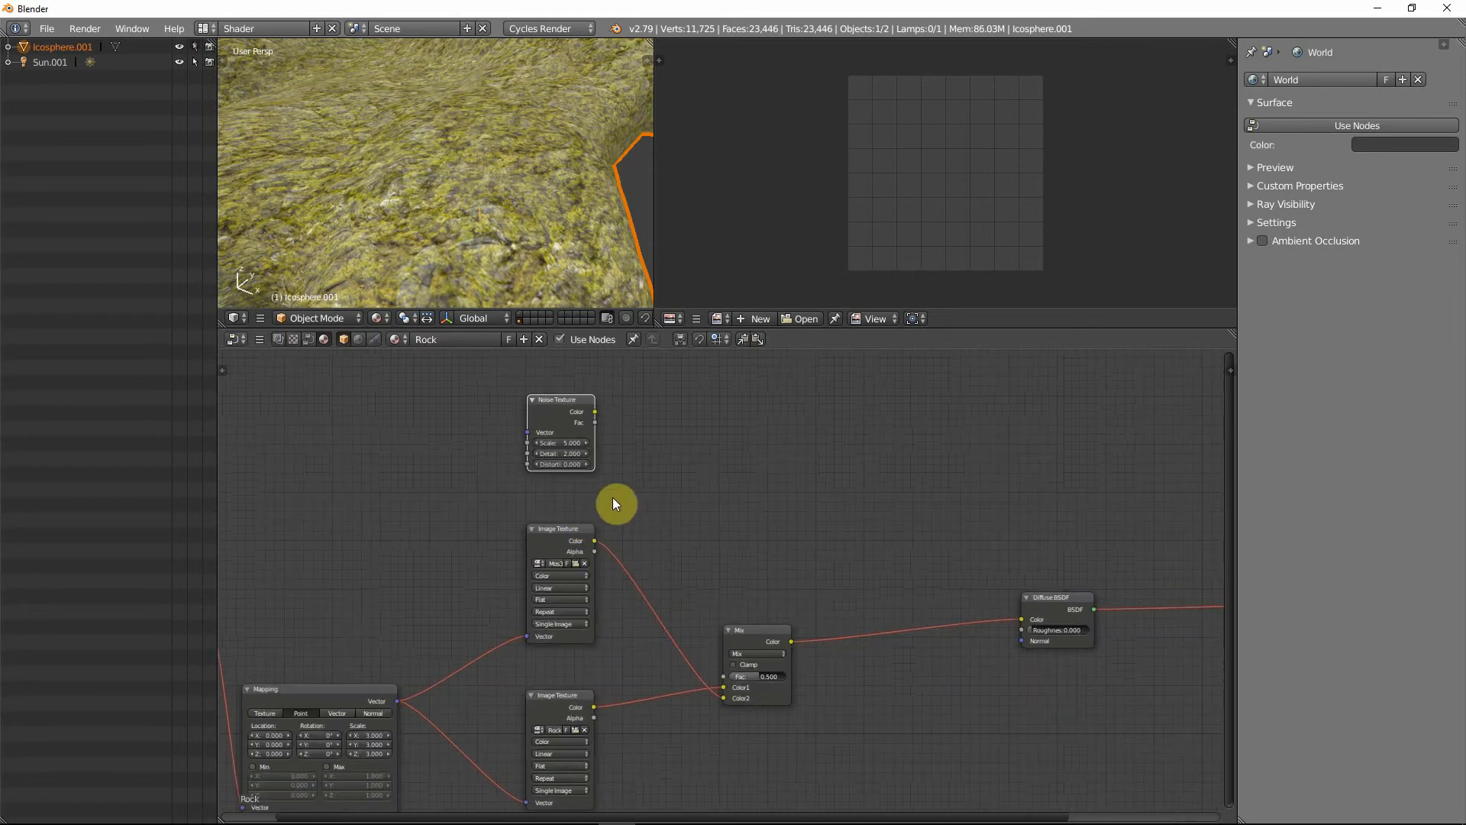
key(shift+a)
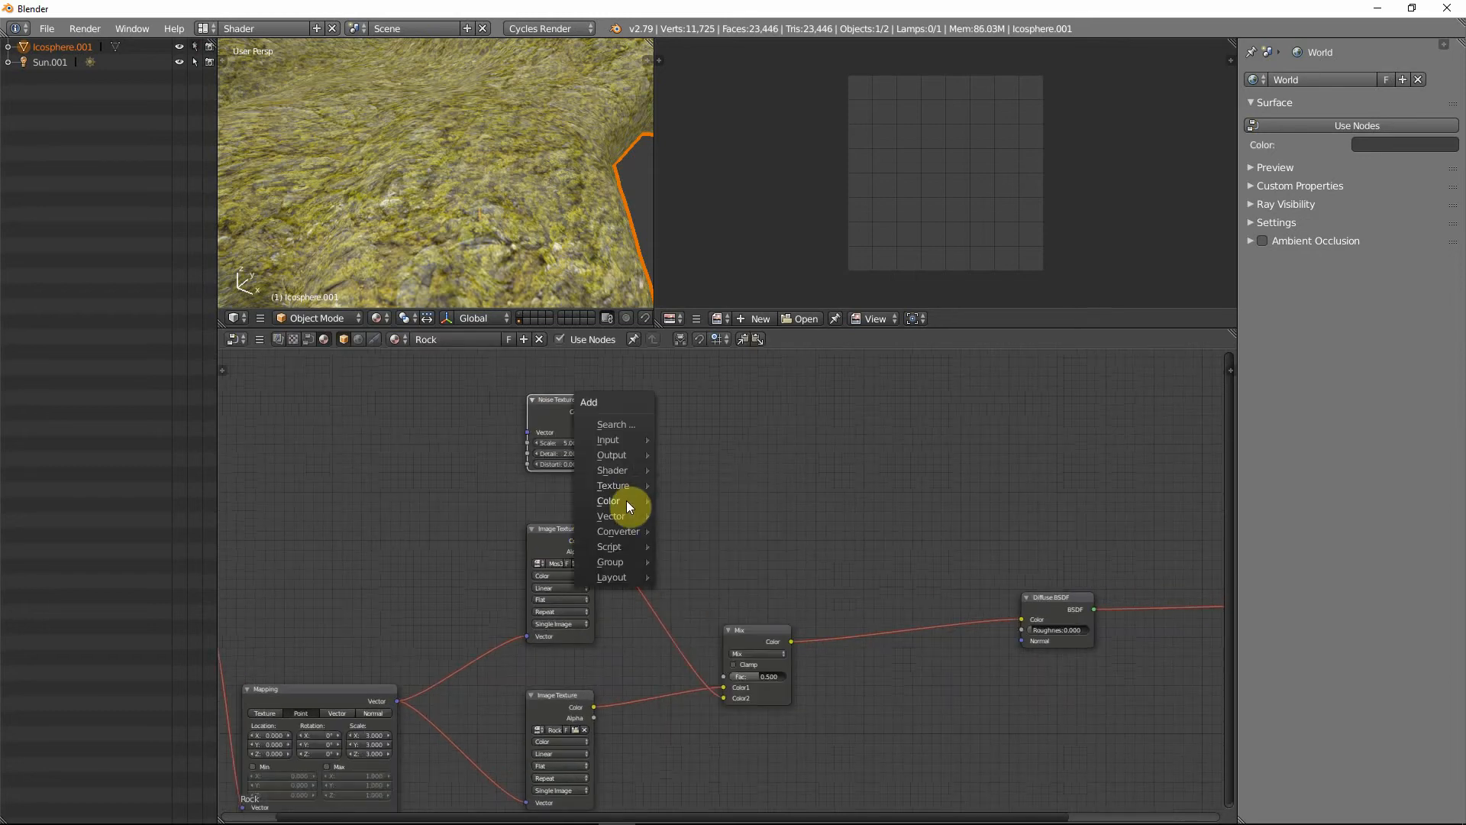
mouse_move(629, 507)
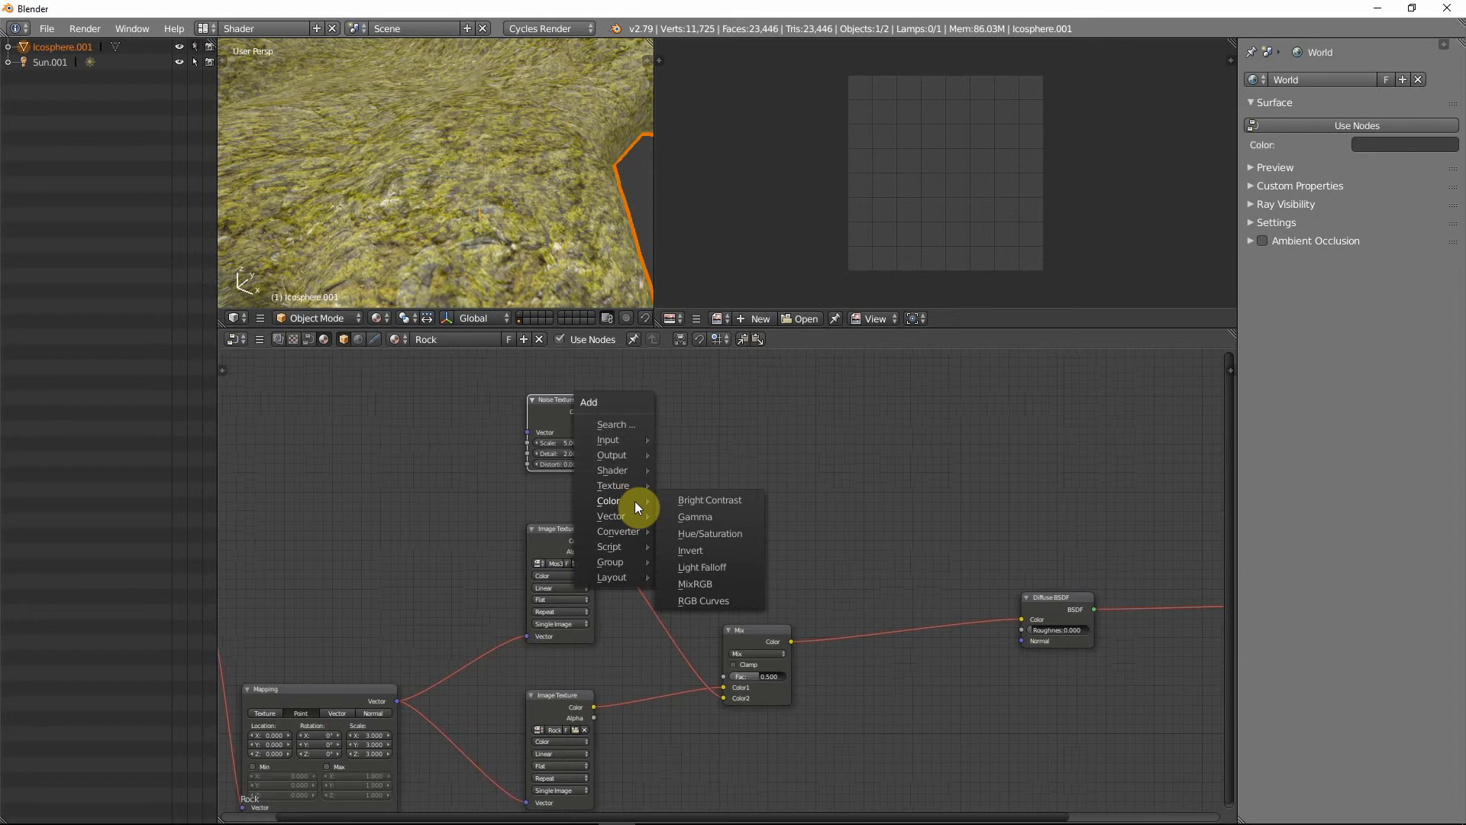
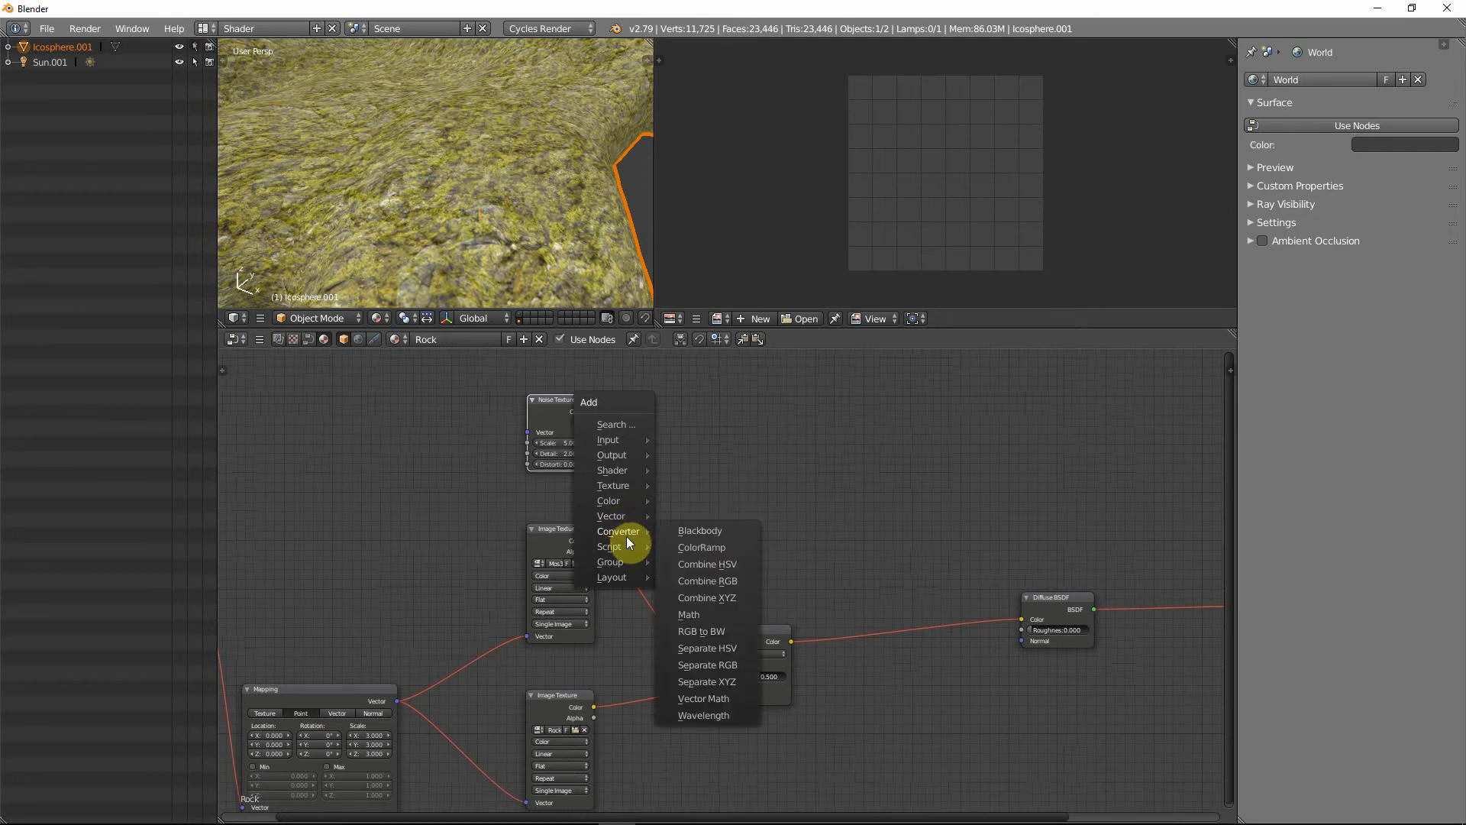
click(718, 546)
click(672, 419)
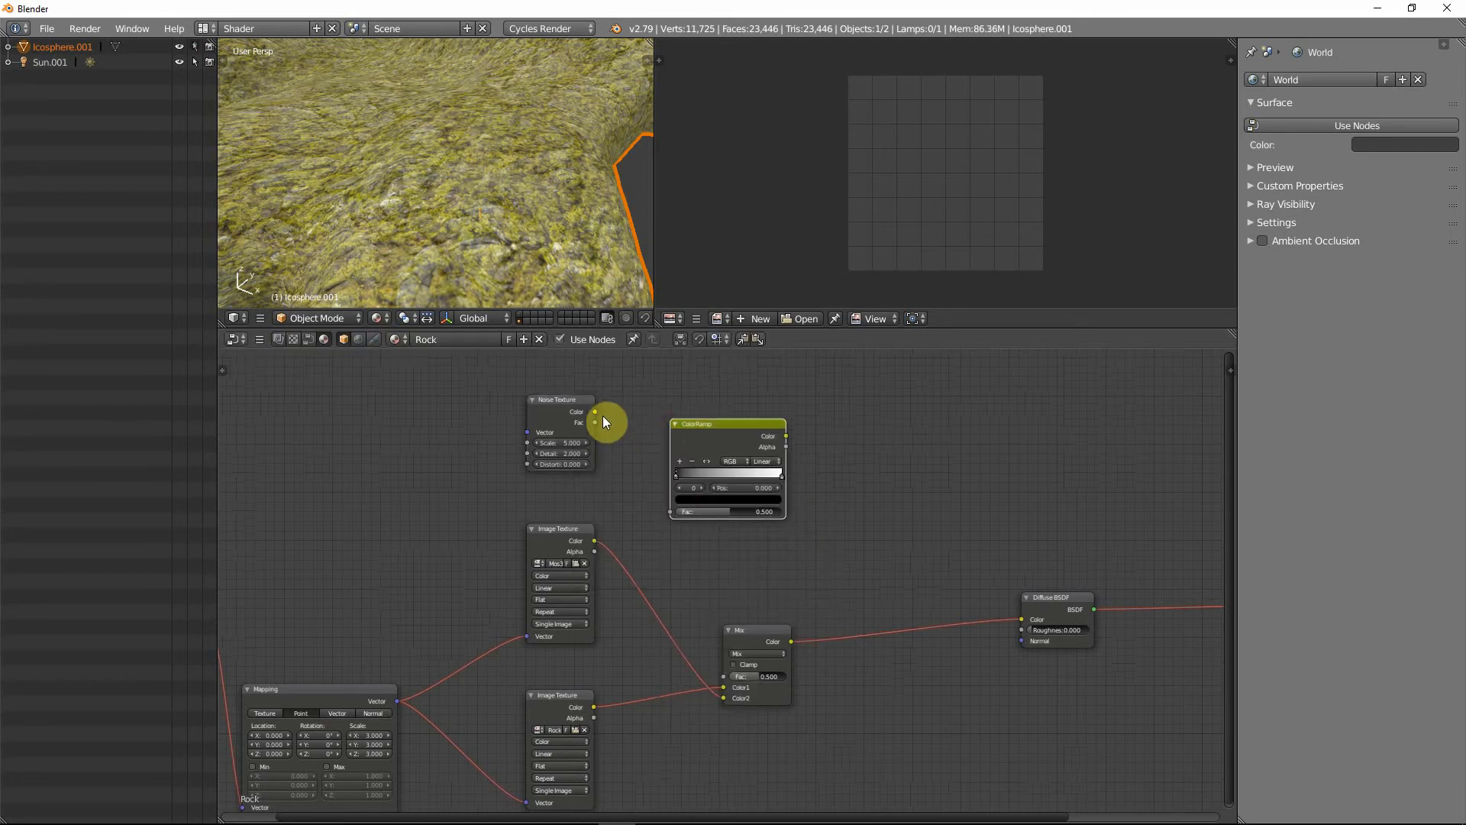
- Connect the Noise Texture's Color to the ColorRamp's Fac, and the ColorRamp's Color to the Mix node's Fac
drag(595, 411, 672, 511)
drag(699, 437, 773, 616)
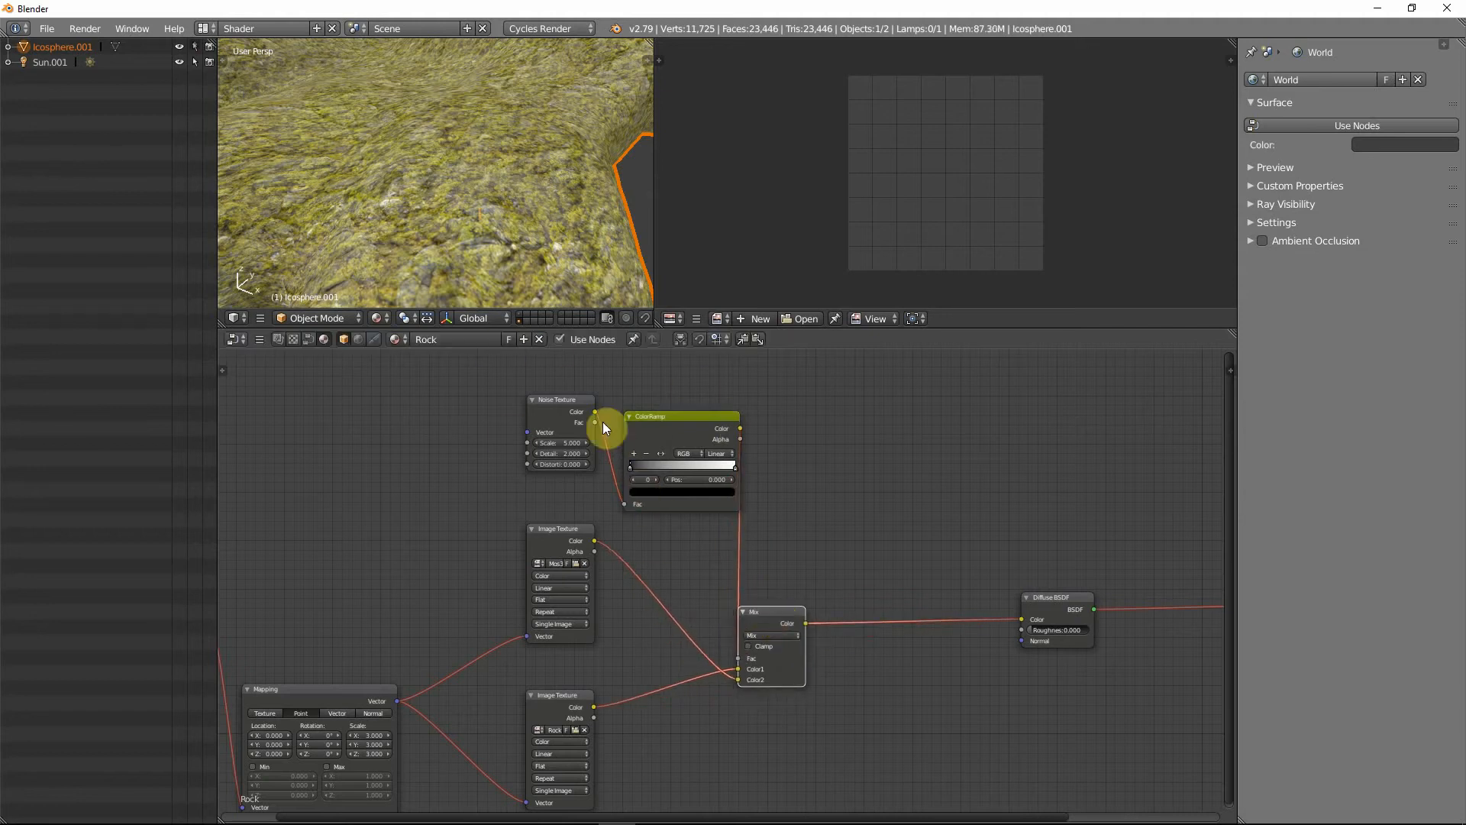
- Tighten the ColorRamp by moving the black stop toward the middle and the white stop to about 0.673, checking the moss patches on the rock
scroll(507, 200, down, 6)
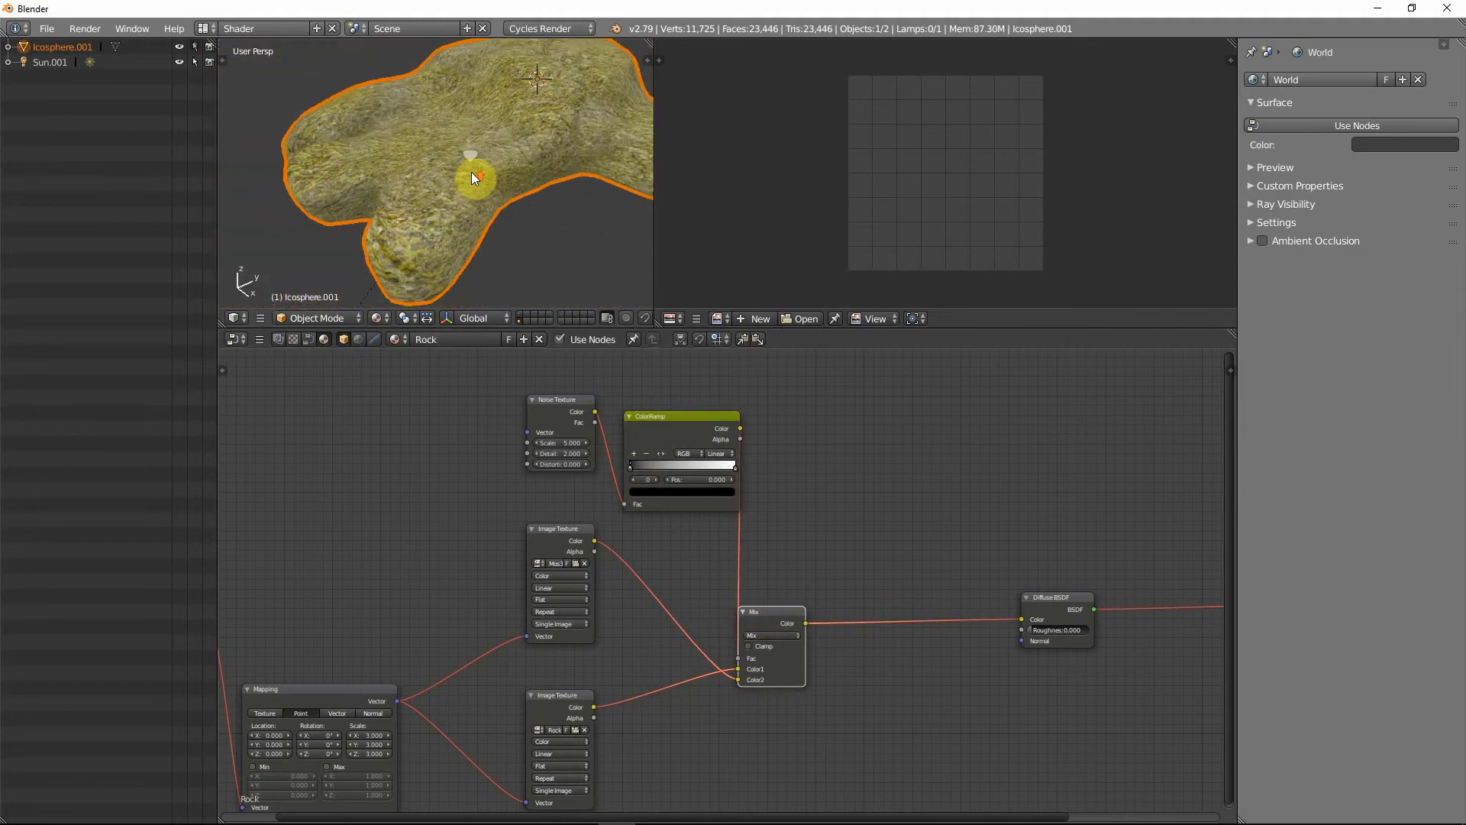
scroll(470, 172, up, 3)
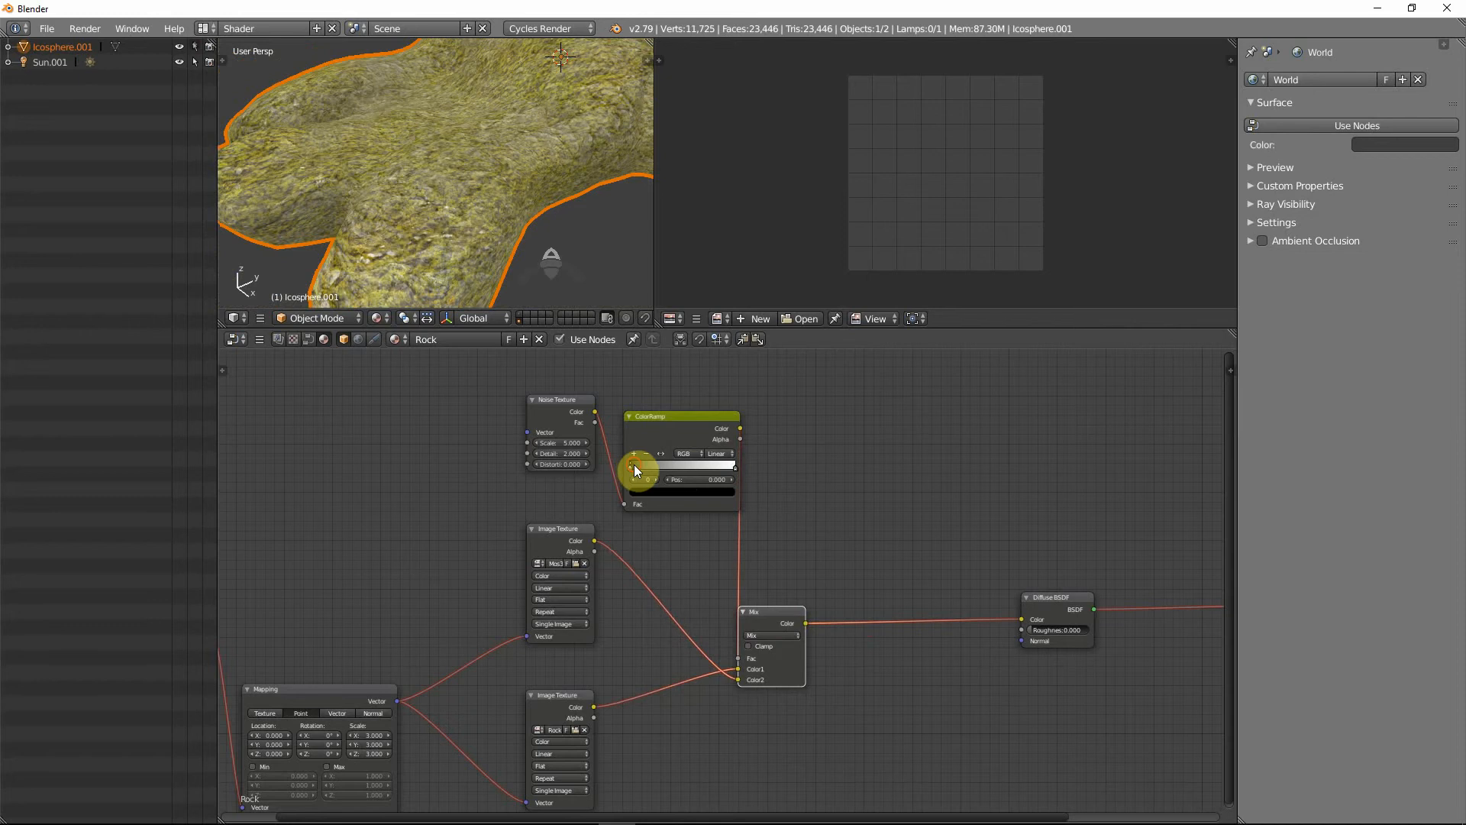
drag(634, 465, 643, 466)
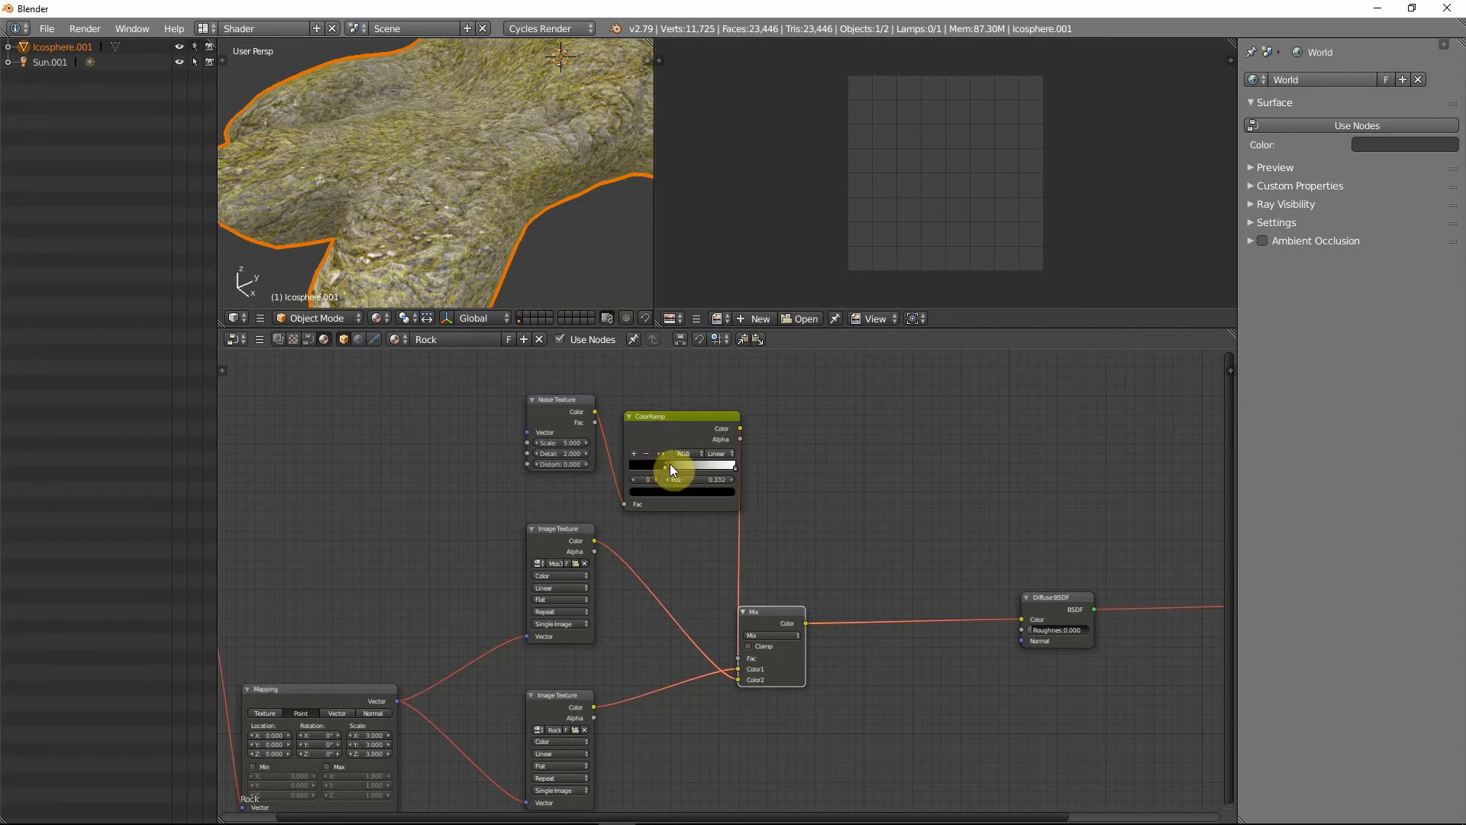
click(734, 467)
drag(718, 466, 695, 466)
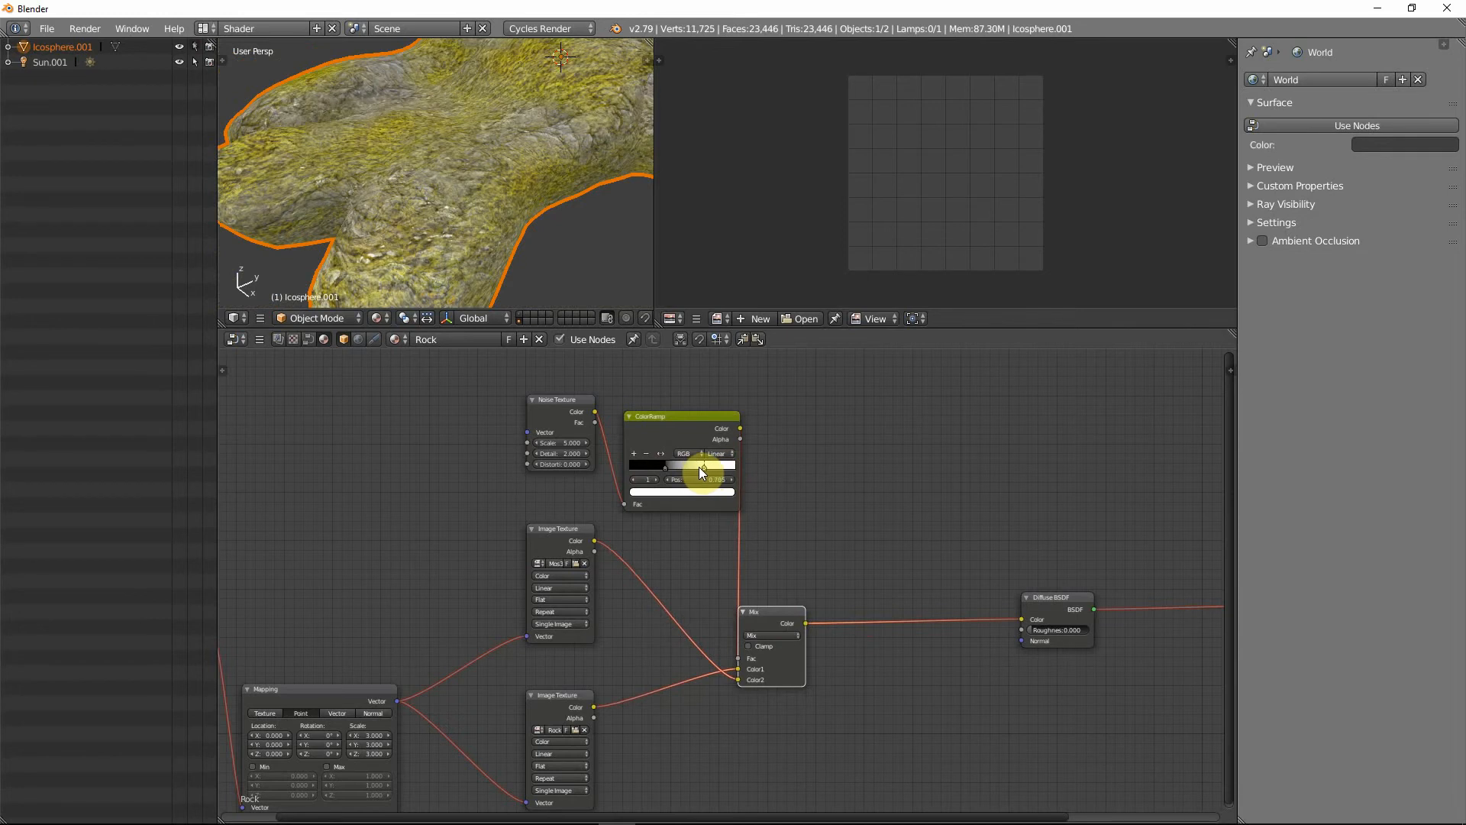
drag(666, 465, 702, 465)
middle_drag(519, 176, 427, 217)
shift+scroll(513, 160, down, 1)
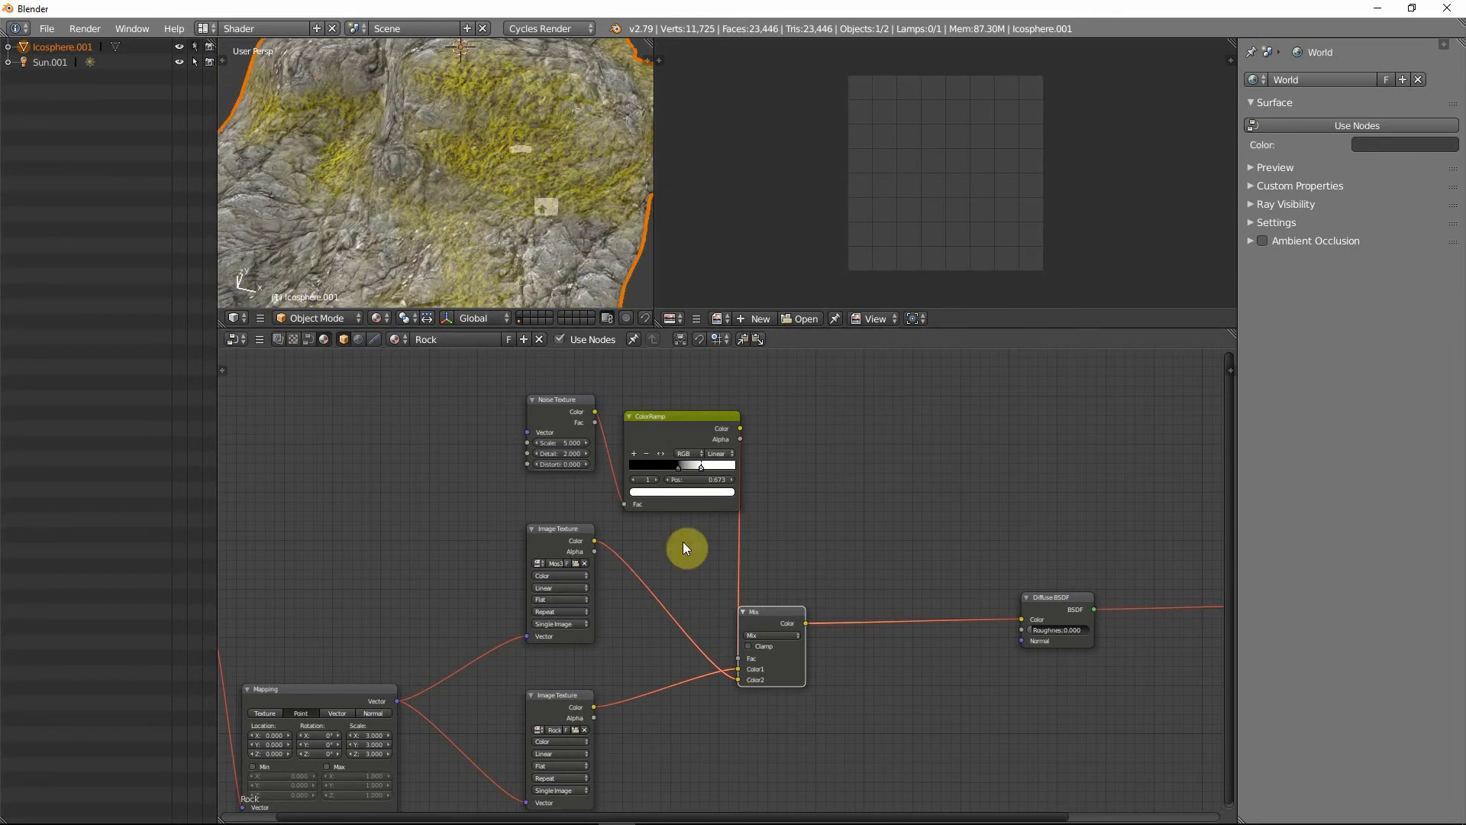
- Try a Noise Texture scale of 8 and check the moss distribution across the rock
click(573, 442)
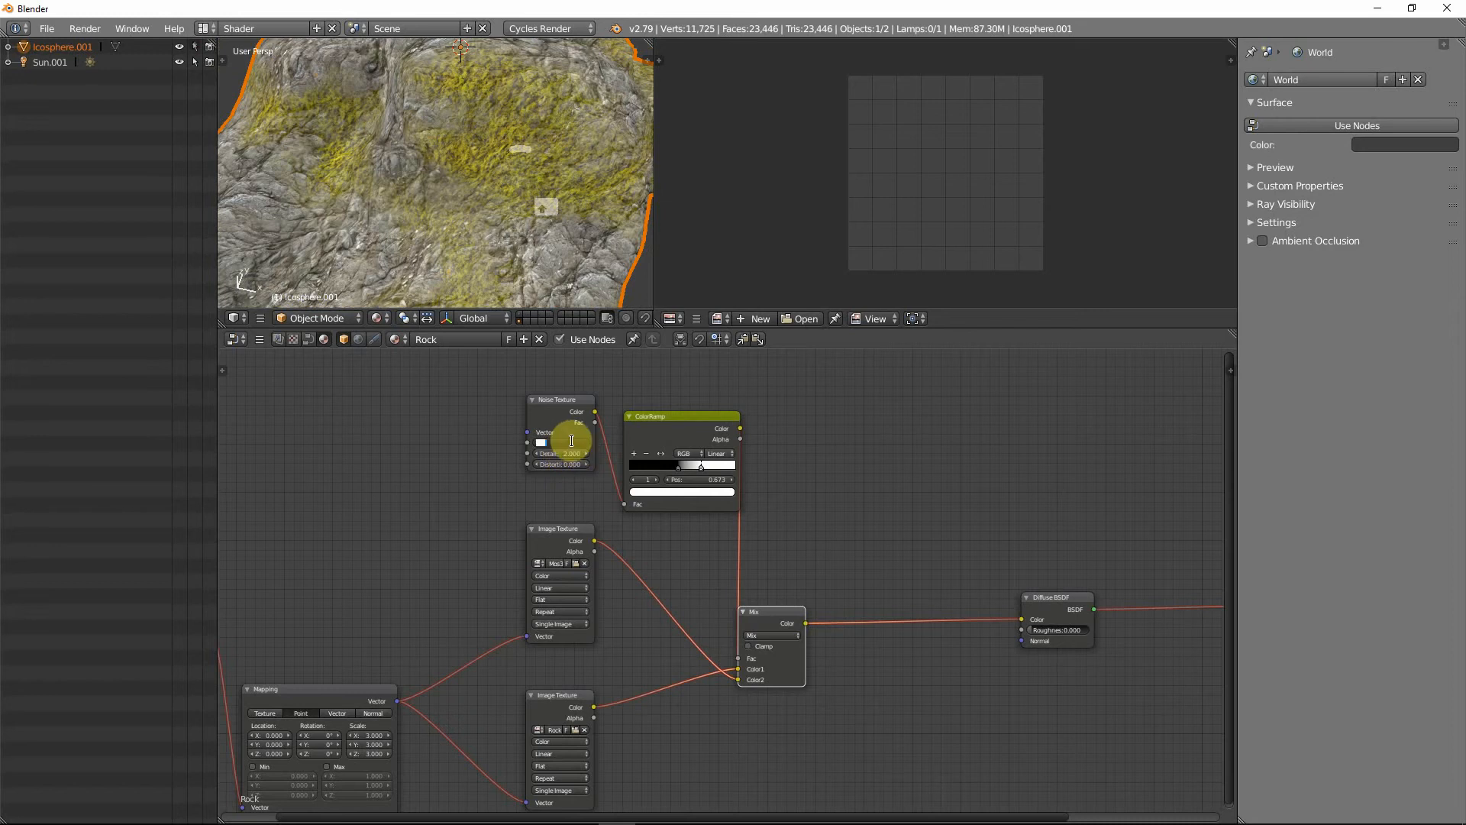
text(8)
key(Return)
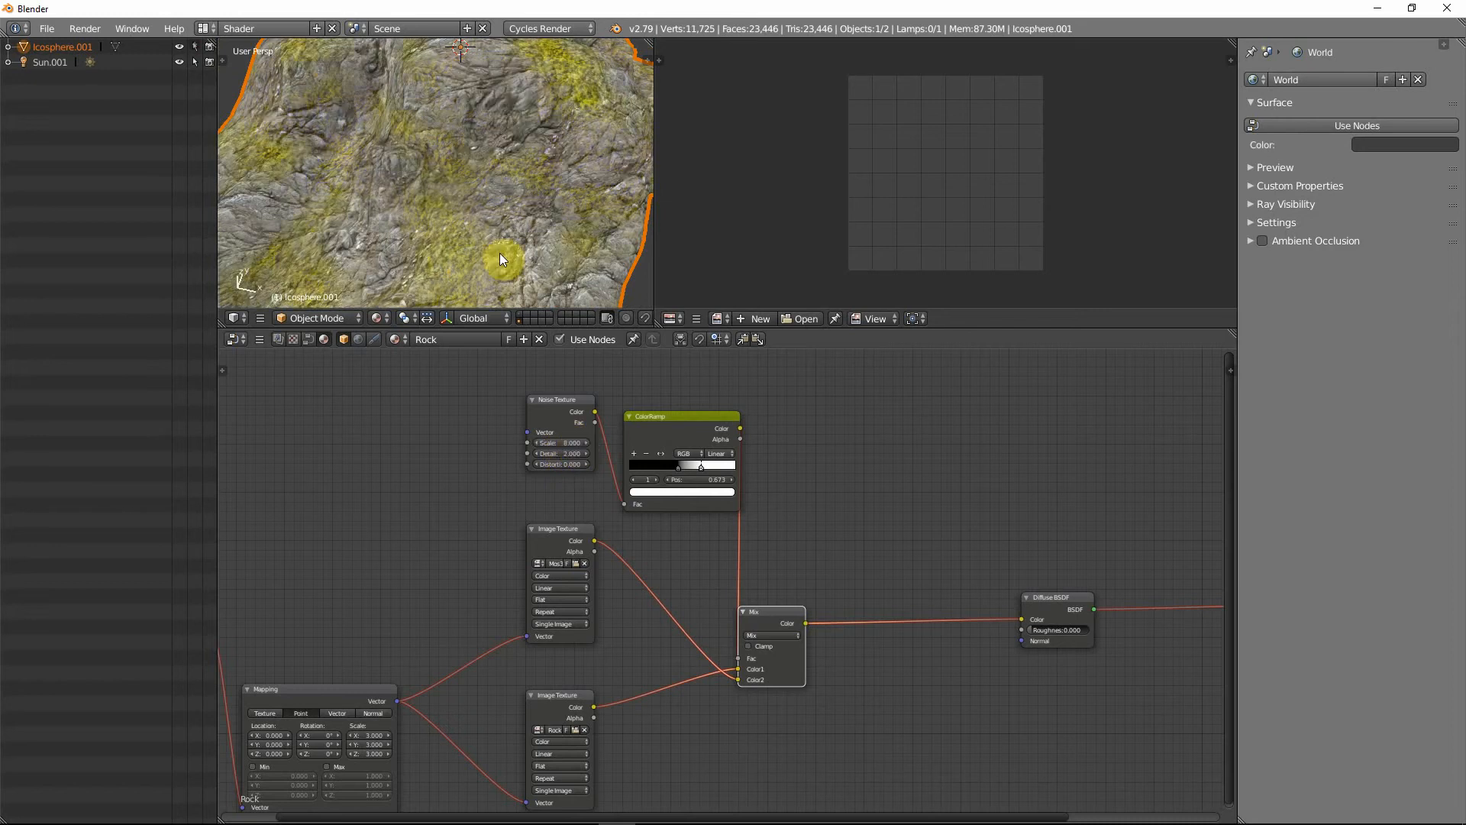
scroll(501, 212, down, 4)
middle_drag(501, 217, 431, 206)
scroll(432, 206, up, 3)
- Set the Noise Texture's scale to 6 and check the moss patches from other angles
mouse_move(569, 443)
mouse_down()
mouse_move(550, 443)
mouse_move(570, 442)
mouse_up()
scroll(426, 197, down, 4)
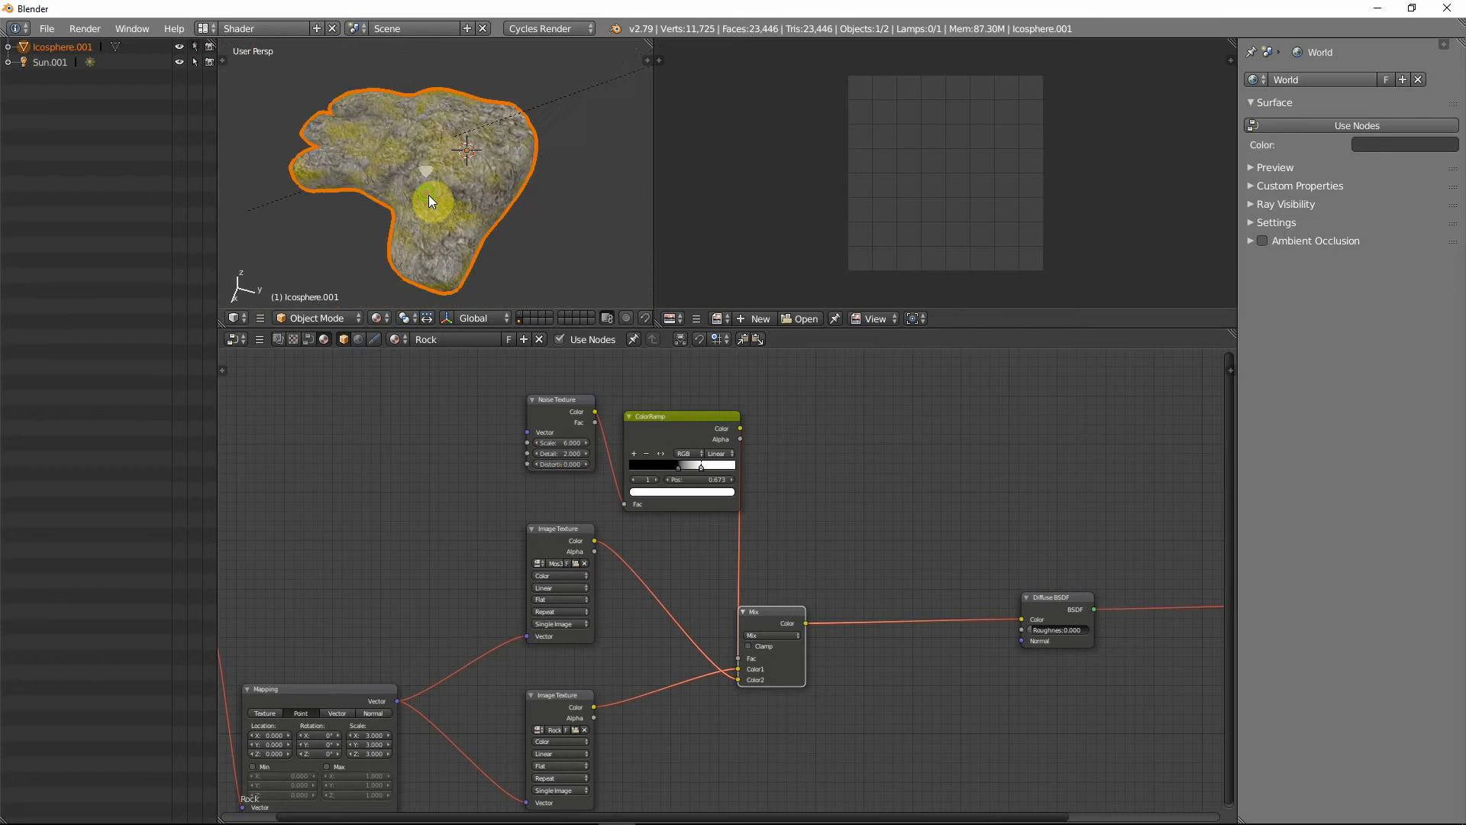
middle_drag(426, 197, 502, 227)
scroll(524, 180, up, 4)
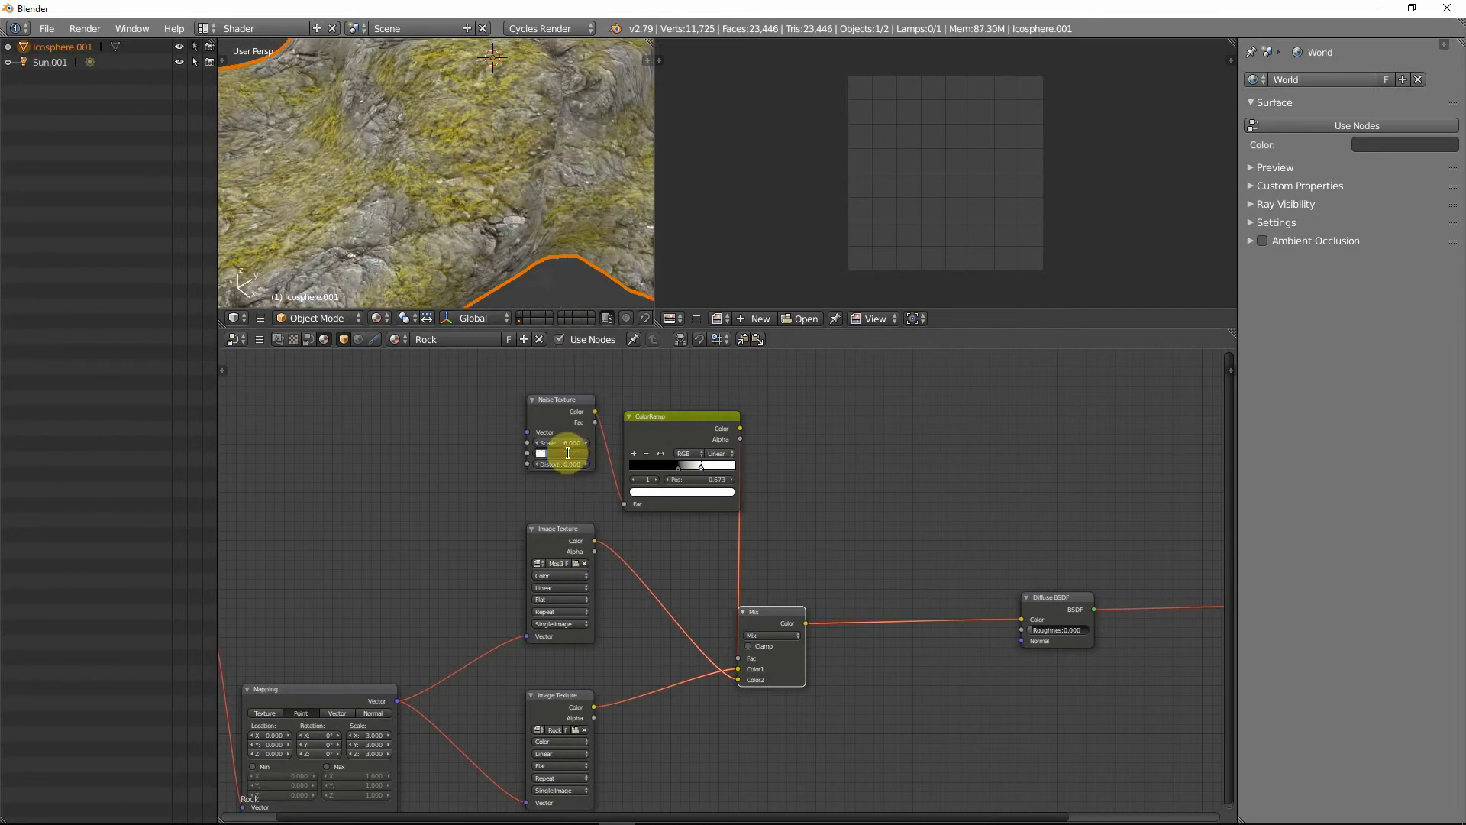
- Set the Noise Texture's detail to 8 and inspect the moss edges on the rock up close and as a whole
key(Return)
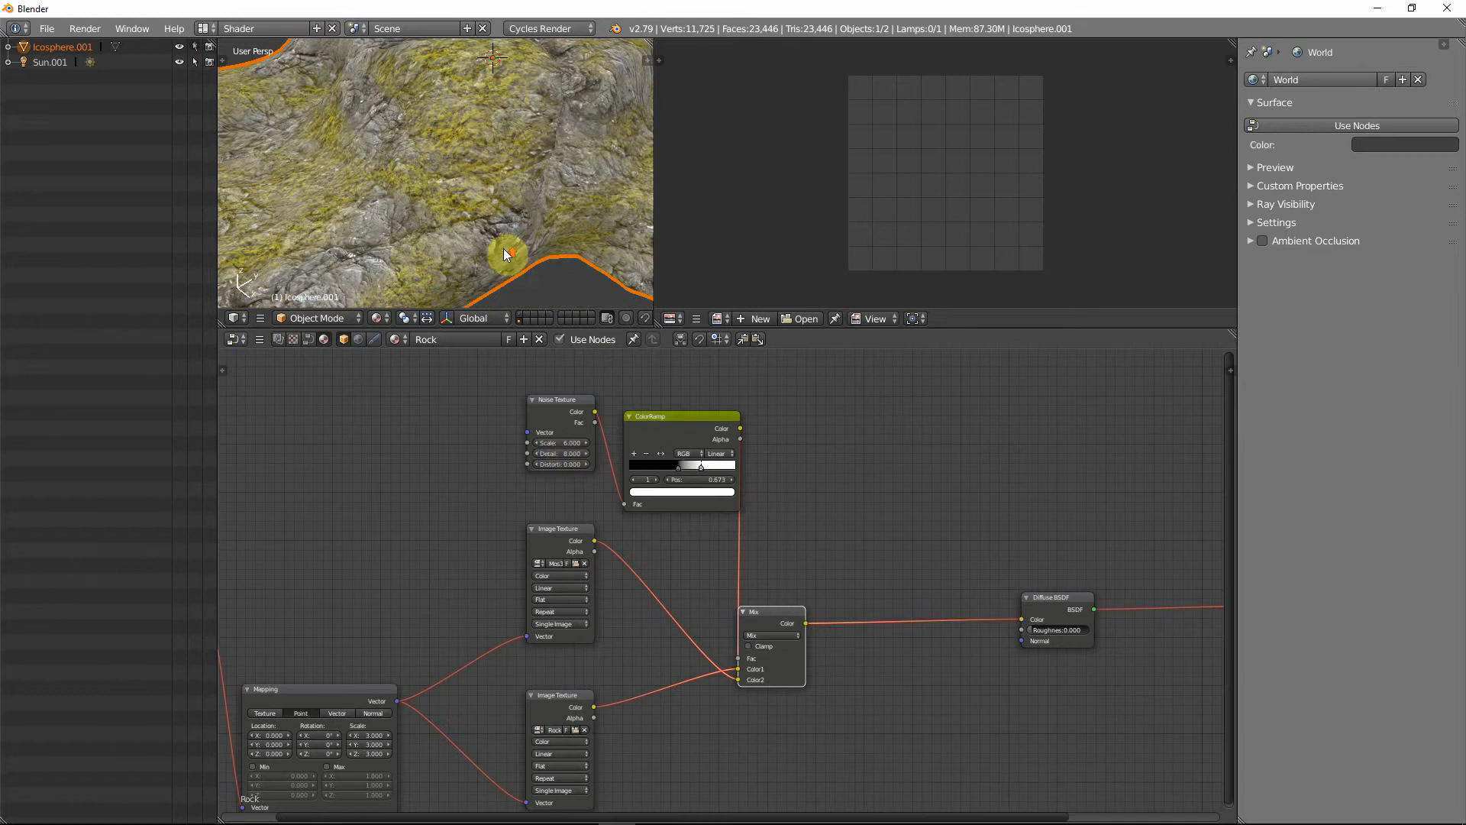
scroll(514, 204, up, 3)
middle_drag(401, 189, 416, 217)
scroll(414, 210, down, 3)
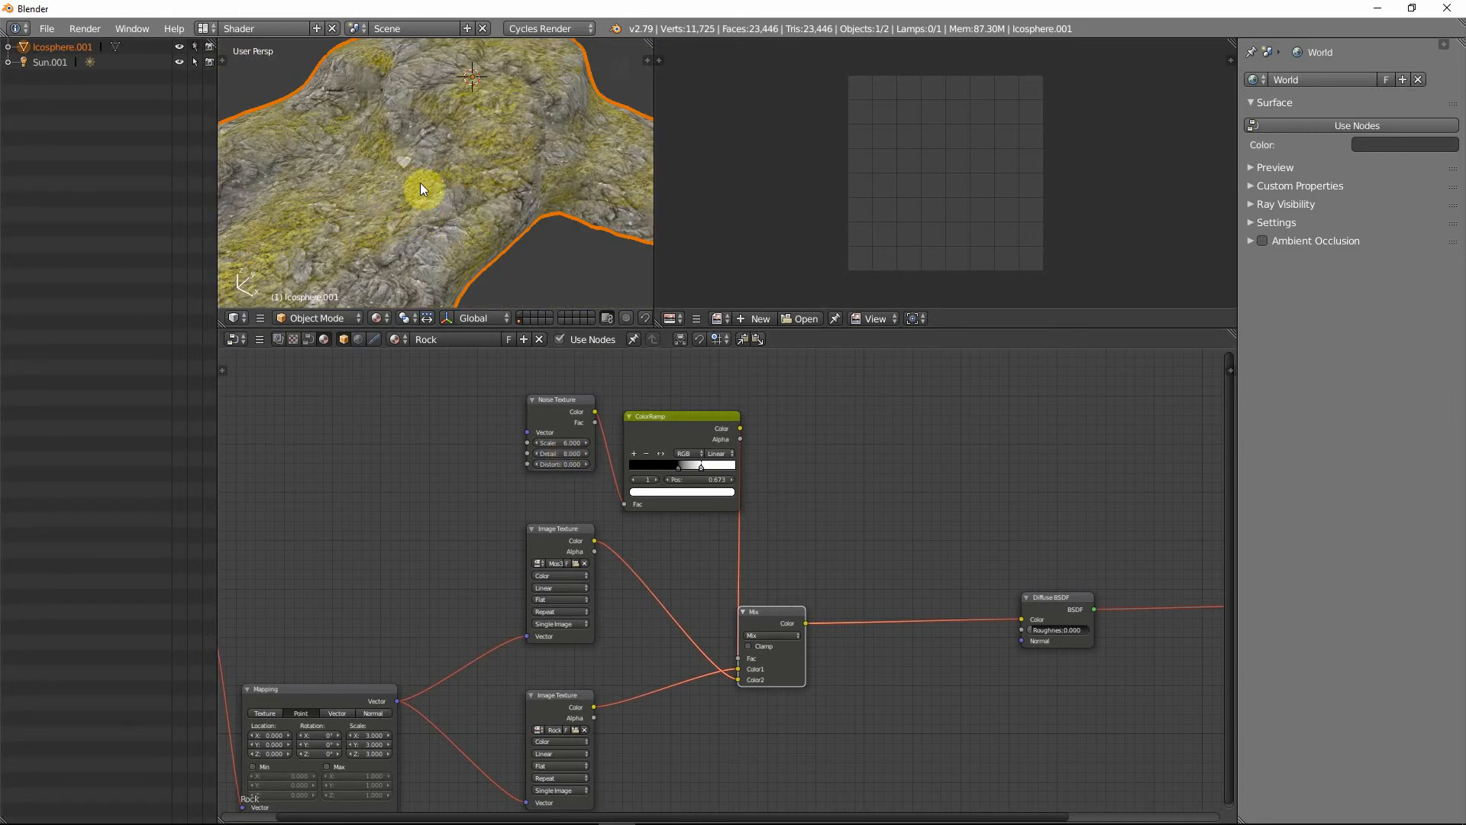
scroll(393, 236, down, 4)
middle_drag(451, 222, 423, 205)
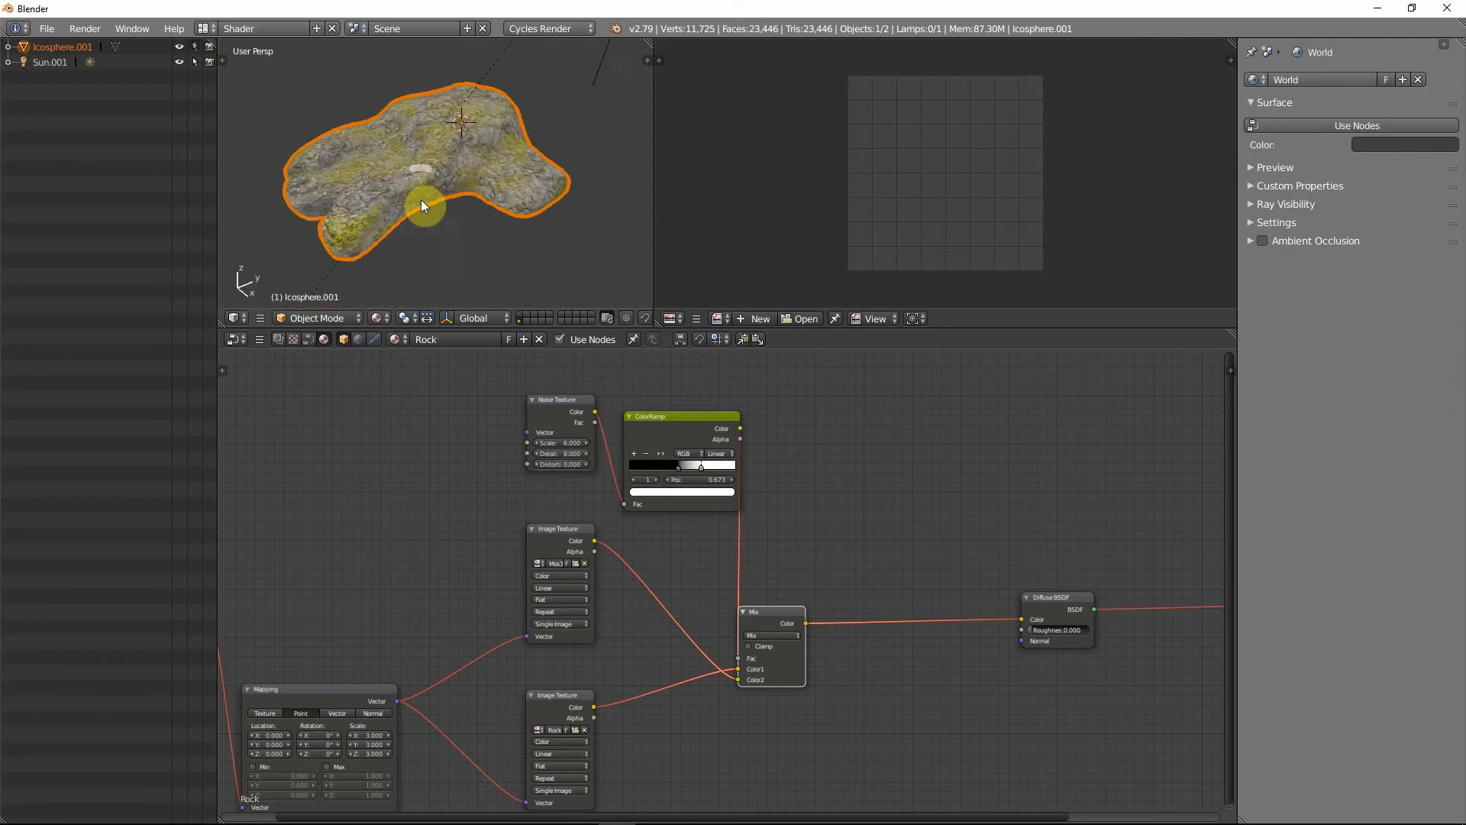
- Move the ColorRamp's black stop to 0.409 and shift the Mix node slightly toward the Diffuse BSDF
click(679, 469)
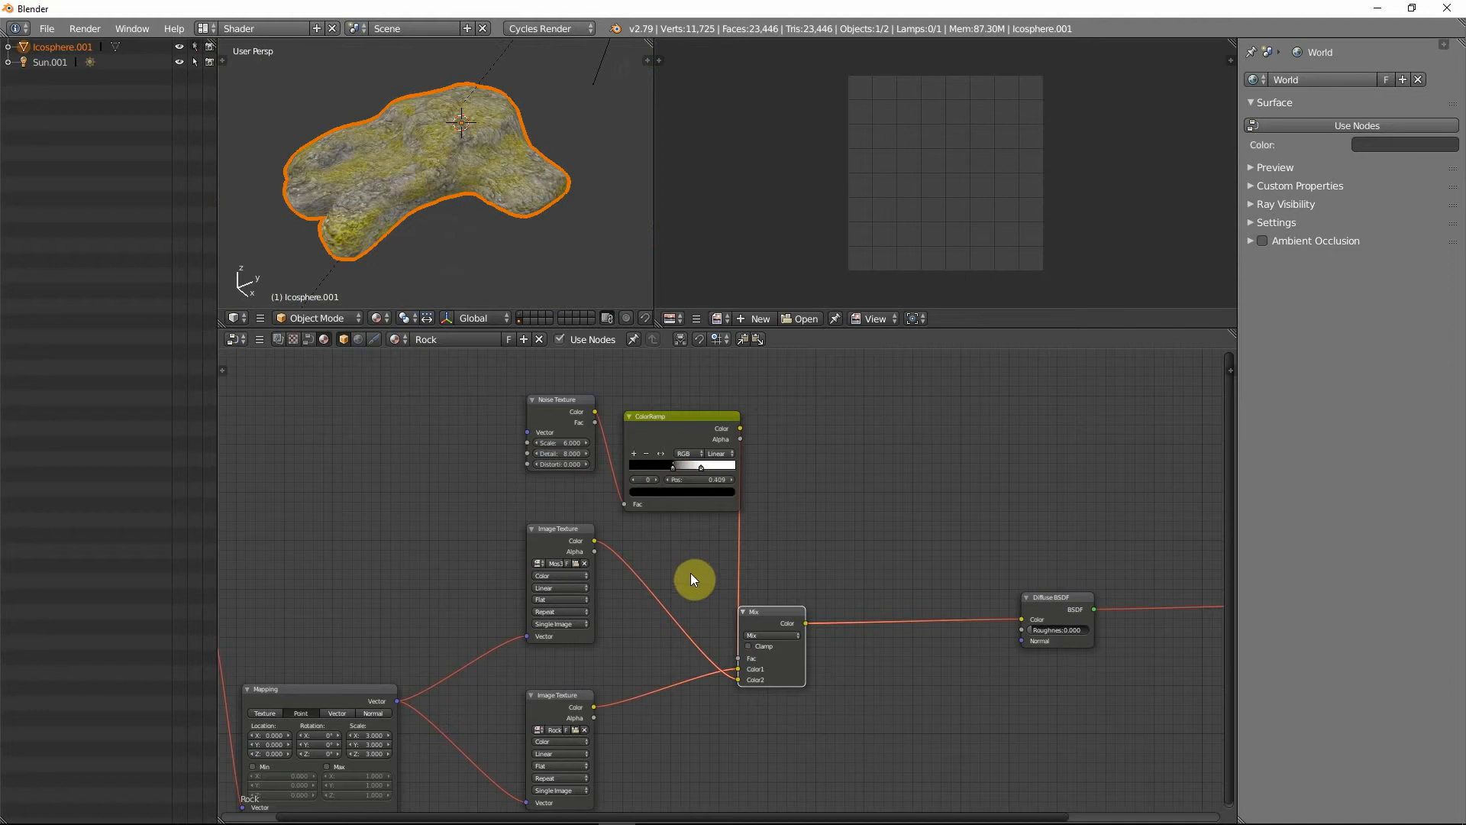
middle_drag(690, 572, 675, 550)
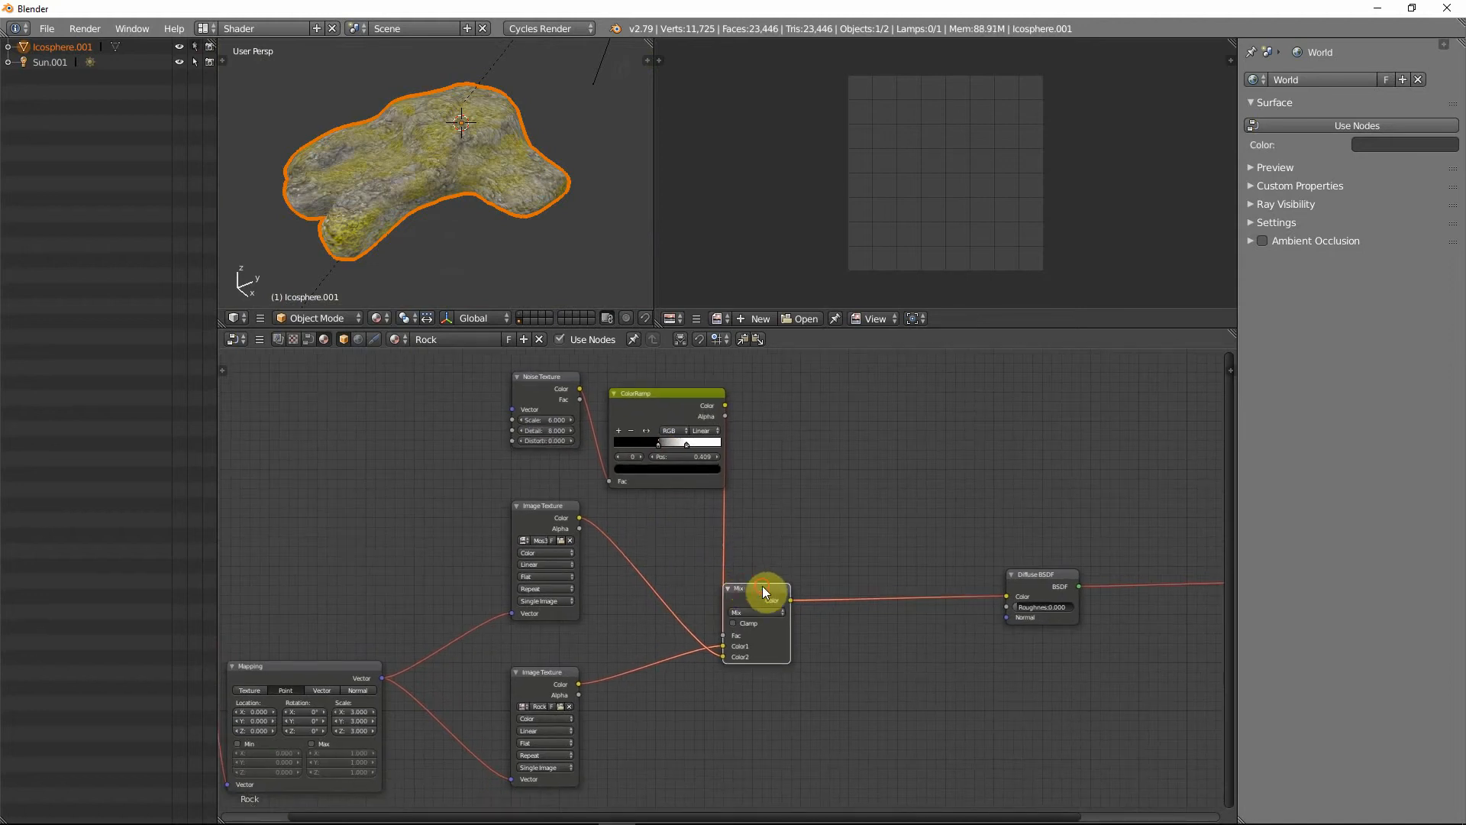
drag(762, 585, 787, 580)
middle_drag(812, 659, 585, 638)
scroll(709, 633, down, 1)
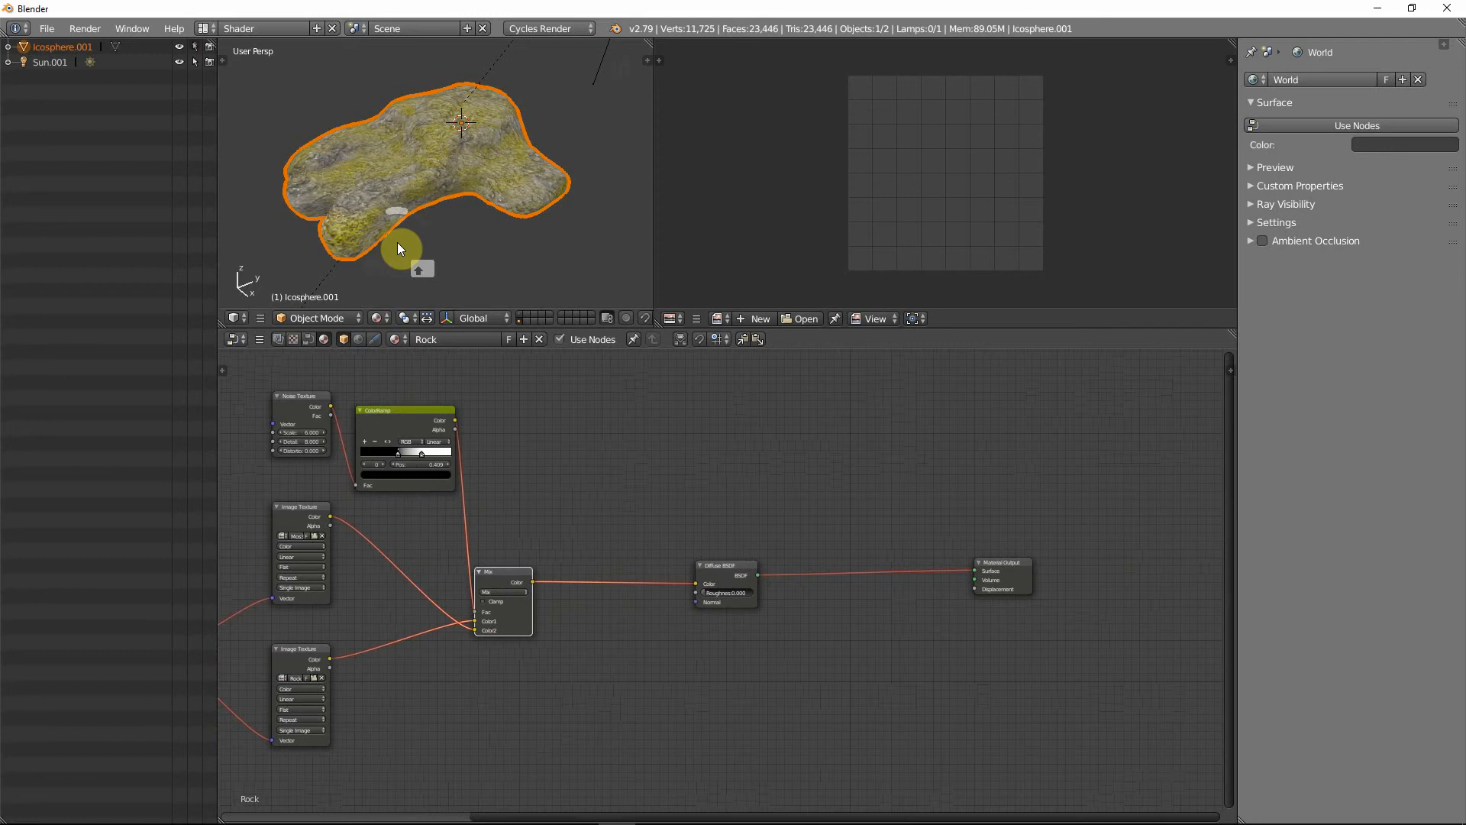
scroll(397, 231, up, 2)
middle_drag(397, 230, 305, 245)
scroll(470, 231, up, 3)
scroll(453, 224, down, 2)
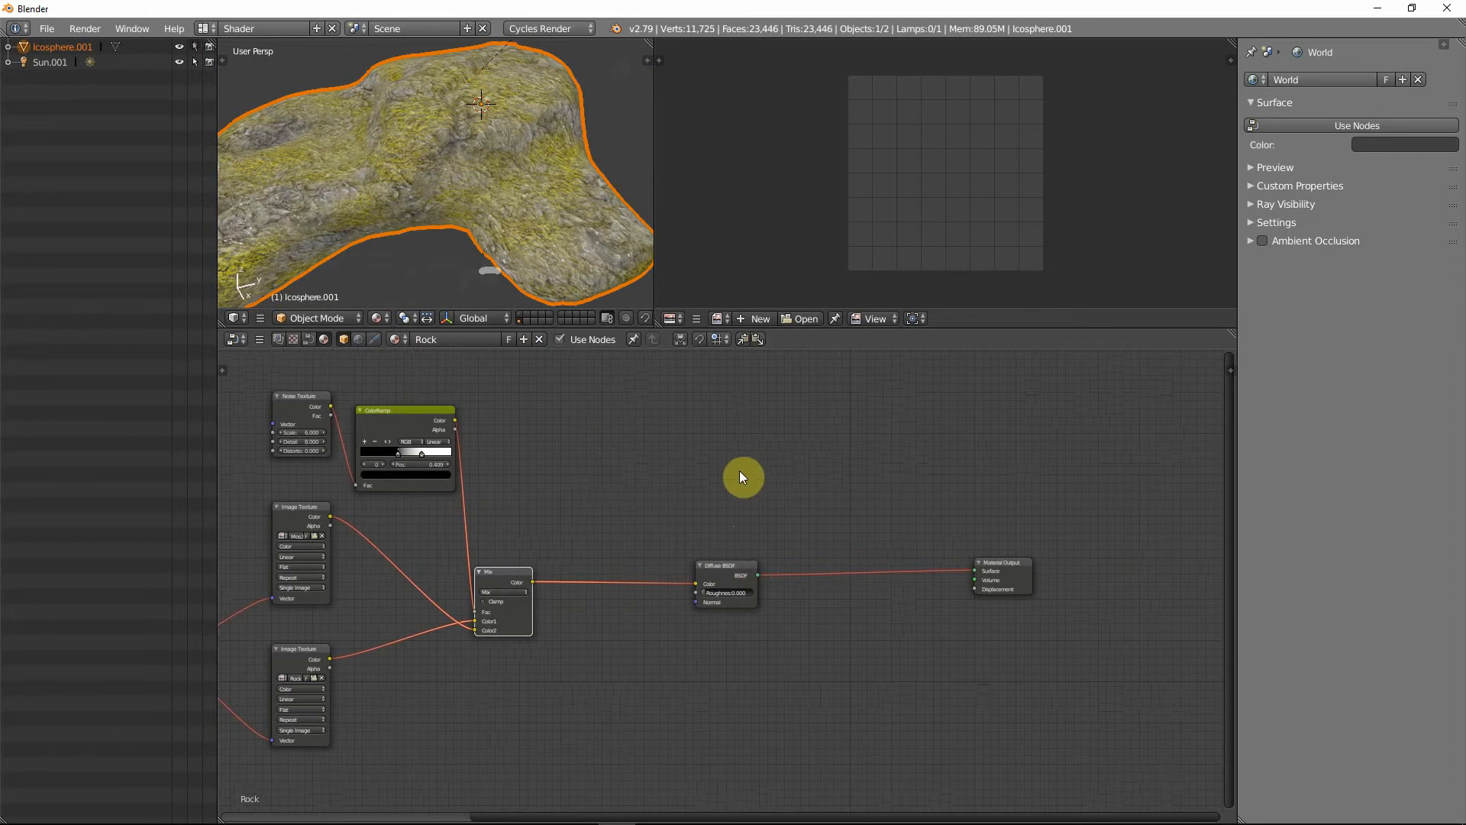
- Add a Glossy BSDF node above the Diffuse BSDF
key(shift+a)
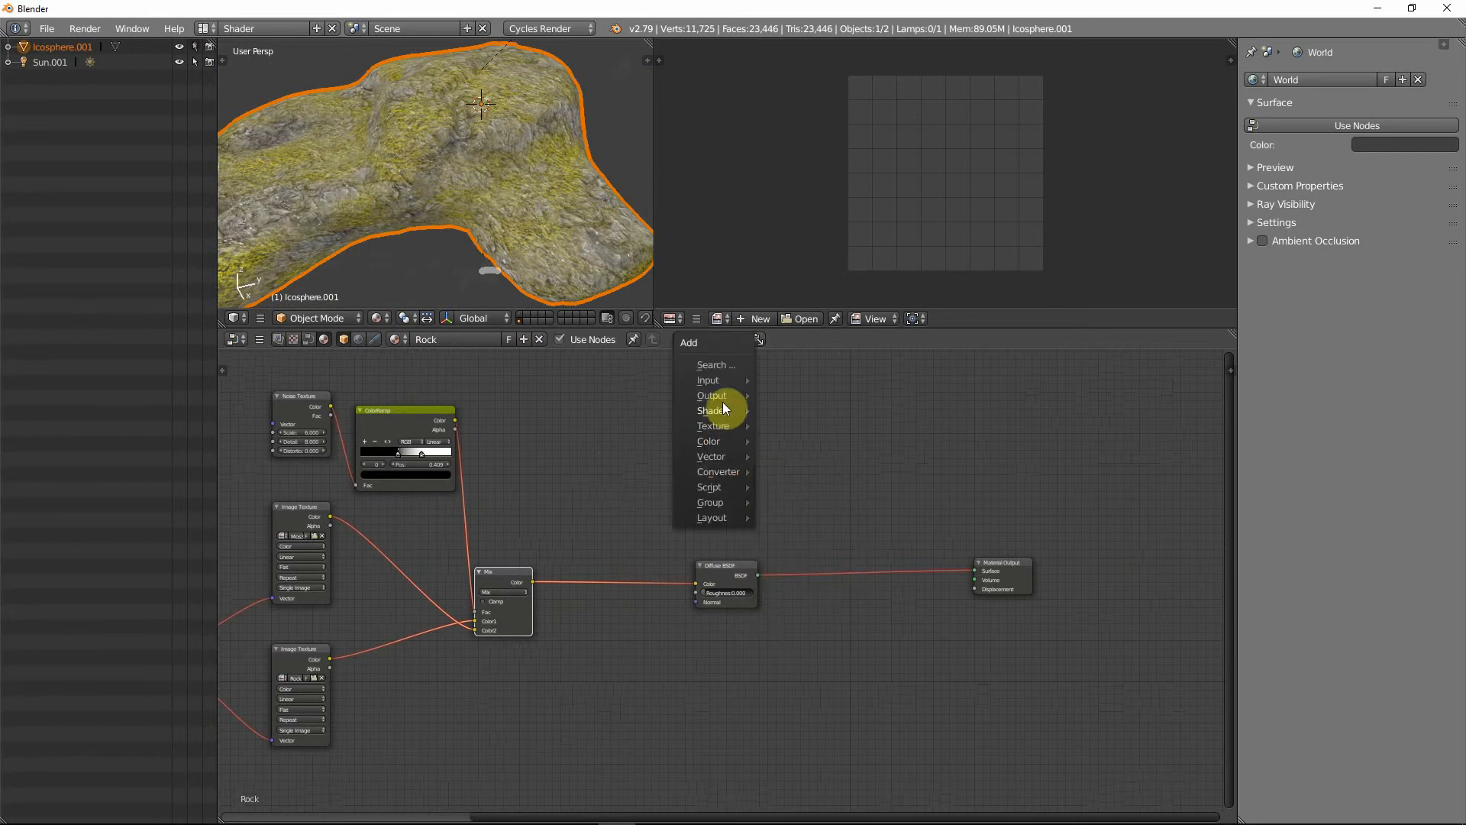
mouse_move(722, 414)
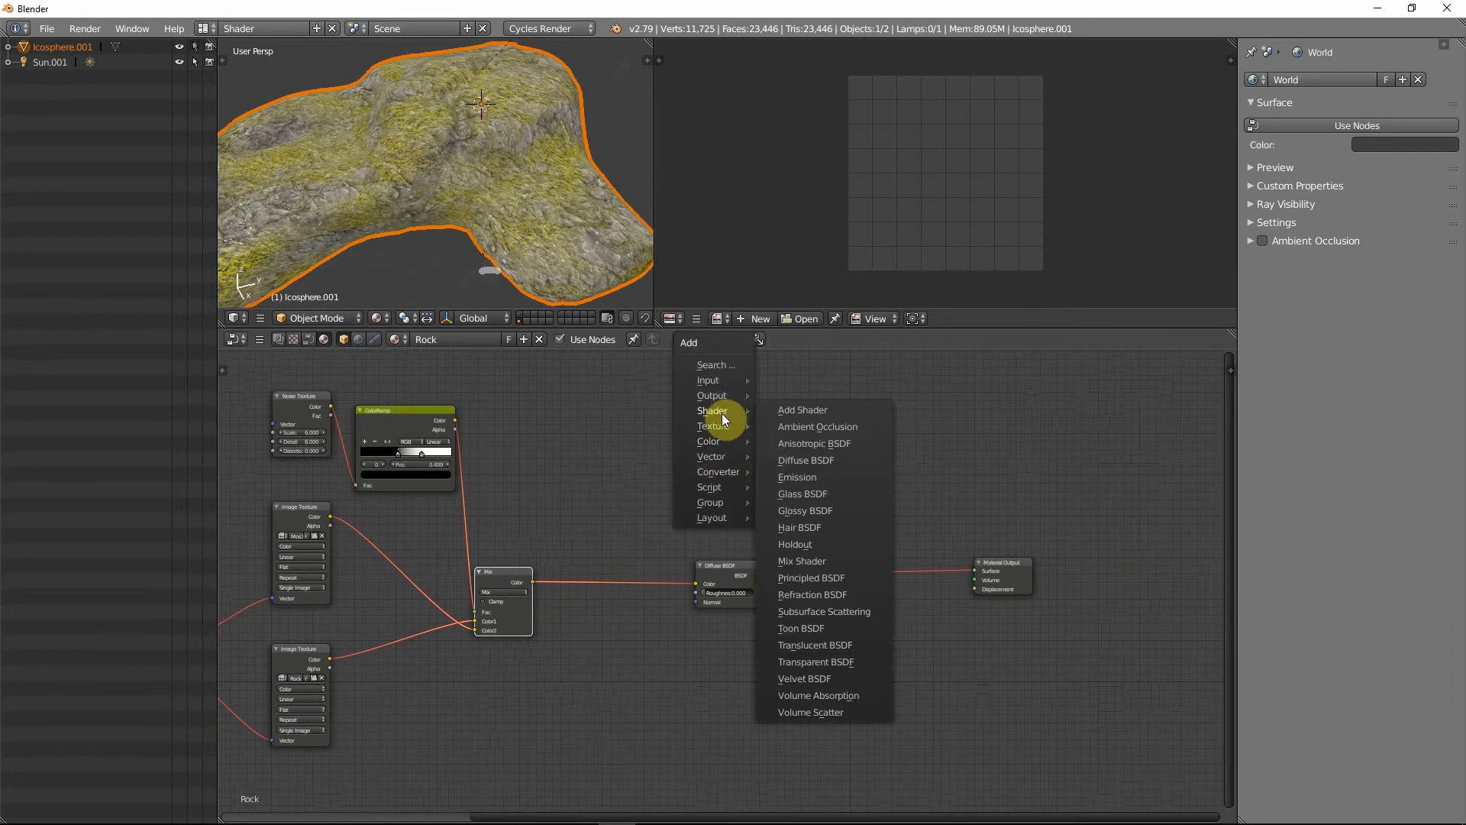
click(805, 507)
click(704, 458)
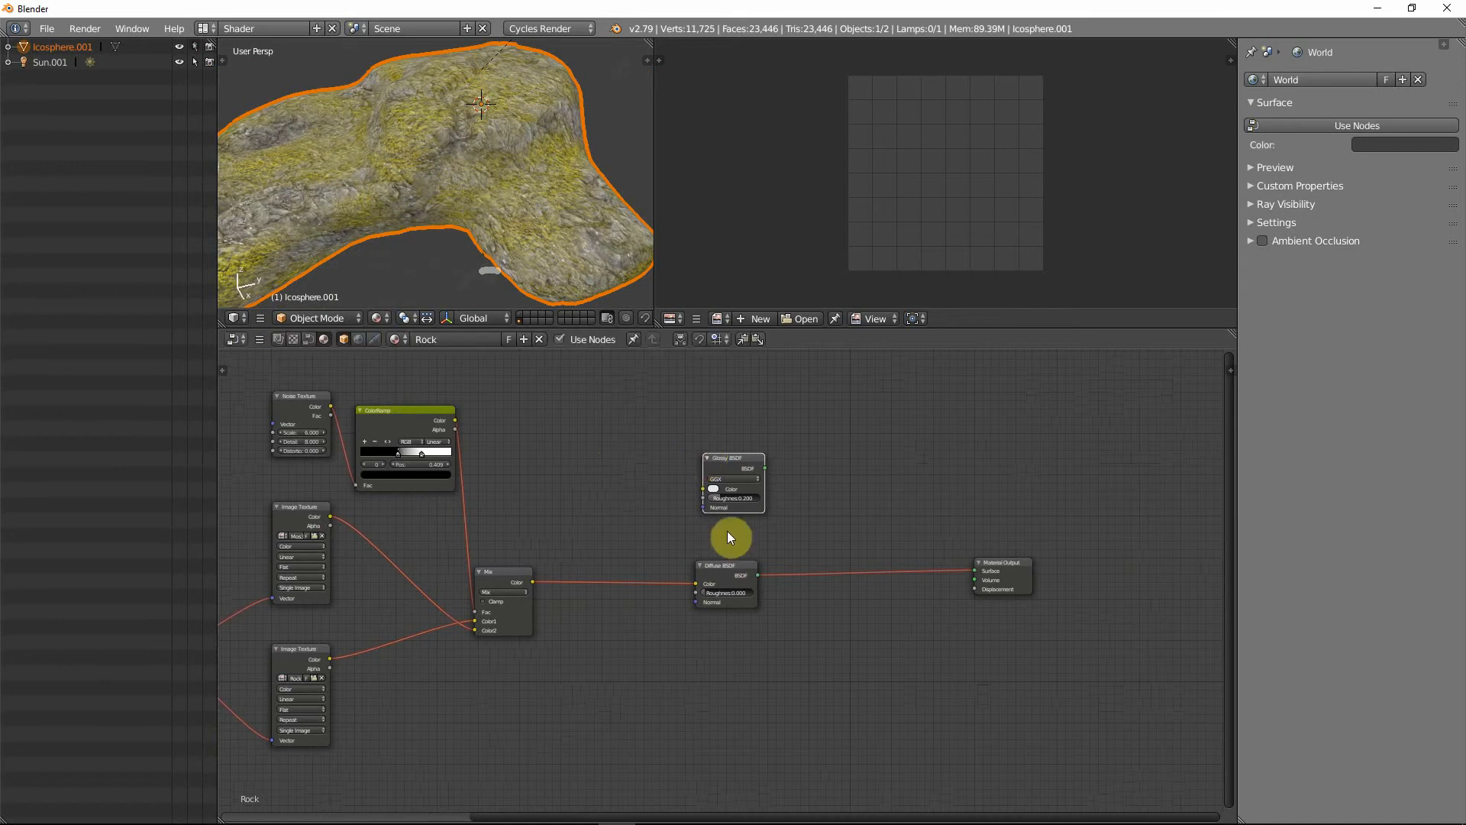
- Insert a Mix Shader between the Diffuse BSDF and Material Output, and connect the Glossy BSDF to its second Shader input
scroll(728, 532, up, 2)
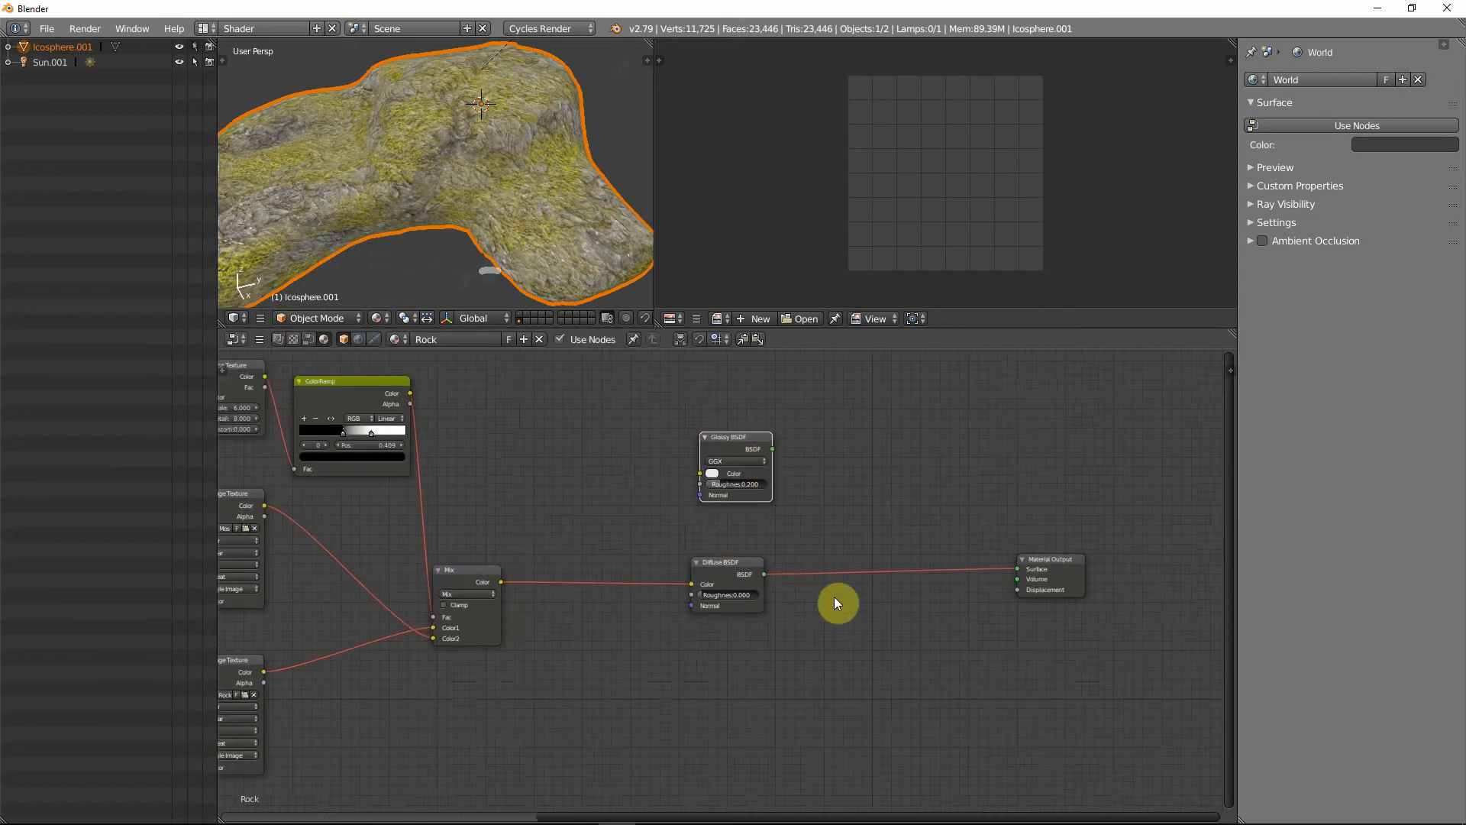
middle_drag(836, 597, 743, 594)
key(shift+a)
mouse_move(758, 594)
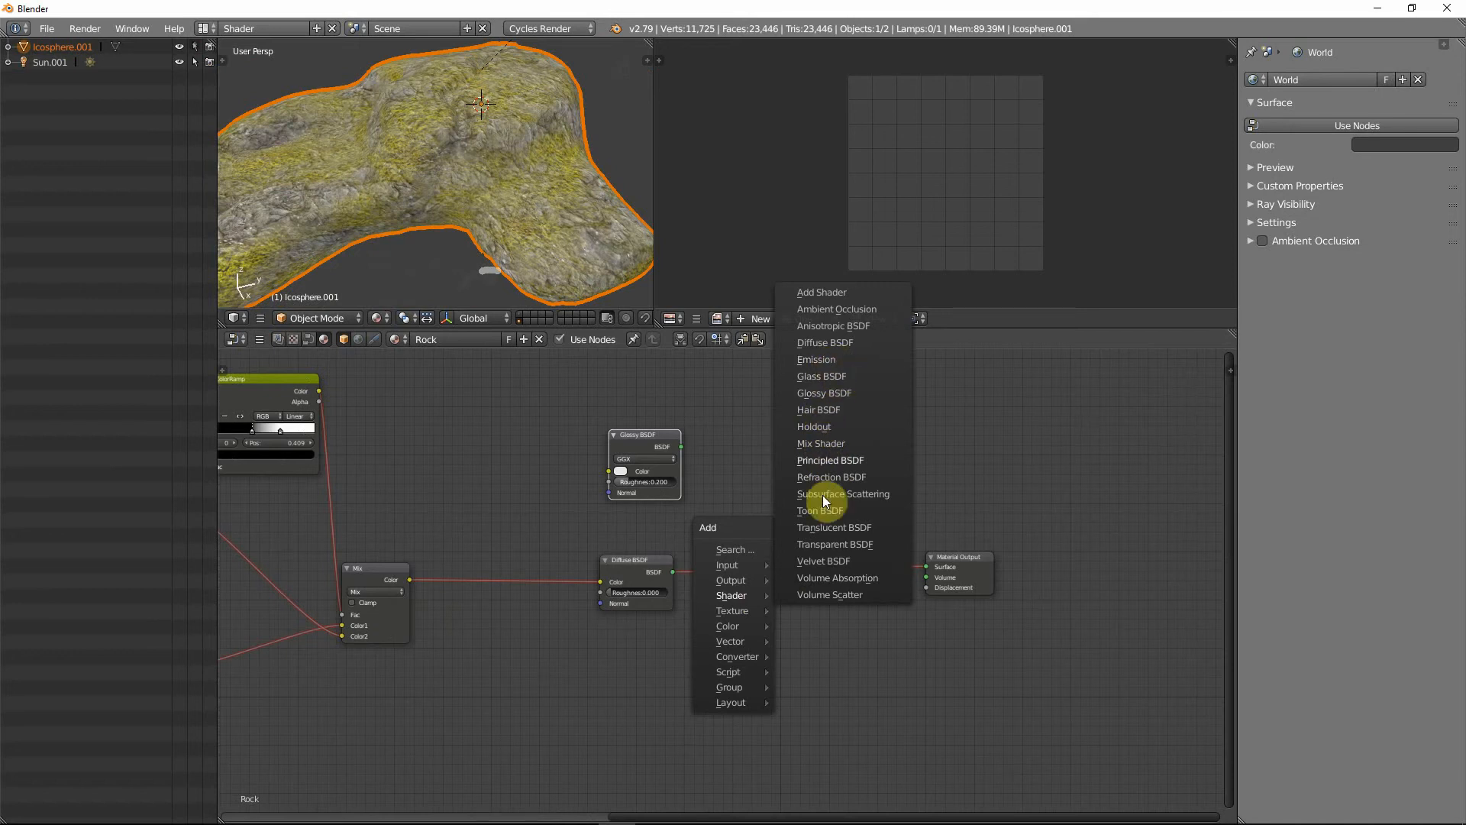
click(825, 441)
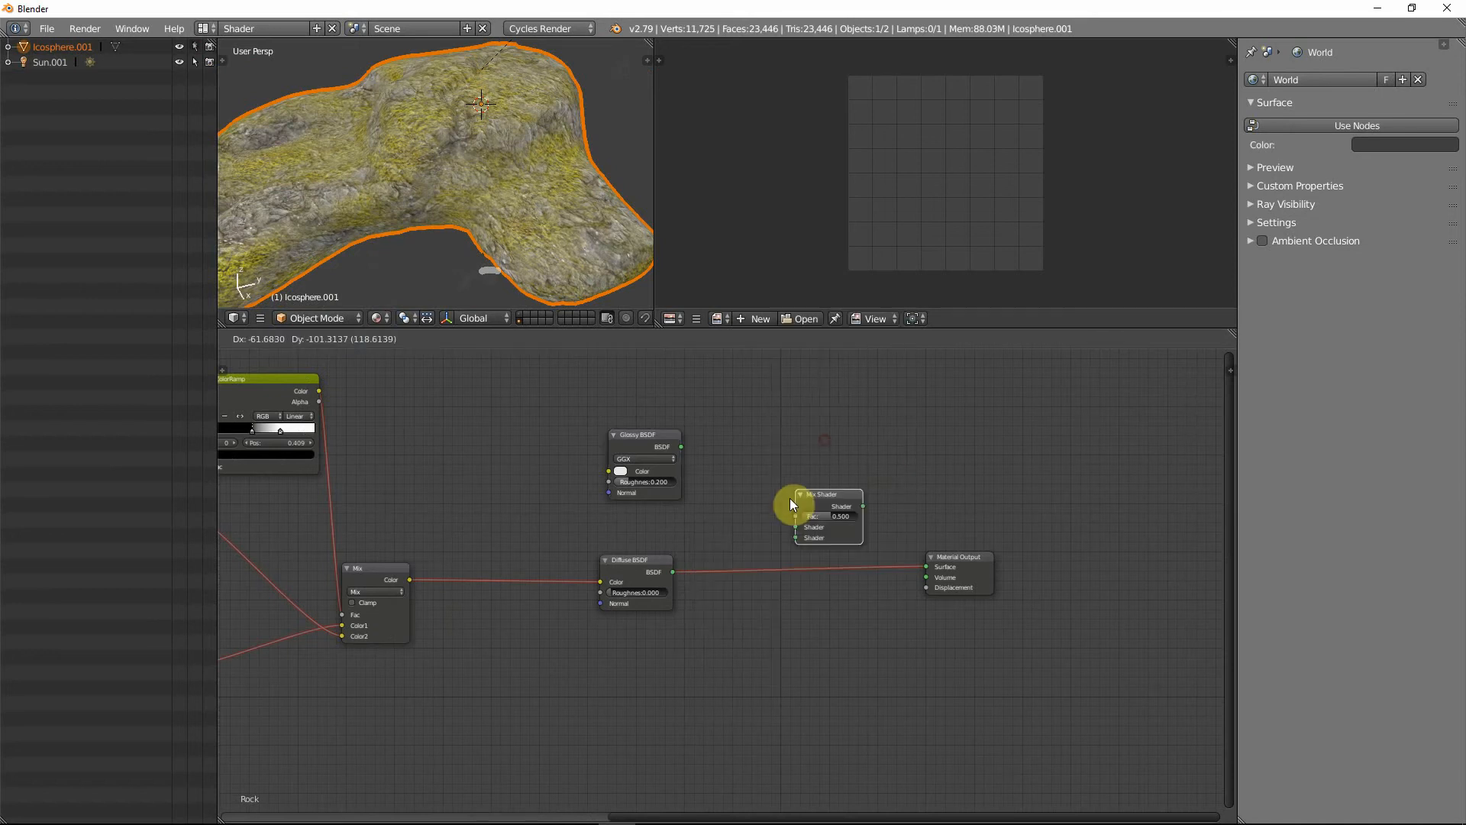
click(764, 534)
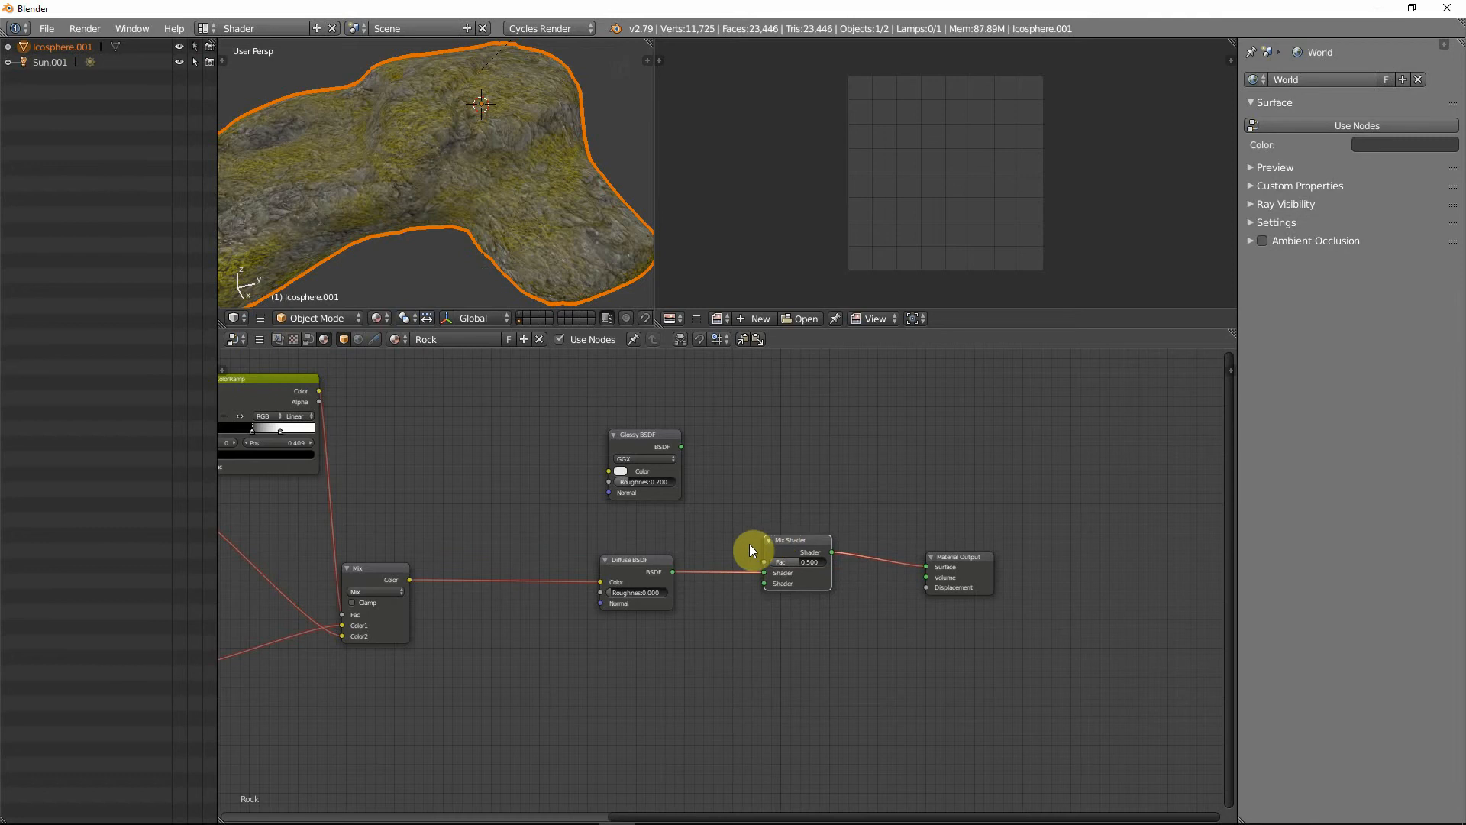
drag(681, 446, 764, 584)
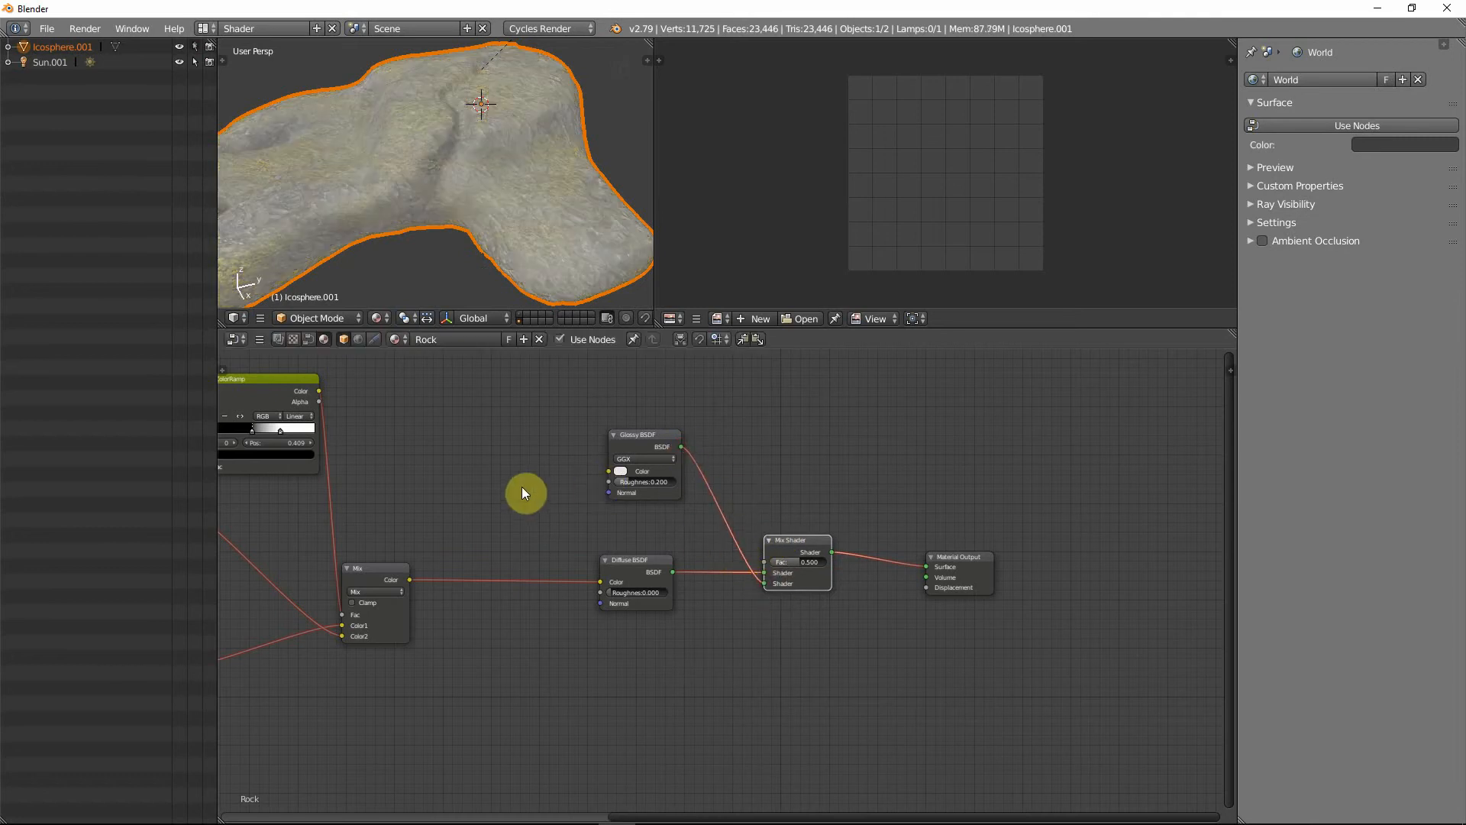
- Switch the 3D viewport to rendered shading and inspect the glossy reflections on the rock
scroll(521, 488, down, 1)
scroll(478, 213, down, 4)
scroll(478, 173, up, 6)
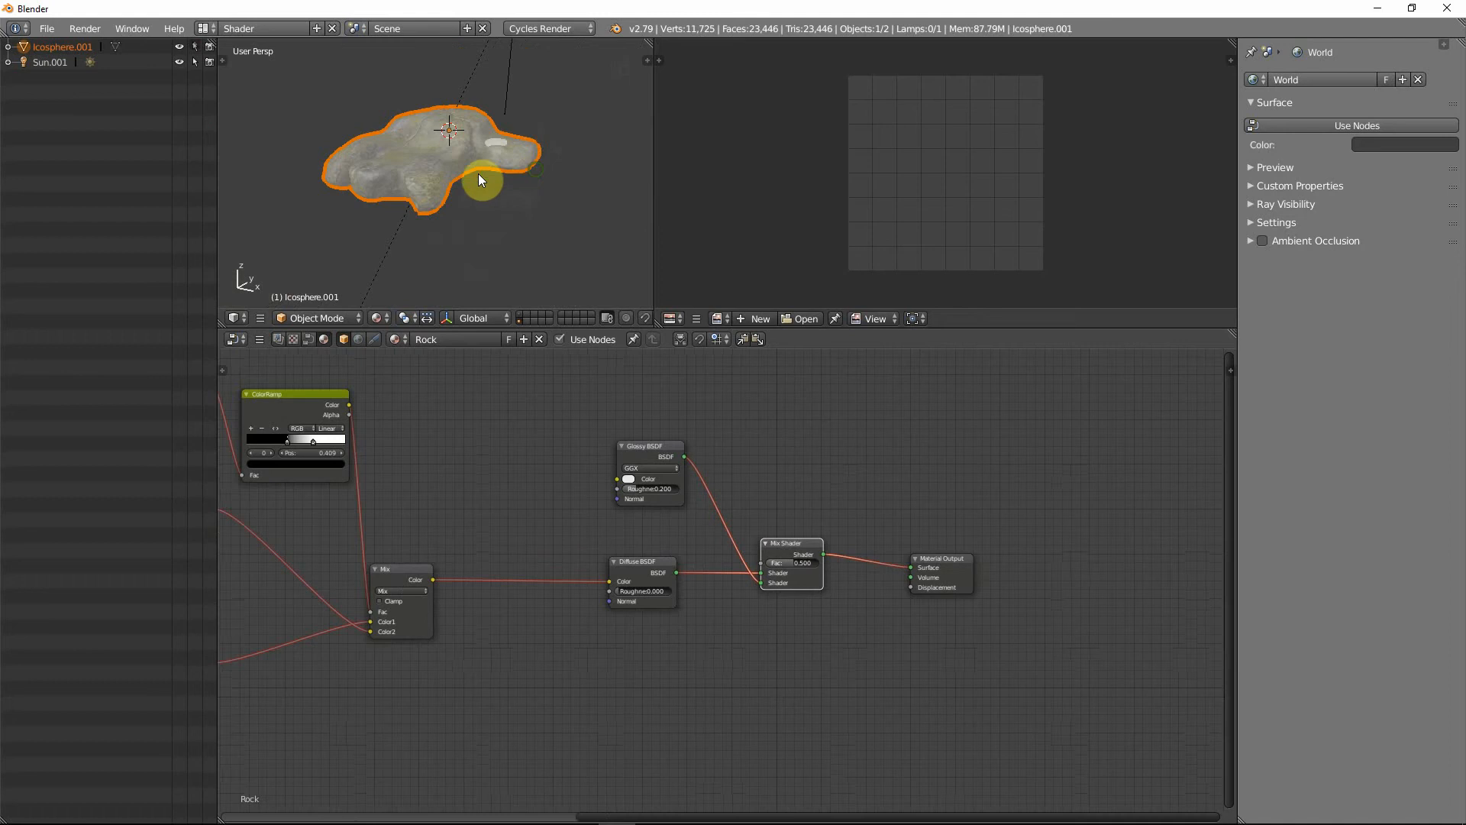
key(shift+z)
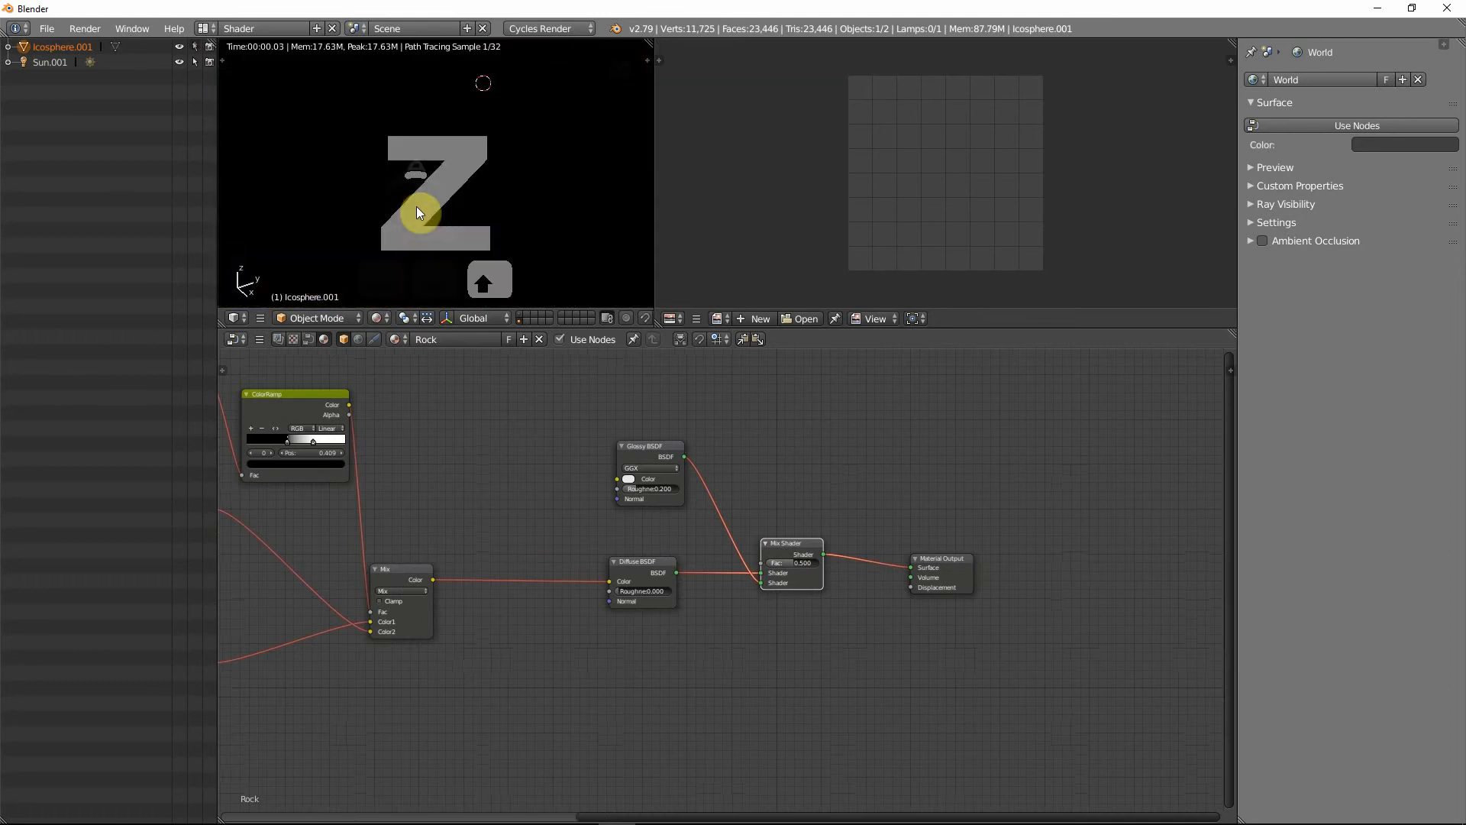
scroll(416, 206, down, 4)
middle_drag(433, 185, 452, 187)
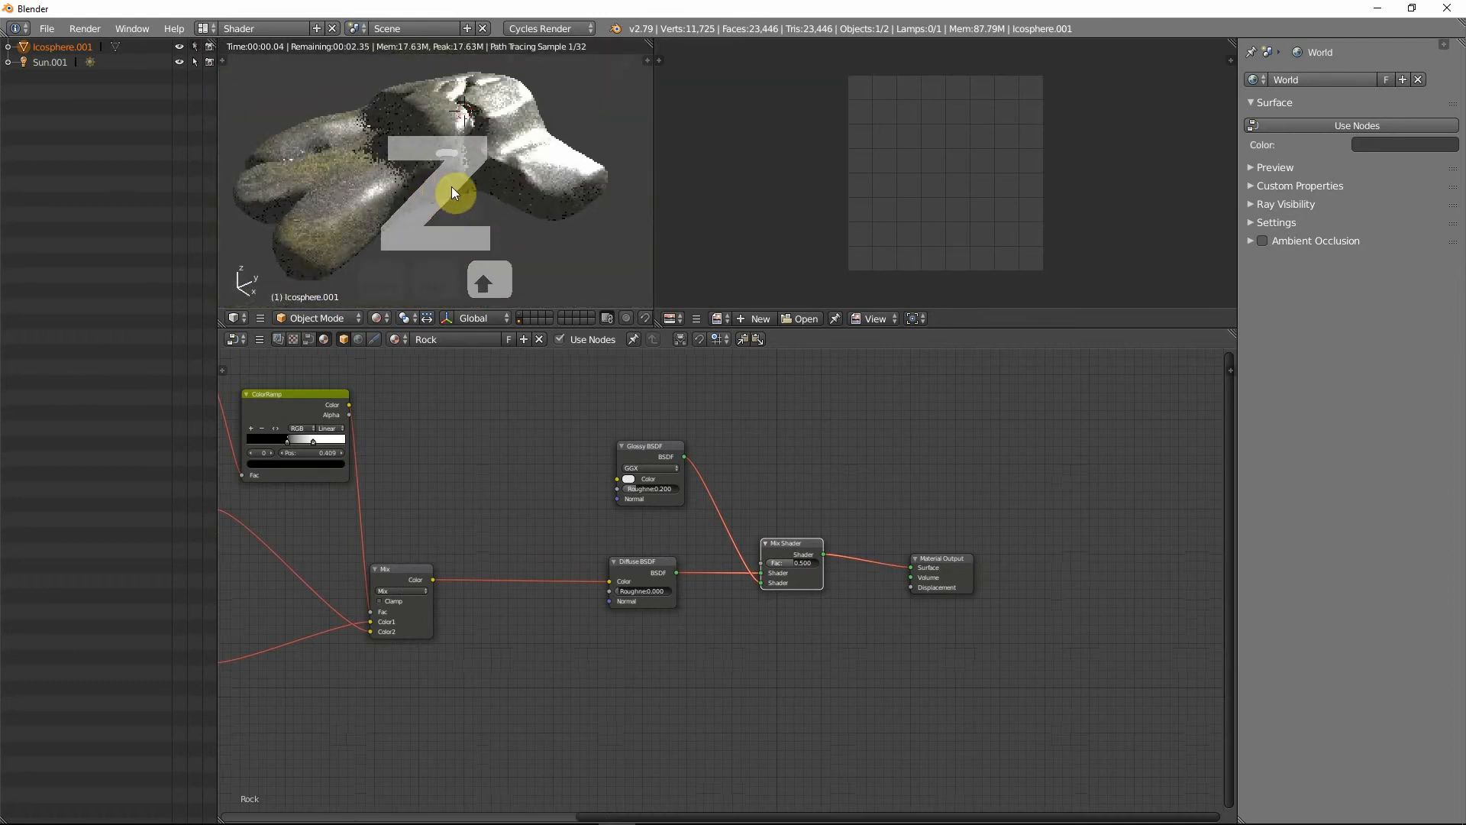
scroll(452, 186, up, 3)
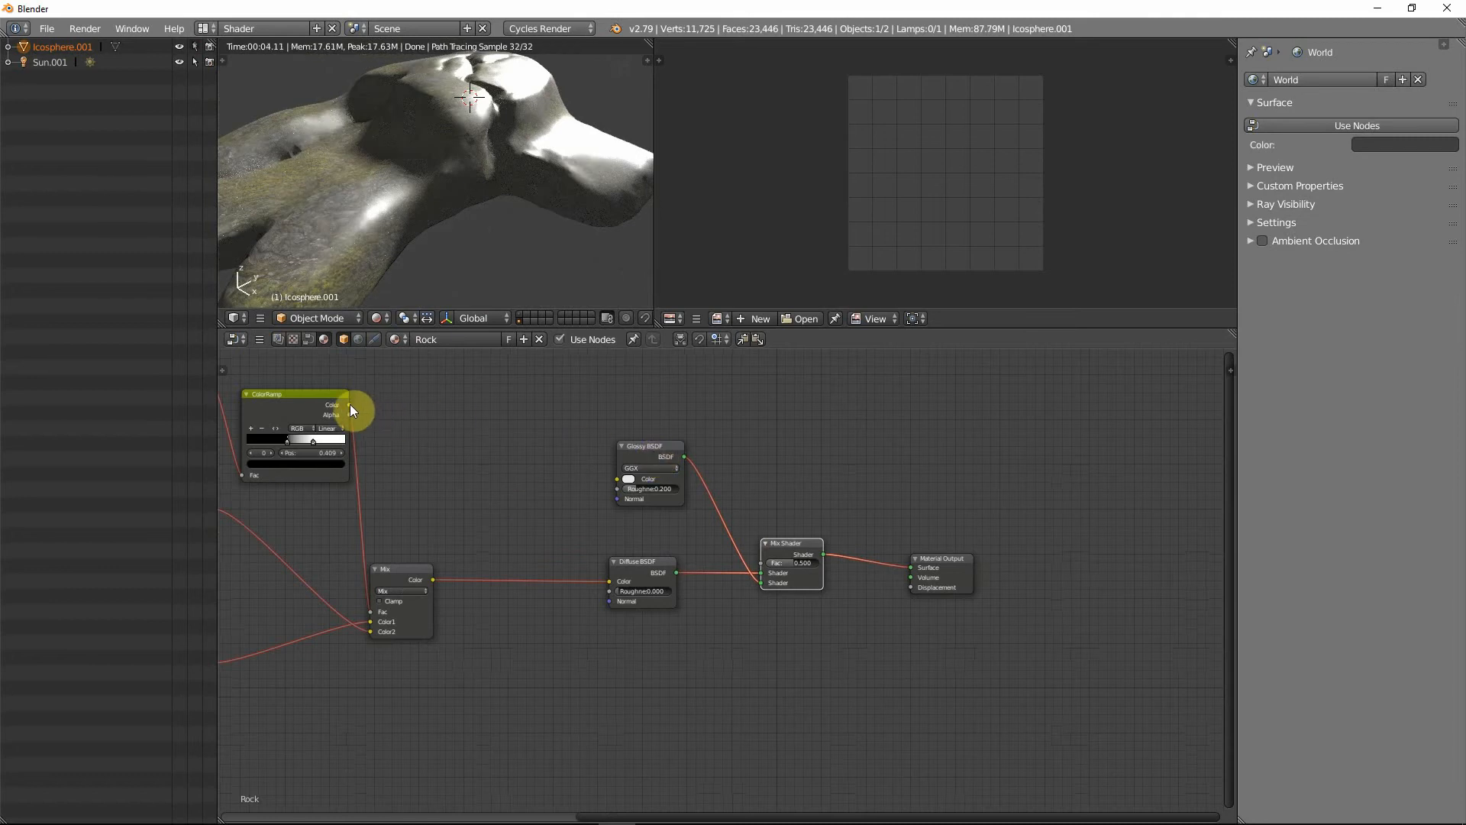
- Connect the ColorRamp's Color to the Mix Shader's Fac and check the masked gloss on the rock
middle_drag(429, 445, 391, 472)
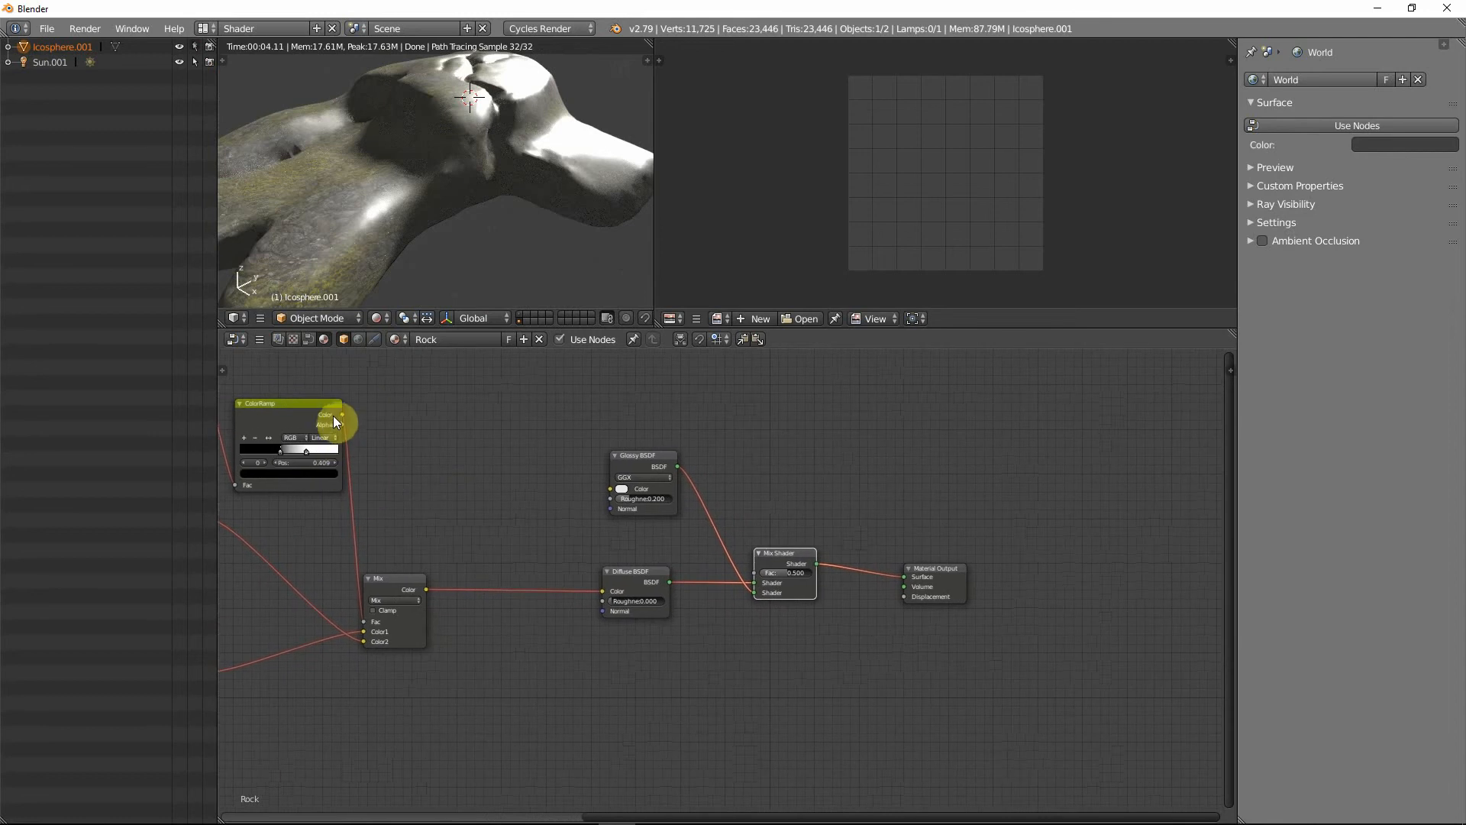
drag(342, 414, 754, 574)
middle_drag(447, 240, 399, 291)
scroll(399, 288, up, 3)
middle_drag(422, 243, 395, 207)
scroll(396, 210, up, 3)
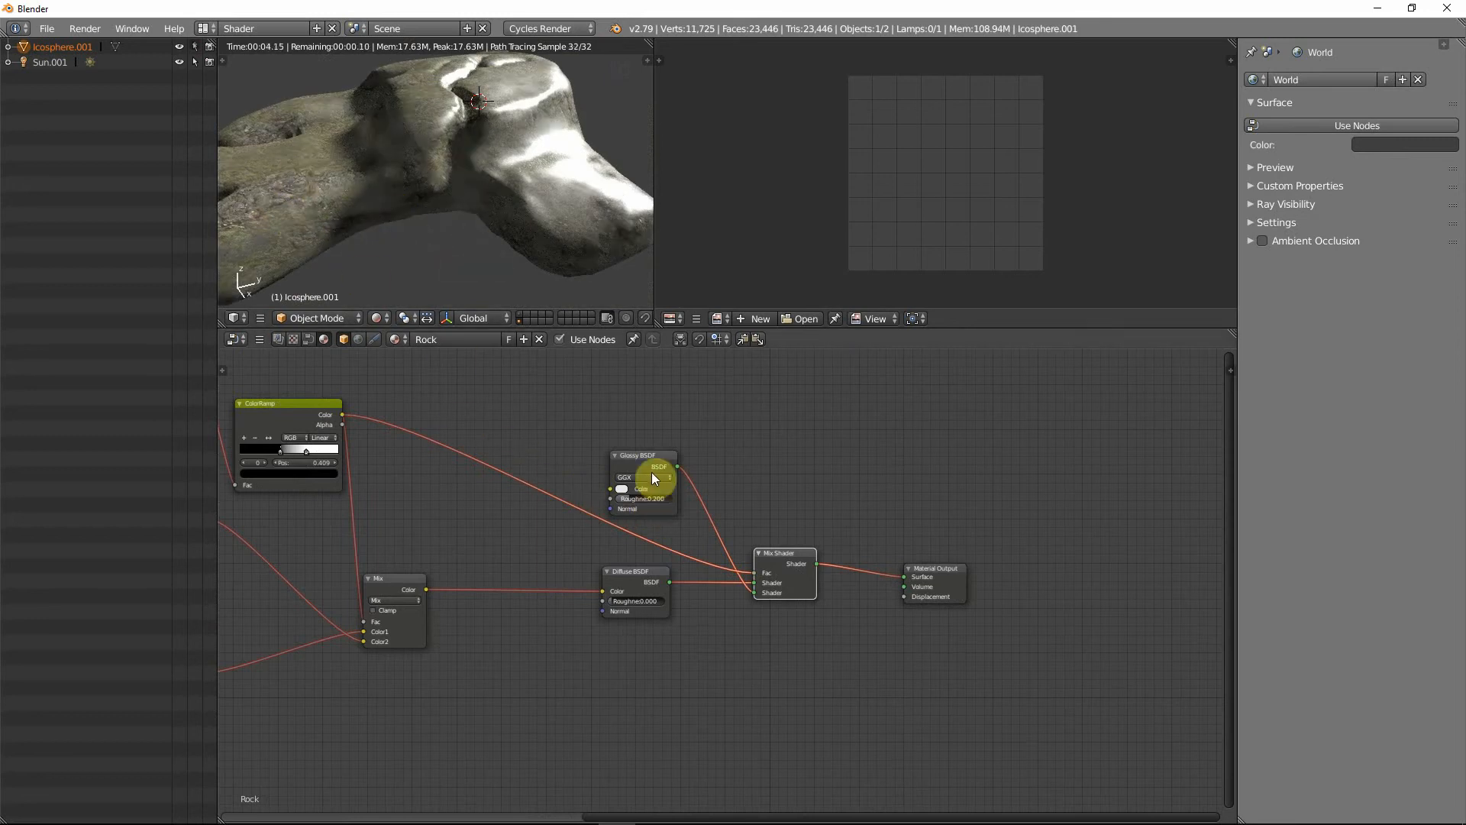
- Move the Glossy BSDF slightly away from the Mix Shader and add a MixRGB node between it and the ColorRamp
drag(649, 456, 672, 438)
key(shift+a)
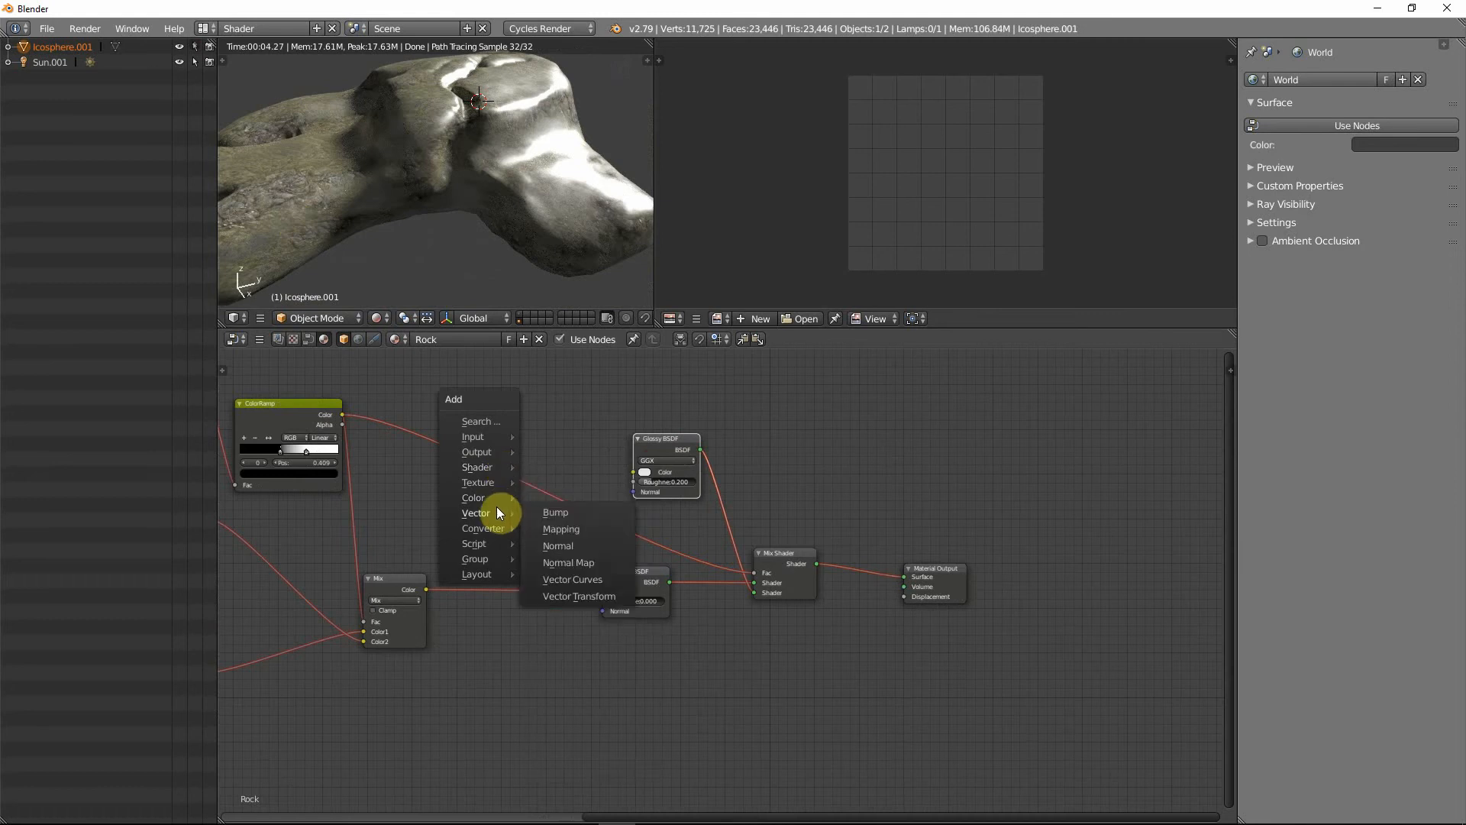
mouse_move(493, 496)
click(563, 578)
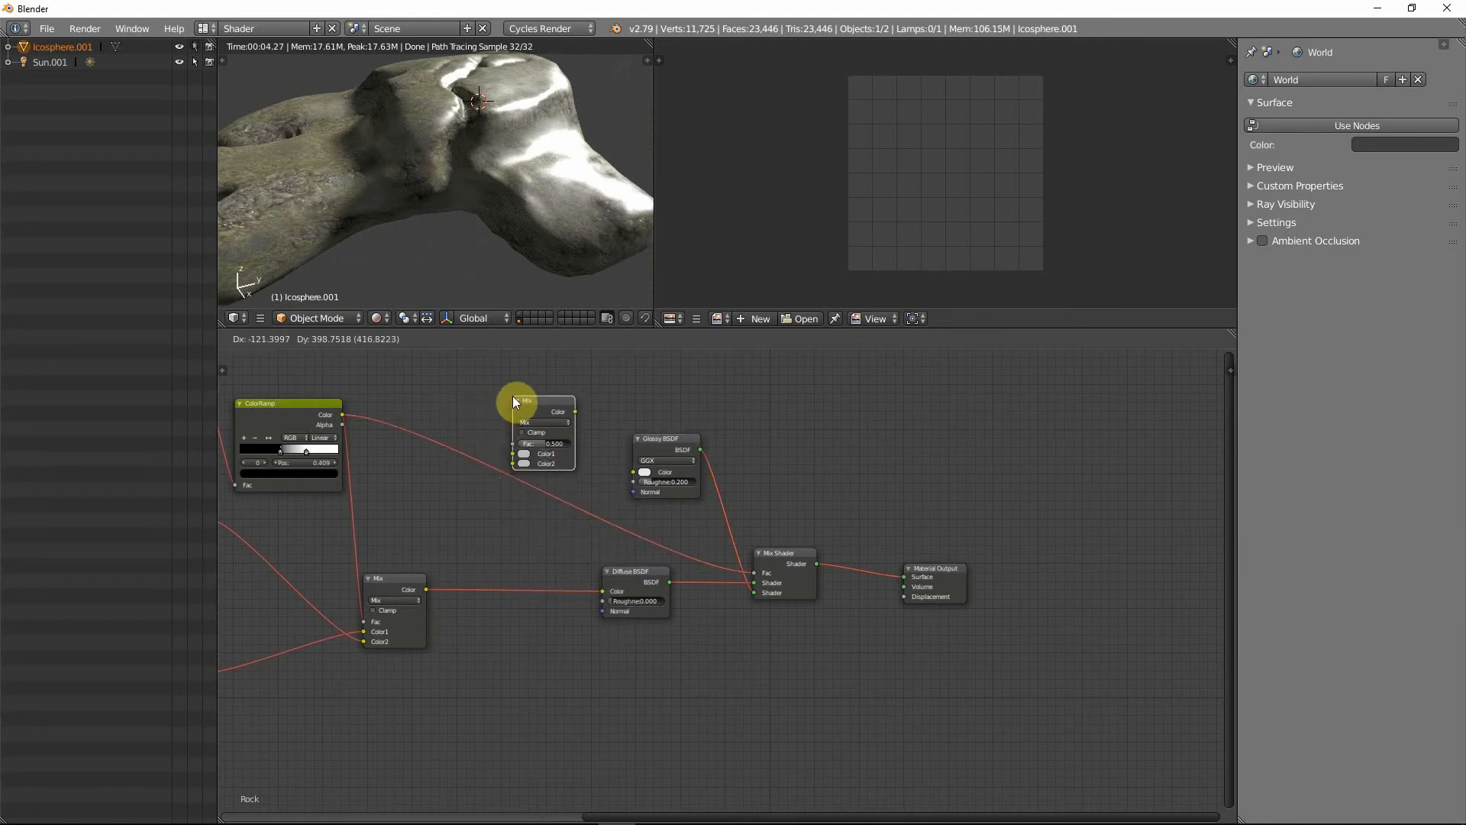
click(516, 394)
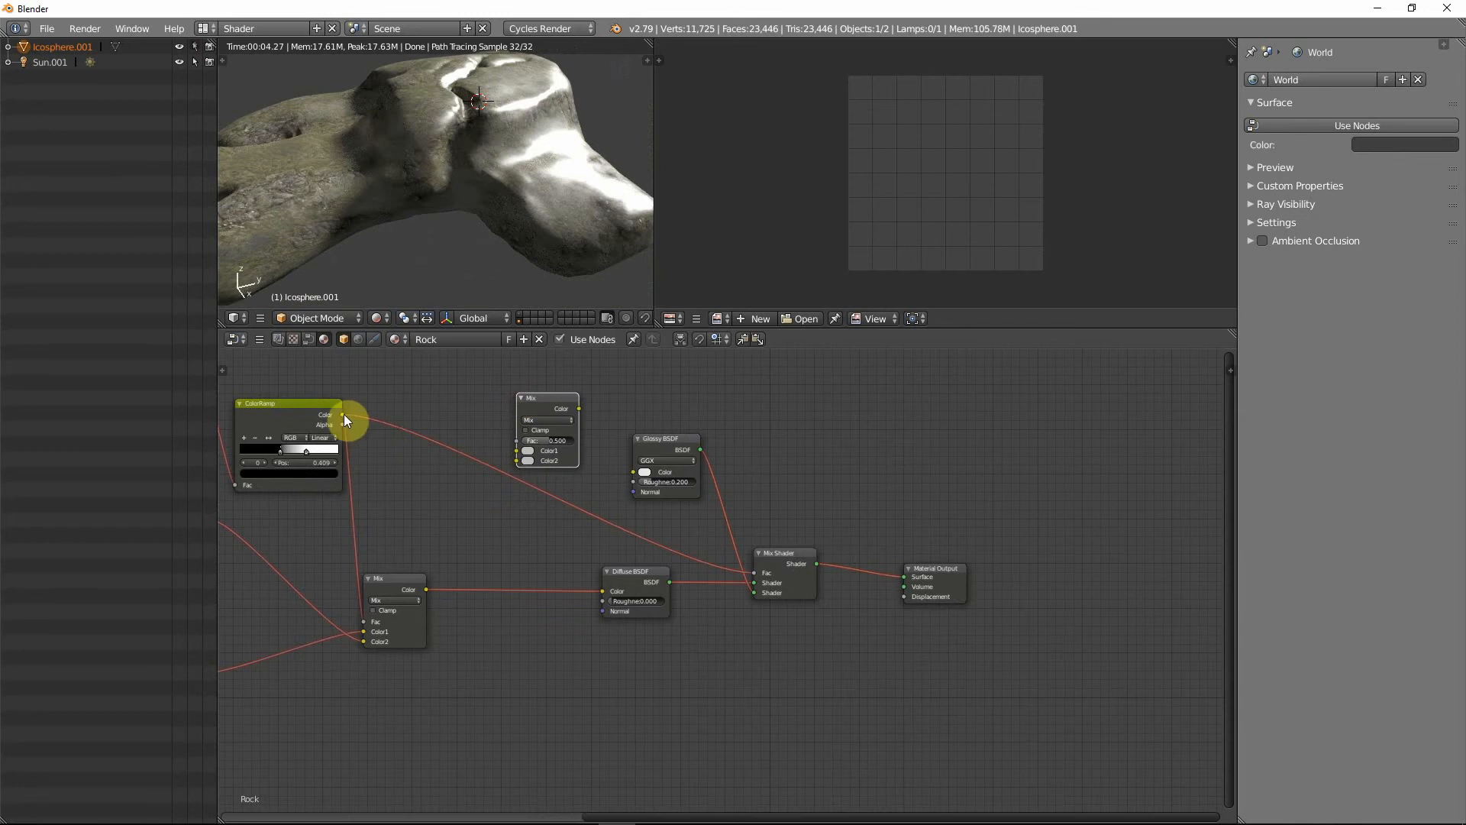
- Route the ColorRamp's Color through the new Mix node's Color2 into the Mix Shader's Fac, with Color1 set to white
drag(343, 414, 515, 461)
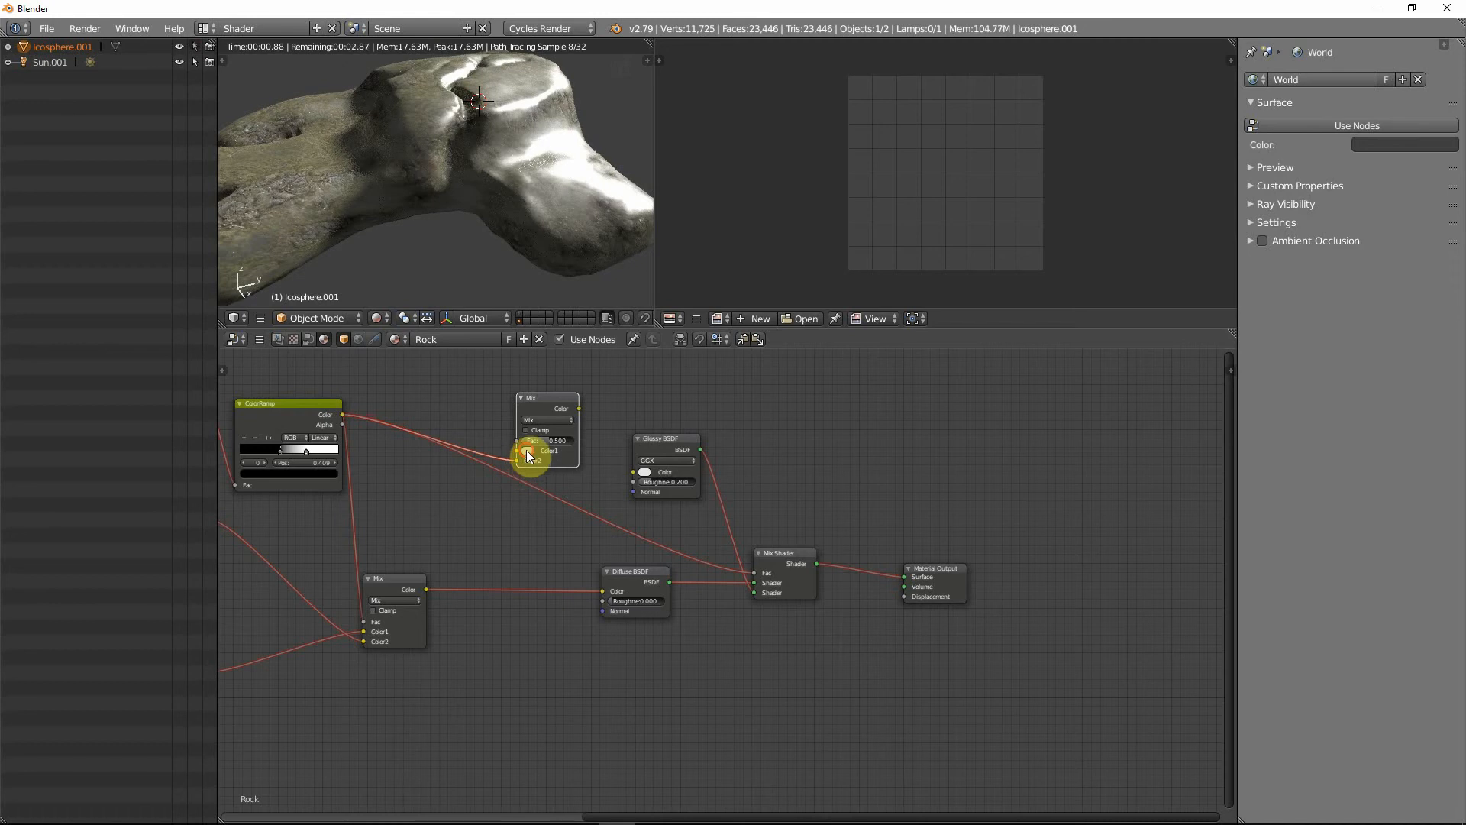
click(525, 451)
drag(599, 335, 598, 321)
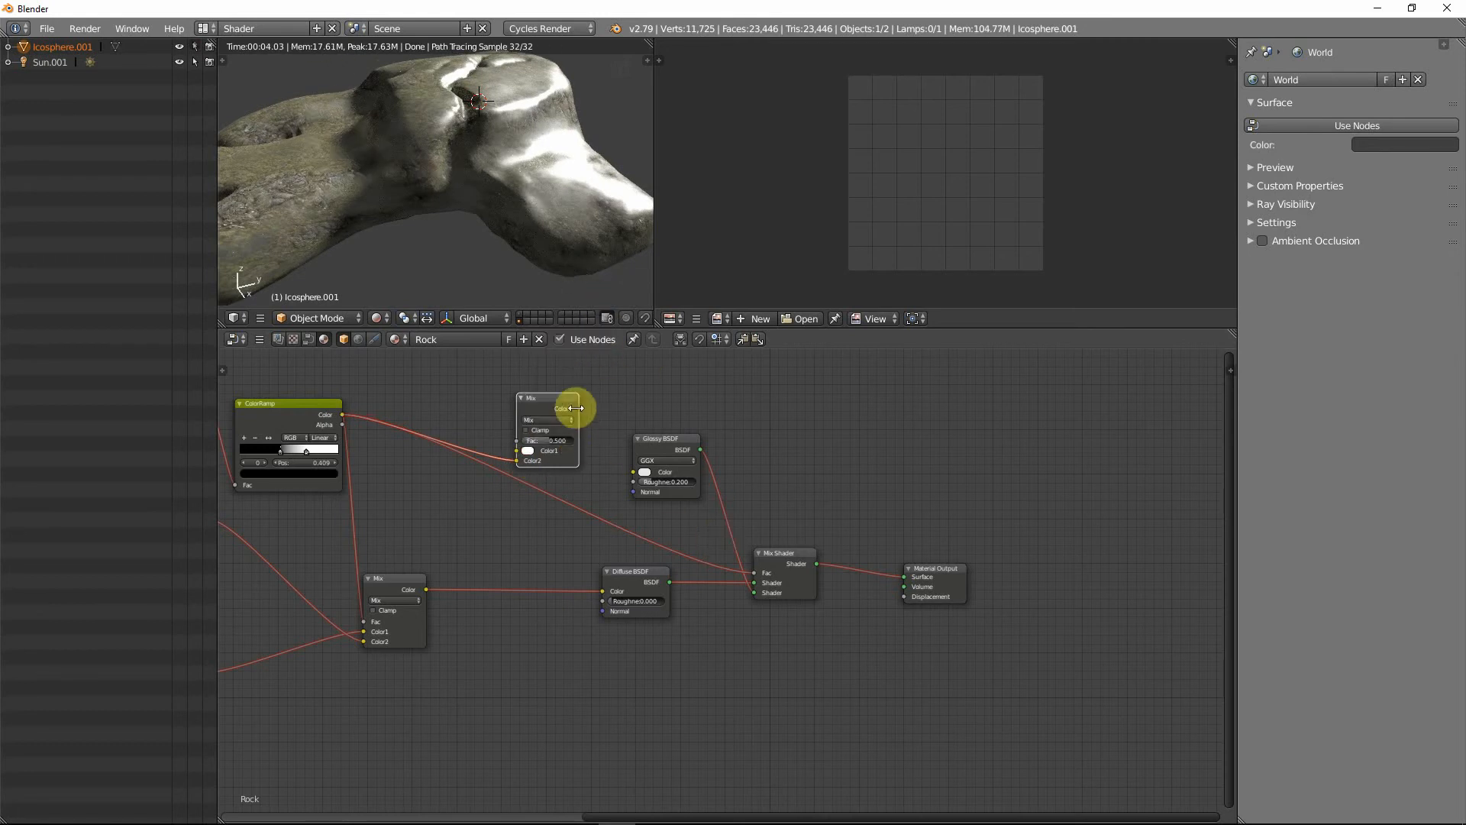
drag(578, 408, 751, 571)
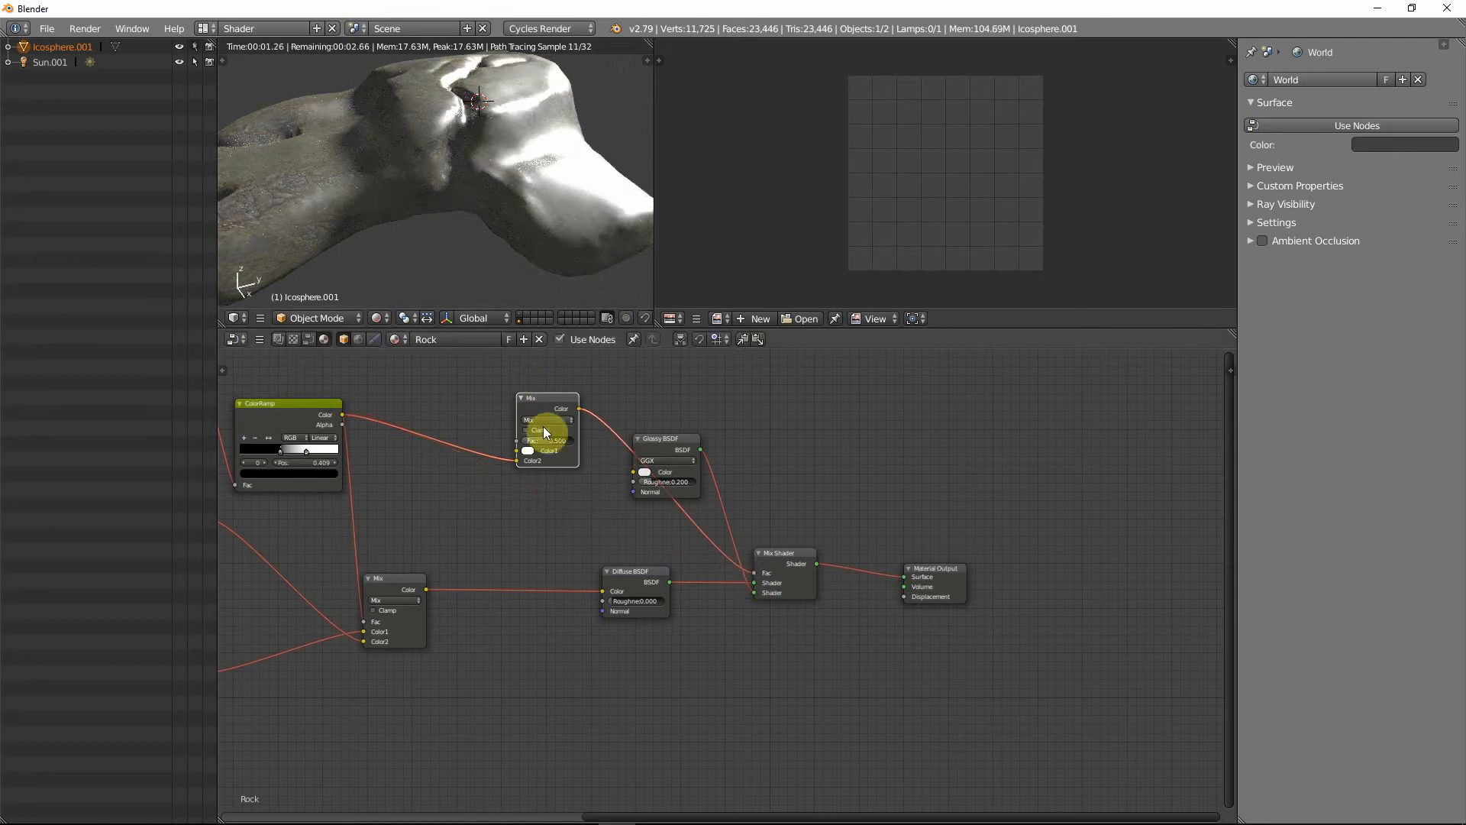
- Move the ColorRamp link to the new Mix node's Color1, set Color2 to white, and inspect the rendered rock
drag(516, 452, 518, 450)
click(530, 460)
drag(599, 347, 598, 331)
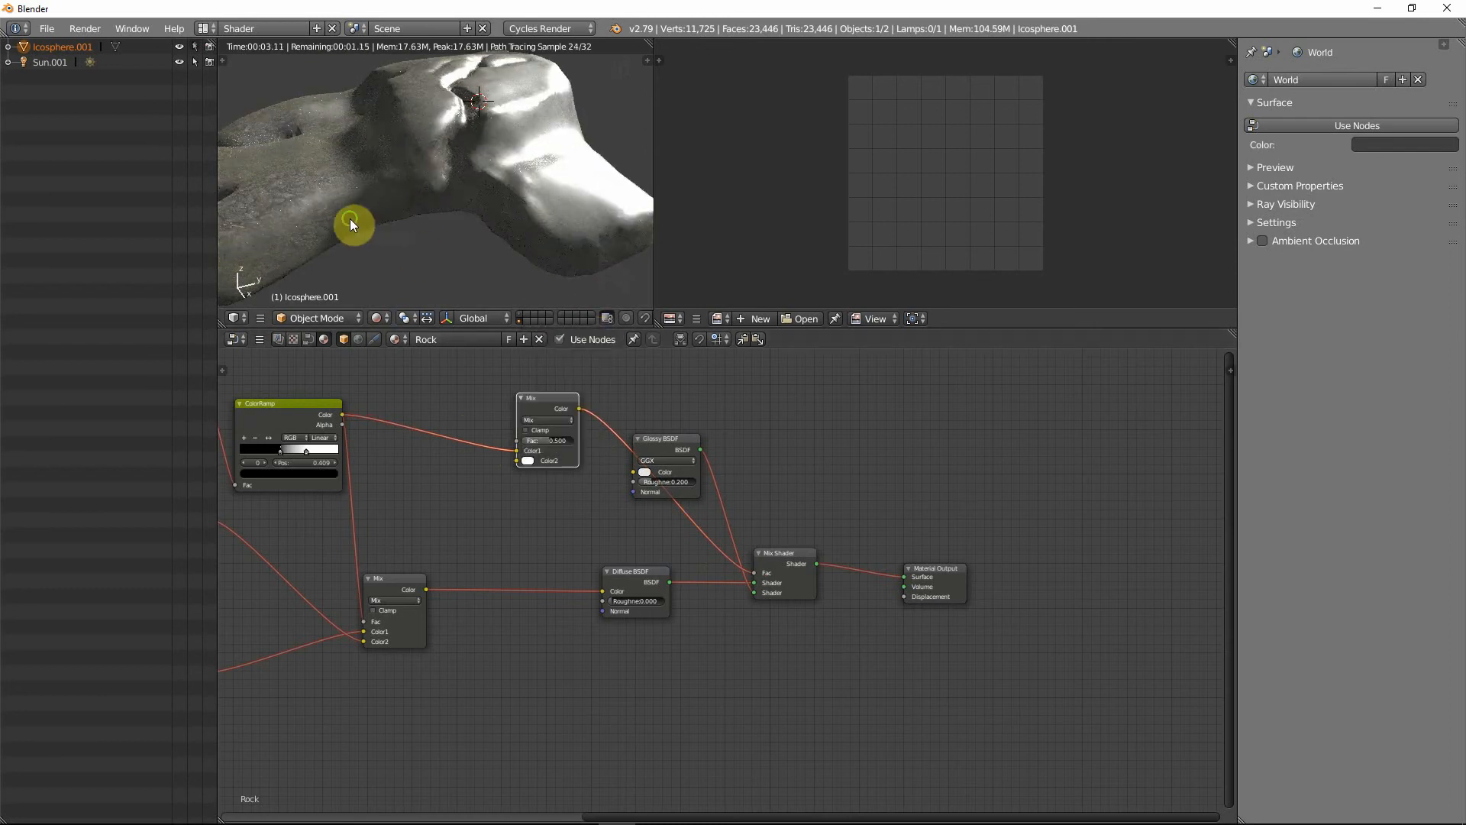
middle_drag(438, 240, 456, 191)
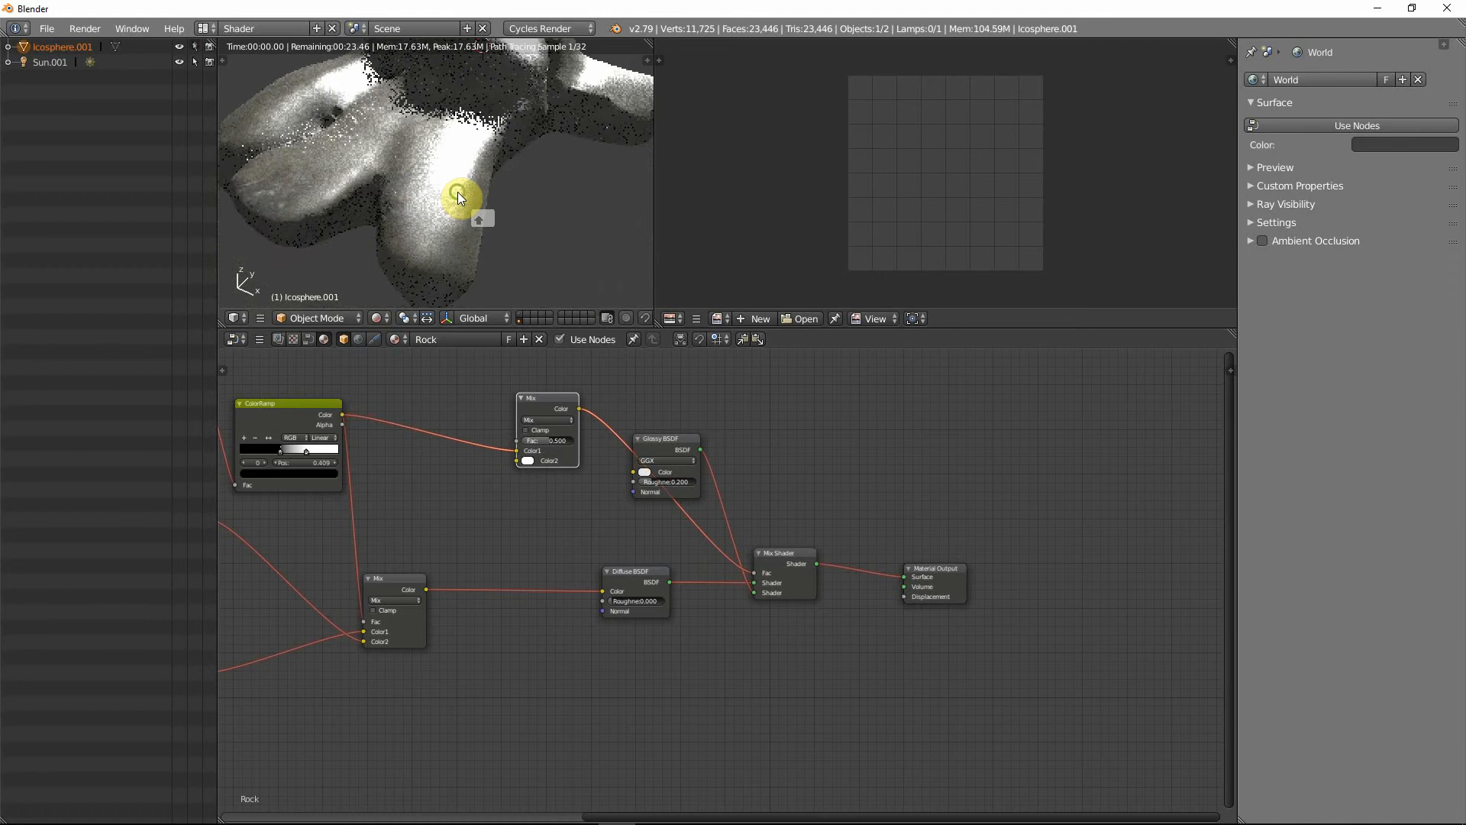
scroll(415, 177, up, 5)
scroll(417, 178, up, 2)
scroll(417, 181, down, 4)
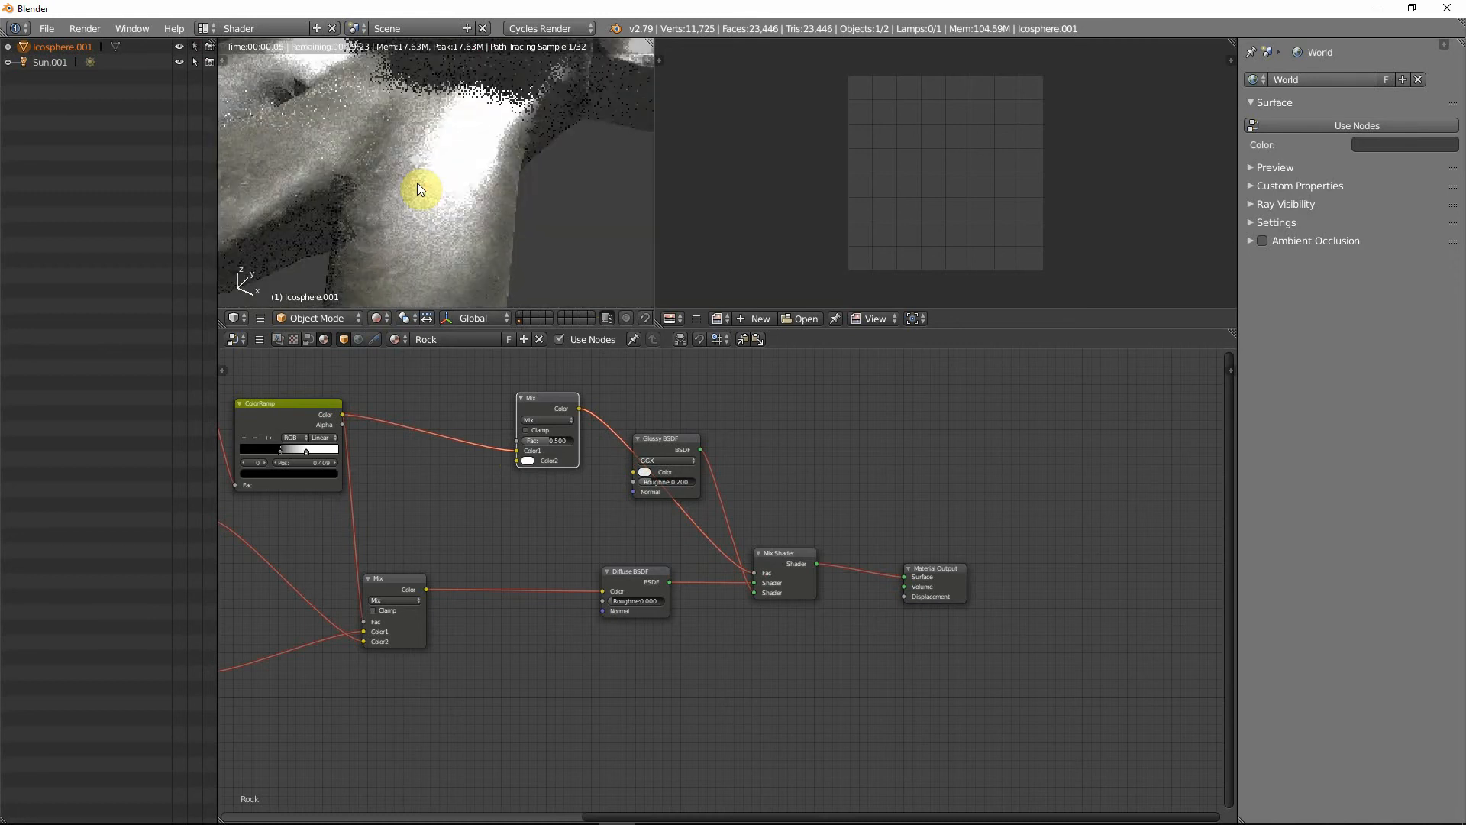
middle_drag(400, 200, 379, 201)
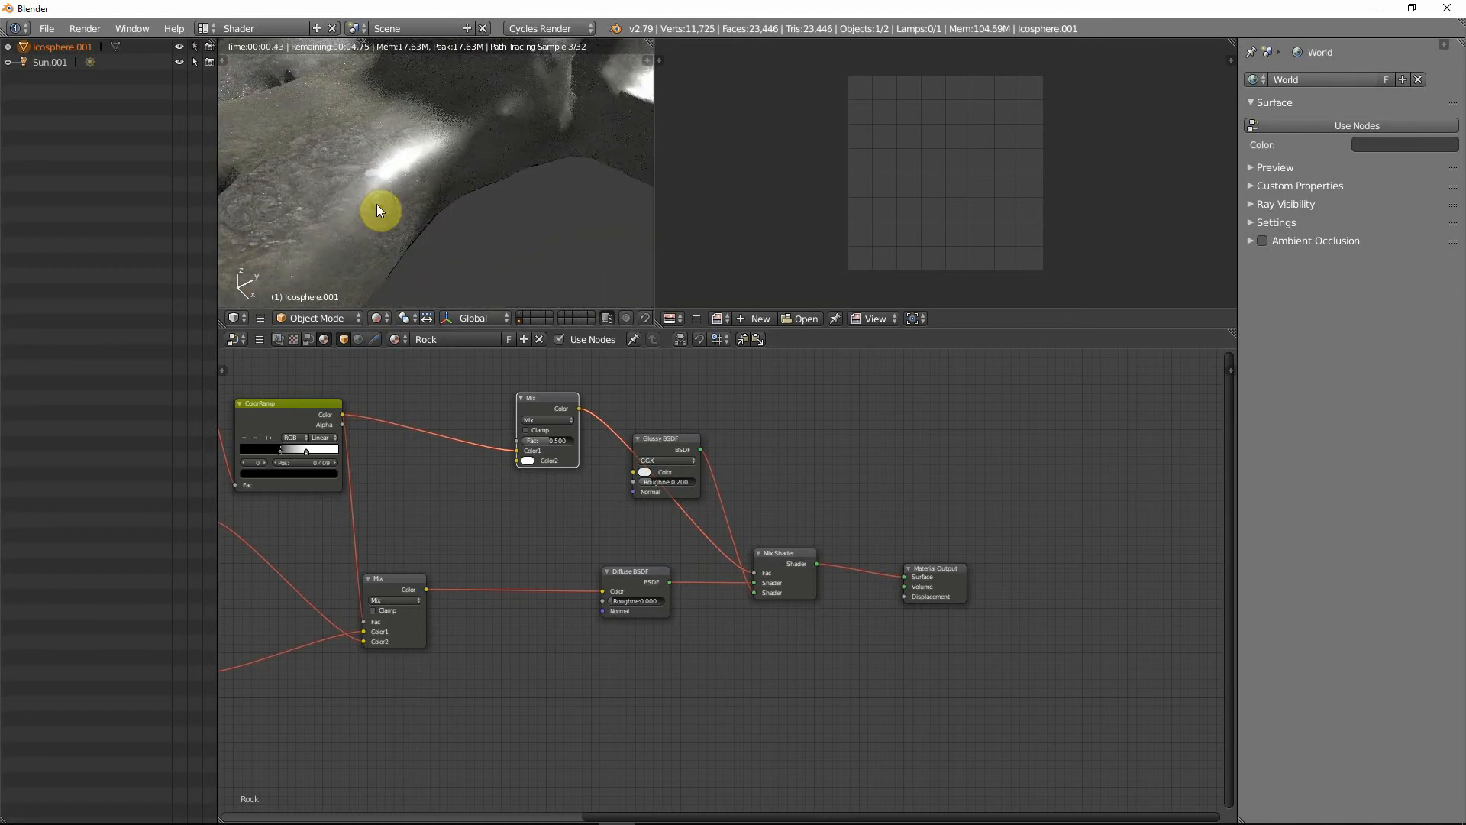
- Move the ColorRamp link to the upper Mix node's Color2, keep Color1 white, and shift the node nearer the ColorRamp
drag(515, 450, 519, 461)
click(526, 451)
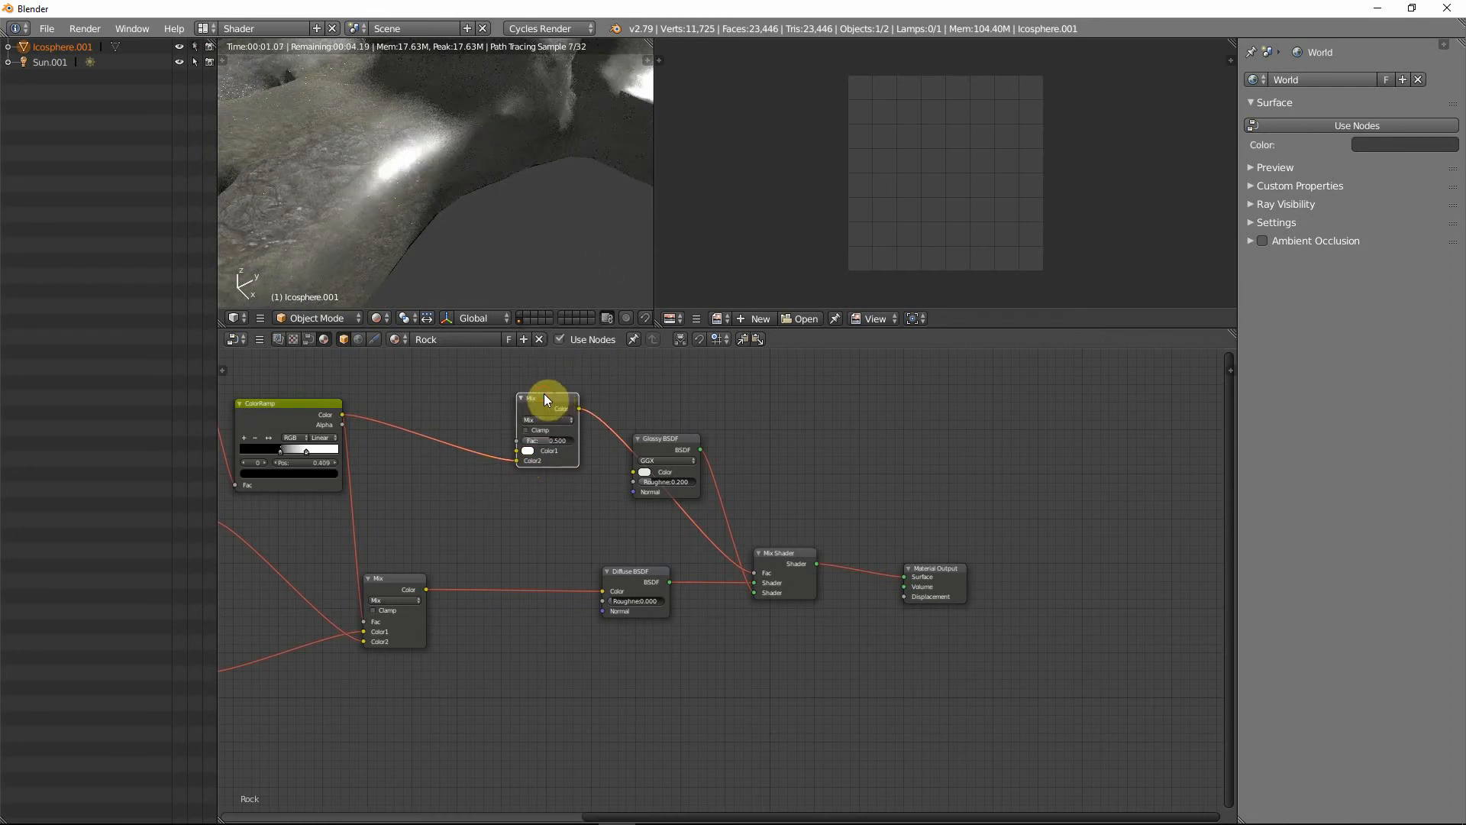
drag(546, 399, 489, 412)
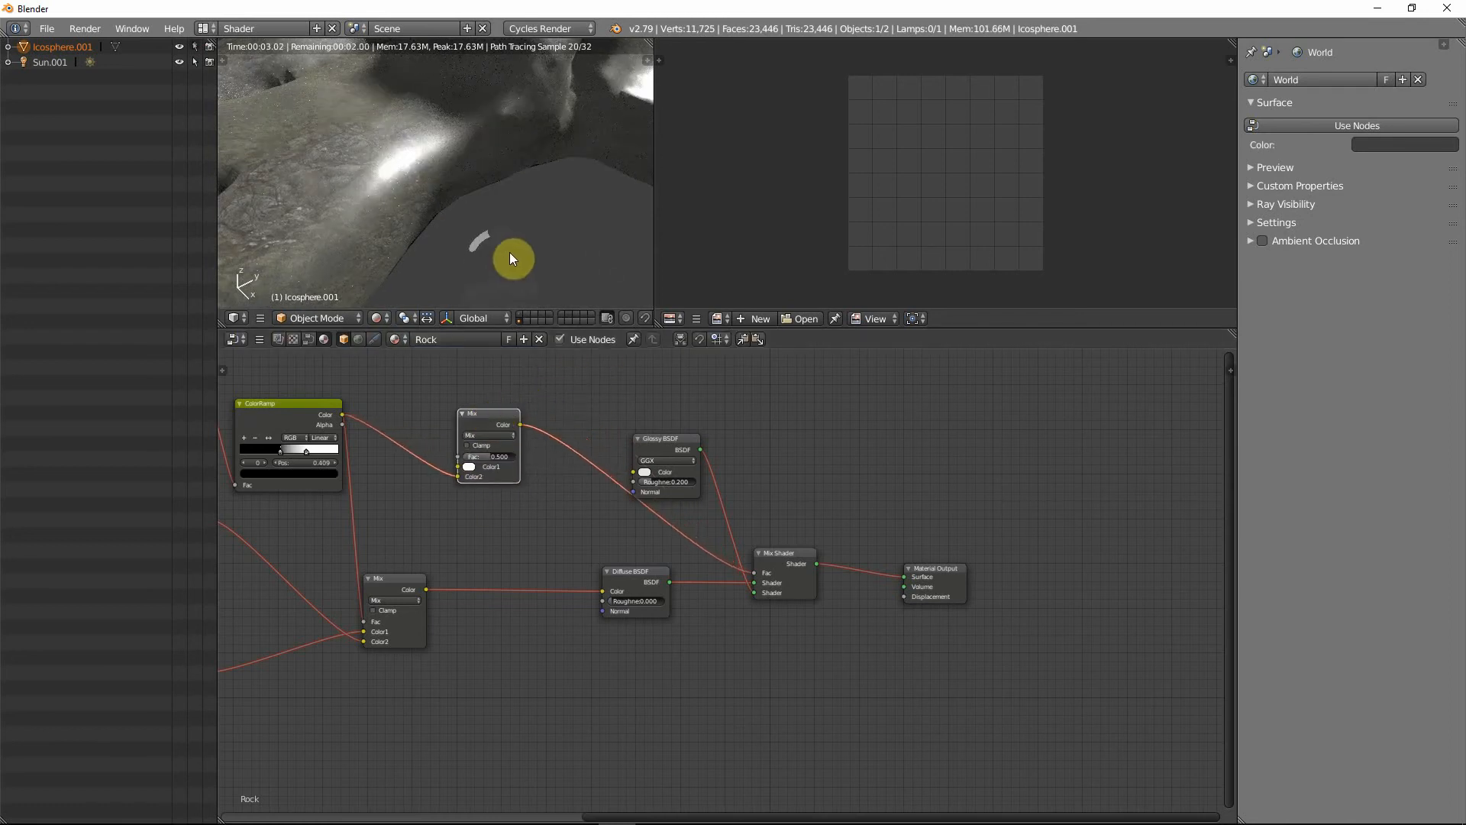
scroll(490, 219, down, 5)
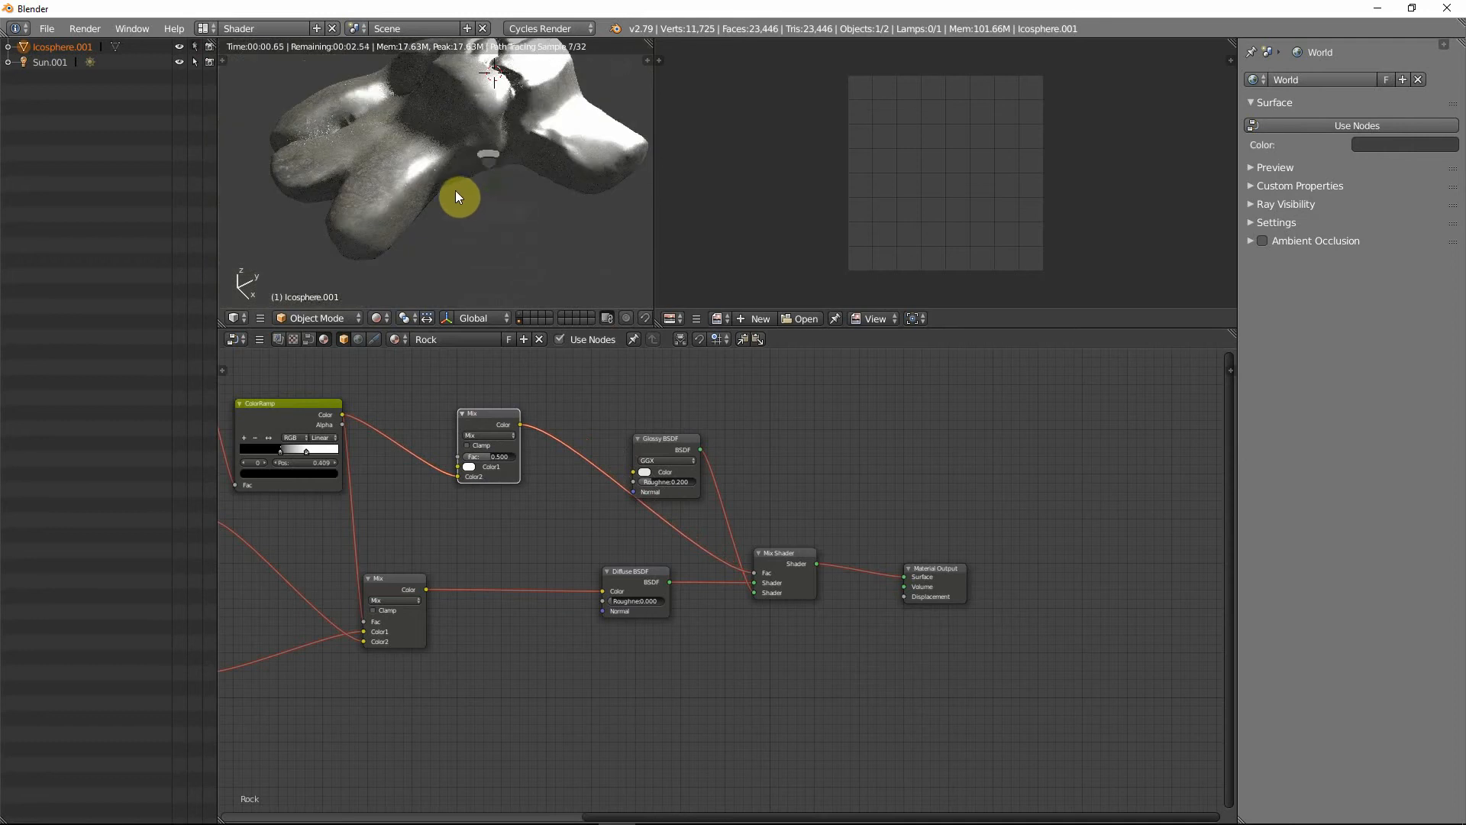
scroll(431, 191, up, 6)
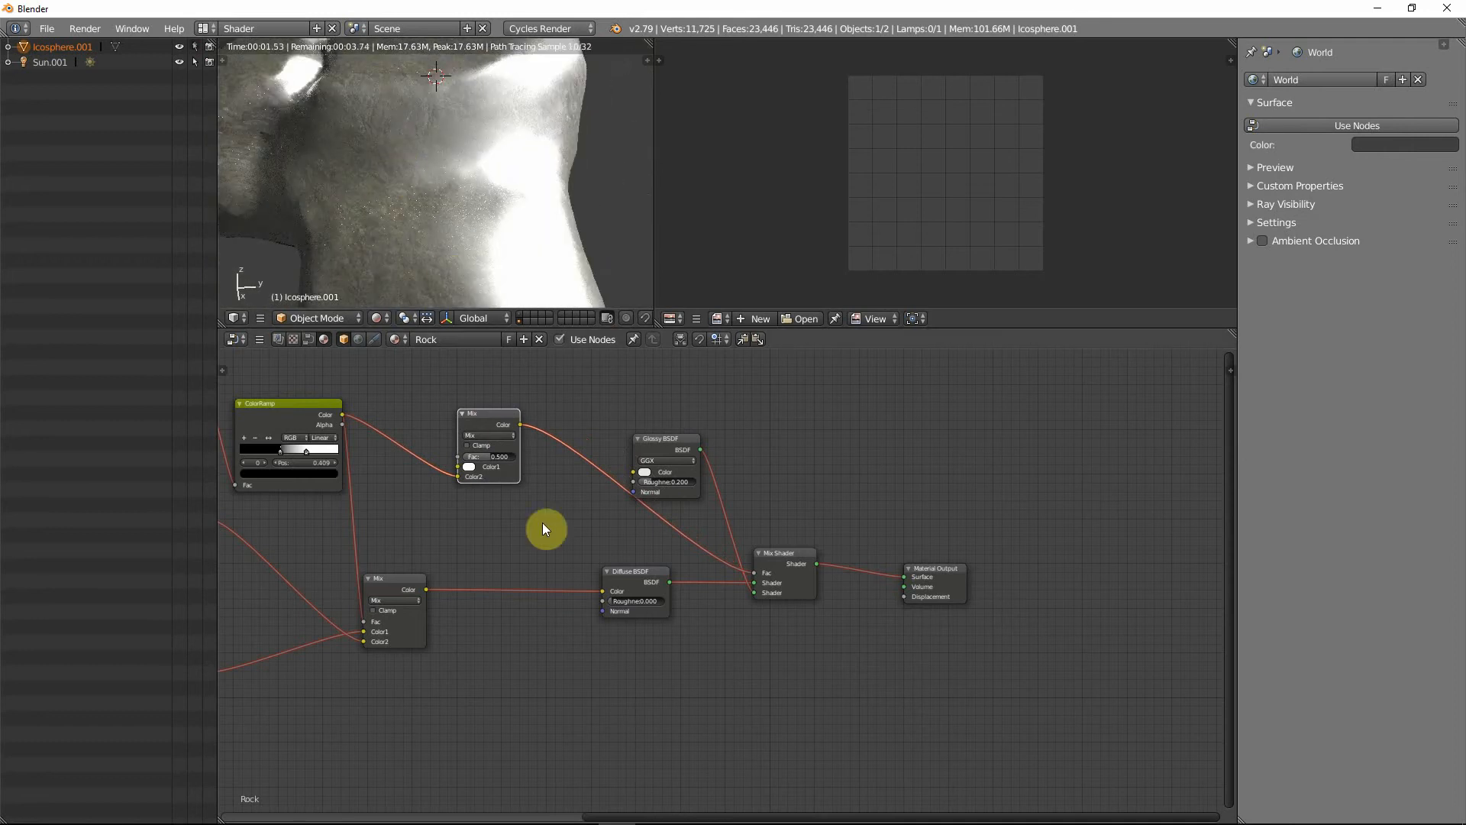
- Set the upper Mix node's Fac to 0.9 and inspect the gloss on the rendered rock
click(482, 457)
key(BackSpace)
text(.9)
key(Return)
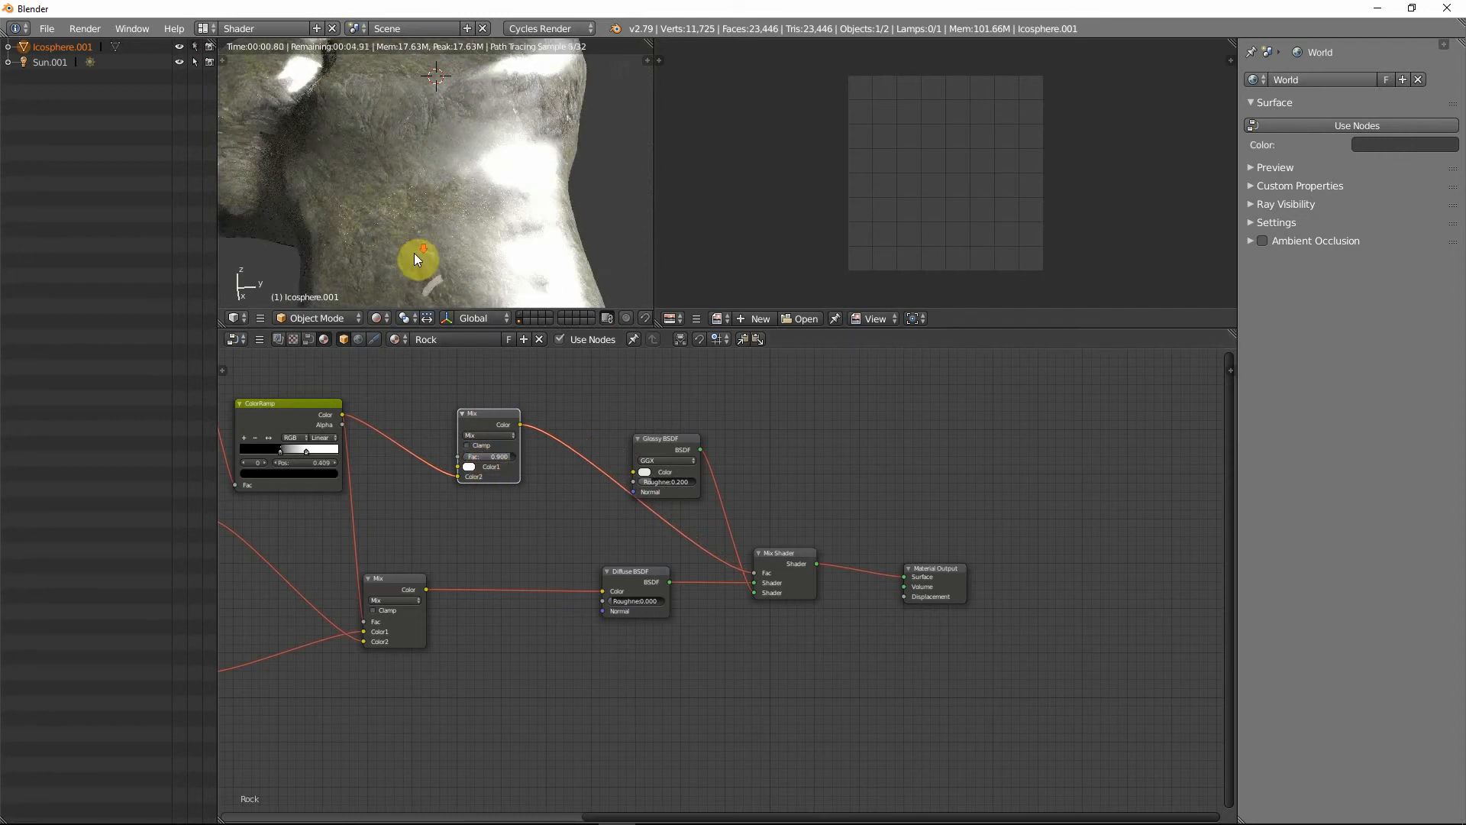
middle_drag(414, 253, 450, 215)
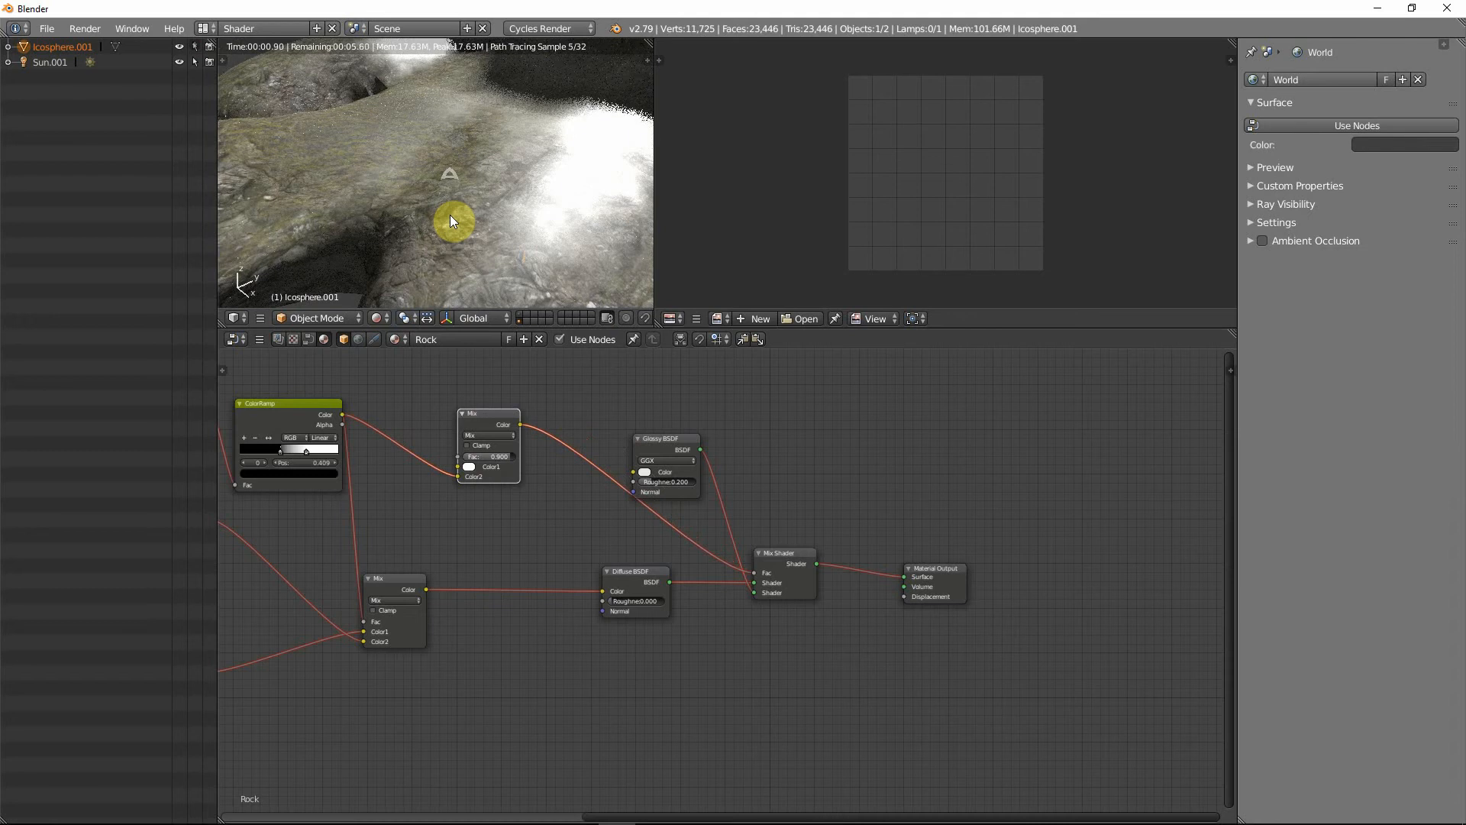
scroll(453, 224, down, 3)
- Raise the upper Mix node's Fac to 0.99 and check the rock from another angle
click(505, 456)
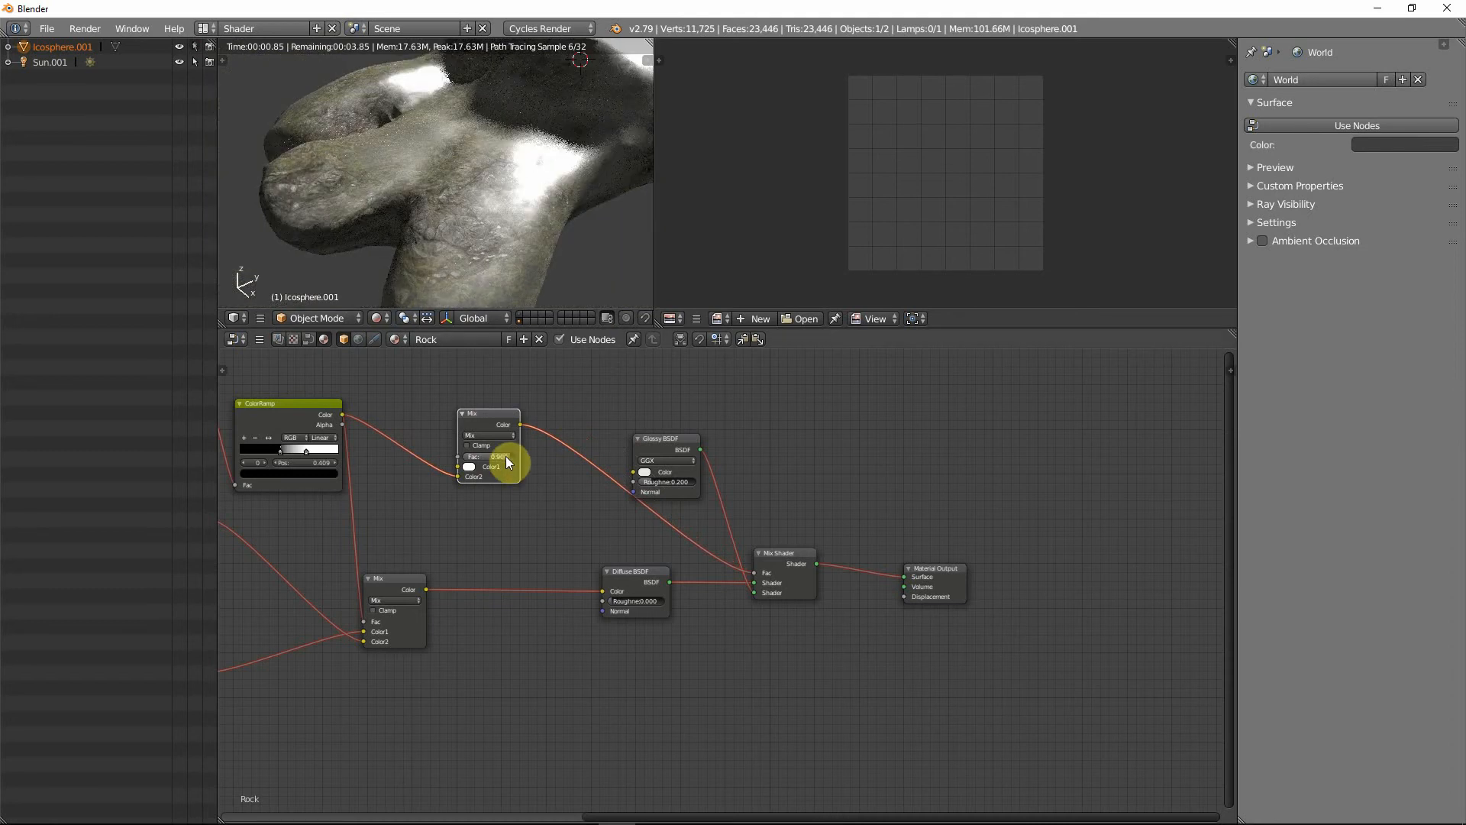
text(9)
key(Return)
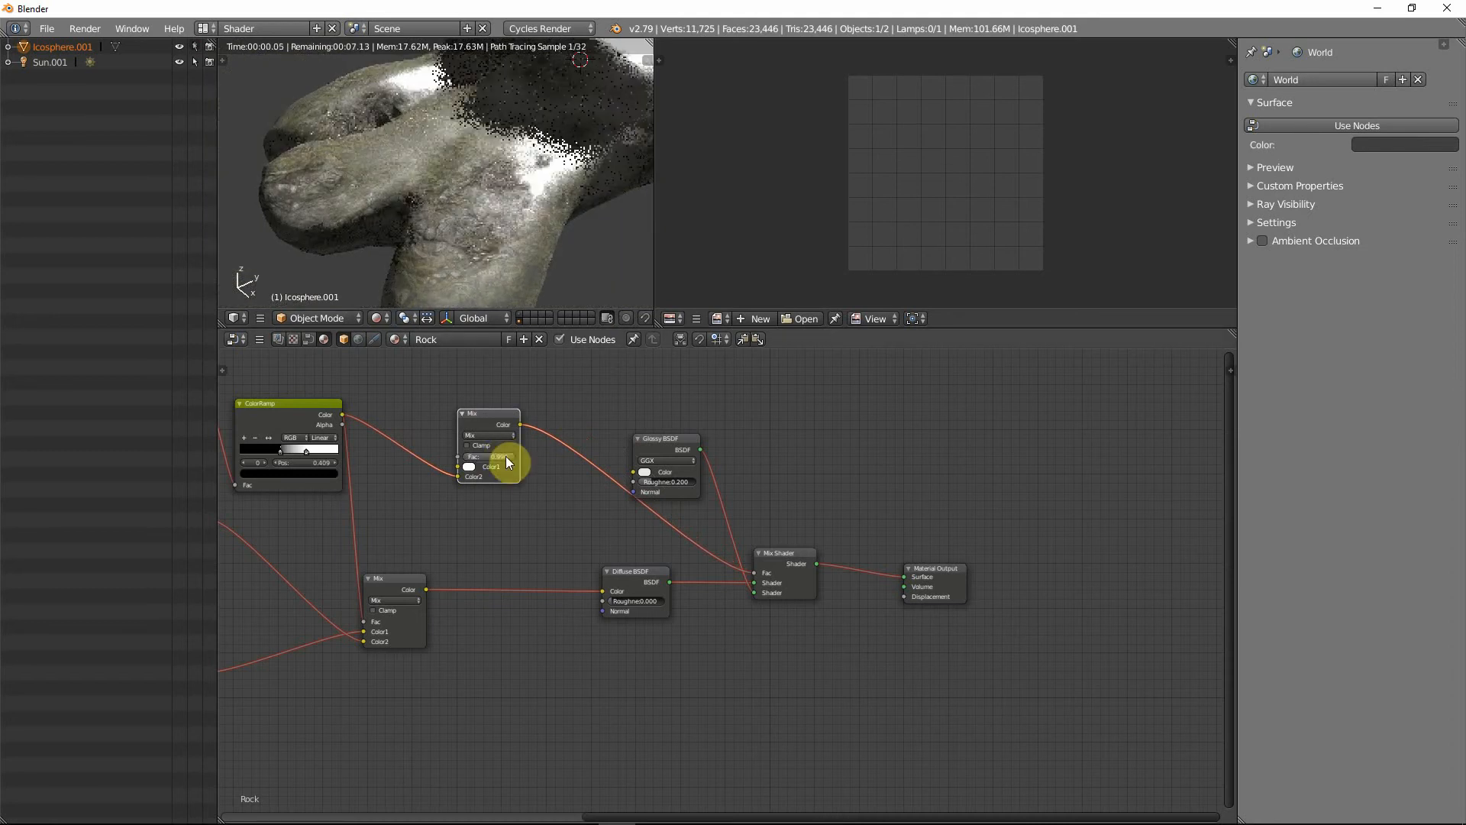
middle_drag(488, 235, 448, 230)
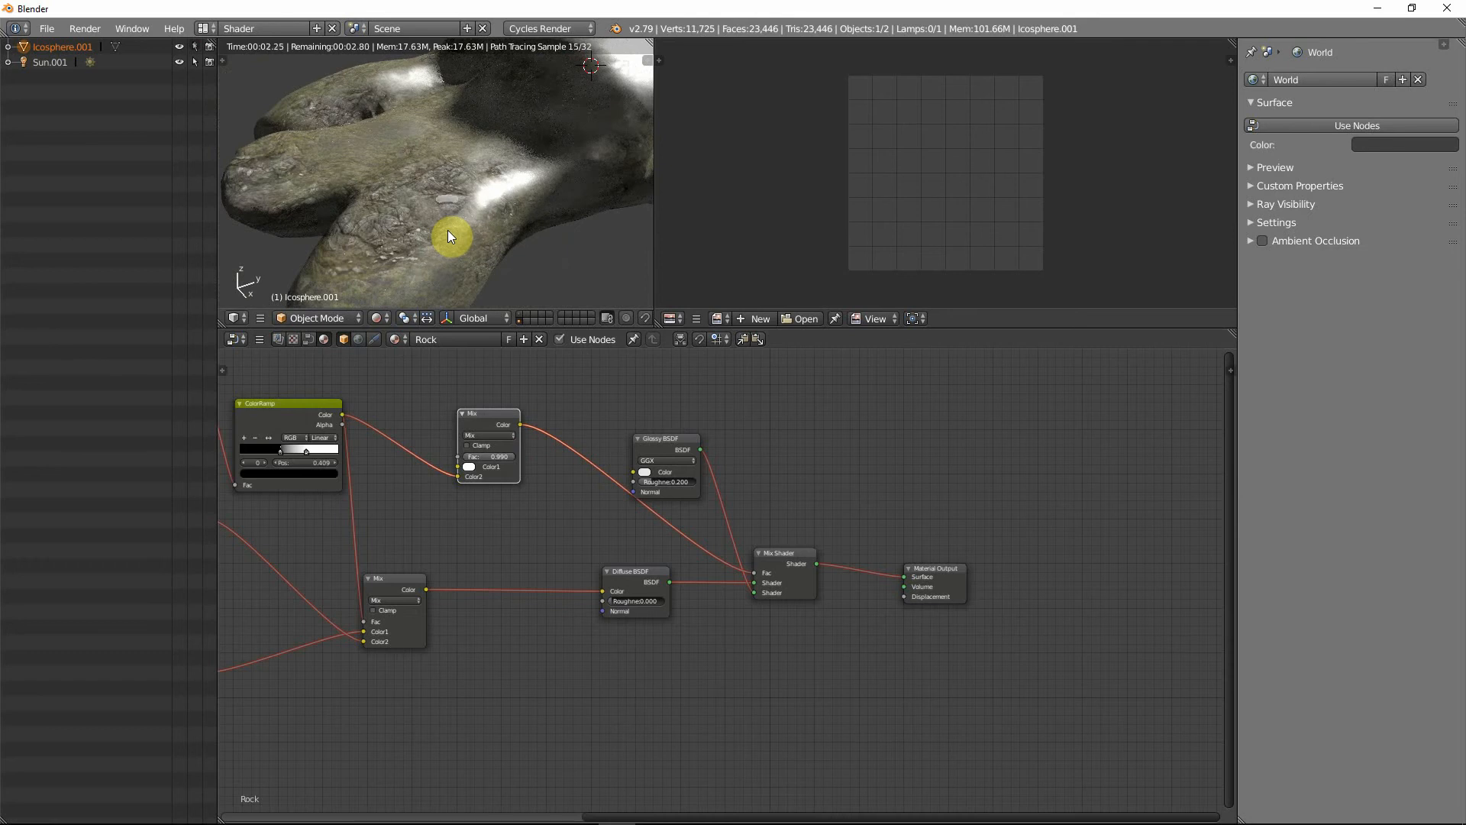
- Make the upper Mix node's Color1 black, and with the ColorRamp relinked to Color1, make Color2 black
click(469, 465)
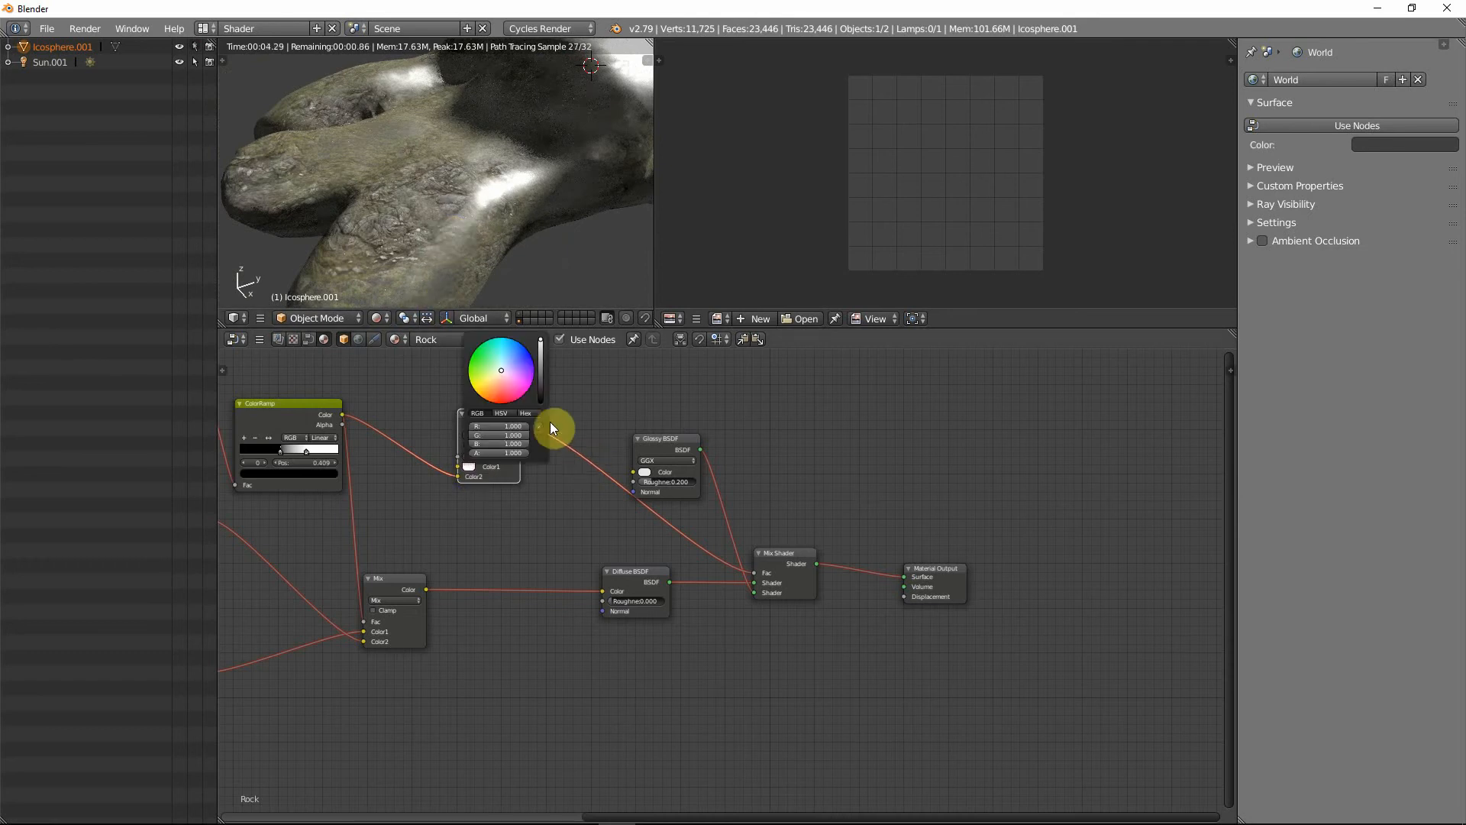
drag(539, 365, 542, 404)
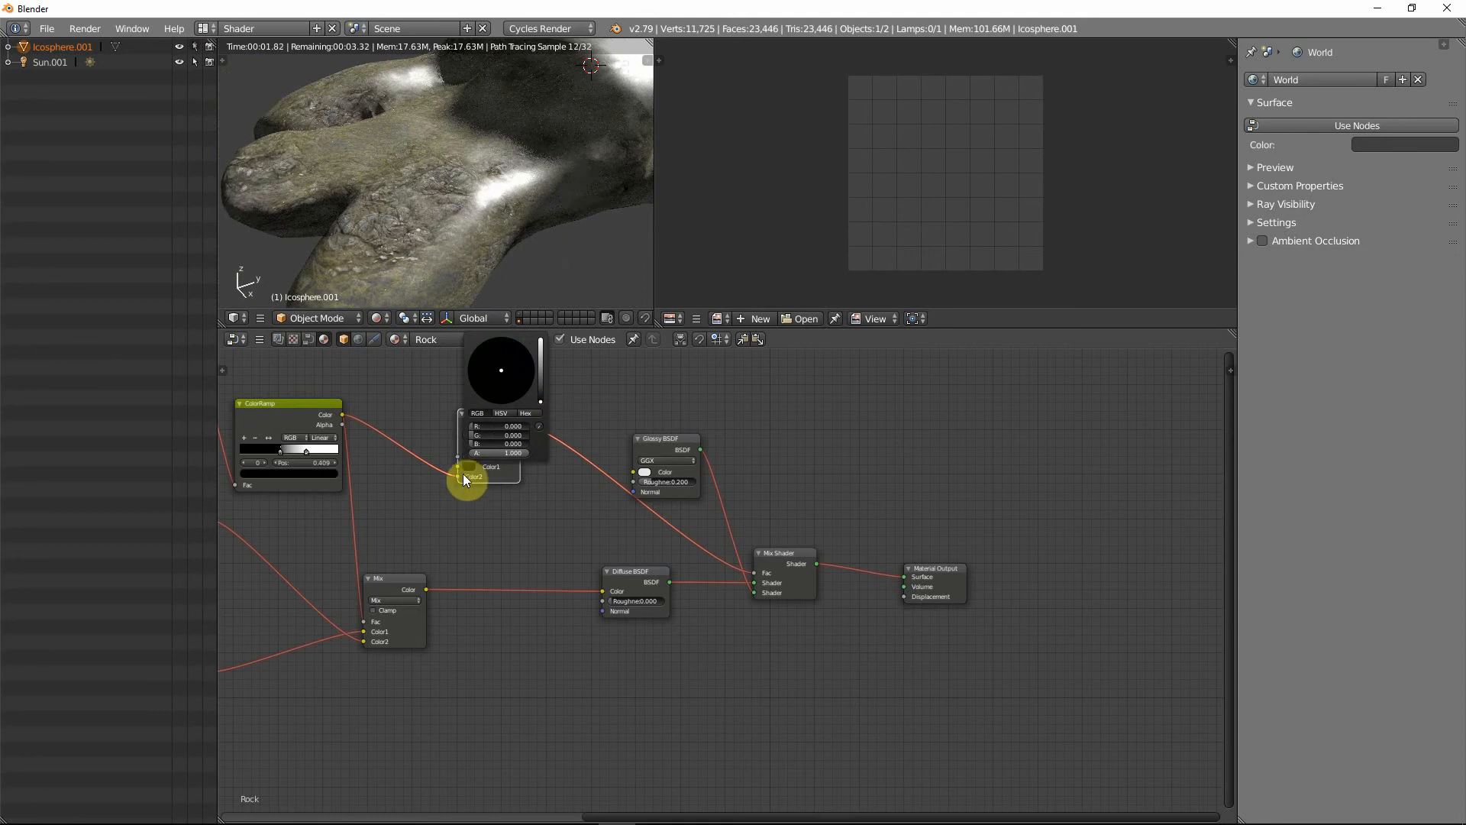
drag(456, 473, 460, 464)
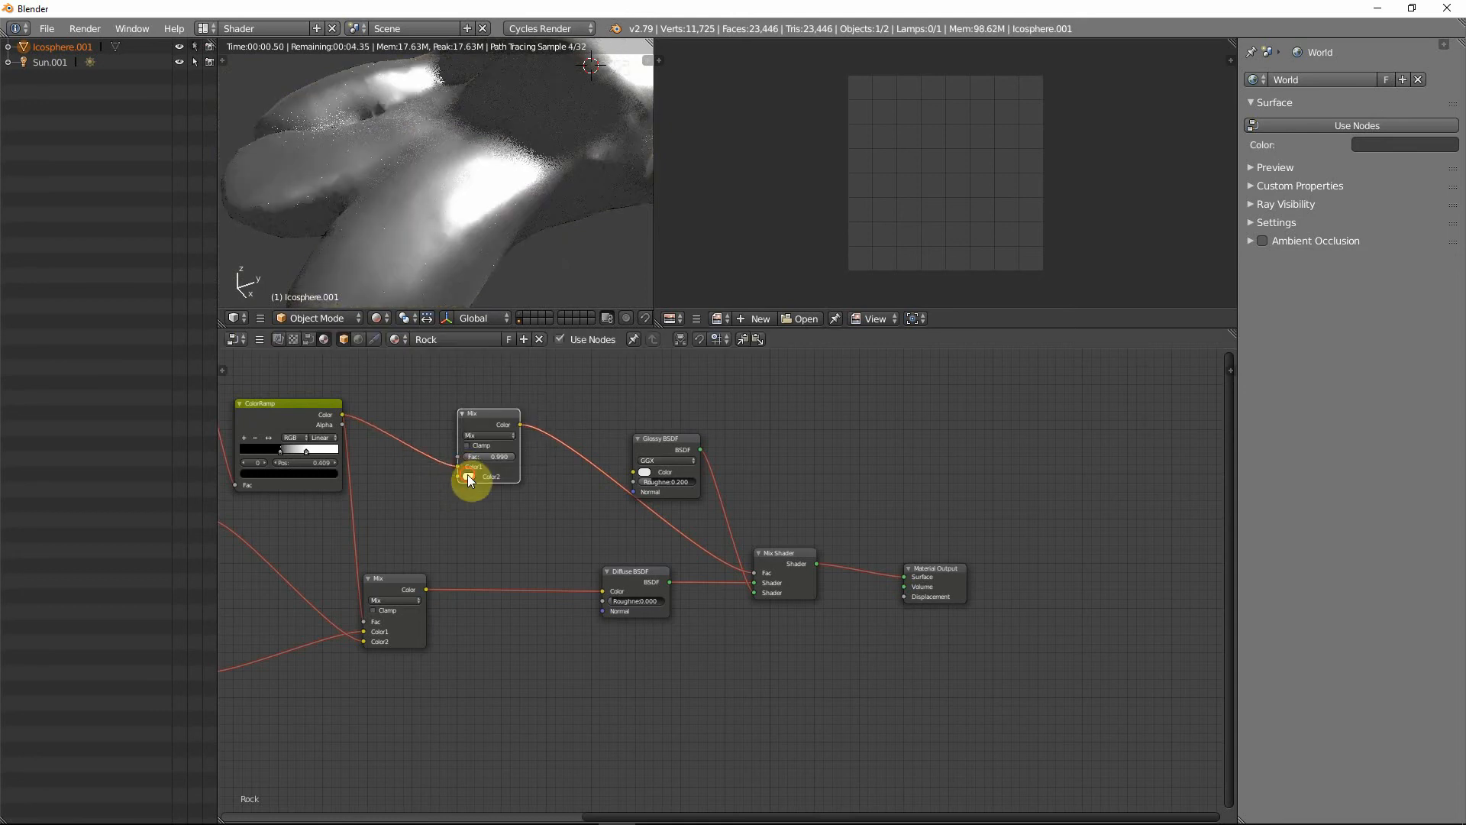
click(469, 477)
drag(540, 359, 543, 414)
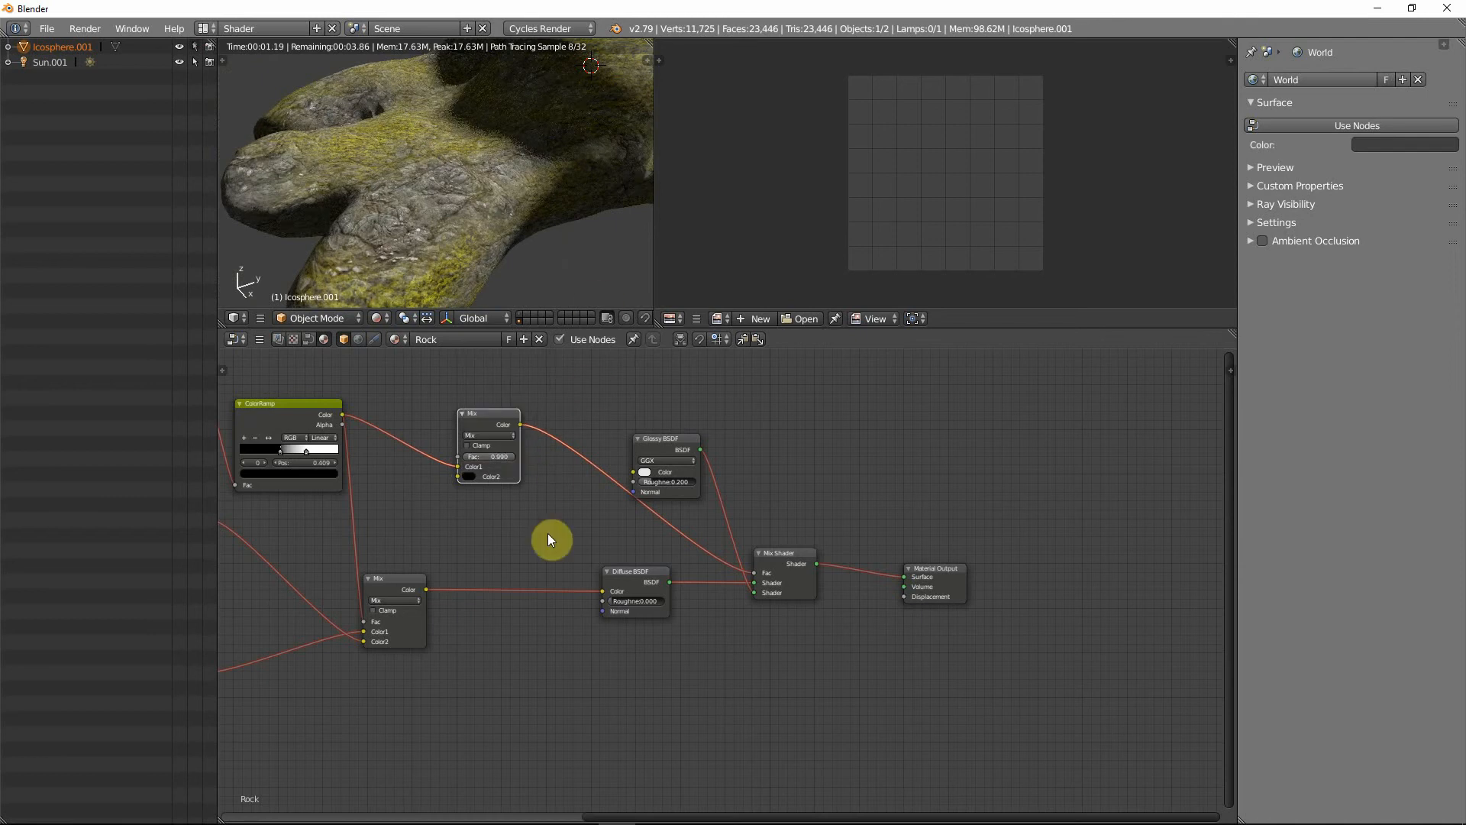
- Set the upper Mix node's Fac to 0 and try Color2 as white before returning it to black
click(500, 457)
text(00)
key(Return)
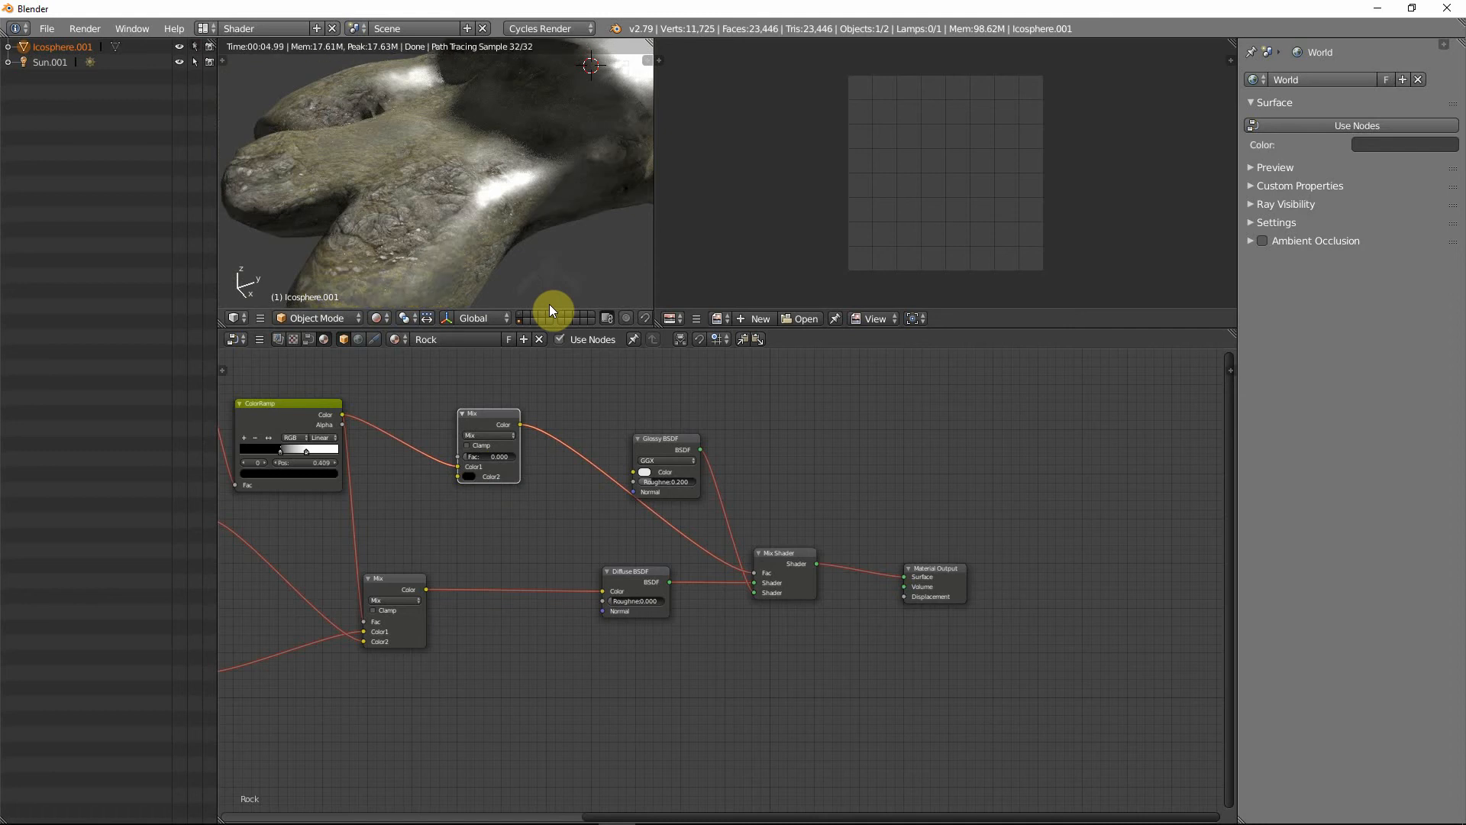
click(469, 476)
drag(540, 412, 541, 348)
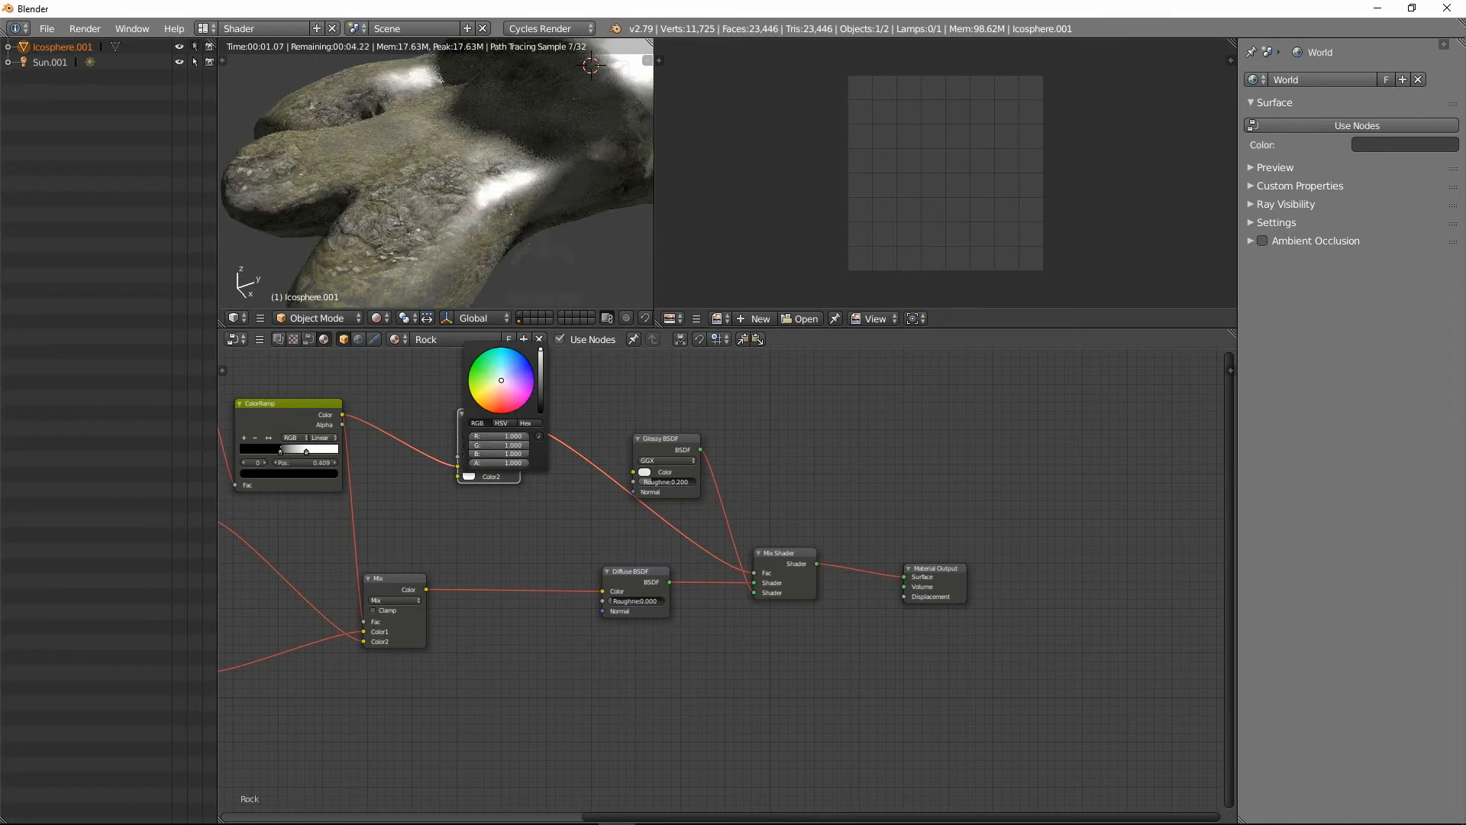
drag(541, 348, 541, 411)
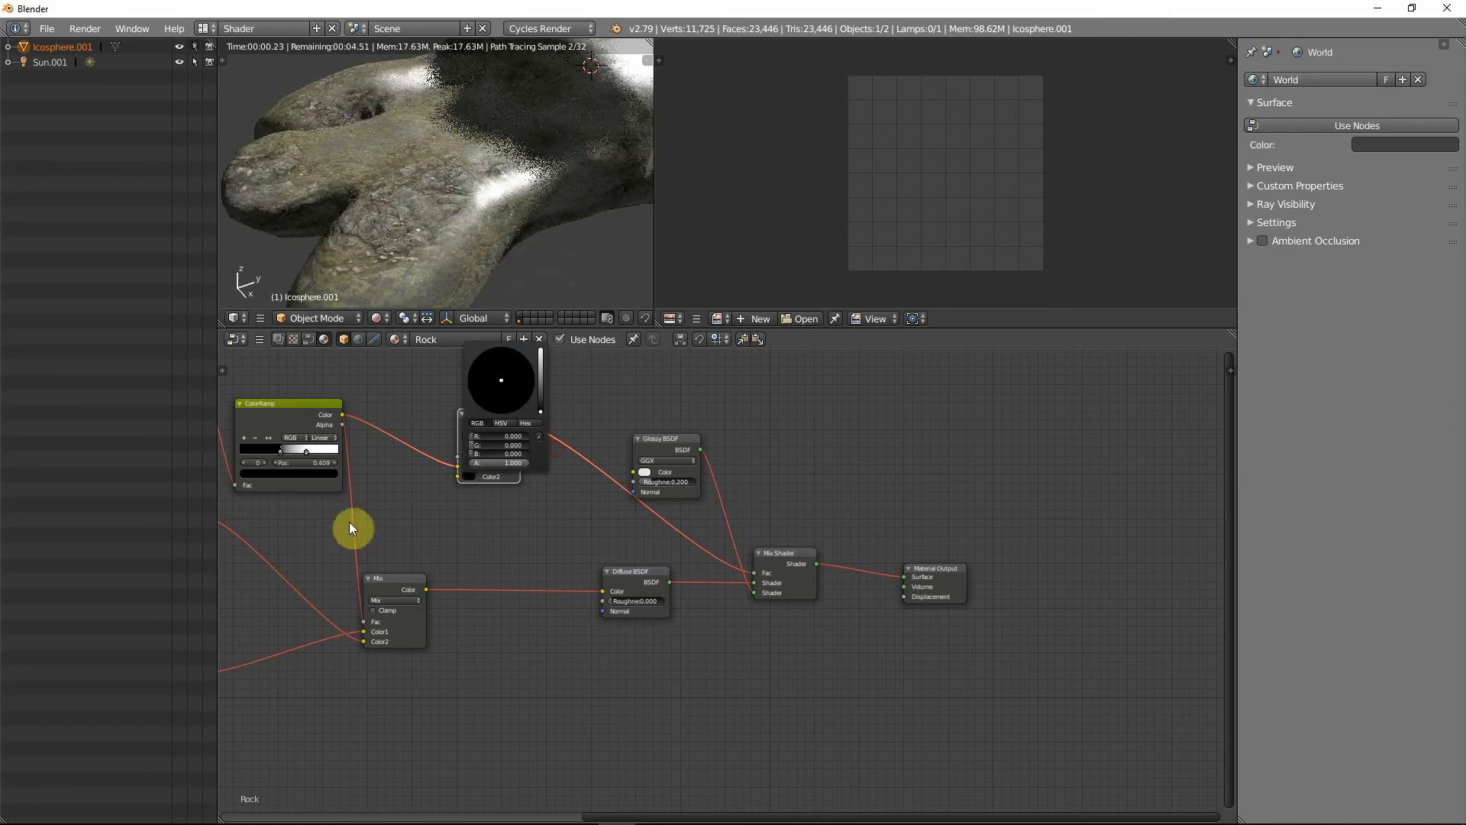
- Relink the ColorRamp to the upper Mix node's Color2 with Color1 white, and swap the Mix Shader's Glossy and Diffuse inputs
drag(459, 465, 459, 477)
click(471, 468)
drag(538, 370, 541, 341)
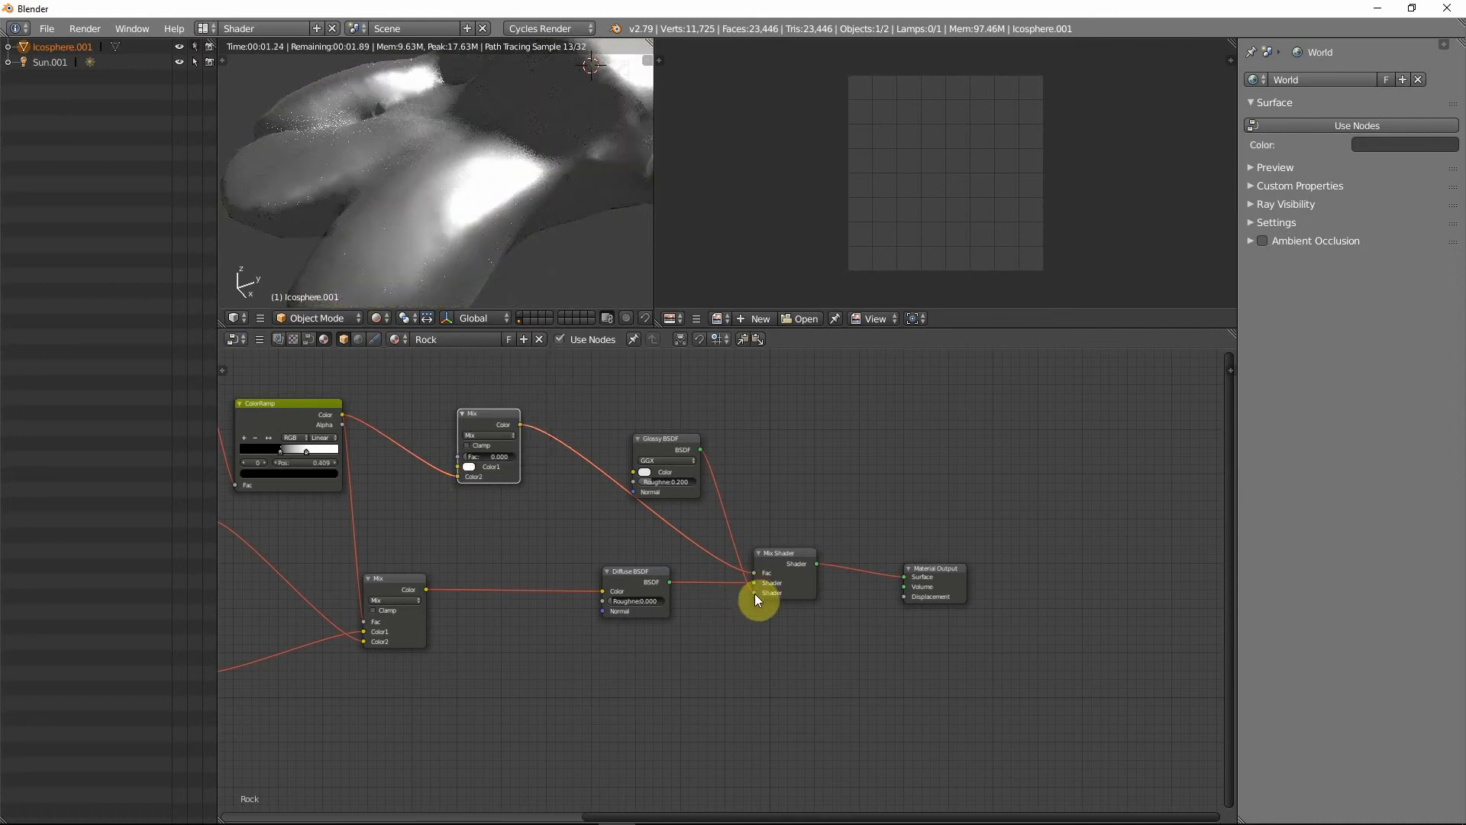
drag(755, 594, 754, 584)
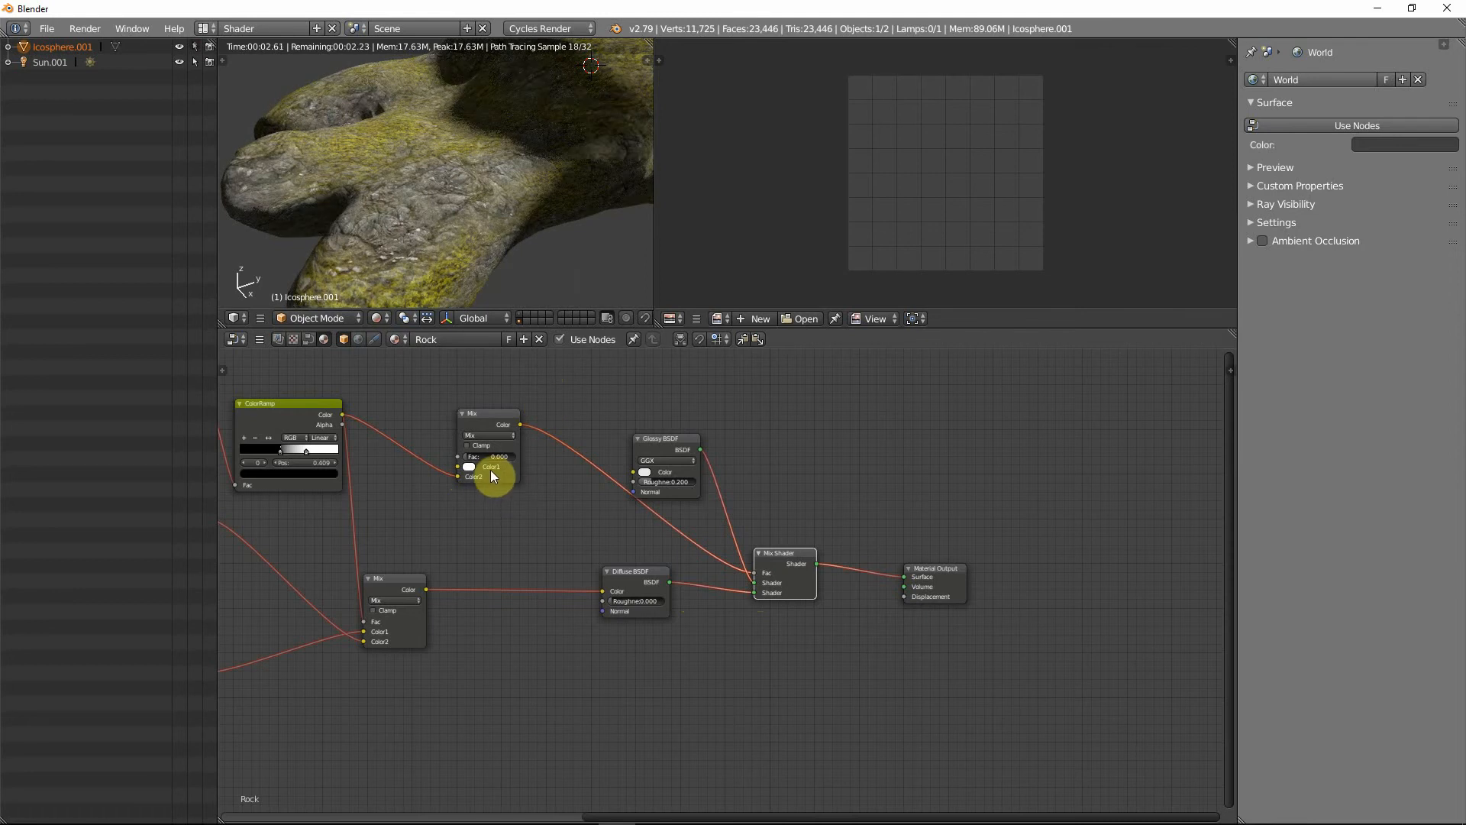
- Try different Fac values on the upper Mix node, settle on 0.1, and inspect the rock up close
drag(483, 457, 502, 457)
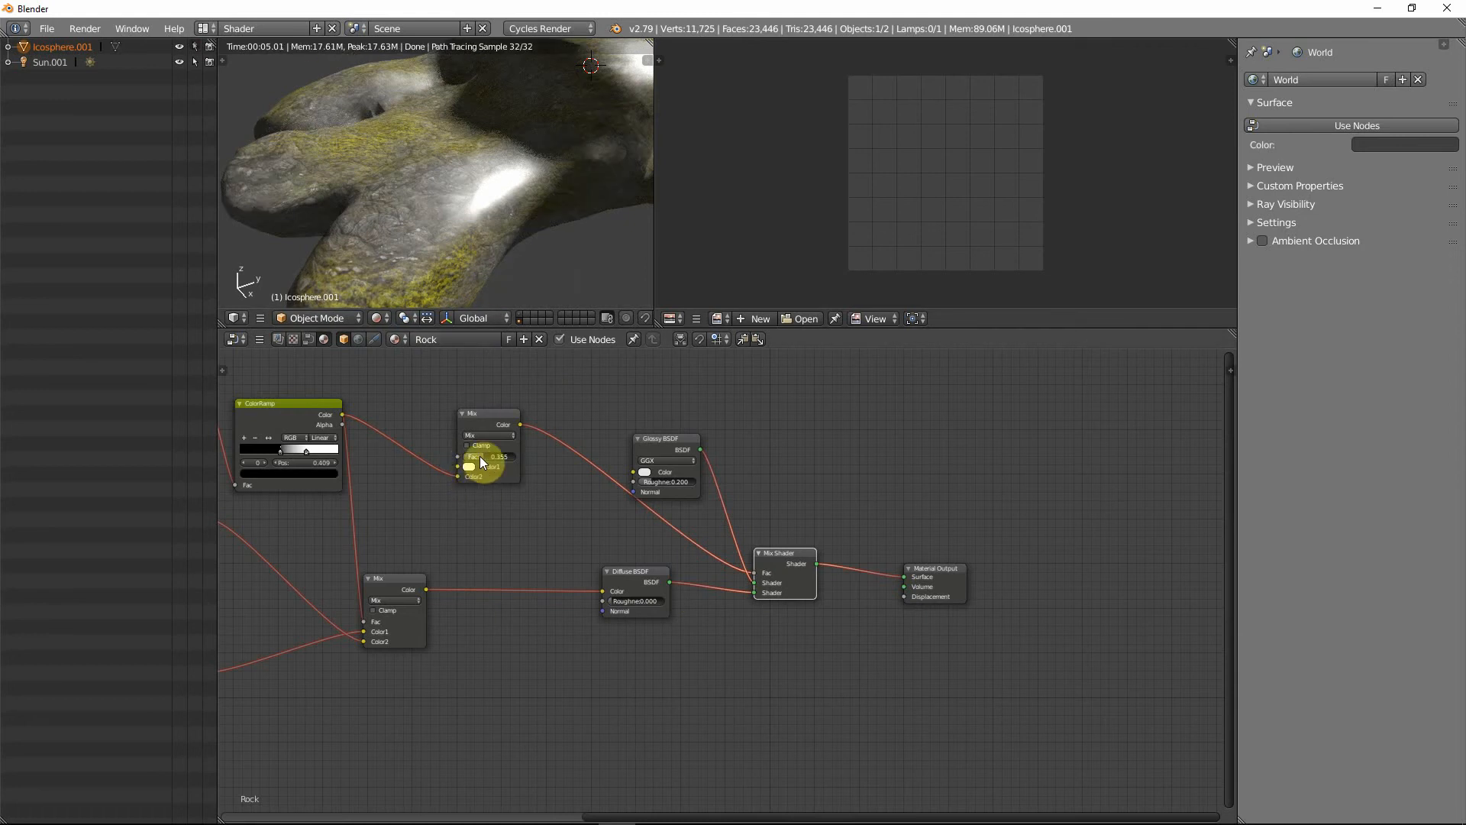
drag(493, 456, 473, 457)
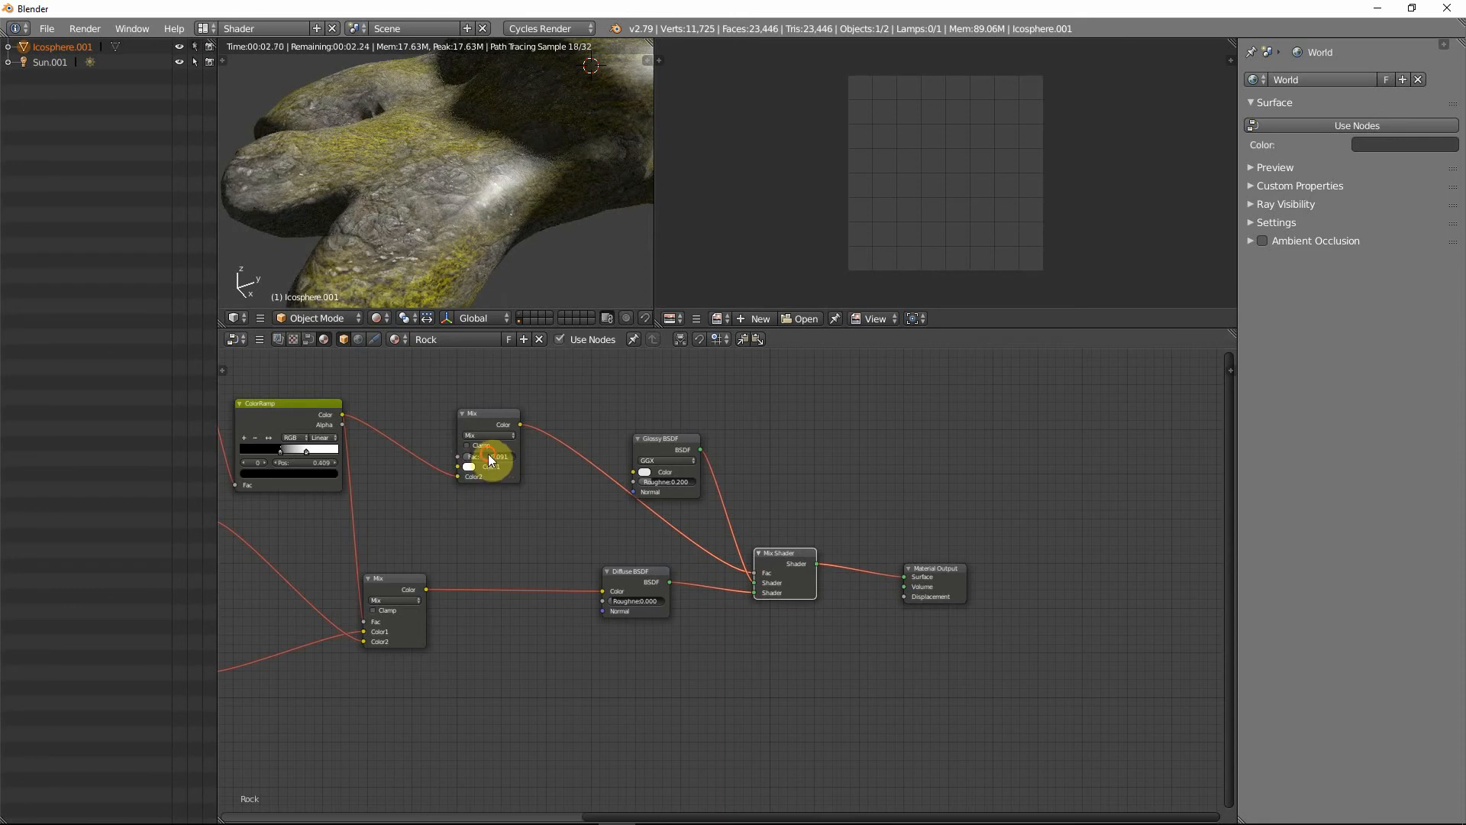
click(488, 457)
text(.1)
key(Return)
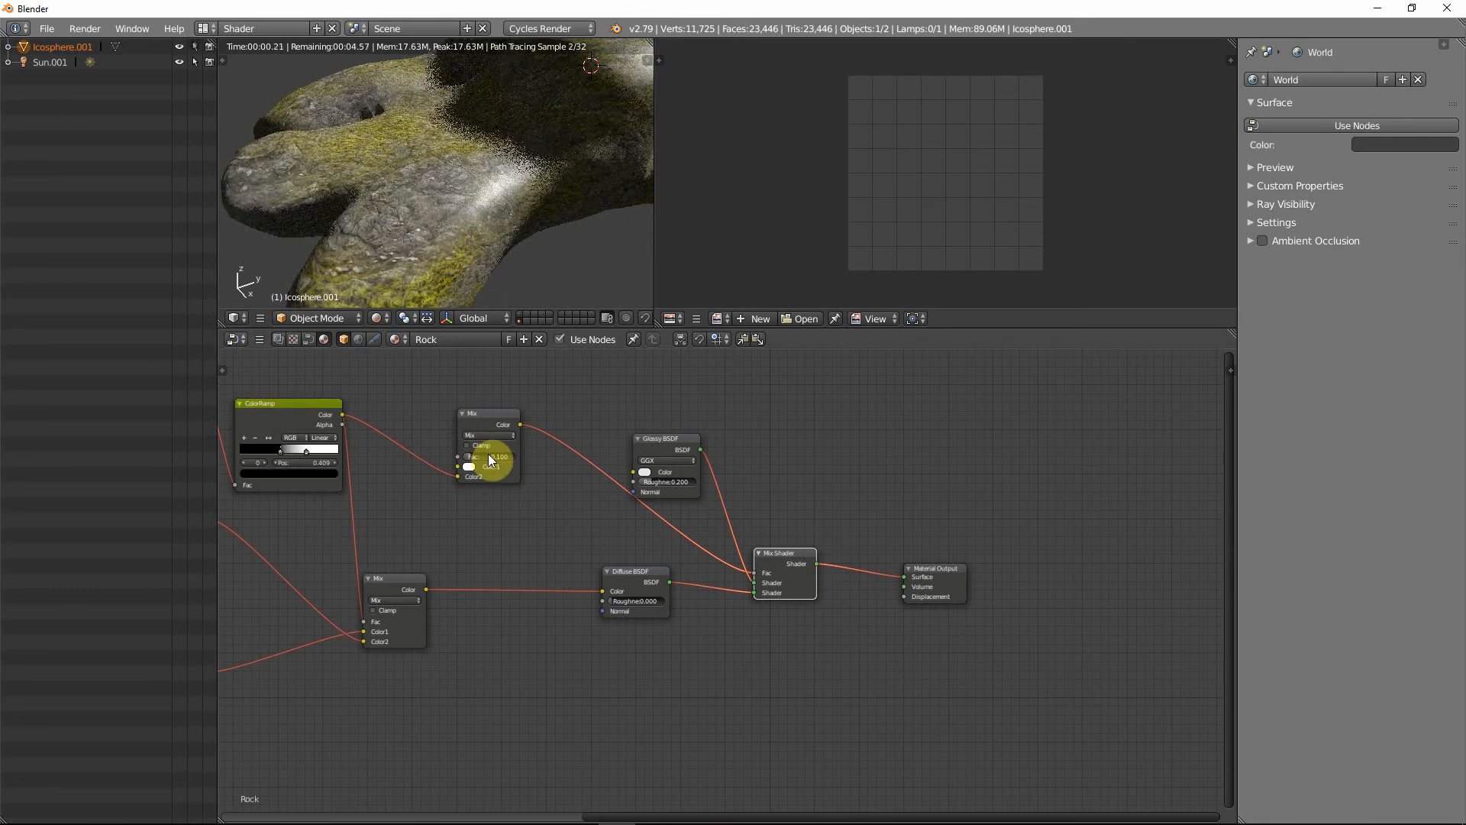
mouse_move(409, 221)
middle_down()
mouse_move(464, 185)
mouse_move(557, 239)
mouse_move(427, 224)
middle_up()
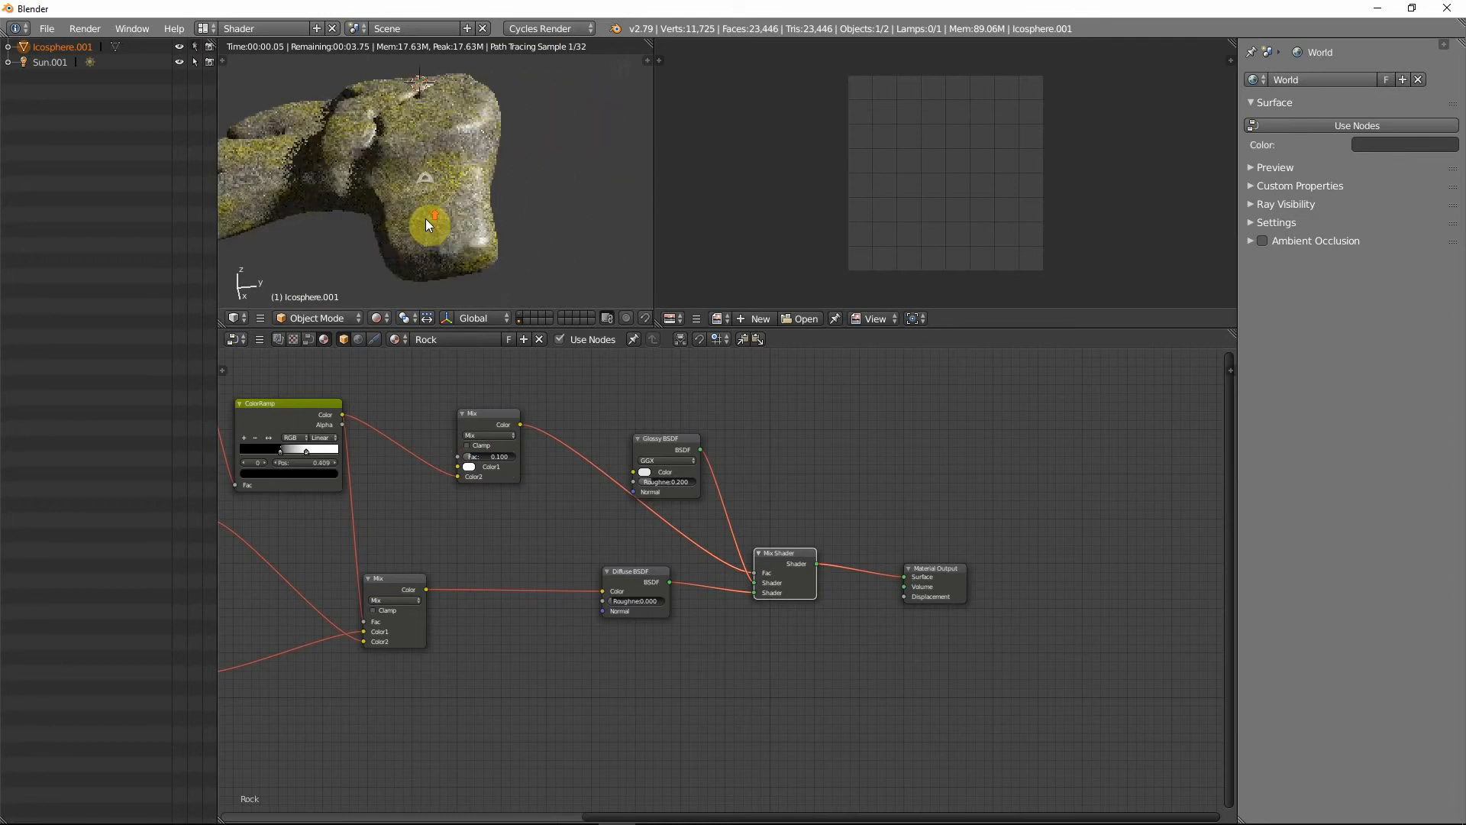
scroll(425, 220, up, 3)
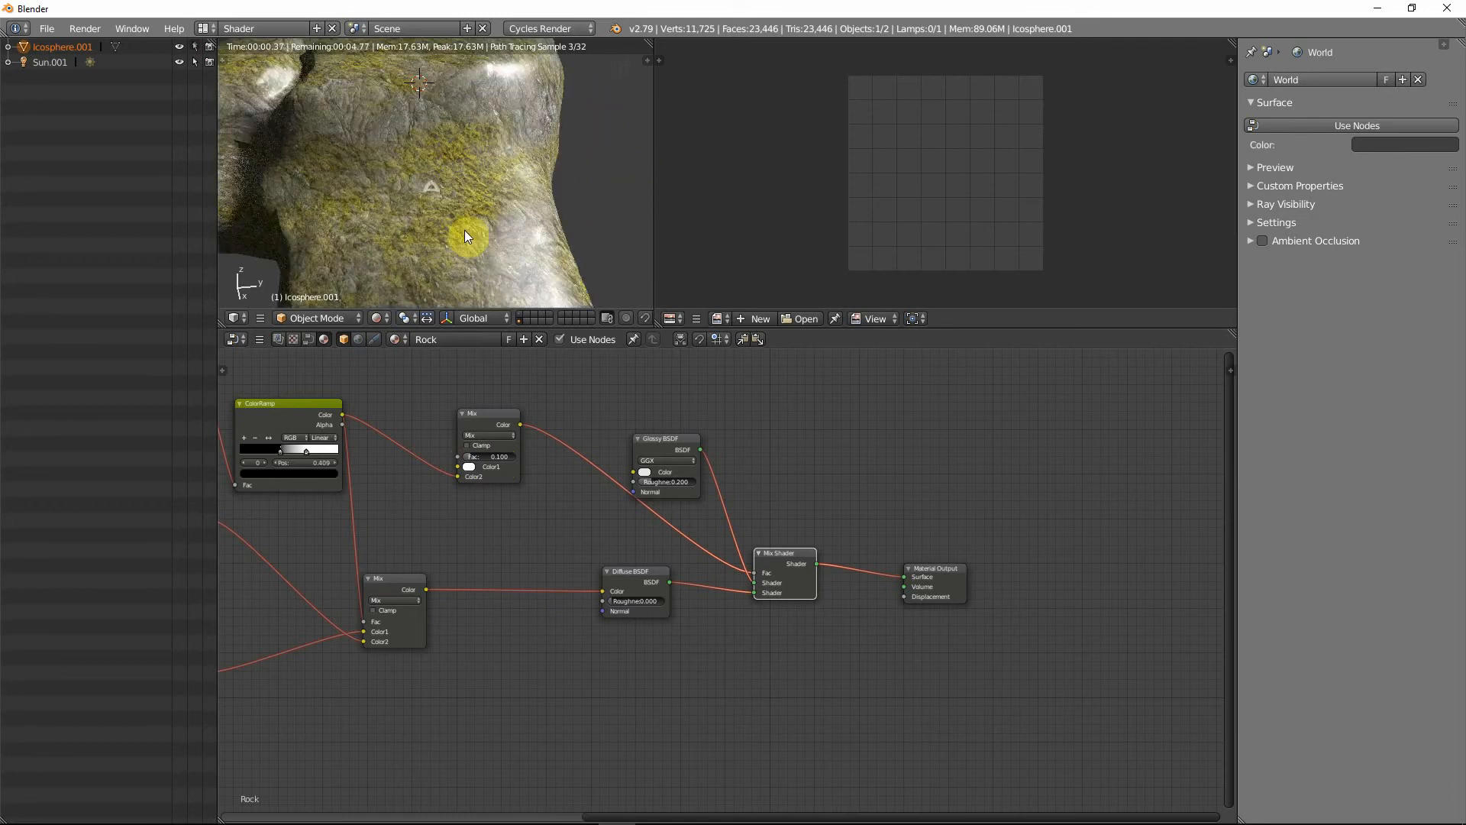
- Set the Glossy BSDF's Roughness to 0.4 and view the whole rock from a new angle
click(667, 480)
text(.4)
key(Return)
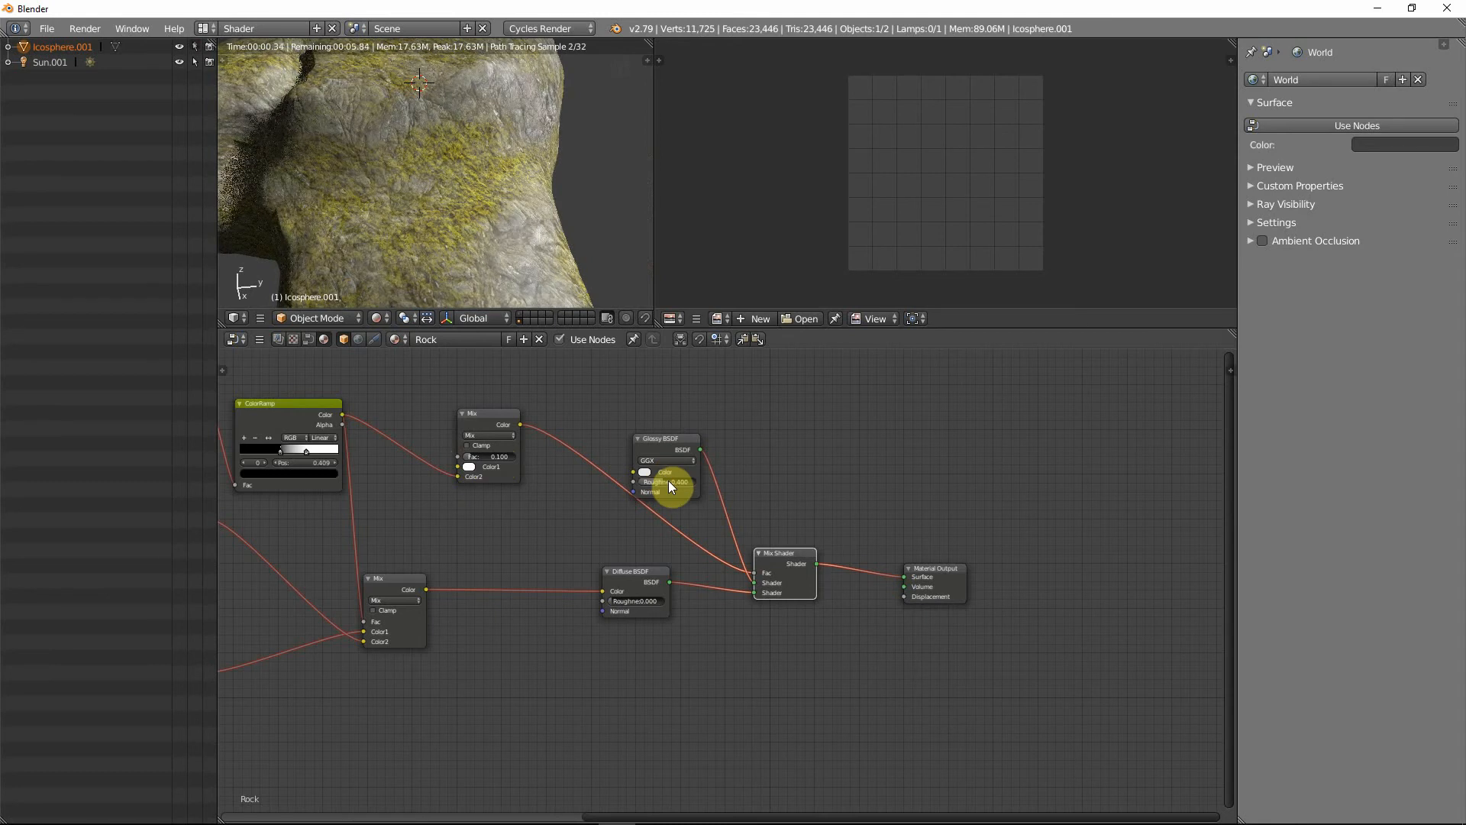
scroll(443, 224, down, 3)
middle_drag(442, 223, 558, 275)
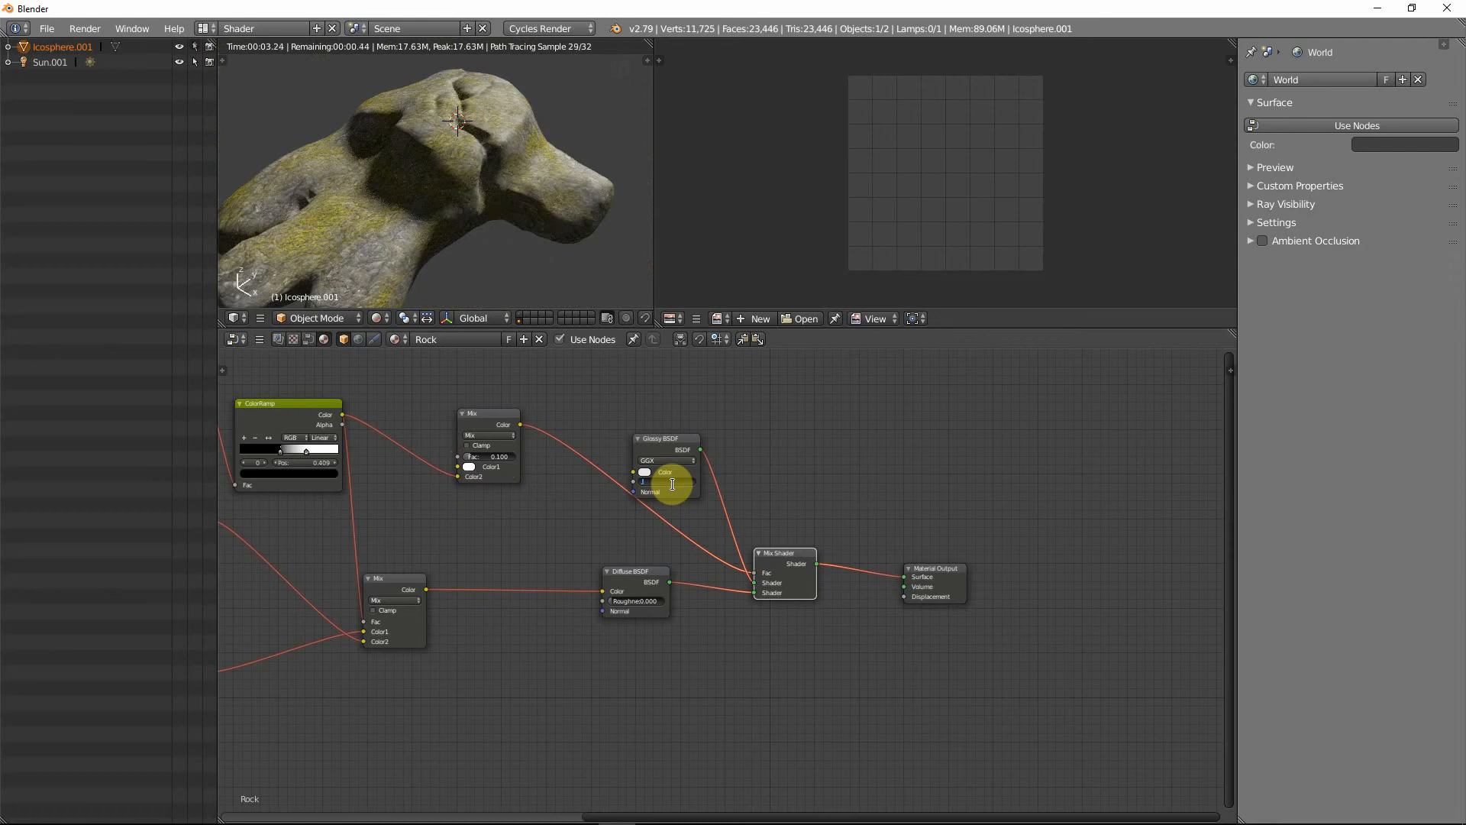
- Set the Glossy BSDF's Roughness to 0.1 and then 0.15, and examine the highlights around the rock
key(Return)
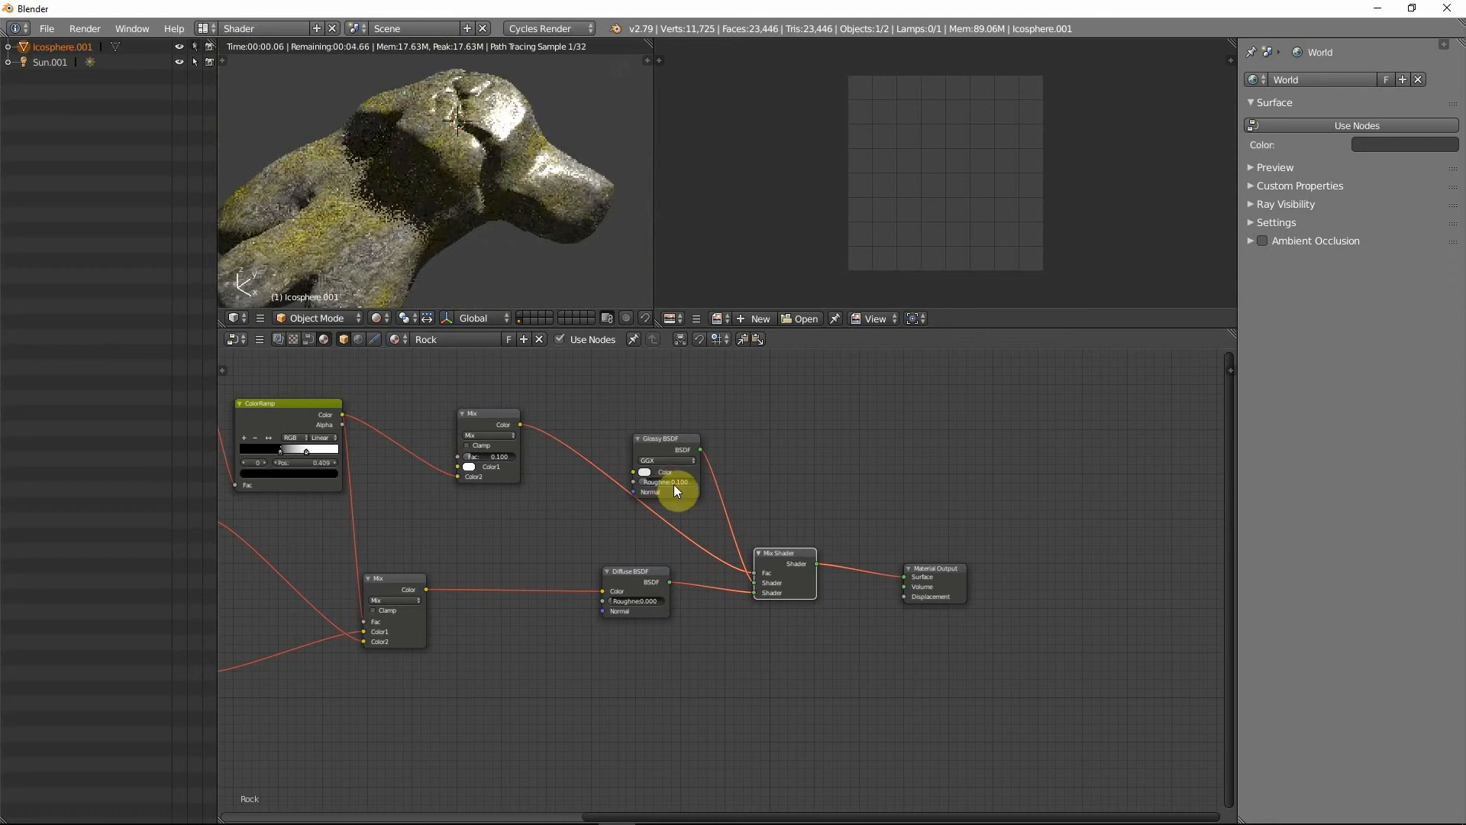
click(674, 484)
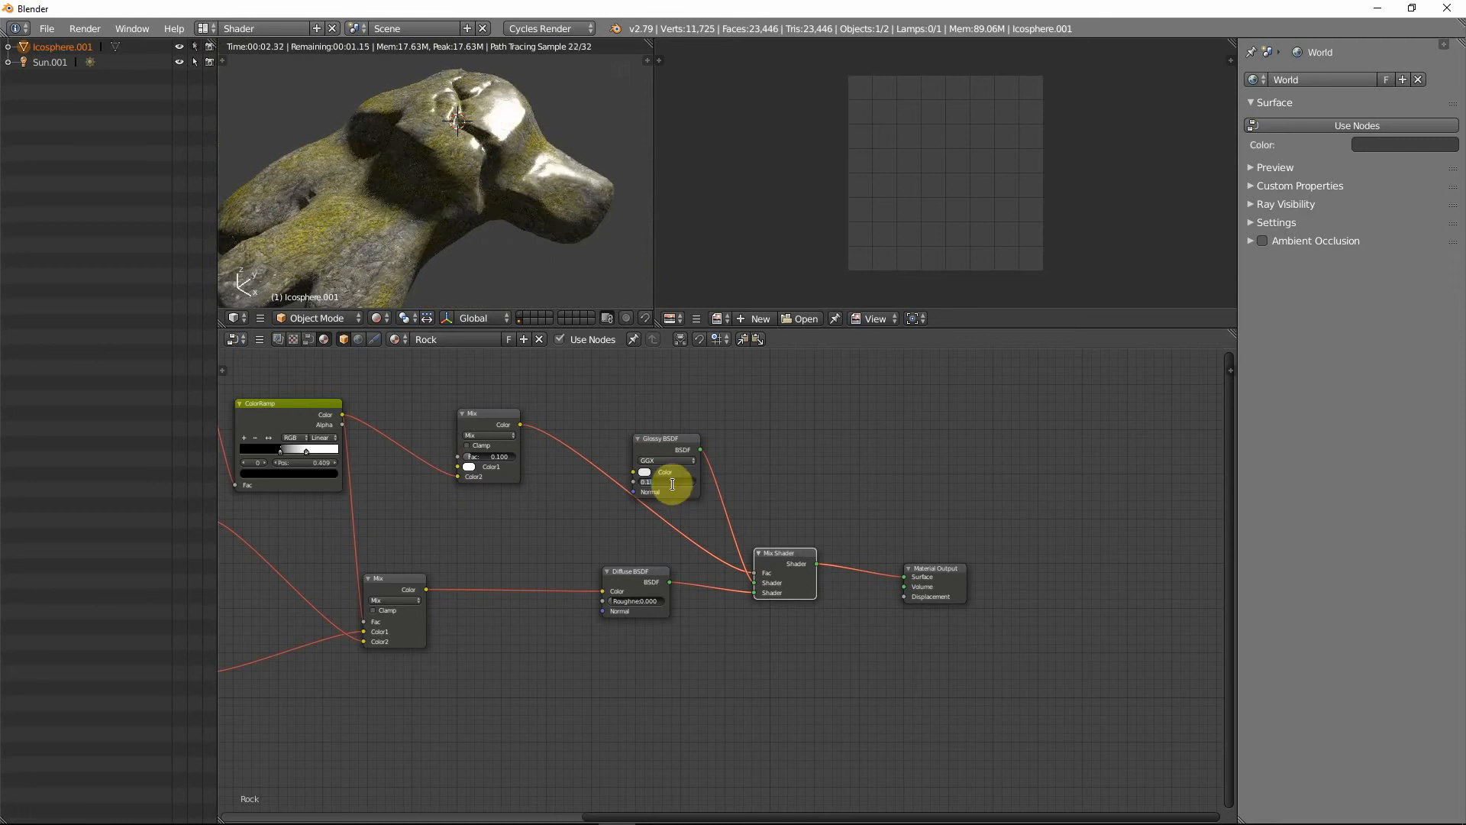
text(.15)
key(Return)
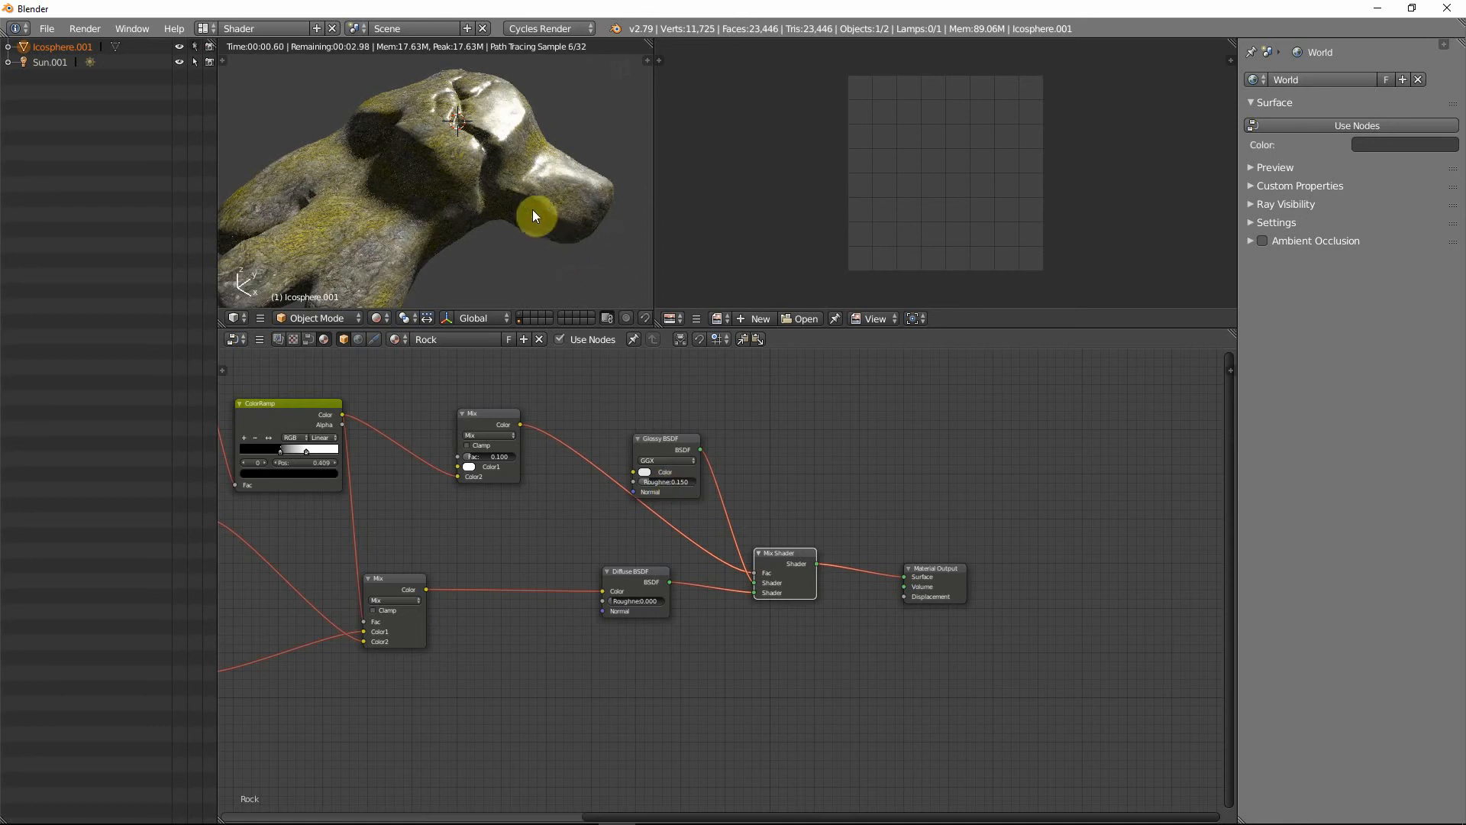
middle_drag(471, 201, 513, 190)
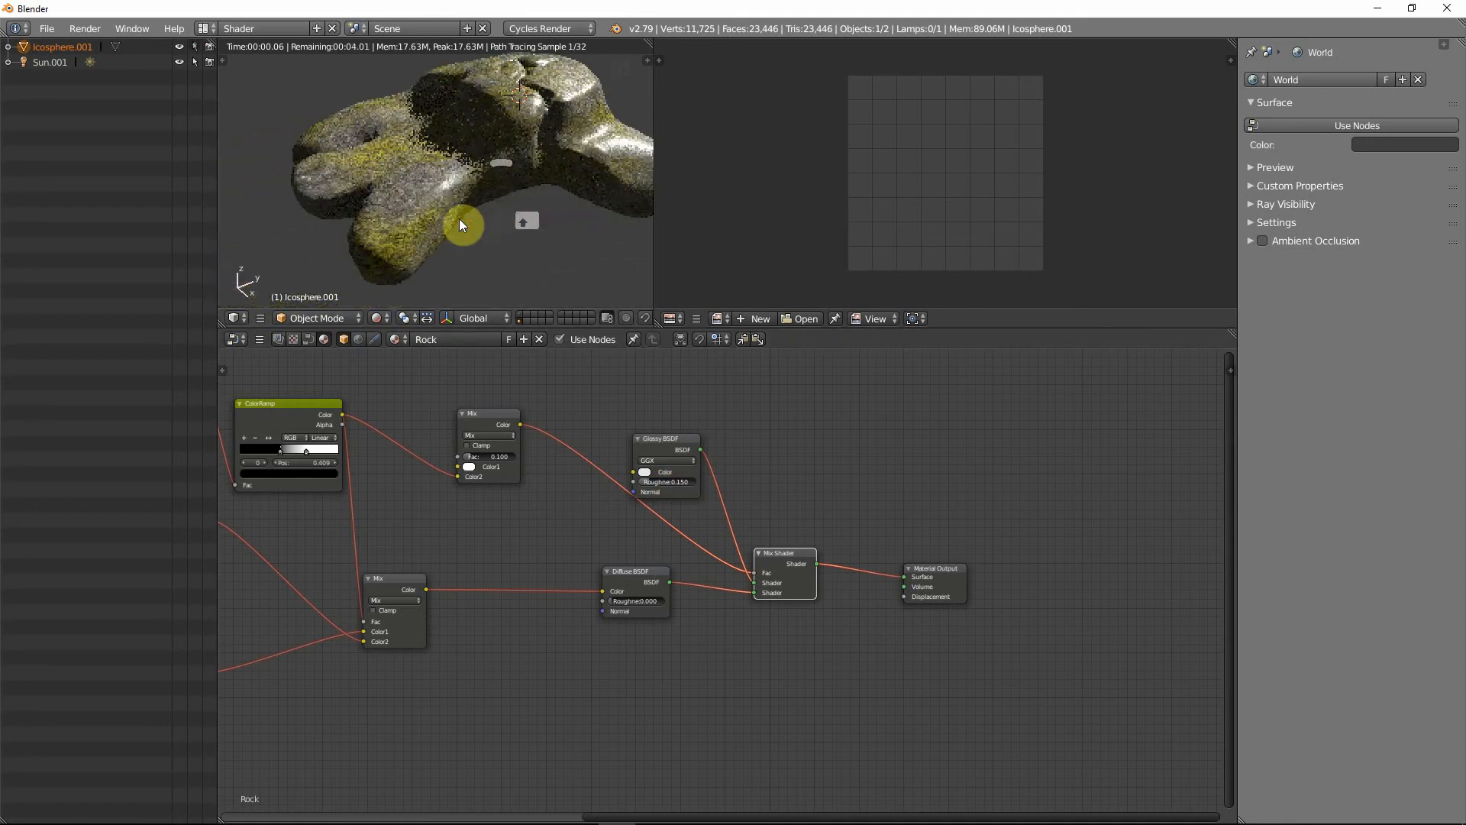
scroll(462, 215, up, 2)
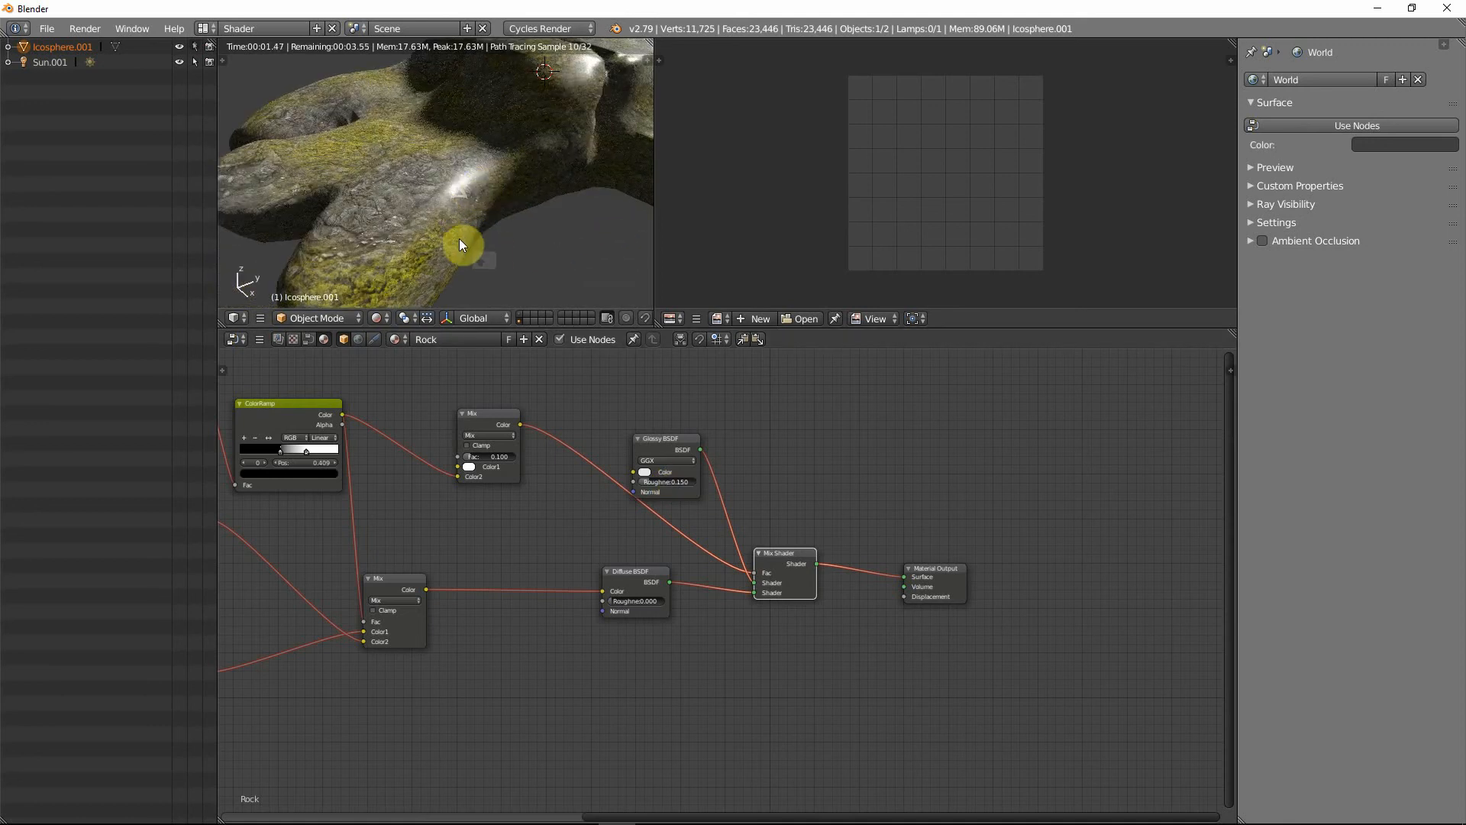
mouse_move(483, 214)
middle_down()
mouse_move(465, 216)
mouse_move(489, 200)
middle_up()
scroll(490, 197, down, 2)
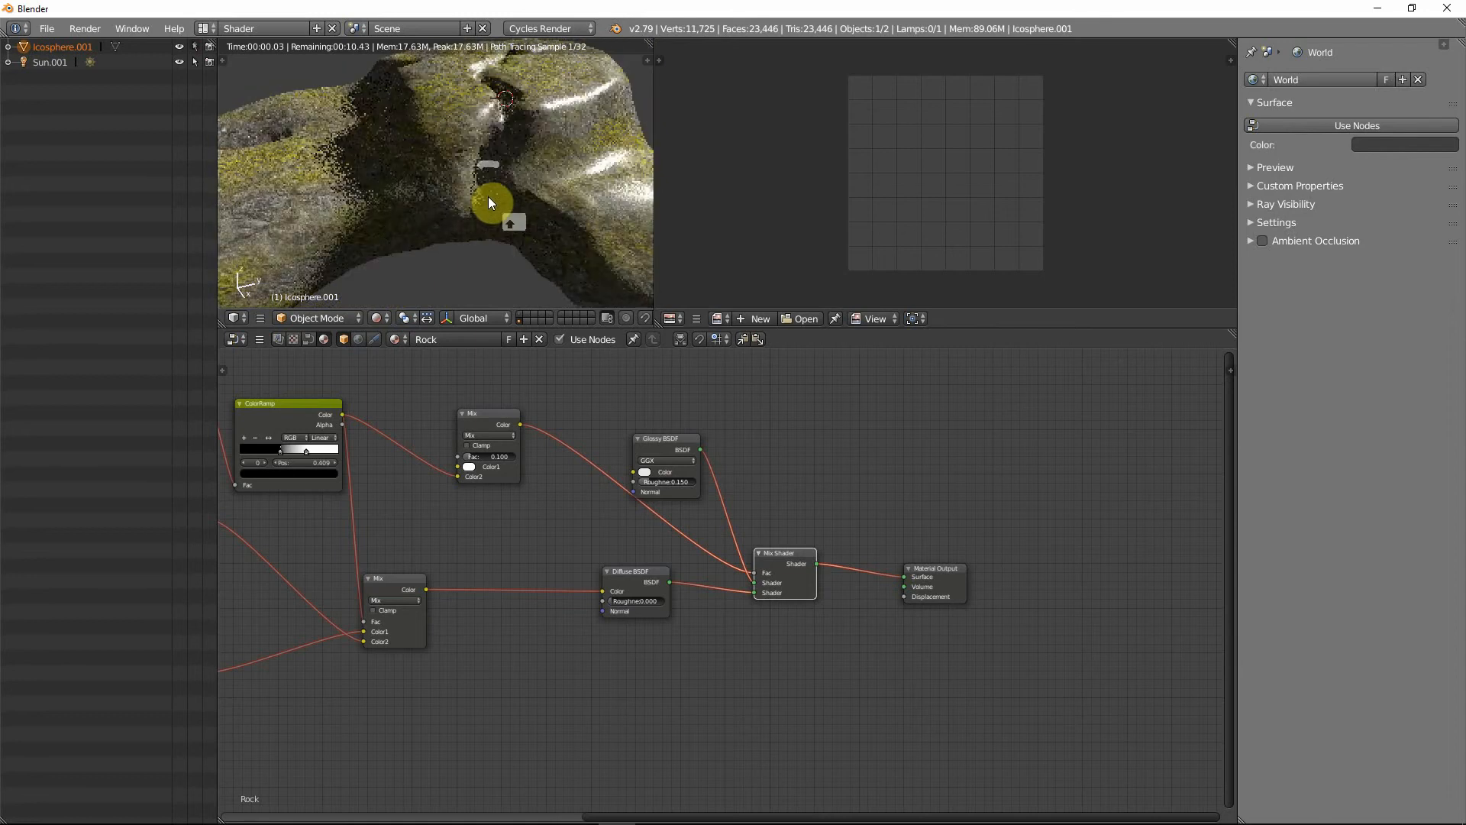
- Set the upper Mix node's Fac to 0.05 and check the subtler gloss on the whole rock
click(497, 456)
text(0.1)
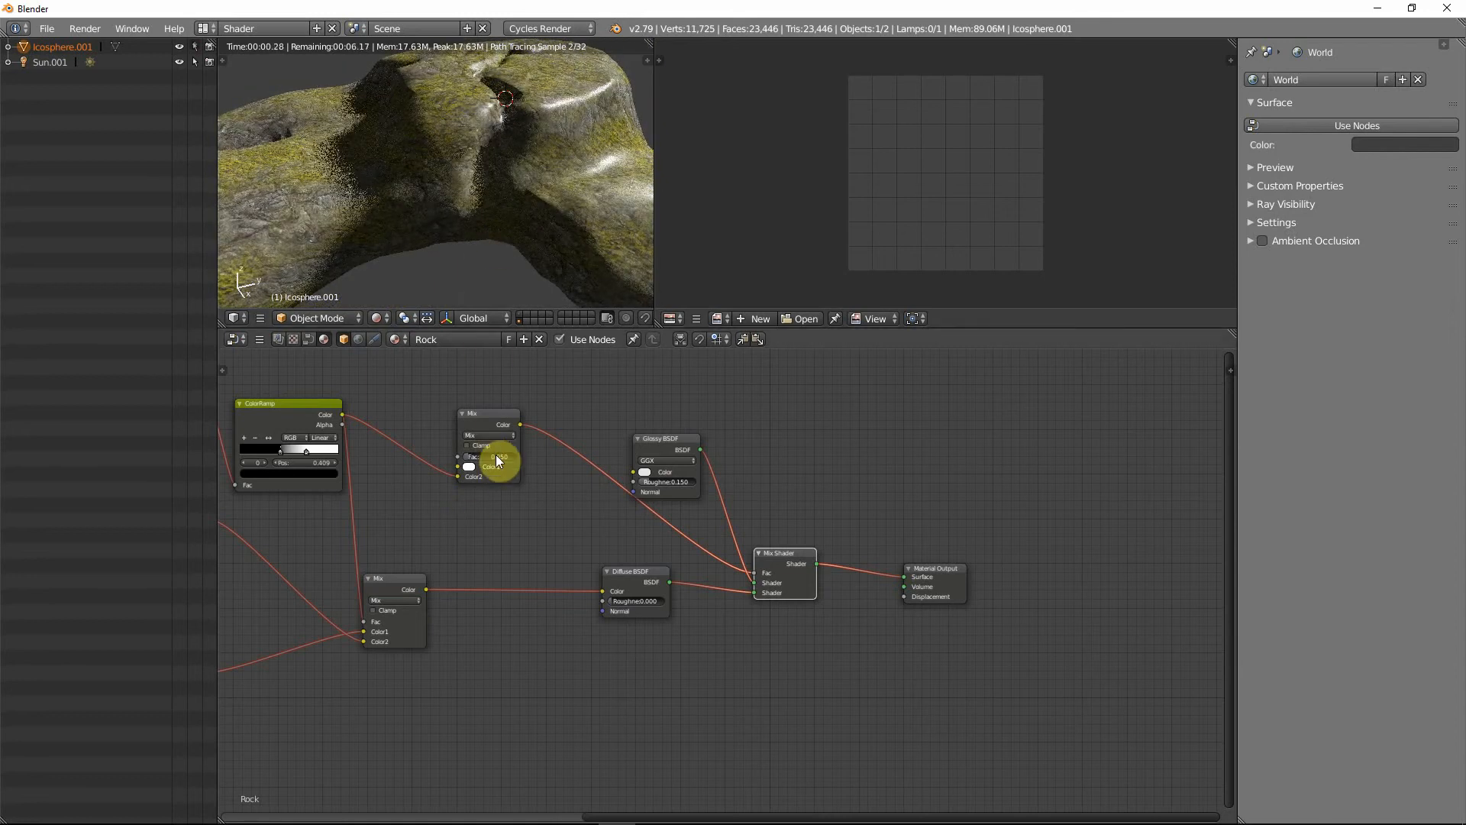
key(Return)
middle_drag(470, 246, 499, 238)
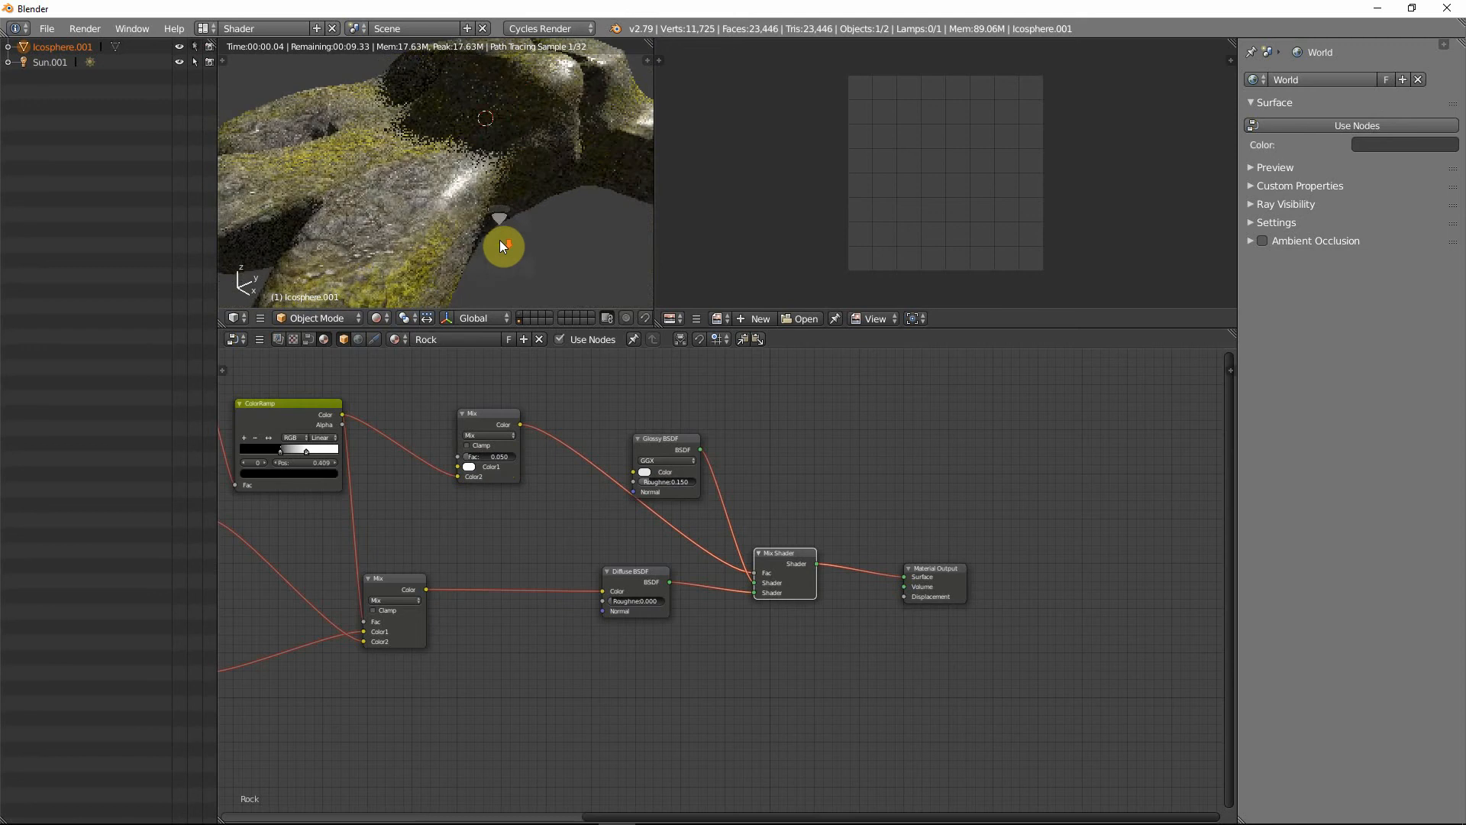
scroll(499, 239, down, 3)
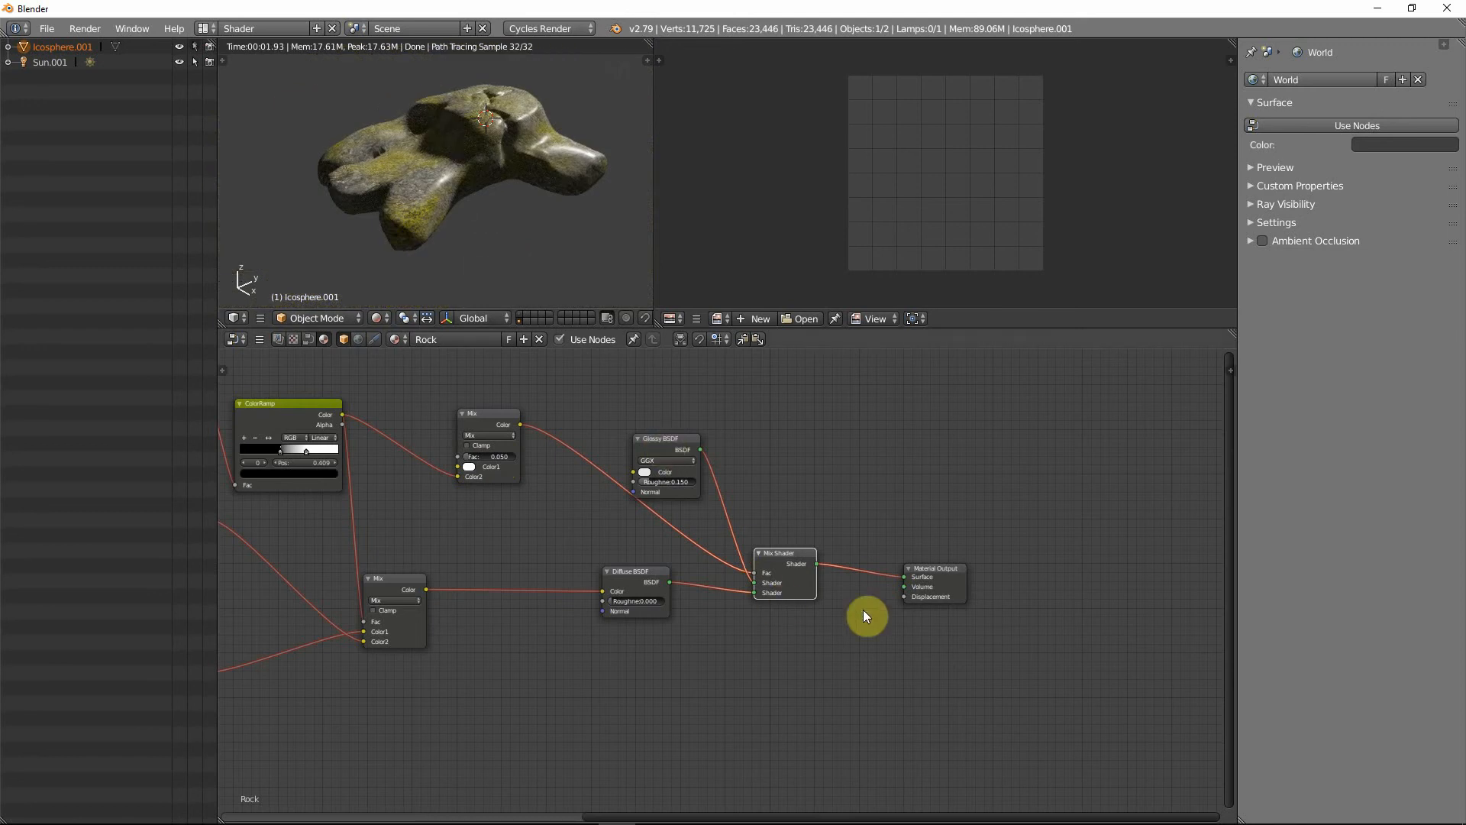
- Move the Mix Shader and Material Output nodes away from the texture nodes and shift the Glossy and Diffuse BSDF nodes along
key(g)
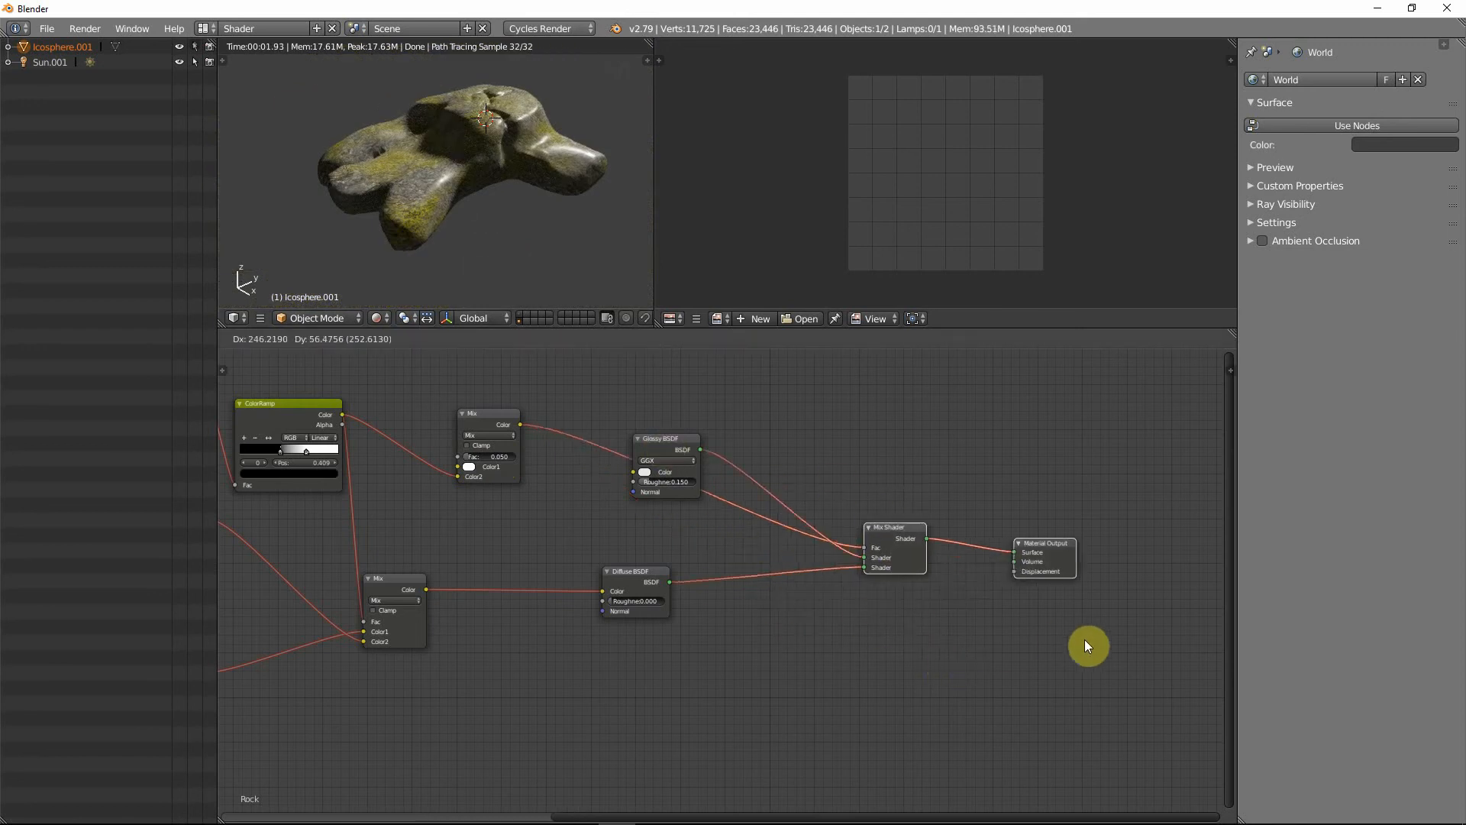
click(1153, 646)
key(b)
drag(605, 405, 683, 664)
key(g)
click(772, 466)
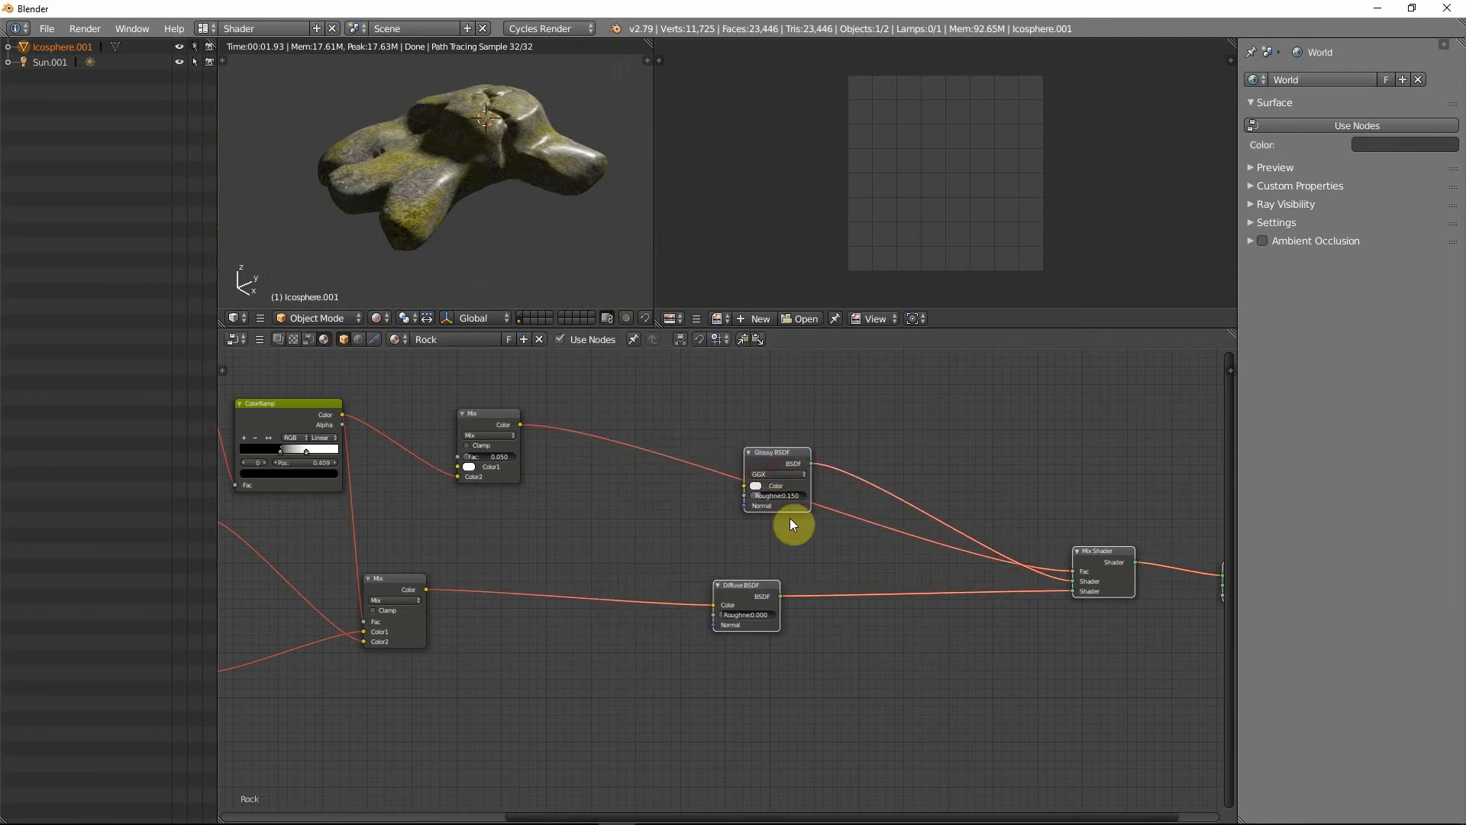
key(g)
click(791, 563)
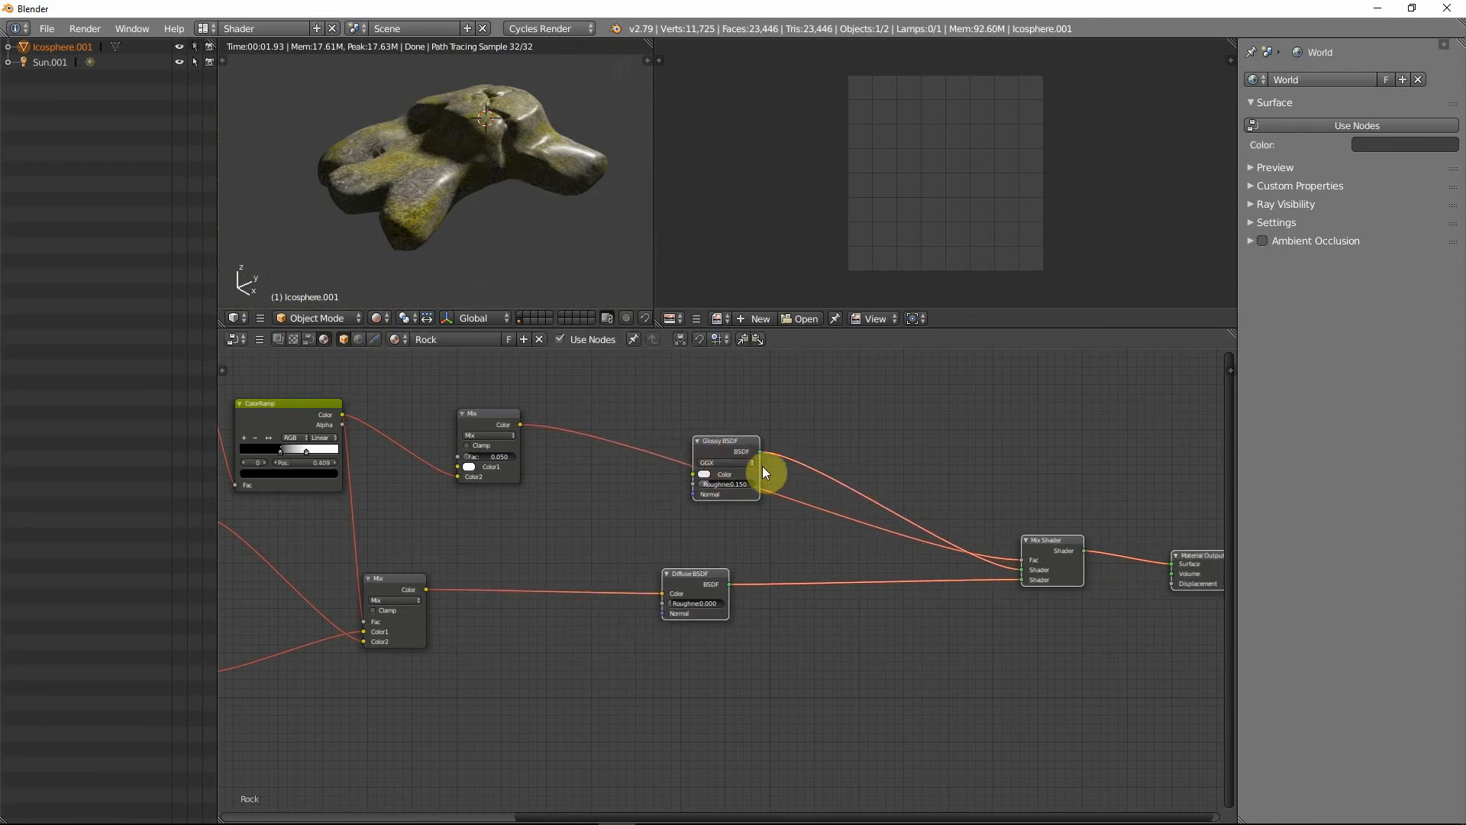
- Reposition the Glossy and Diffuse BSDF nodes closer to the Mix Shader, with the Glossy roughly above the Diffuse
click(718, 572)
drag(677, 449, 720, 607)
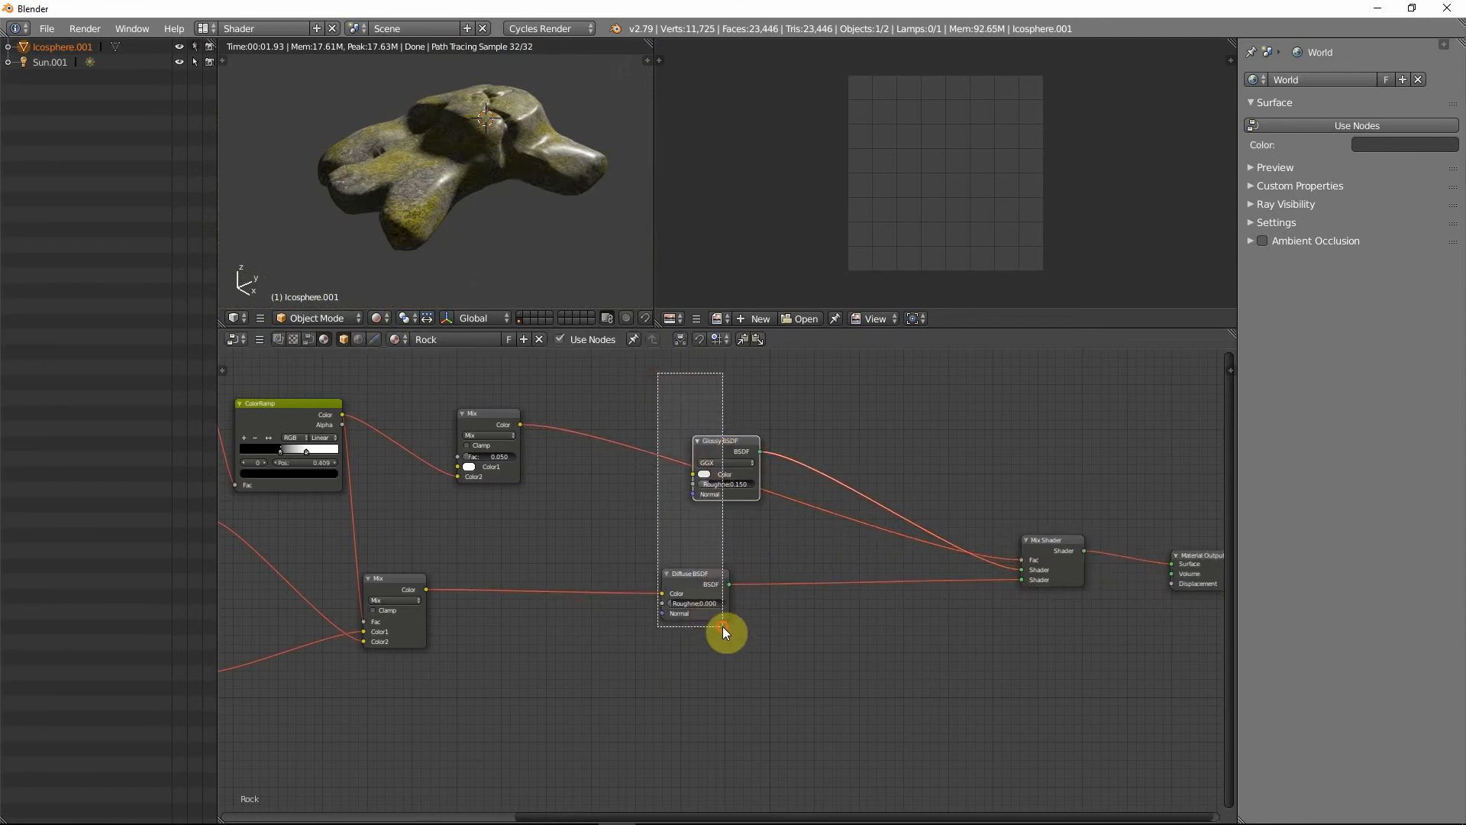
key(g)
click(875, 588)
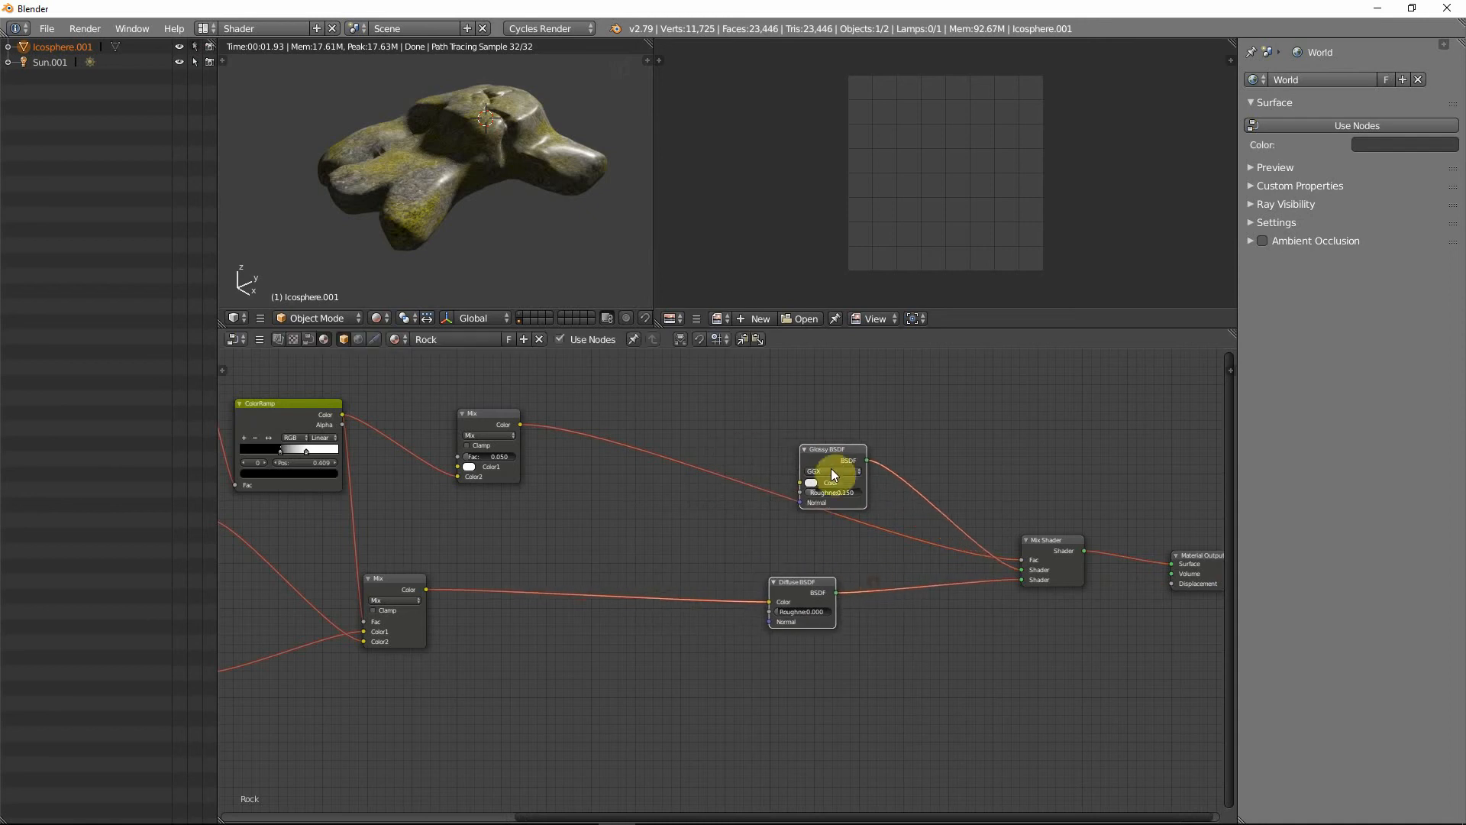
click(826, 451)
key(g)
click(795, 455)
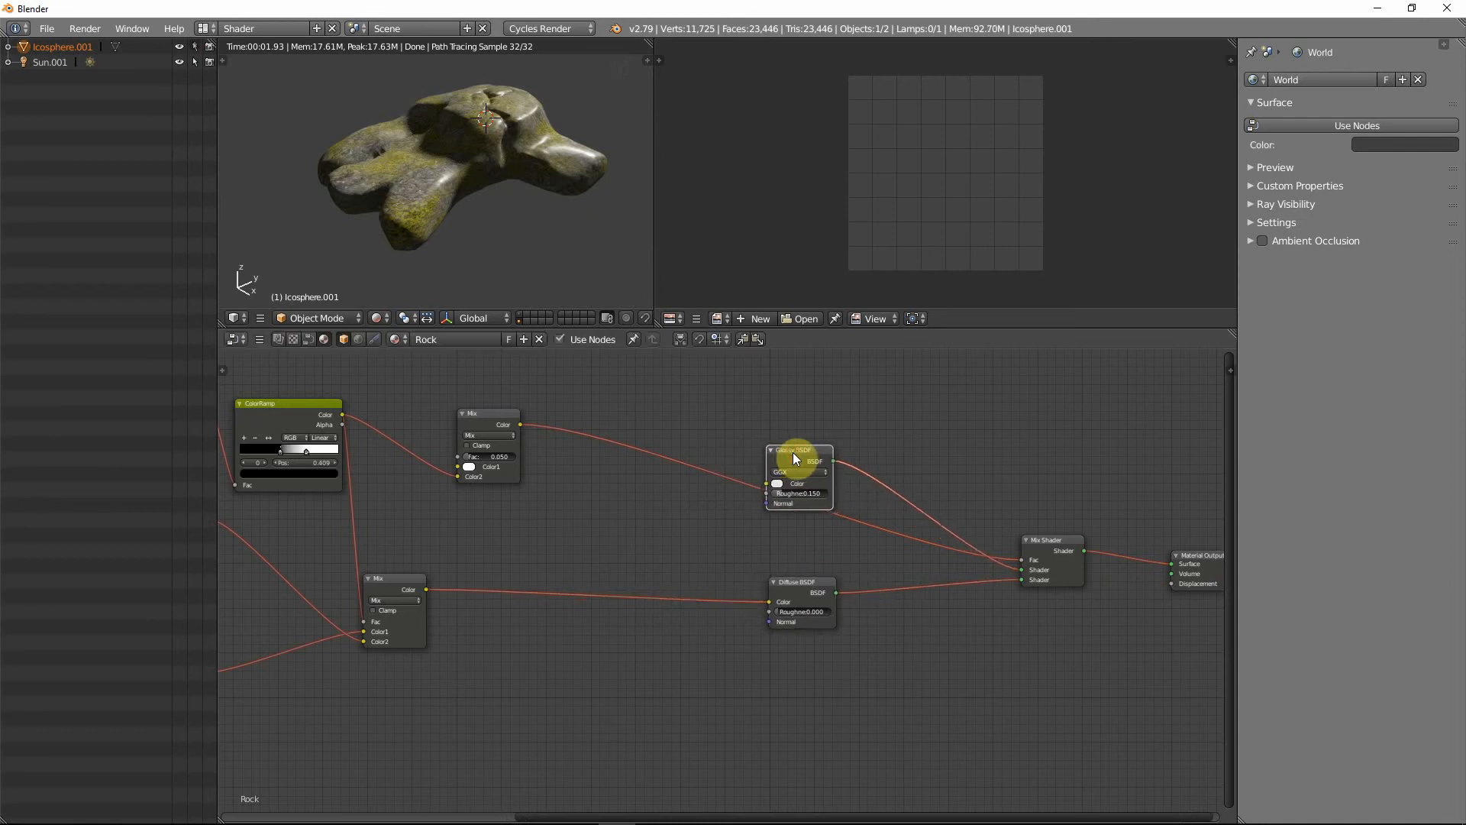
key(g)
click(695, 539)
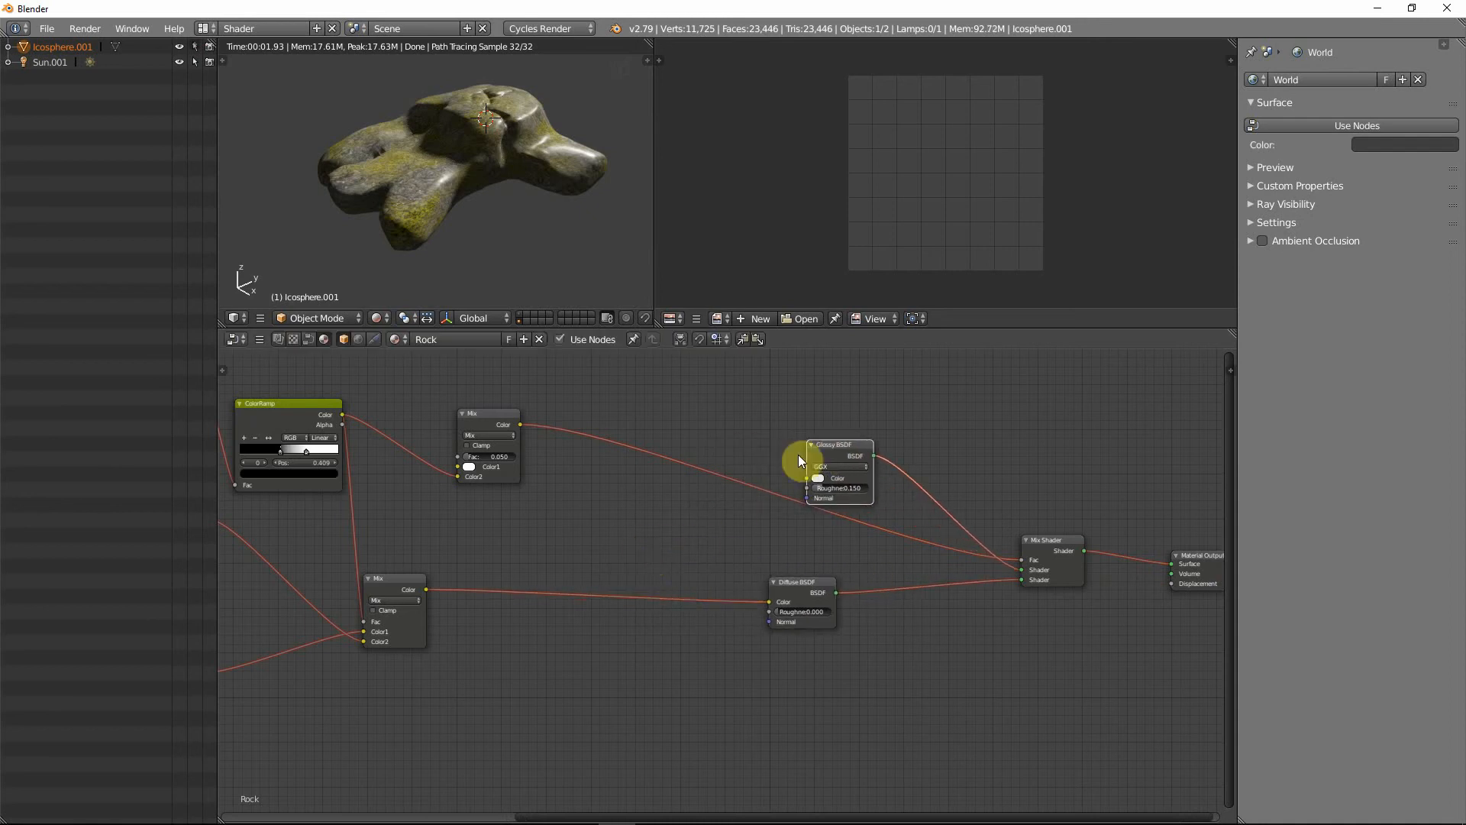
drag(831, 443, 770, 449)
- Add a Bump node in the free space below the link into the Diffuse BSDF
middle_drag(662, 514, 751, 463)
scroll(649, 519, down, 1)
middle_drag(575, 490, 553, 503)
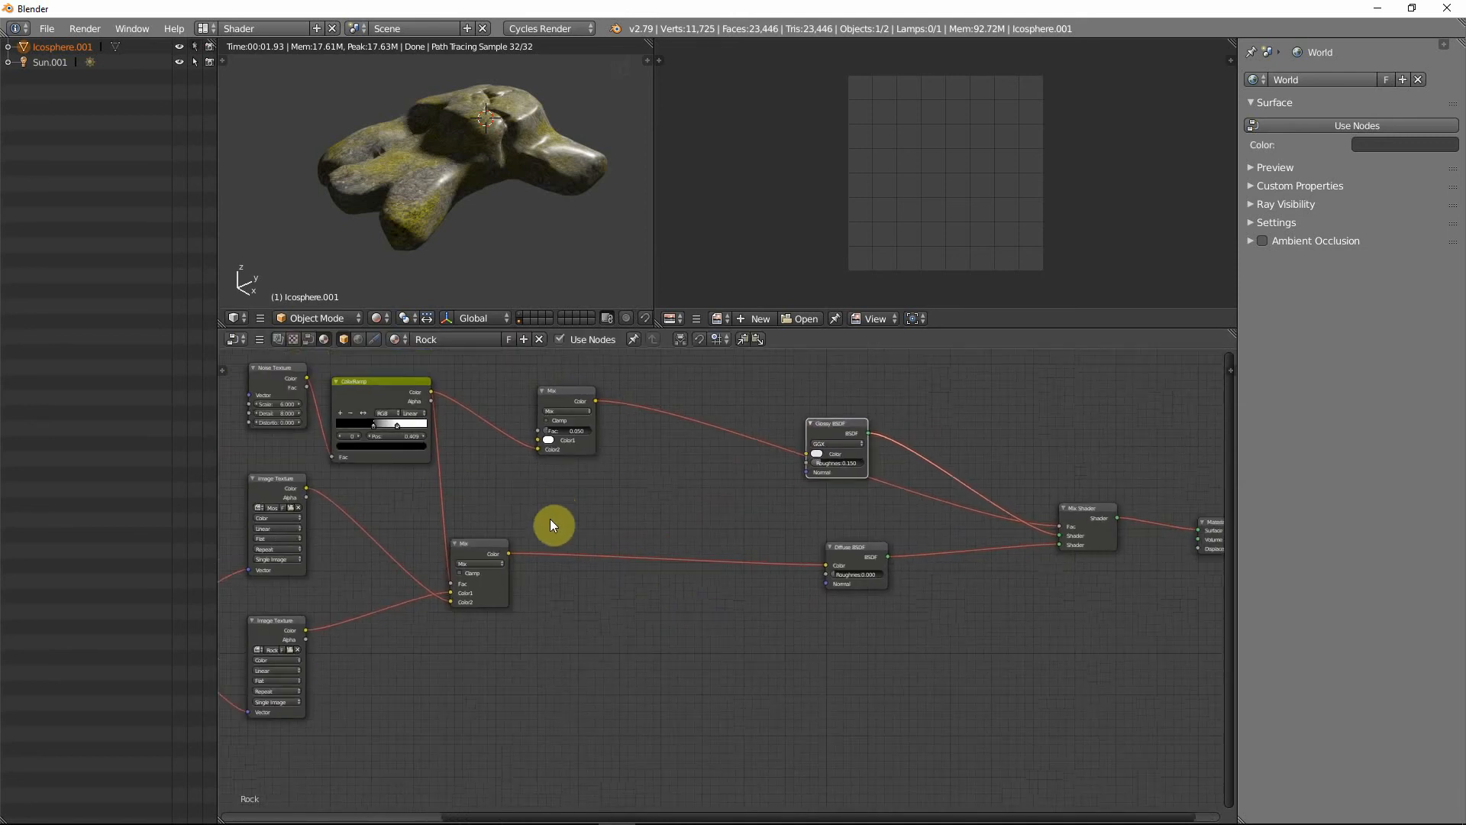
middle_drag(438, 211, 465, 194)
scroll(408, 222, up, 4)
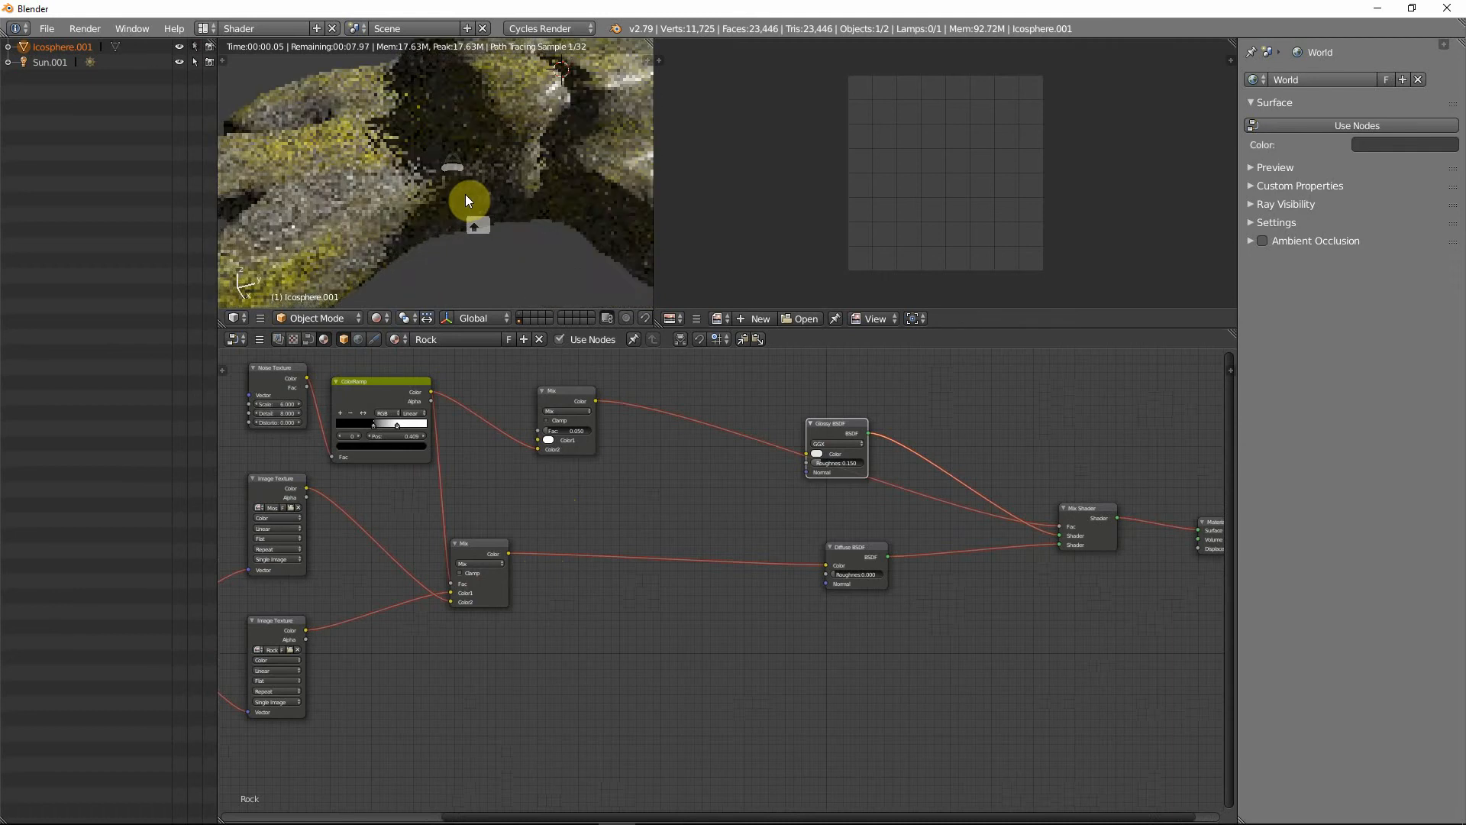
scroll(466, 194, down, 1)
key(shift+a)
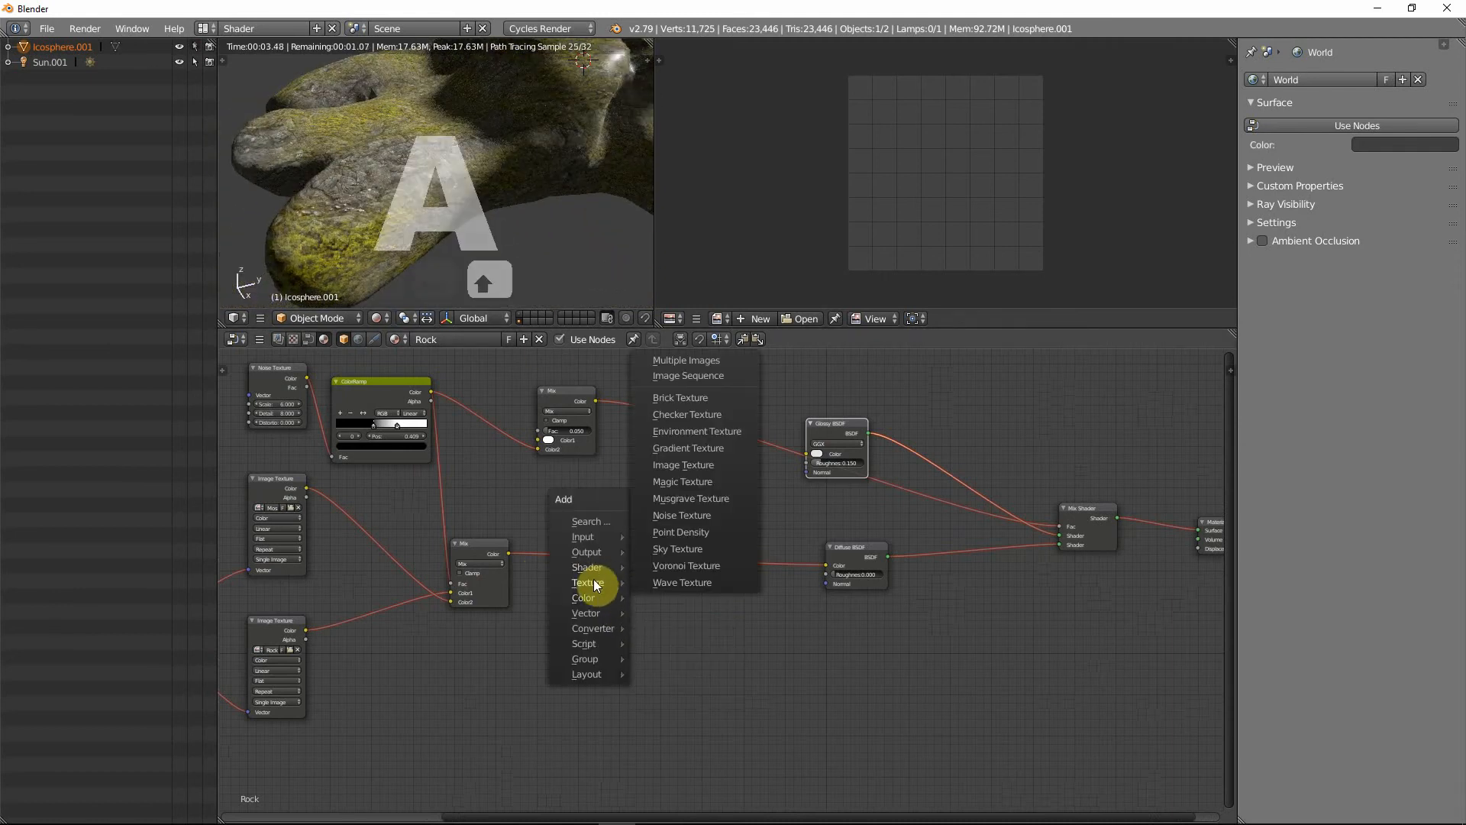
mouse_move(609, 636)
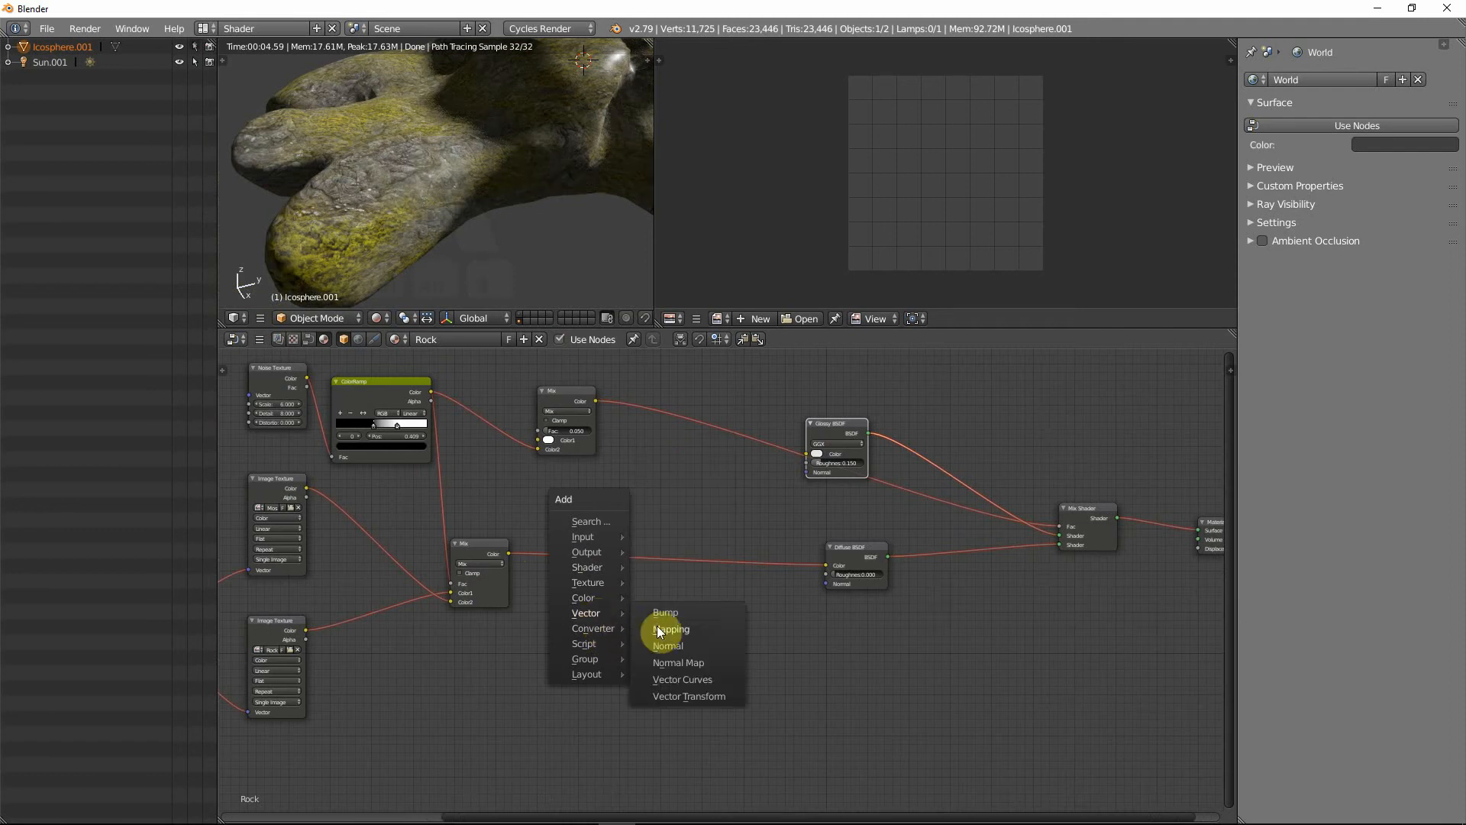
click(672, 611)
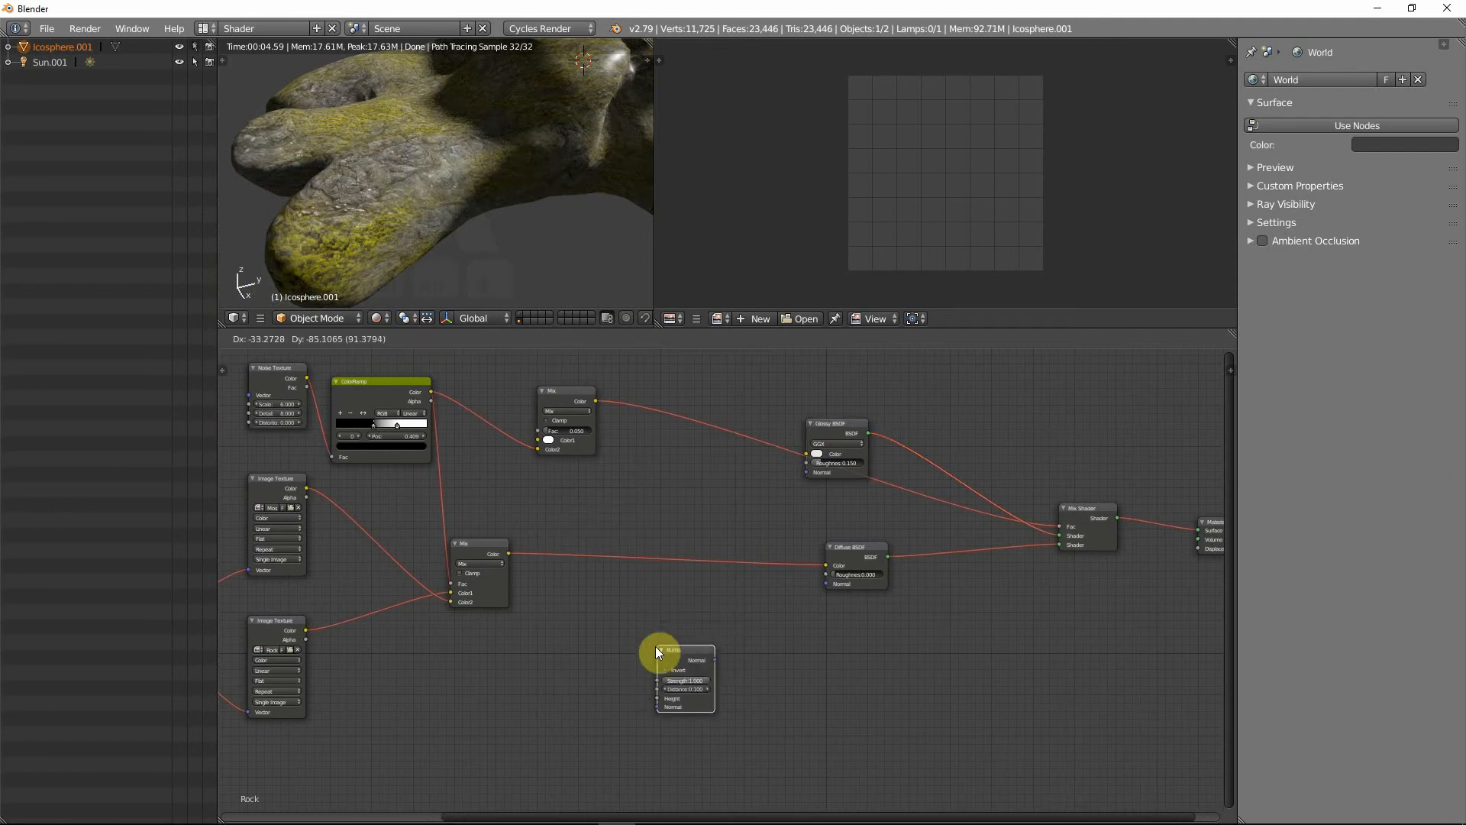
click(658, 640)
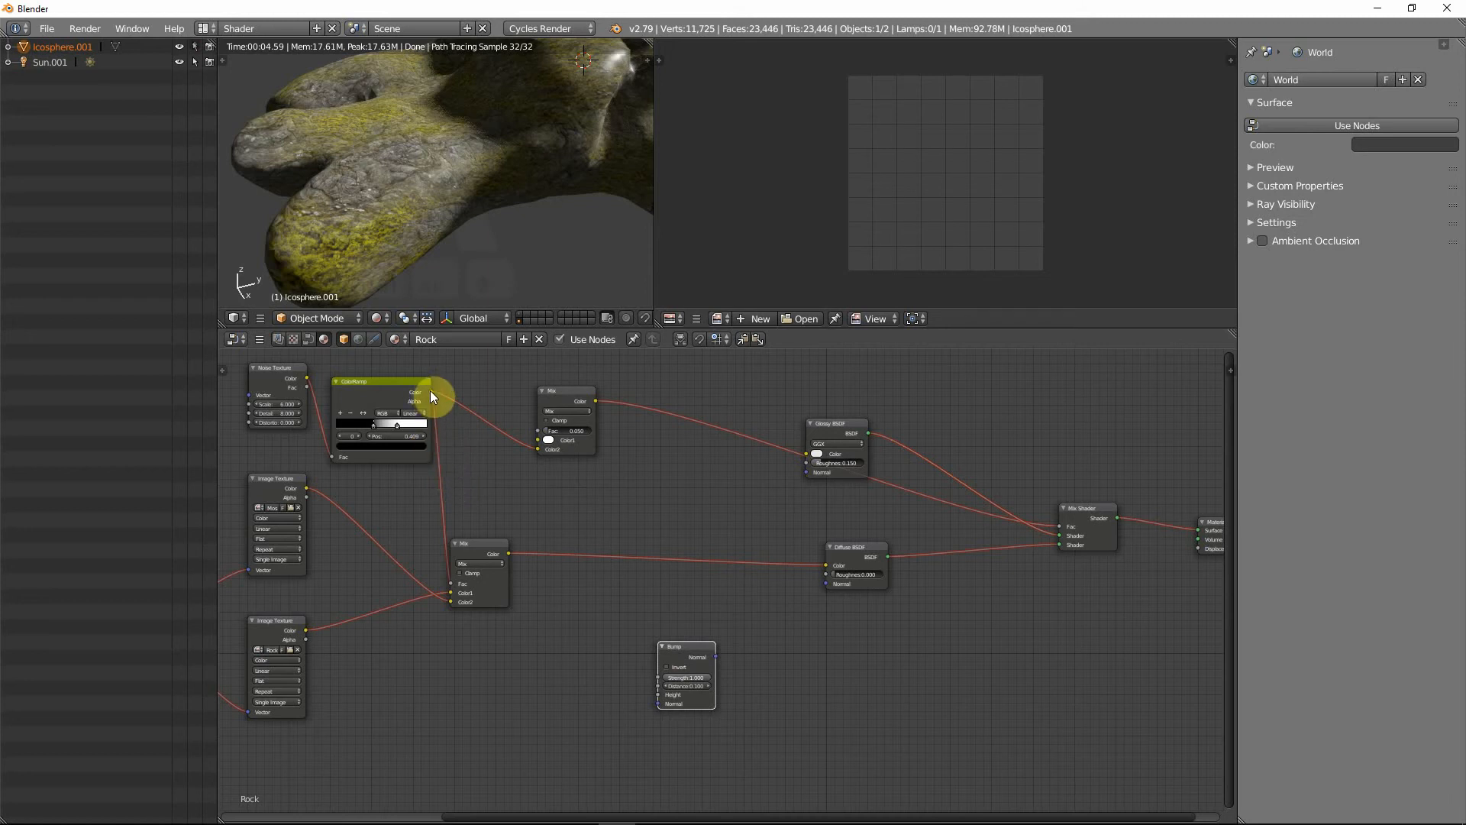
- Link the ColorRamp's Color to the Bump's Height, and the Bump's Normal output to the Normal inputs of the Diffuse and Glossy BSDFs
drag(432, 393, 827, 584)
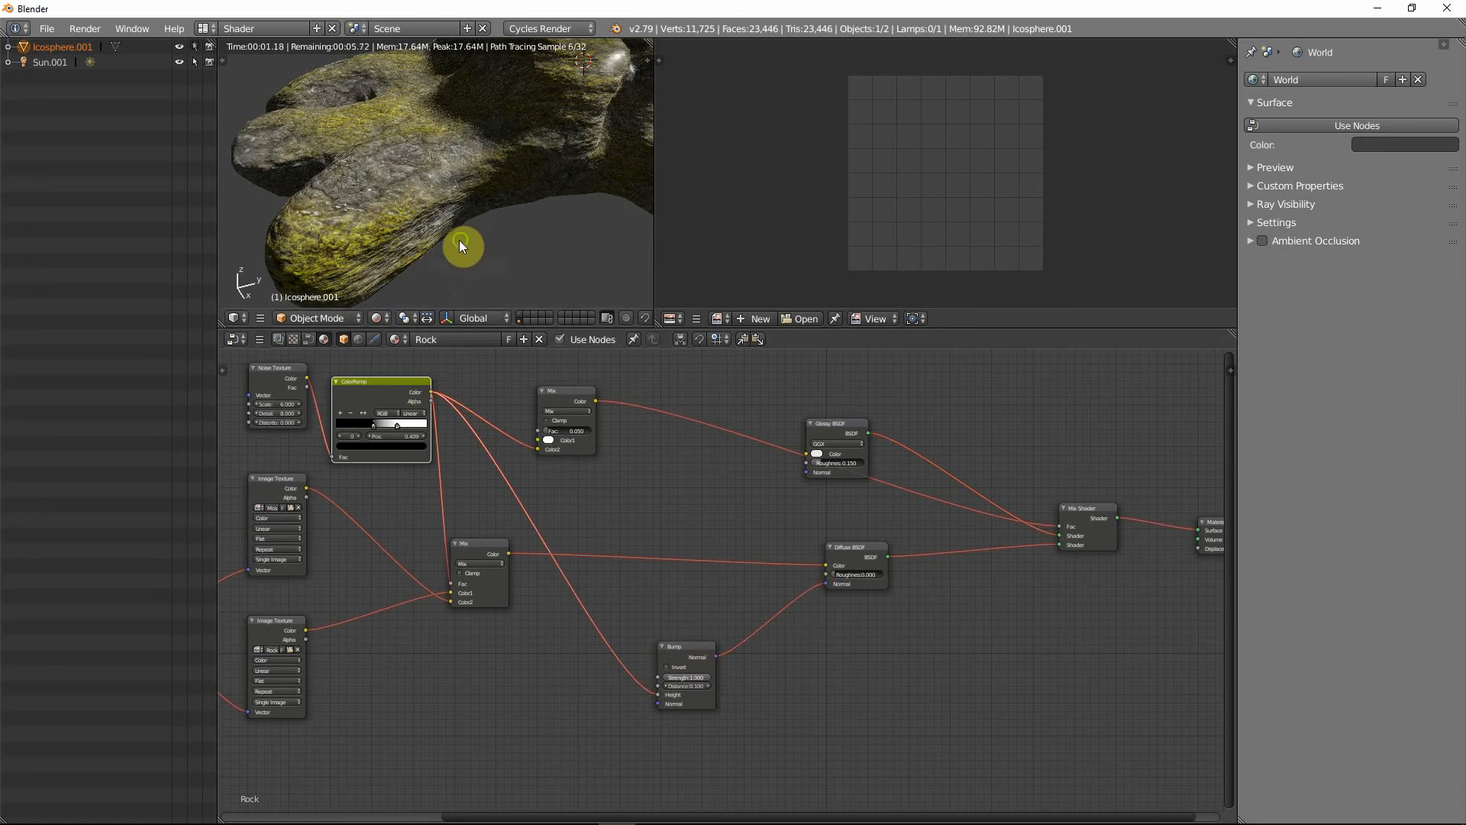
scroll(443, 240, up, 2)
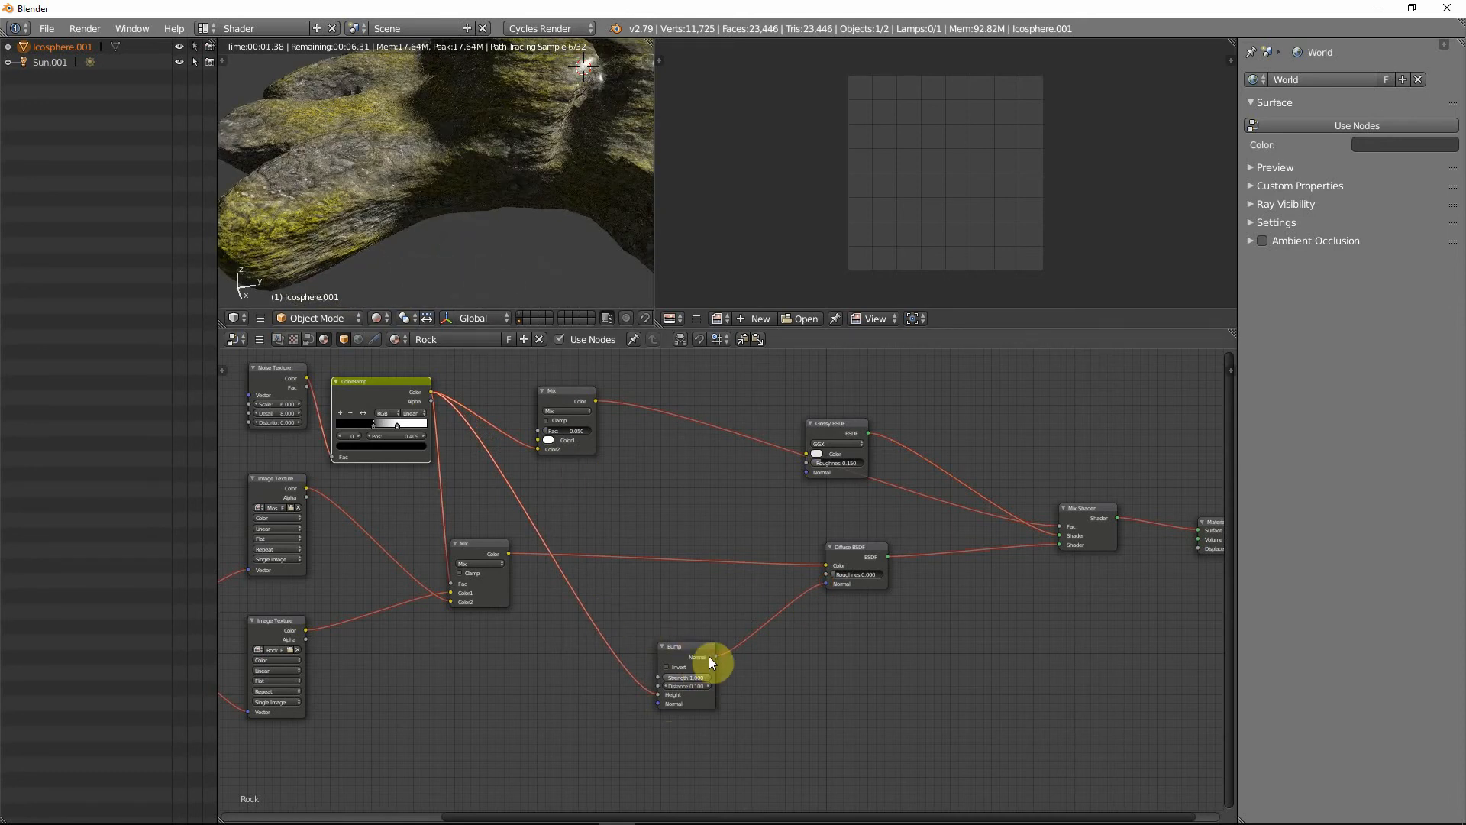
drag(712, 656, 807, 472)
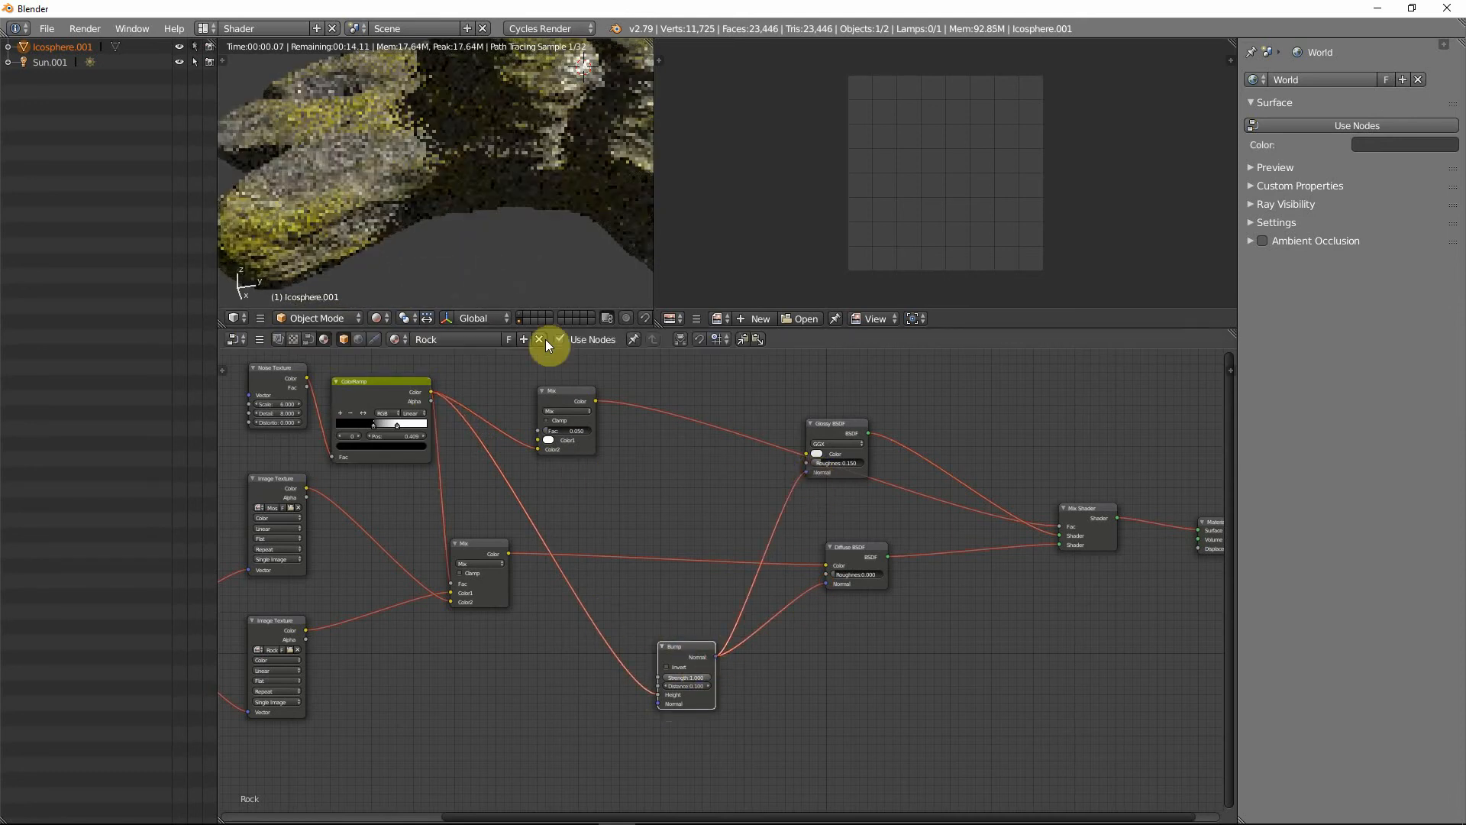
- Examine the bump relief on the rendered rock from several angles, both close up and from farther away
scroll(490, 220, down, 3)
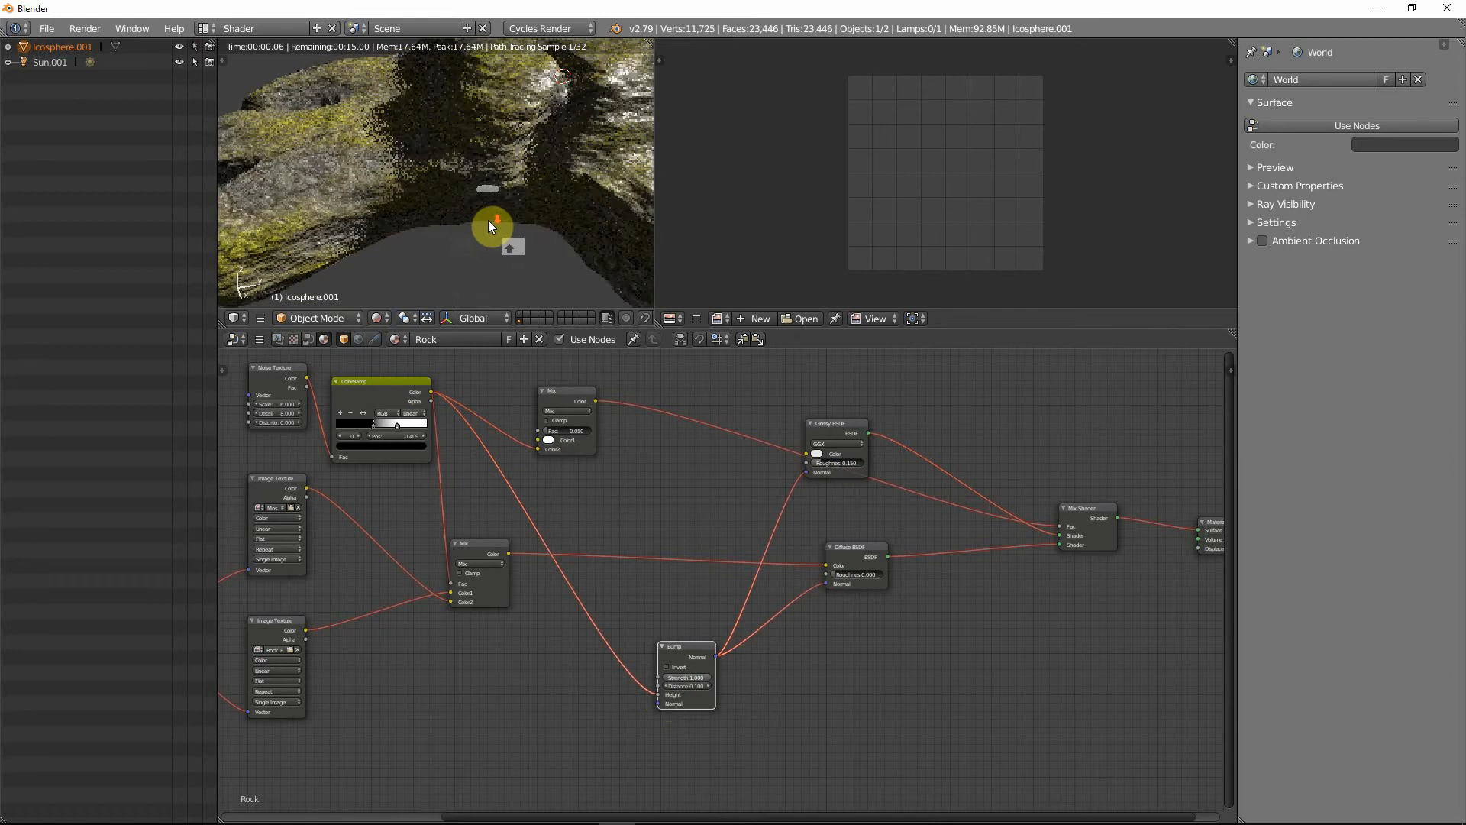
middle_drag(488, 200, 428, 236)
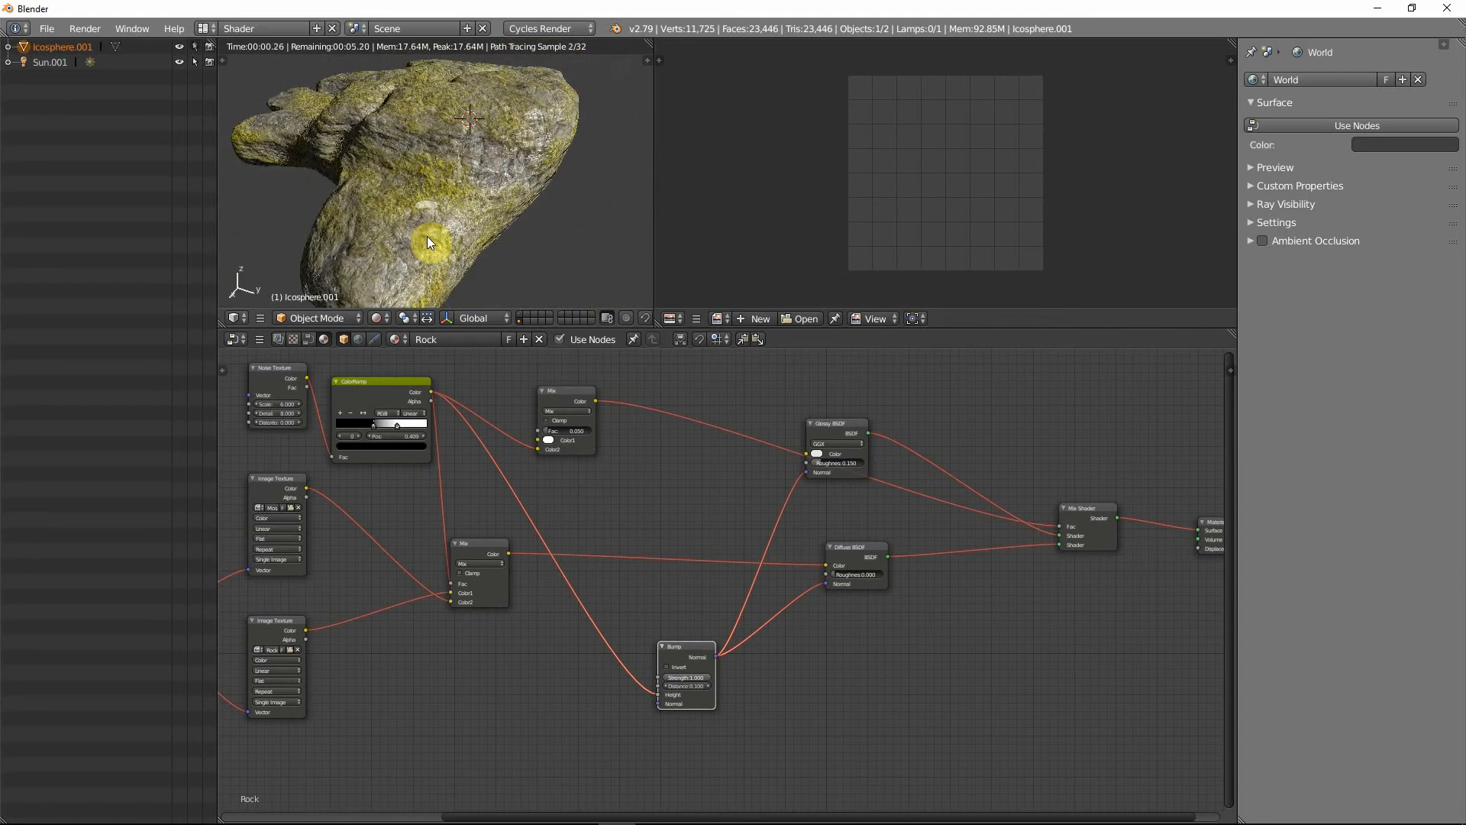
scroll(426, 249, up, 3)
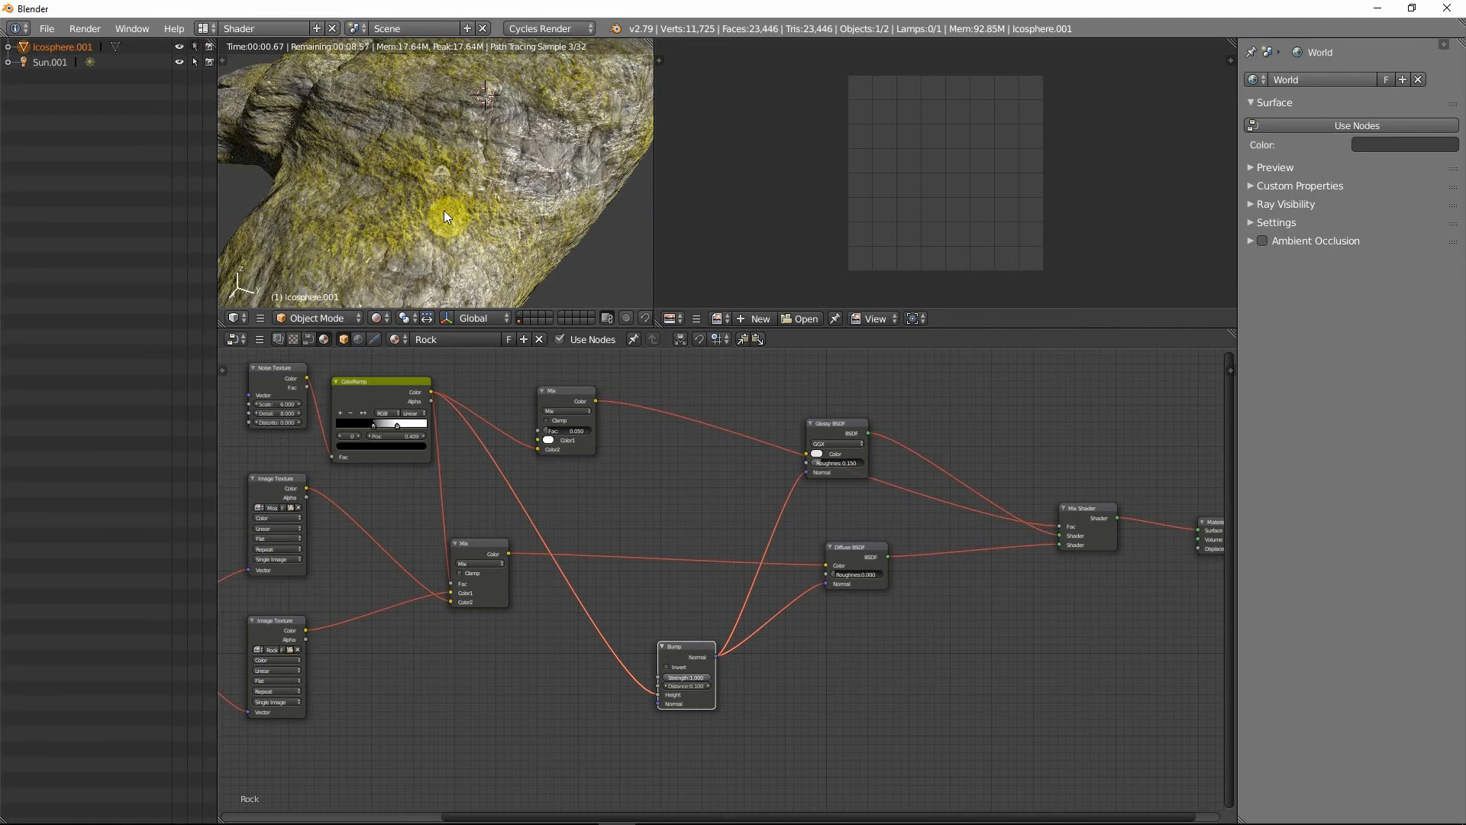
middle_drag(465, 175, 530, 236)
scroll(530, 234, up, 3)
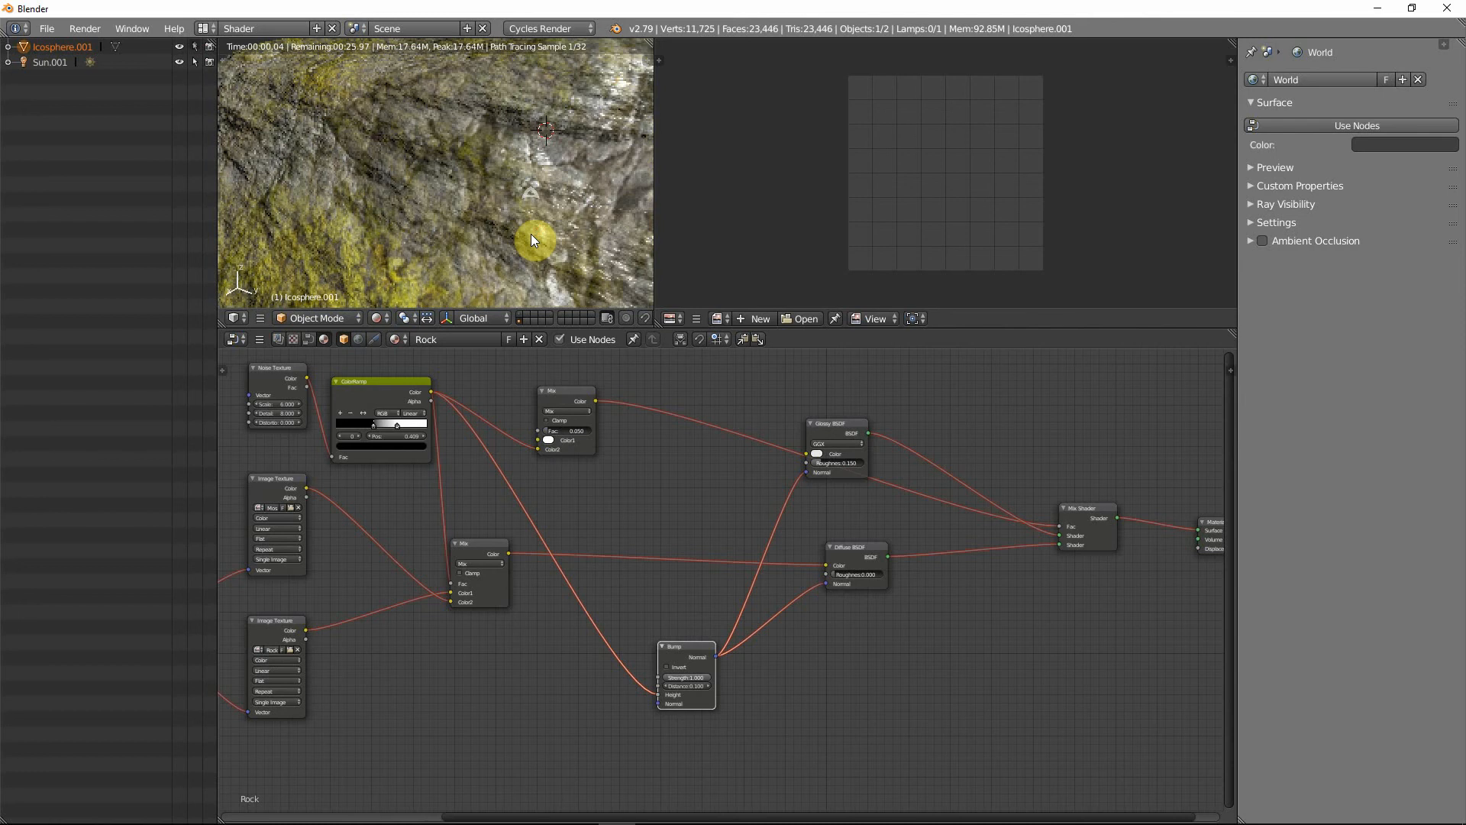
scroll(517, 227, down, 4)
mouse_move(461, 236)
middle_down()
mouse_move(438, 241)
mouse_move(594, 260)
mouse_move(521, 218)
mouse_move(544, 181)
mouse_move(475, 213)
middle_up()
scroll(521, 218, up, 4)
scroll(459, 209, up, 3)
scroll(441, 205, down, 2)
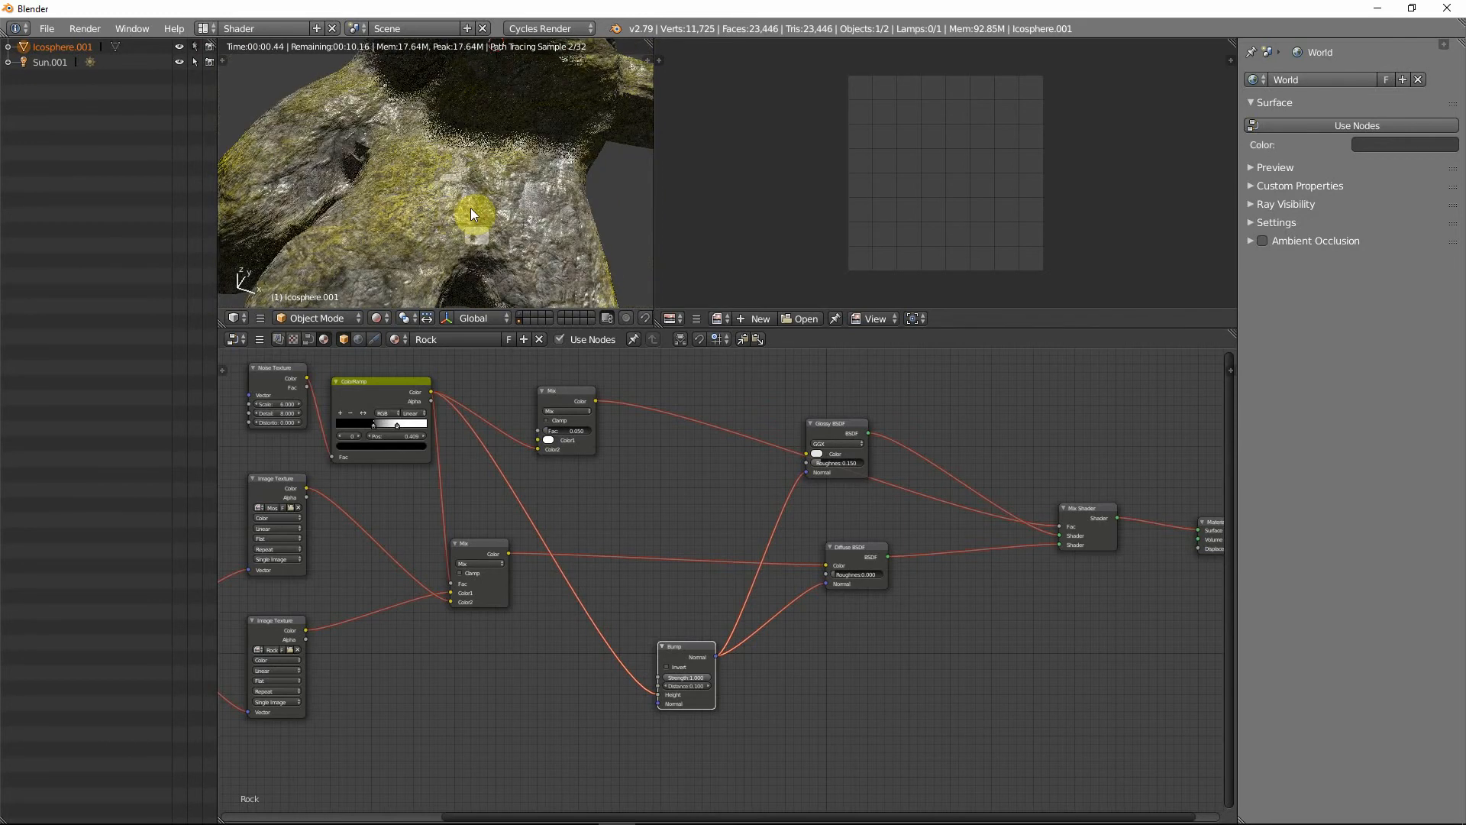
mouse_move(547, 229)
middle_down()
mouse_move(530, 221)
mouse_move(550, 252)
middle_up()
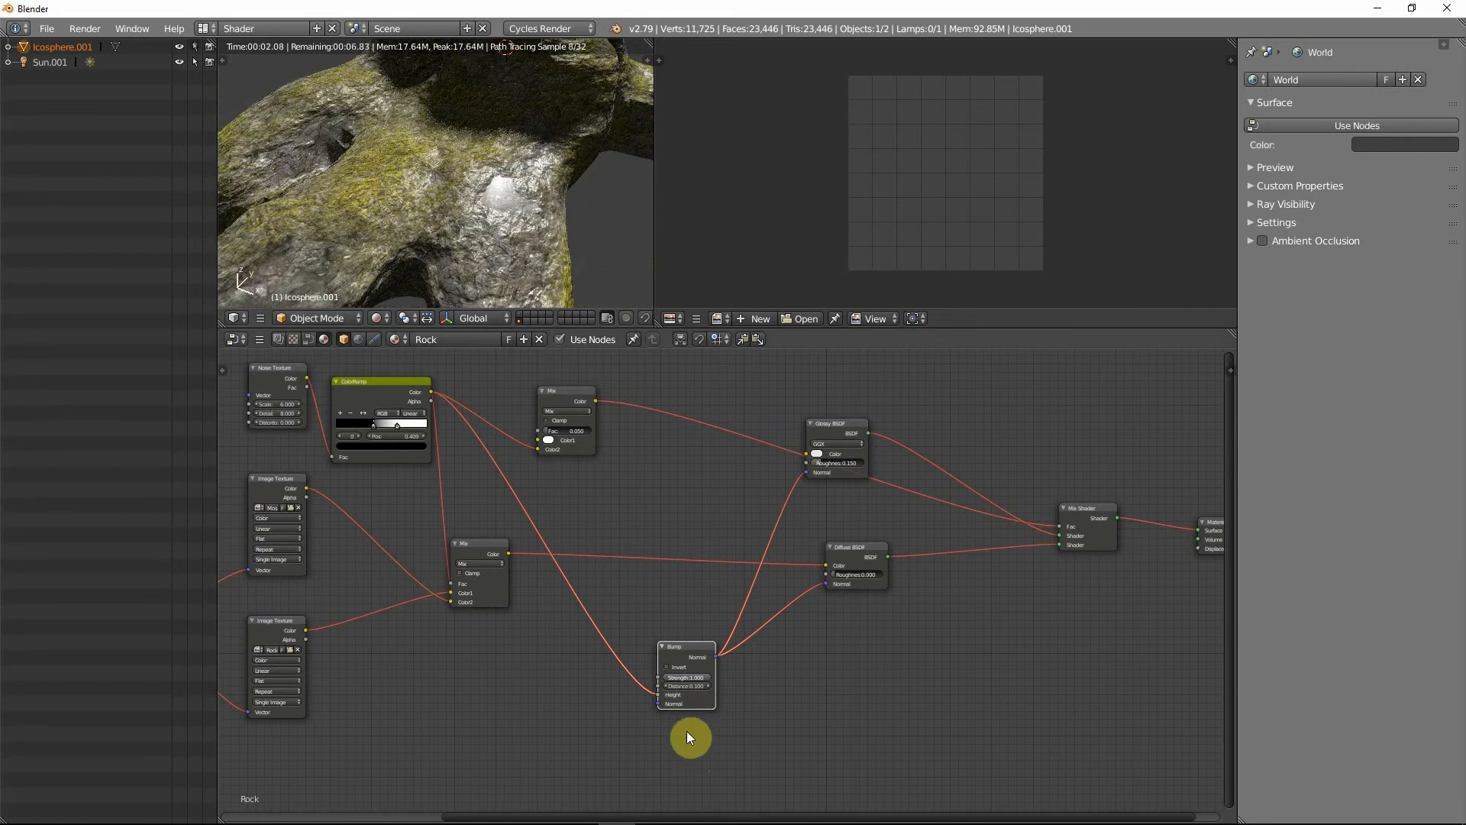
- Set the Bump node's Strength to 0.3 and check the relief from another side of the rock
click(685, 676)
text(0.3)
key(Return)
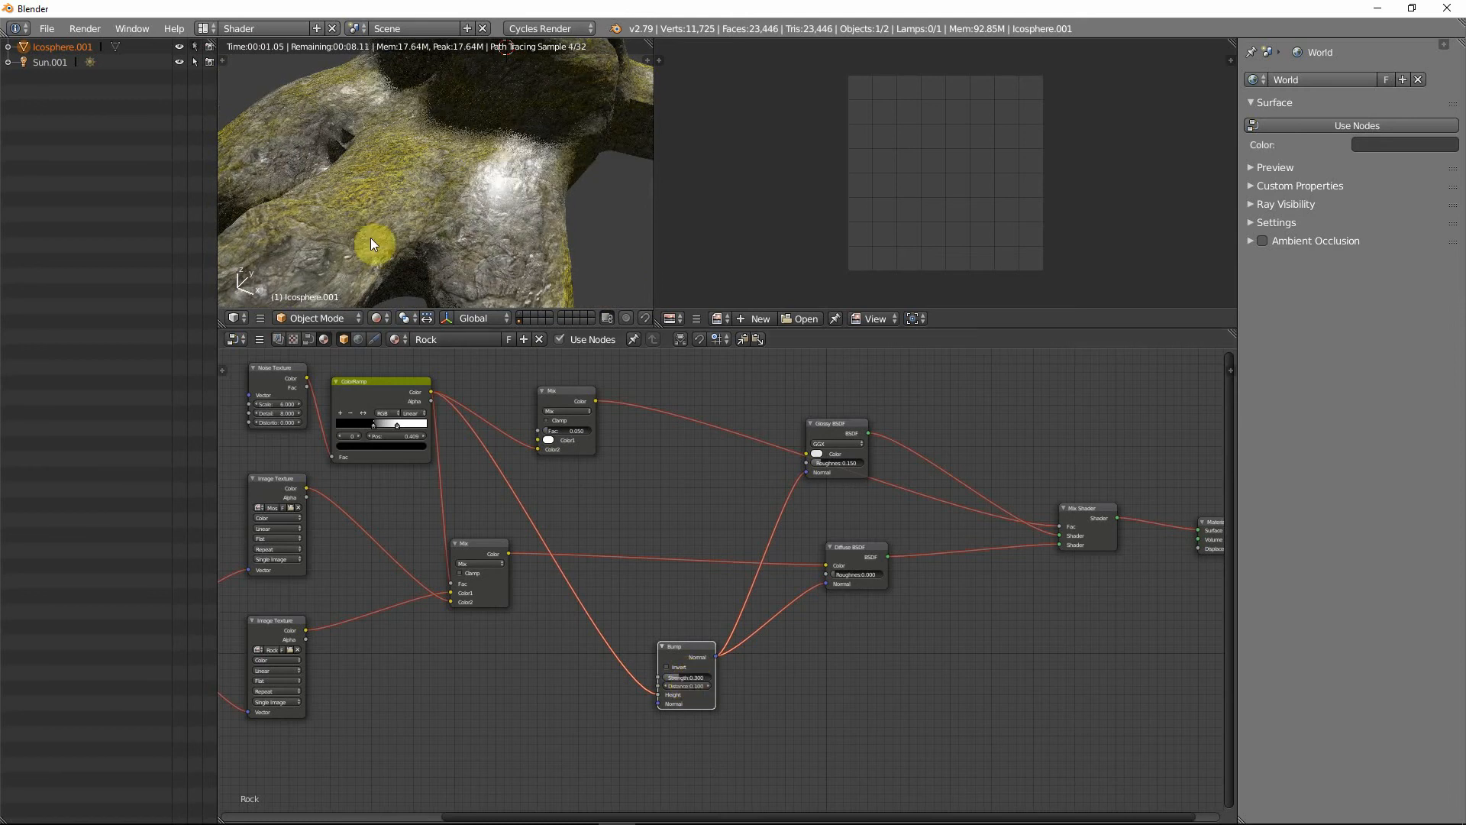
middle_drag(522, 236, 385, 226)
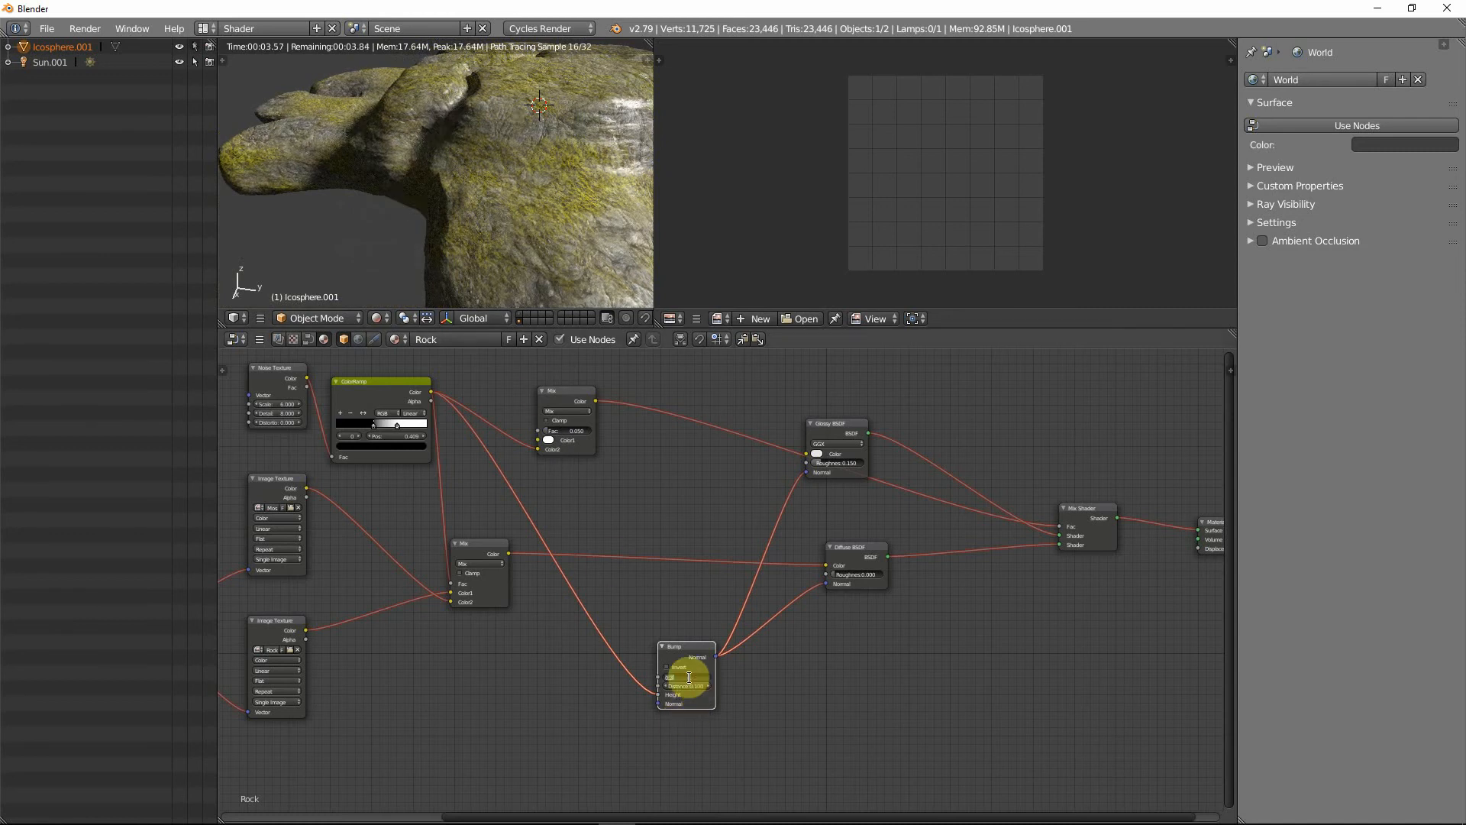
- Set the Bump node's Strength to 0.5 and inspect the rock's surface up close and as a whole
key(Return)
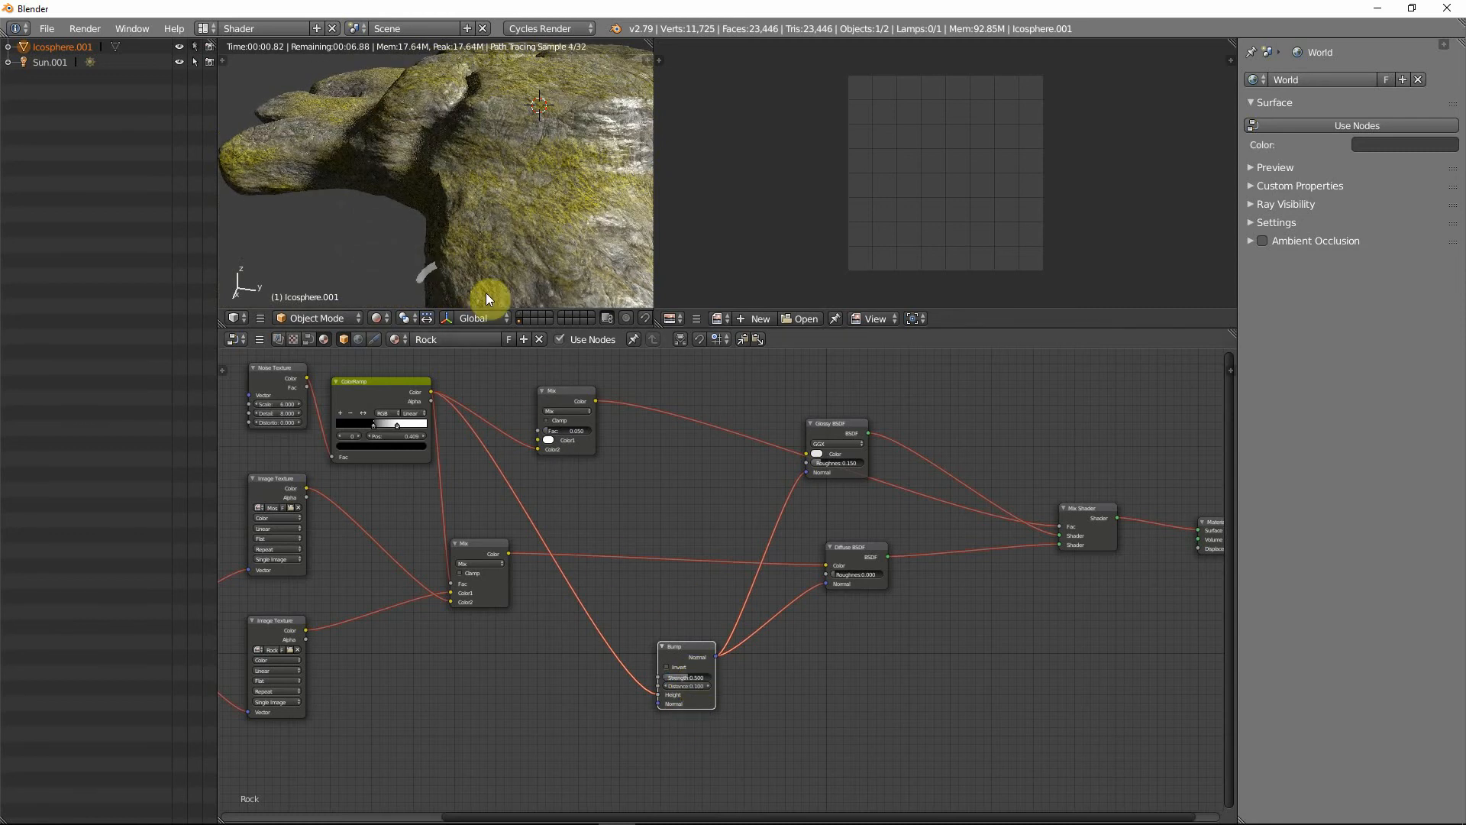
middle_drag(486, 292, 452, 268)
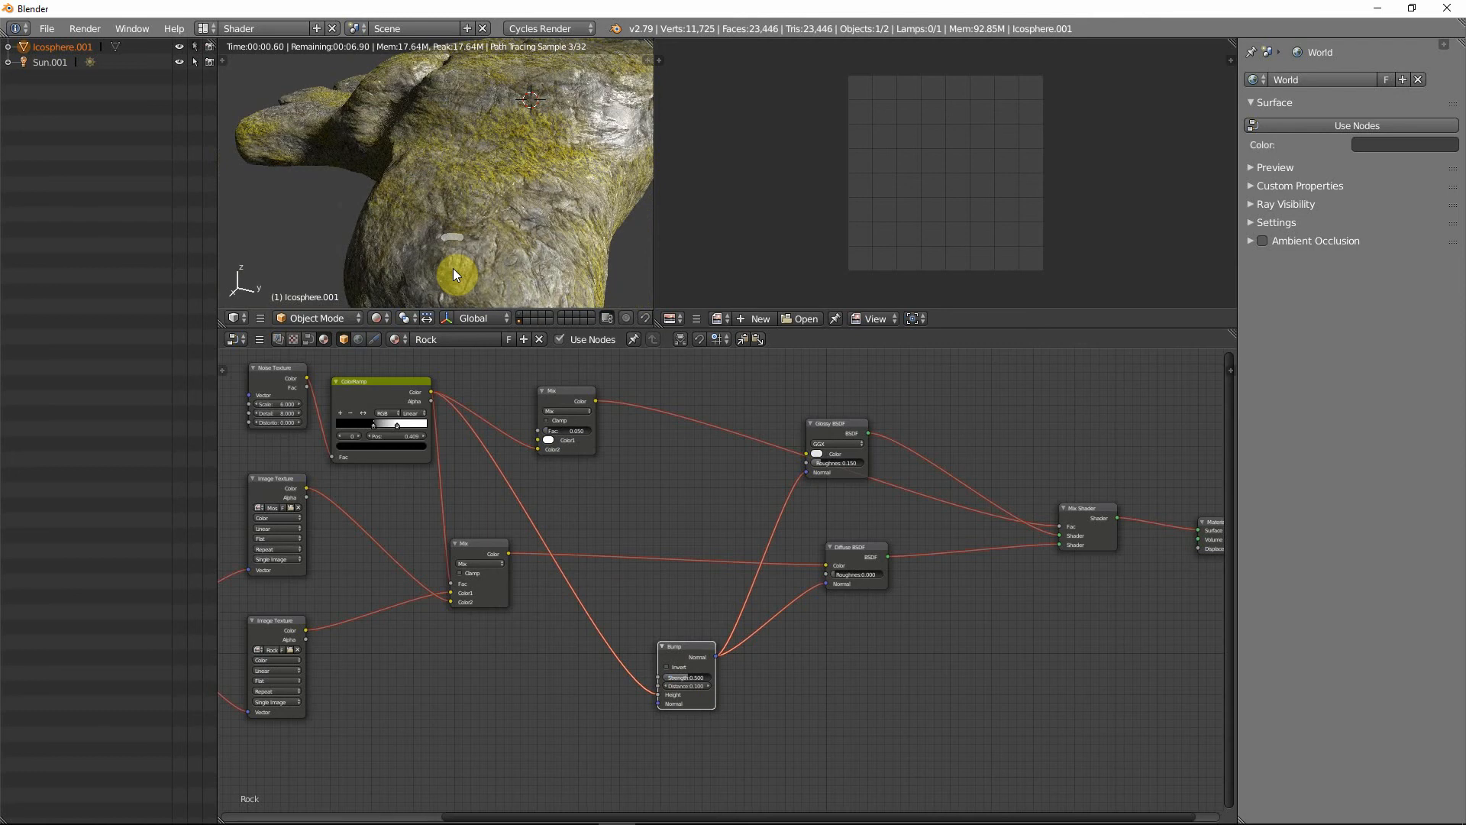
middle_drag(448, 247, 514, 285)
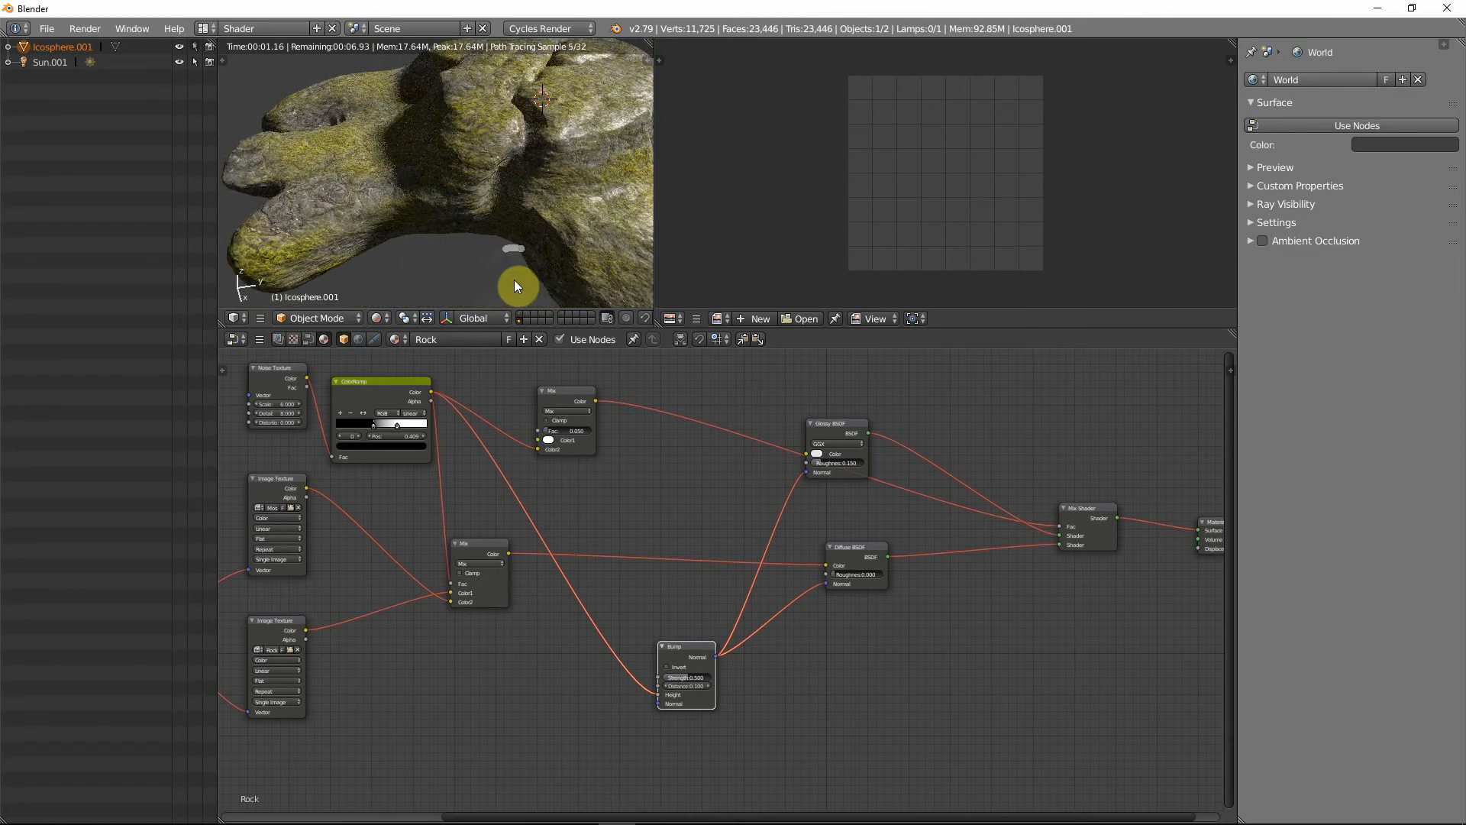
scroll(493, 157, up, 4)
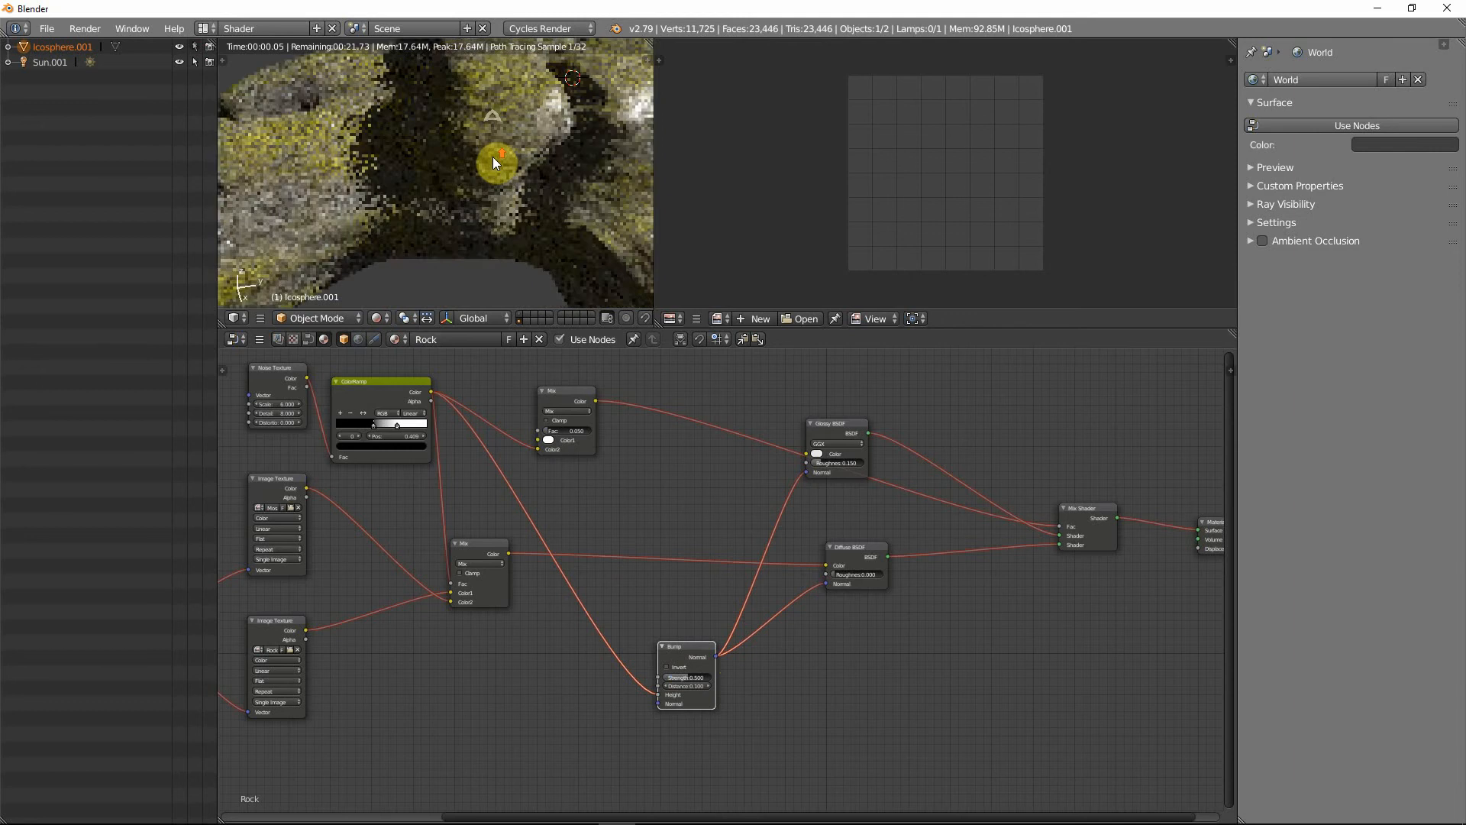
scroll(486, 177, up, 5)
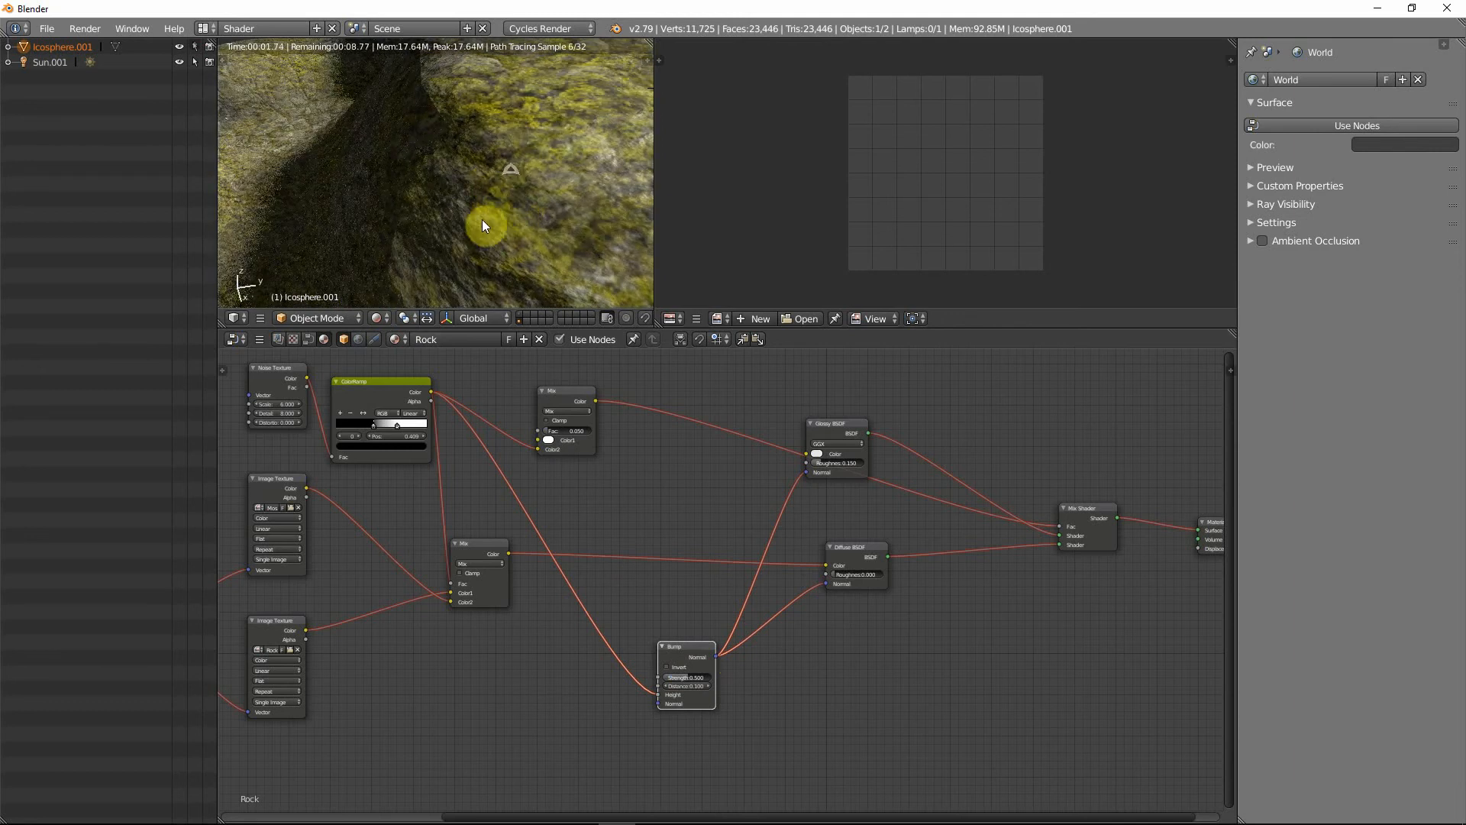
scroll(512, 186, down, 6)
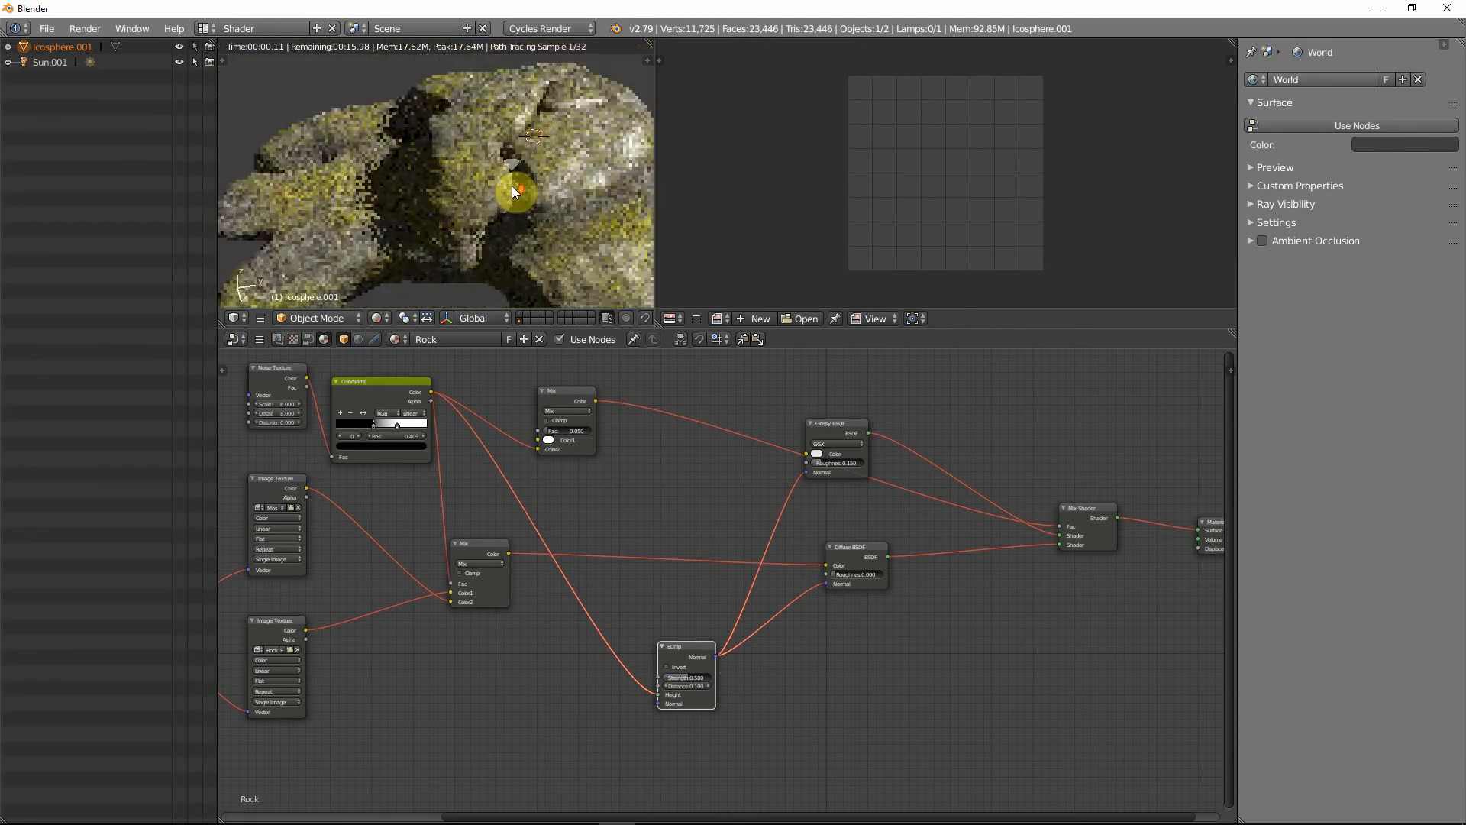
scroll(454, 200, down, 1)
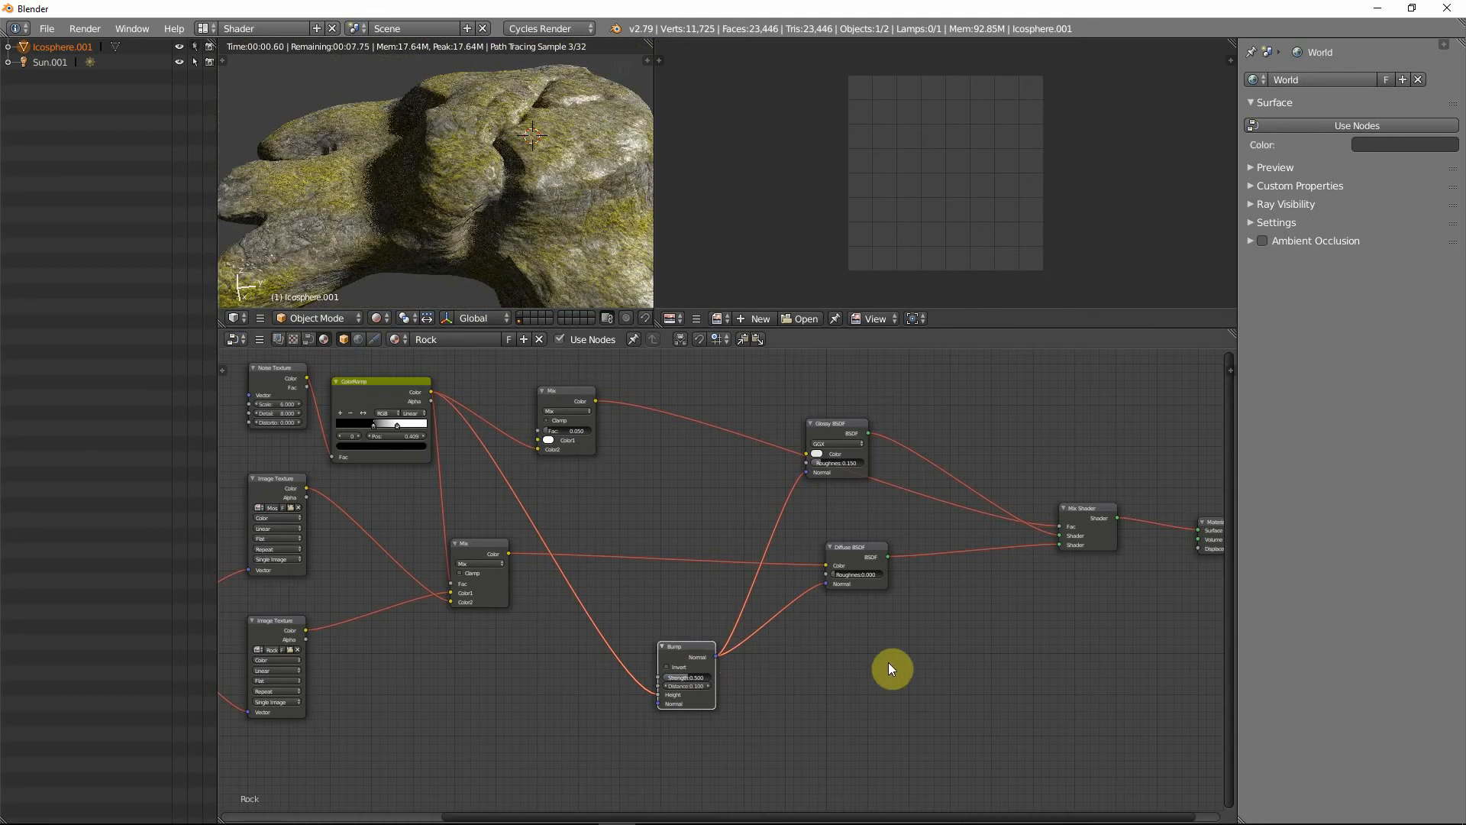
- Add a Math node in the free space below the Mix Shader
middle_drag(871, 648, 831, 625)
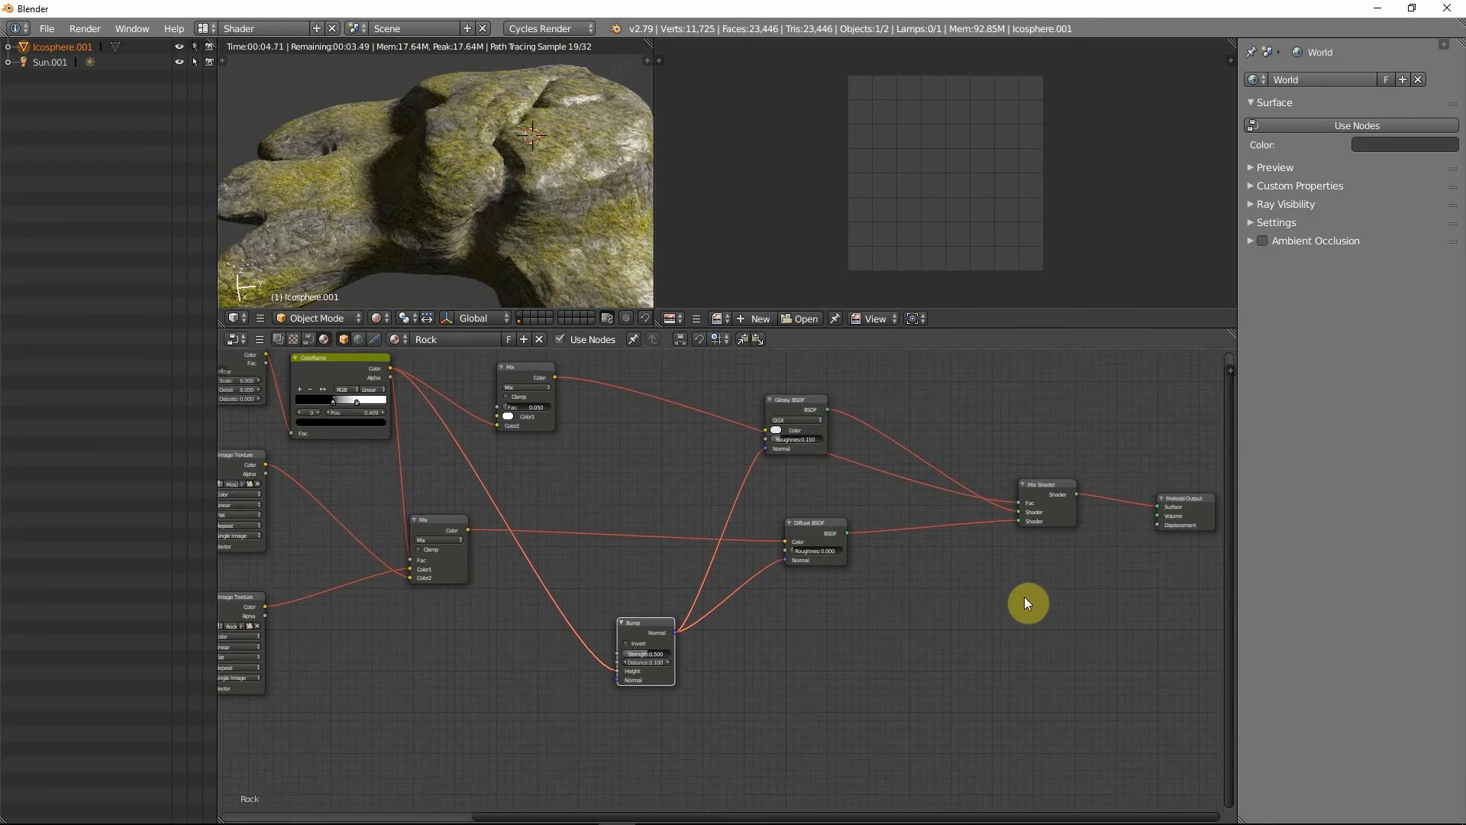
key(shift+a)
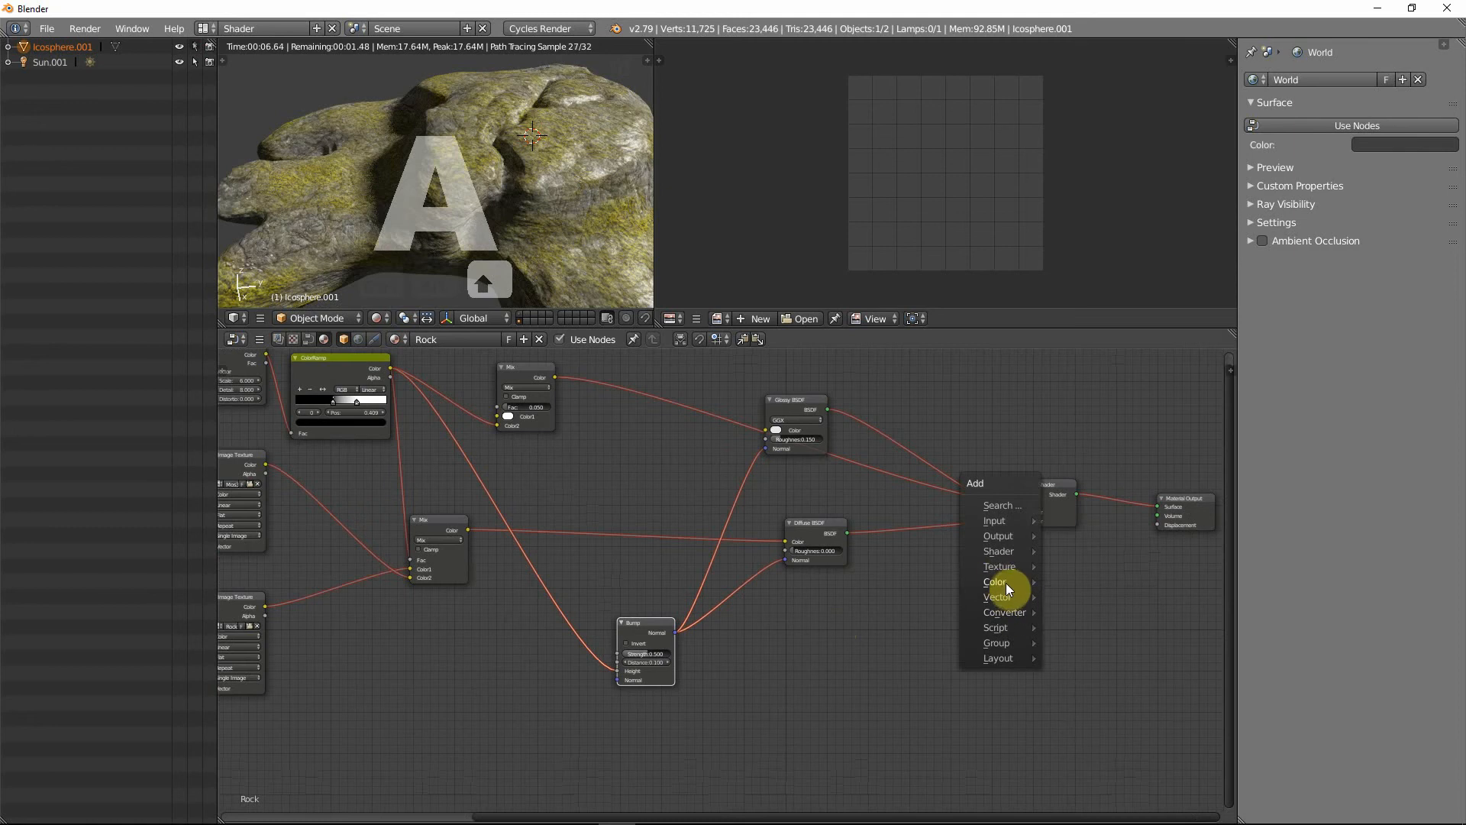
mouse_move(1005, 581)
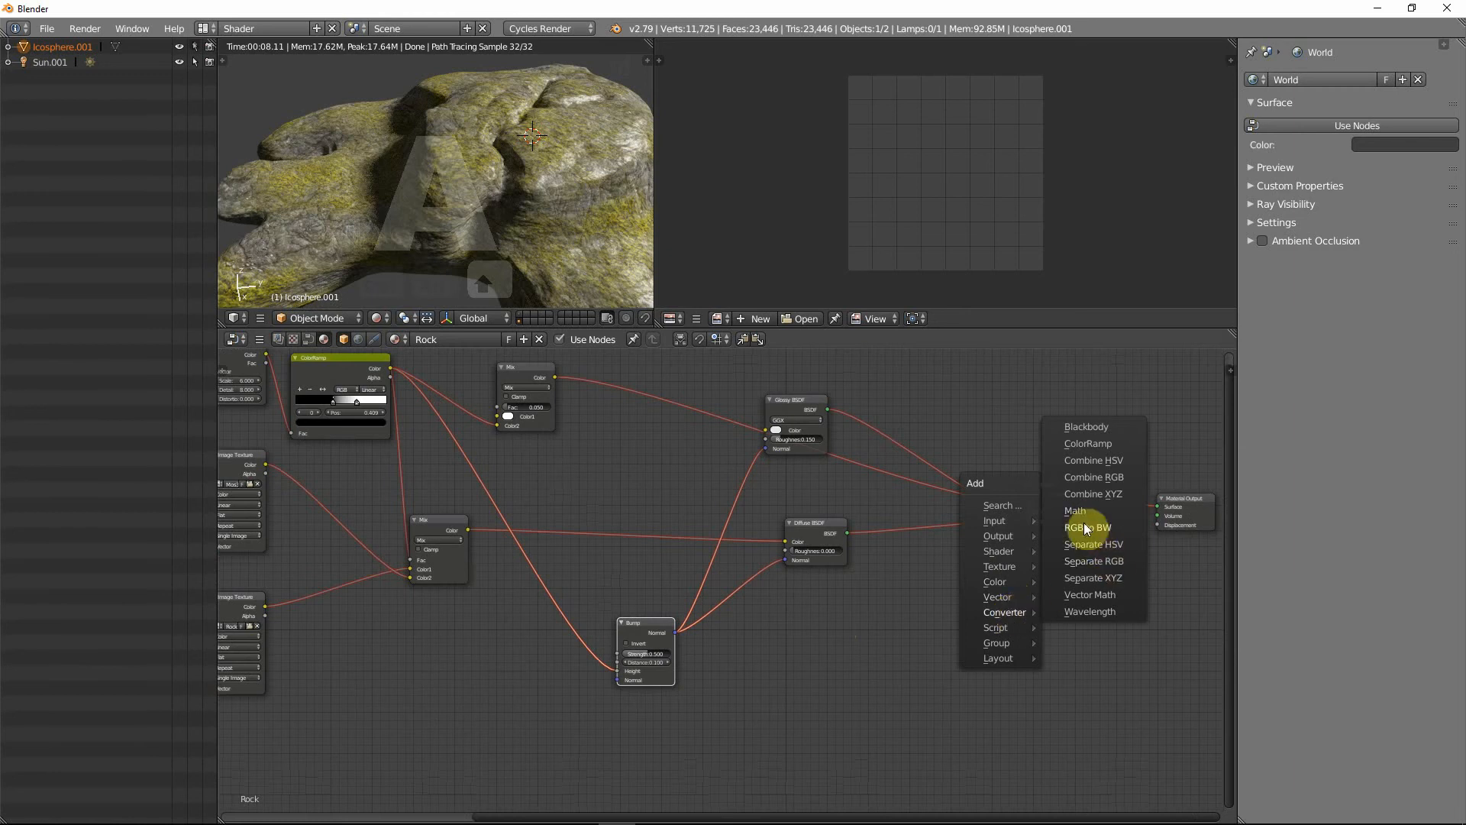
click(1076, 510)
click(1033, 592)
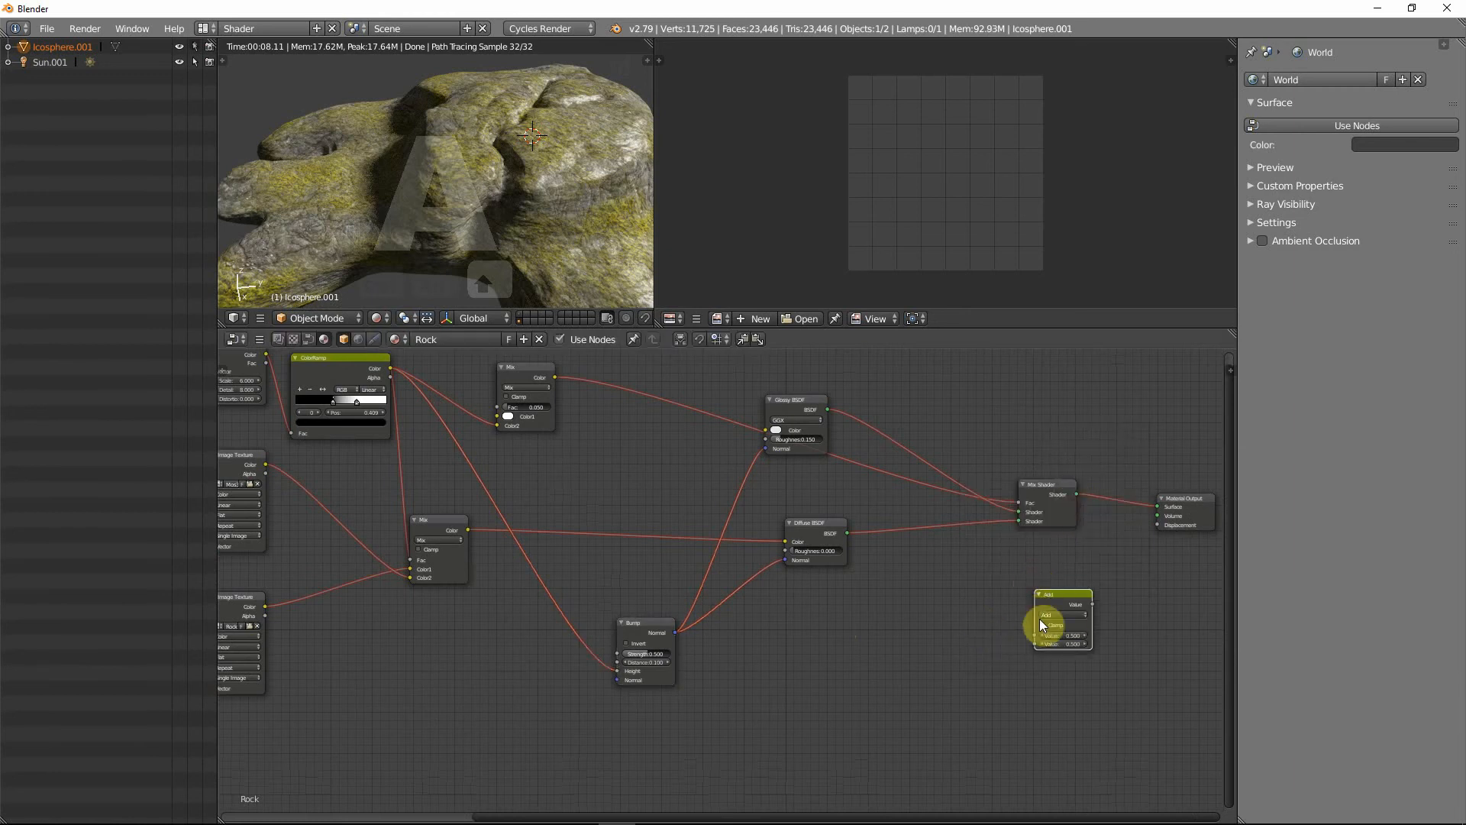
- Switch the Math node to Multiply and place it in the free space below the Diffuse BSDF and Mix Shader
click(1060, 614)
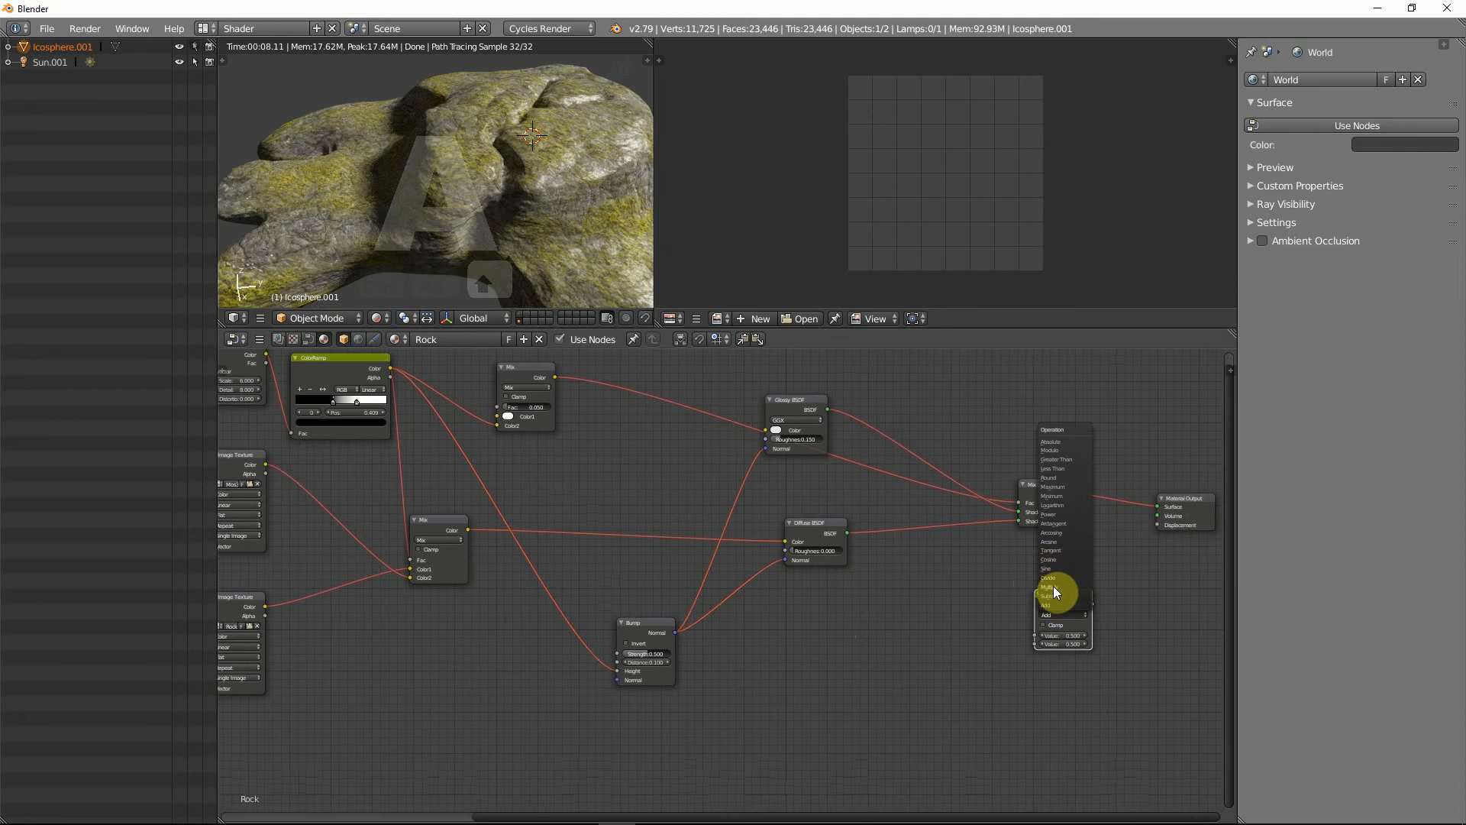
click(1054, 587)
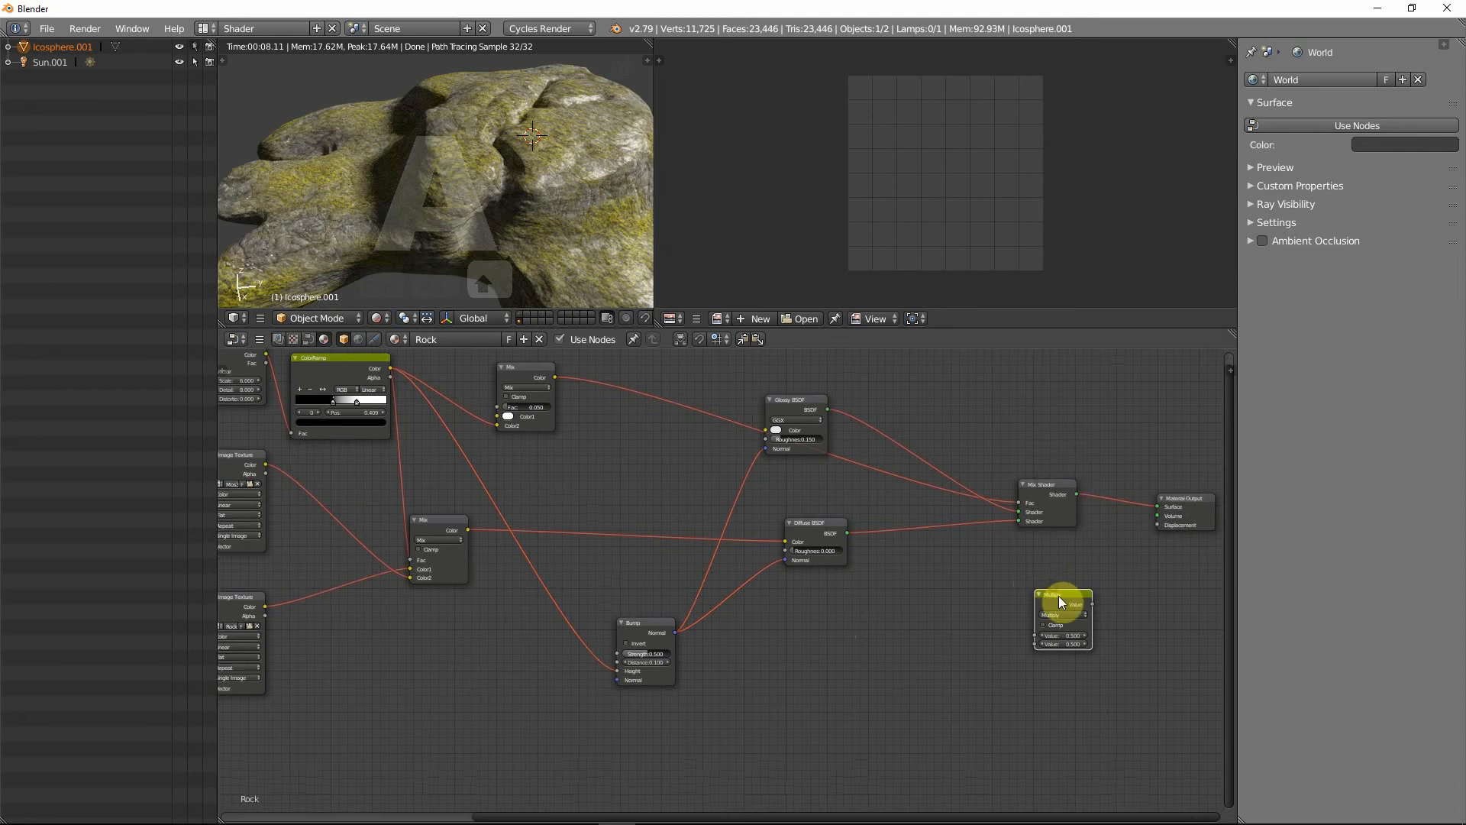
key(g)
click(775, 661)
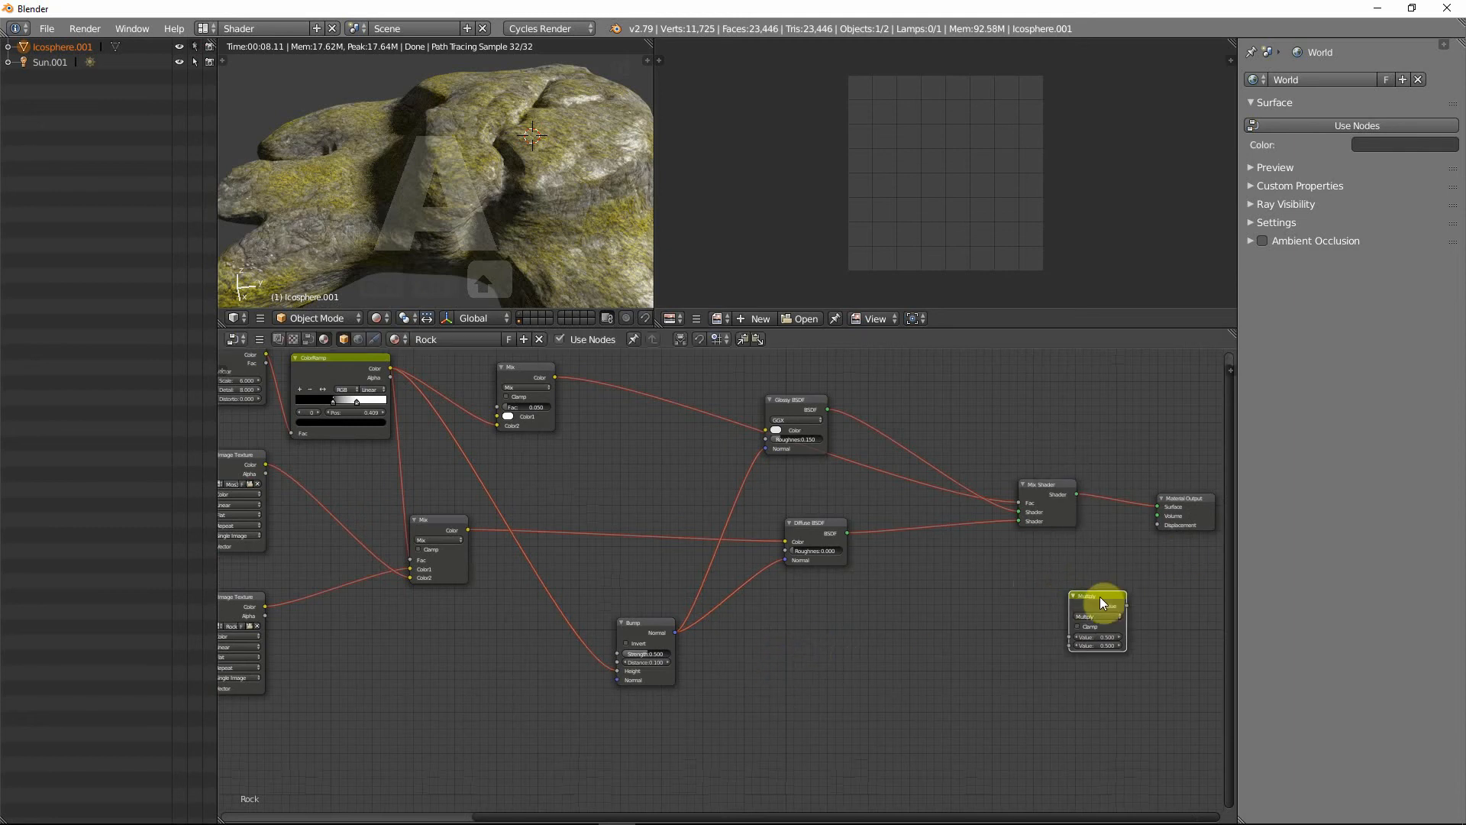
drag(1100, 597, 1000, 627)
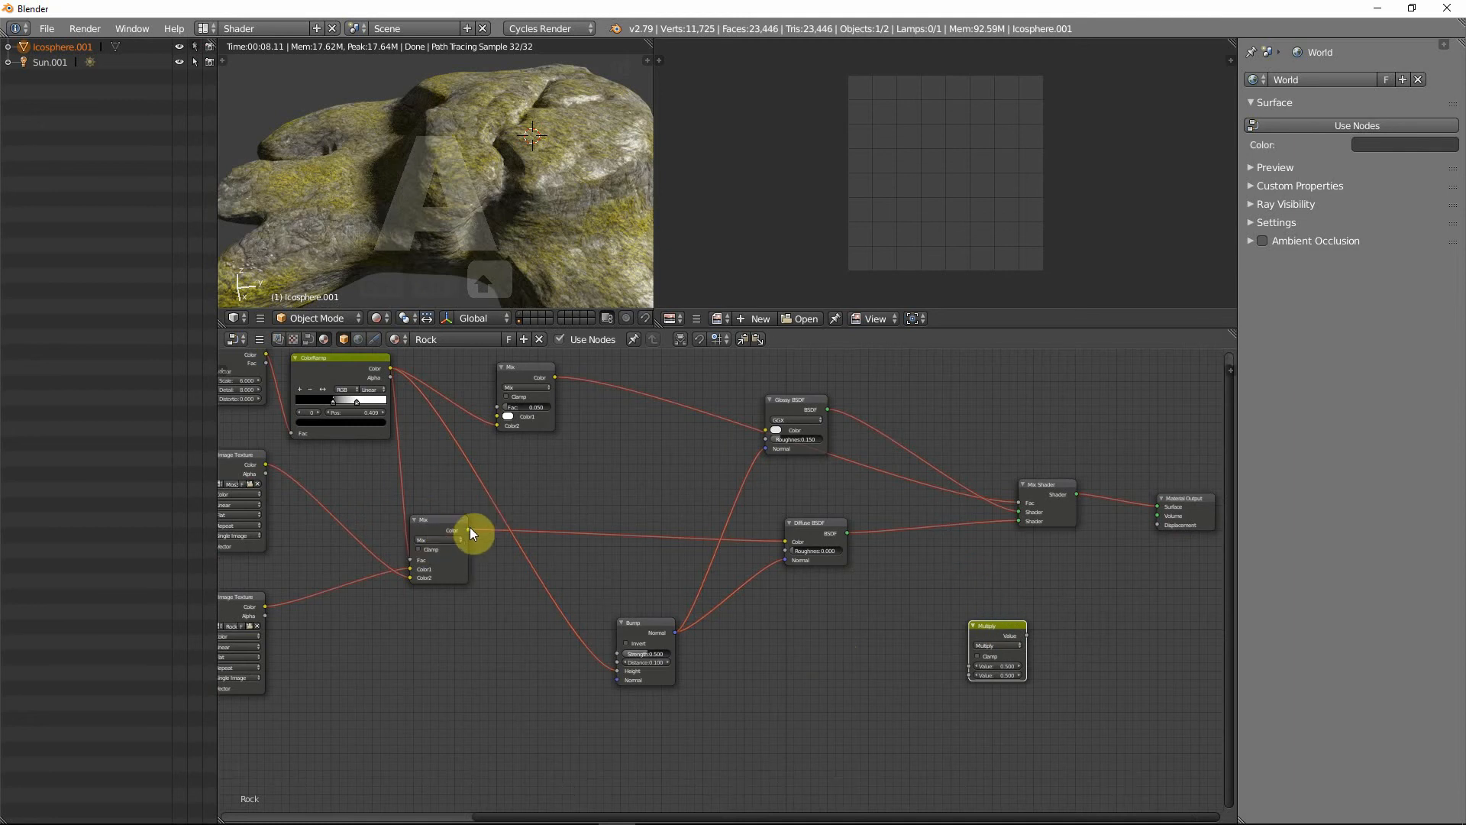
- Link the rock and moss Mix node's Color through the Multiply node into the Material Output's Displacement, and inspect the relief up close
drag(468, 532, 488, 540)
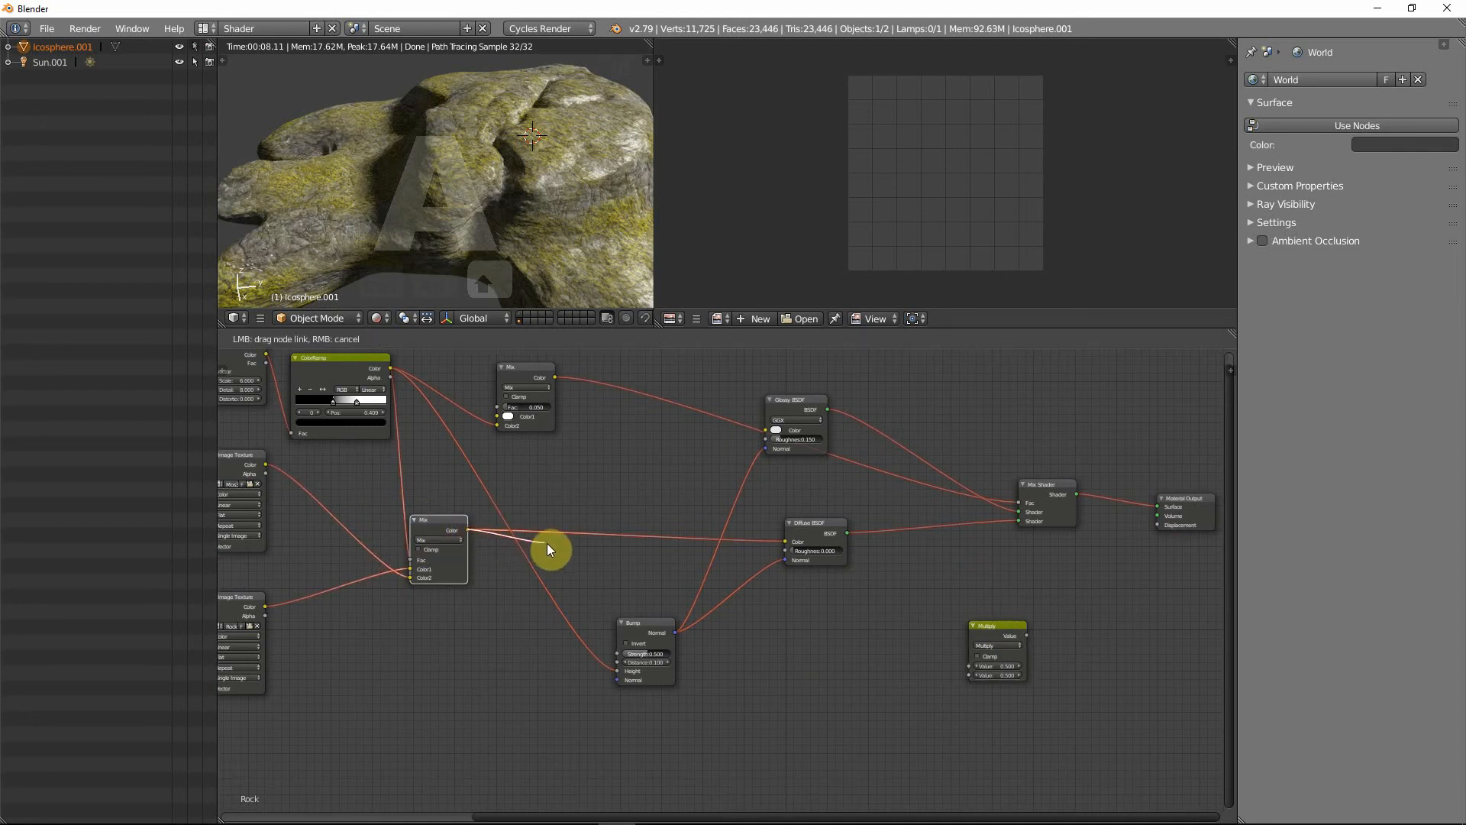
drag(672, 575, 1155, 527)
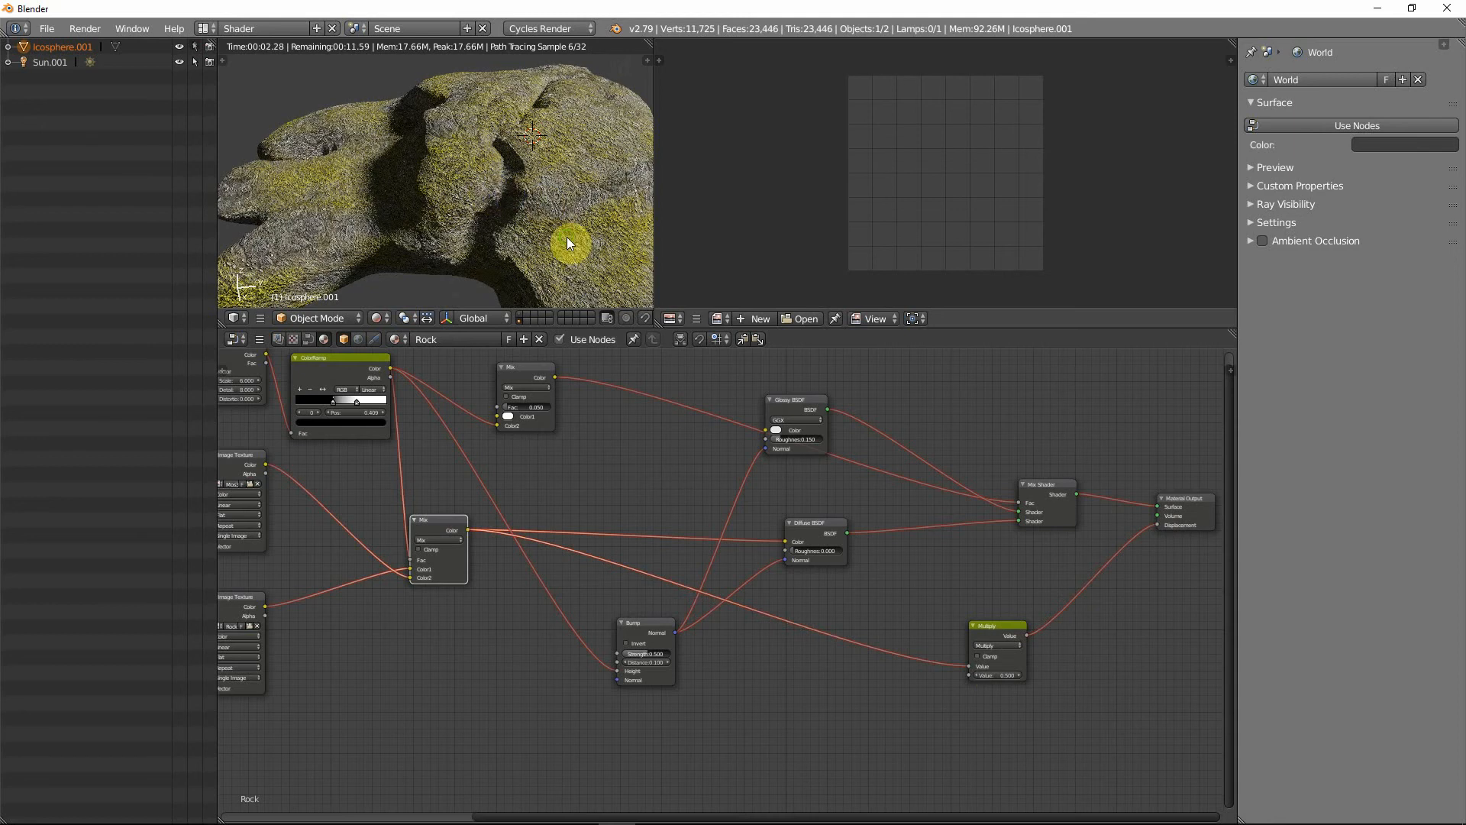
middle_drag(568, 242, 358, 190)
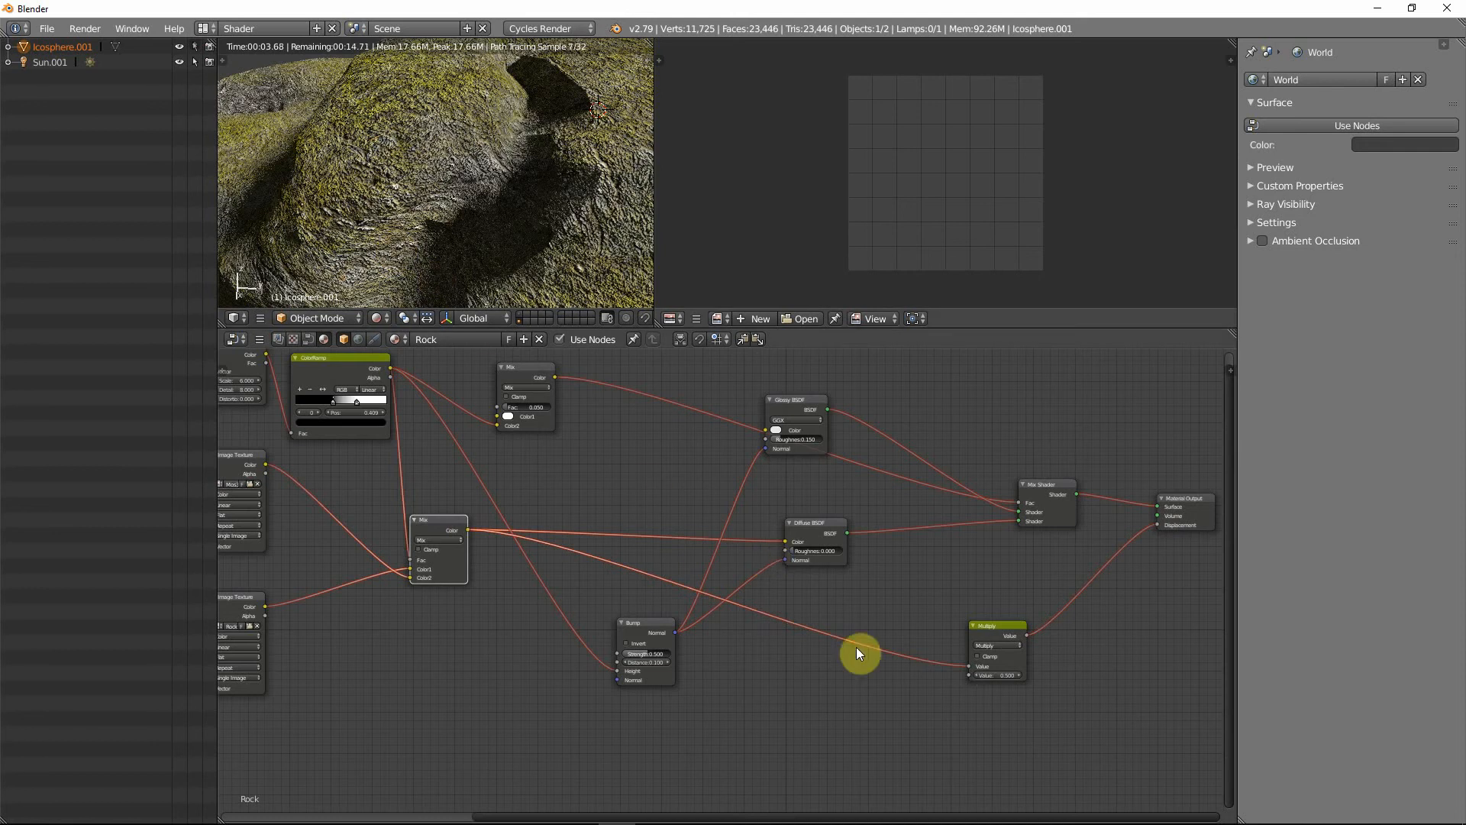
- Set the Multiply node's second value to 0.1 and check the displacement on the whole rock from another angle
click(1007, 675)
text(.1)
key(Return)
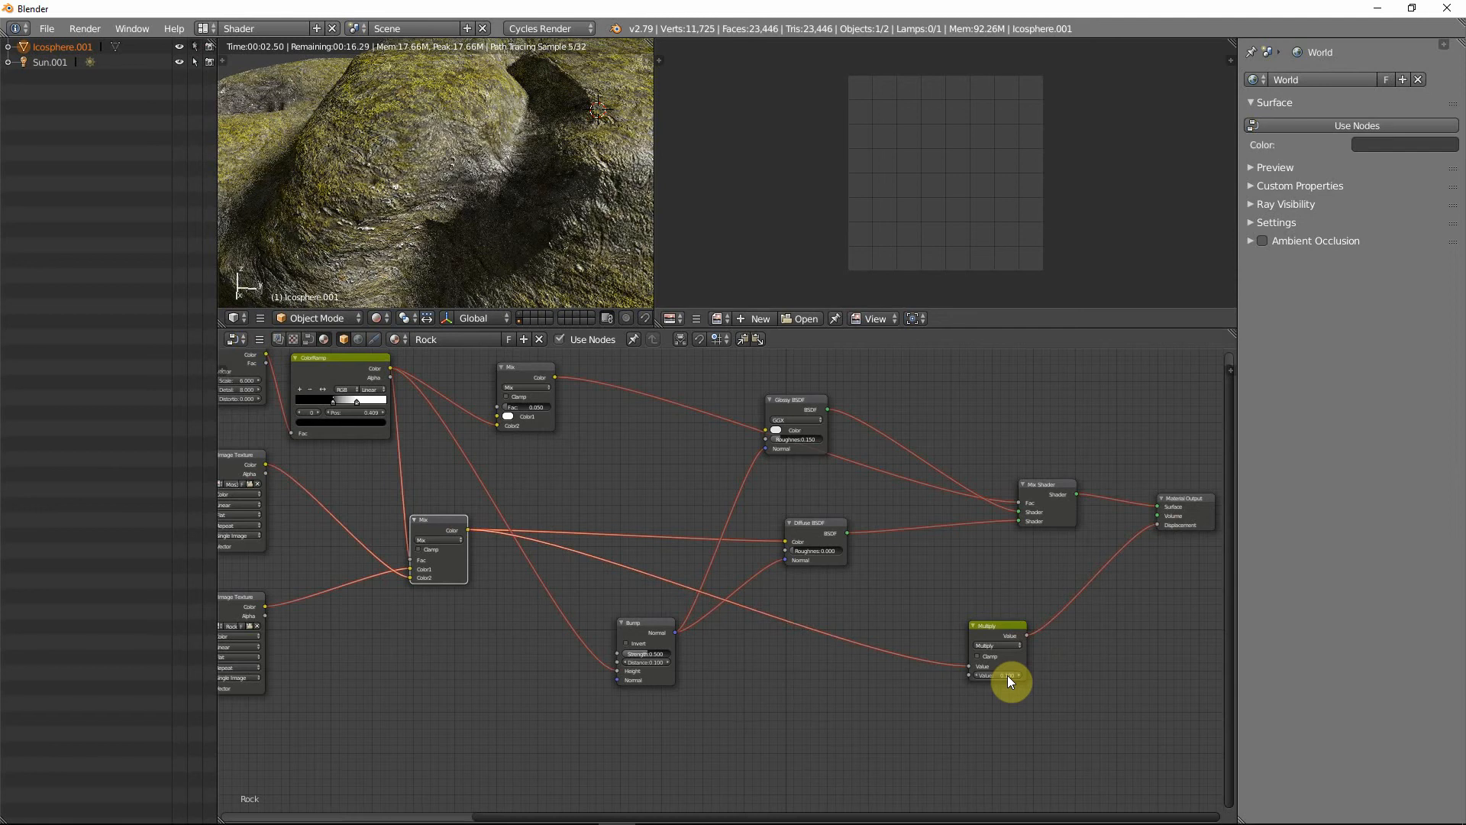
scroll(517, 177, down, 5)
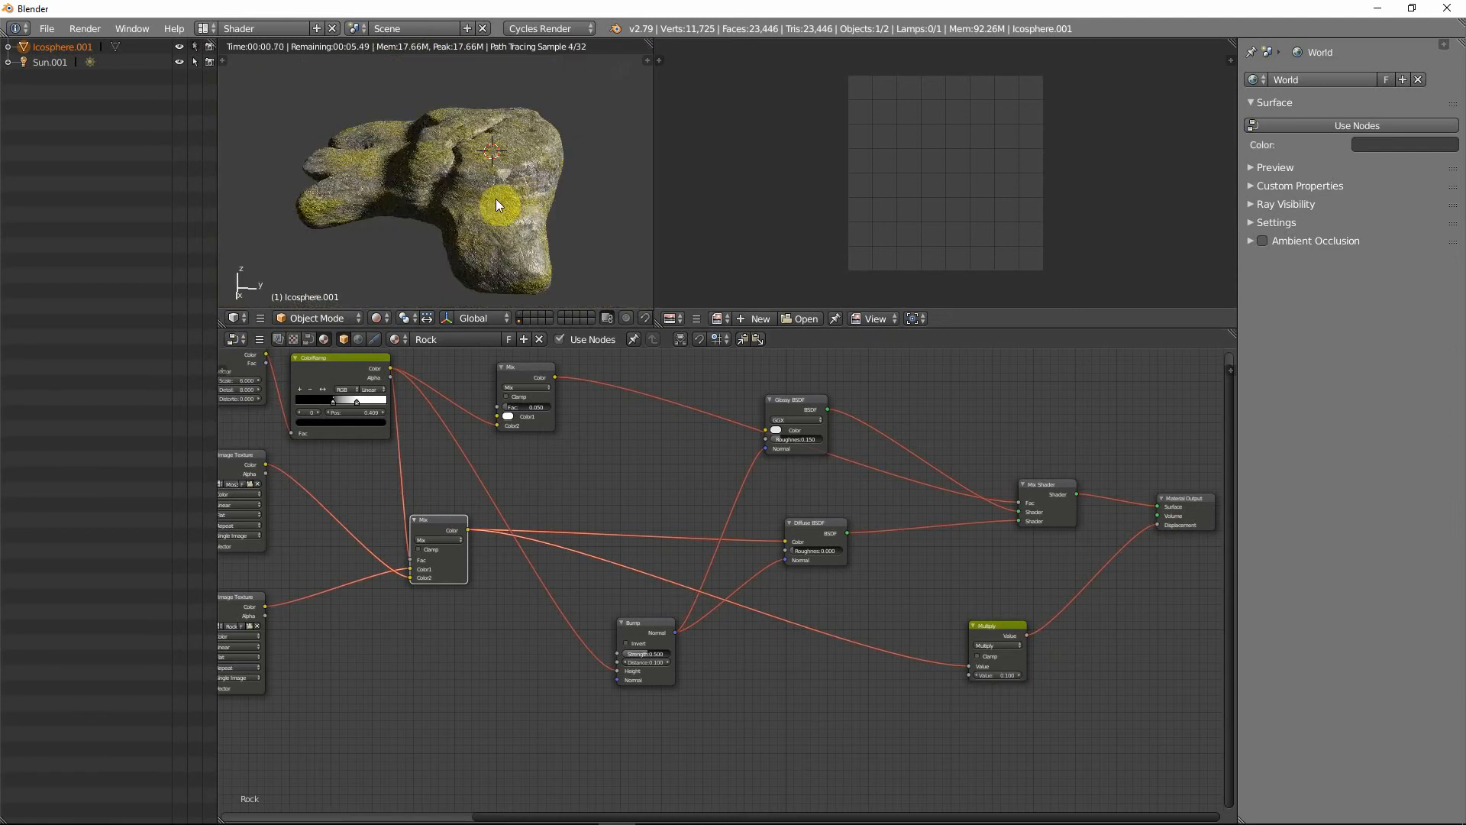
scroll(471, 196, up, 5)
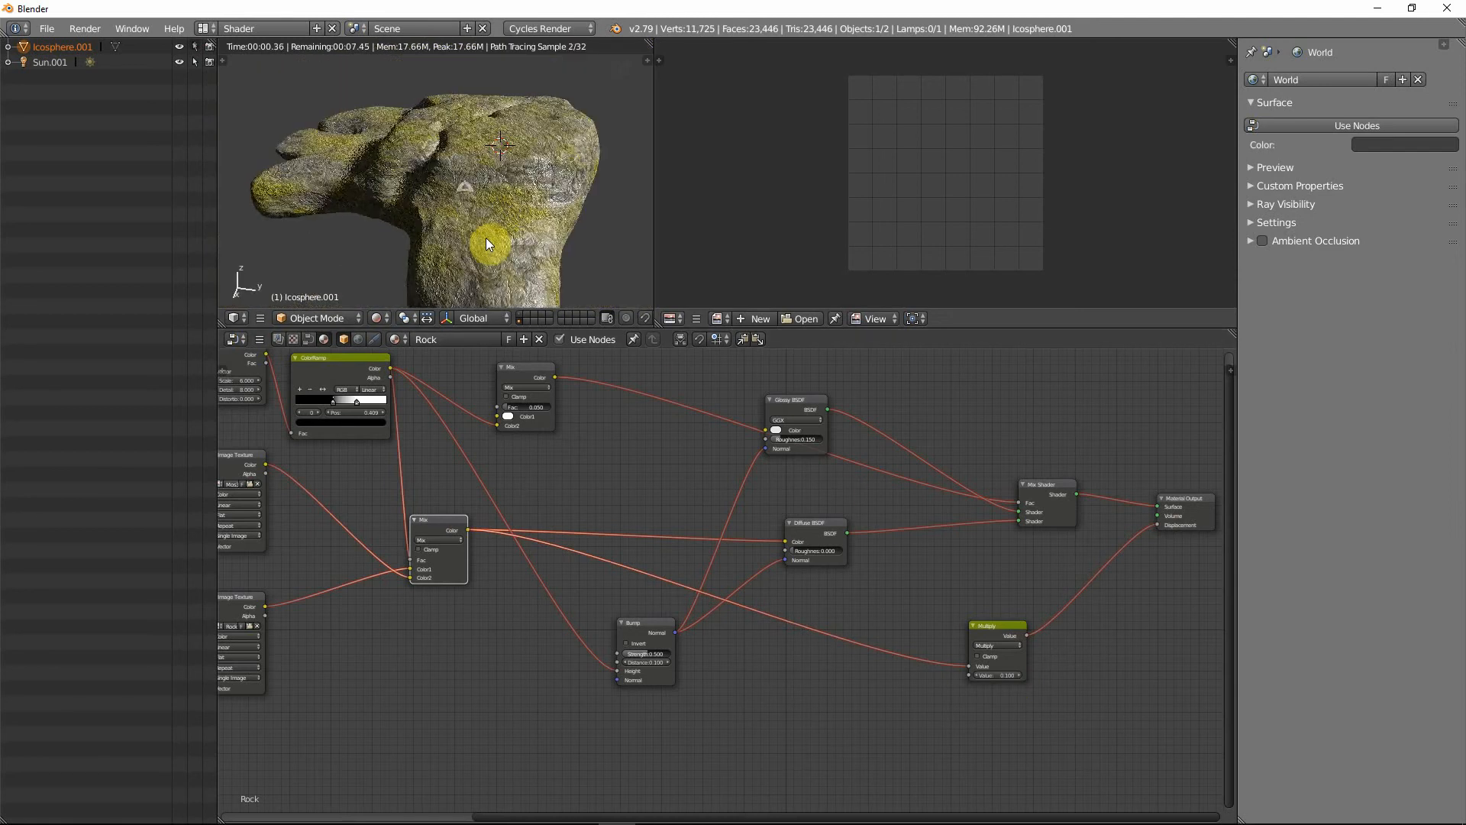
middle_drag(490, 234, 521, 210)
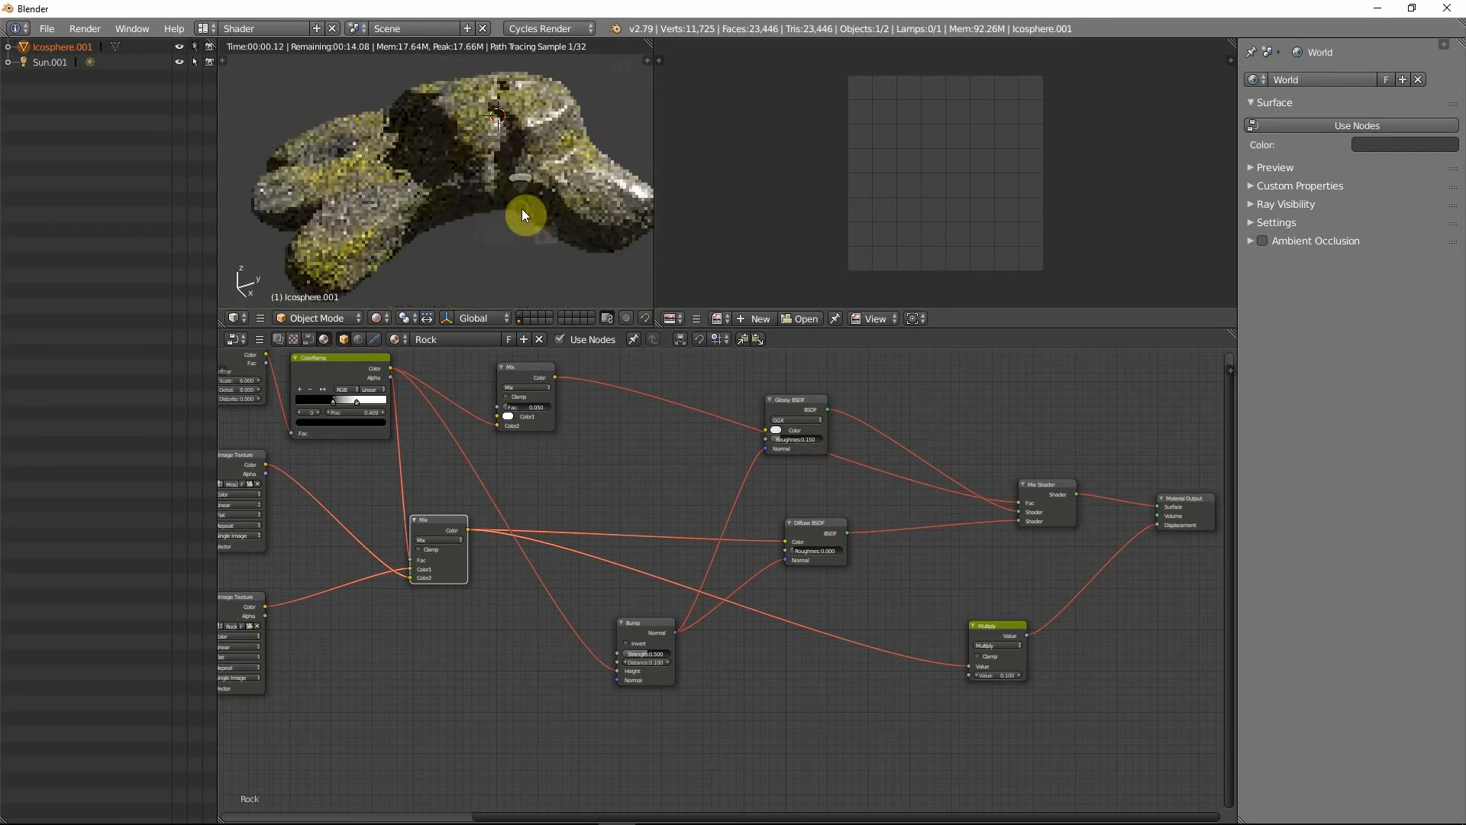
- Review the complete Rock node tree and shift the Mapping node slightly closer to the image textures
scroll(691, 467, down, 3)
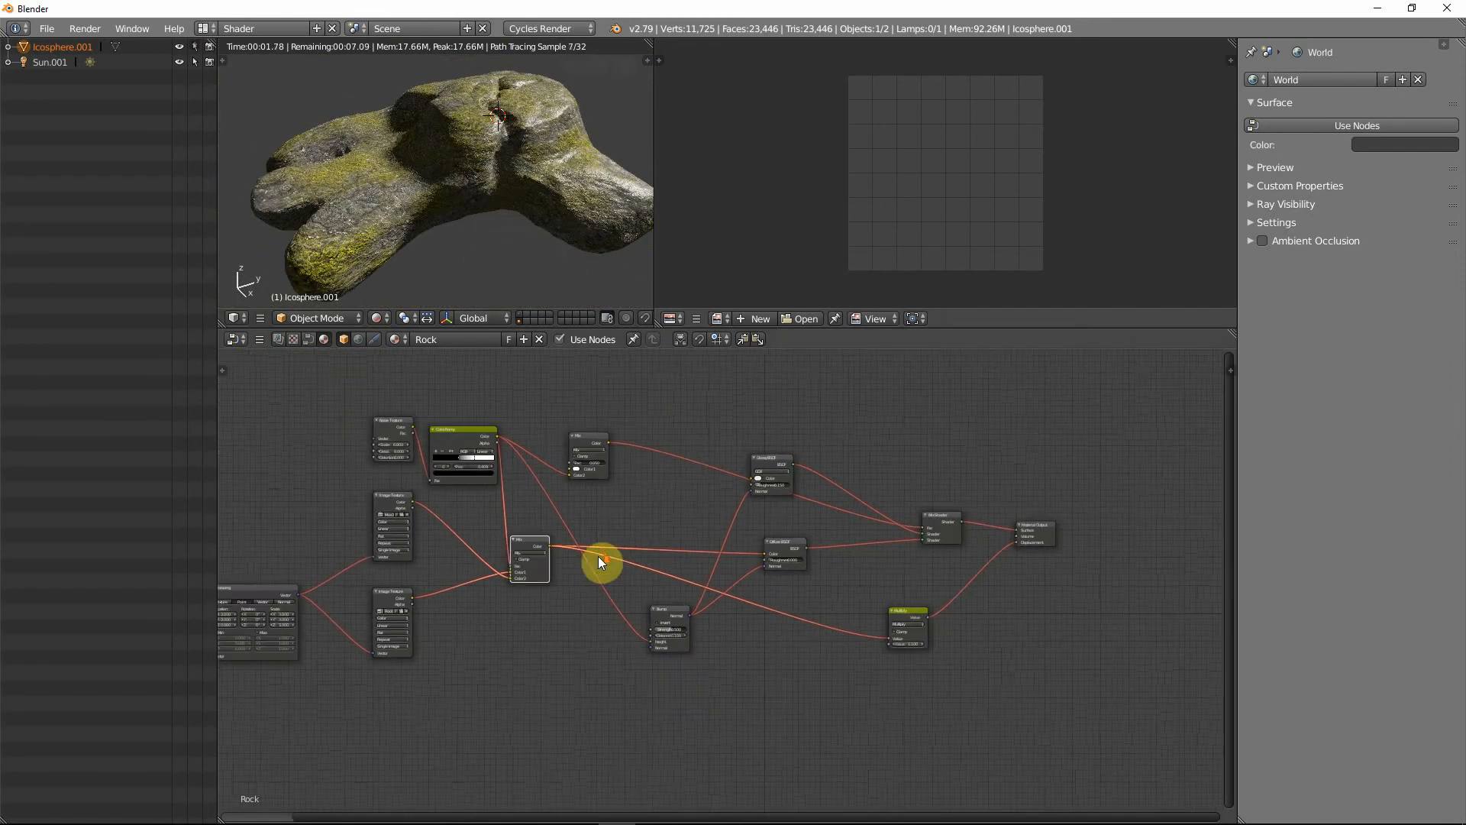
scroll(598, 556, down, 1)
scroll(561, 560, up, 2)
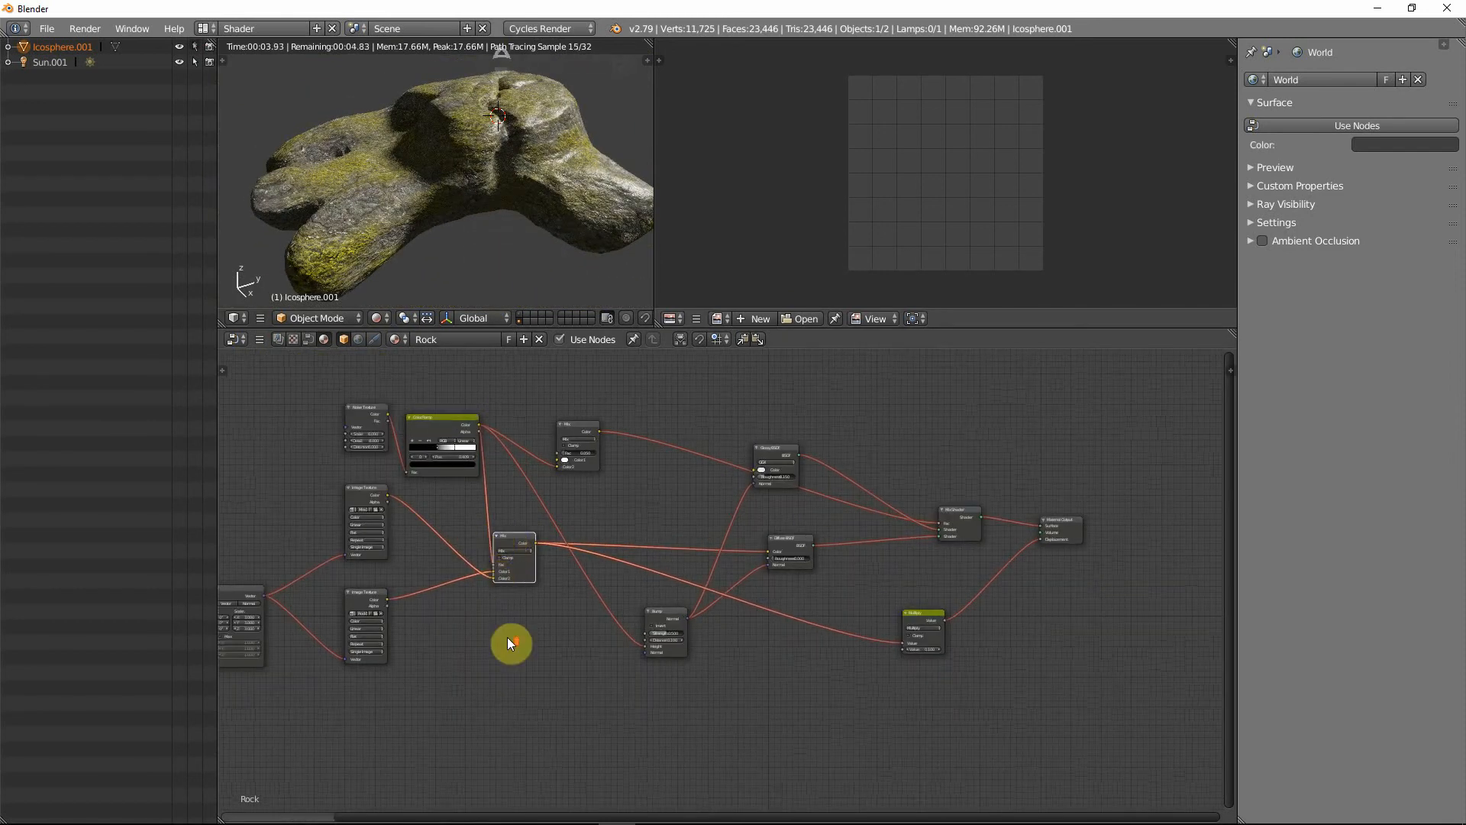
scroll(510, 648, up, 3)
scroll(506, 643, down, 2)
middle_drag(424, 661, 535, 657)
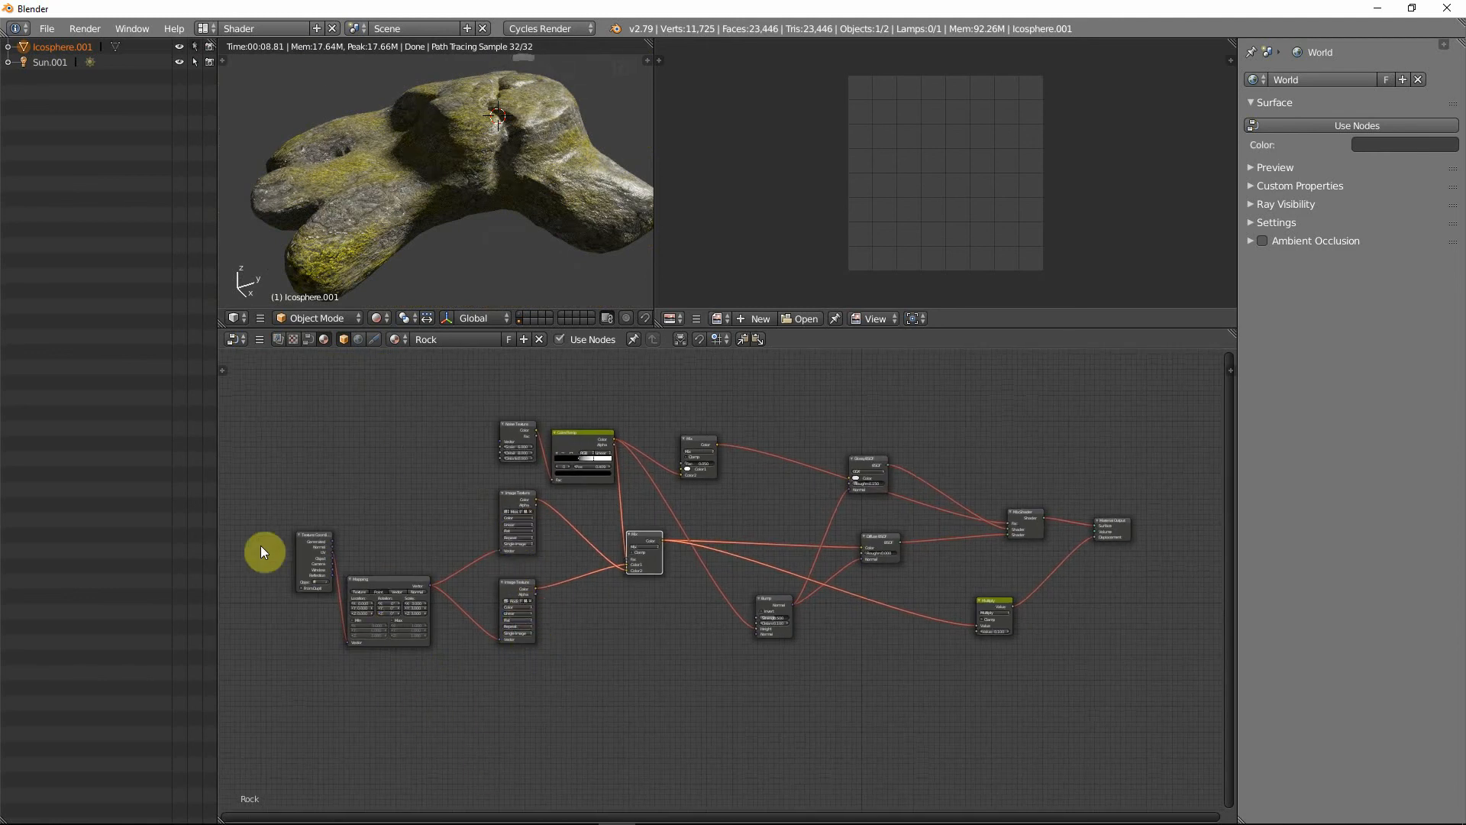
click(295, 533)
drag(379, 578, 391, 574)
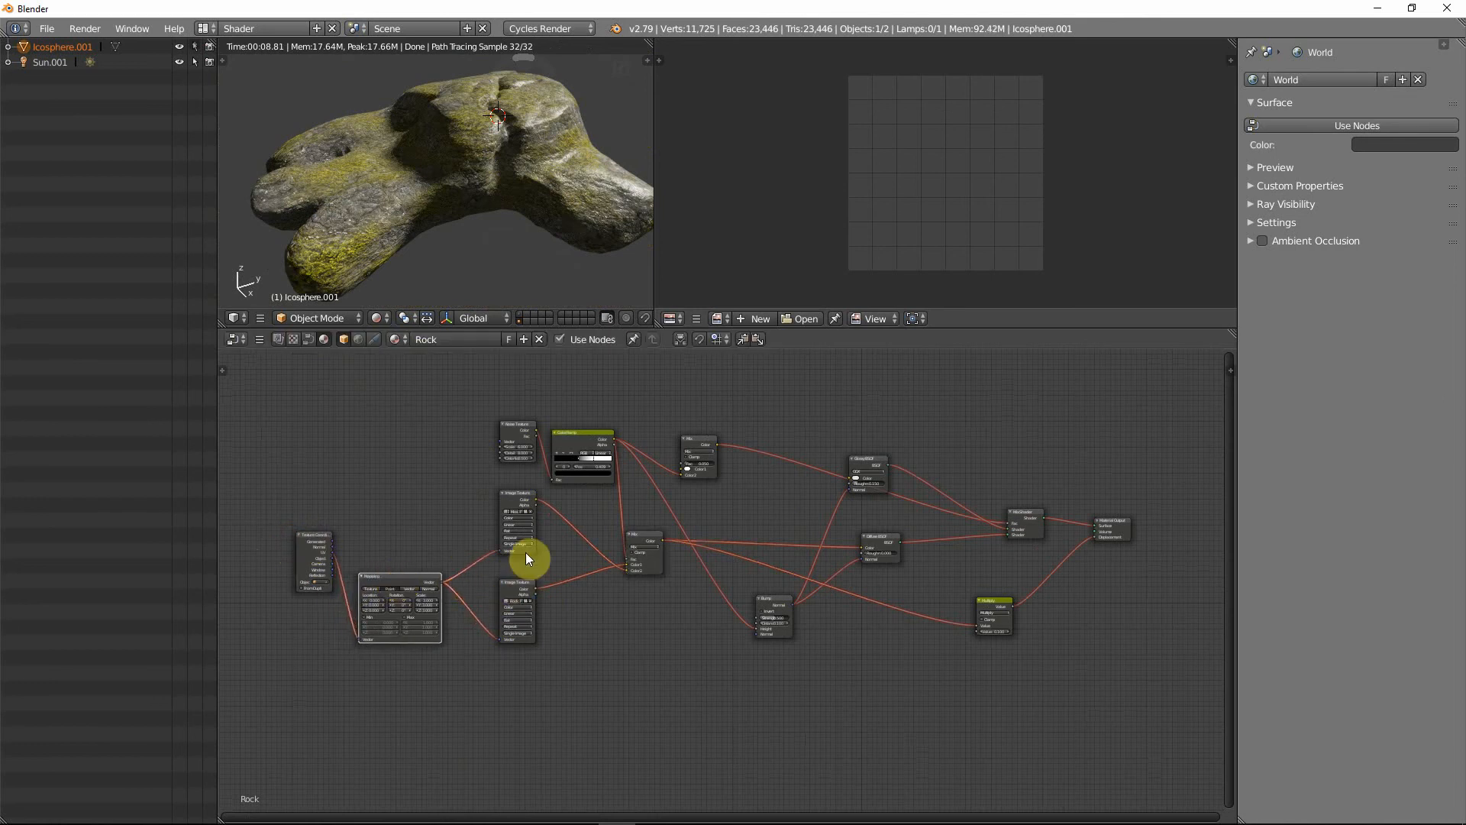
scroll(525, 540, up, 1)
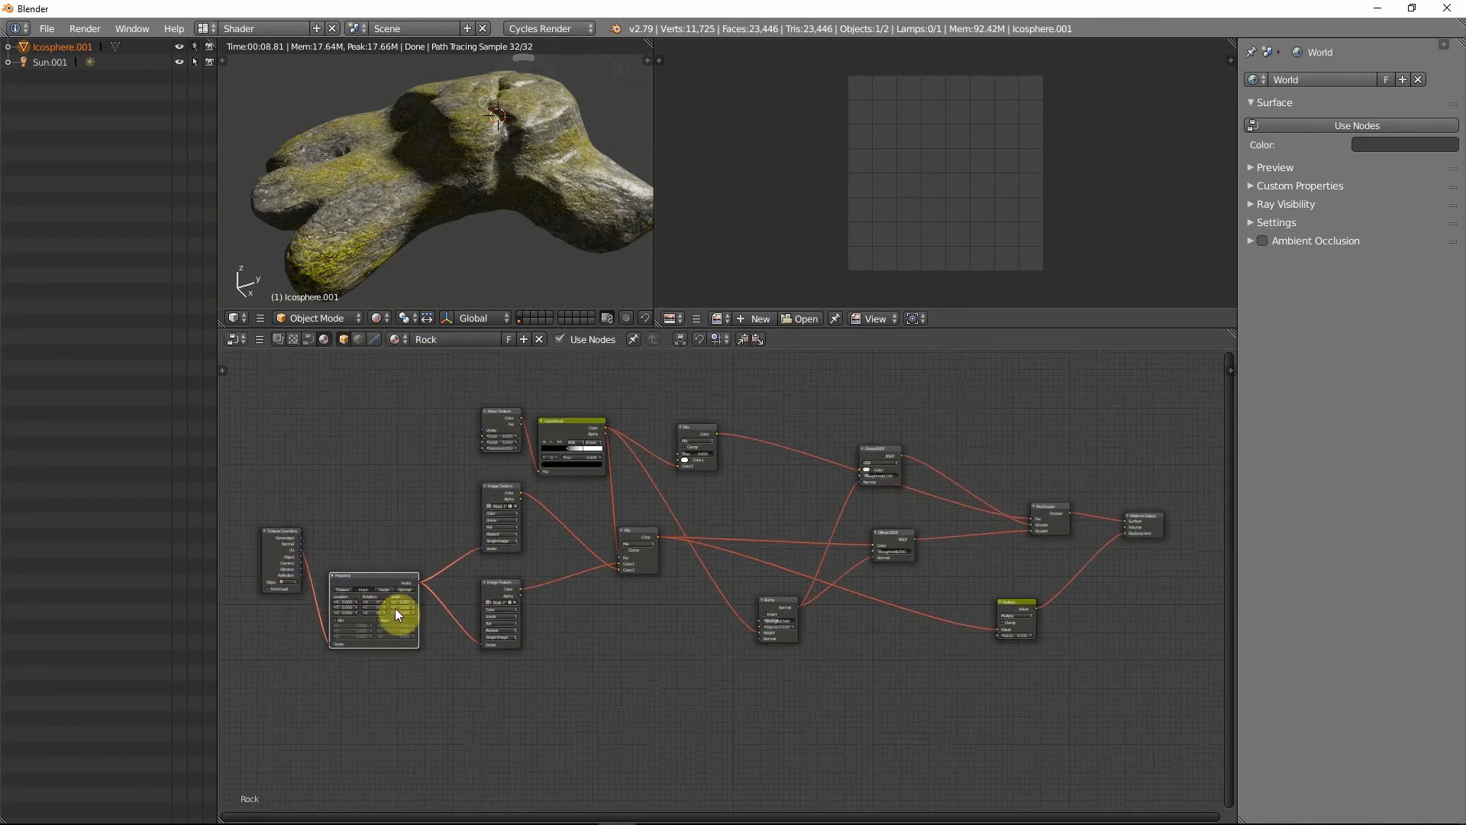
scroll(395, 608, up, 1)
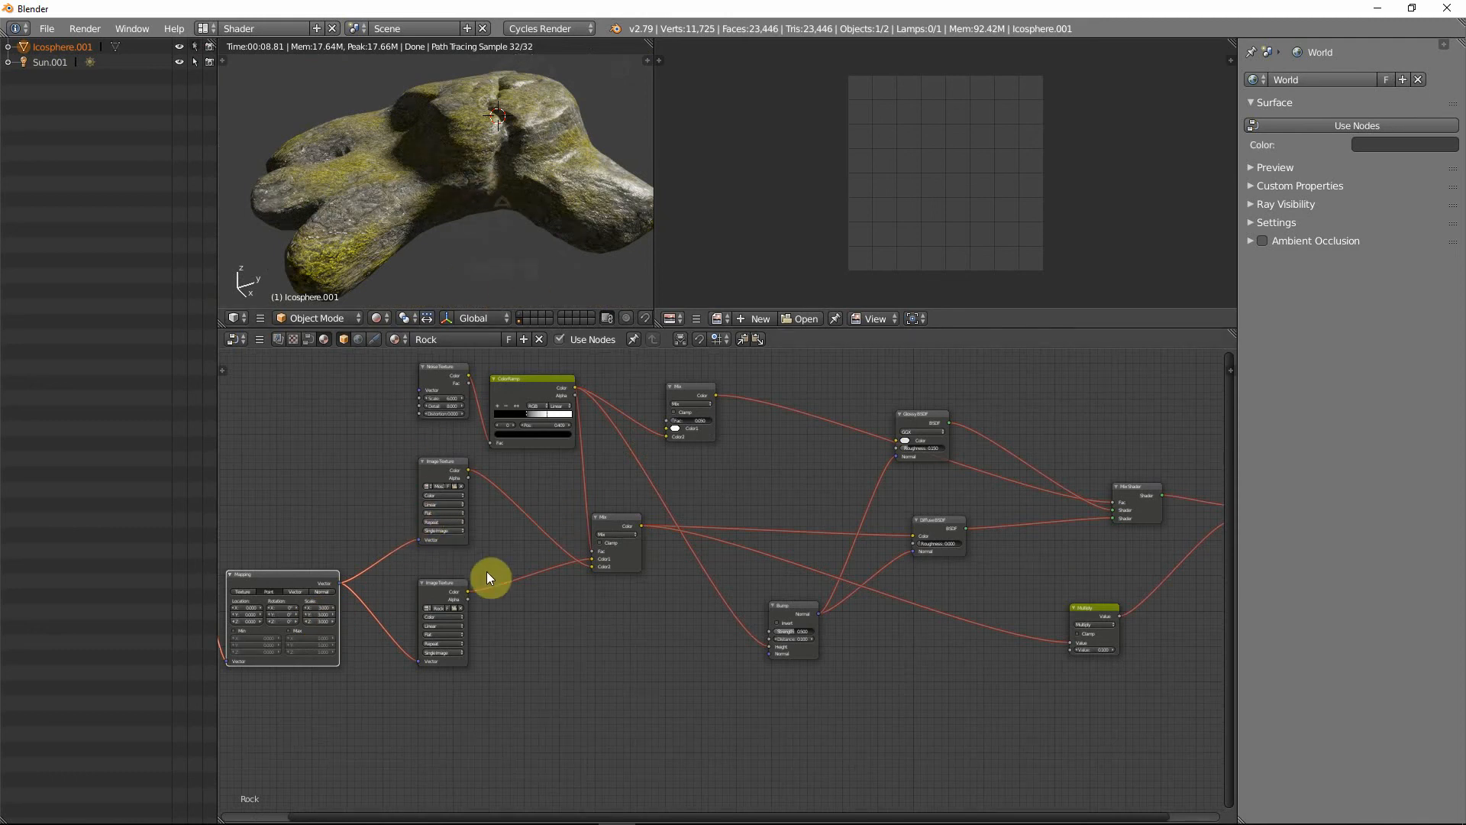
- Nudge the Noise Texture and ColorRamp nodes slightly and move the rock and moss Mix node closer to the image textures
middle_drag(479, 544, 429, 557)
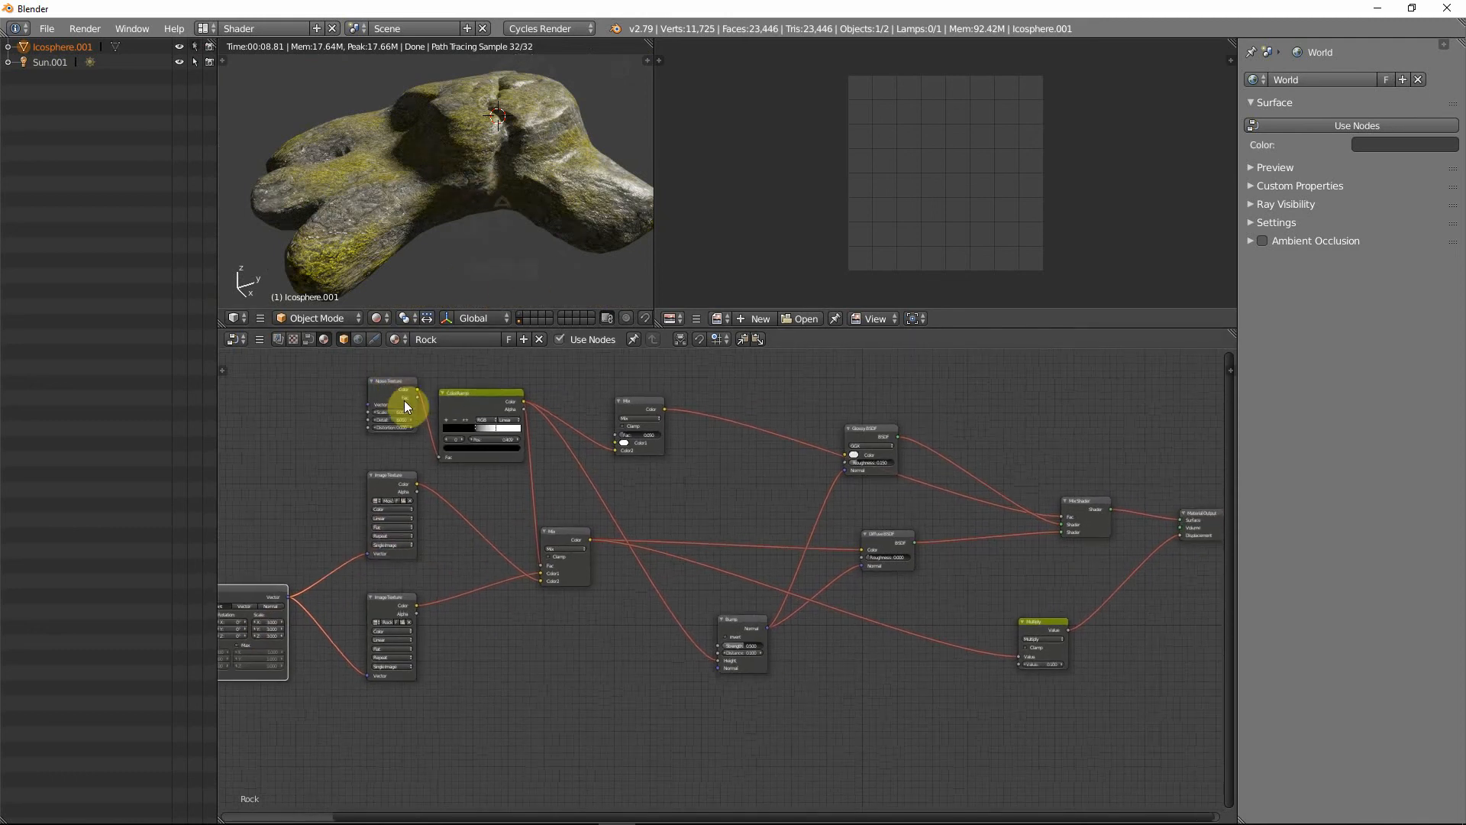
drag(563, 540, 551, 546)
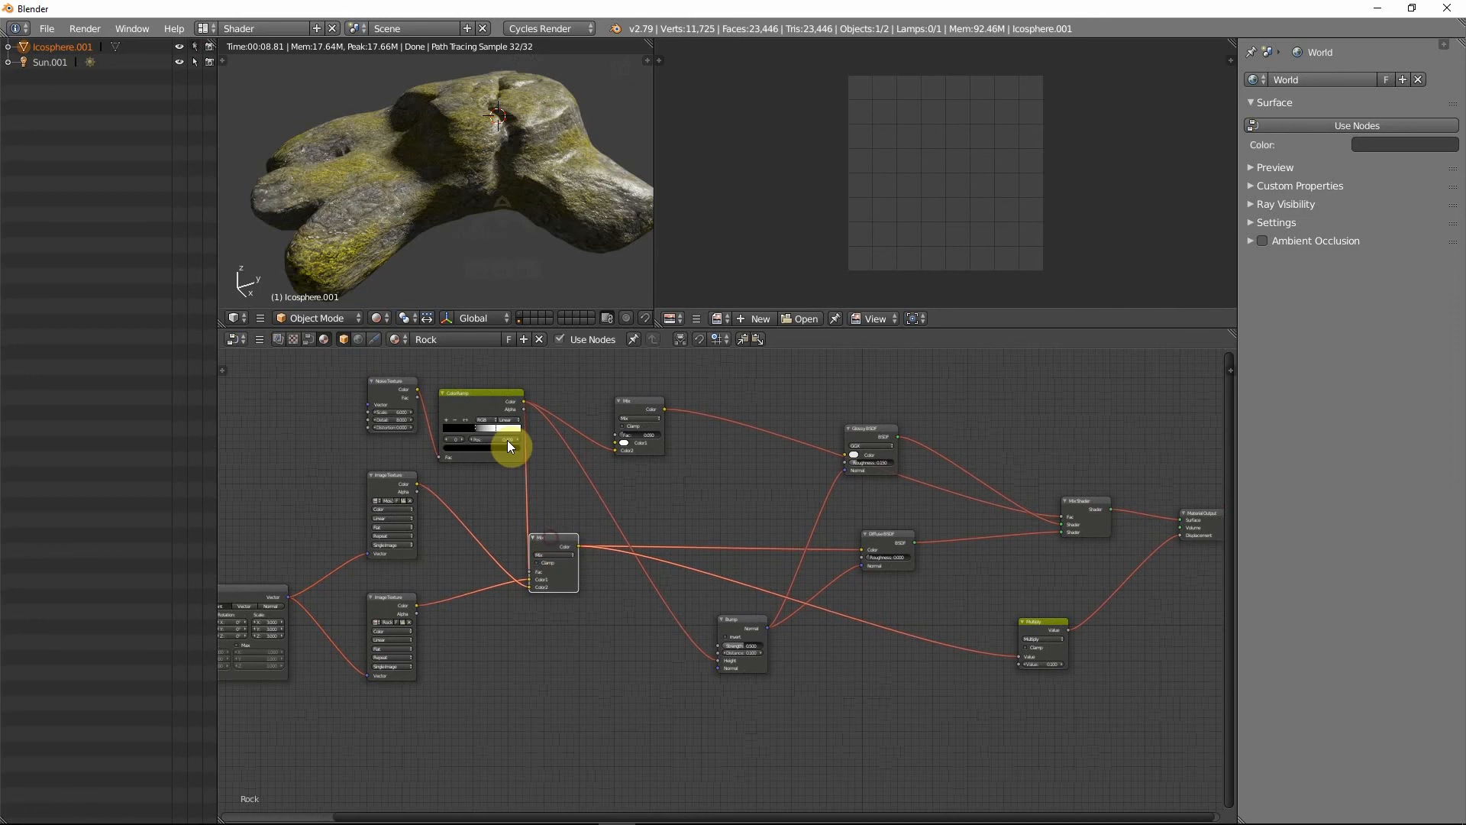
mouse_move(388, 384)
mouse_down()
mouse_move(370, 379)
mouse_move(386, 391)
mouse_up()
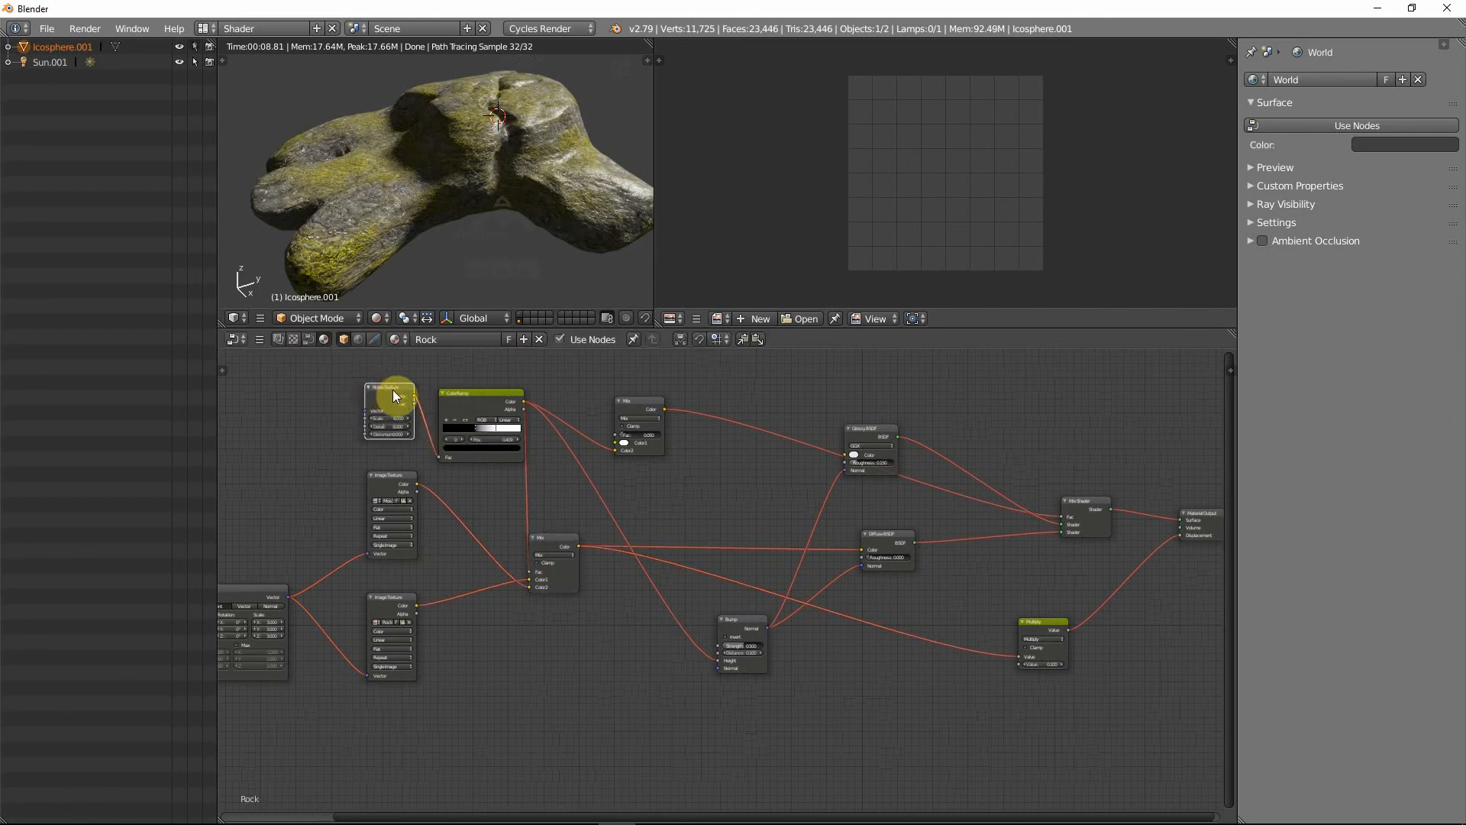
drag(465, 393, 462, 400)
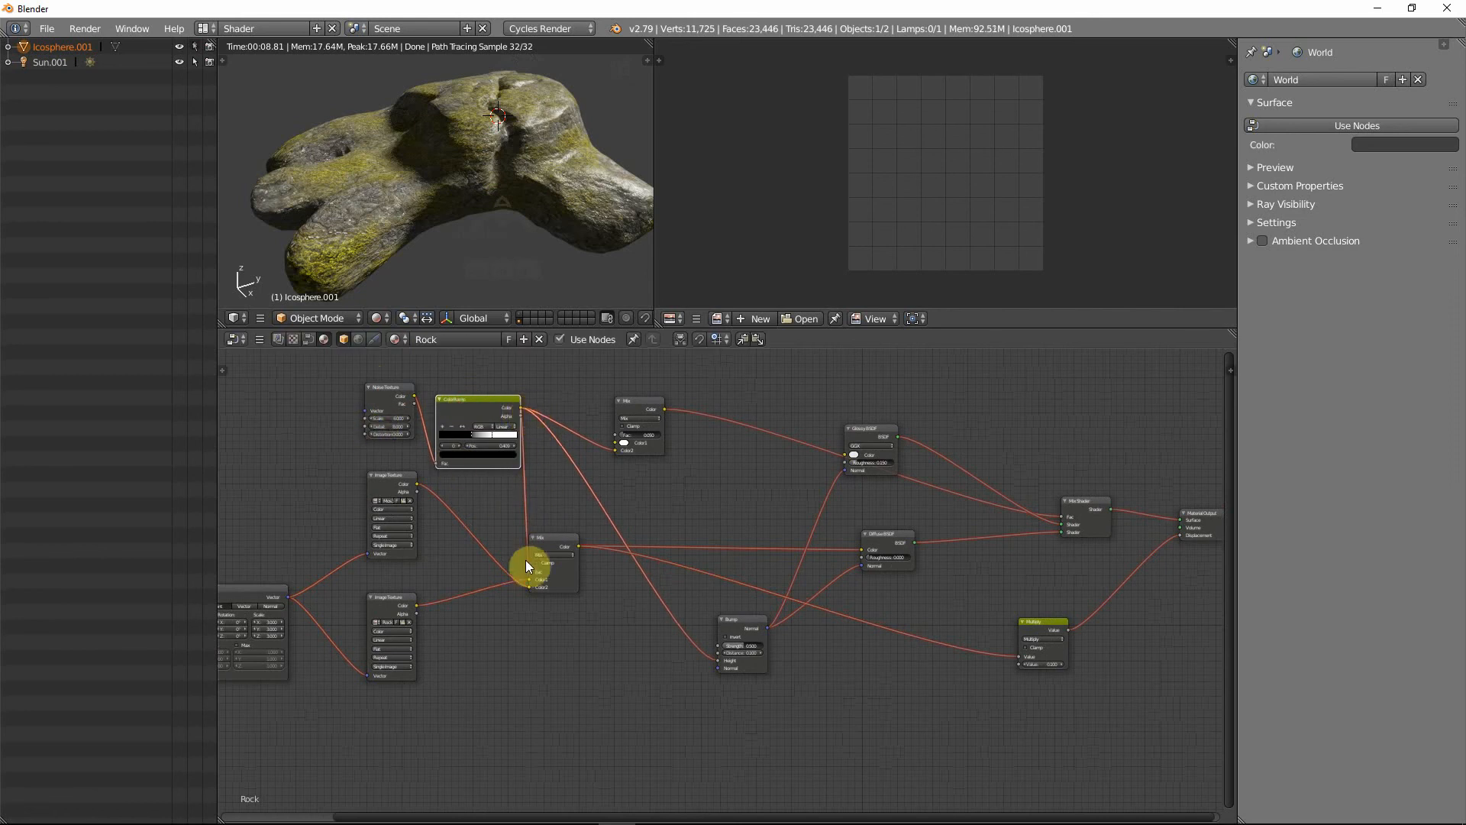
mouse_move(549, 552)
mouse_down()
mouse_move(569, 550)
mouse_move(553, 555)
mouse_up()
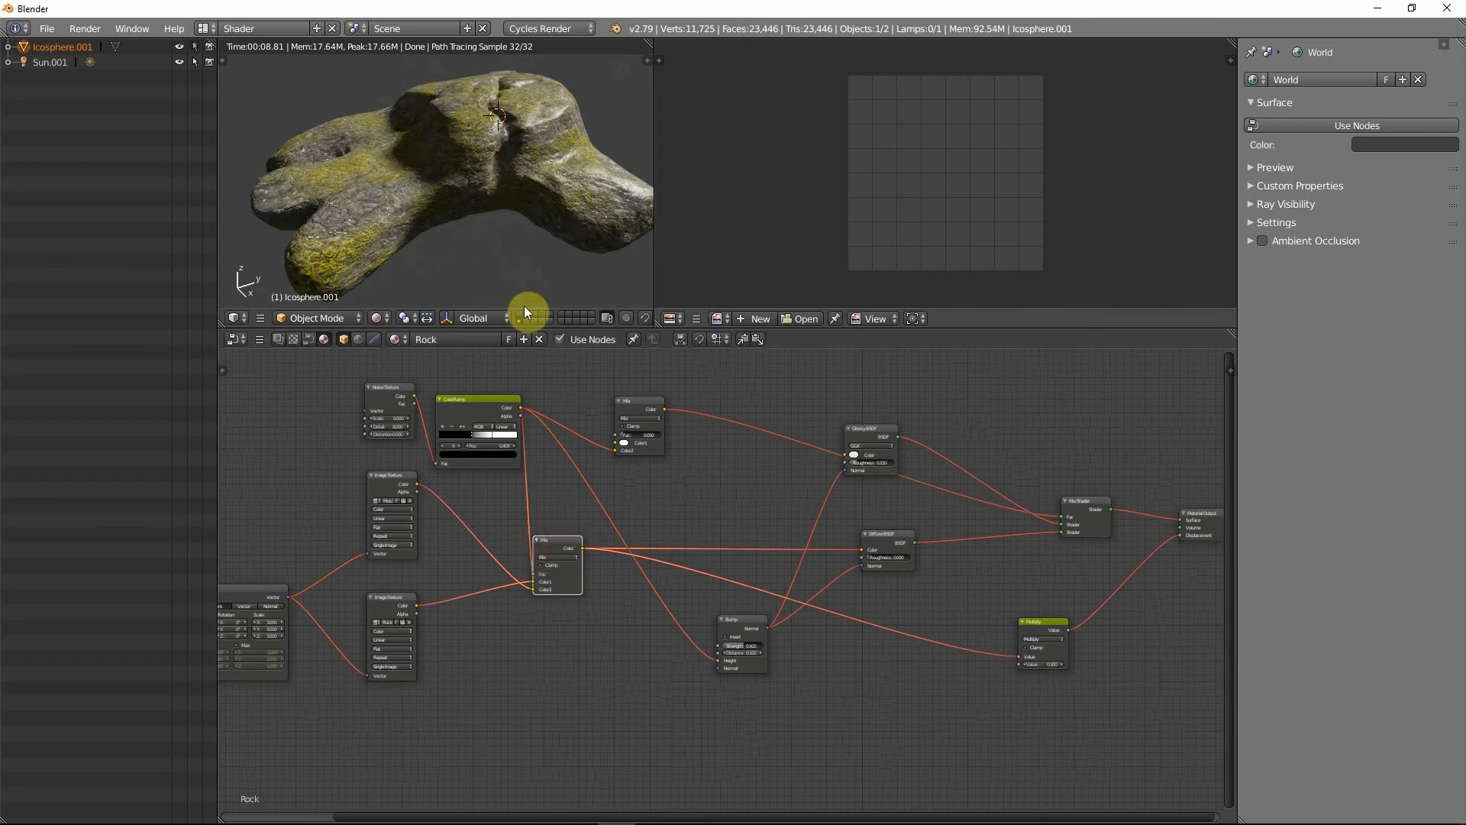
middle_drag(579, 509, 553, 504)
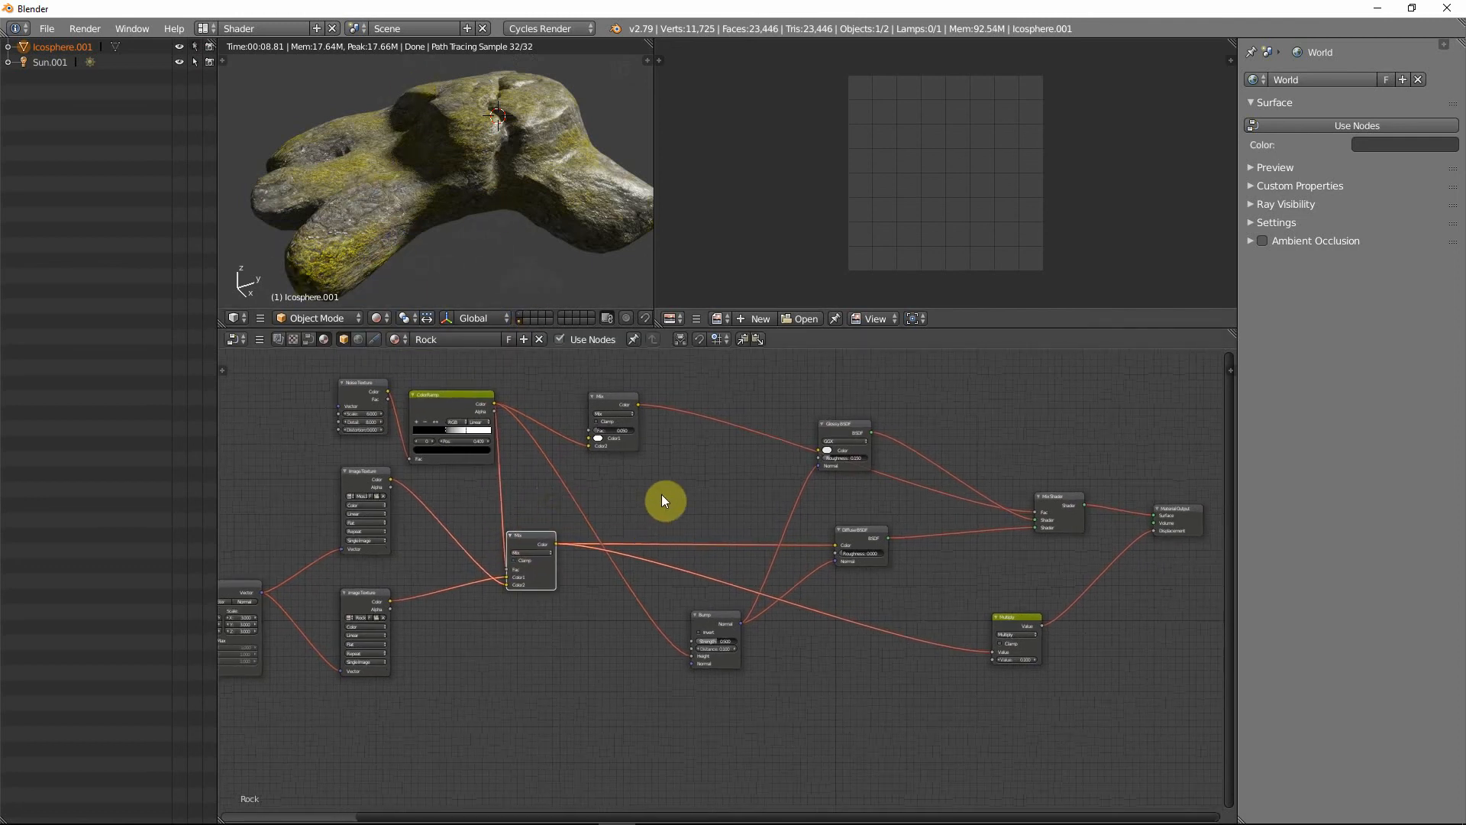
key(g)
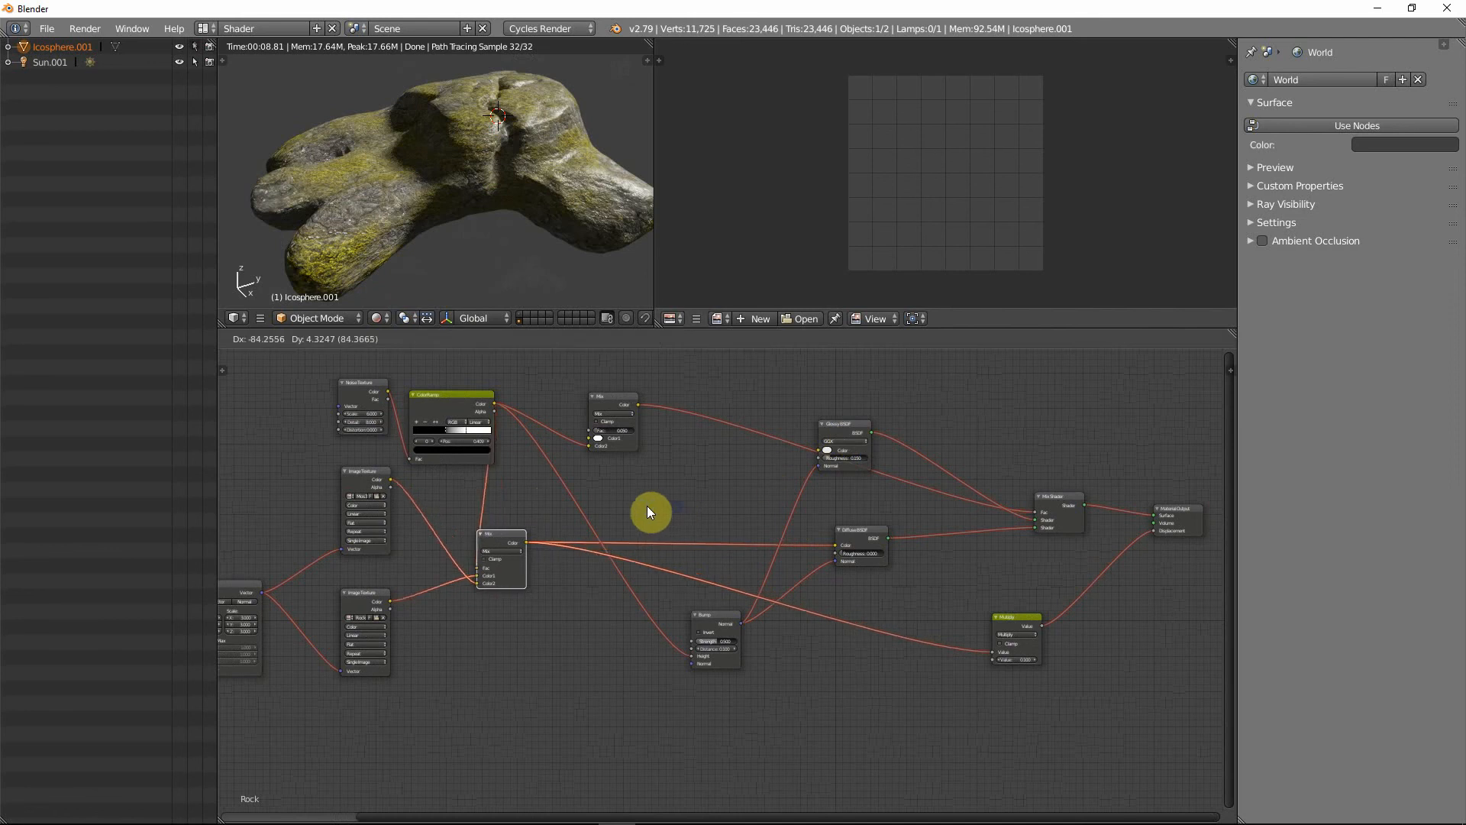
click(646, 506)
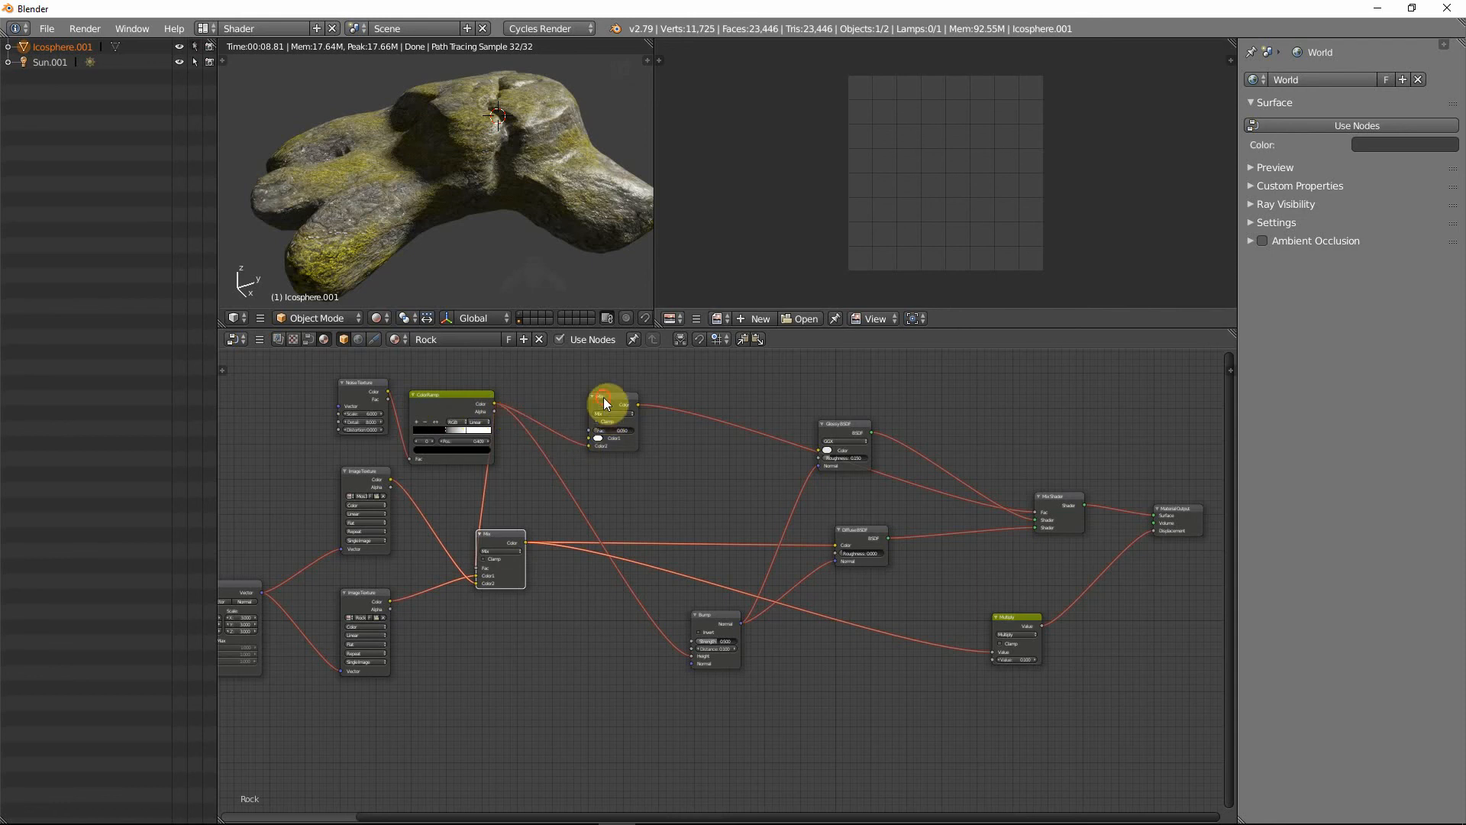
- Move the Mix node that controls the gloss amount slightly closer to the ColorRamp
drag(603, 397, 613, 400)
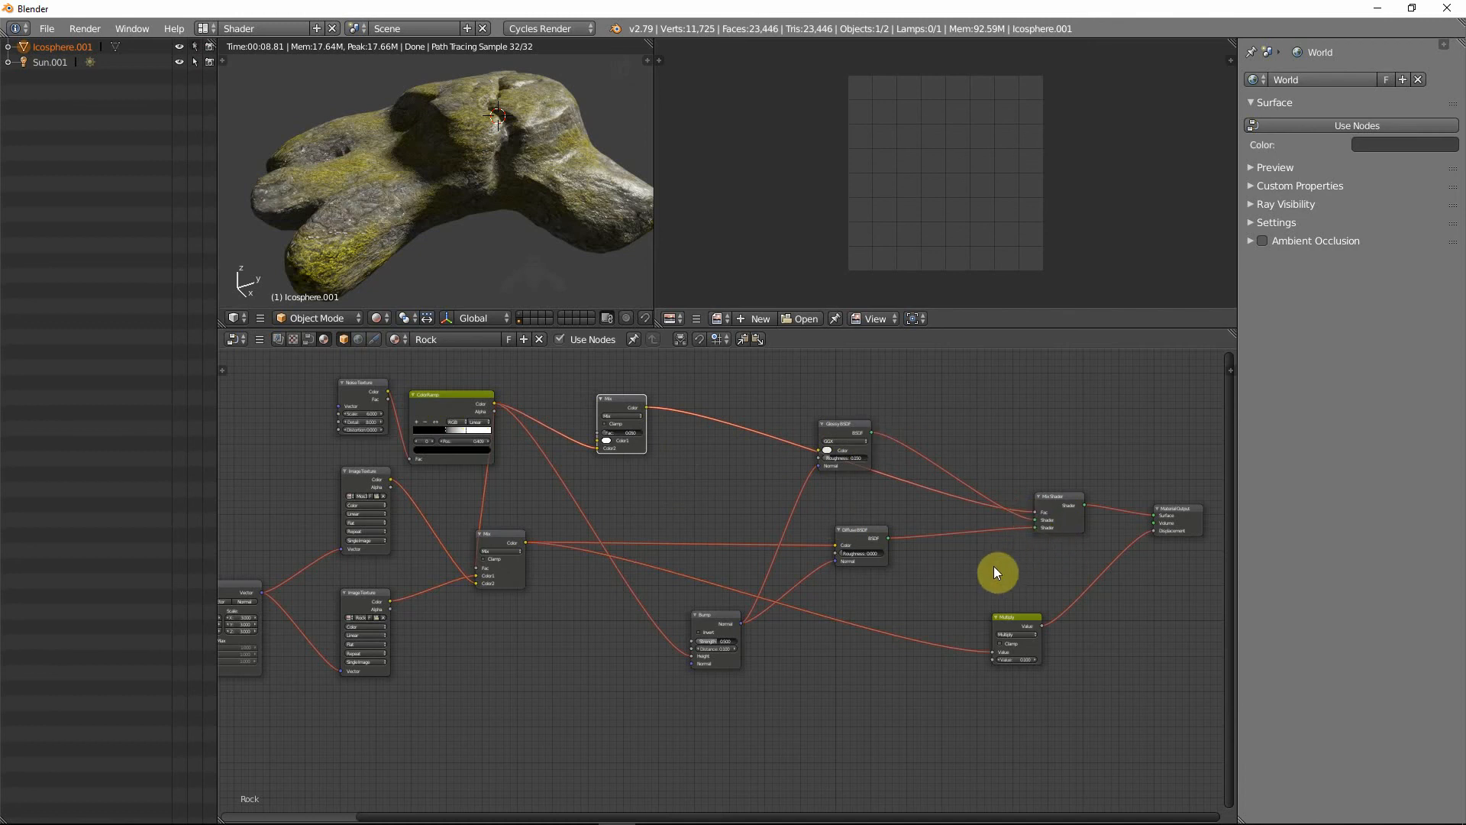
key(g)
click(941, 570)
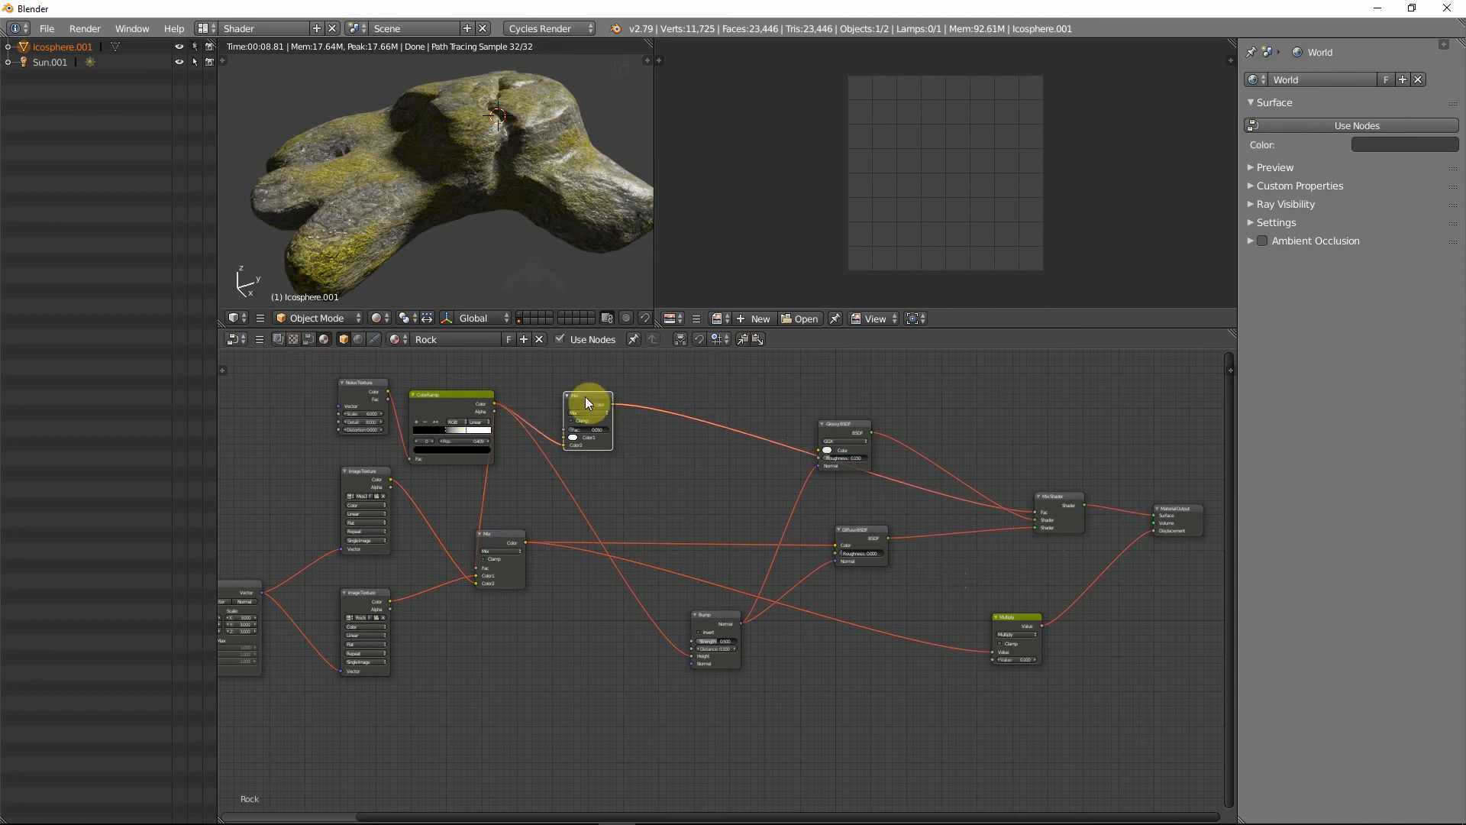
drag(585, 396, 598, 398)
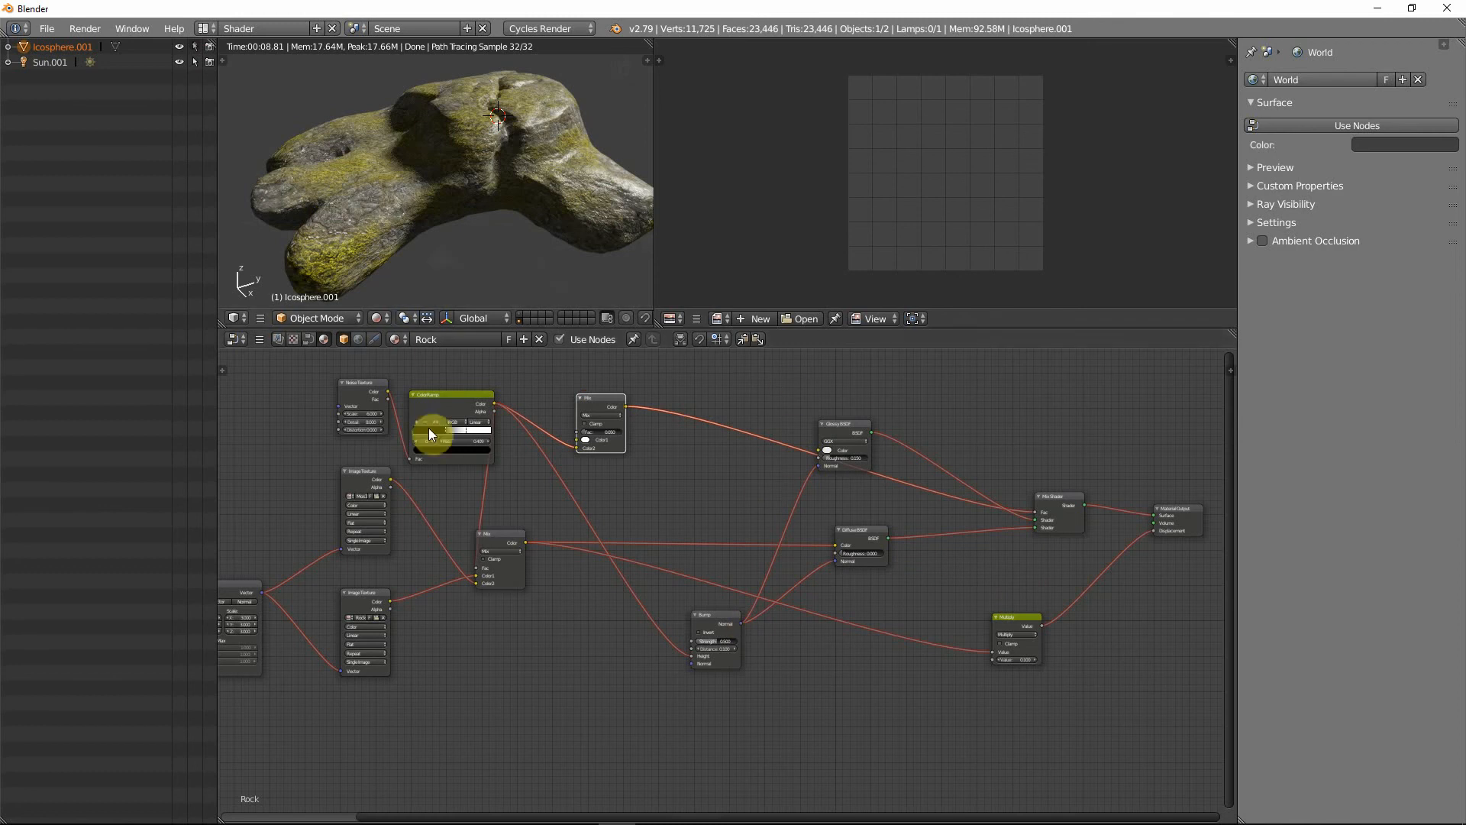
drag(681, 640, 716, 636)
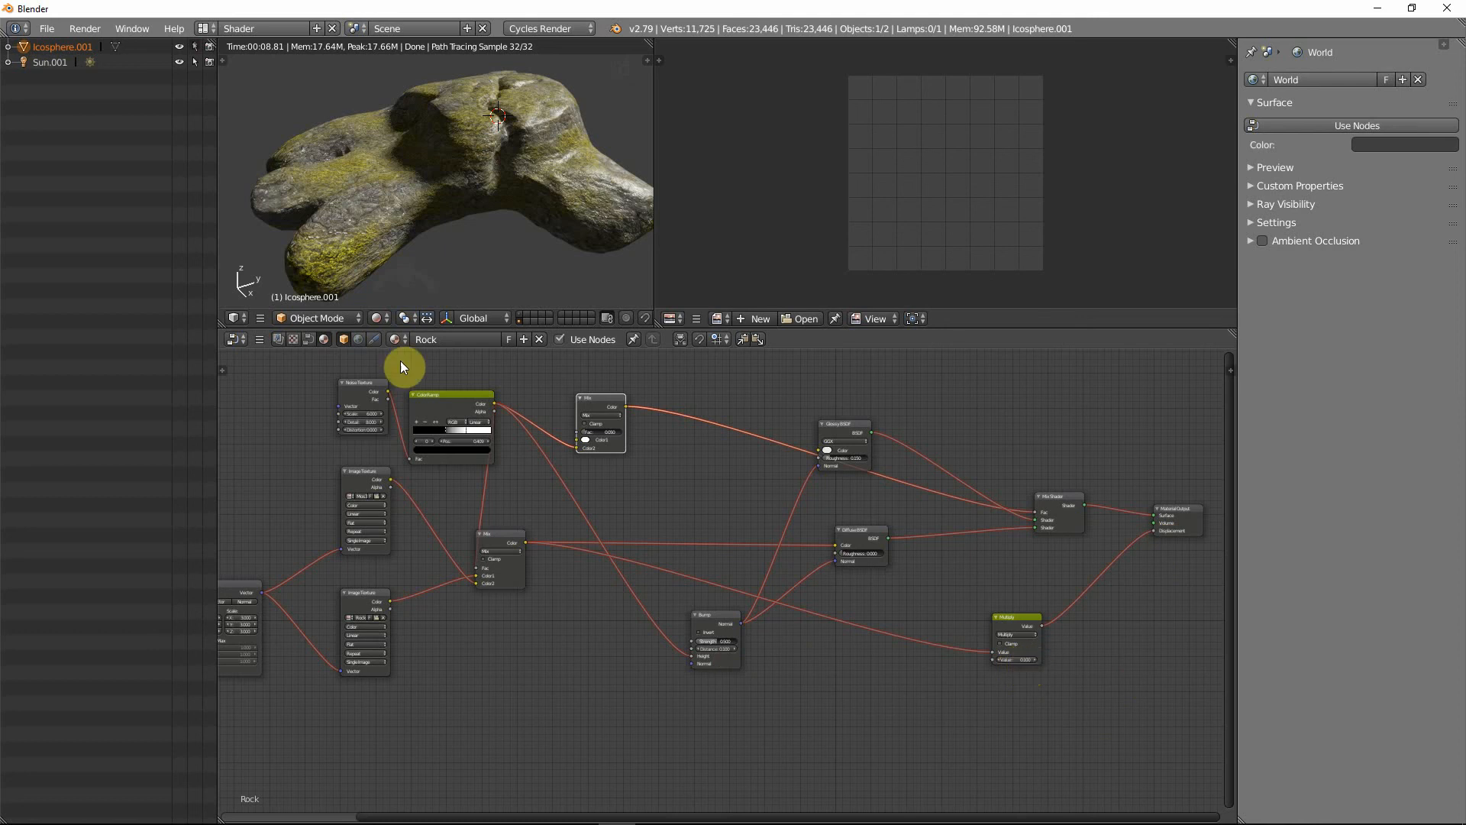
- View the rock from below, reposition the Mix node controlling the gloss amount and set its Fac to 0.025
middle_drag(378, 212, 474, 231)
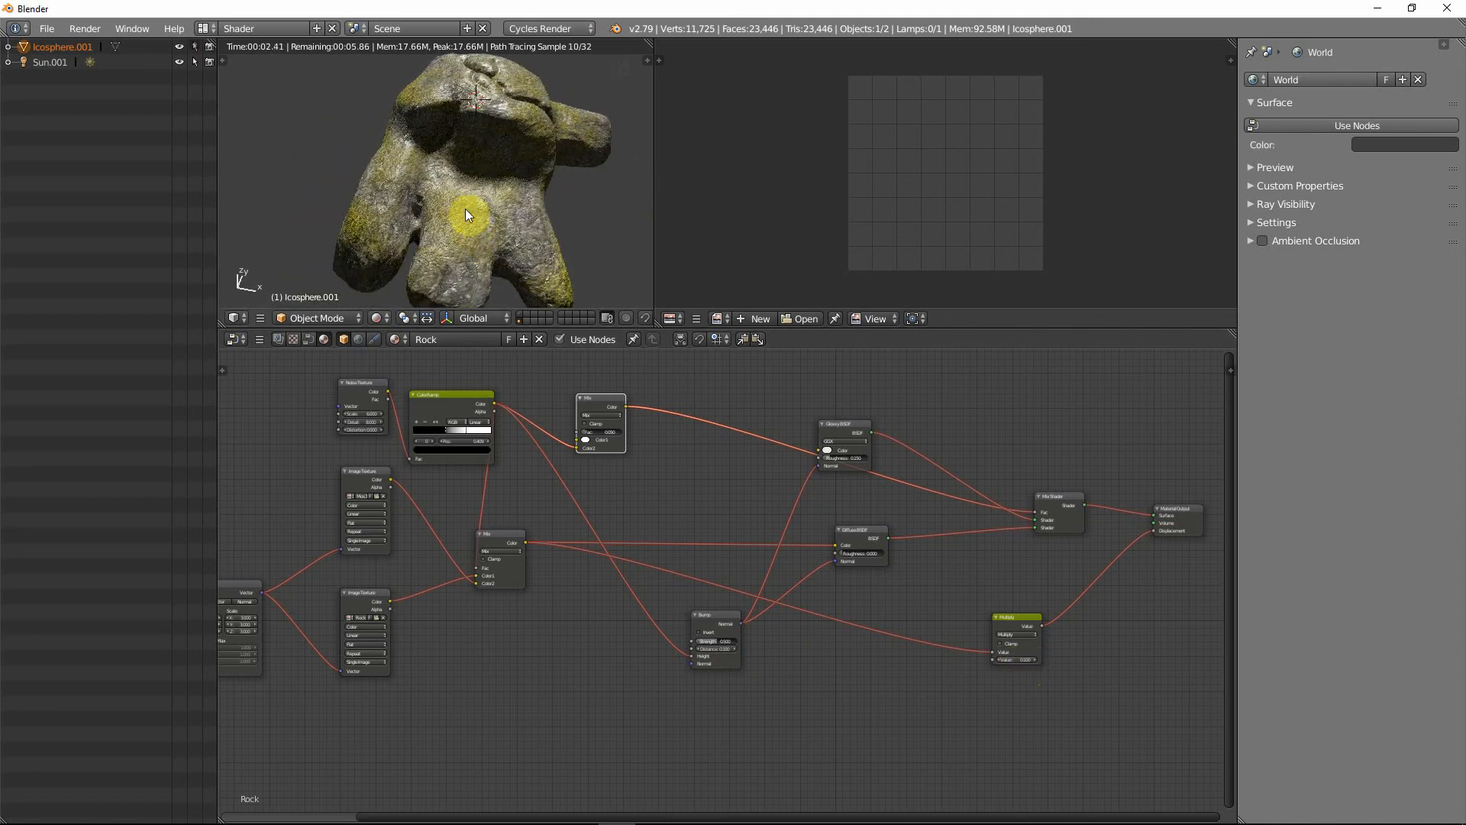
scroll(455, 404, up, 1)
scroll(453, 412, up, 1)
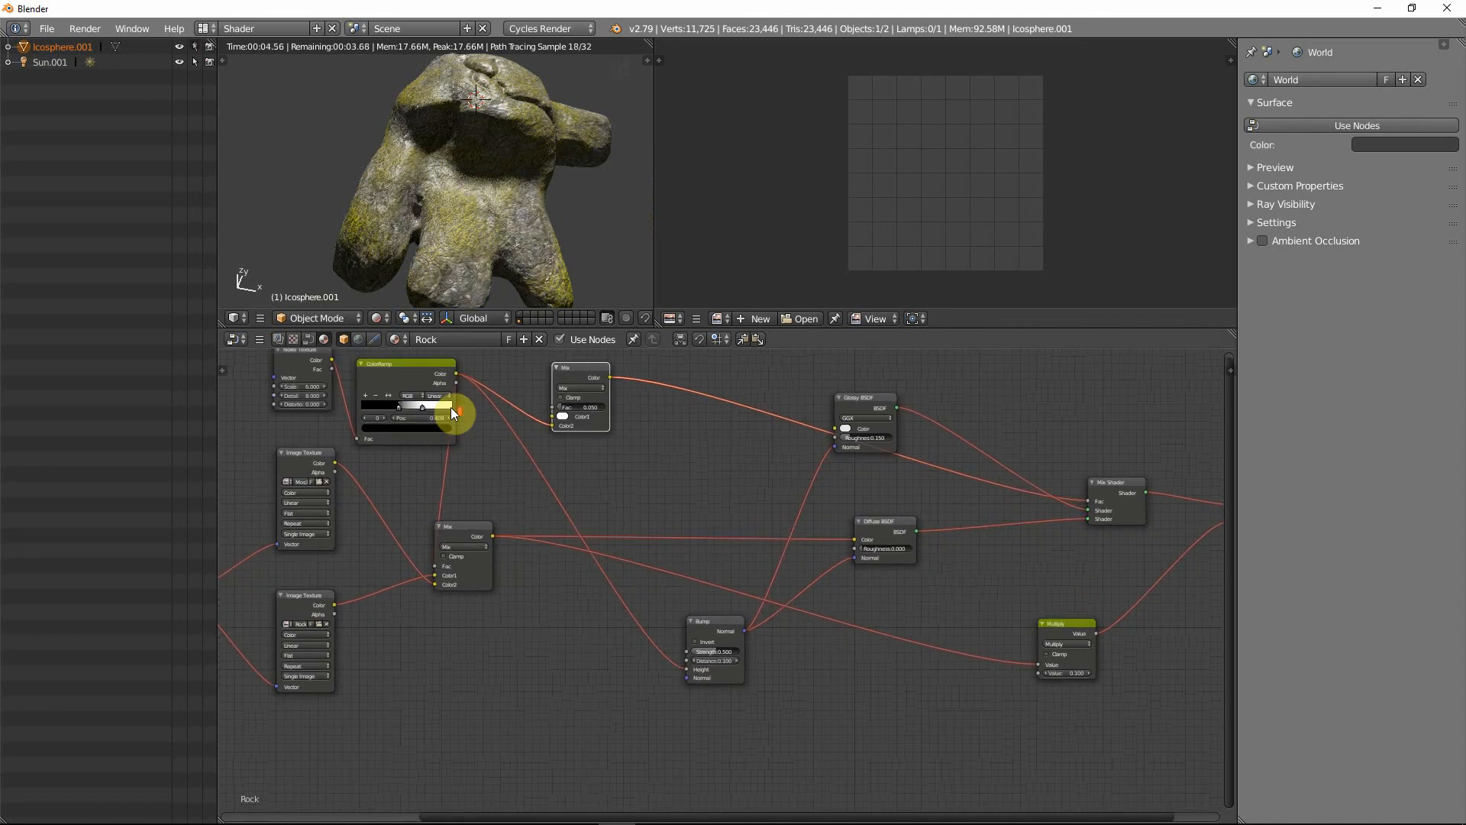
scroll(451, 407, up, 3)
key(g)
click(605, 510)
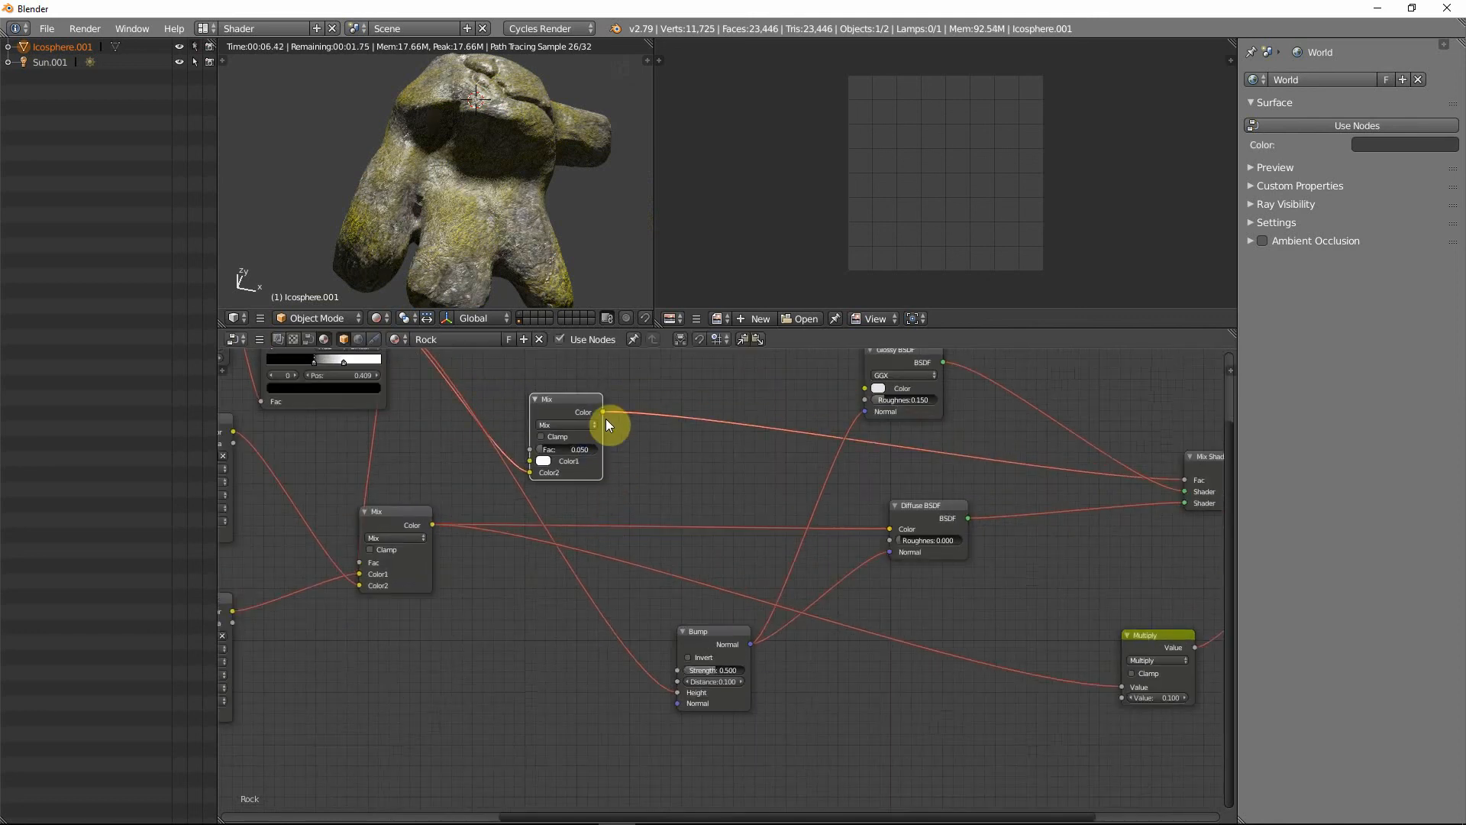
drag(582, 405, 582, 364)
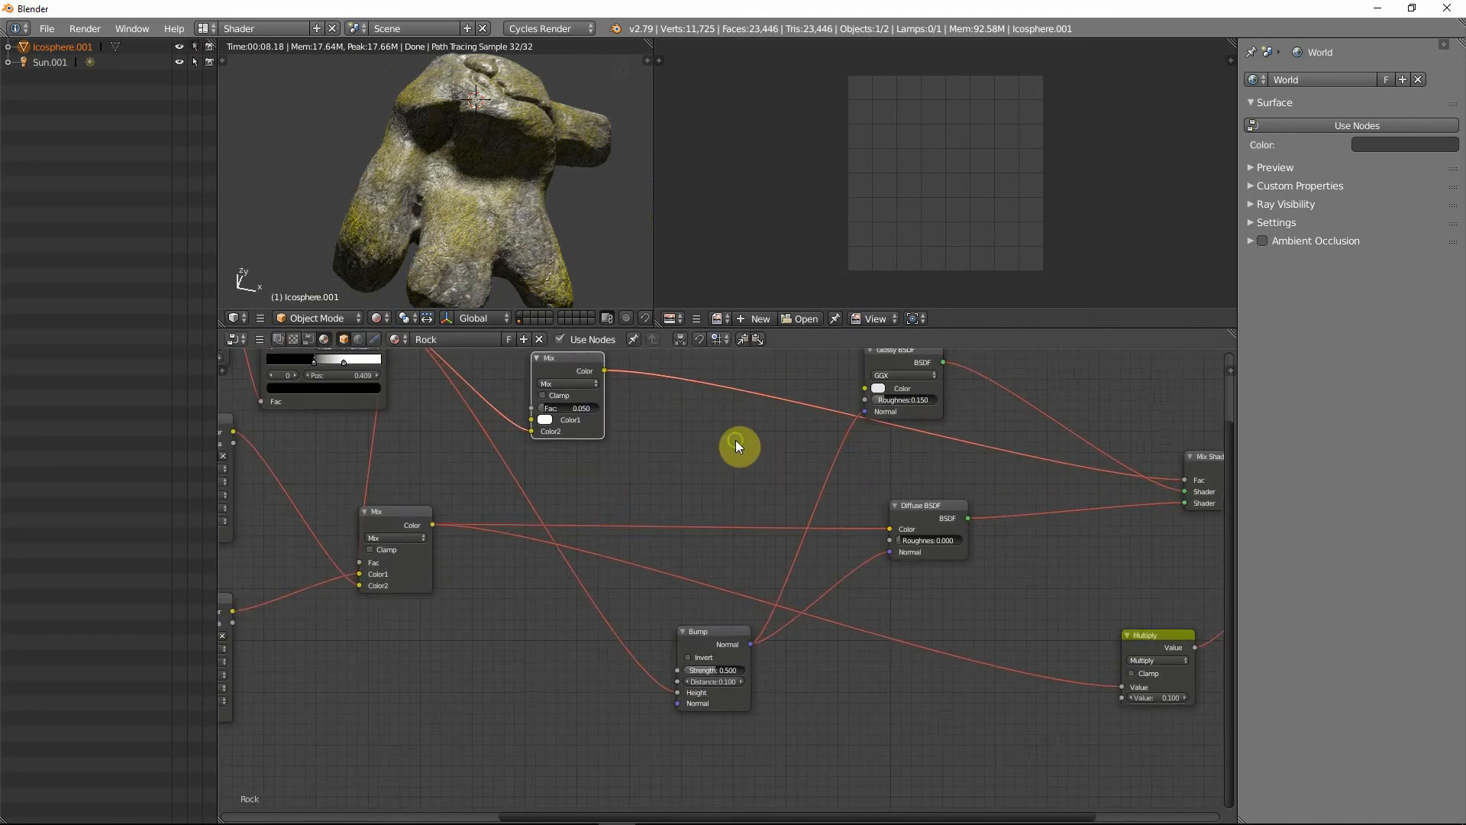
middle_drag(736, 440, 721, 480)
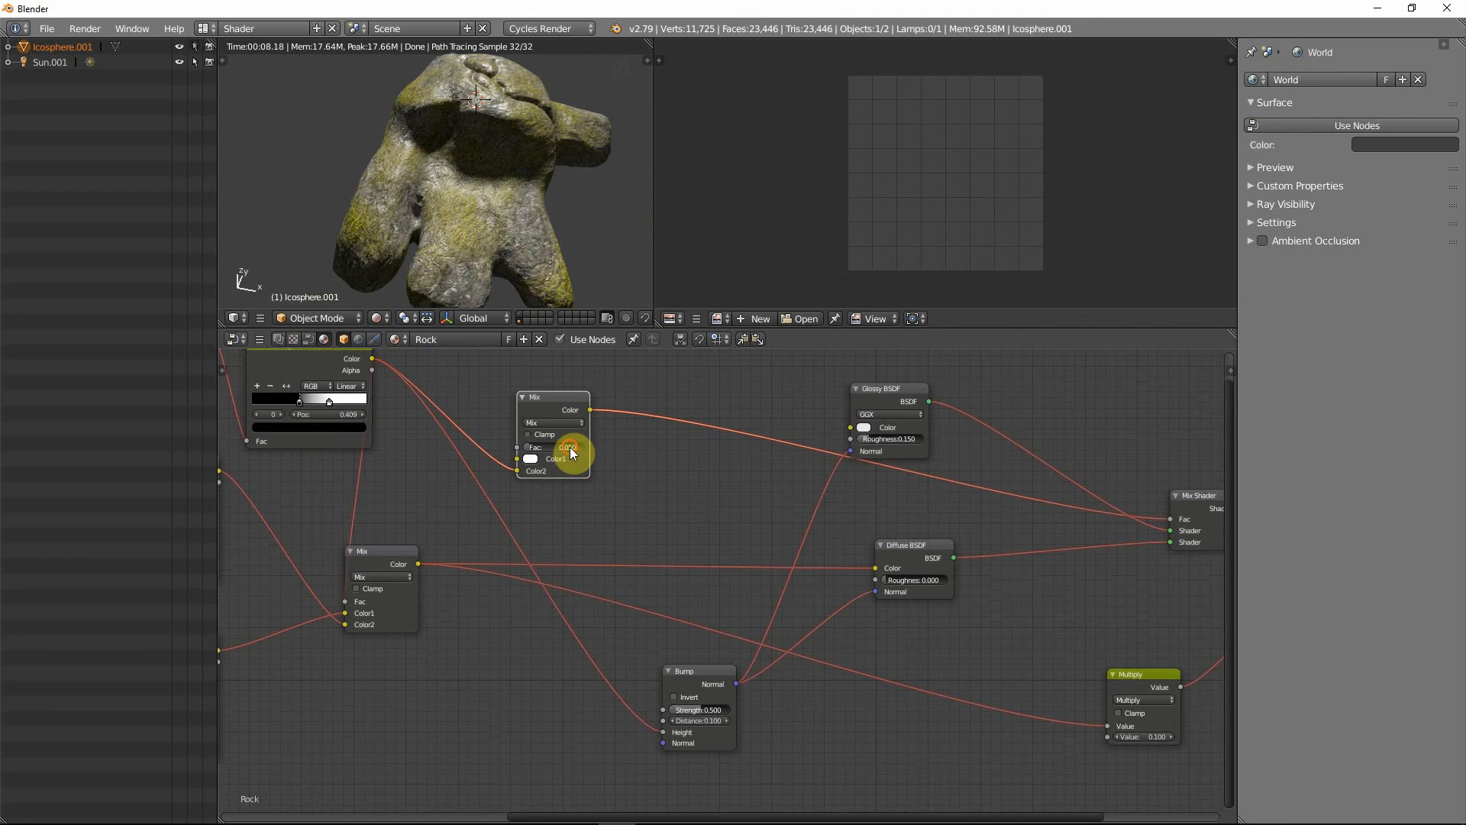
text(.025)
key(Return)
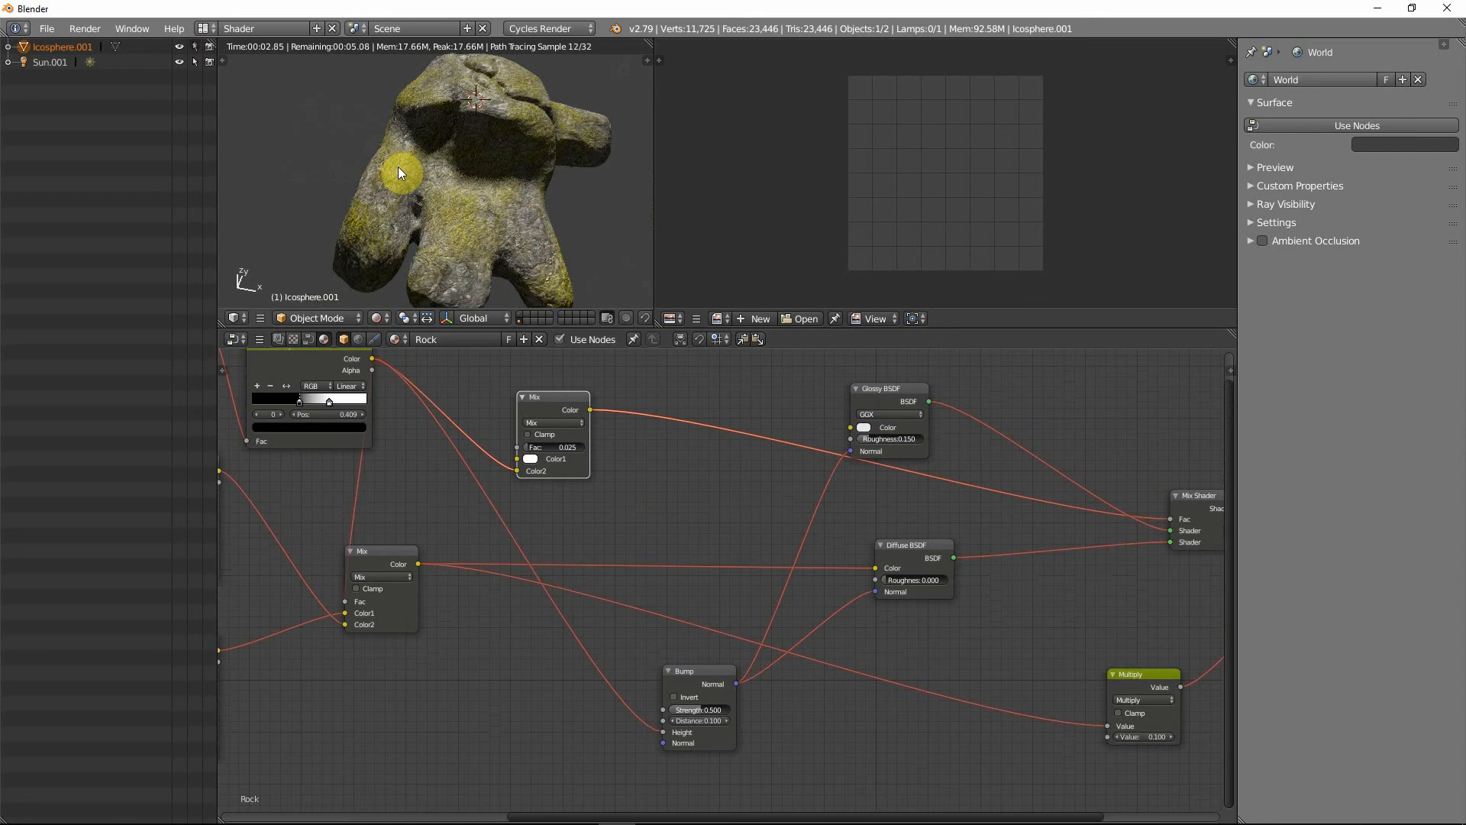
- Switch to the Rhuan screen layout and preview the high-poly rock in rendered shading before returning to solid shading
key(shift+z)
key(ctrl+Left)
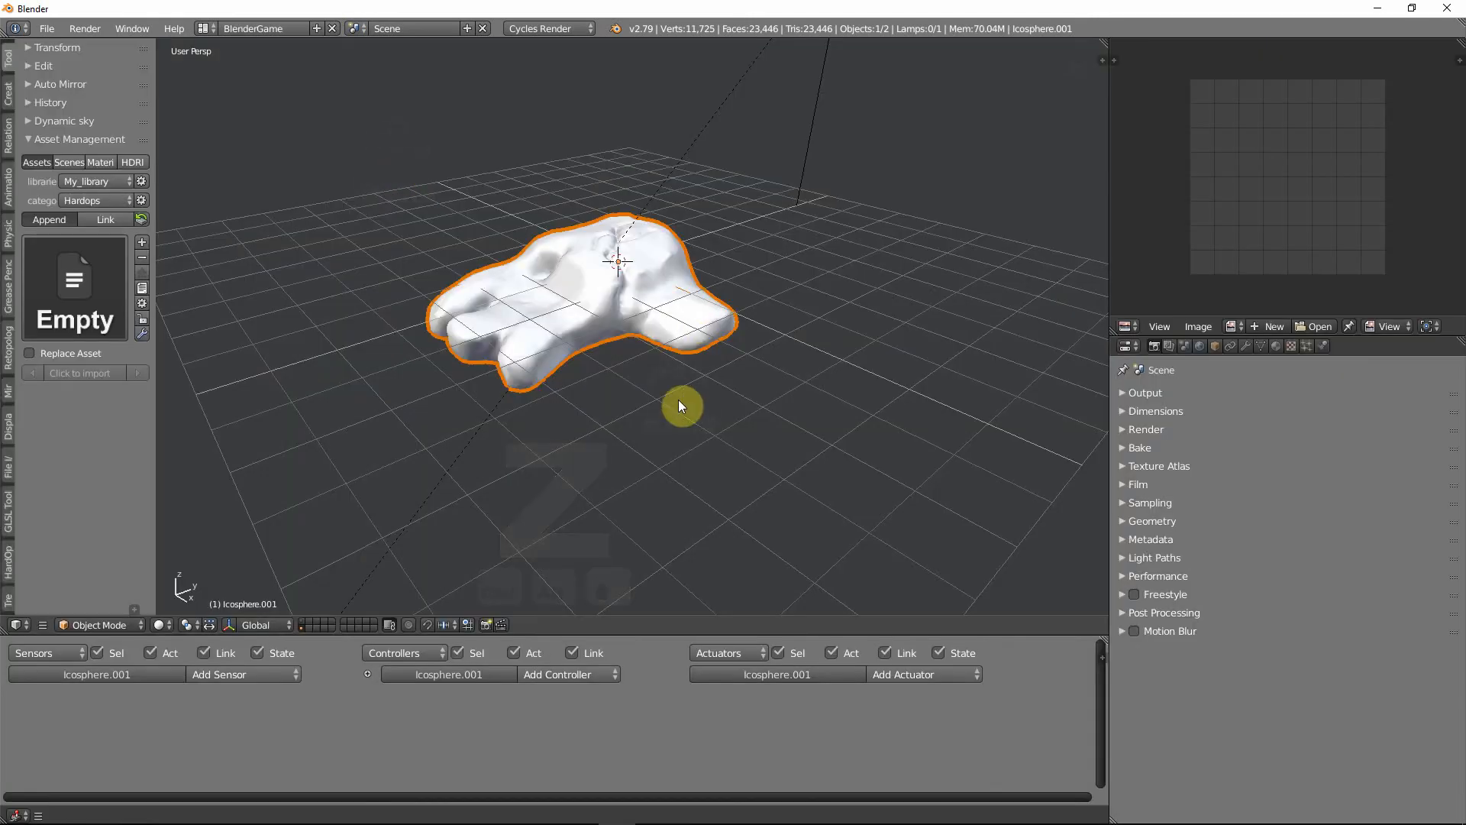
key(ctrl+Left)
middle_drag(680, 405, 621, 405)
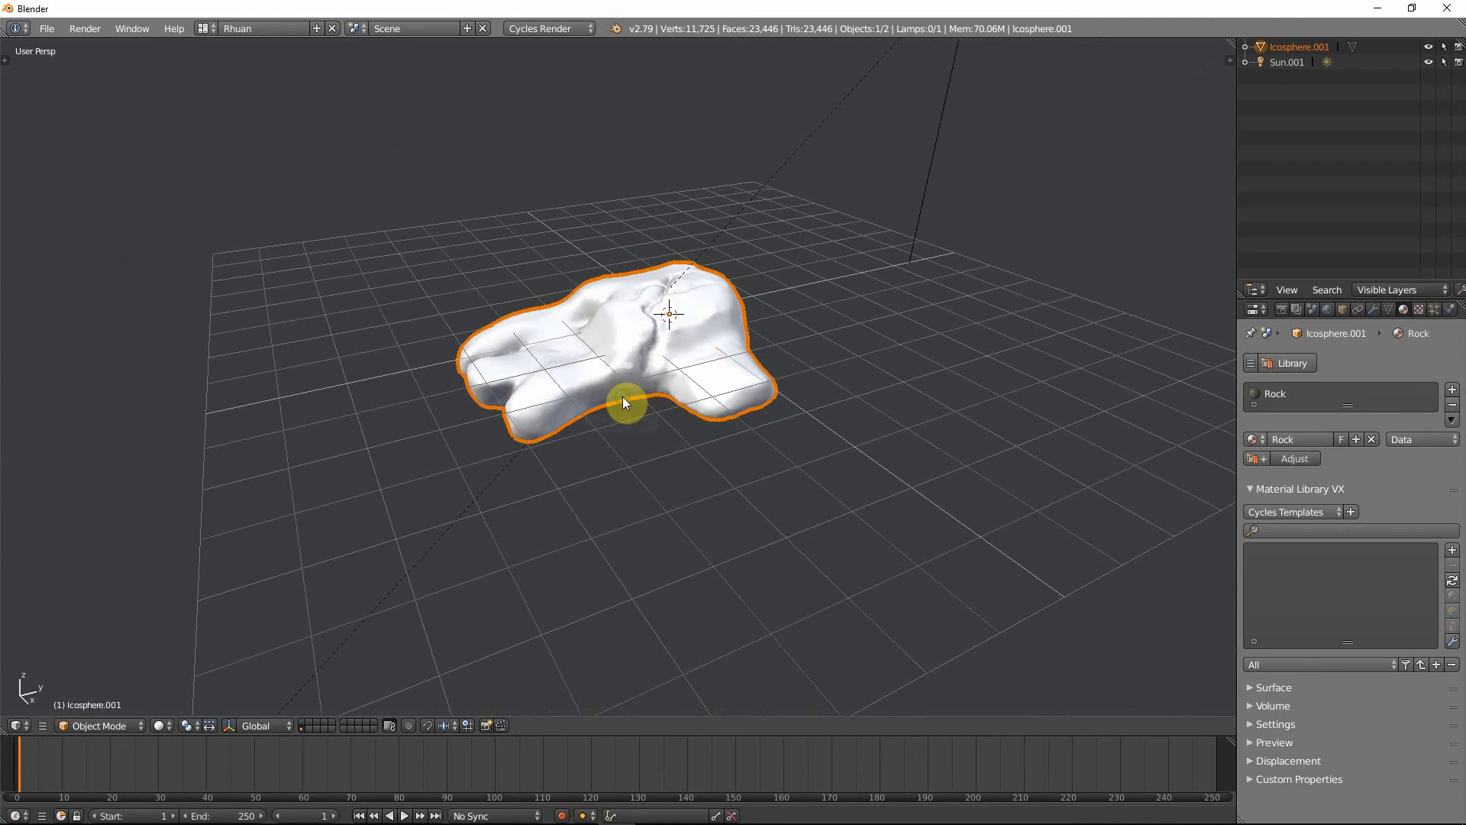
key(shift+z)
scroll(620, 402, up, 2)
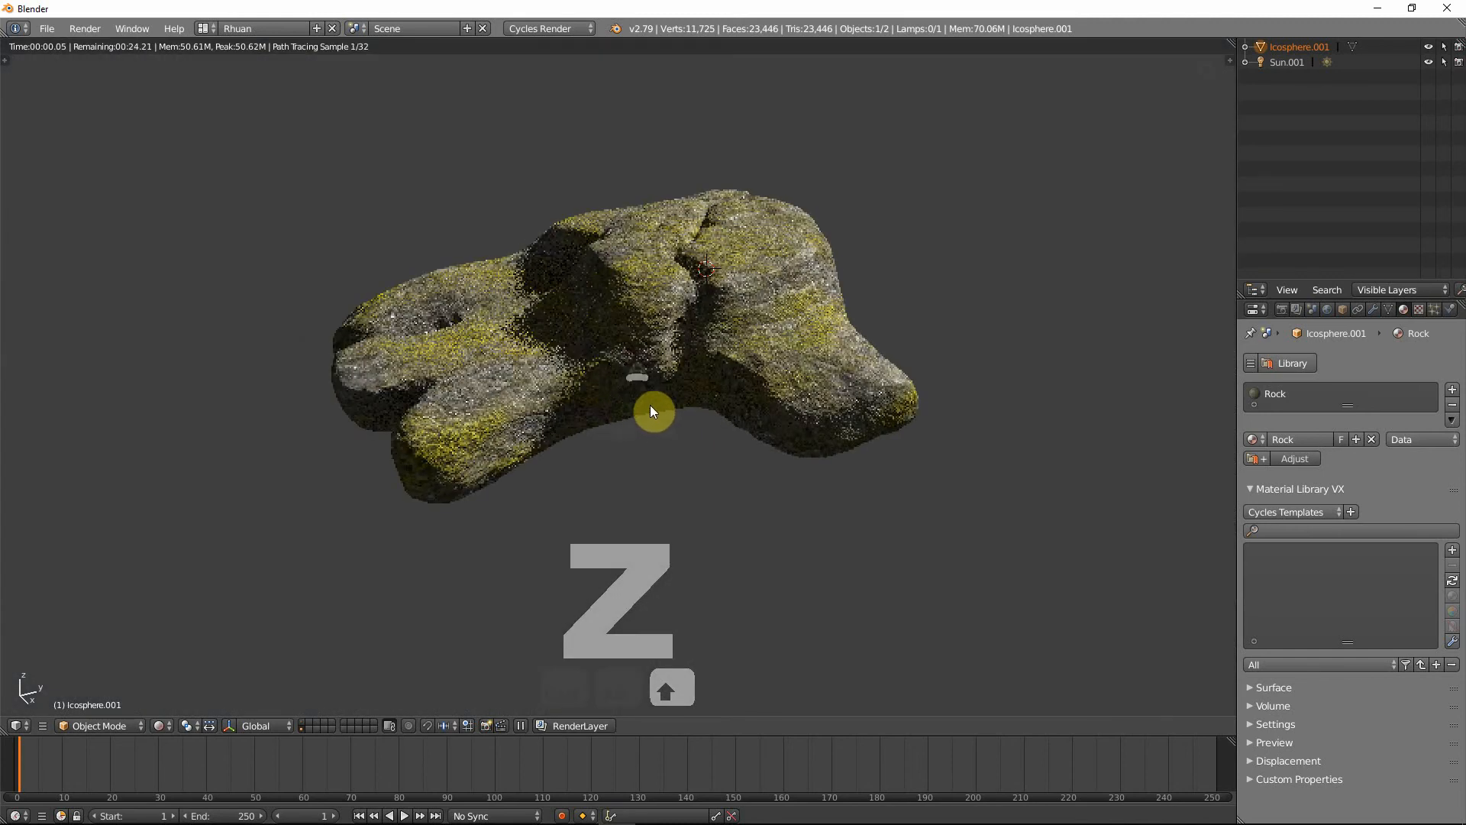
middle_drag(707, 411, 608, 379)
key(shift+z)
scroll(666, 359, up, 3)
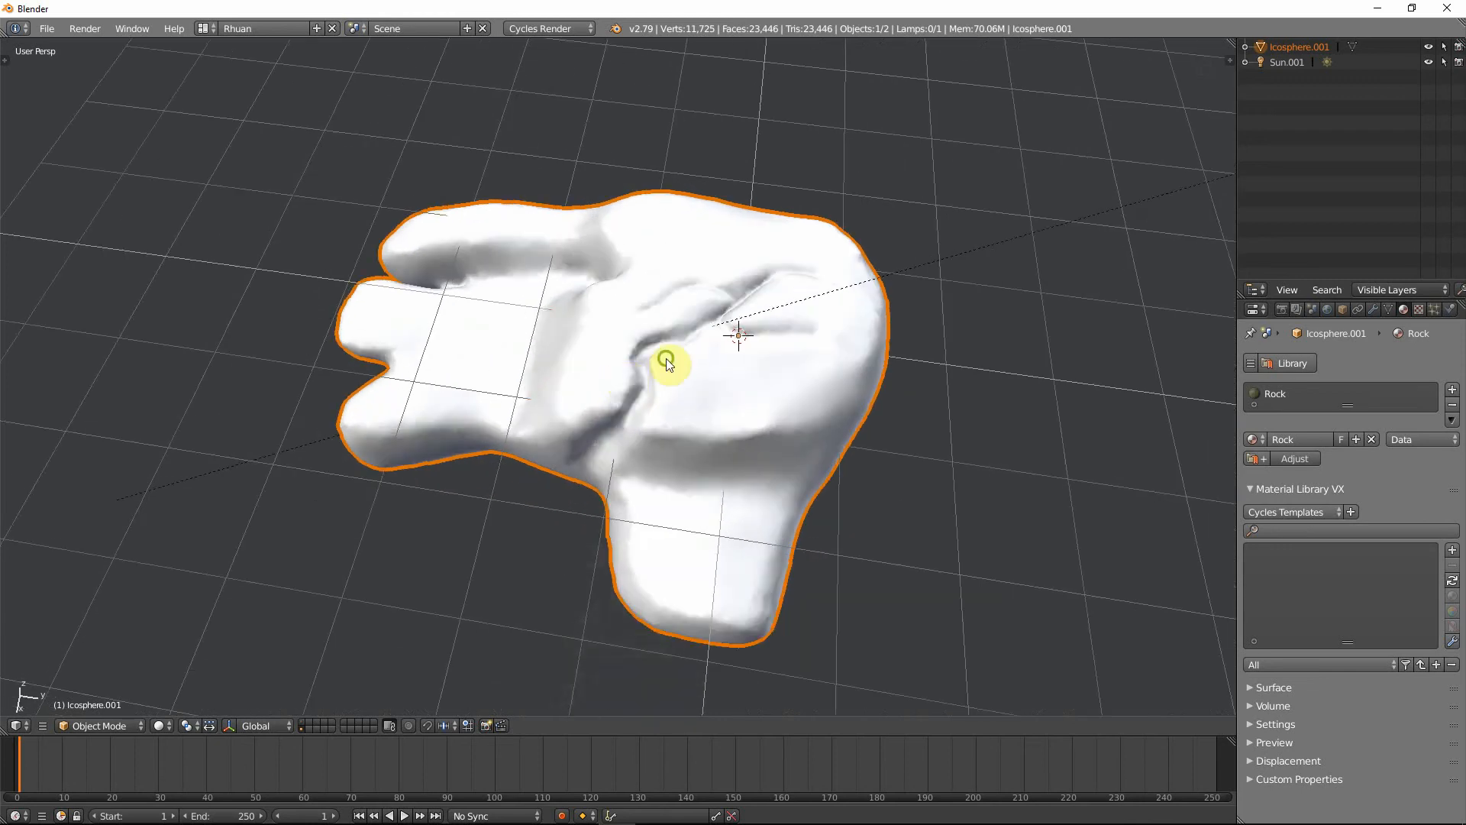
- Check the low-poly rock overlaid on the high-poly one, then display only layer 1 and select Rock_low
scroll(680, 344, down, 2)
scroll(566, 527, down, 4)
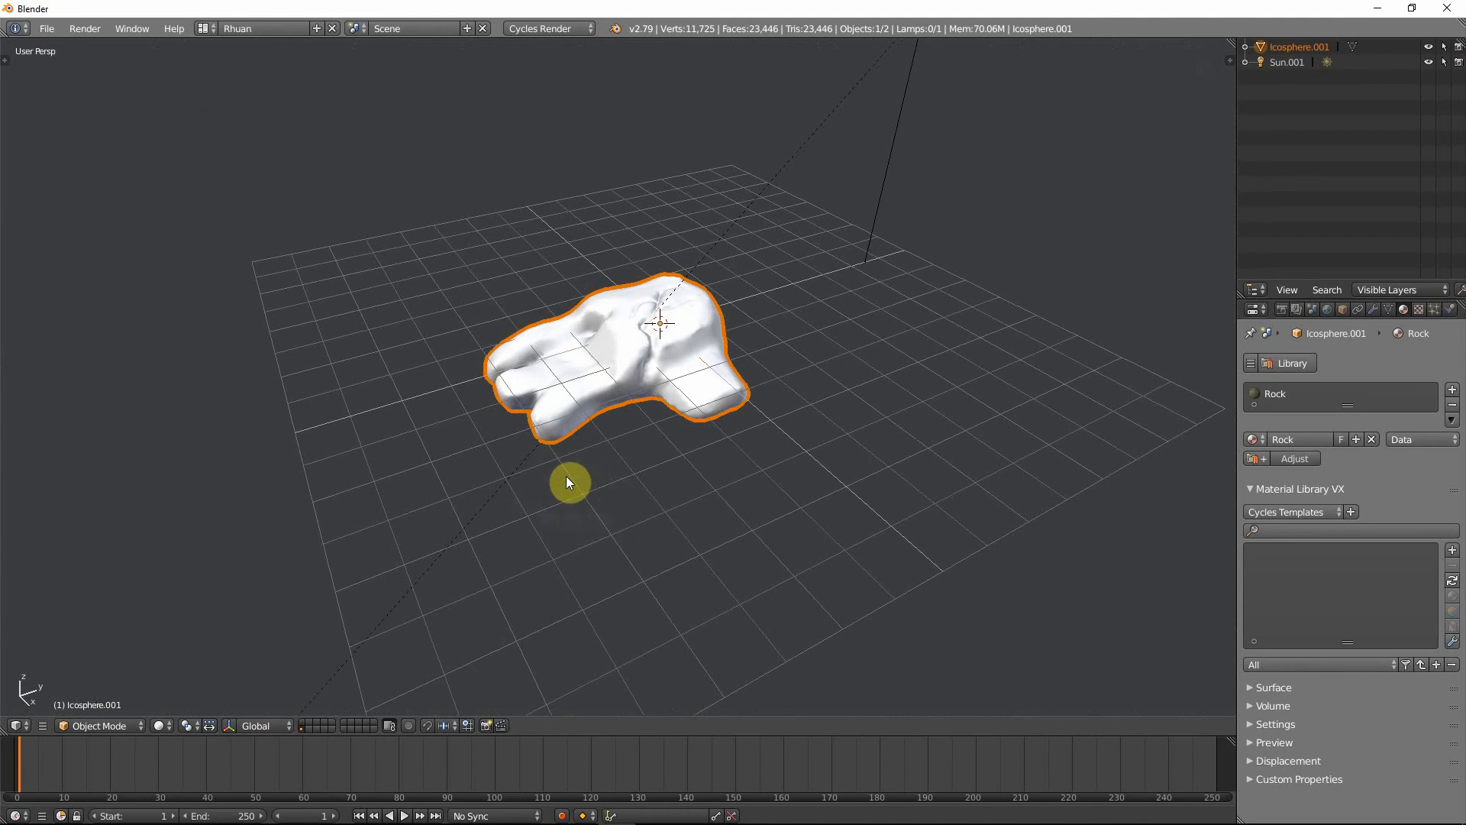
middle_drag(566, 481, 583, 509)
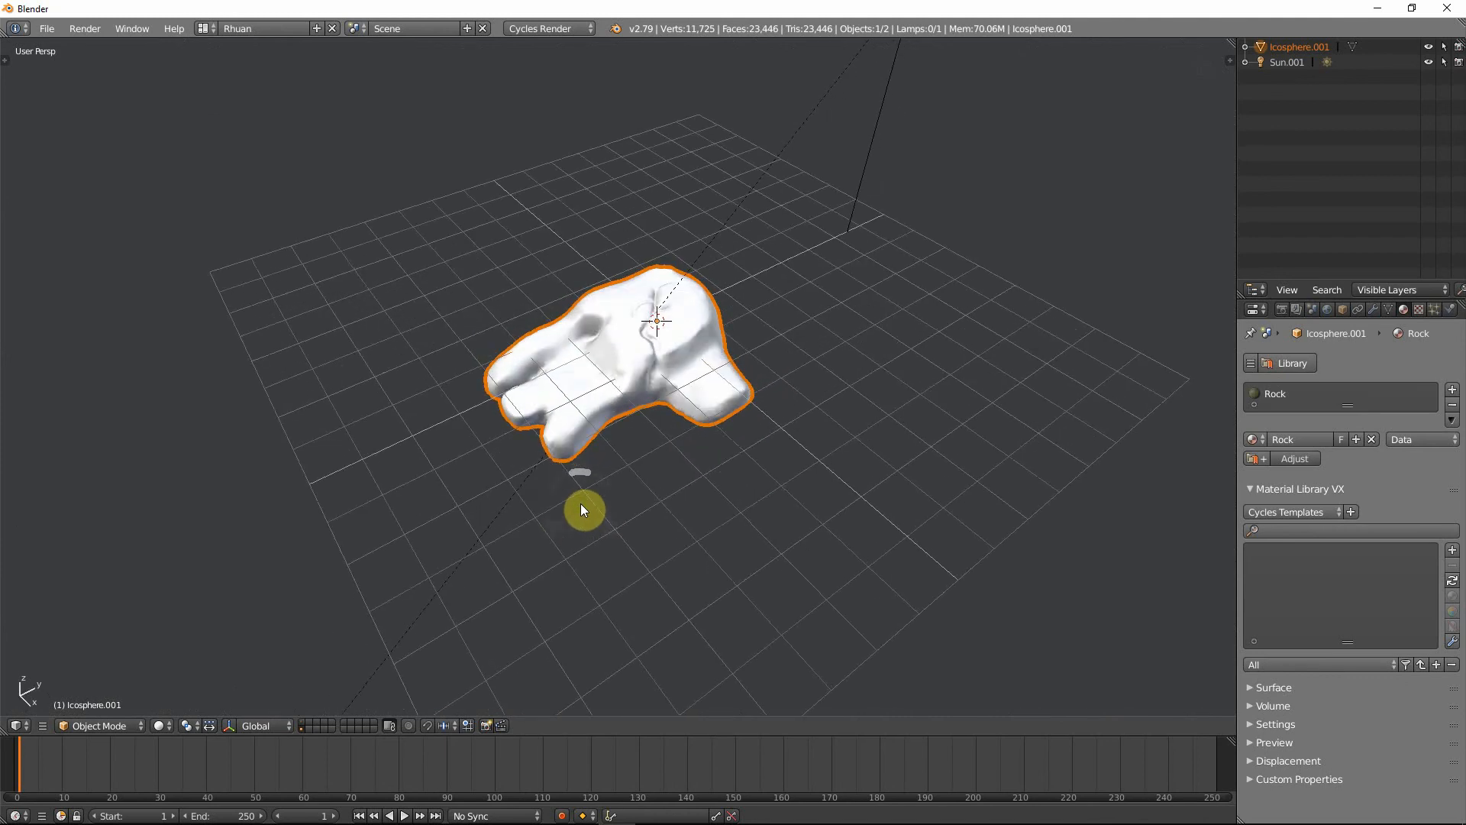
shift+click(301, 721)
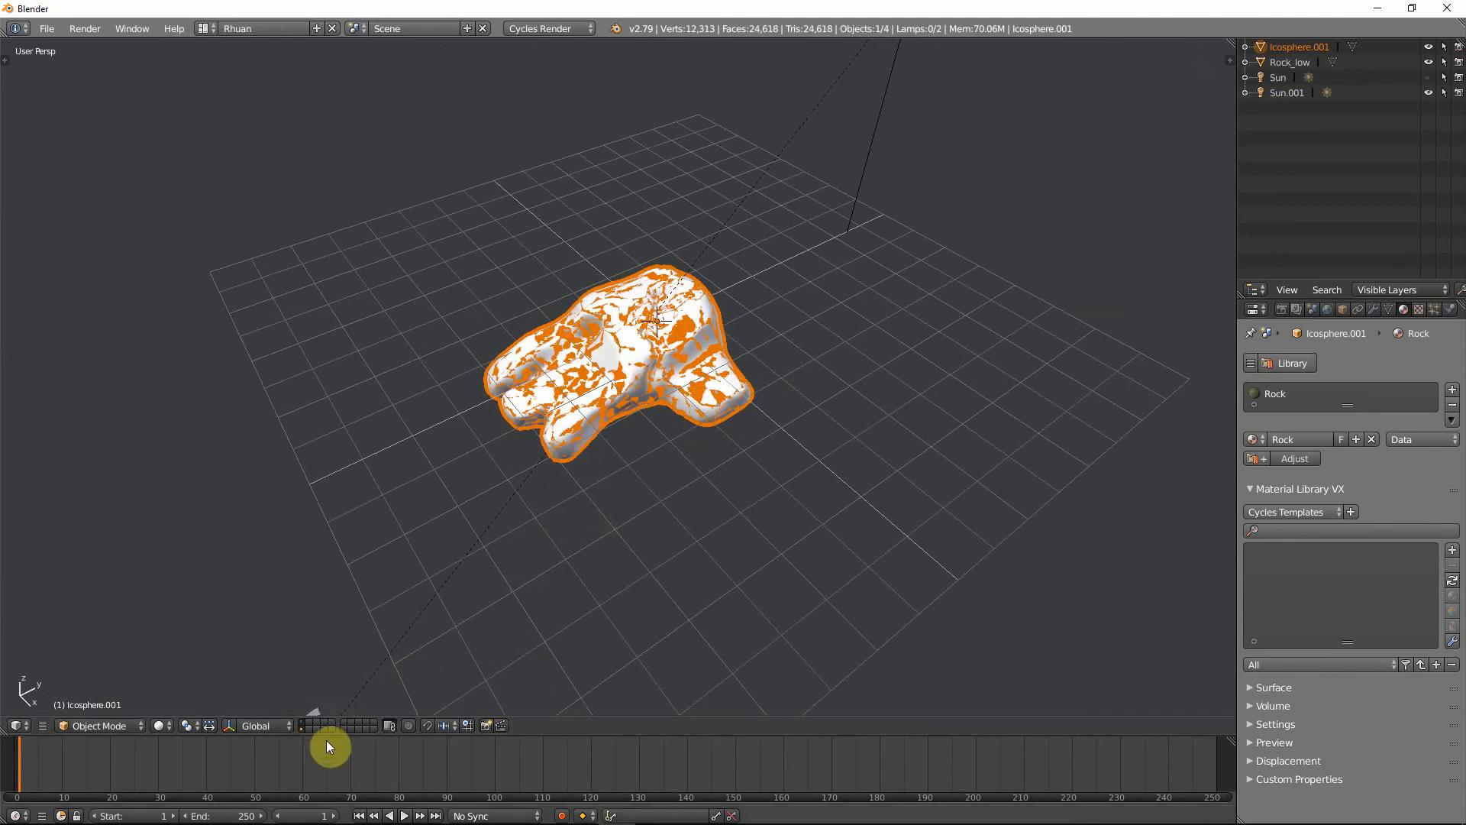
click(301, 729)
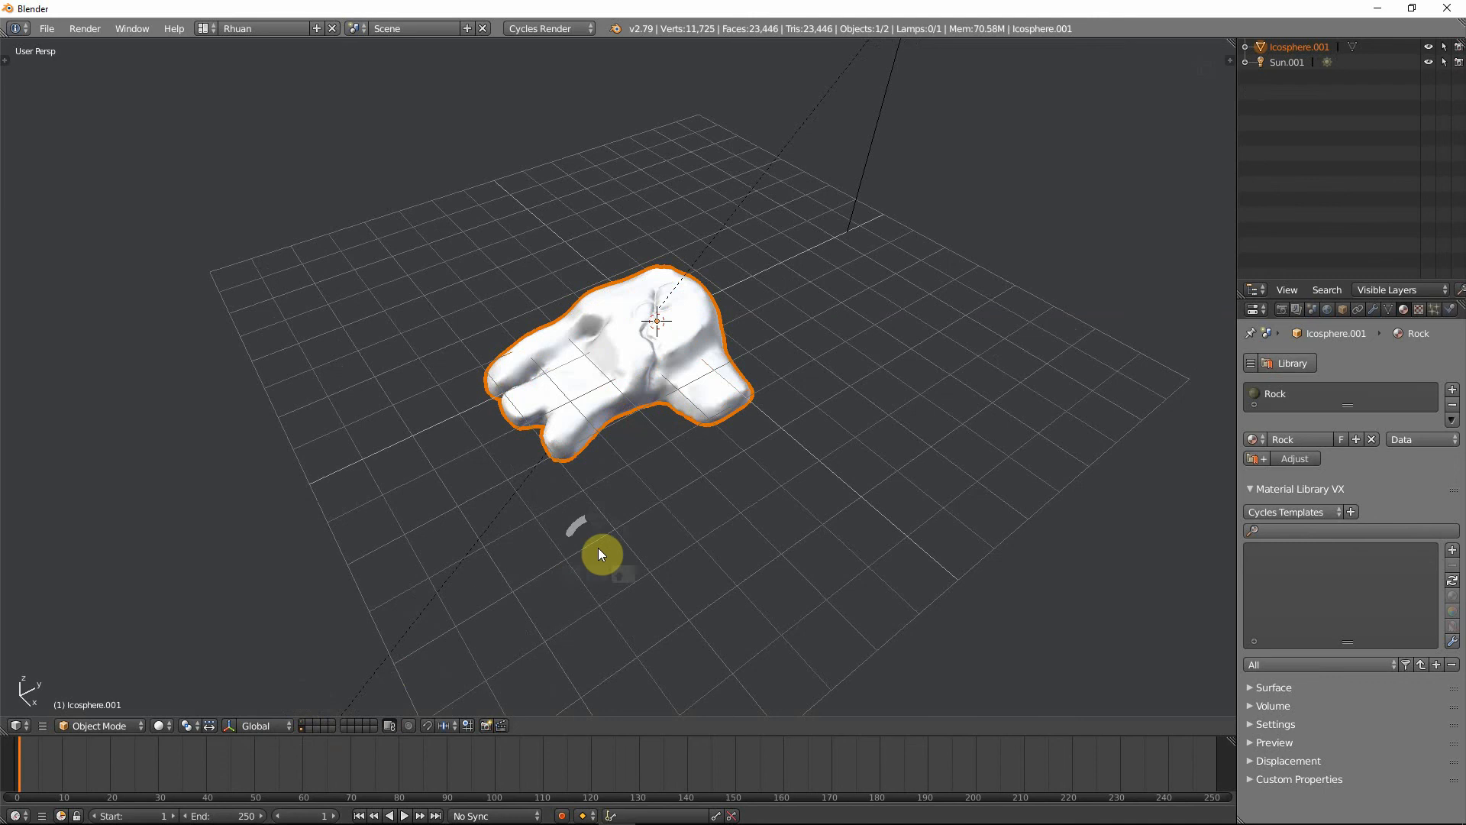
middle_drag(577, 586, 599, 517)
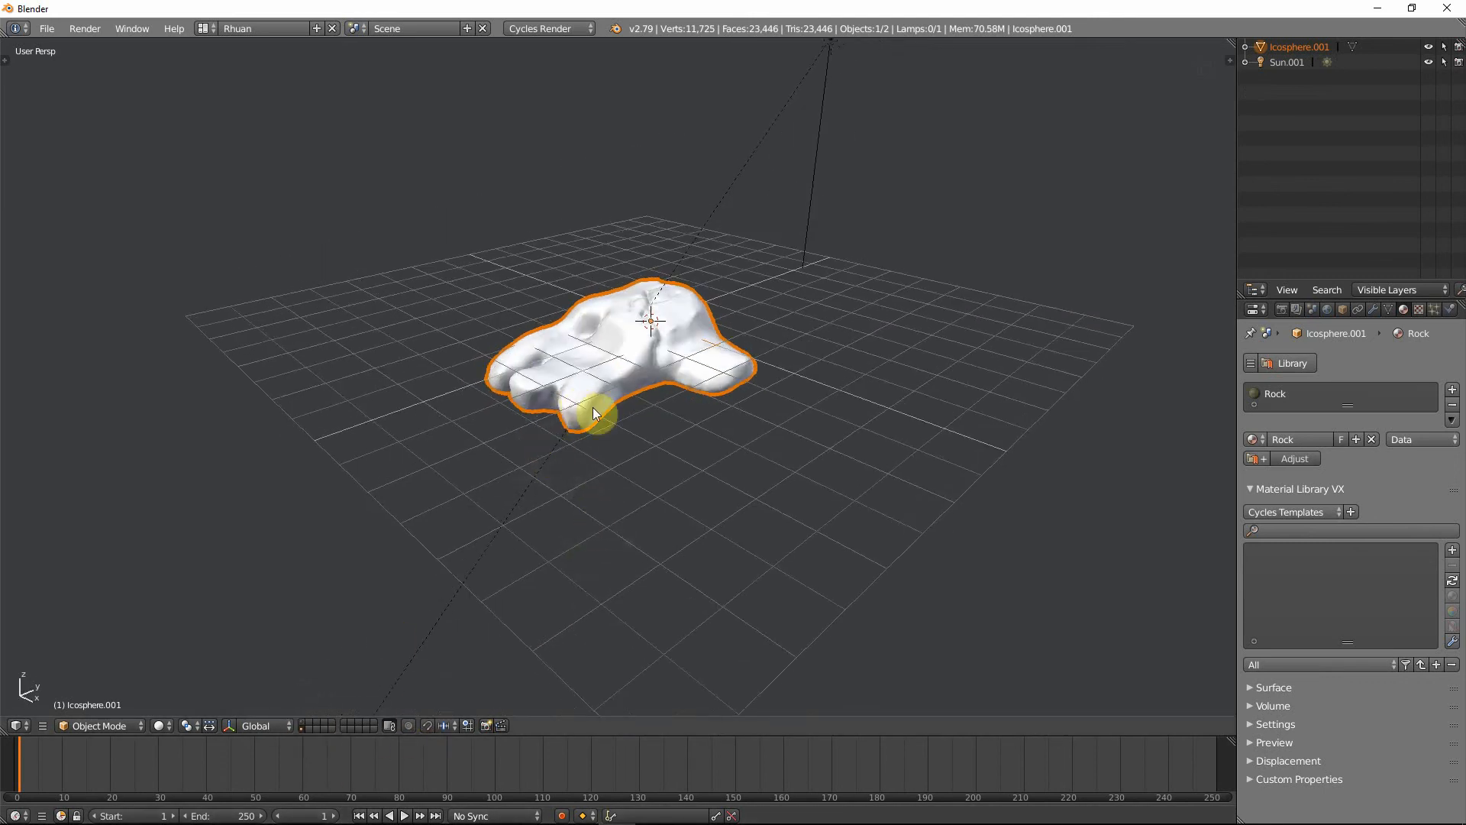
scroll(594, 412, up, 6)
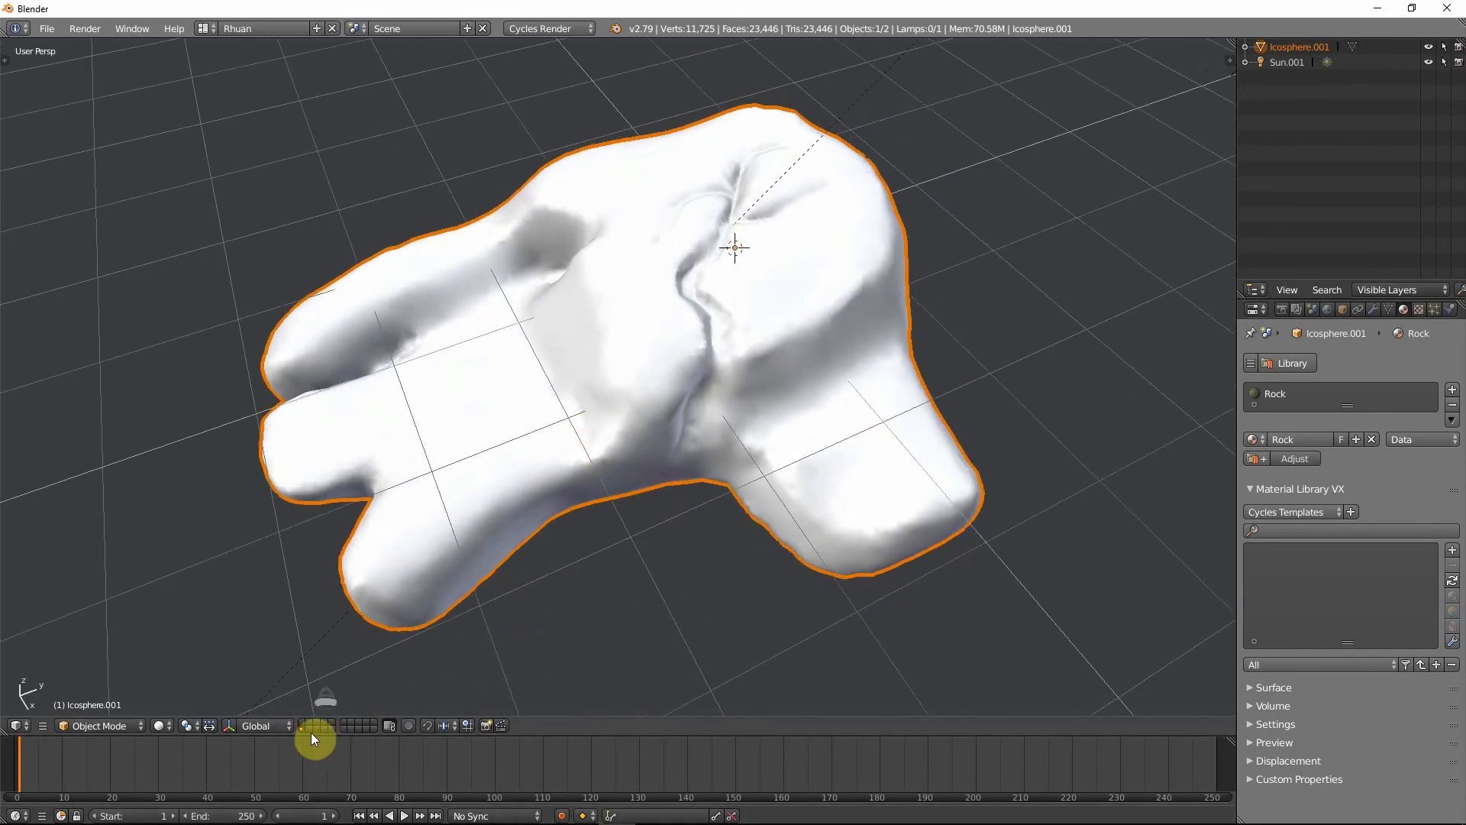
click(303, 724)
click(500, 444)
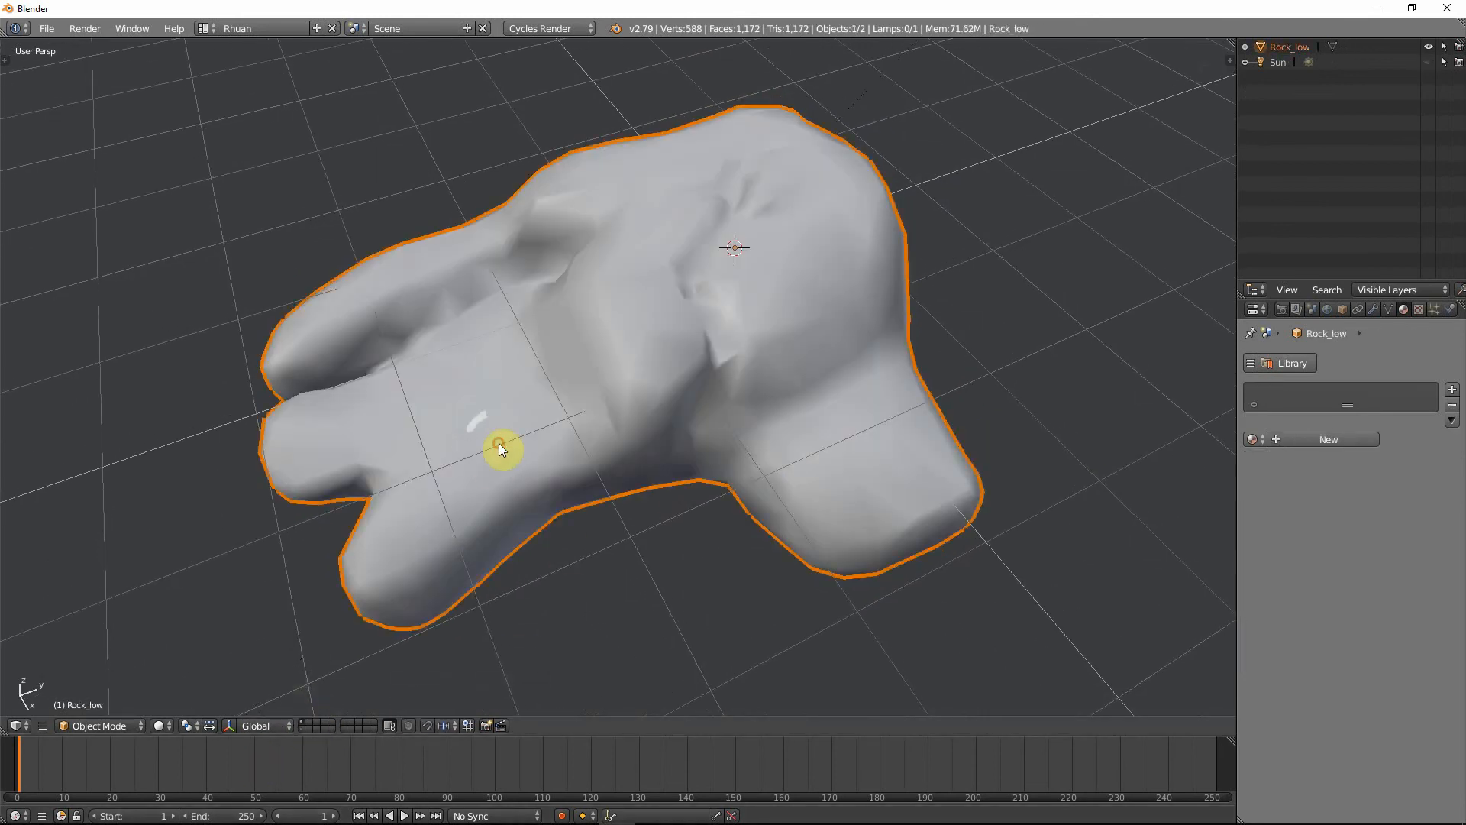
- Duplicate the low-poly rock, shift the copy along the X axis clear of the original and move it to layer 12
middle_drag(501, 447, 721, 422)
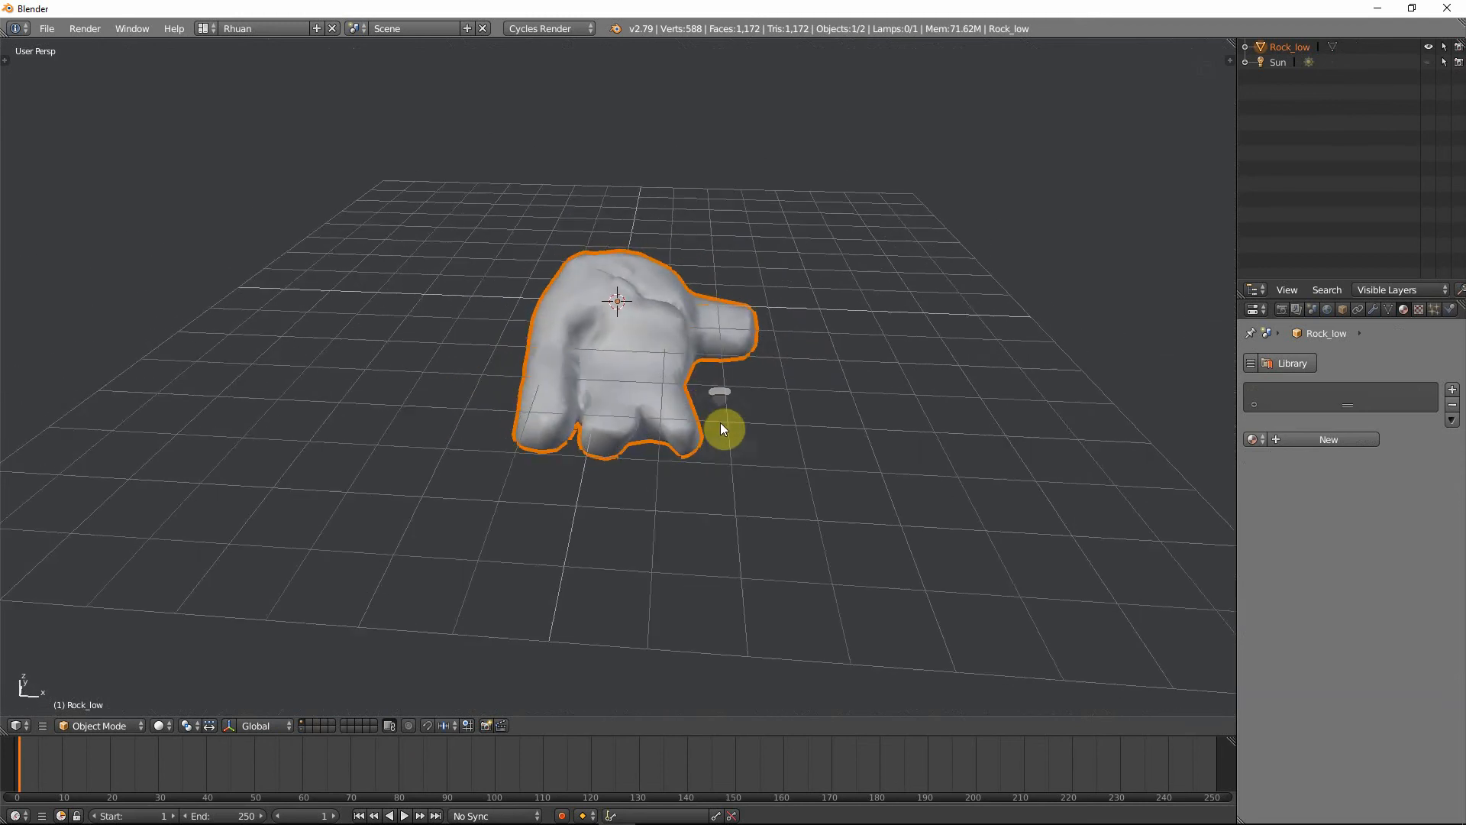
key(x)
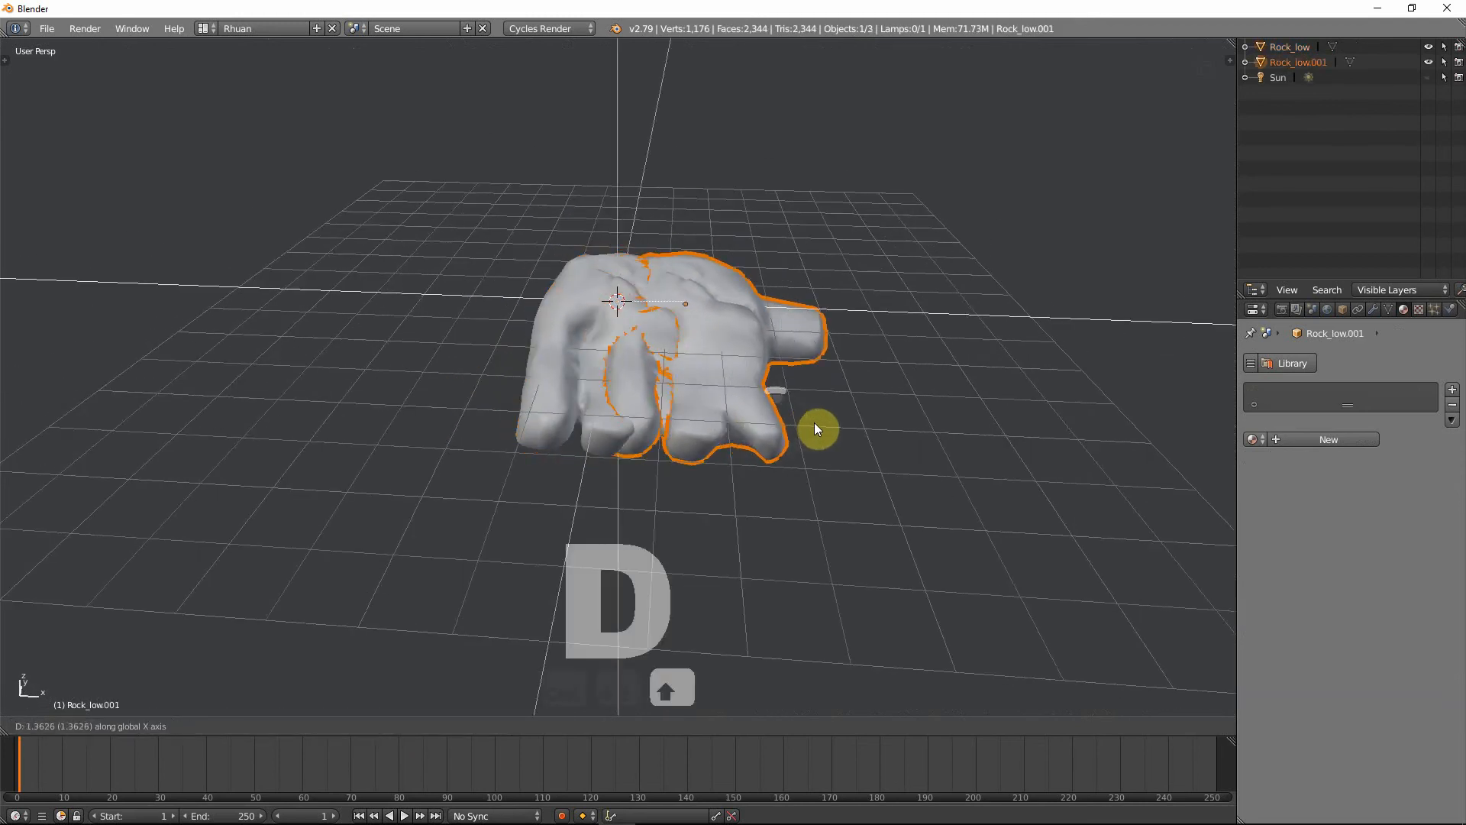
click(1004, 424)
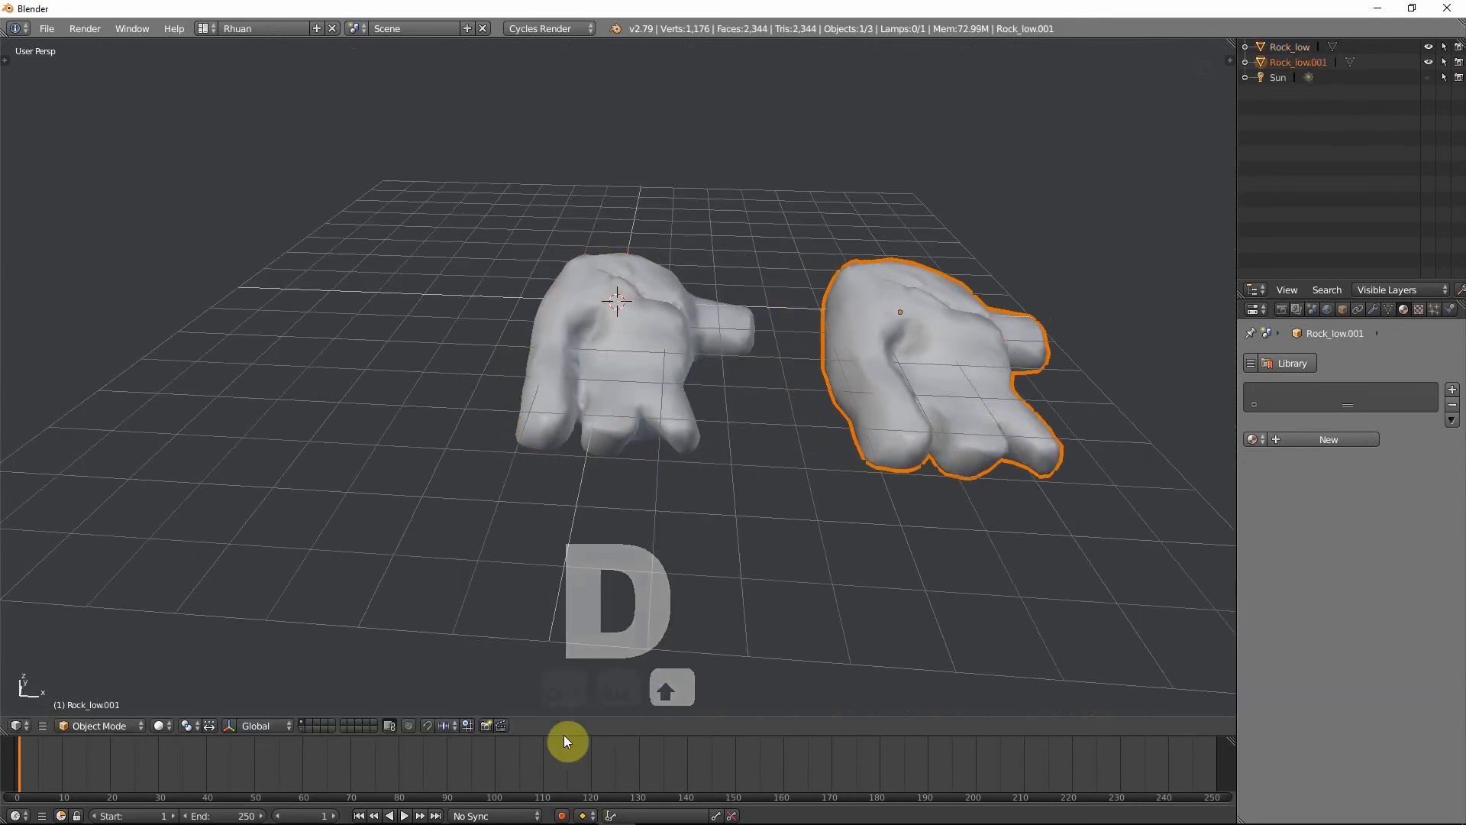
key(m)
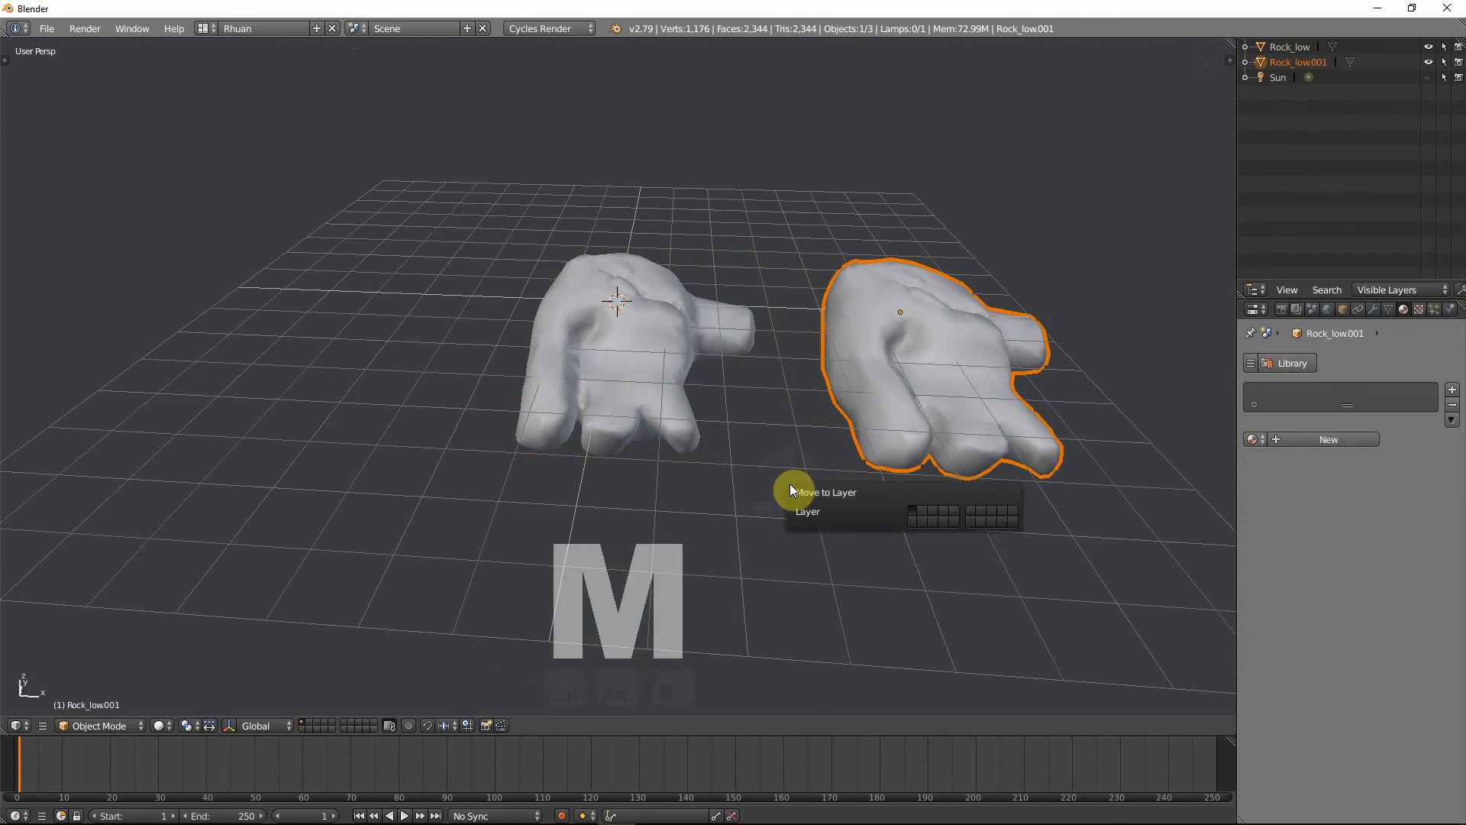
click(925, 522)
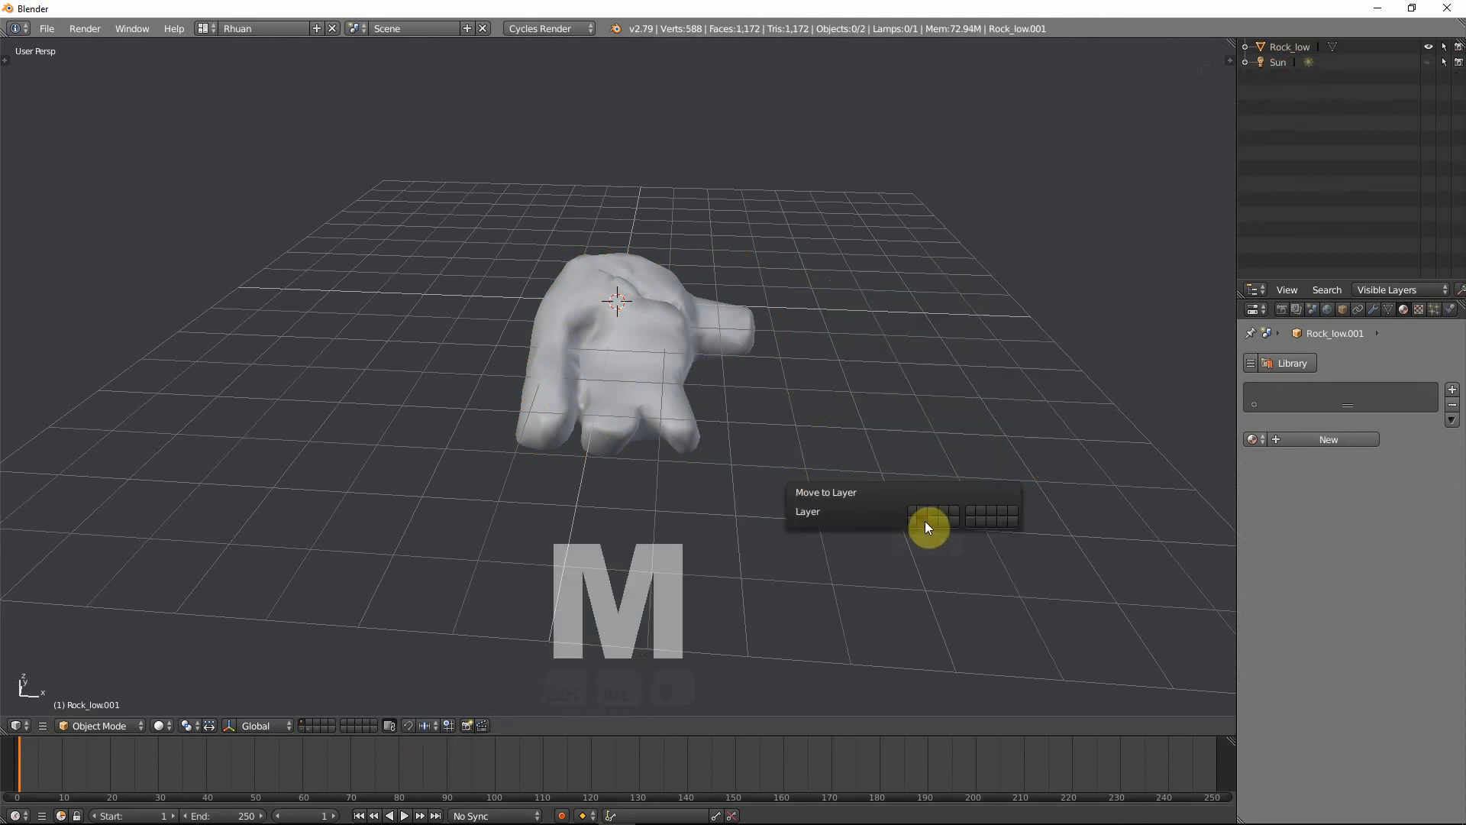
- Show the high-poly rock on layer 11 together with the low-poly copy on layer 12, select both and try linking their materials
click(303, 731)
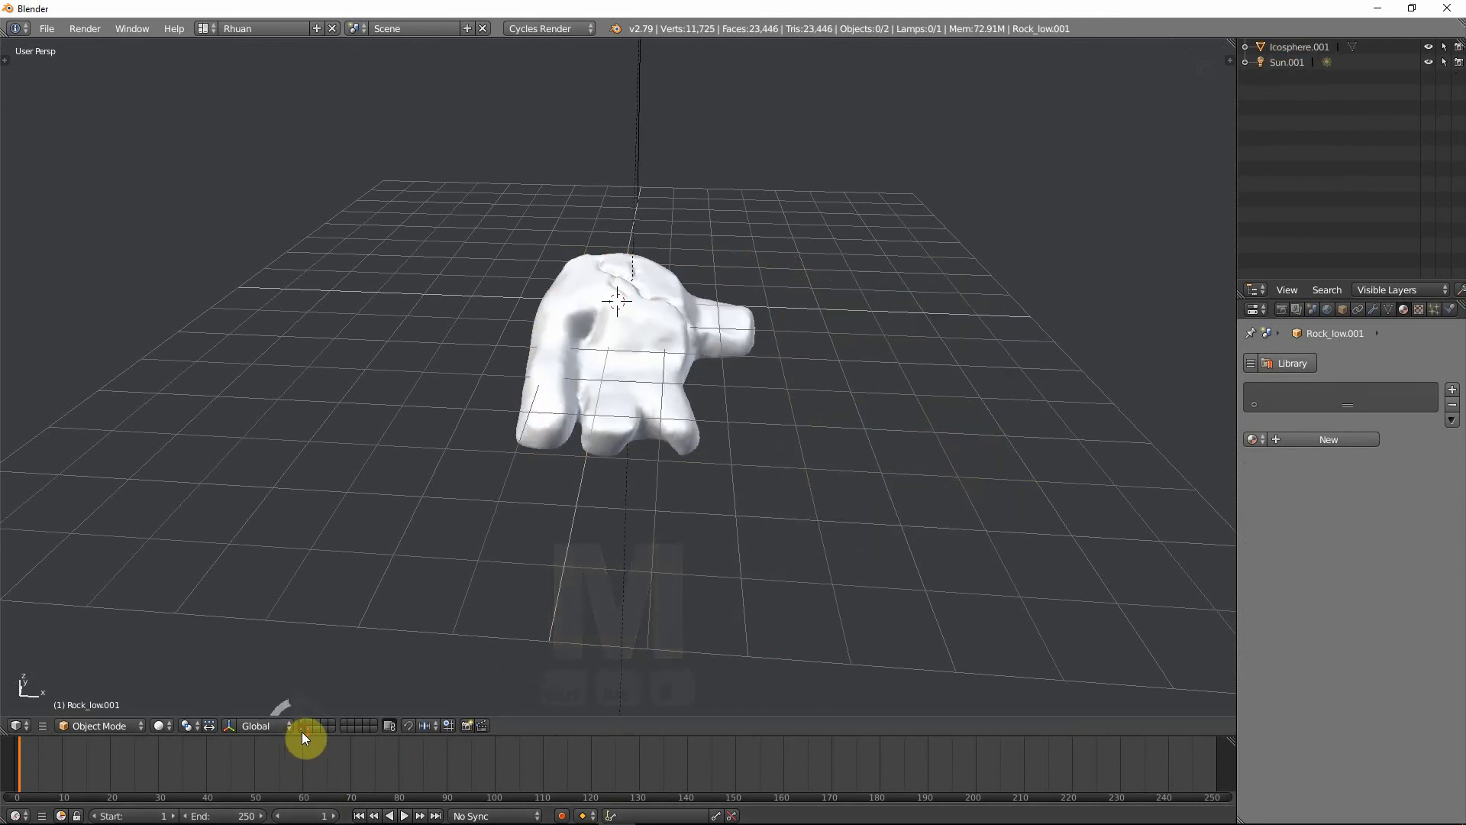
middle_drag(592, 456, 574, 442)
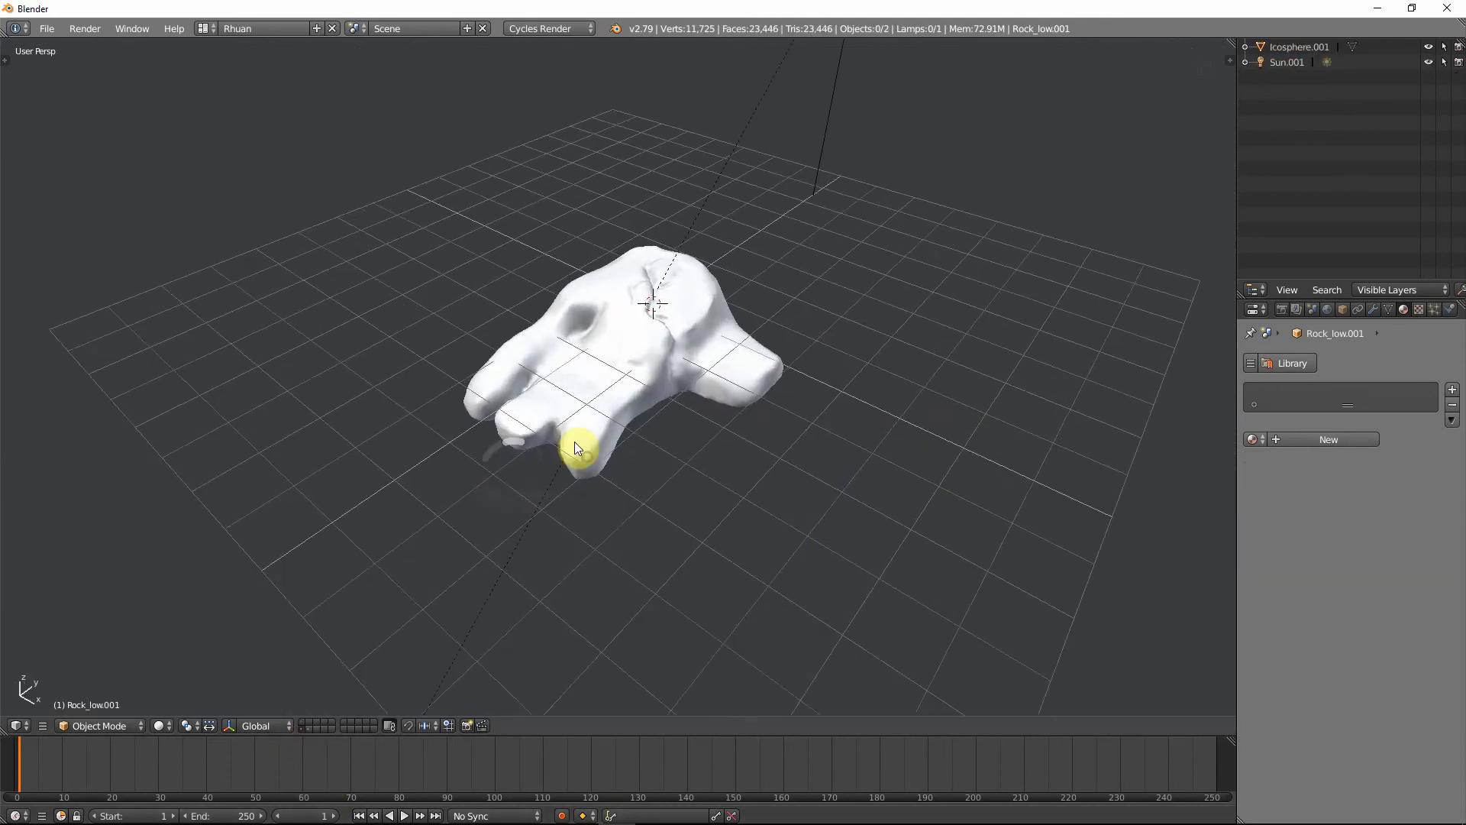
shift+click(310, 729)
middle_drag(672, 524, 639, 432)
right_click(639, 432)
shift+right_click(914, 446)
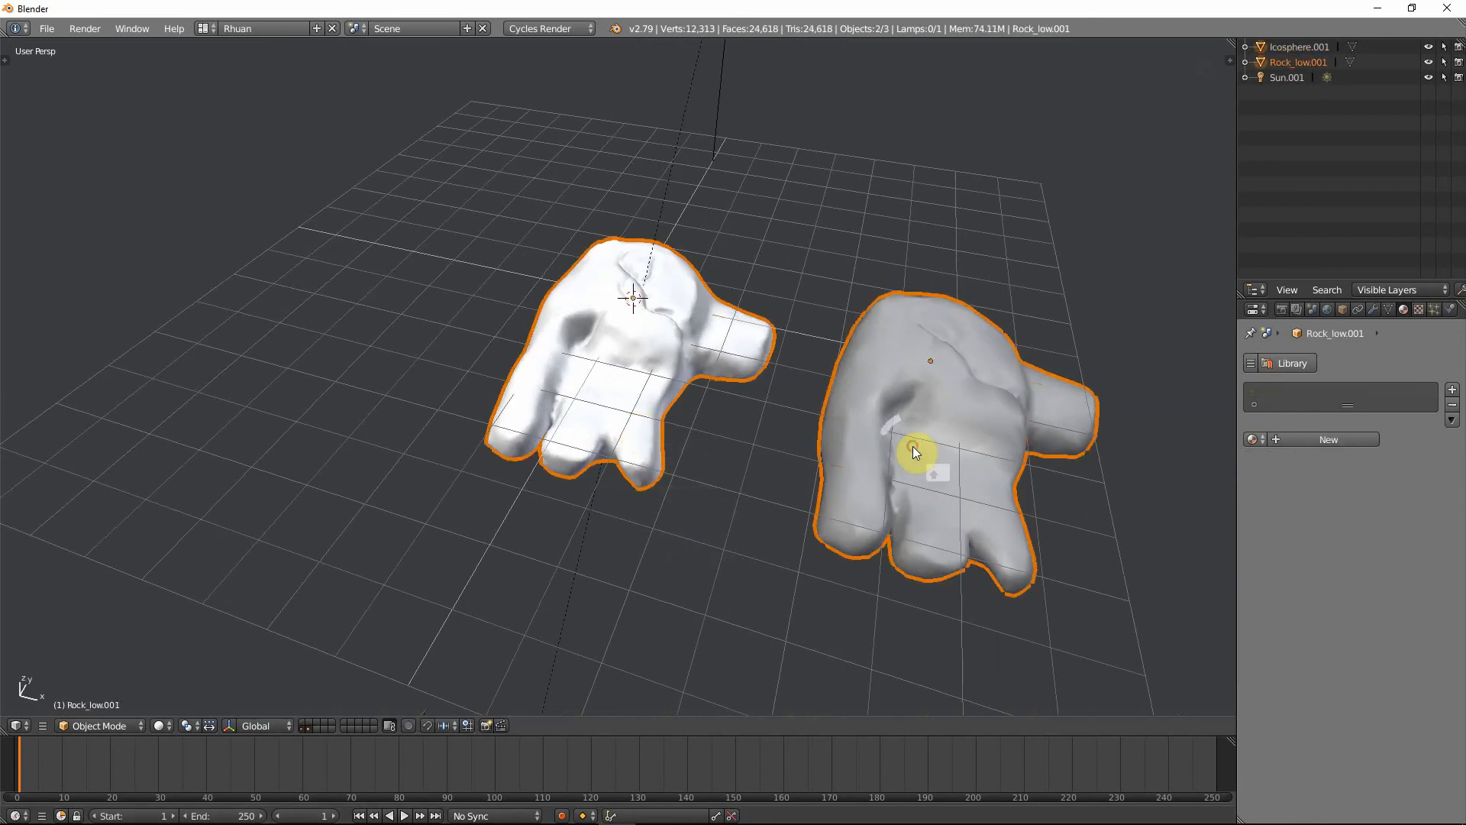
key(ctrl+l)
mouse_move(914, 446)
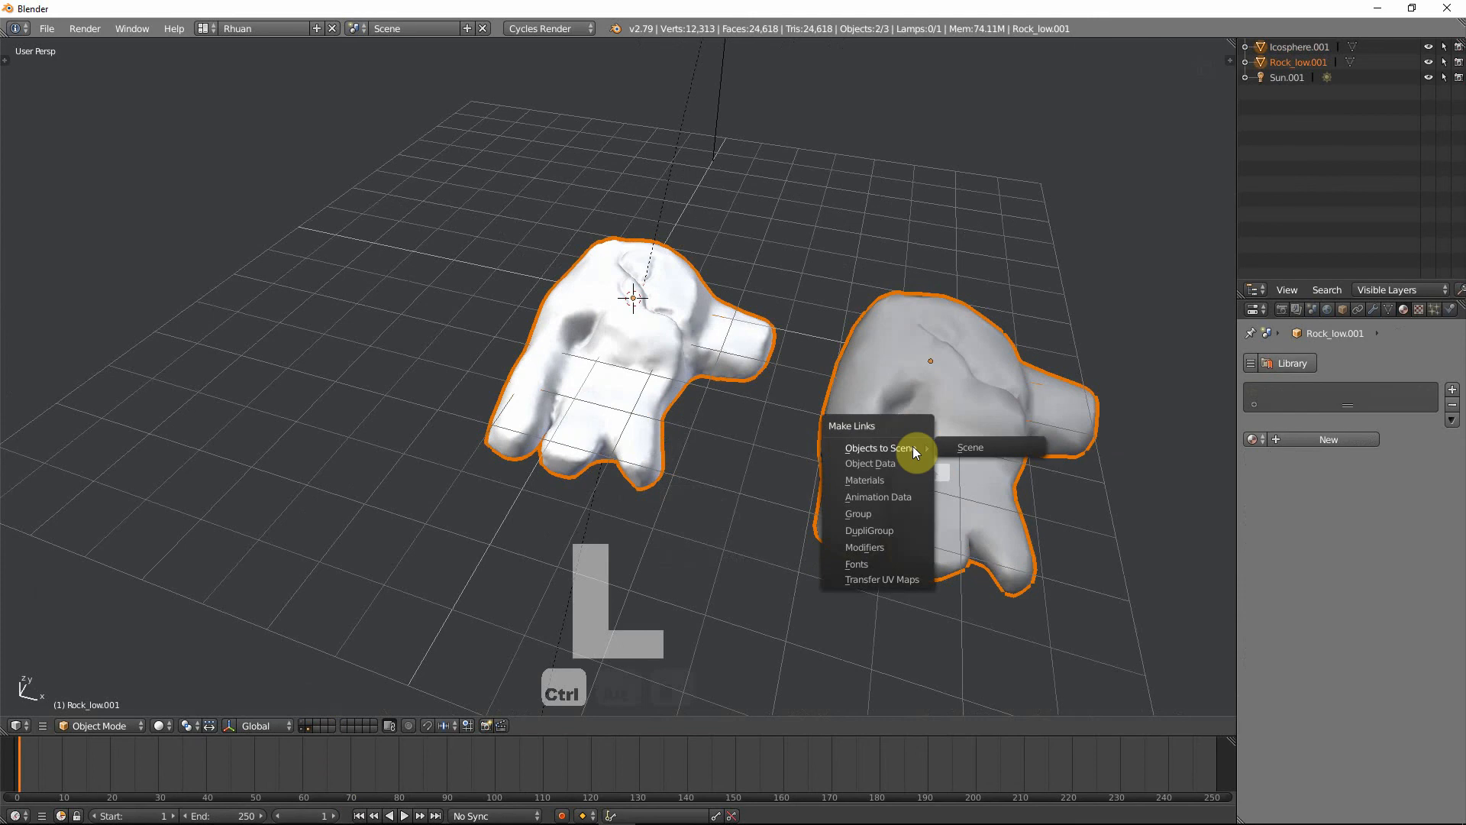
click(890, 481)
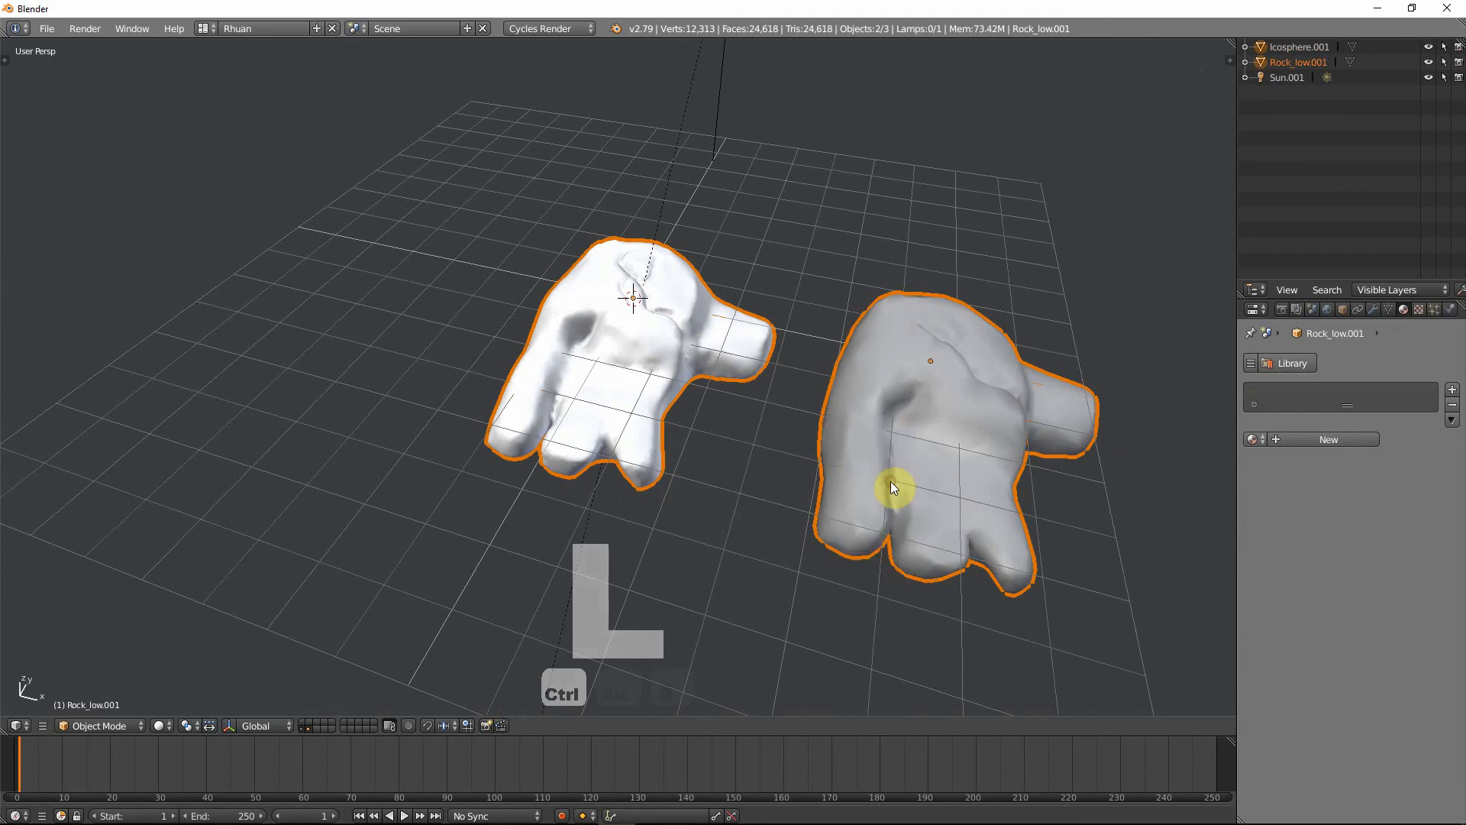
middle_drag(834, 459, 841, 461)
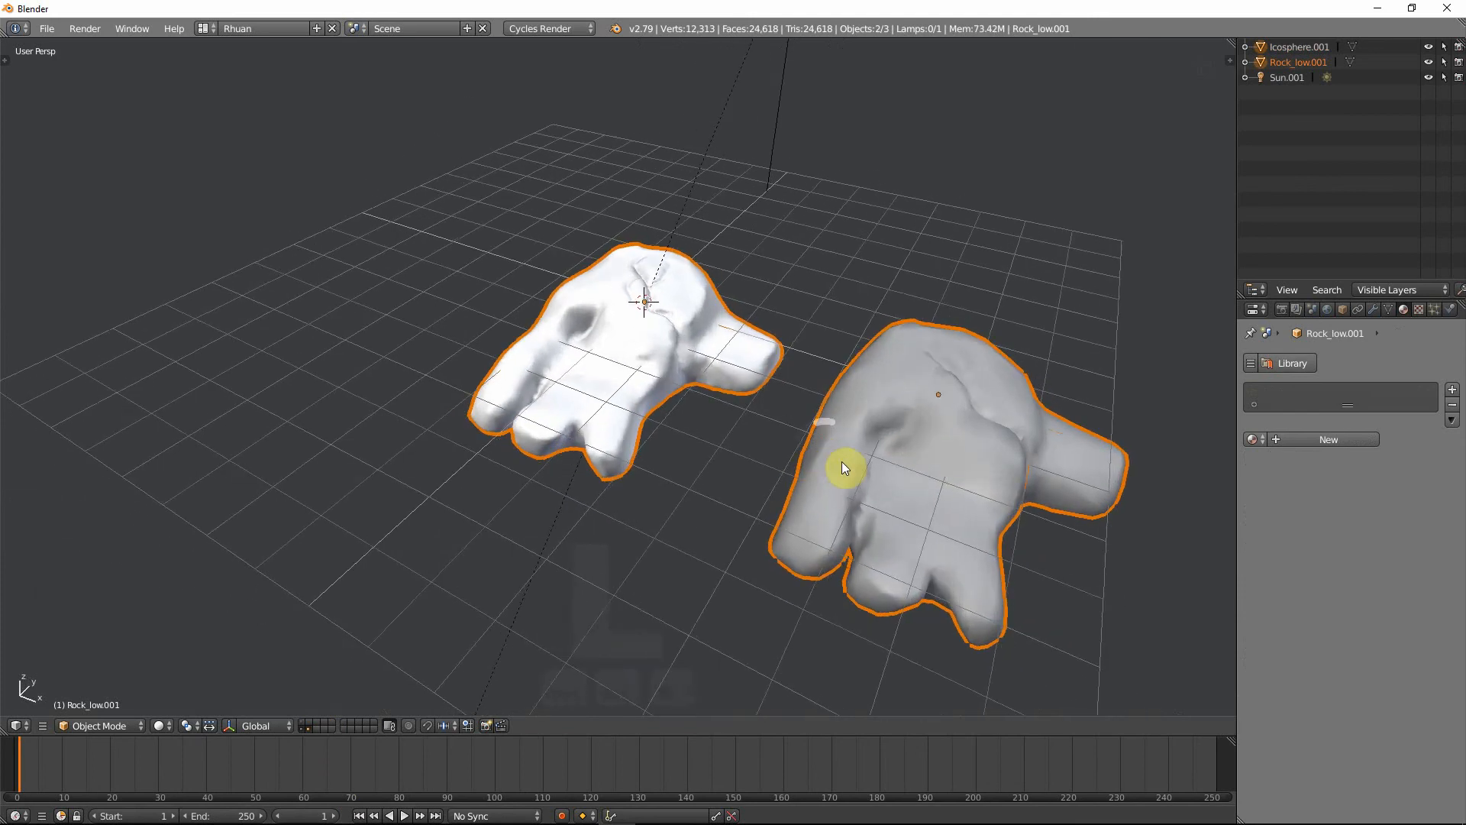
- Check each rock's layer separately, show both layers together again and retry linking the high-poly rock's material to the low-poly copy
click(308, 729)
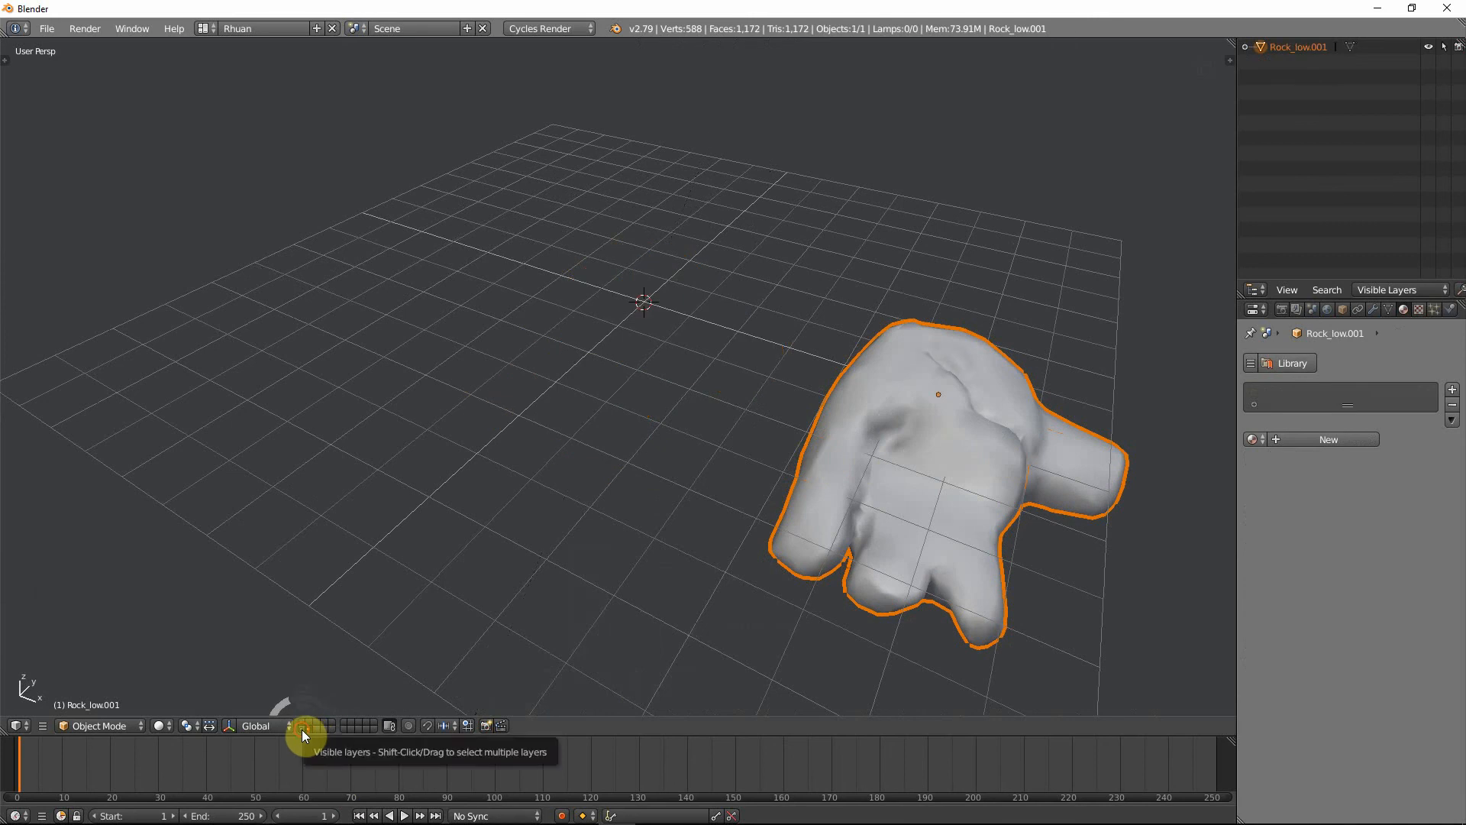
click(302, 730)
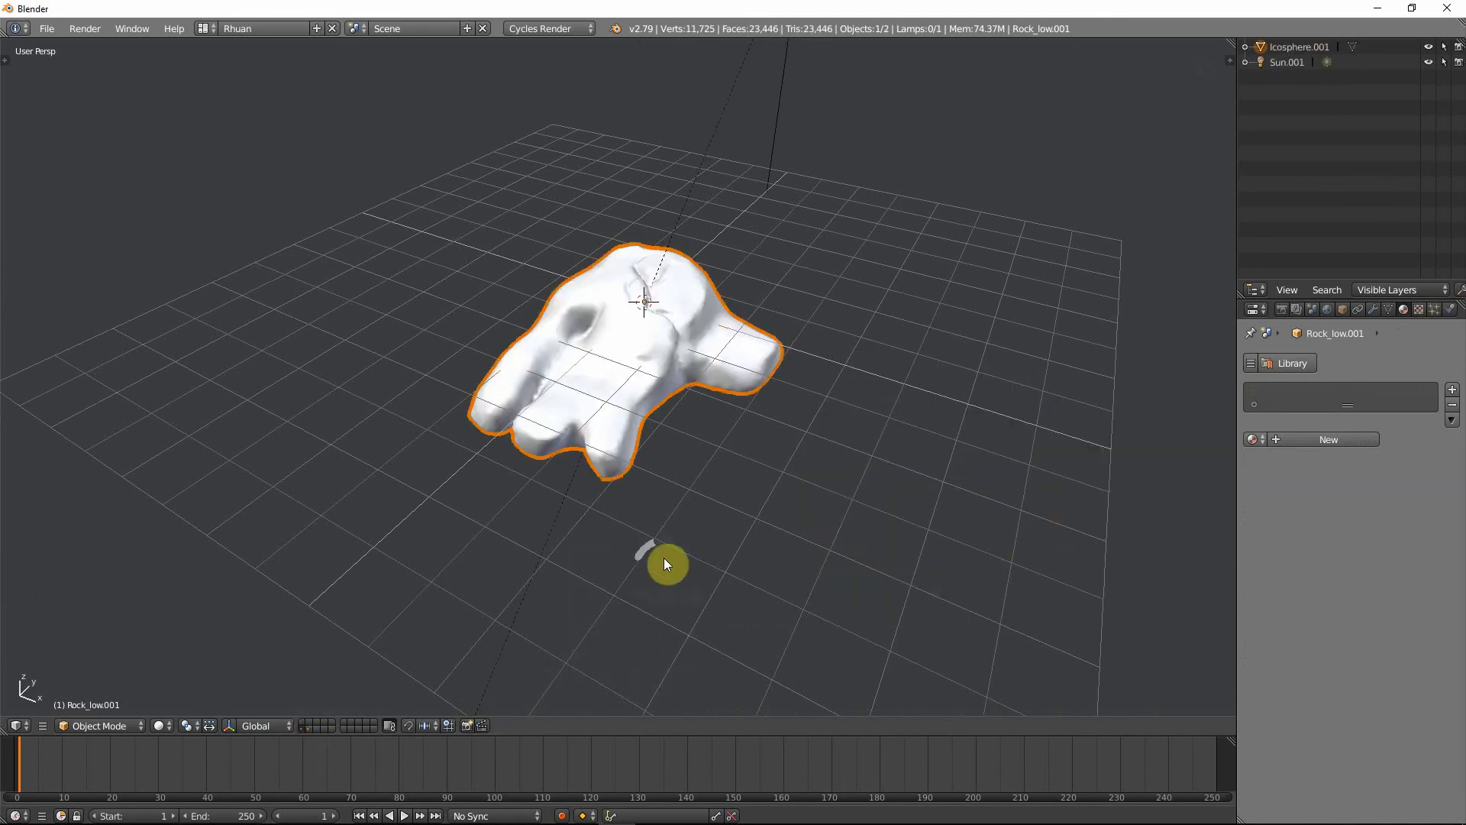
shift+click(308, 729)
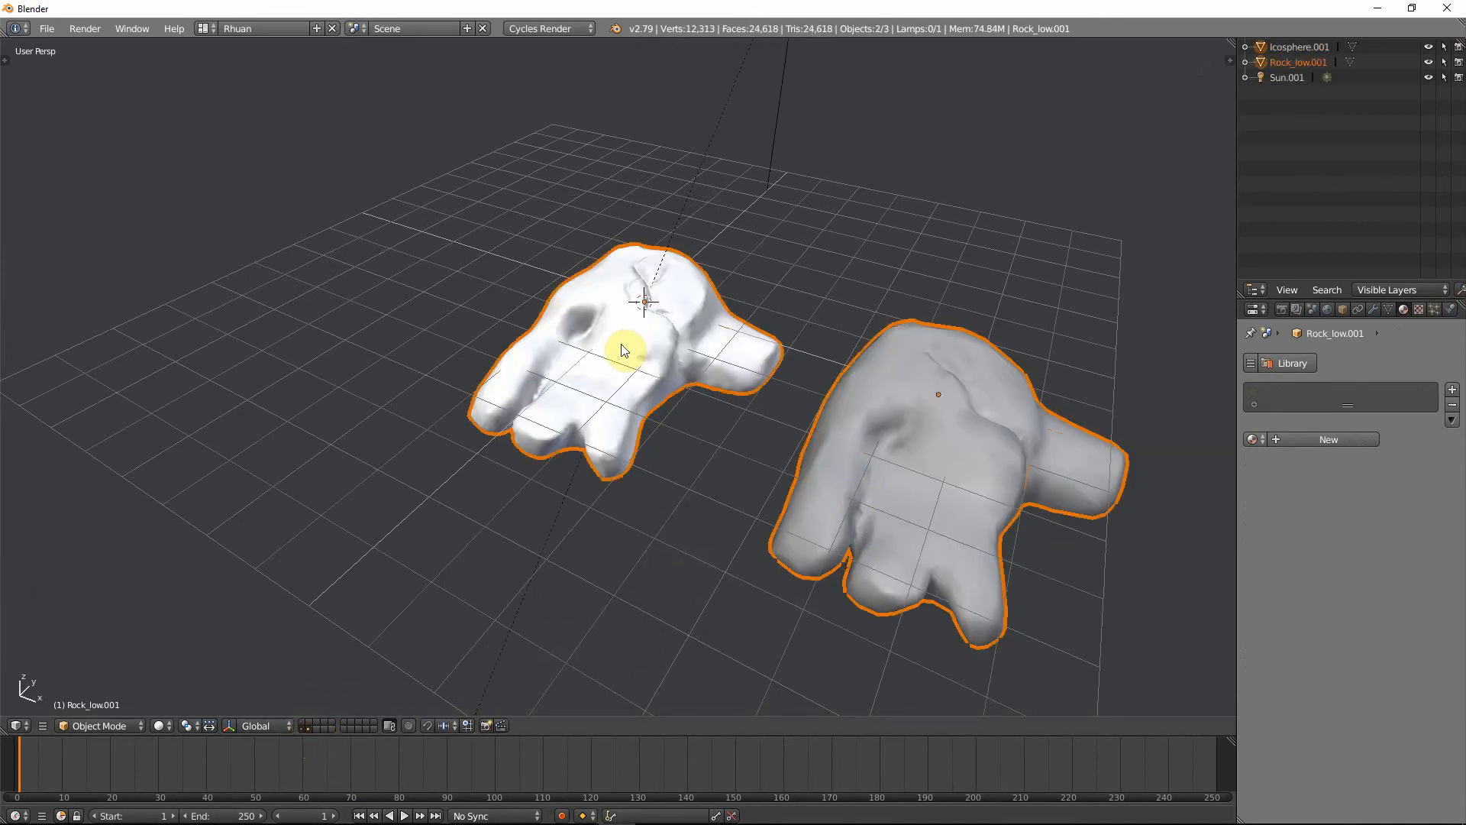
click(640, 367)
shift+click(947, 467)
key(ctrl+l)
click(947, 468)
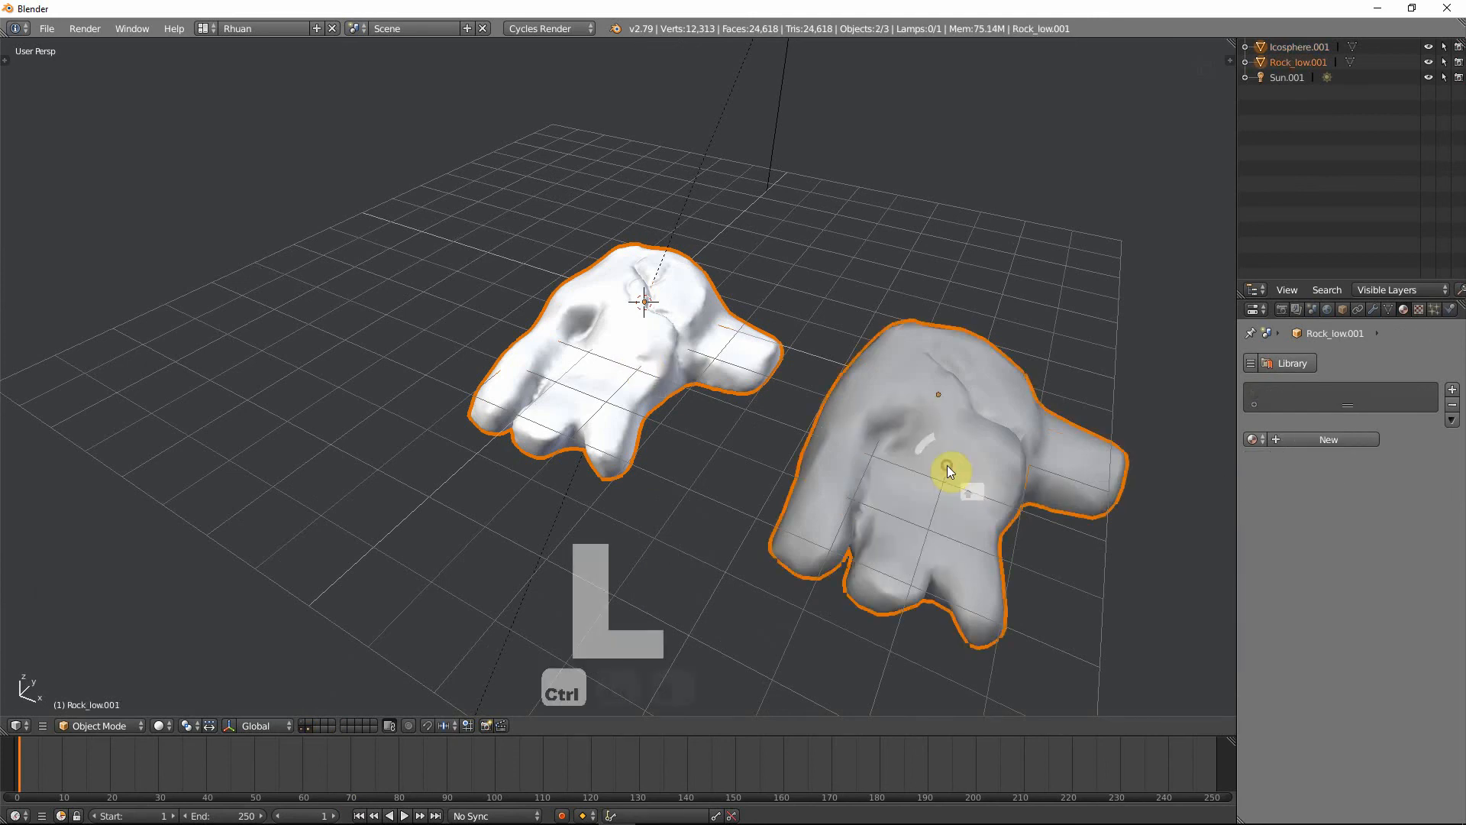
- Assign the existing Rock material directly to the low-poly copy
click(1253, 439)
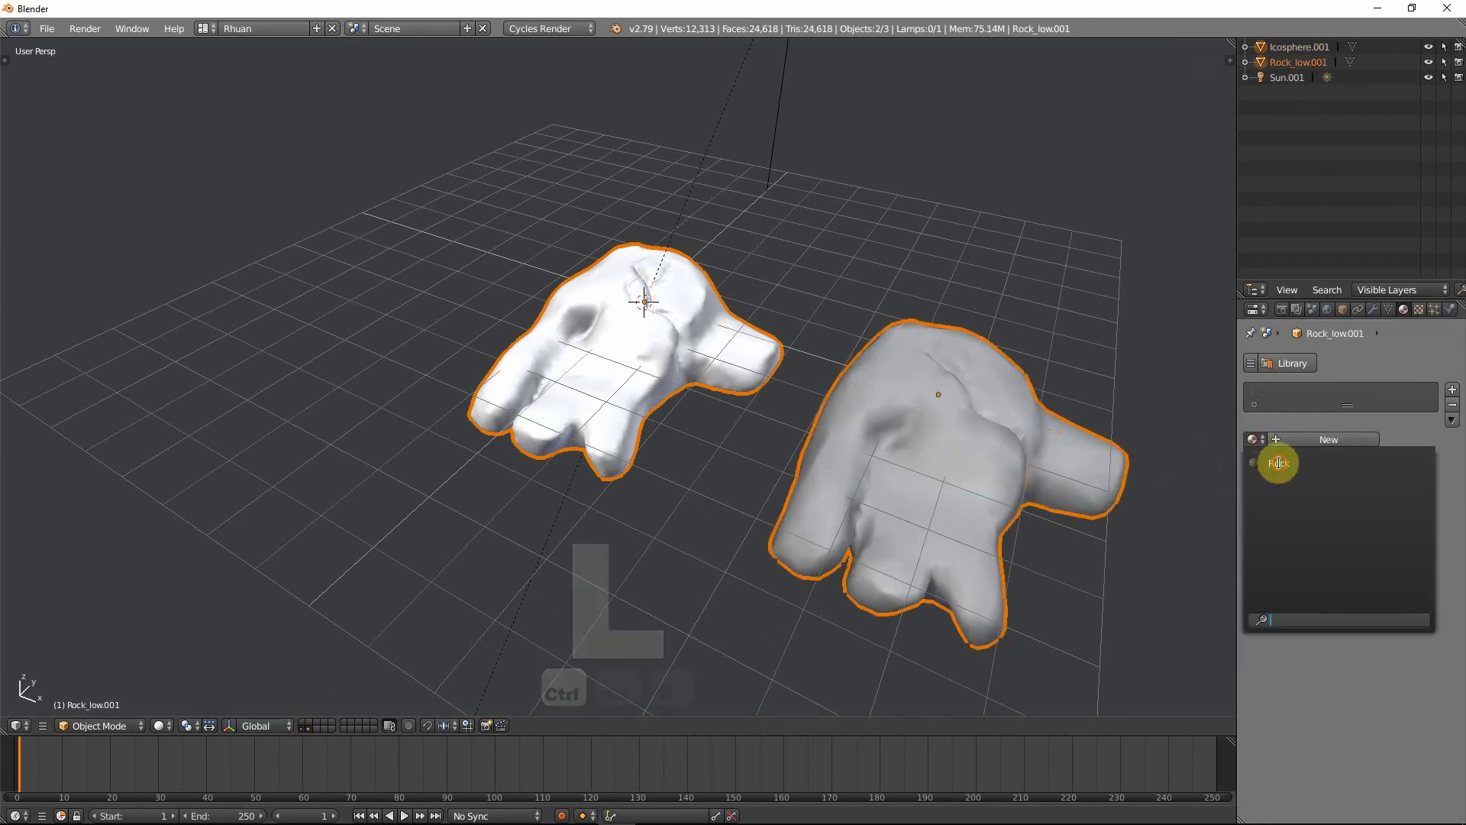
click(1276, 458)
middle_drag(697, 550, 753, 521)
- Compare the low-poly and high-poly rocks in rendered shading, examining their surface detail up close and from several angles
key(shift+z)
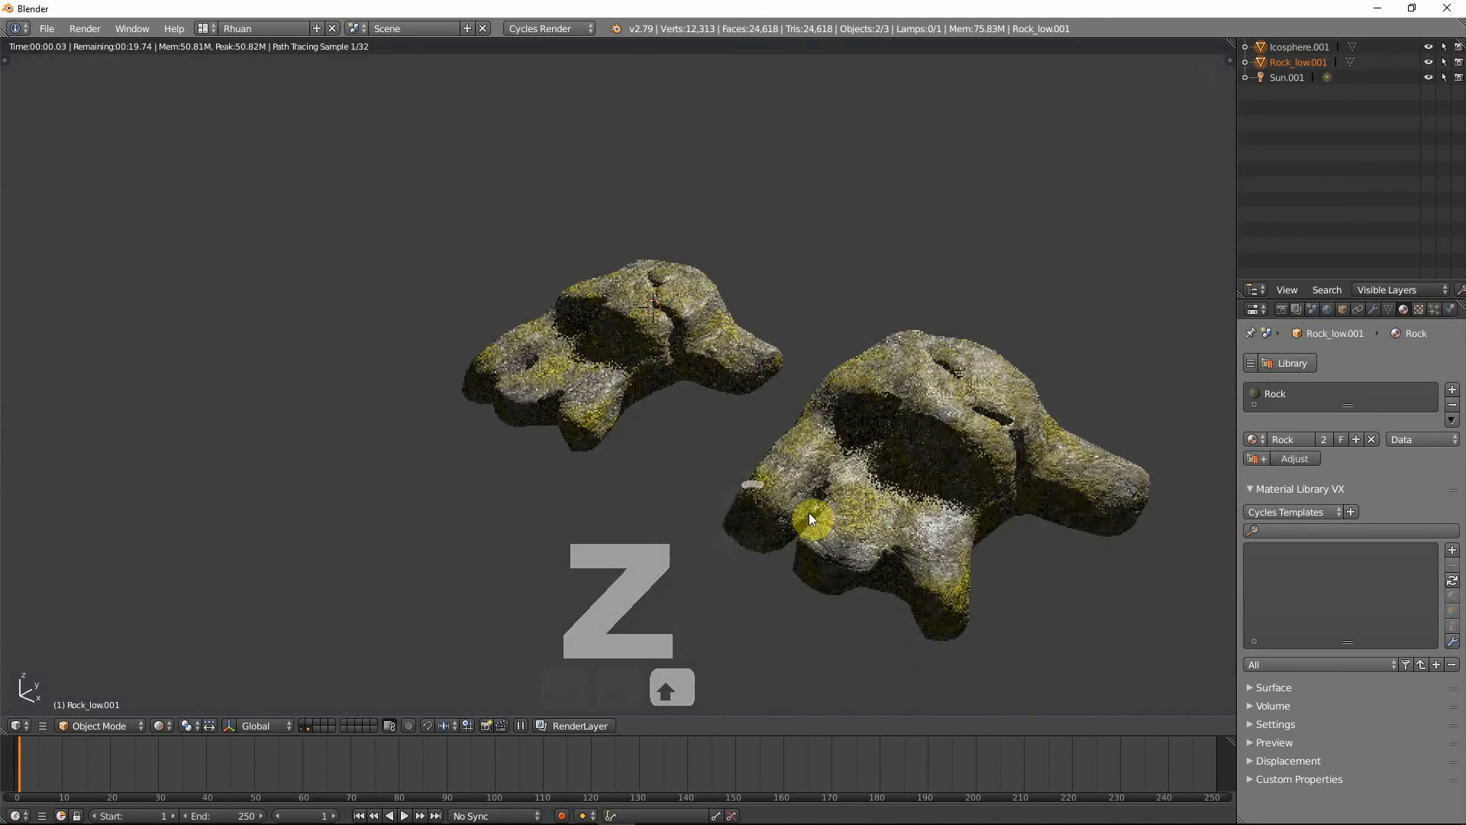
middle_drag(827, 501, 681, 465)
scroll(683, 466, up, 4)
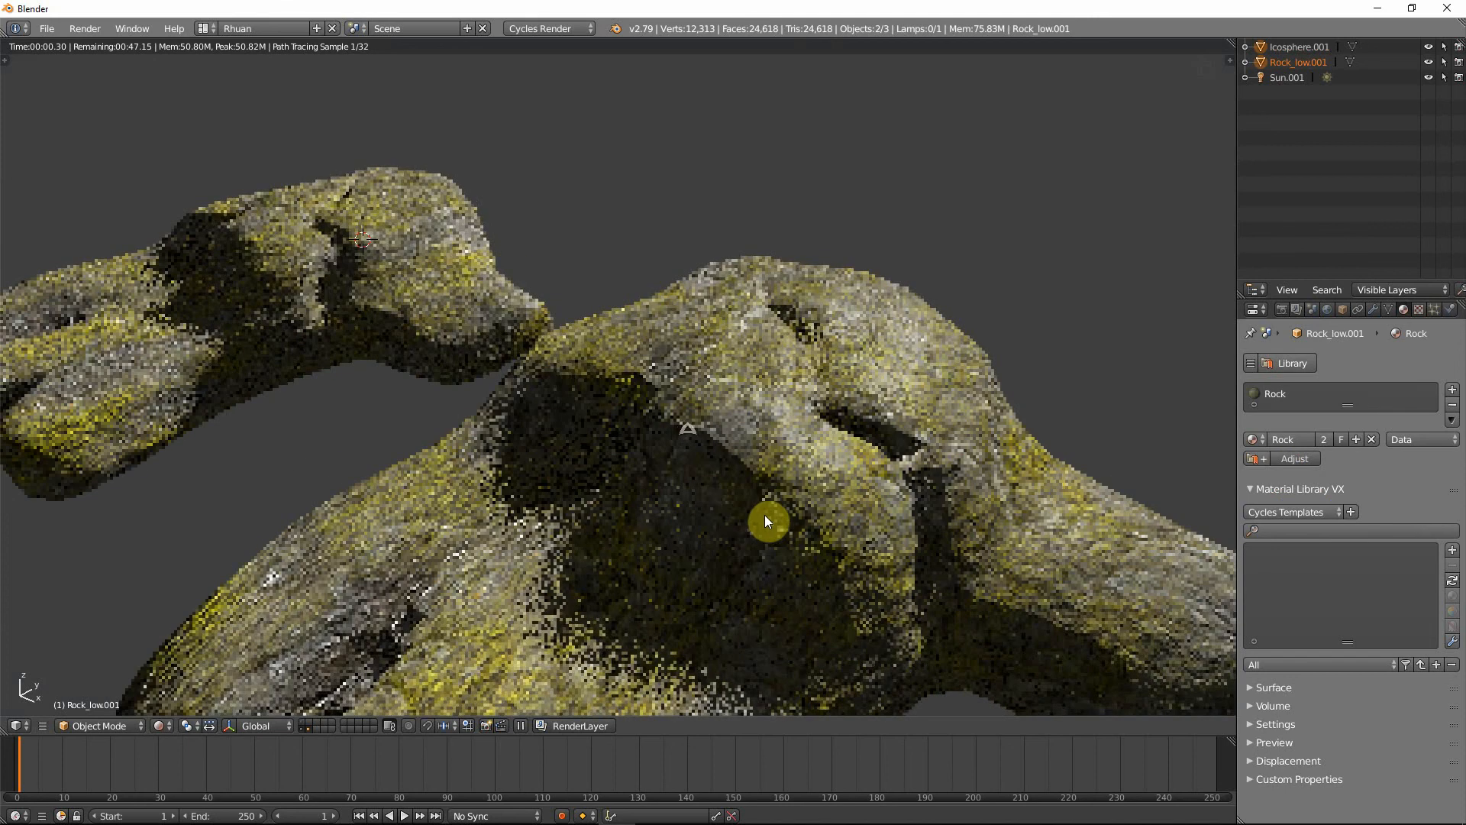
mouse_move(730, 510)
middle_down()
mouse_move(709, 507)
mouse_move(753, 519)
middle_up()
scroll(709, 507, down, 6)
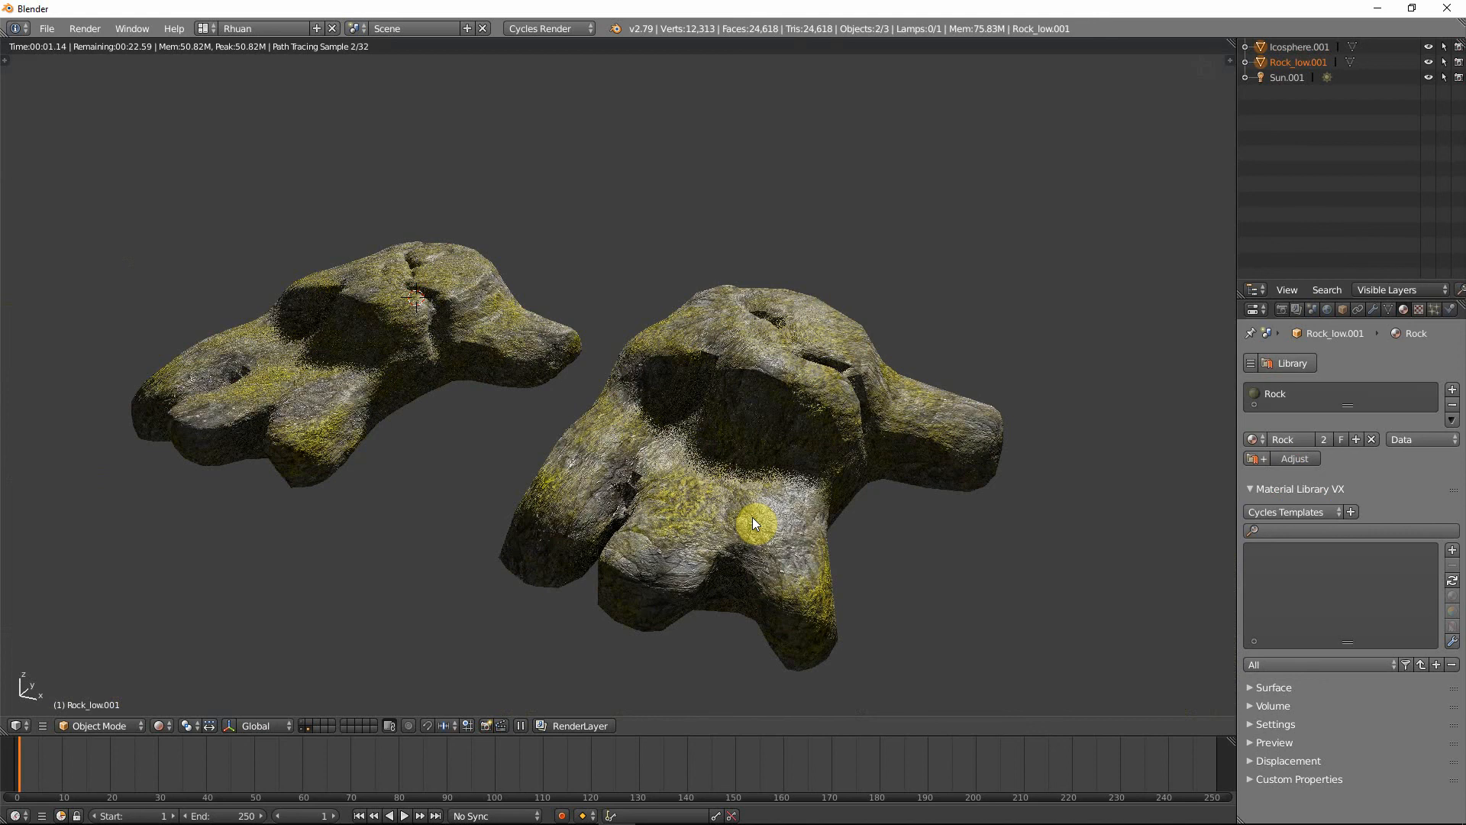
middle_drag(750, 518, 670, 522)
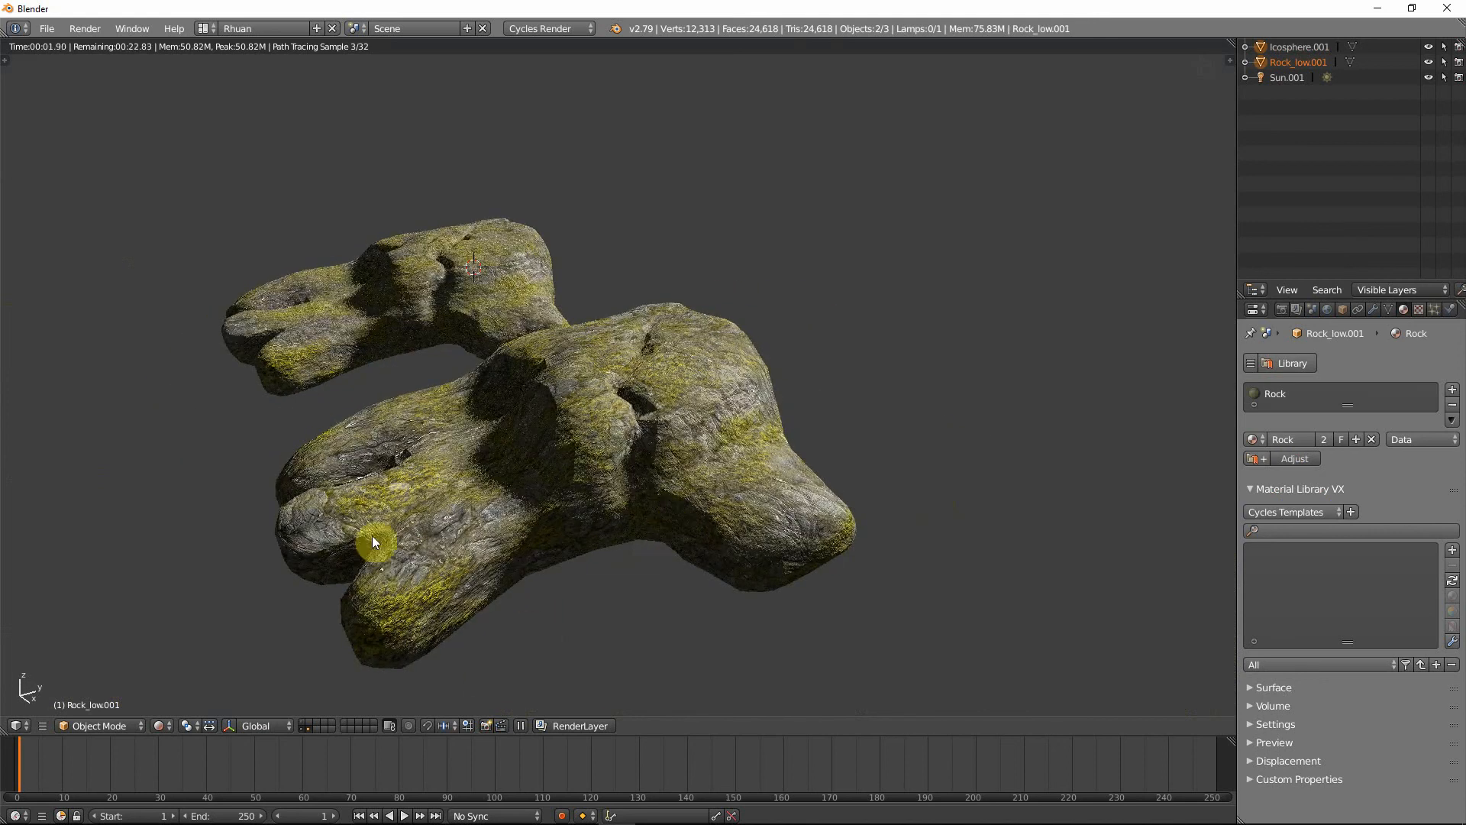
mouse_move(560, 547)
middle_down()
mouse_move(494, 547)
mouse_move(666, 556)
middle_up()
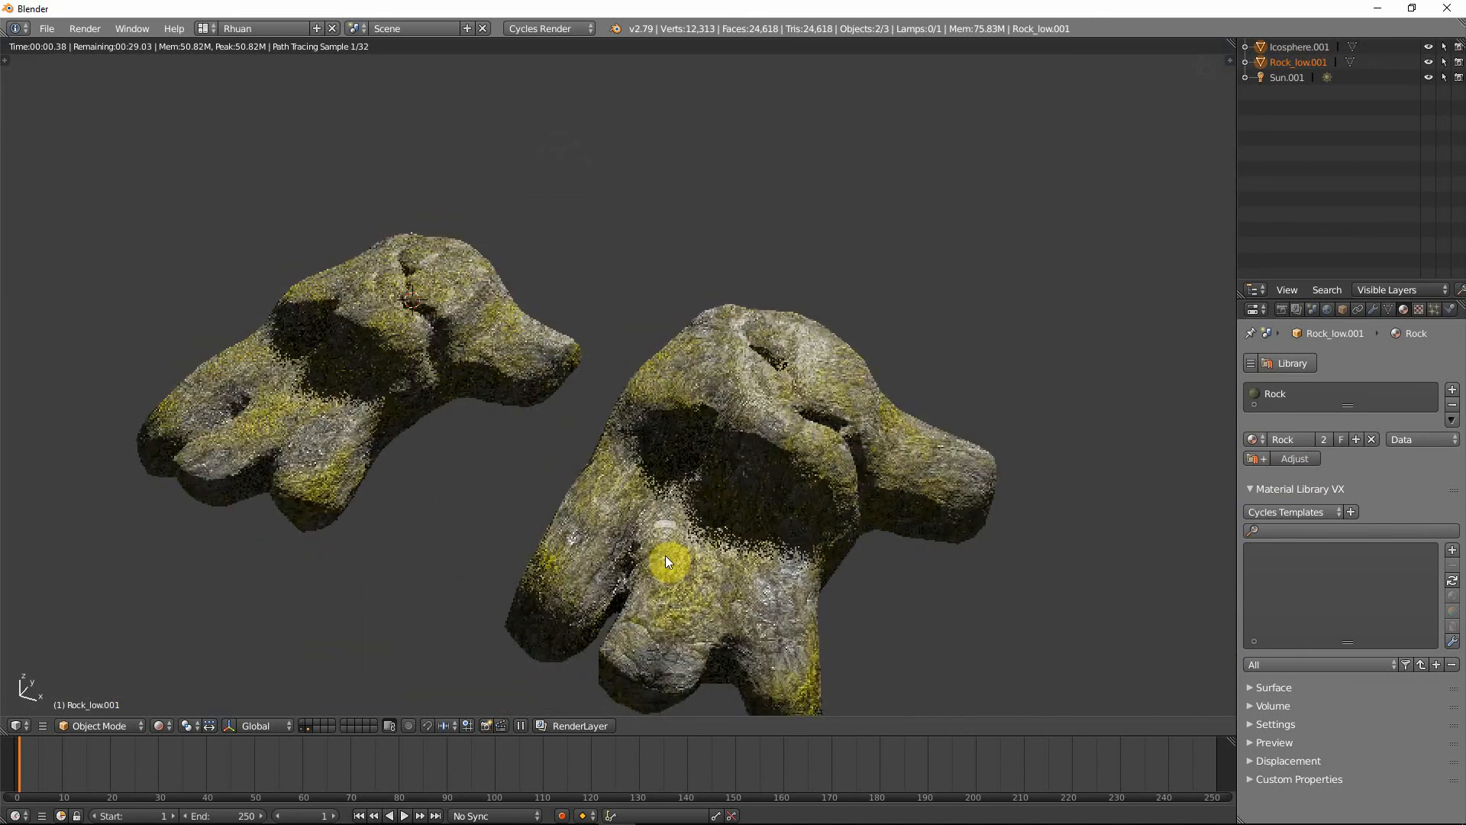
- Return to solid shading and compare the mesh density of the low-poly copy and the high-poly rock in Edit Mode
key(shift+z)
right_click(667, 530)
key(Tab)
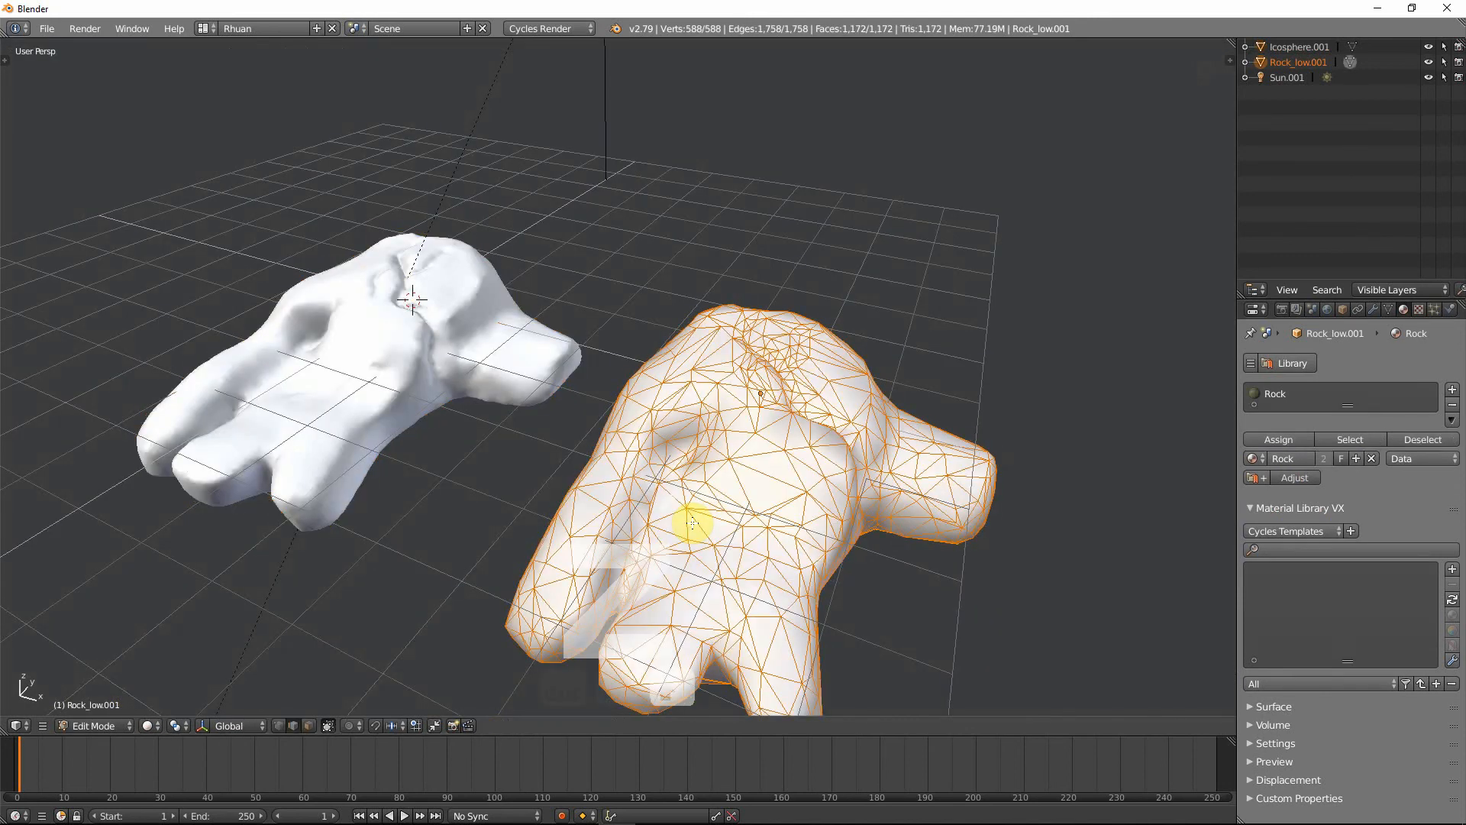
key(Tab)
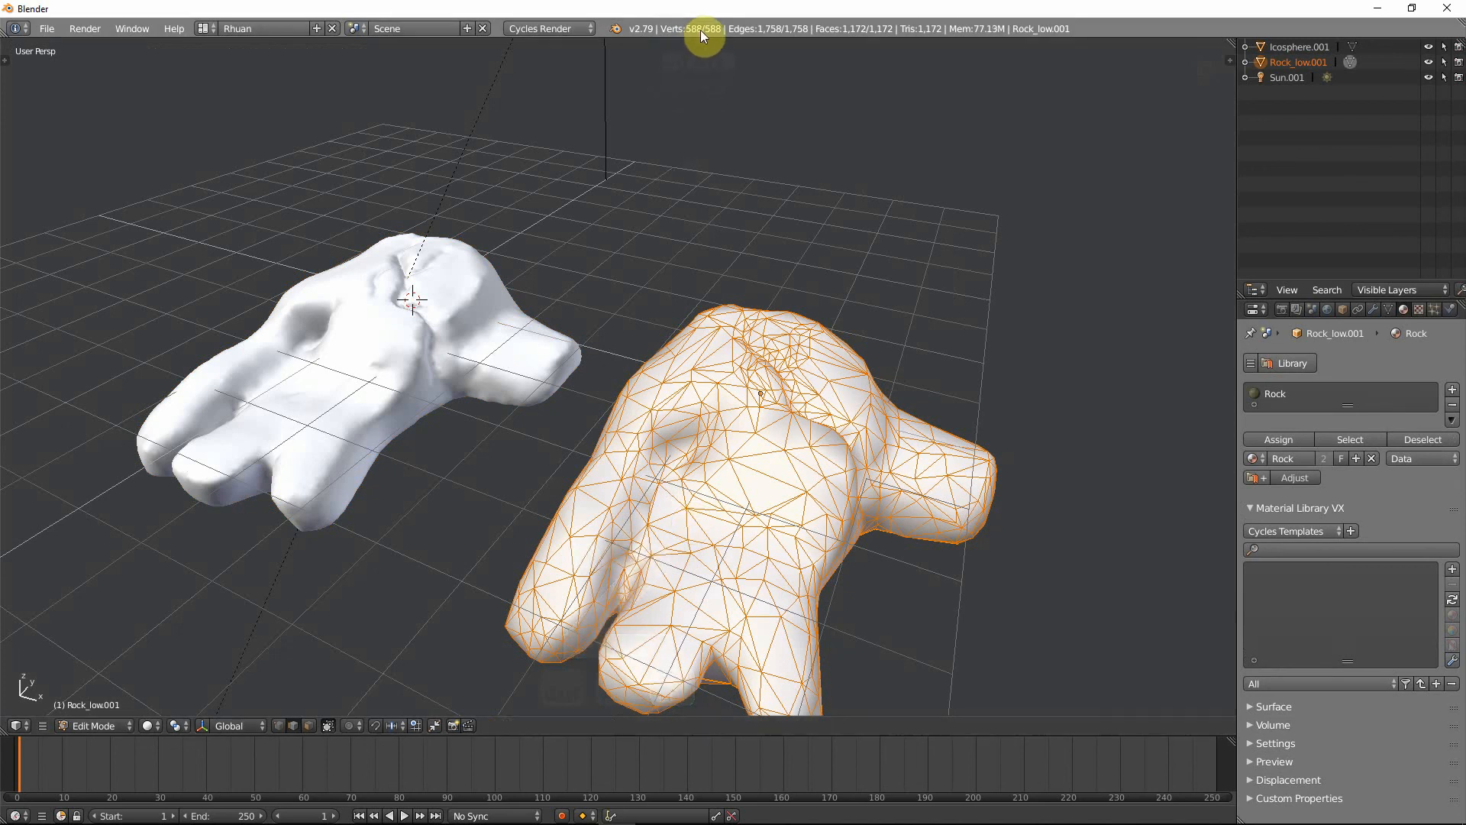
right_click(466, 325)
key(Tab)
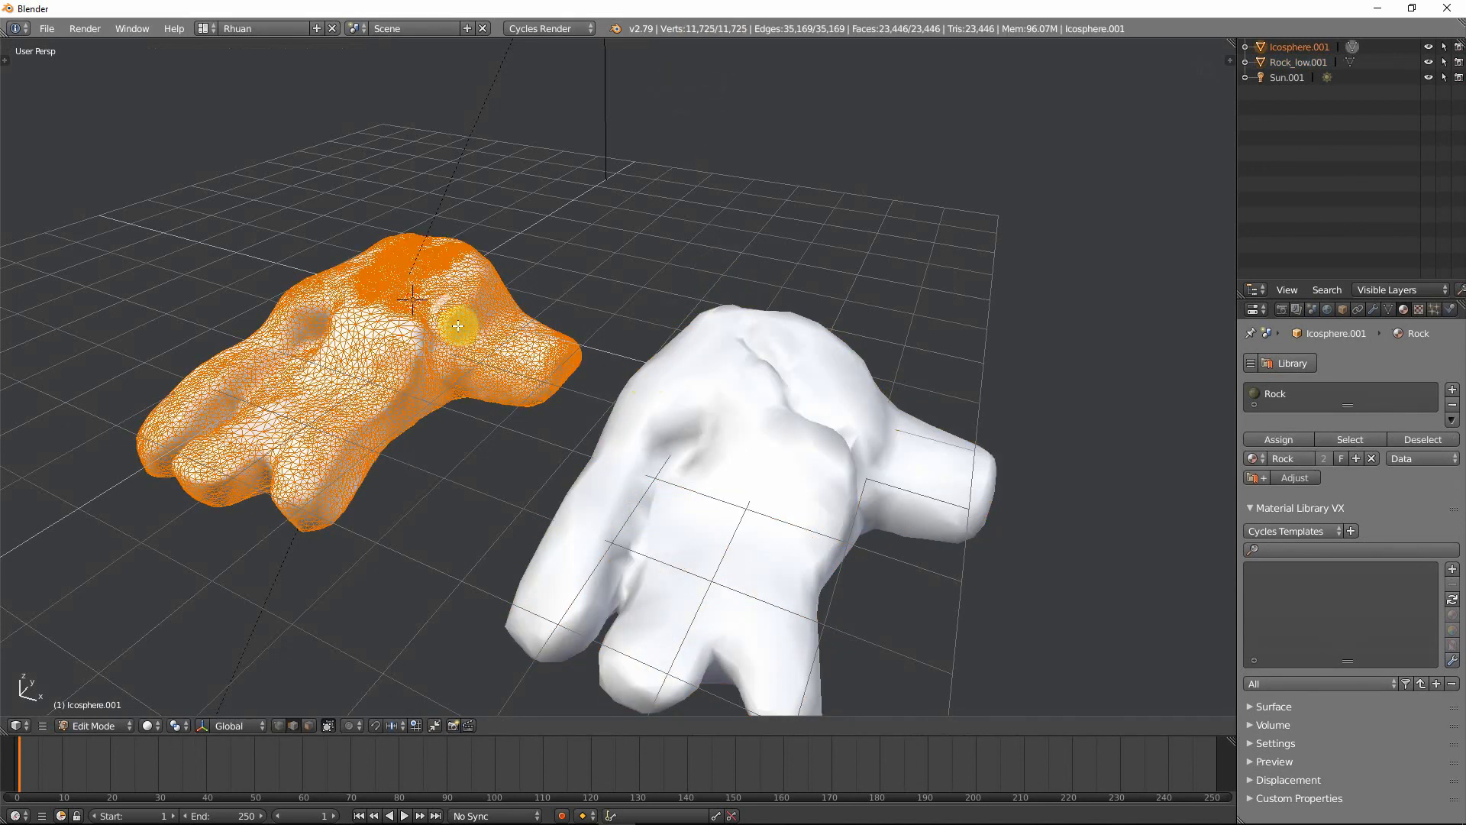
- Leave Edit Mode and examine the sculpted cracks and surface shape of the high-poly and low-poly rocks up close in solid shading
key(Tab)
middle_drag(604, 466, 470, 452)
scroll(658, 455, up, 3)
scroll(605, 443, down, 2)
scroll(470, 452, up, 2)
middle_drag(697, 426, 657, 320)
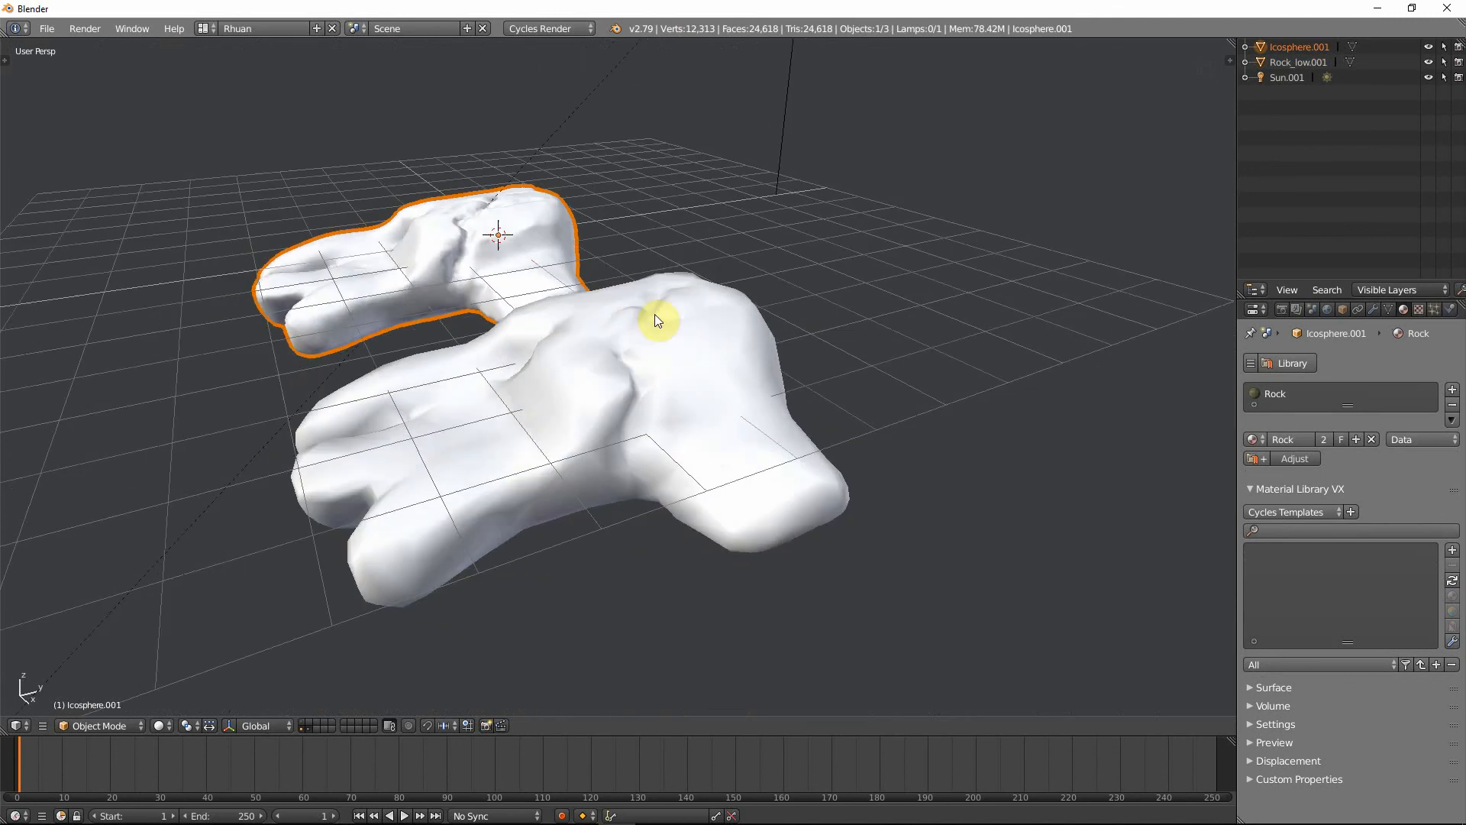
middle_drag(642, 416, 444, 446)
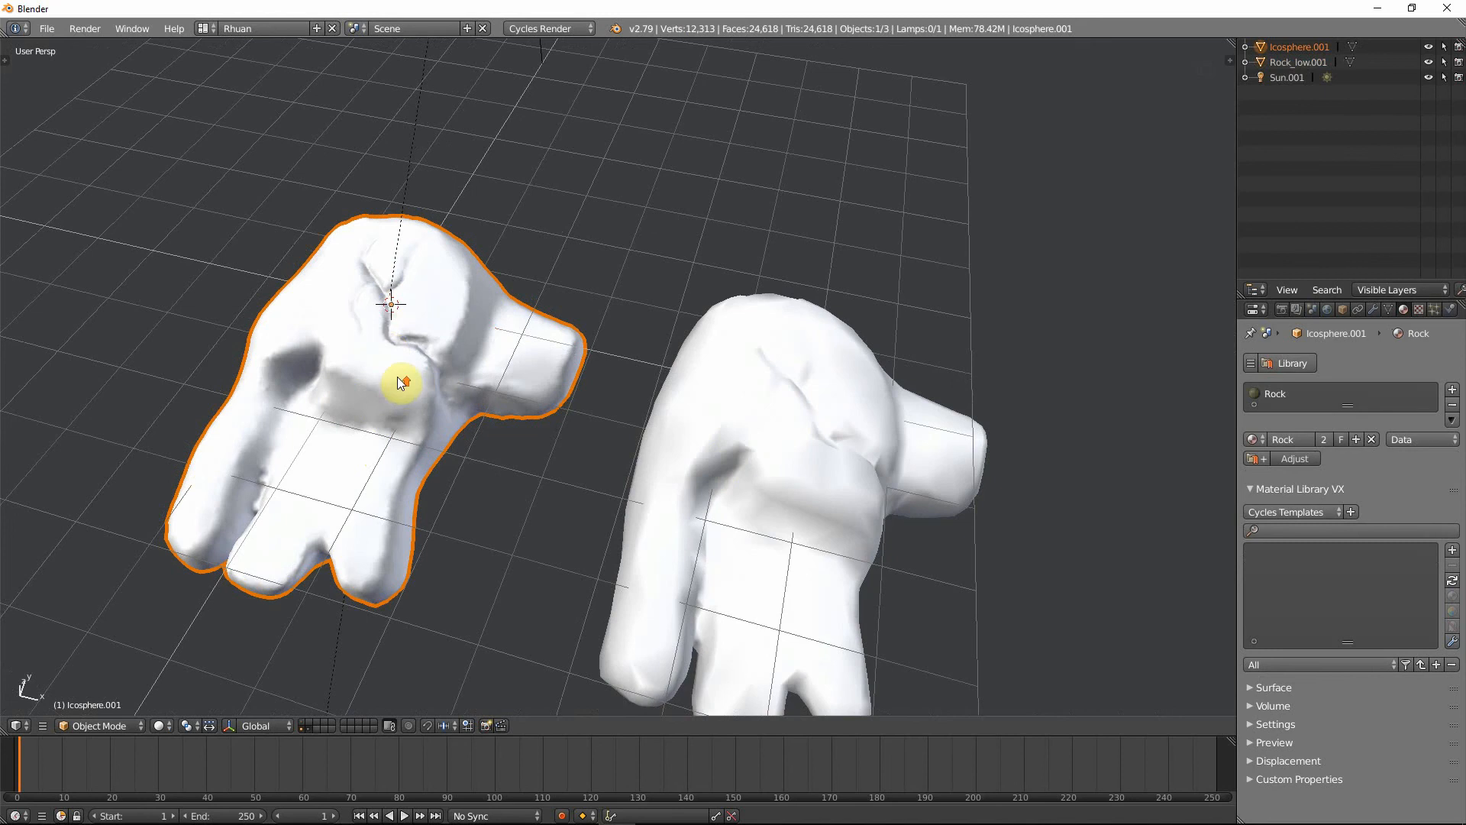
scroll(397, 377, up, 4)
shift+middle_drag(389, 376, 582, 455)
shift+middle_drag(510, 394, 220, 286)
middle_drag(840, 410, 750, 431)
scroll(583, 498, down, 1)
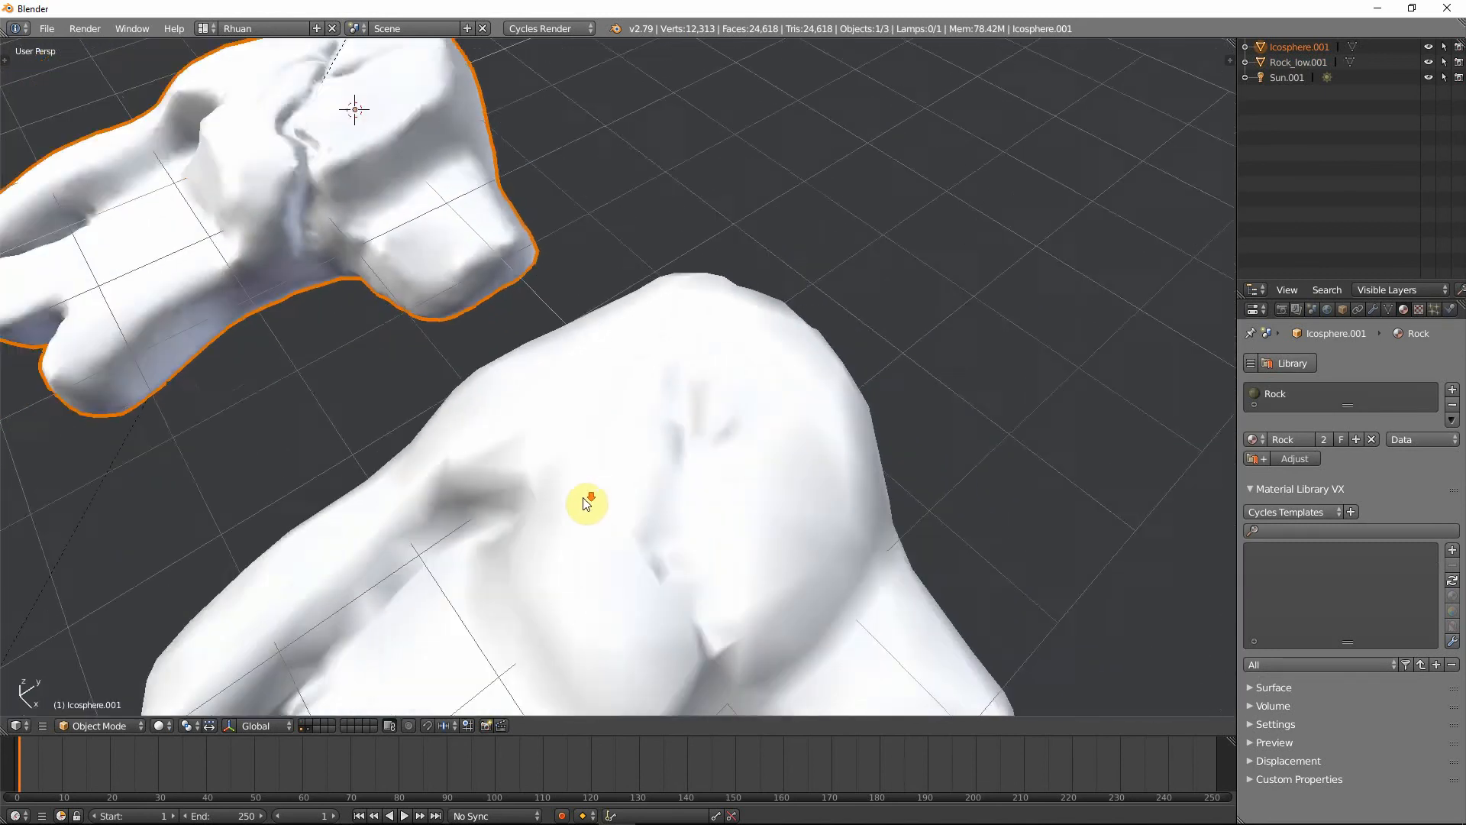
scroll(588, 507, down, 4)
- Compare the overall forms of the two rocks side by side from above and from low angles
middle_drag(599, 524, 779, 428)
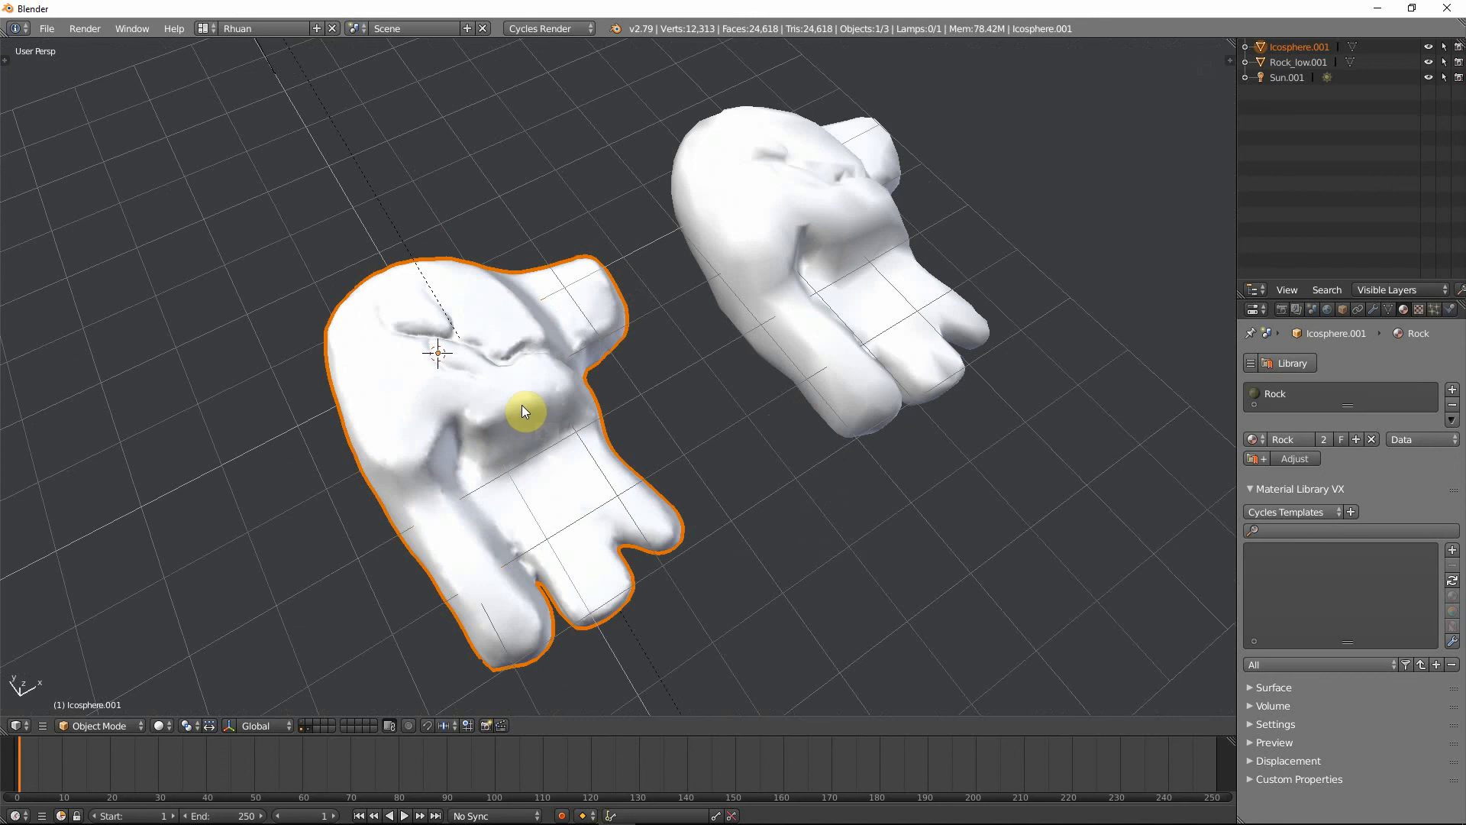
scroll(495, 389, up, 2)
middle_drag(493, 388, 388, 392)
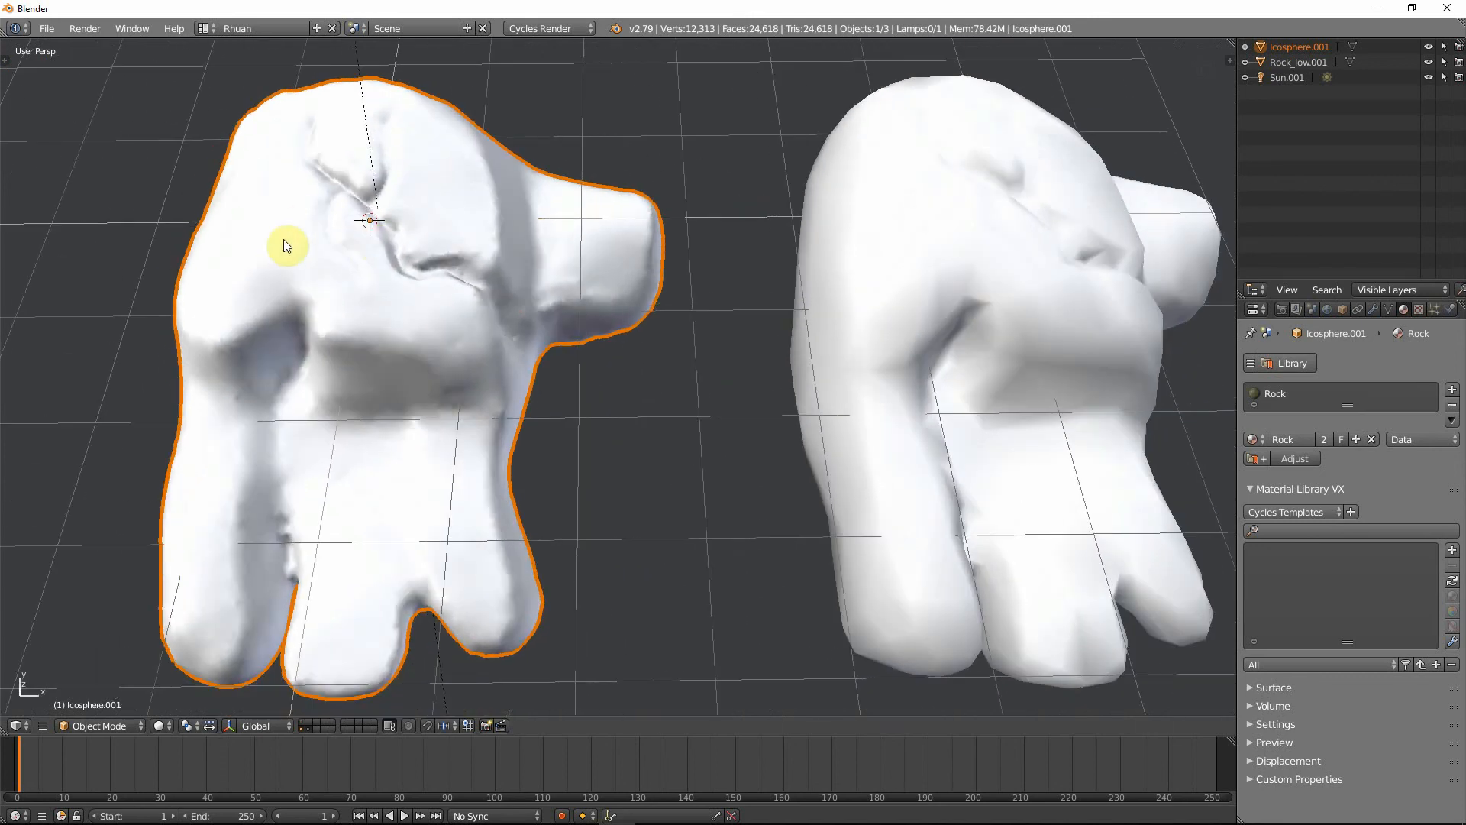
scroll(448, 335, down, 3)
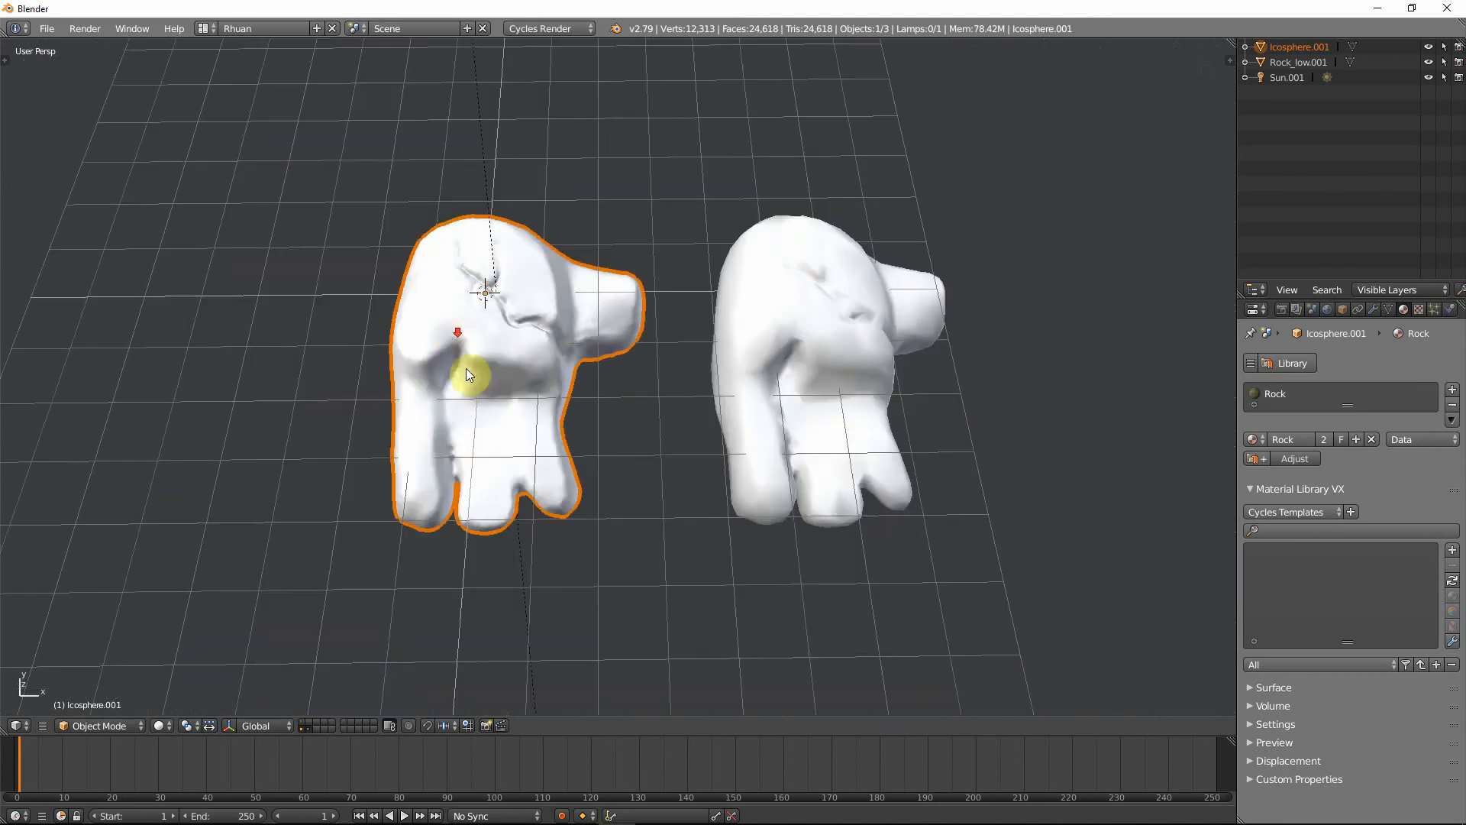
middle_drag(467, 368, 580, 363)
middle_drag(834, 558, 589, 425)
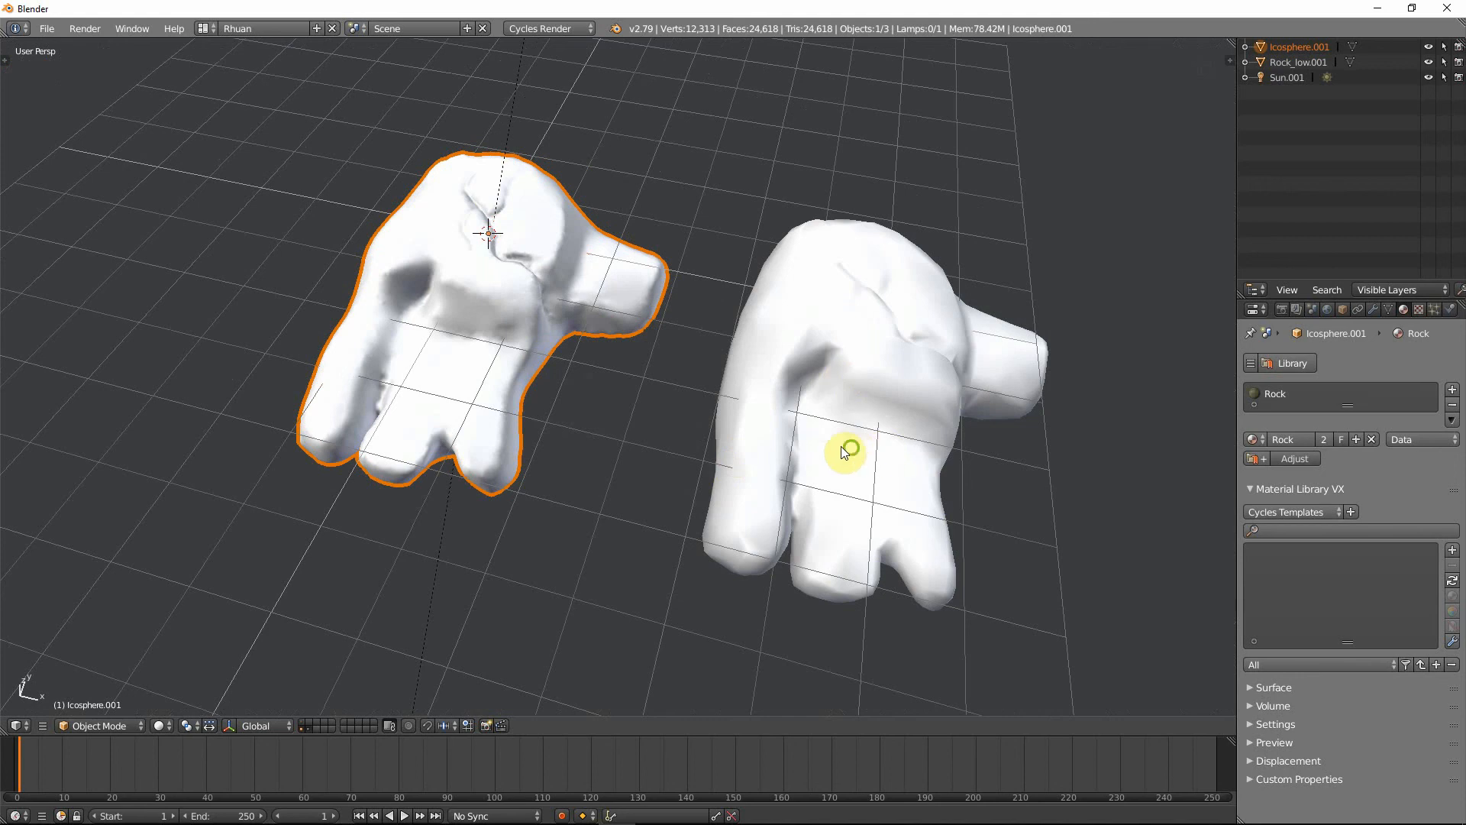
middle_drag(844, 445, 776, 383)
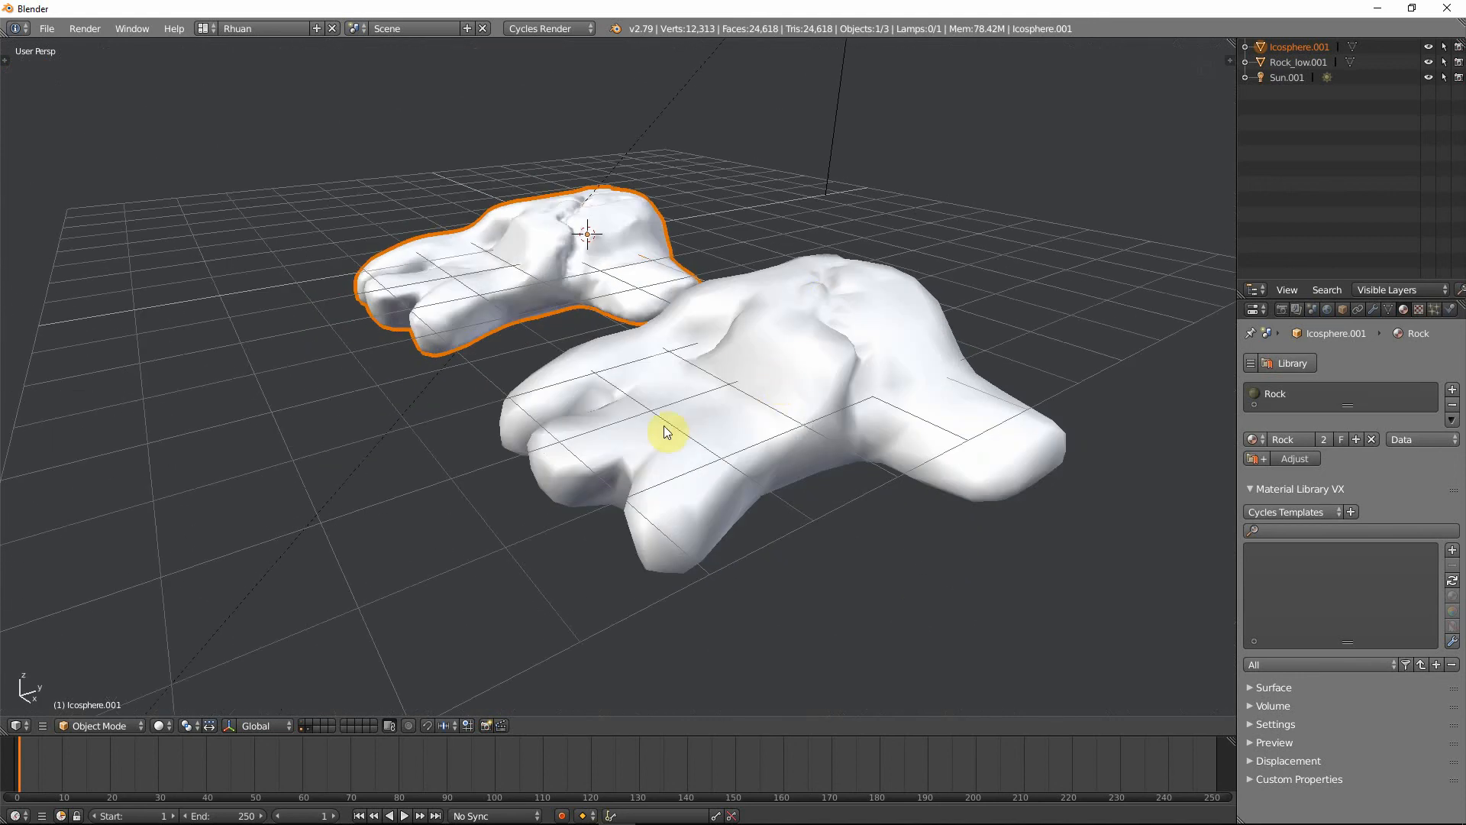
middle_drag(716, 501, 792, 483)
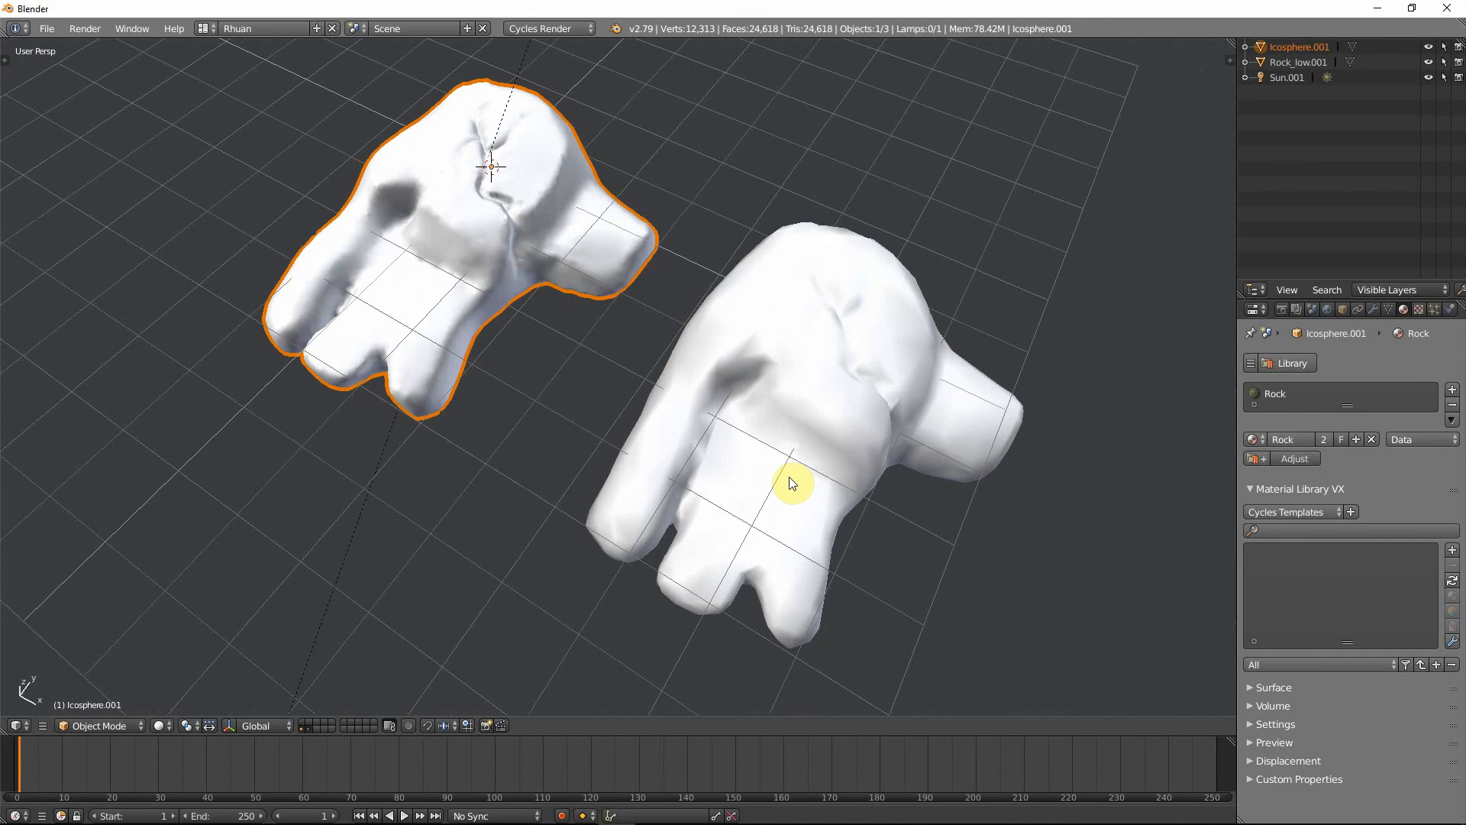
mouse_move(729, 433)
middle_down()
mouse_move(726, 393)
mouse_move(722, 449)
middle_up()
scroll(725, 393, down, 2)
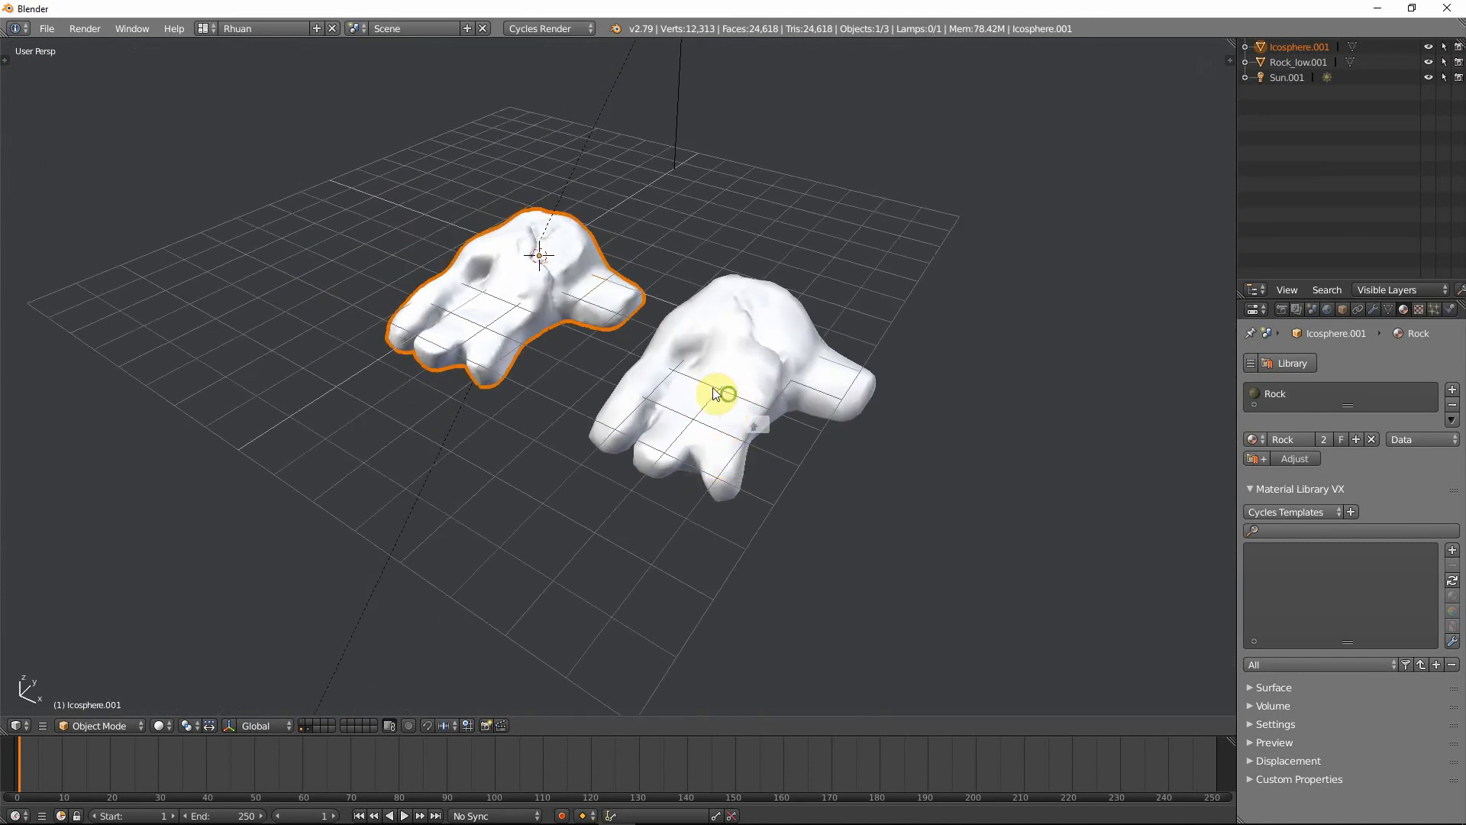
middle_drag(715, 394, 675, 394)
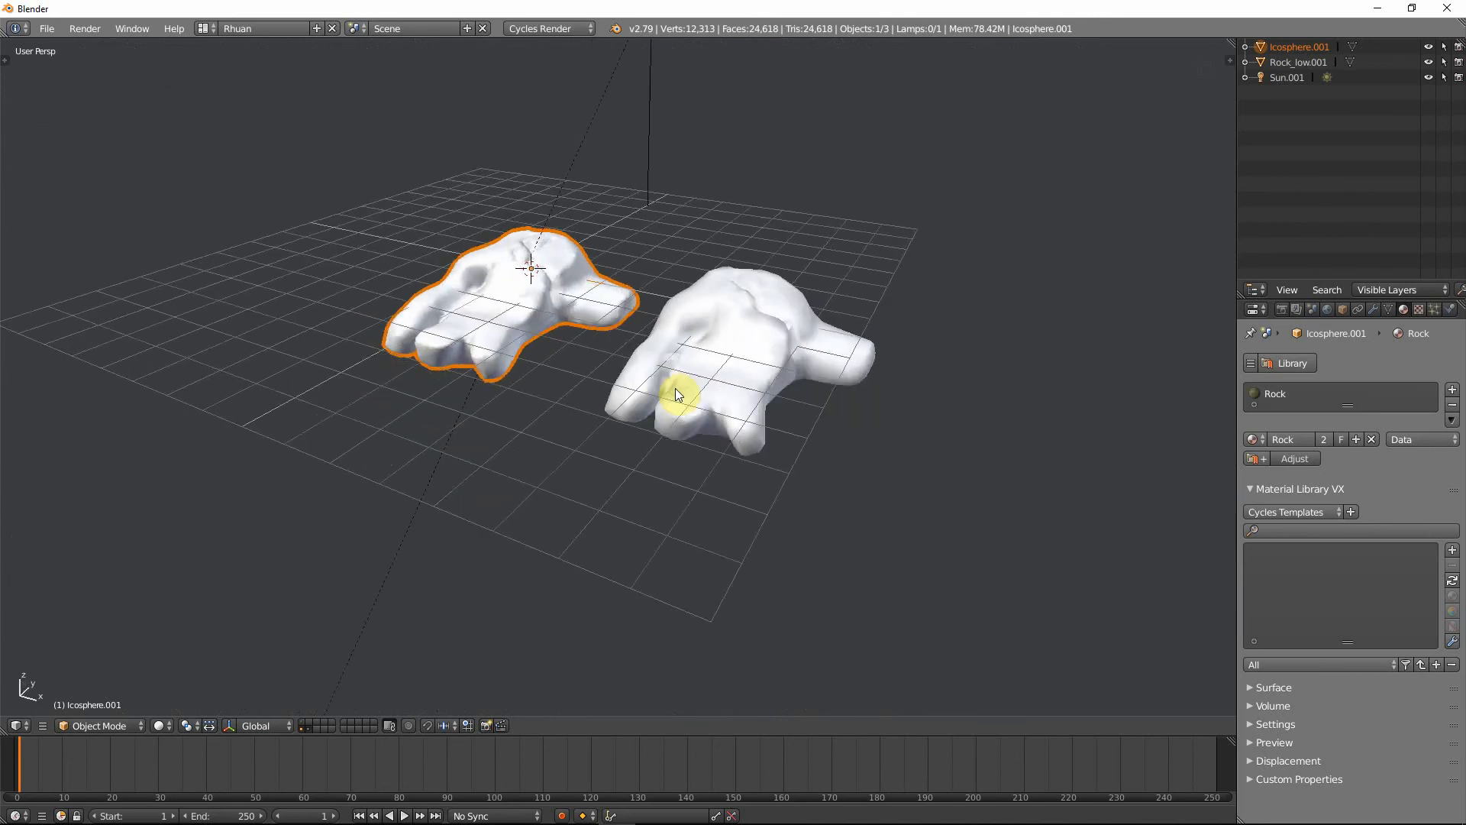
scroll(675, 388, up, 2)
middle_drag(789, 376, 848, 460)
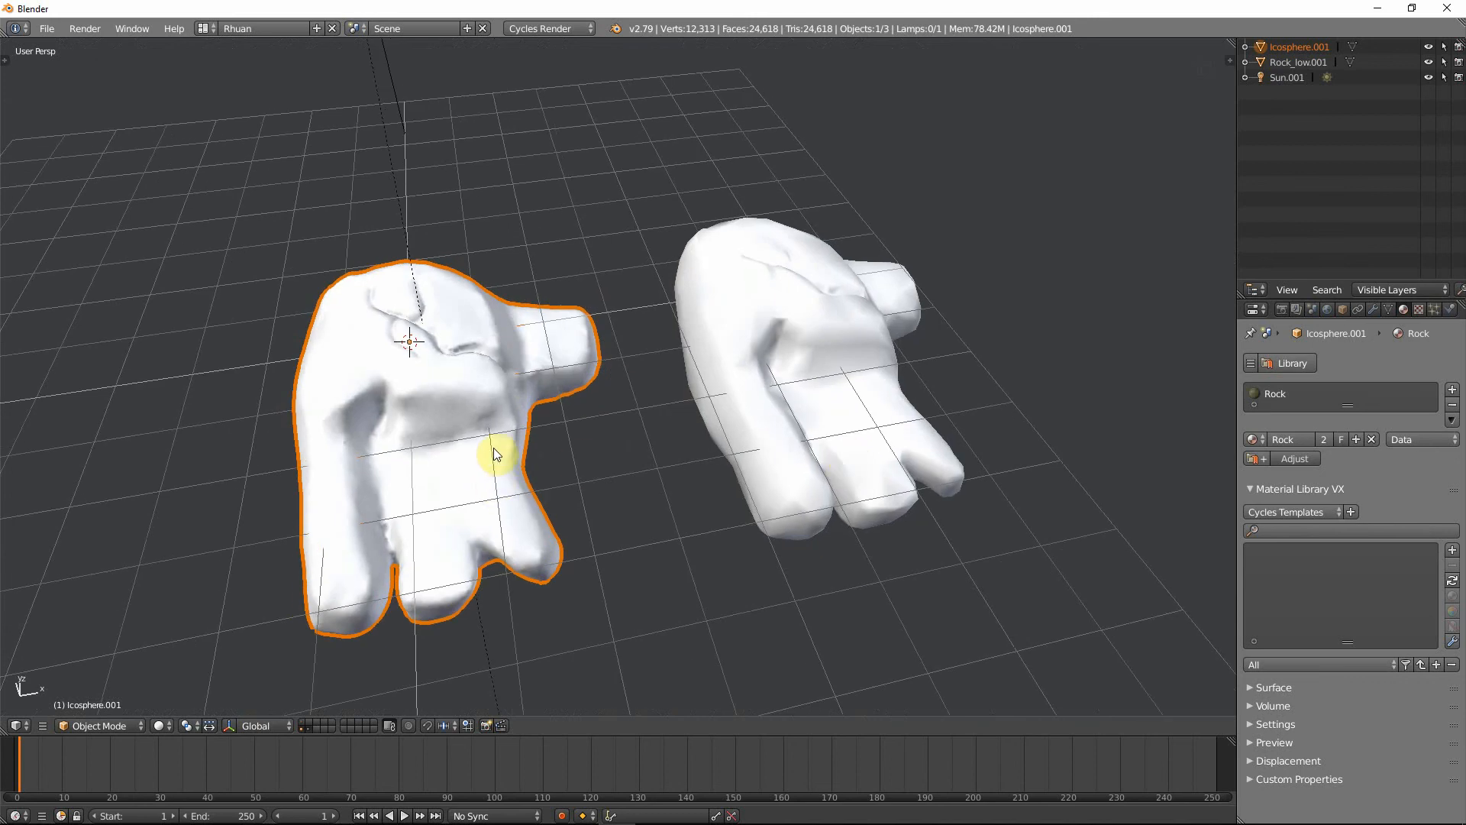
middle_drag(643, 460, 769, 409)
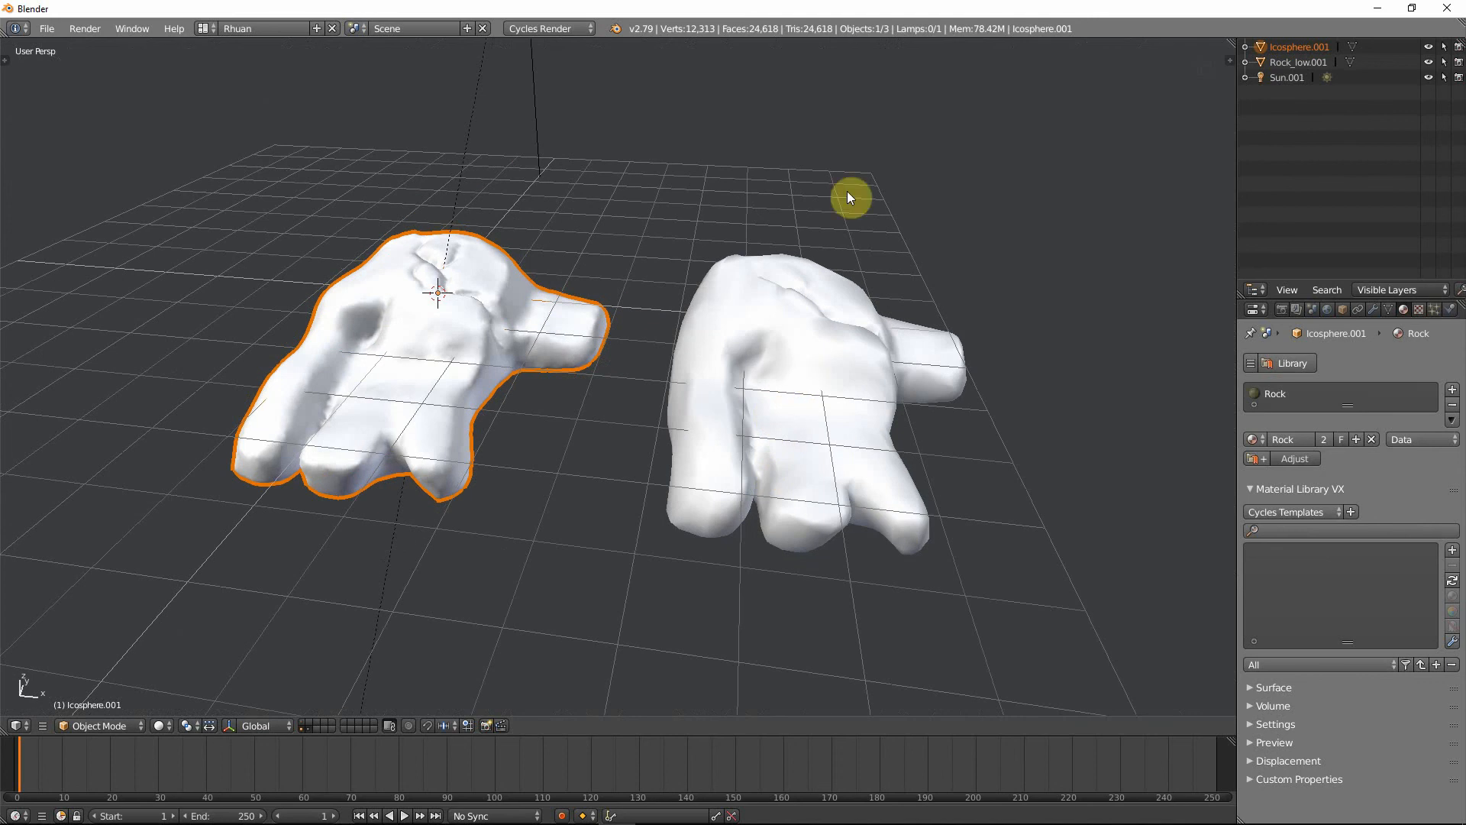